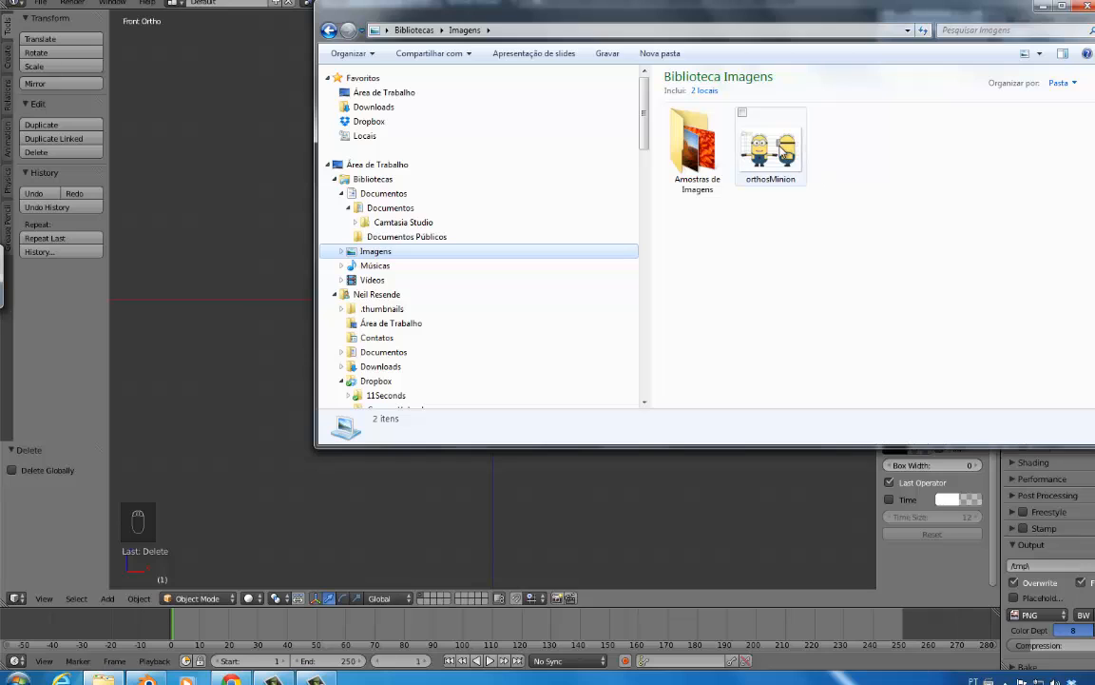
- Load the orthosMinion picture from the Images library as a background image in the 3D viewport, and reset the 3D cursor to the origin
click(777, 144)
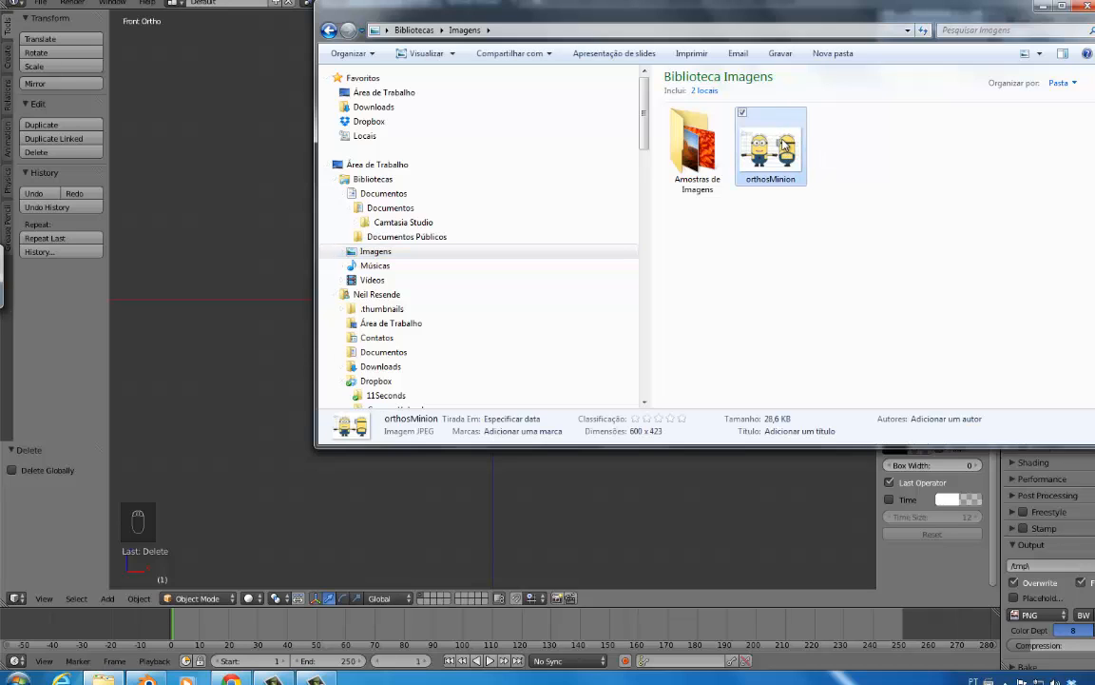
drag(782, 141, 259, 313)
click(264, 303)
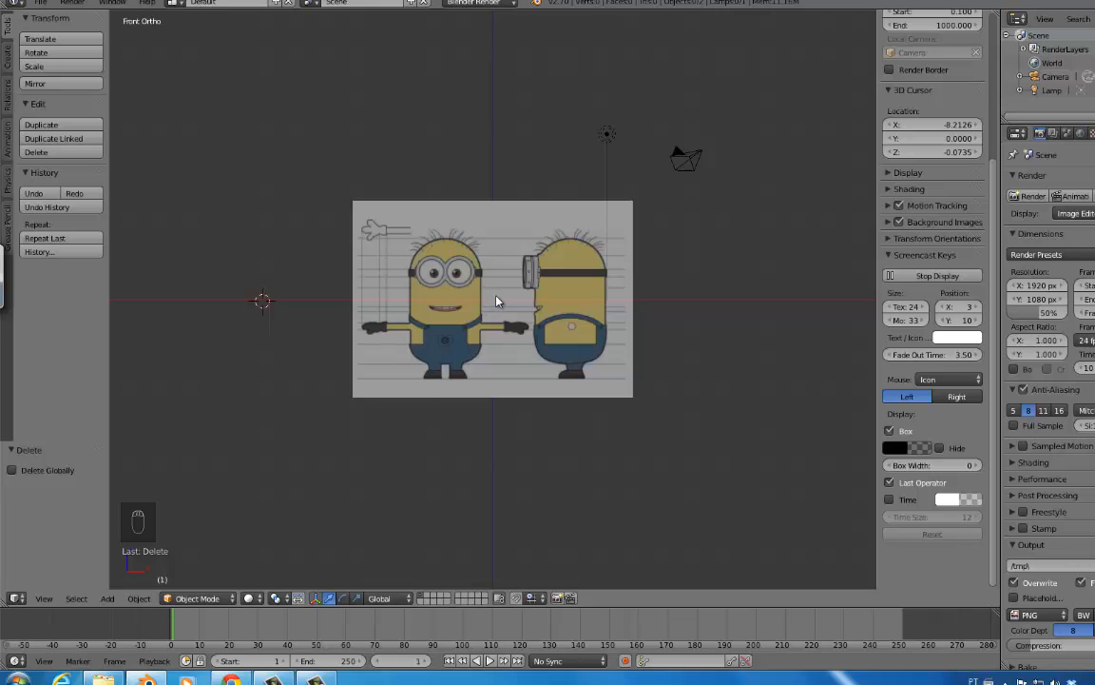
key(shift+c)
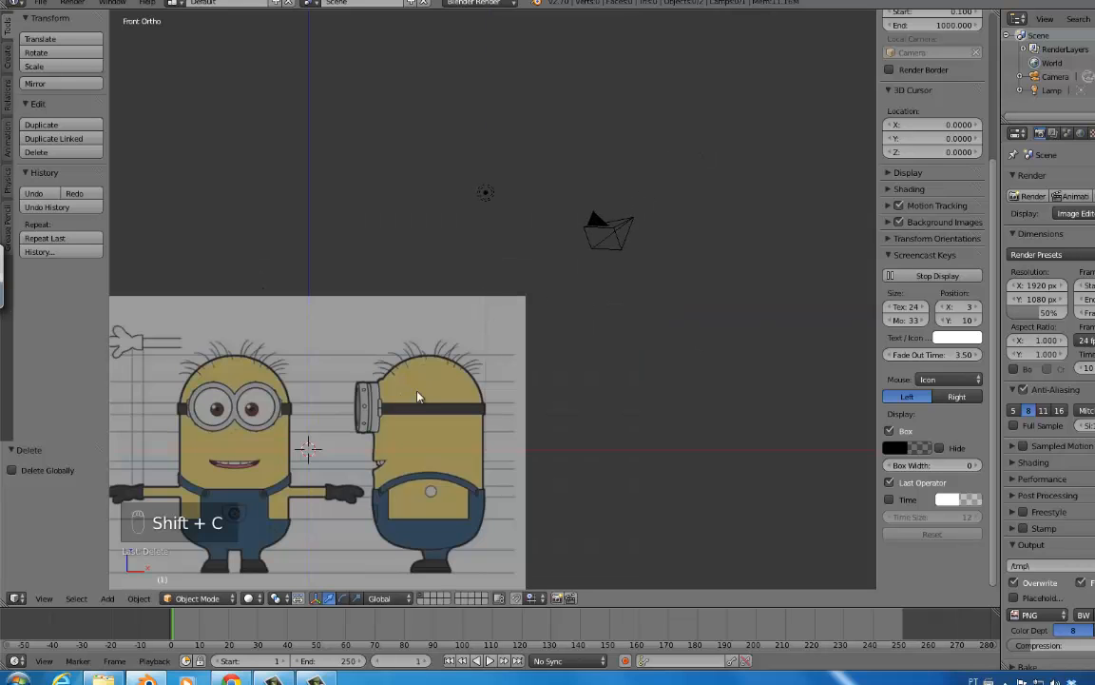
shift+middle_drag(418, 398, 615, 261)
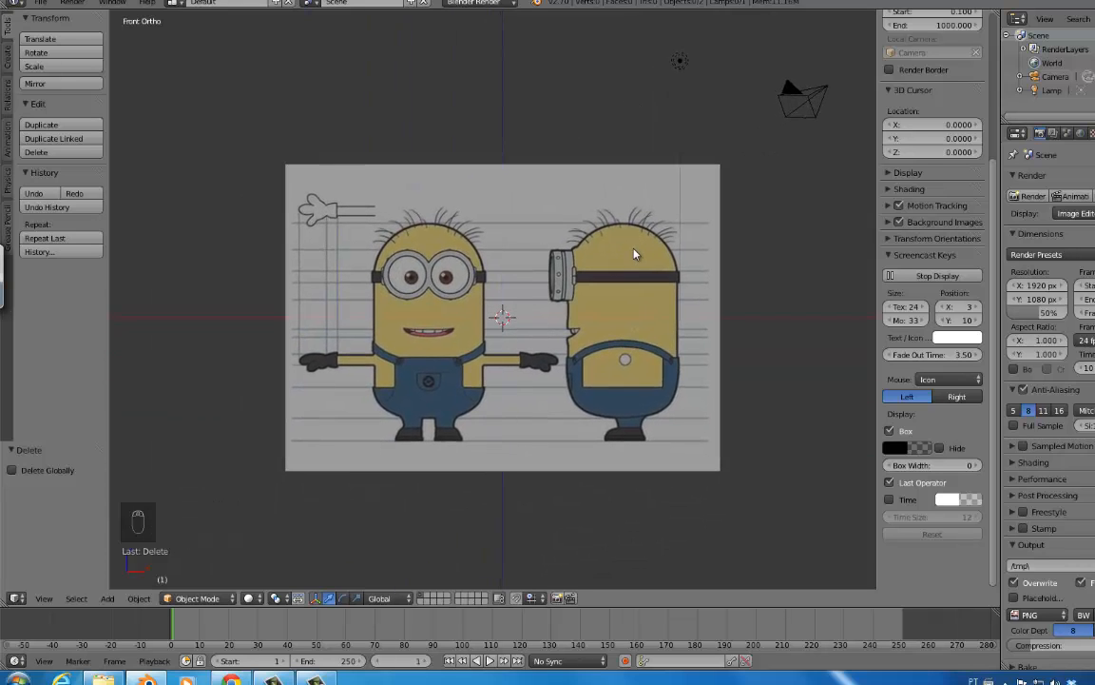
- Collapse the Screencast Keys settings and restrict the minion background image to the Front view
key(n)
key(n)
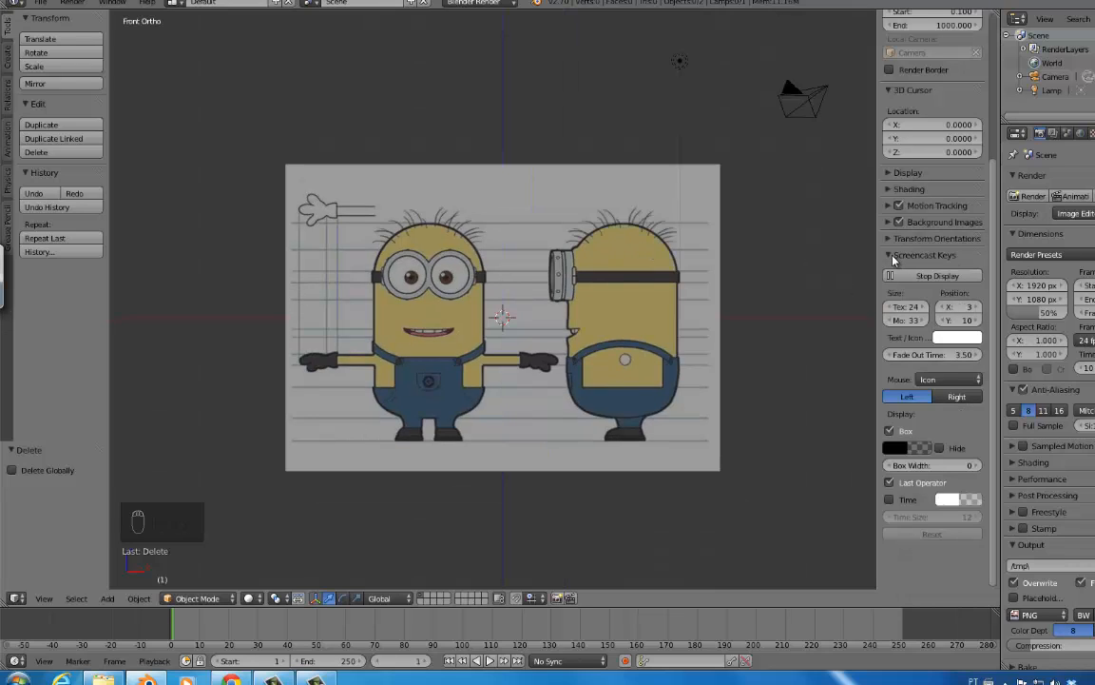
click(899, 256)
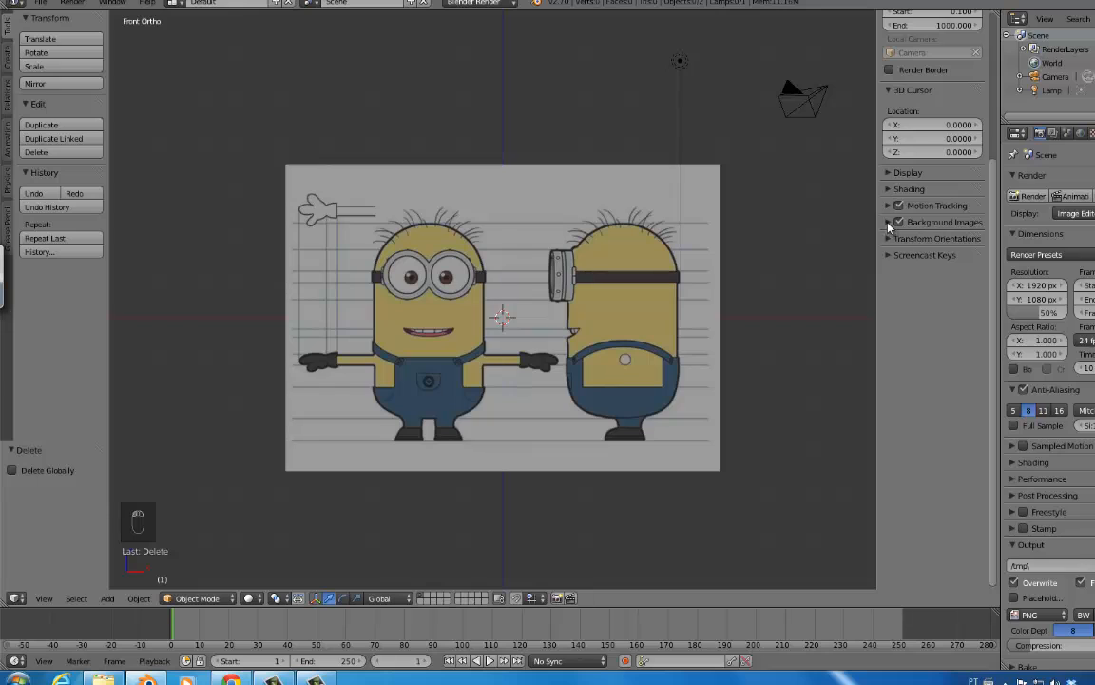
click(888, 221)
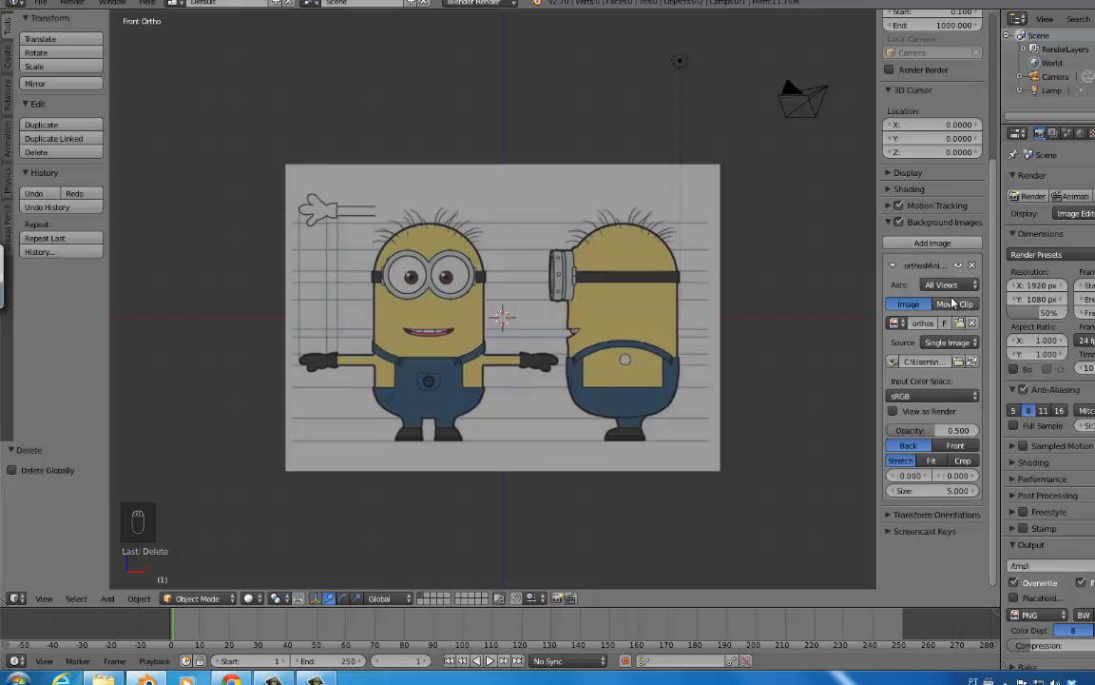
click(941, 284)
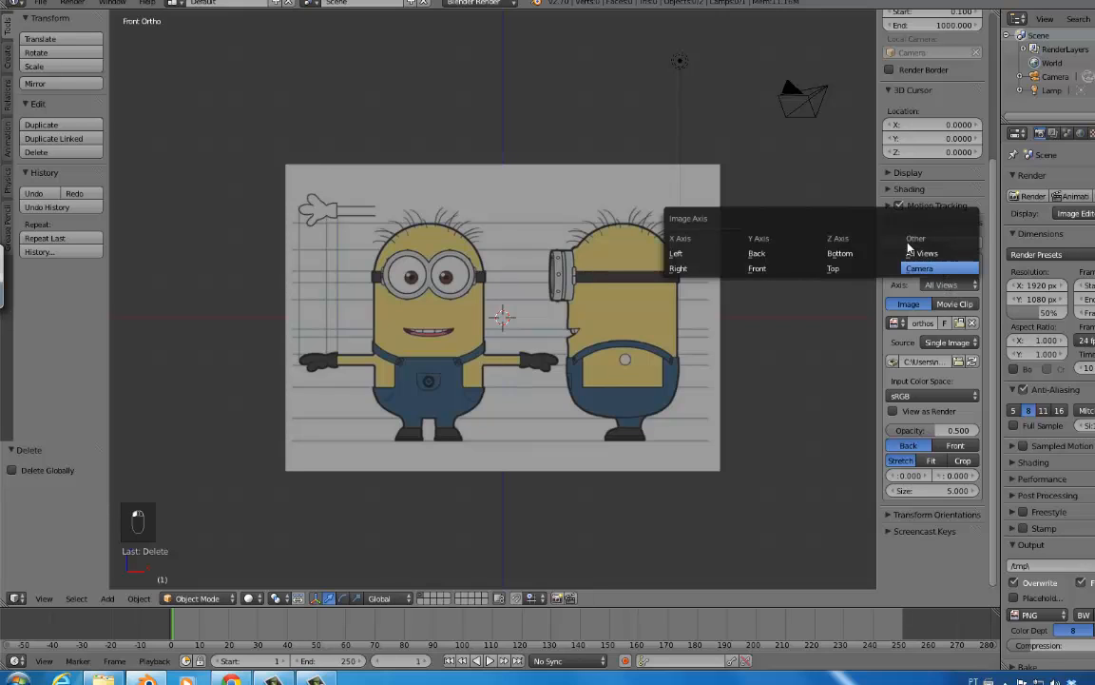
click(766, 271)
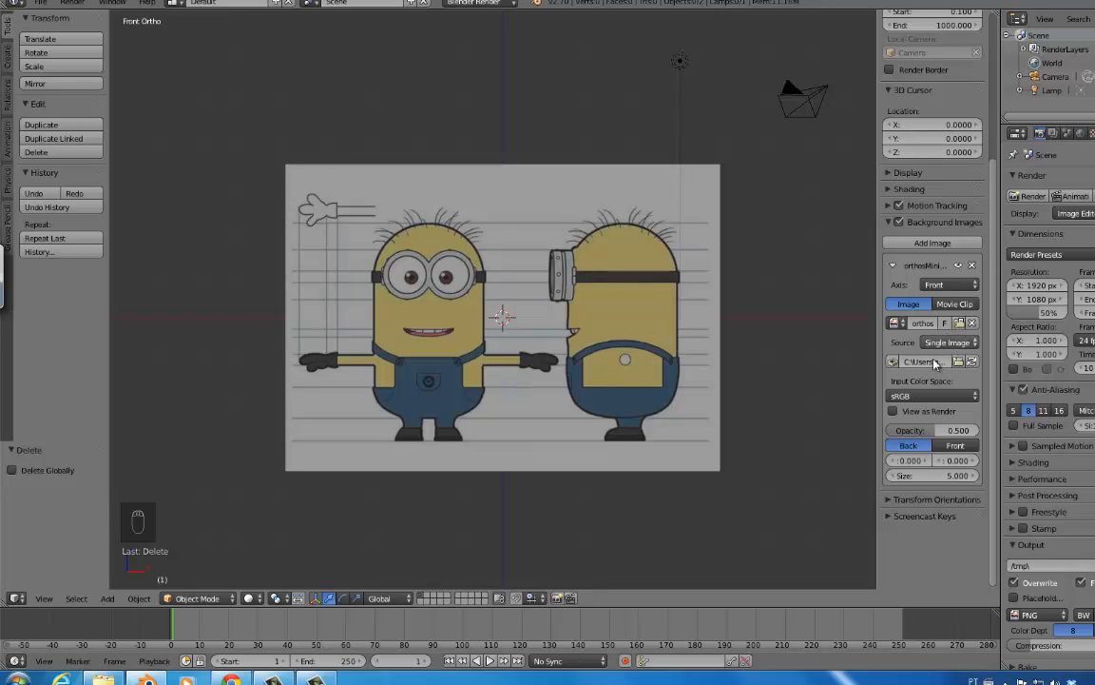
- Set the background image's opacity to 0.539 and its horizontal offset to 1.700 to centre the front-facing minion on the vertical axis
drag(937, 432, 939, 465)
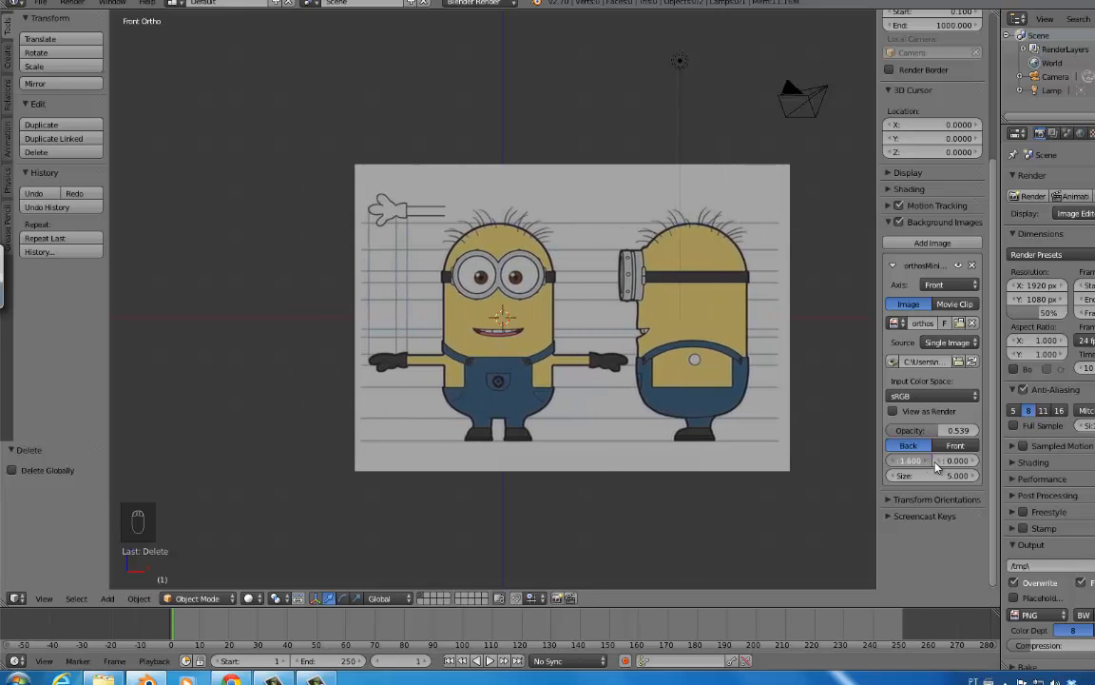
click(929, 462)
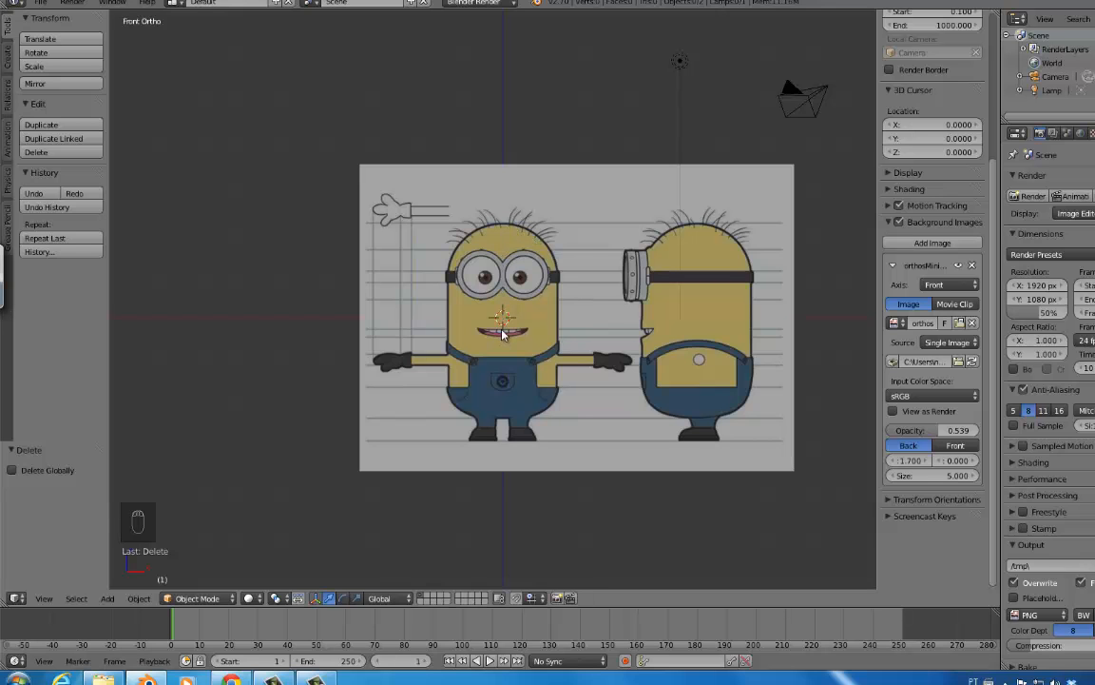
scroll(502, 323, up, 3)
scroll(521, 276, up, 1)
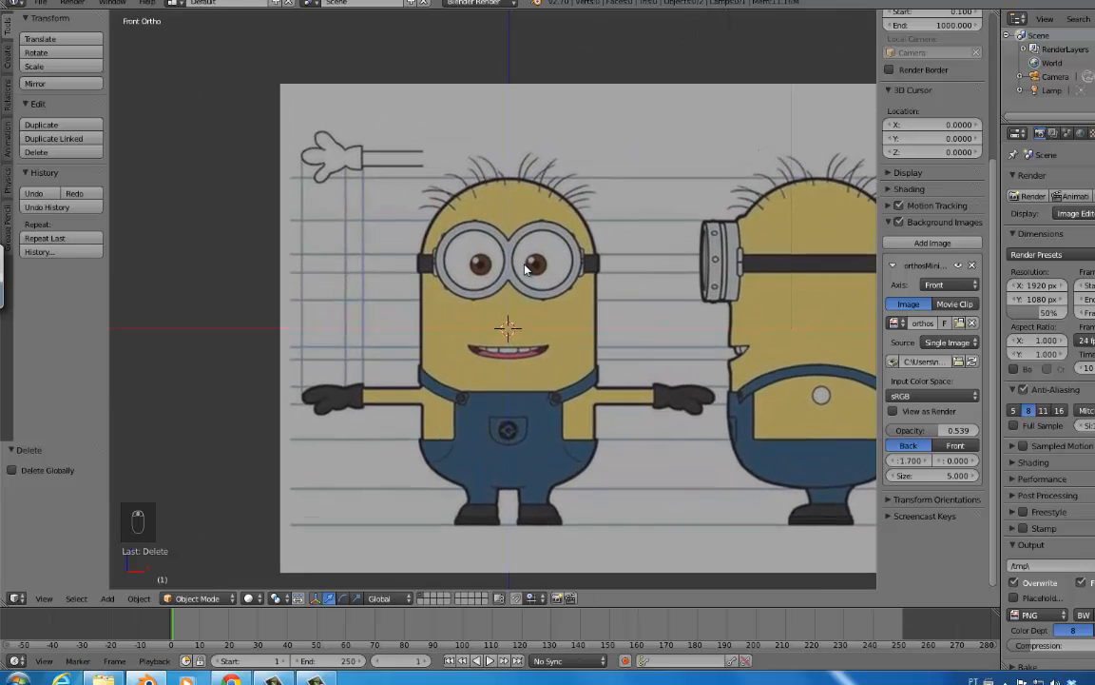
scroll(505, 344, up, 2)
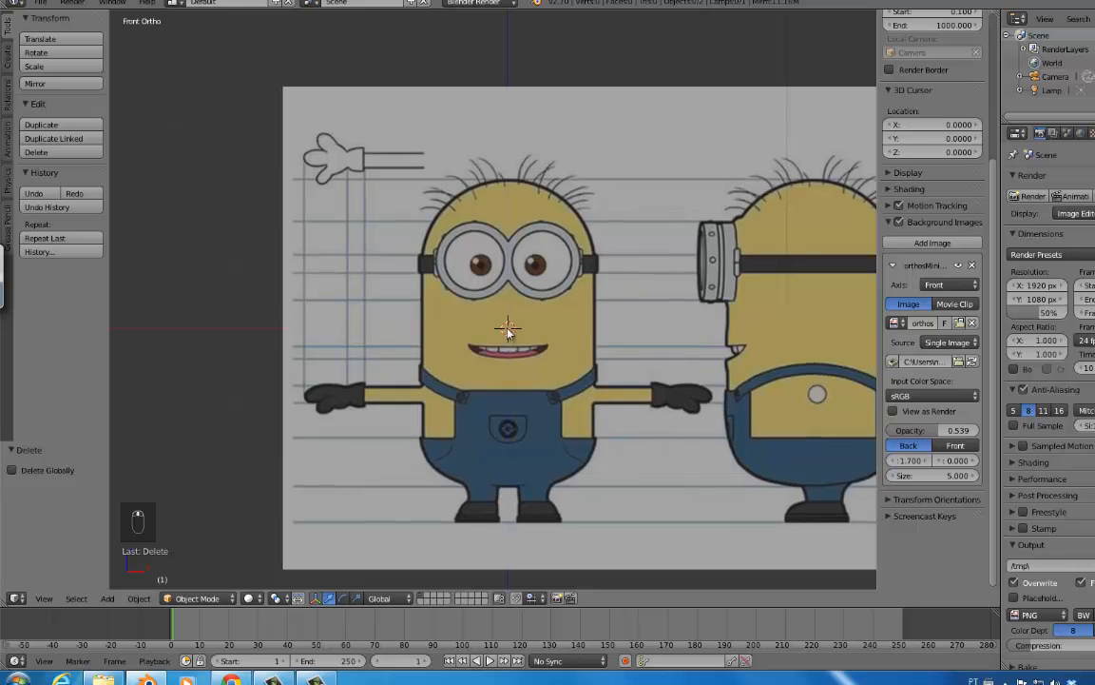
scroll(514, 321, up, 2)
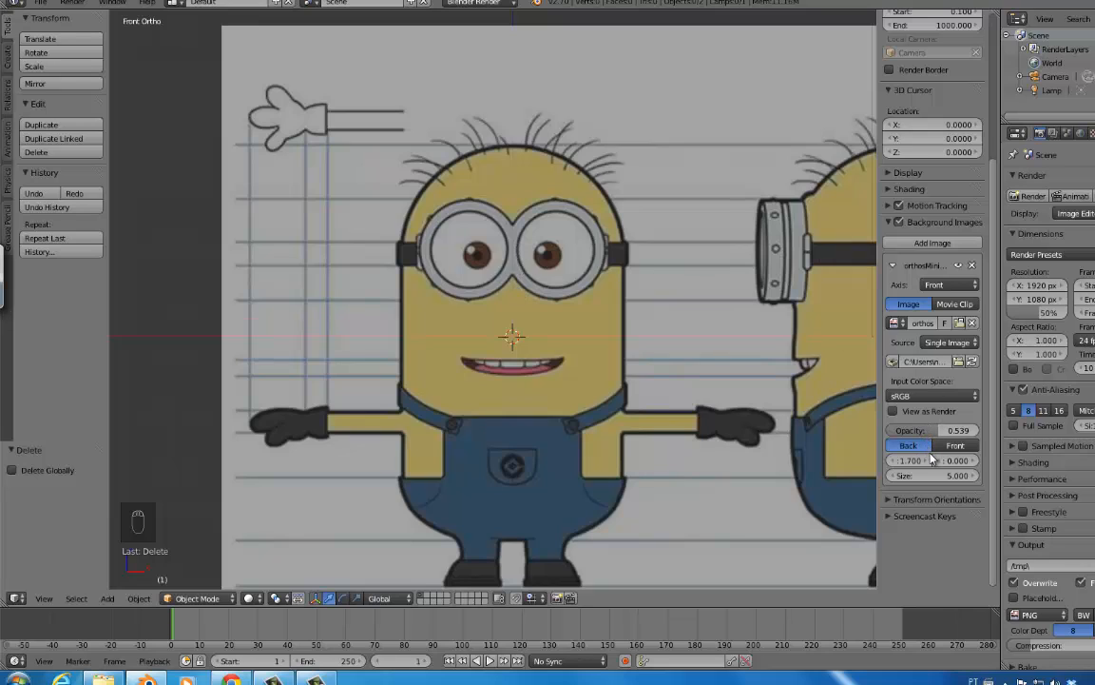
click(927, 461)
click(897, 461)
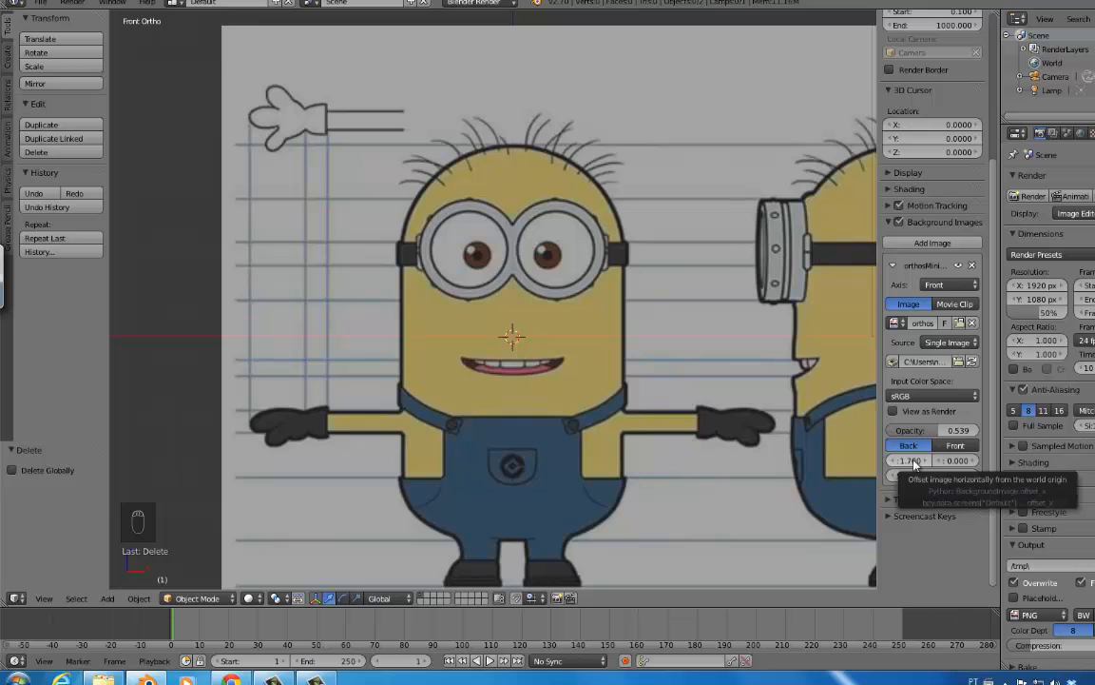
drag(915, 464, 910, 465)
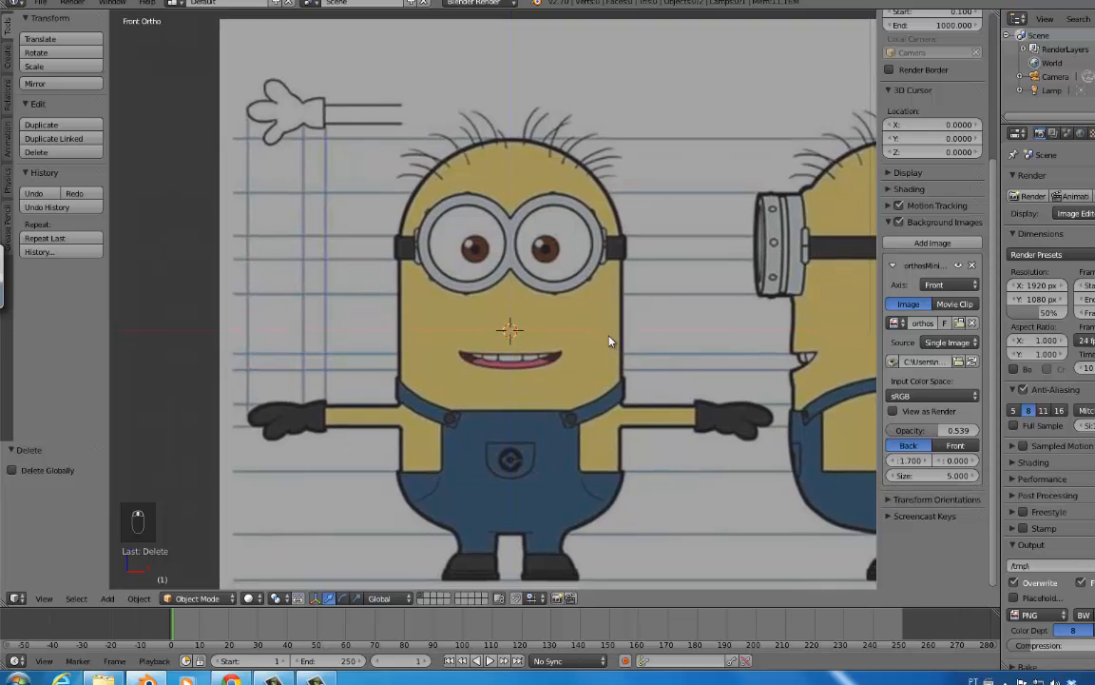
- Add a mesh circle with 12 vertices at the world origin
shift+middle_drag(597, 332, 570, 269)
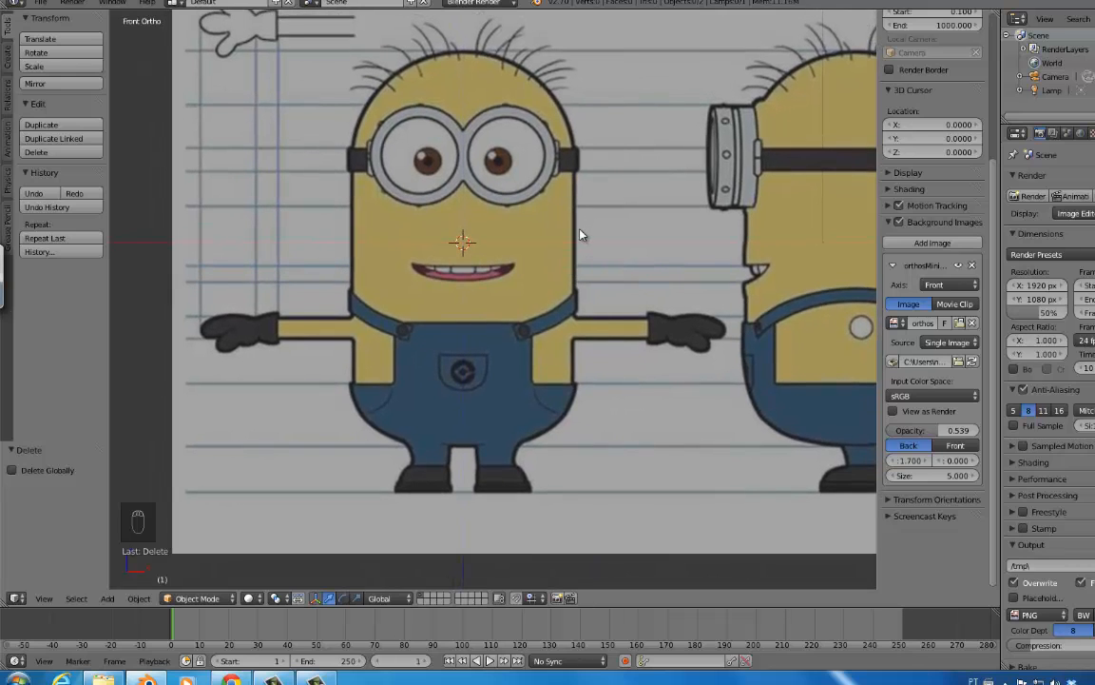
key(shift+c)
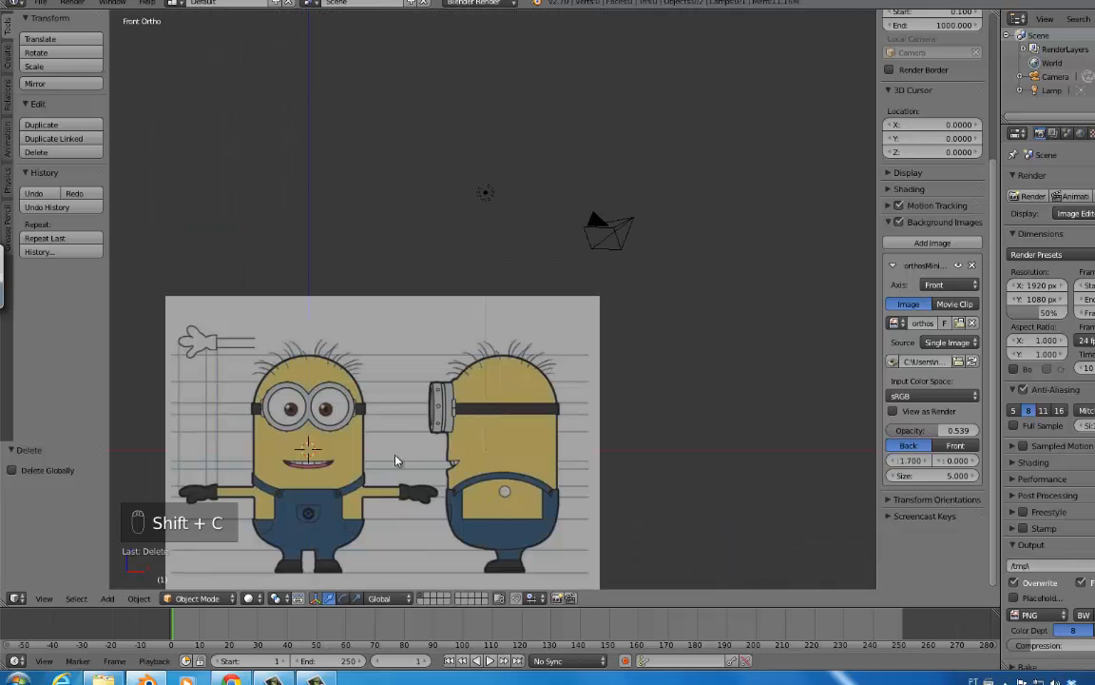
shift+middle_drag(399, 457, 589, 282)
scroll(583, 313, up, 1)
scroll(583, 313, up, 4)
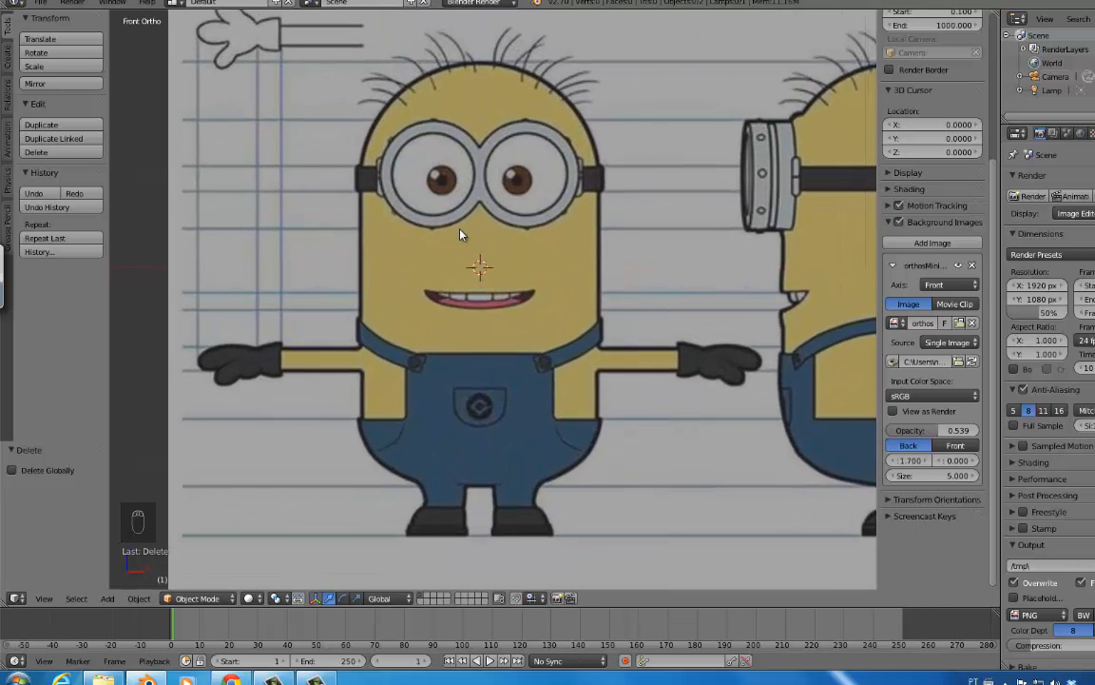
key(shift+a)
mouse_move(462, 231)
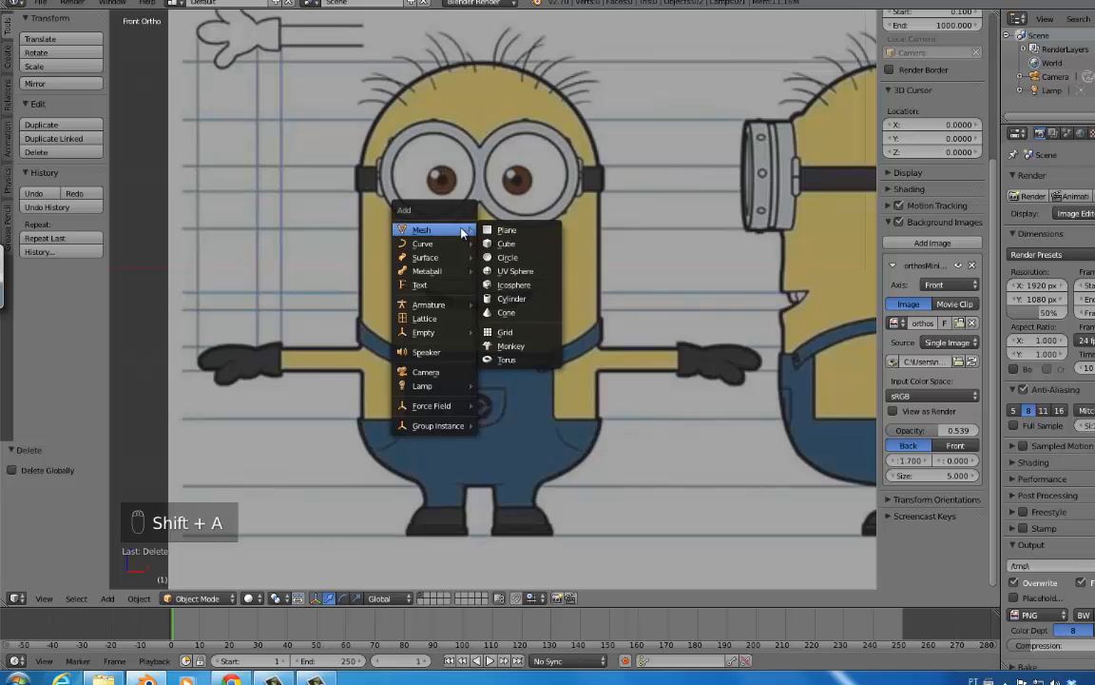
click(518, 259)
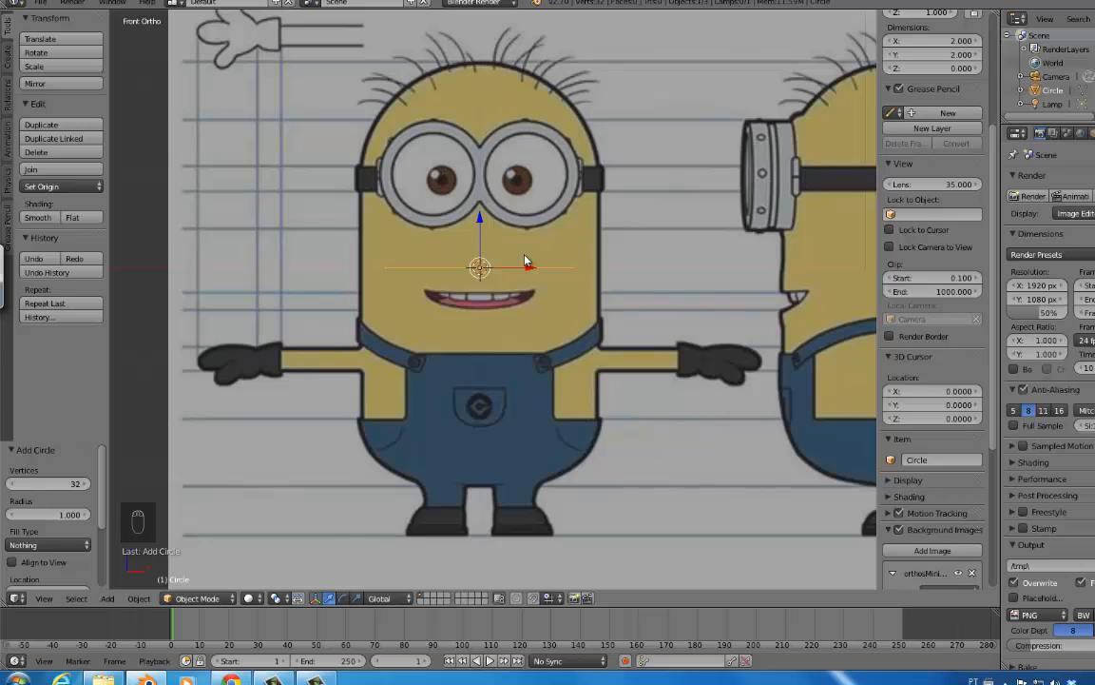
click(75, 486)
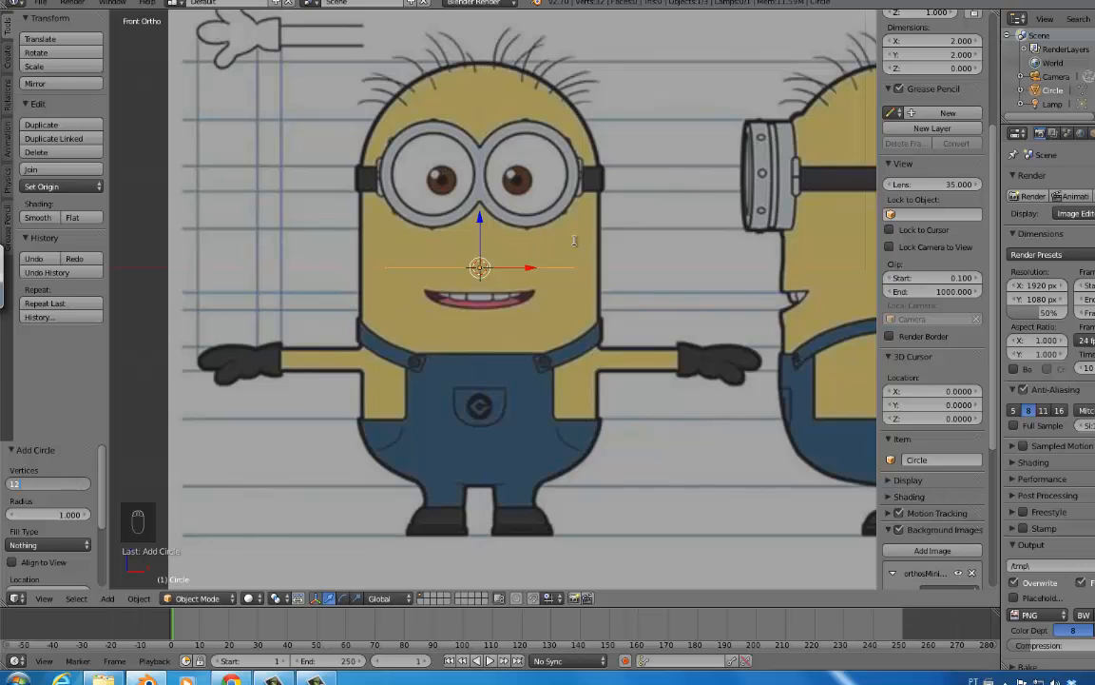
key(Return)
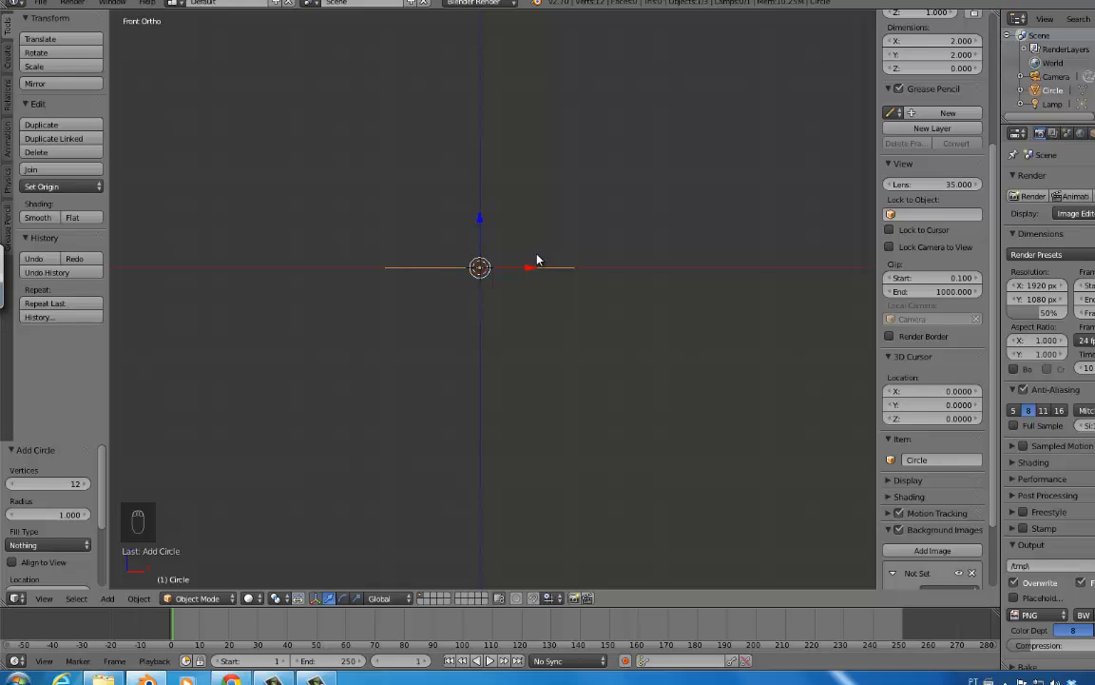
- In the Front view, enter Edit Mode on the circle and rotate all its vertices 90° about the X axis
key(KP_1)
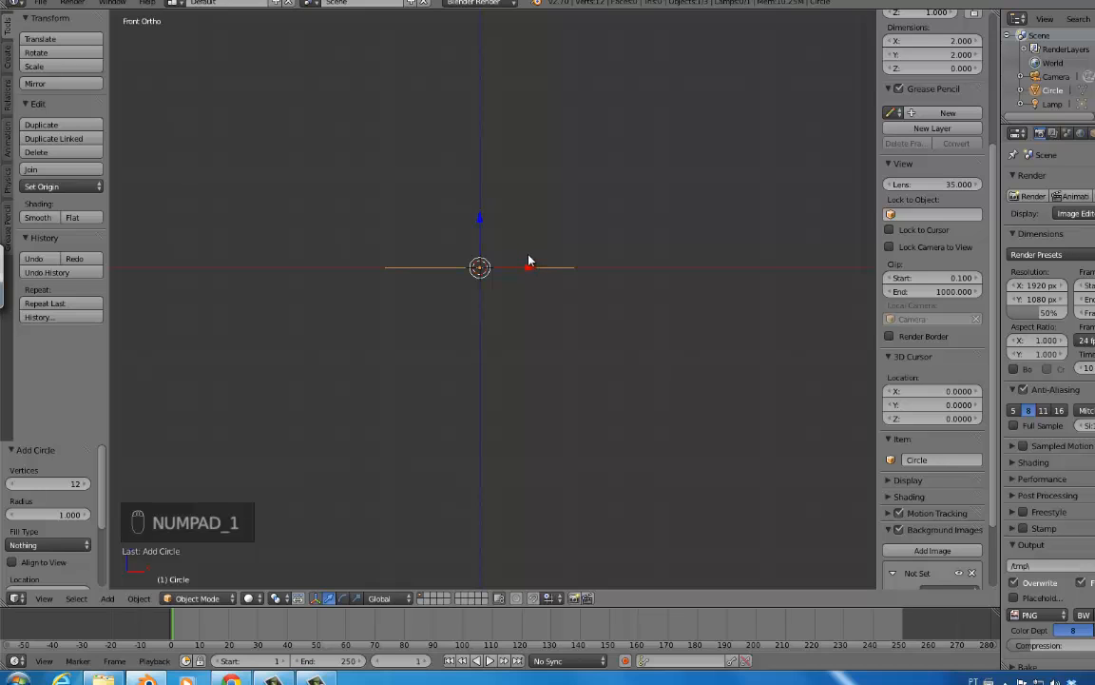
key(Tab)
key(r)
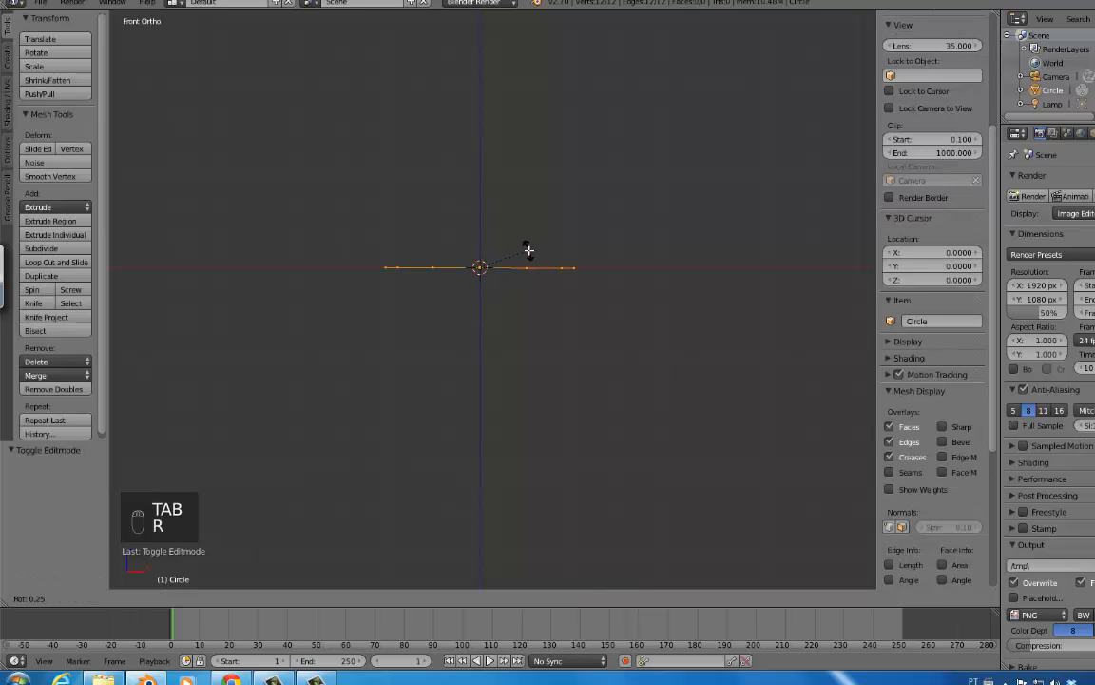
text(x)
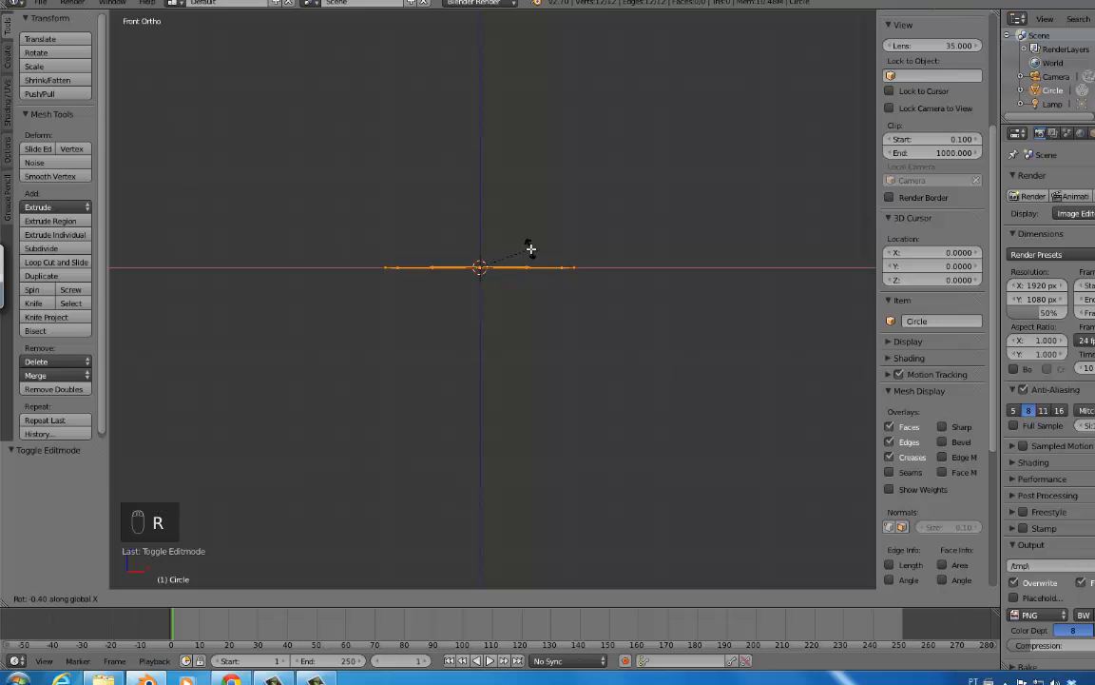
text(90)
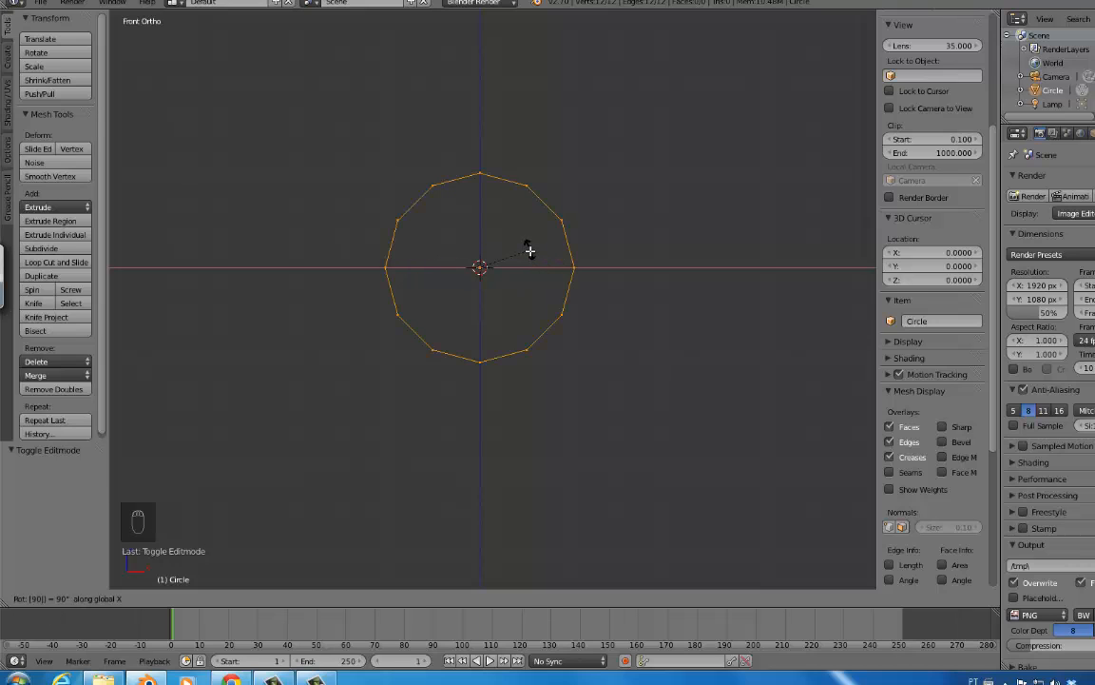
click(532, 252)
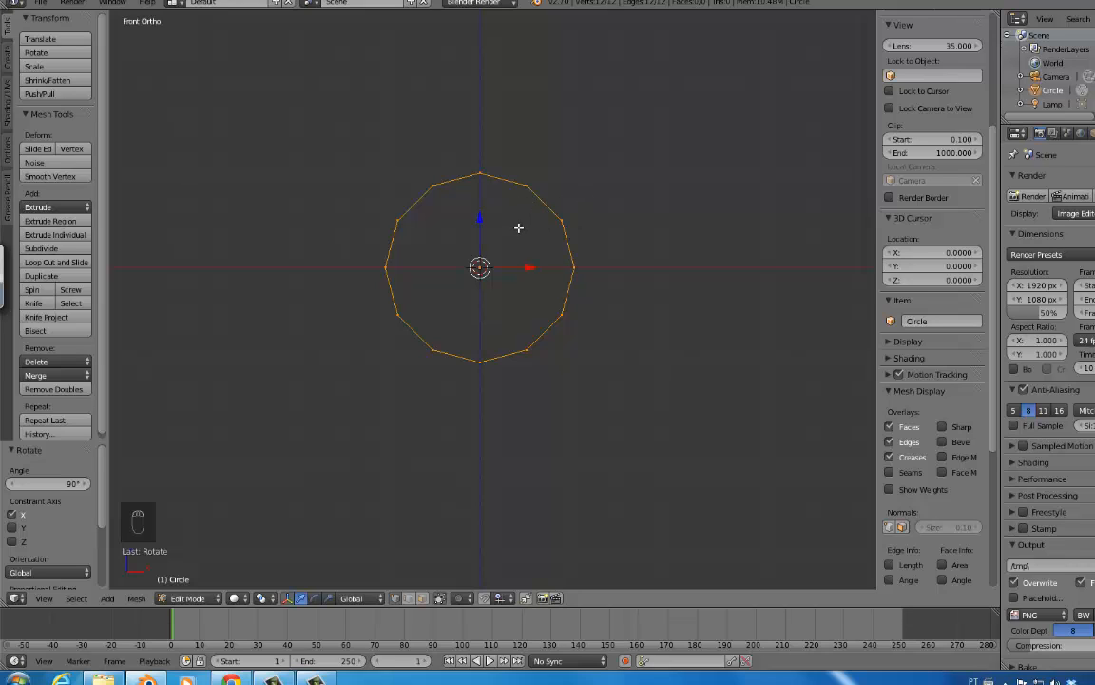
- Undo the circle's rotation and apply the 90° rotation about the X axis again
key(ctrl+z)
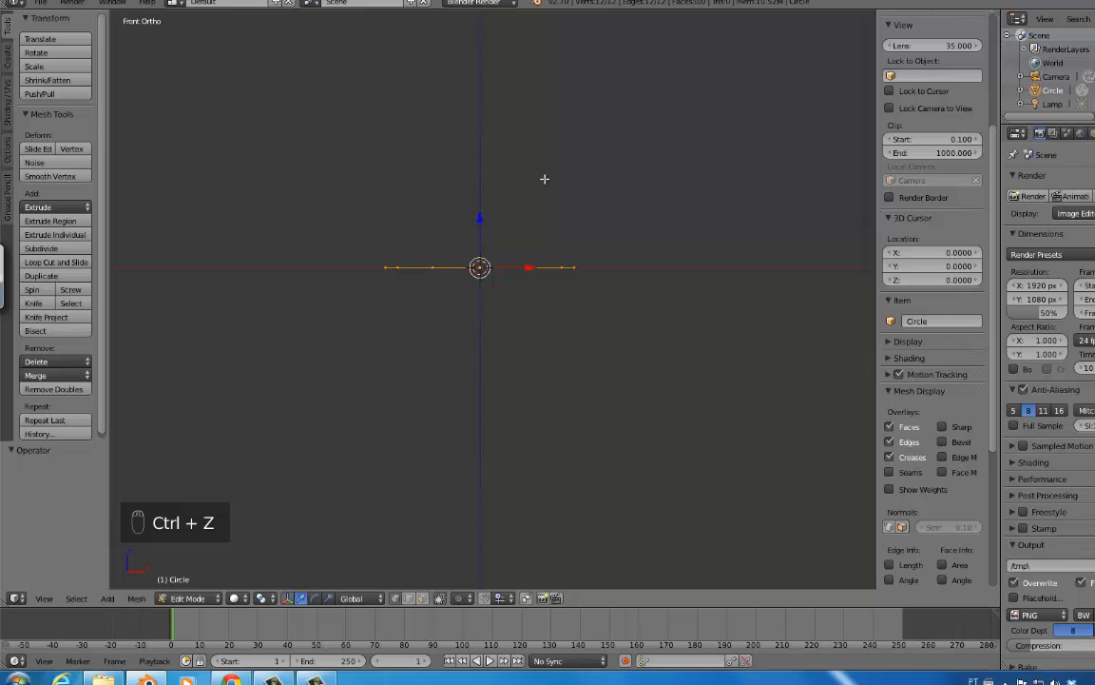
text(rx90)
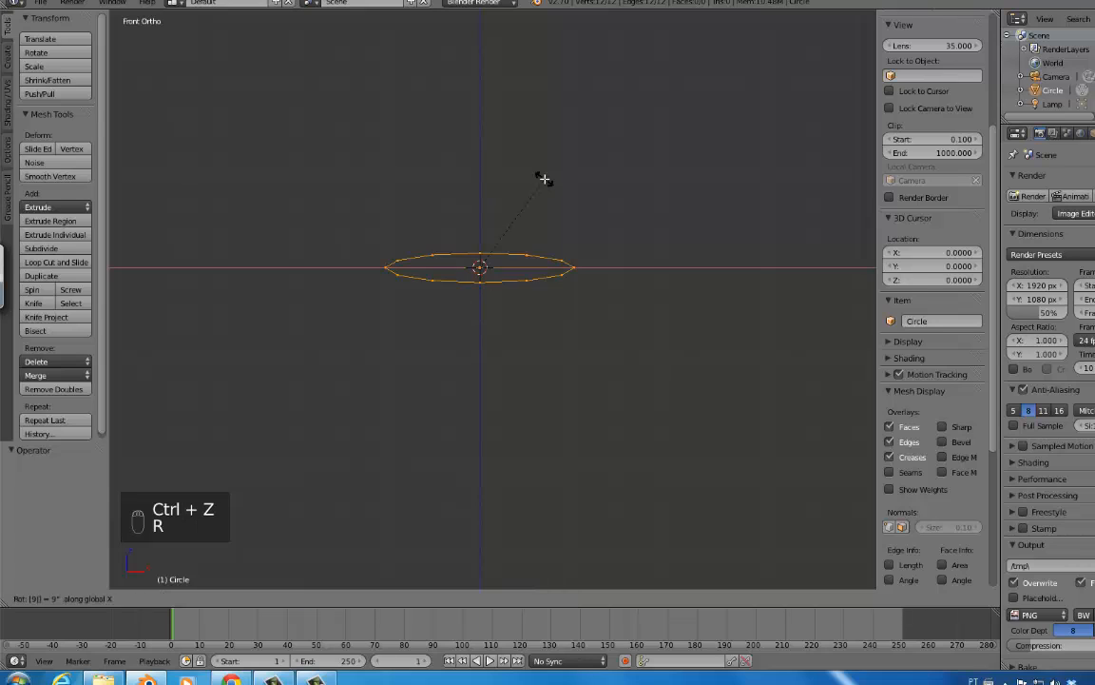
key(Return)
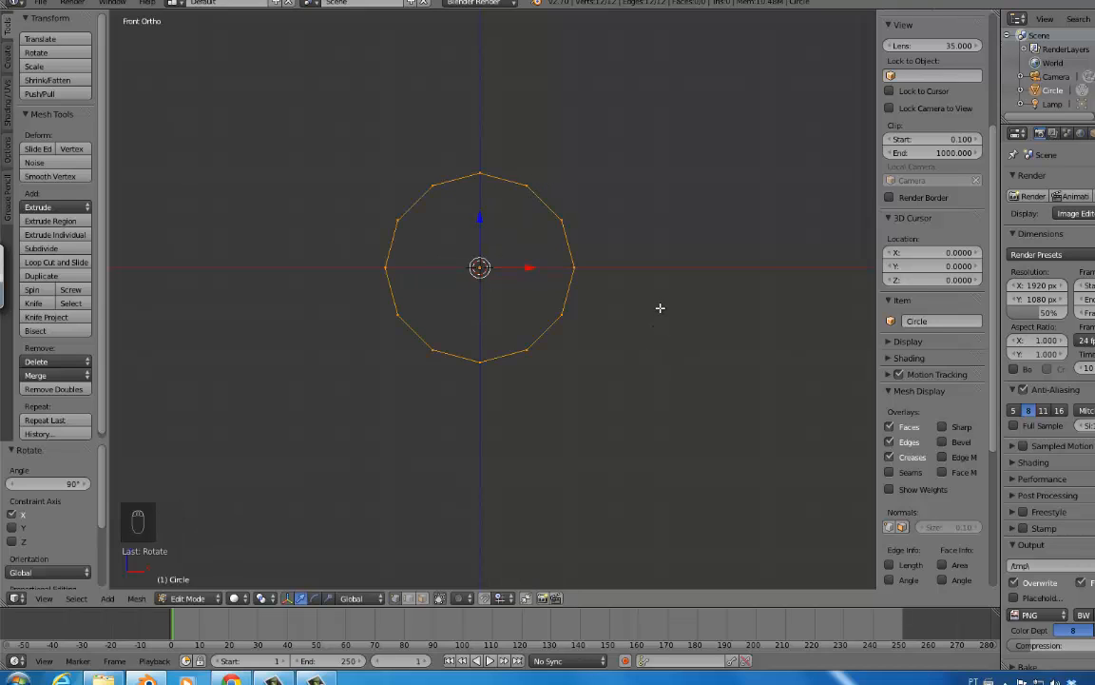
- Collapse the Motion Tracking, Mesh Display and Mesh Analysis sections to expose the Background Images settings
click(889, 375)
scroll(909, 432, down, 5)
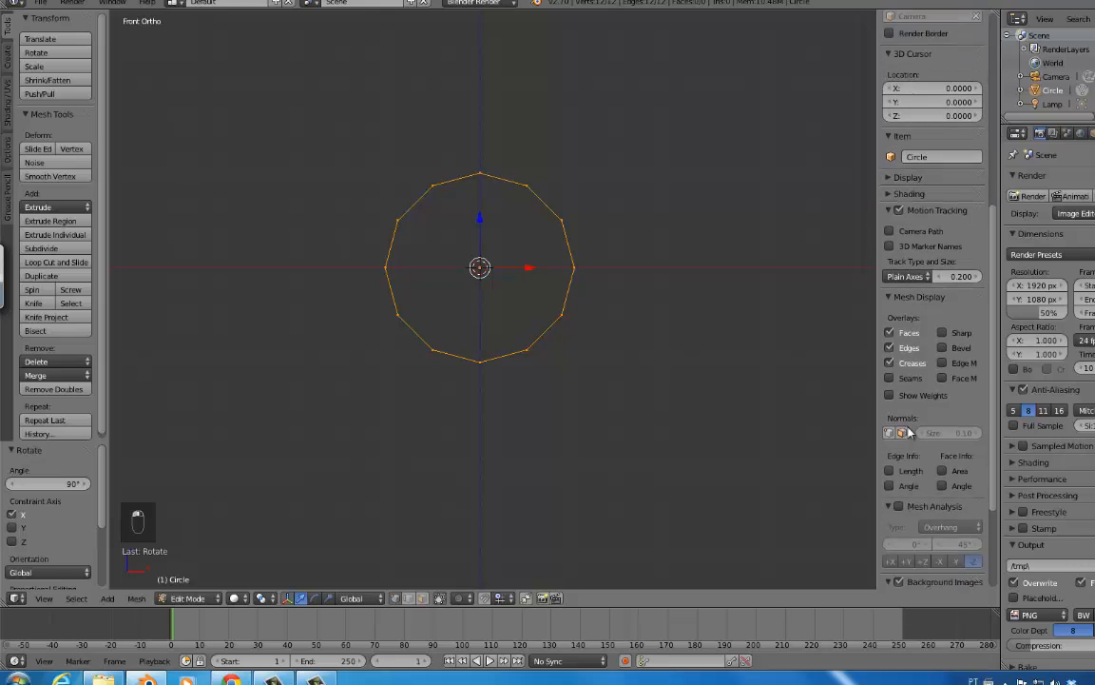
scroll(909, 433, up, 4)
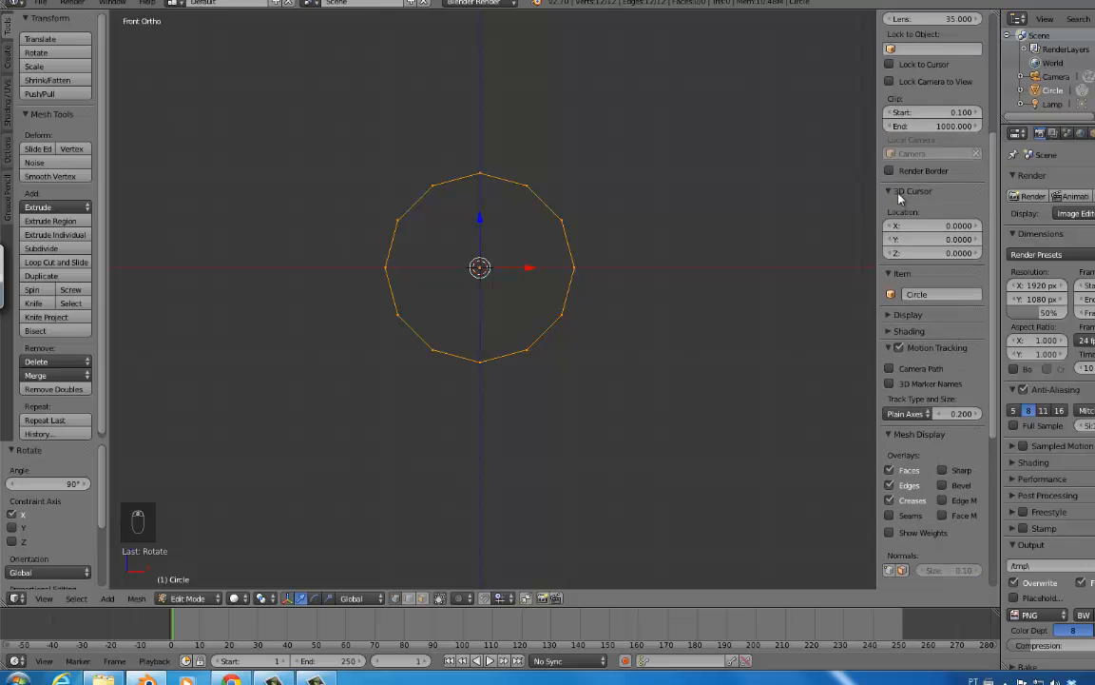
scroll(927, 420, down, 8)
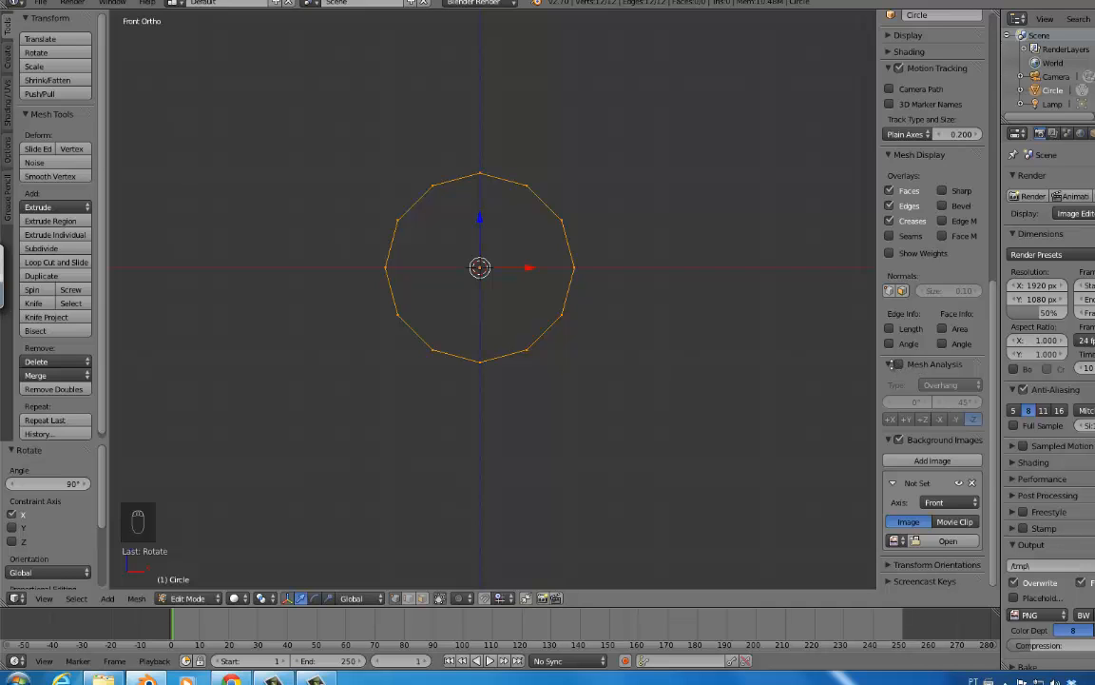
scroll(894, 433, up, 4)
scroll(914, 297, up, 4)
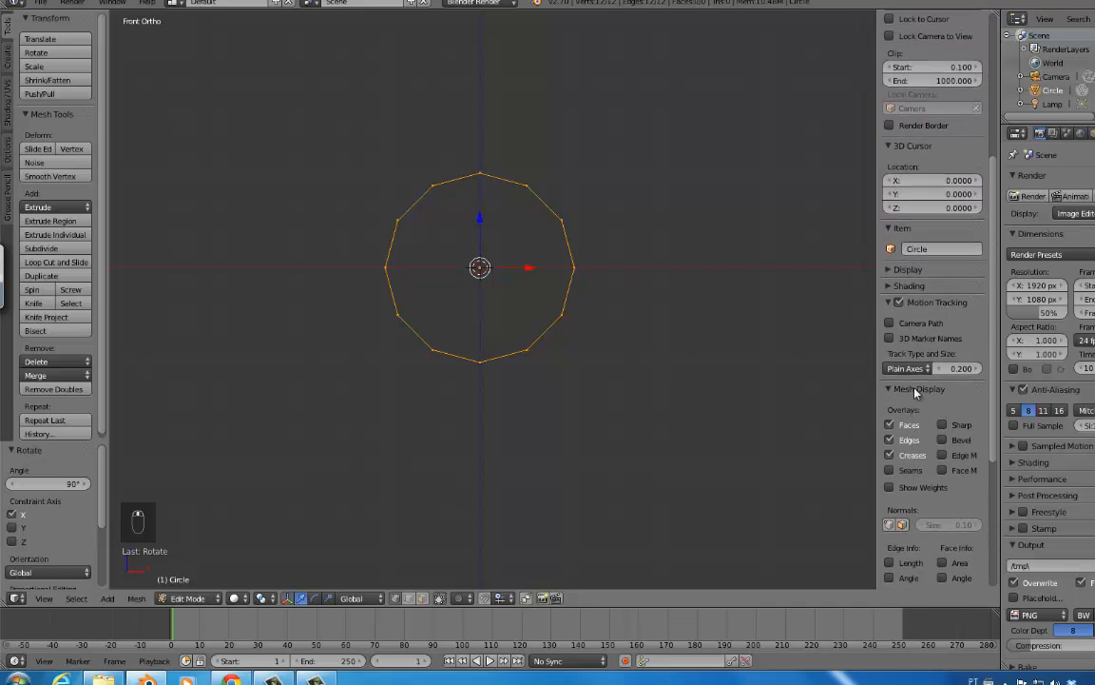
scroll(915, 350, down, 8)
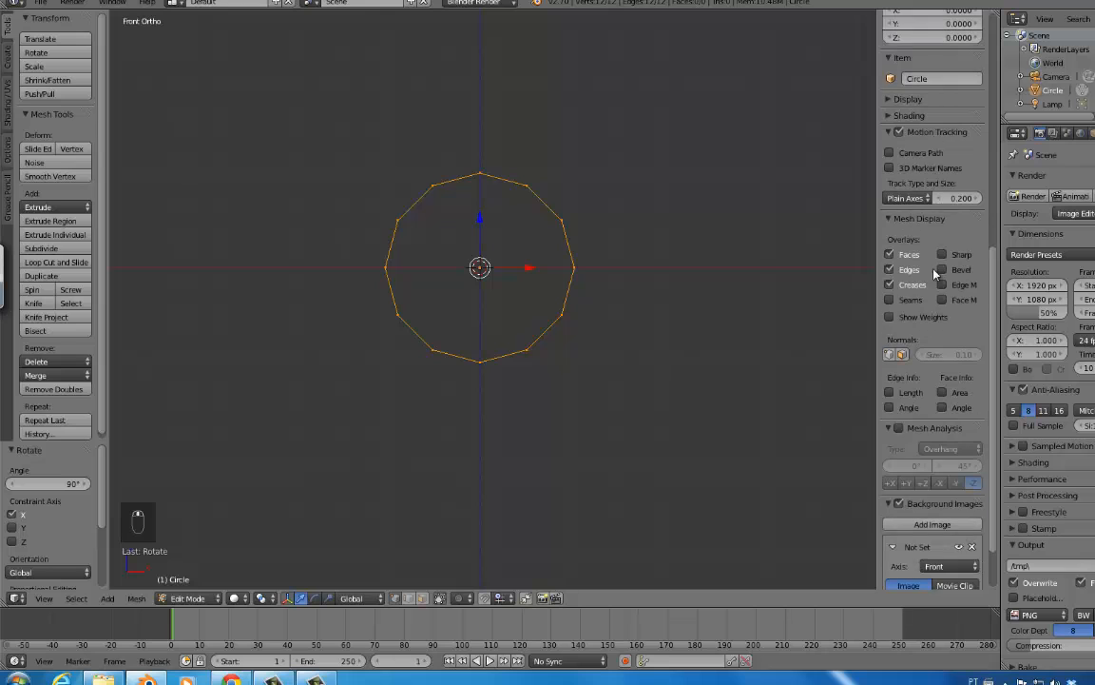
scroll(917, 344, up, 10)
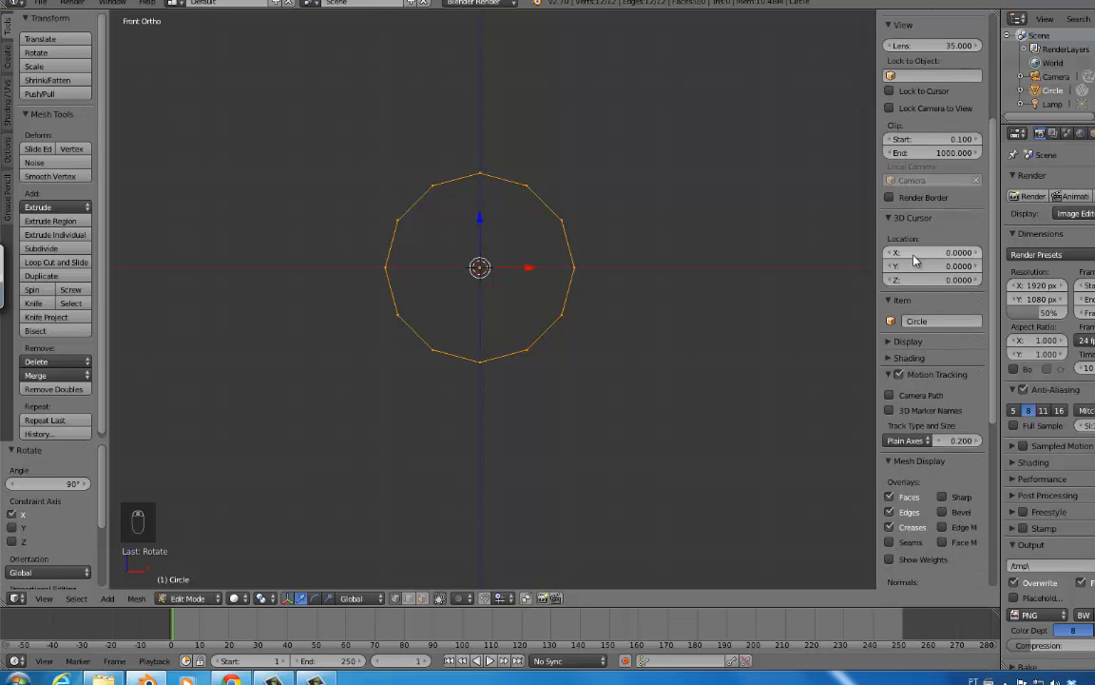
click(890, 374)
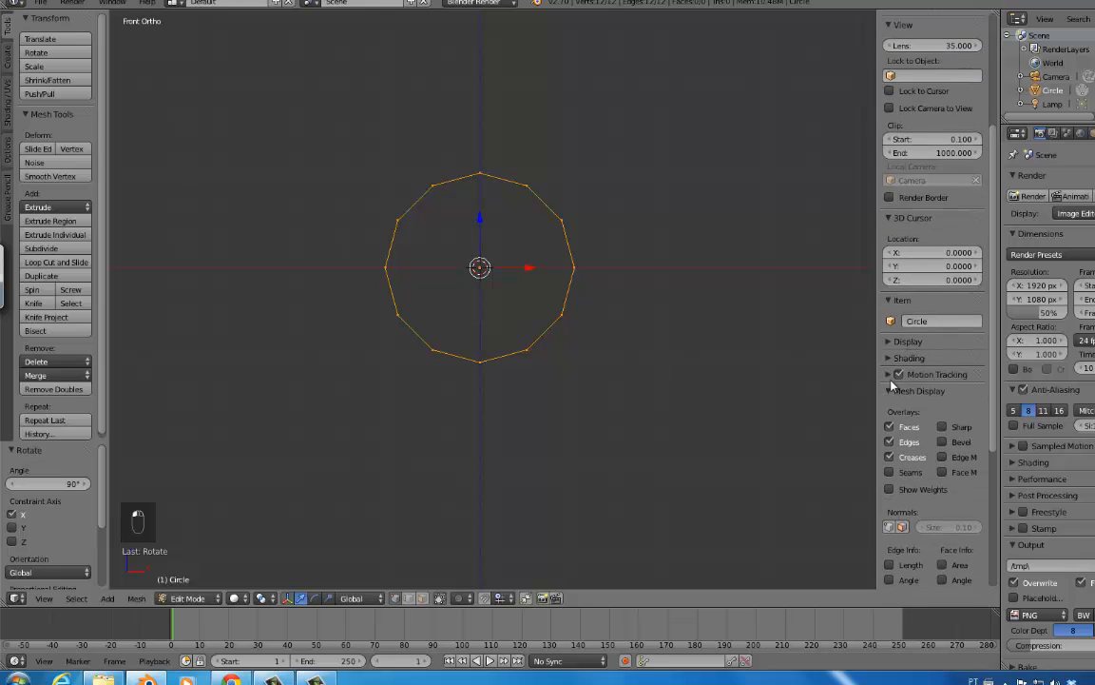
click(890, 391)
click(891, 407)
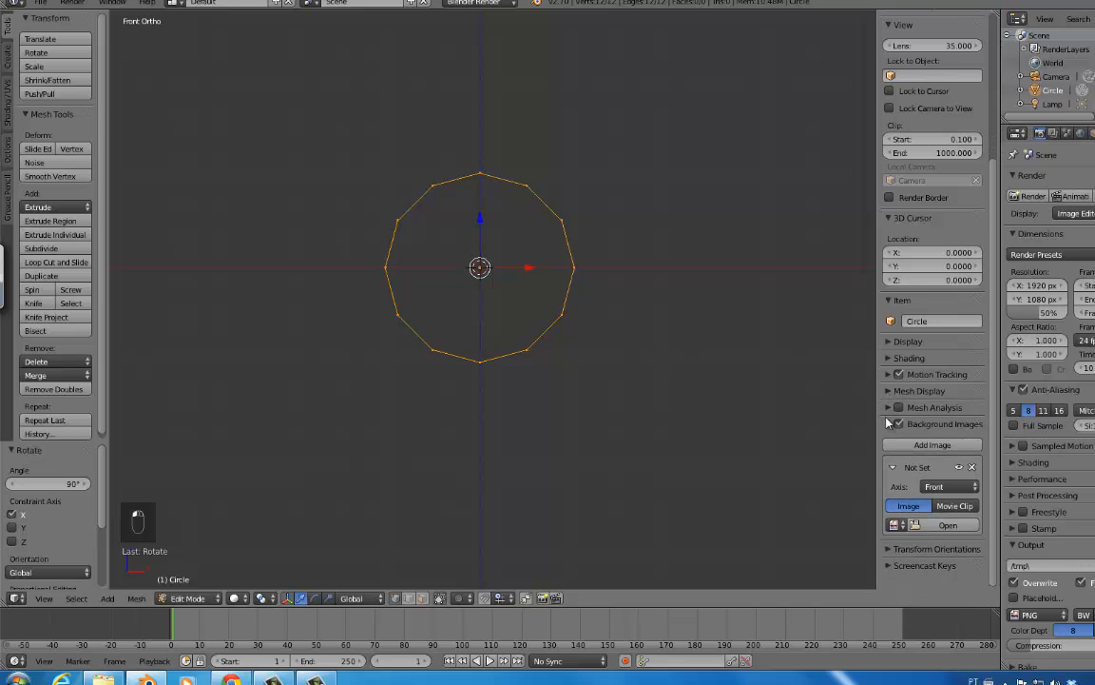
click(900, 425)
click(899, 424)
click(895, 524)
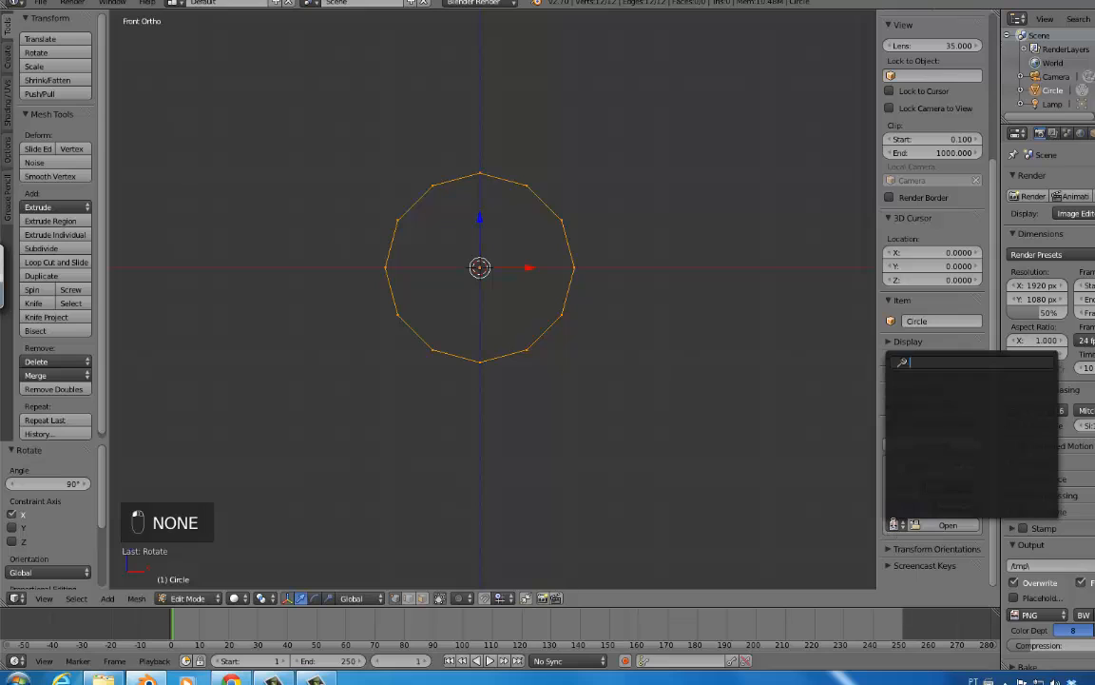
click(942, 353)
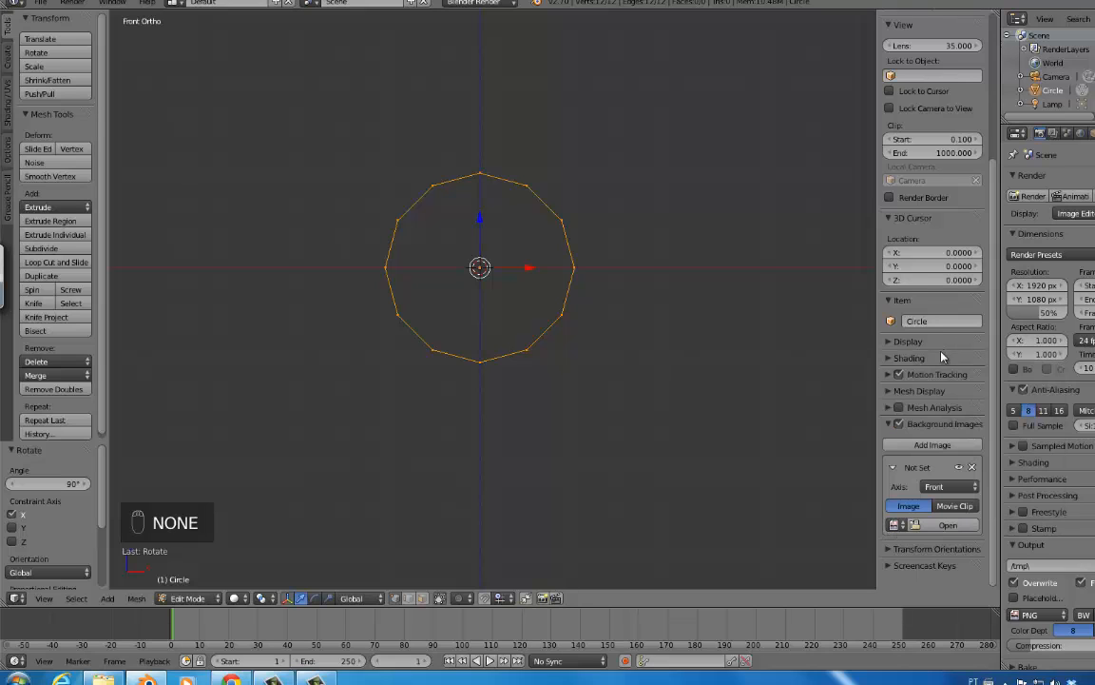
- Snap the 3D cursor to the scene centre and save the file as Minion_01 in the Minhas imagens folder
key(shift+s)
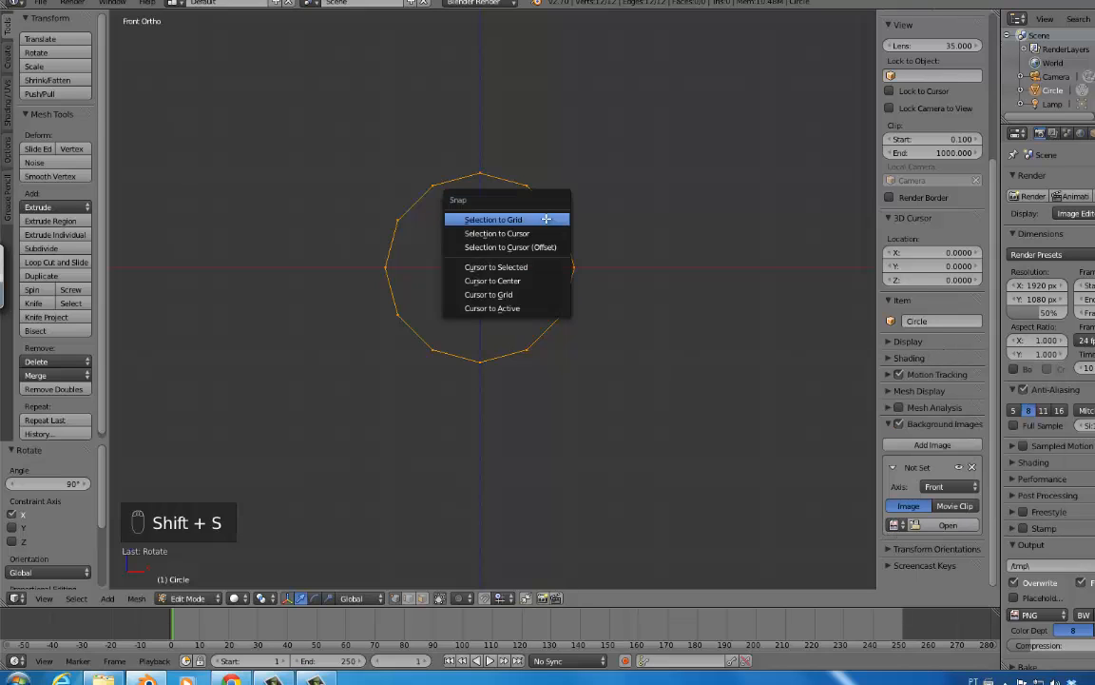
click(485, 283)
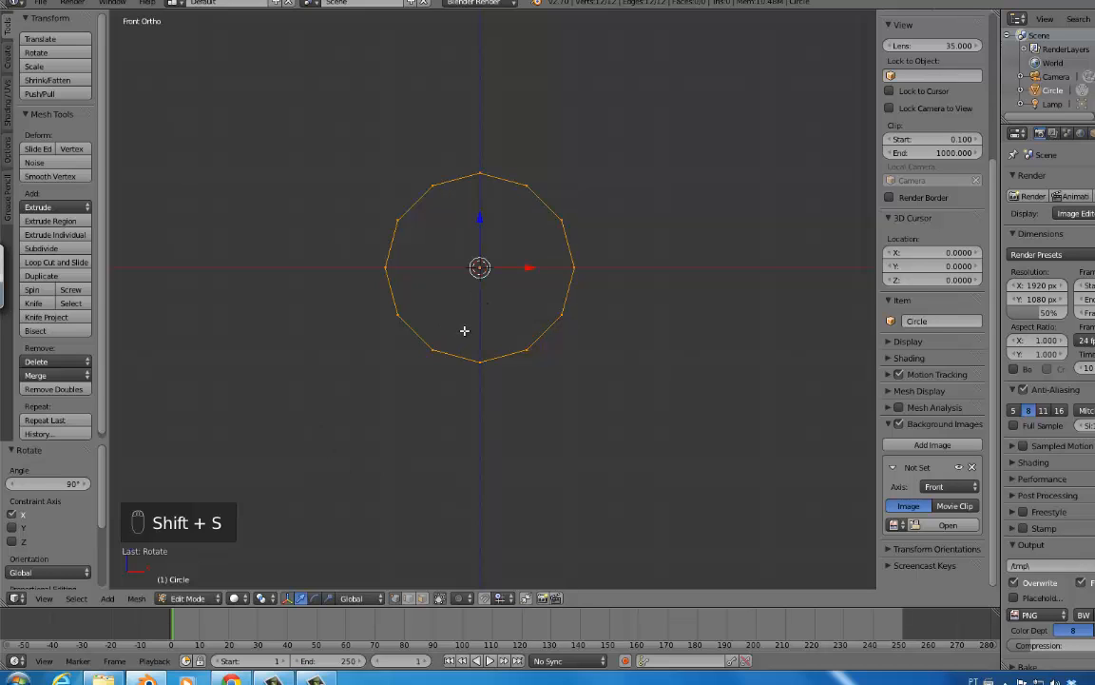
key(ctrl+s)
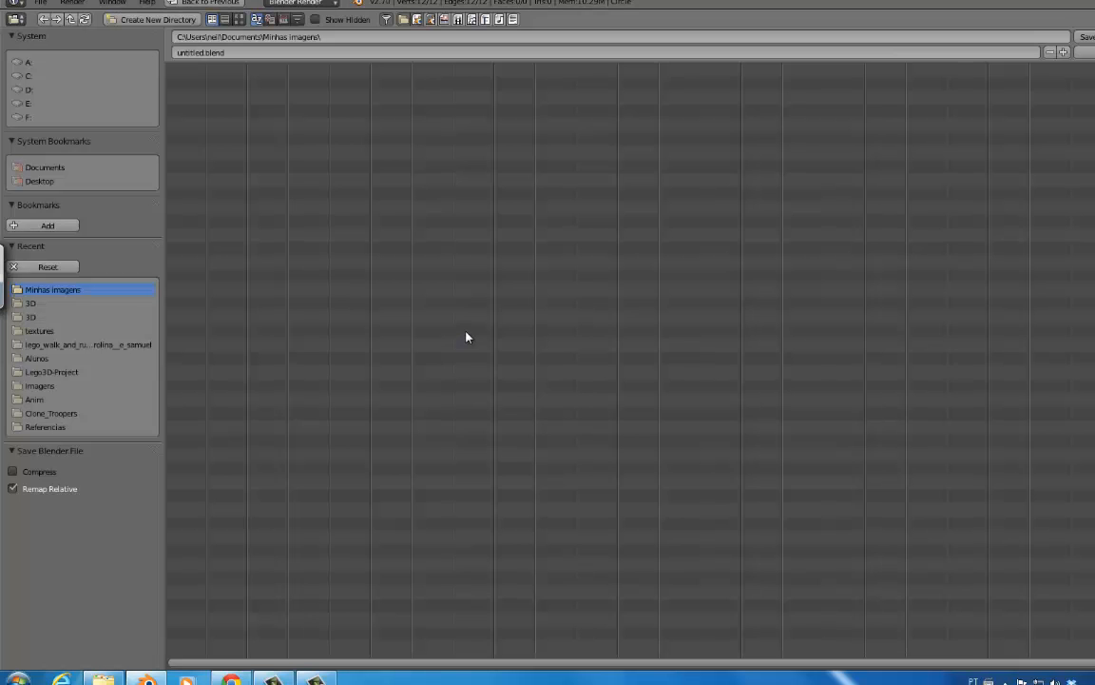
click(234, 51)
text(Minion_01)
key(Return)
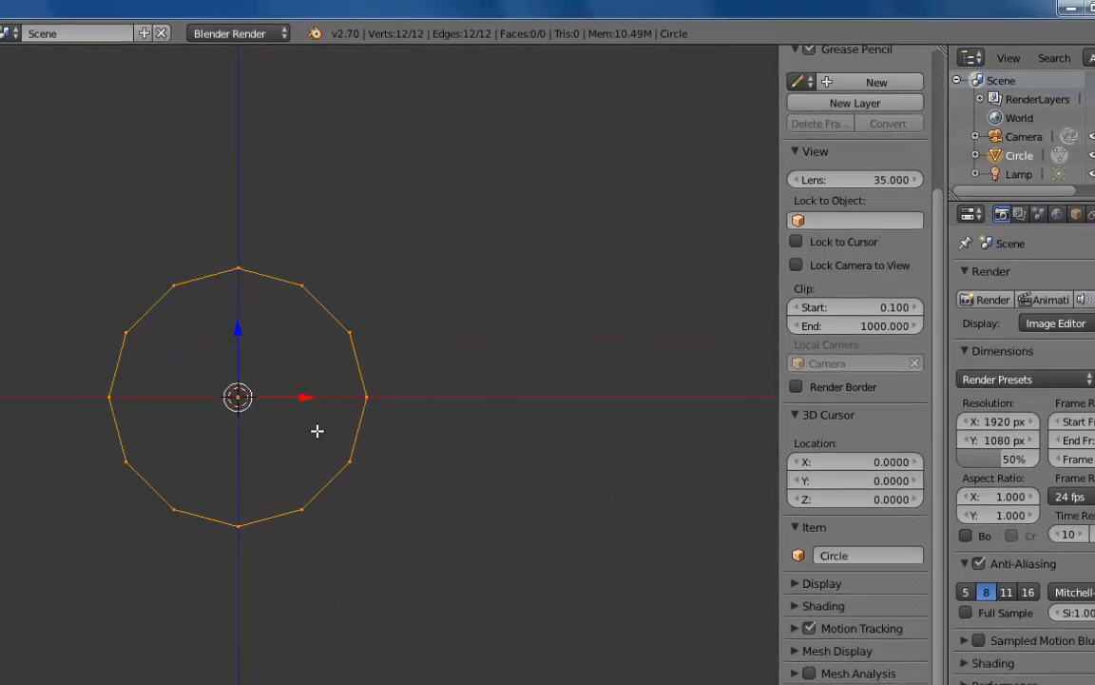
- Load the minion reference sheet as a background image for all views and save over Minion_01.blend in Object Mode
key(alt+Tab)
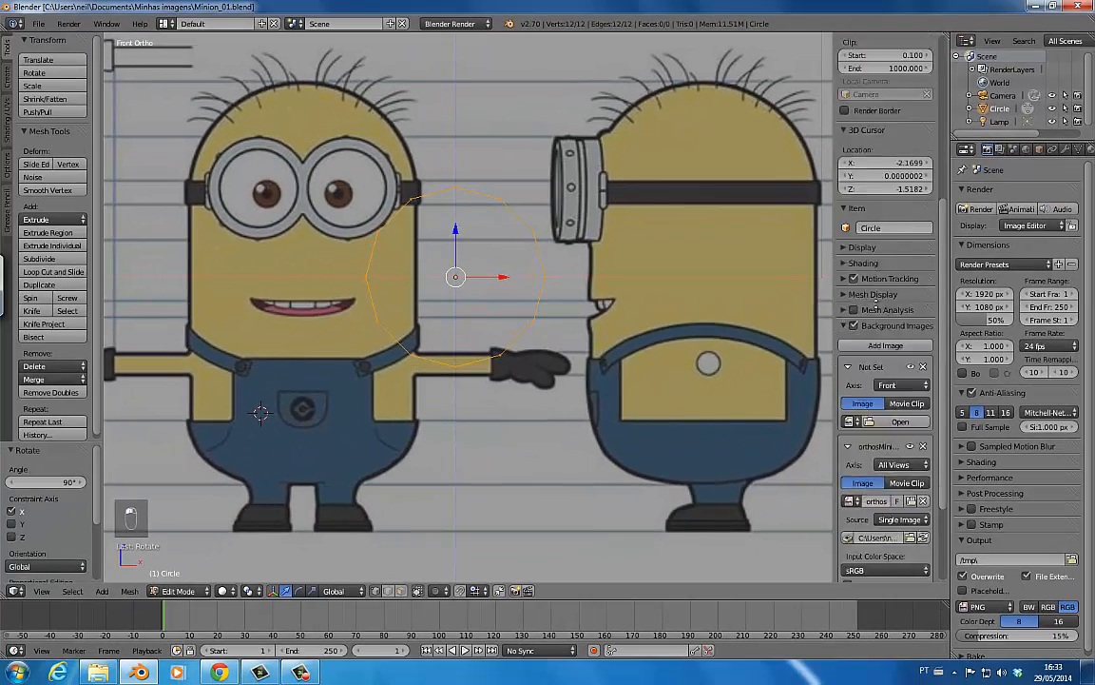
scroll(862, 620, down, 6)
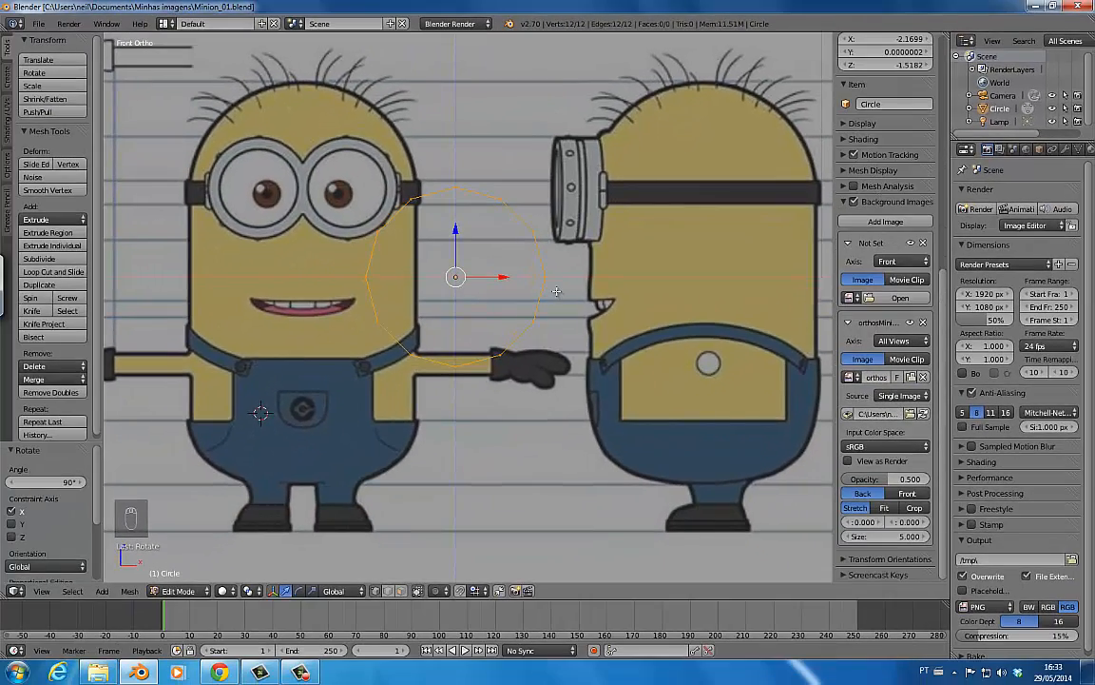
key(ctrl+s)
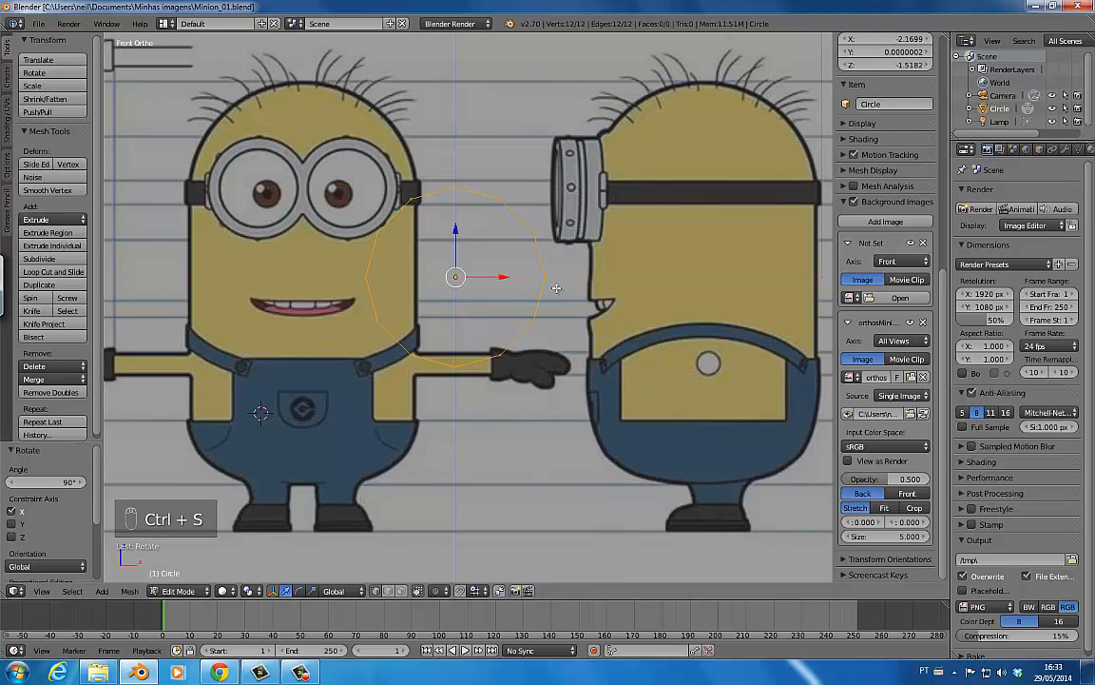
key(Tab)
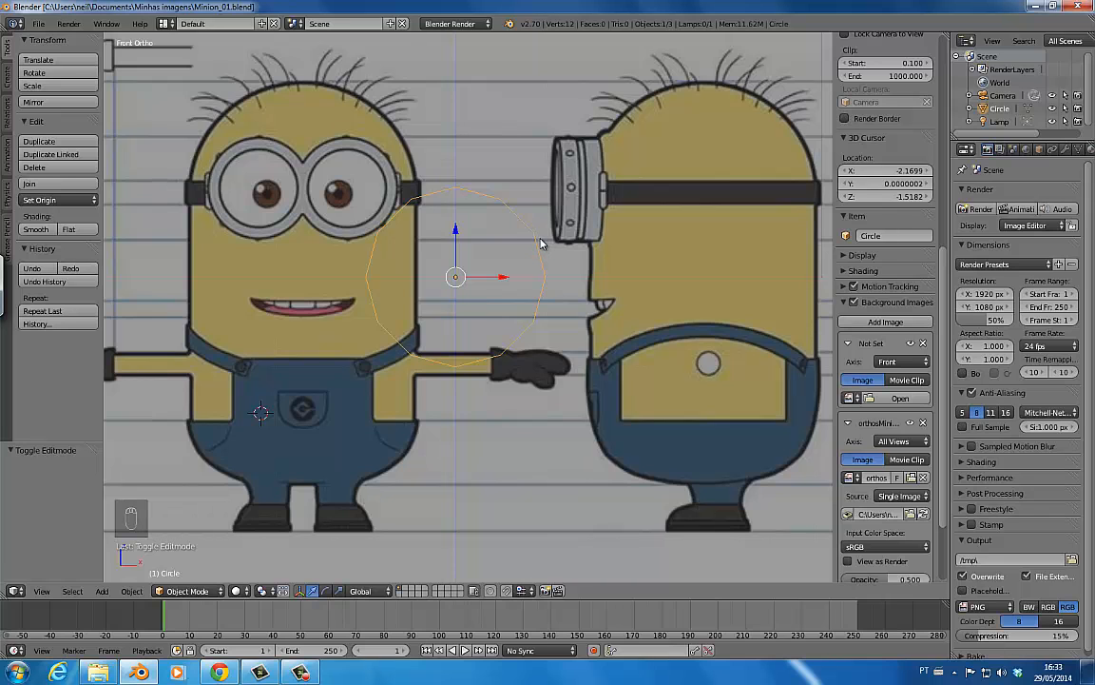
key(ctrl+shift+s)
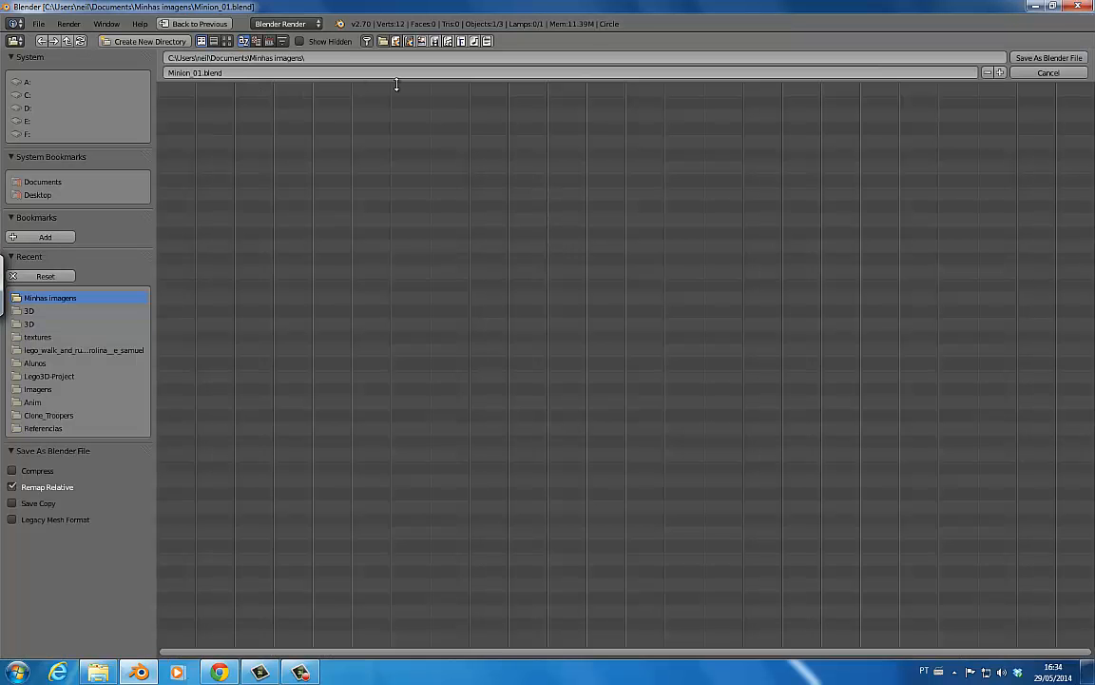
click(1018, 58)
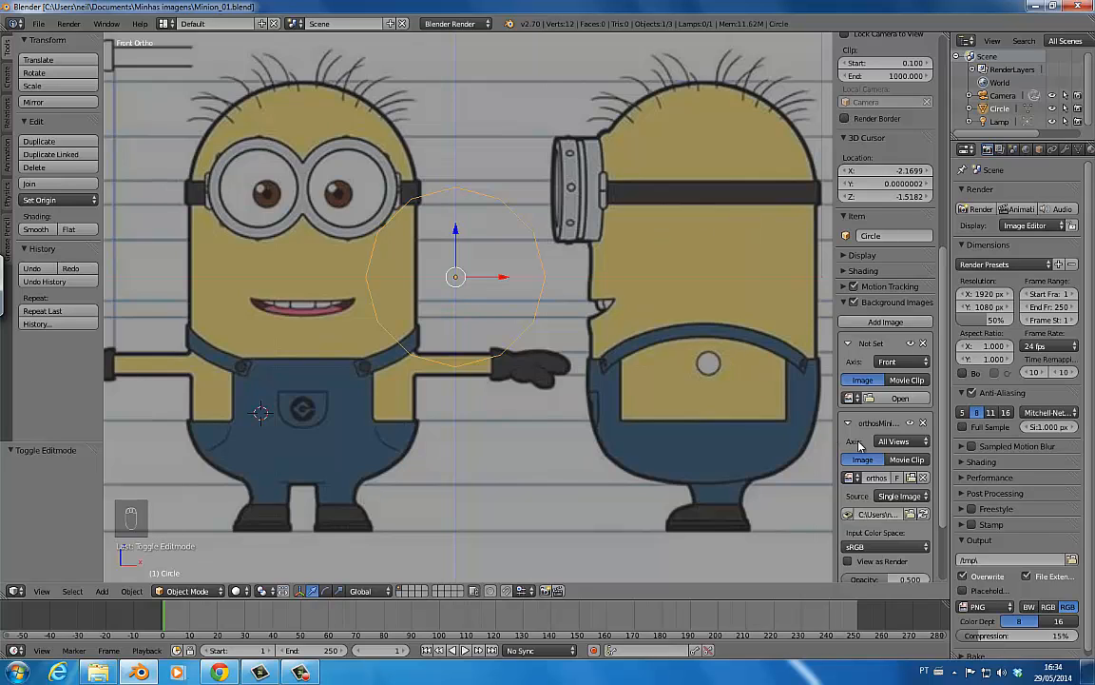
- Set the reference image's horizontal offset to 1.700 so the front-facing minion is centred on the vertical axis
scroll(877, 285, down, 3)
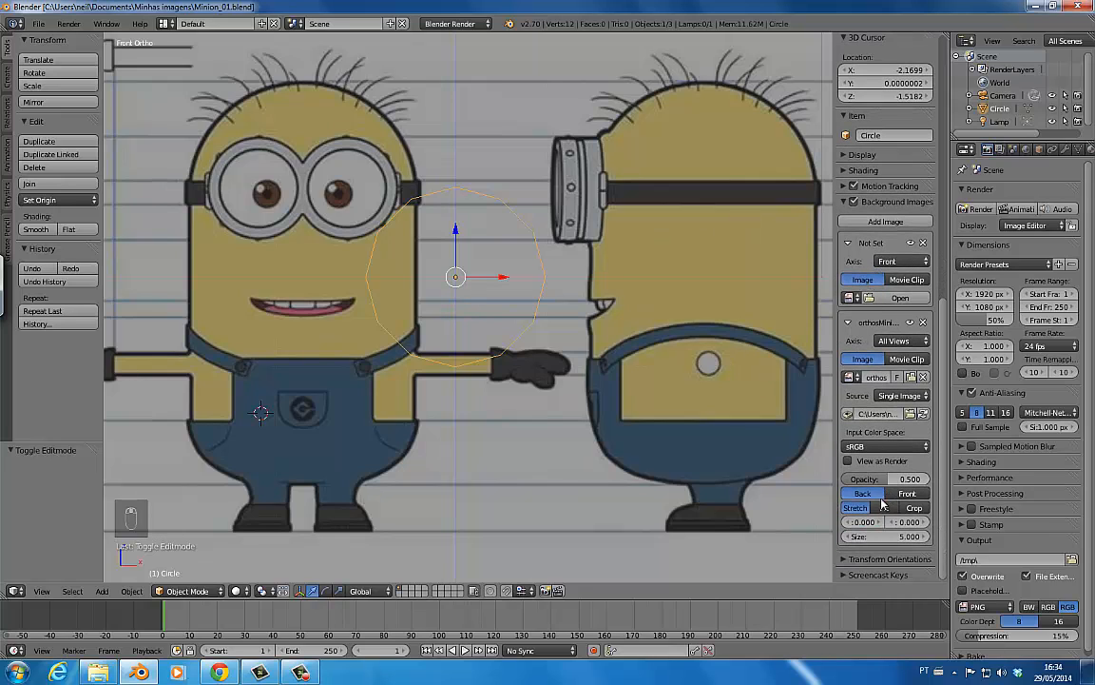
mouse_move(867, 524)
mouse_down()
mouse_move(884, 531)
mouse_move(874, 528)
mouse_up()
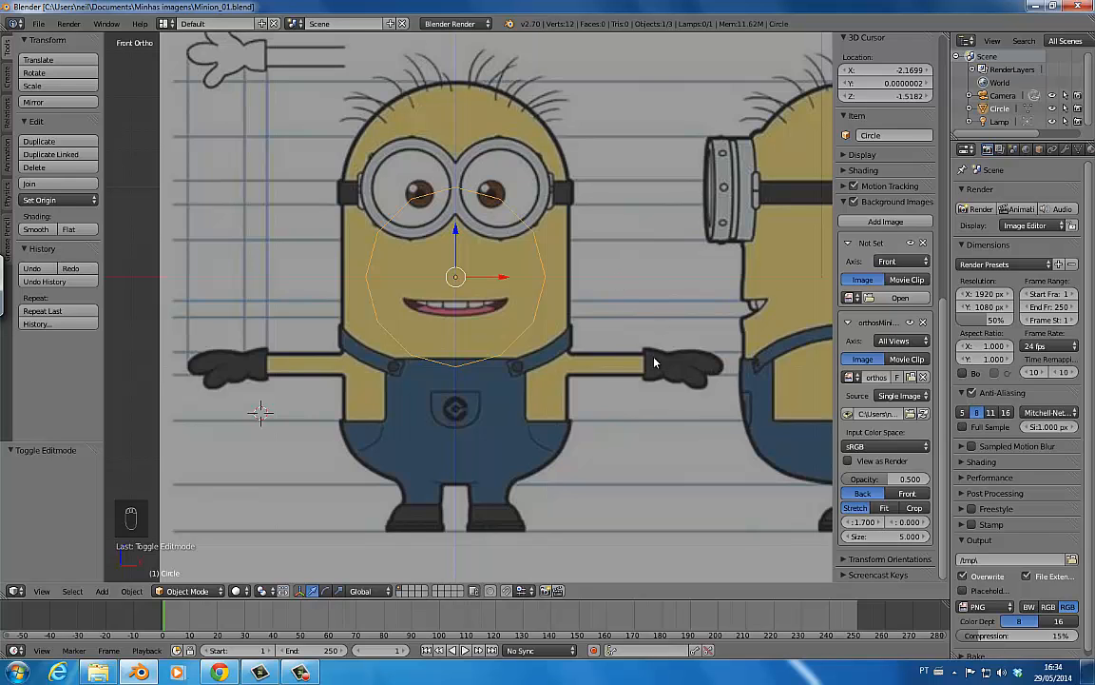
- In Edit Mode, delete the five vertices on the left half of the circle, keeping those on the centre line
key(Tab)
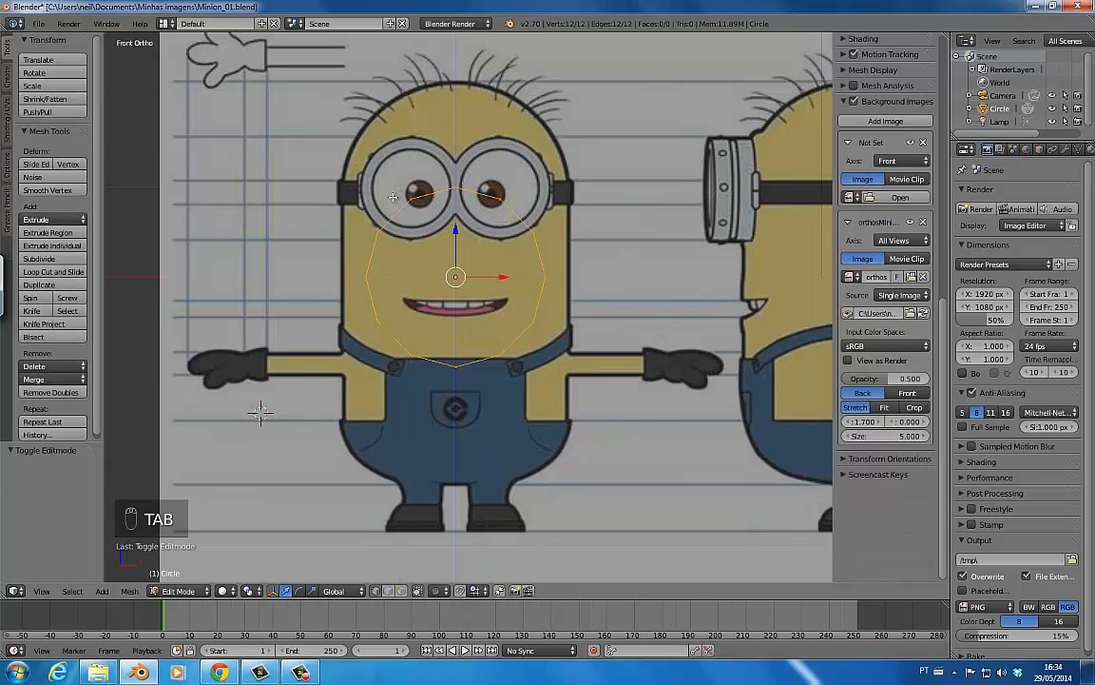
key(a)
key(a)
scroll(884, 285, down, 3)
key(b)
drag(337, 150, 436, 398)
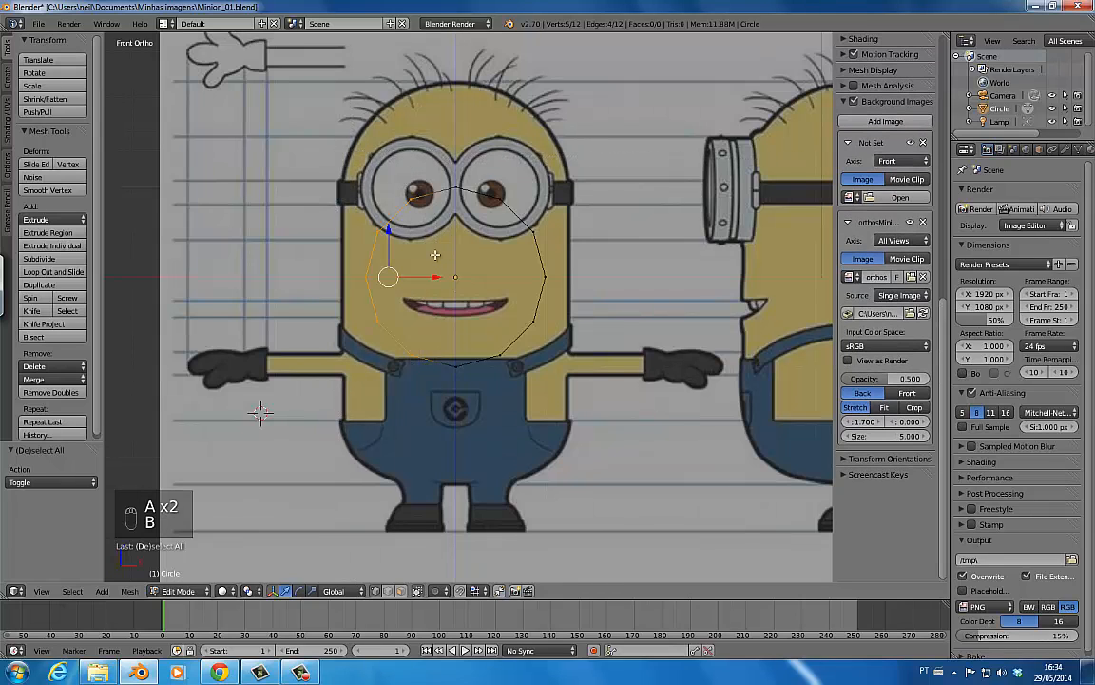
key(x)
click(433, 257)
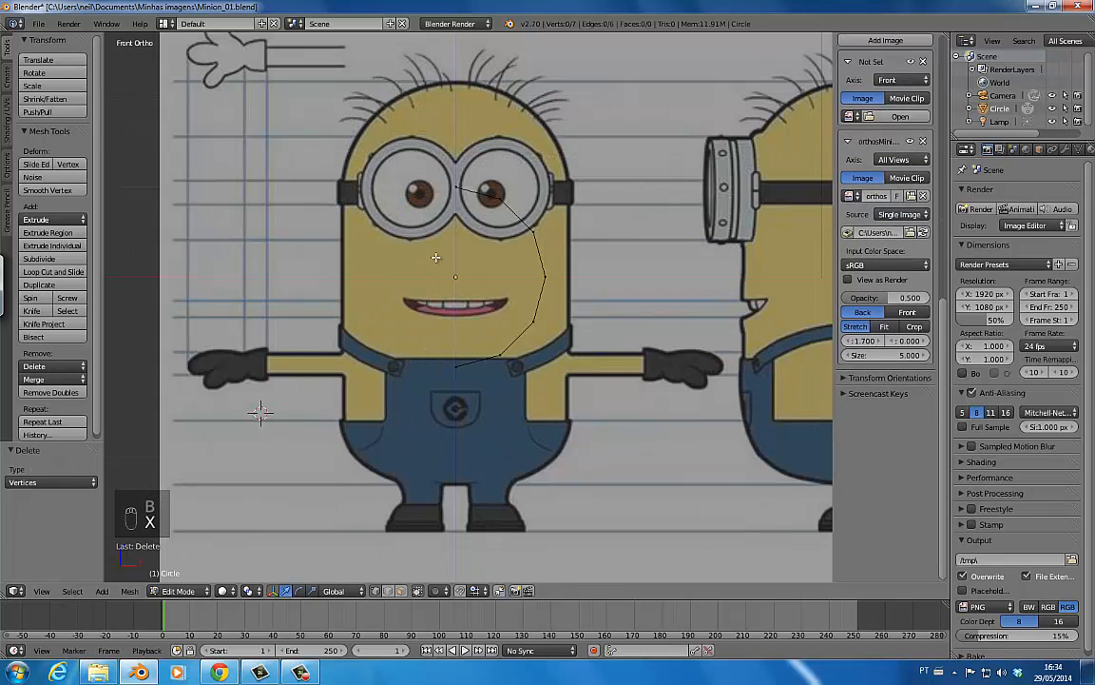
- Select the three upper vertices of the half circle and move them straight up to the top of the minion's head
key(a)
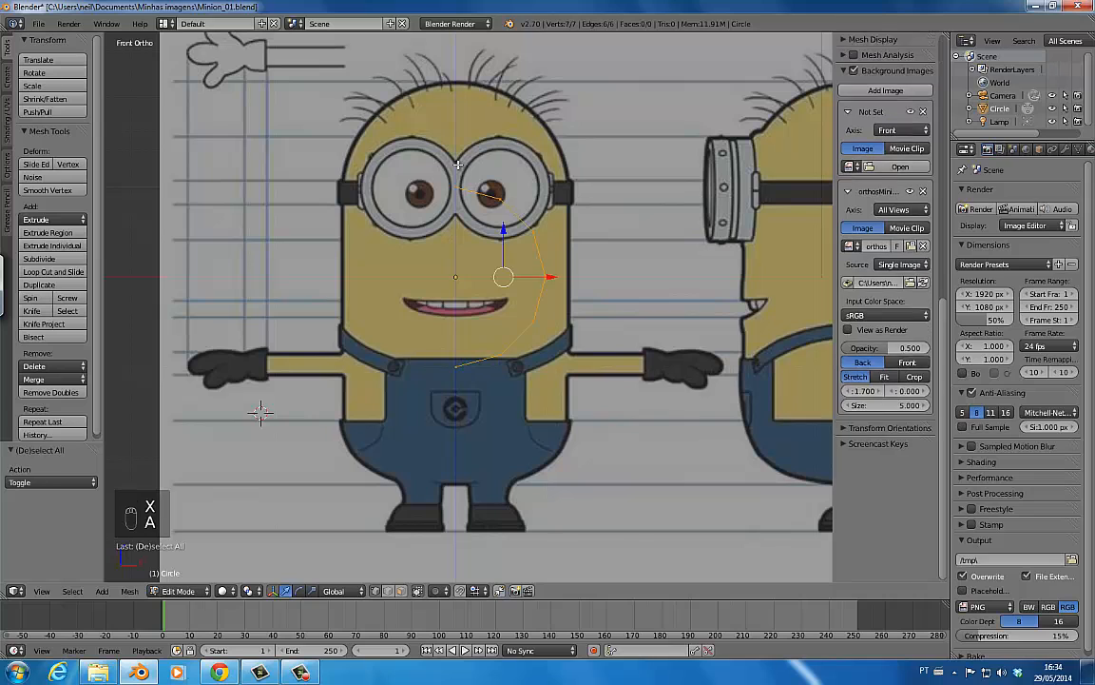
key(b)
key(a)
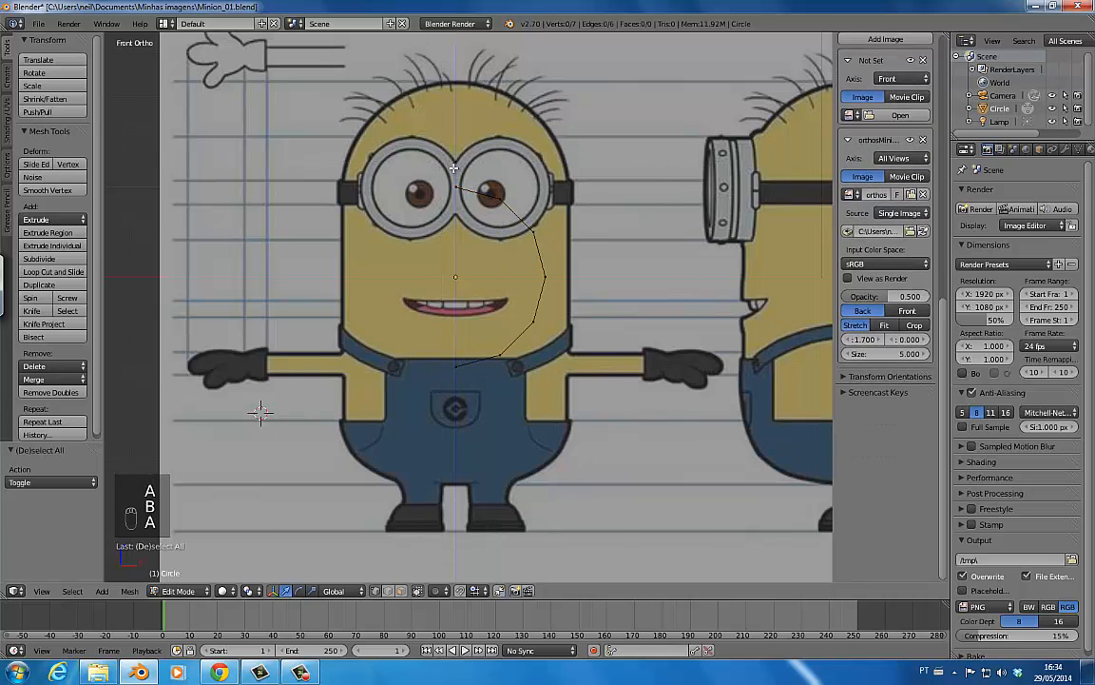
key(b)
drag(440, 152, 560, 260)
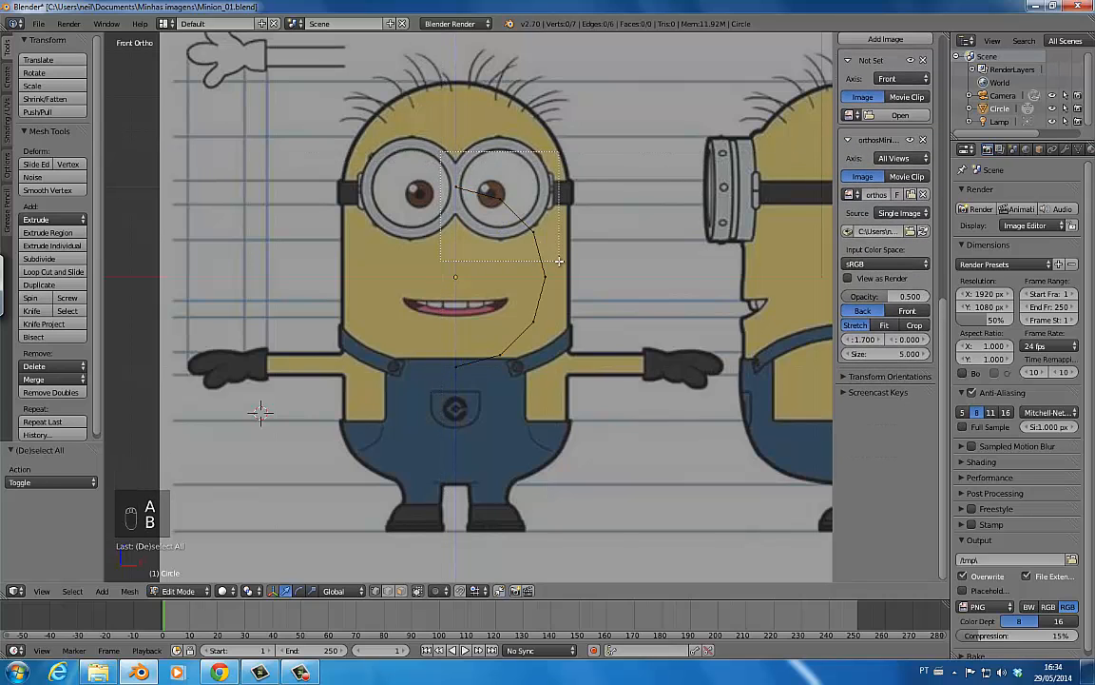
drag(489, 162, 526, 63)
- Reposition the outer upper vertex along the right-hand curve of the minion's head
key(a)
key(b)
drag(519, 106, 541, 117)
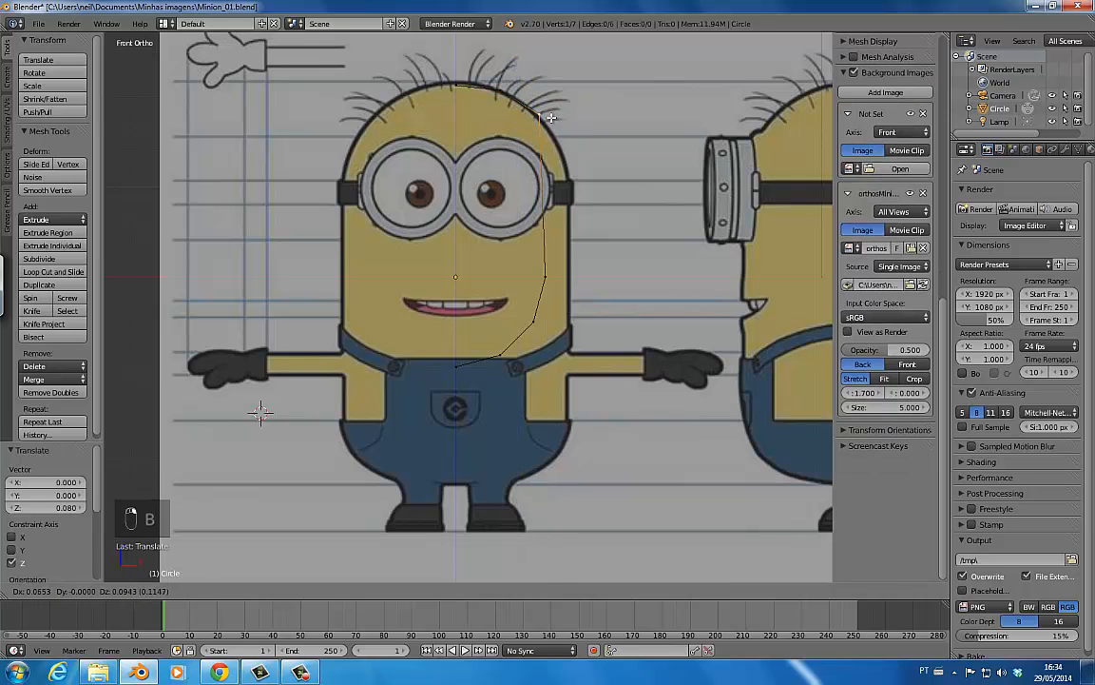
- Select the three lower vertices of the half circle and move them straight down to the bottom edge of the overalls
key(a)
key(b)
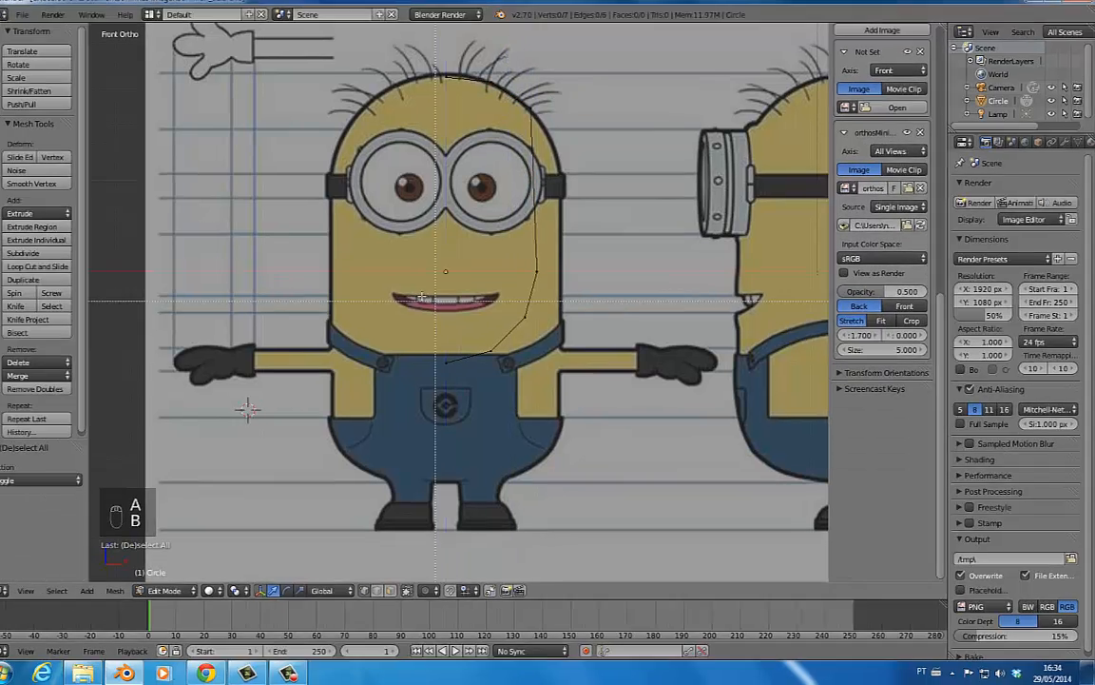
drag(428, 296, 540, 376)
drag(495, 304, 504, 407)
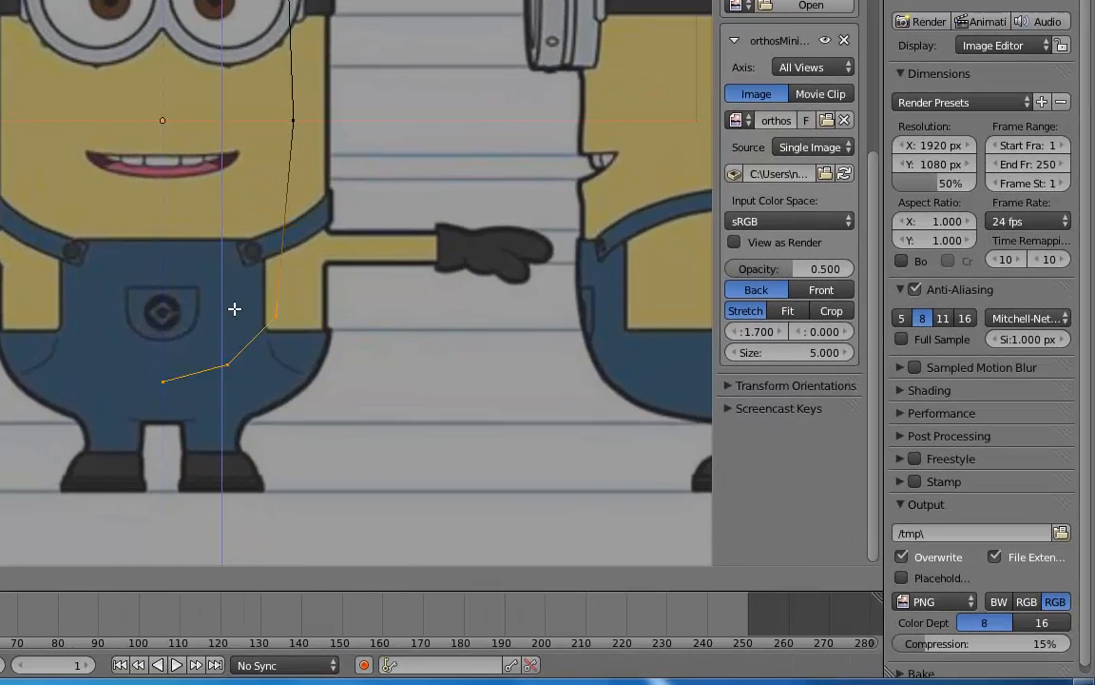
drag(235, 309, 236, 335)
- Place the two lower vertices along the curve of the overalls and move the side vertex out to the body's right edge
right_drag(230, 407, 239, 431)
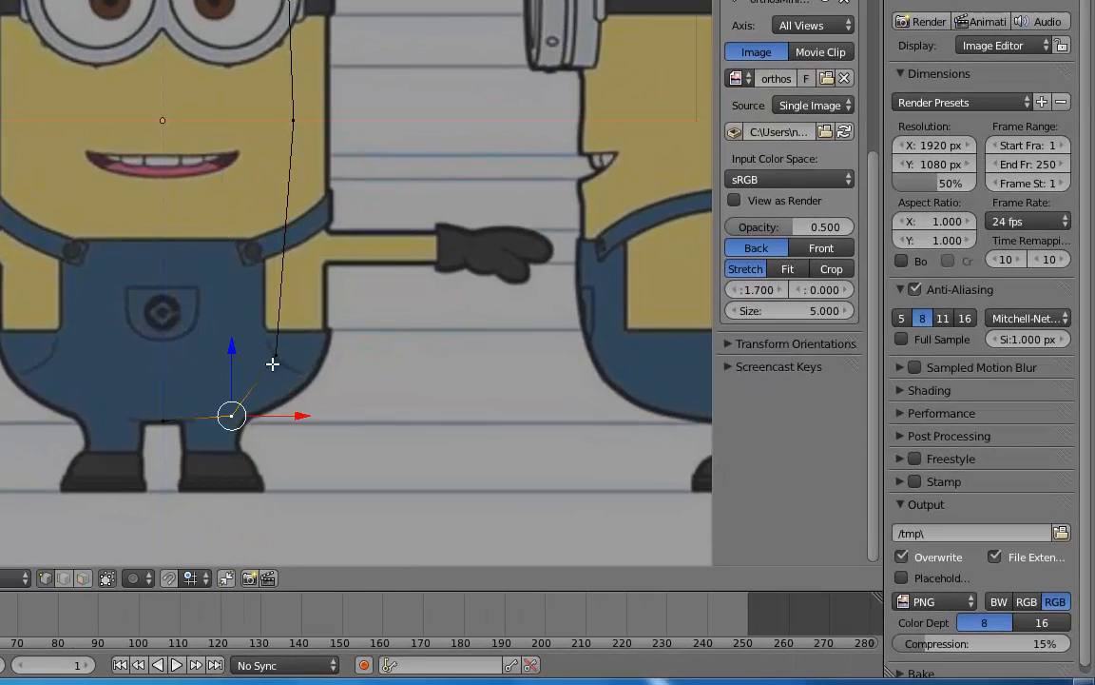
right_drag(274, 357, 308, 400)
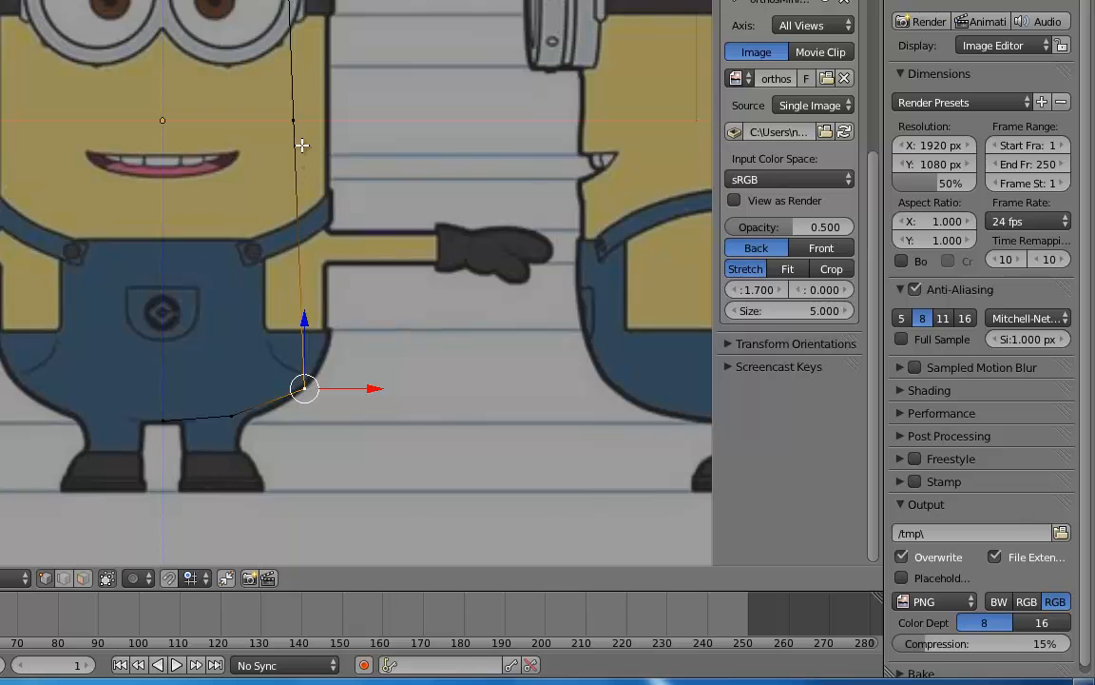
right_click(291, 119)
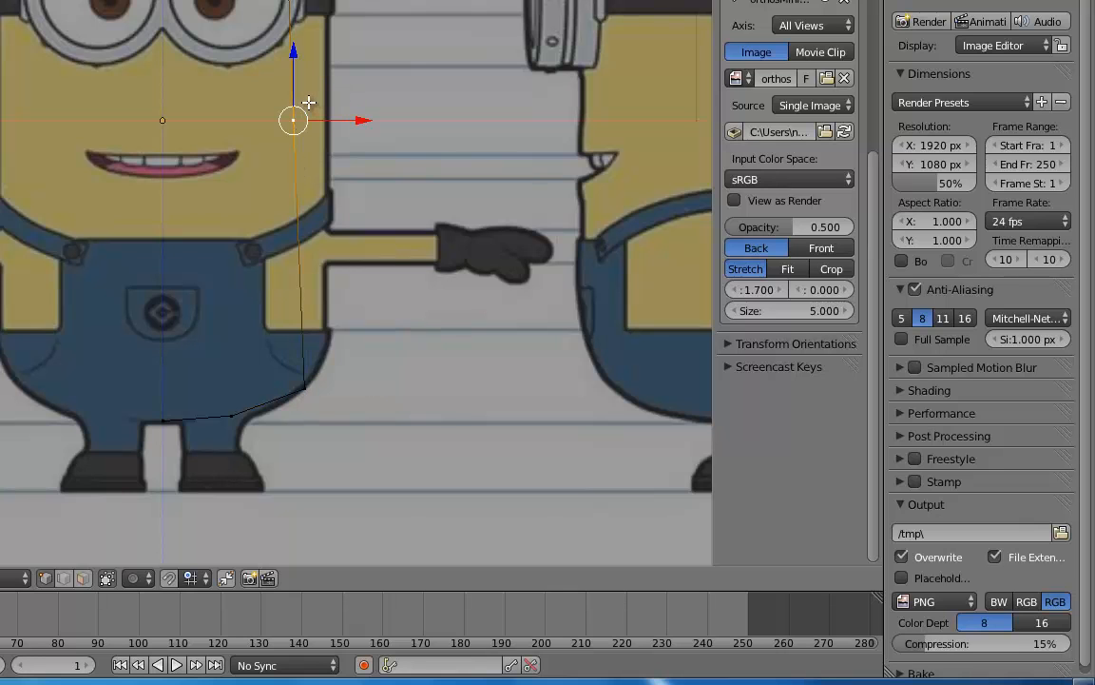
key(g)
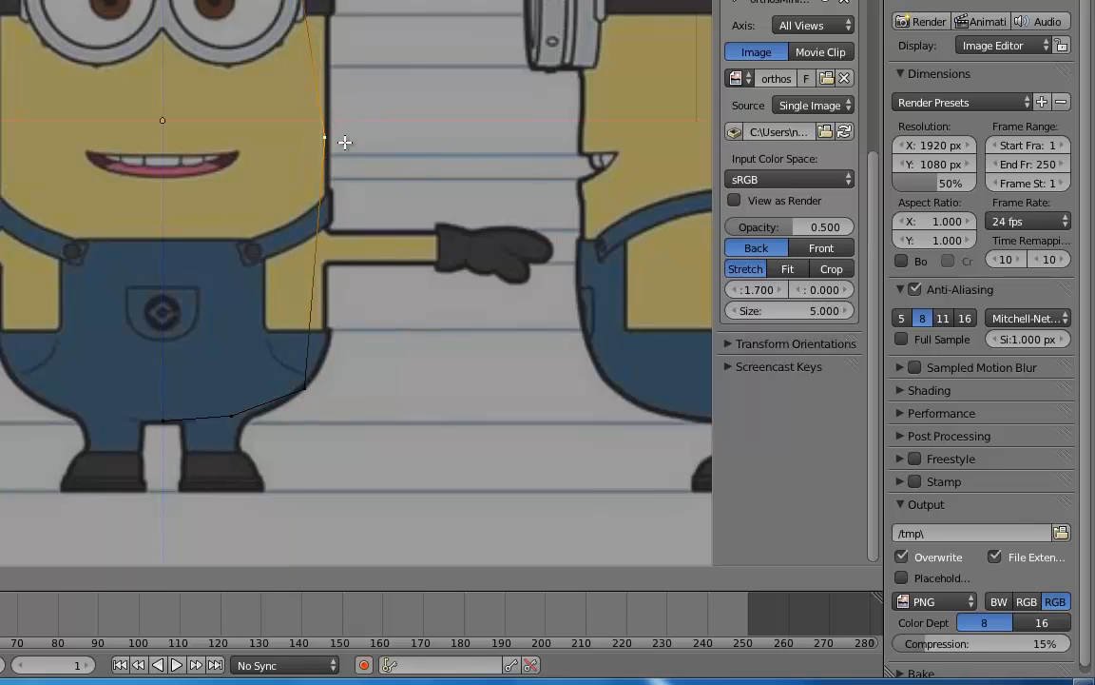
click(346, 148)
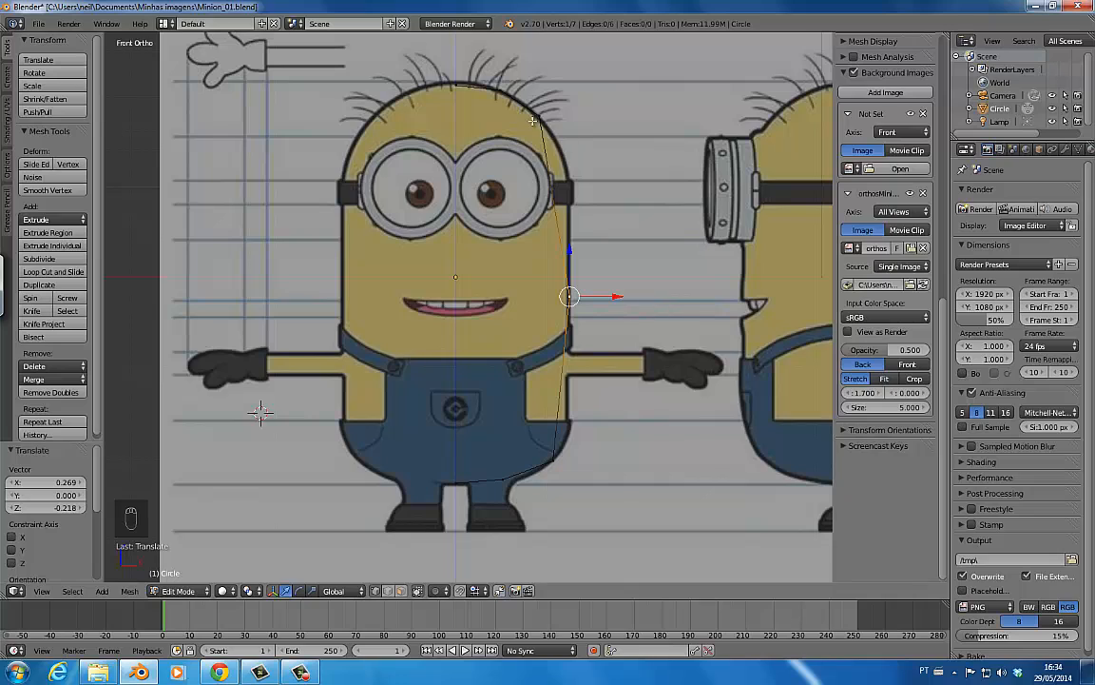
- Shift the outline vertices down along the minion's right side, placing them at the overalls, beside the goggle strap and on the head's upper curve
right_drag(569, 296, 569, 422)
right_drag(544, 115, 577, 312)
right_drag(501, 90, 568, 181)
right_drag(461, 81, 544, 110)
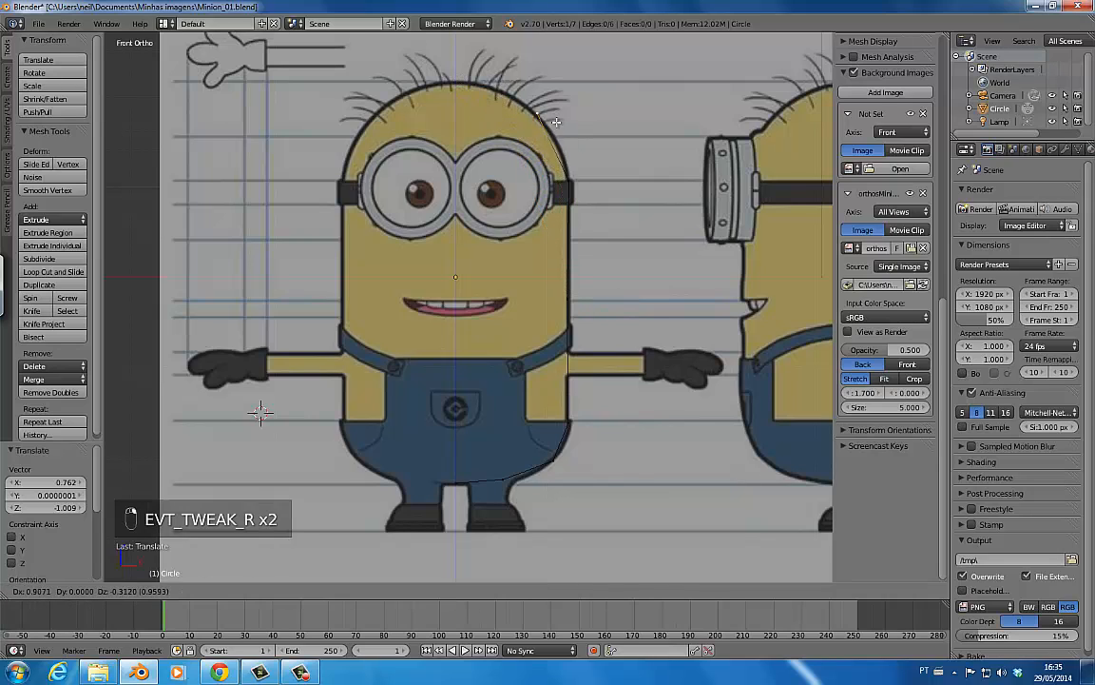
- Extrude two new vertices from the head's upper curve to the top of the head on the centre line
ctrl+right_click(492, 89)
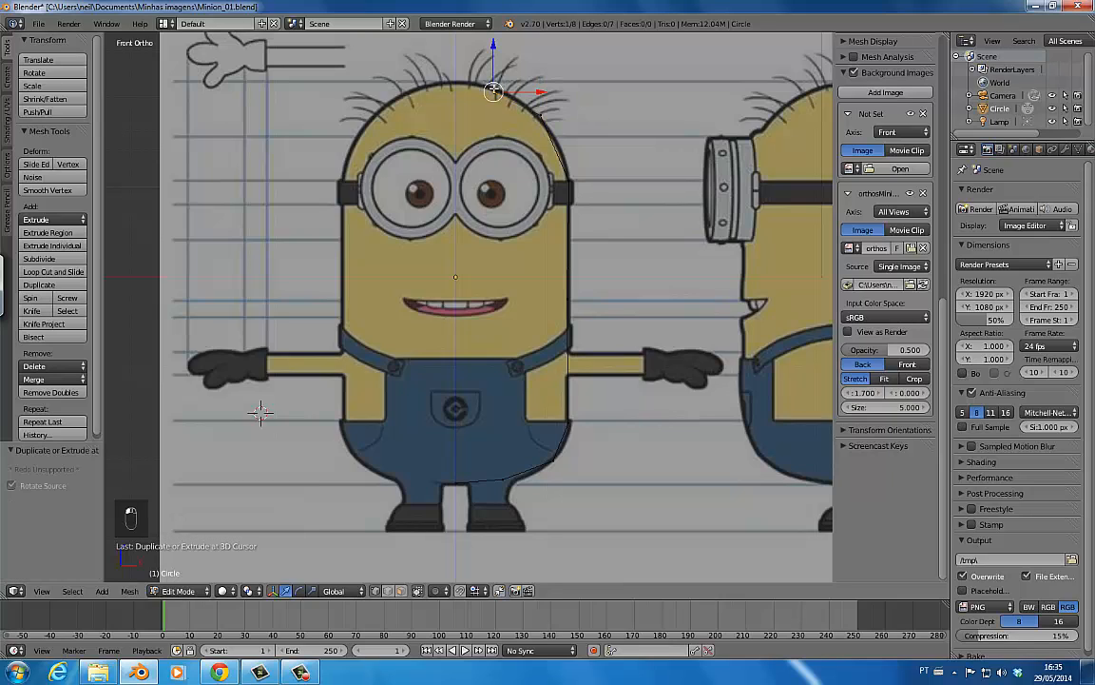
ctrl+right_click(457, 84)
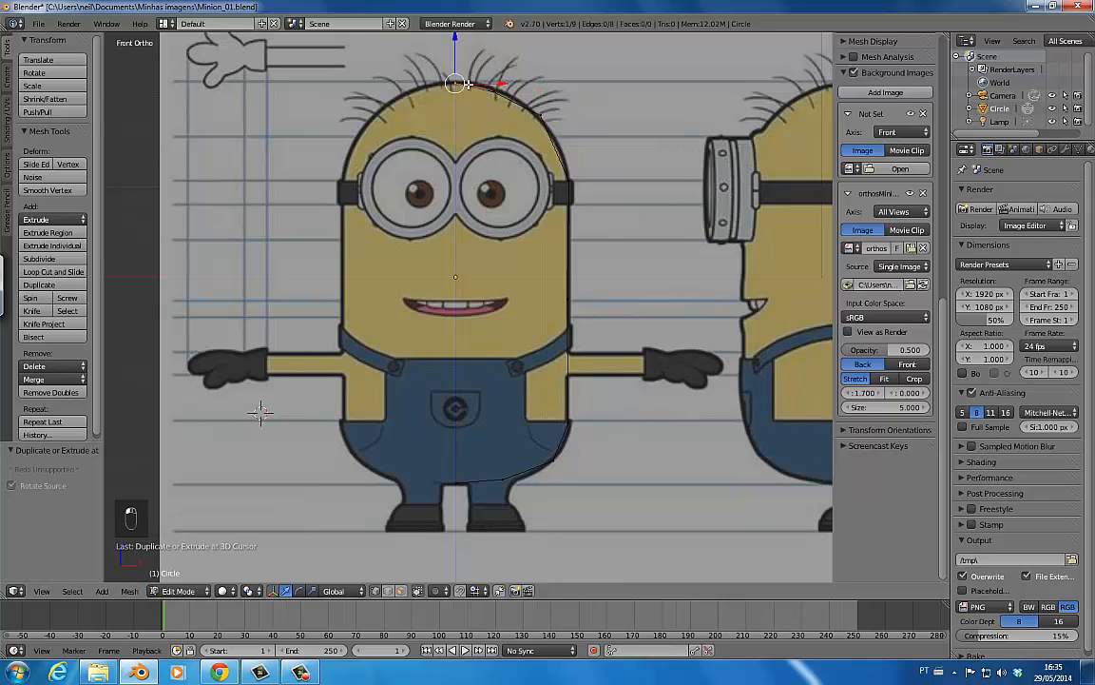
right_drag(466, 84, 466, 82)
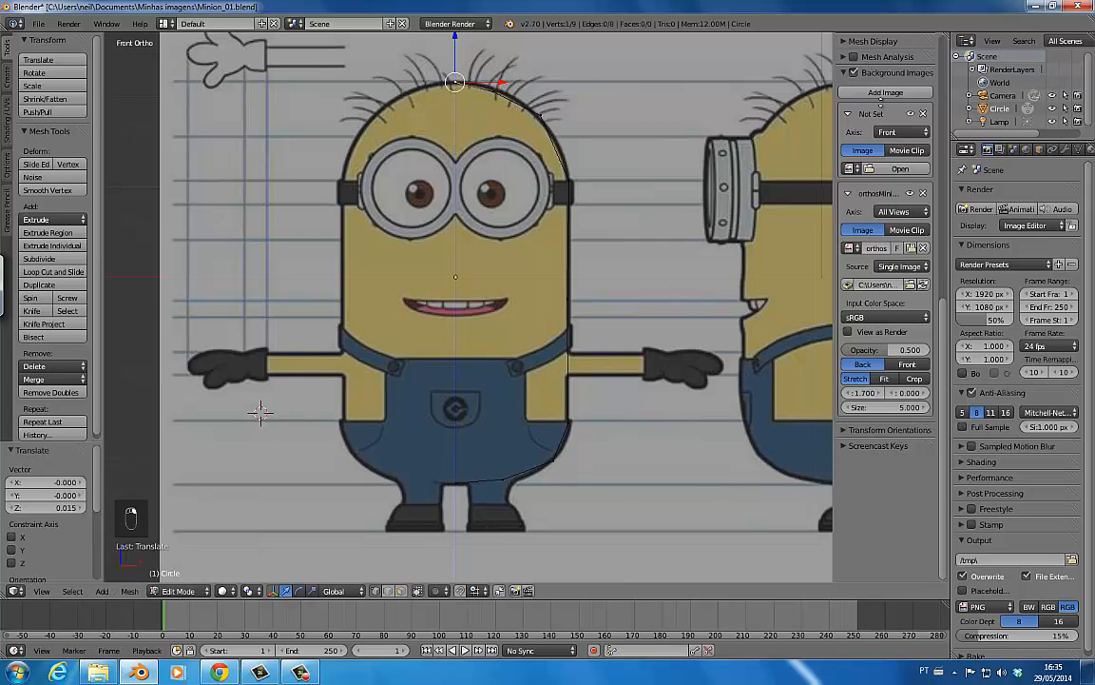
- Set the X coordinate of the vertex at the top of the head to 0
scroll(891, 237, up, 10)
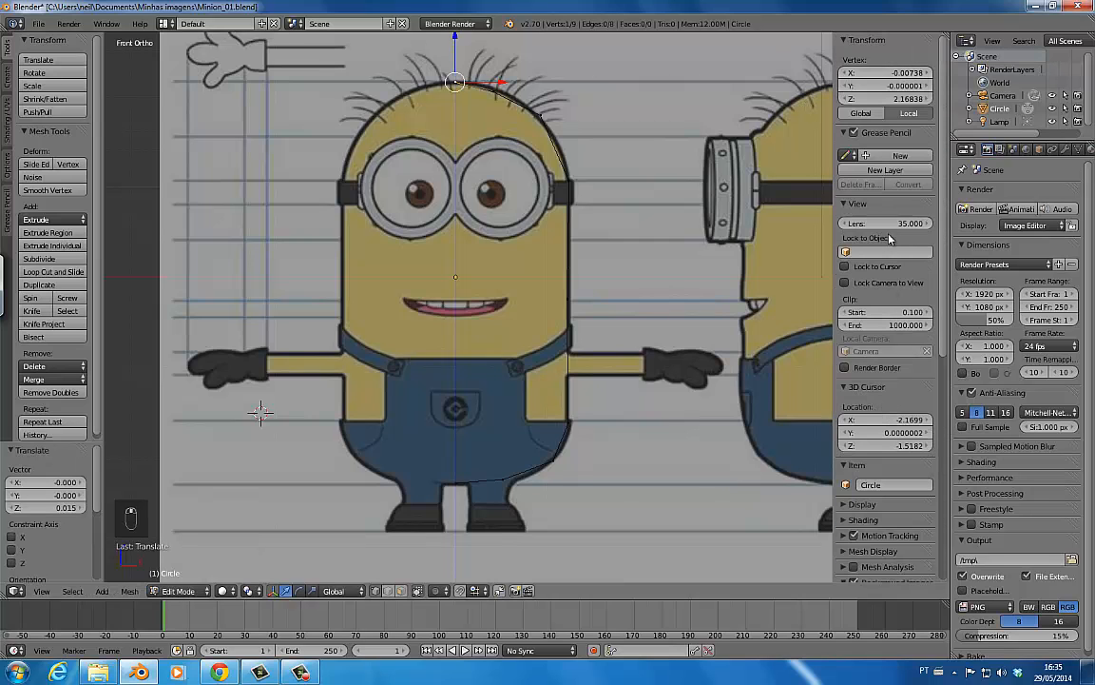
click(906, 71)
click(904, 69)
key(Return)
click(905, 72)
text(0)
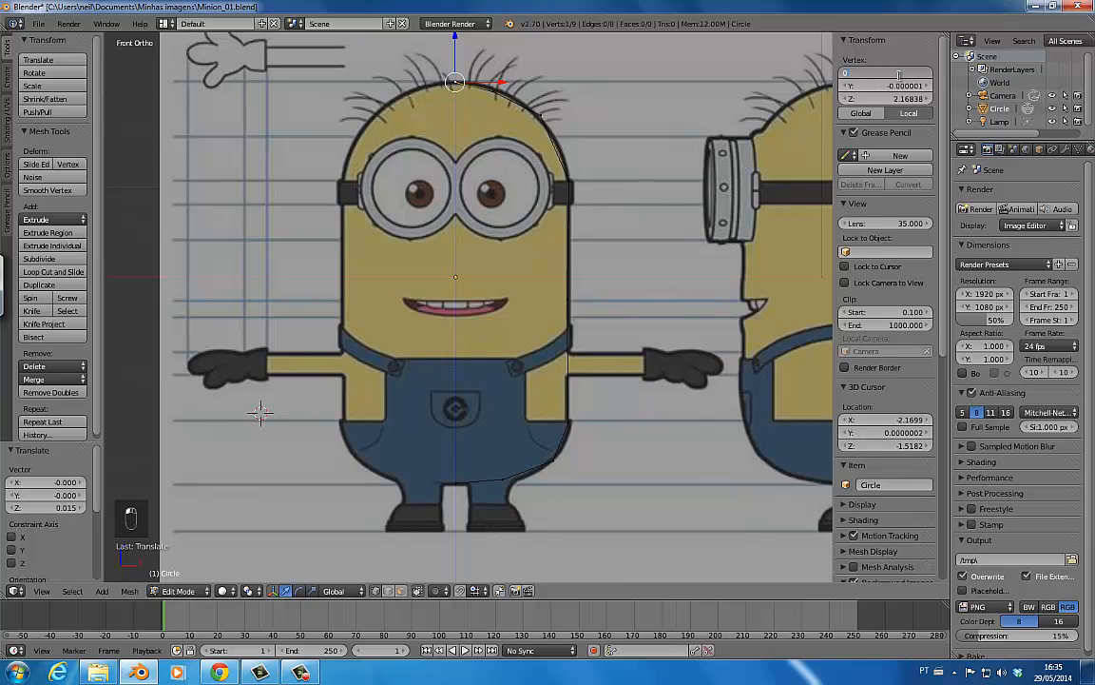
key(Return)
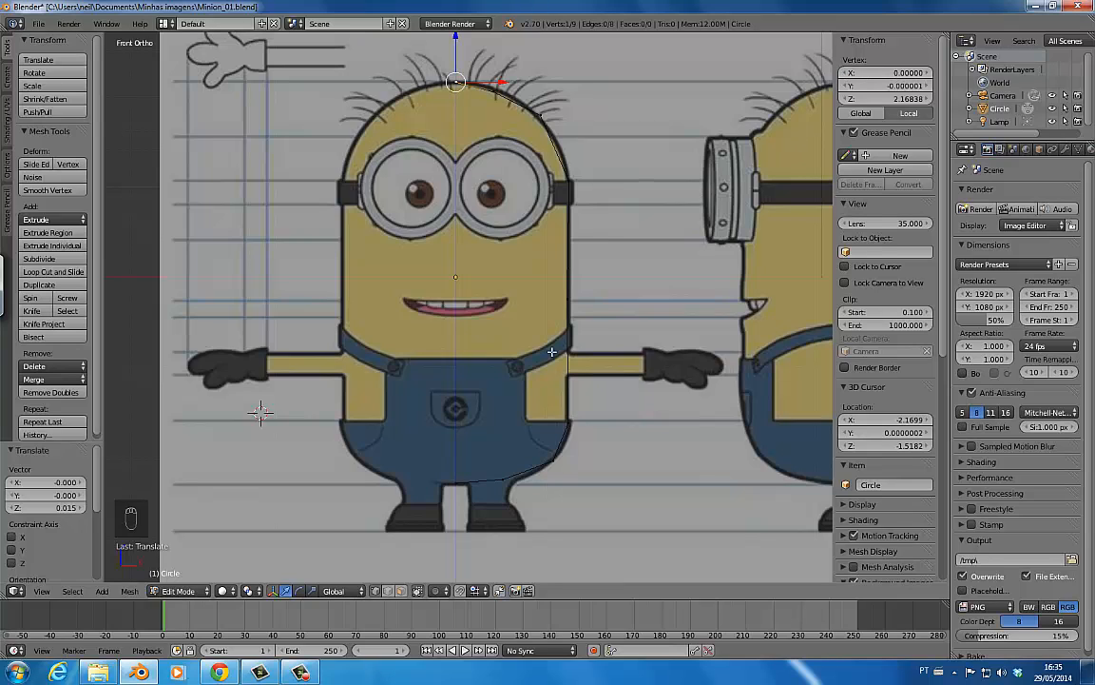
- Set the X coordinate of the outline's bottom centre vertex to 0 and return to Object Mode
right_click(454, 483)
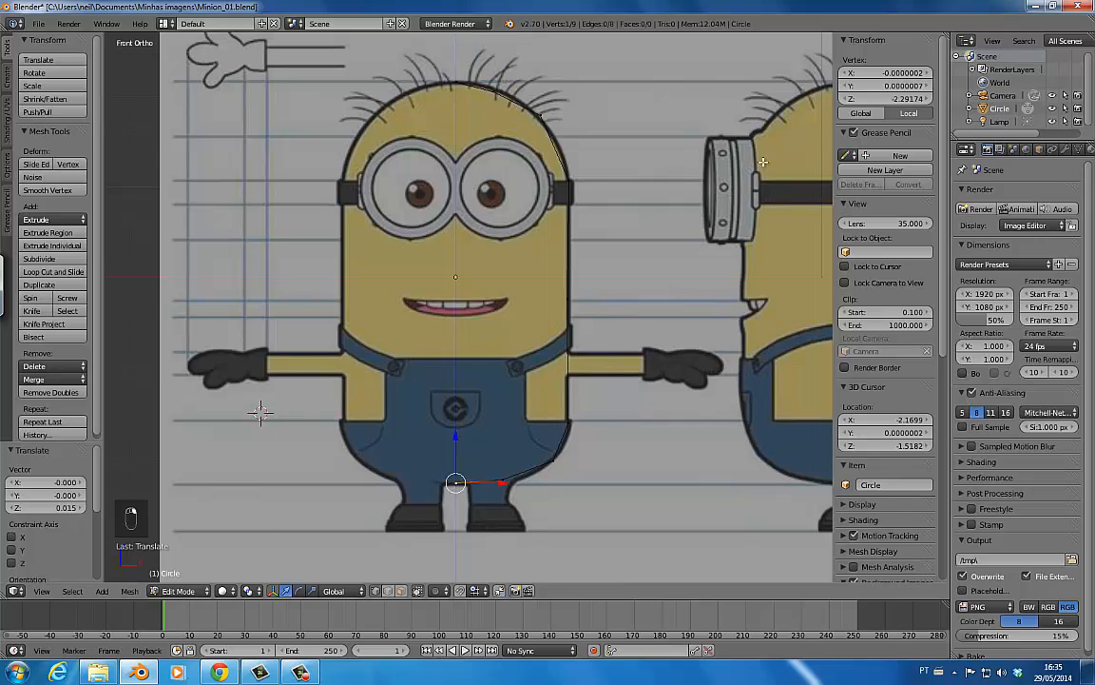
click(897, 73)
text(0)
key(Return)
key(Tab)
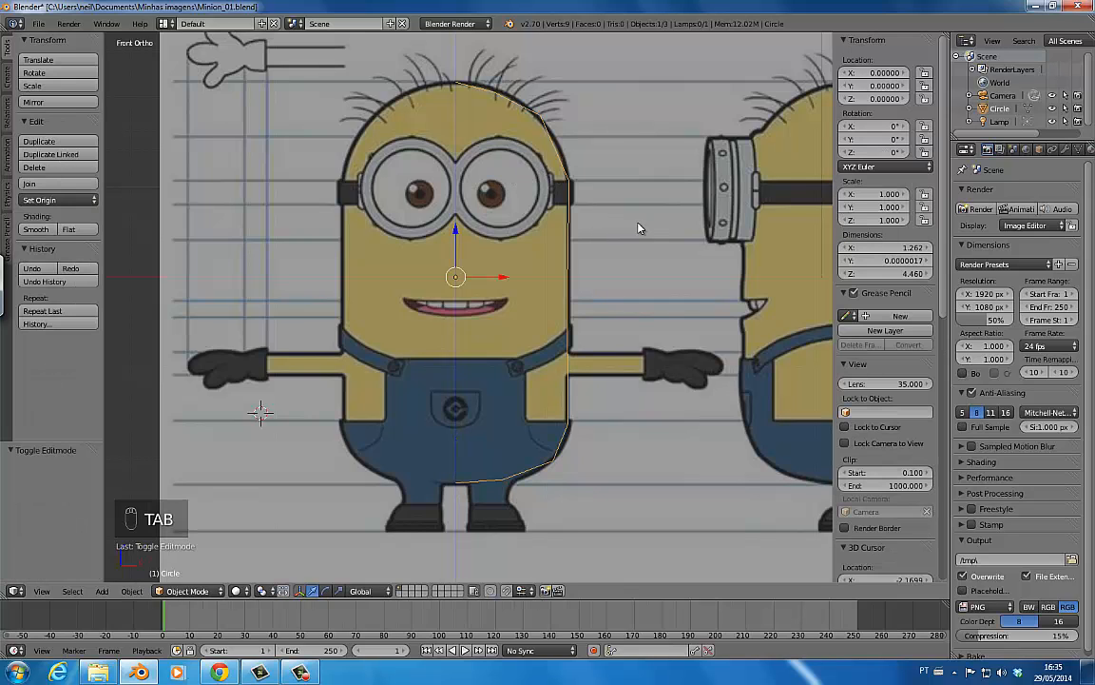
- Add a Screw modifier to the half outline to revolve it into the minion's body
drag(949, 176, 843, 176)
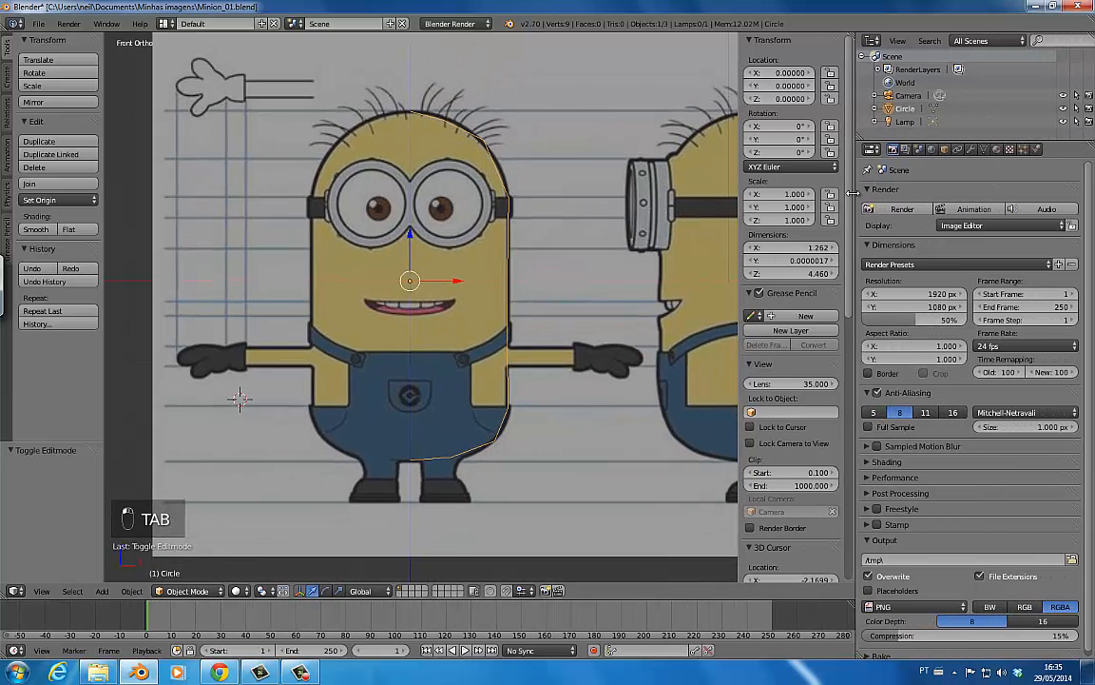
click(955, 151)
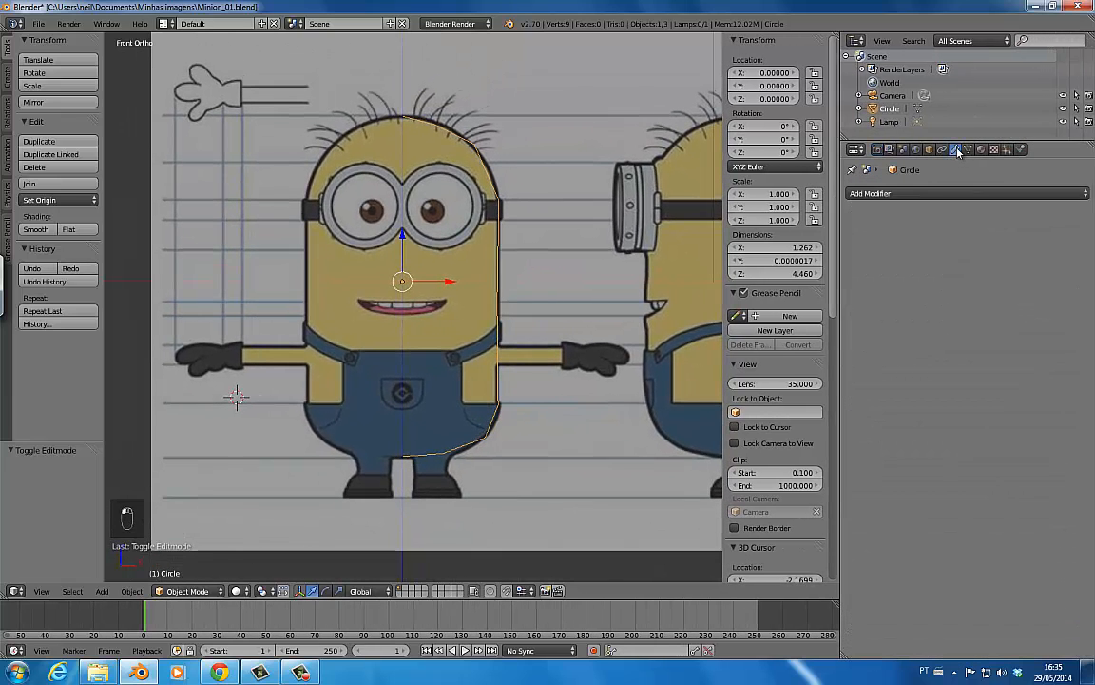
click(908, 194)
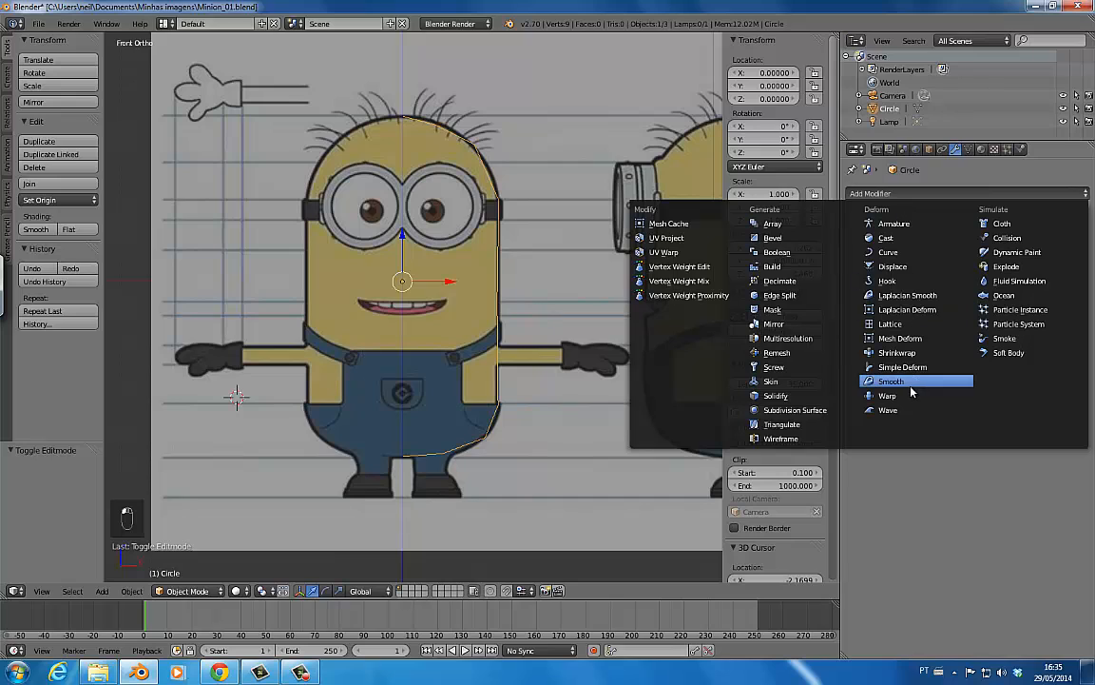
click(806, 369)
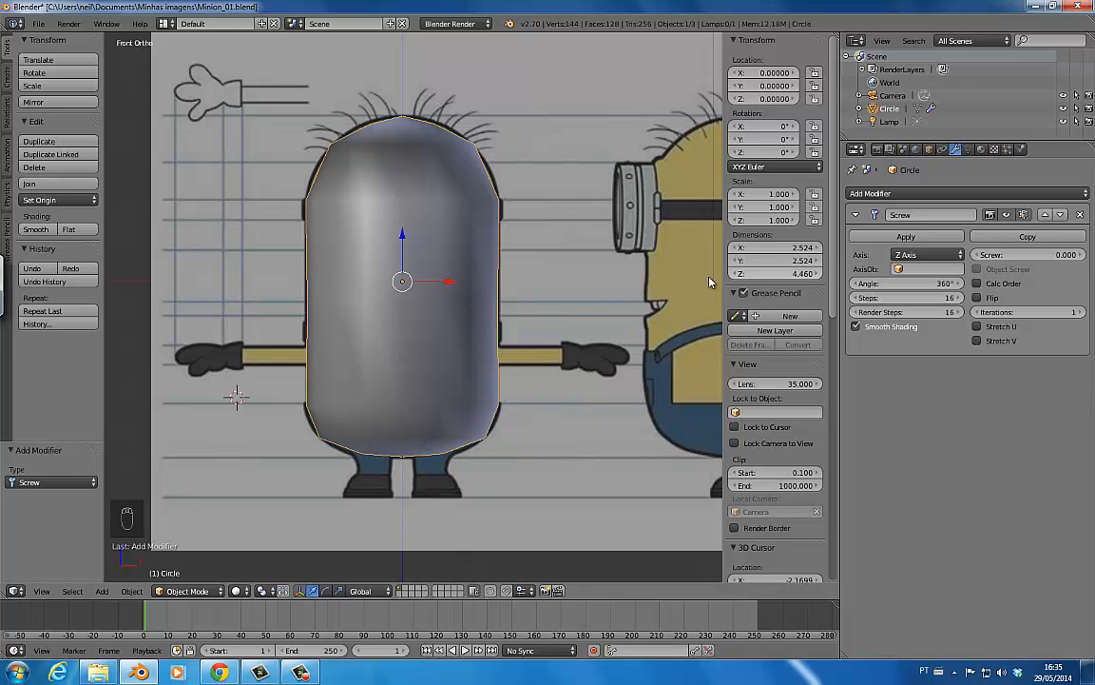
- Display the body as wireframe in a perspective view and set the Screw modifier's steps to 12
key(z)
middle_drag(574, 281, 556, 314)
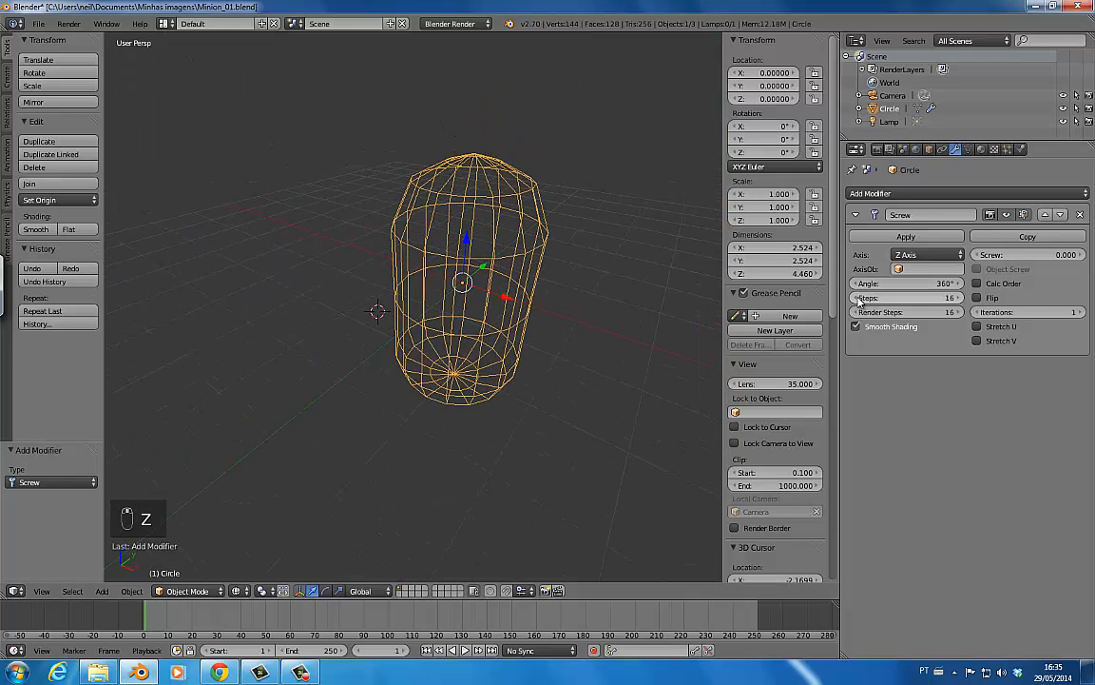
click(857, 298)
click(857, 299)
click(858, 298)
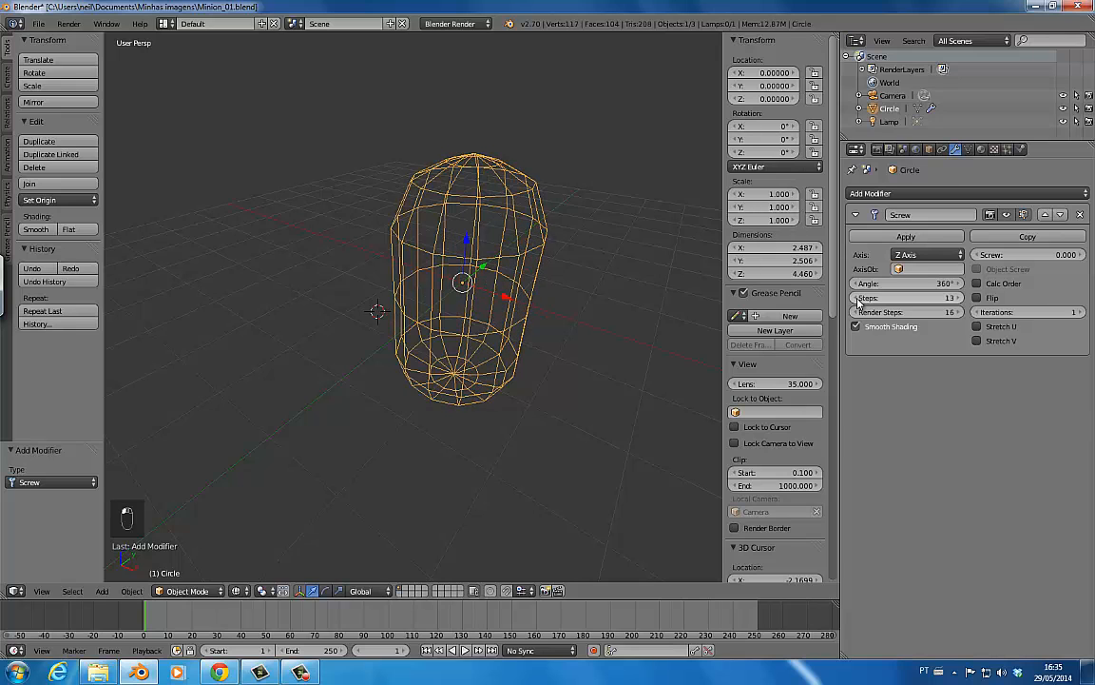
click(857, 299)
- Return to the Front view with solid shading and centre the body in Object Mode
middle_drag(665, 314, 593, 307)
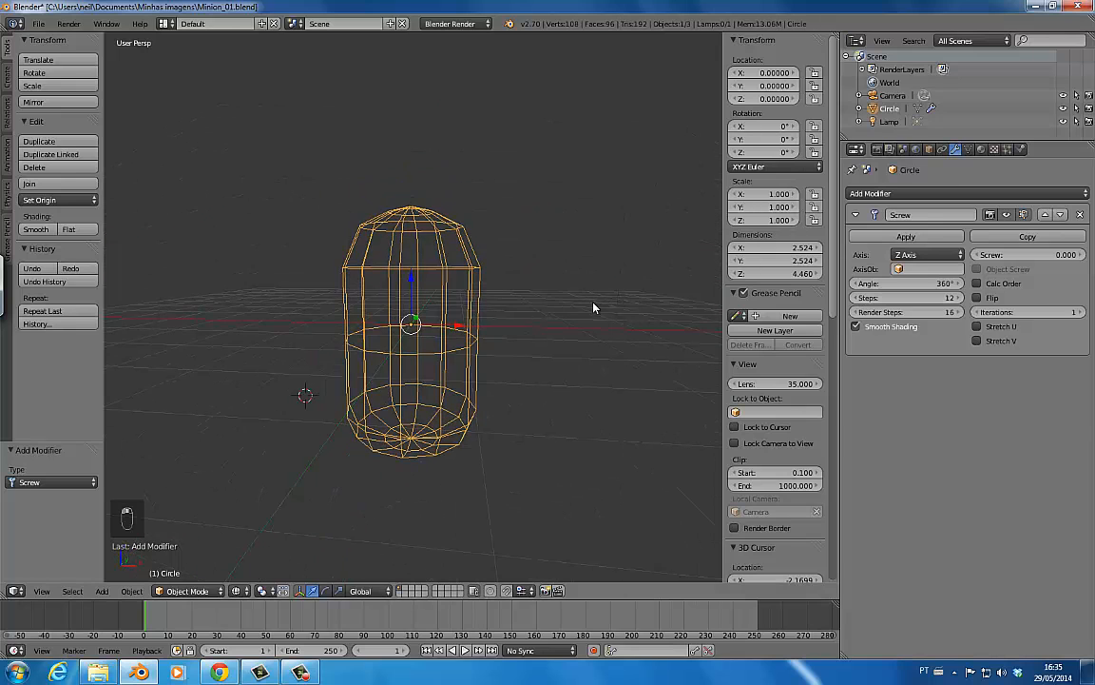
key(KP_1)
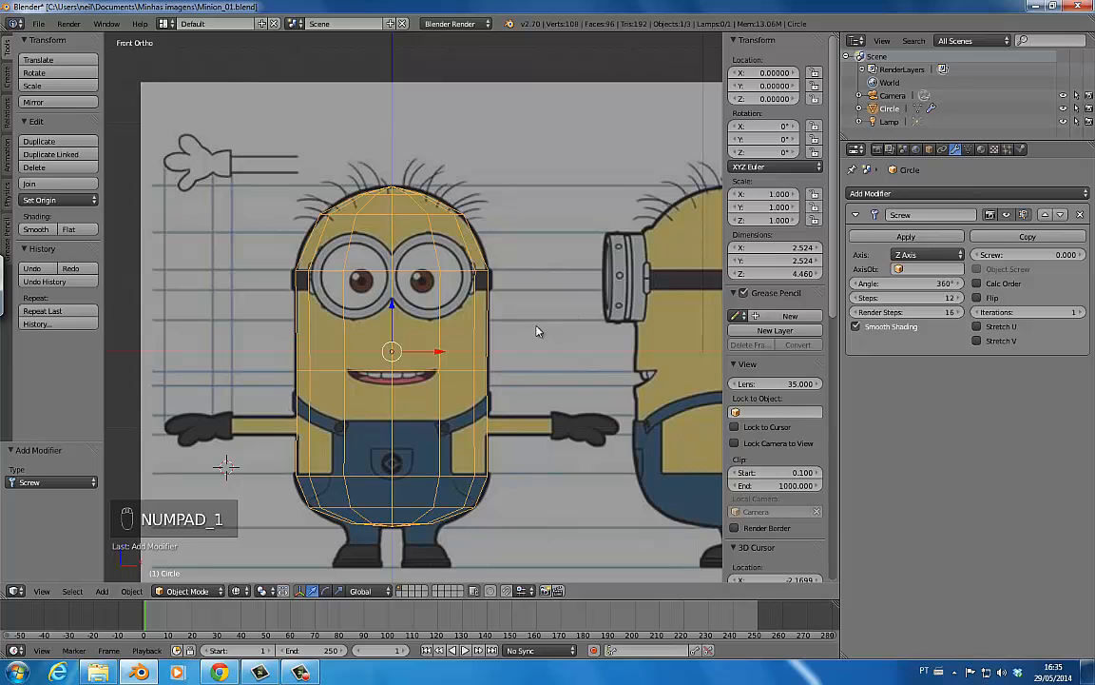
key(z)
shift+middle_drag(514, 394, 522, 296)
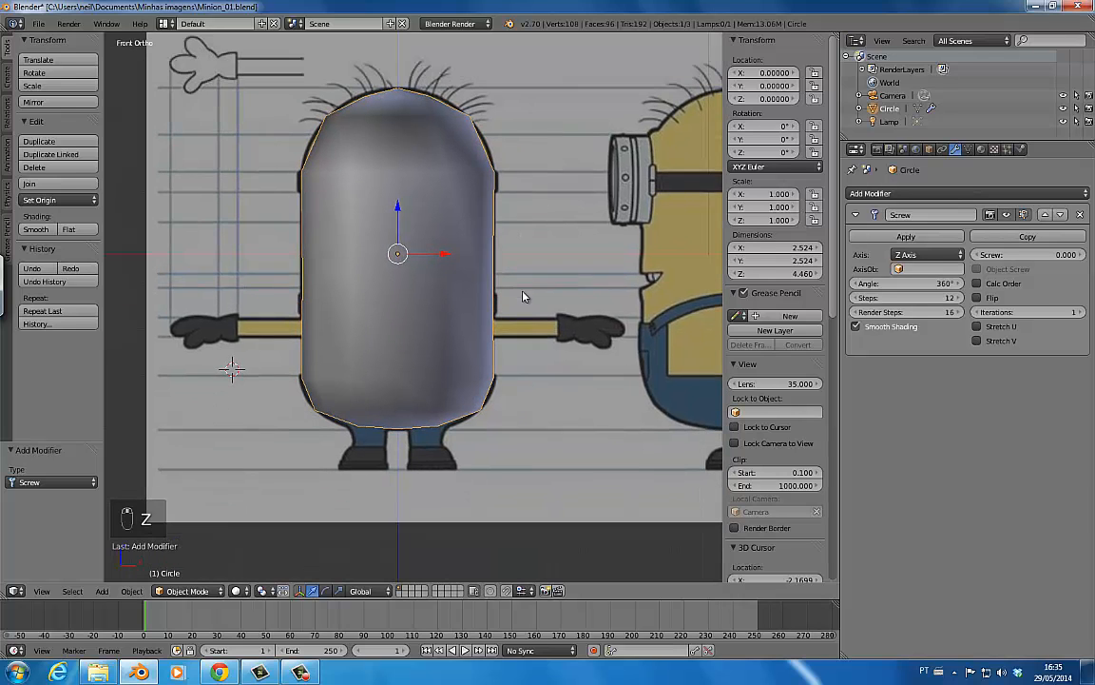
key(Tab)
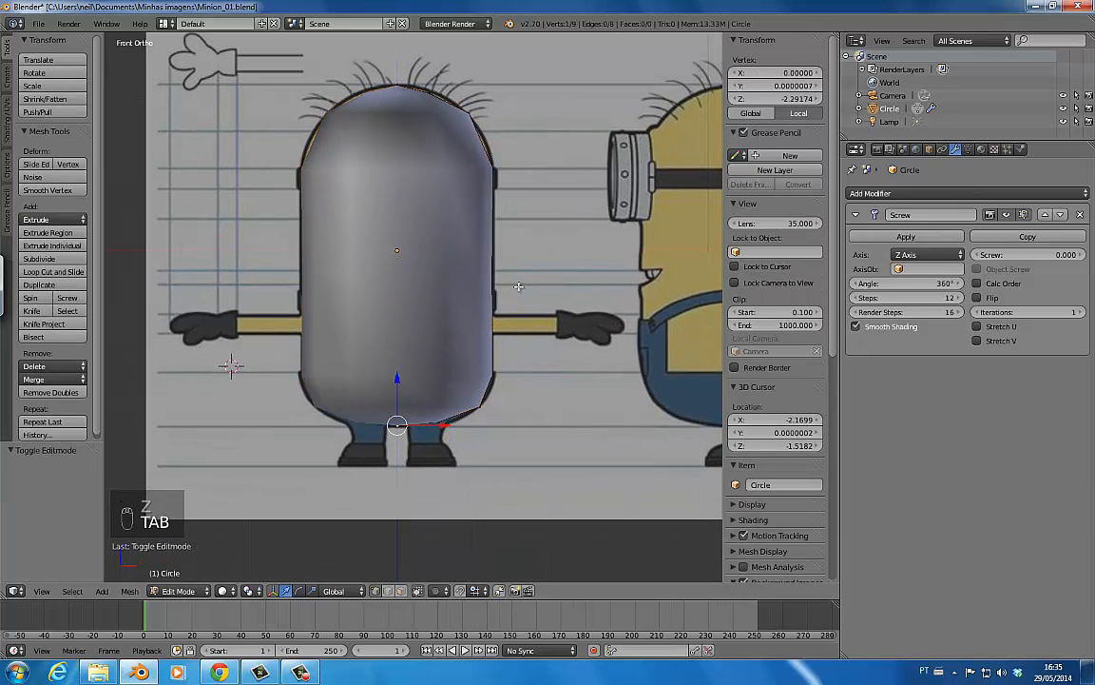
key(Tab)
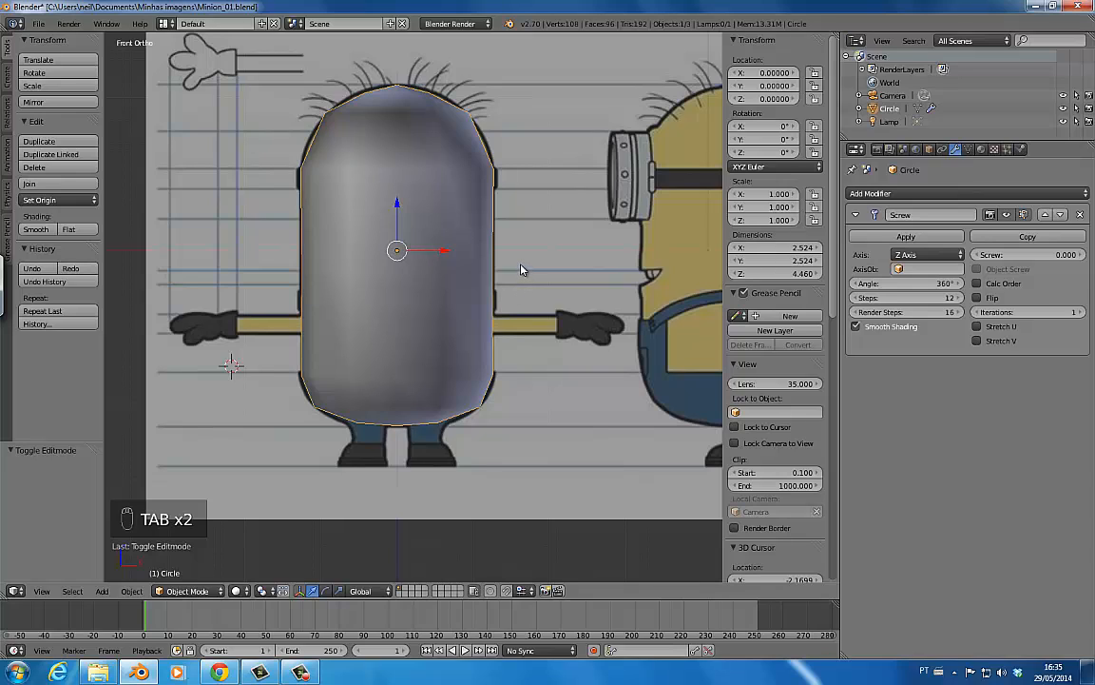
- Save the current file and save a new version as Minion_02.blend in the same folder
key(ctrl+s)
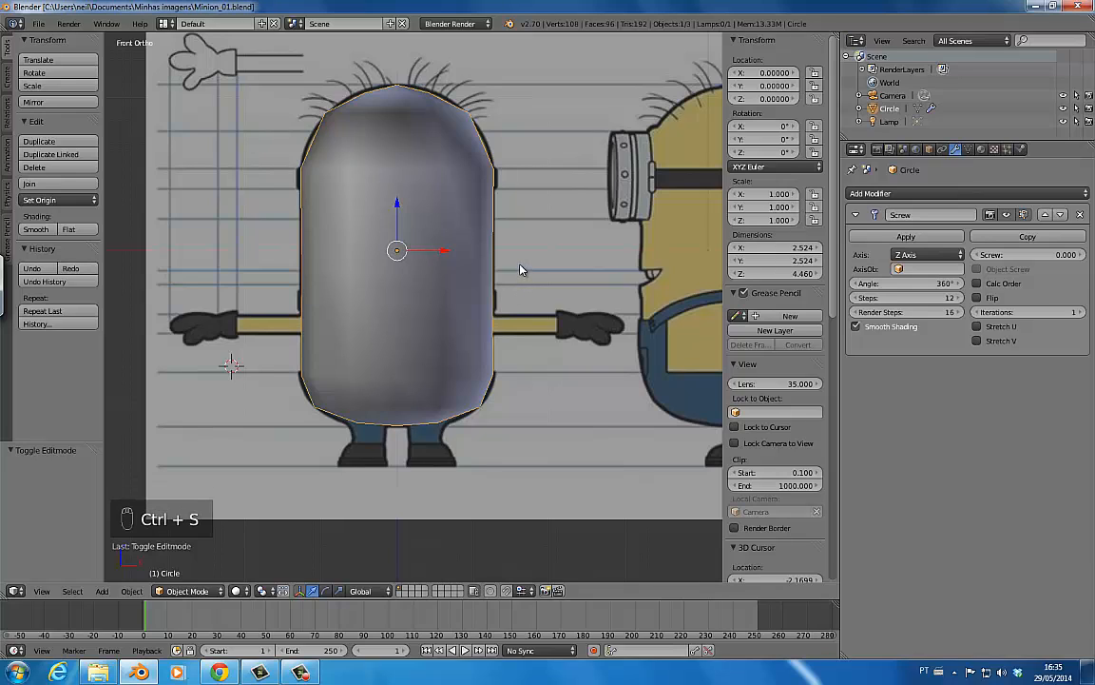
key(ctrl+w)
click(515, 267)
key(ctrl+w)
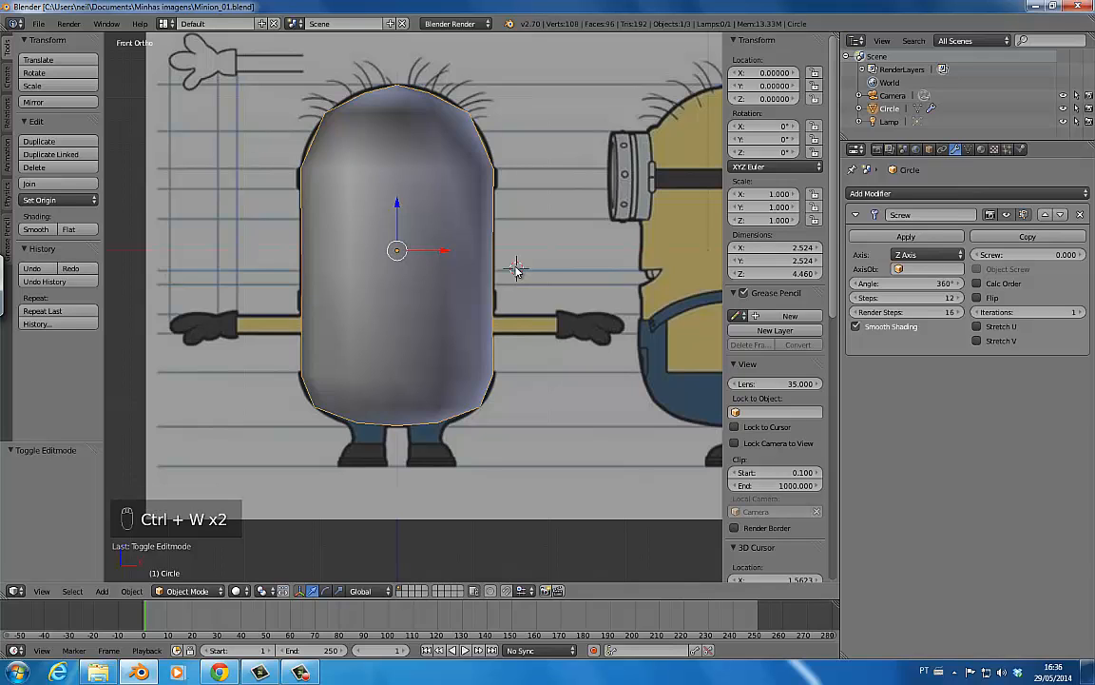
key(ctrl+shift+s)
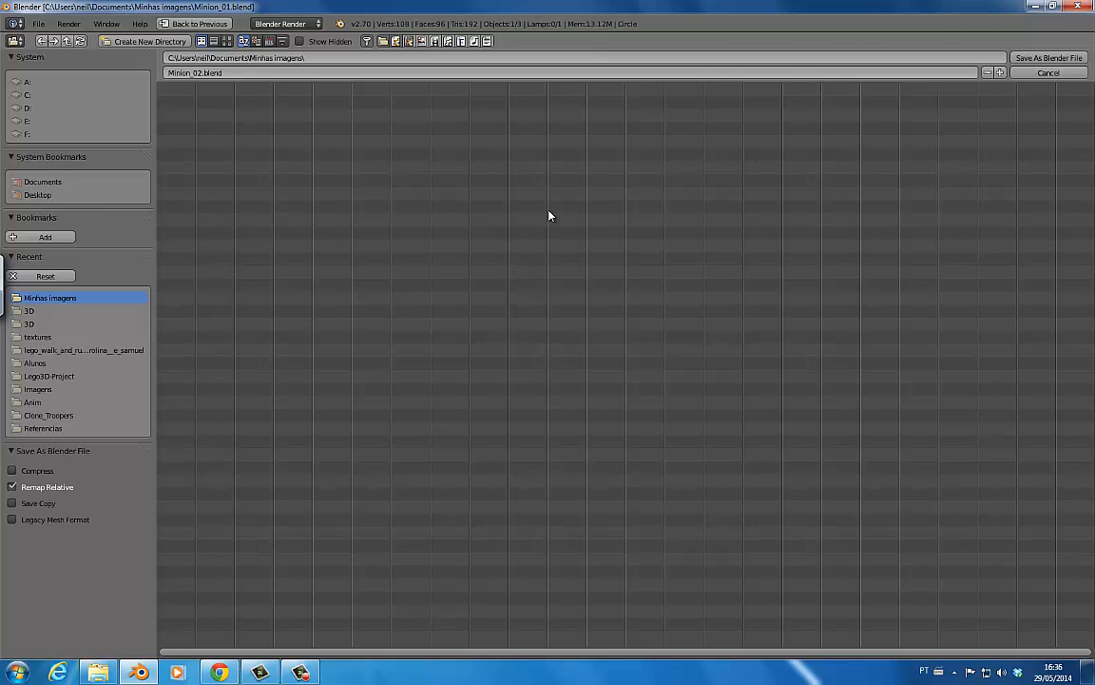
key(KP_Enter)
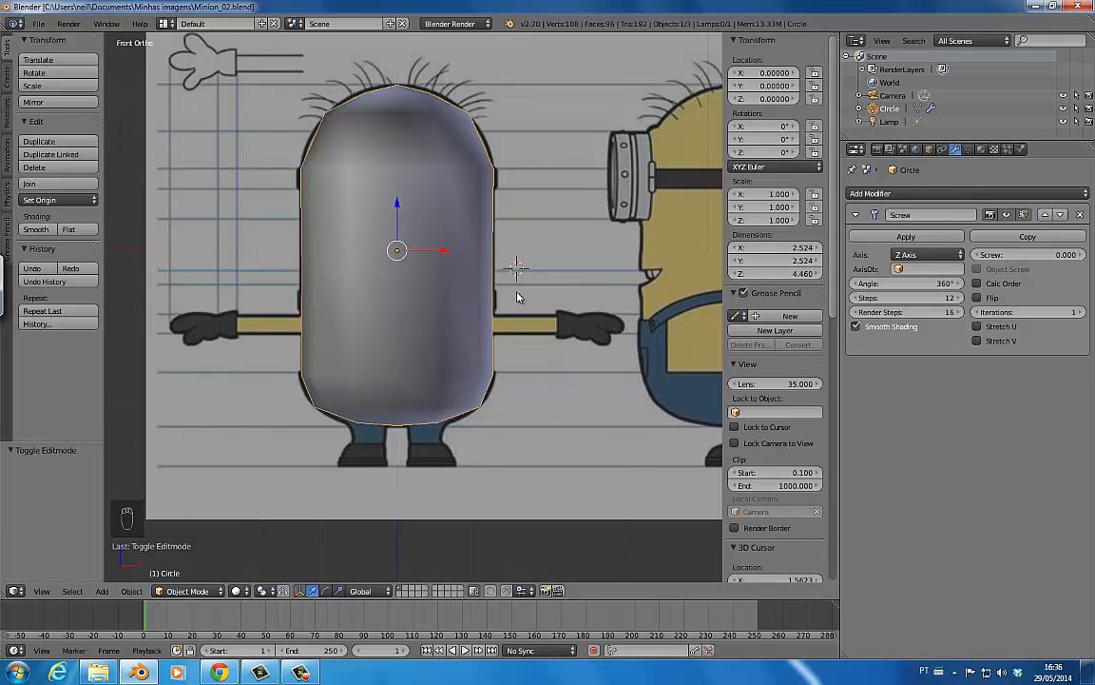
- Duplicate the minion's body in place and move the duplicate to the second layer
key(shift+d)
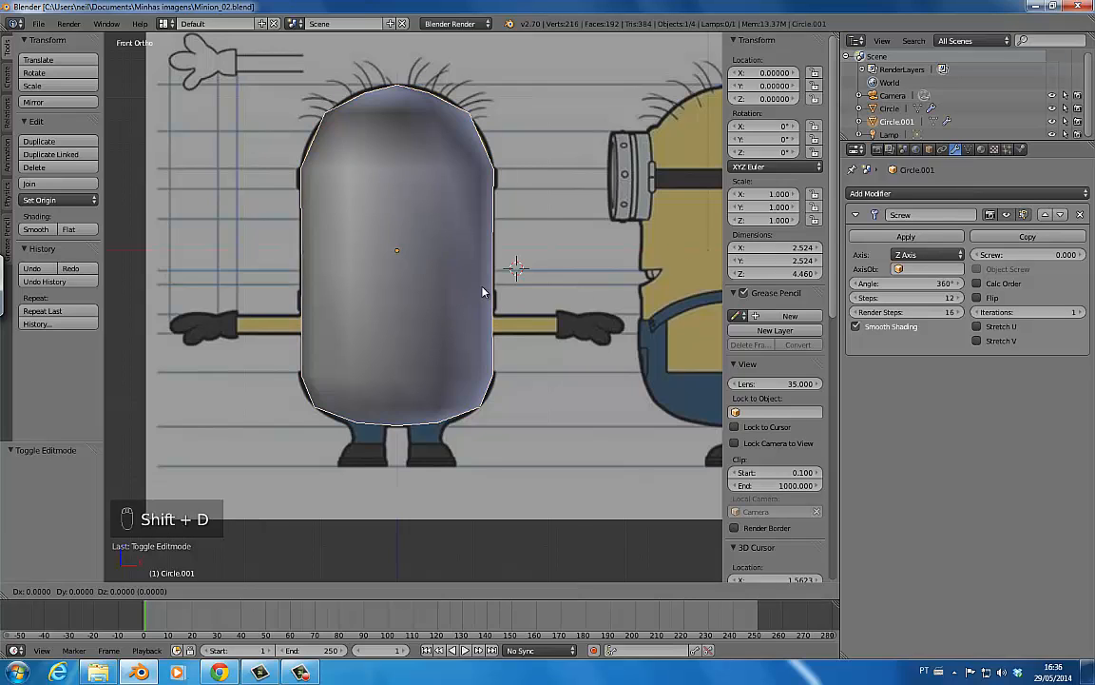
right_click(519, 250)
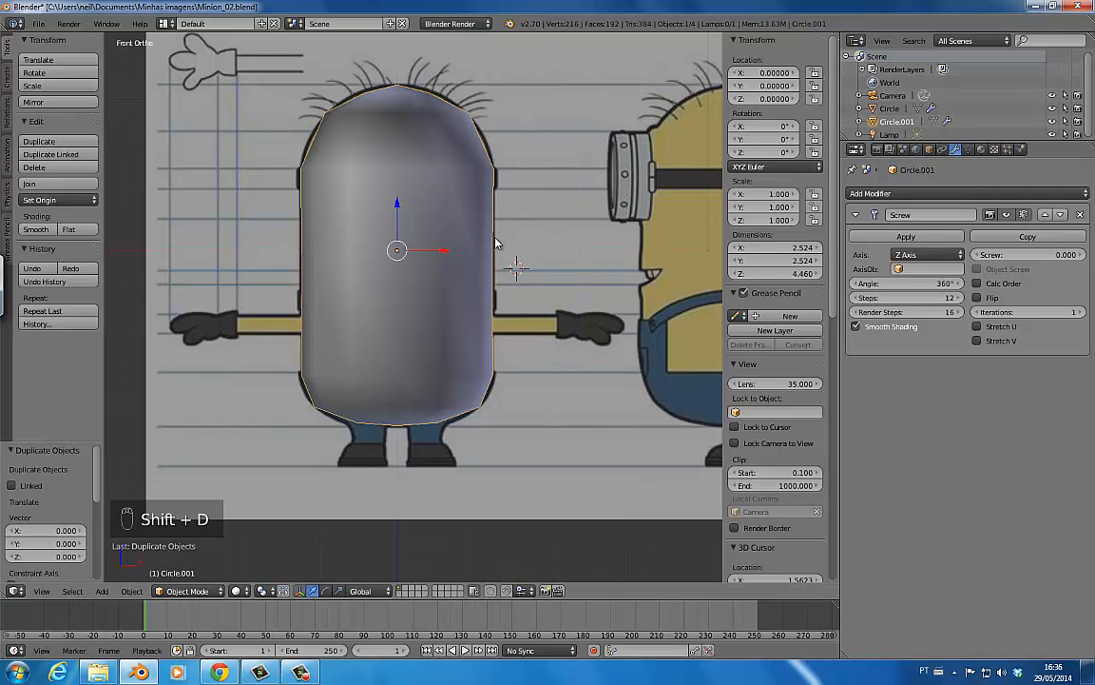
key(m)
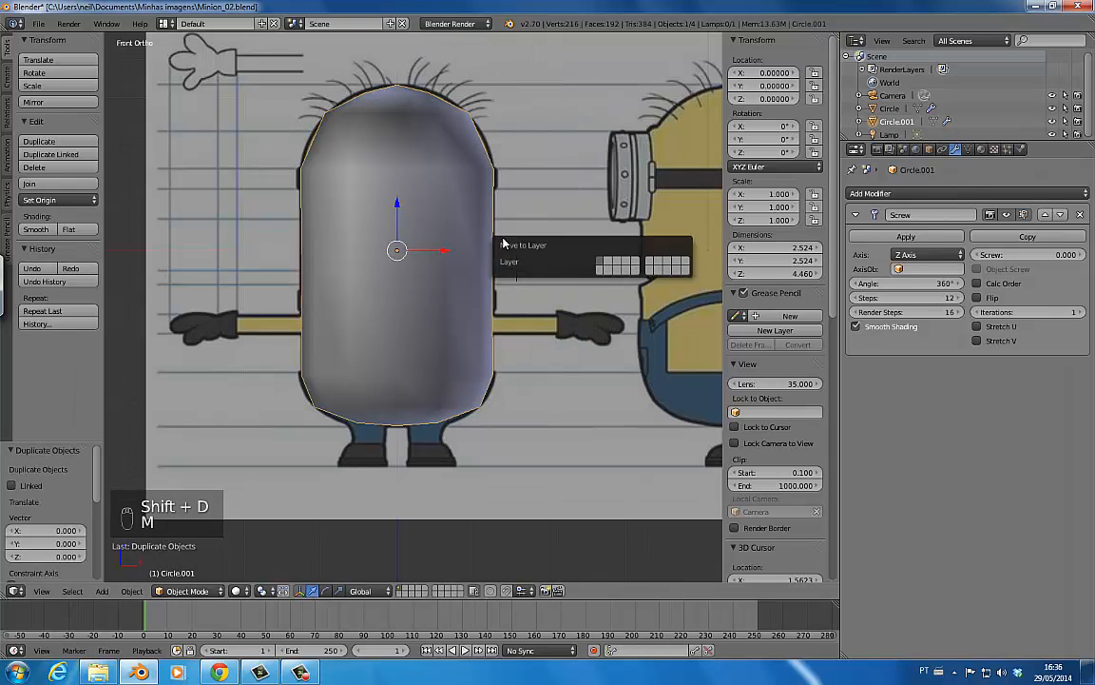
click(609, 265)
- Apply the Screw modifier on the original body and add a Subdivision Surface modifier to it
right_click(470, 280)
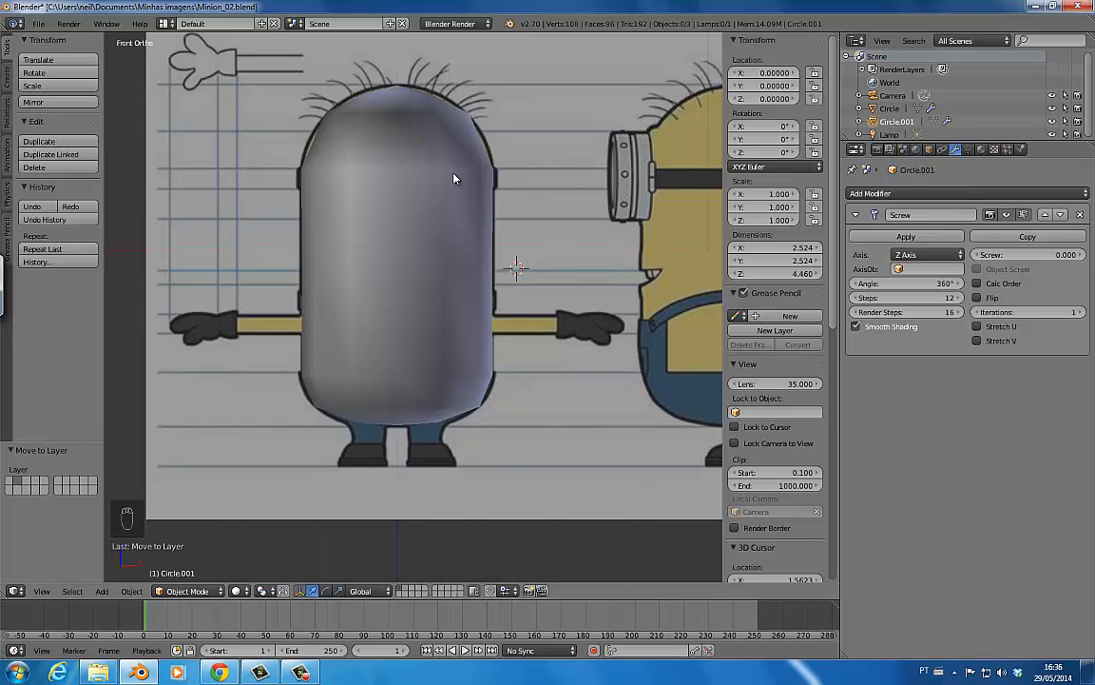
click(907, 237)
click(915, 195)
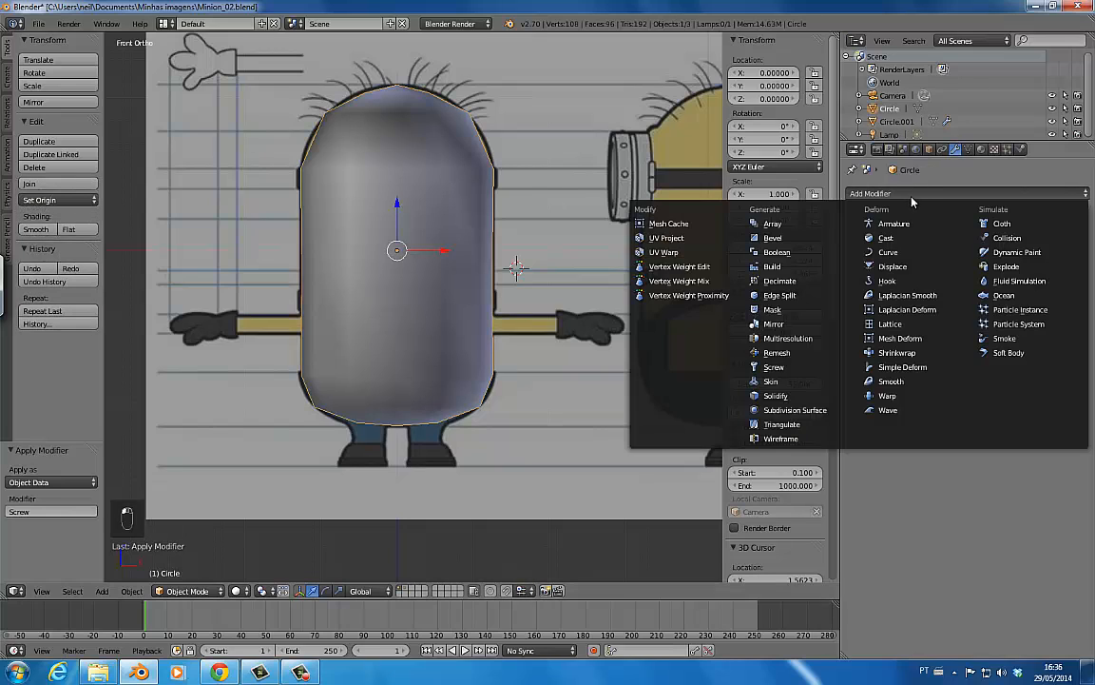
click(794, 410)
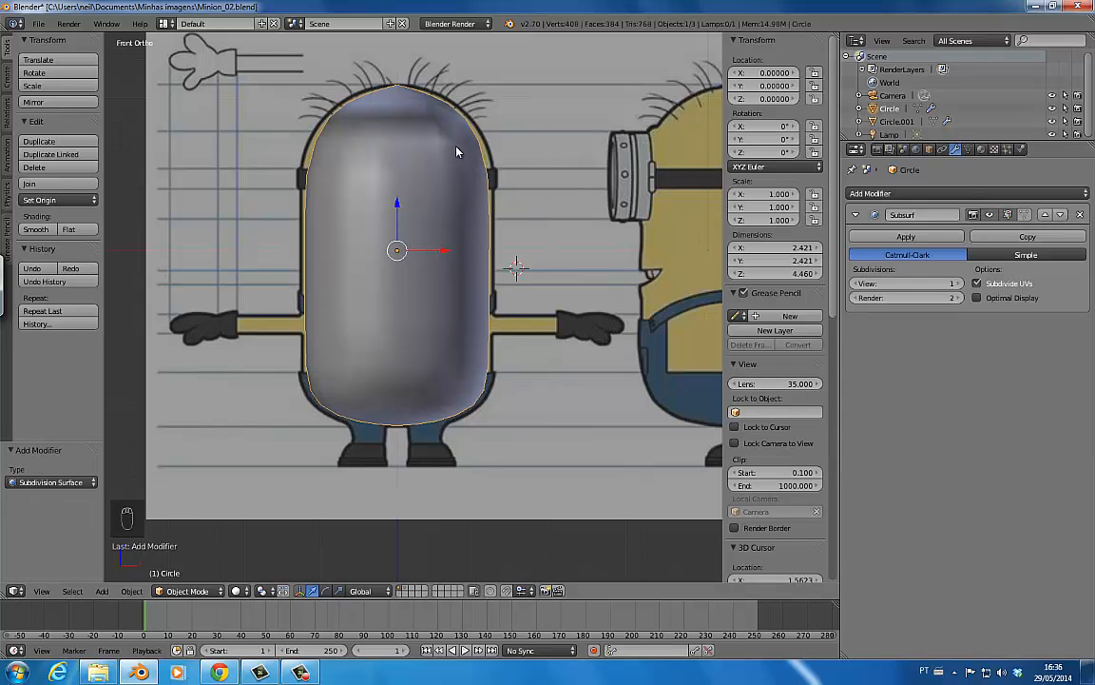
- Make the normals of the whole body mesh consistent in Edit Mode and fatten the mesh outward by about 0.068
key(Tab)
key(a)
key(a)
key(a)
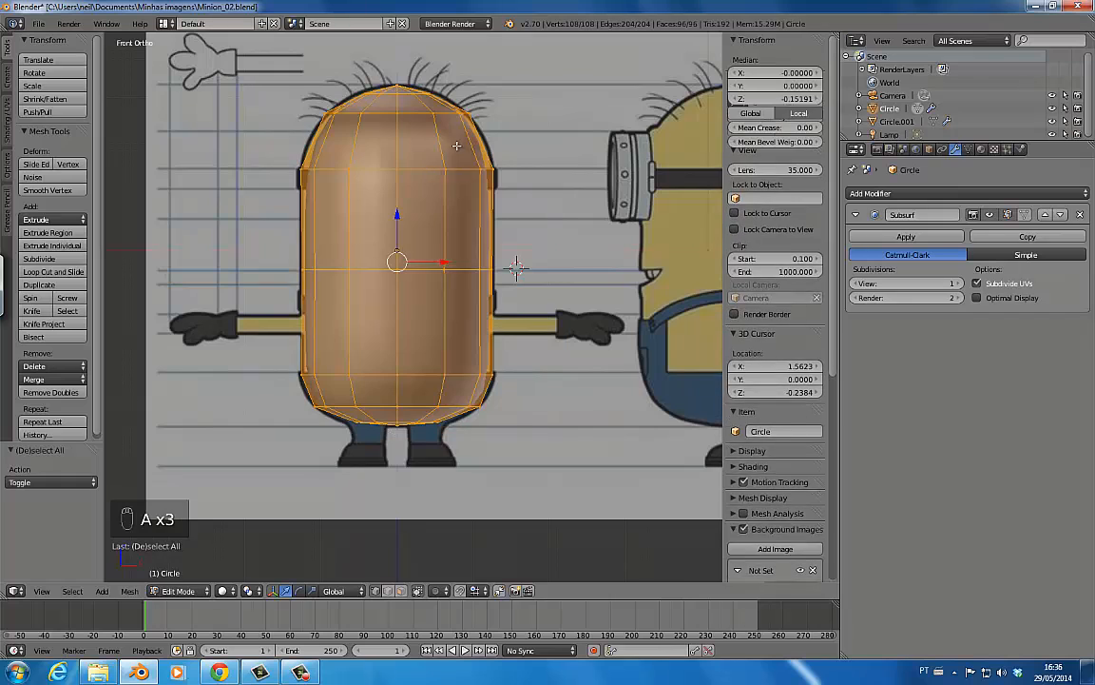
key(ctrl+n)
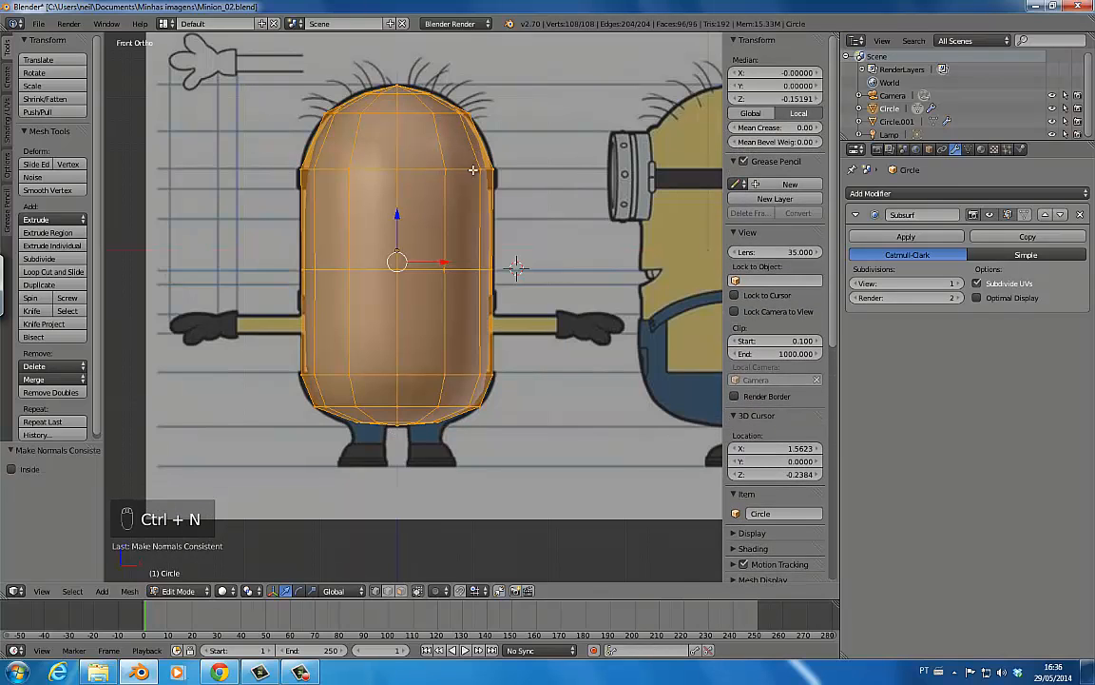
key(alt+s)
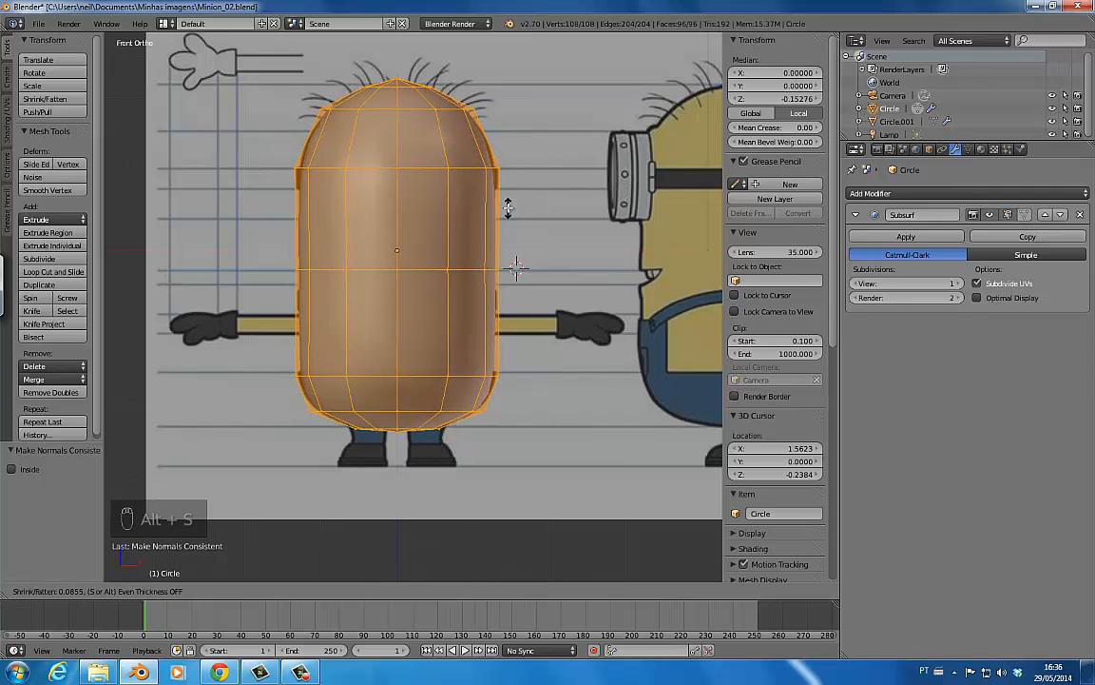
click(508, 206)
- Scale the edge loop near the head's top by about 1.012 and the loop at the goggle strap's upper edge by about 1.007
alt+right_click(456, 110)
key(s)
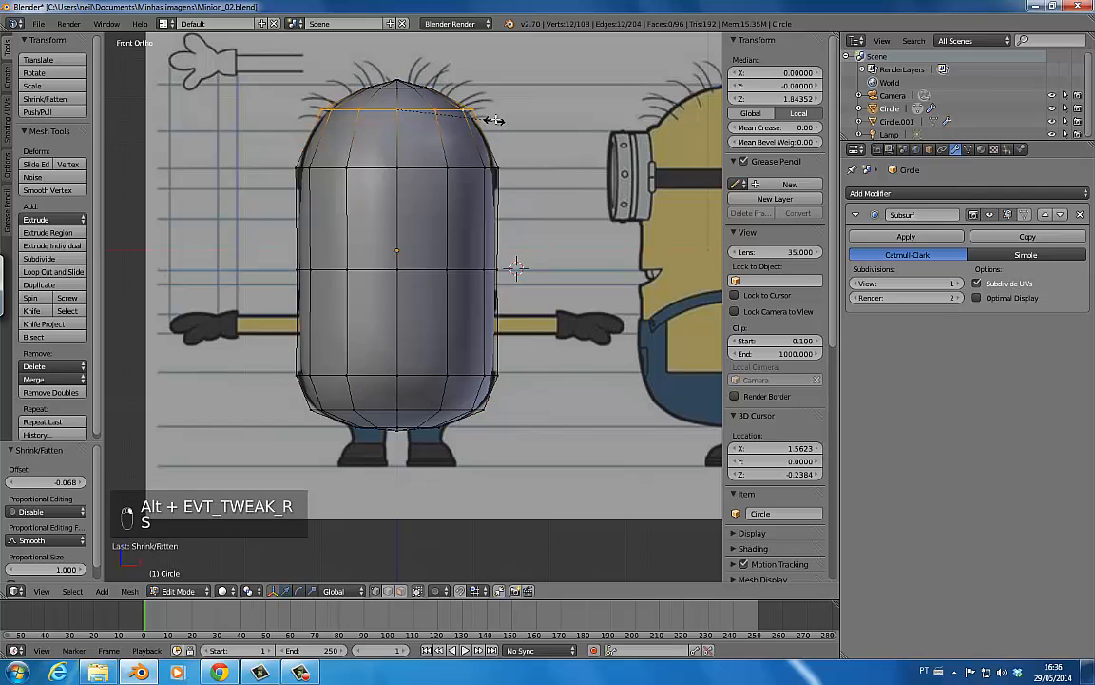
click(497, 118)
alt+right_click(497, 171)
key(s)
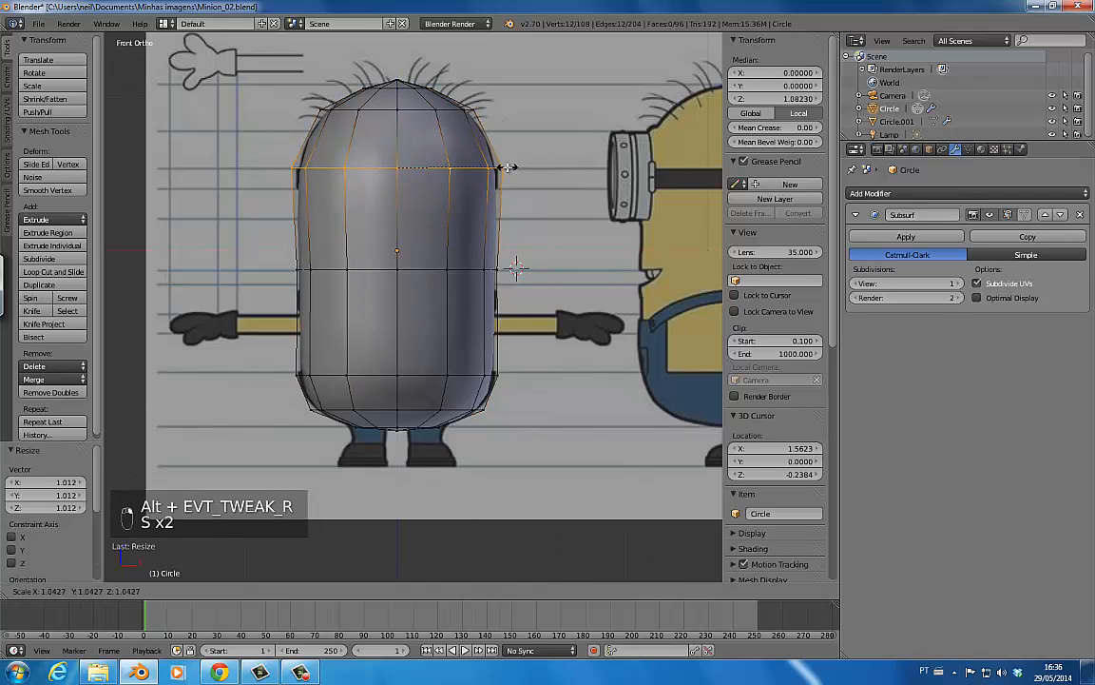
click(498, 169)
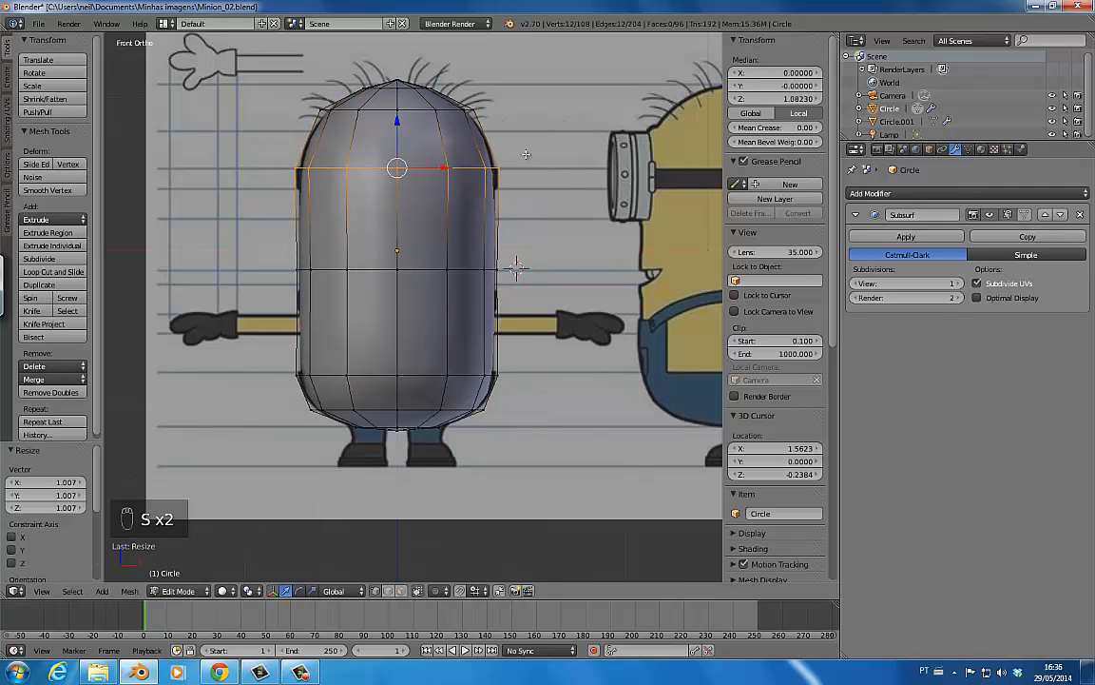
- Add a loop cut at the goggle strap's lower edge, at Z about 0.794, and select the band up to the loop above it
key(ctrl+r)
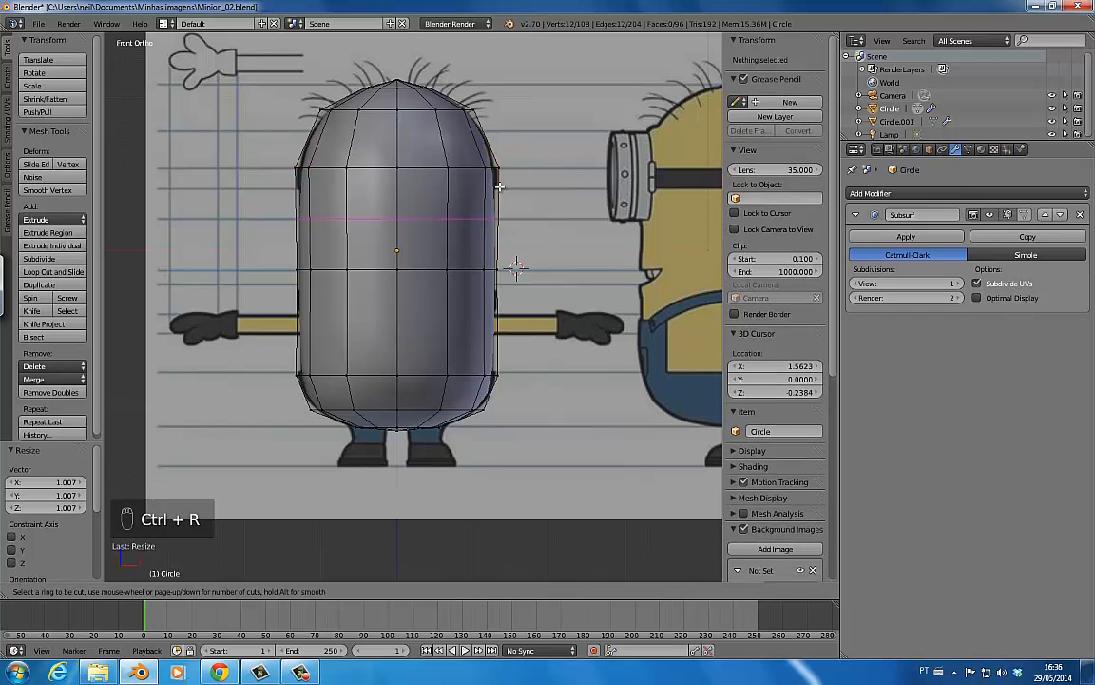
click(498, 168)
click(498, 167)
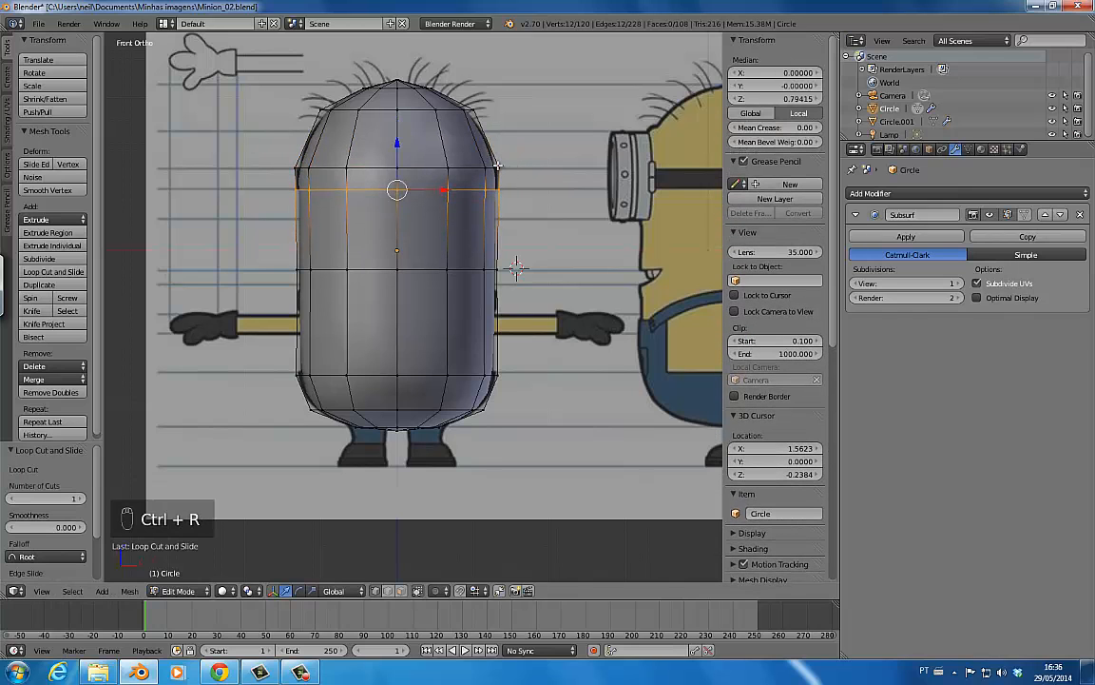
alt+shift+right_click(469, 168)
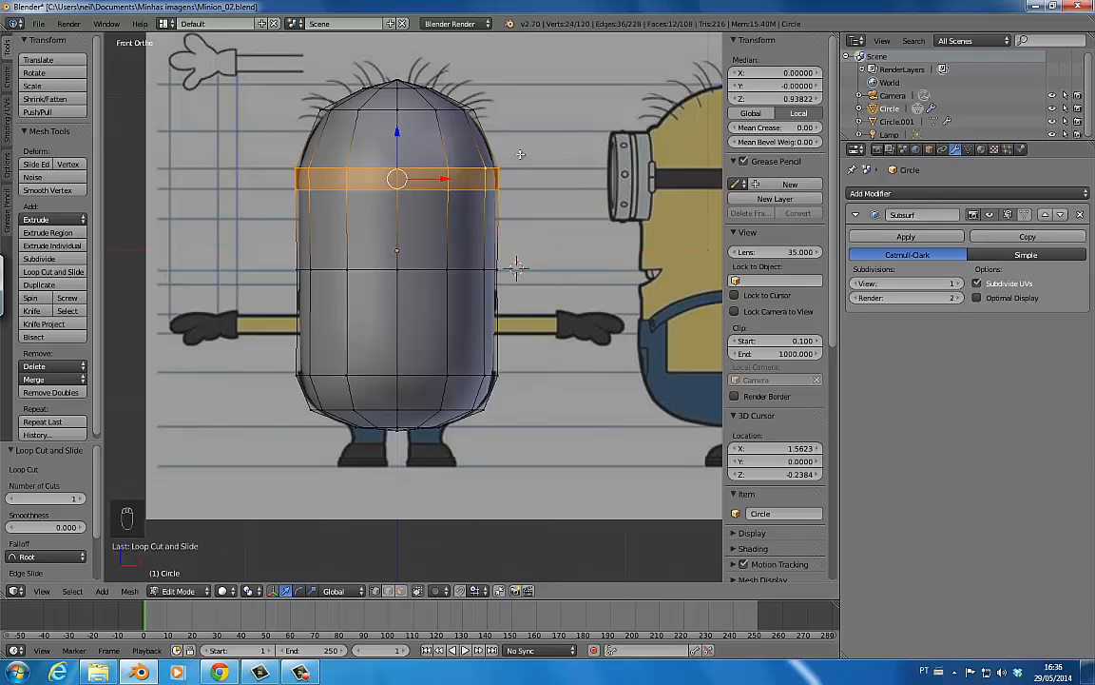
- Delete the vertices of the body's negative-X half, selecting them through the mesh in wireframe shading
key(z)
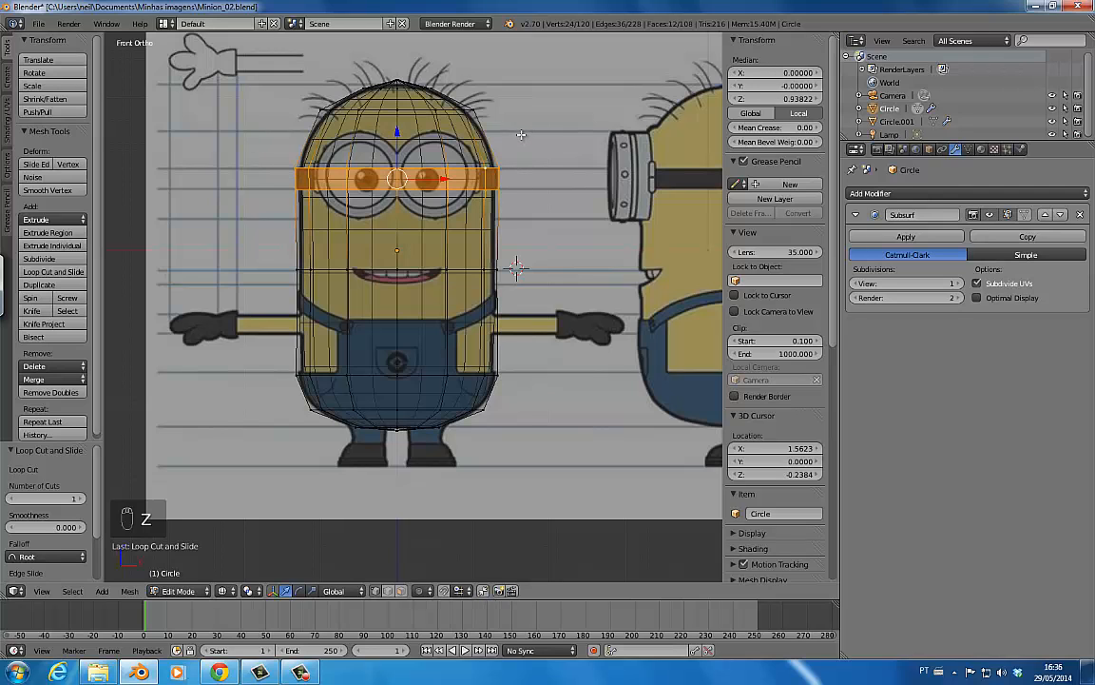
key(a)
key(b)
drag(241, 64, 354, 435)
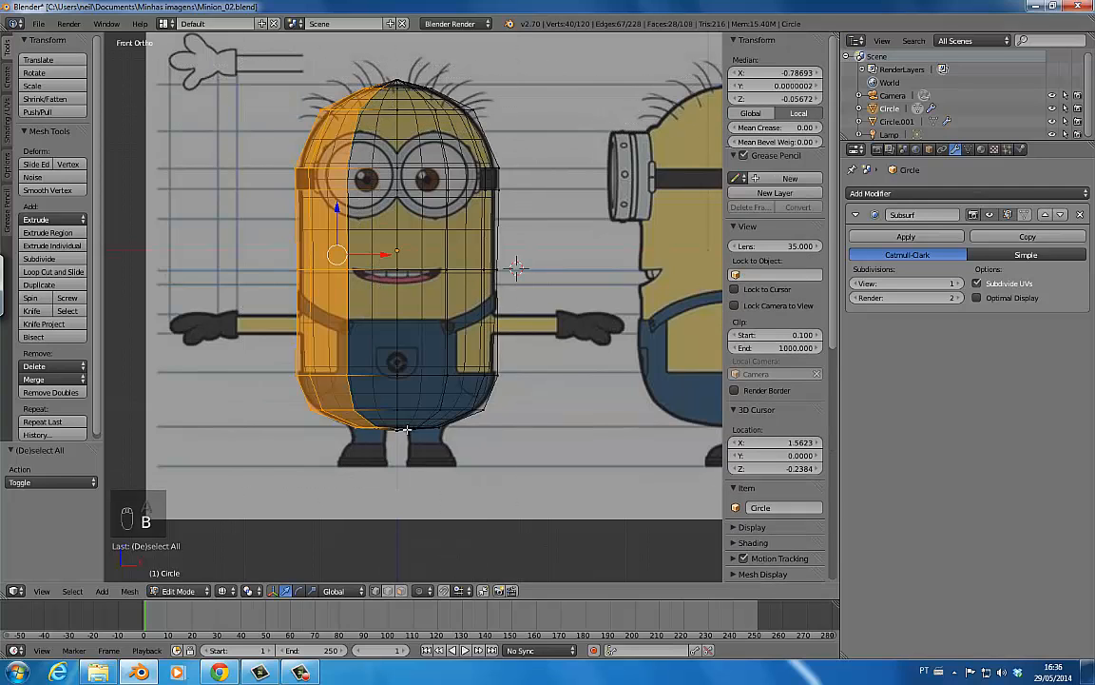
key(x)
click(415, 266)
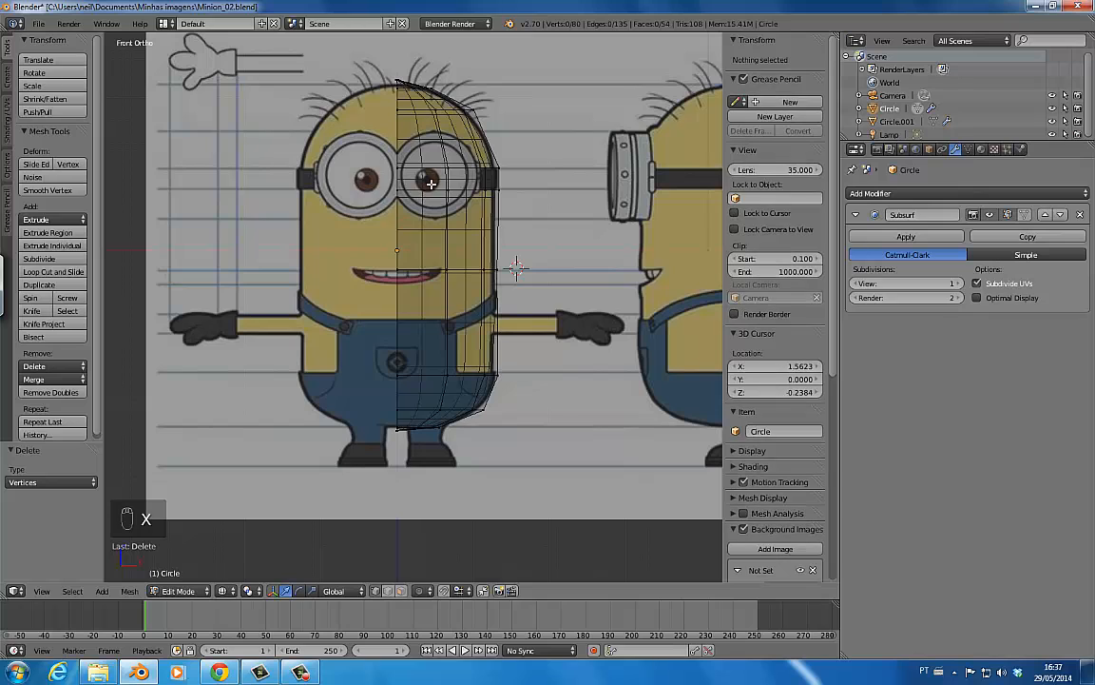
- Return to Object Mode with solid shading and add an X-axis Mirror modifier to the half body, placed above Subsurf
key(Tab)
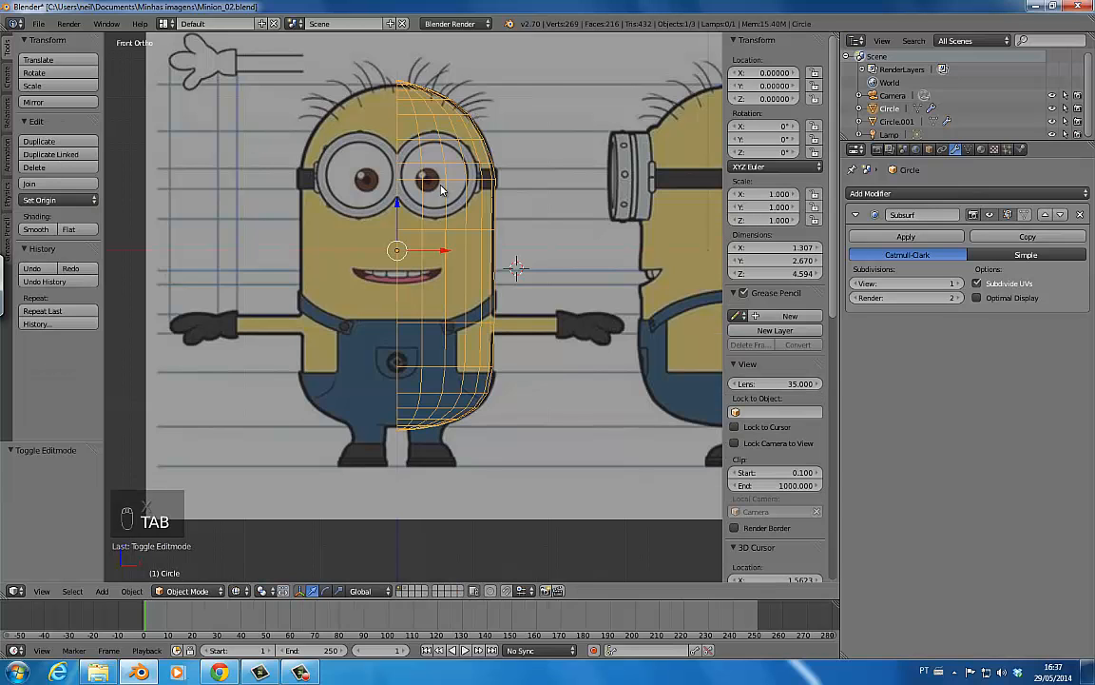
key(z)
click(924, 194)
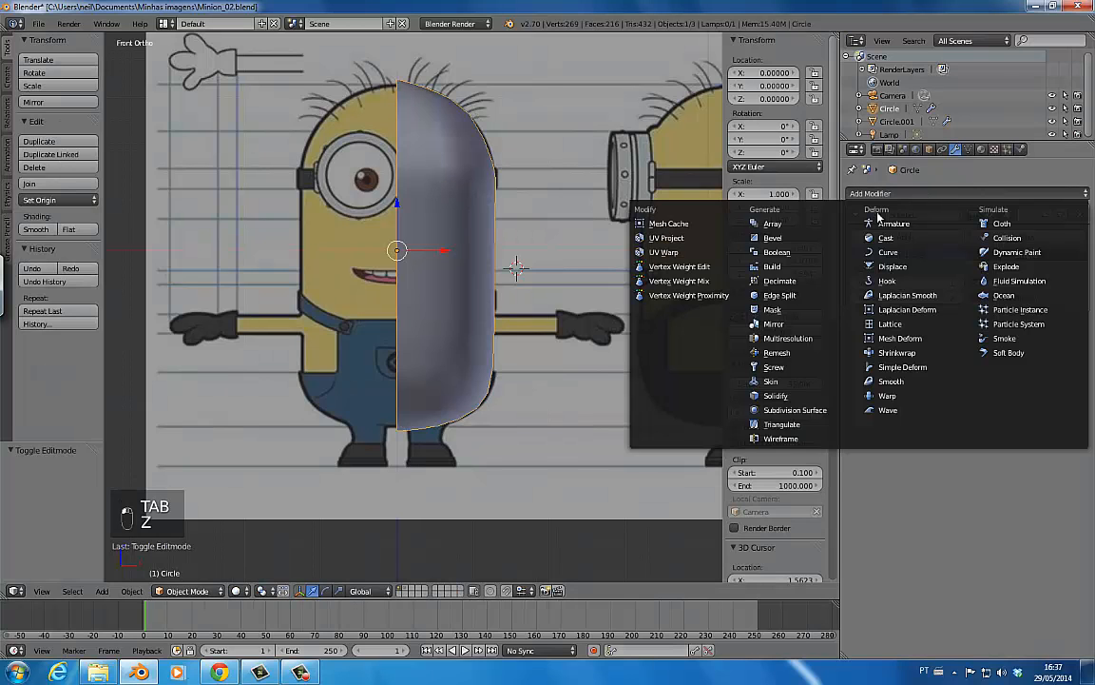
click(773, 324)
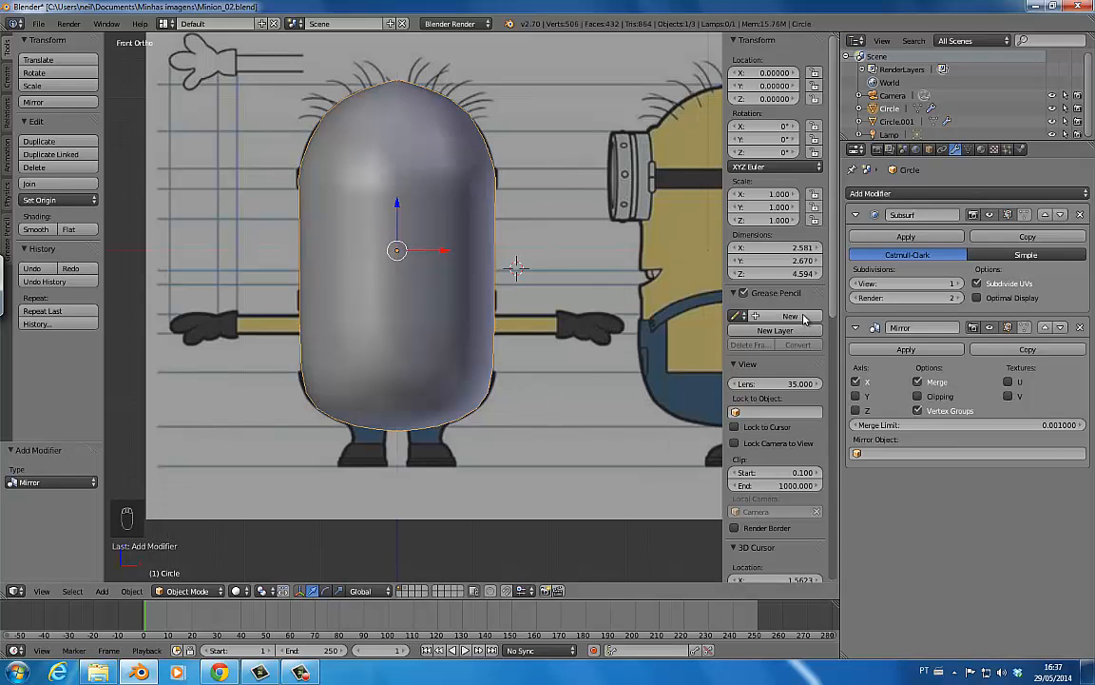
click(1045, 328)
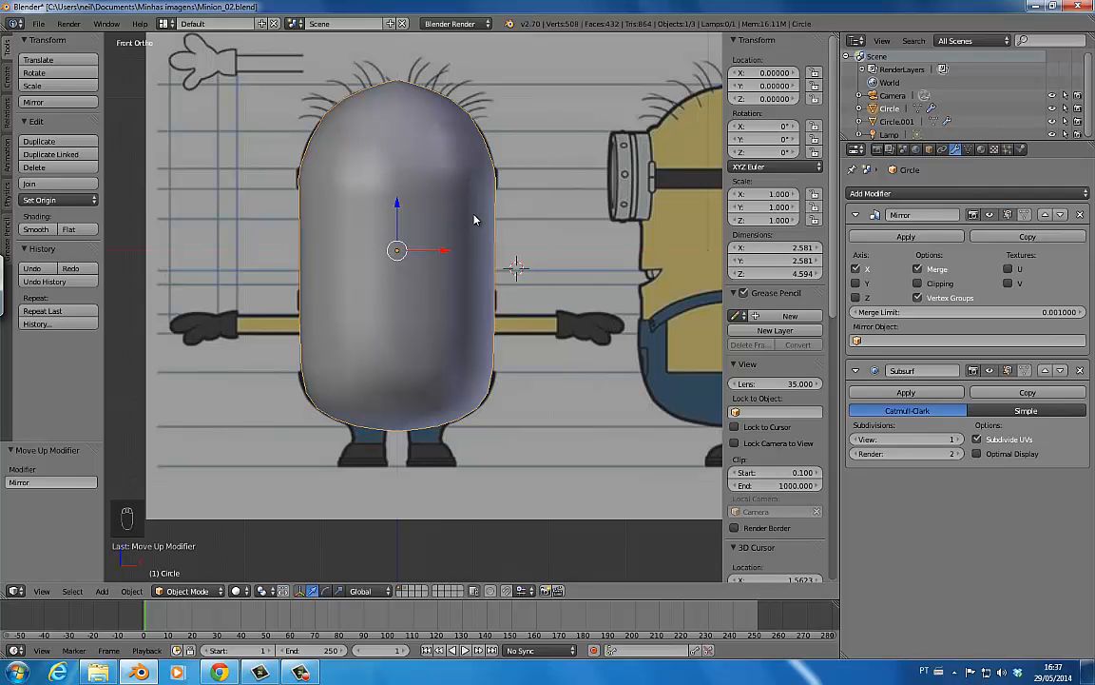
- Save a new incremental version of the file as Minion_03.blend
key(ctrl+shift+s)
key(KP_Add)
key(KP_Enter)
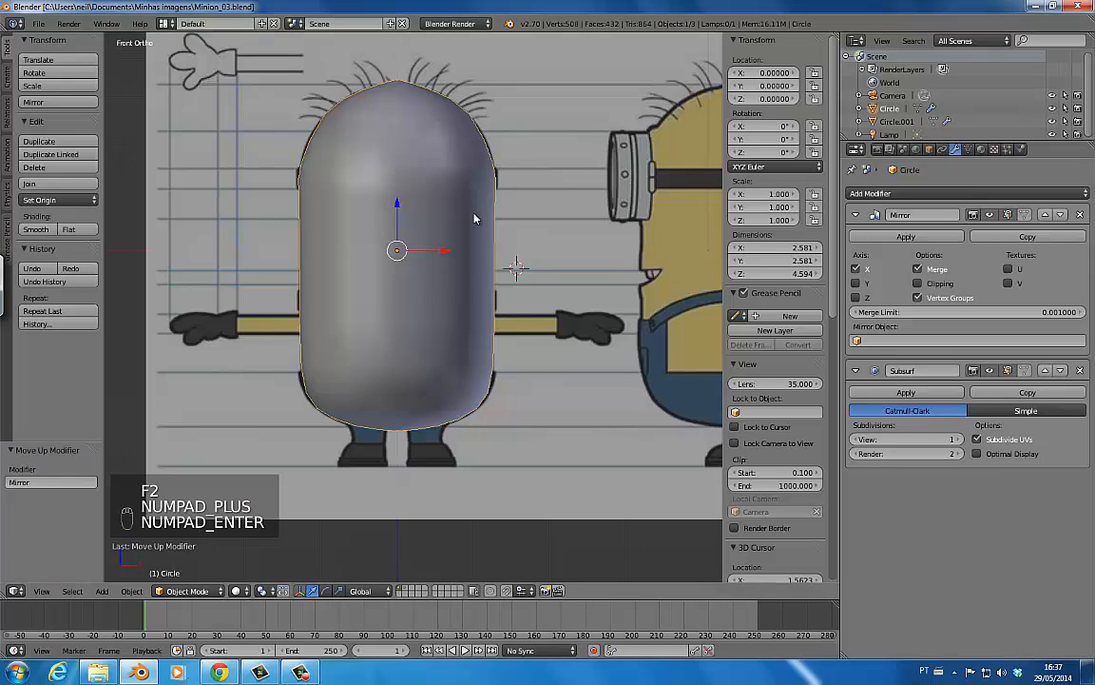
- Enable Clipping on the Mirror modifier, extrude the strap's face band in place and shrink it inward by about 0.034
key(Tab)
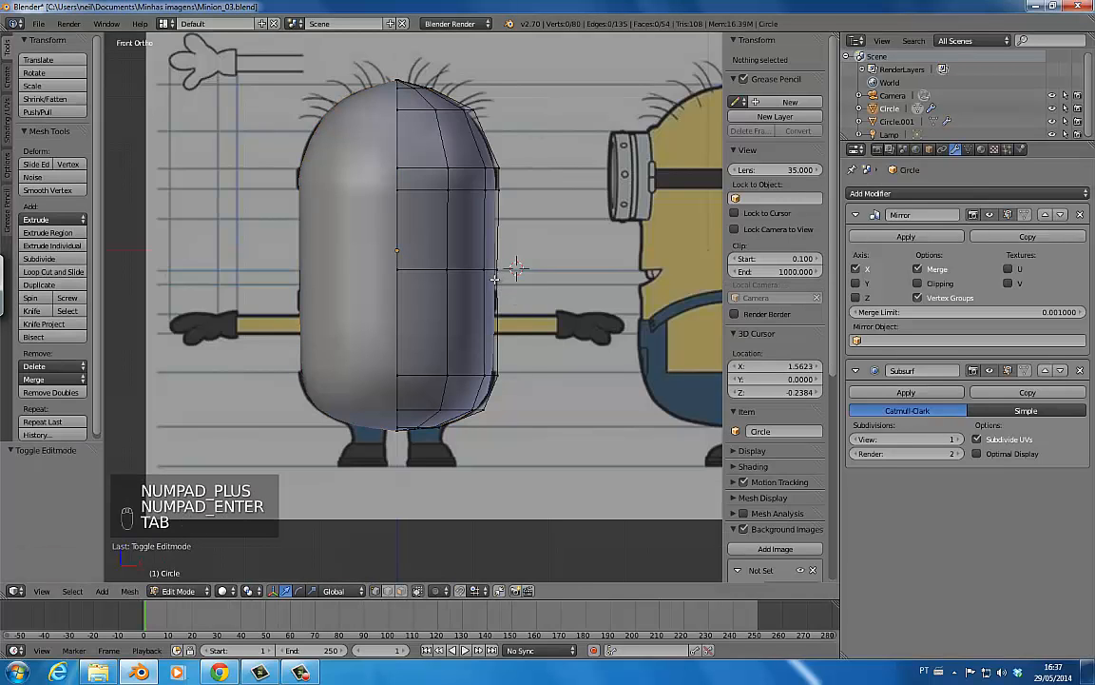
alt+right_click(469, 180)
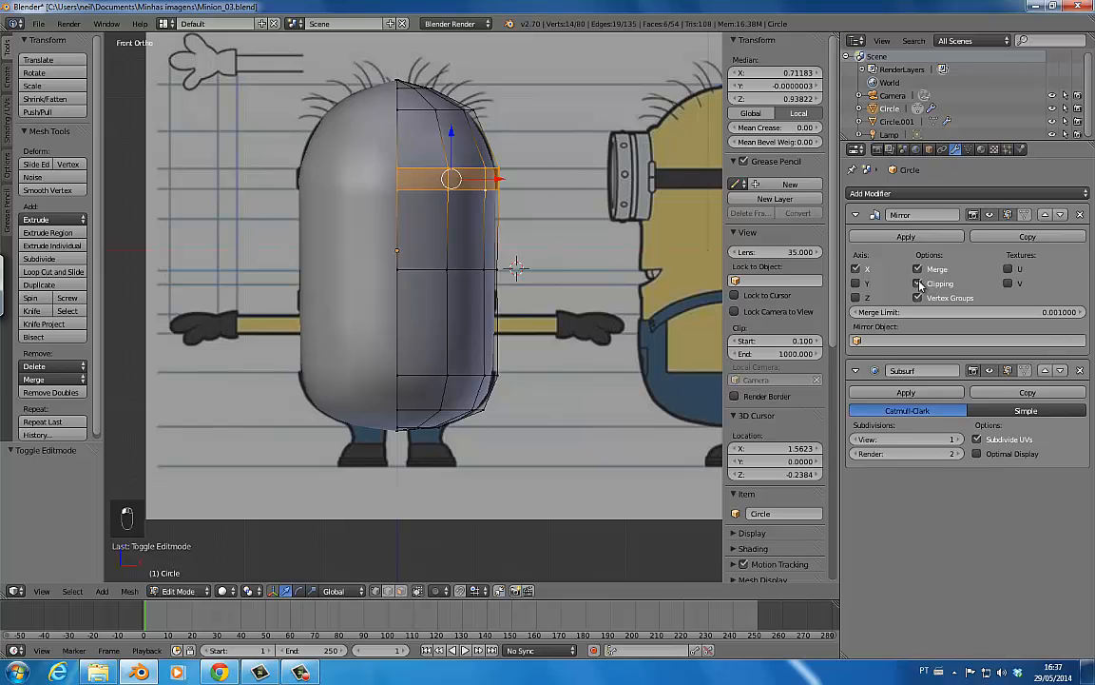
key(e)
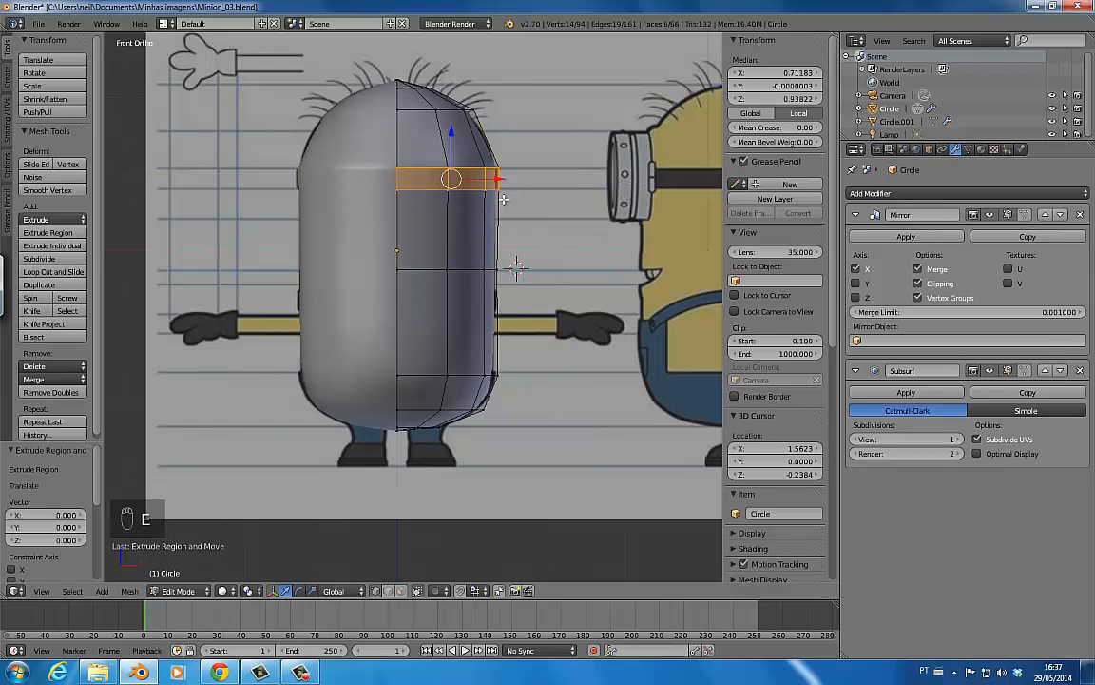
key(alt+e)
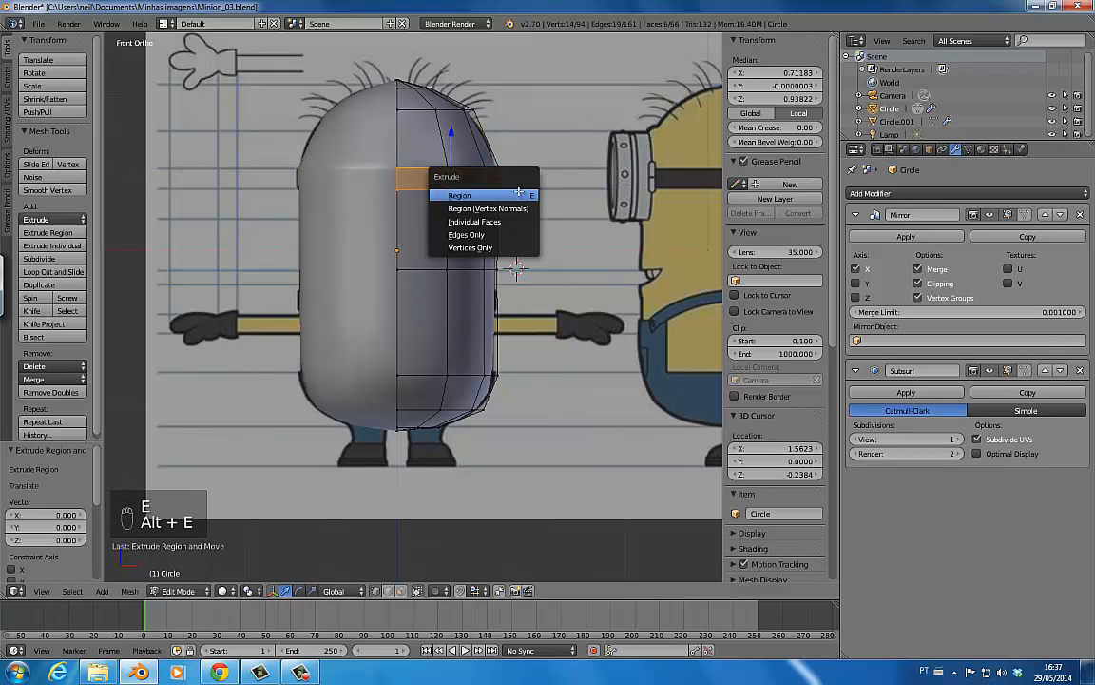
click(518, 193)
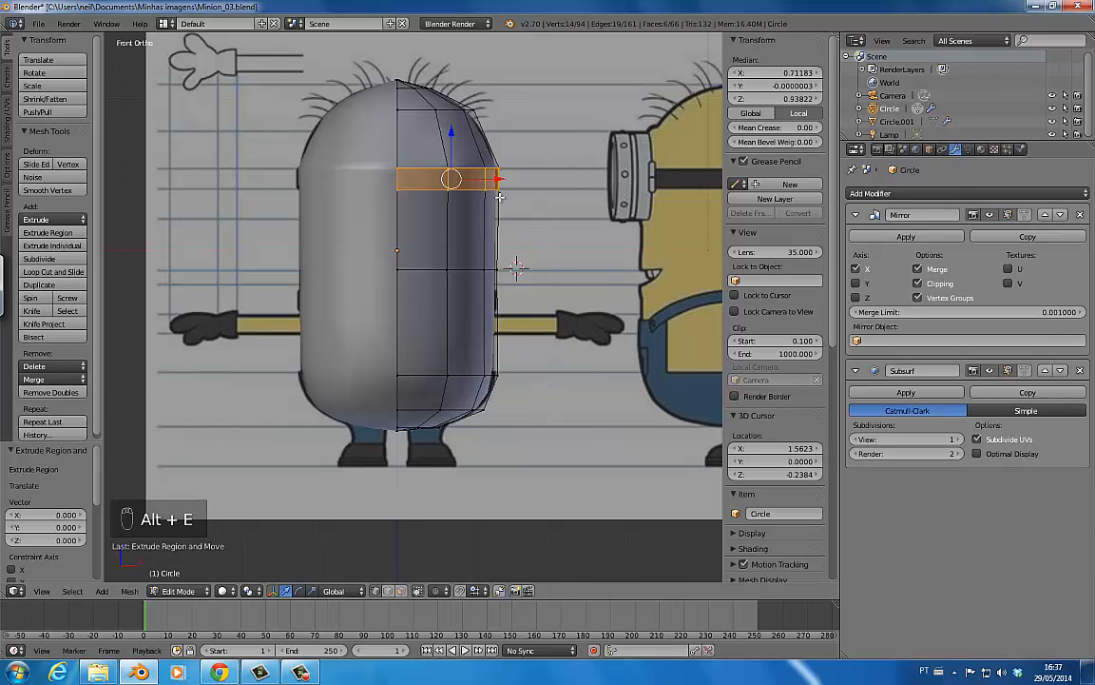
key(alt+s)
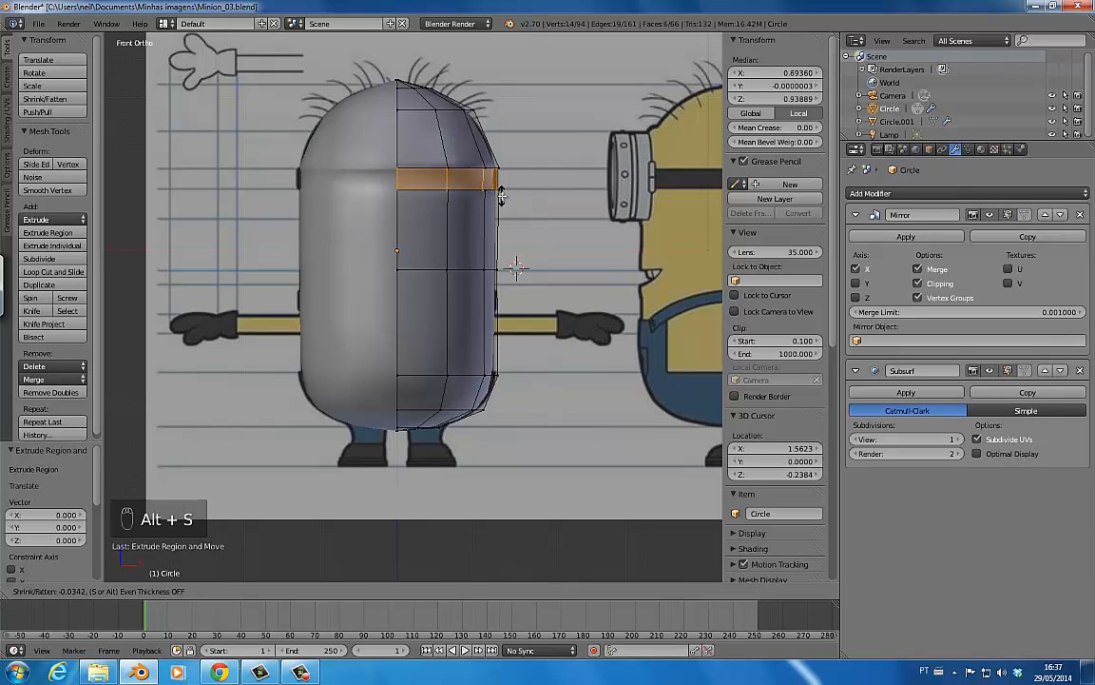
click(501, 194)
click(504, 196)
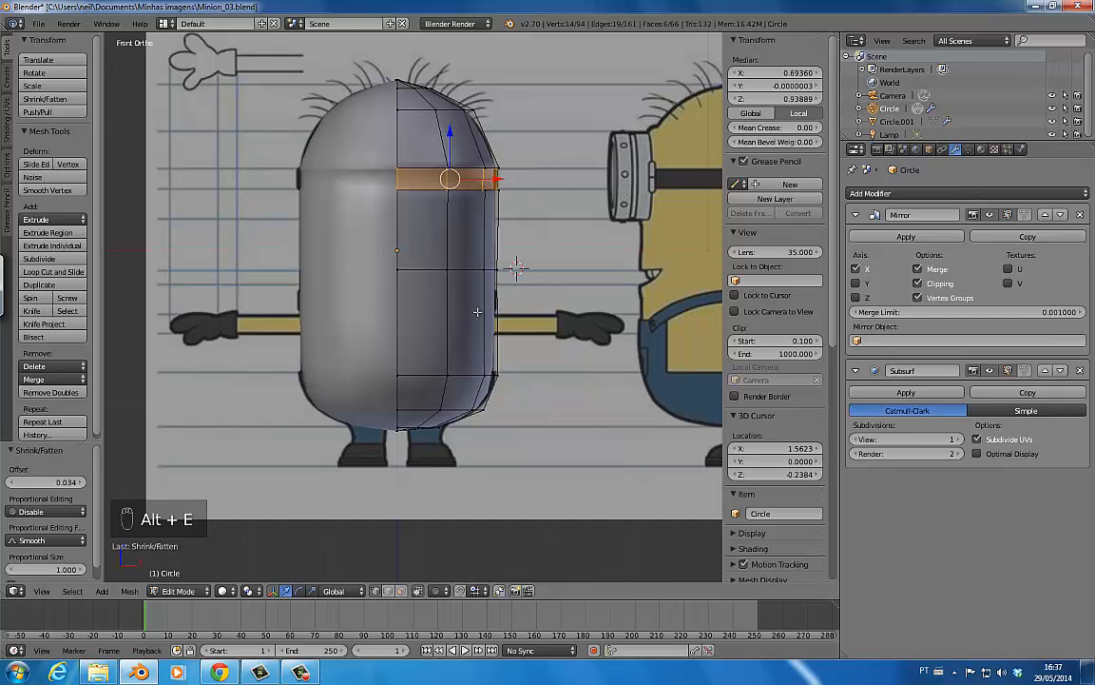
- Extrude the strap band again in place, fatten it outward by about 0.085, and save the file from Object Mode
key(e)
right_click(486, 219)
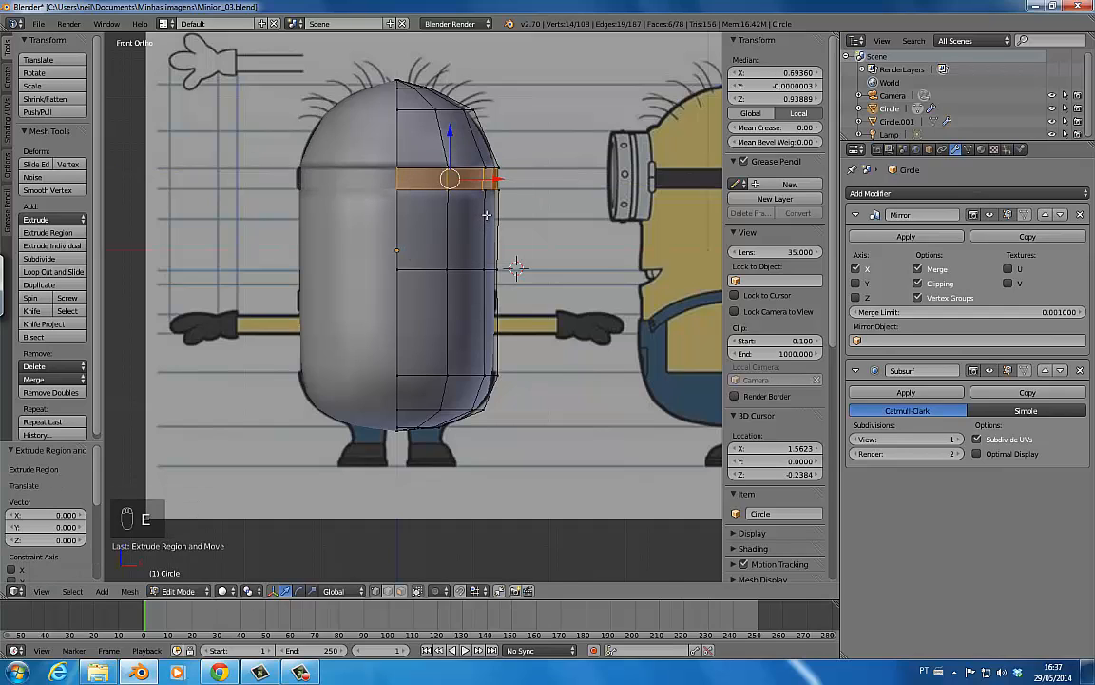
key(alt+s)
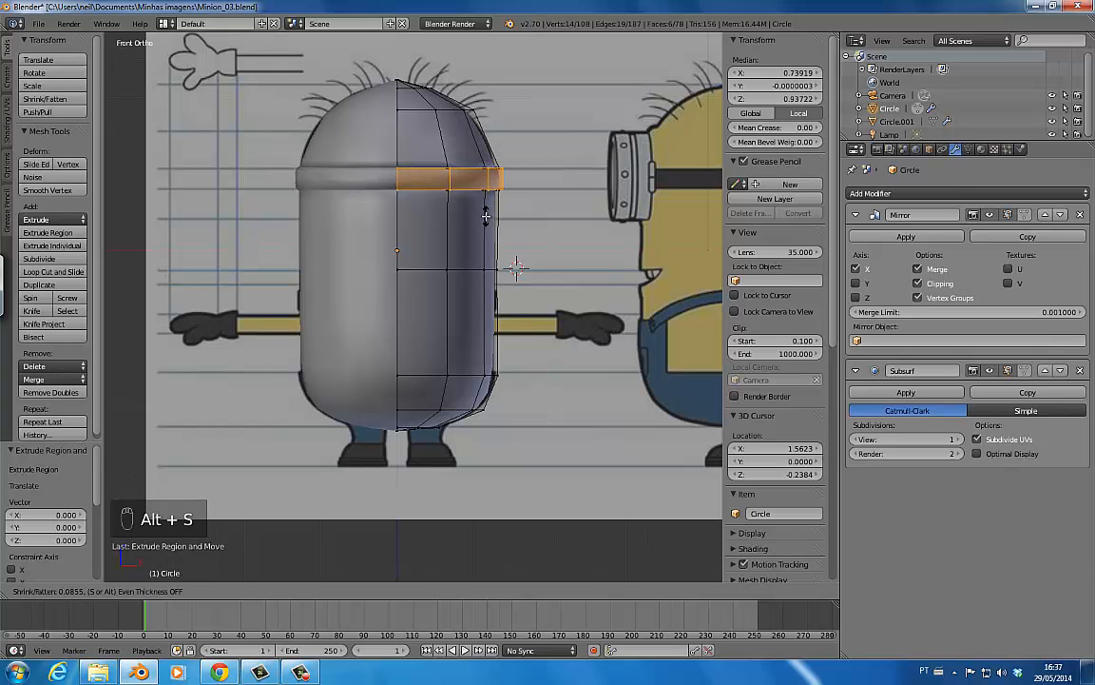
click(485, 211)
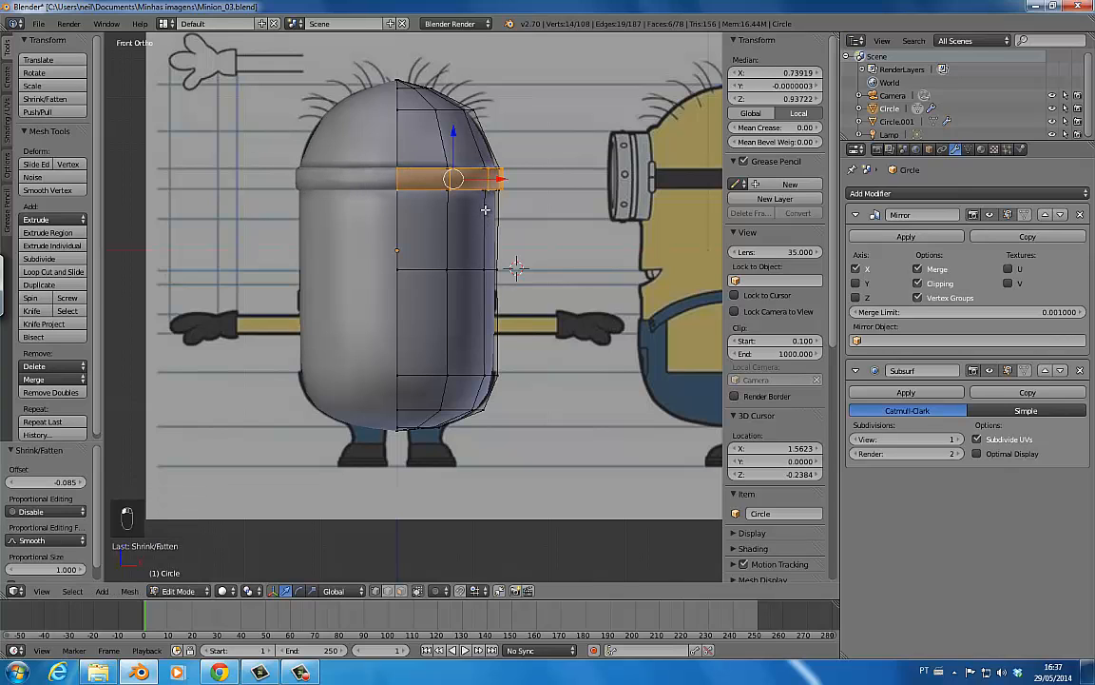
key(Tab)
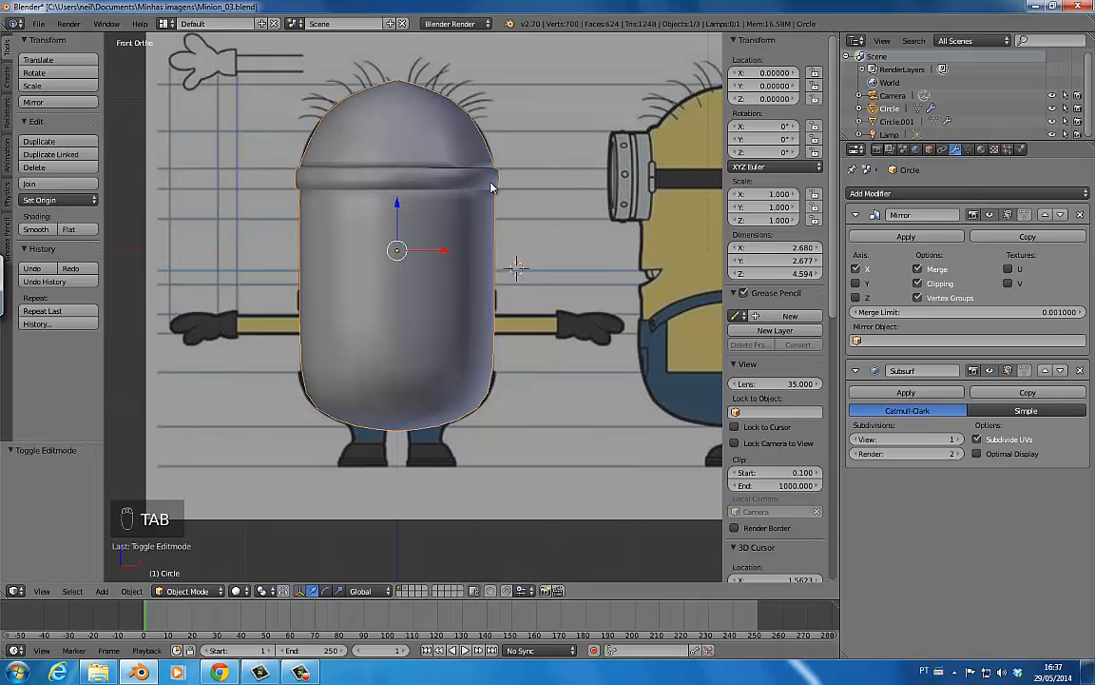
key(ctrl+s)
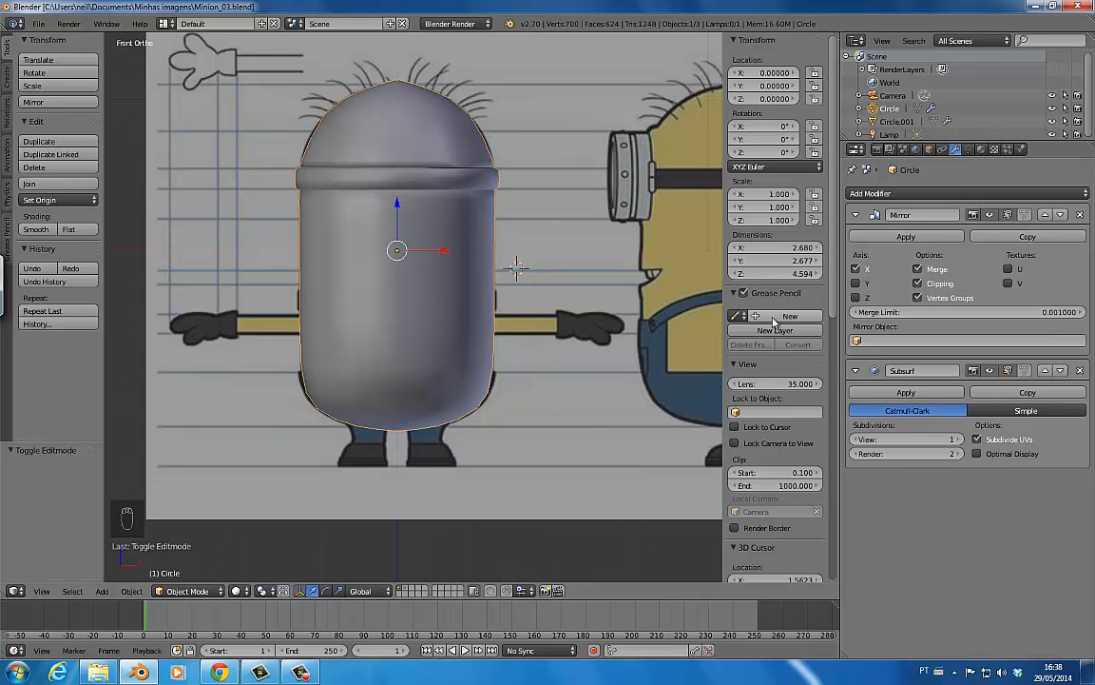
- Set the background reference image's opacity to about 0.531
scroll(789, 143, down, 8)
scroll(787, 190, down, 6)
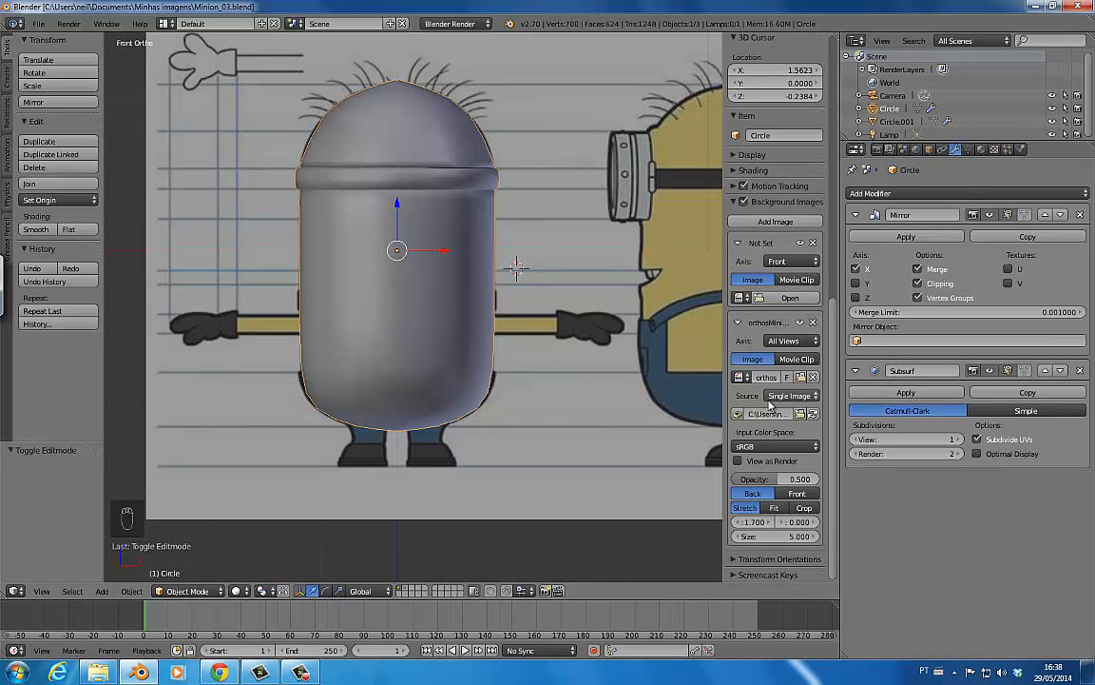
drag(773, 479, 782, 486)
- Assign the existing material to the body and rename it PeleMaterial
click(981, 149)
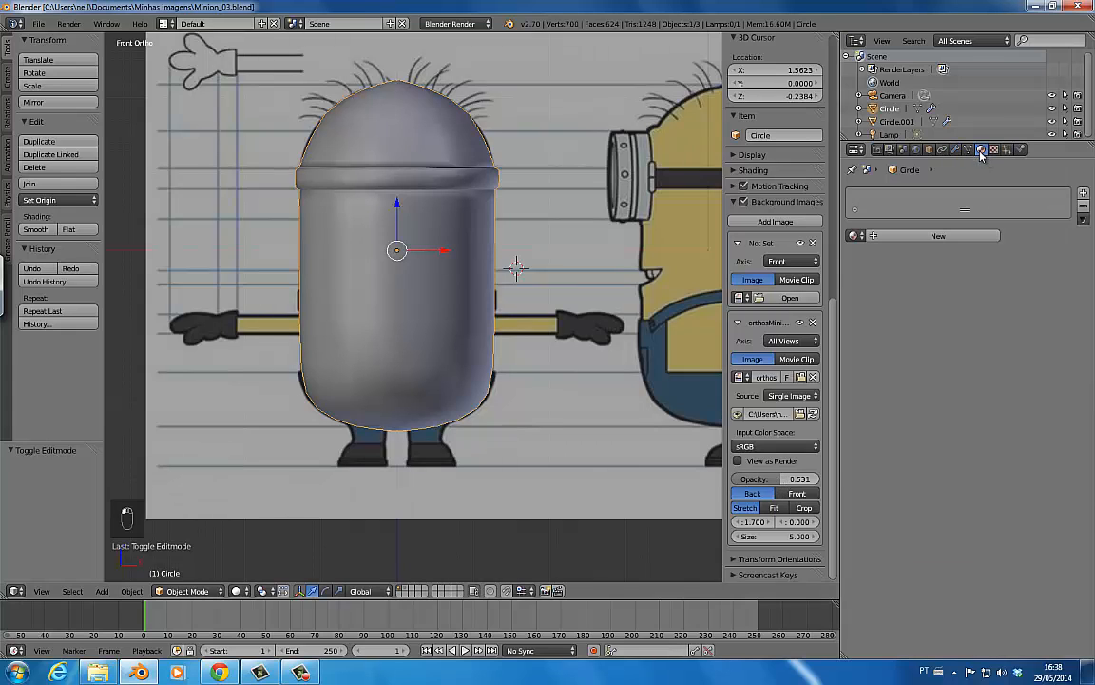
click(854, 235)
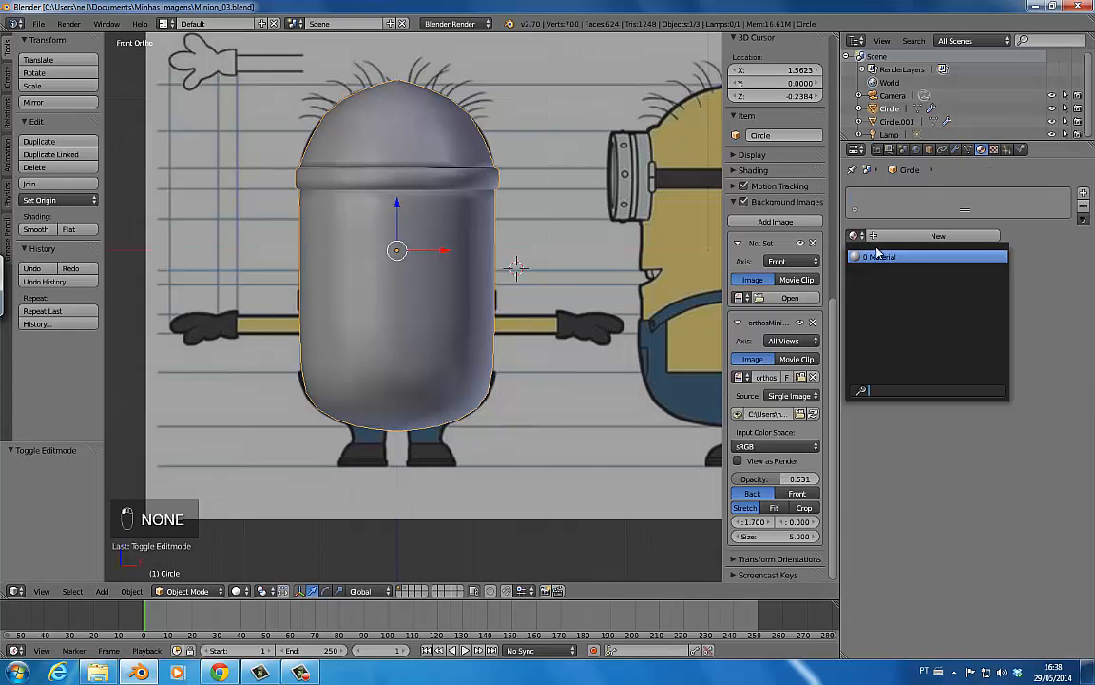
click(879, 256)
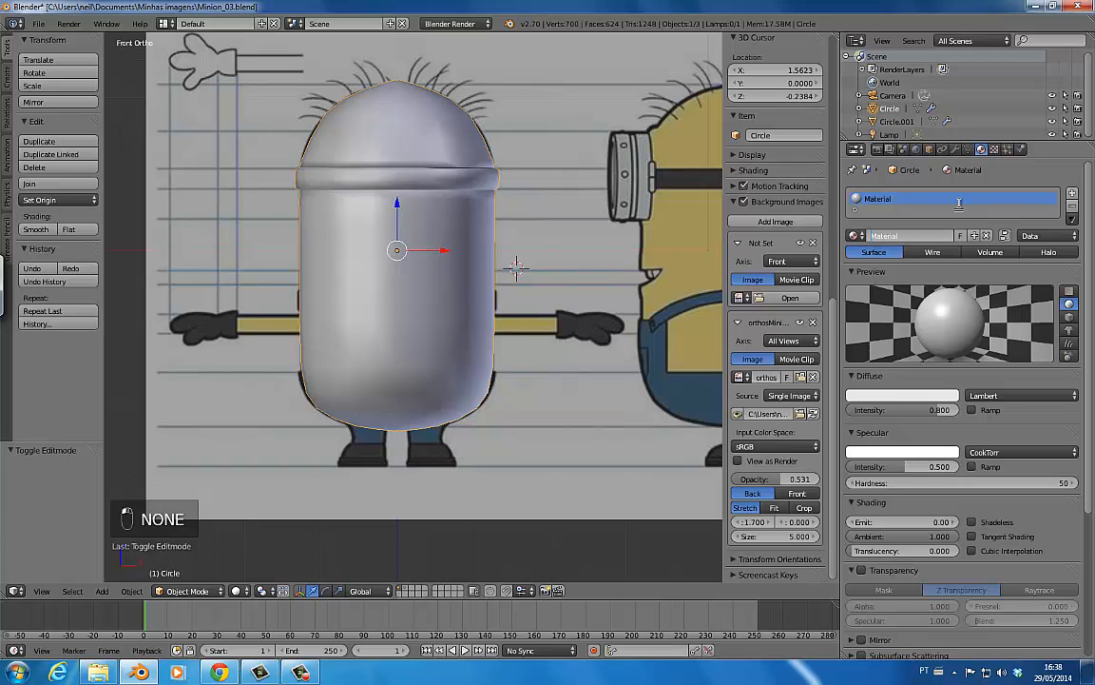
text(Pele)
key(Return)
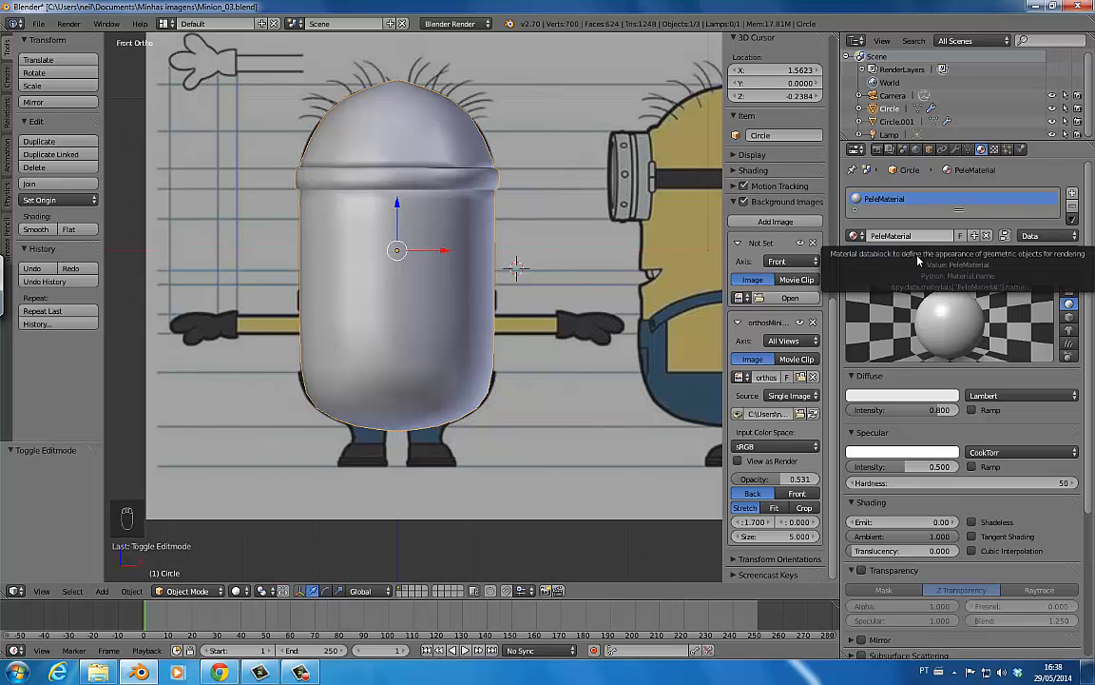
- Set the background reference image's opacity to 1.000
drag(794, 480, 834, 488)
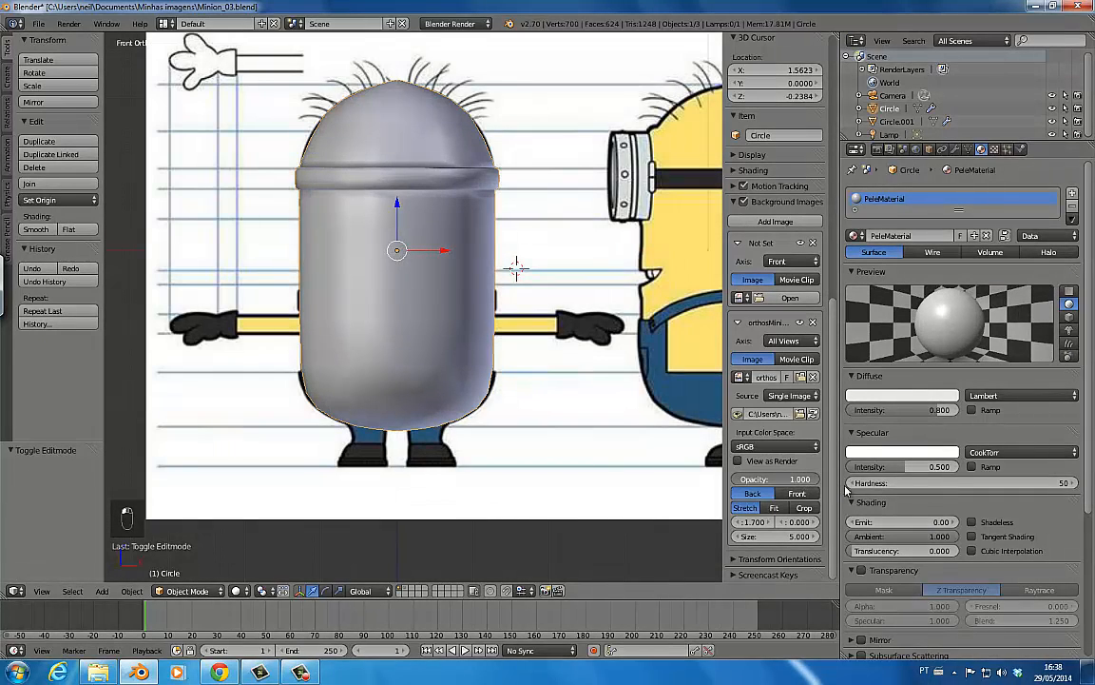
- Sample the minion's yellow skin in the reference image as PeleMaterial's diffuse colour, and save the file
click(885, 402)
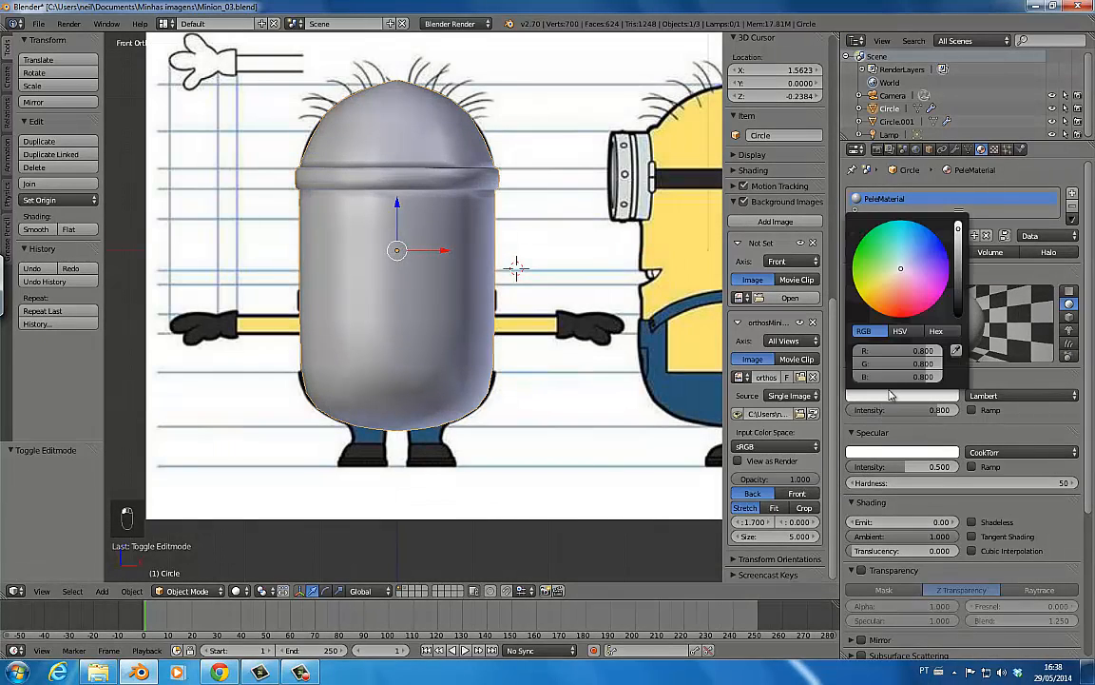
click(686, 239)
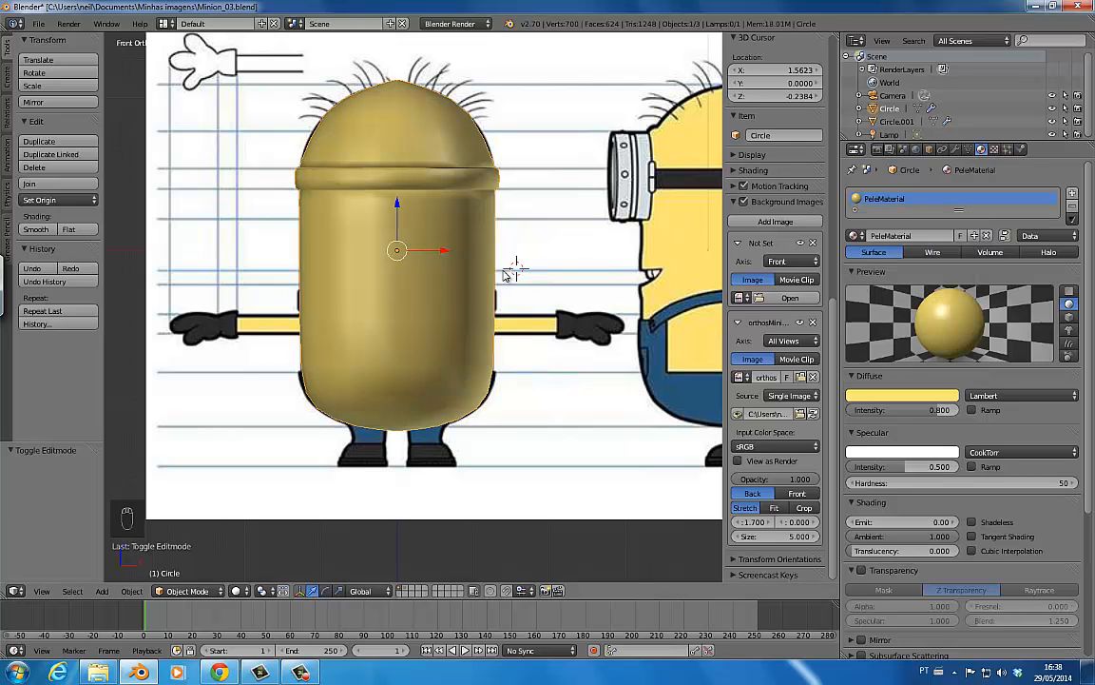
key(ctrl+s)
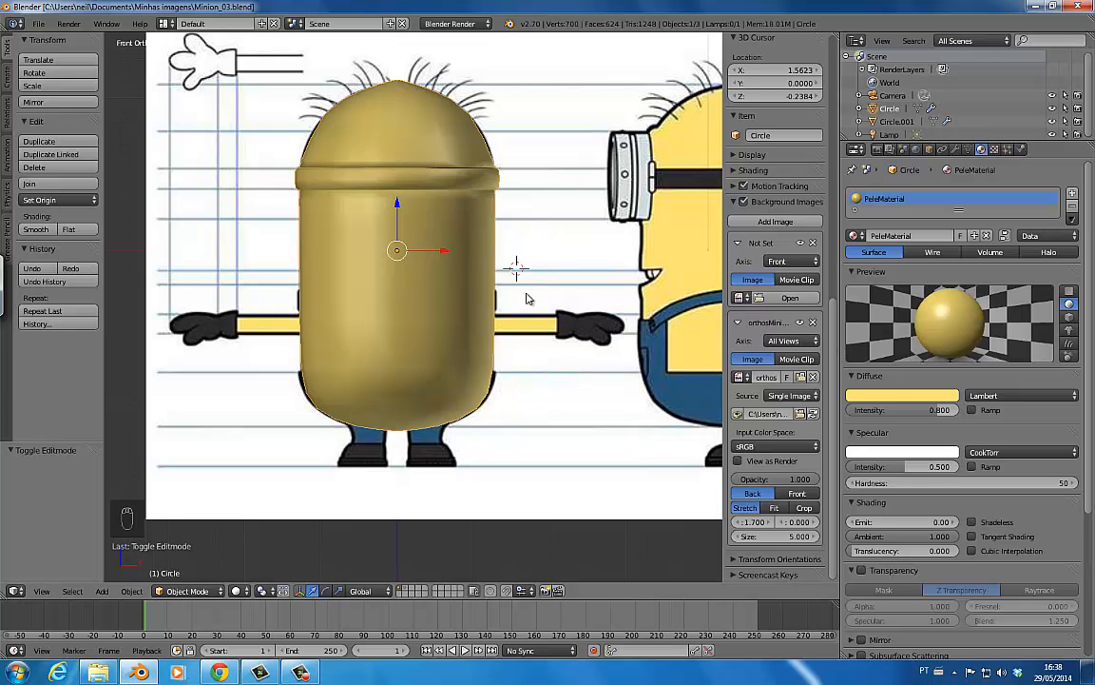
key(z)
key(z)
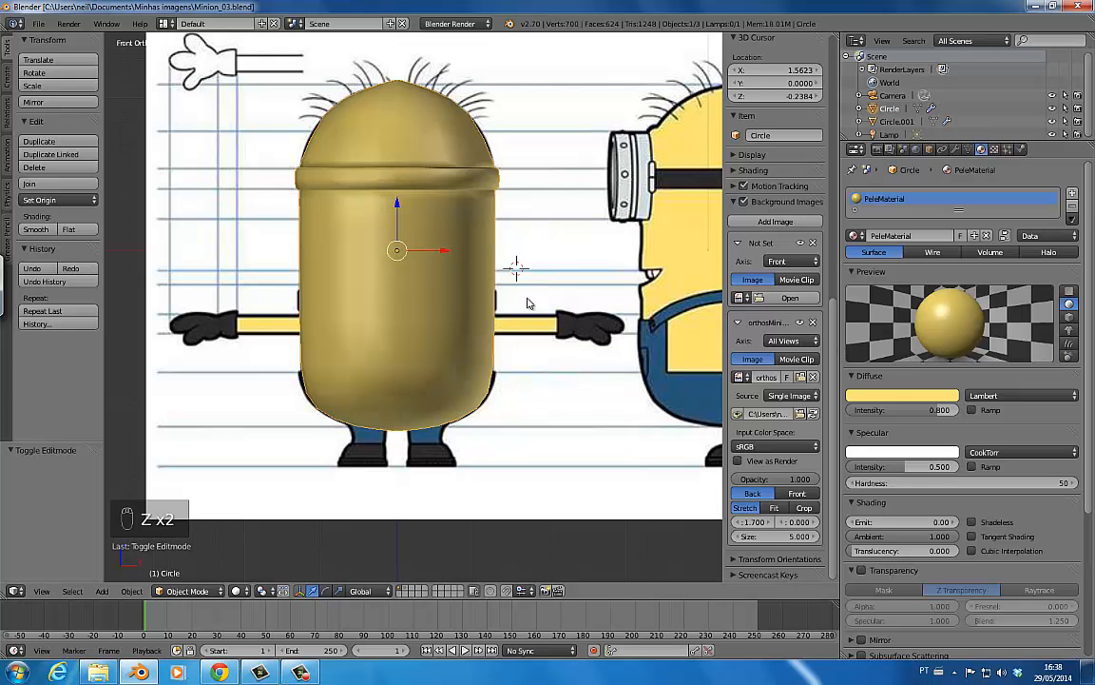
- Enter Edit Mode on the body and restrict the existing orthosMinion.jpeg background image to the Front axis
key(Tab)
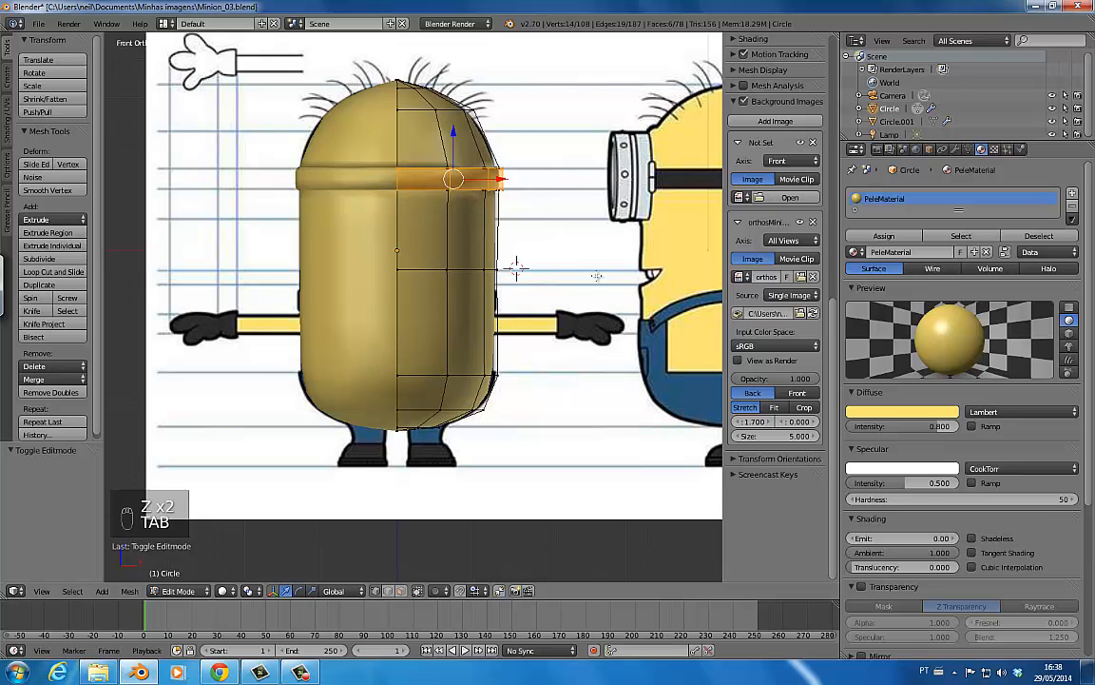
scroll(761, 228, up, 1)
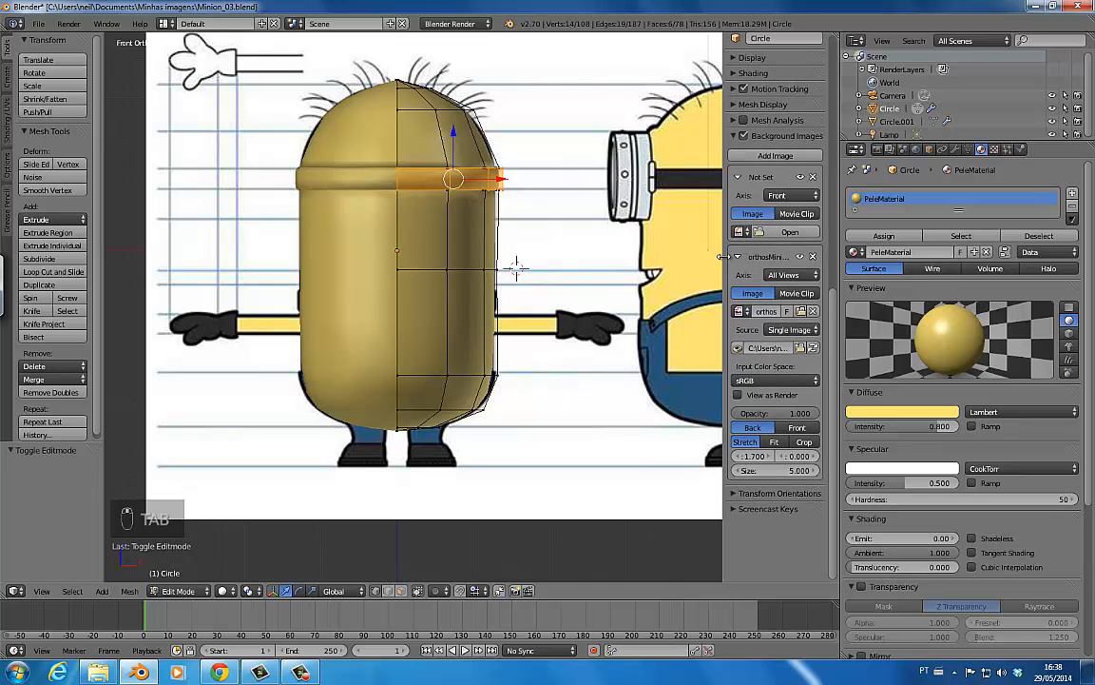
drag(723, 257, 697, 258)
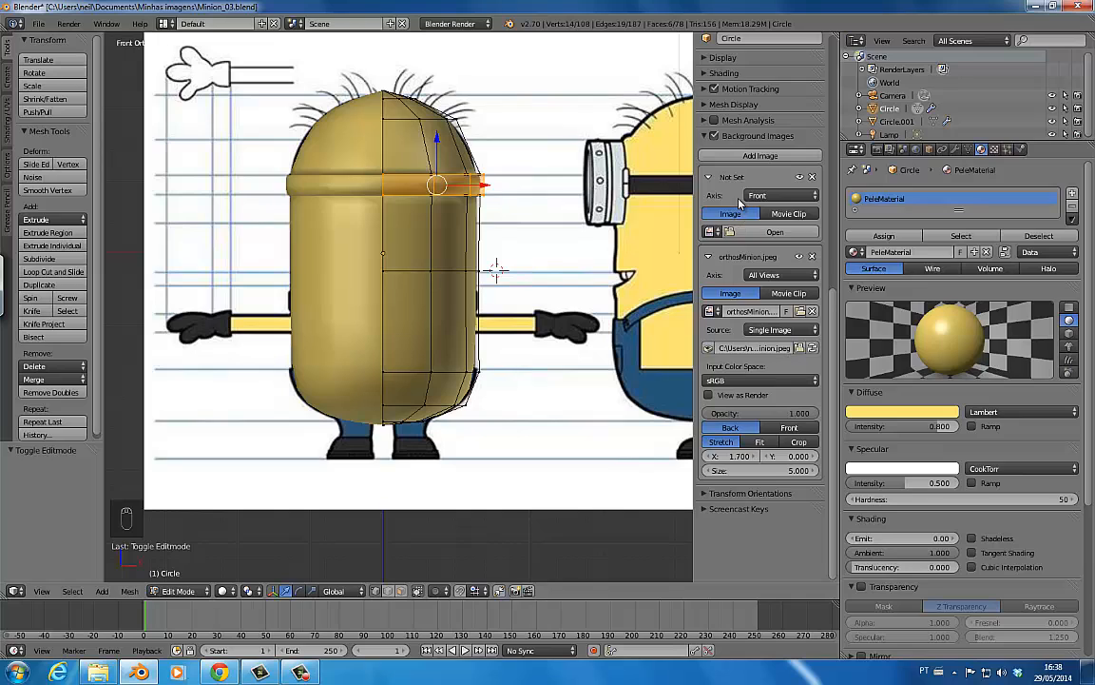
scroll(740, 191, up, 1)
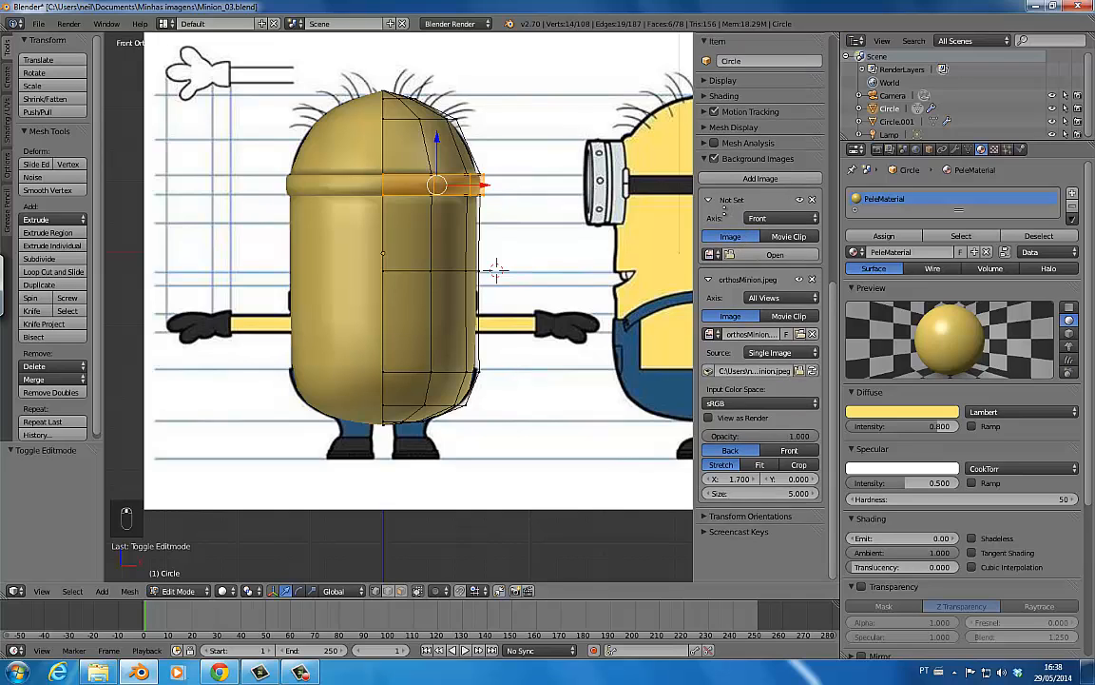
click(768, 299)
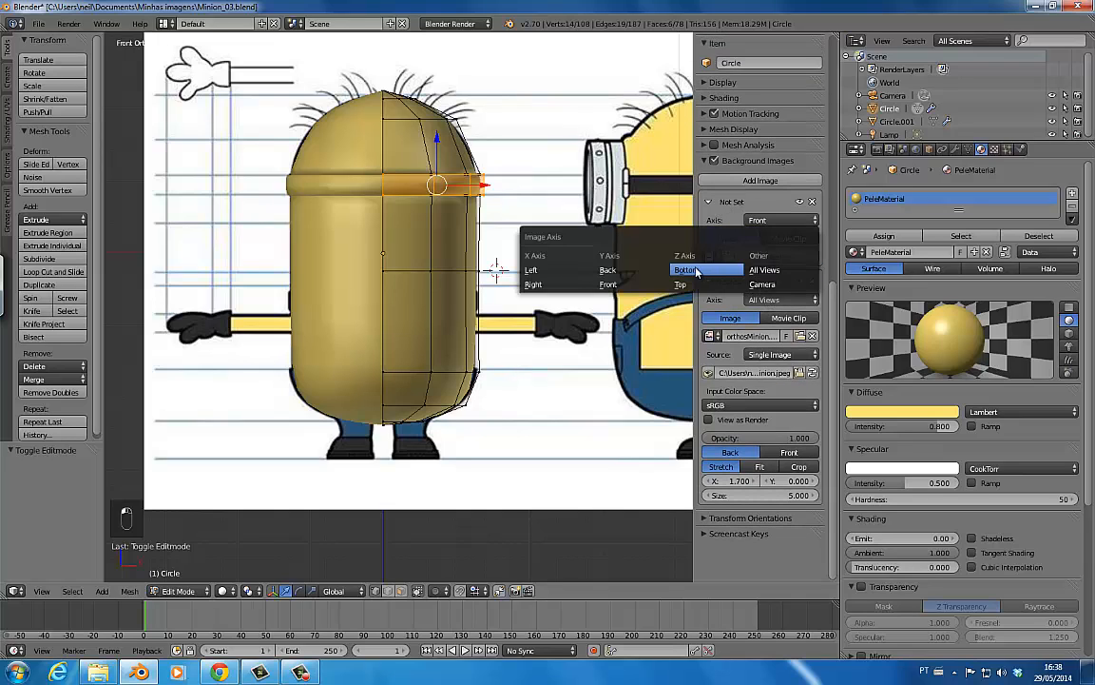
click(620, 284)
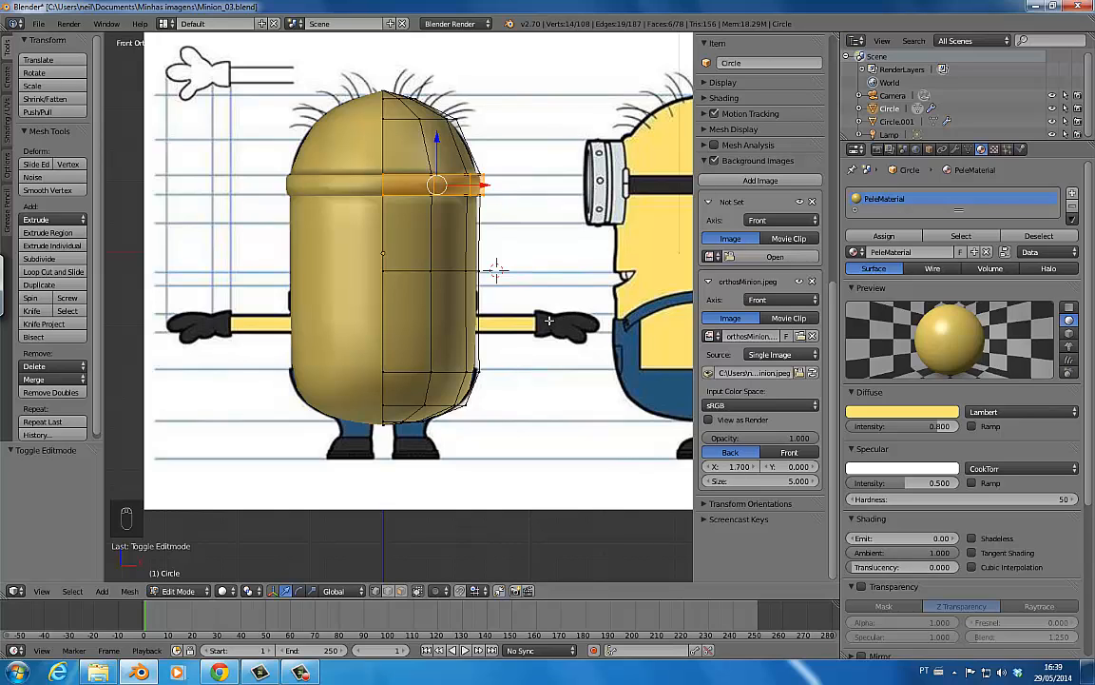
- Switch to the Right view, load orthosMinion.jpeg into the unset background image slot, and set its axis to Right
key(KP_3)
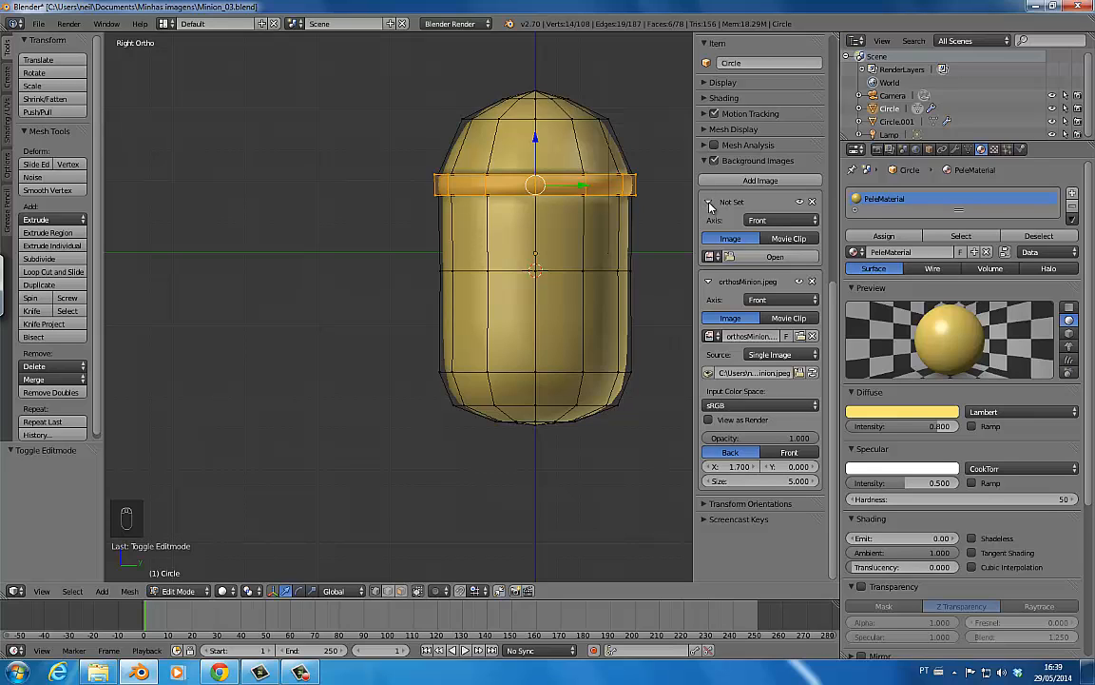
click(709, 256)
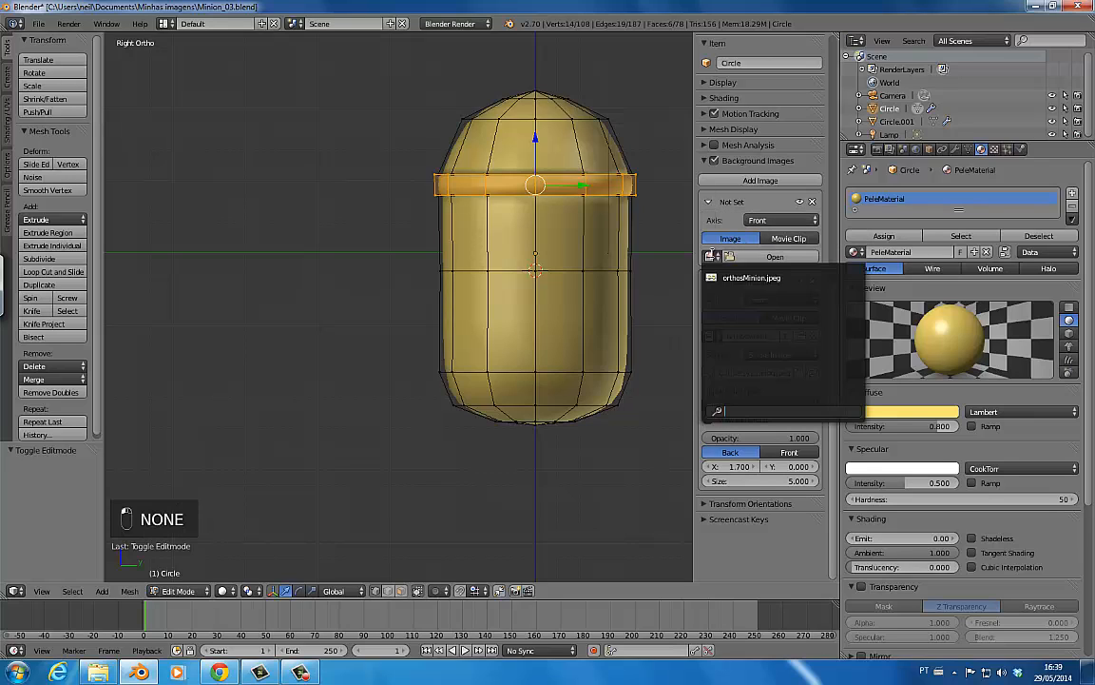
click(742, 278)
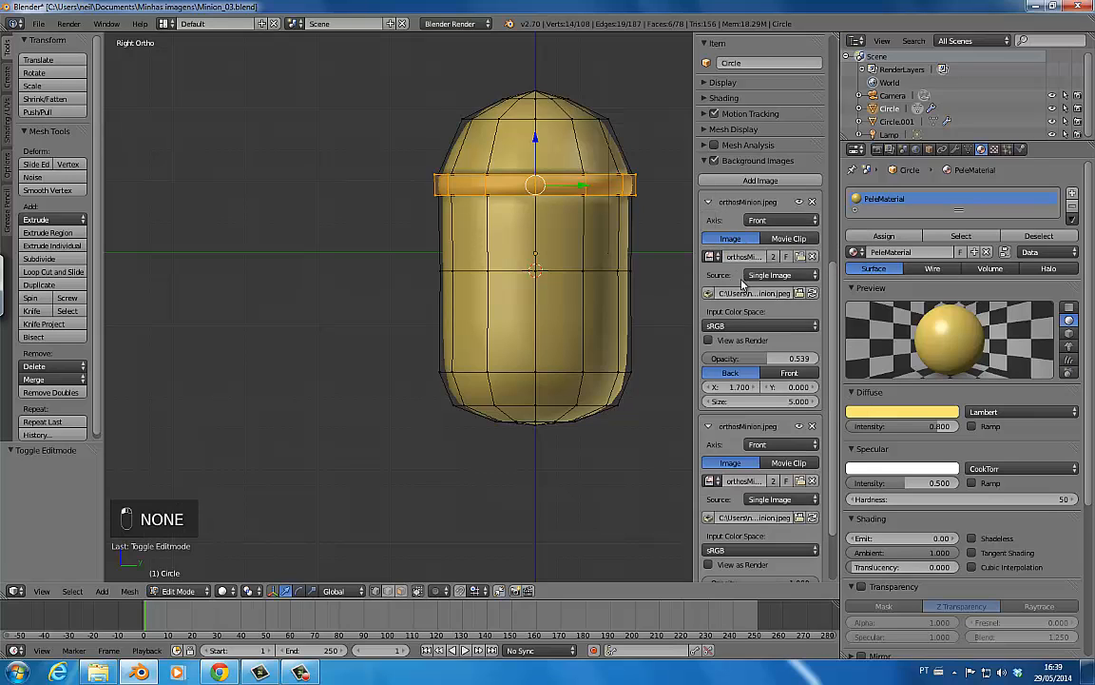
click(760, 221)
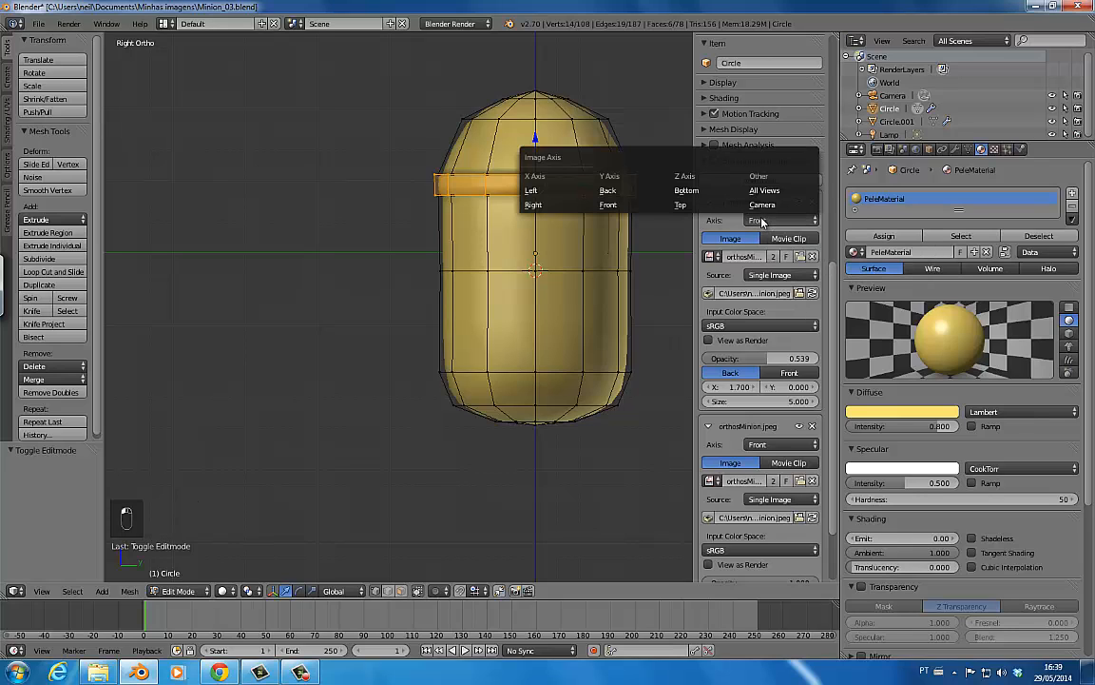
click(559, 203)
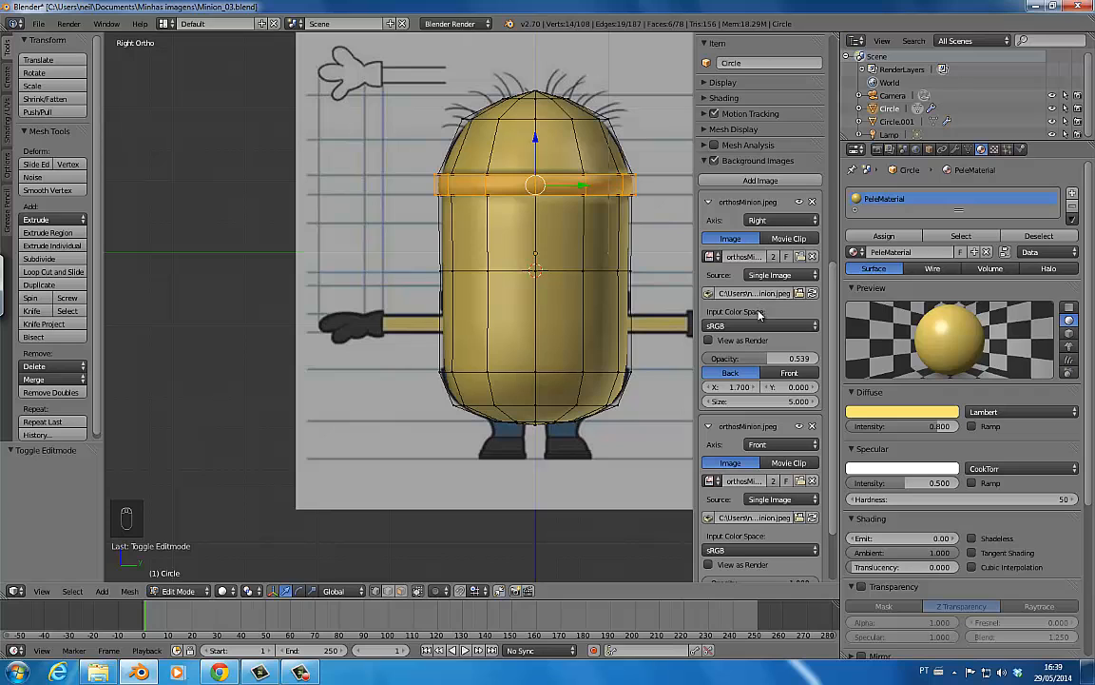
- Set the Right background image's X offset to -2.760 to align the minion's side drawing with the body
shift+middle_drag(649, 299, 443, 309)
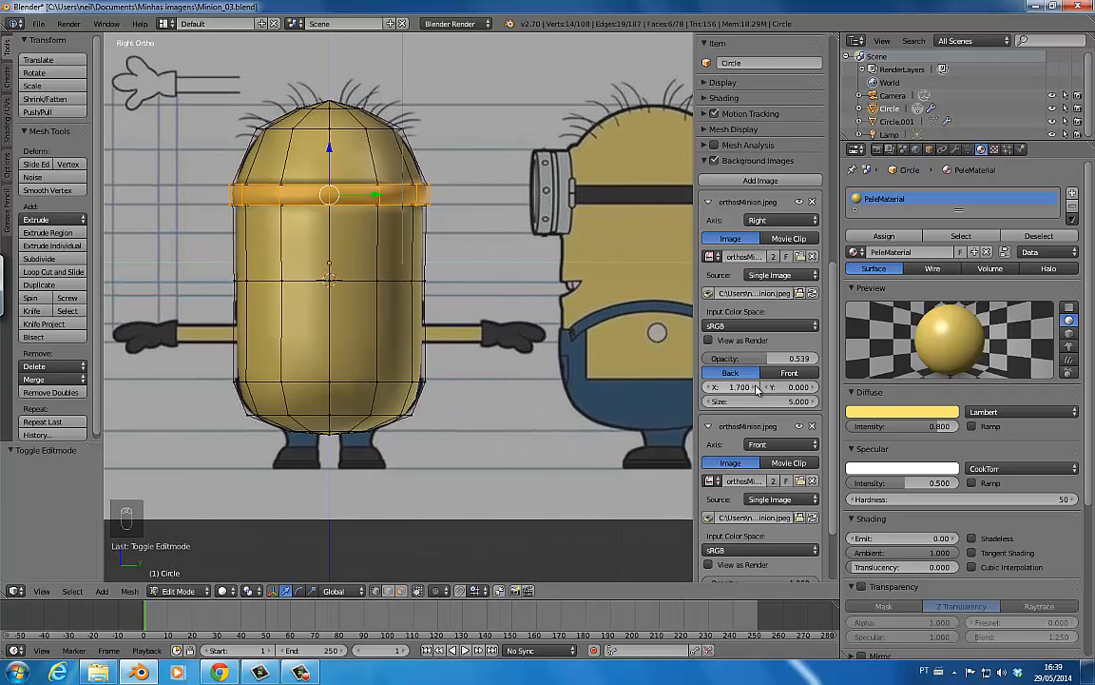
drag(751, 389, 458, 415)
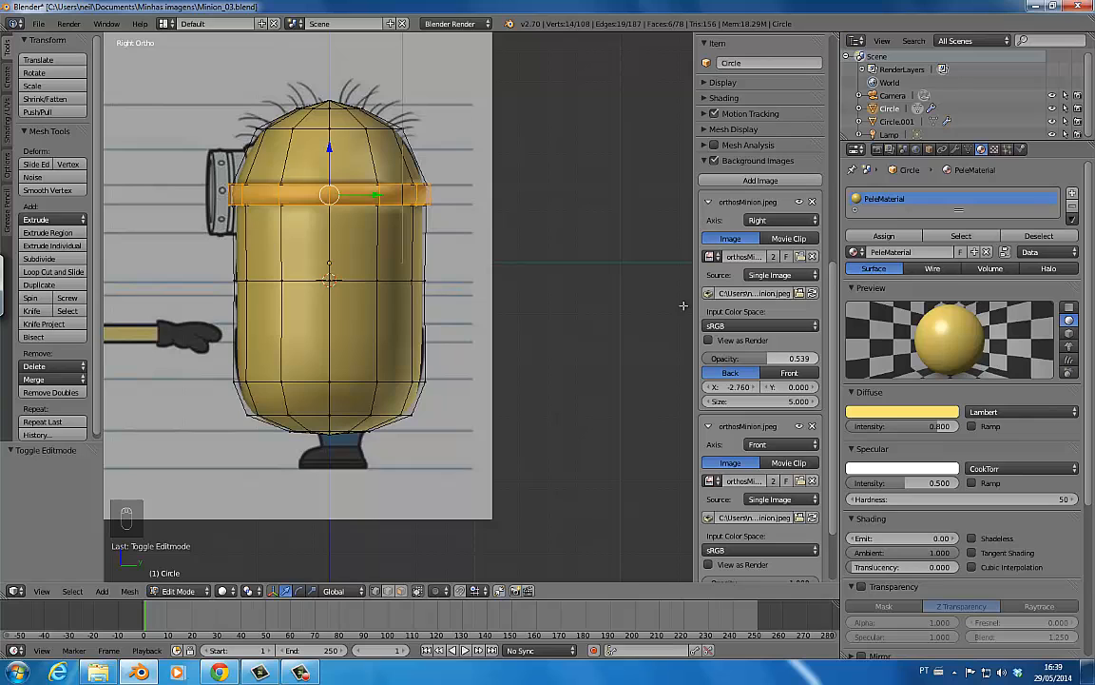
shift+middle_drag(418, 271, 571, 311)
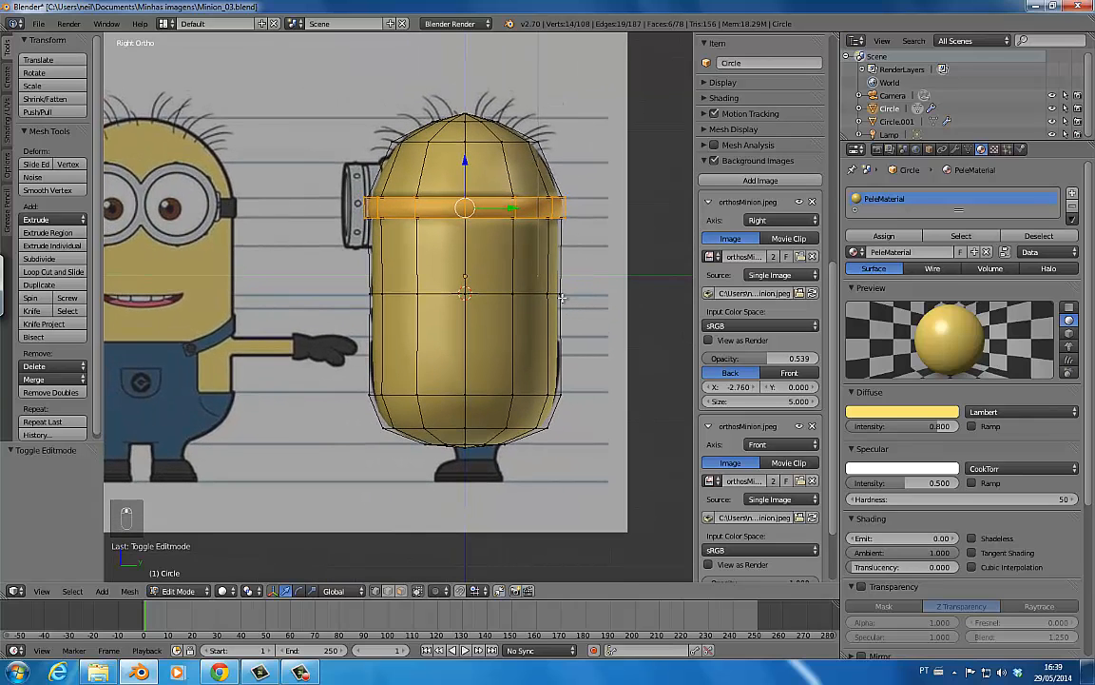
- Run Remove Doubles on the whole body mesh and recalculate its normals, finishing in Object Mode with the modifiers shown
right_click(464, 112)
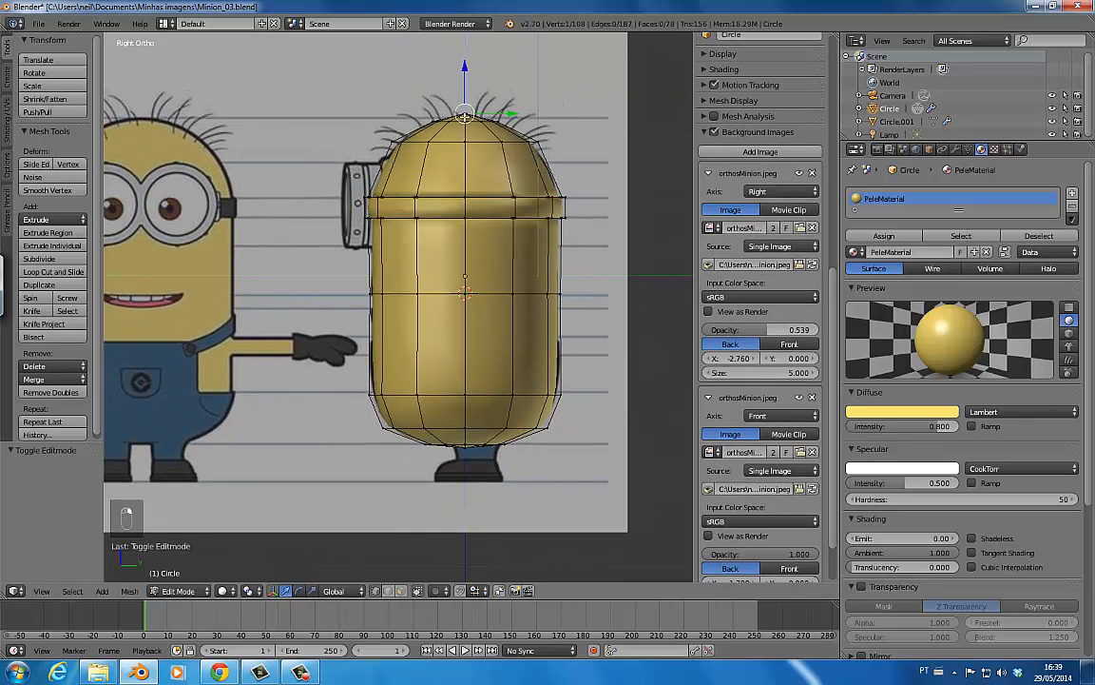
key(a)
key(a)
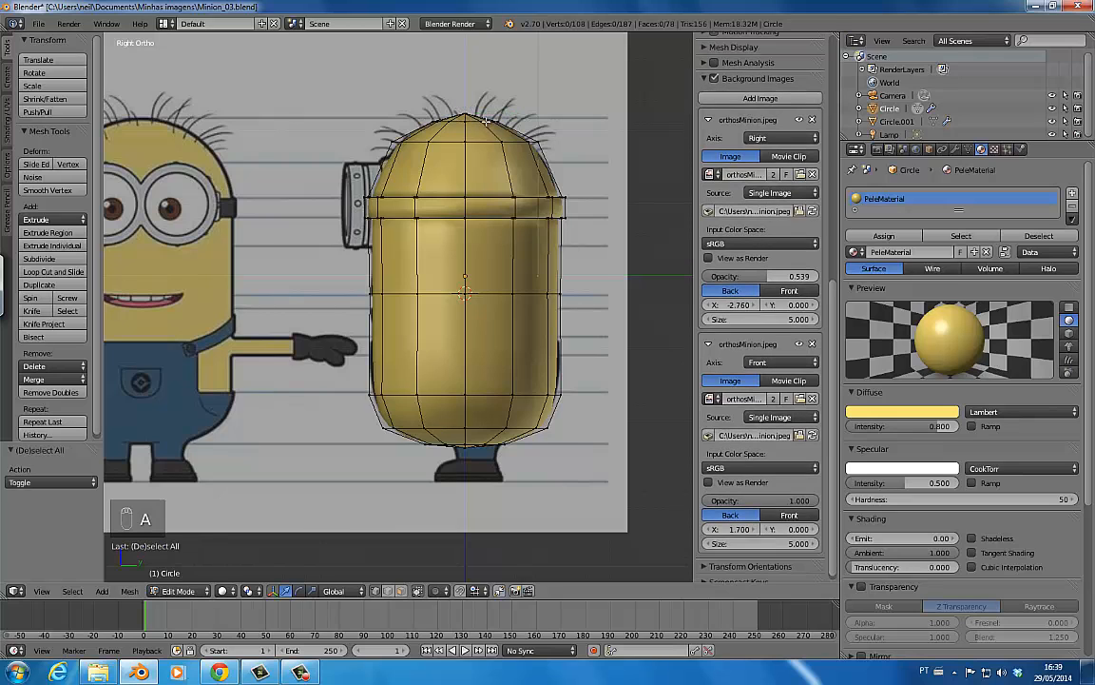
key(w)
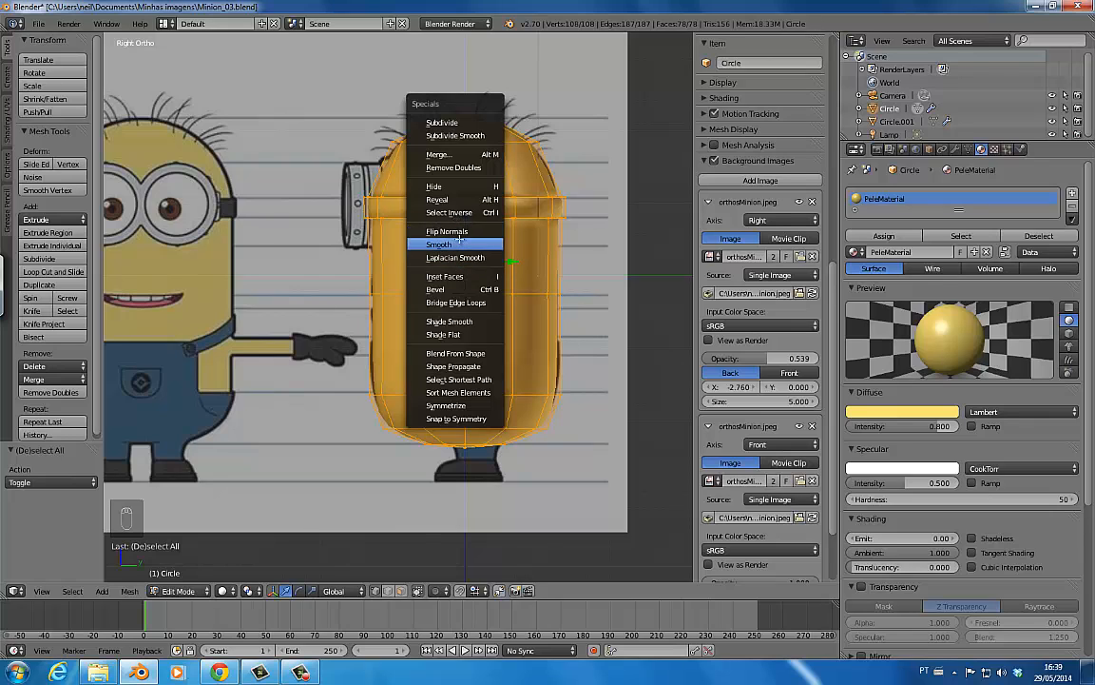
click(460, 168)
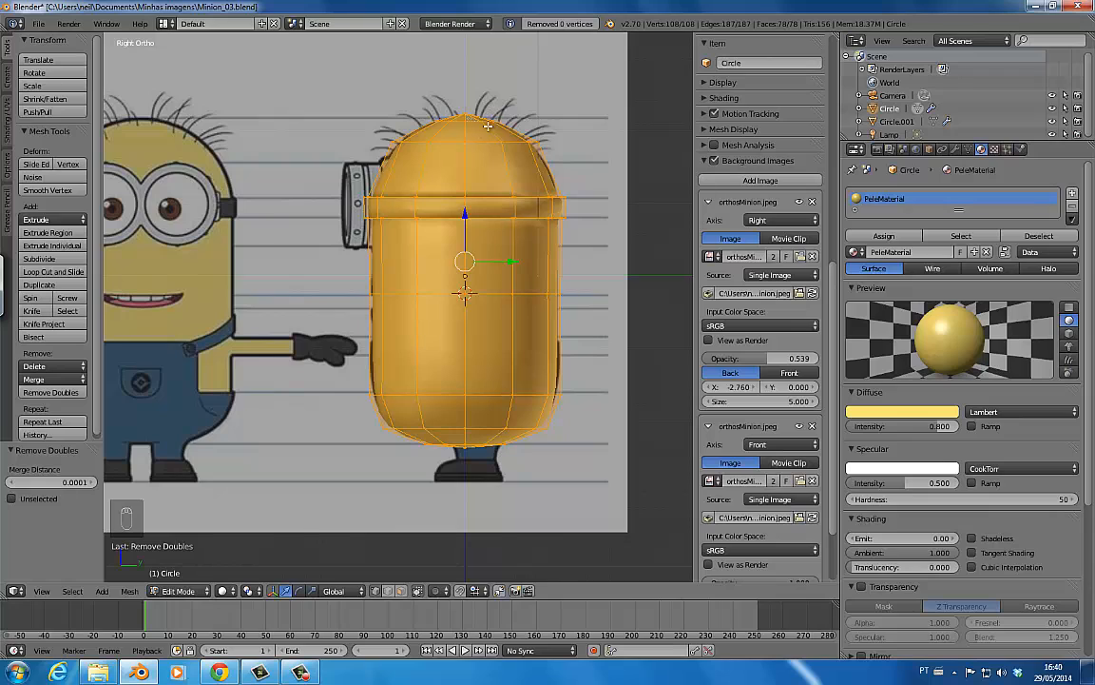
key(w)
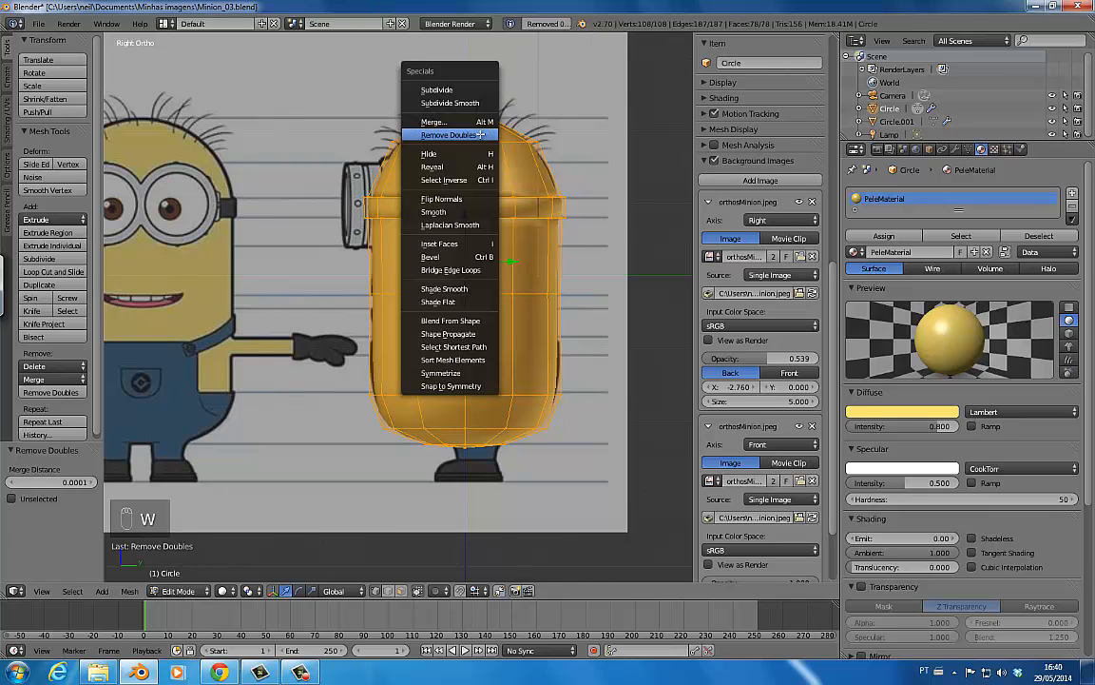
click(483, 125)
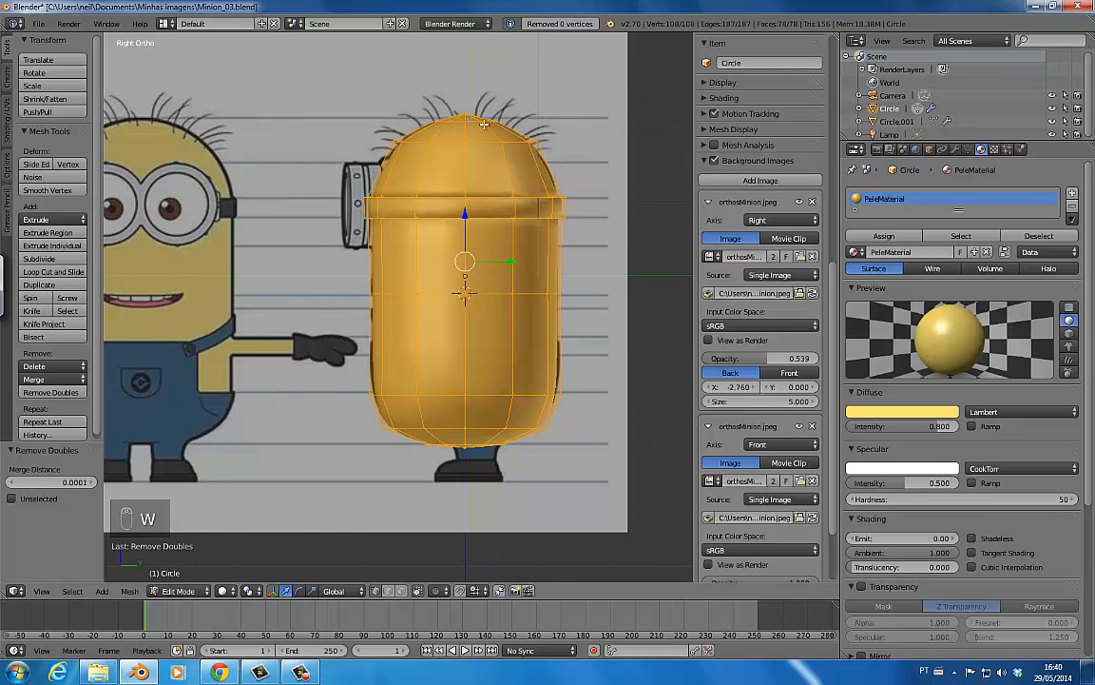
key(ctrl+n)
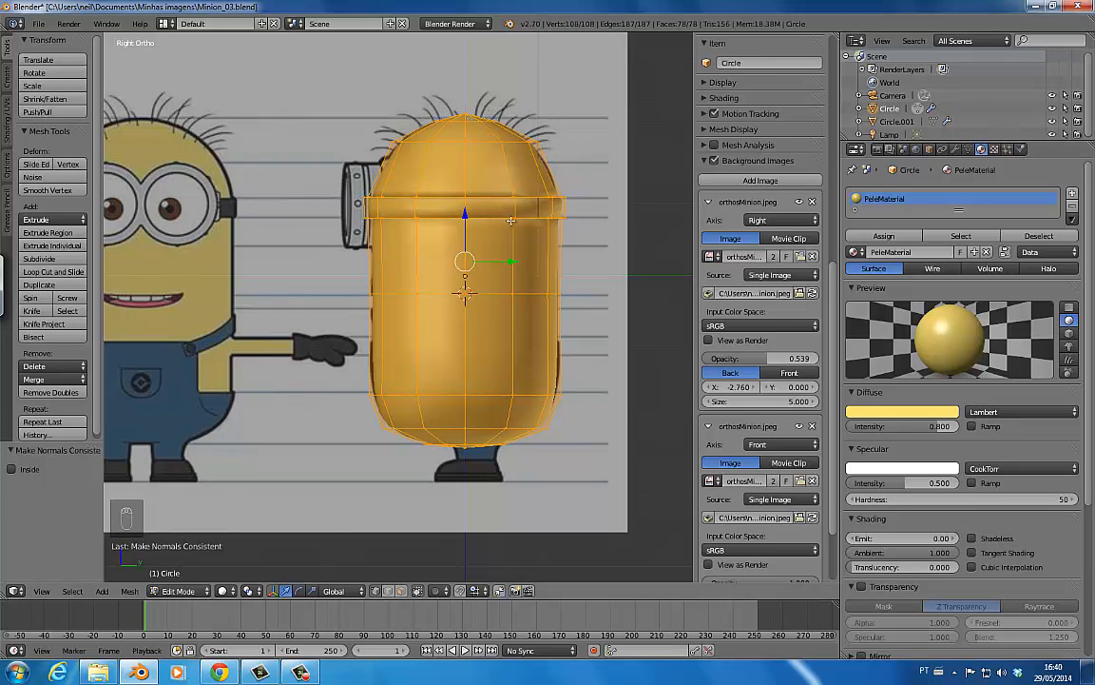
key(Tab)
click(955, 150)
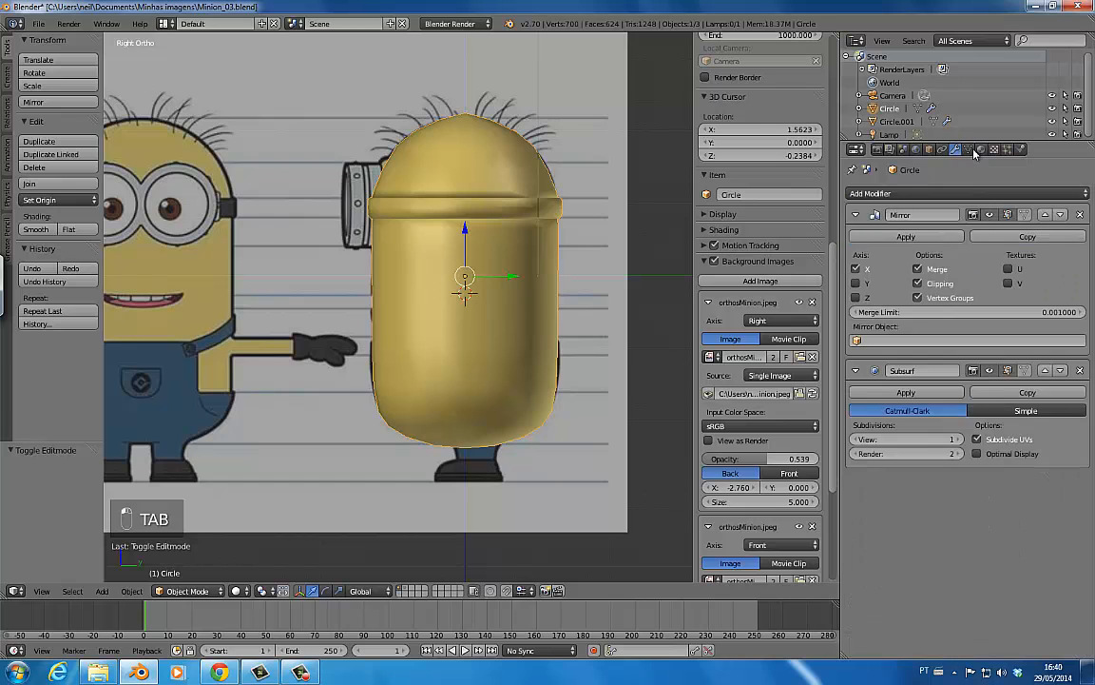
- Box-select the vertices at the crown of the body mesh, merge them At Center, and return to Object Mode
middle_drag(420, 239, 540, 240)
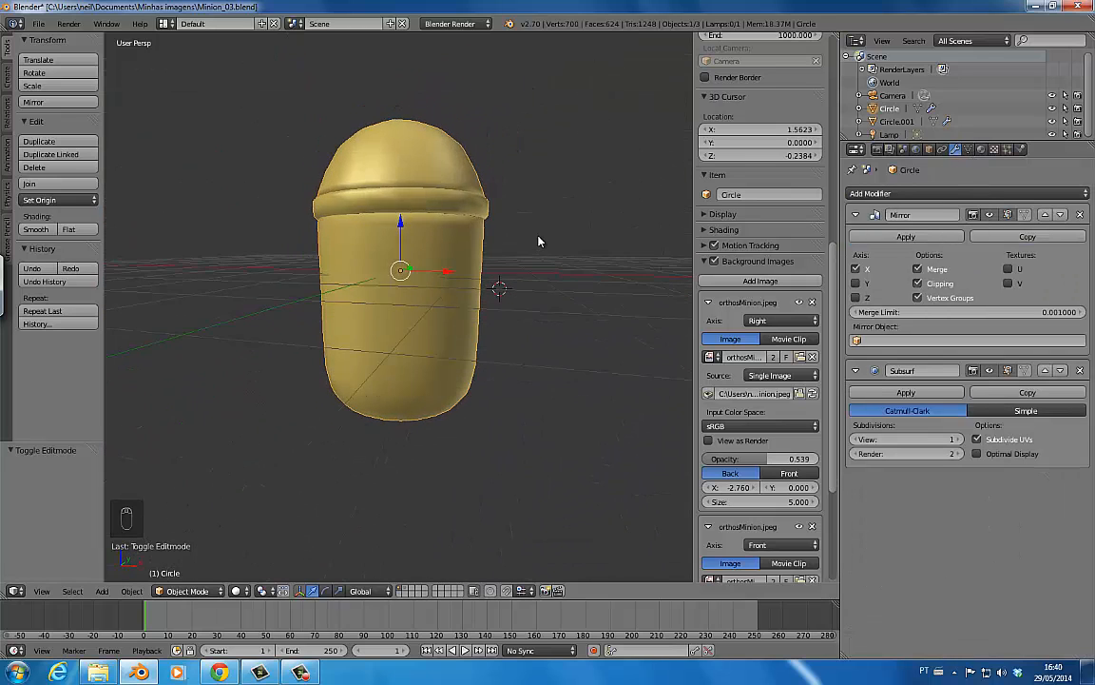
key(KP_1)
key(KP_3)
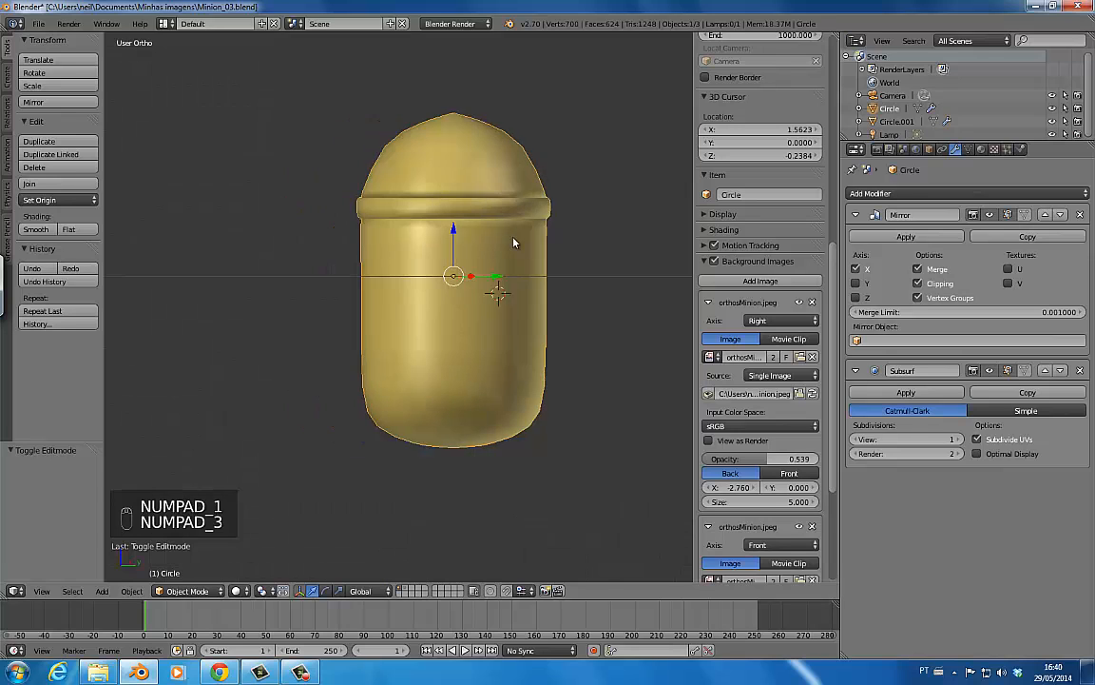
key(KP_1)
key(Tab)
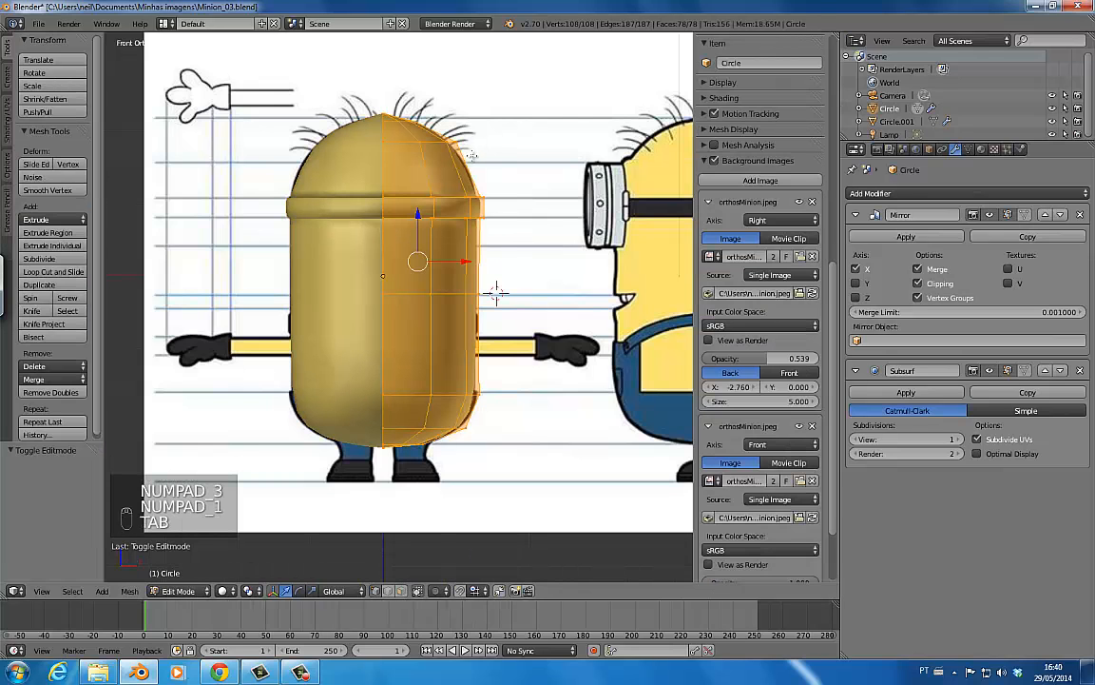
right_click(391, 109)
right_click(407, 110)
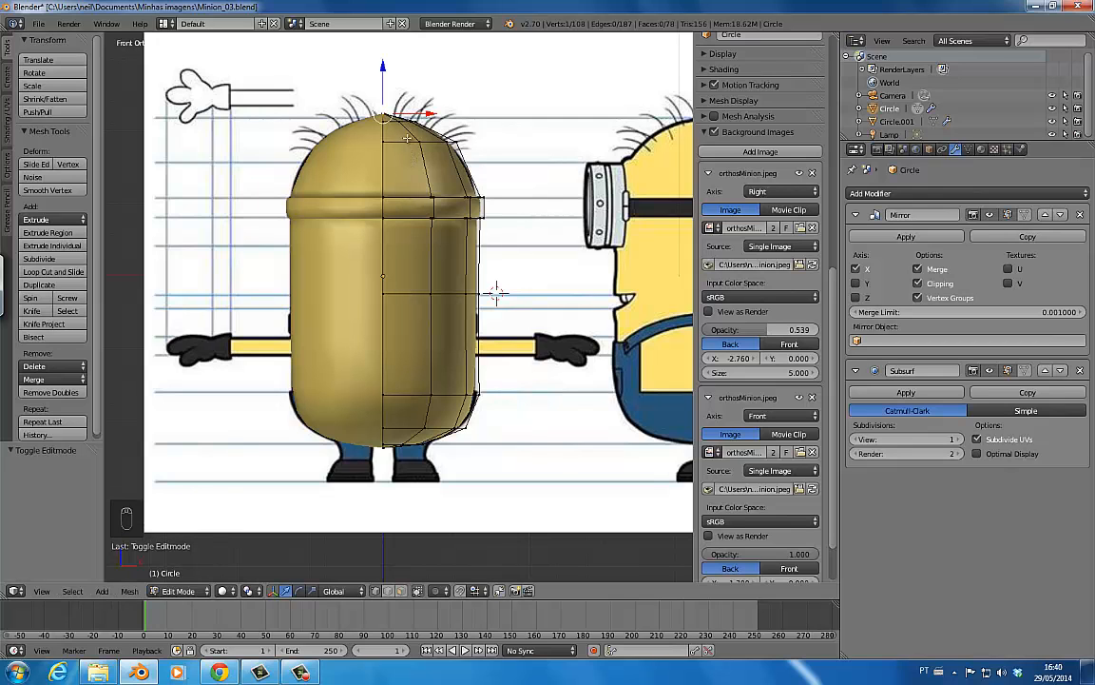
middle_drag(496, 292, 521, 382)
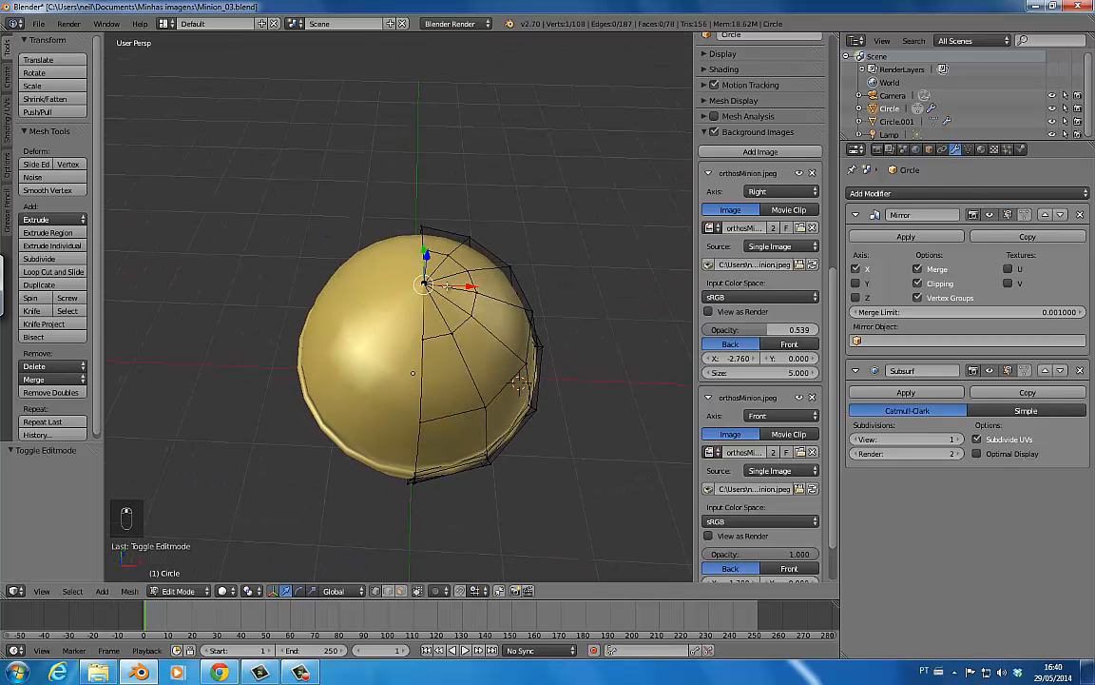
key(b)
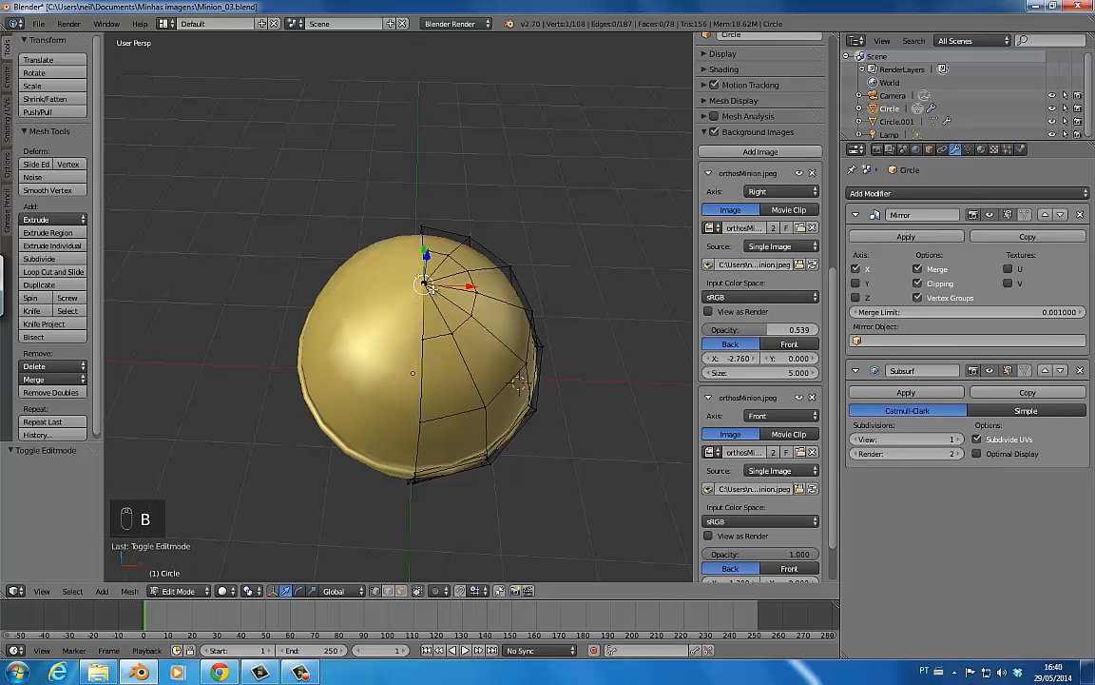
key(alt+m)
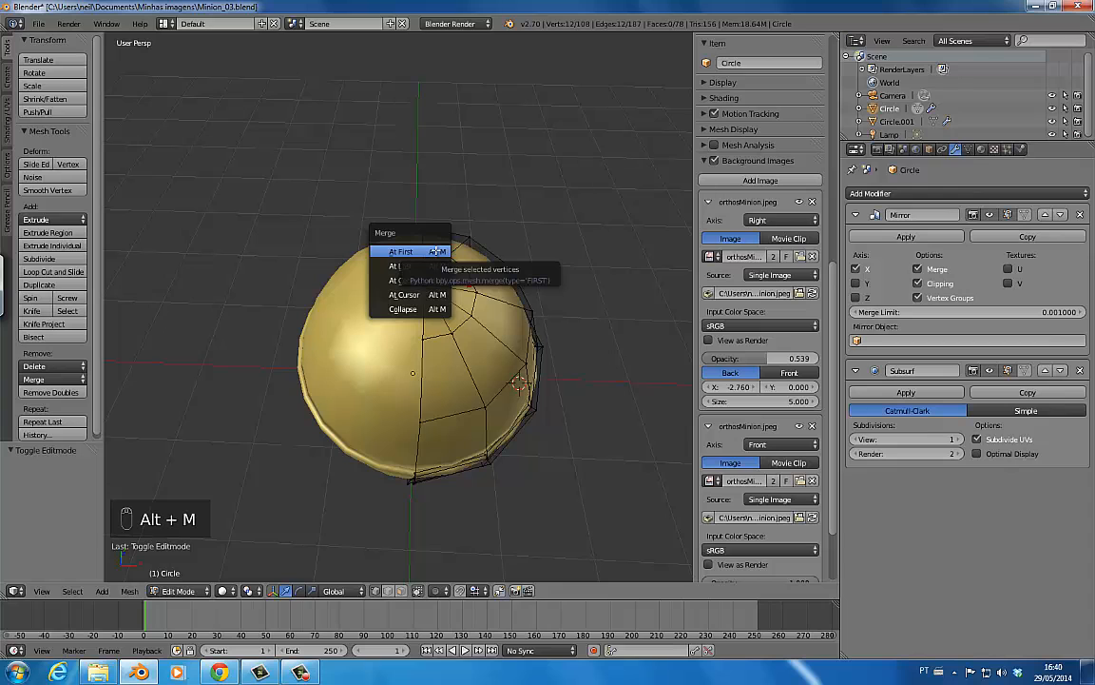
click(435, 281)
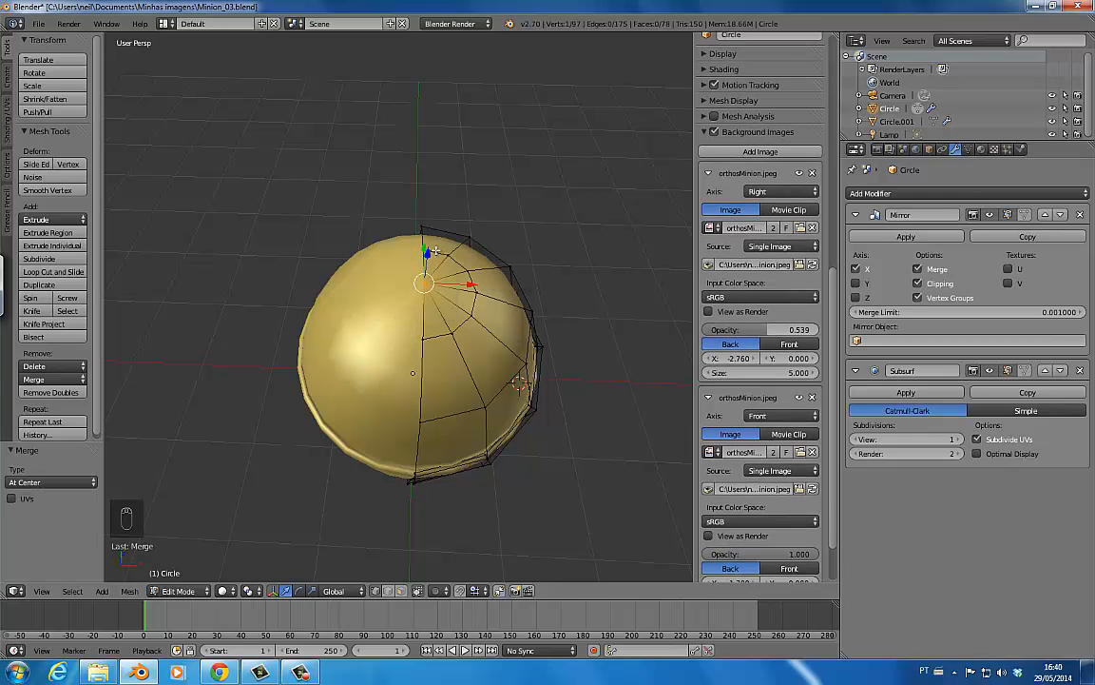
key(Tab)
middle_drag(476, 317, 419, 305)
scroll(419, 305, down, 3)
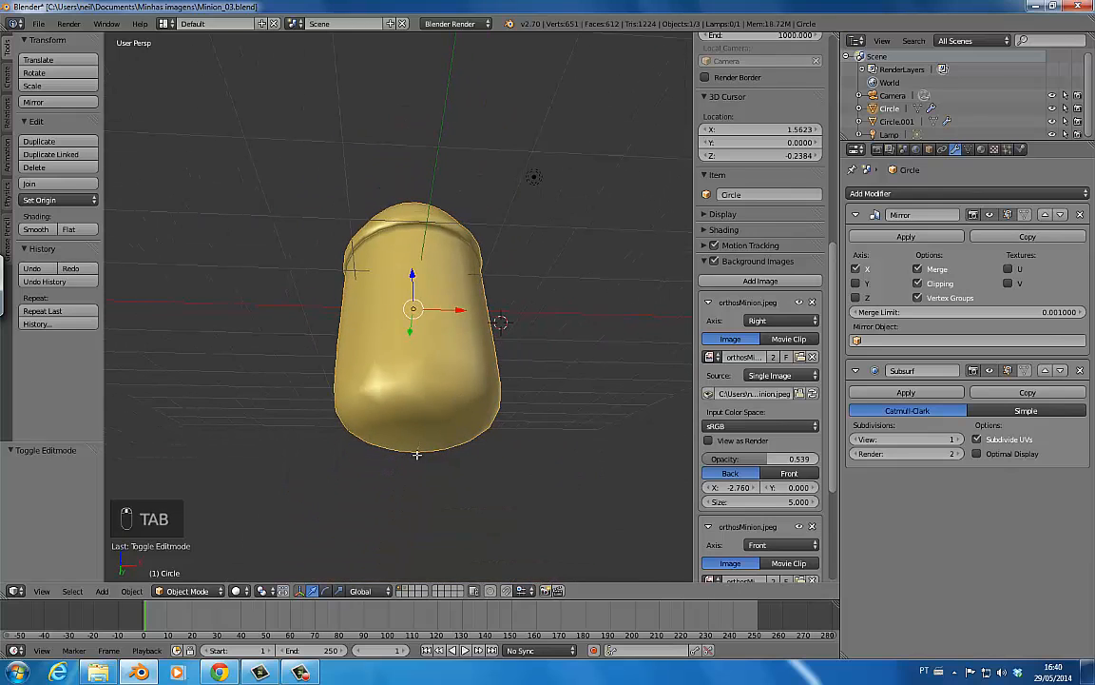
- Enter Edit Mode on the body mesh and bring its bottom pole into close view from underneath
key(Tab)
middle_drag(417, 449, 444, 309)
scroll(443, 309, up, 5)
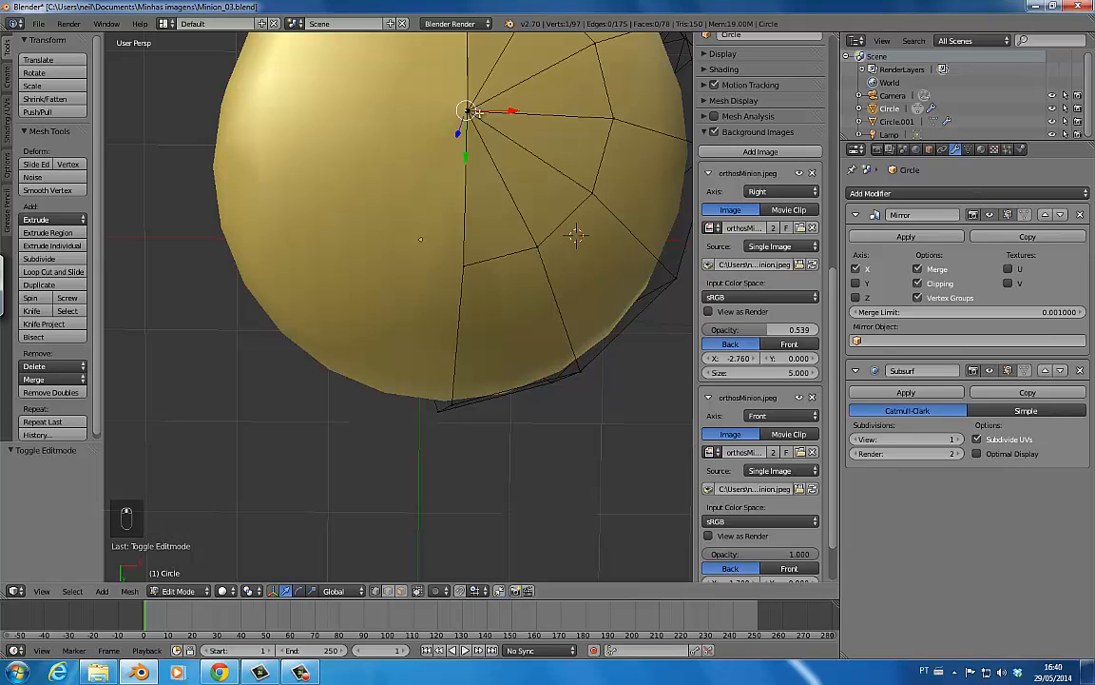
key(alt+b)
drag(453, 97, 502, 143)
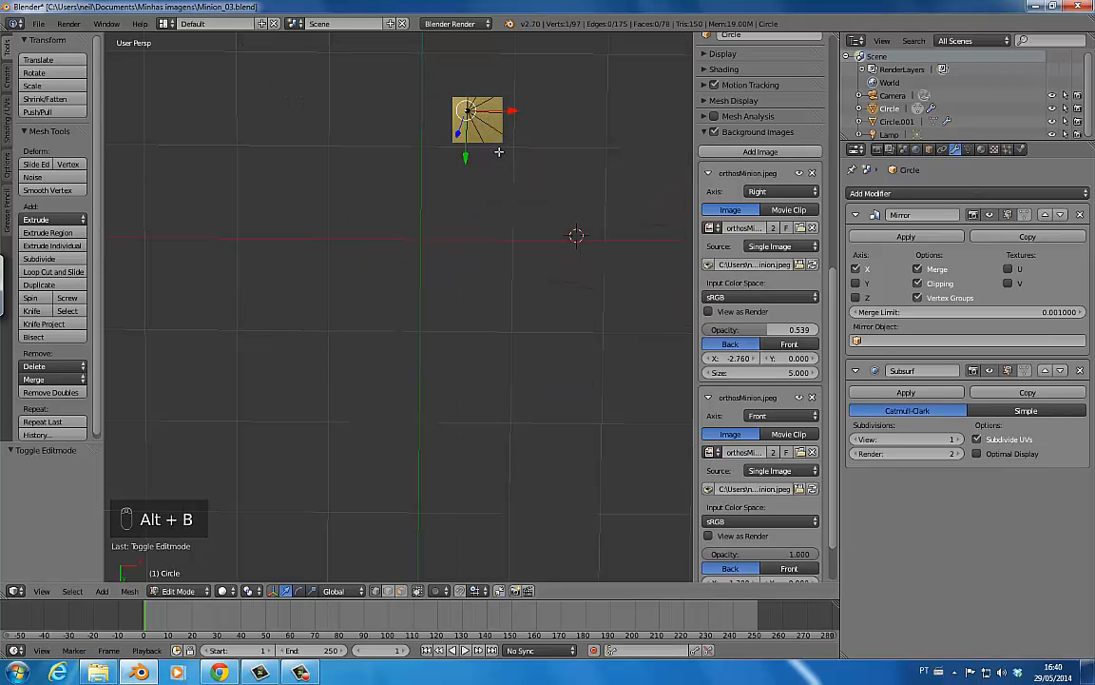
key(alt+b)
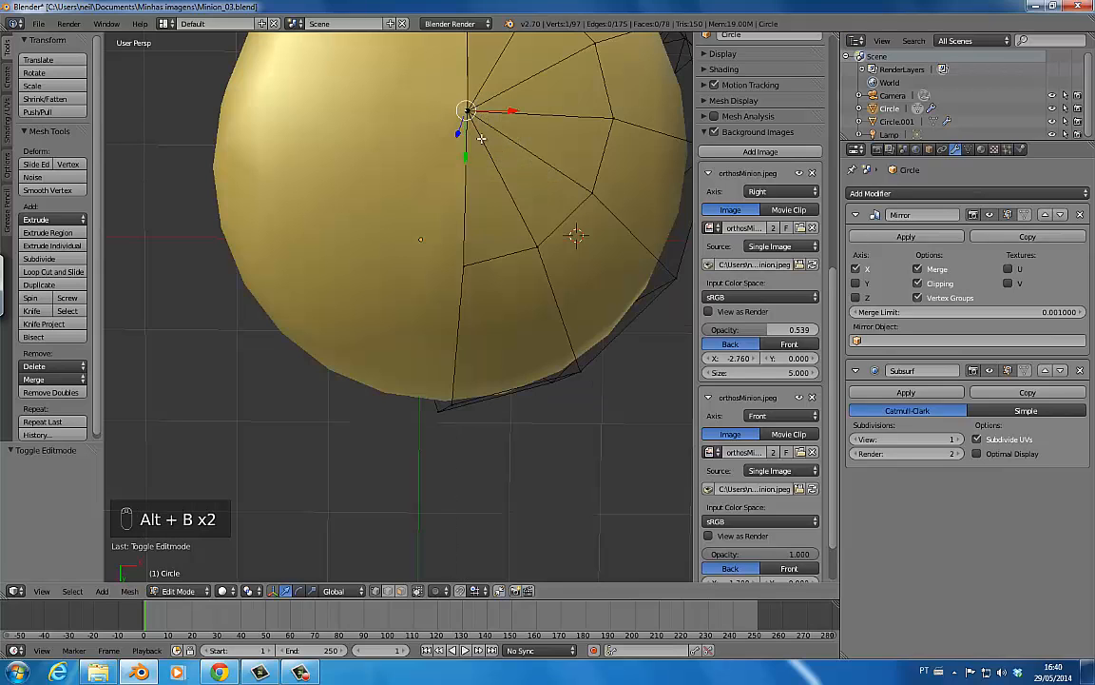
- Box-select the cluster of vertices at the body's bottom pole, merge them At Center, and return to Object Mode
key(b)
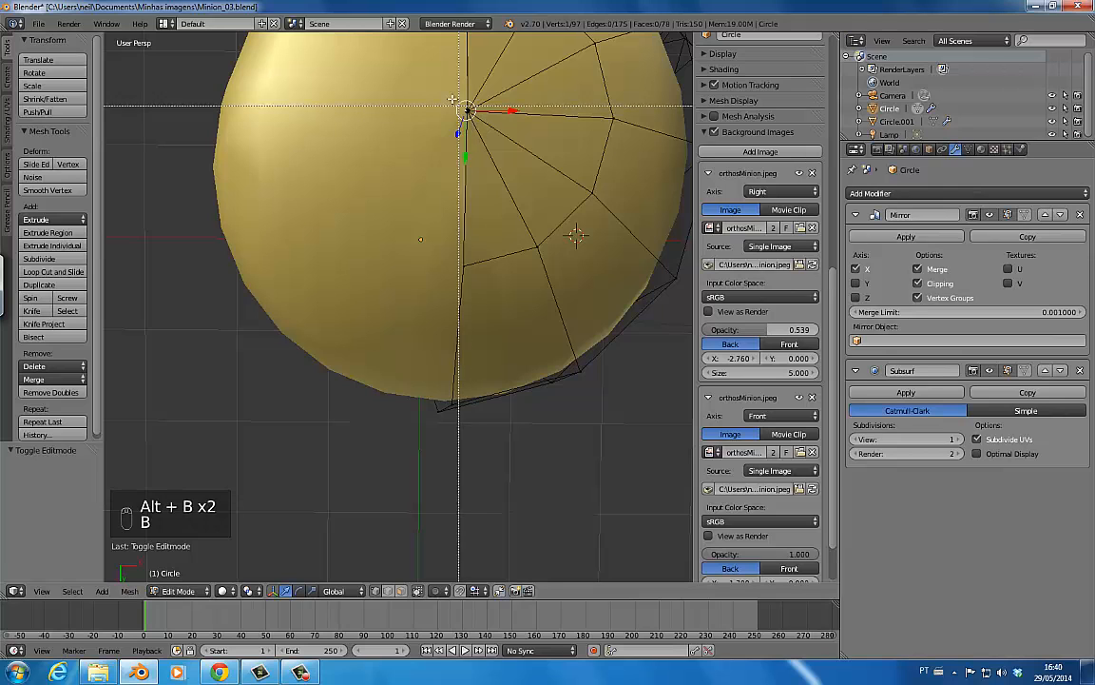
drag(425, 107, 486, 127)
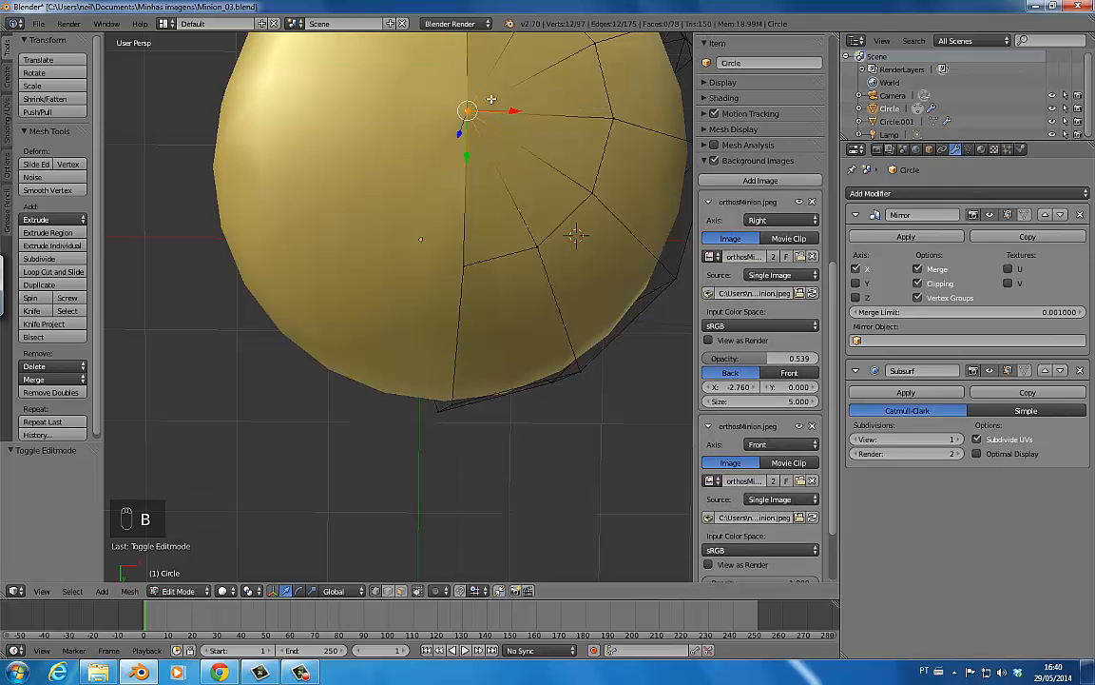
key(alt+m)
click(491, 98)
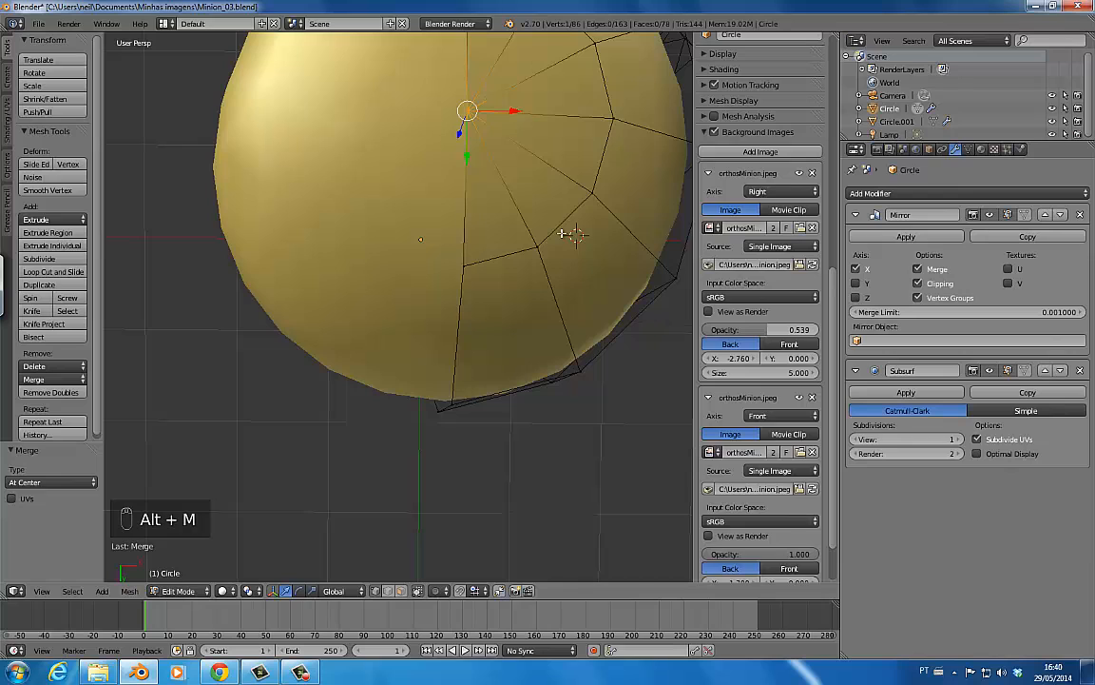
key(Tab)
- In the Front view, move the body's crown vertex down about 0.05 to flatten the peak, finishing in Object Mode
key(KP_1)
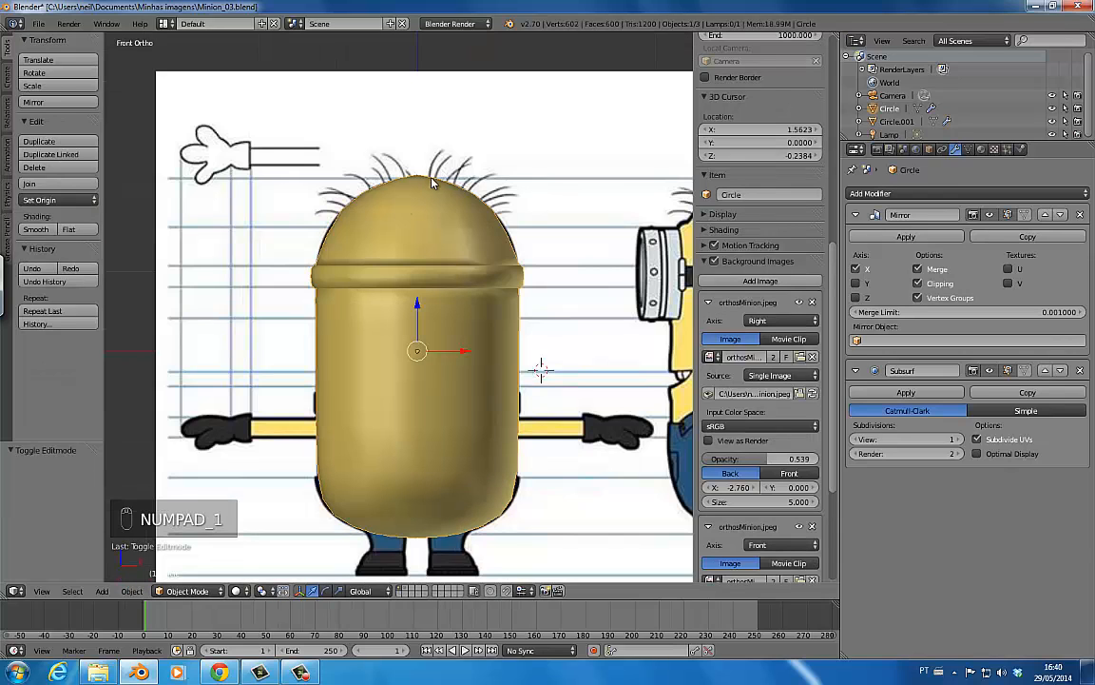
key(Tab)
key(g)
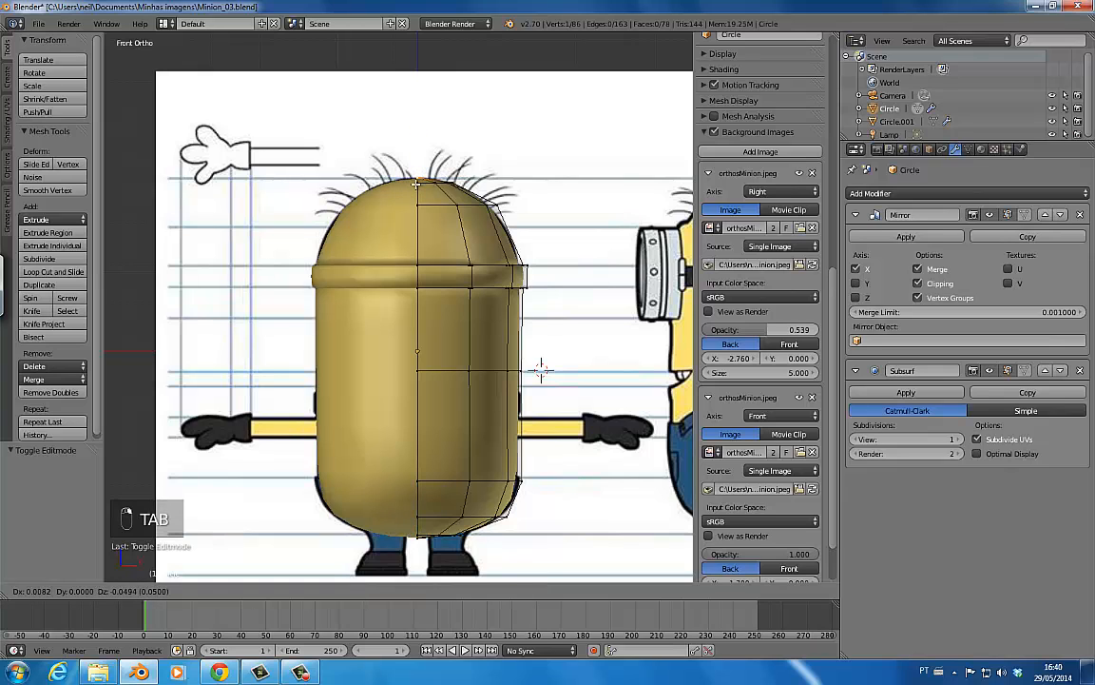
click(485, 320)
key(Tab)
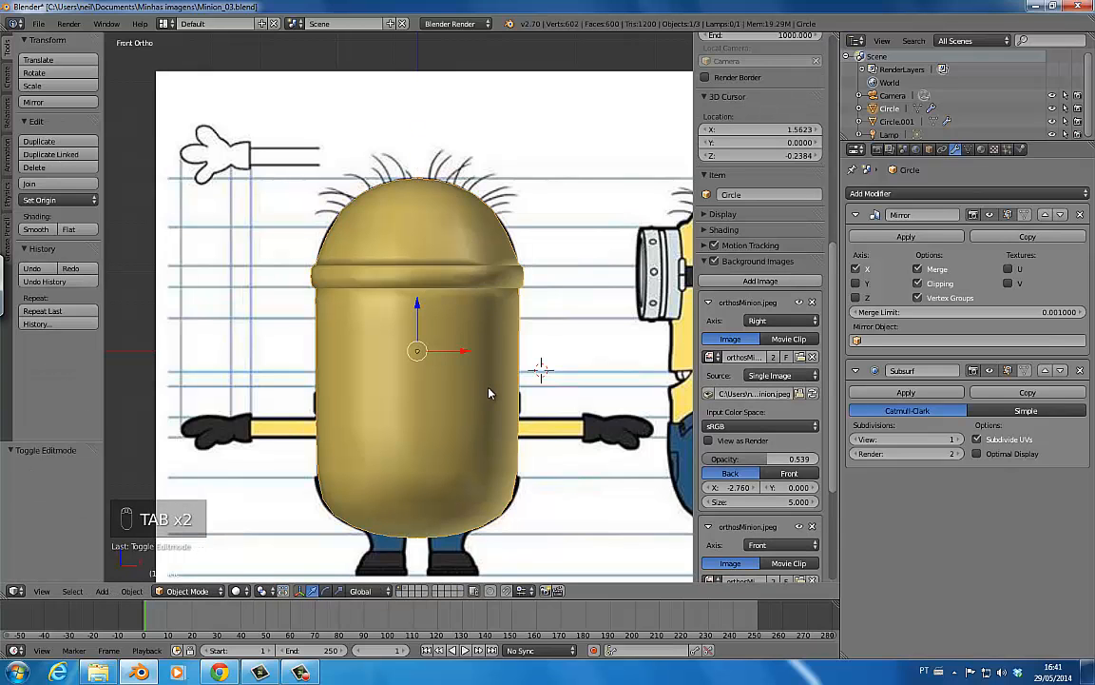
- Save the minion file under its existing name
shift+middle_drag(490, 393, 522, 250)
click(519, 246)
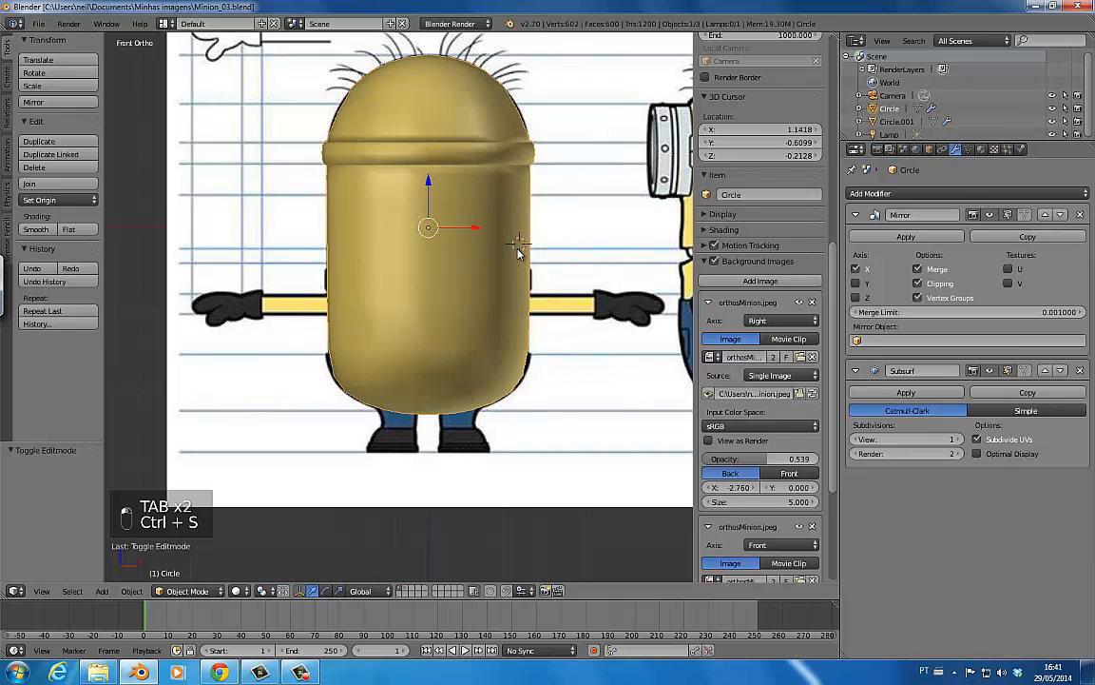
key(ctrl+s)
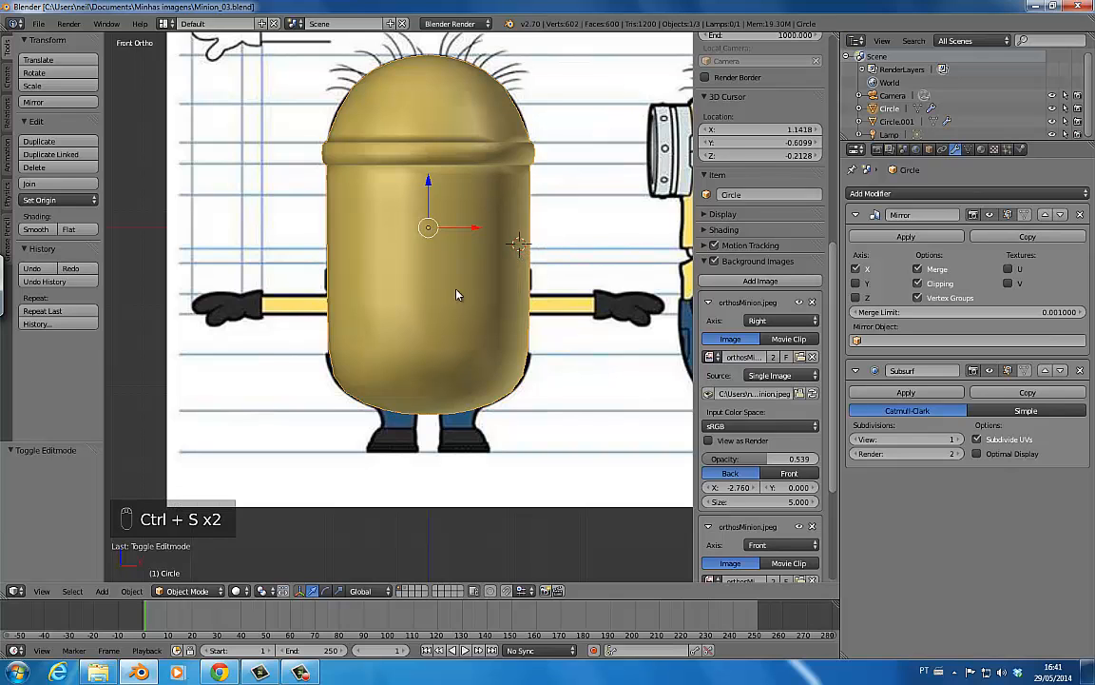
mouse_move(505, 288)
shift+middle_down()
mouse_move(481, 297)
mouse_move(496, 295)
shift+middle_up()
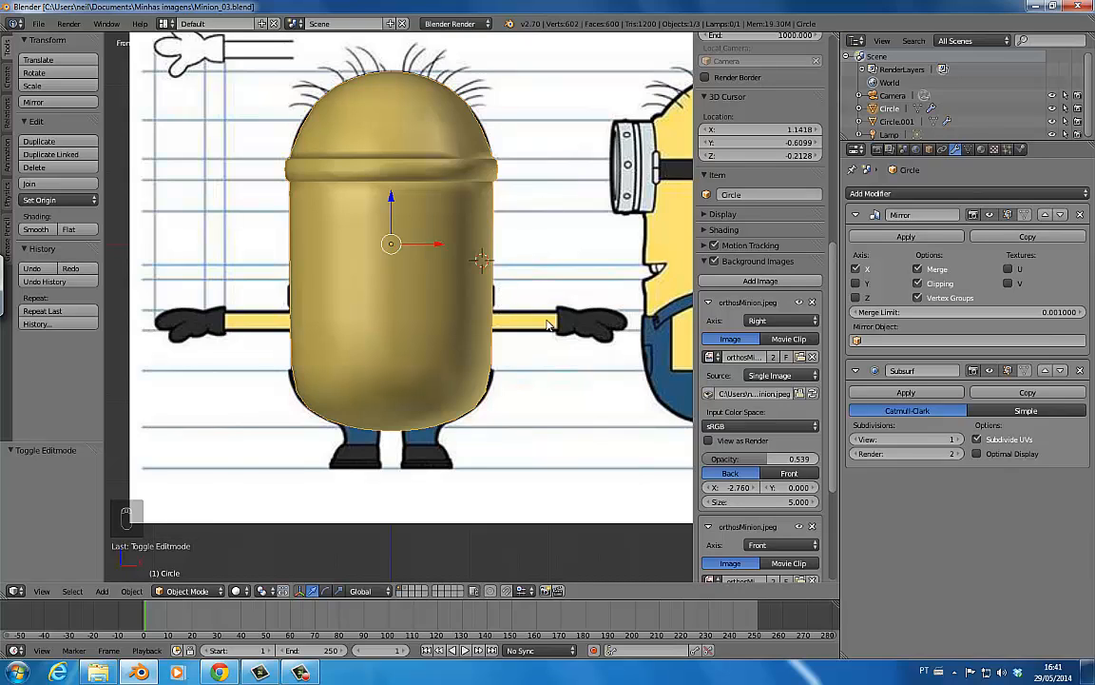
key(grave)
key(grave)
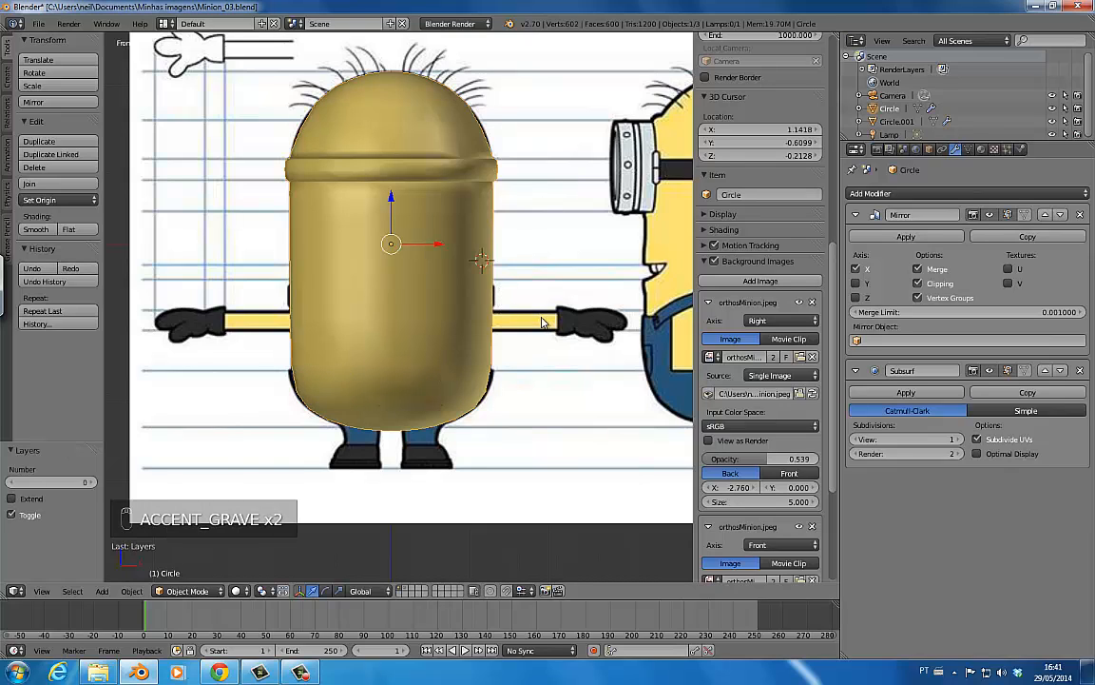
click(787, 472)
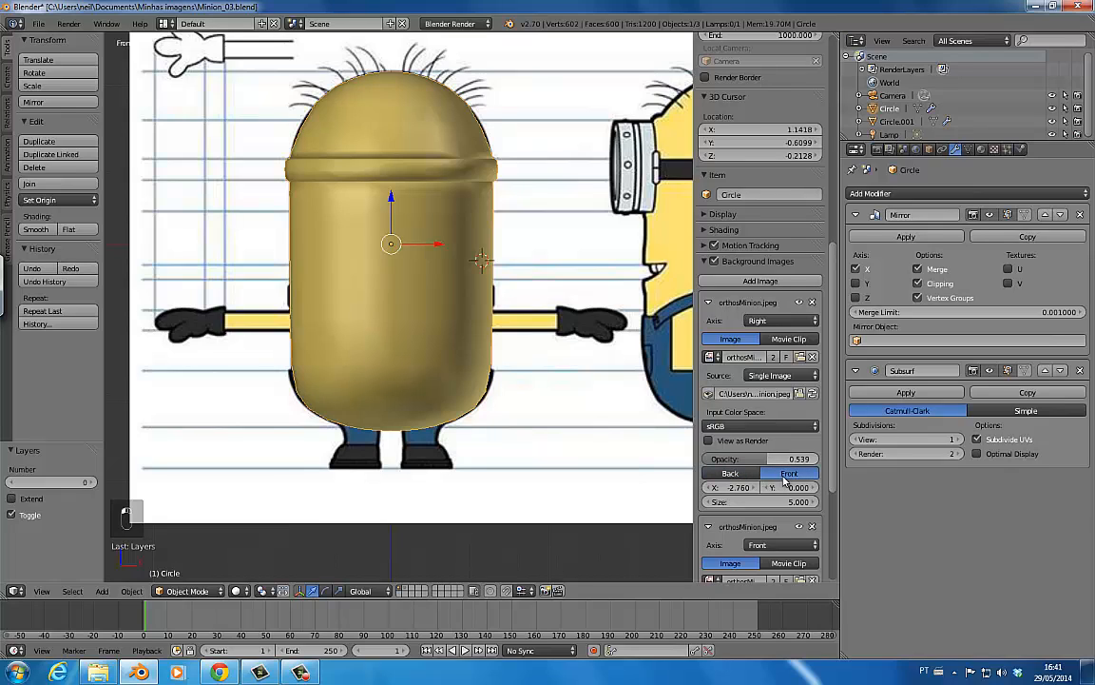
click(729, 472)
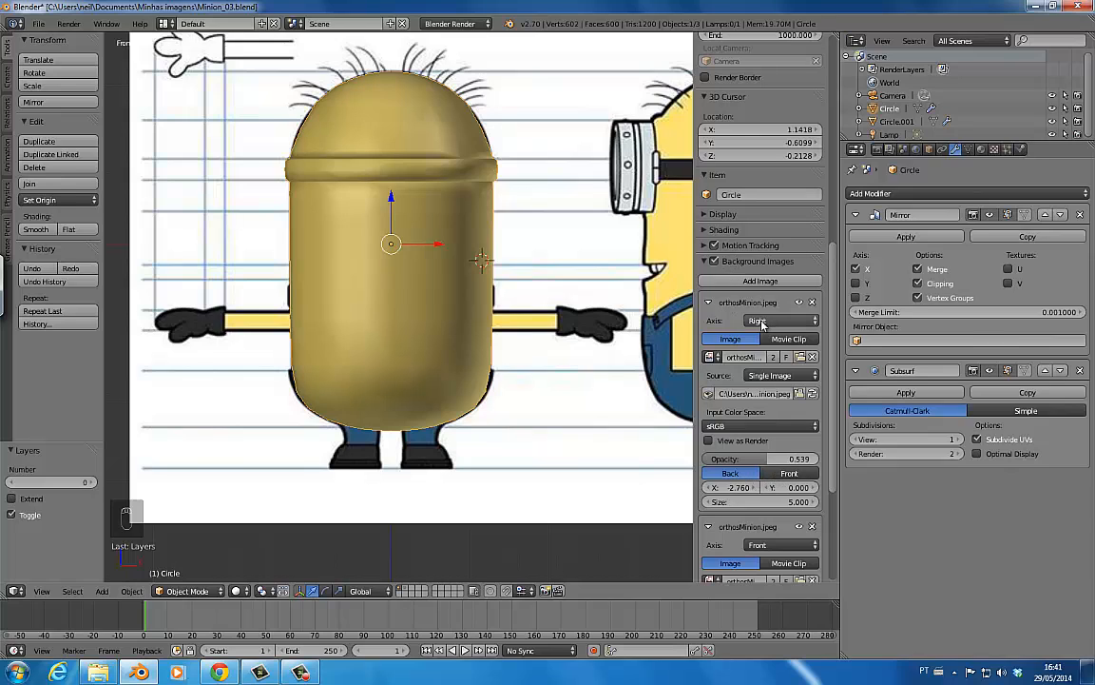
- Display the Front-axis background image in front of the model at 0.064 opacity, and save the file
scroll(759, 342, down, 5)
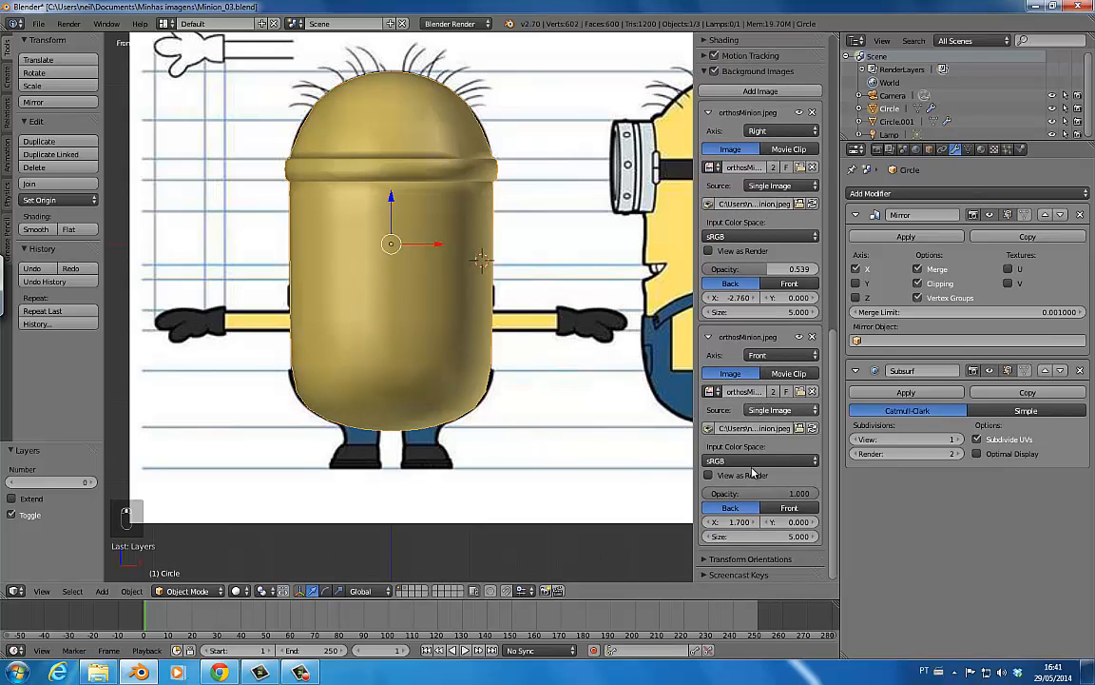
click(782, 510)
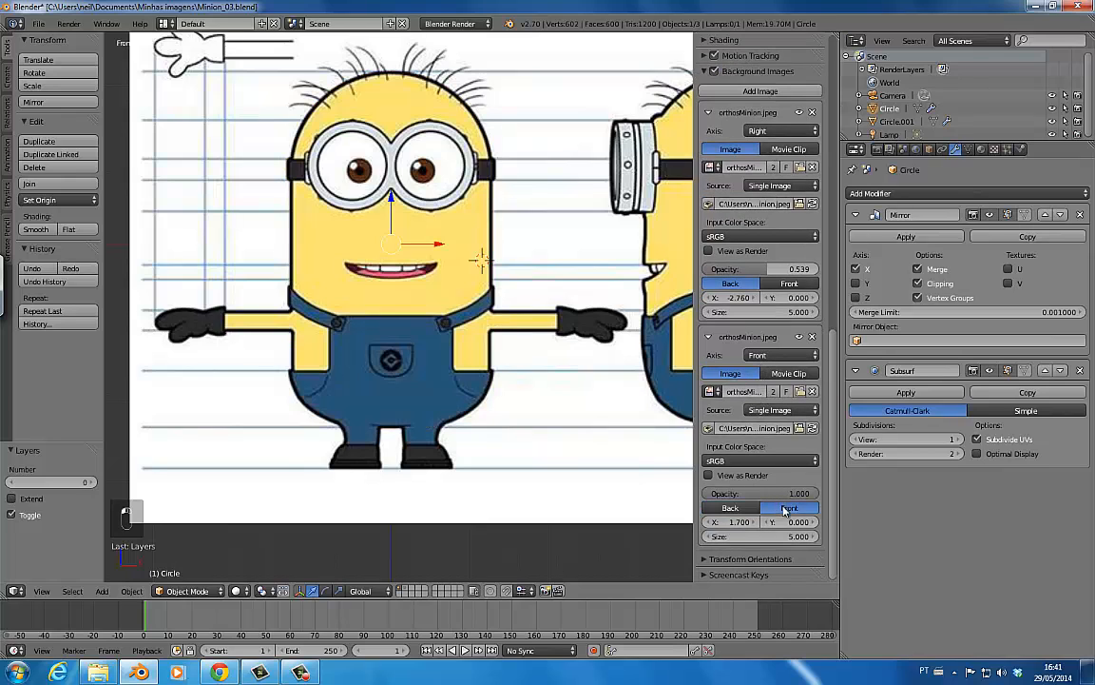
drag(806, 496, 700, 509)
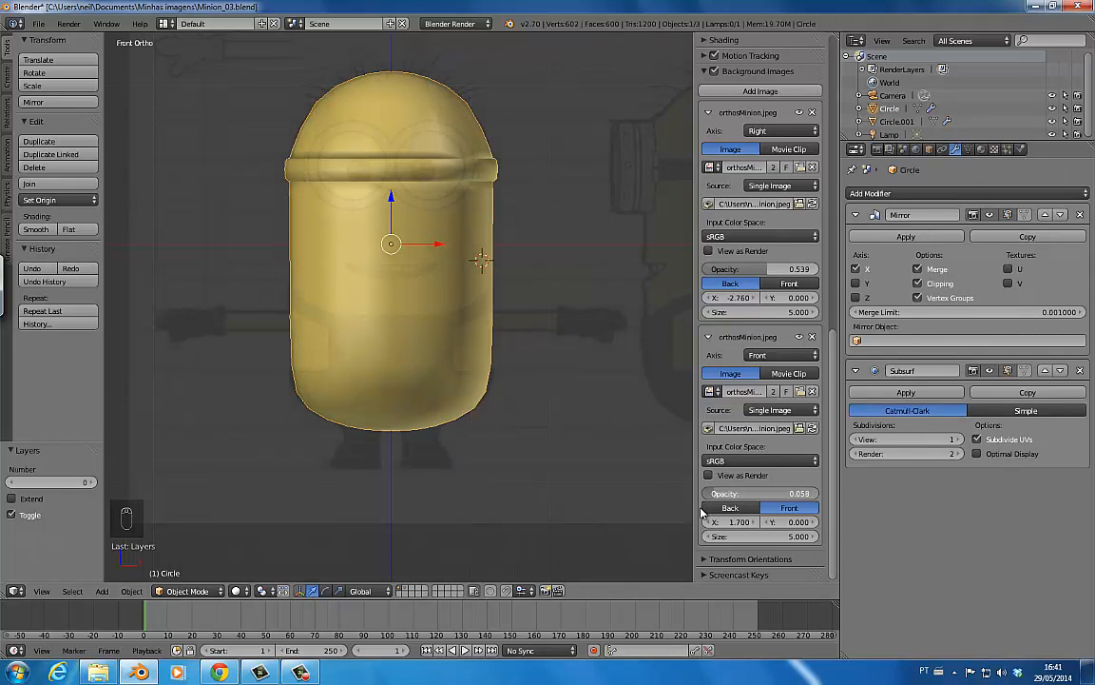
shift+middle_drag(521, 445, 538, 365)
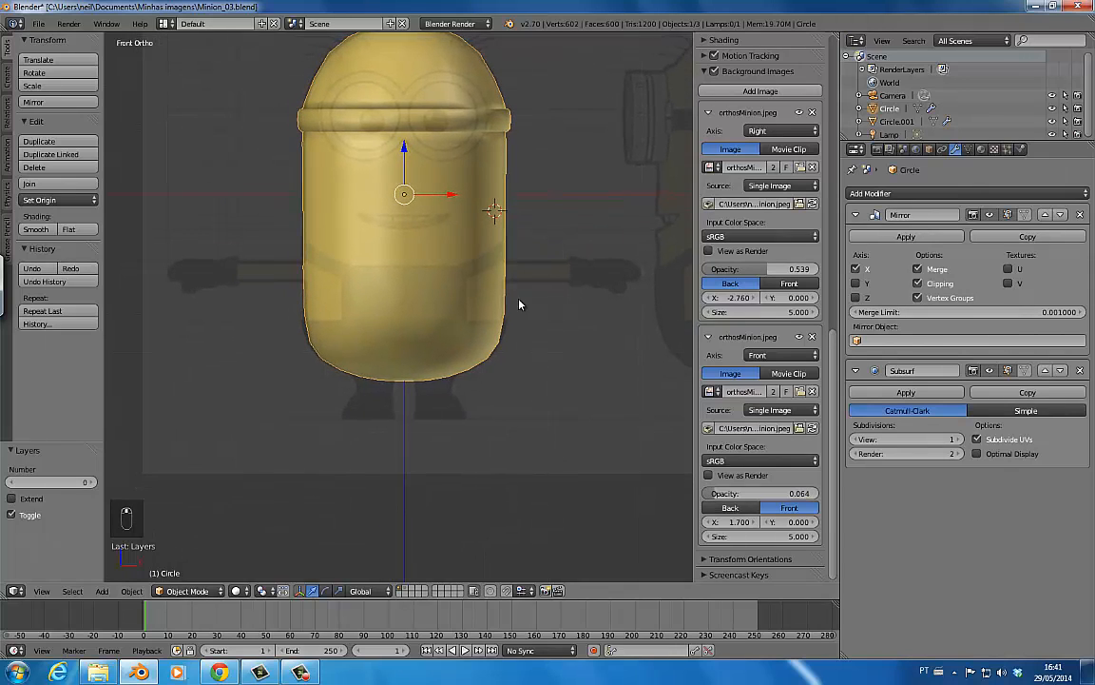
key(ctrl+s)
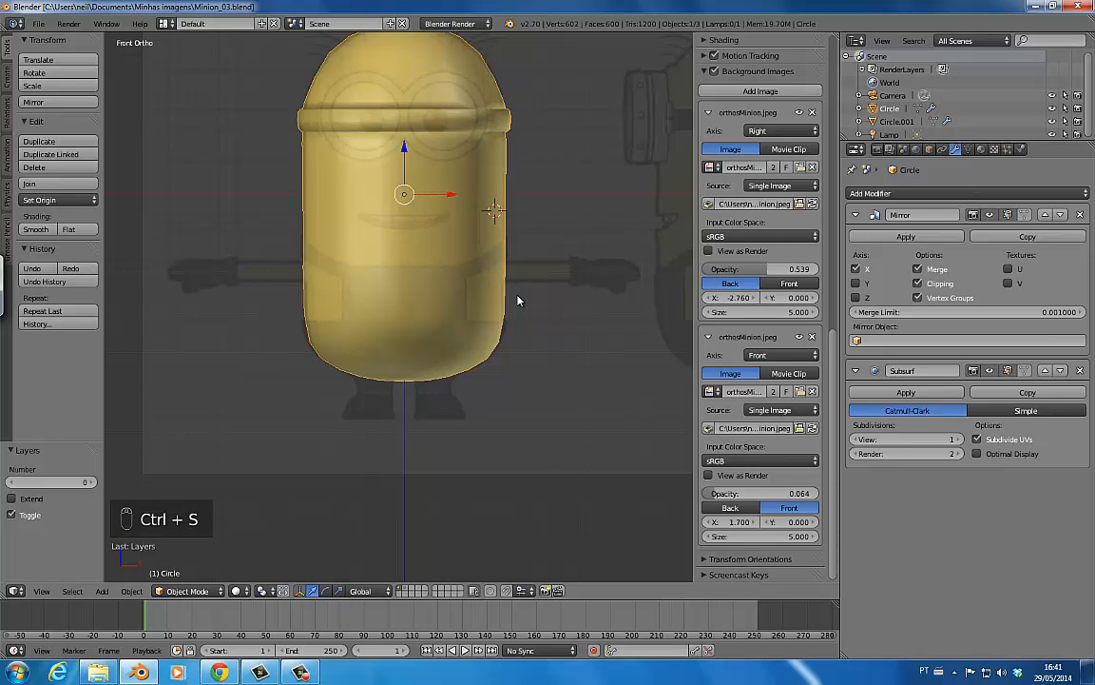
- In Edit Mode and the Right view, display the Right-axis background image in front of the model at 0.294 opacity
key(Tab)
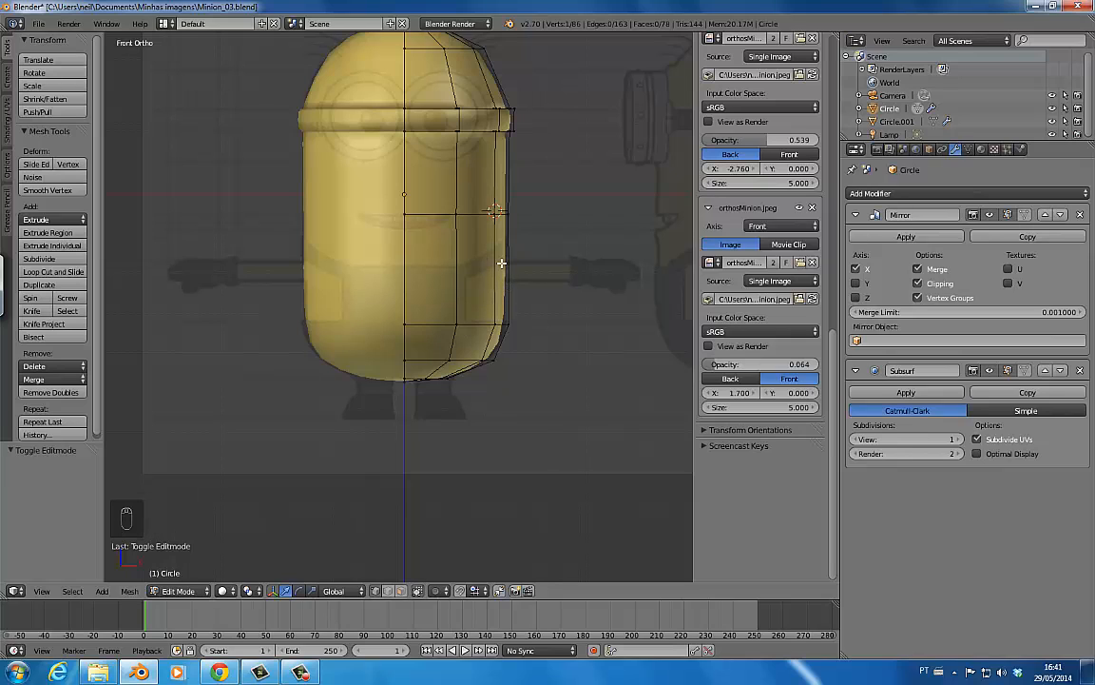
key(KP_3)
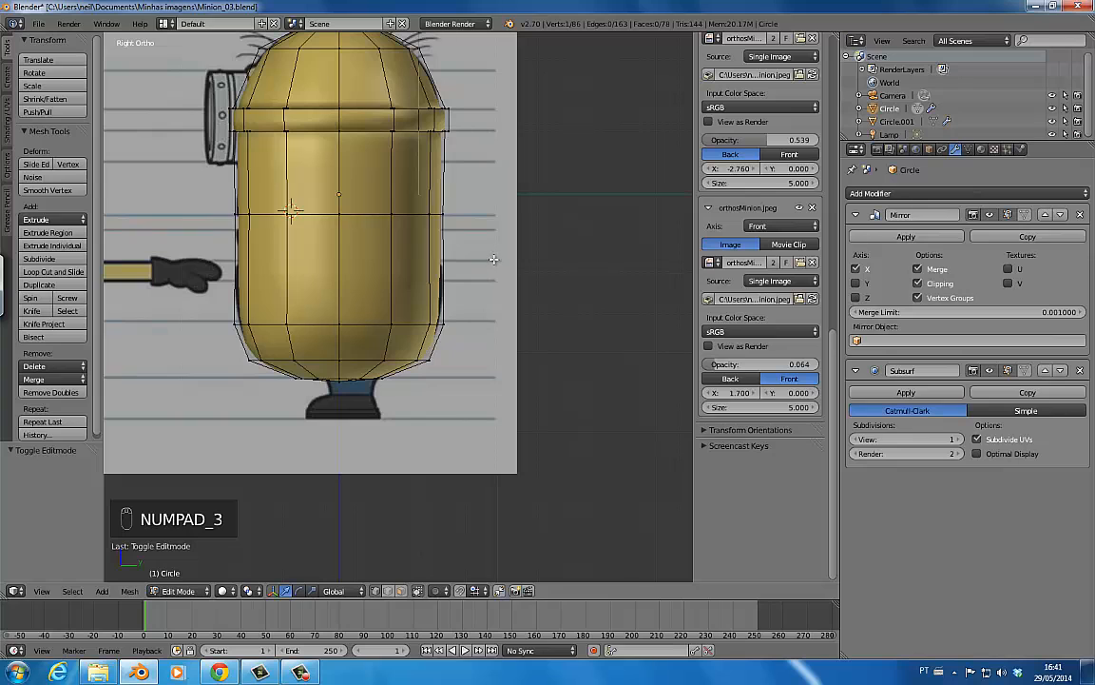
click(782, 155)
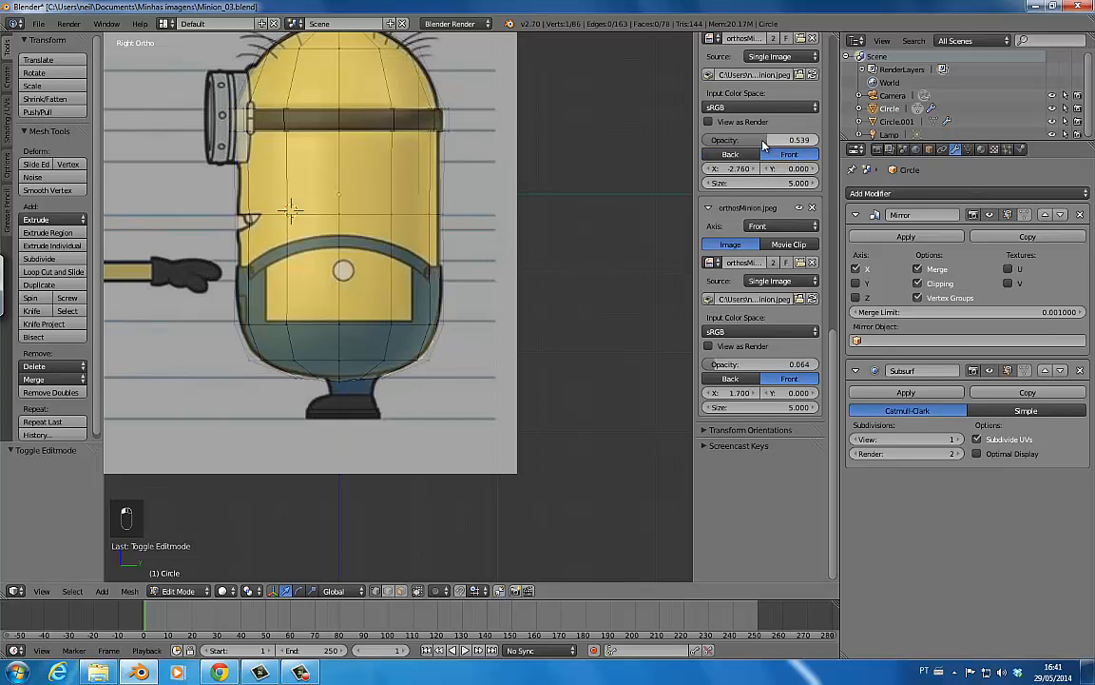
drag(763, 142, 742, 144)
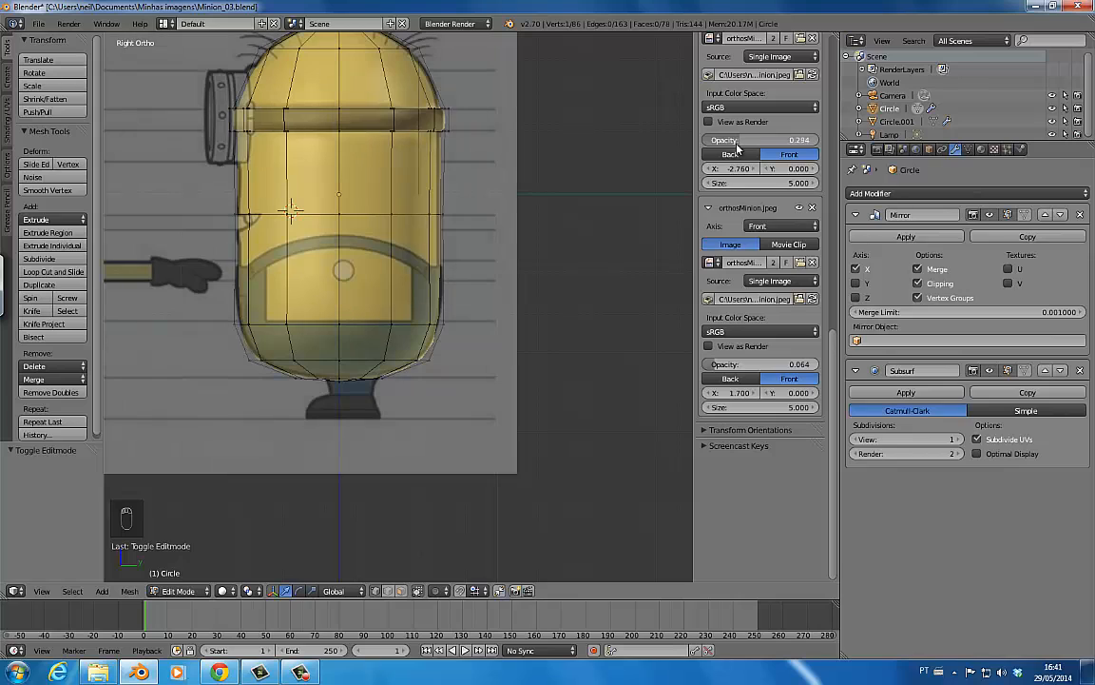
- Add one horizontal loop cut below the body's middle edge loop and move it down 0.123 along Z near the overalls' upper edge
alt+right_click(366, 214)
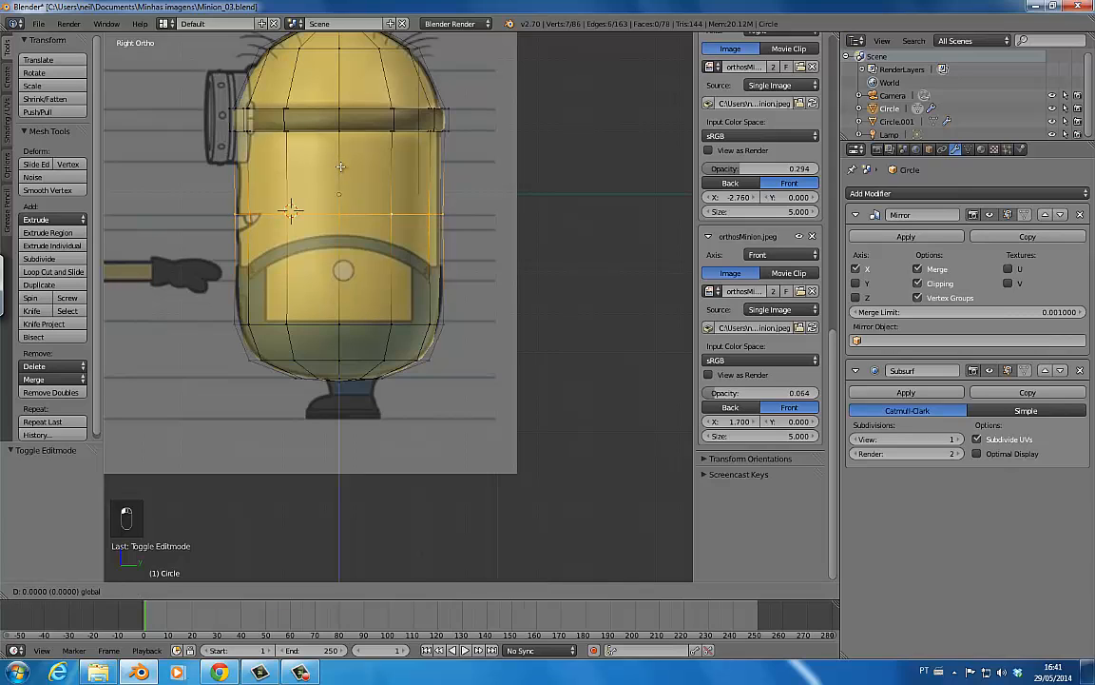
click(339, 167)
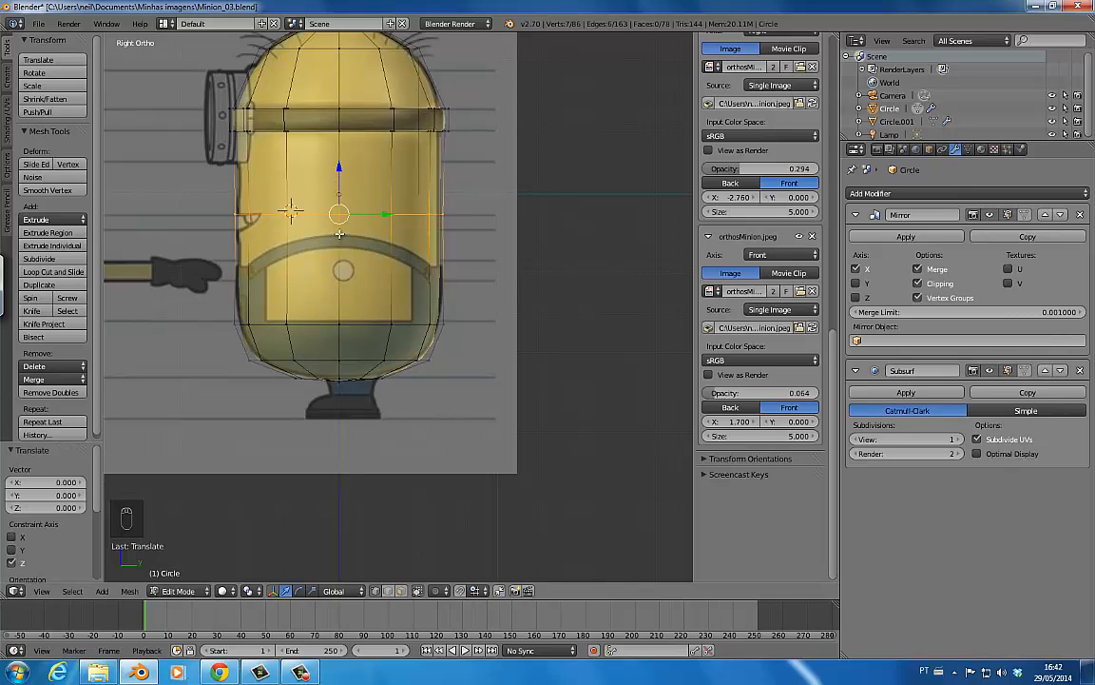
key(ctrl+r)
click(339, 228)
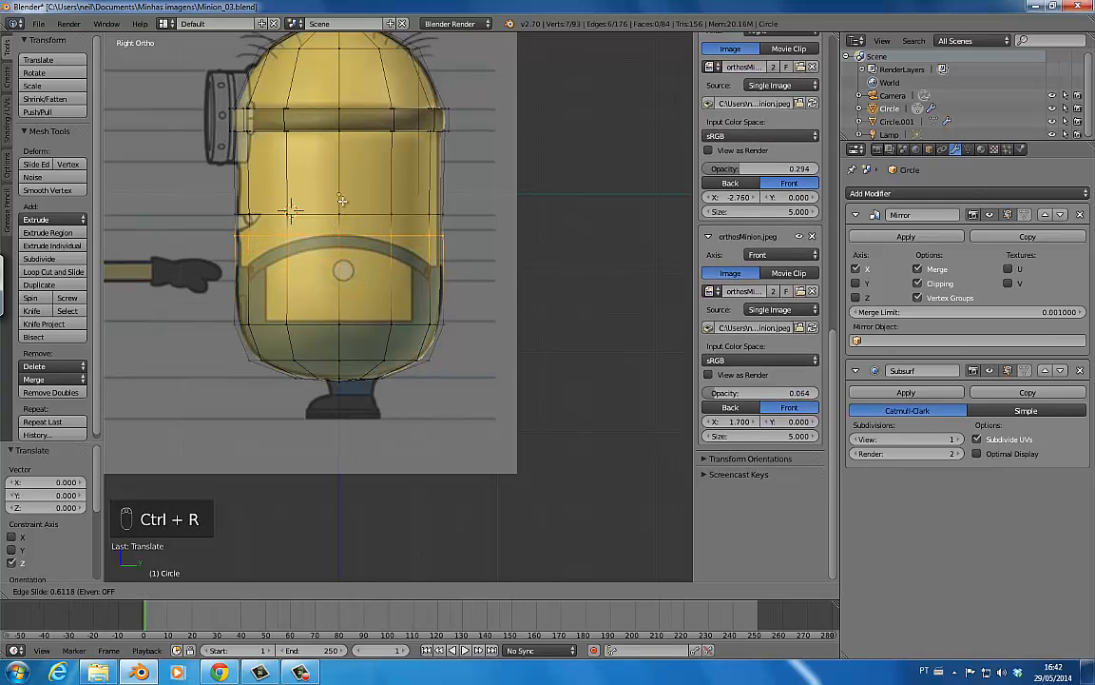
click(349, 232)
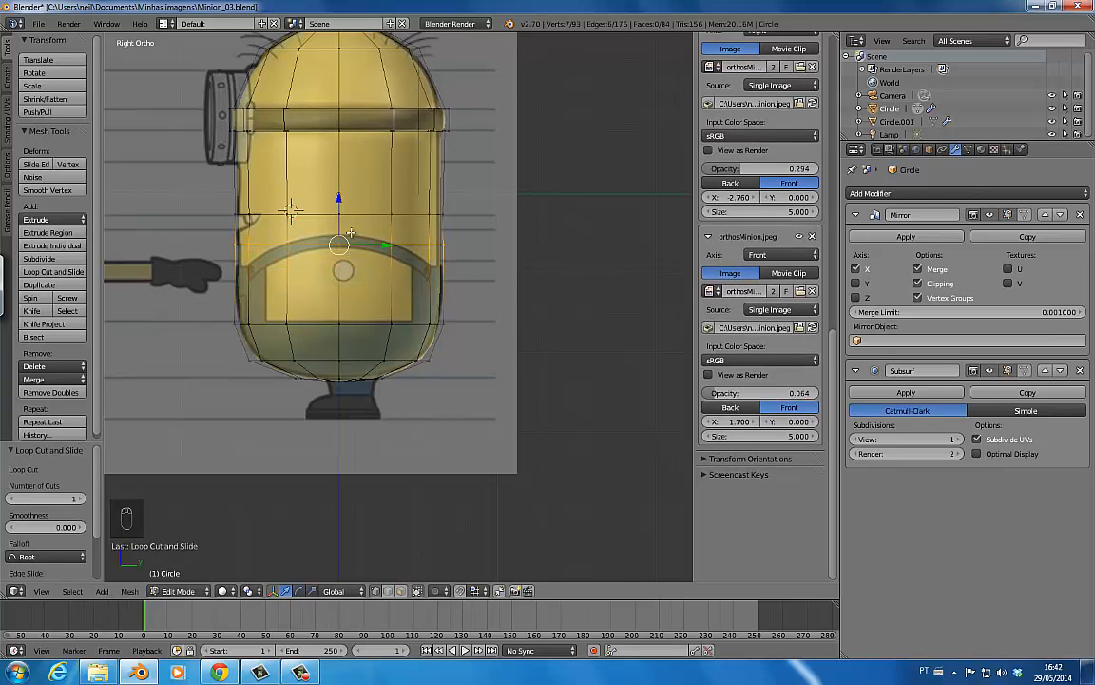
drag(339, 197, 343, 242)
- In the Front view, move the newest horizontal loop's front vertices vertically, lower at the centre and higher outward, to curve along the overalls' upper edge
key(KP_1)
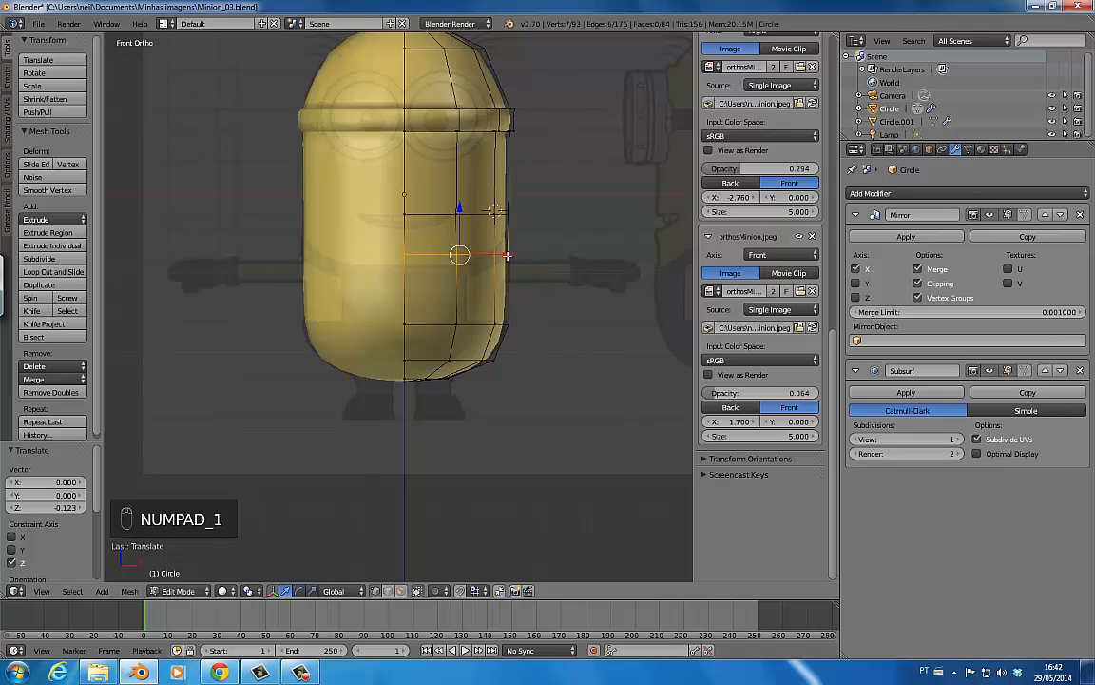
key(r)
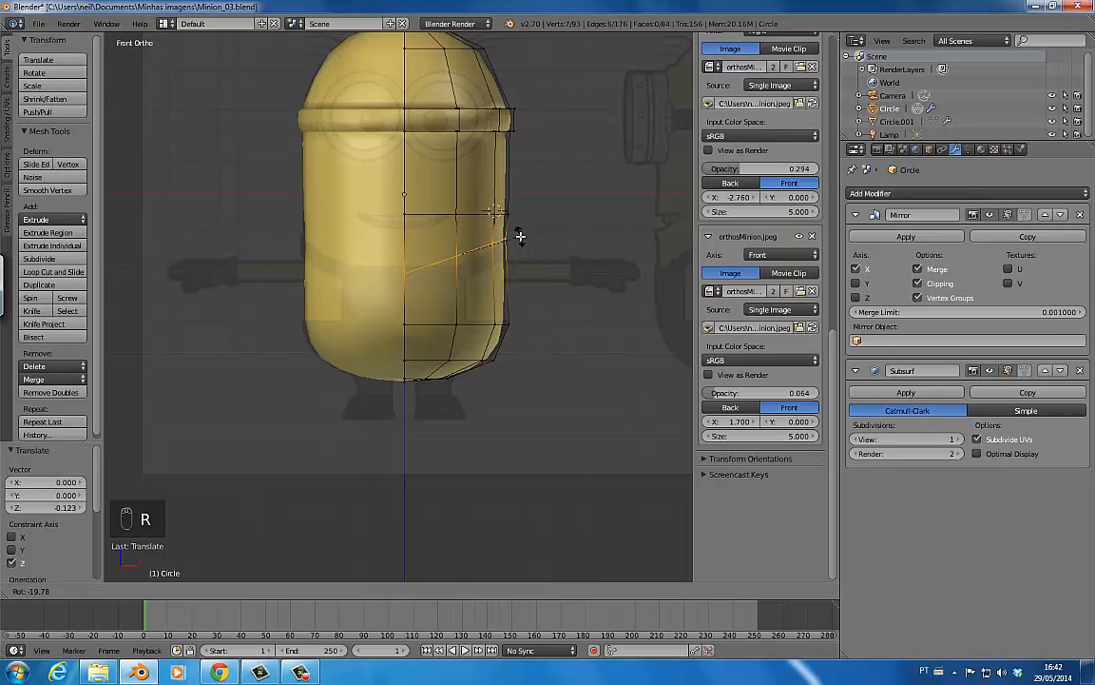
right_click(523, 249)
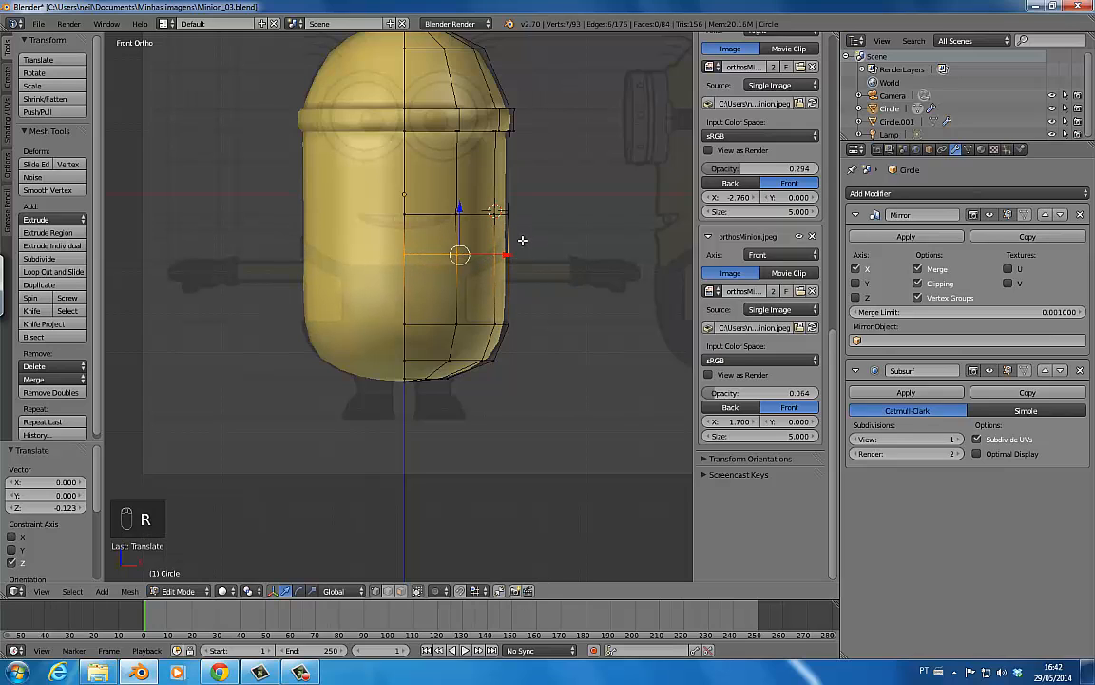
right_click(457, 253)
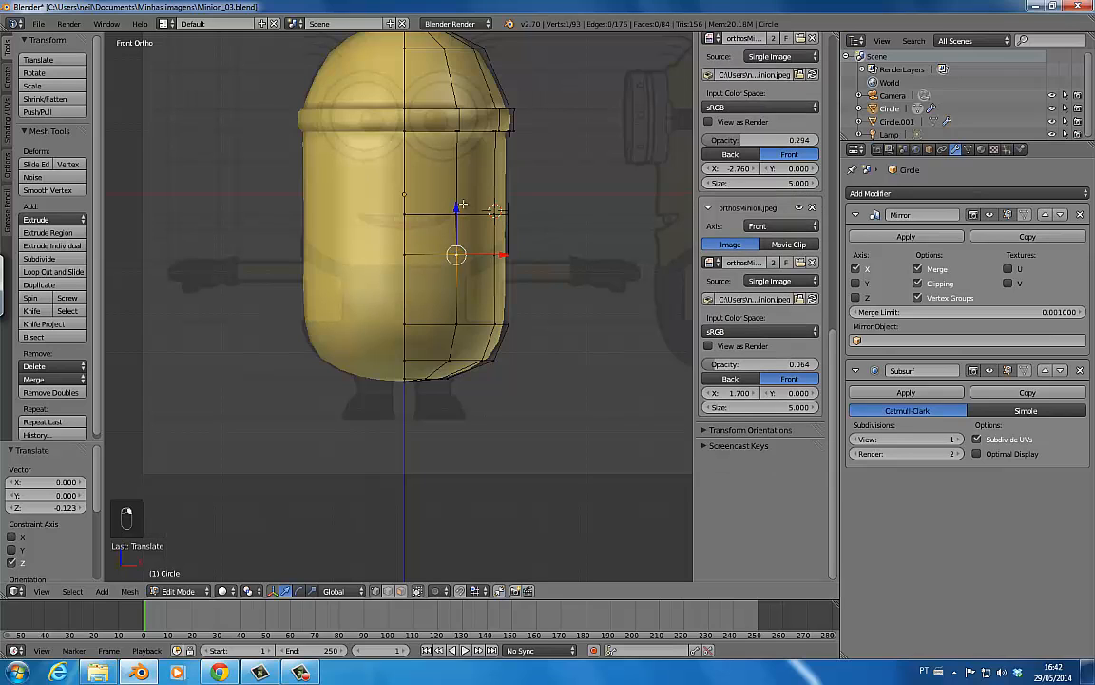
drag(456, 209, 425, 220)
right_click(407, 253)
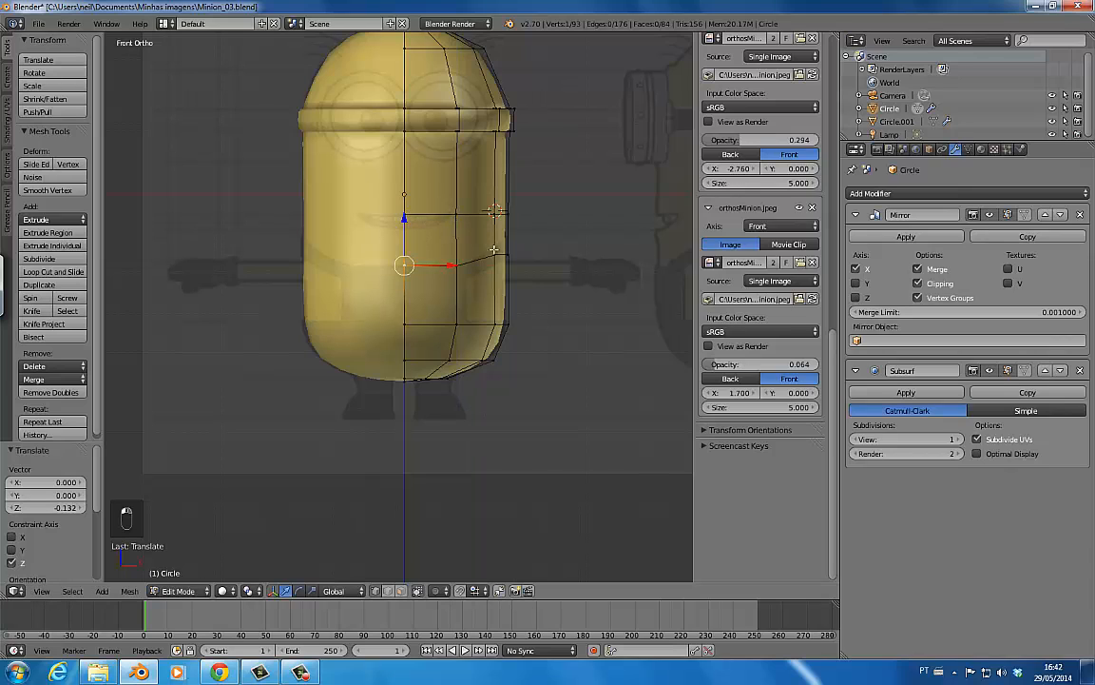
right_click(494, 252)
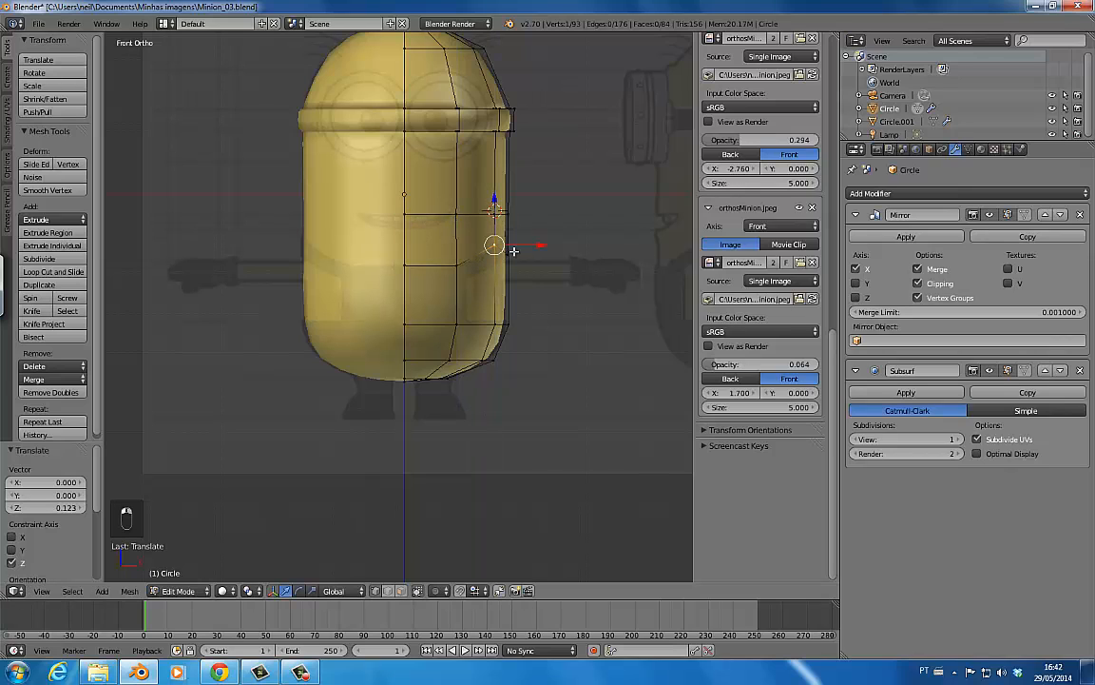
mouse_move(495, 209)
mouse_down()
mouse_move(514, 211)
mouse_move(505, 188)
mouse_move(494, 209)
mouse_up()
- Raise the loop's rear outer vertex by 0.107 and lower its two rearmost vertices, the back one by 0.140, to match the Right reference curve
key(ctrl+KP_1)
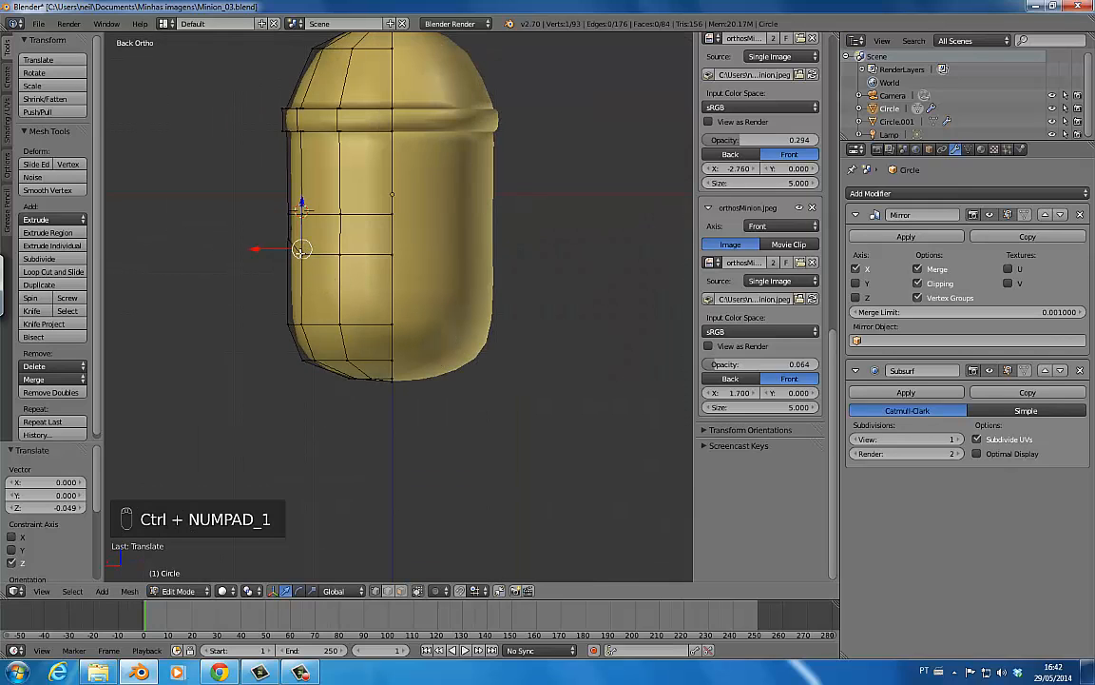
drag(300, 205, 305, 196)
key(KP_3)
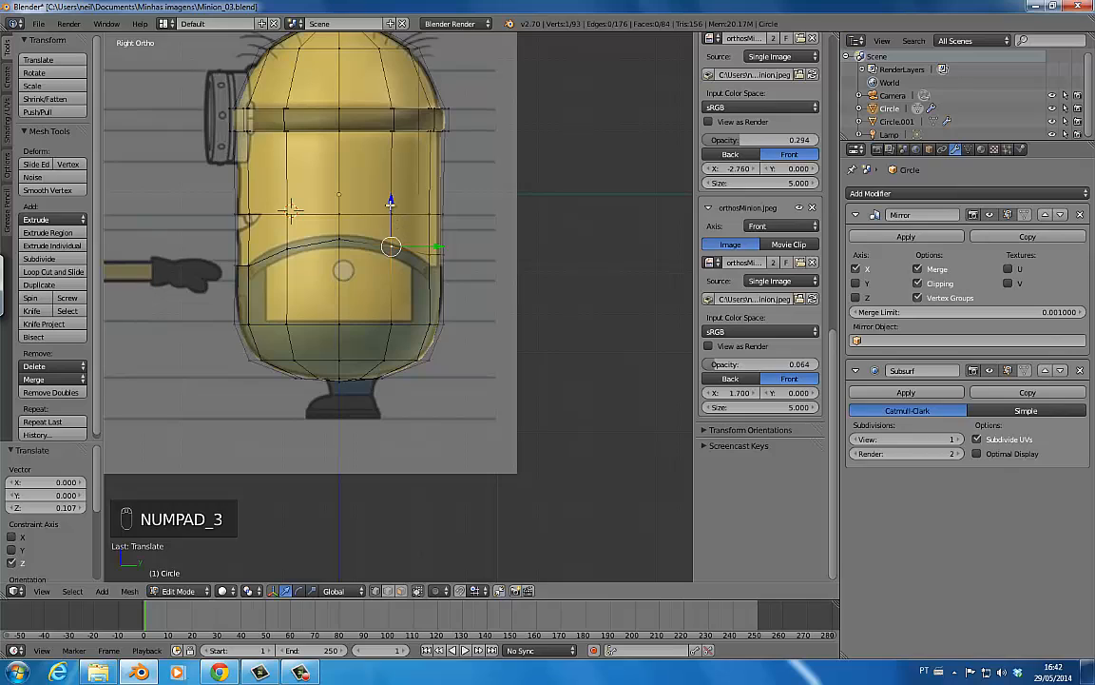
drag(391, 200, 391, 199)
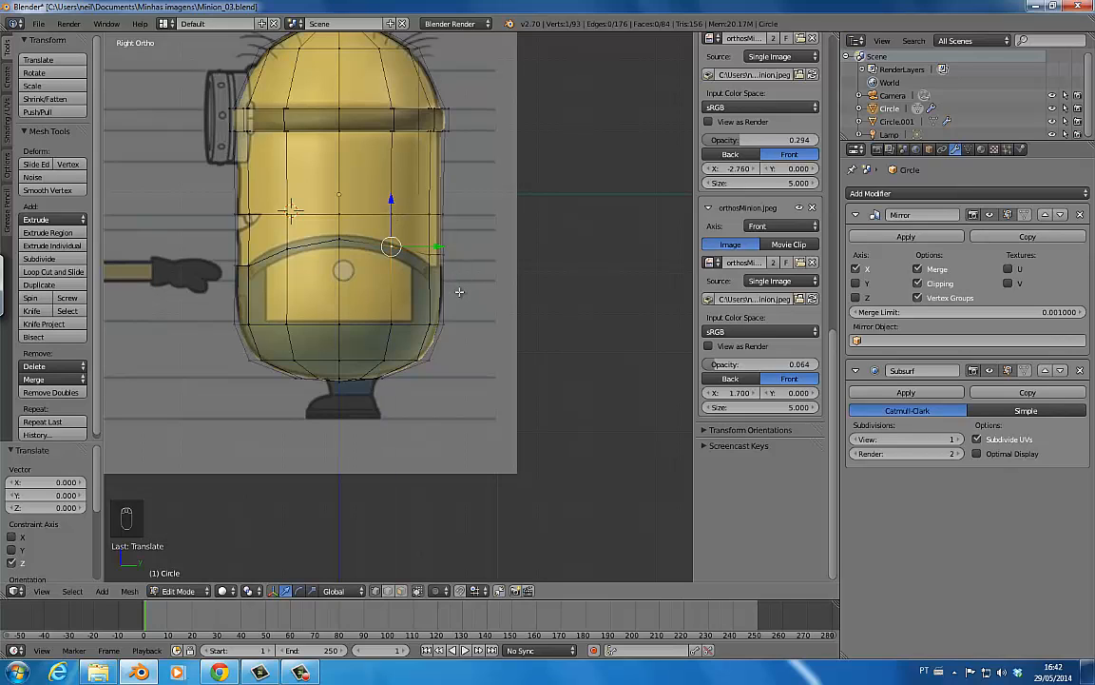
right_click(430, 254)
mouse_move(430, 211)
mouse_down()
mouse_move(448, 236)
mouse_move(444, 221)
mouse_up()
right_click(444, 251)
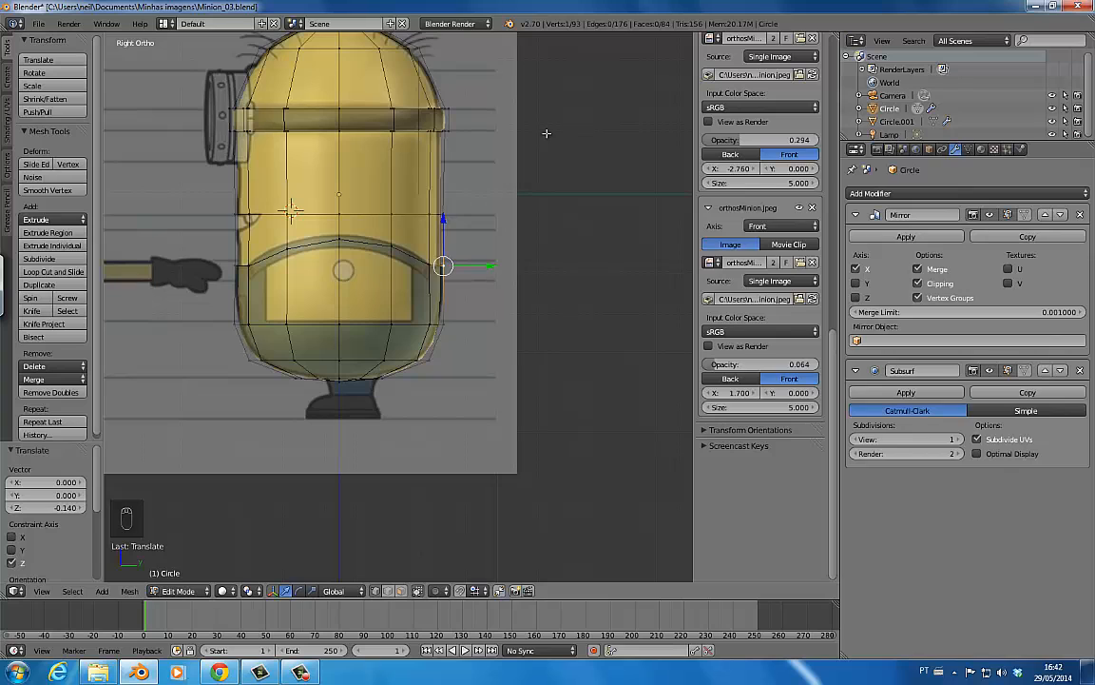
- Add a loop cut along the lower edge of the overalls' curved band and move the loop at the pocket's bottom up 0.058 along Z
key(ctrl+r)
click(393, 276)
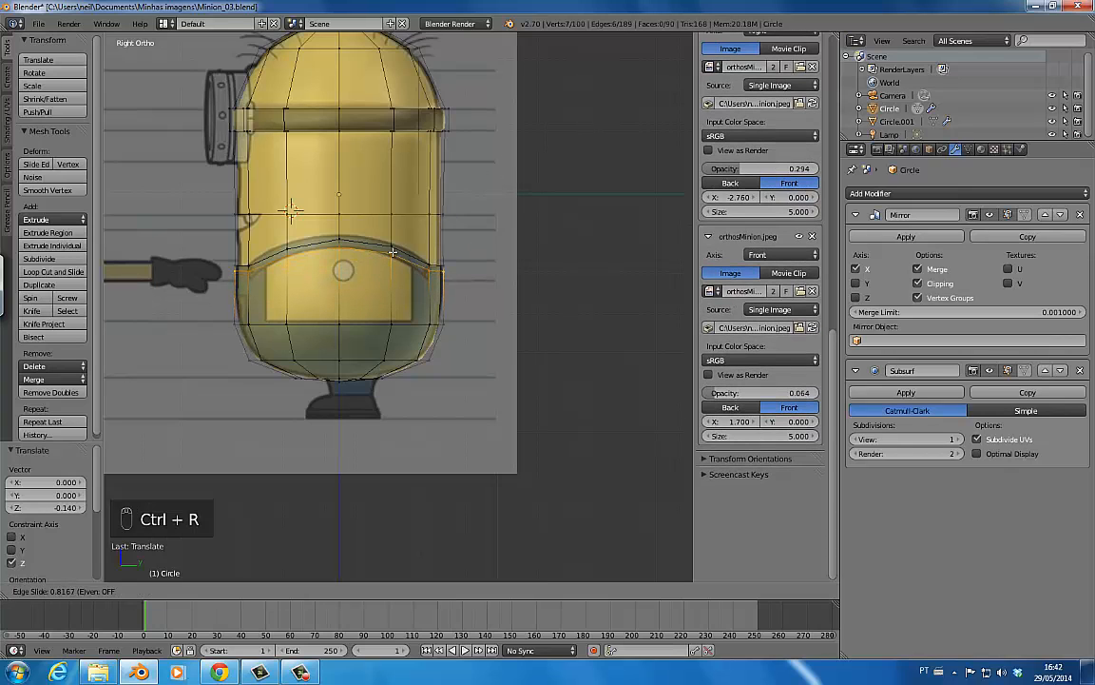
click(409, 275)
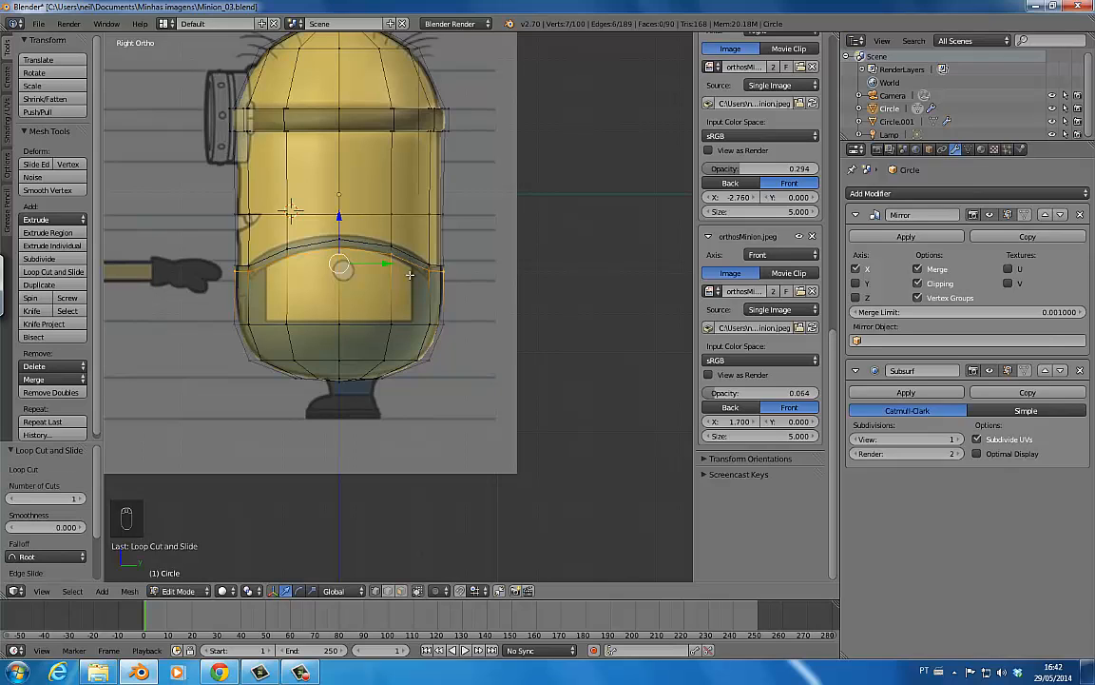
alt+right_click(377, 324)
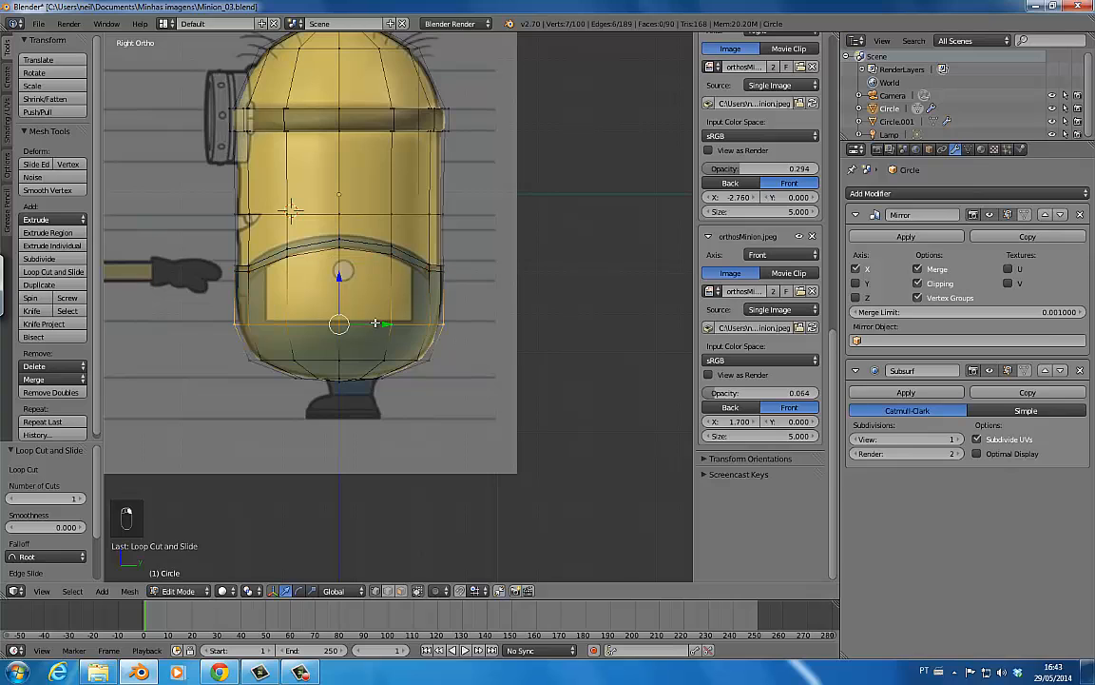
drag(340, 285, 351, 284)
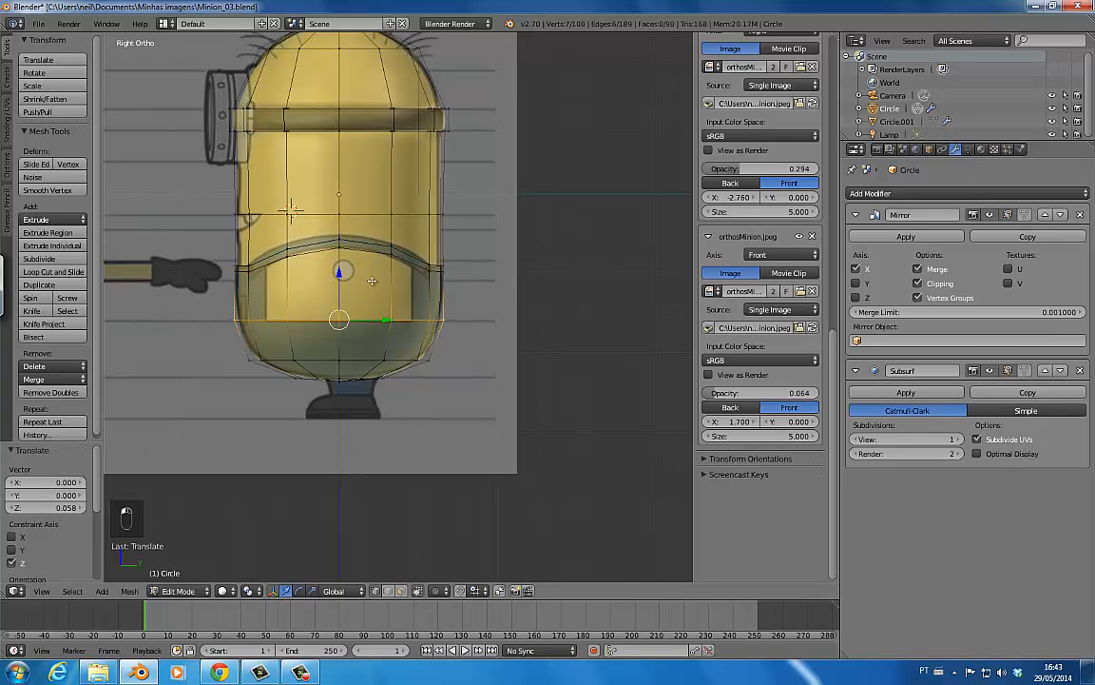
- Add one horizontal loop cut between the overalls' band and the pocket's bottom, slide it upward near button height, and save the file
key(ctrl+r)
click(392, 283)
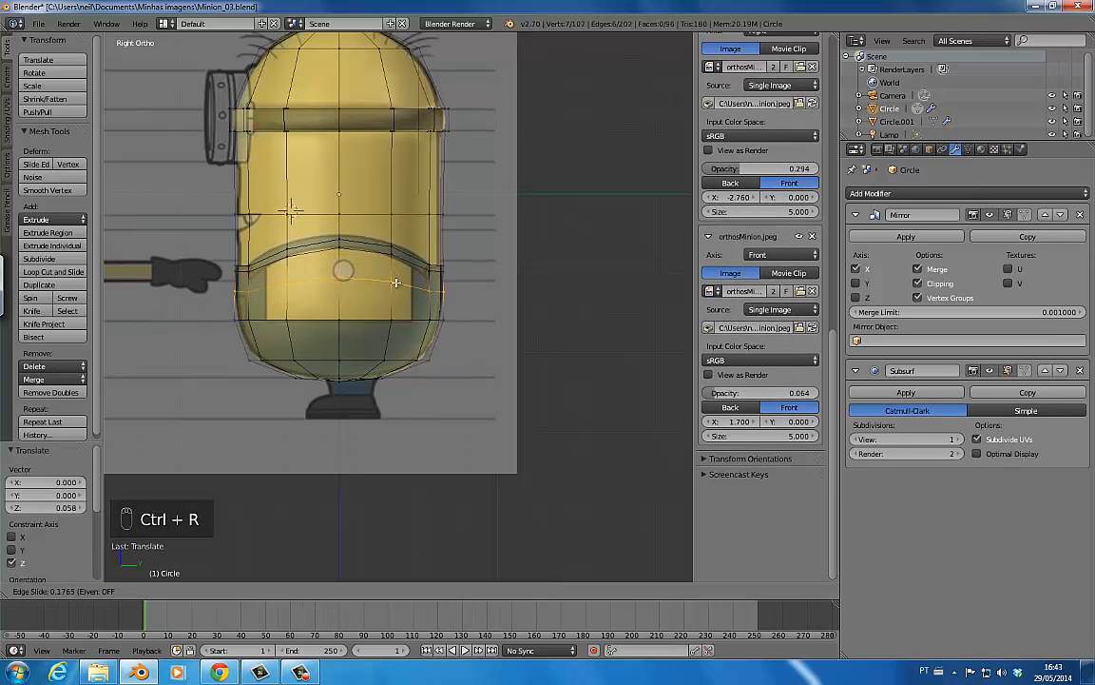
click(396, 273)
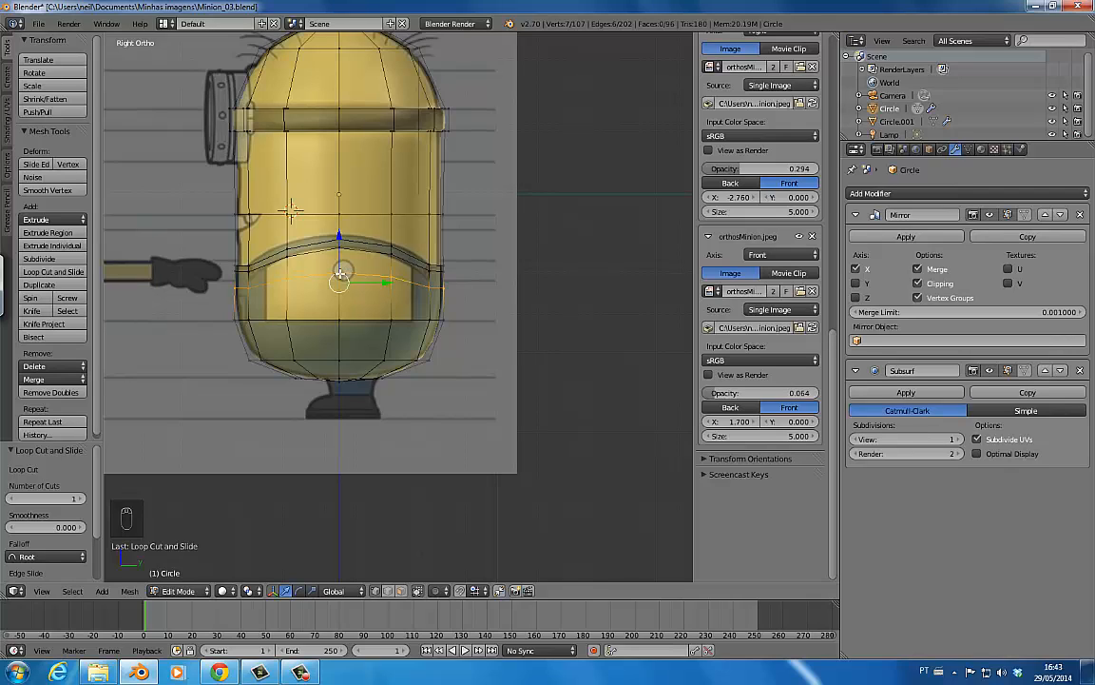
key(a)
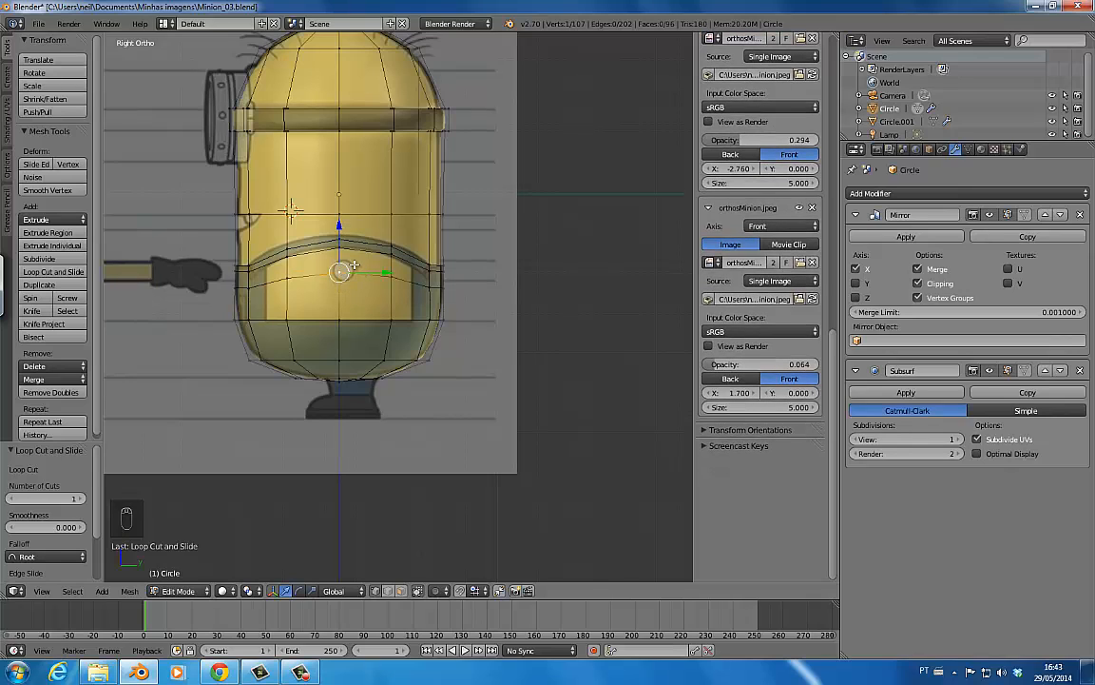
key(ctrl+s)
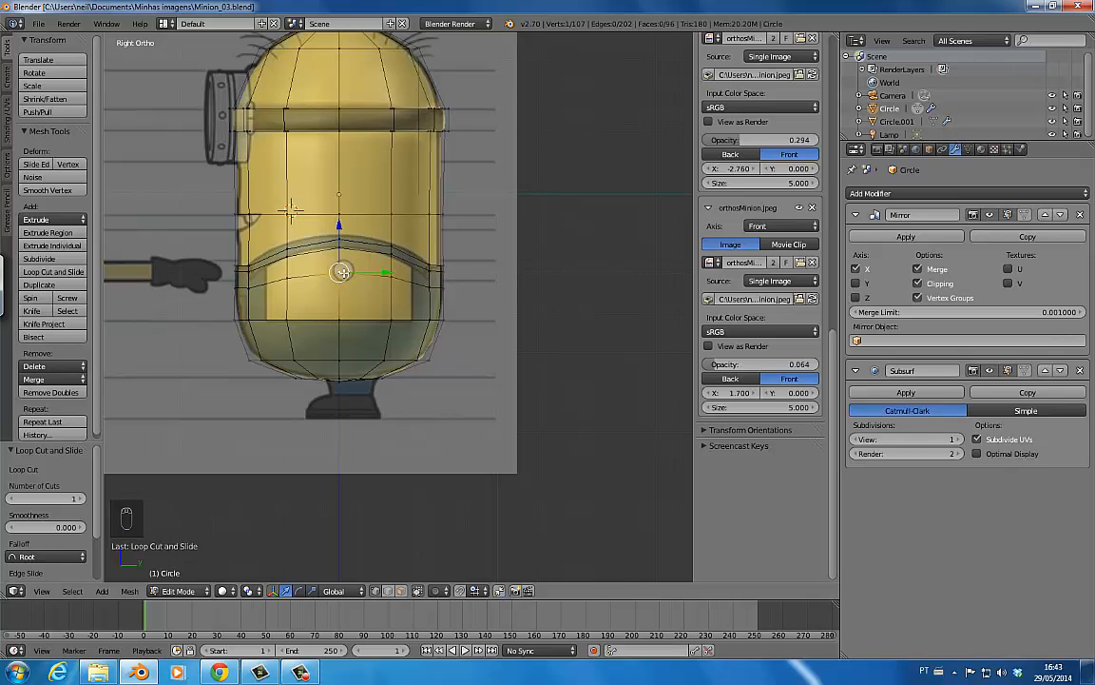
- Reselect the horizontal loop at button height and move it up 0.041 along Z
key(ctrl+b)
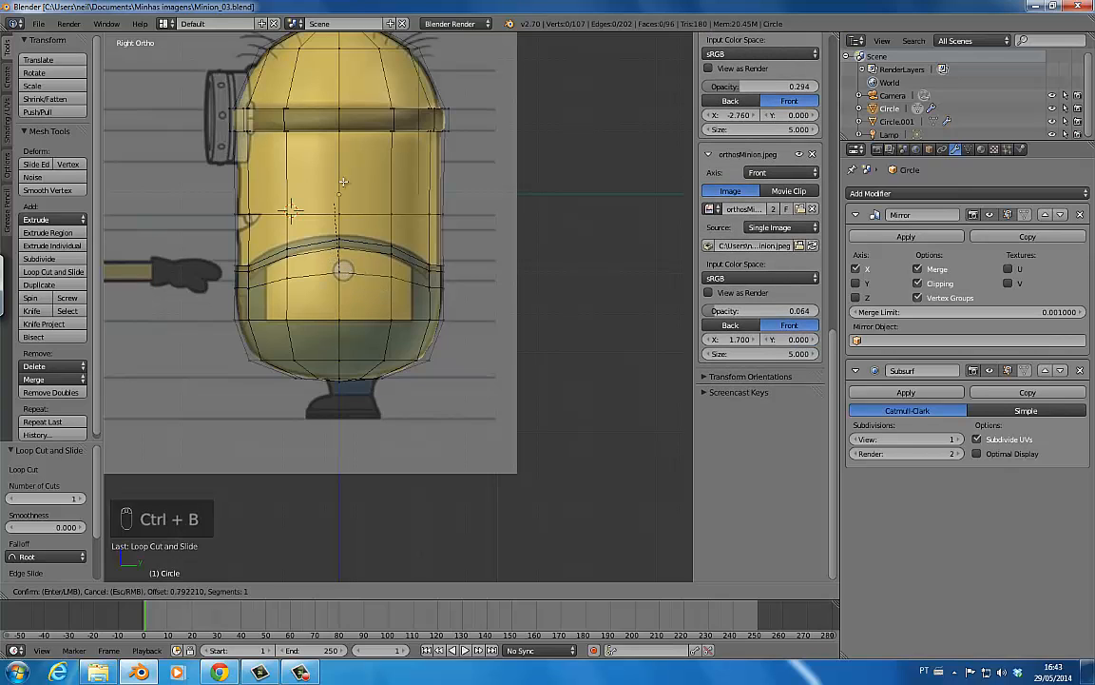
right_click(345, 281)
key(ctrl+z)
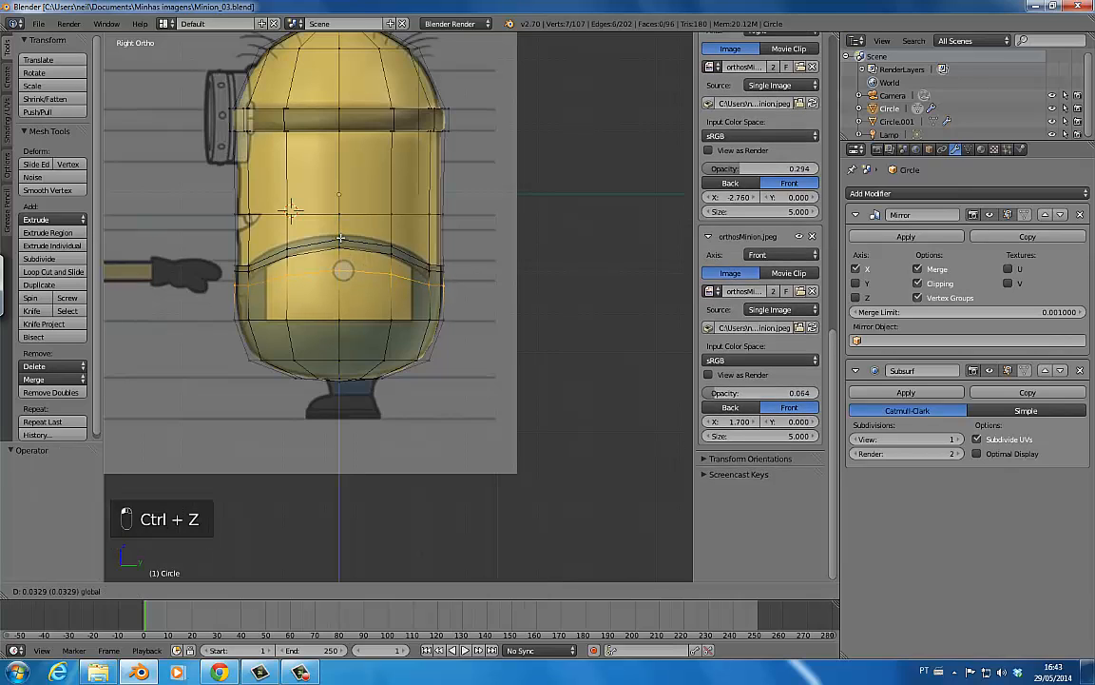
drag(339, 236, 339, 234)
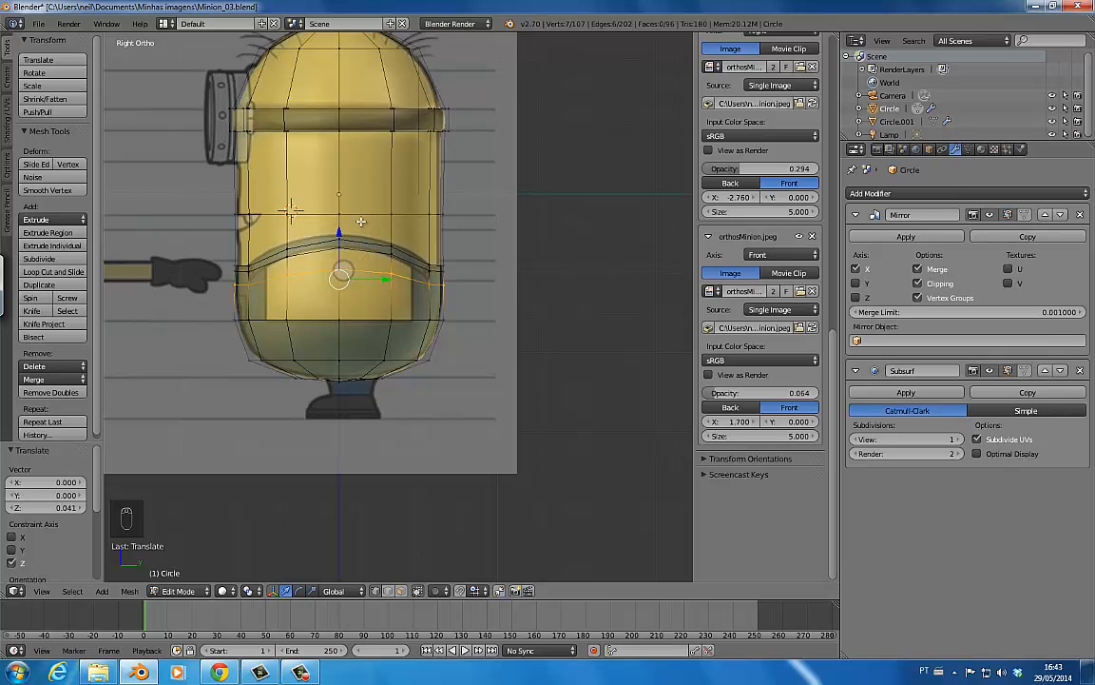
- Add two vertical loop cuts to the body, one on each side of the side button
key(ctrl+r)
click(353, 220)
click(331, 223)
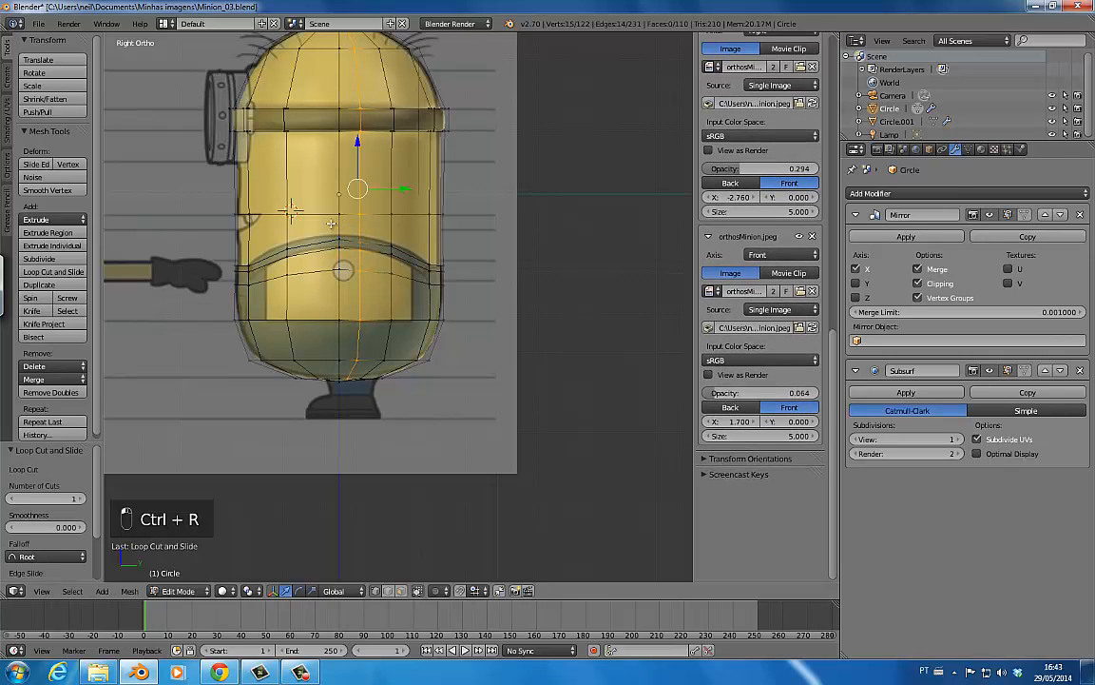
key(ctrl+r)
click(318, 227)
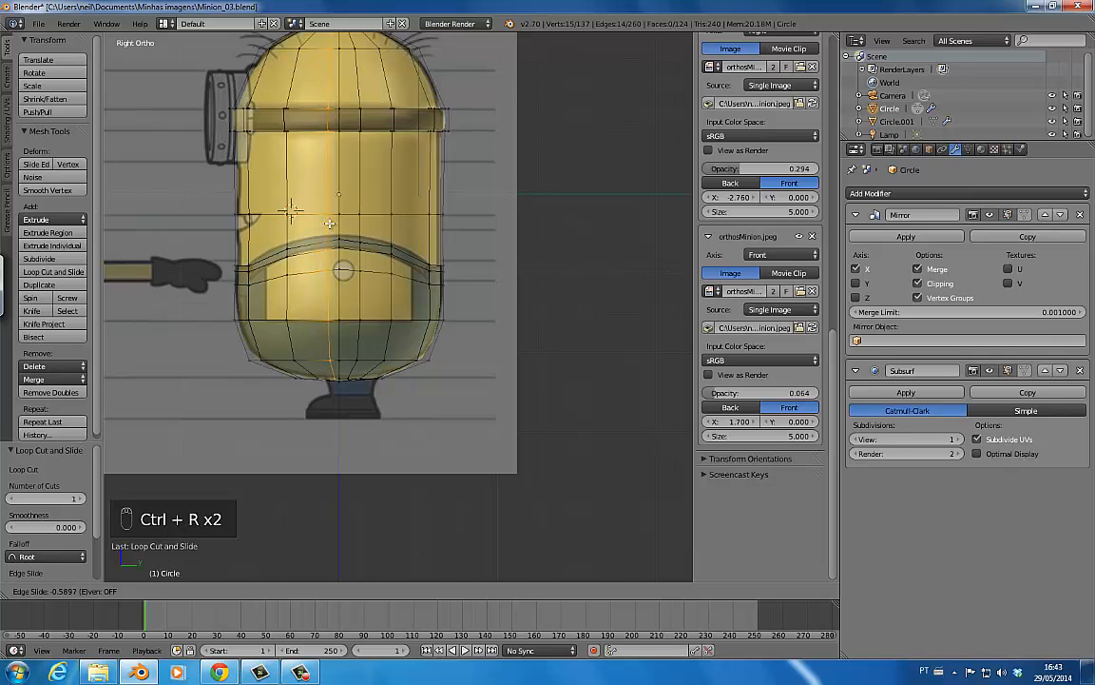
click(322, 226)
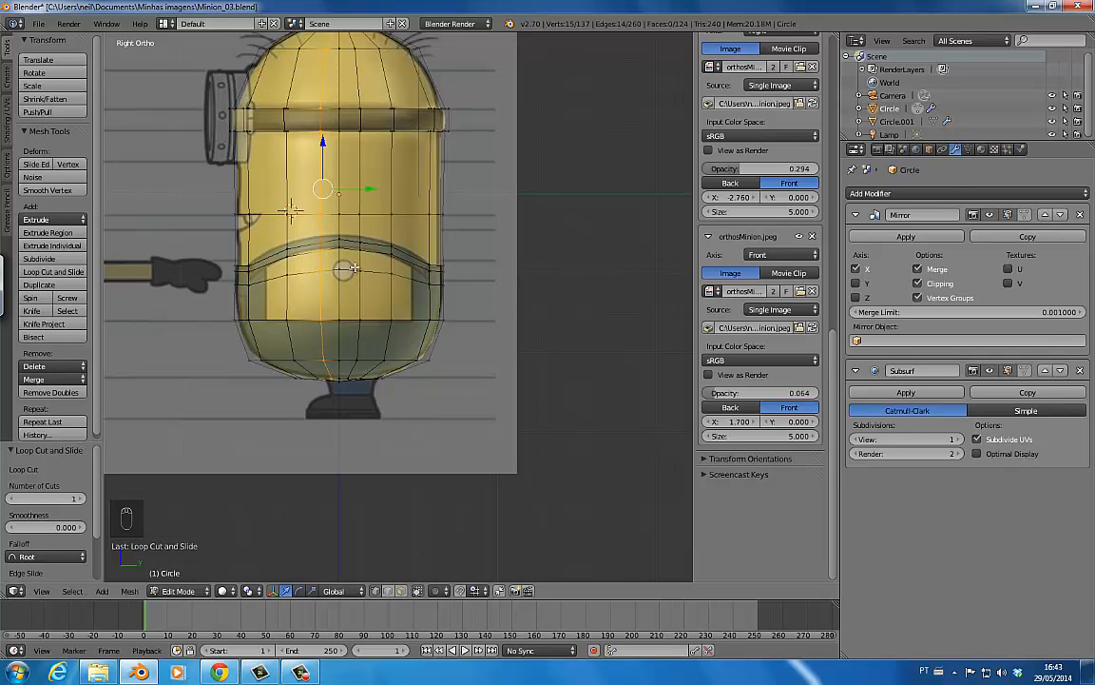
- Move individual vertices of the overalls' upper band on the side so that its edges follow the reference curve
right_click(289, 212)
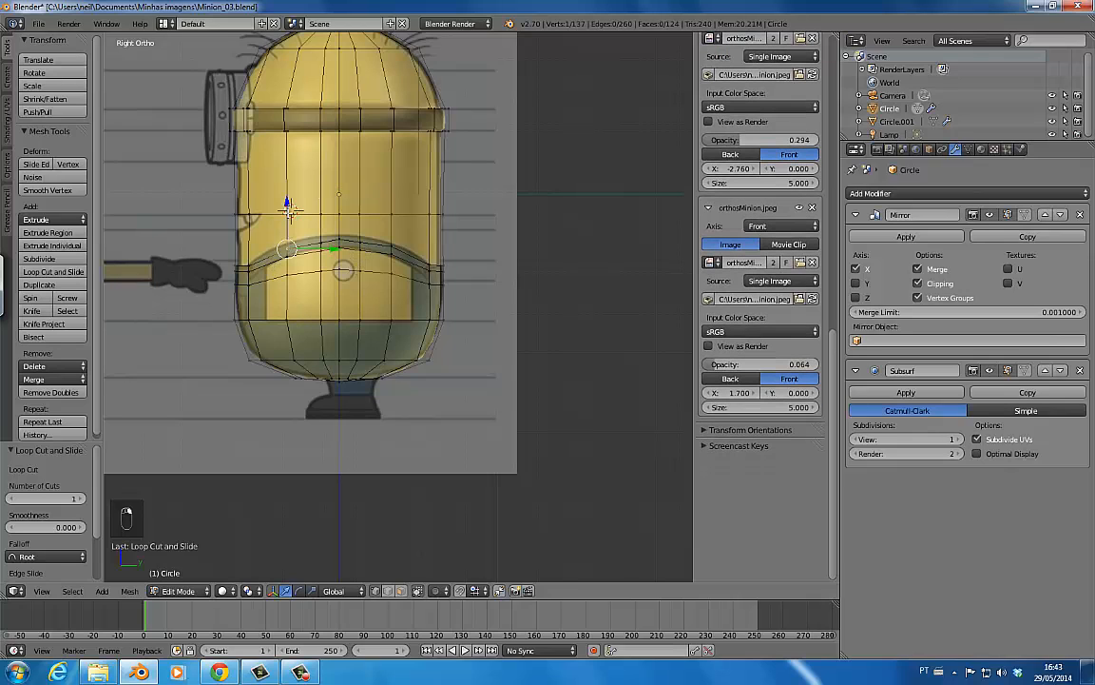
key(g)
key(z)
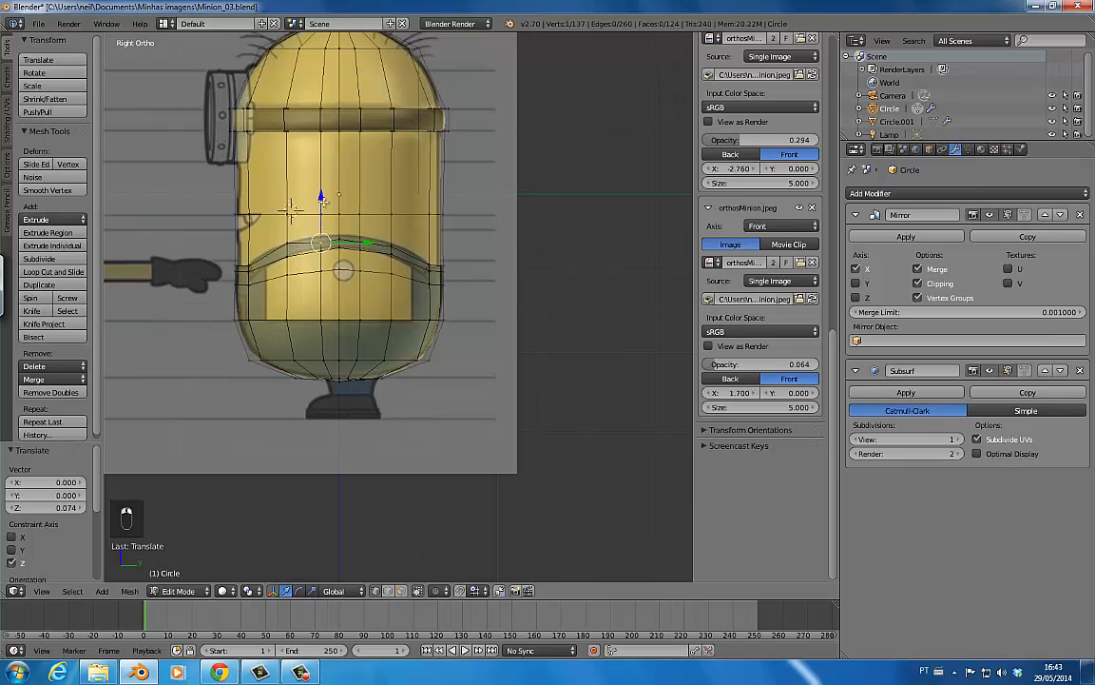
click(317, 192)
right_click(346, 236)
drag(342, 193, 342, 187)
right_drag(362, 244, 393, 263)
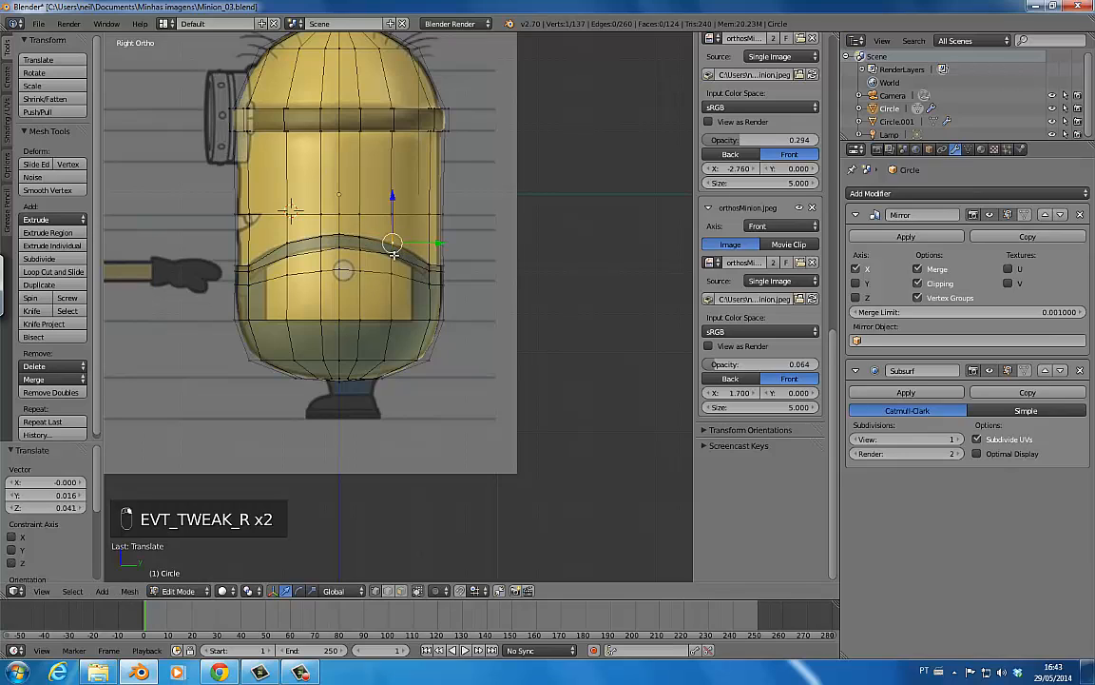
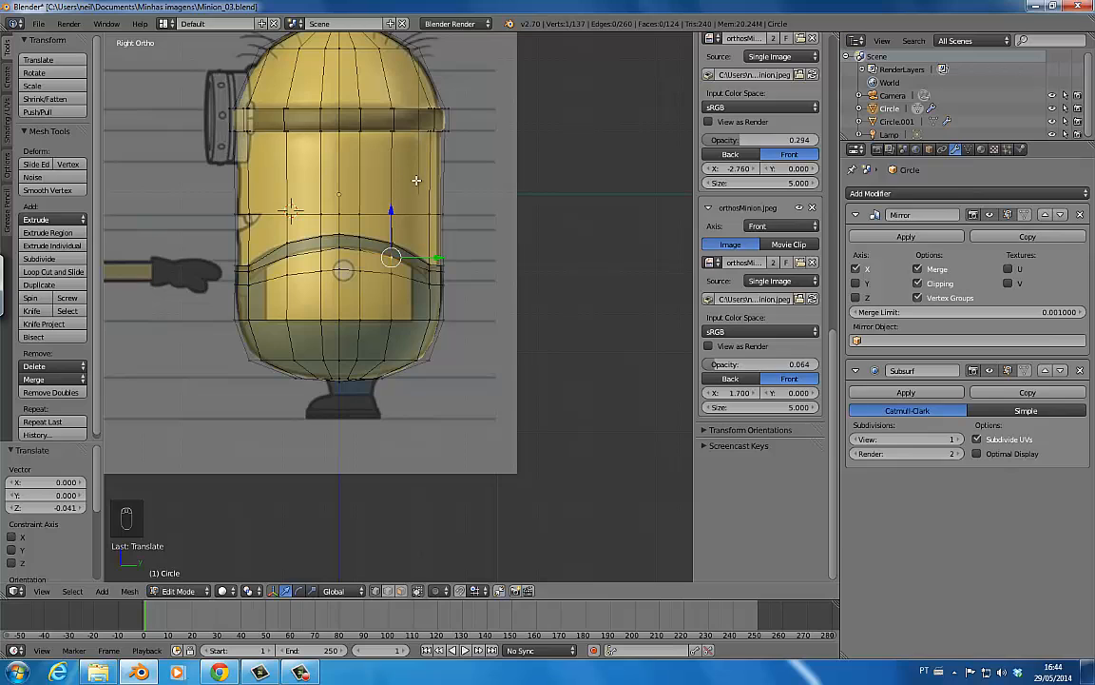
- Add one vertical loop cut along the rear edge of the overalls' side opening
key(ctrl+r)
click(415, 138)
click(415, 136)
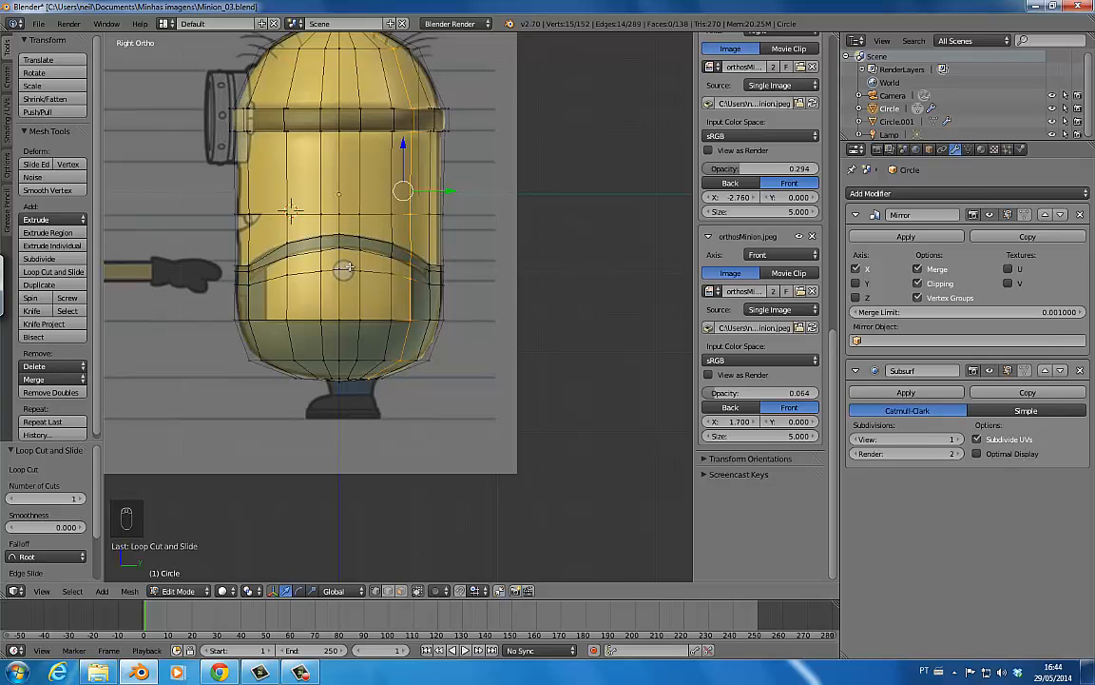
- In face select mode, extrude the four faces around the side button in place and scale them to 0.404
key(ctrl+Tab)
click(323, 293)
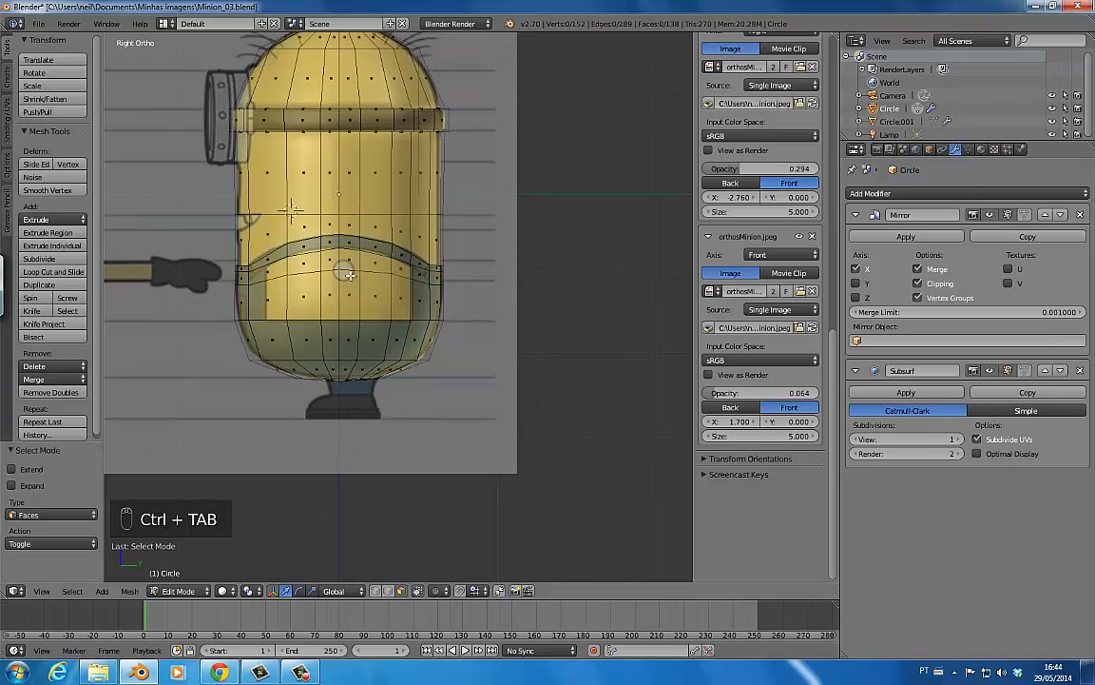
right_click(337, 267)
shift+right_click(356, 268)
shift+right_click(338, 292)
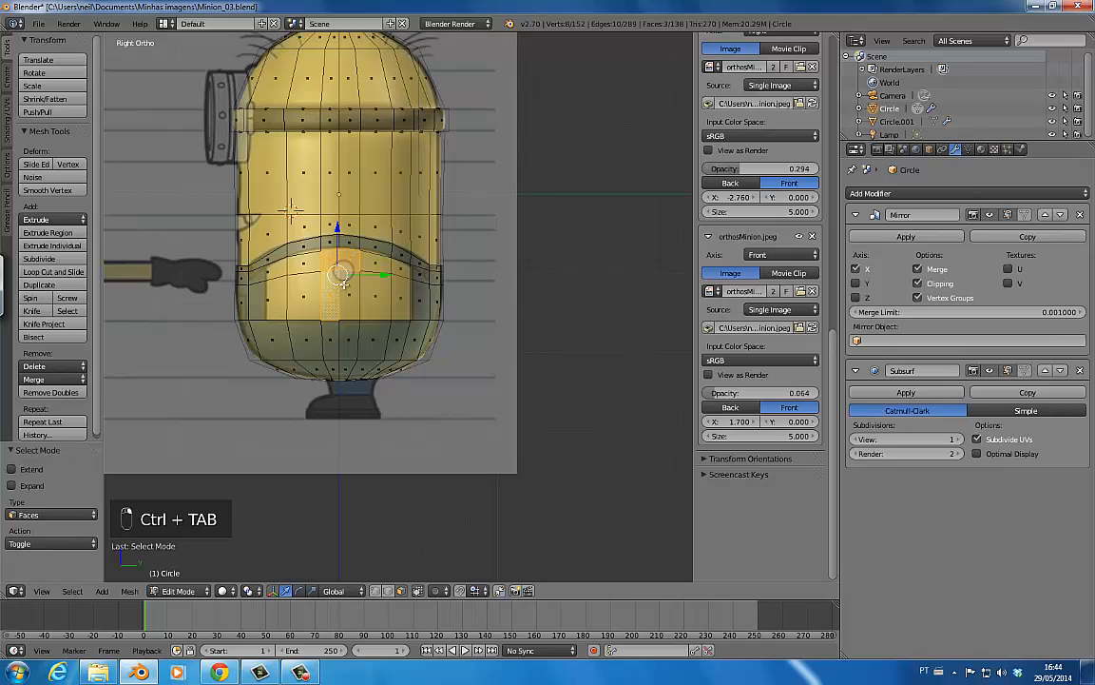
shift+right_click(353, 285)
key(e)
right_click(351, 271)
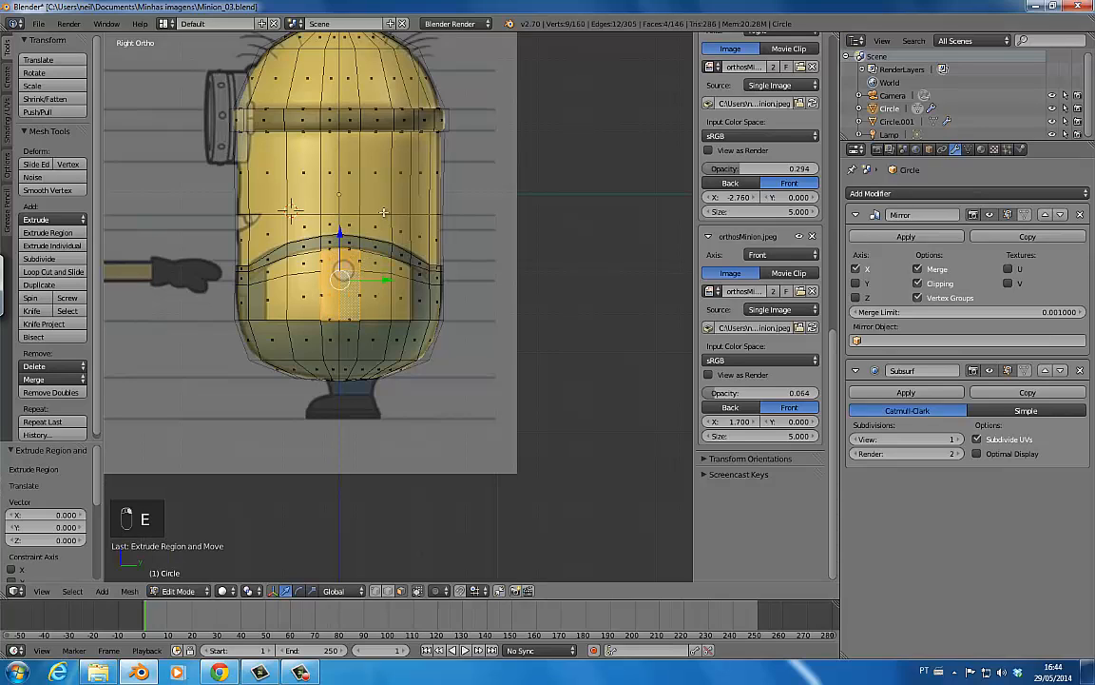
key(s)
click(327, 241)
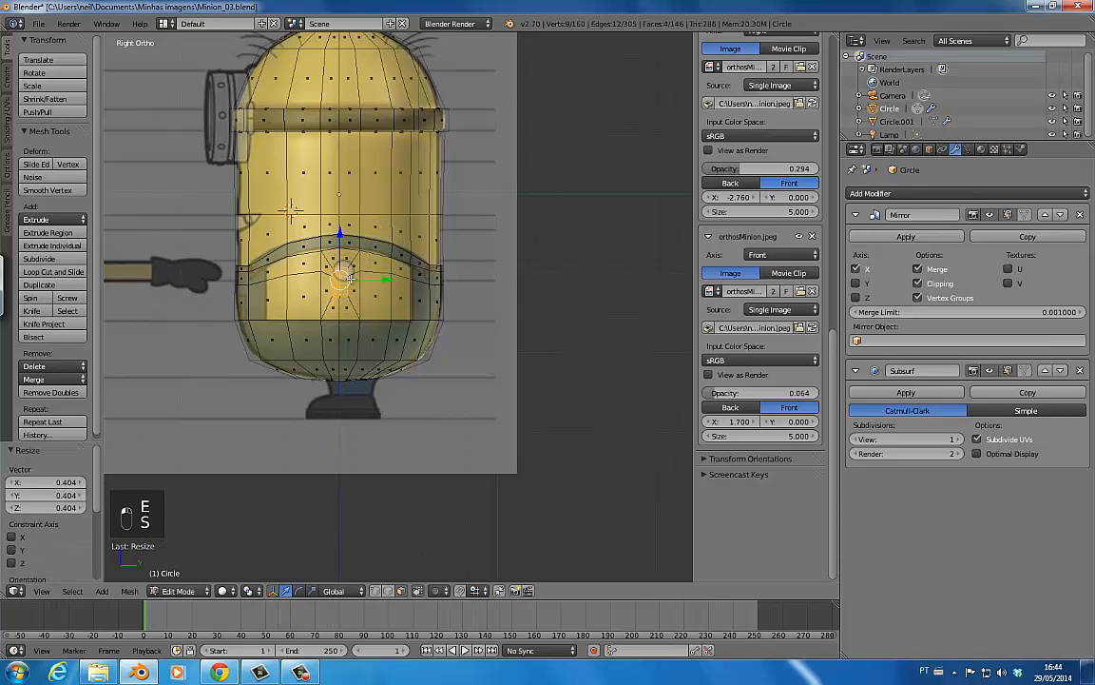
- Move the extruded faces 0.016 along Y and 0.123 along Z onto the reference button, and frame them in the view
key(g)
click(356, 271)
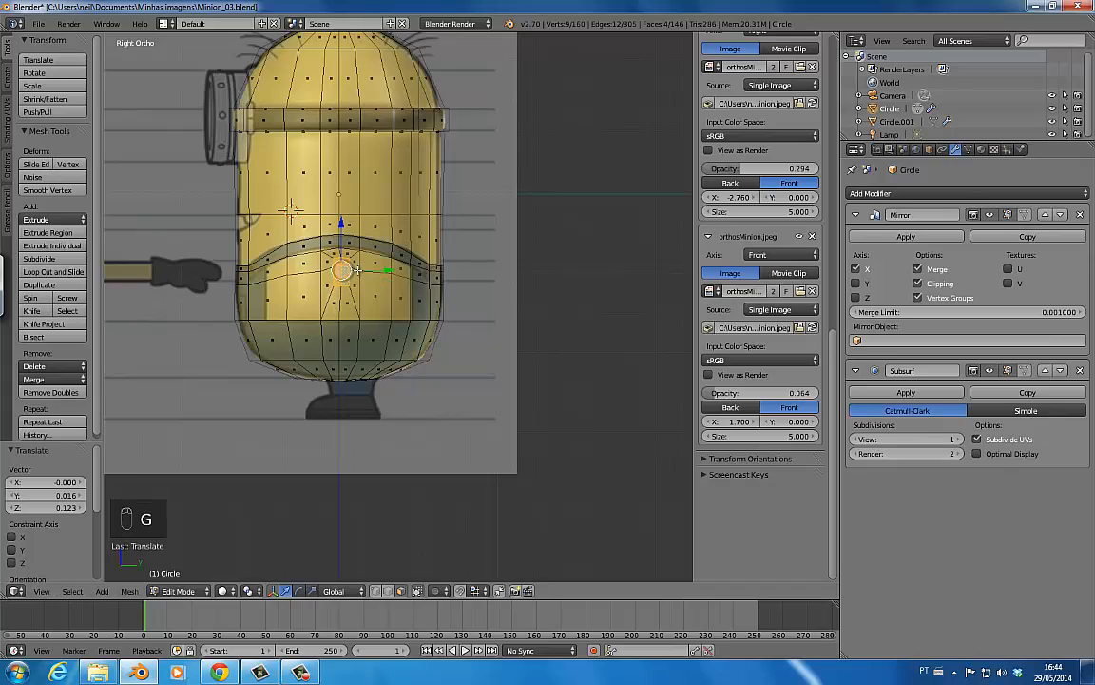
key(KP_Decimal)
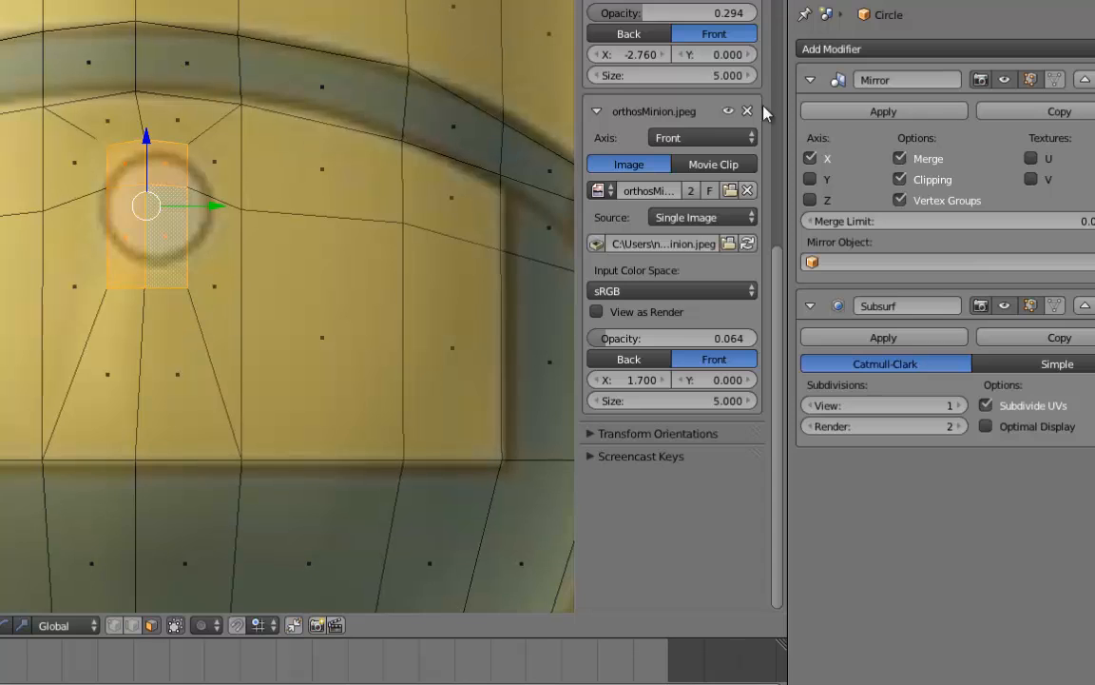
- Hide the Subsurf modifier in the viewport and move the inset's individual vertices into a ring around the reference circle on the side
click(1005, 307)
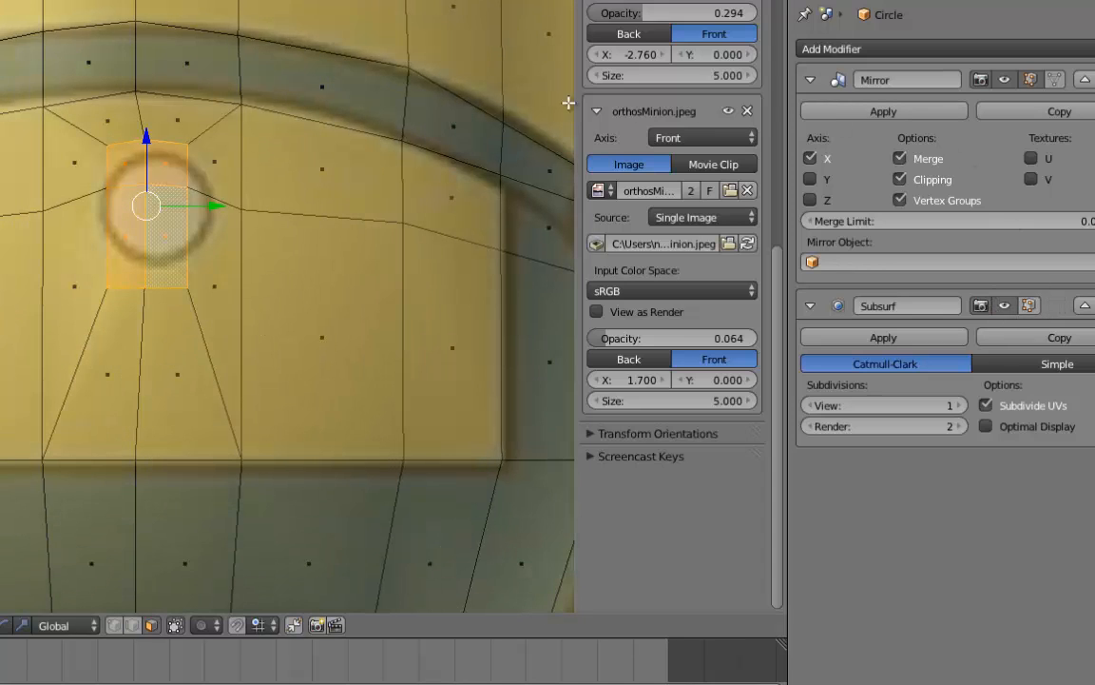
key(ctrl+Tab)
key(1)
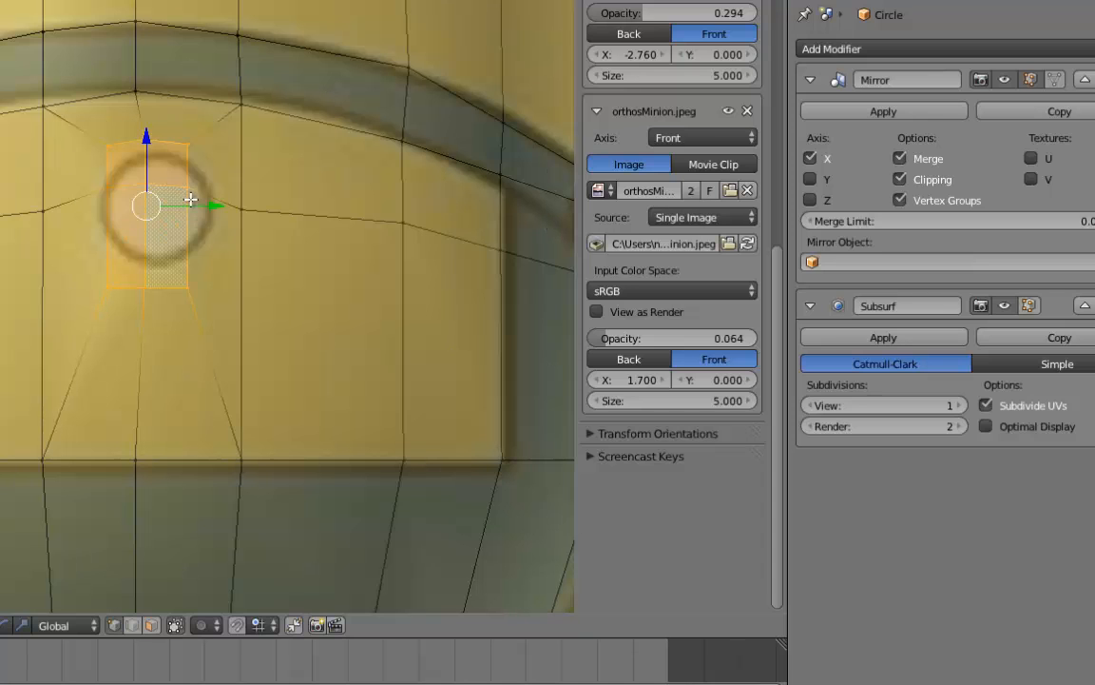
right_drag(190, 139, 227, 222)
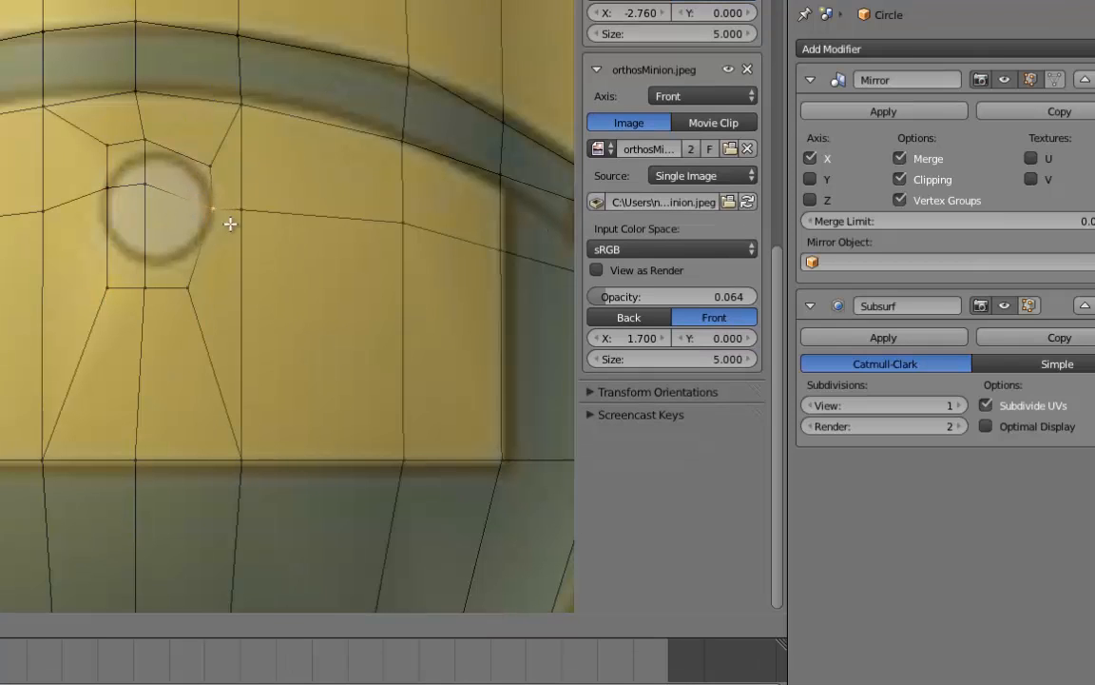
right_drag(194, 293, 208, 253)
right_drag(141, 286, 99, 253)
right_drag(102, 163, 88, 201)
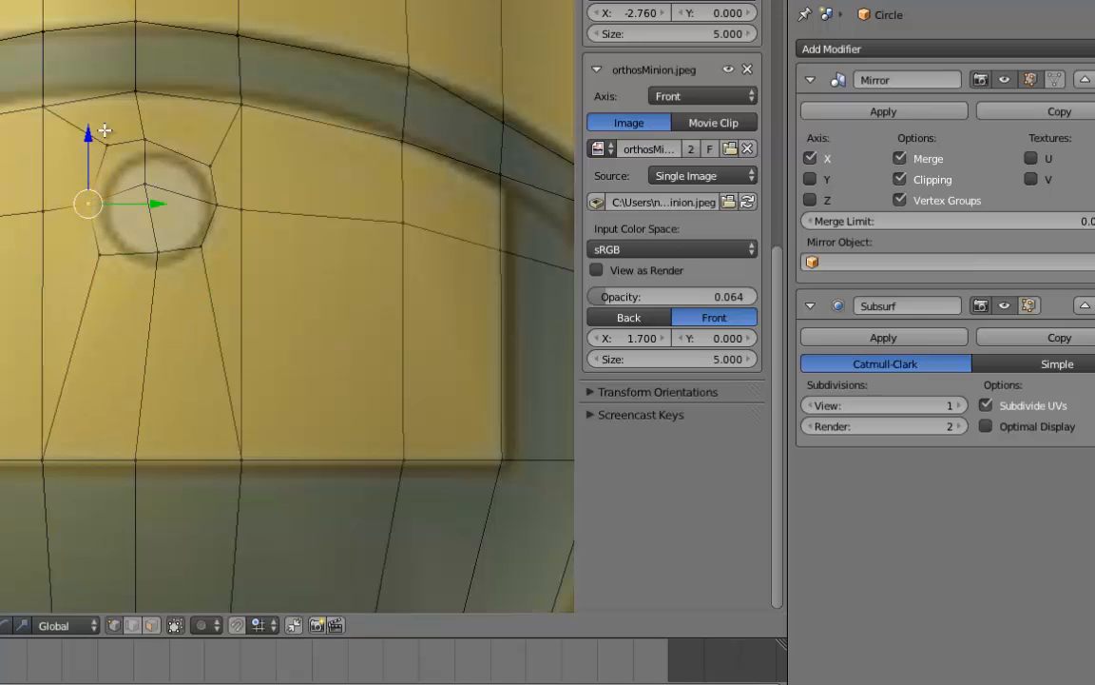
right_drag(96, 121, 102, 171)
mouse_move(145, 185)
right_down()
mouse_move(164, 196)
mouse_move(157, 203)
right_up()
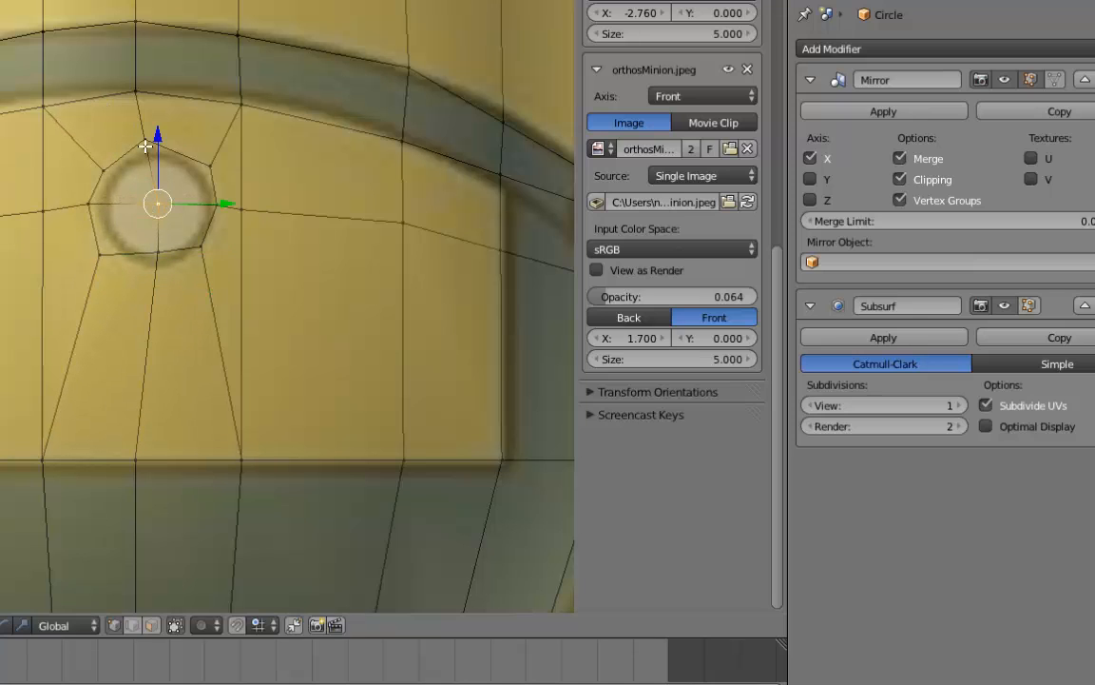
mouse_move(144, 141)
right_down()
mouse_move(160, 150)
mouse_move(144, 151)
right_up()
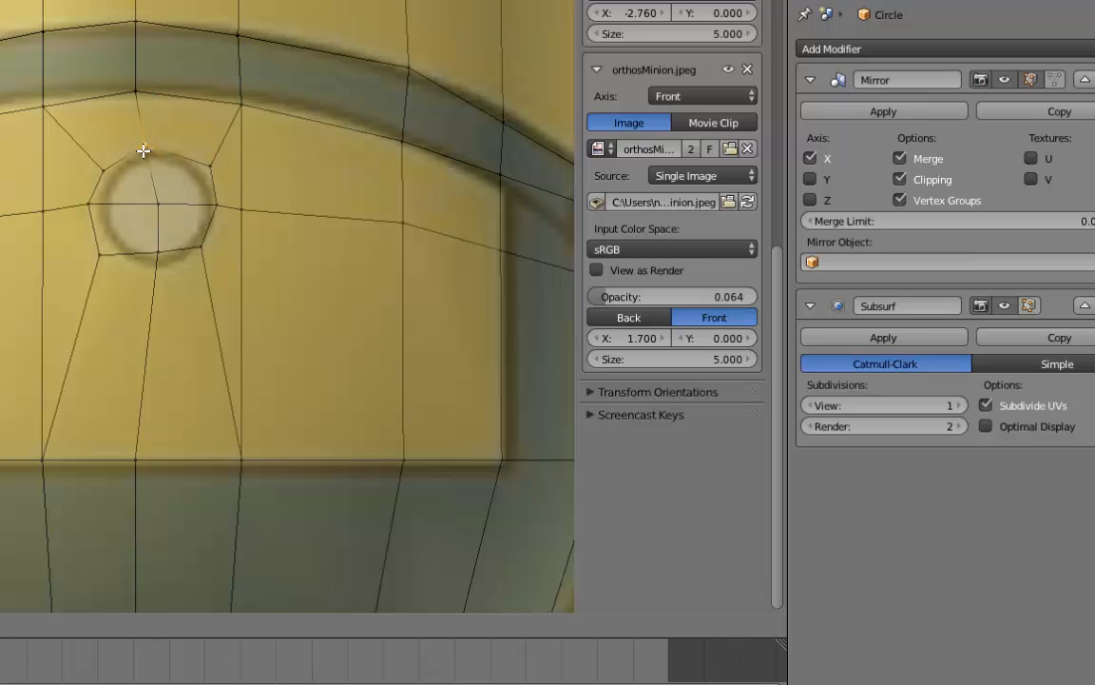
- Select the four faces inside the ring and, in front view, move them slightly outward along X and down along Z to the reference arm
key(ctrl+Tab)
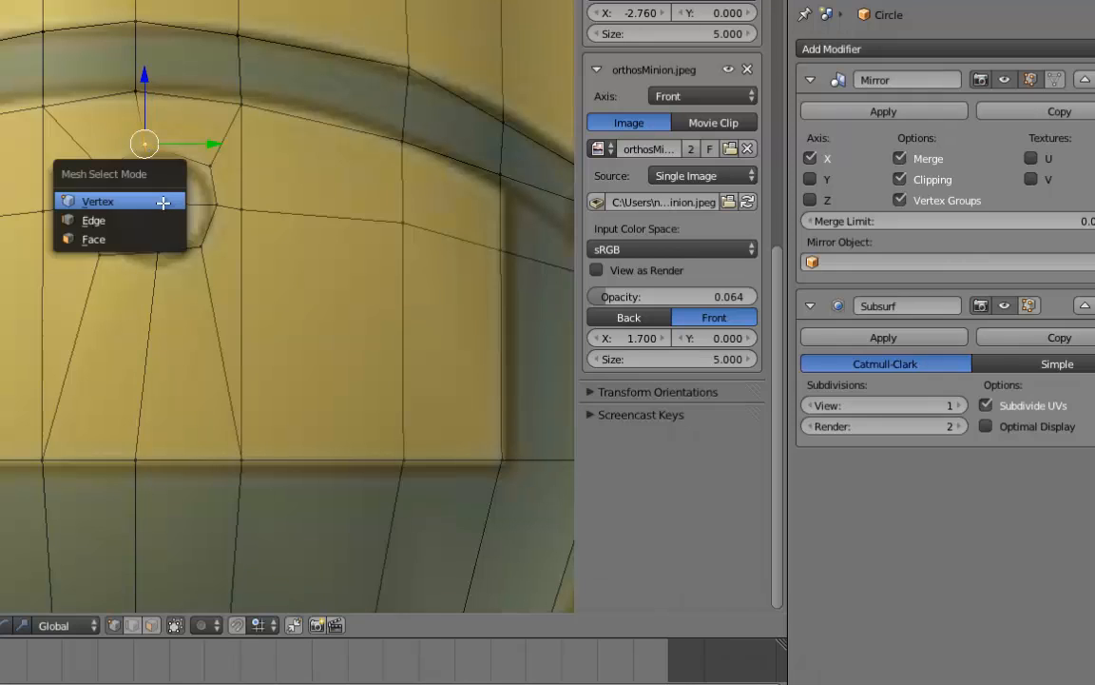
click(142, 235)
right_click(152, 191)
right_click(182, 222)
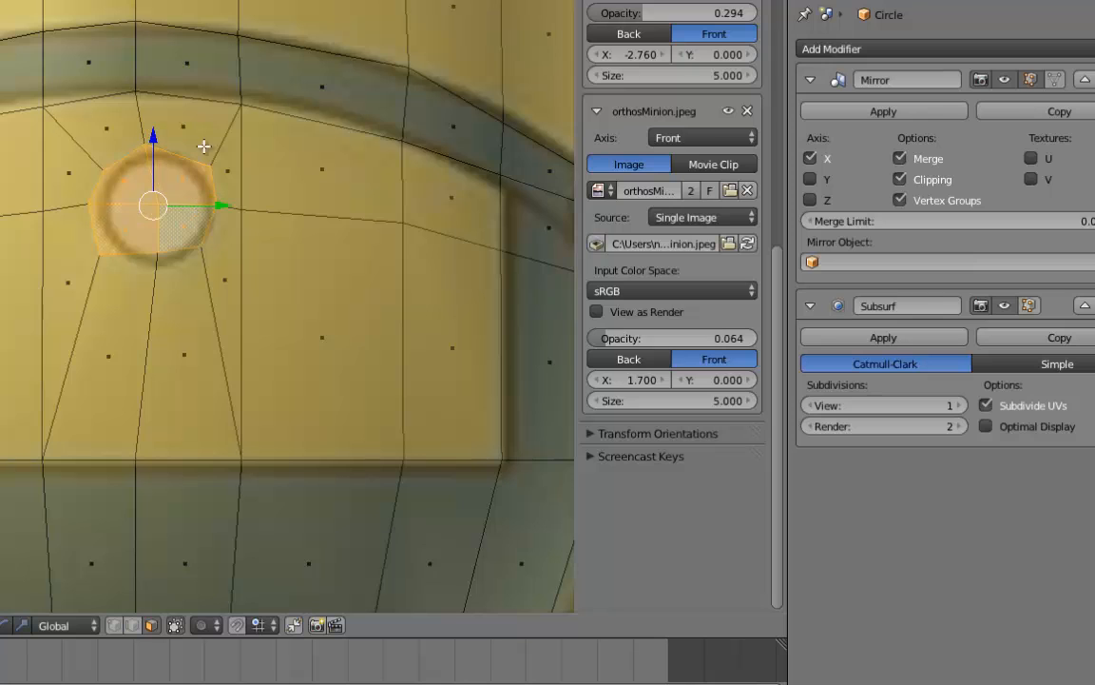
key(KP_1)
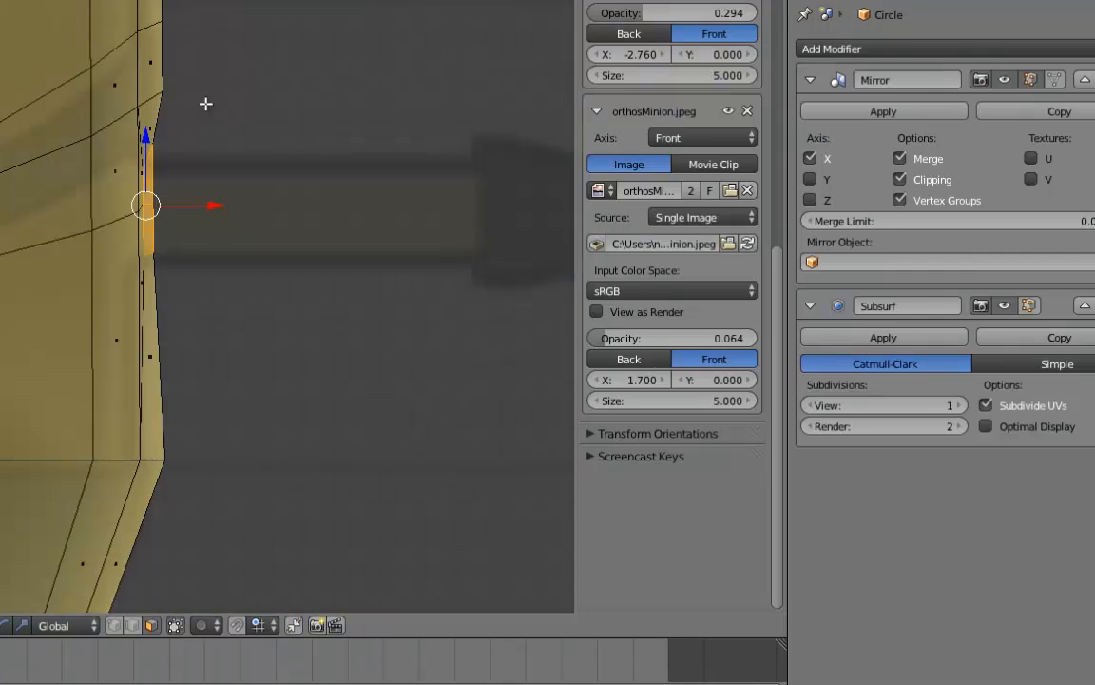
key(g)
key(x)
click(227, 205)
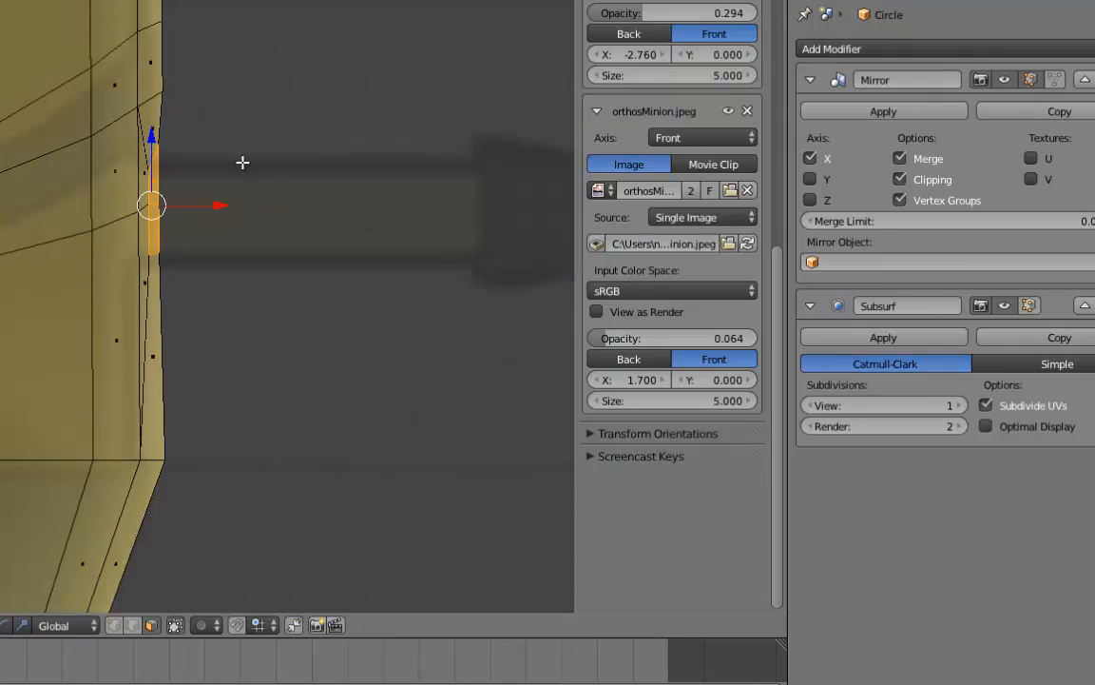
scroll(222, 209, down, 2)
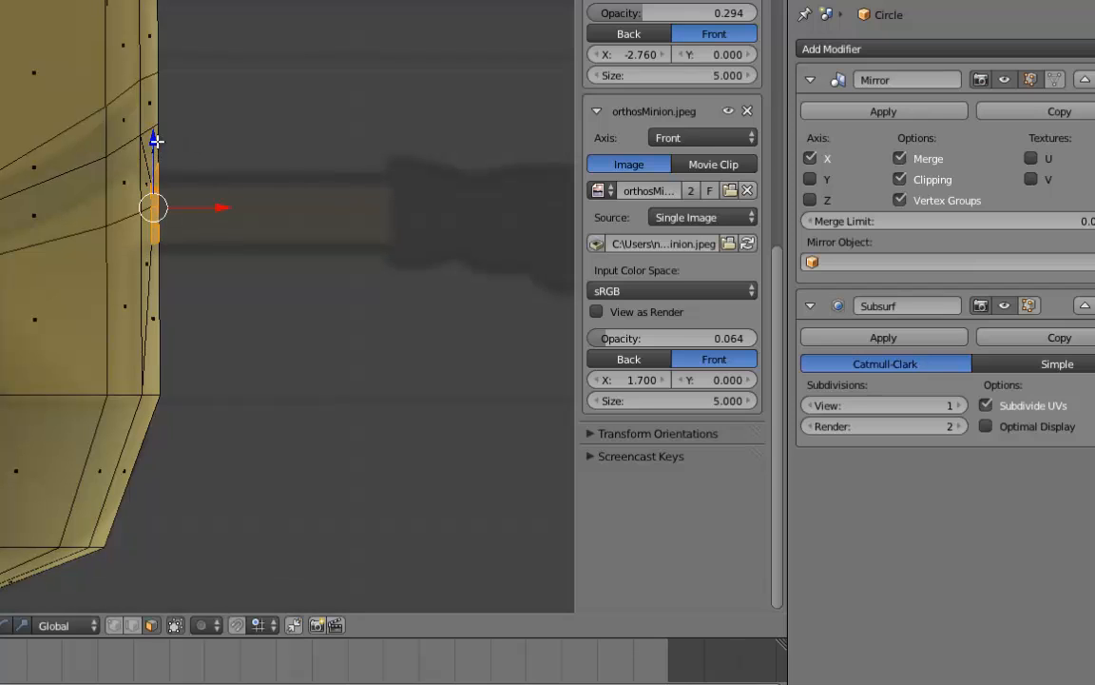
drag(156, 141, 154, 151)
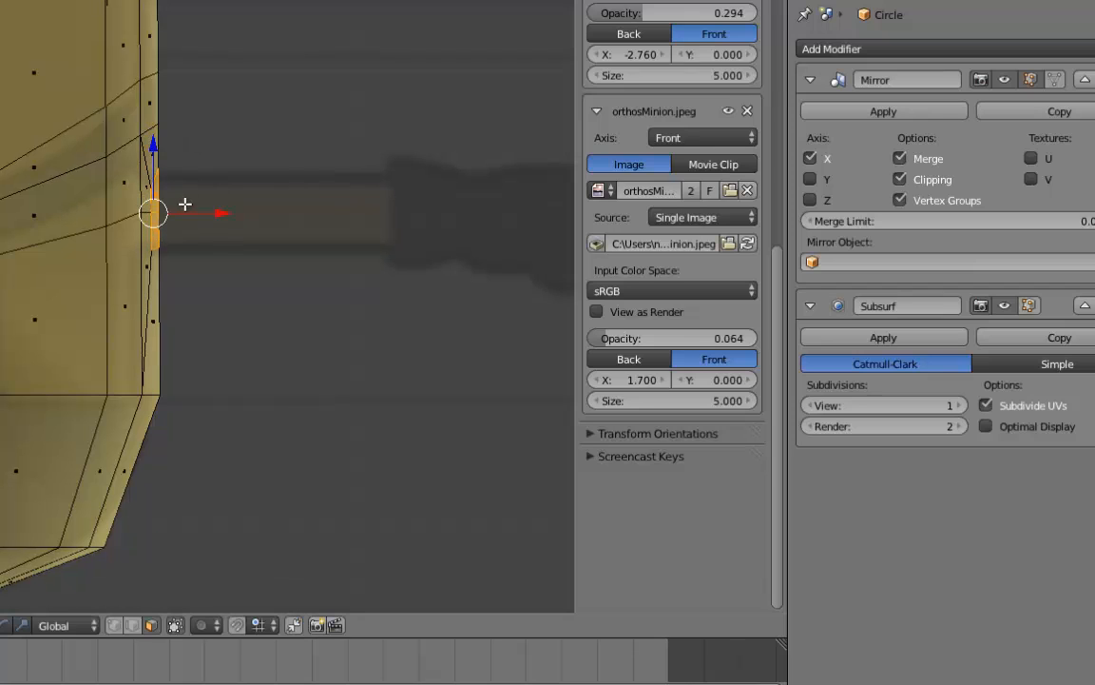
- Extrude the four faces along the reference arm up to the glove and flatten the end by scaling it to 0 along X
key(e)
click(425, 209)
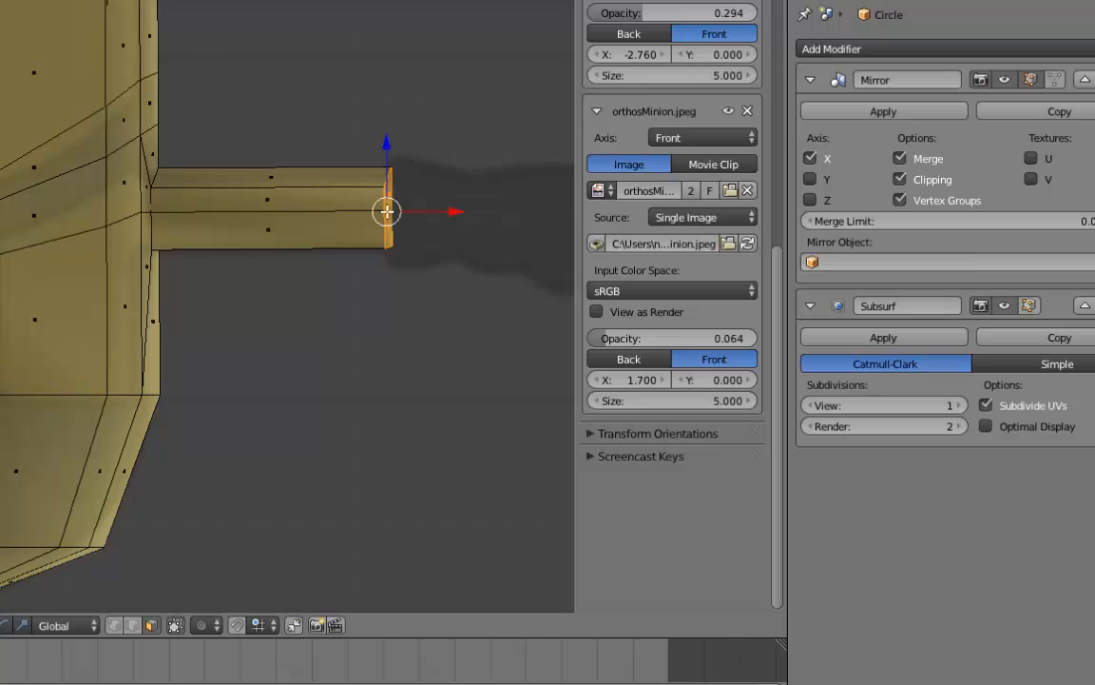
scroll(352, 343, down, 3)
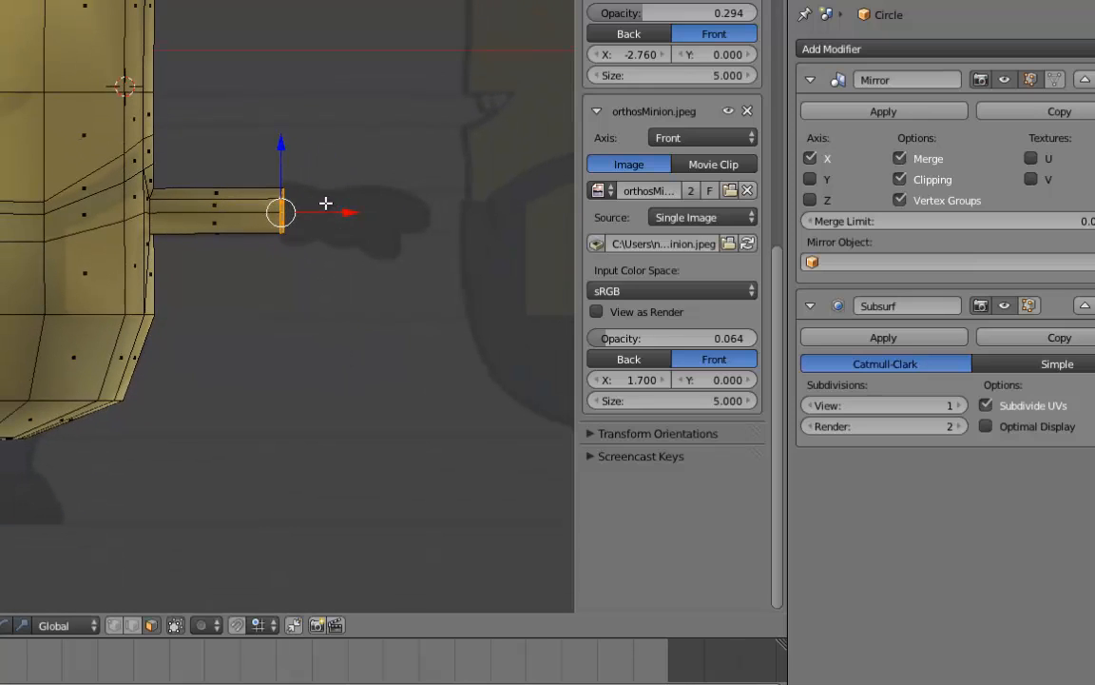
key(s)
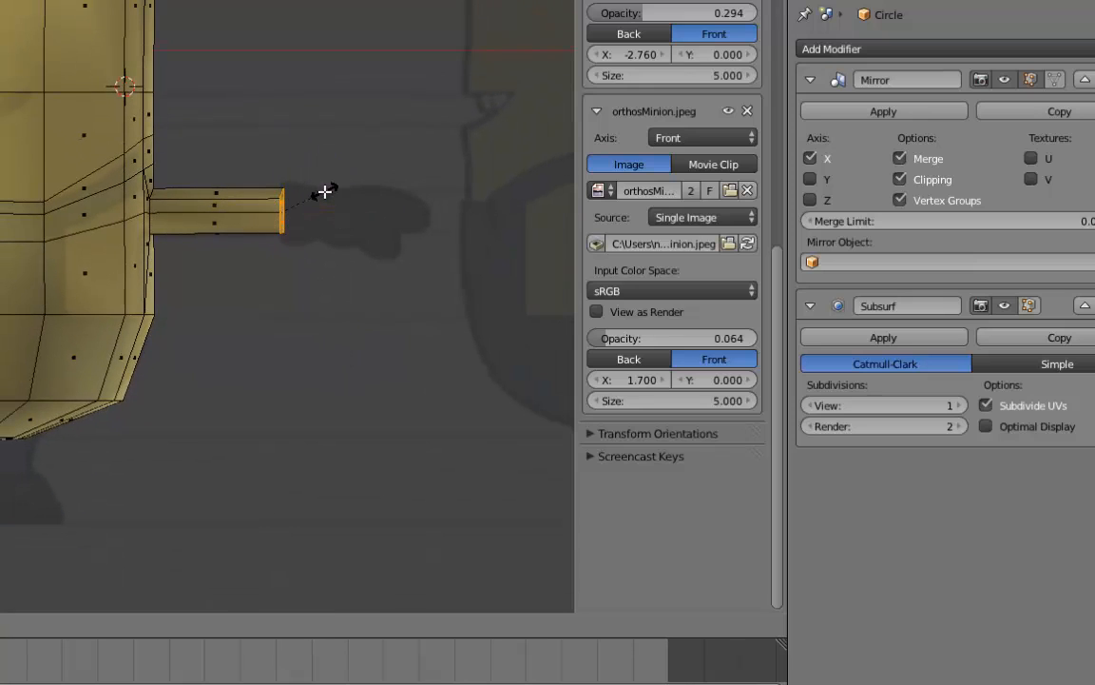
key(x)
key(0)
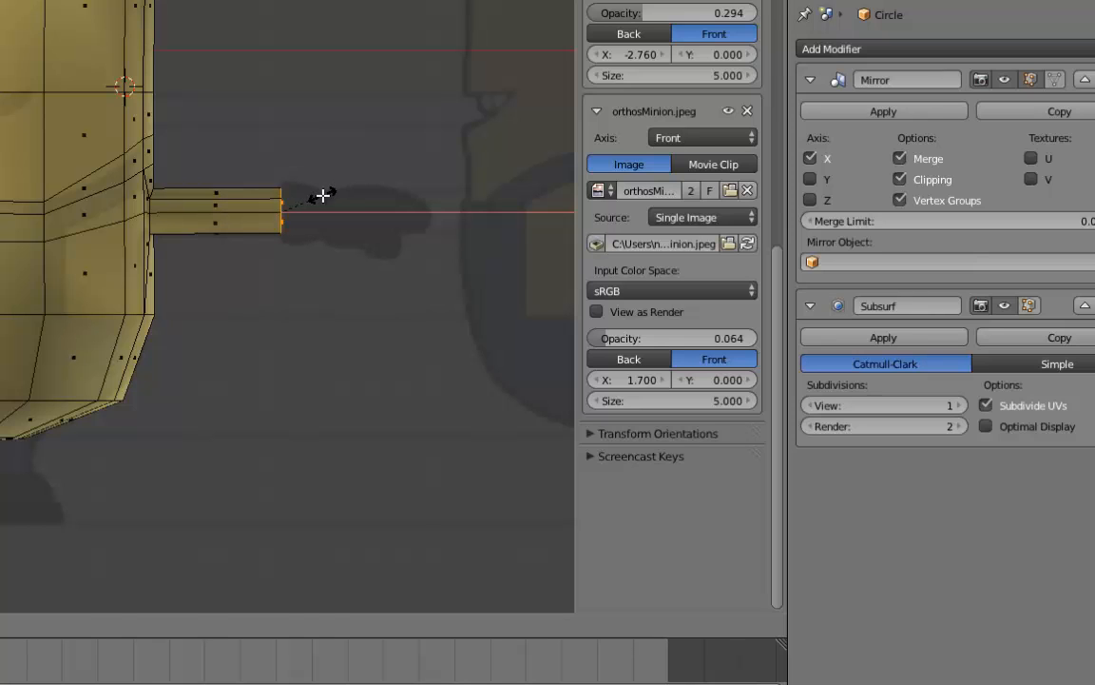
key(Return)
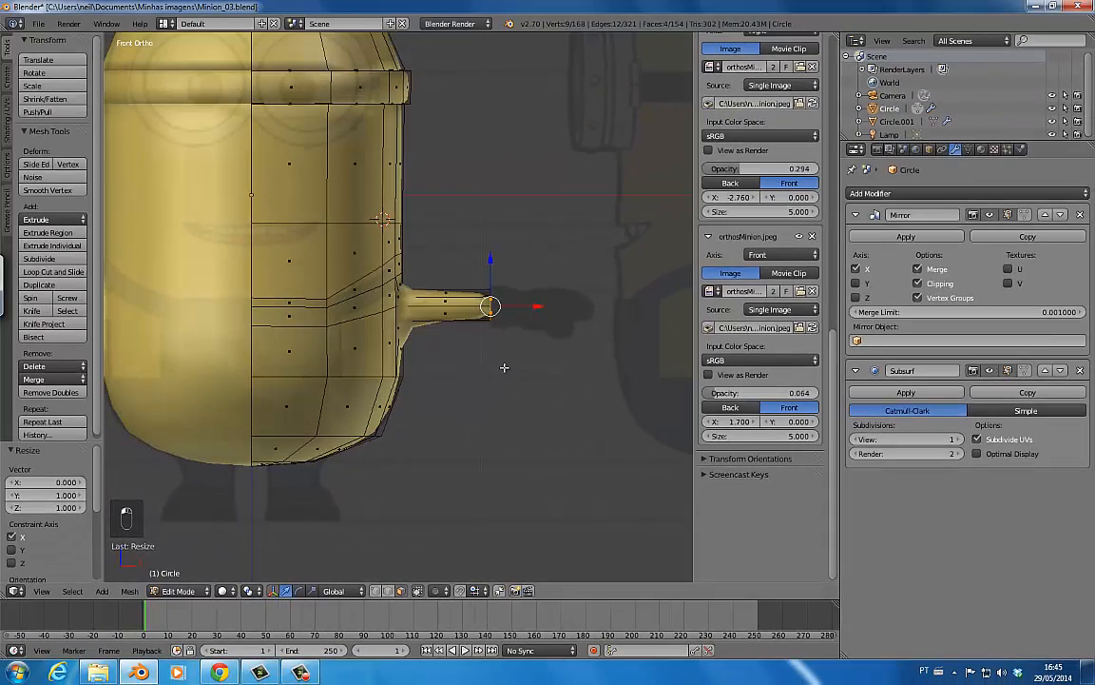
- In vertex select mode, reposition the vertices of the overalls' upper band on the front beside the arm
scroll(504, 367, up, 2)
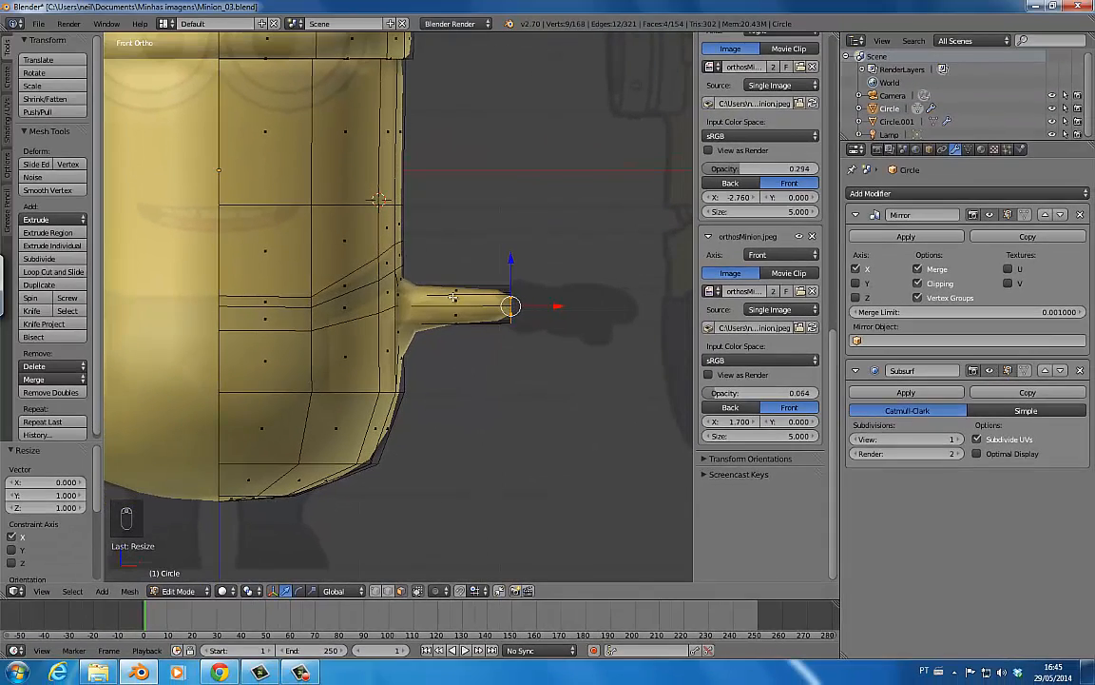
key(ctrl+Tab)
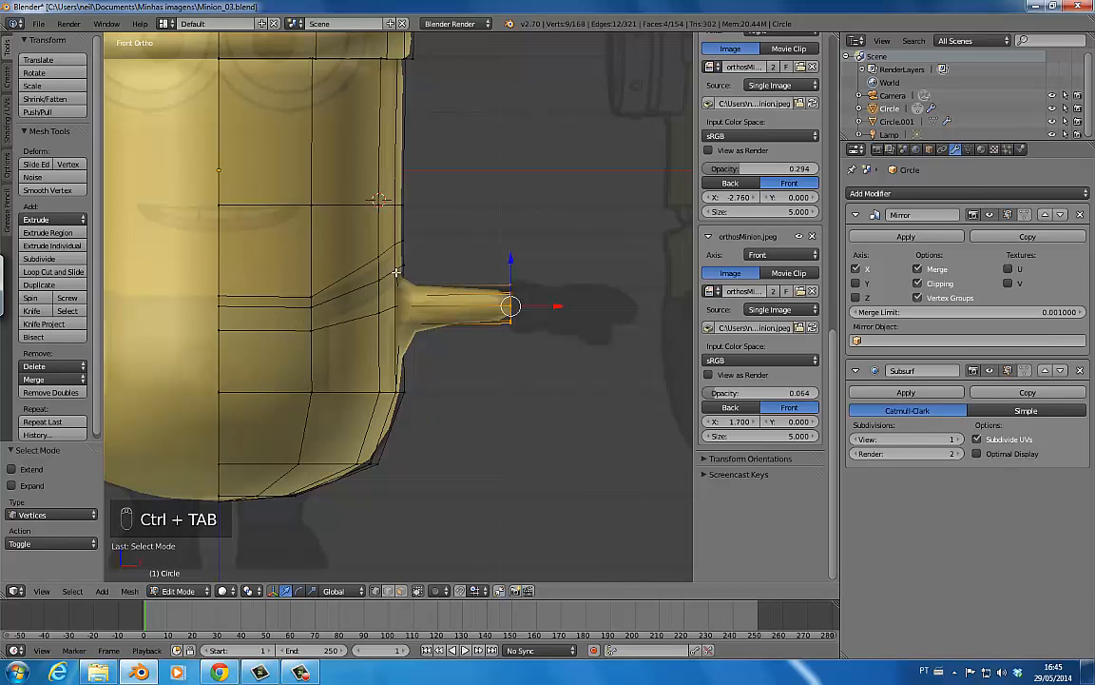
mouse_move(378, 280)
right_down()
mouse_move(379, 298)
mouse_move(396, 282)
mouse_move(375, 268)
right_up()
click(378, 298)
click(394, 283)
click(374, 268)
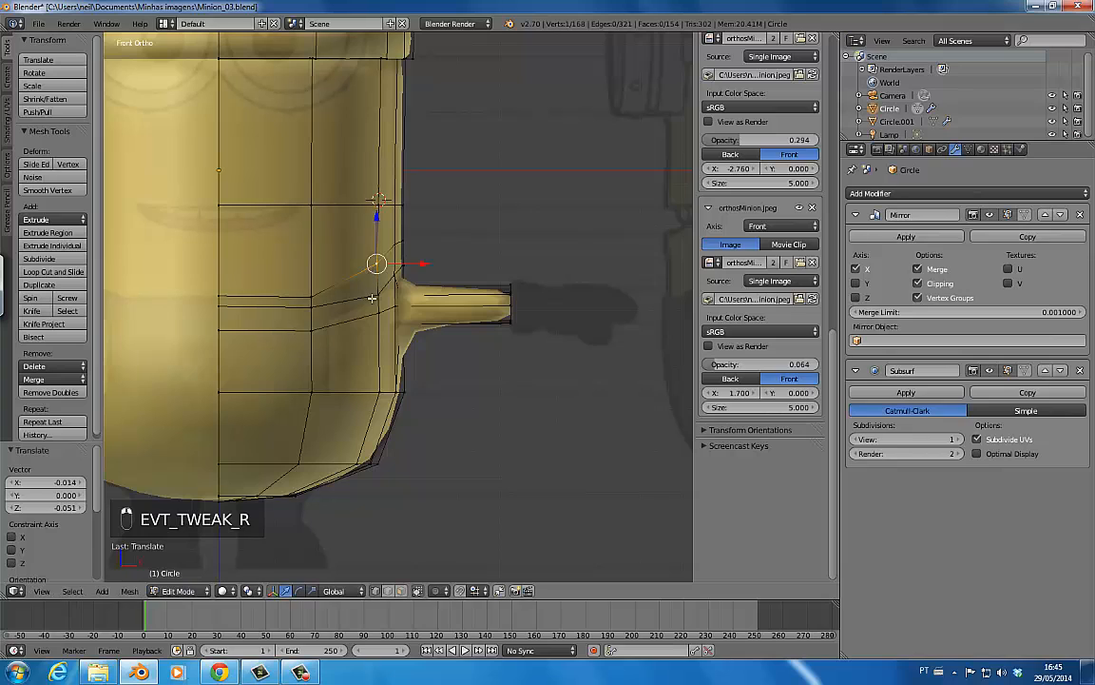
- Lower the front vertices of the two loops below the overalls' top edge and shift the lower loop's corner vertex outward
right_click(314, 317)
right_drag(317, 321, 318, 362)
click(316, 336)
right_click(222, 356)
right_click(311, 348)
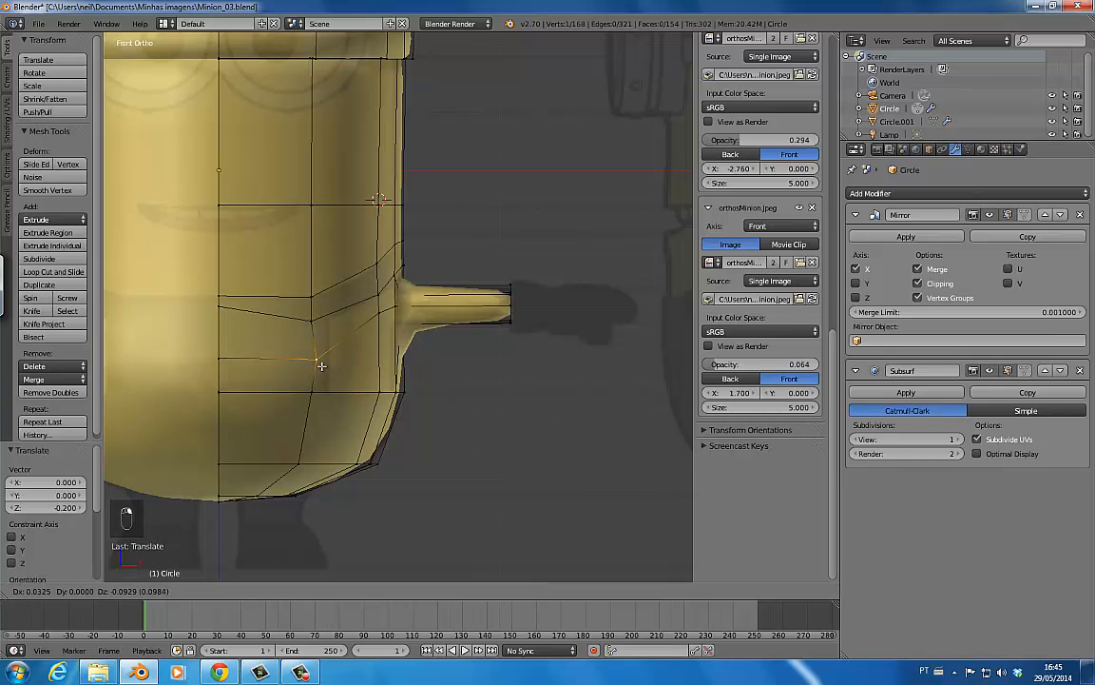
click(332, 365)
- Shift three more vertices of the front's middle column outward by 0.116, 0.079 and 0.139 along X
right_click(325, 313)
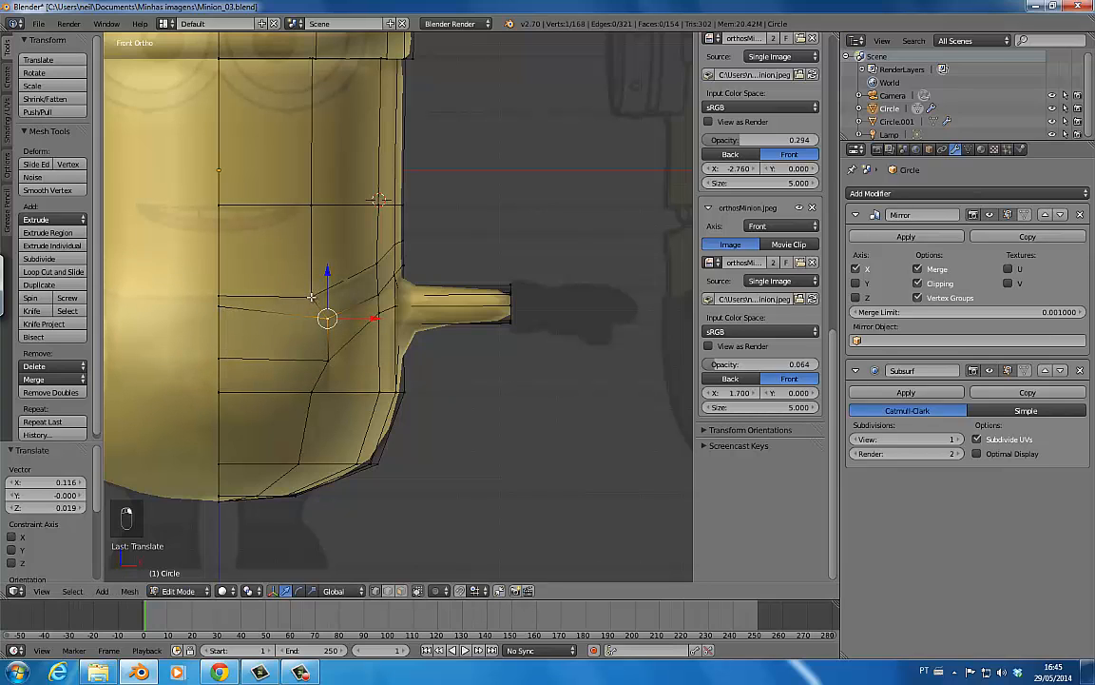
right_drag(326, 314, 335, 282)
click(331, 295)
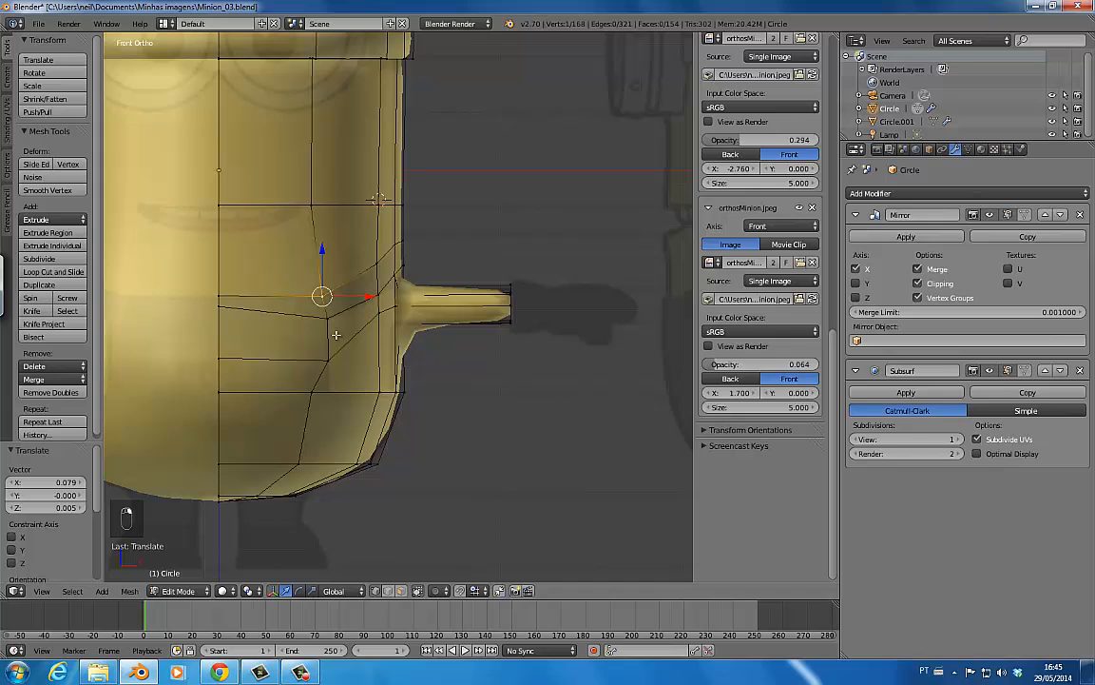
right_drag(317, 392, 342, 392)
click(336, 392)
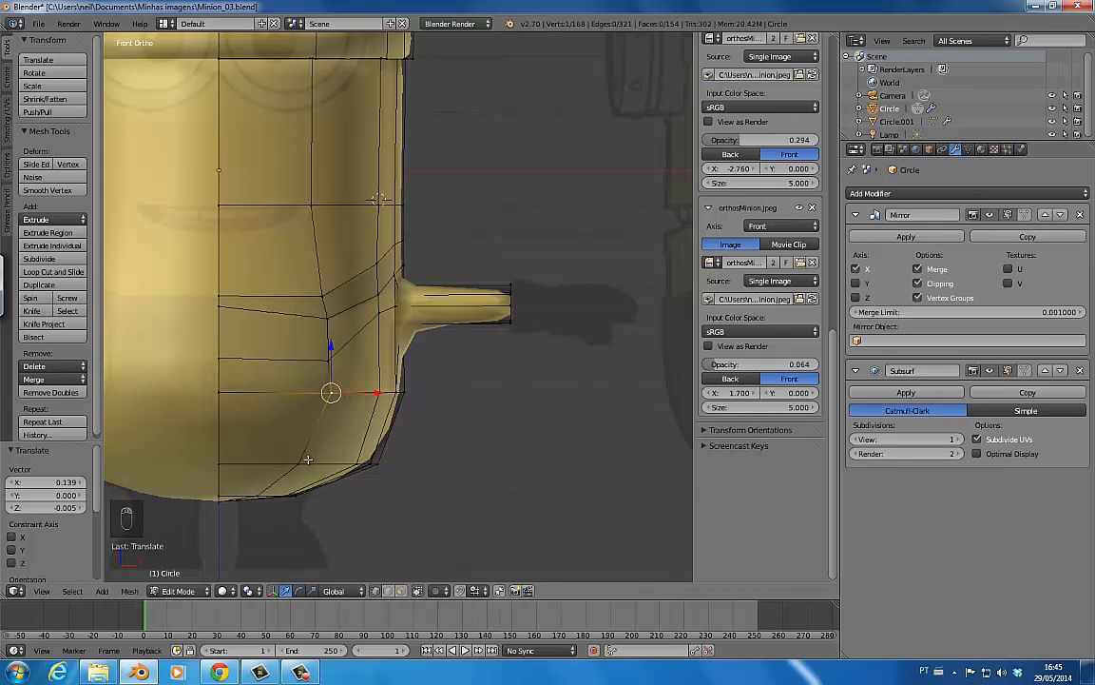
- Extrude the arm's end 0.014 along X, scale it to 1.328 and move it -0.037 along X to start the glove's cuff
right_click(512, 294)
key(z)
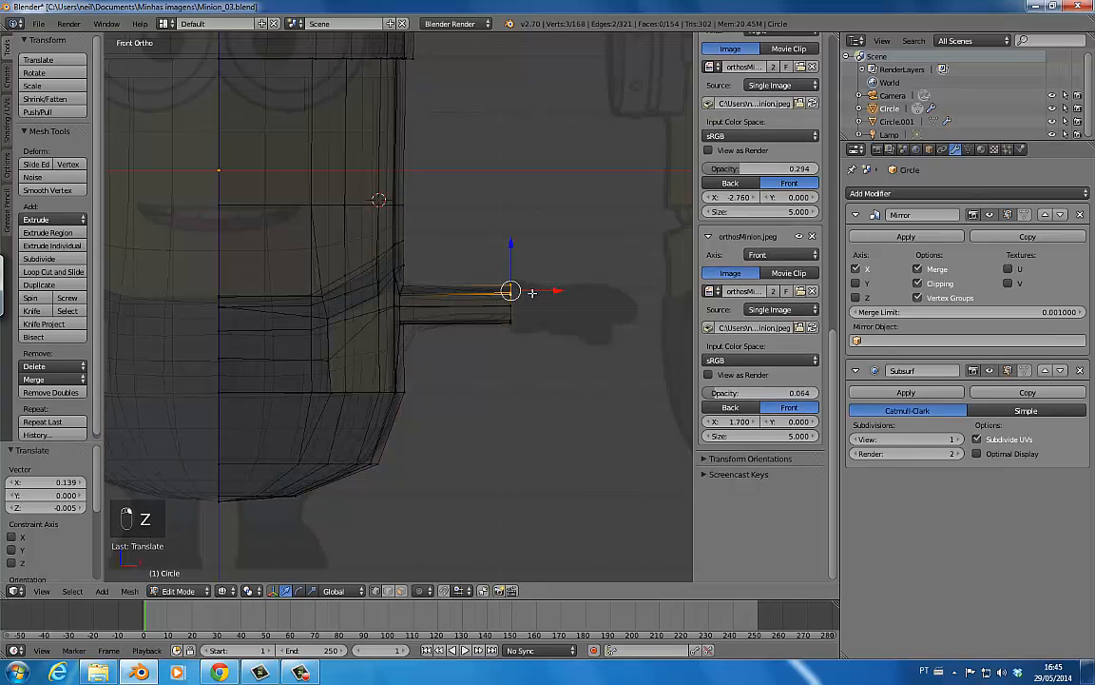
key(b)
drag(502, 264, 514, 338)
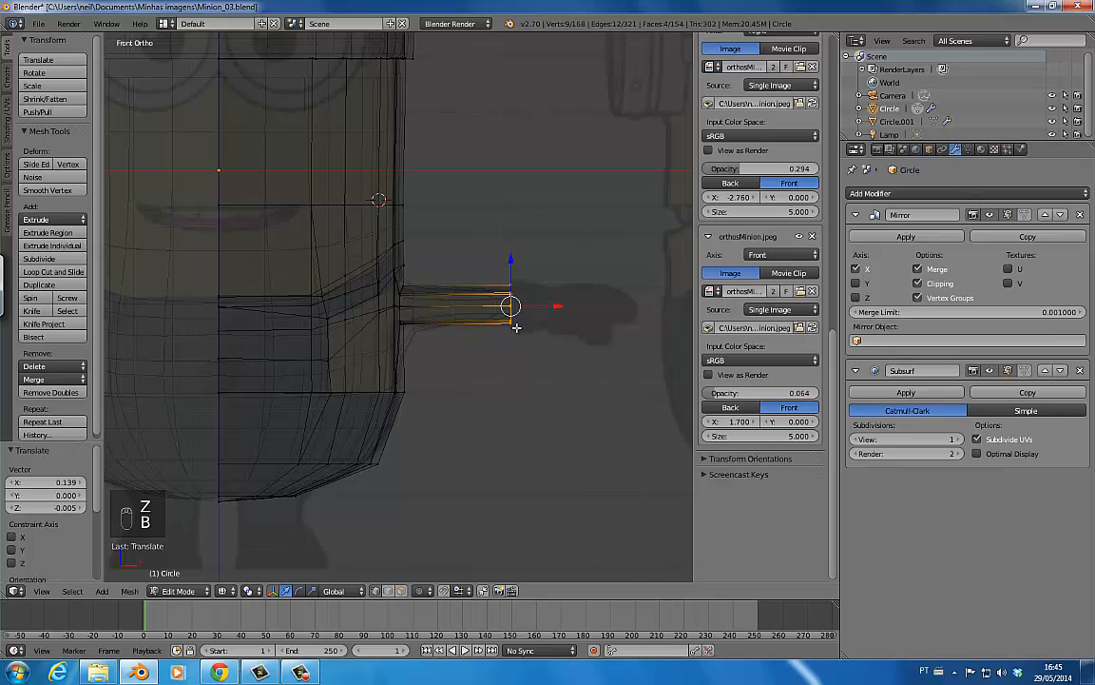
key(z)
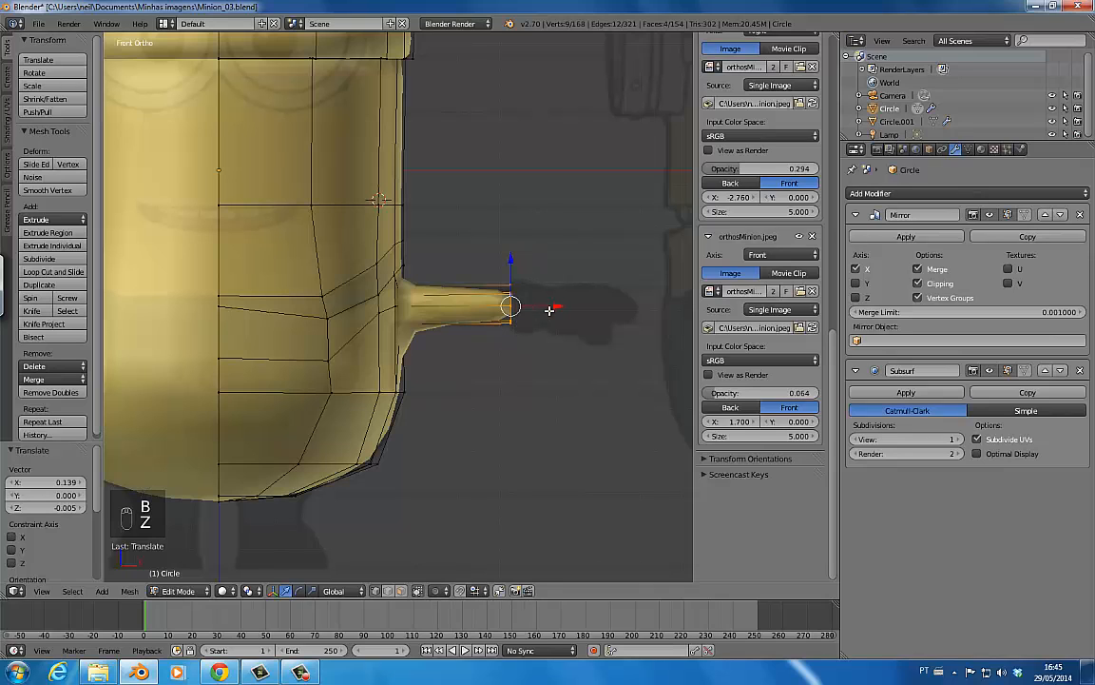
key(e)
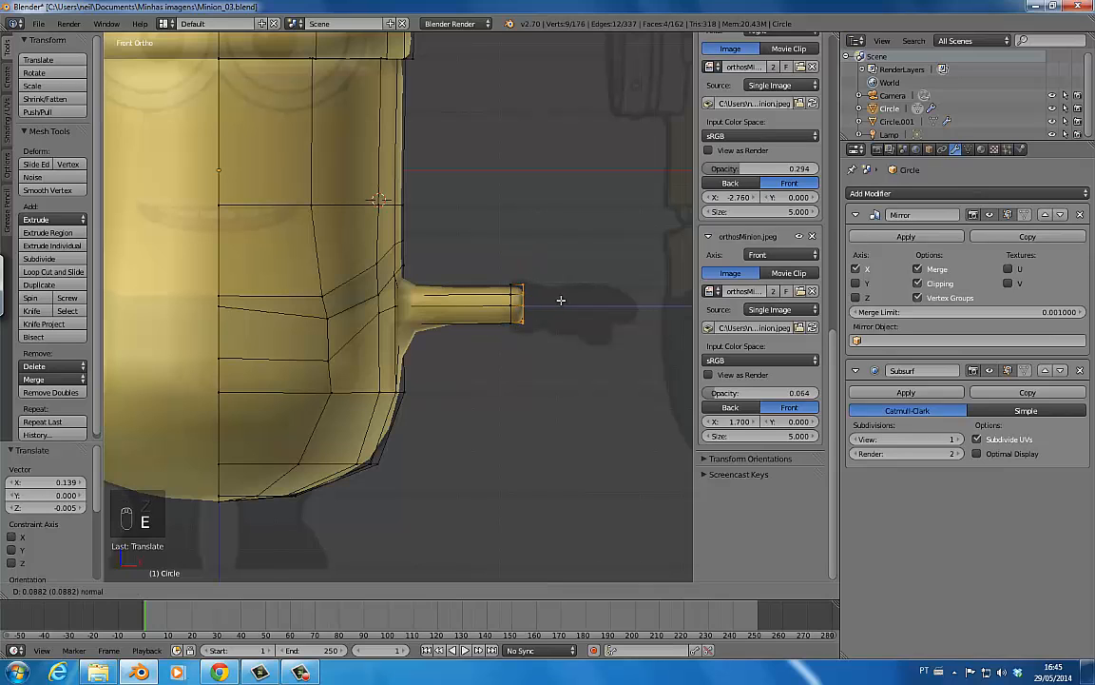
click(547, 306)
key(s)
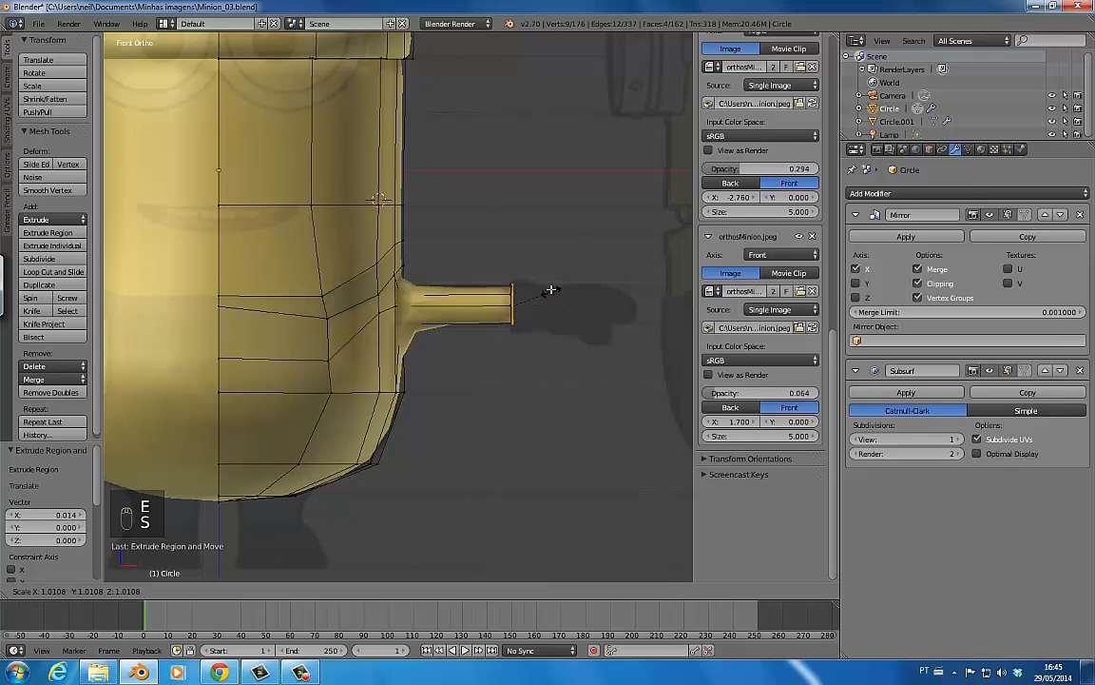
click(556, 274)
drag(560, 306, 558, 307)
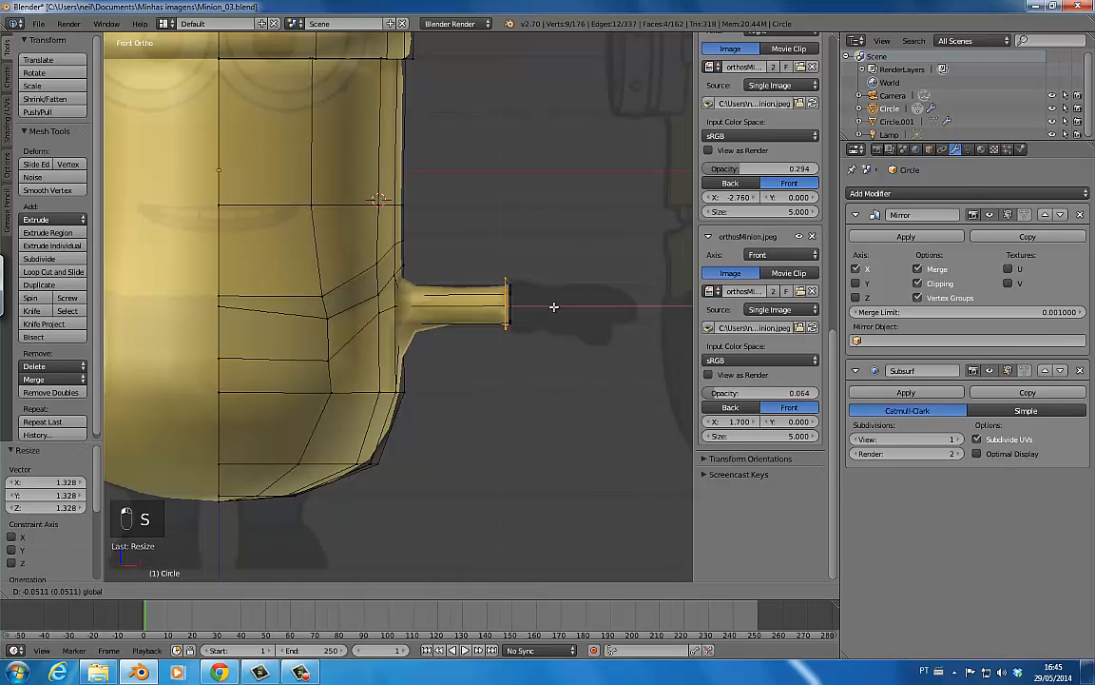
- Extrude the cuff about 0.3 outward along the reference glove and scale its end to 0.726
key(e)
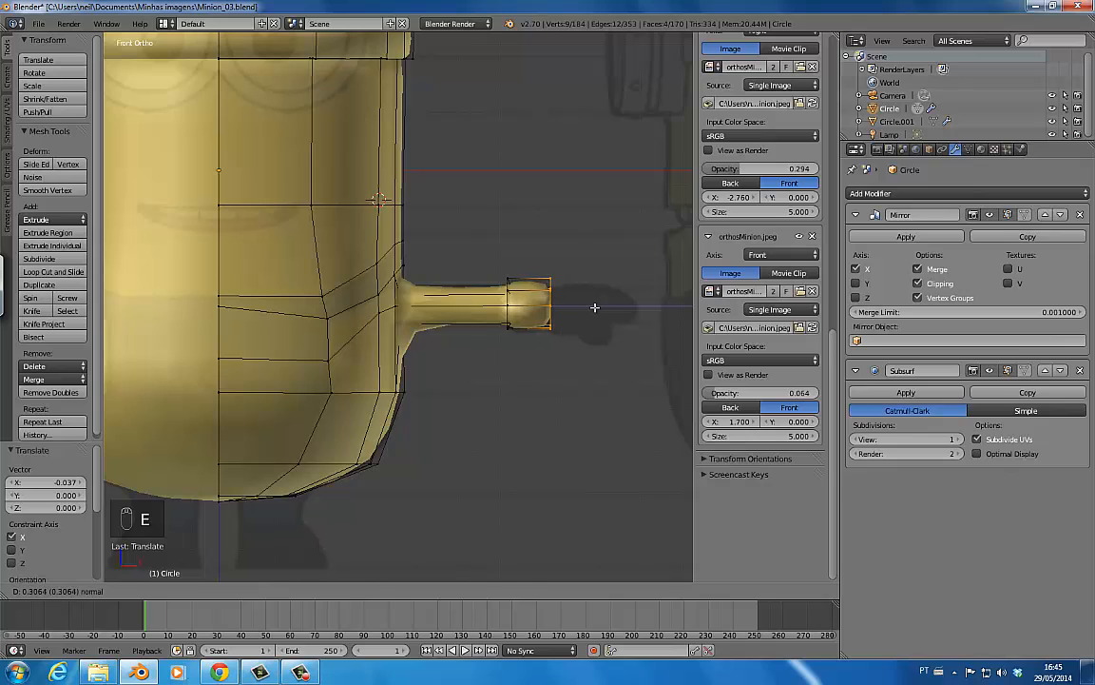
click(590, 307)
key(s)
click(564, 300)
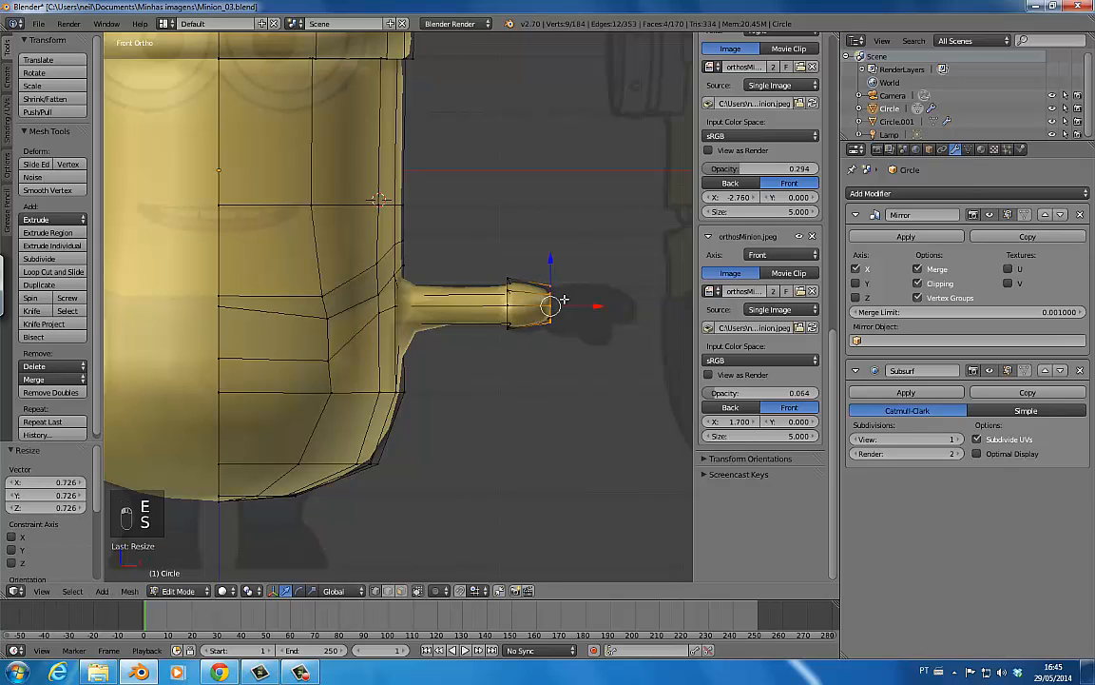
- Scale up the edge loop at the start of the glove's cuff and move it -0.042 along Z
alt+right_click(513, 291)
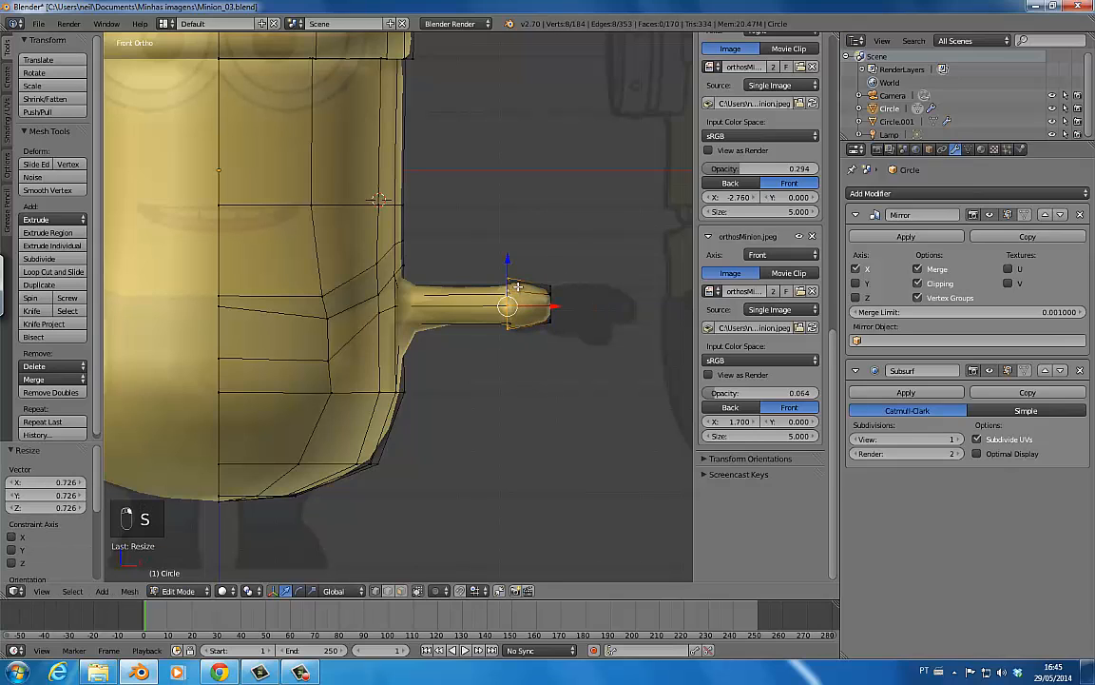
key(s)
click(517, 283)
drag(509, 258, 510, 263)
- Extrude the cuff's end about 0.4 outward for the palm, scale it to 1.328 and move it 0.023 along Z
key(z)
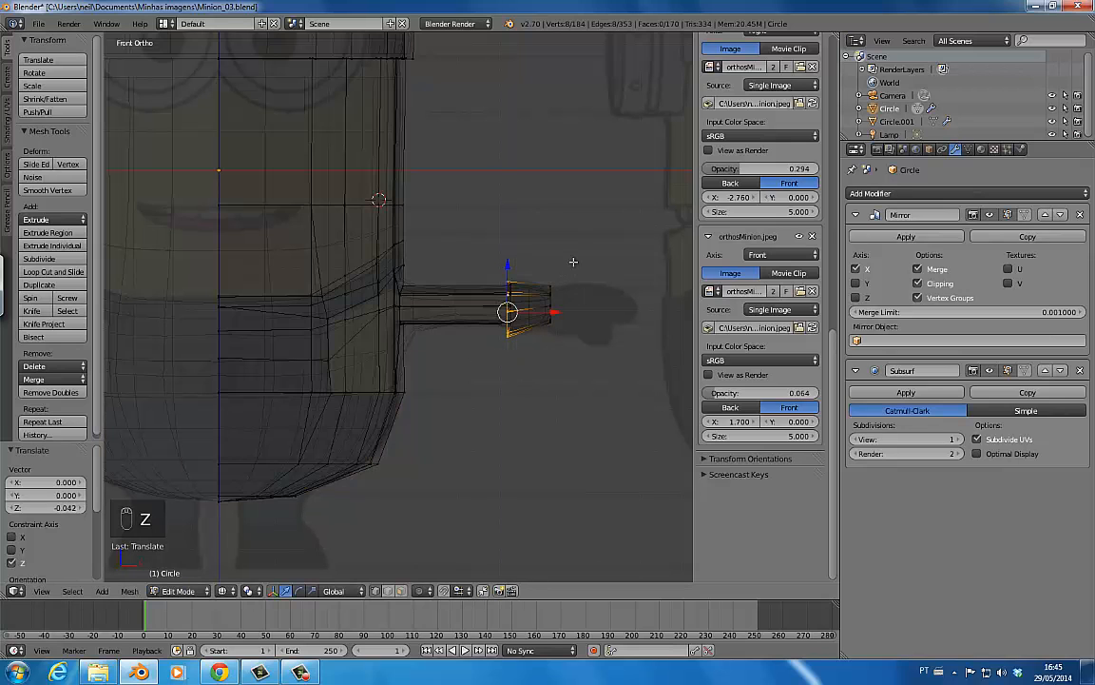
key(a)
key(b)
drag(572, 274, 542, 356)
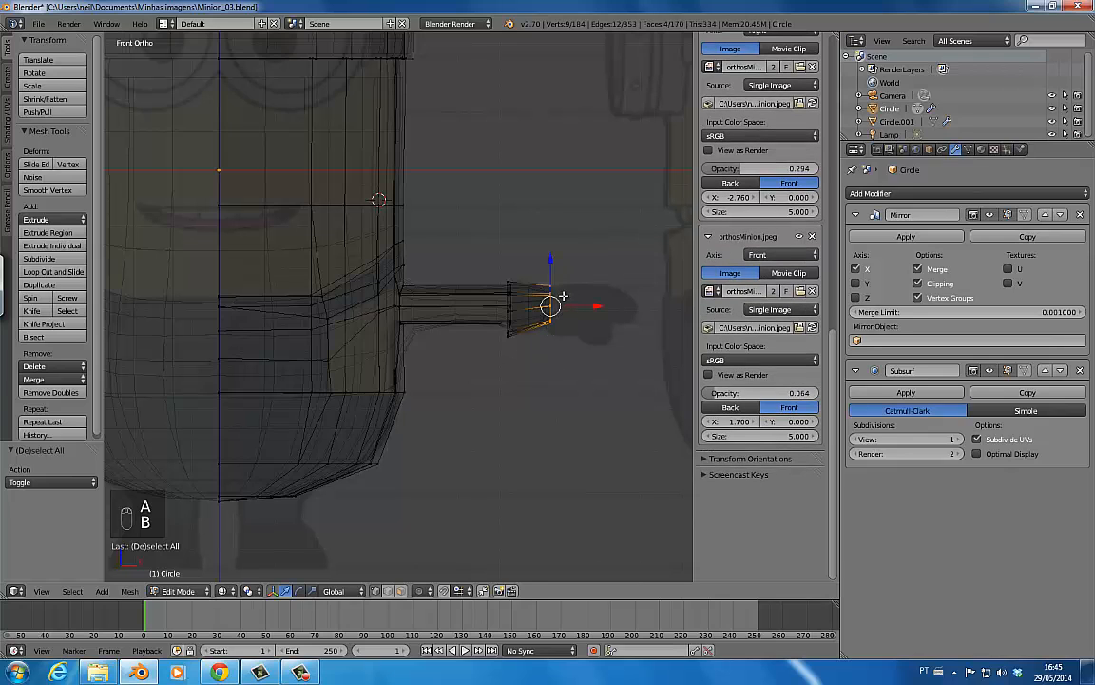
key(z)
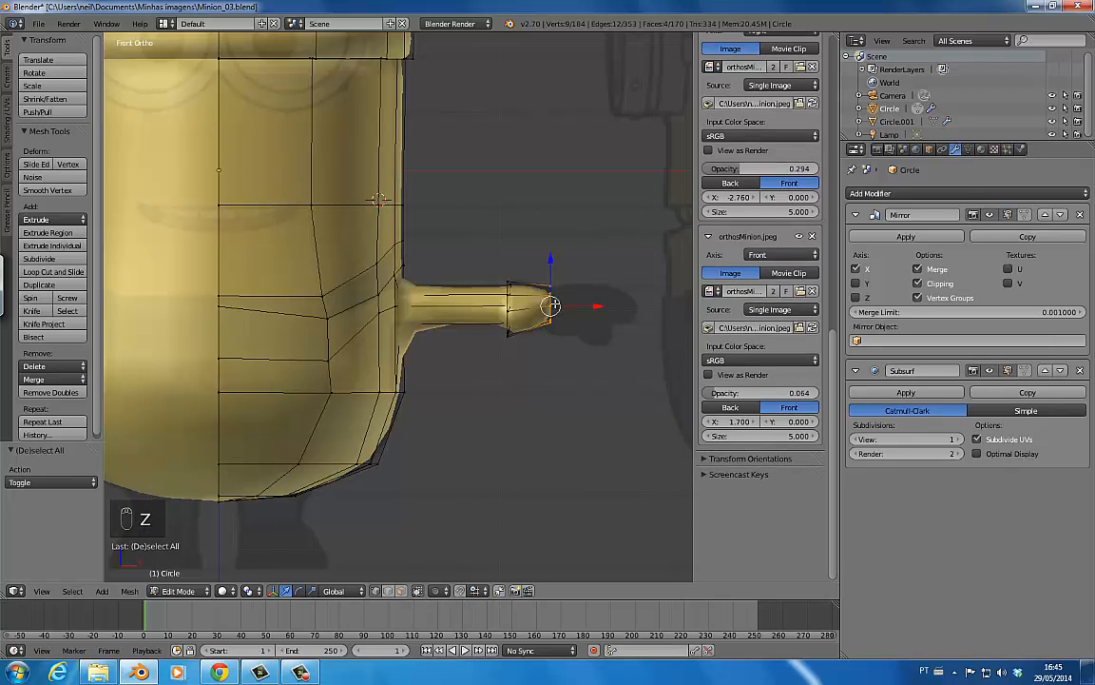
key(e)
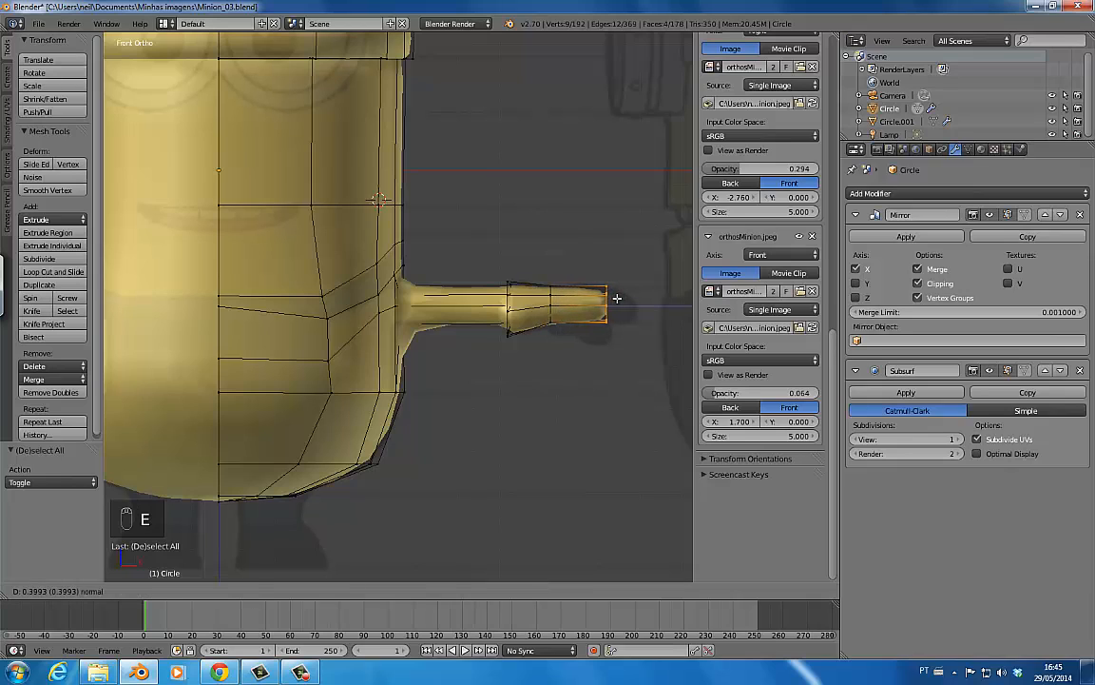
click(619, 299)
key(s)
click(616, 303)
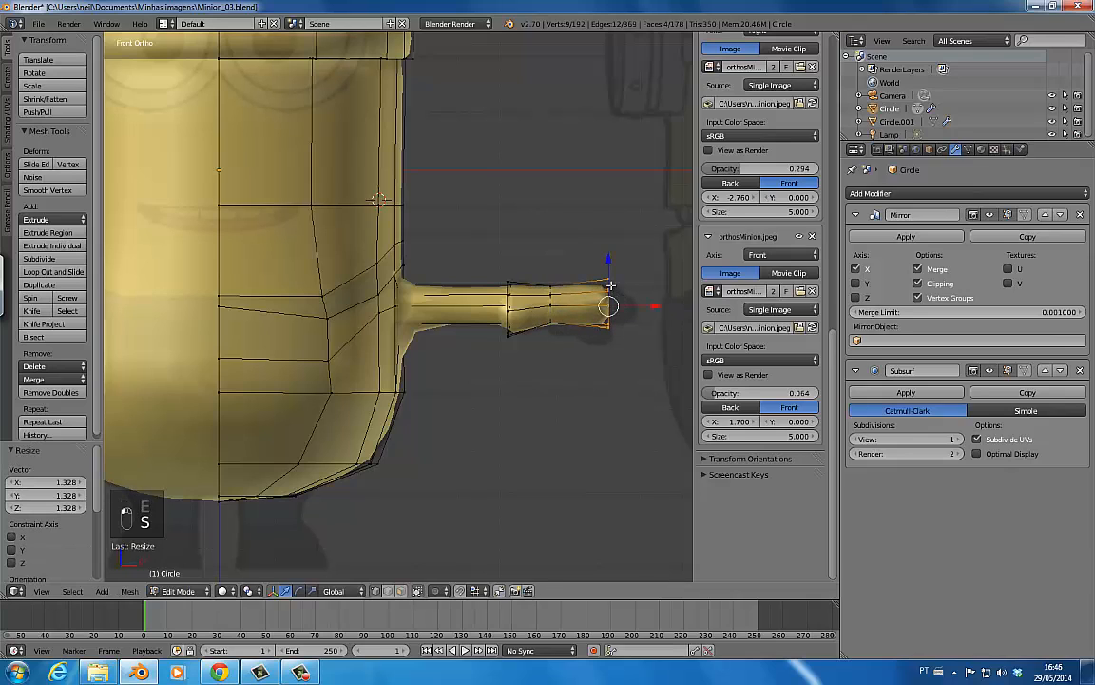
click(609, 265)
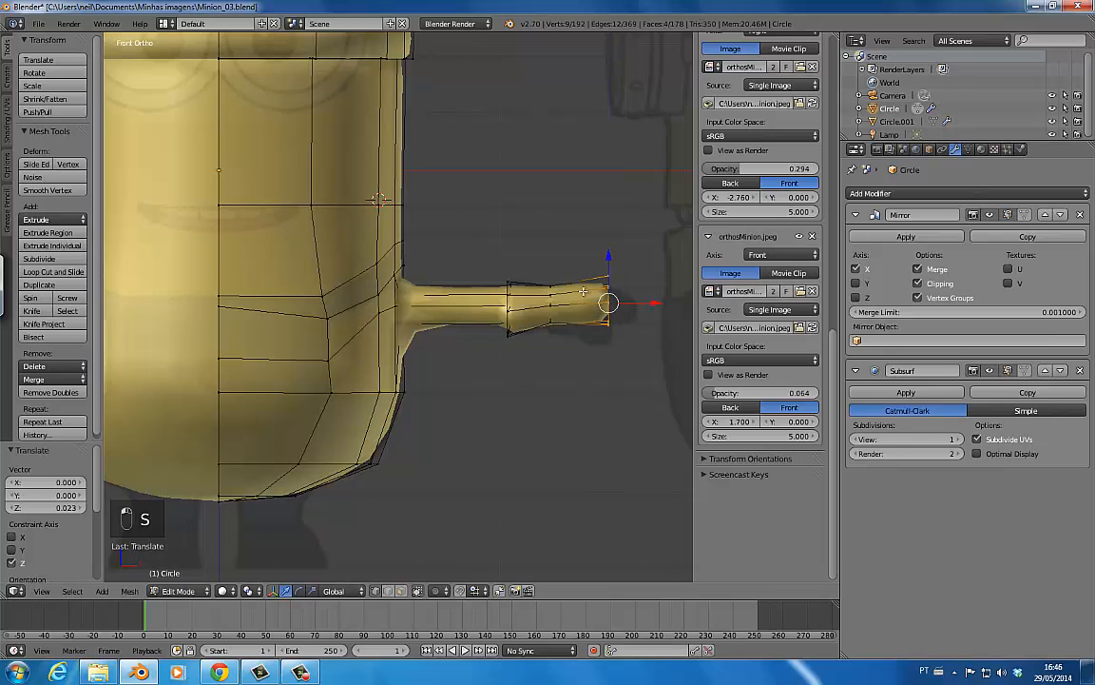
- Add an edge loop across the palm near the wrist and apply Shrink/Fatten with an offset of -0.019
key(ctrl+r)
click(575, 297)
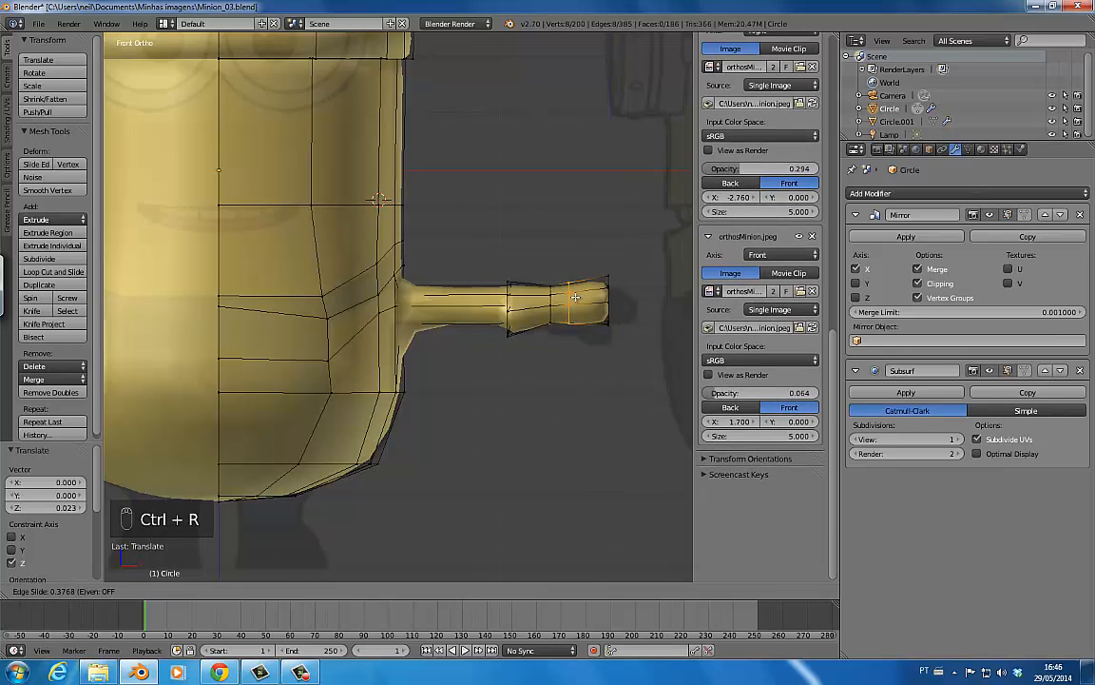
click(575, 297)
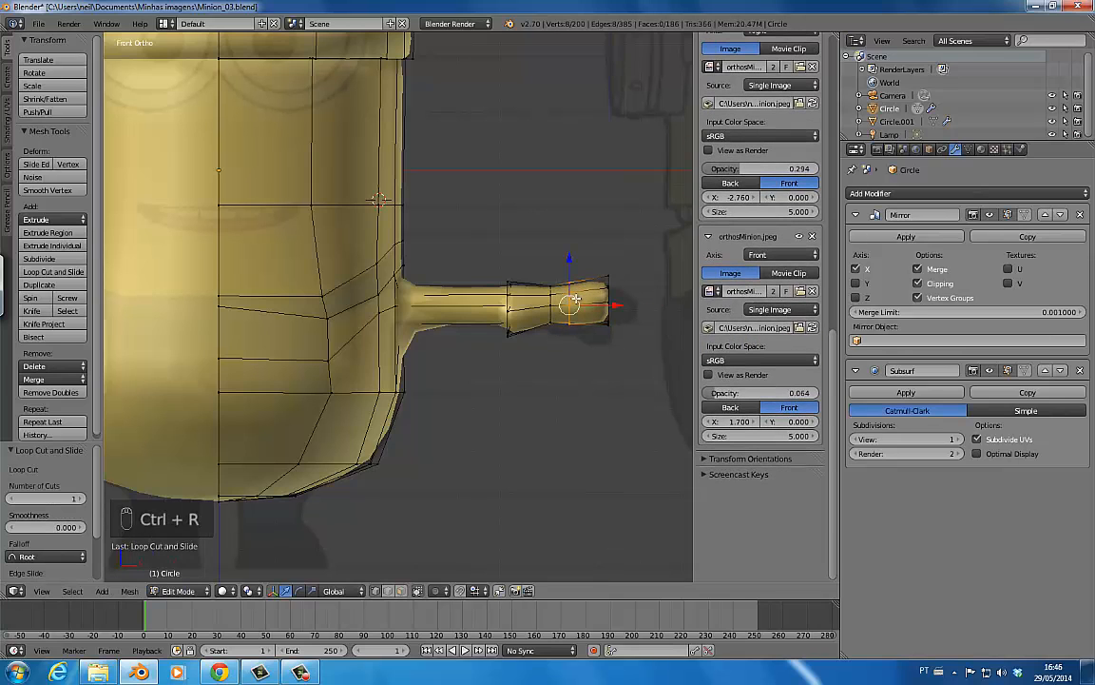
key(alt+s)
click(593, 295)
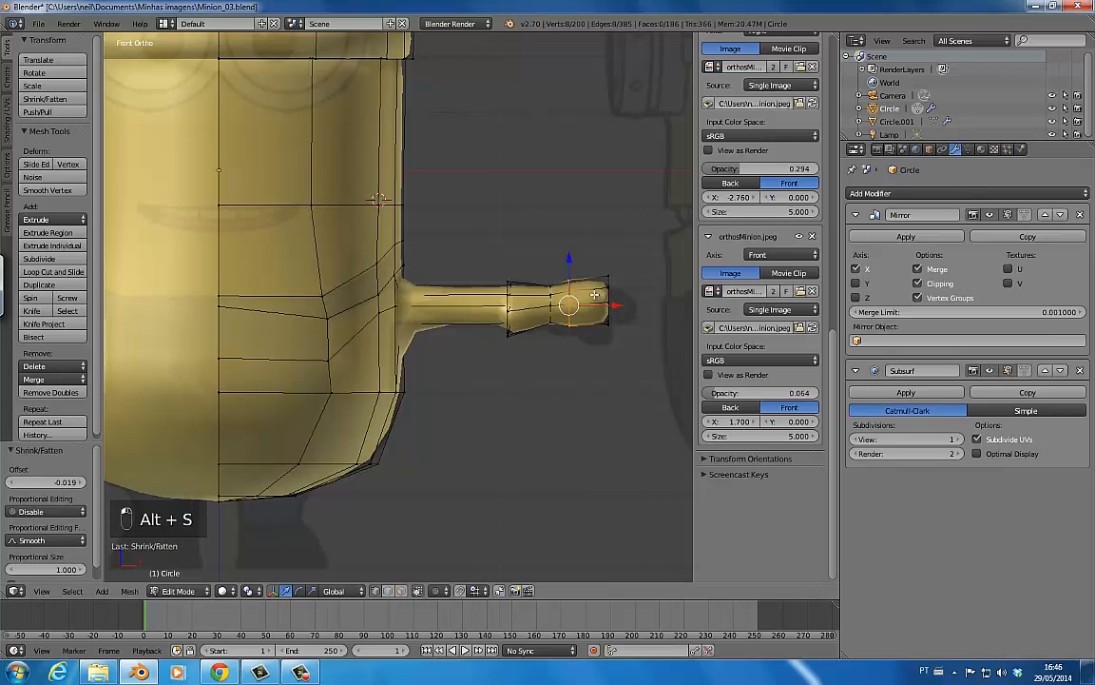
- Lower the faces of the palm's outer section slightly to match the reference hand and rotate them 7.328°
key(ctrl+Tab)
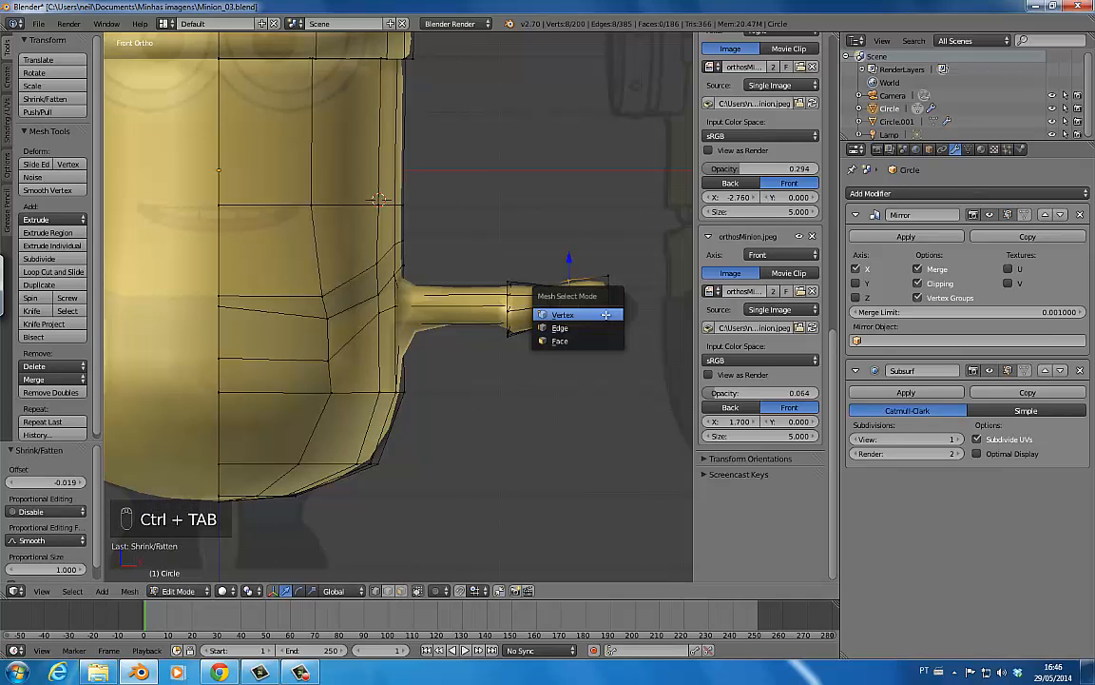
click(583, 341)
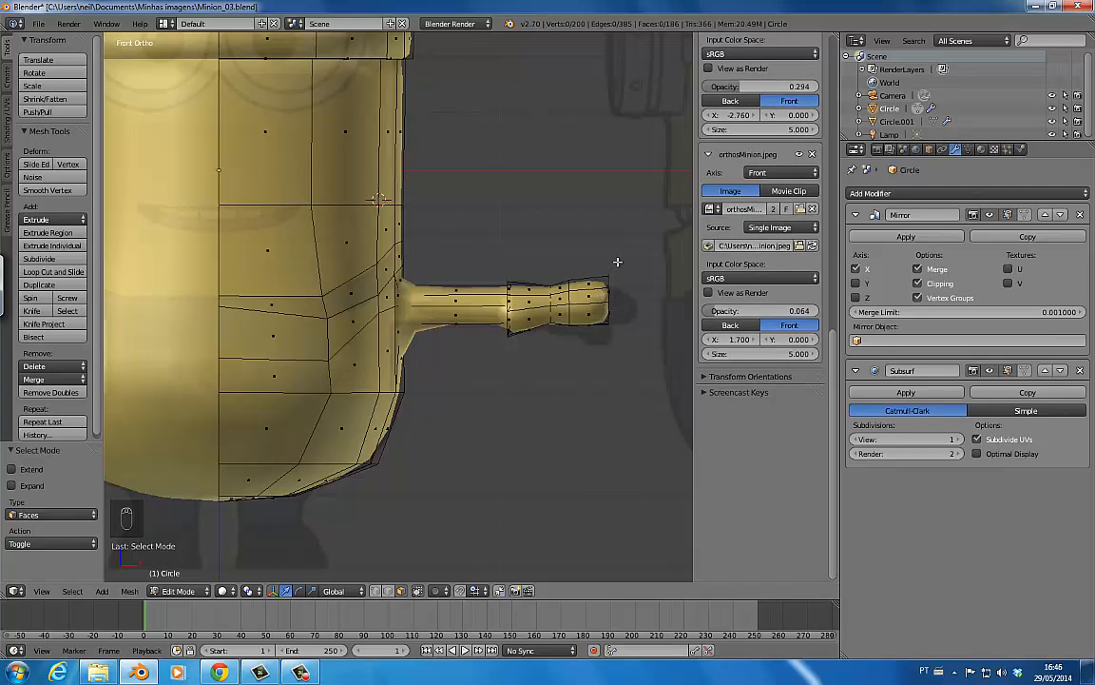
key(z)
key(b)
drag(622, 259, 579, 336)
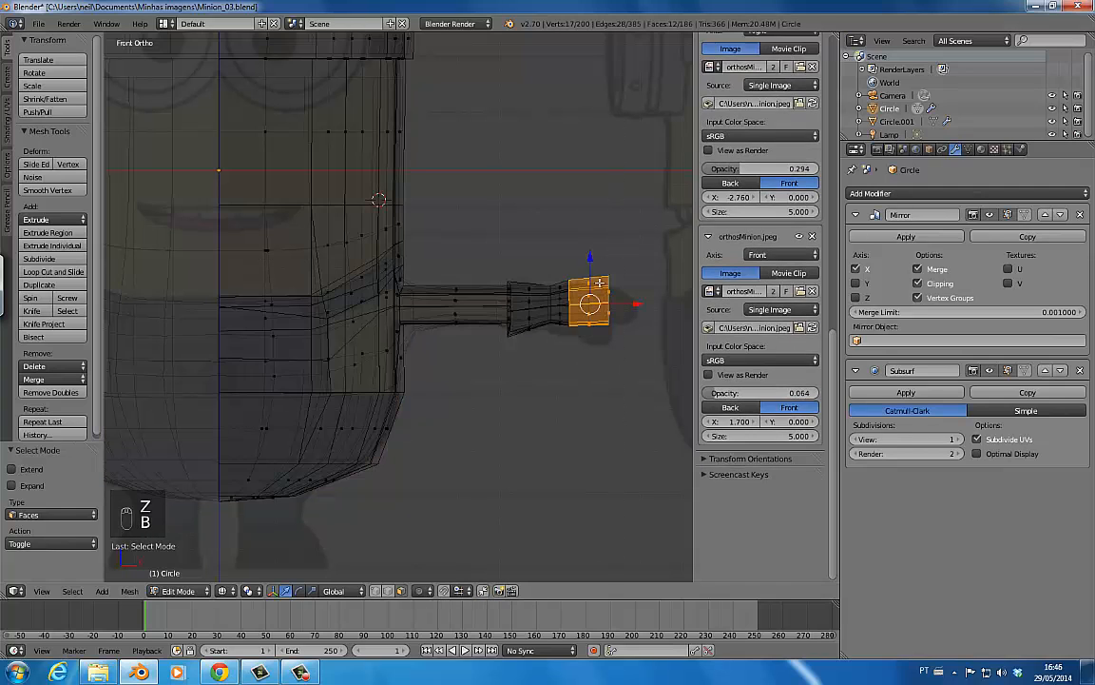
drag(591, 269, 590, 275)
key(r)
click(601, 277)
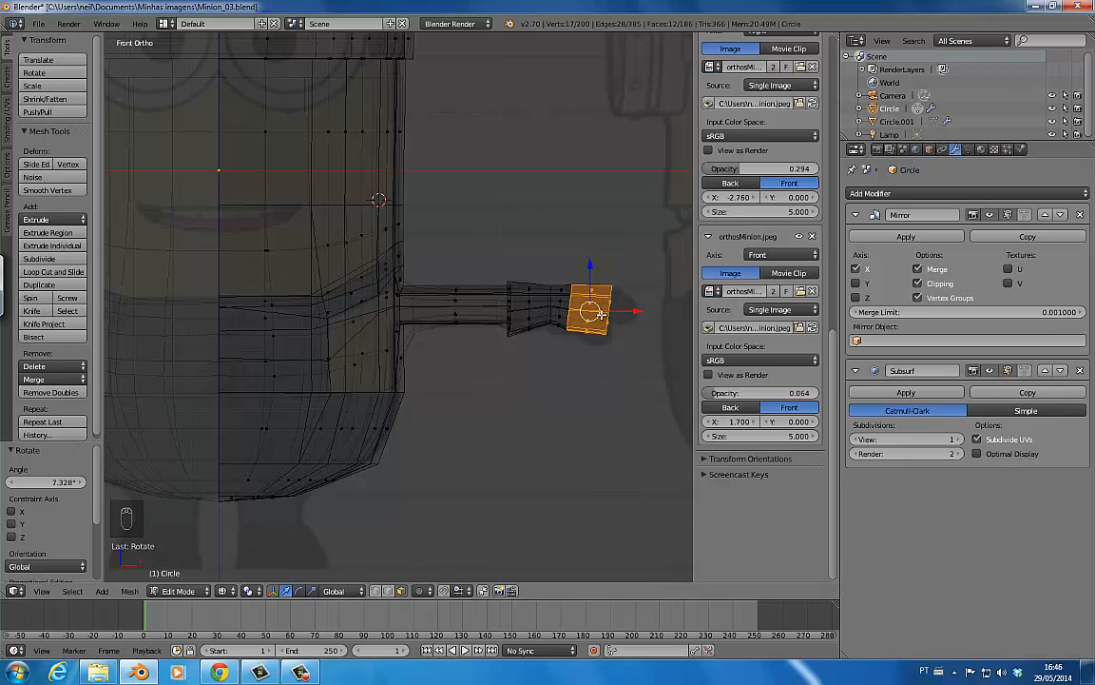
- Add an edge loop across the middle of the palm's outer section
key(ctrl+r)
click(594, 310)
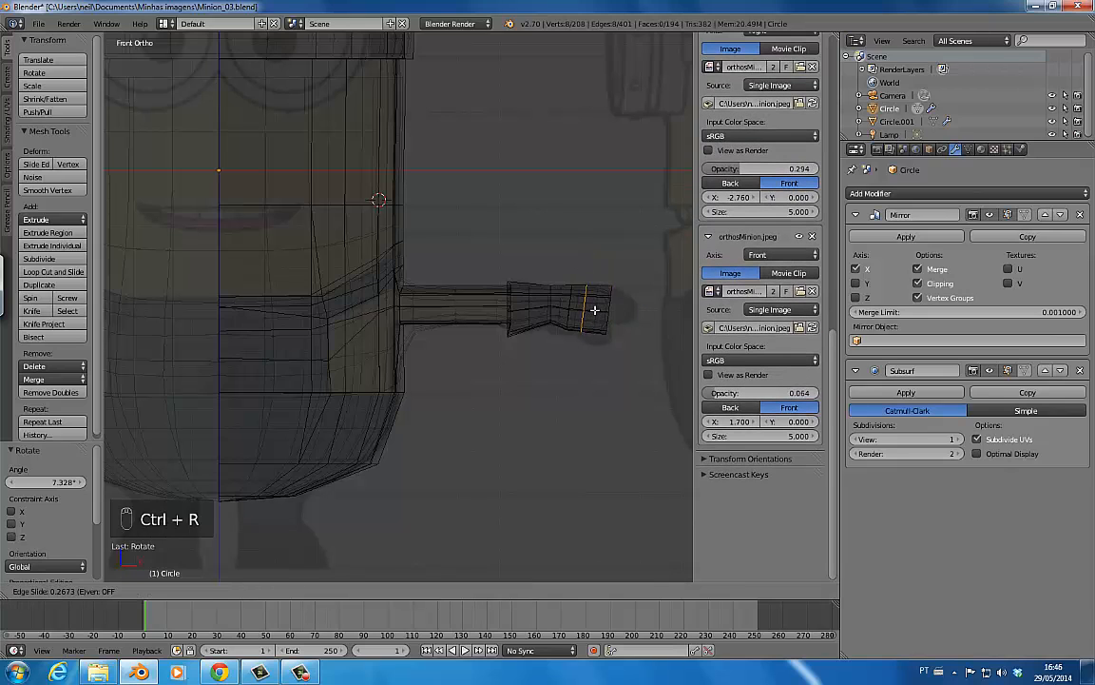
click(594, 310)
- Extrude the palm's lower front face about 0.14 for the thumb, rotate it 20.801° about Z and fatten it by 0.023
key(ctrl+Tab)
click(602, 325)
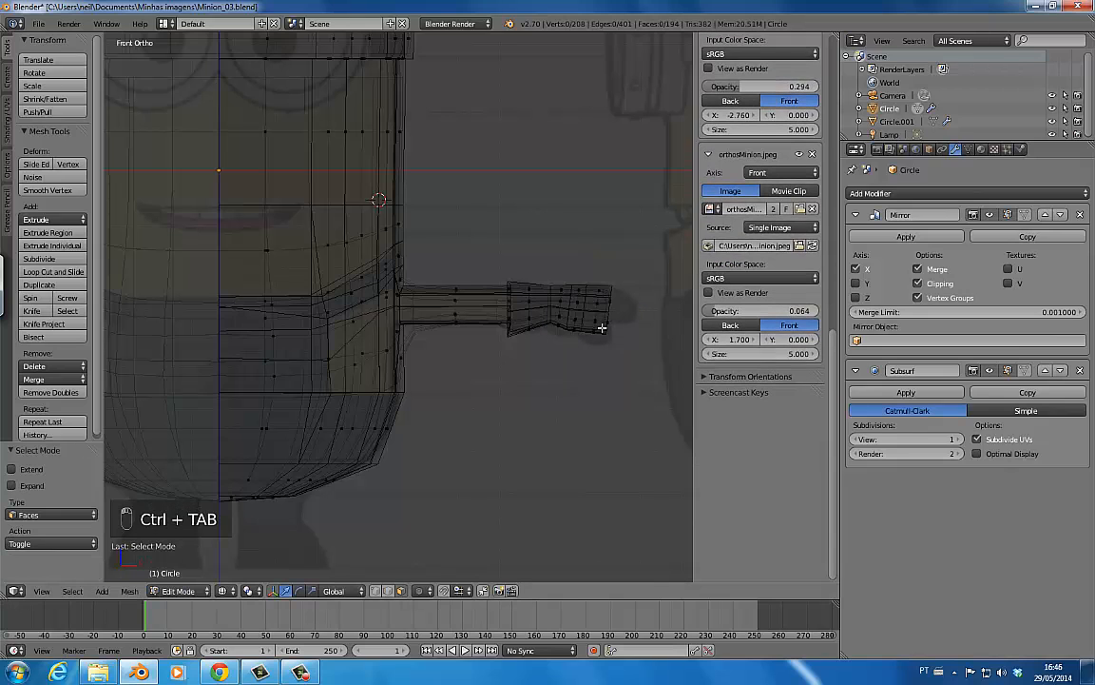
key(z)
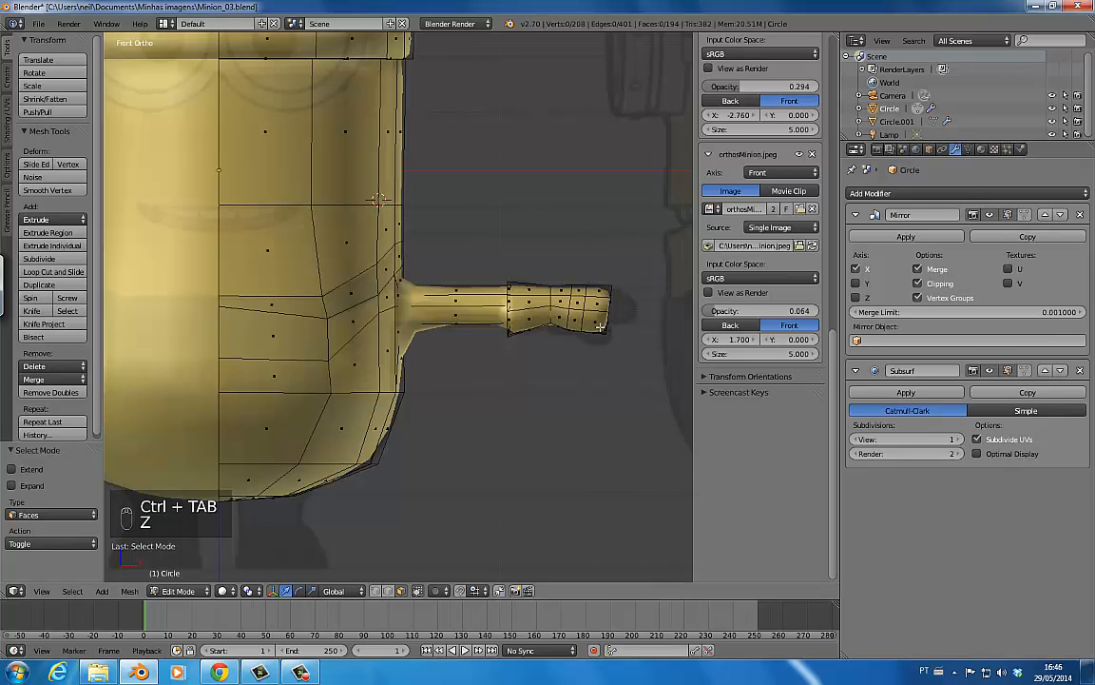
right_click(580, 328)
middle_drag(577, 329, 601, 441)
key(e)
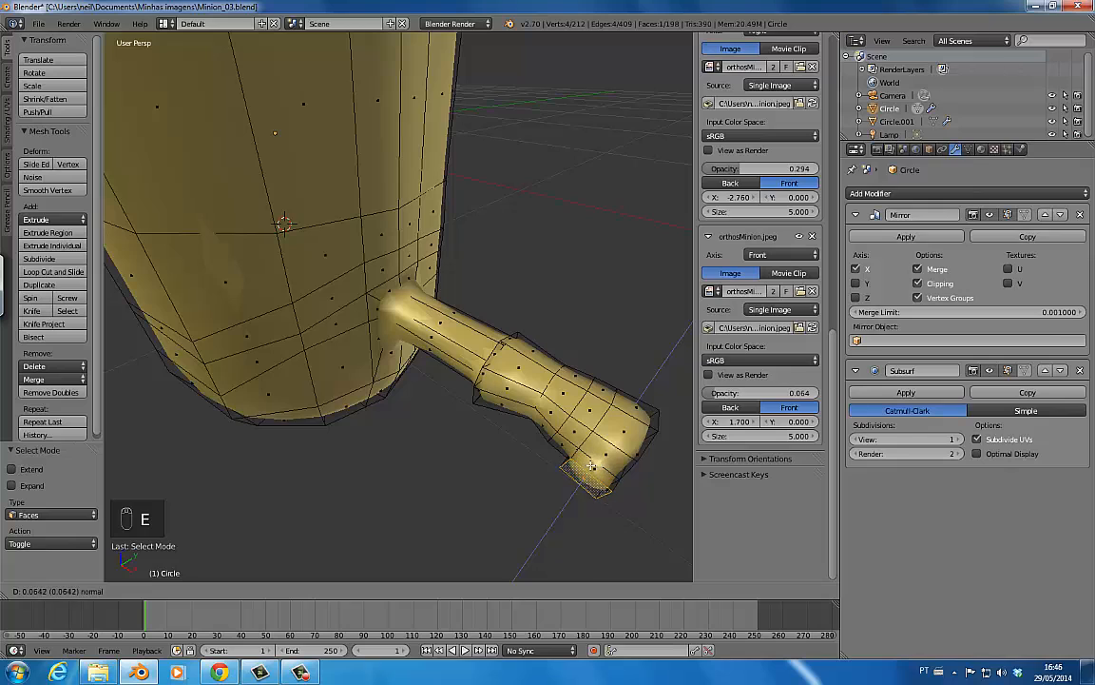
click(575, 489)
key(r)
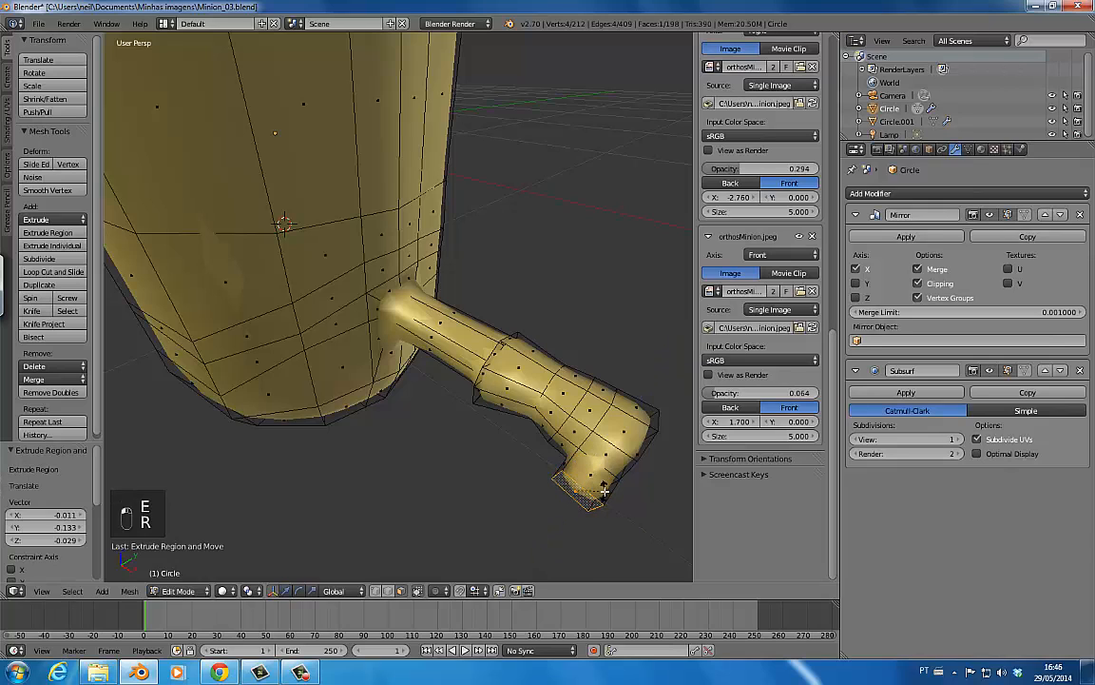
key(z)
click(605, 480)
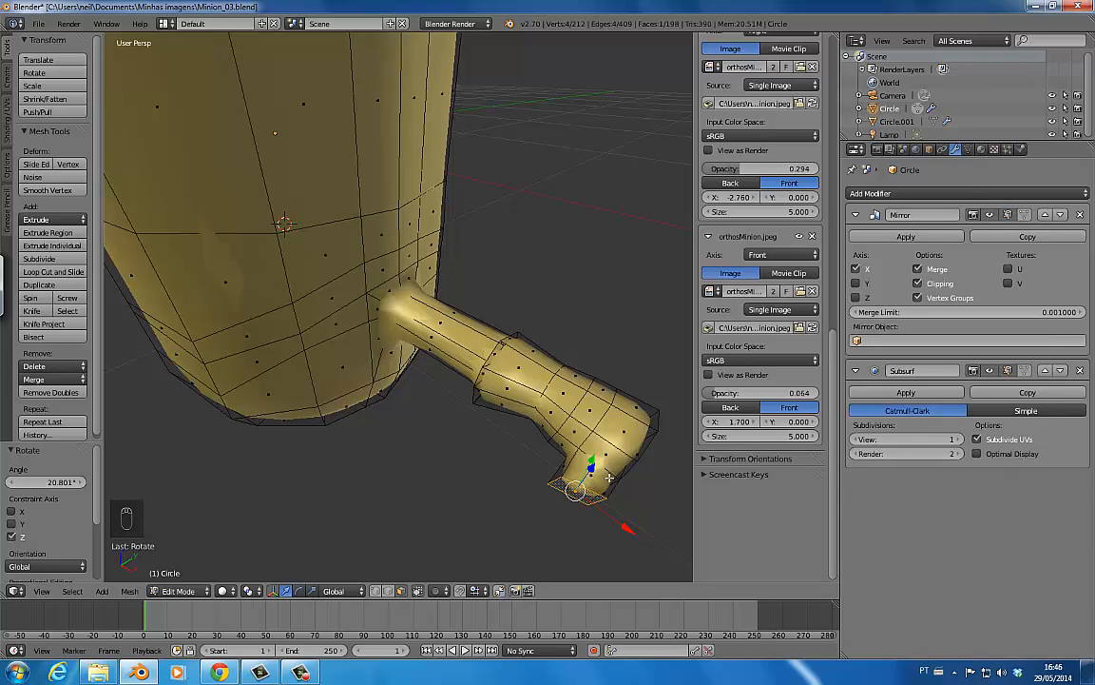
key(alt+s)
click(597, 480)
- Extrude the thumb's end about 0.14 further and rotate the new end 23.057° about Z
key(e)
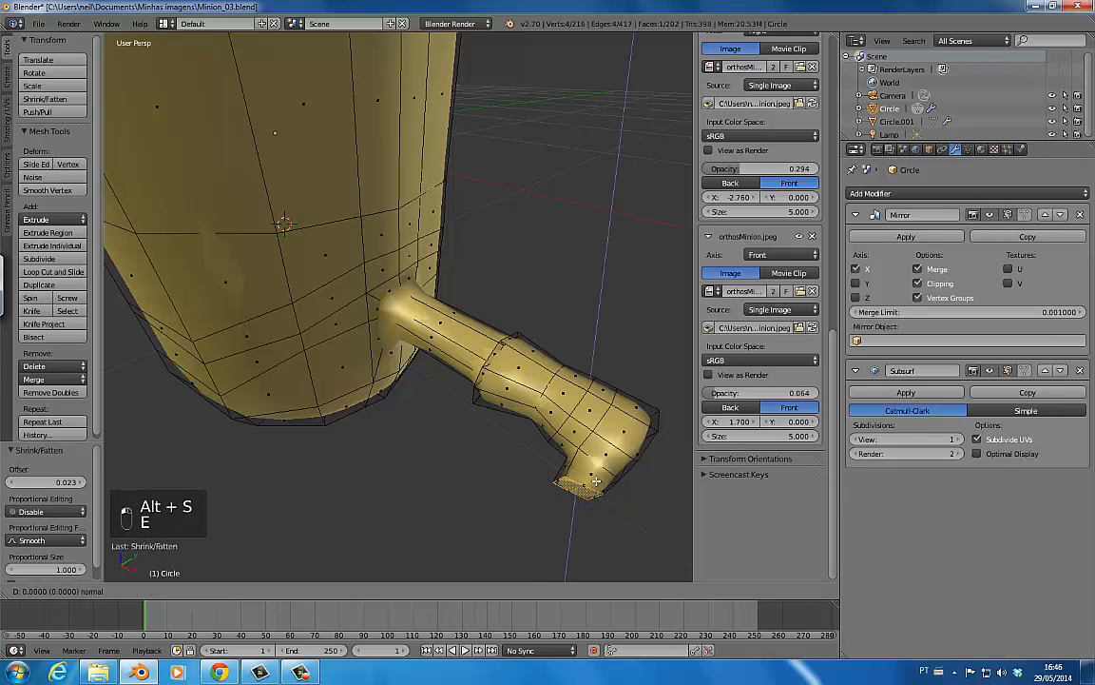
click(601, 522)
key(r)
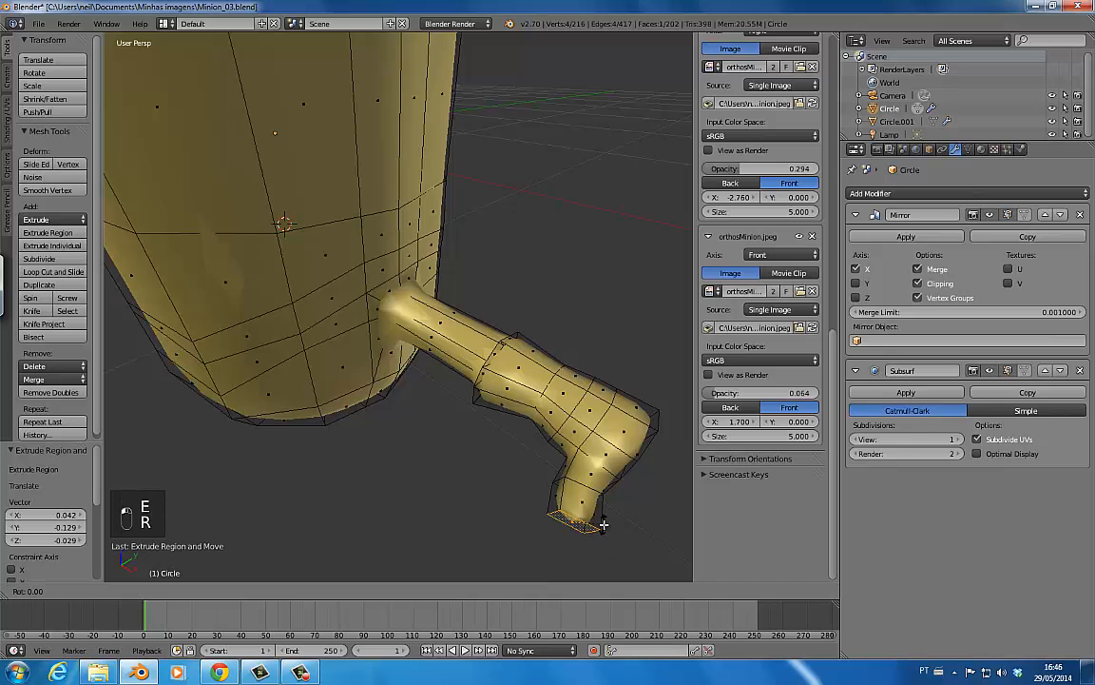
key(z)
click(607, 512)
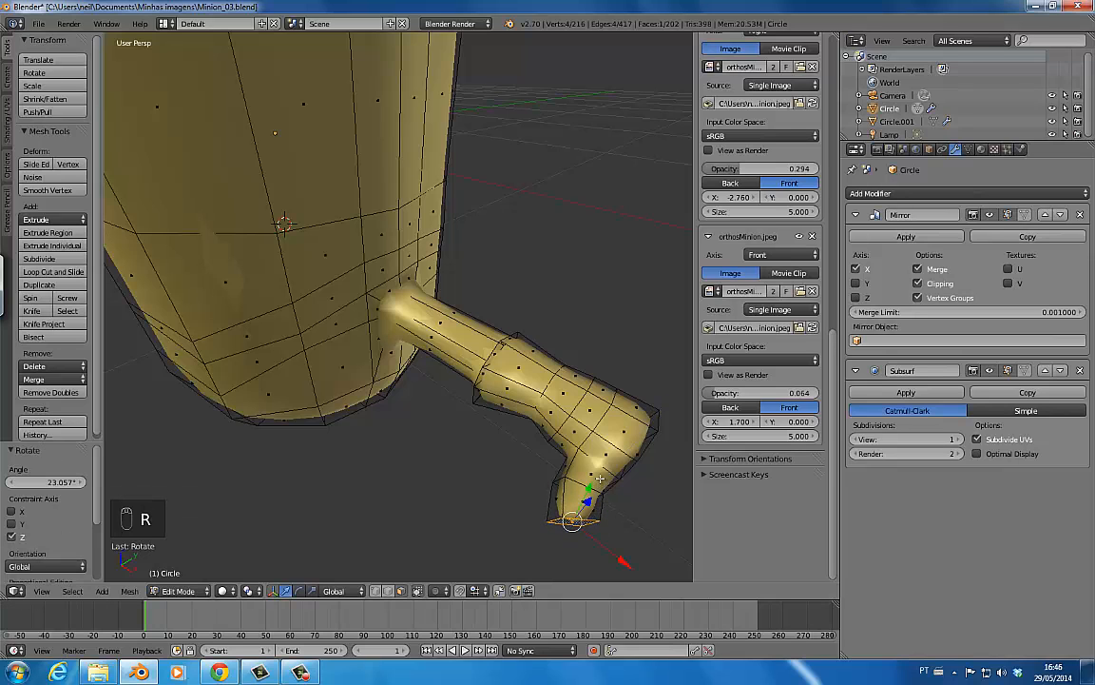
- Raise the three lower vertices at the hand's open end by 0.033 along Z
shift+middle_drag(601, 518, 478, 325)
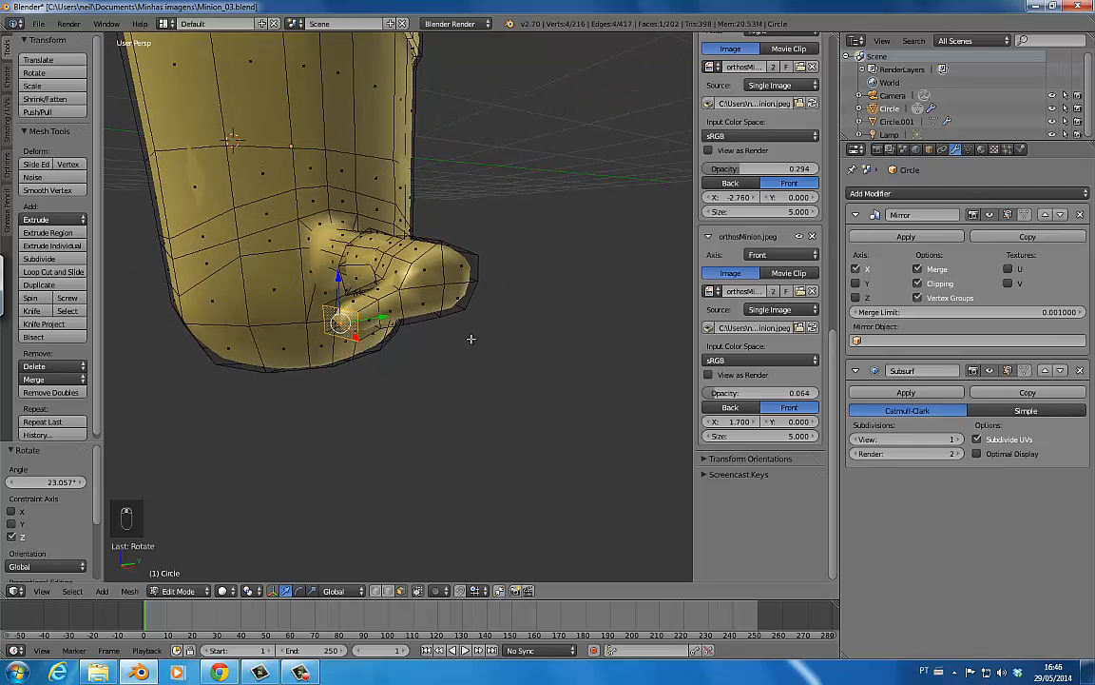
key(ctrl+Tab)
click(427, 323)
right_click(408, 325)
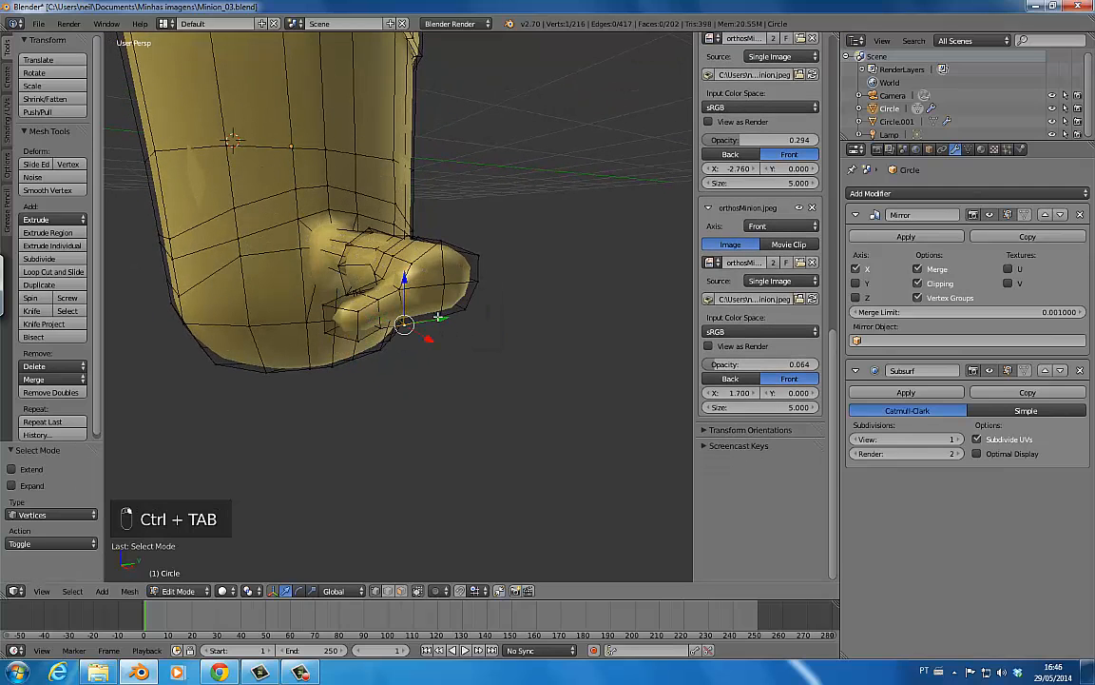
shift+right_click(438, 320)
shift+right_click(466, 309)
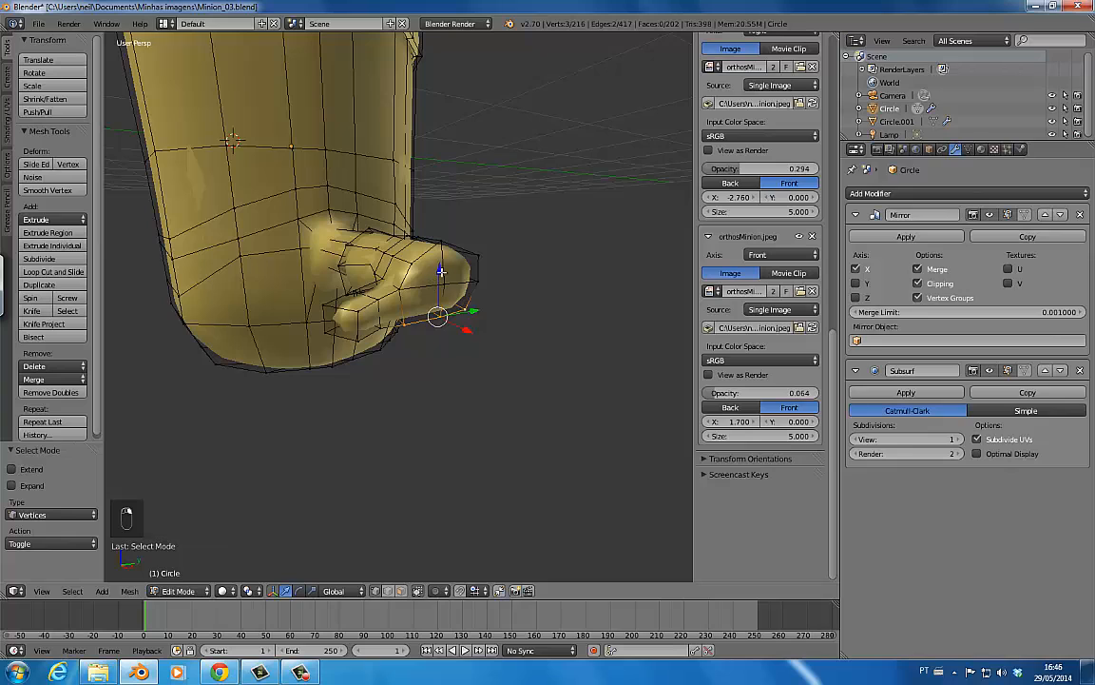
drag(440, 274, 443, 259)
- Move the central vertex of the hand's end -0.052 along Z
right_click(444, 308)
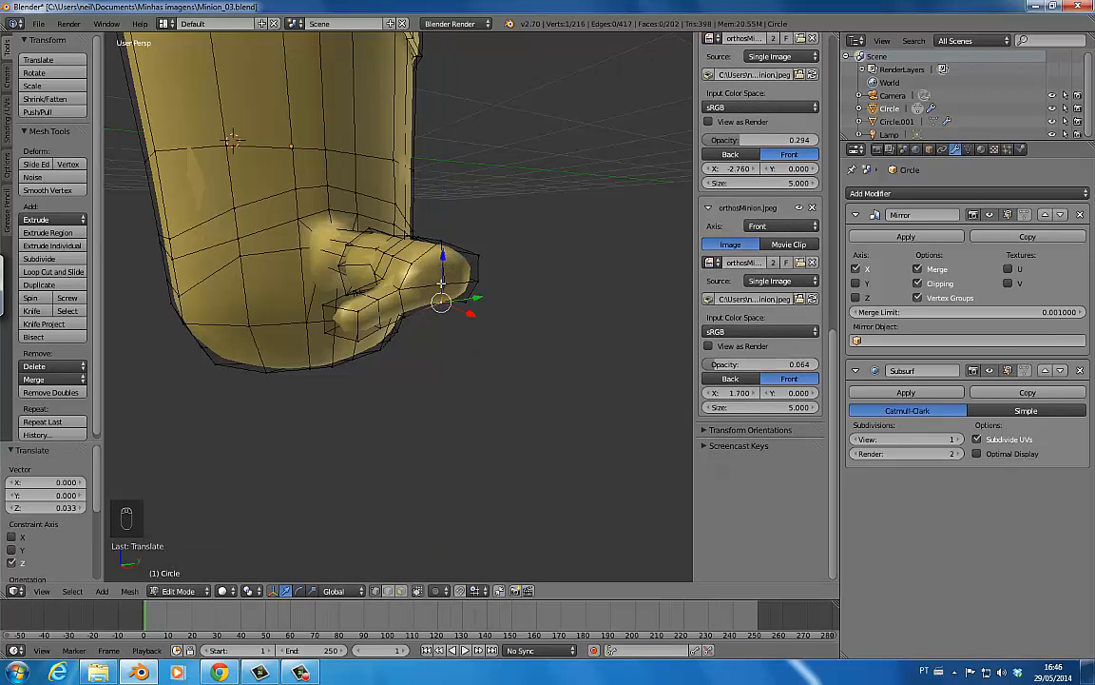
right_click(442, 282)
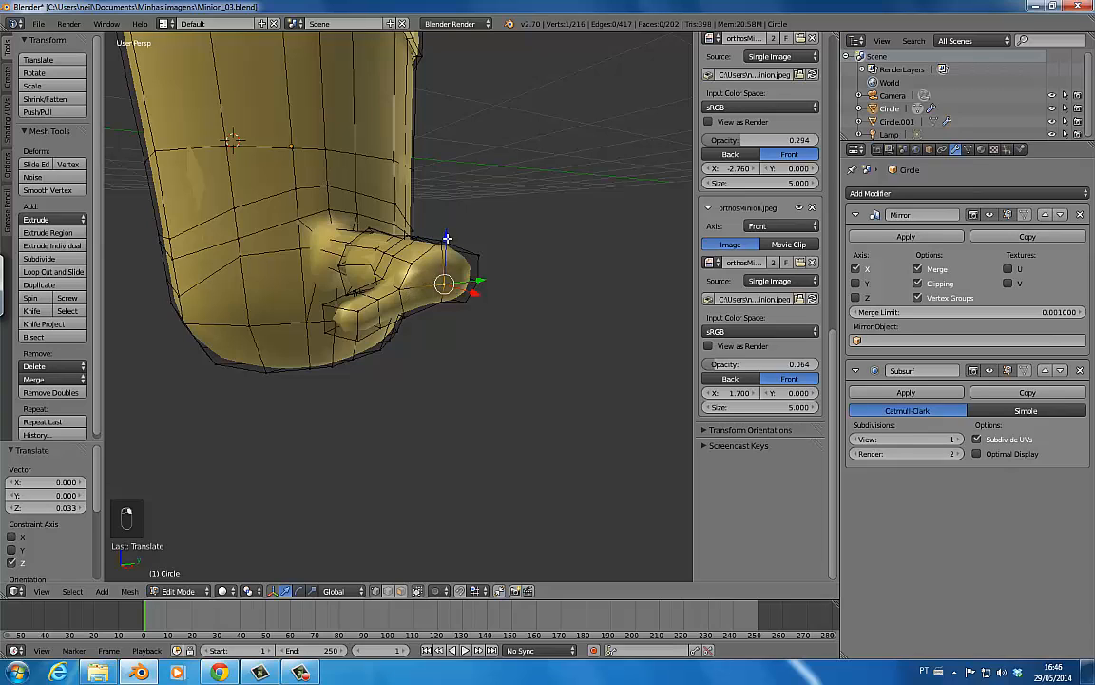
drag(447, 238, 444, 251)
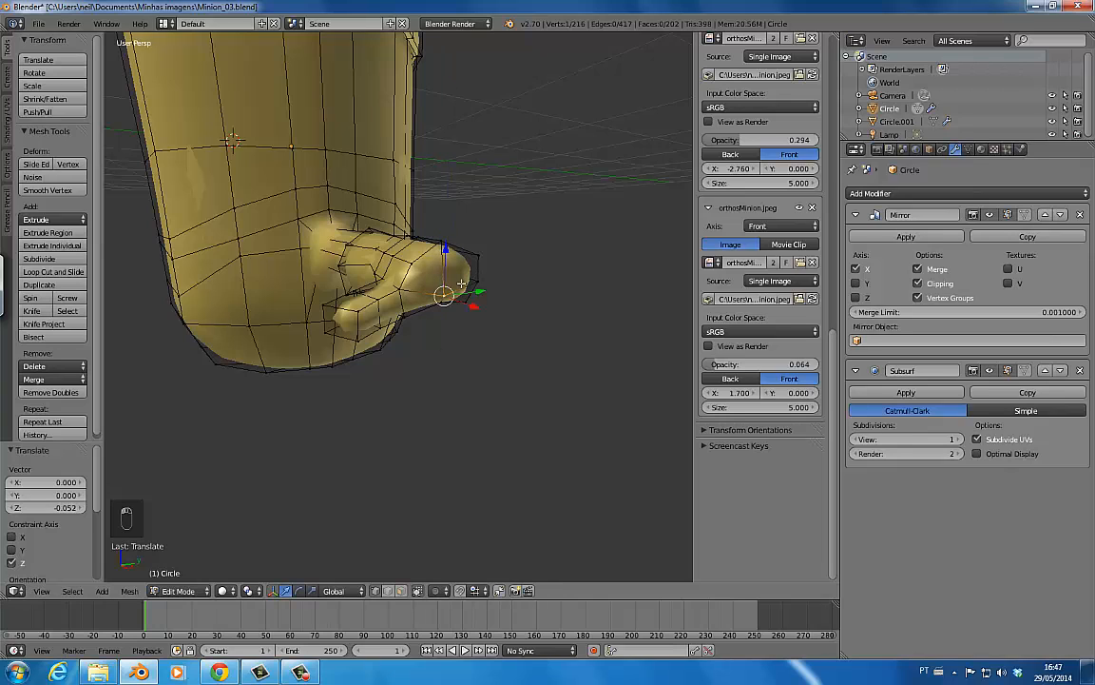
- Extrude the rear upper face of the hand's end about 0.17 for a finger and Shrink/Fatten it with offset -0.030
key(ctrl+Tab)
click(459, 310)
right_click(467, 274)
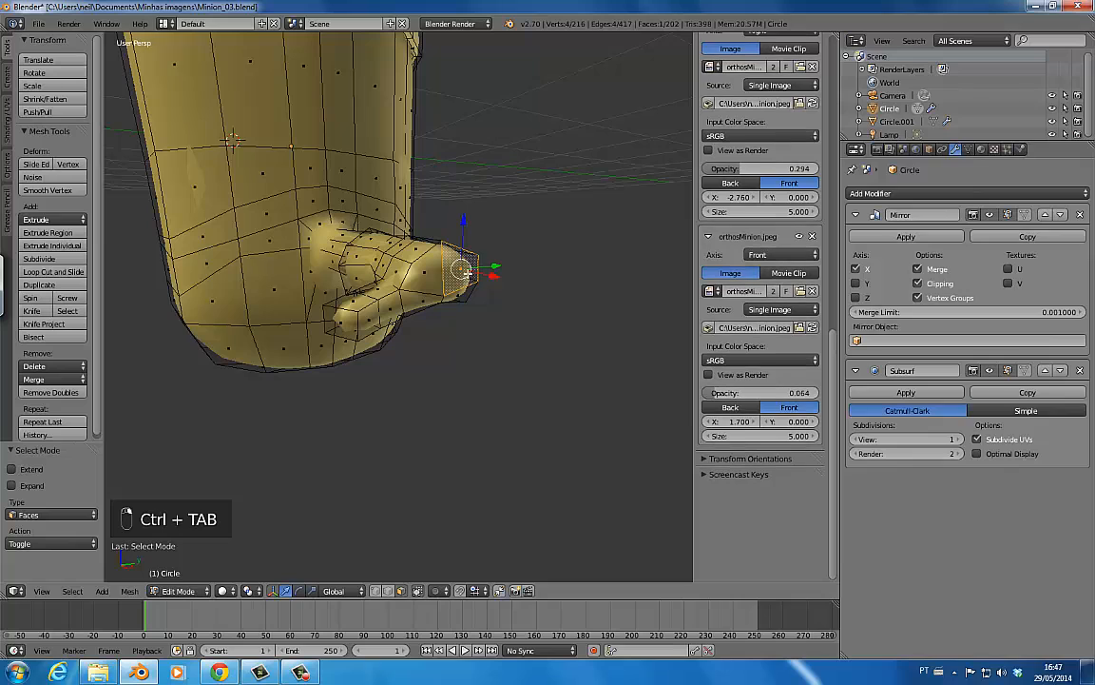
key(e)
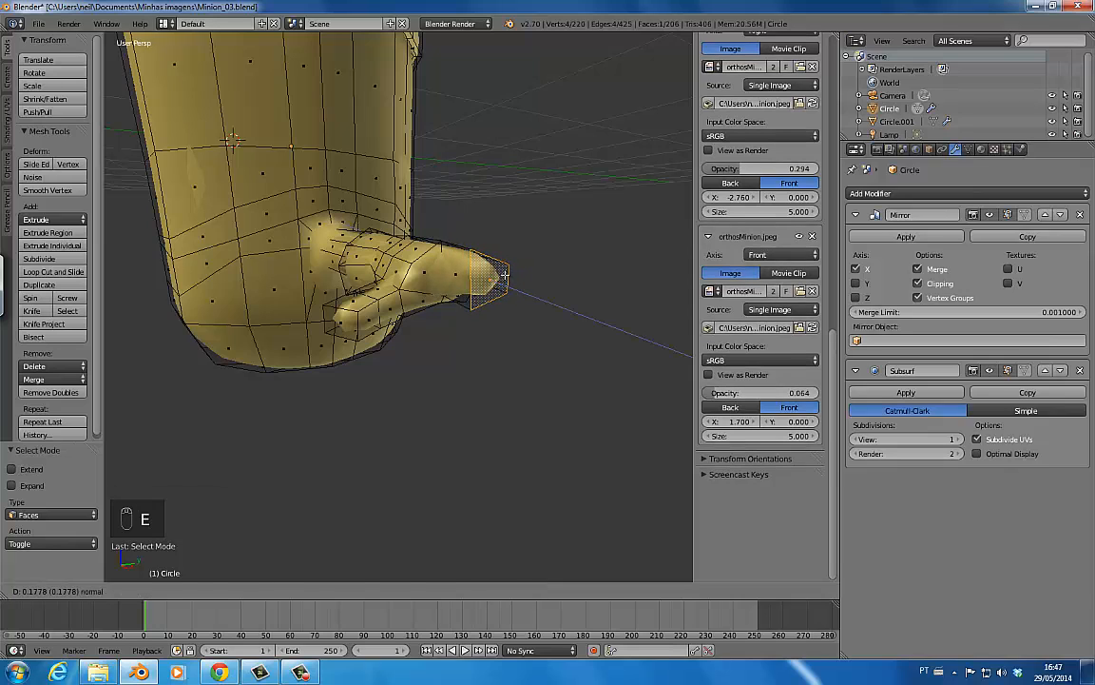
click(505, 273)
key(alt+s)
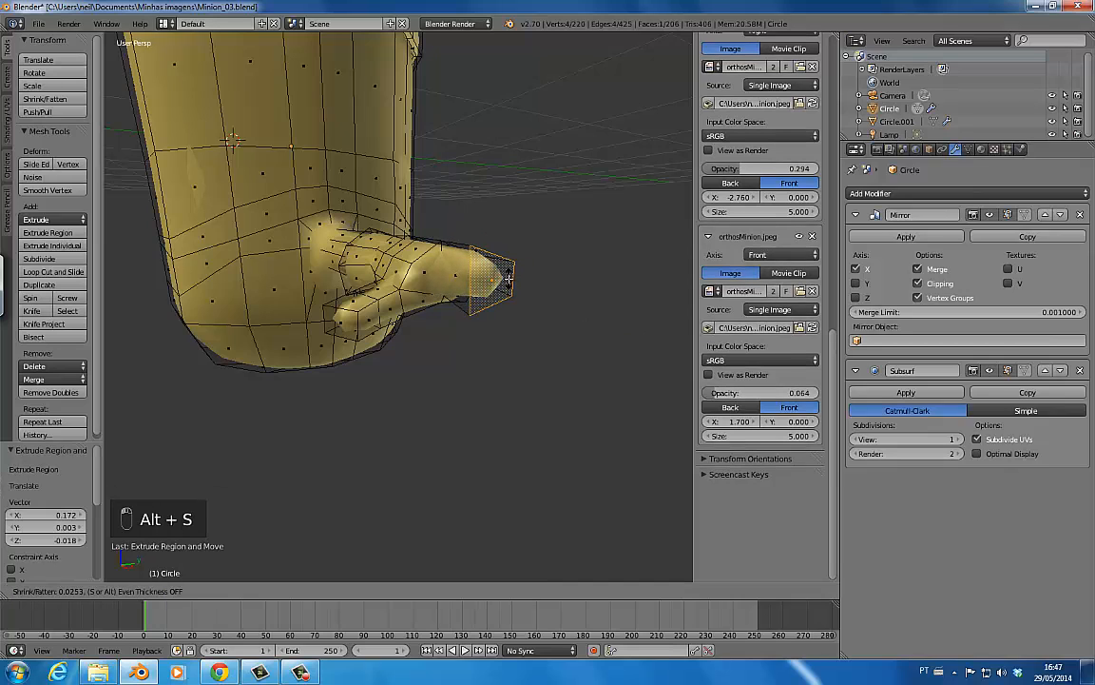
click(415, 273)
- Extrude the adjacent front face of the hand's end about 0.22 for a second finger, move it -0.027 along Y and fatten it about 0.018
right_click(426, 277)
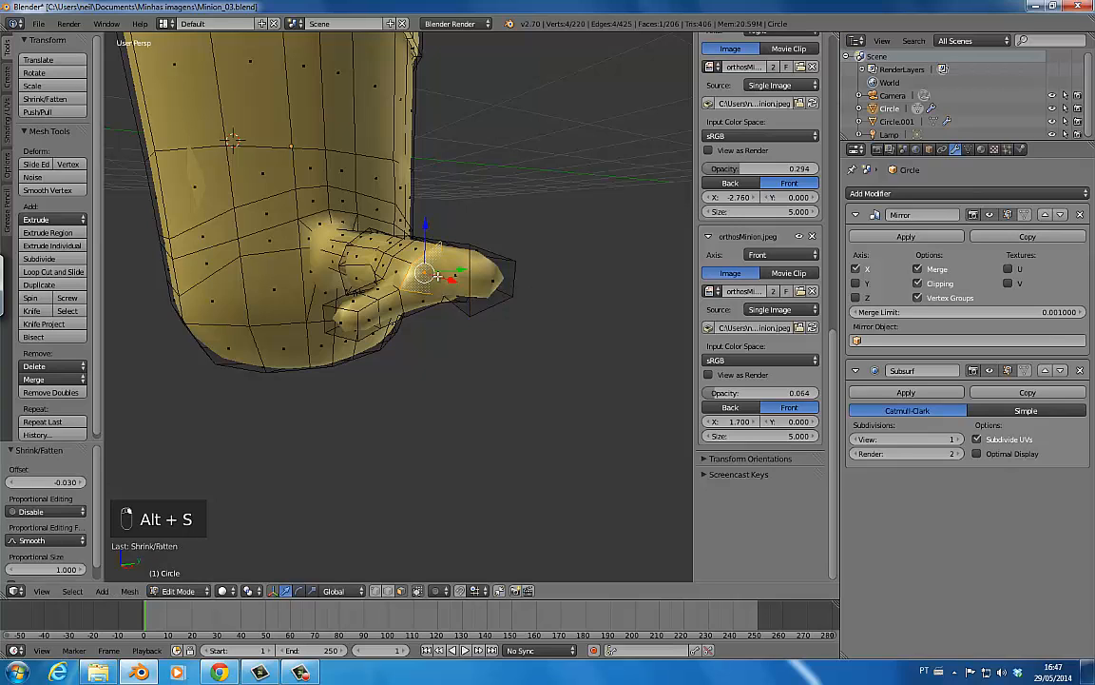
key(e)
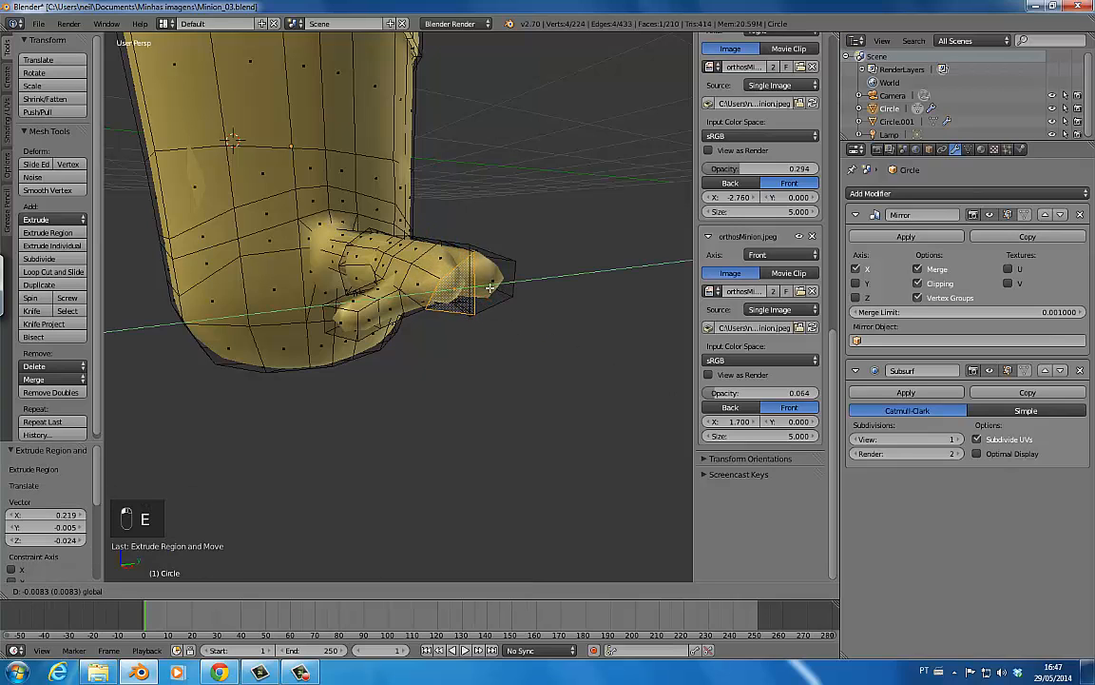
click(489, 287)
key(alt+s)
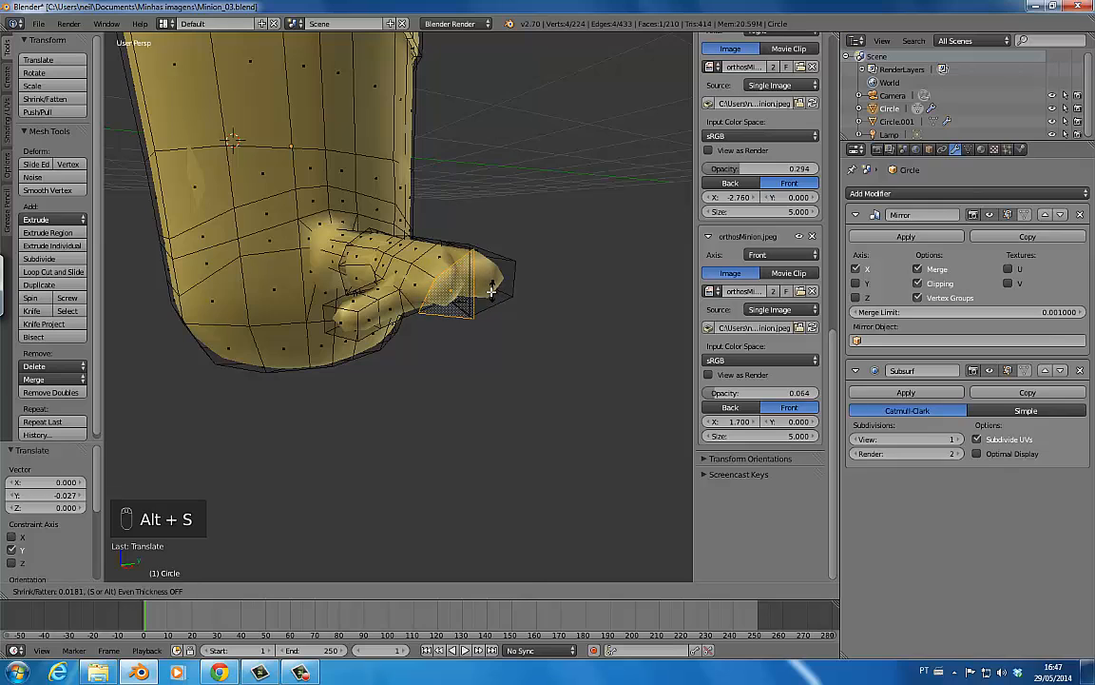
click(491, 290)
key(Tab)
middle_drag(488, 293, 611, 338)
key(Tab)
middle_drag(522, 304, 511, 385)
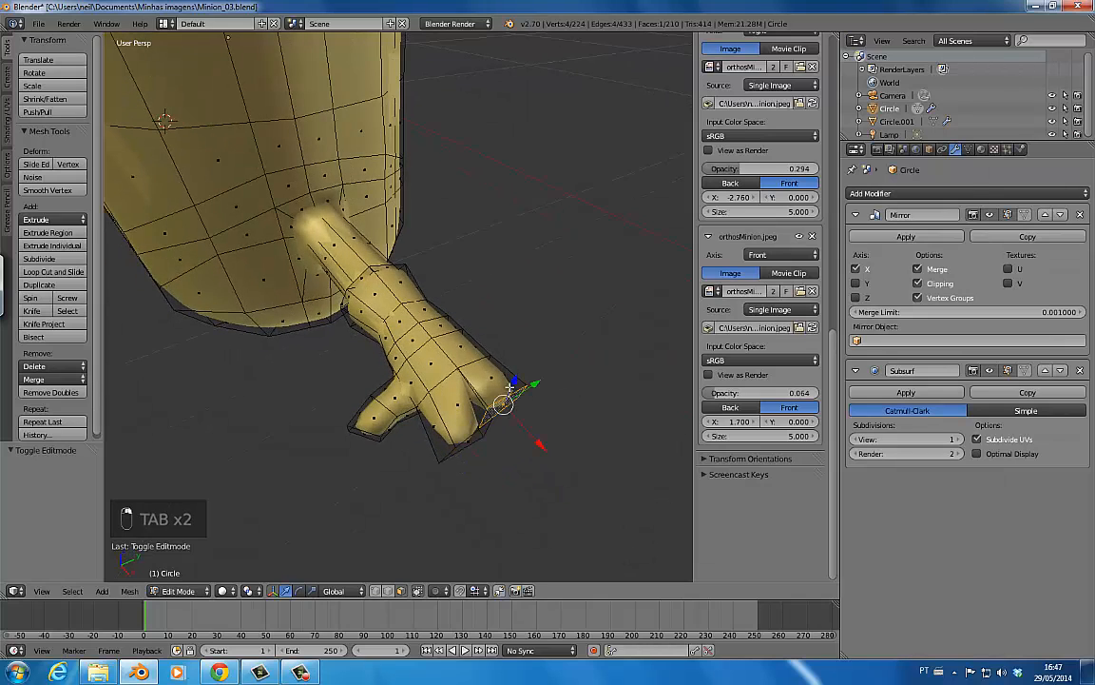
- Move the rear finger's end face 0.051 along X, rotate it -16.569° in top view, and shift it 0.037 X and 0.116 Y
key(g)
key(x)
click(519, 399)
key(KP_7)
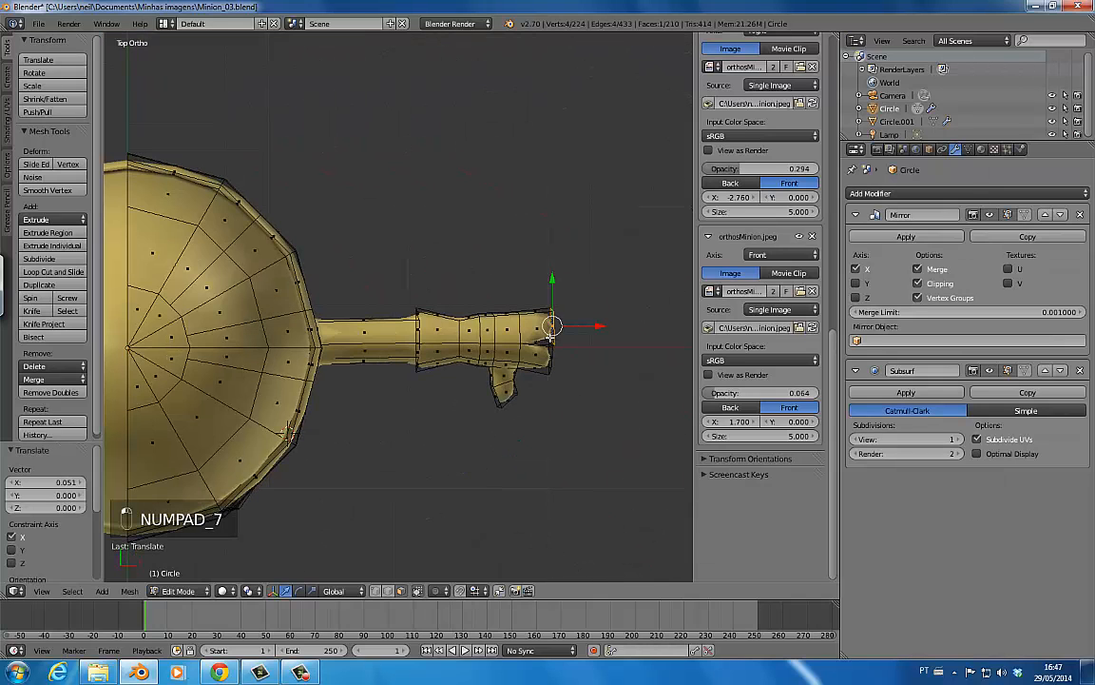
key(r)
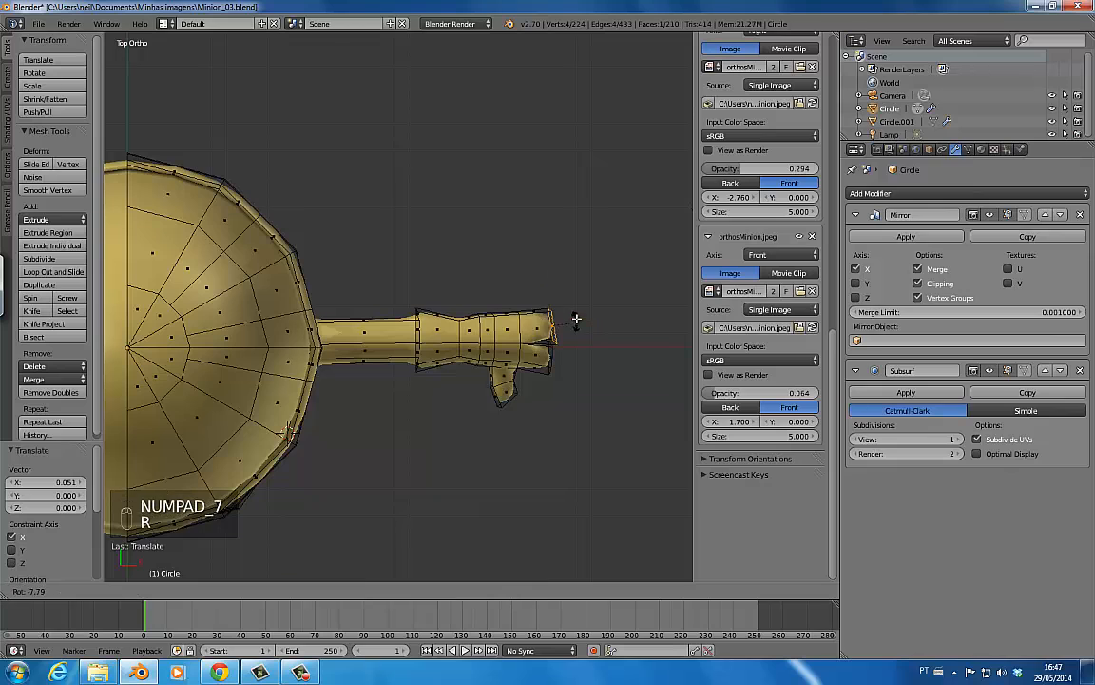
click(576, 318)
key(g)
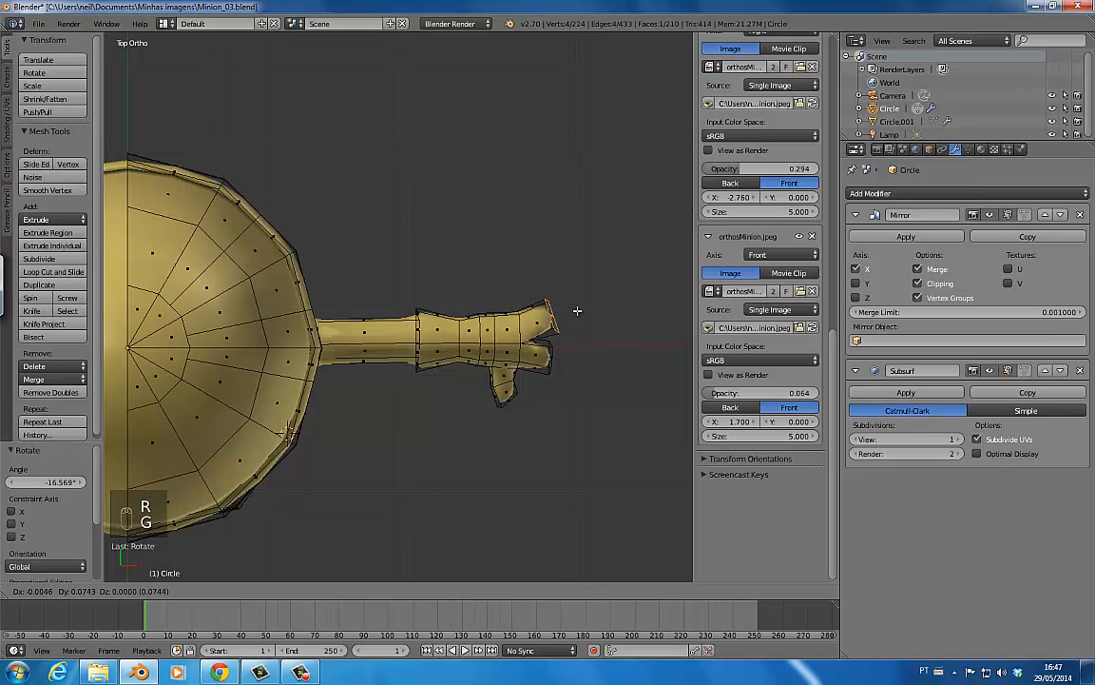
click(578, 309)
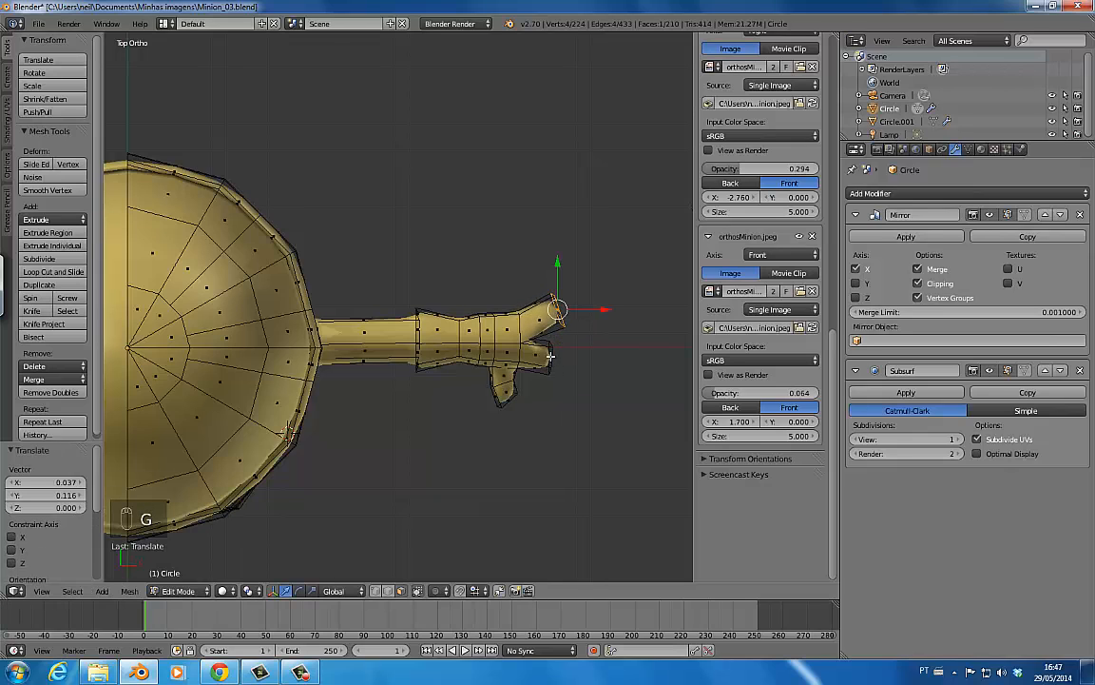
- Move the front finger's end face 0.125 along X and apply Shrink/Fatten to it with offset -0.028
right_click(551, 355)
middle_drag(582, 367, 518, 297)
key(KP_7)
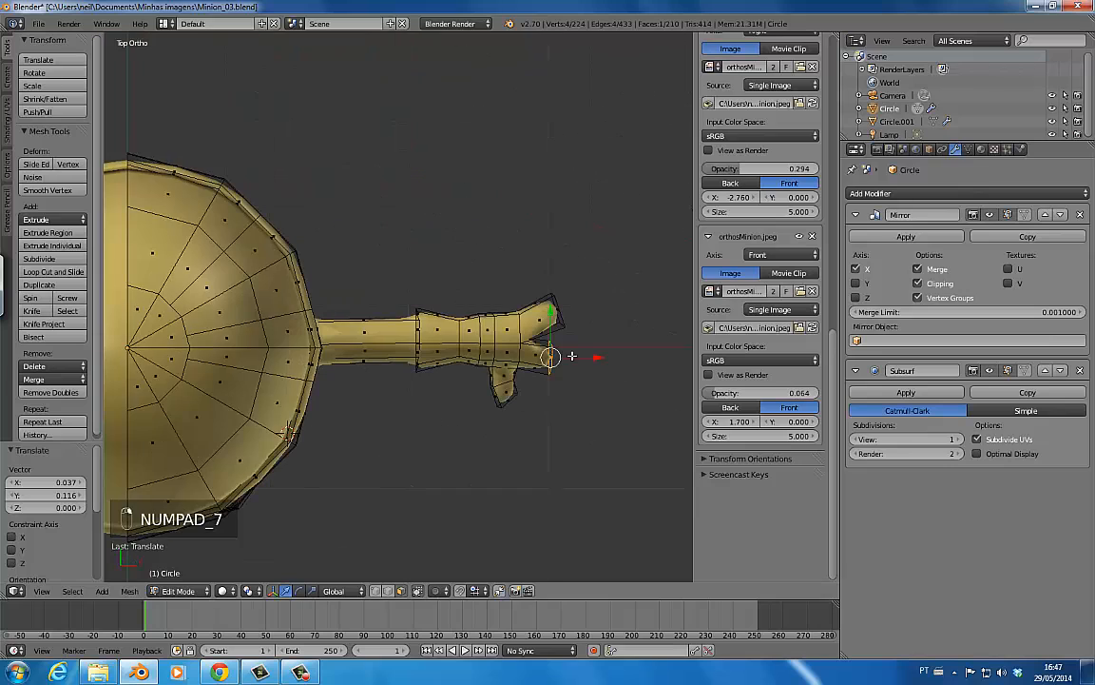
drag(585, 358, 601, 356)
key(alt+s)
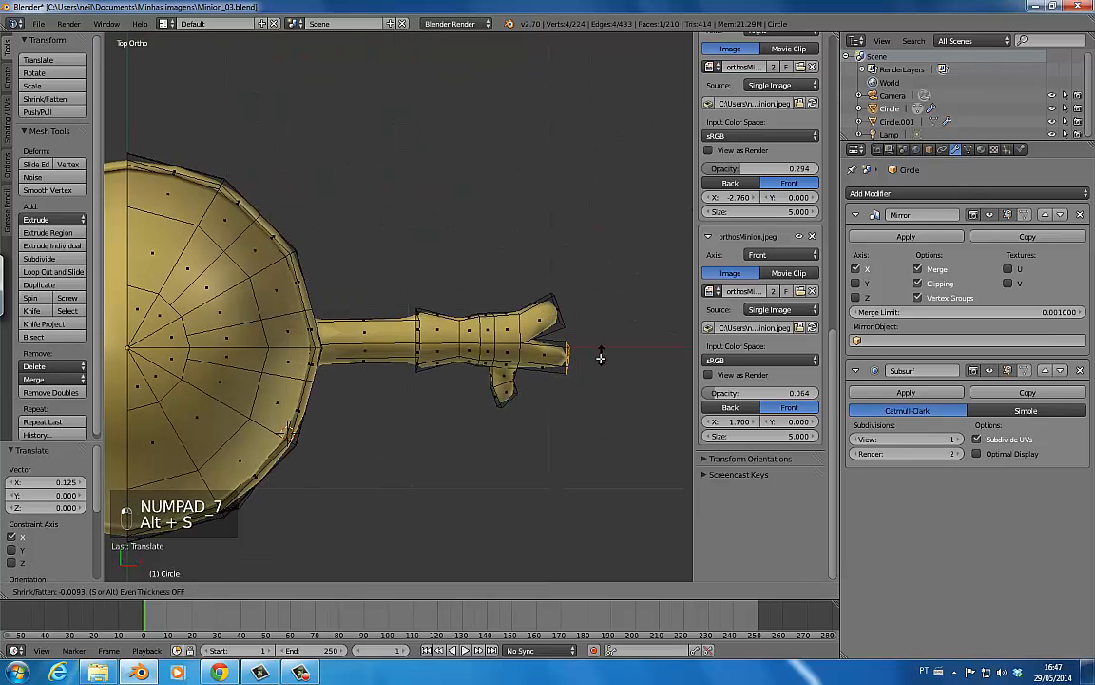
click(599, 359)
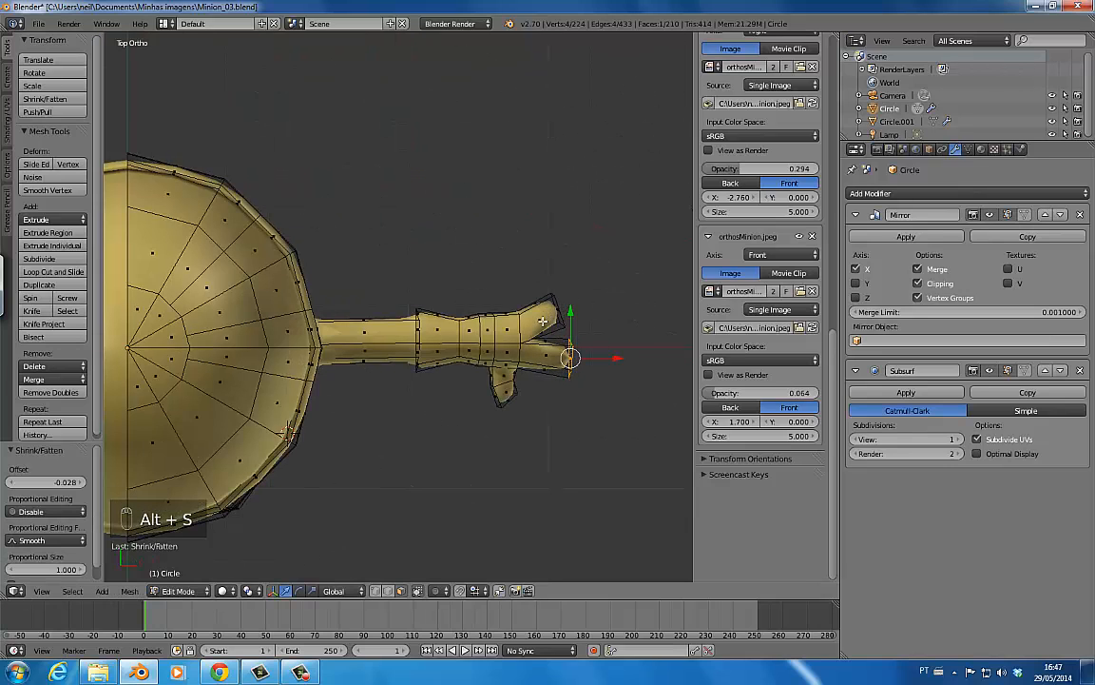
- Add one loop cut around the middle of the rear finger and one around the middle of the front finger
key(ctrl+r)
click(543, 321)
click(545, 322)
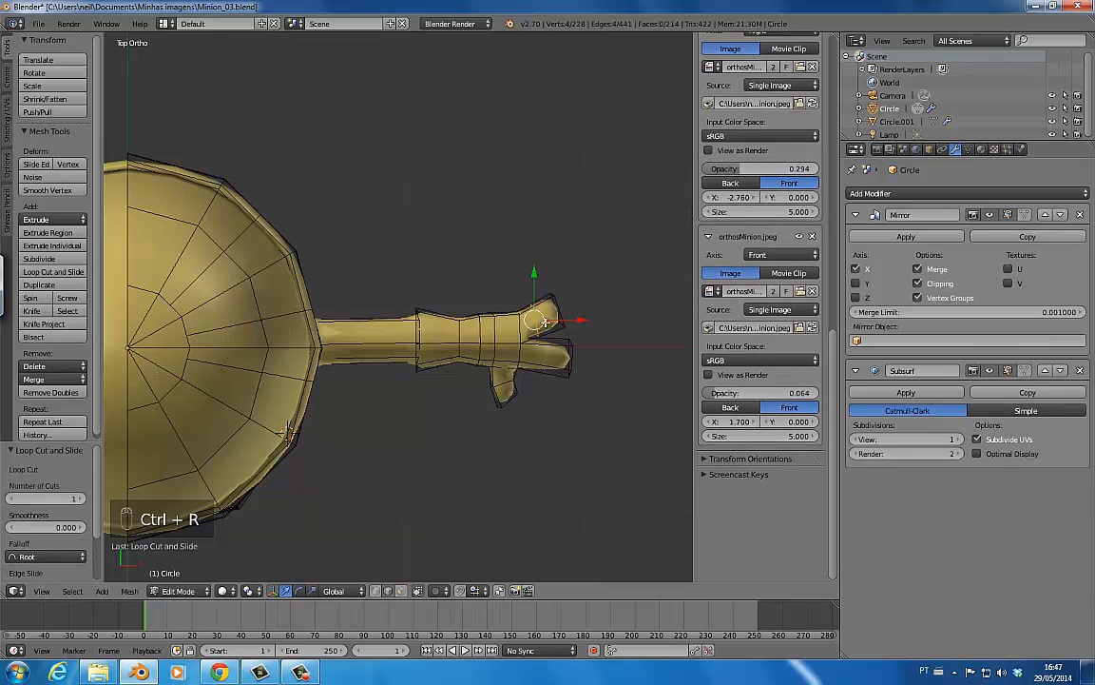
key(ctrl+r)
click(549, 354)
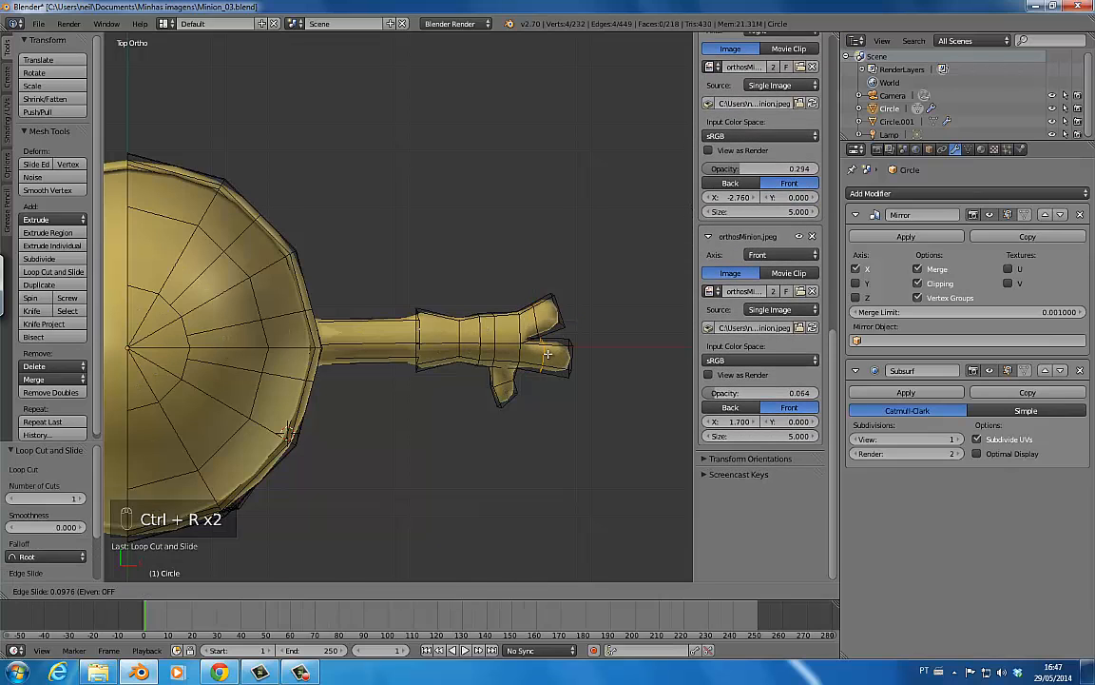
click(547, 355)
- Shrink/Fatten the middle loops of the front and rear fingers with offset -0.028, and adjust the thumb's middle loop the same way
key(alt+s)
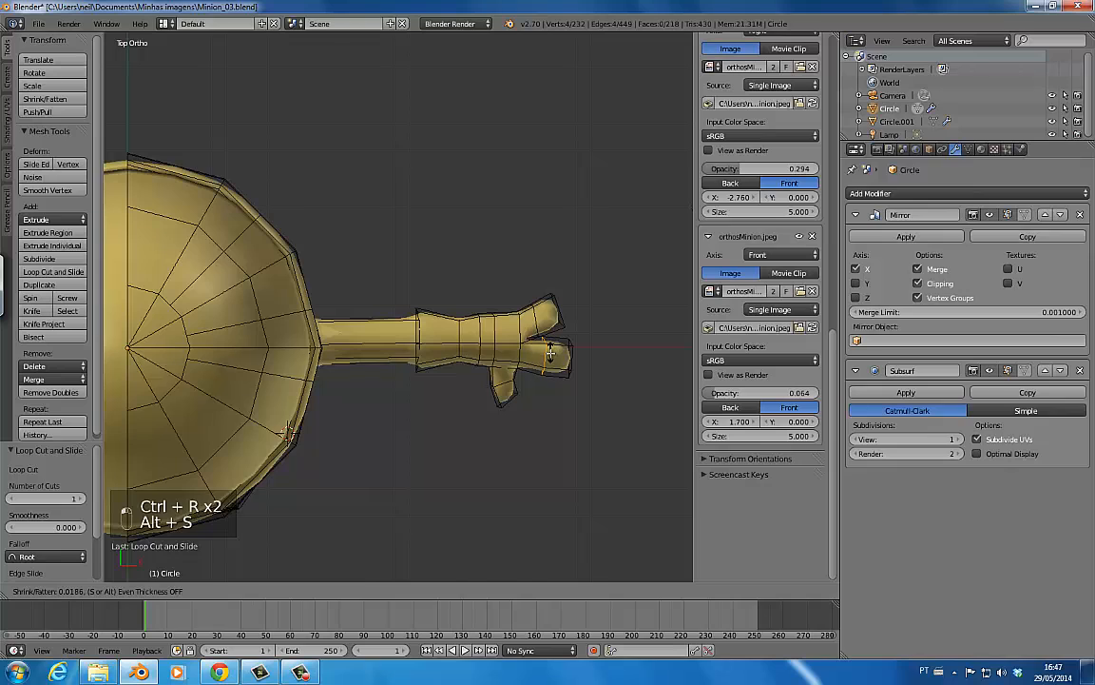
click(545, 354)
right_click(539, 324)
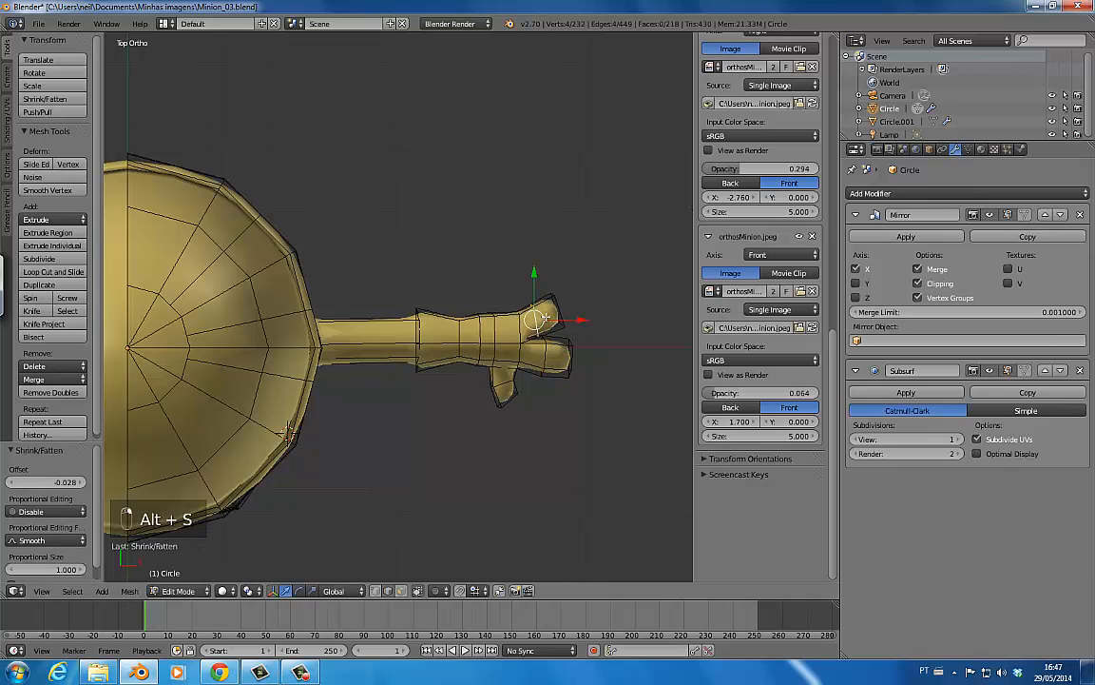
key(alt+s)
click(546, 319)
right_click(512, 380)
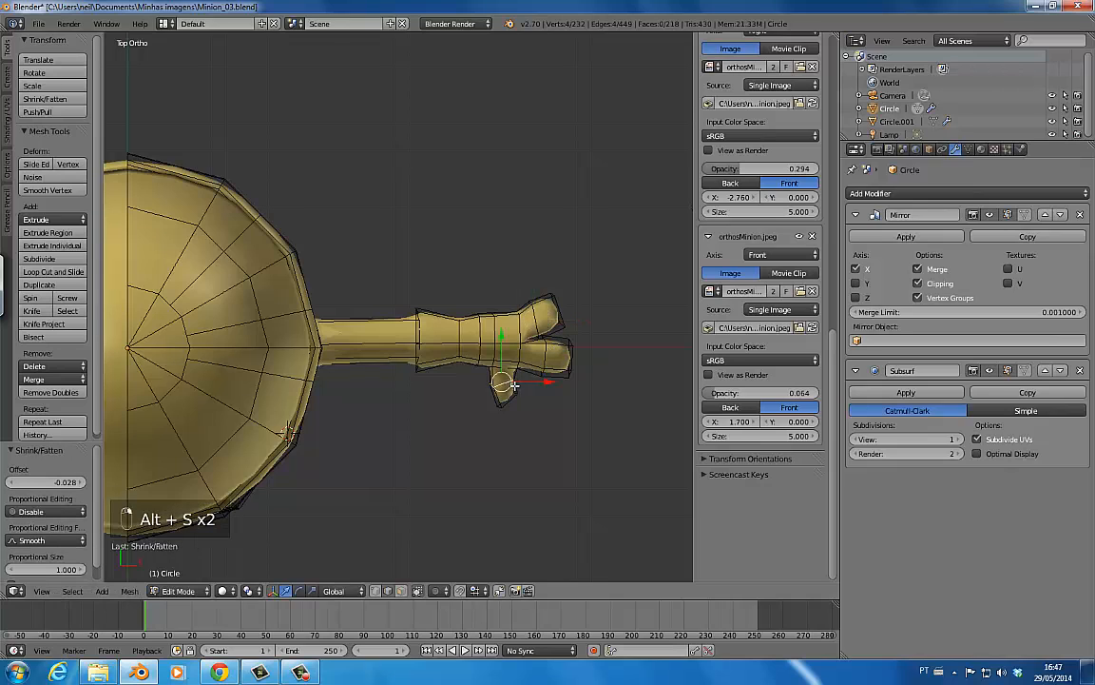
key(alt+s)
click(548, 377)
- Leave Edit Mode and save the Minion_03.blend file
key(Tab)
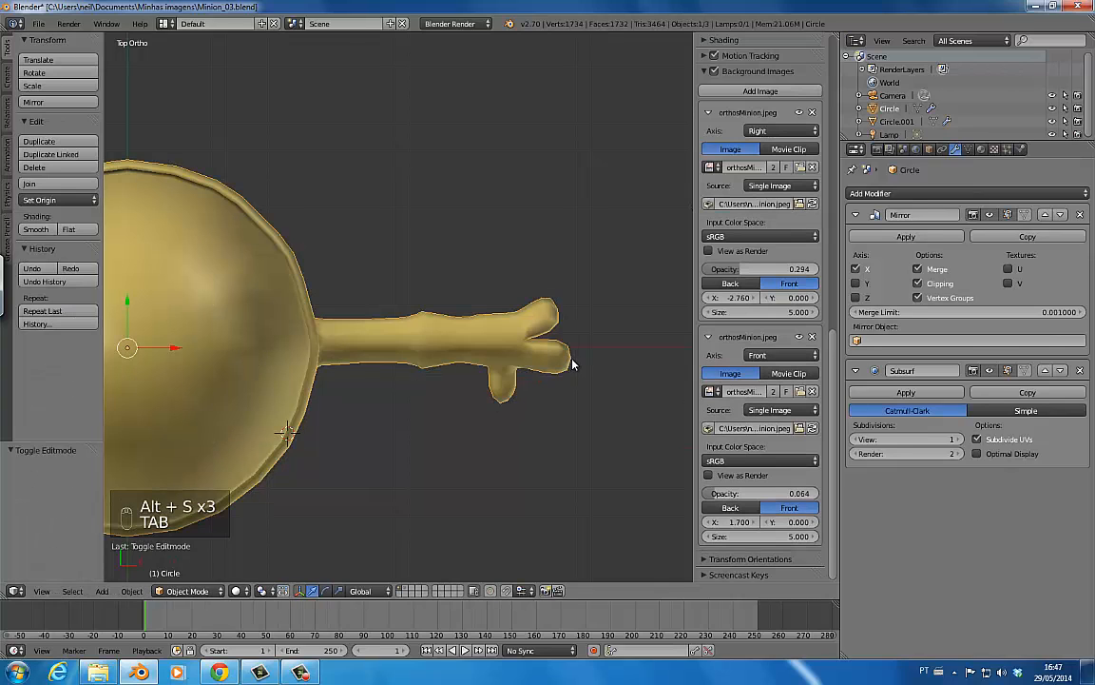
key(ctrl+s)
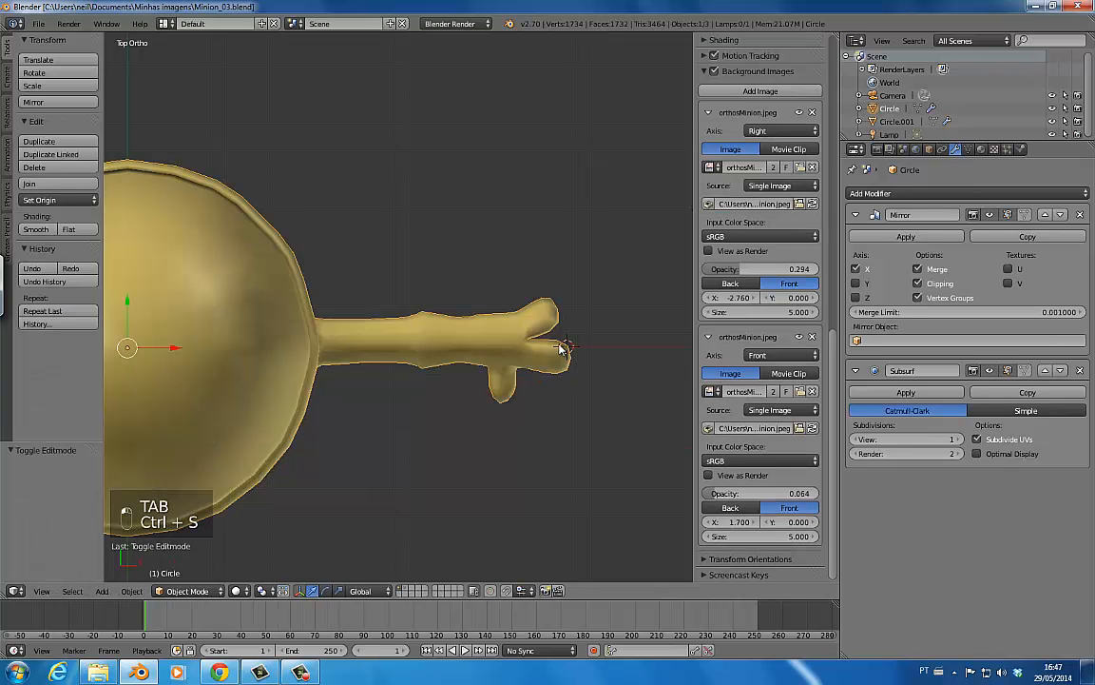
key(ctrl+w)
key(ctrl+s)
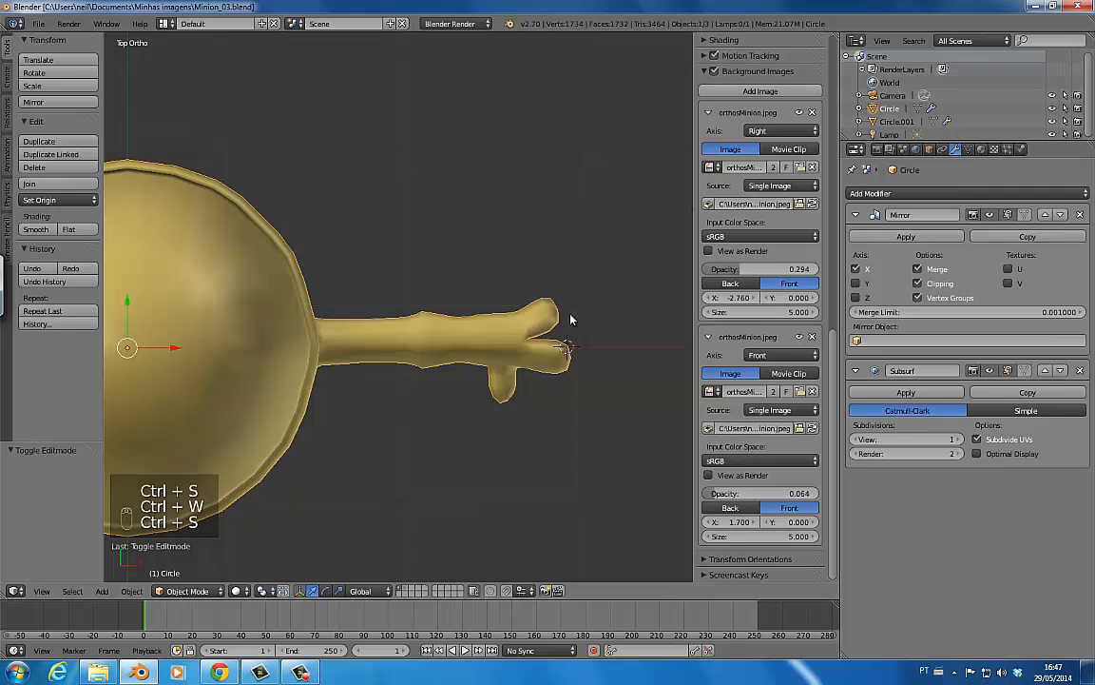
- Return to Edit Mode and add a loop cut around the arm, slid close to the glove cuff
scroll(531, 393, down, 2)
scroll(530, 392, down, 1)
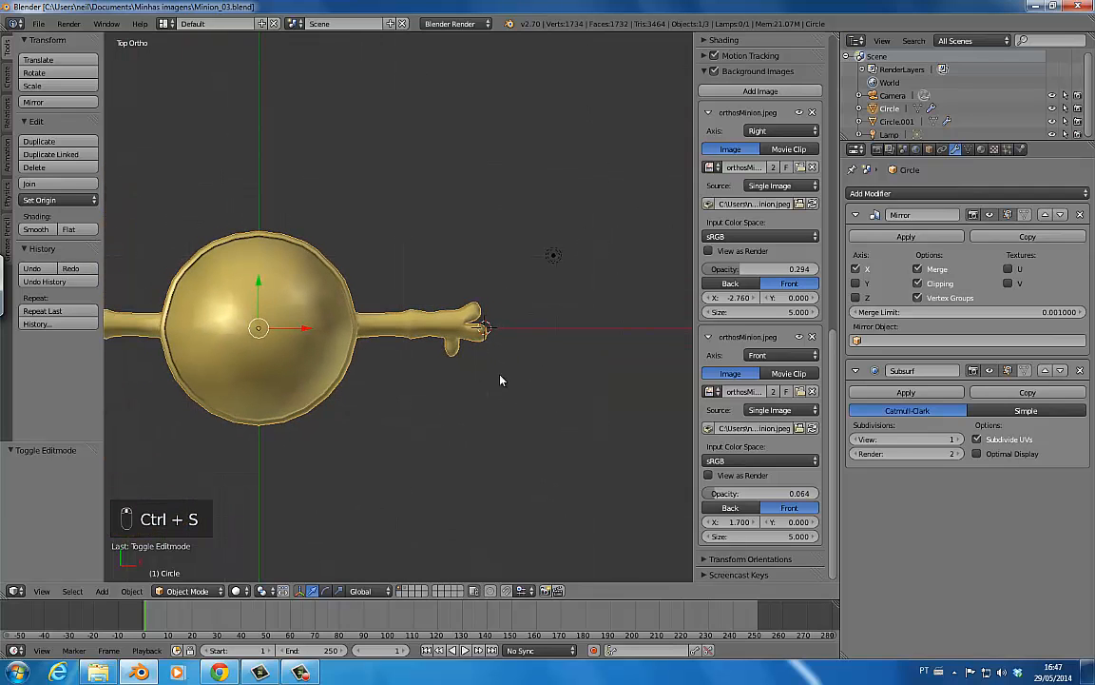
key(Tab)
key(ctrl+r)
click(395, 326)
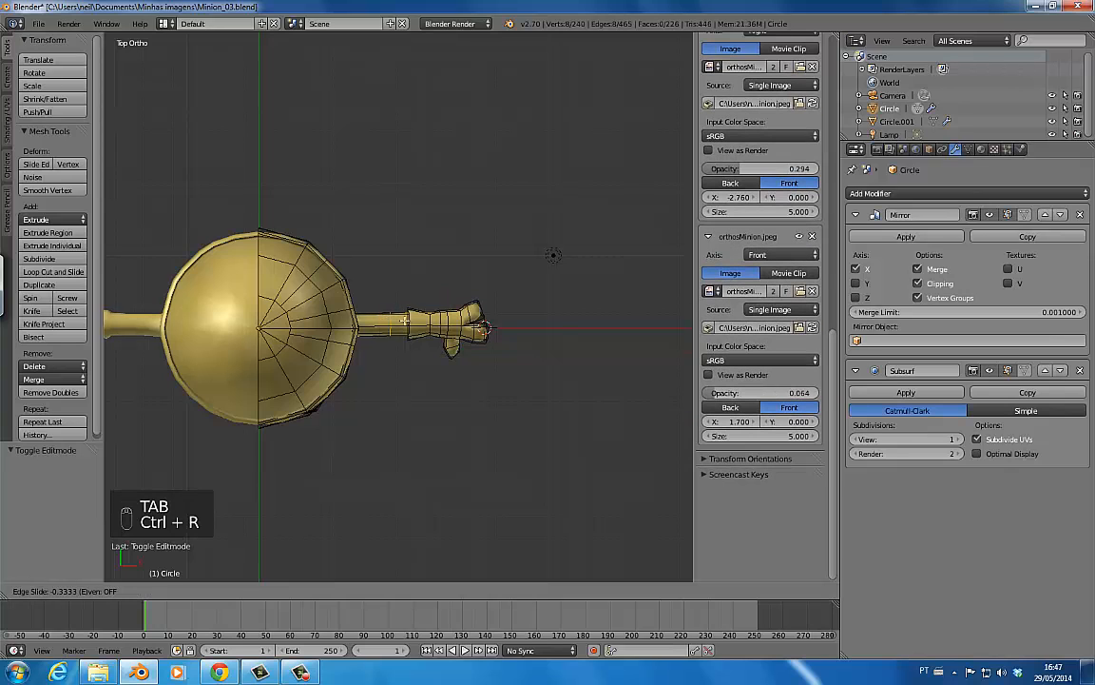
click(395, 328)
- Add another loop cut around the middle of the arm, rotate it 26.592° in top view, and scale it to 1.115
key(ctrl+r)
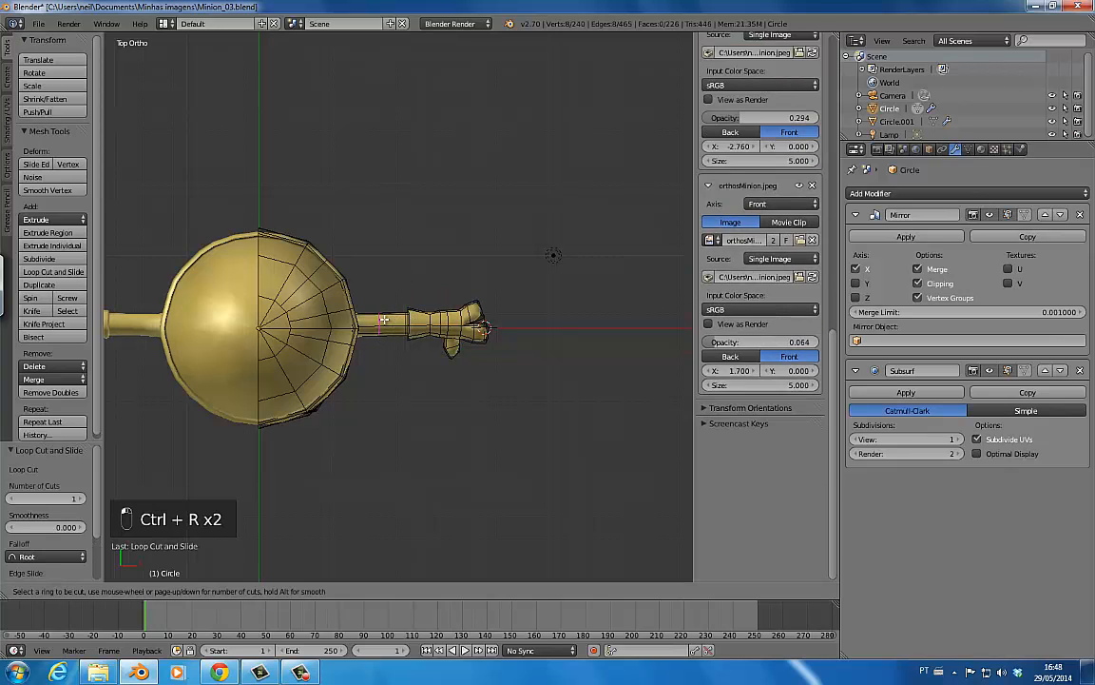
click(390, 325)
click(387, 325)
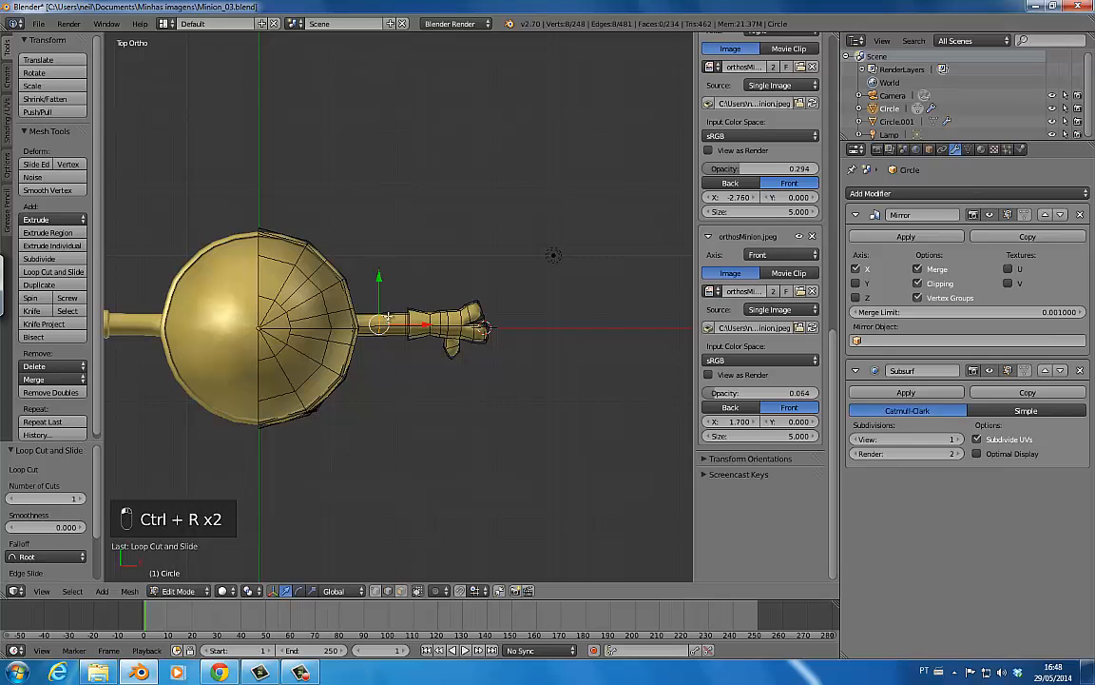
key(r)
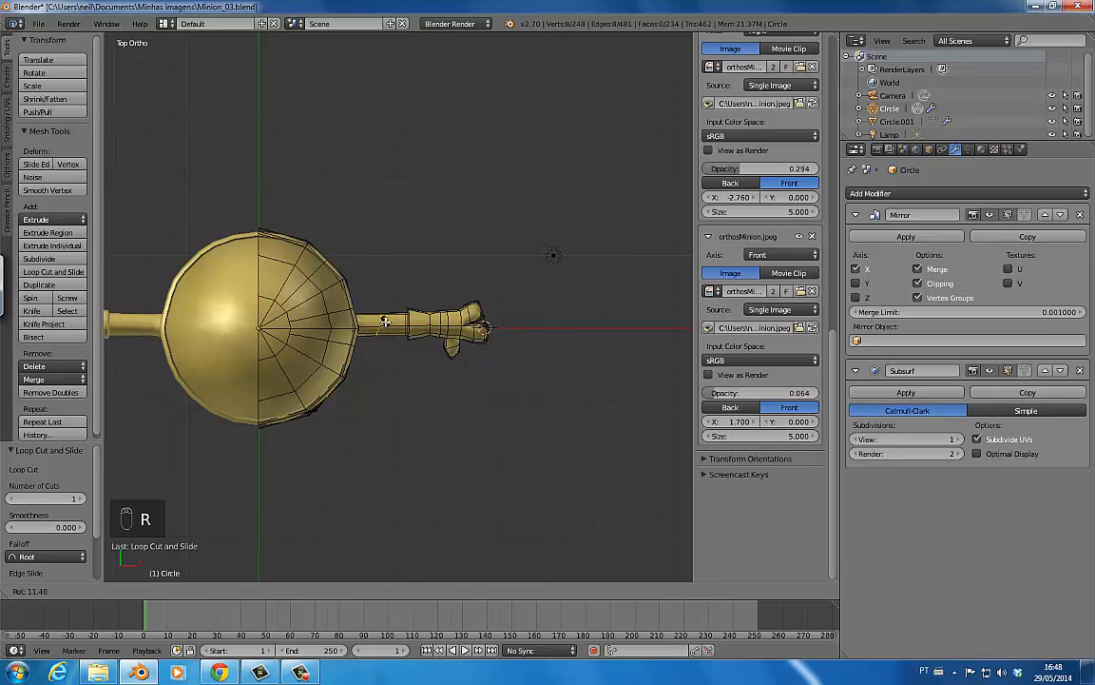
click(386, 322)
key(s)
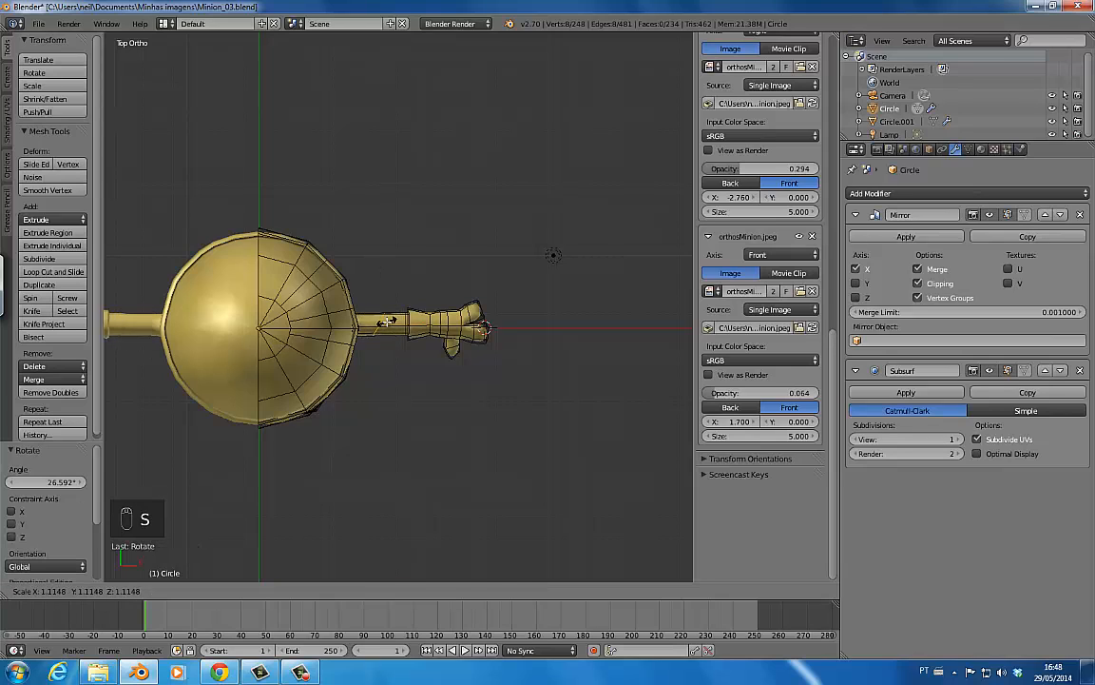
click(386, 323)
- Add a loop cut around the arm, slid close to where it joins the body, and save the file
middle_drag(397, 399, 372, 285)
key(KP_1)
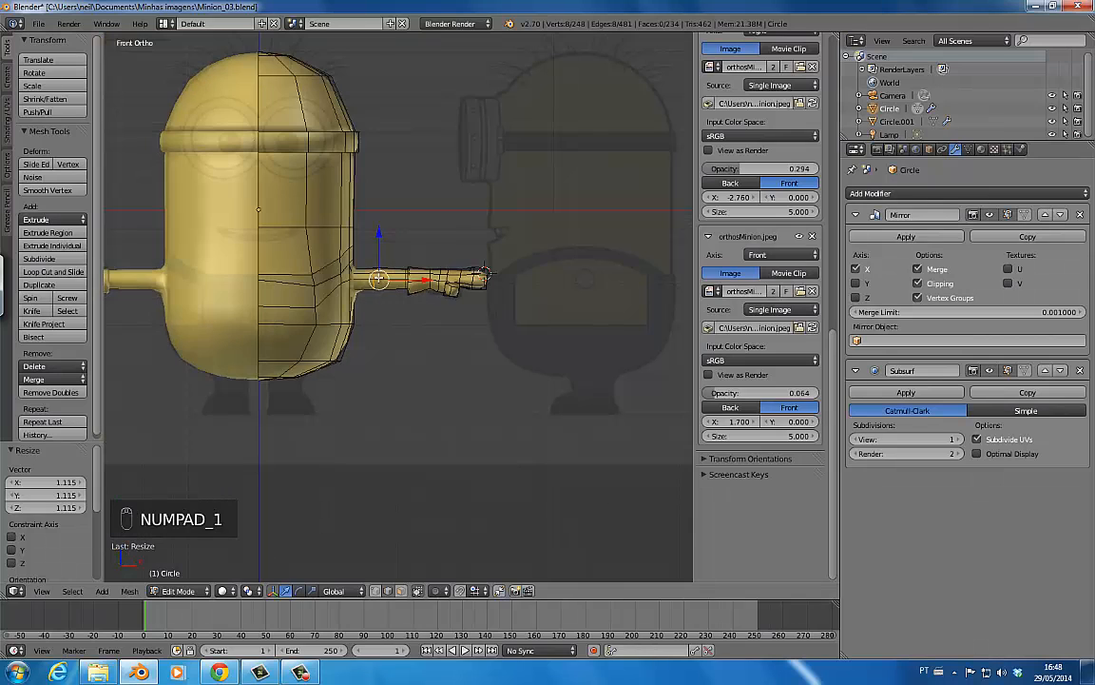
scroll(484, 271, up, 5)
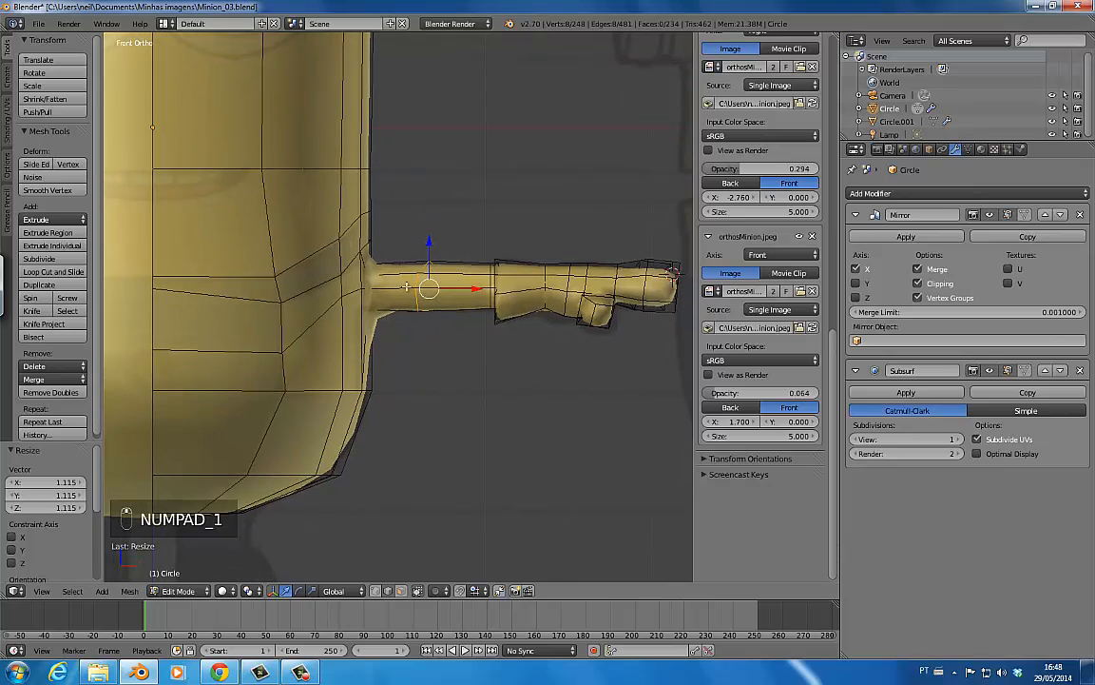
key(ctrl+r)
click(390, 282)
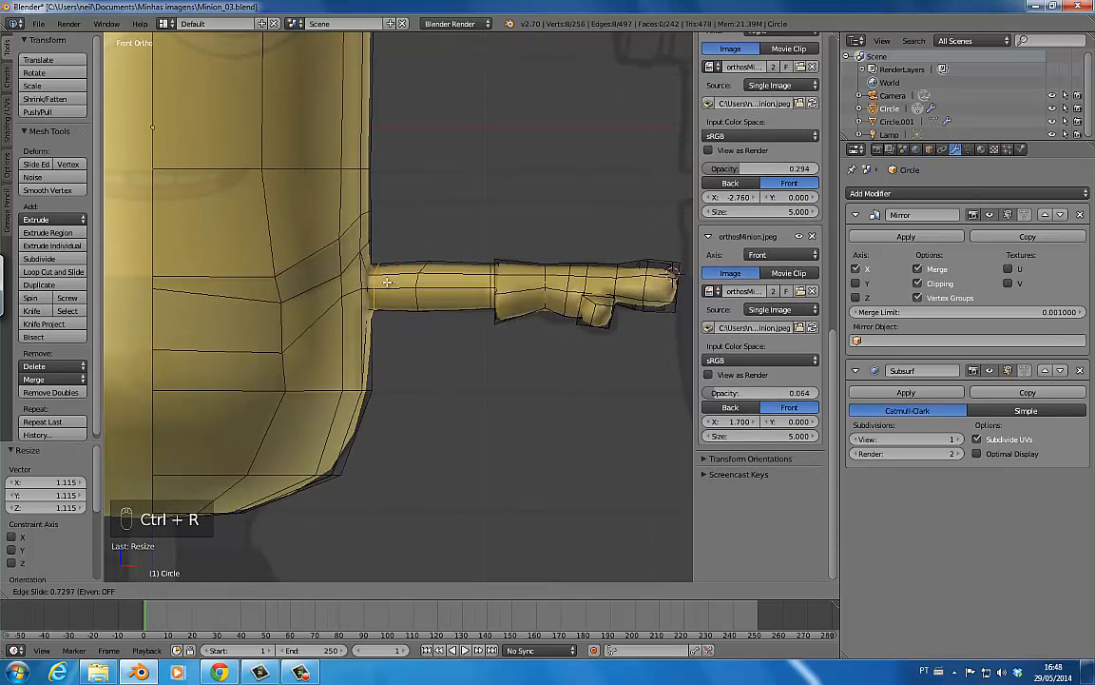
click(387, 282)
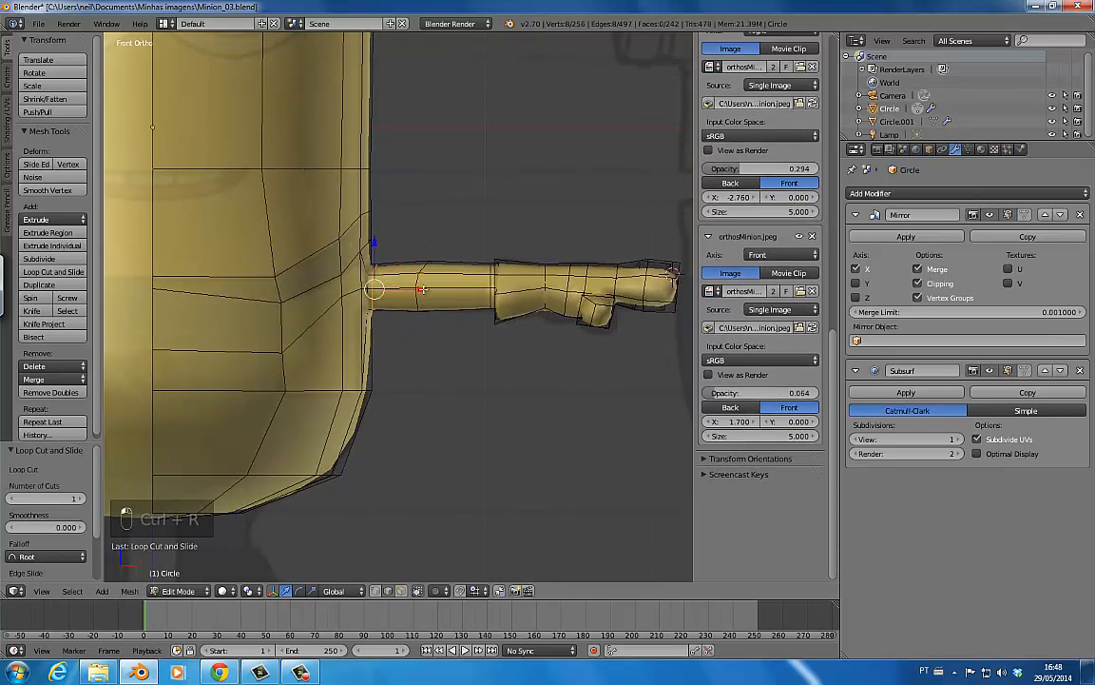
scroll(406, 297, down, 4)
key(ctrl+s)
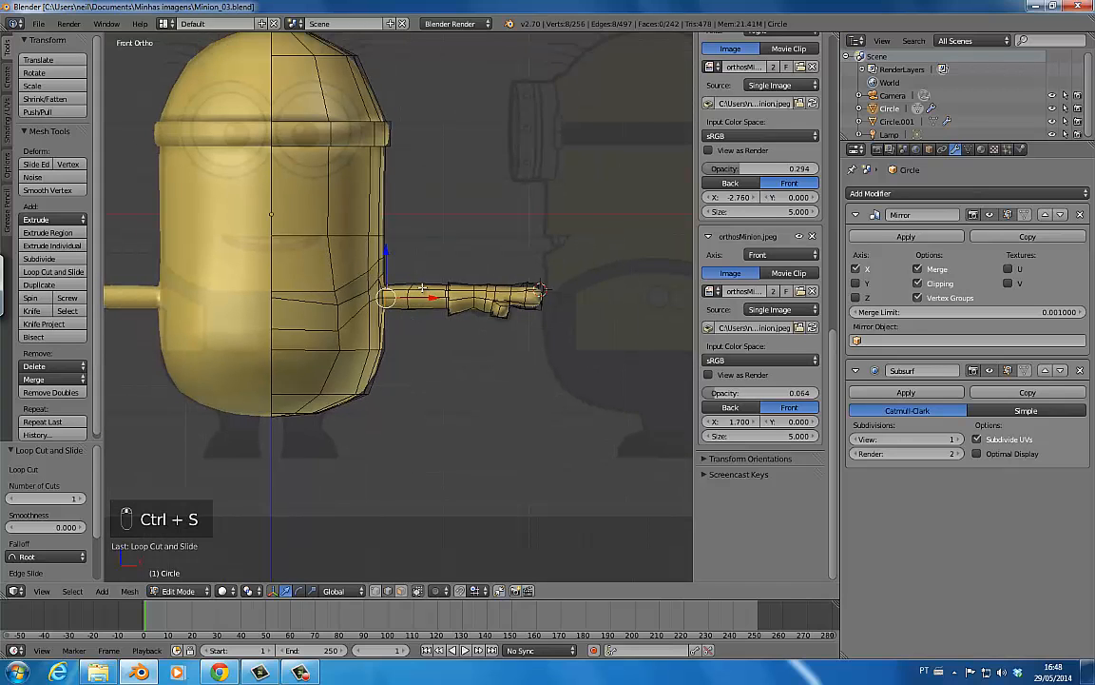
- In wireframe display, clear the selection, box-select the hand at the end of the arm and grow the selection twice
shift+middle_drag(402, 307, 483, 235)
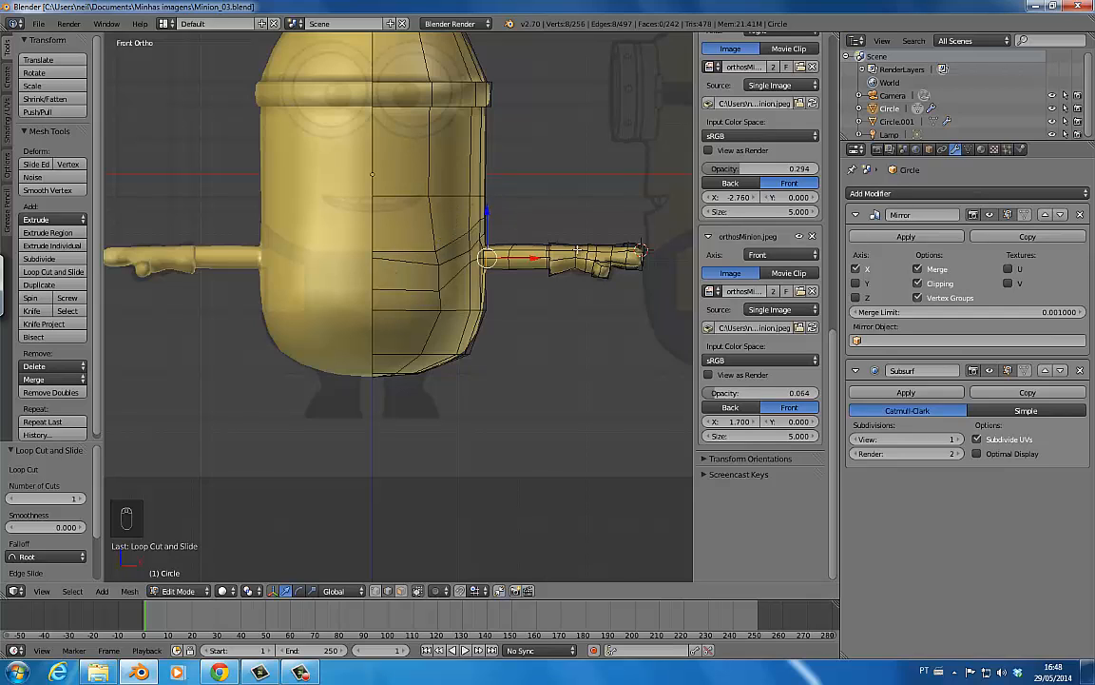
key(z)
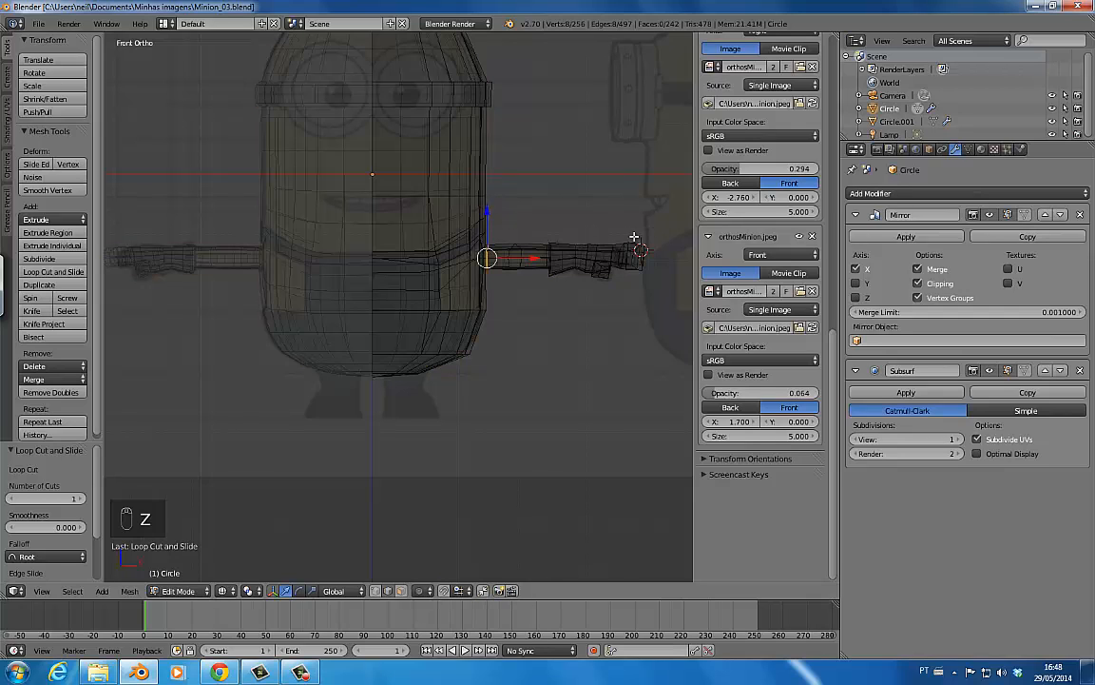
key(a)
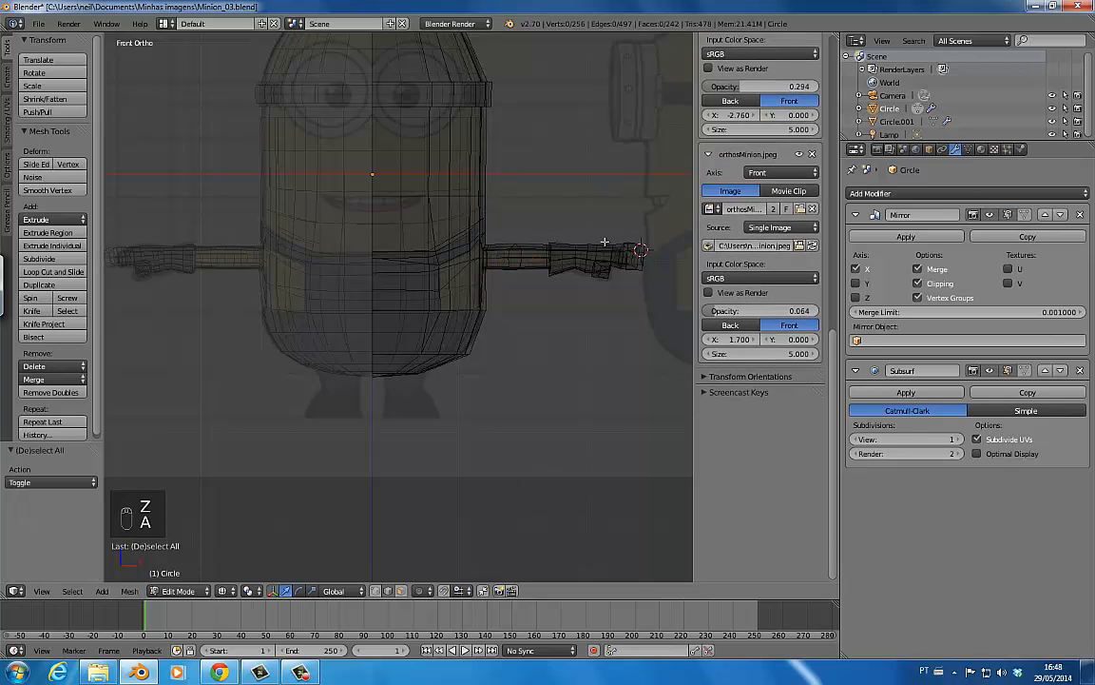
key(b)
drag(587, 235, 660, 295)
key(ctrl+KP_Add)
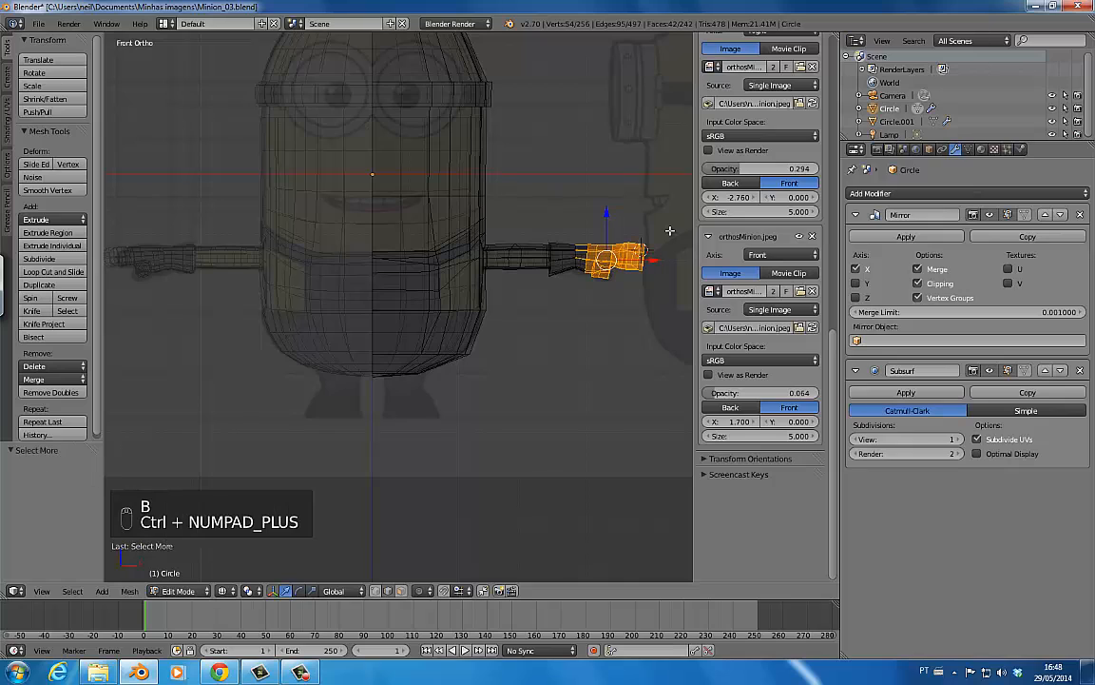
key(ctrl+KP_Add)
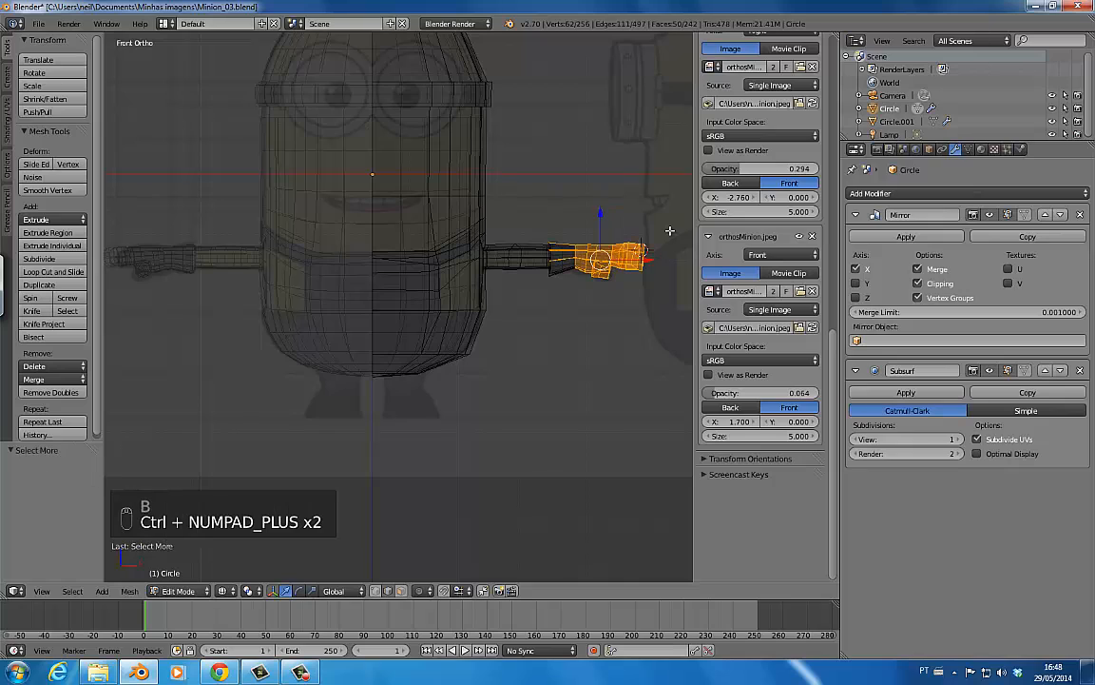
- Switch to face selection and adjust the selection to cover the whole glove up to its cuff
key(ctrl+Tab)
click(620, 246)
key(ctrl+KP_Add)
key(ctrl+KP_Add)
key(ctrl+KP_Add)
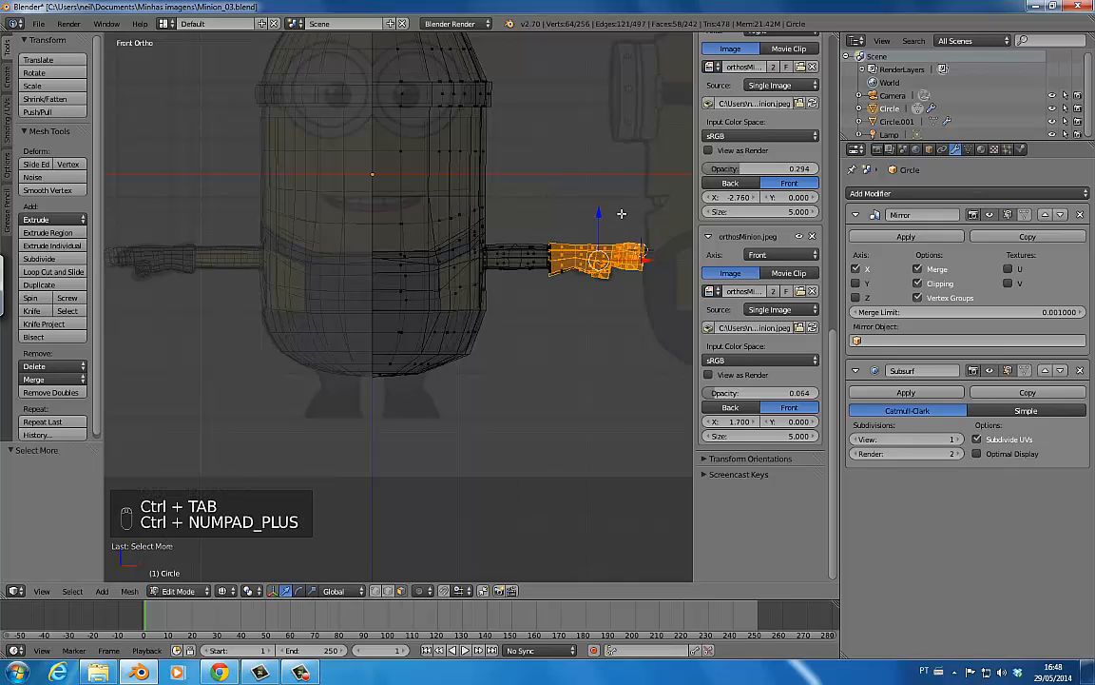
key(ctrl+KP_Subtract)
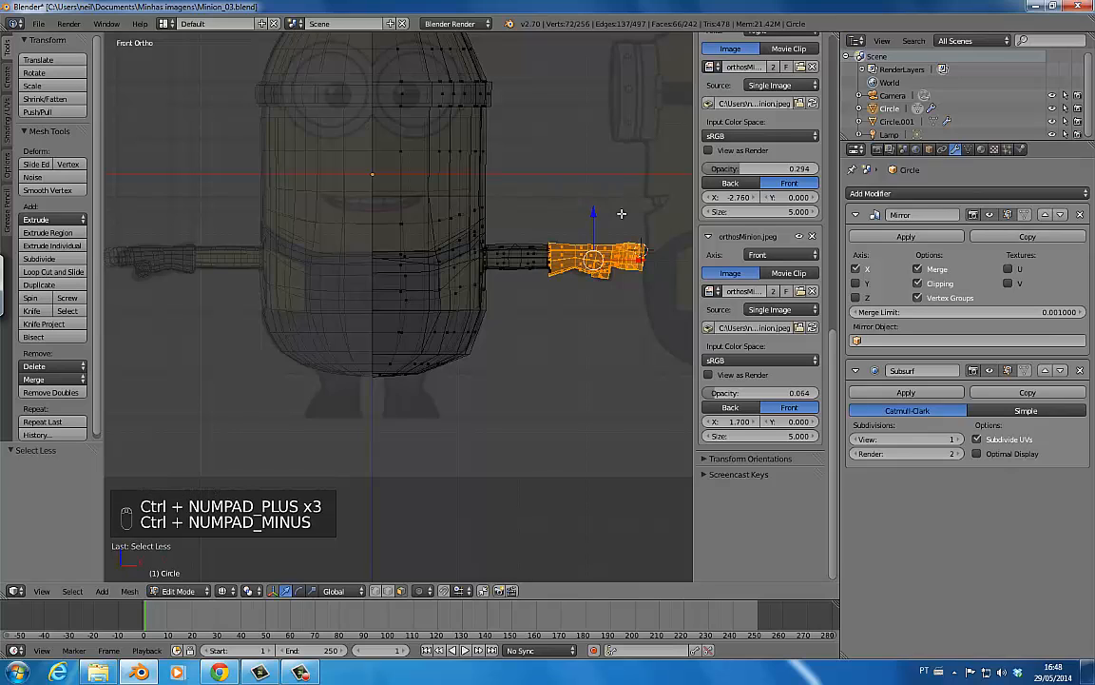
- Add a second material slot to the body with a new material named BlueMaterial
click(982, 149)
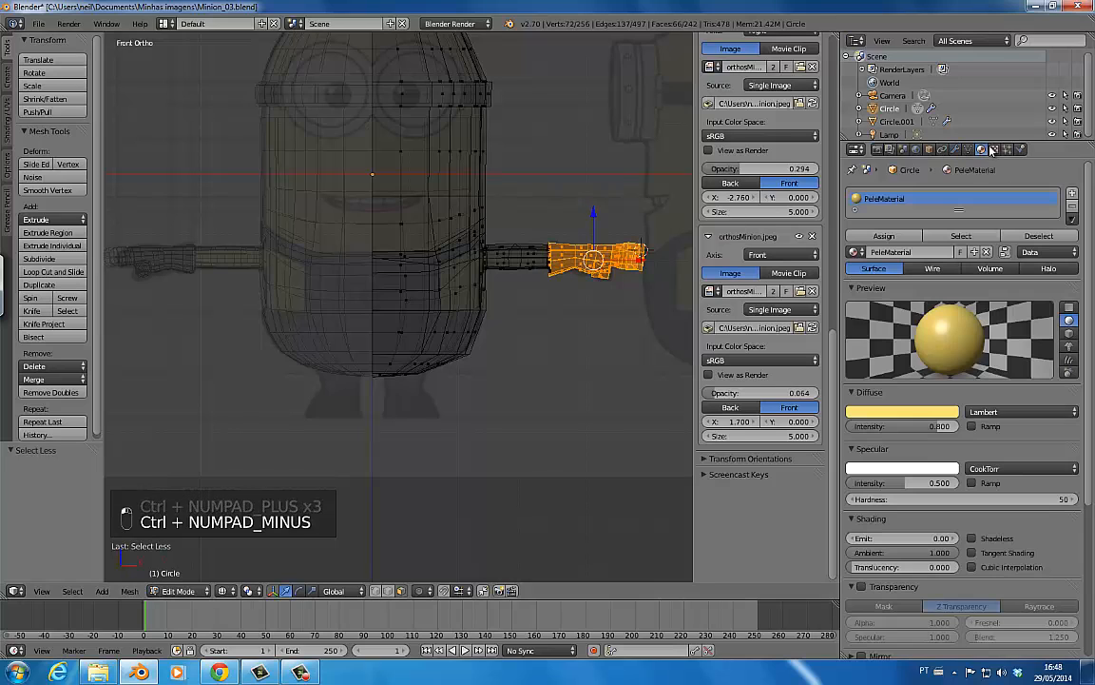
click(1073, 194)
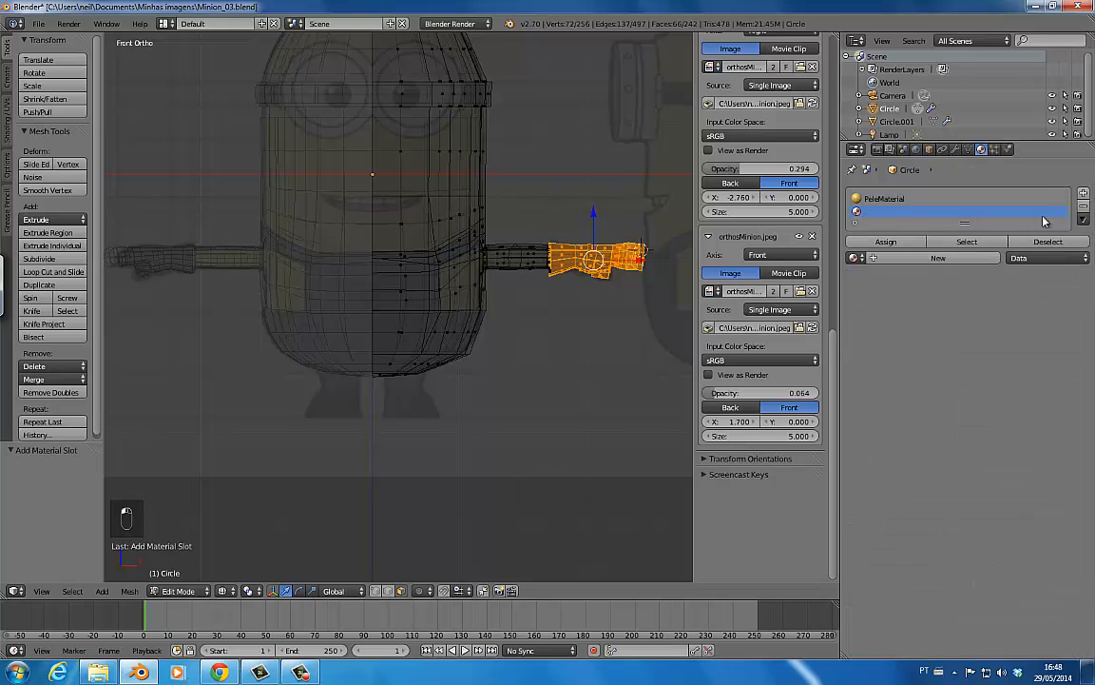
click(891, 259)
click(874, 260)
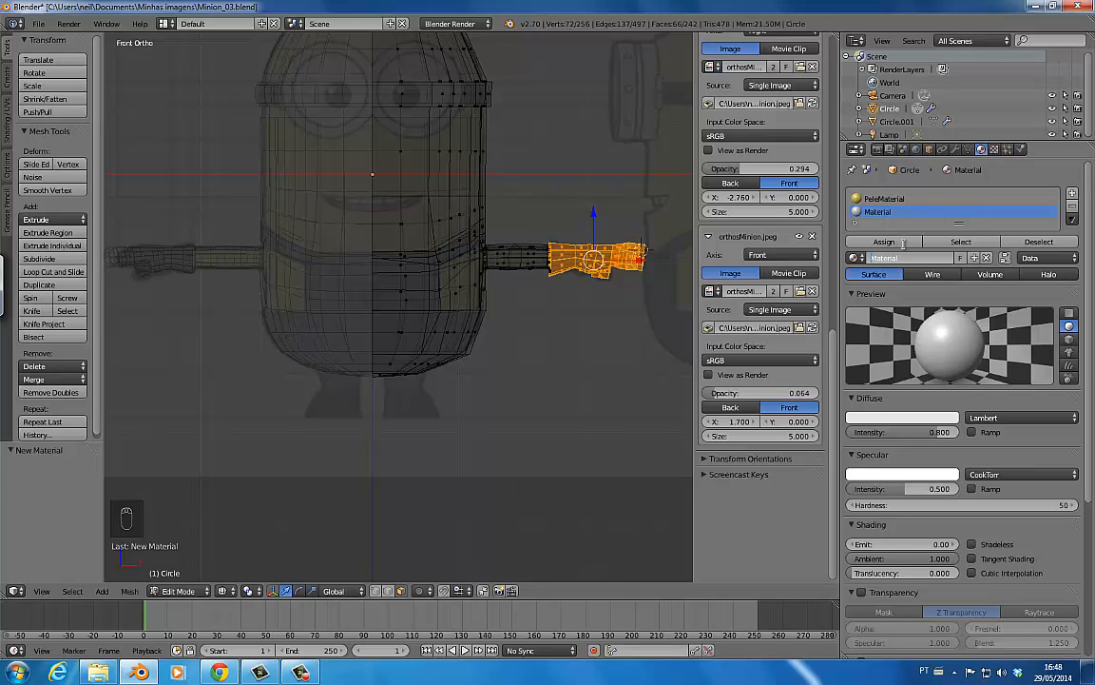
key(BackSpace)
key(BackSpace)
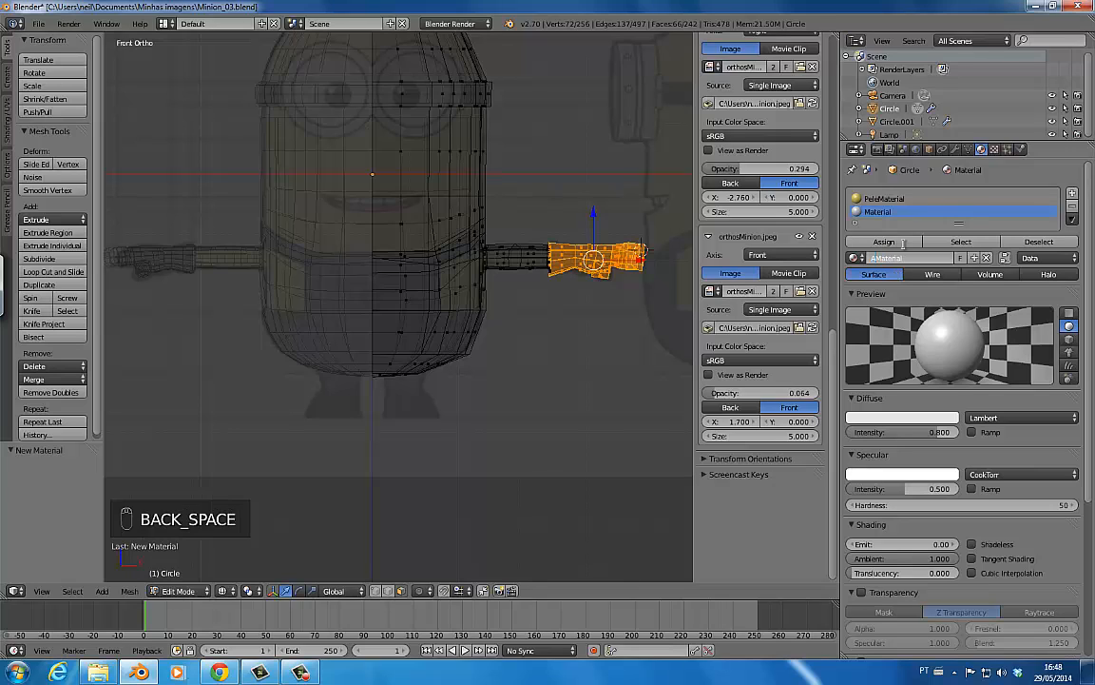
text(Blue)
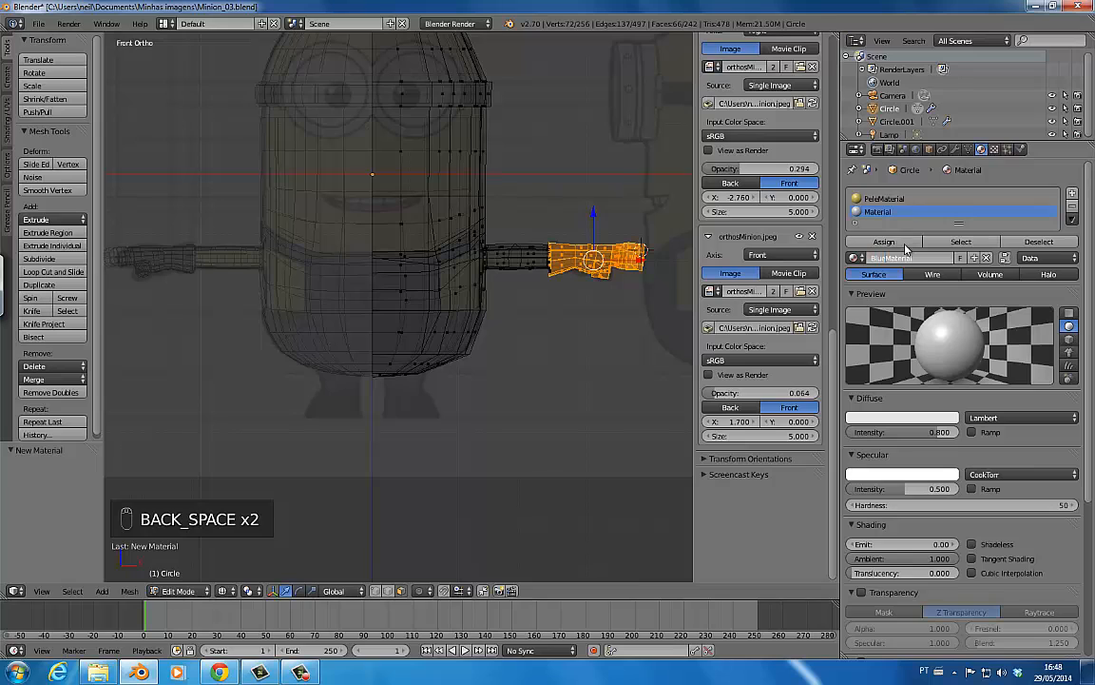
key(Return)
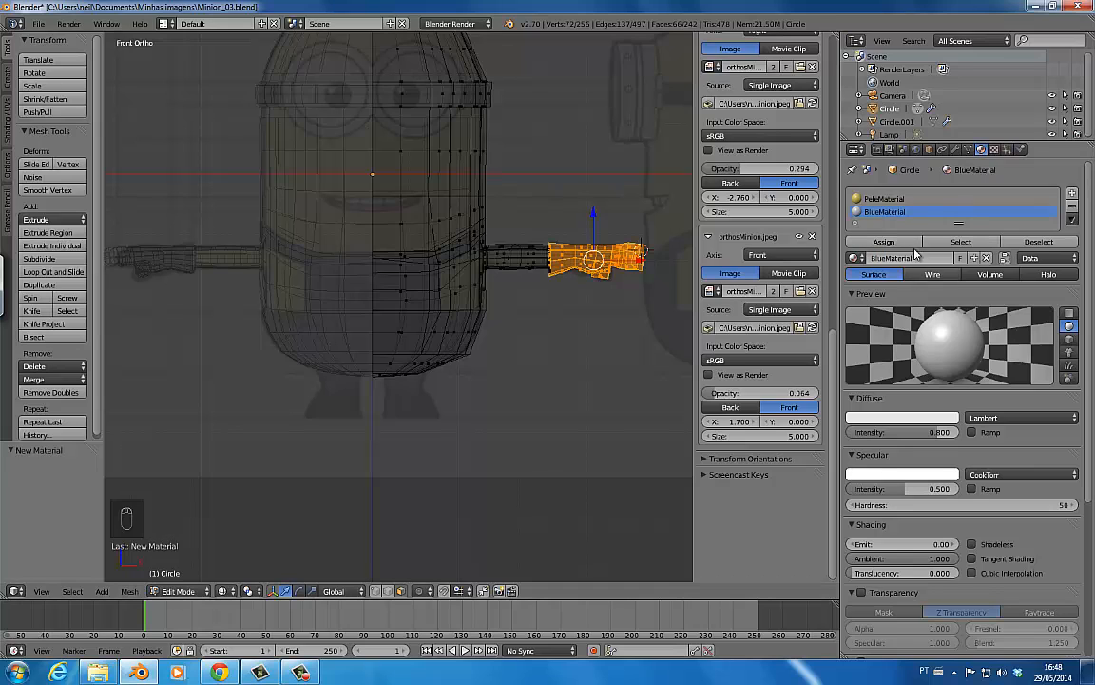
- Assign BlueMaterial to the selected glove faces, give it a bright blue diffuse colour and return to solid display
click(892, 243)
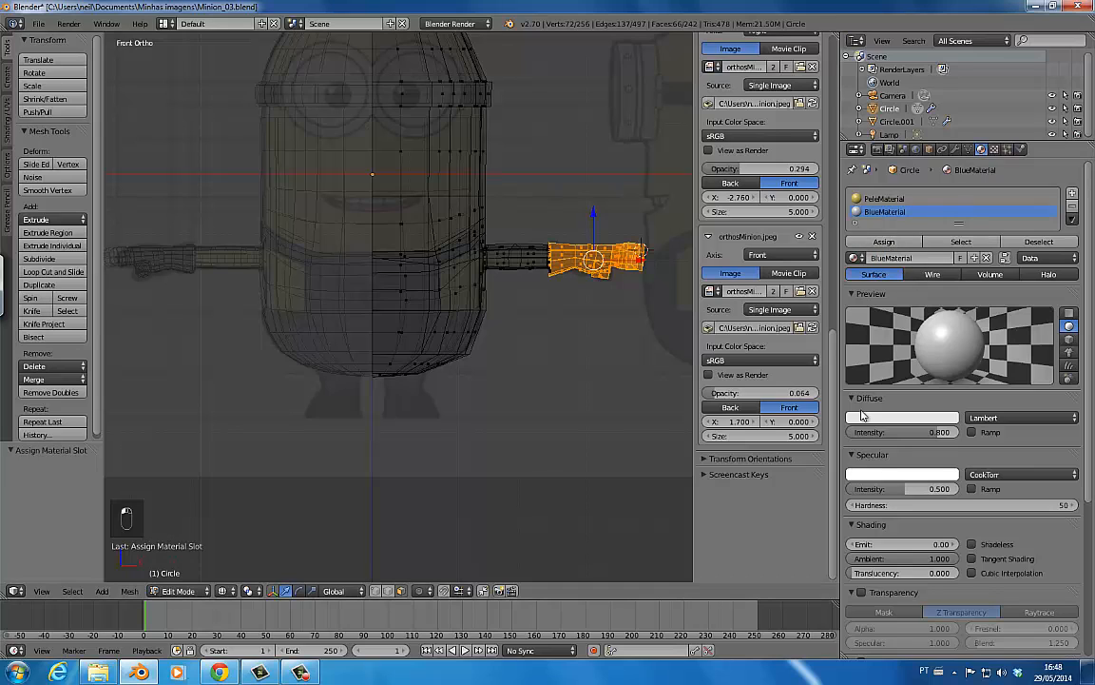
click(902, 417)
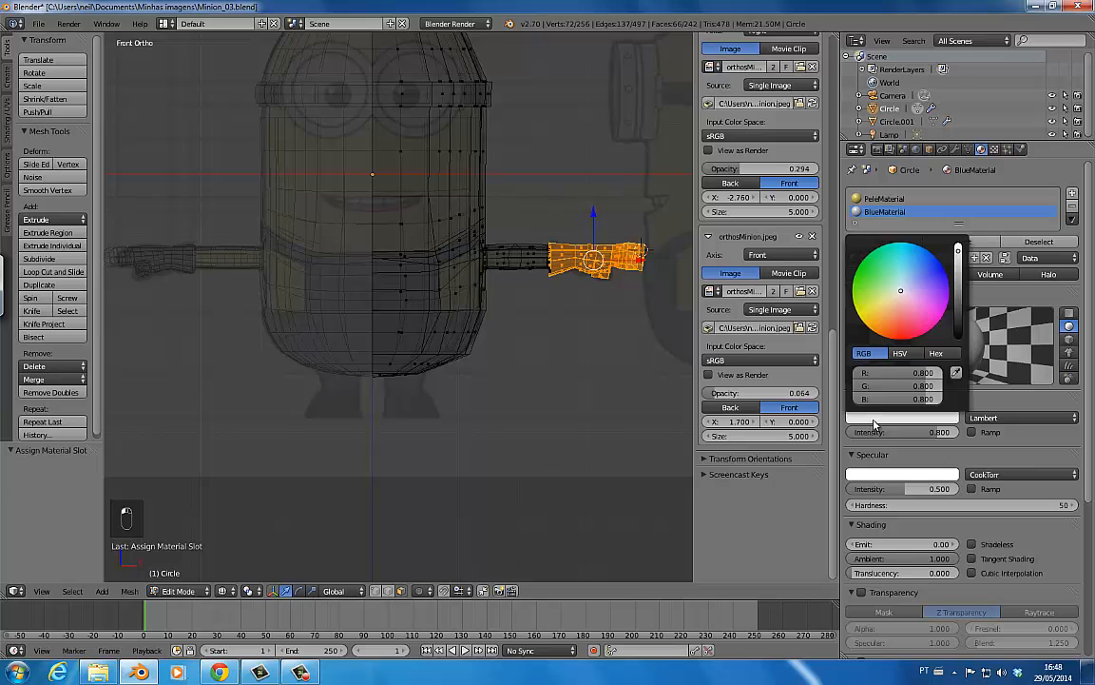
click(926, 251)
key(z)
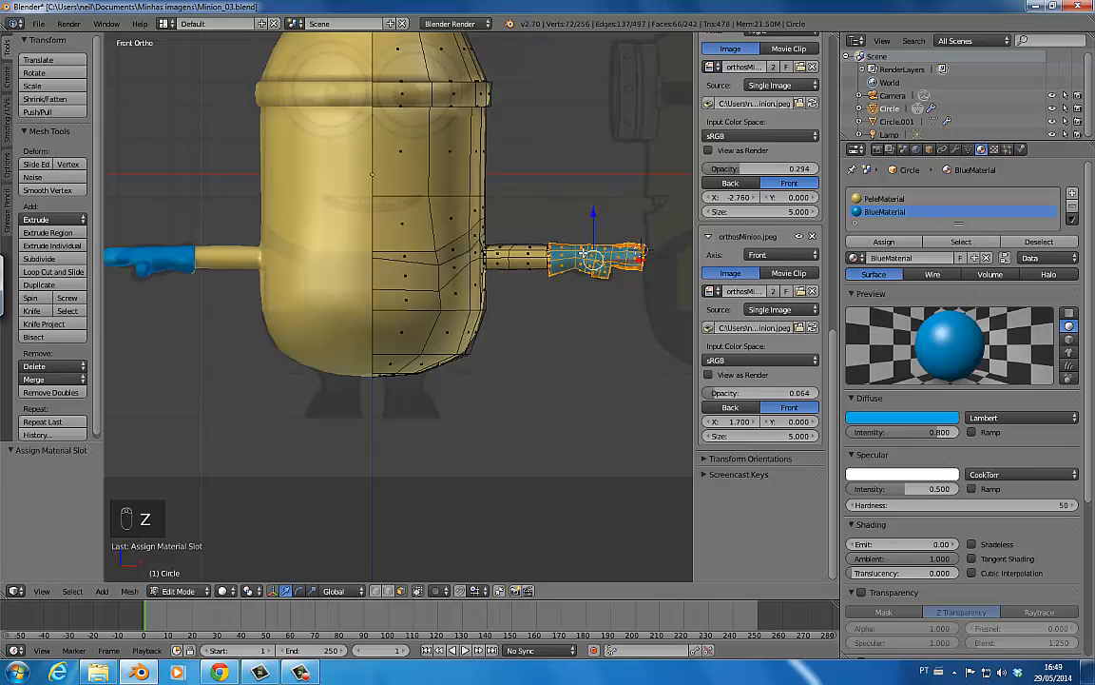
- Raise the front reference image's opacity to 1.000 and sample the overalls' dark blue as BlueMaterial's diffuse colour
ctrl+middle_drag(575, 290, 524, 248)
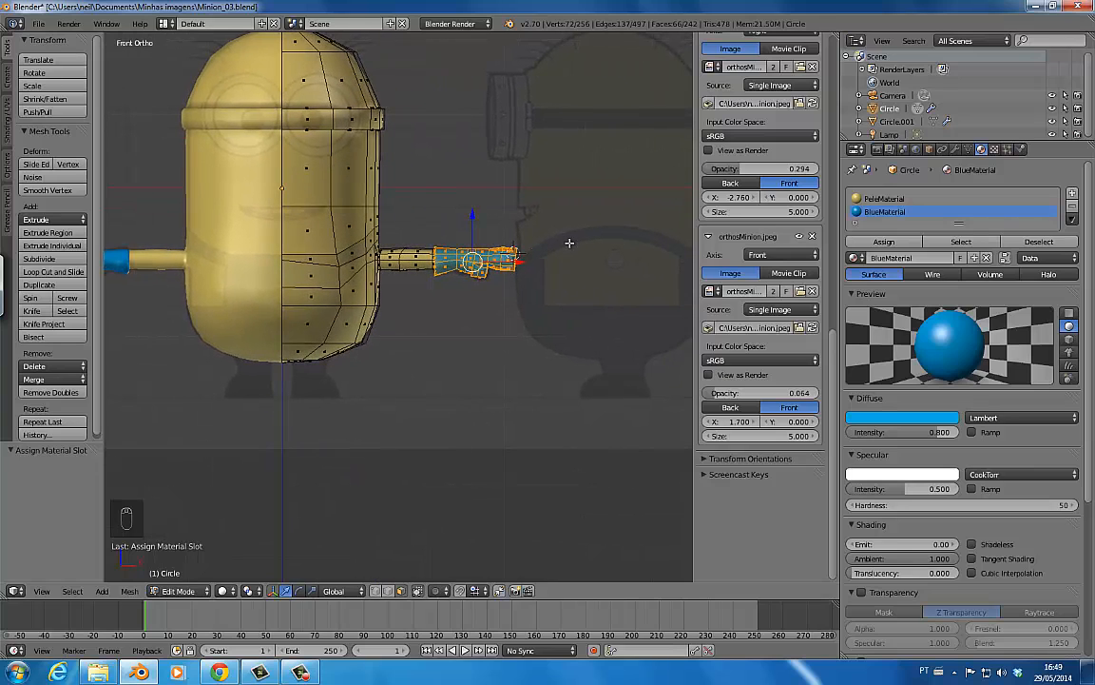
drag(720, 392, 865, 394)
click(870, 418)
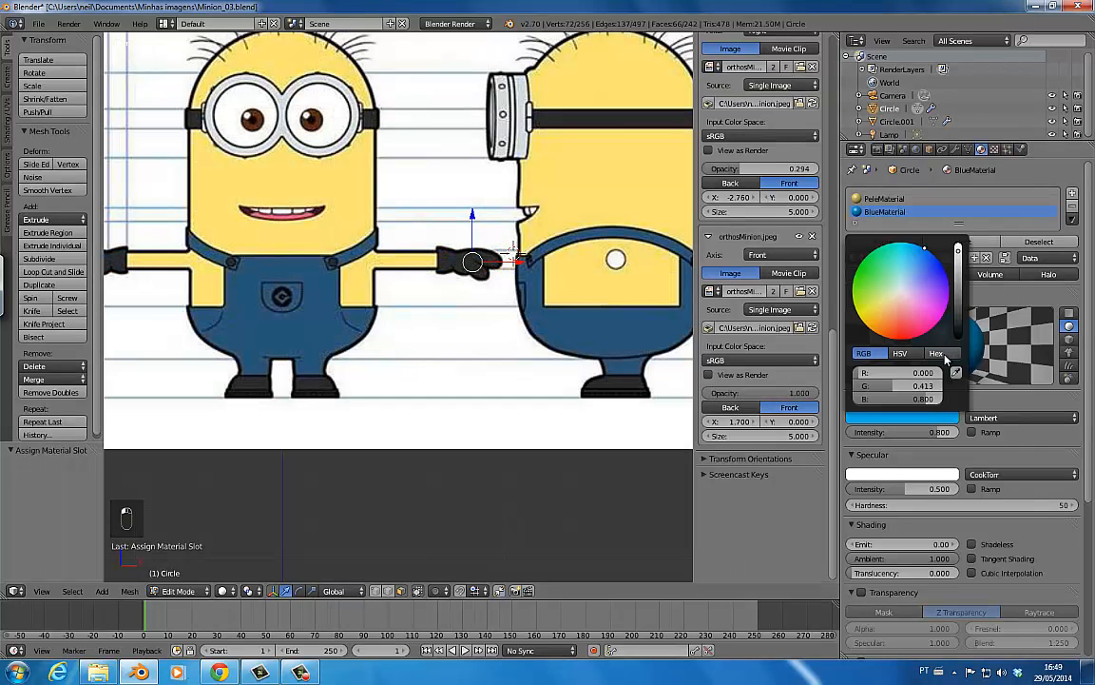
click(959, 372)
click(641, 324)
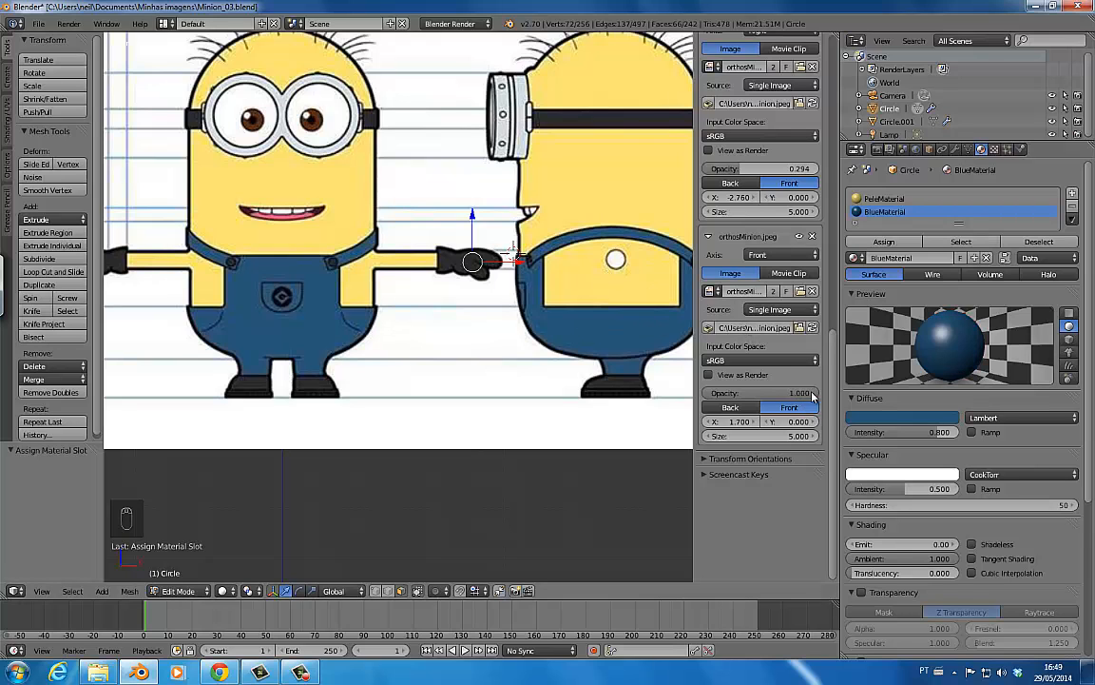
- Set the front reference image's opacity to 0.076, leave mesh editing and save the file
drag(813, 394, 689, 351)
key(Tab)
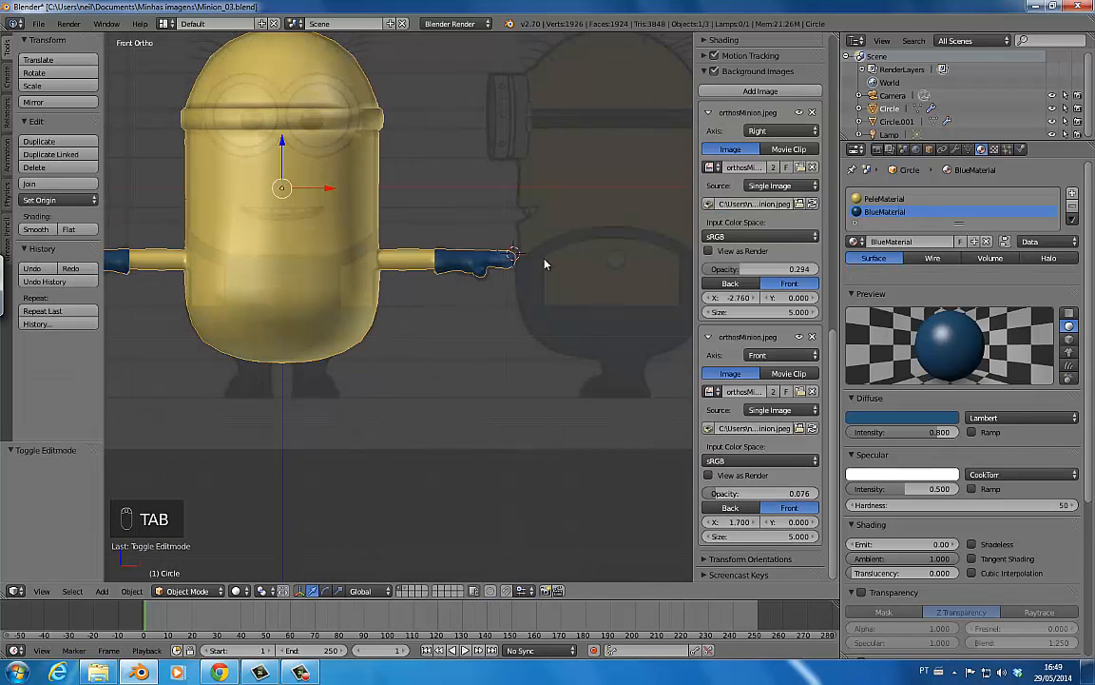
middle_drag(549, 274, 467, 296)
key(ctrl+s)
- Align the camera to the current view and enable Lock Camera to View
scroll(483, 322, down, 1)
key(ctrl+alt+KP_0)
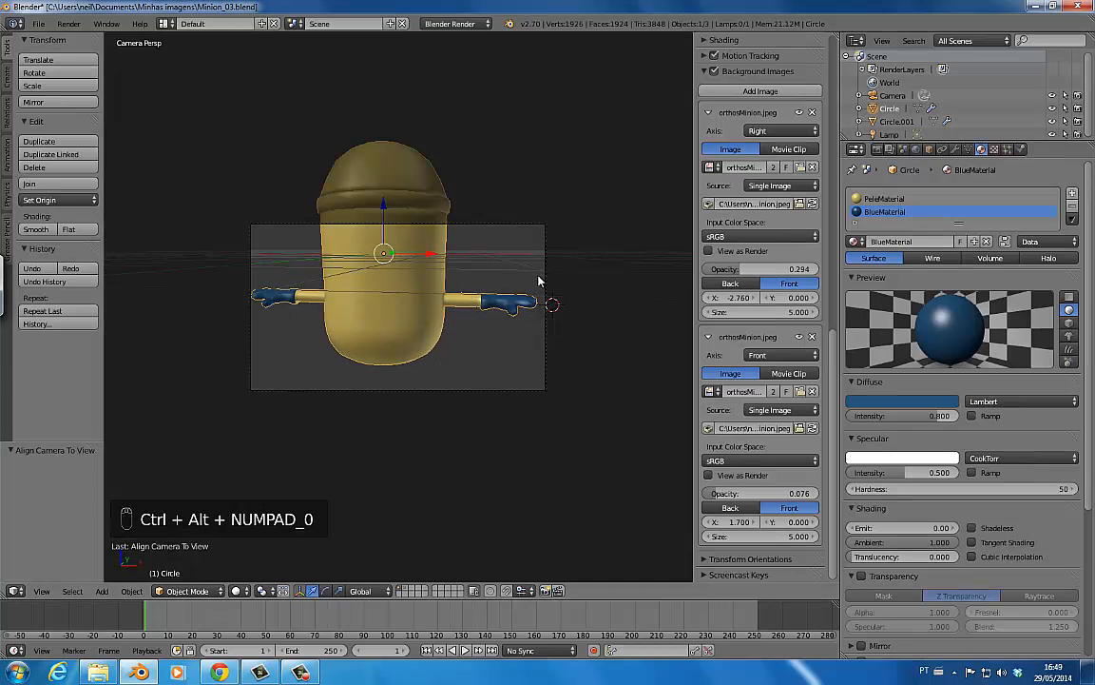
scroll(720, 291, up, 6)
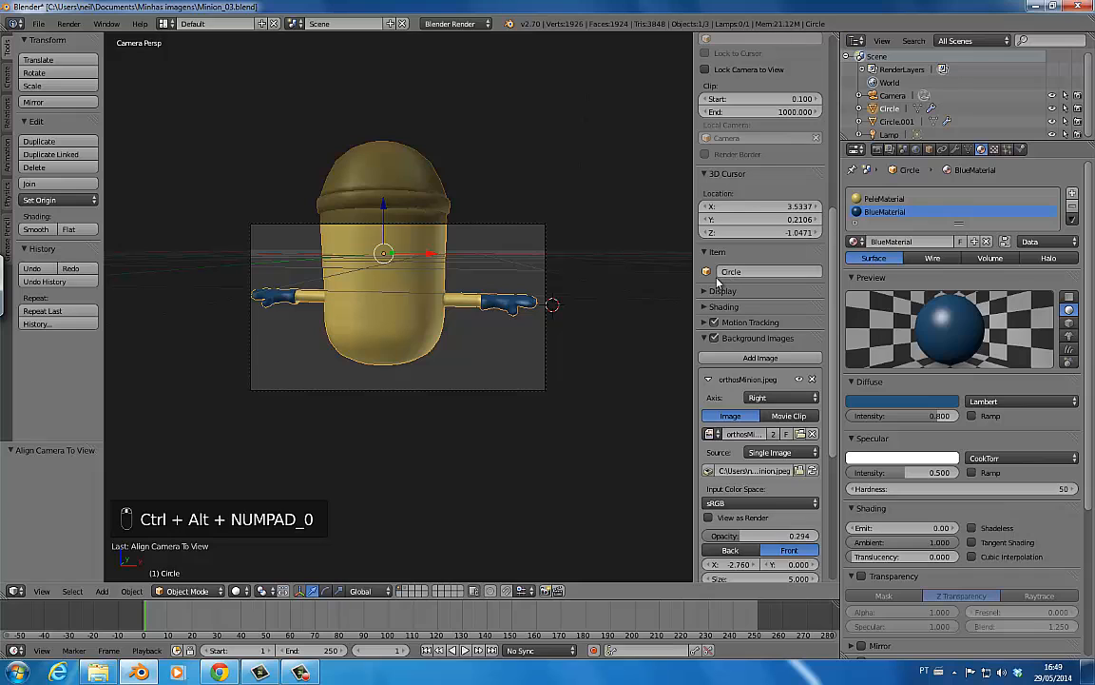
click(721, 292)
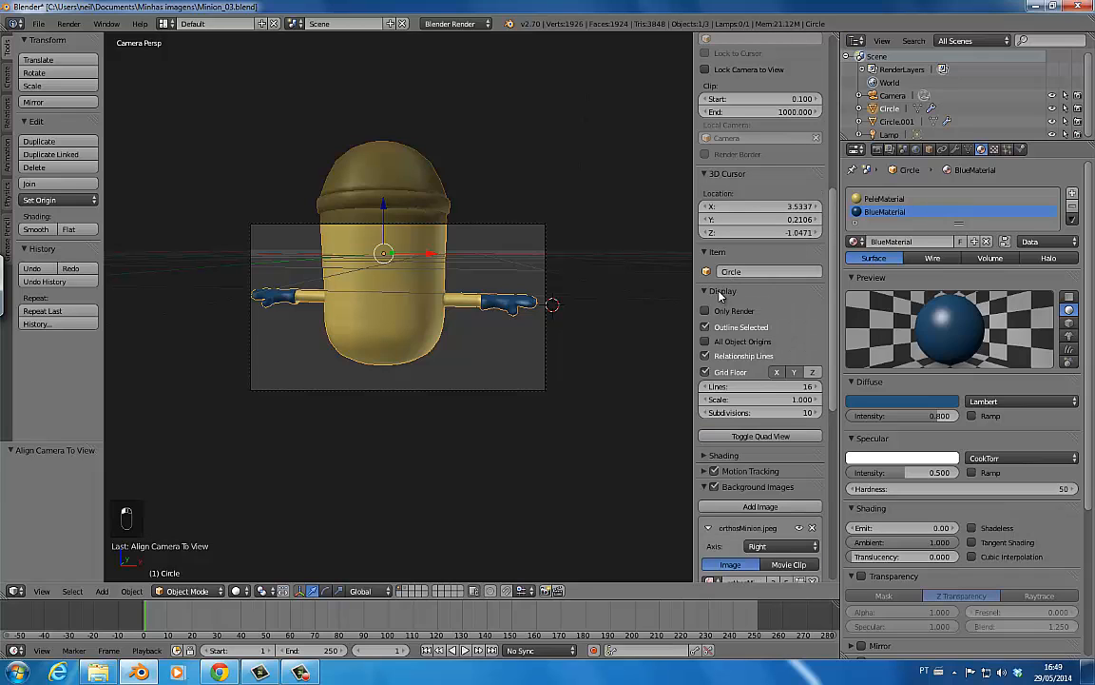
click(720, 292)
scroll(709, 275, up, 5)
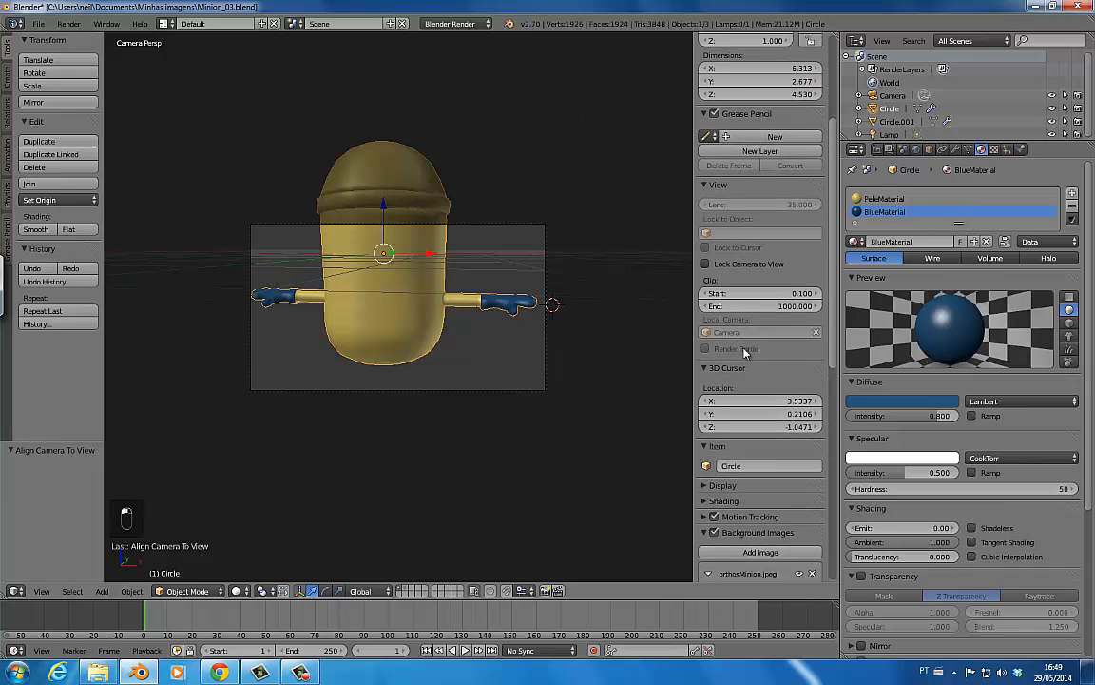
click(706, 270)
- Reposition the locked camera to frame the whole Minion, arms included, from a slight side angle
middle_drag(427, 270, 467, 349)
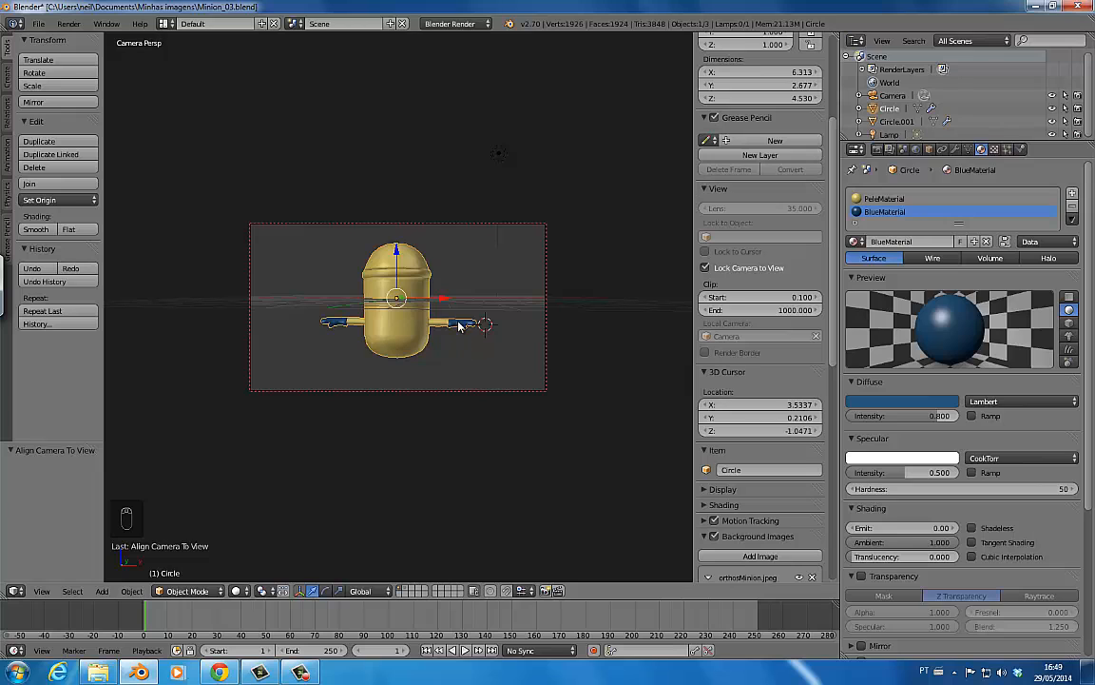
key(Home)
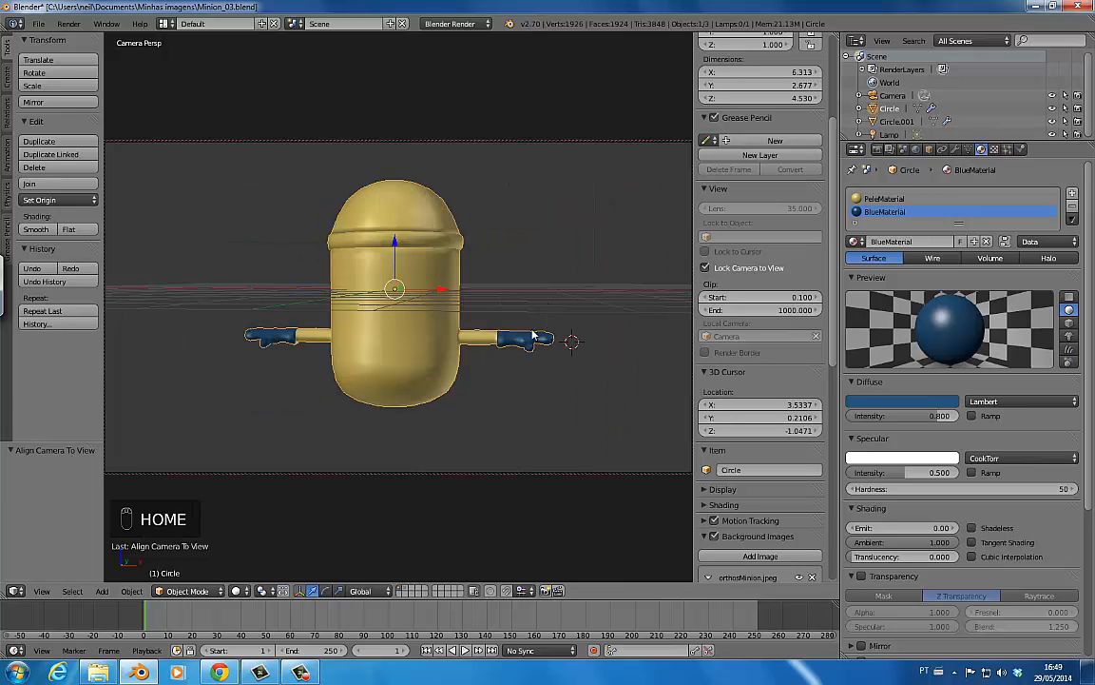
scroll(534, 337, down, 4)
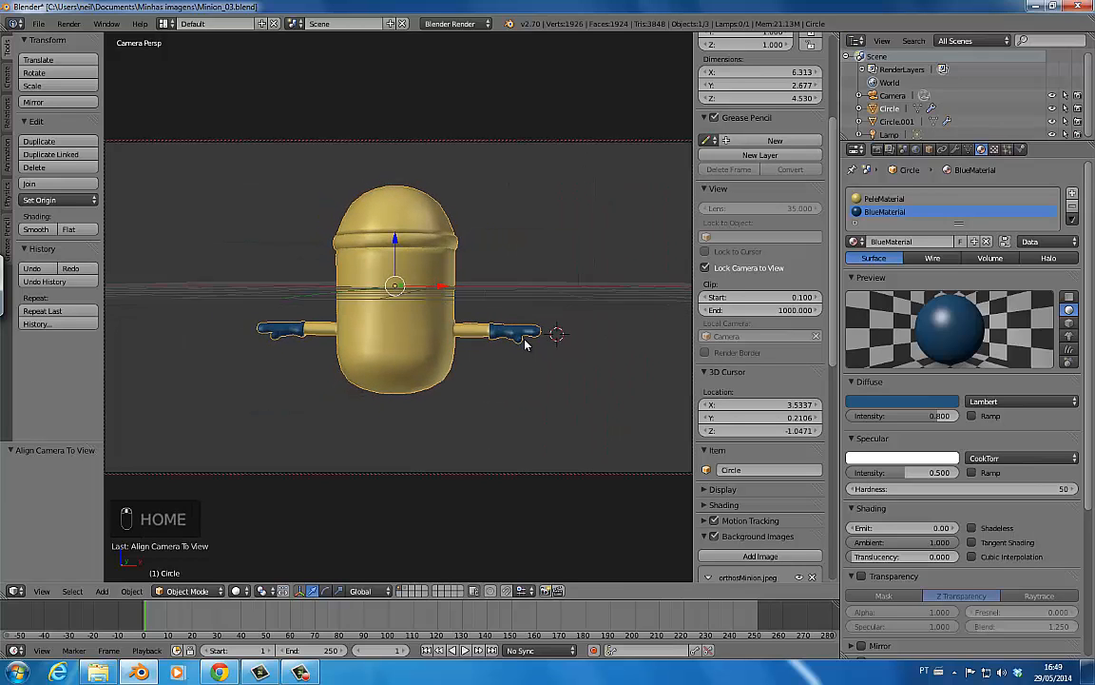
middle_drag(524, 344, 502, 347)
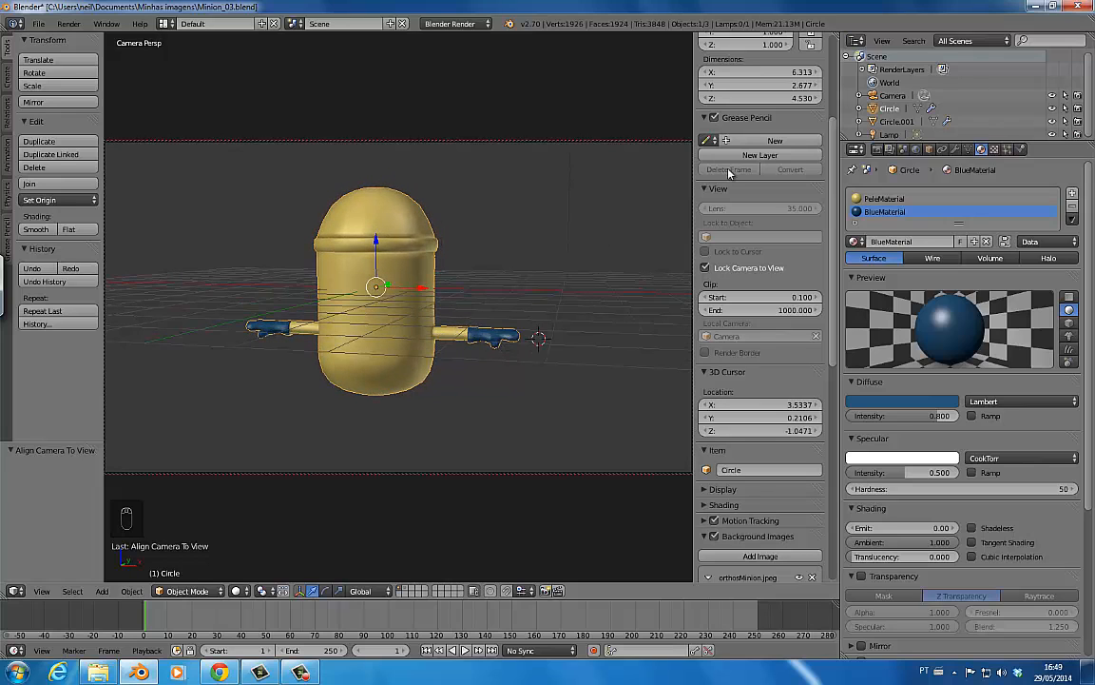
- Enable Ambient Occlusion for the world and render a test image from the camera
click(916, 149)
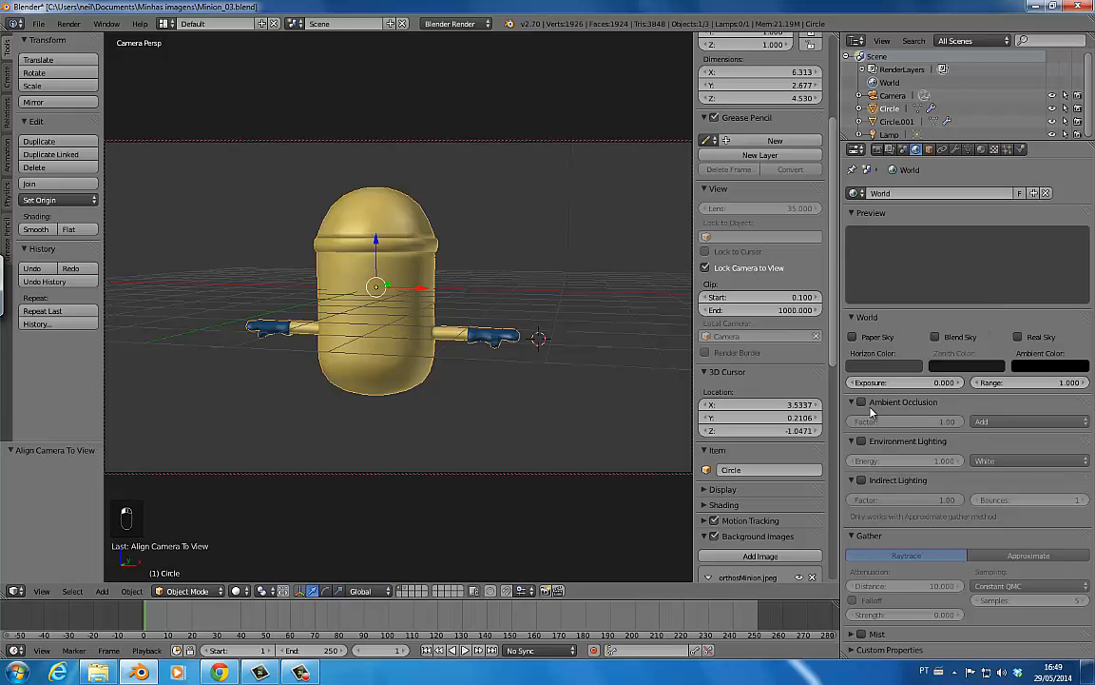
click(862, 402)
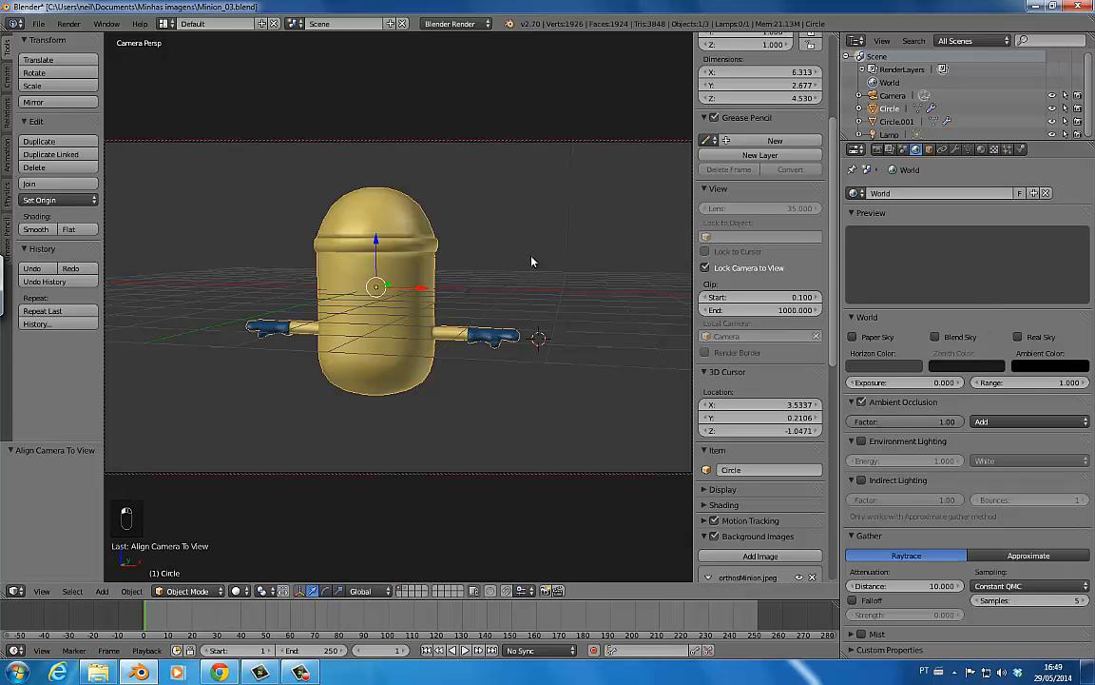
key(F12)
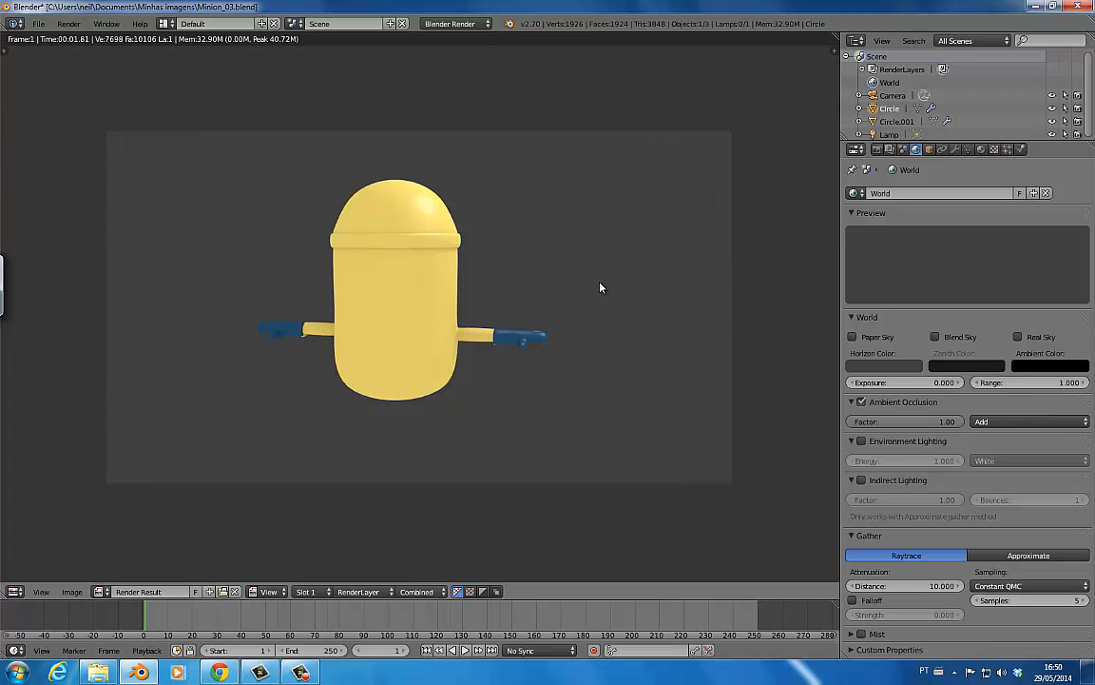
key(Escape)
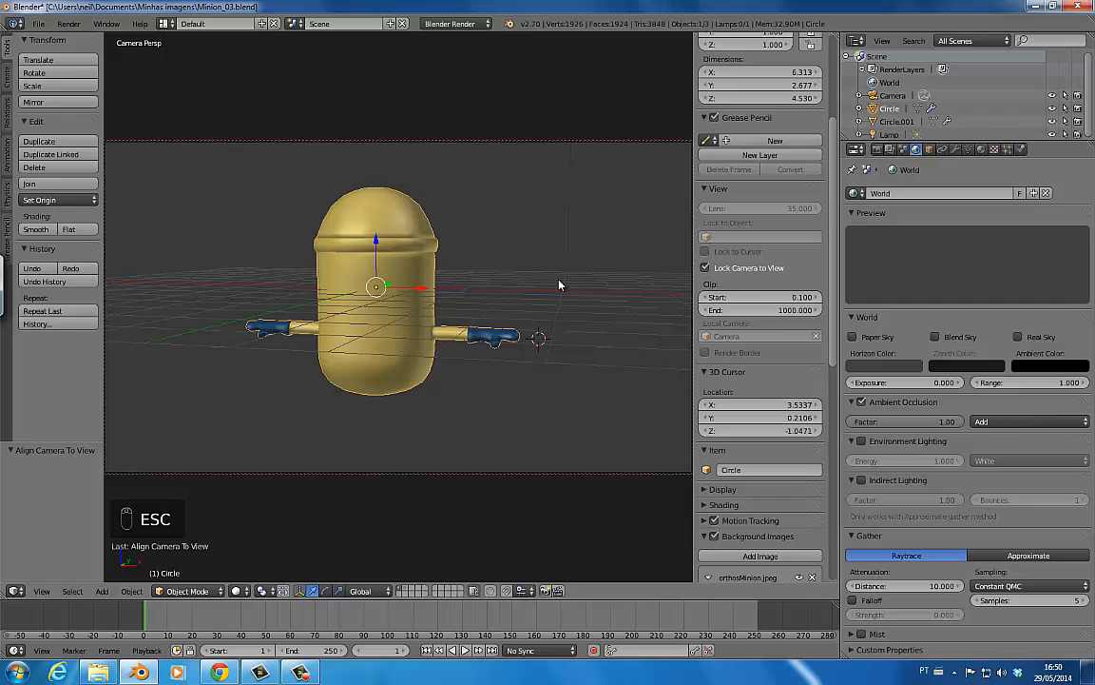
- Save the file and resume editing the body mesh in the front view
key(ctrl+s)
key(KP_1)
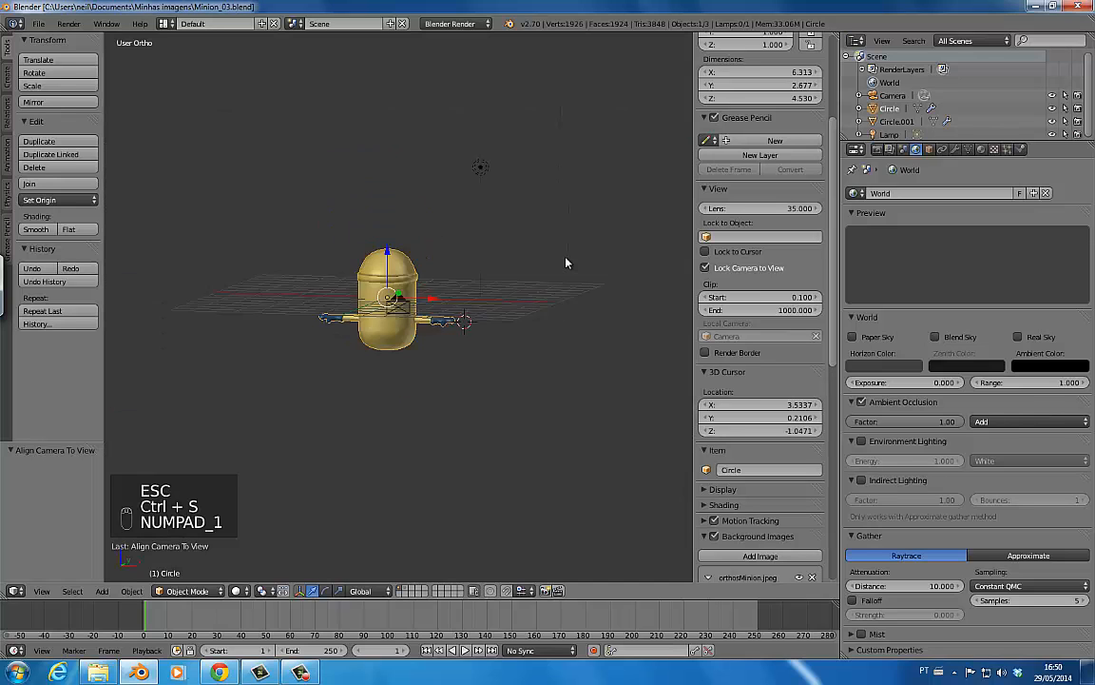
scroll(458, 402, up, 5)
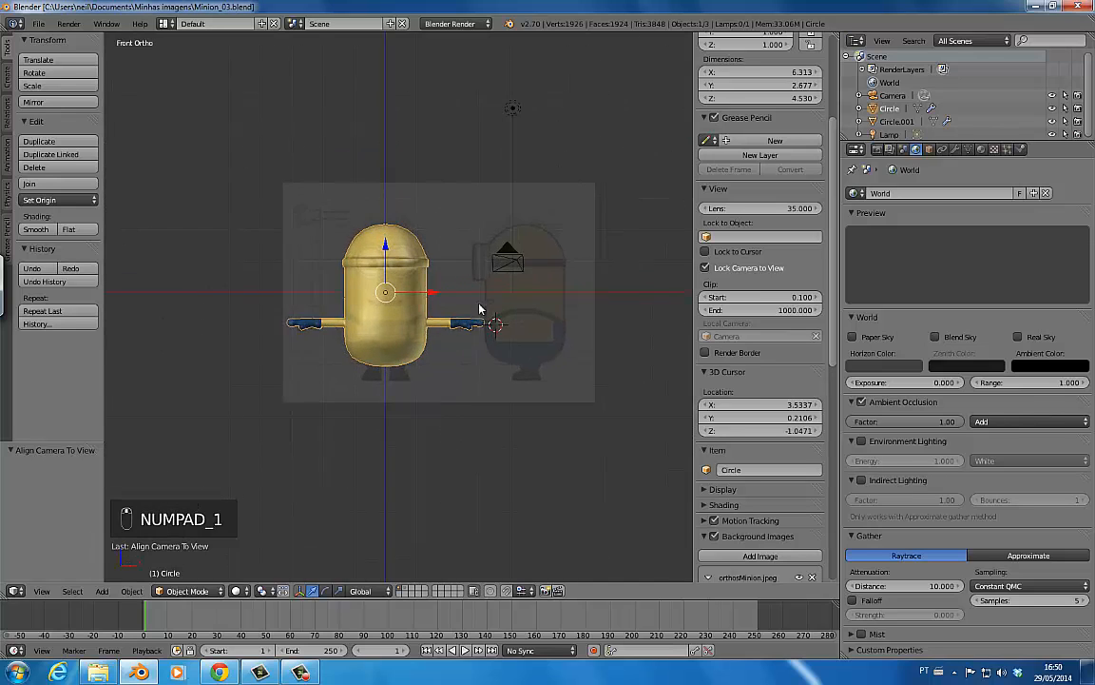
key(Tab)
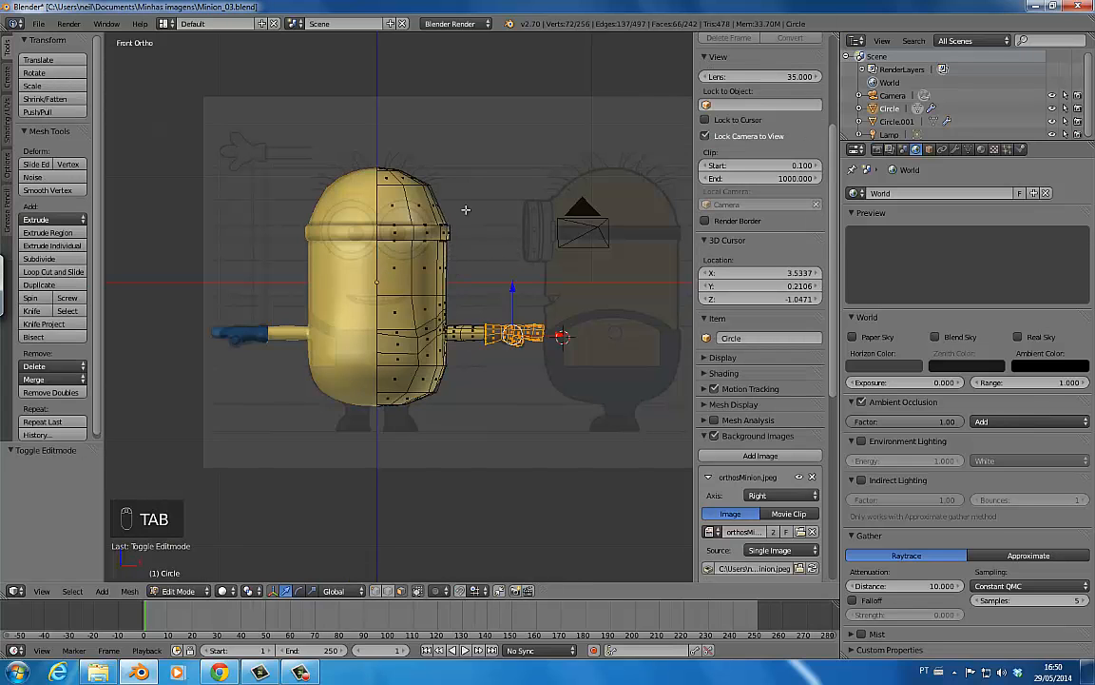
- Add a horizontal loop cut around the body along the lower edge of the reference mouth, in vertex select mode
scroll(458, 419, up, 4)
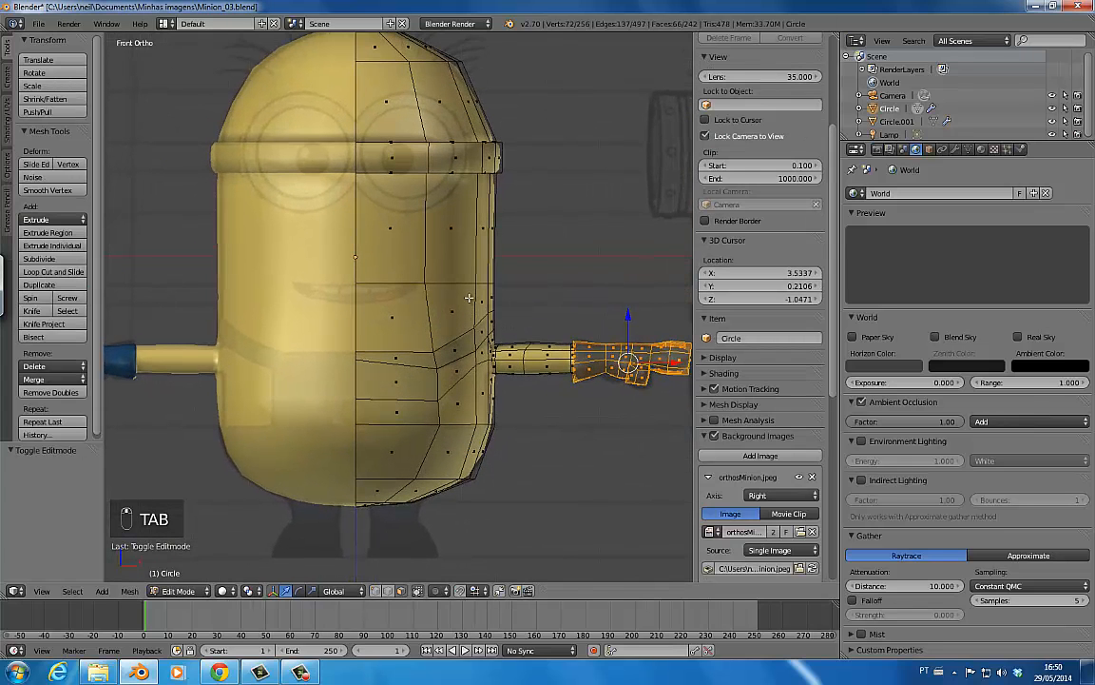
key(ctrl+Tab)
click(482, 269)
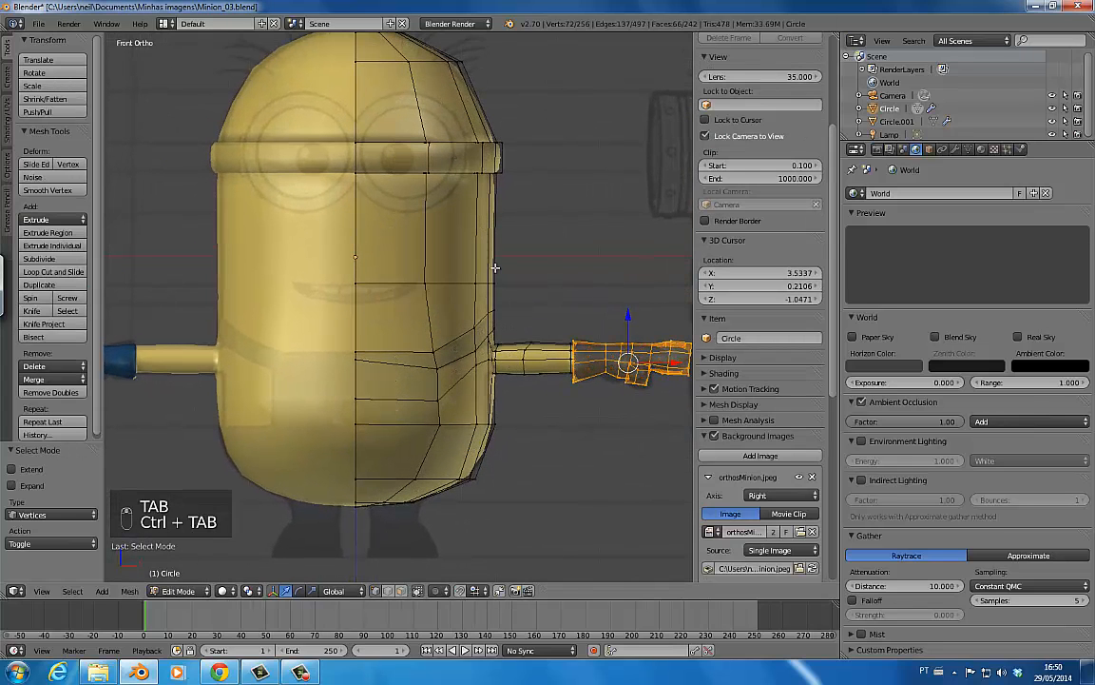
key(ctrl+r)
click(438, 300)
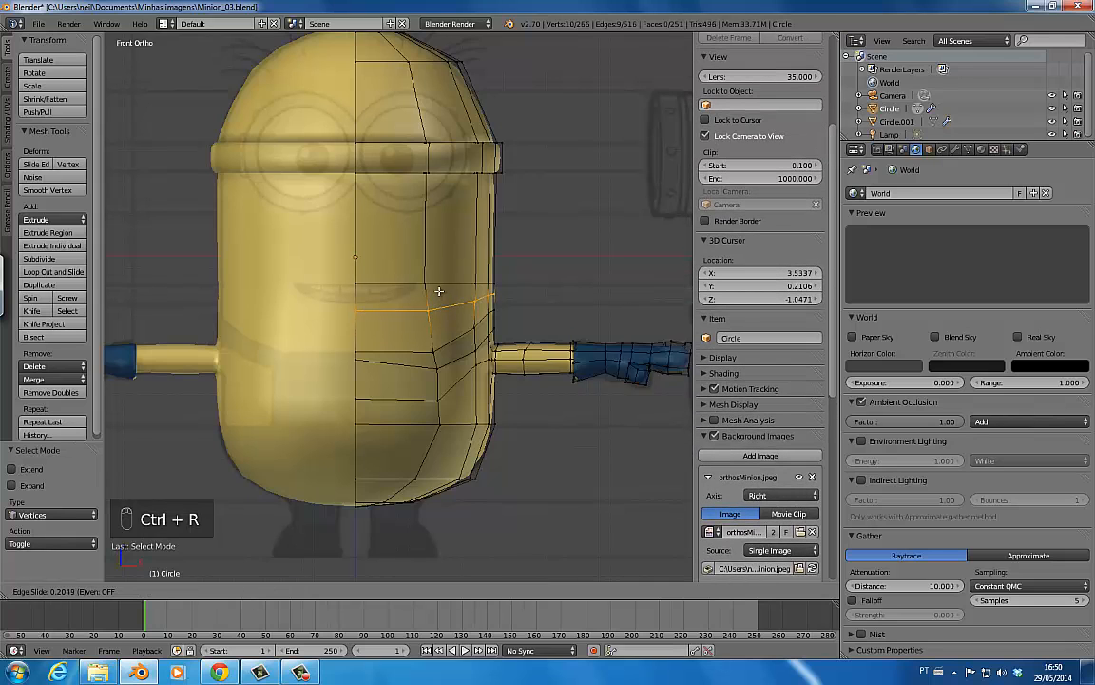
click(469, 283)
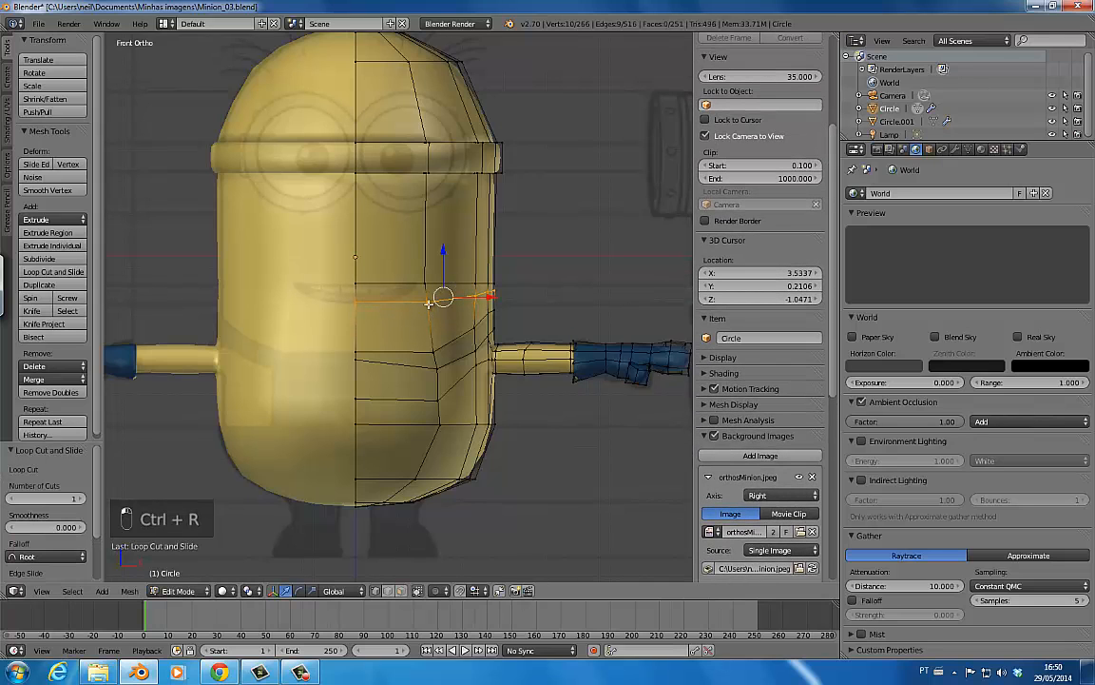
right_click(440, 300)
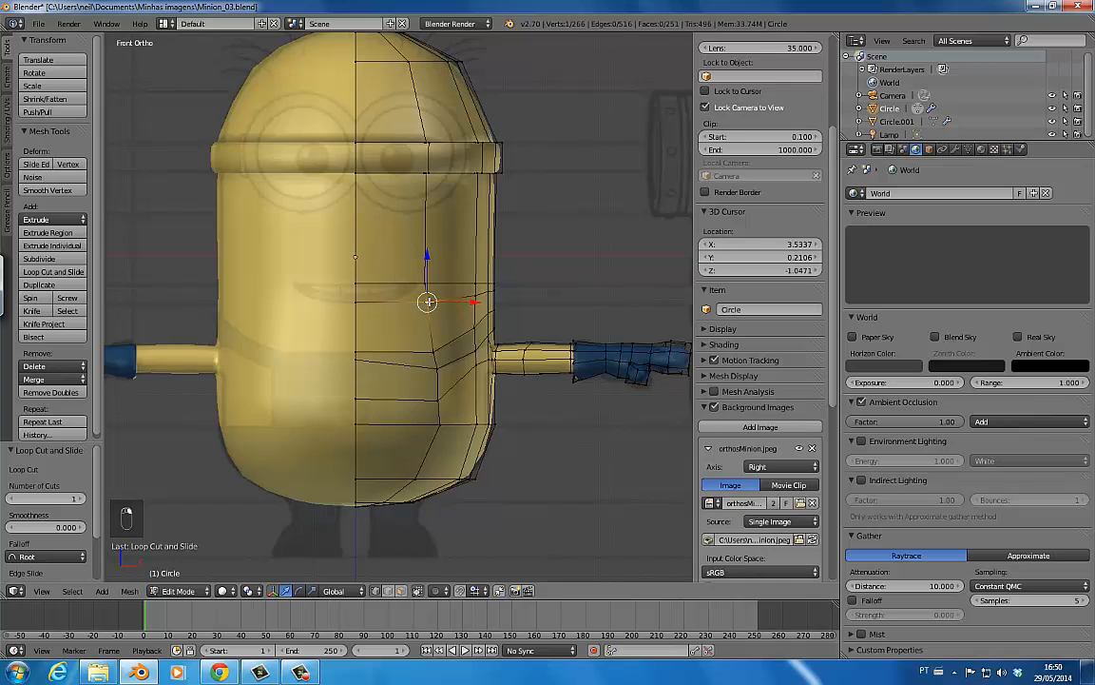
key(g)
right_click(420, 301)
key(ctrl+Tab)
click(379, 295)
right_click(393, 294)
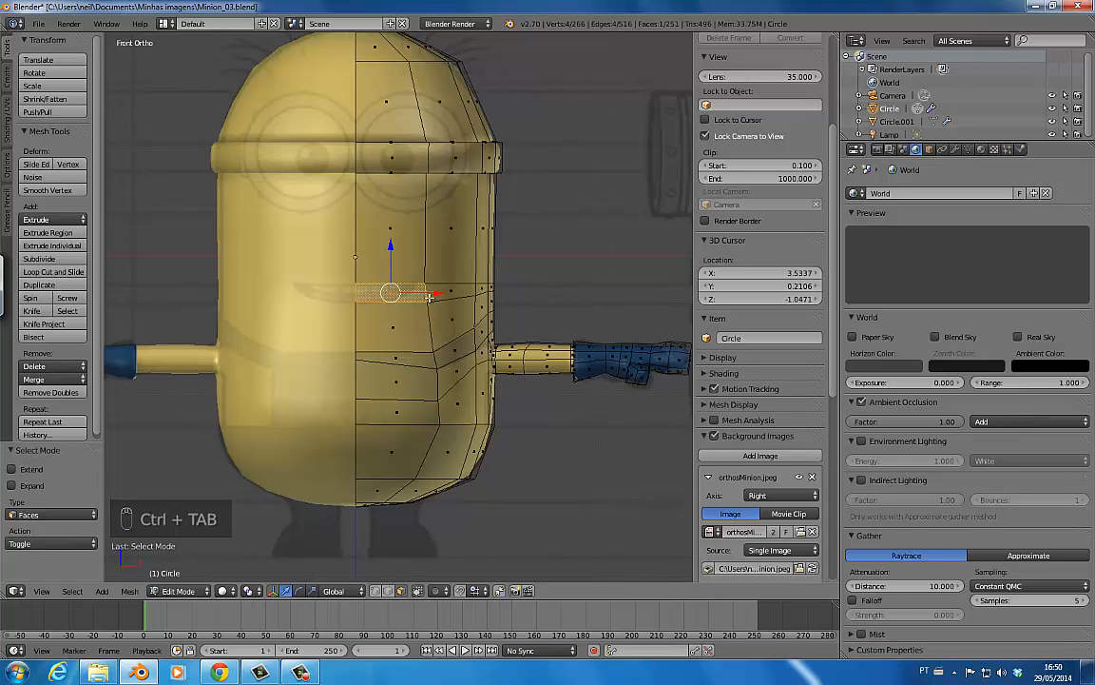
- Move the outer vertices of the mouth strip to match the corner of the reference smile
scroll(420, 314, up, 3)
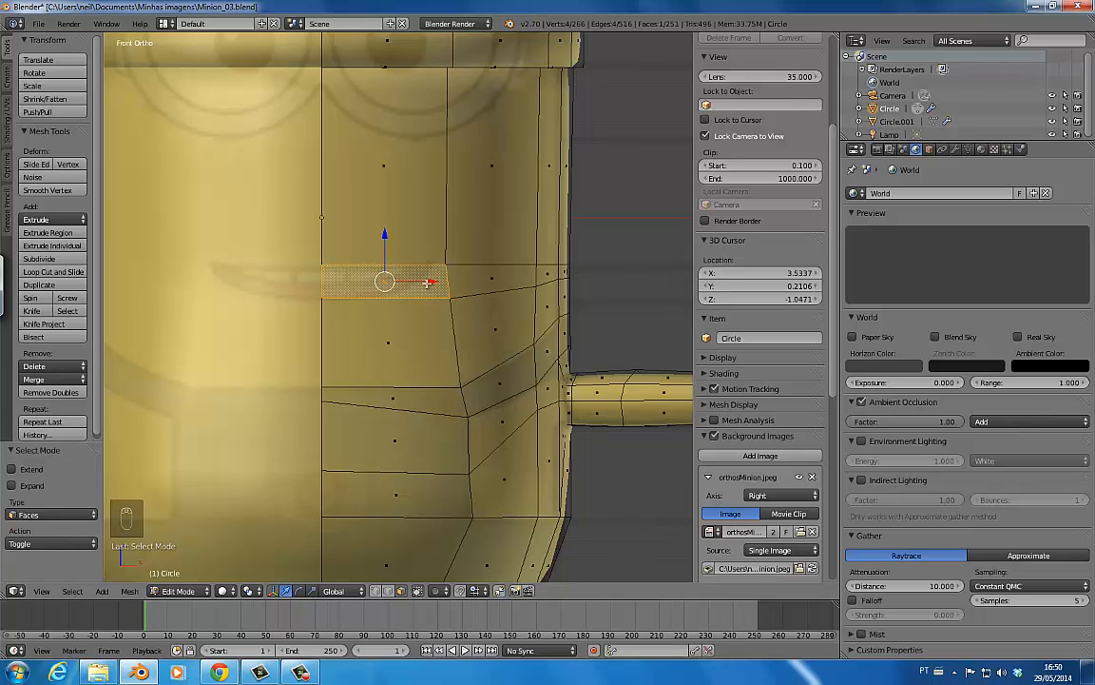
key(ctrl+Tab)
click(445, 276)
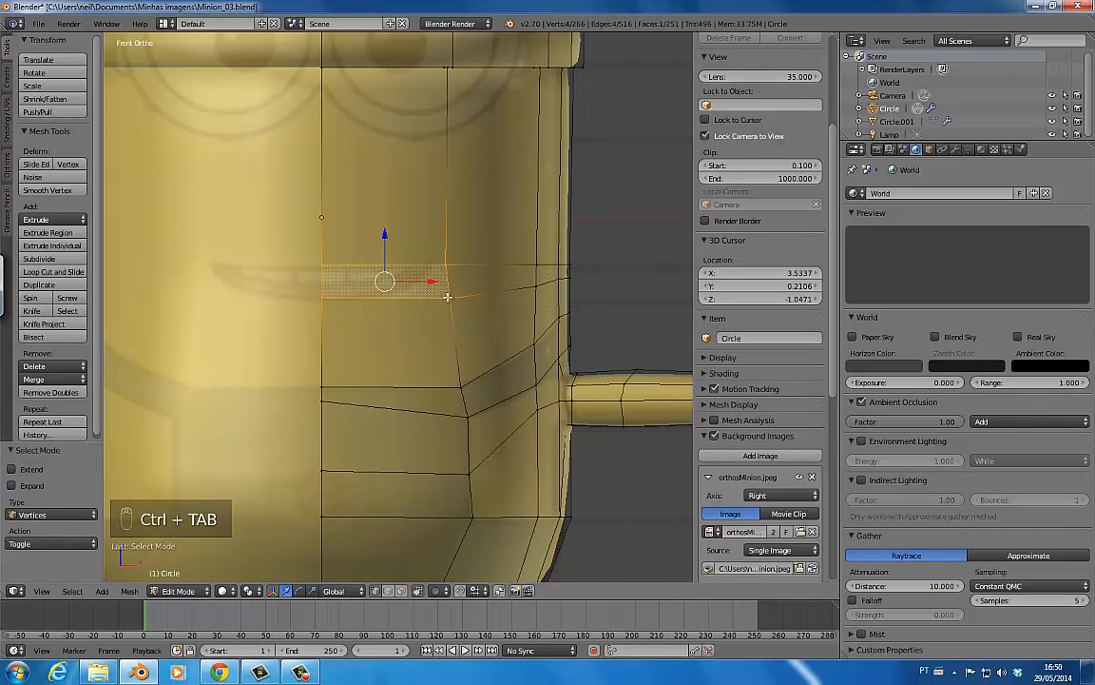
mouse_move(445, 295)
right_down()
mouse_move(415, 293)
mouse_move(437, 287)
right_up()
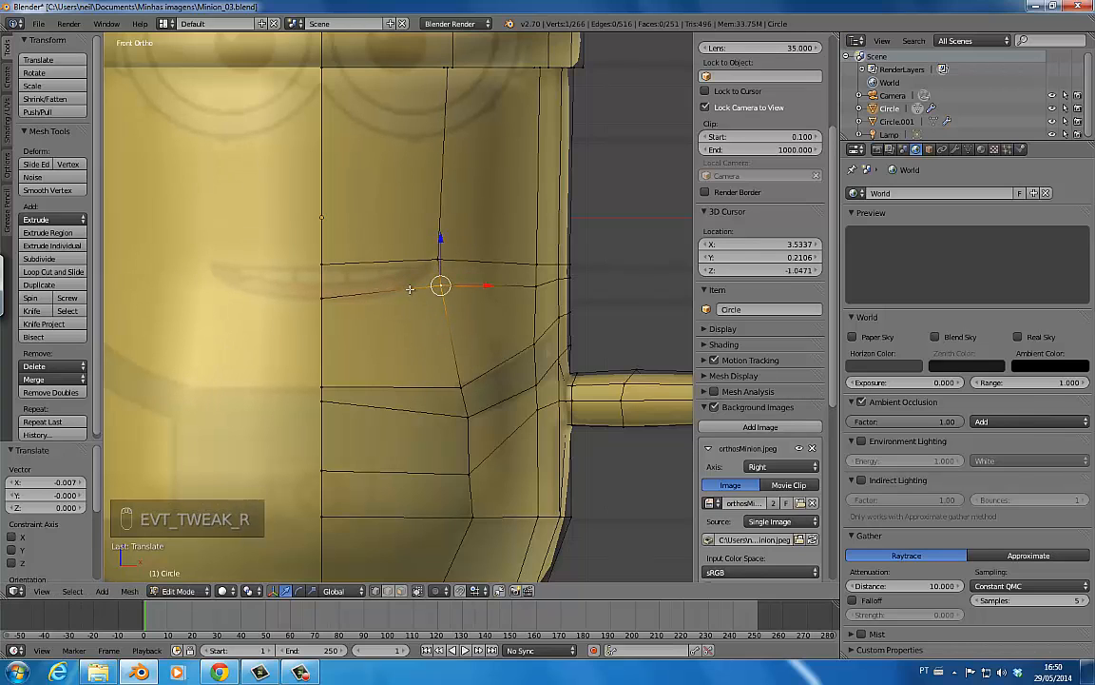
- Add a vertical loop cut through the half-mouth strip, slid slightly towards the mouth's outer corner
key(ctrl+r)
click(409, 284)
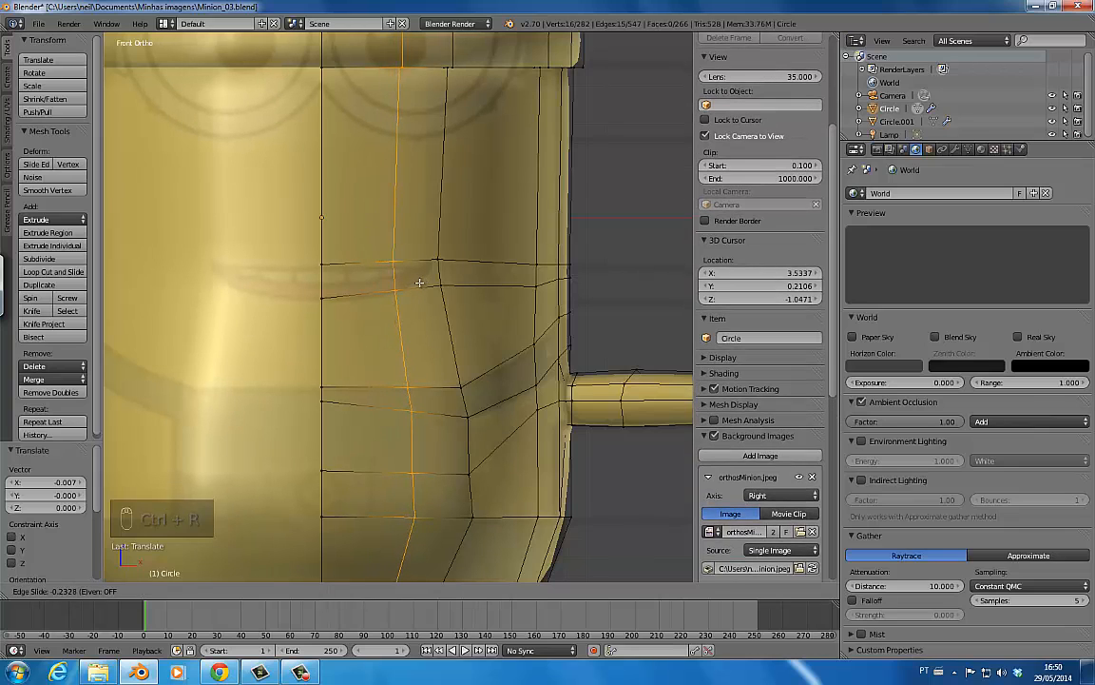
click(420, 283)
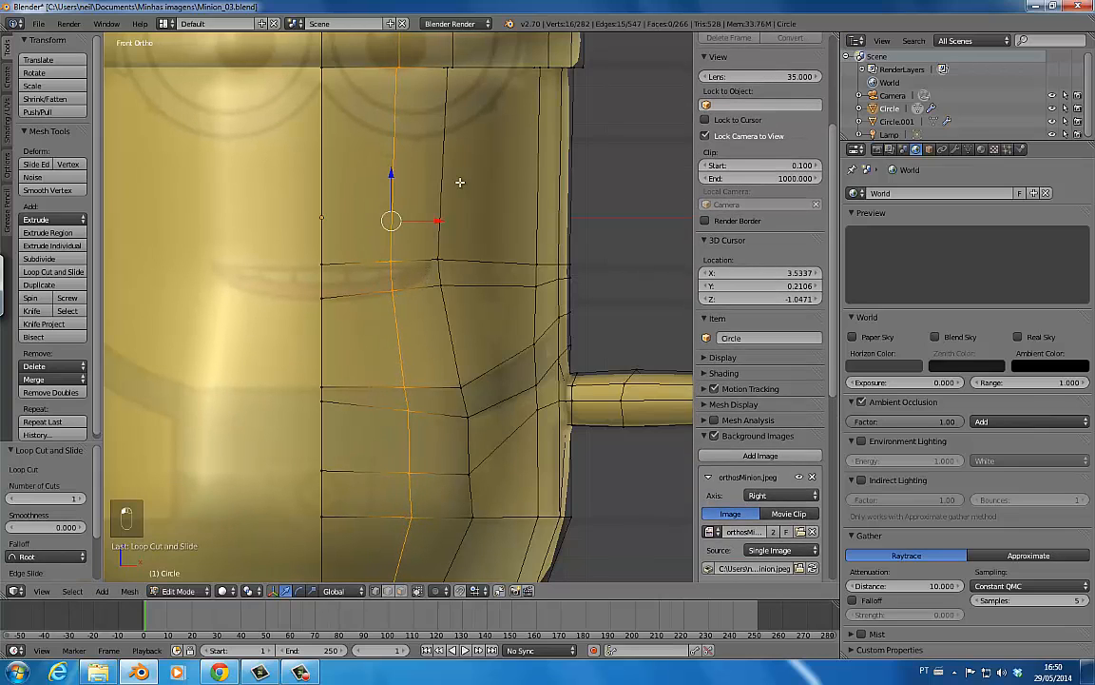
- Reposition the lower middle and lower corner vertices of the mouth to follow the reference smile's curve
right_drag(395, 296, 389, 303)
click(387, 300)
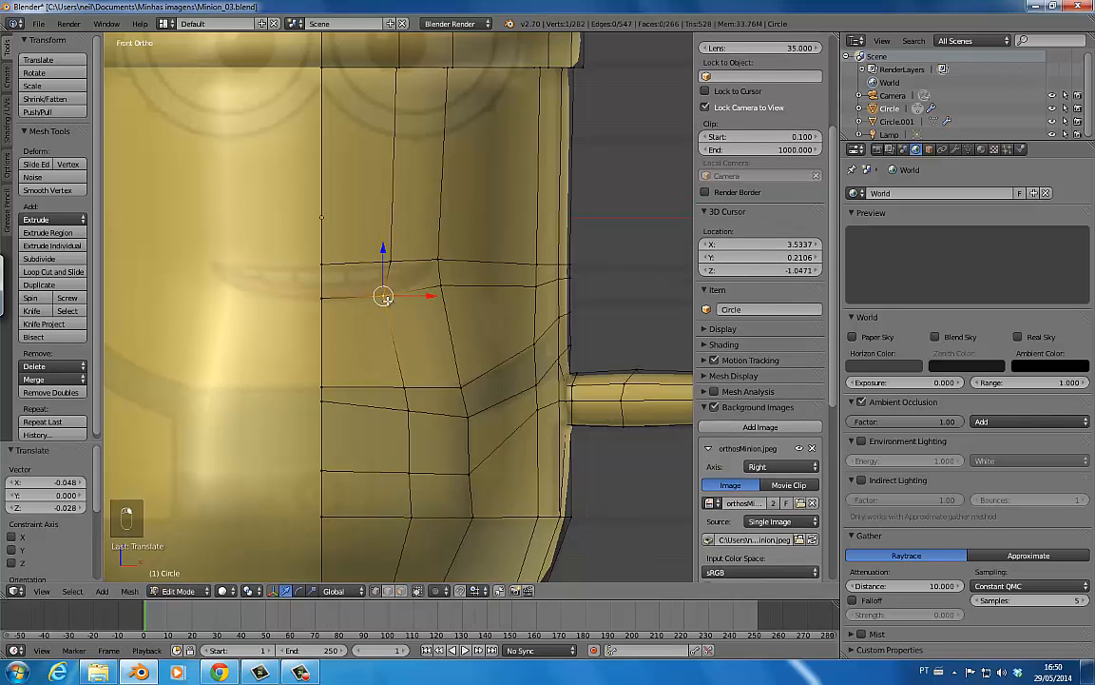
right_click(437, 283)
key(g)
click(424, 276)
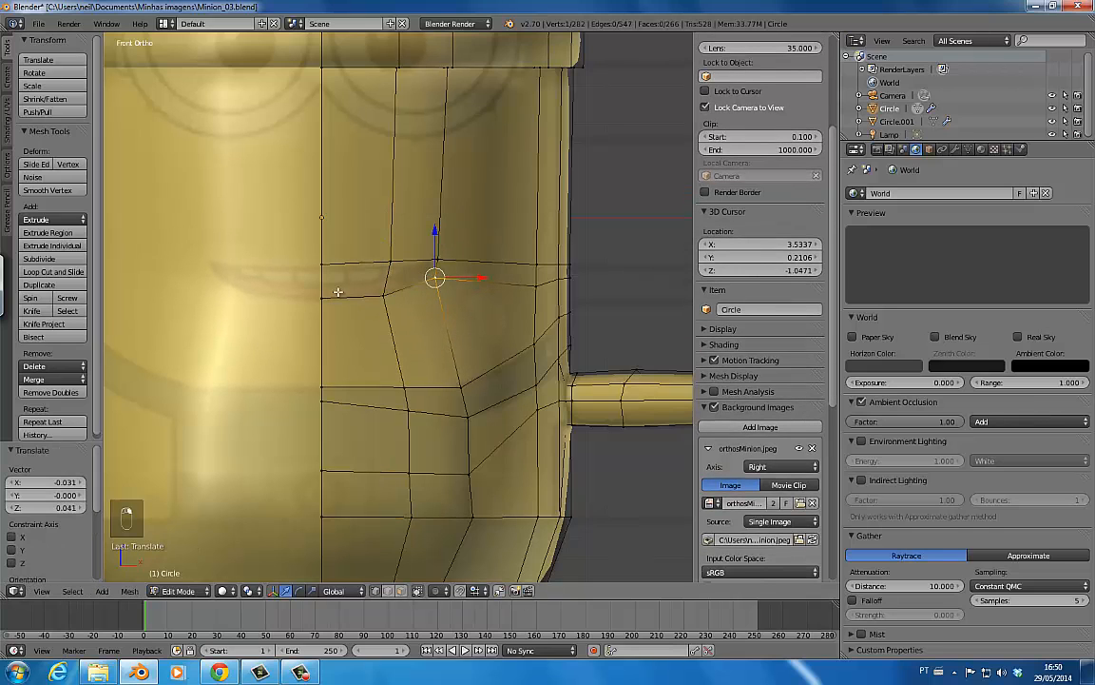
- Select the two mouth faces, extrude them slightly outward and scale them to about 0.881
key(ctrl+Tab)
click(346, 312)
right_click(346, 288)
shift+right_click(401, 284)
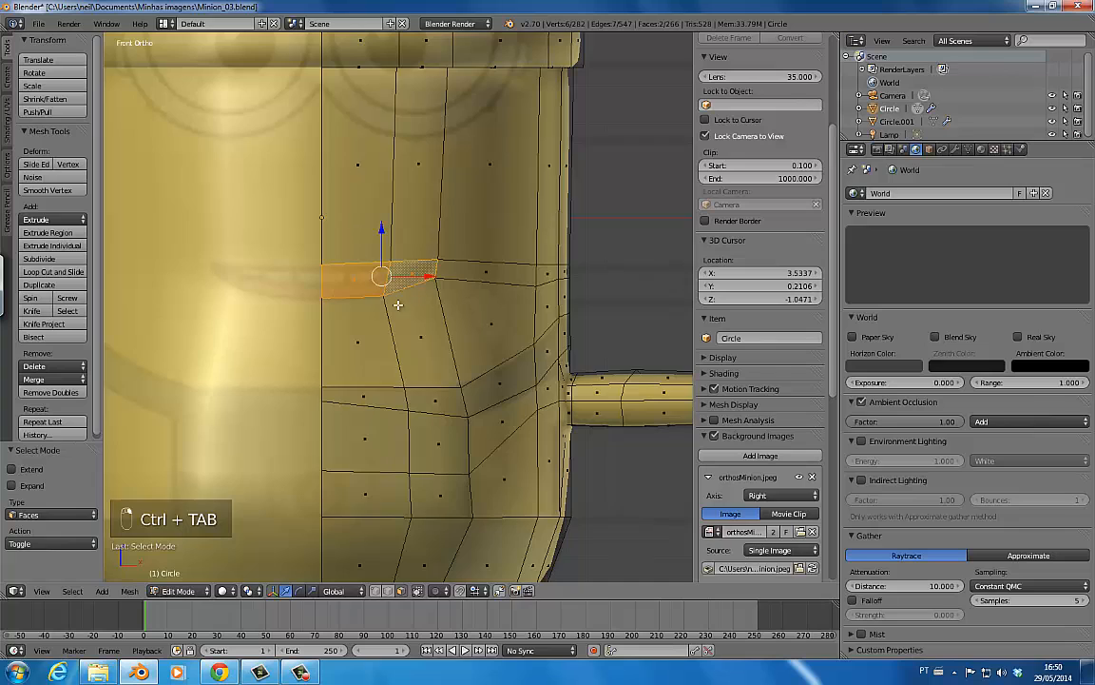
middle_drag(398, 304, 314, 354)
scroll(361, 311, down, 10)
key(e)
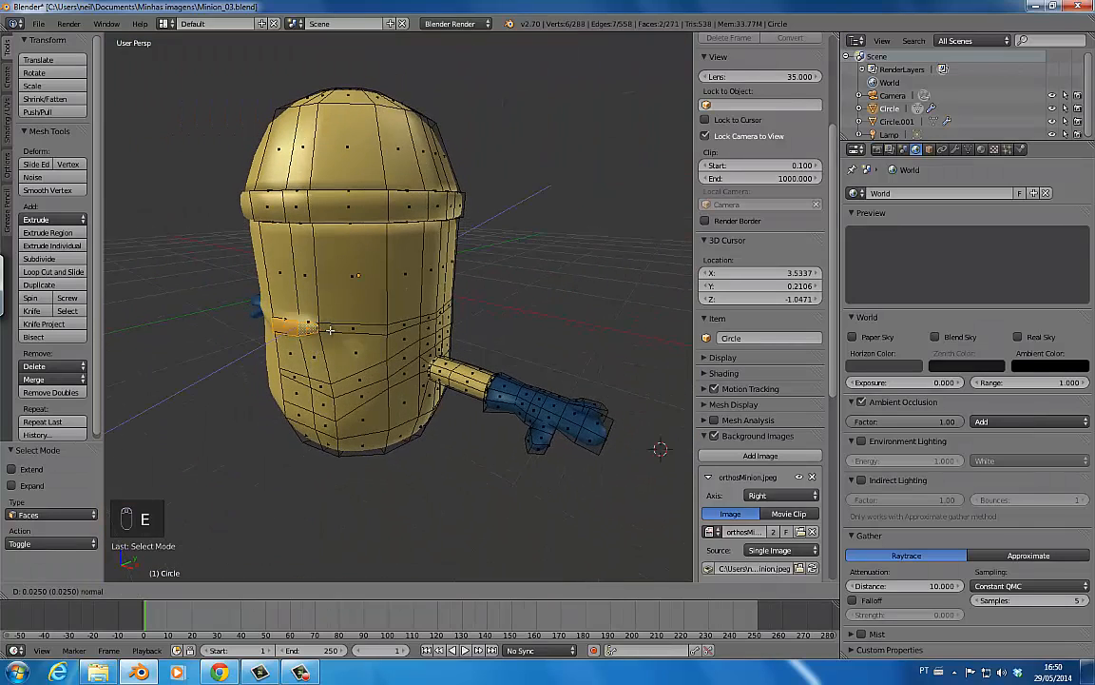
click(328, 340)
key(s)
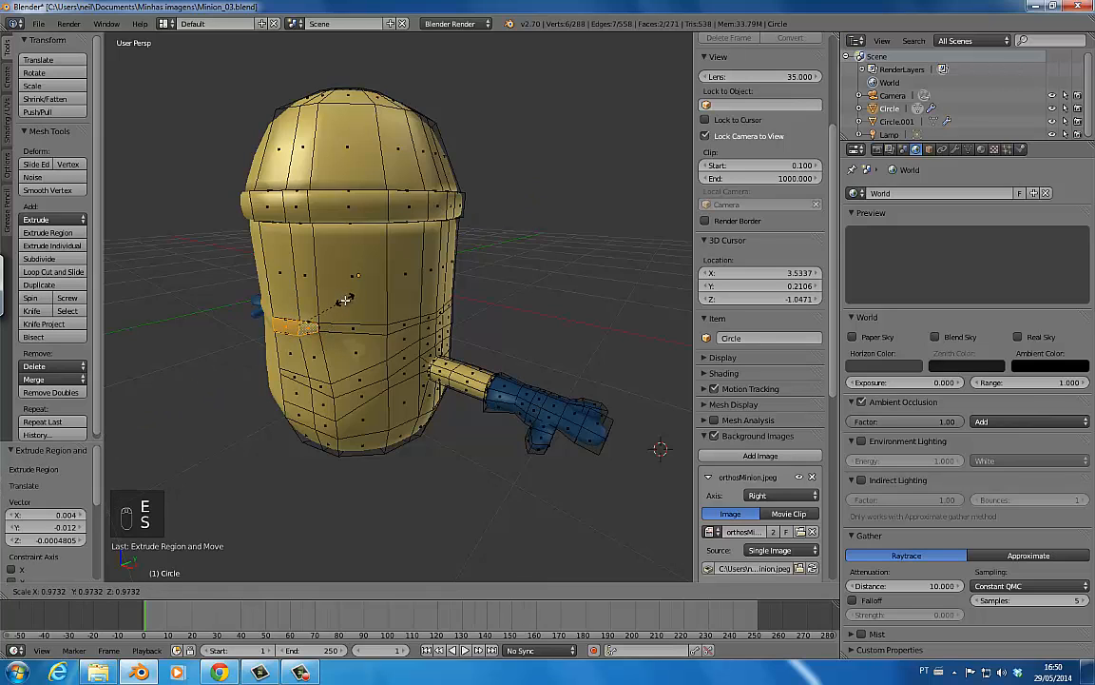
click(325, 337)
- Extrude the mouth faces into the body to form a cavity, then move them about 0.086 forward along Y
key(e)
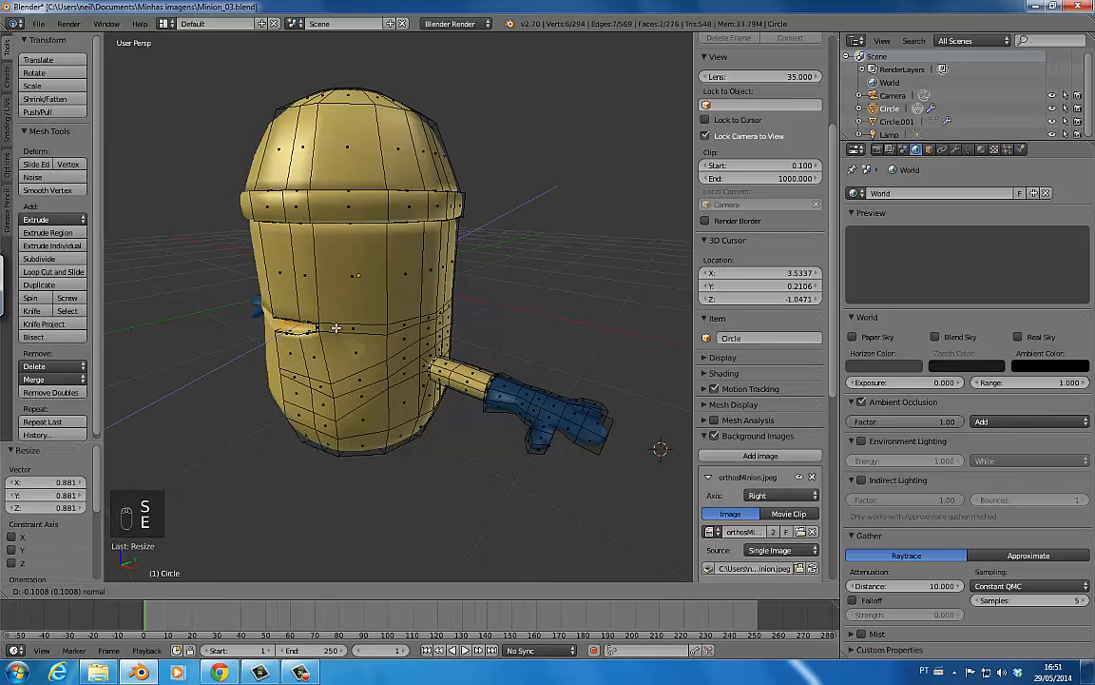
click(337, 325)
middle_drag(359, 339, 504, 302)
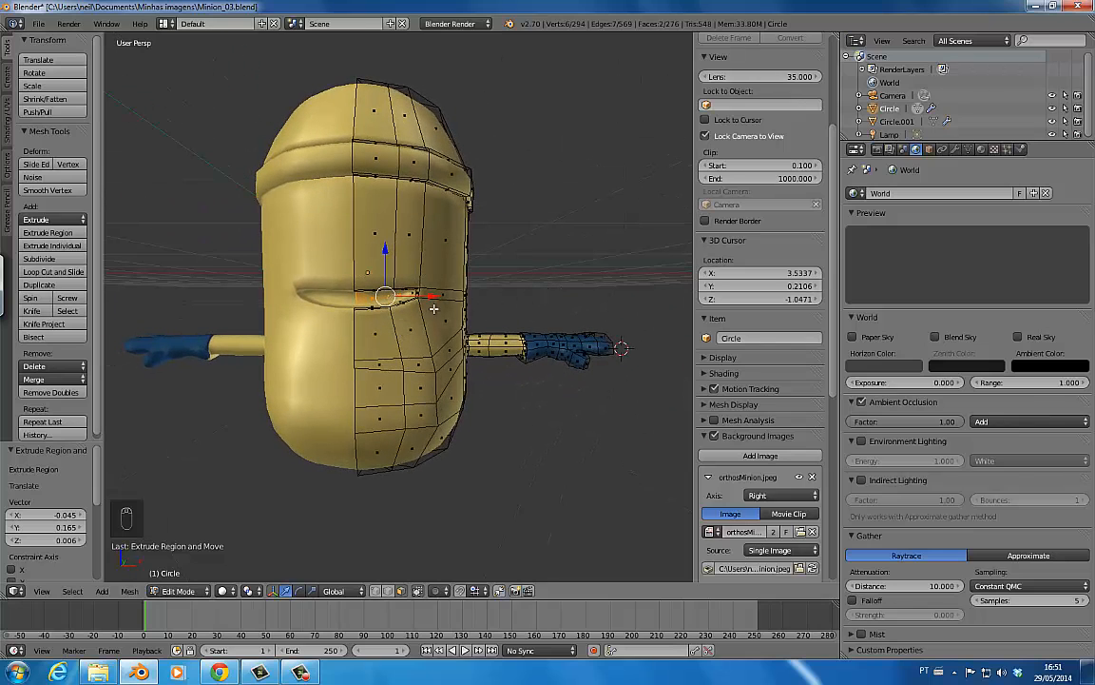
middle_drag(433, 309, 400, 306)
key(g)
key(z)
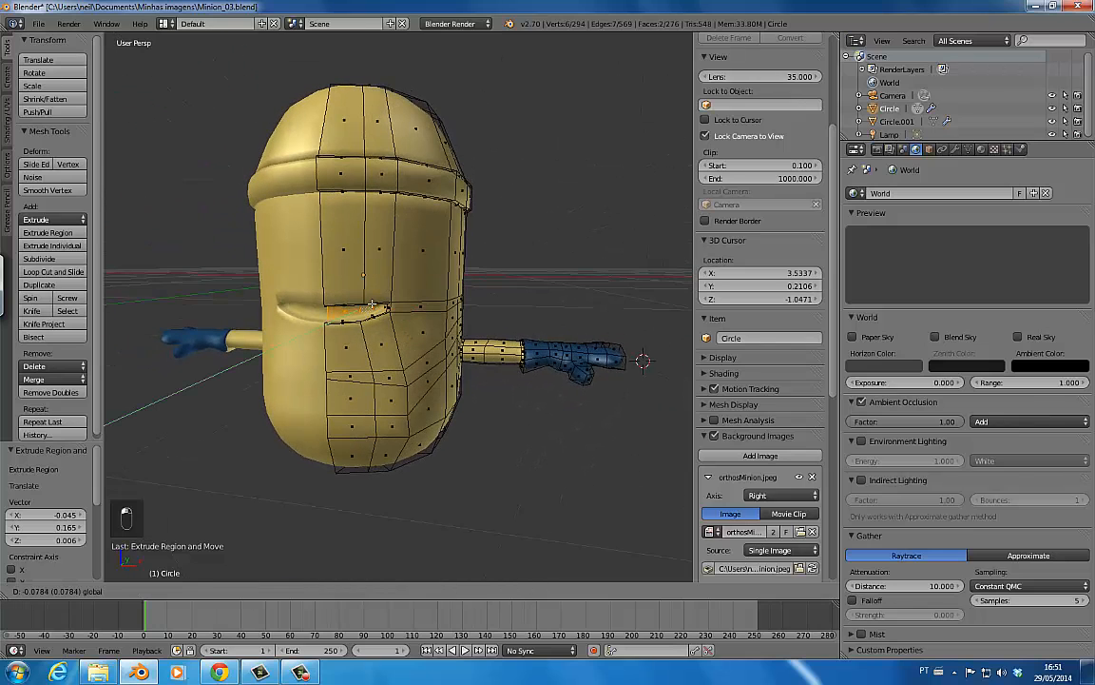
click(409, 314)
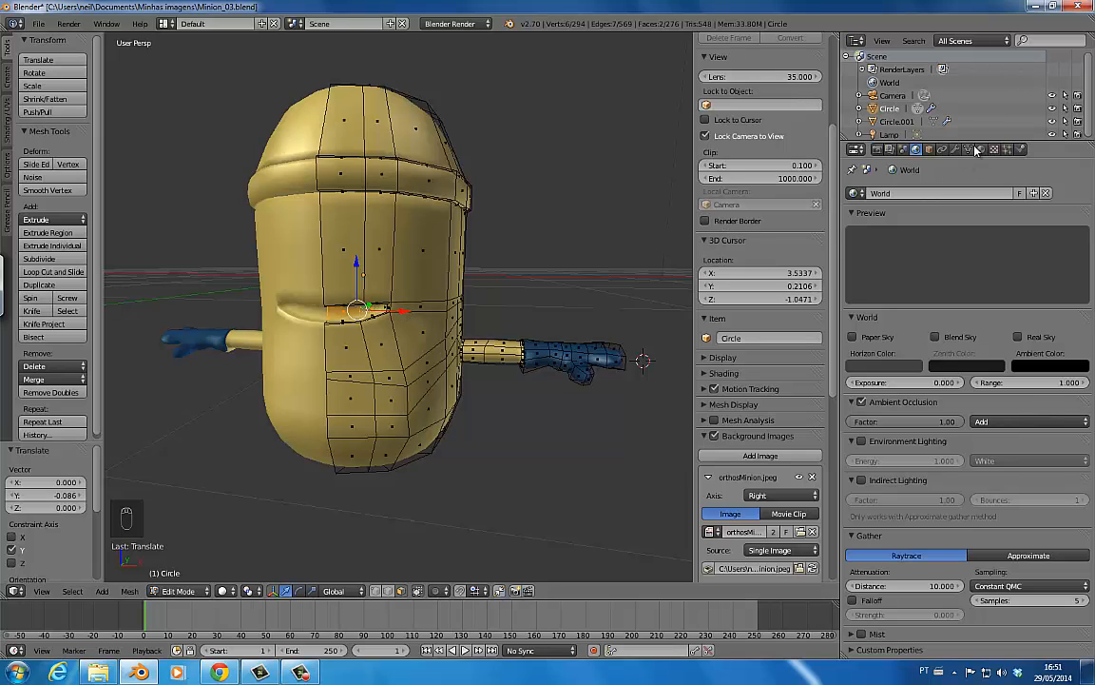
- Add a third material slot to the body with a new material named WhiteMaterial
click(982, 150)
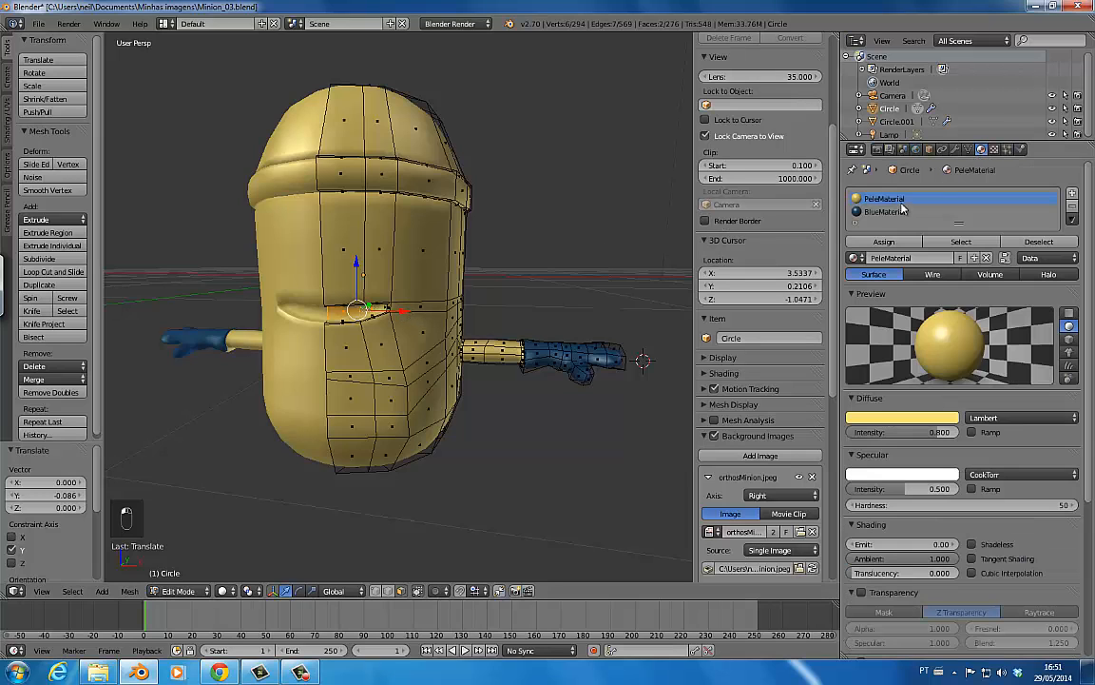
click(1073, 194)
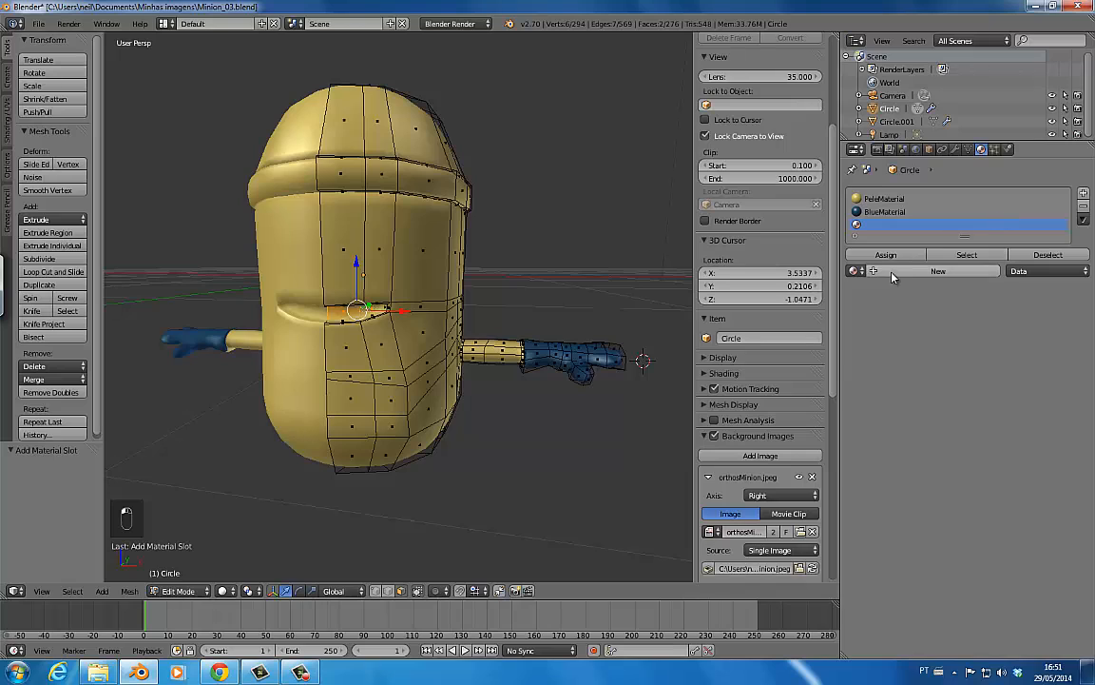
click(854, 270)
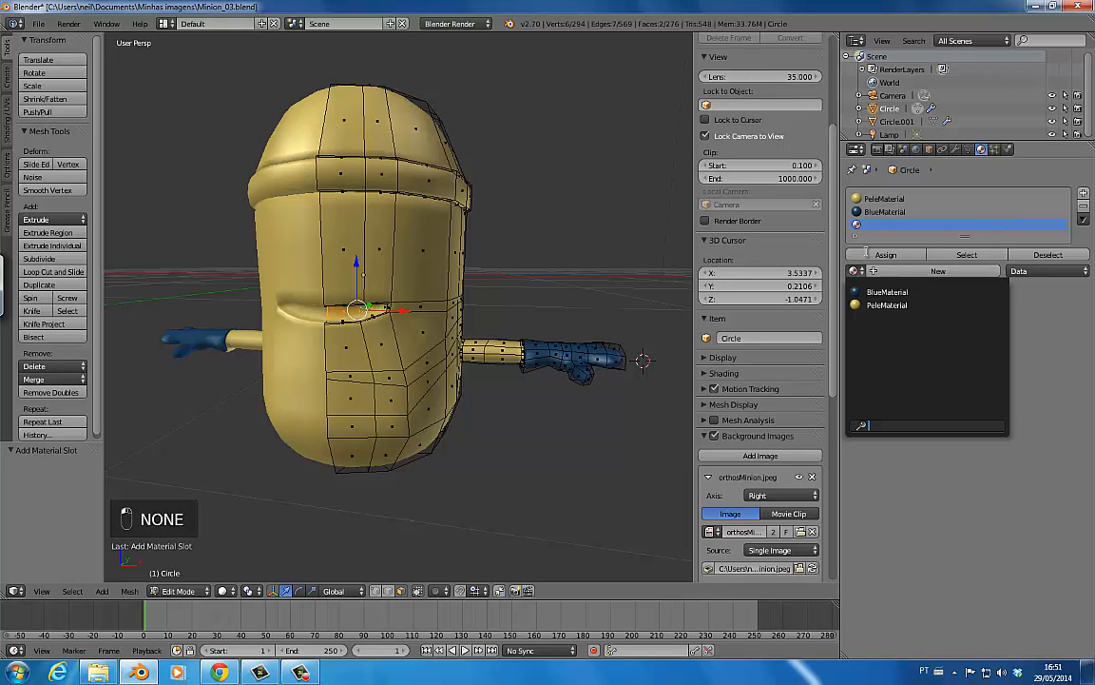
click(871, 271)
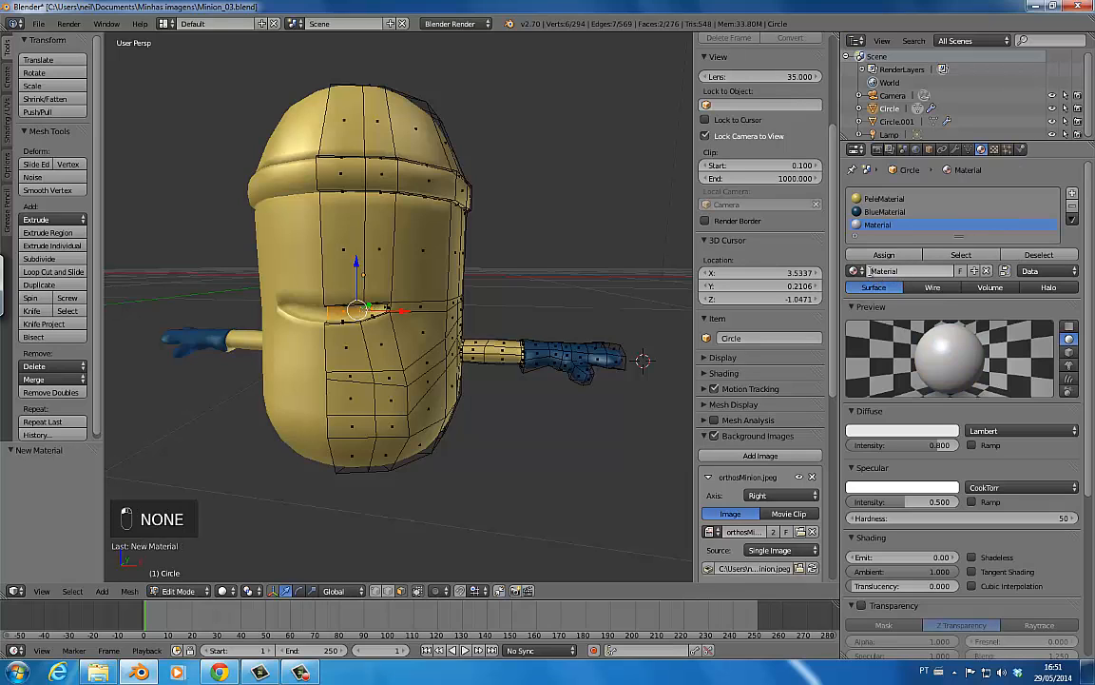
double_click(888, 272)
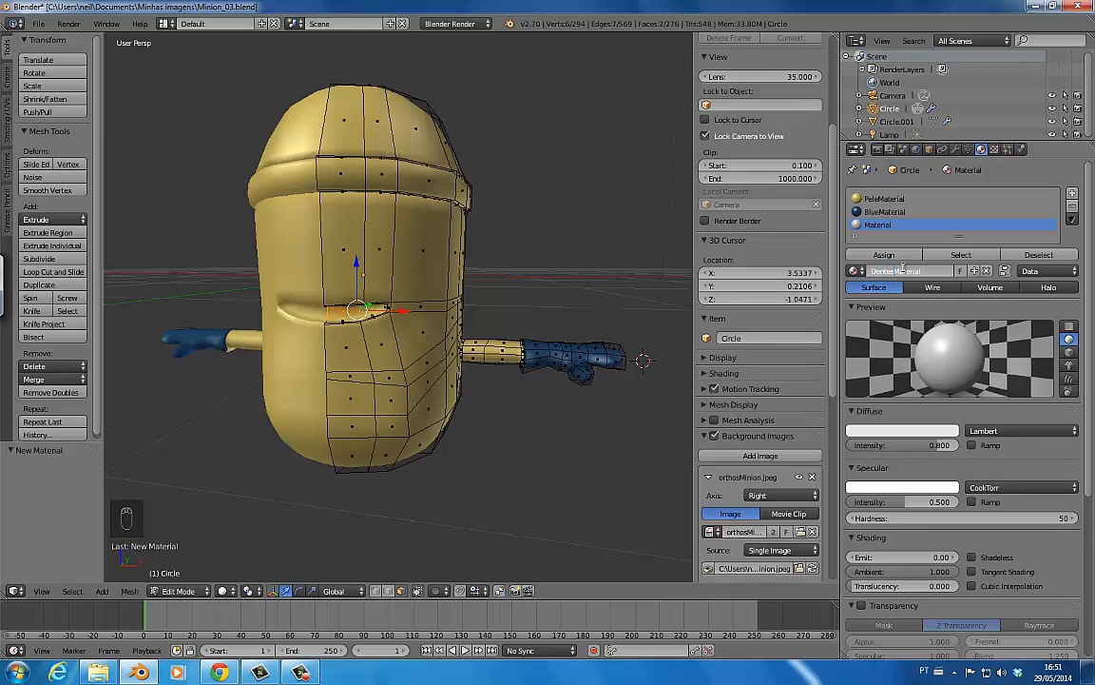
key(BackSpace)
key(BackSpace)
key(BackSpace)
key(BackSpace)
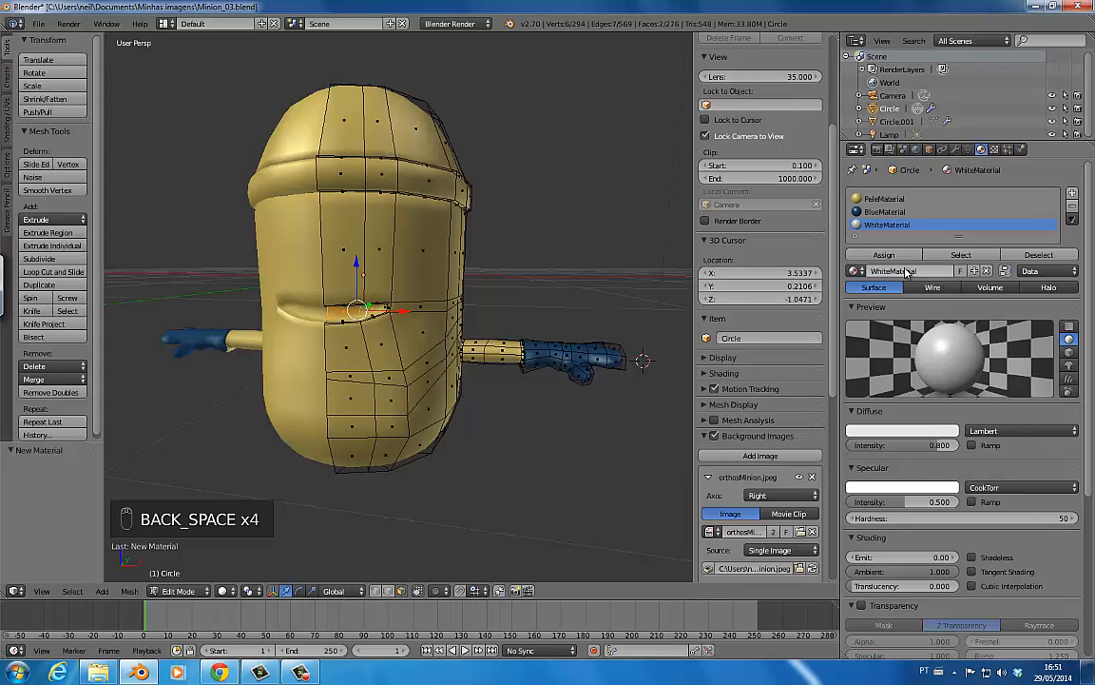
- Assign WhiteMaterial to the selected inner mouth faces and open its diffuse colour
click(909, 260)
click(907, 254)
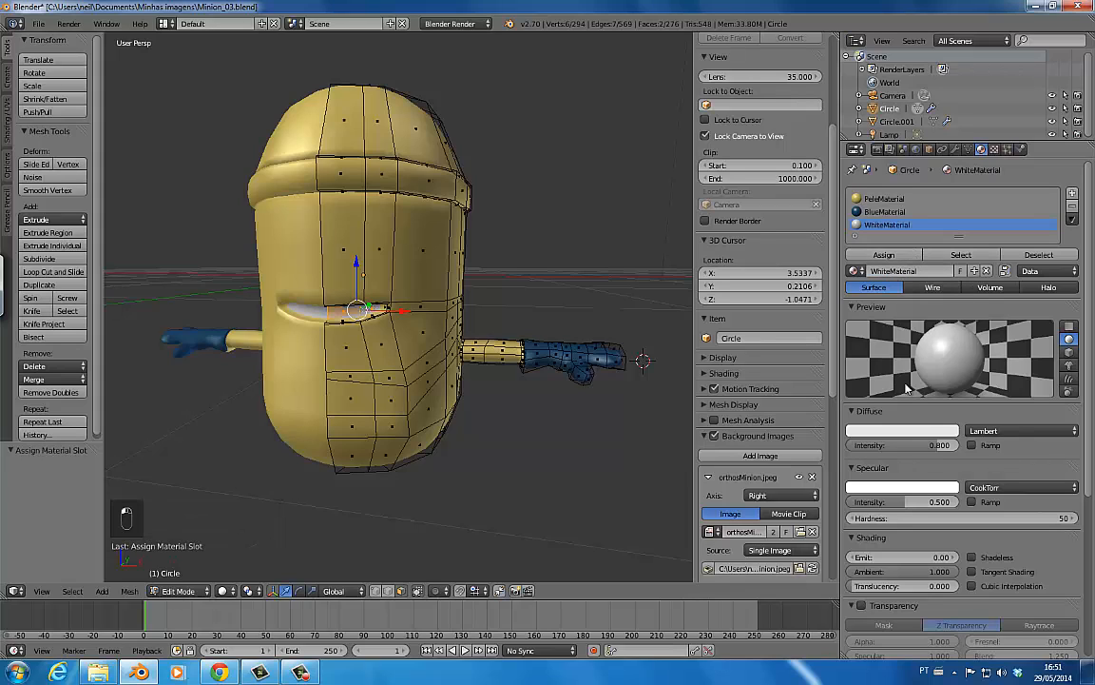
click(899, 432)
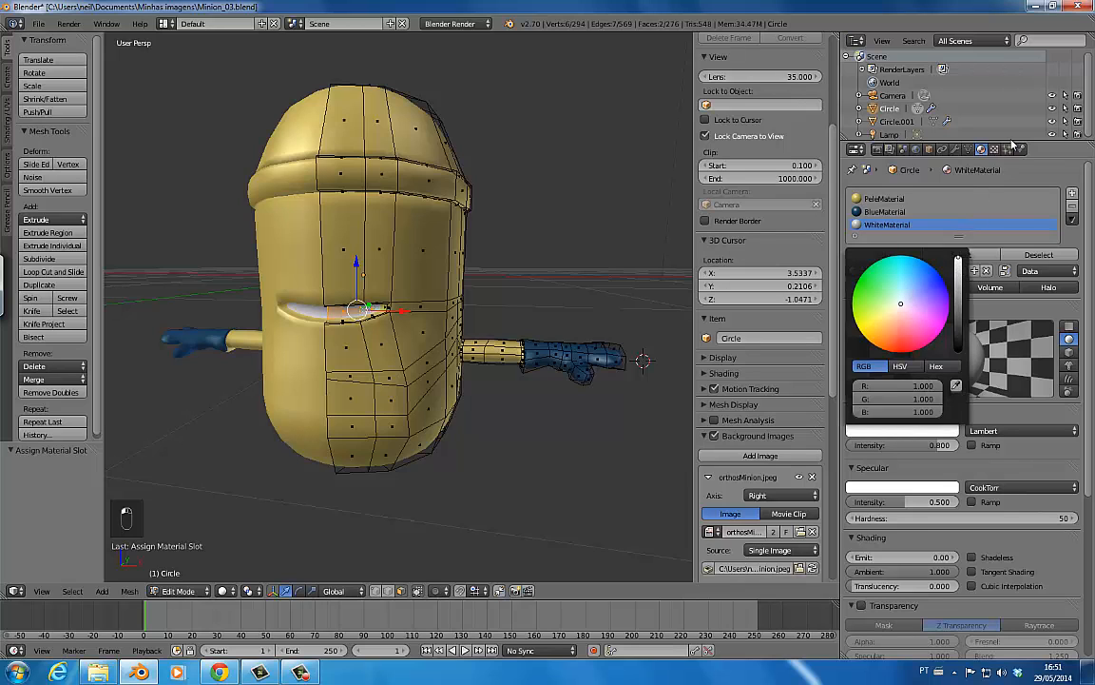
- Return to Object Mode and save the file over the existing Minion_03.blend
key(Tab)
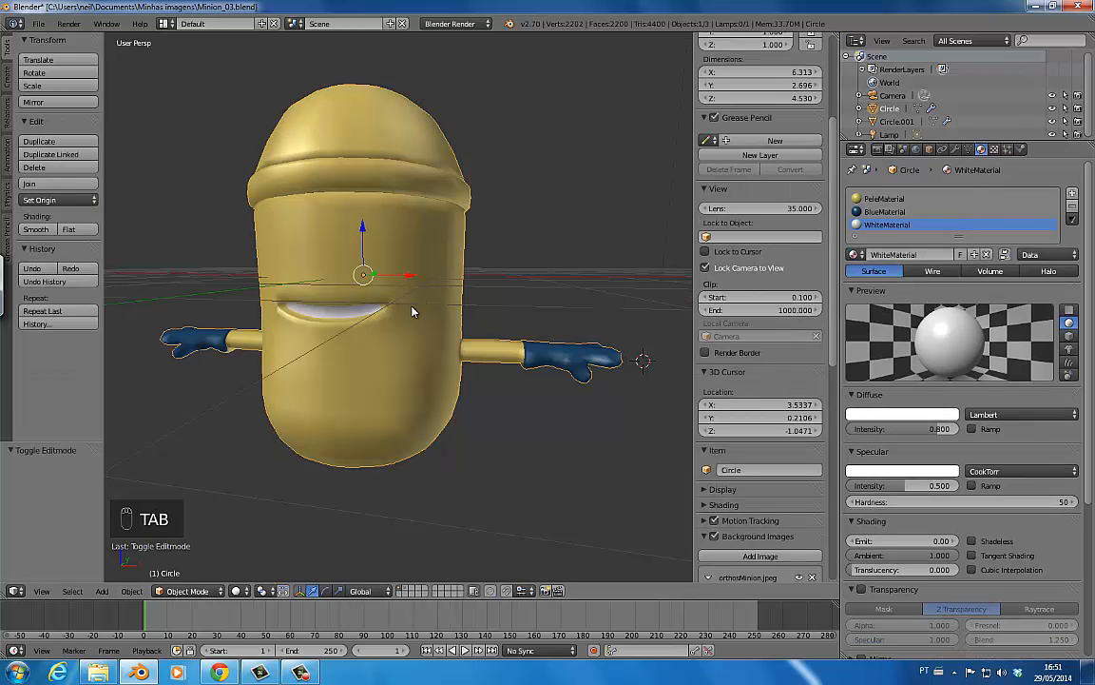
key(ctrl+s)
click(412, 310)
middle_drag(415, 308, 376, 328)
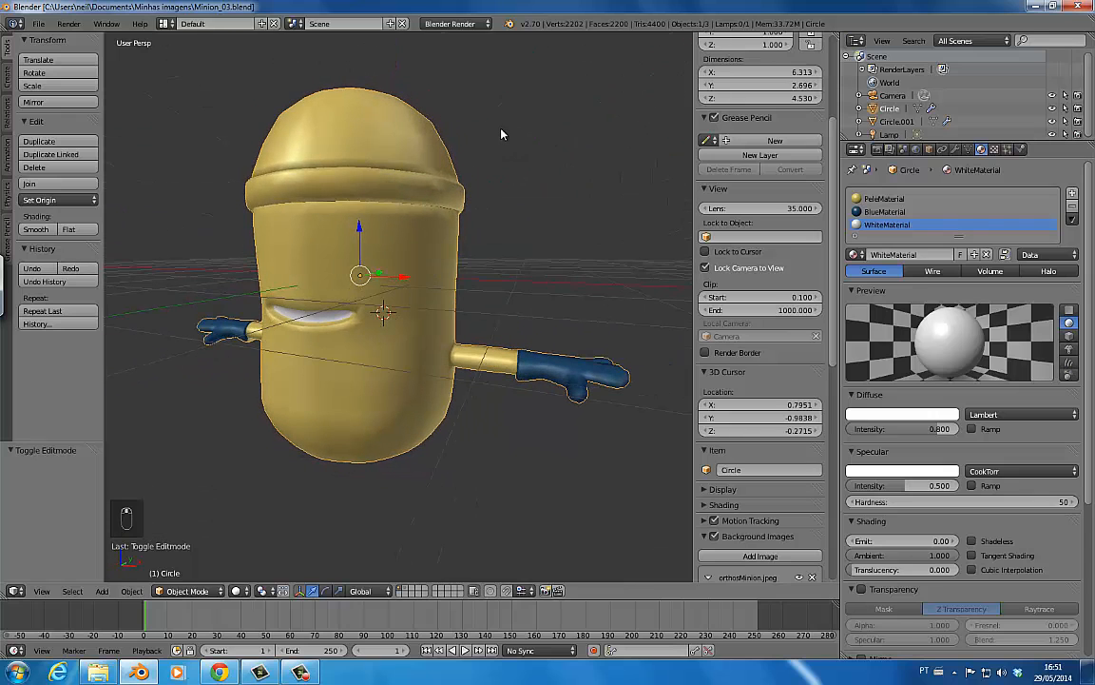
- In the front view, raise the front background image's opacity to 1.000
key(KP_1)
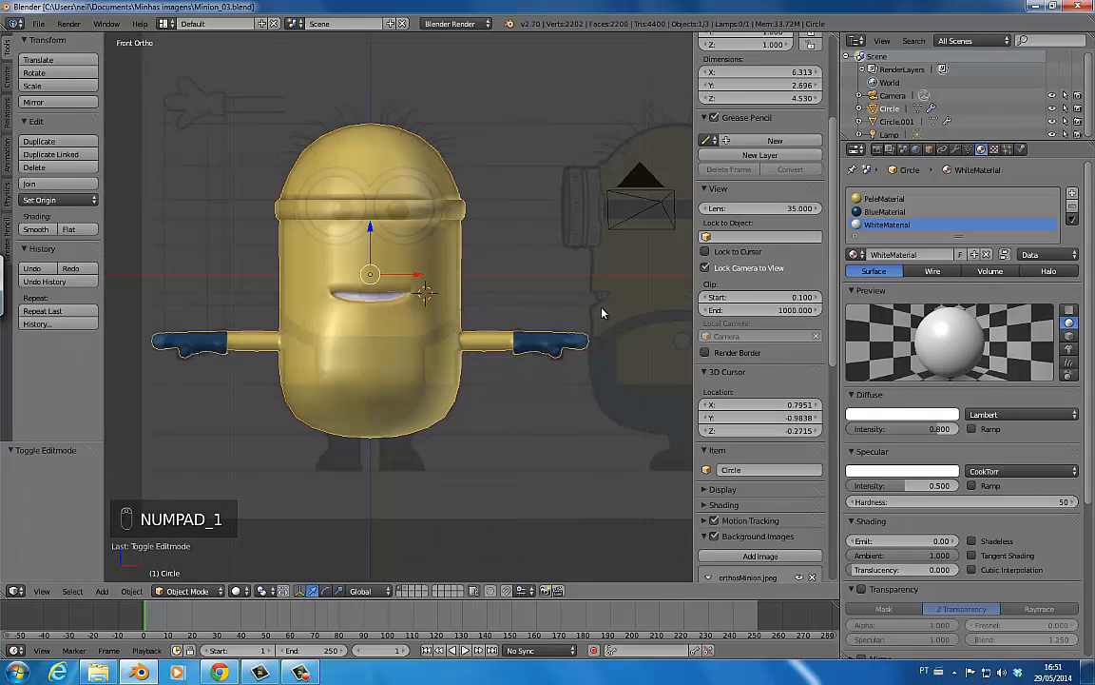
shift+middle_drag(602, 313, 497, 308)
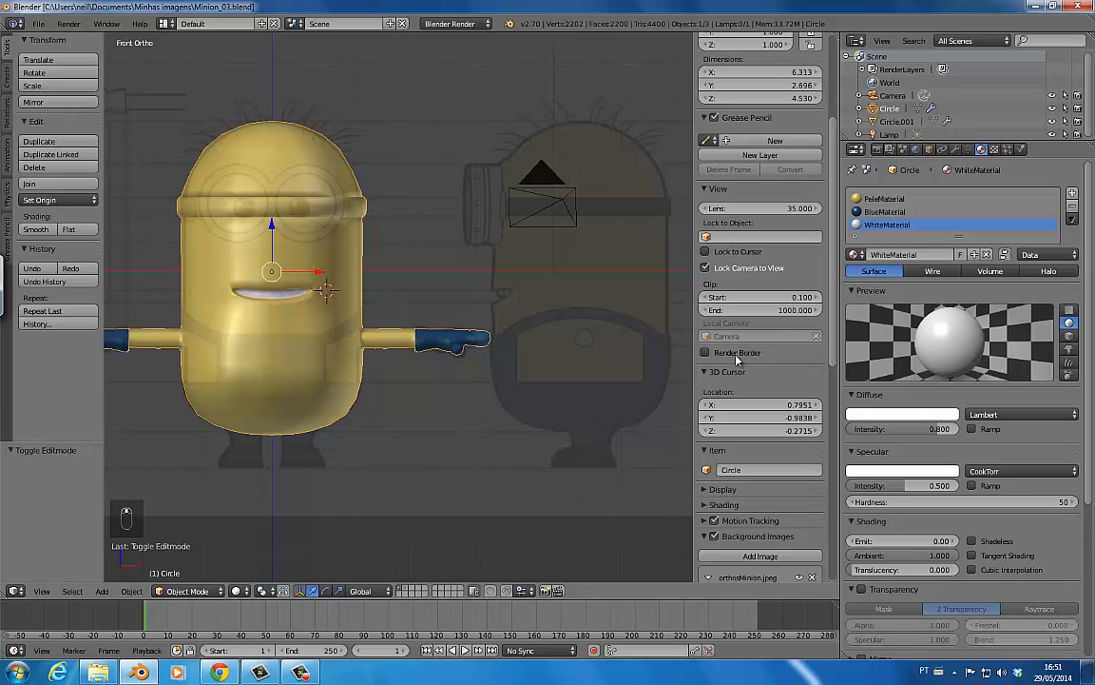
scroll(751, 333, down, 10)
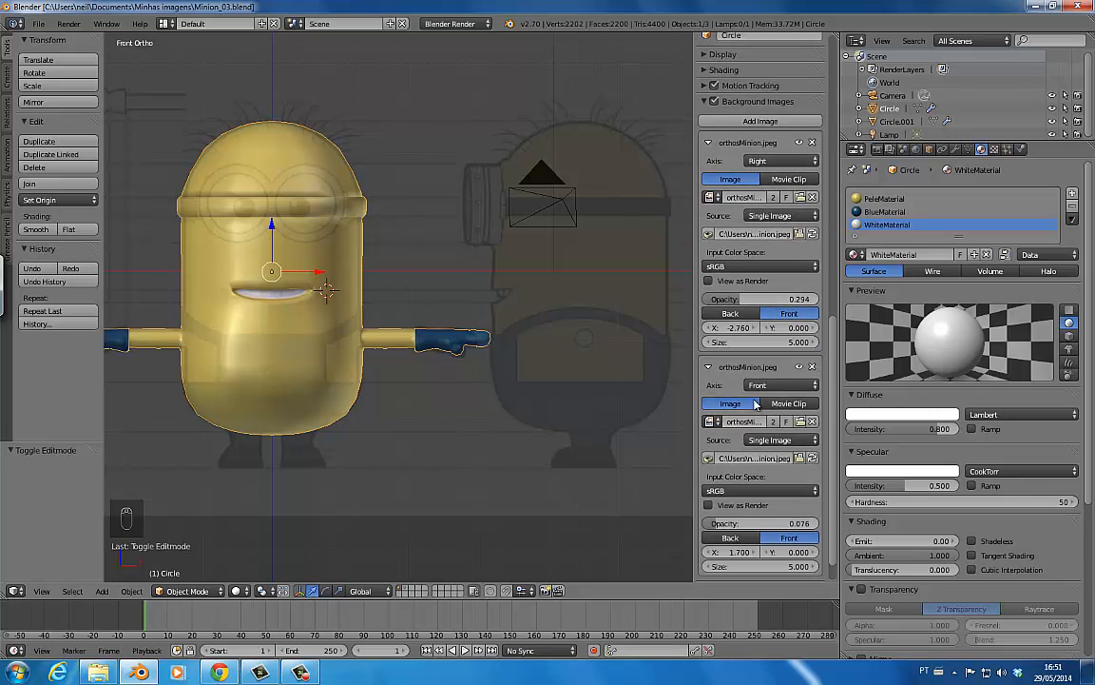
scroll(761, 352, down, 2)
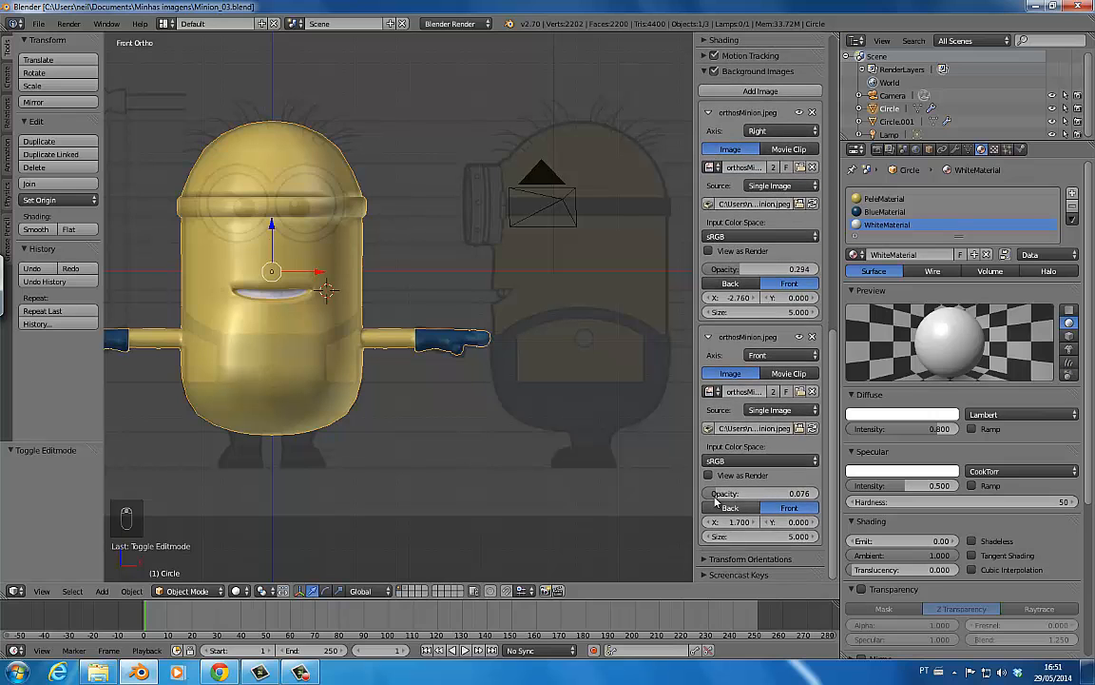
drag(717, 495, 869, 483)
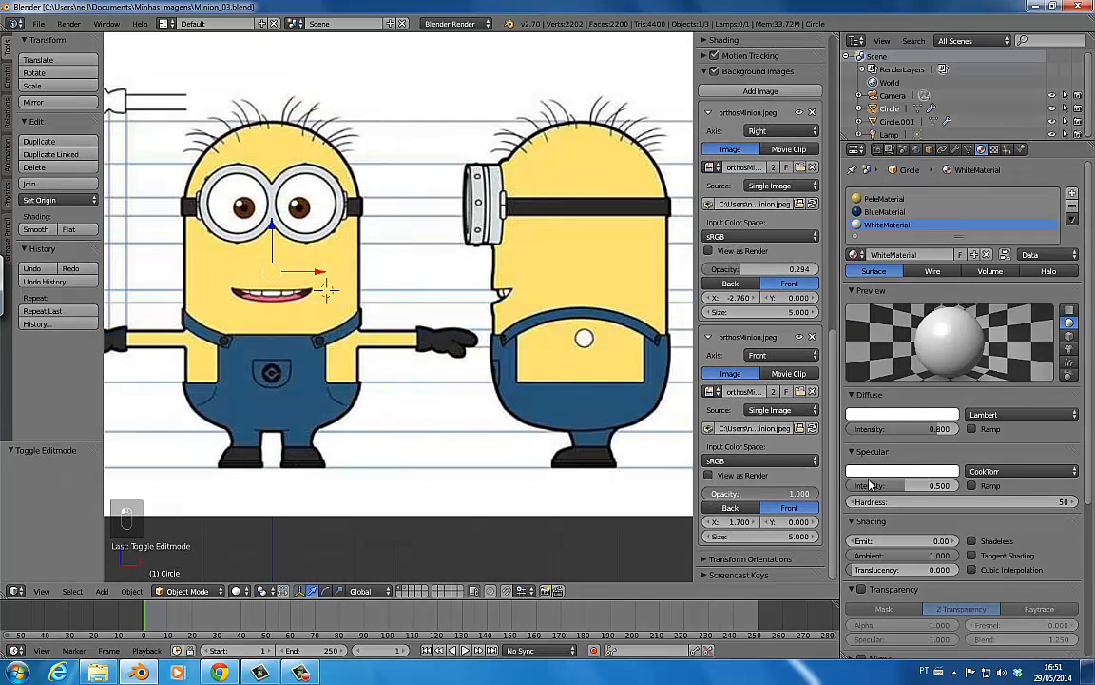
- Add a fourth material slot to the body with a new material named CouroMaterial
click(1073, 193)
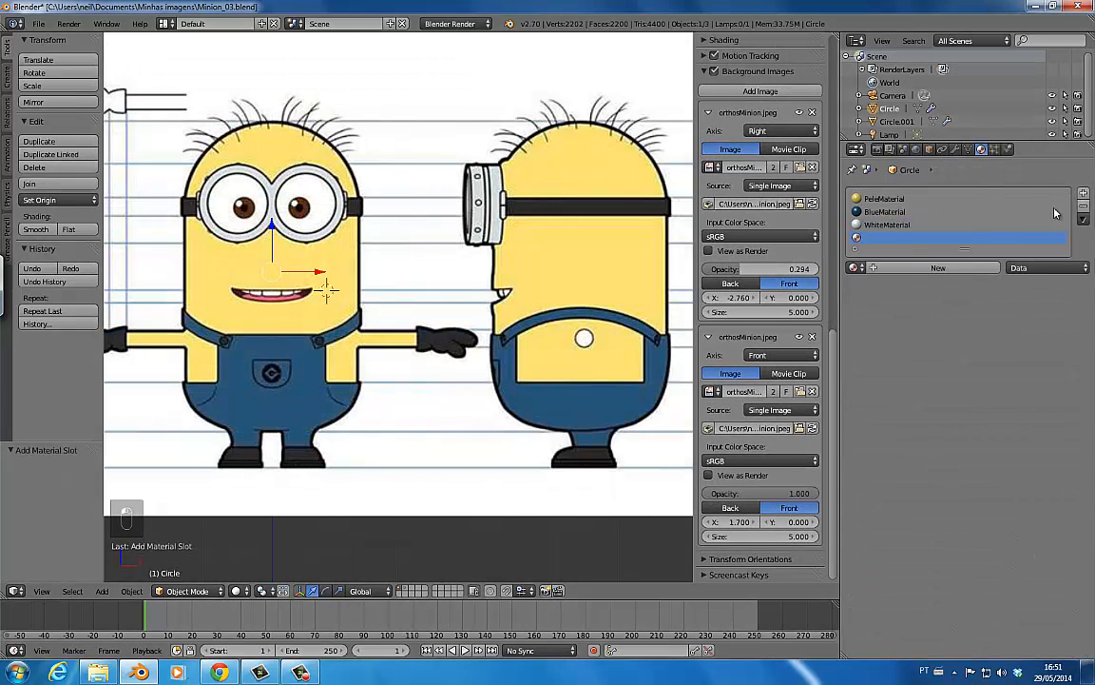
click(892, 268)
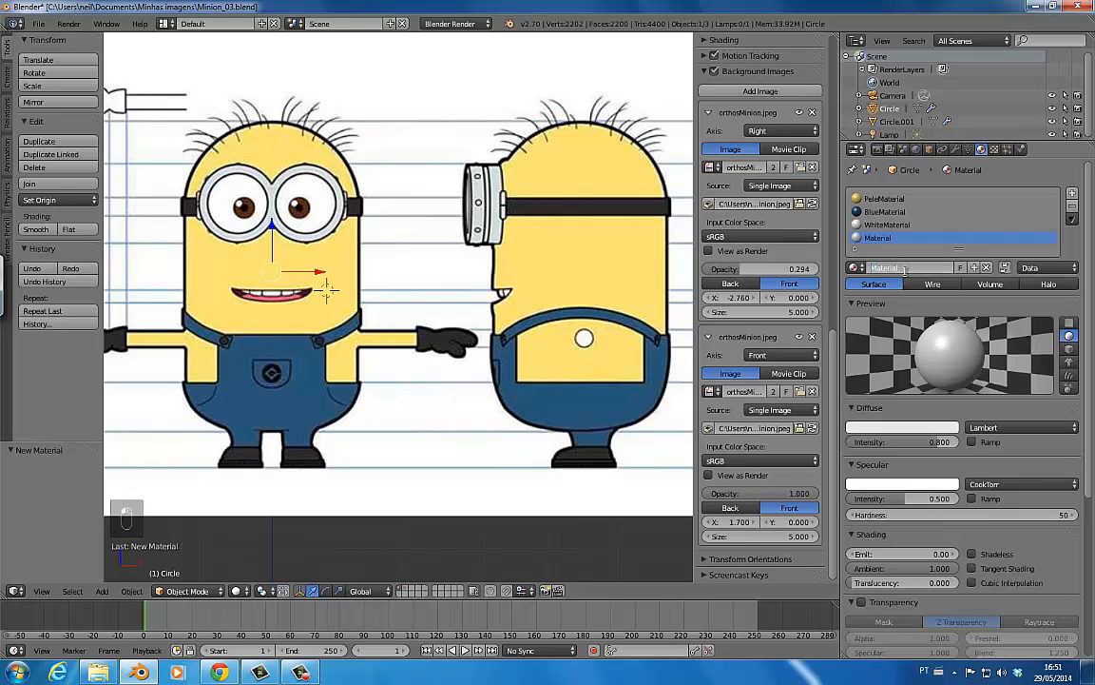
key(Home)
text(Couro)
key(Return)
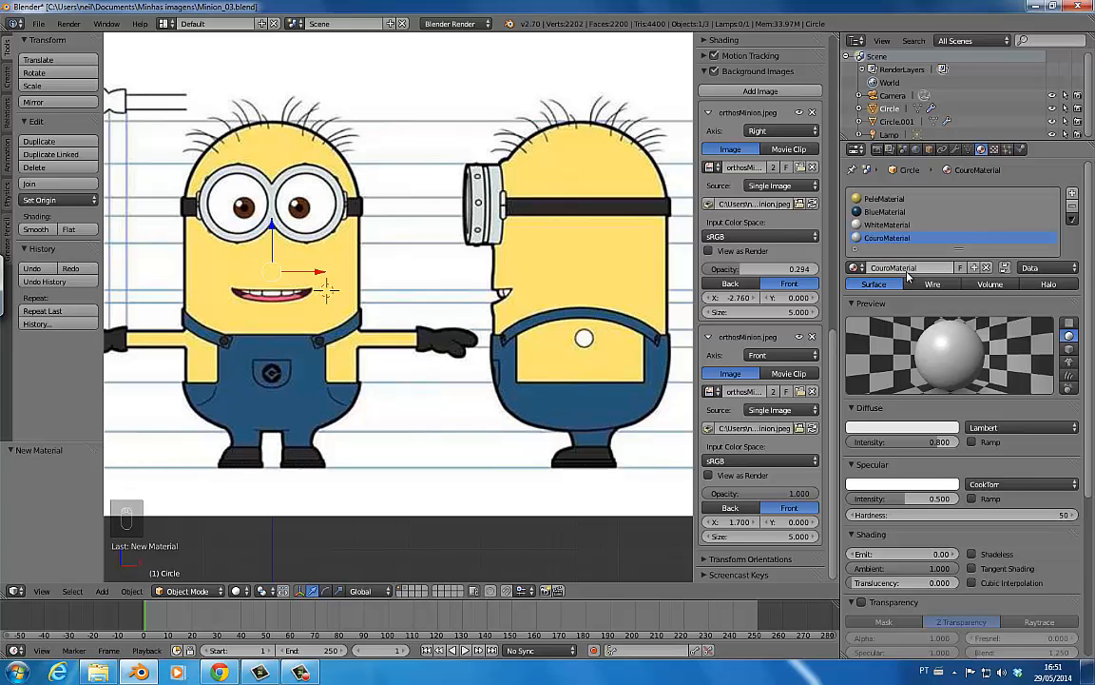
- Set CouroMaterial's diffuse colour by sampling the black goggle strap in the reference image
click(936, 427)
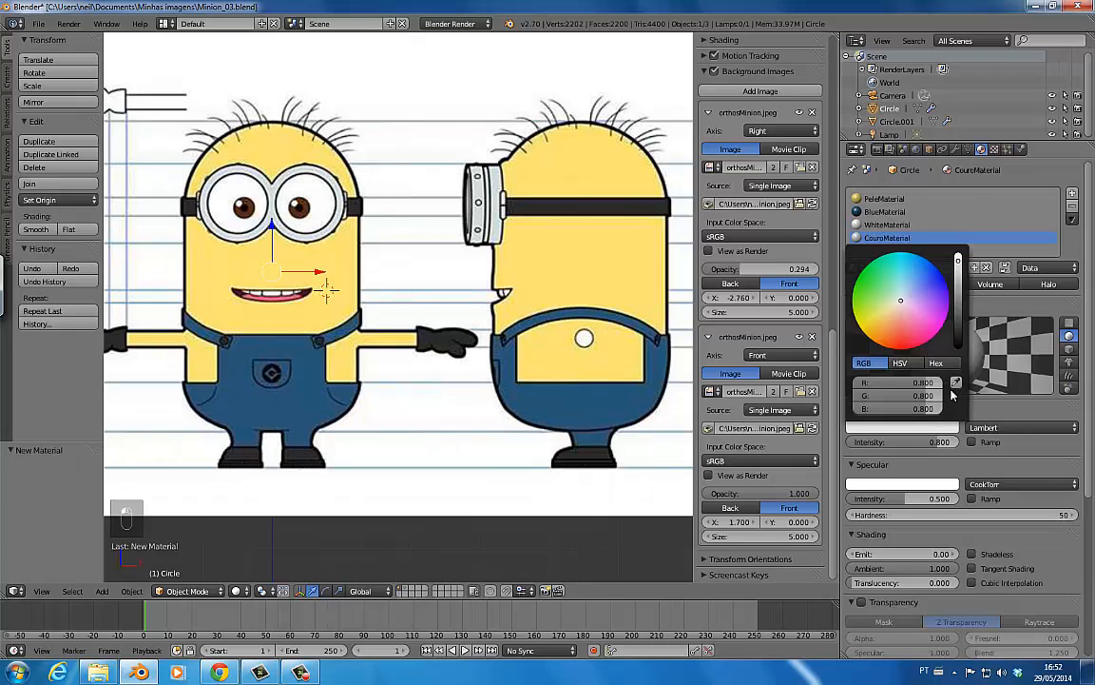
click(955, 382)
click(635, 198)
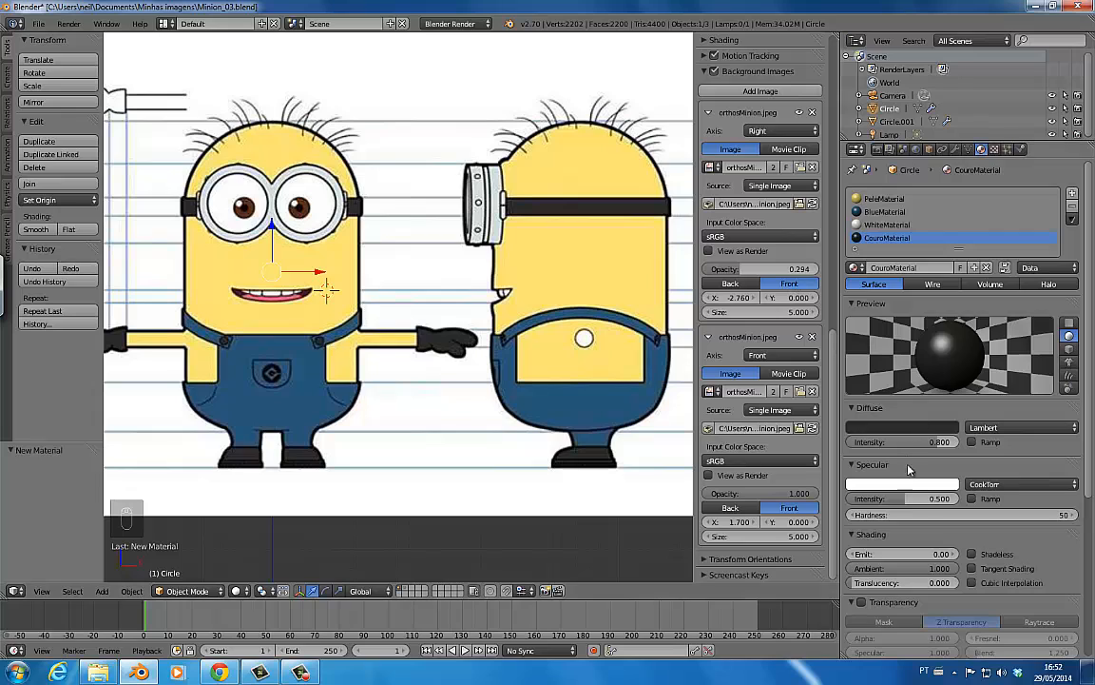
- Set CouroMaterial's specular intensity to 0.167 and its specular colour to a pale green, brightened from the sampled diffuse colour
drag(887, 500, 867, 504)
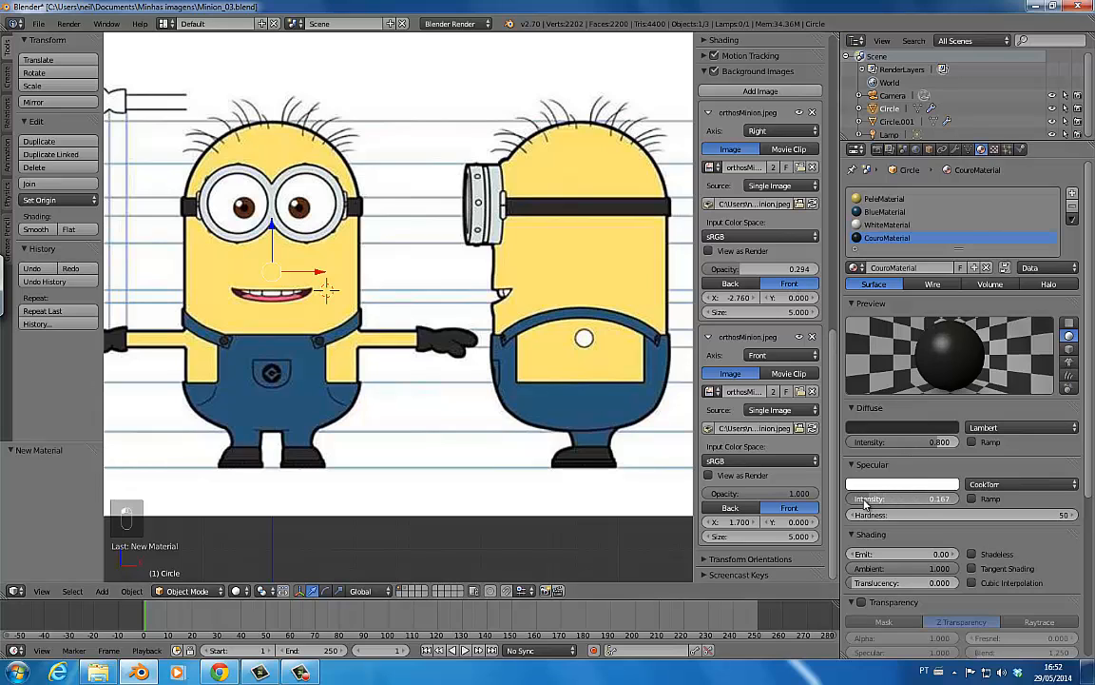
click(898, 484)
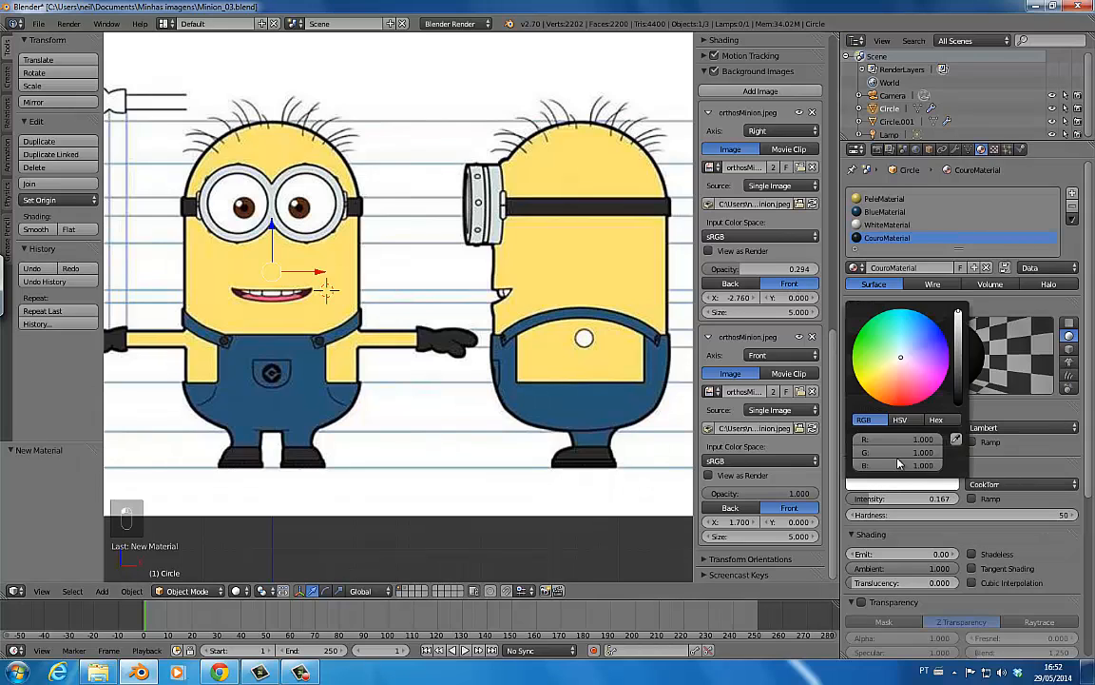
click(956, 439)
click(937, 428)
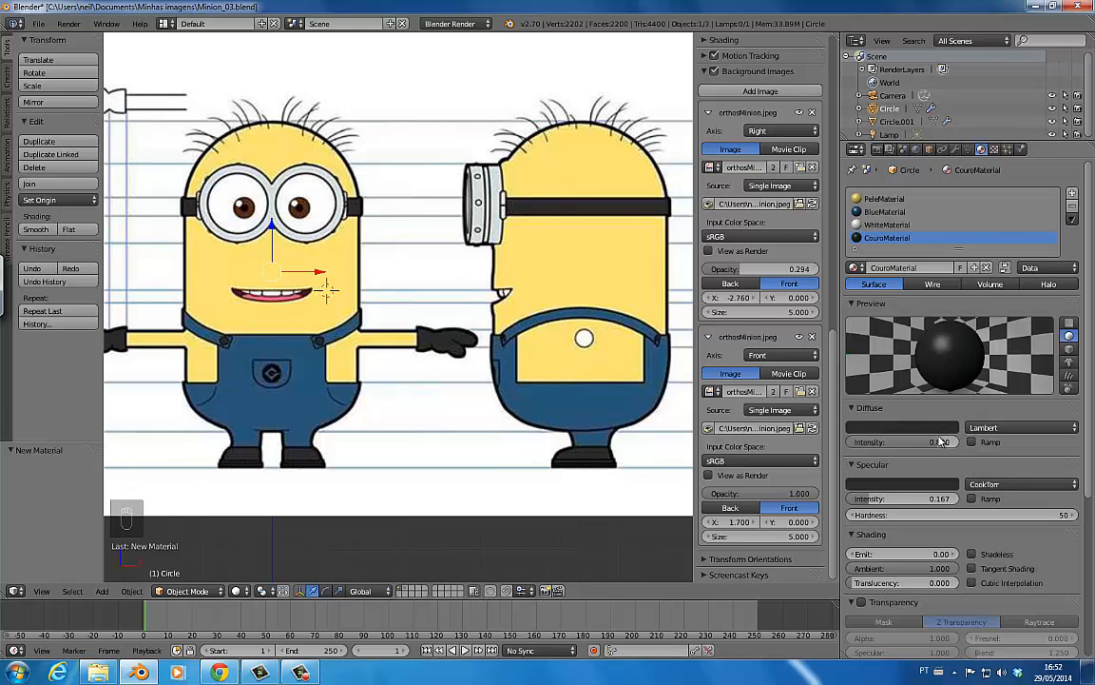
click(929, 484)
drag(959, 388, 964, 320)
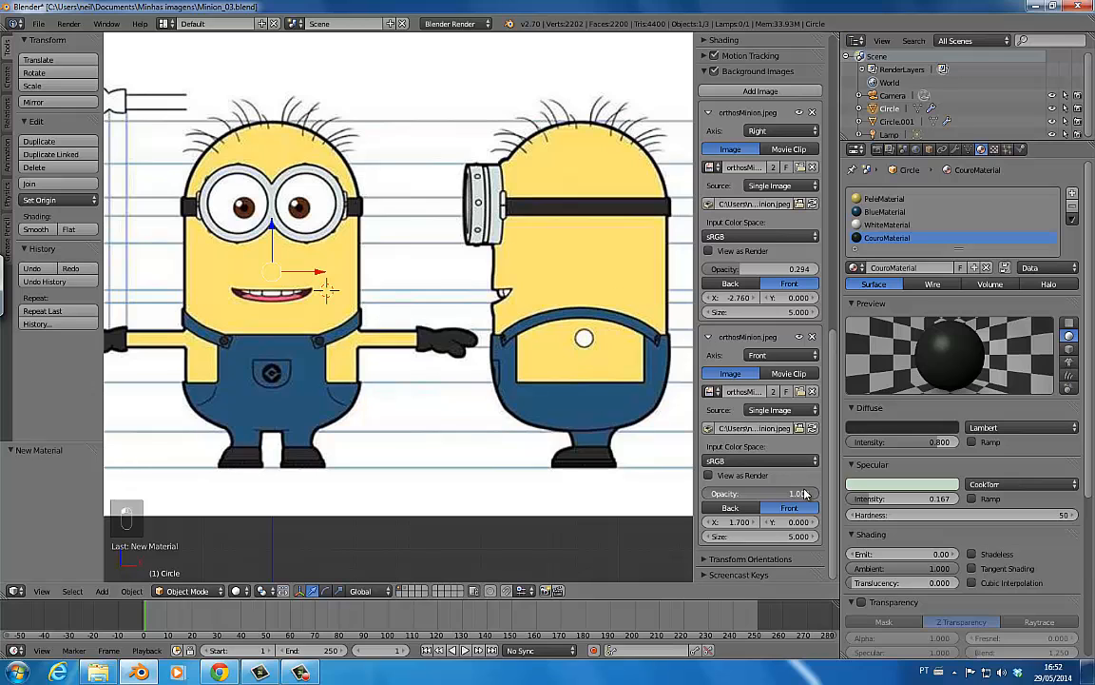
- Lower the front background image's opacity to 0.076 and select the goggle strap's face ring on the body, grown once
drag(761, 494, 708, 502)
key(Tab)
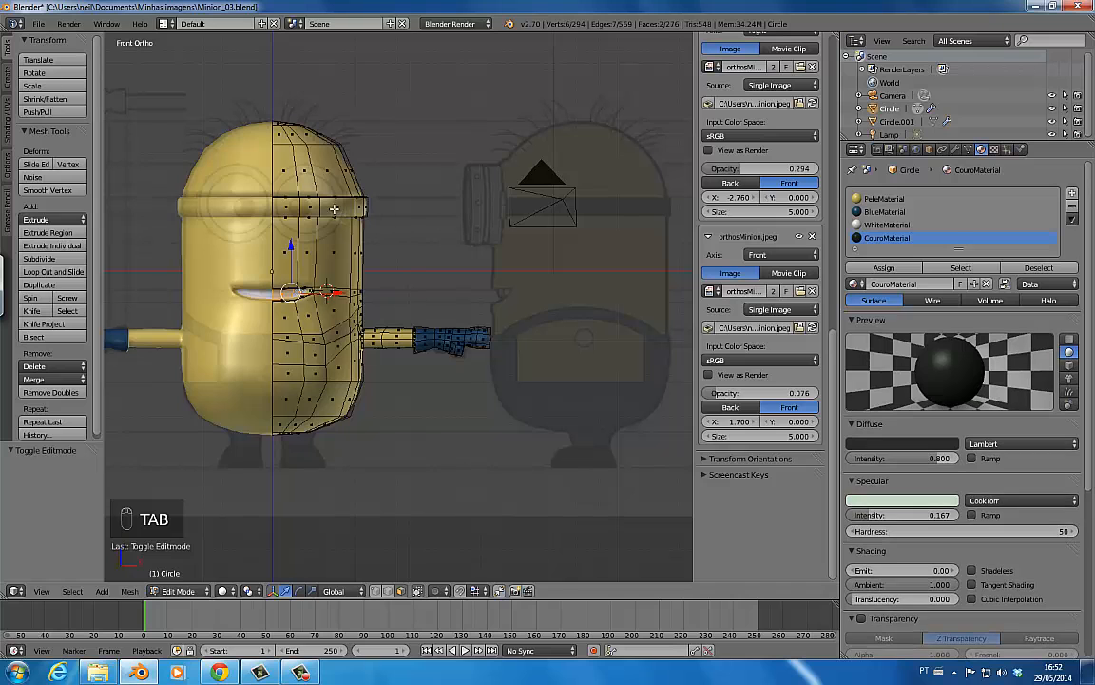
alt+right_click(324, 206)
key(ctrl+KP_Add)
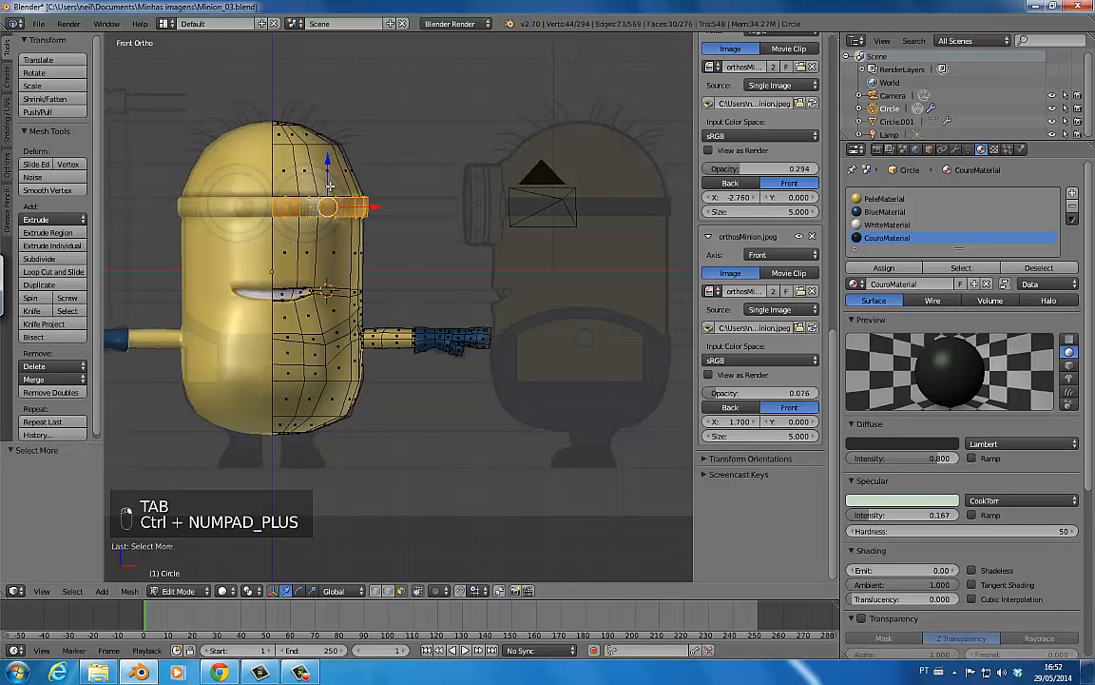
- Grow the strap selection once more and assign CouroMaterial to it
middle_drag(402, 232, 379, 294)
key(ctrl+KP_Add)
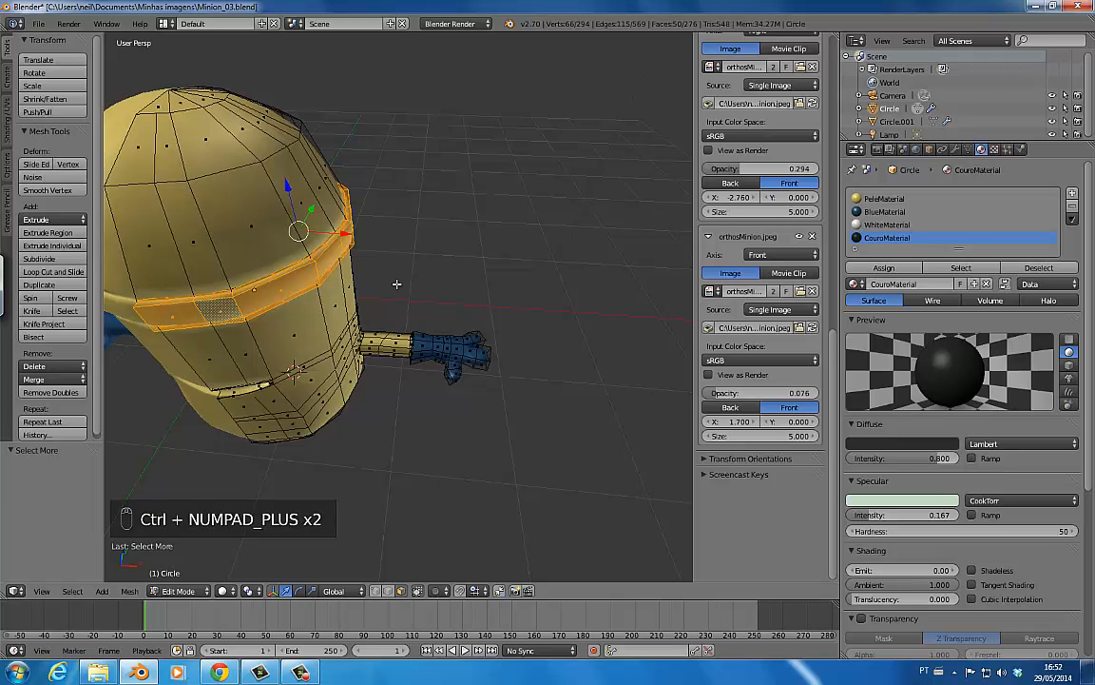
click(884, 268)
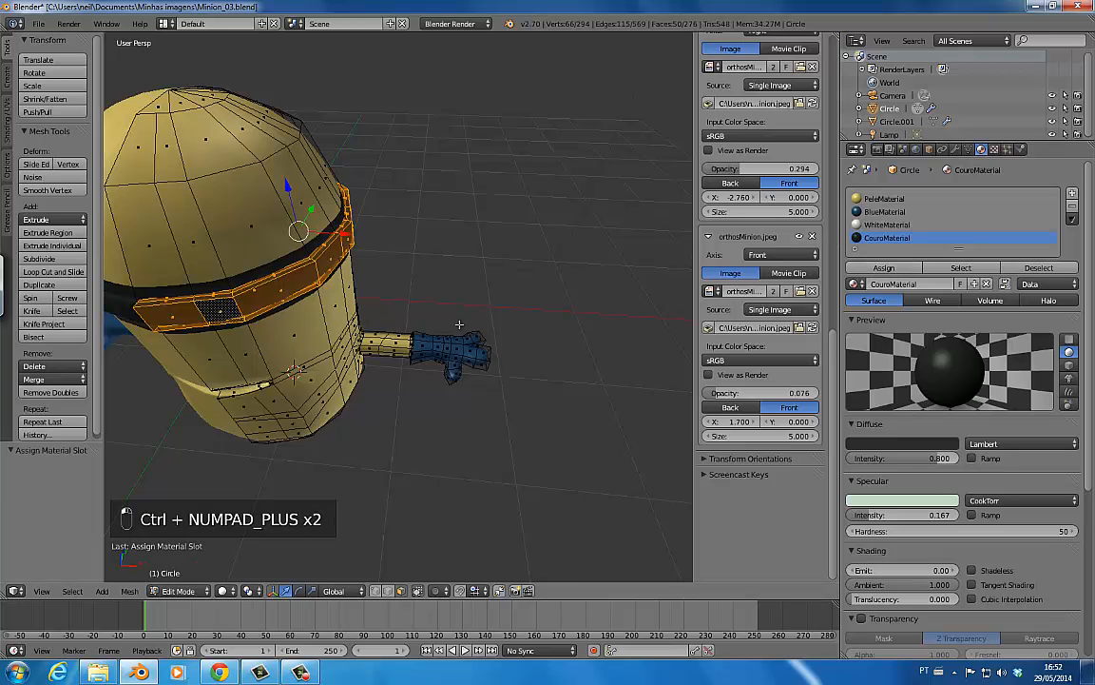
- Check the strap from the front and undo the CouroMaterial assignment on the enlarged selection
key(Tab)
key(KP_1)
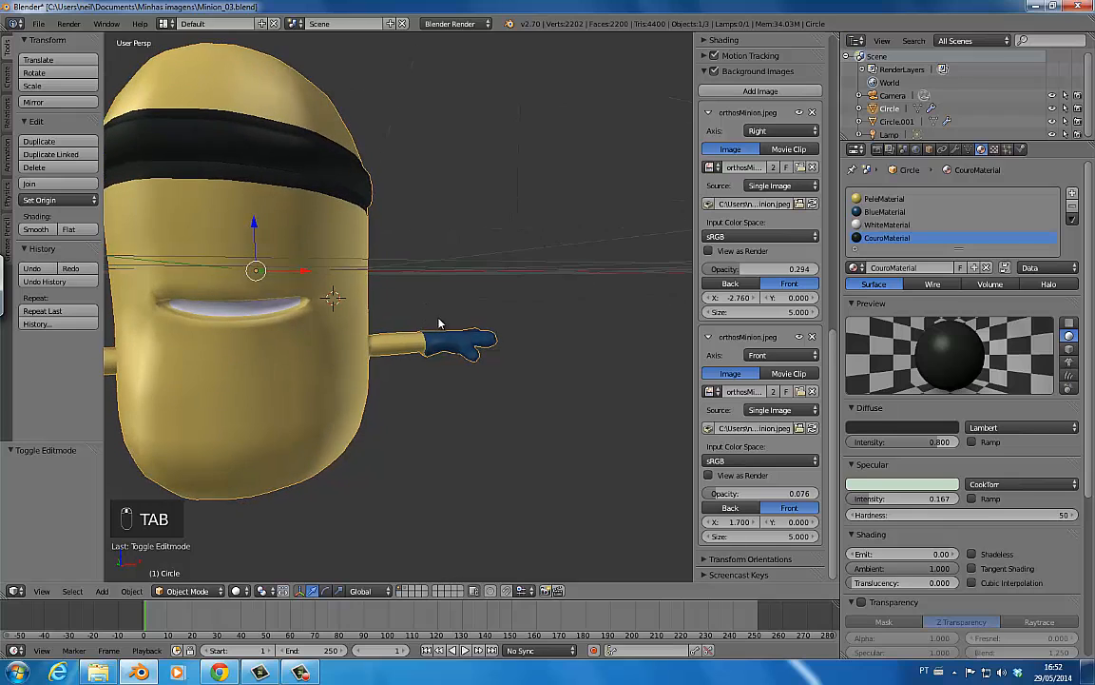
key(Tab)
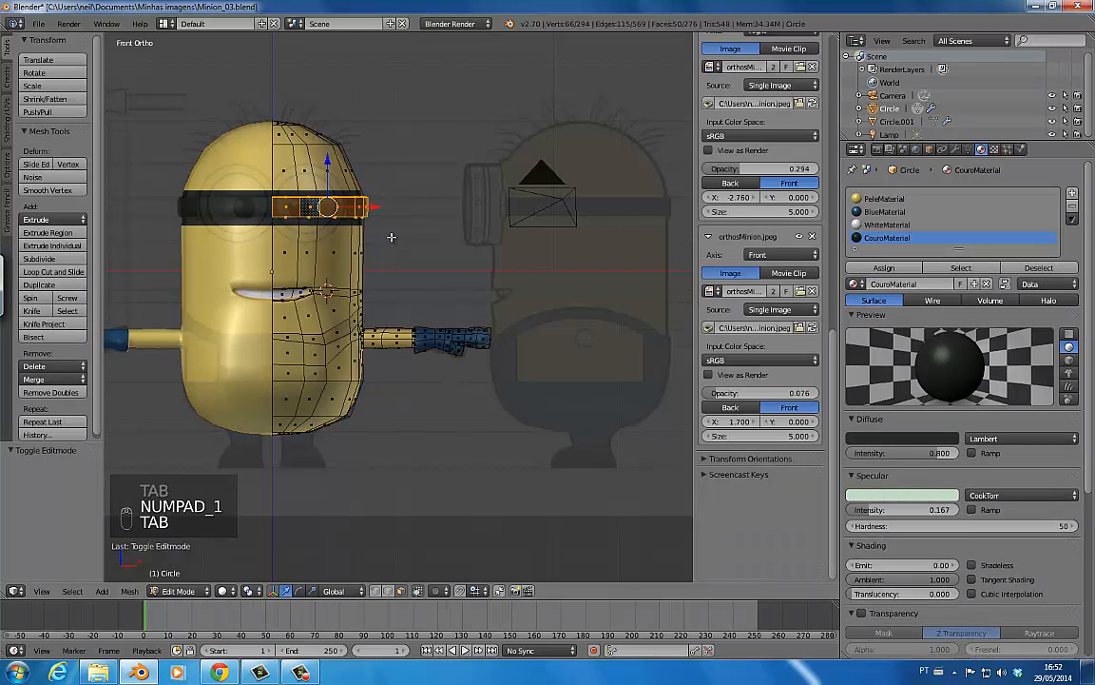
key(ctrl+KP_Subtract)
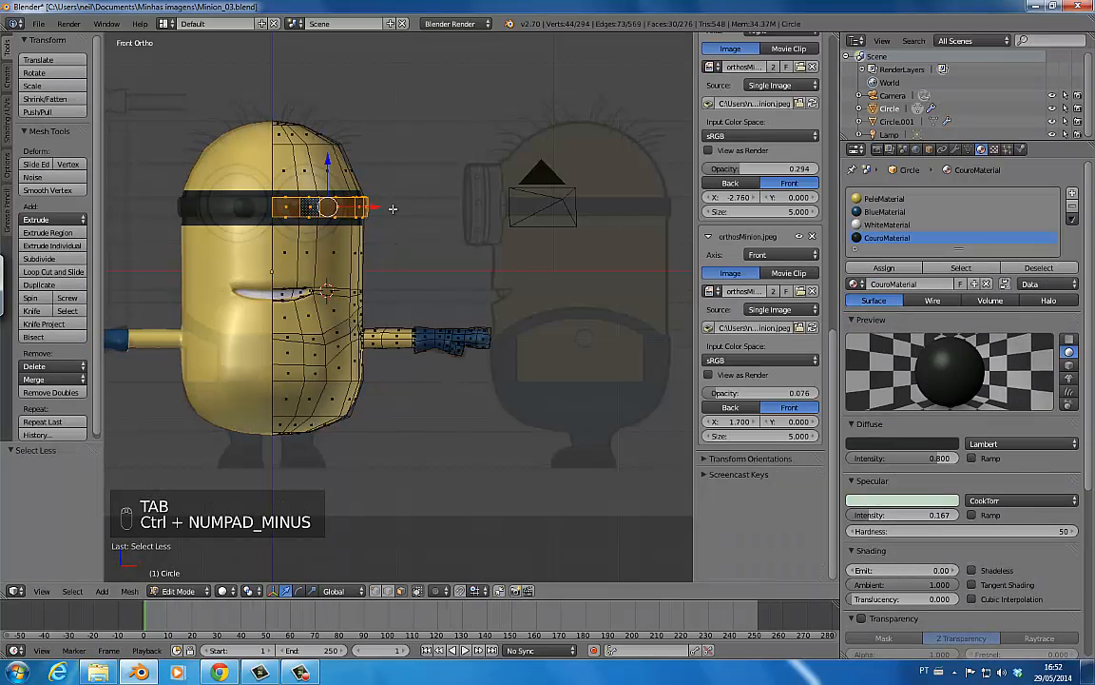
key(ctrl+z)
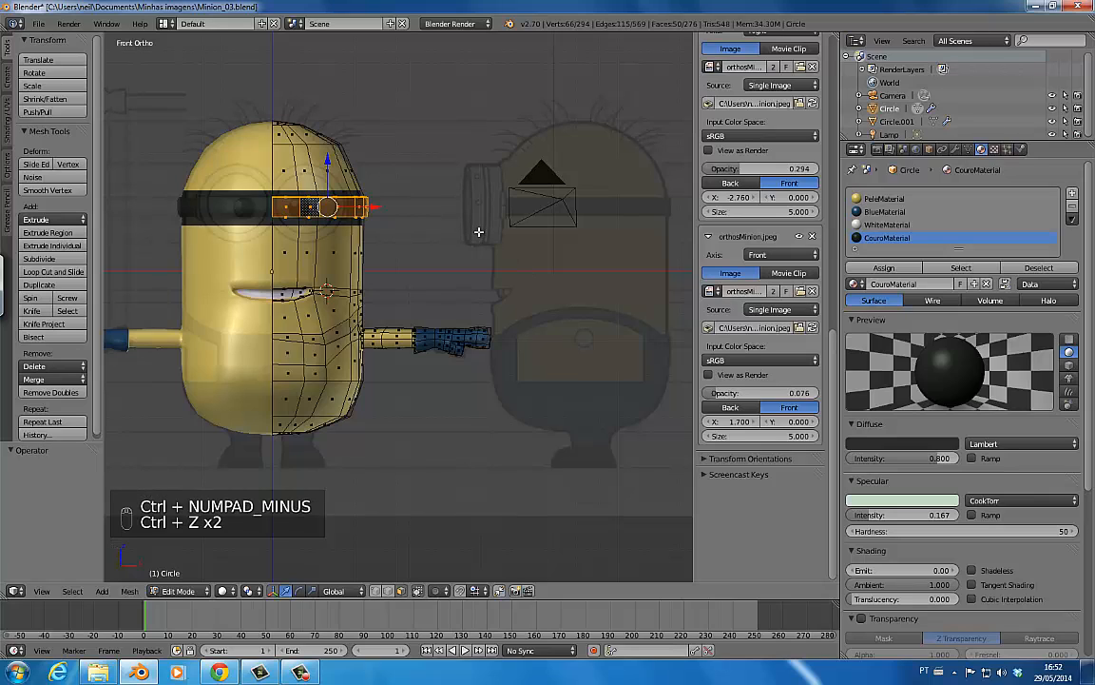
key(ctrl+z)
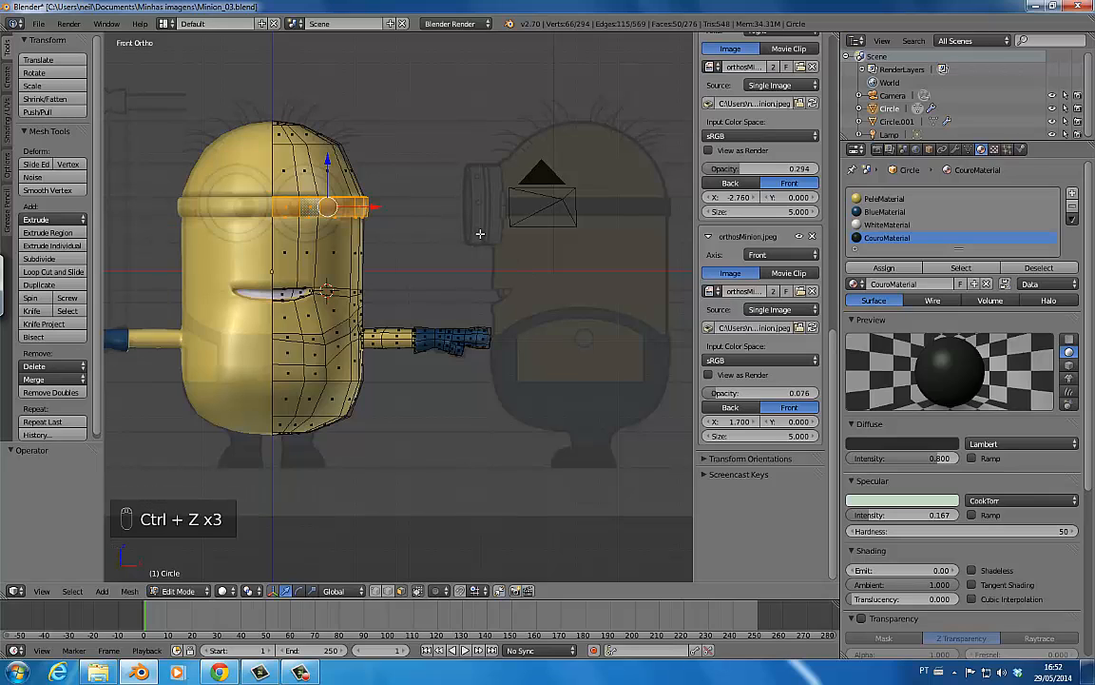
click(884, 267)
key(ctrl+z)
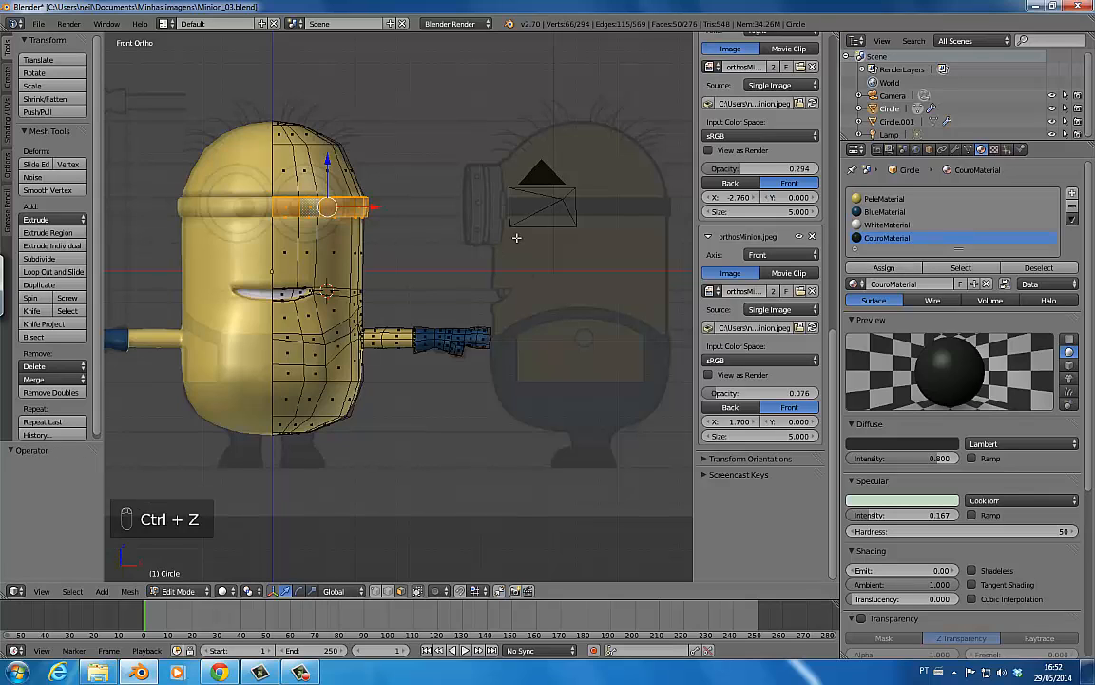
- Shrink the selection by one ring, assign CouroMaterial to the strap faces, and save the file from Object Mode
key(ctrl+KP_Subtract)
click(913, 270)
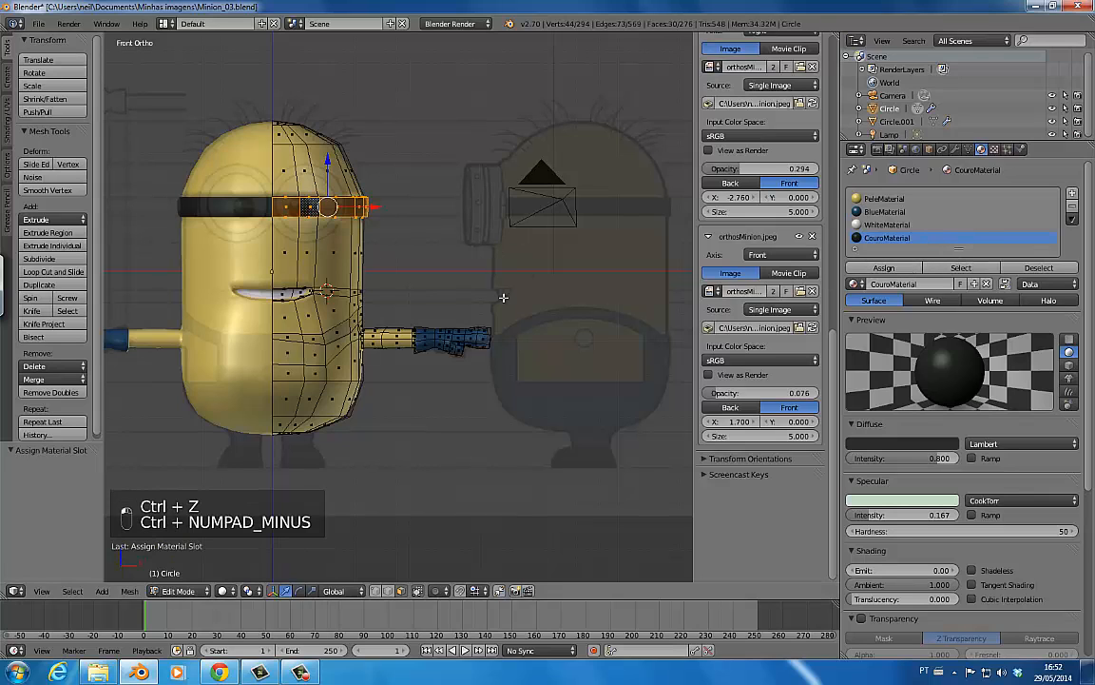
key(Tab)
key(ctrl+s)
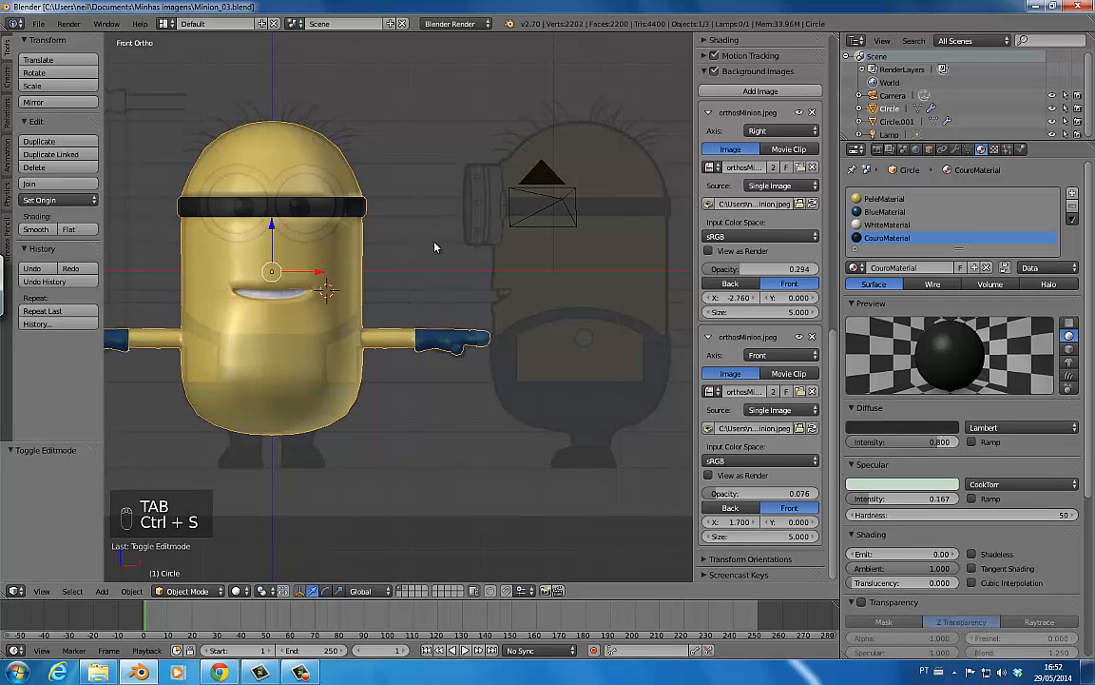
- Select the face loop along the overalls' upper edge and the body's lower front faces inside the overalls outline
shift+middle_drag(423, 315, 523, 262)
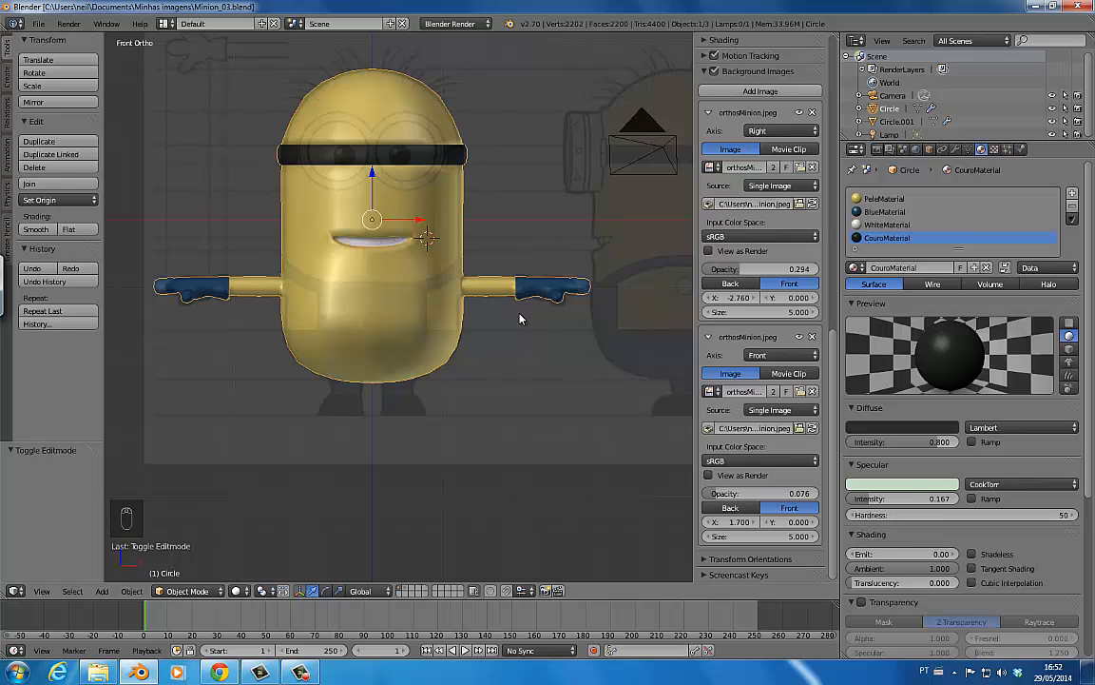
key(Tab)
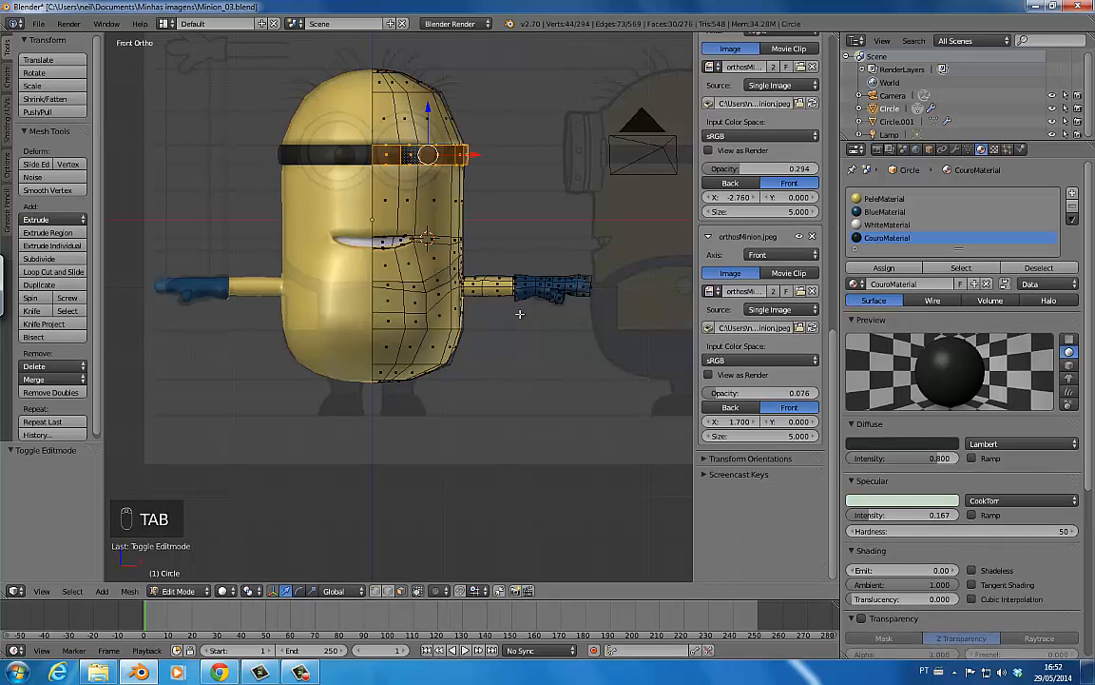
alt+right_click(449, 273)
middle_drag(451, 272, 377, 321)
key(KP_1)
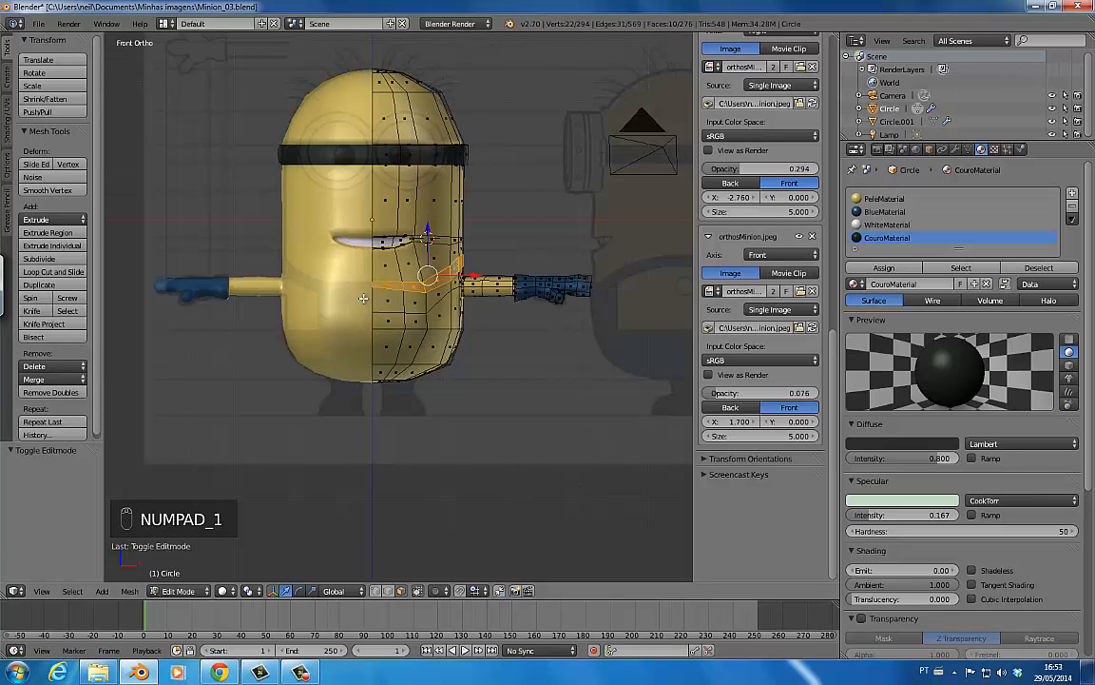
key(c)
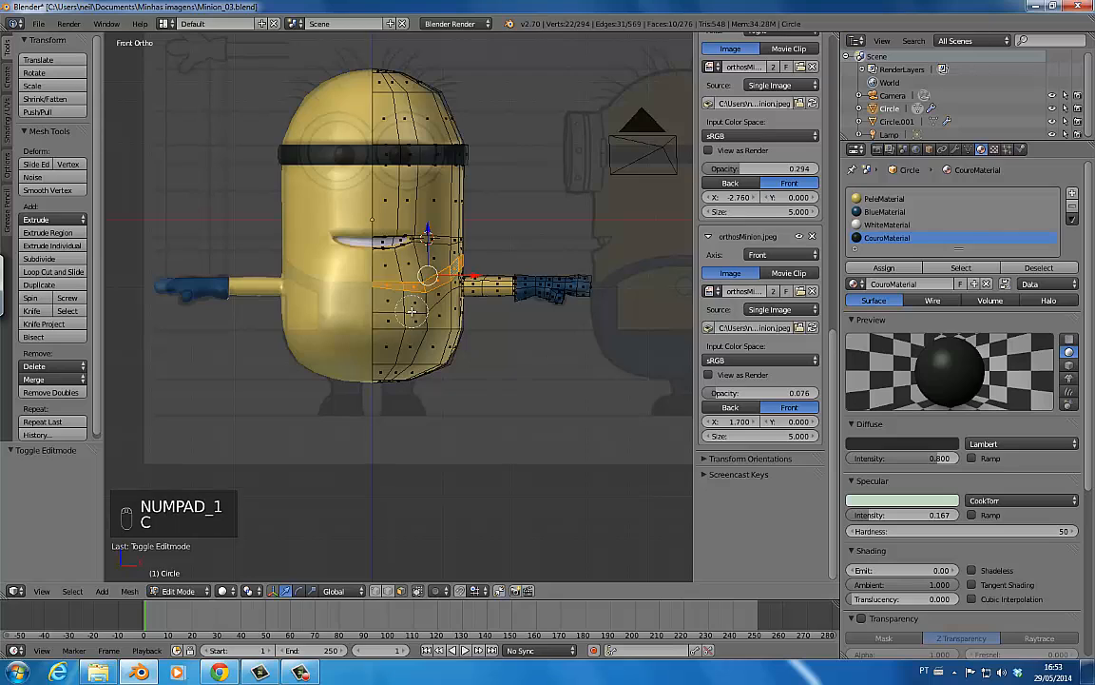
click(398, 306)
mouse_move(398, 306)
mouse_down()
mouse_move(360, 309)
mouse_move(376, 328)
mouse_move(447, 354)
mouse_move(396, 371)
mouse_move(452, 367)
mouse_up()
key(Escape)
middle_drag(473, 350, 312, 332)
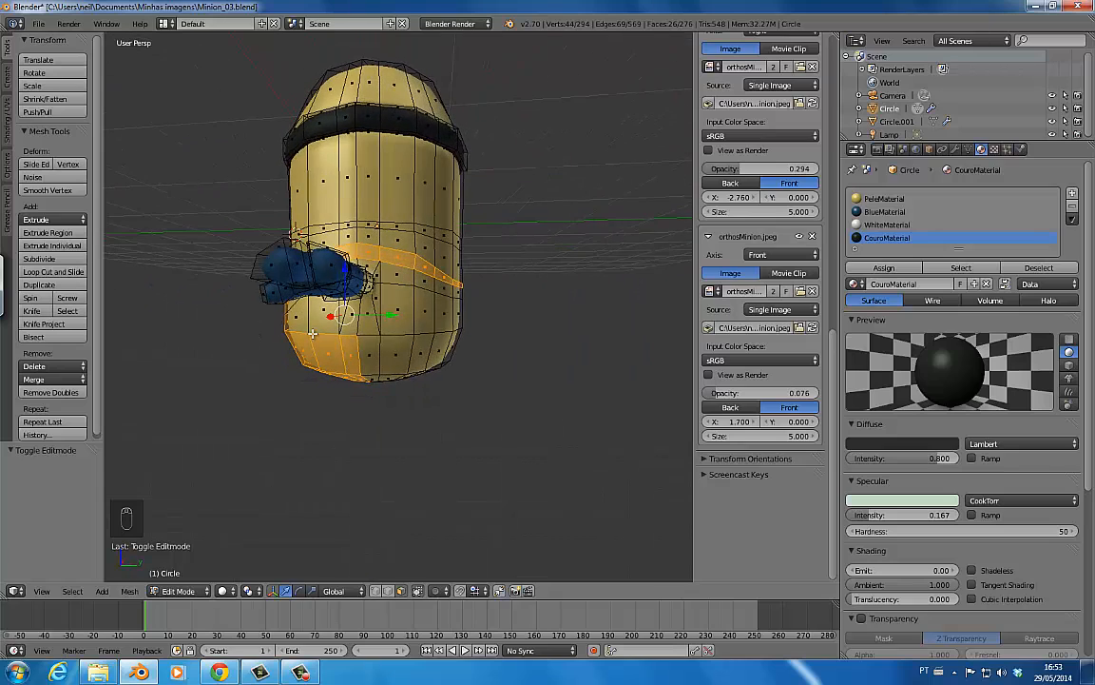
- In the right view, add the remaining lower side and back faces of the overalls to the selection
key(KP_3)
key(c)
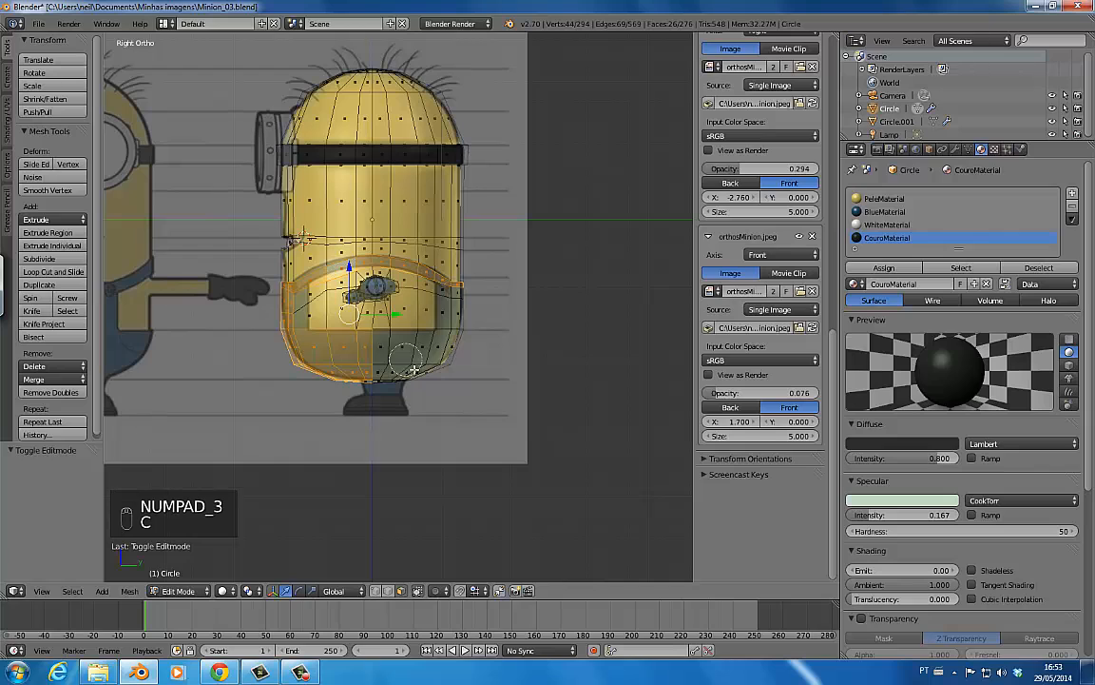
mouse_move(406, 357)
mouse_down()
mouse_move(314, 352)
mouse_move(381, 361)
mouse_move(477, 352)
mouse_up()
right_click(477, 352)
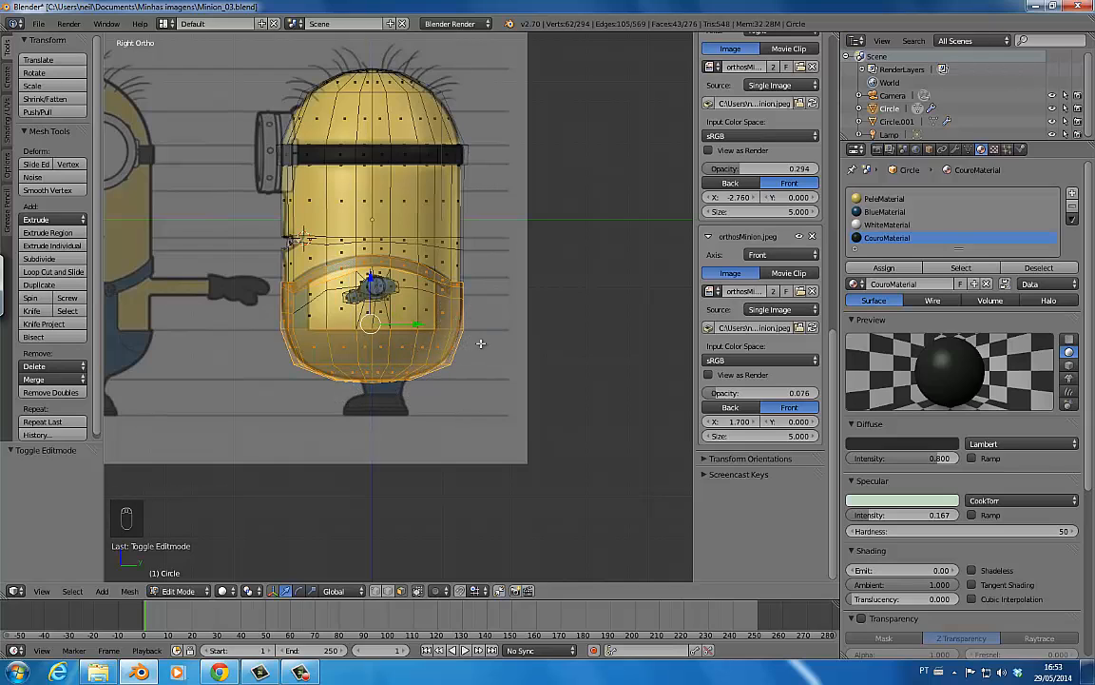
mouse_move(477, 351)
middle_down()
mouse_move(466, 364)
mouse_move(582, 347)
mouse_move(594, 356)
mouse_move(604, 337)
middle_up()
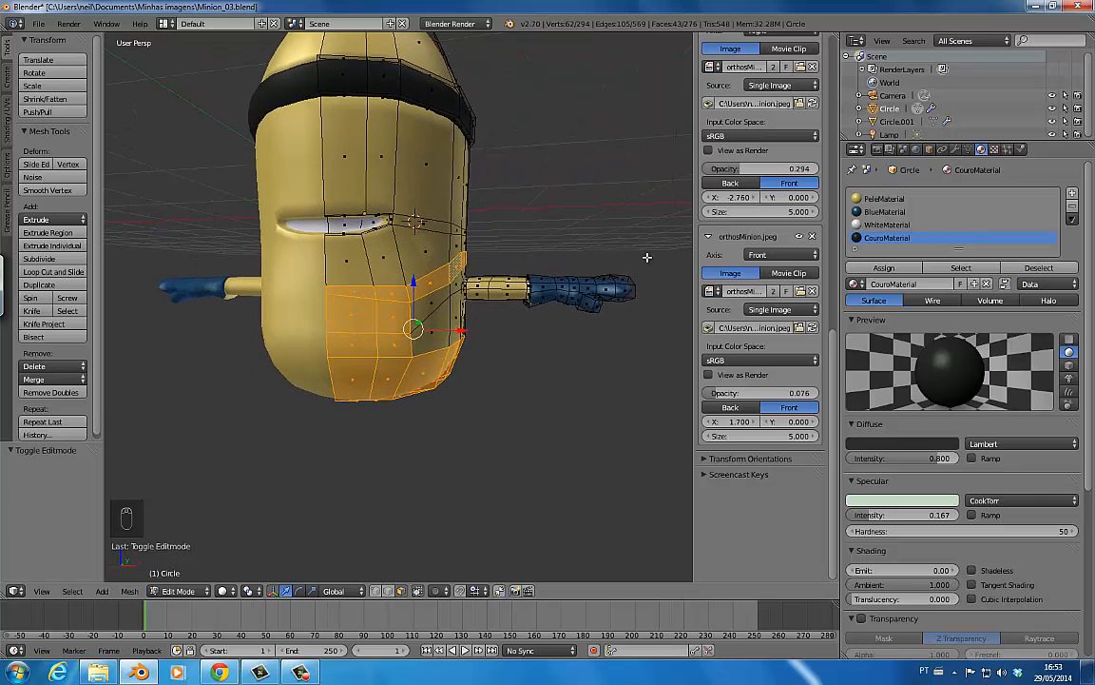
- Assign BlueMaterial to the selected overalls faces, return to Object Mode in the front view, and save the file
click(885, 211)
click(884, 267)
key(Tab)
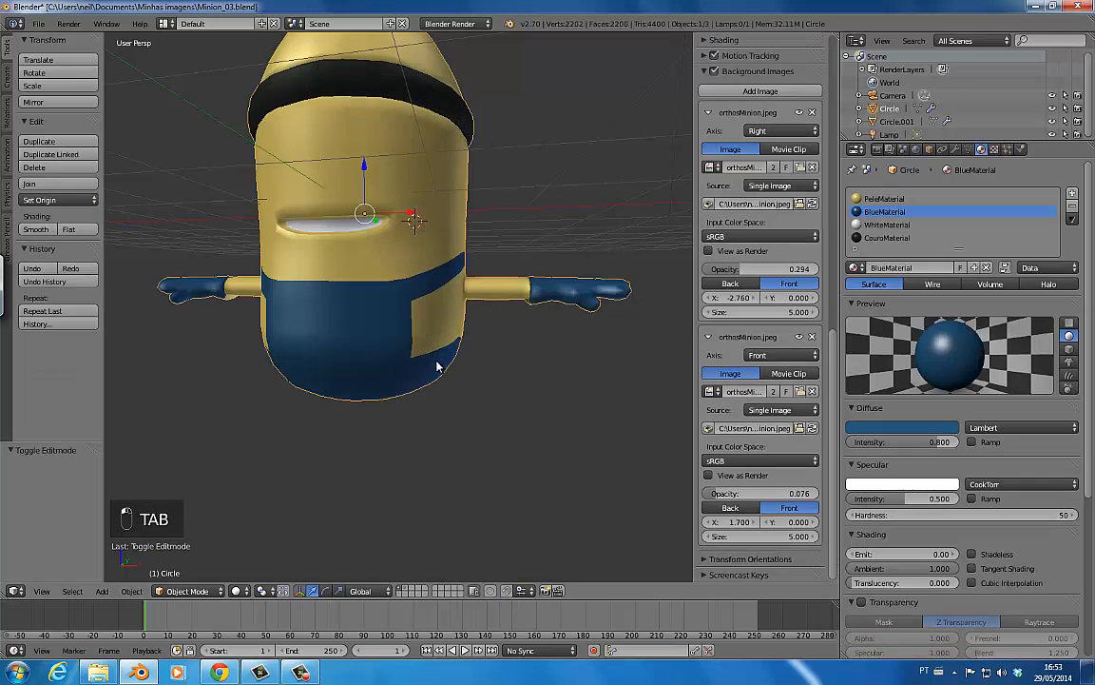
key(KP_1)
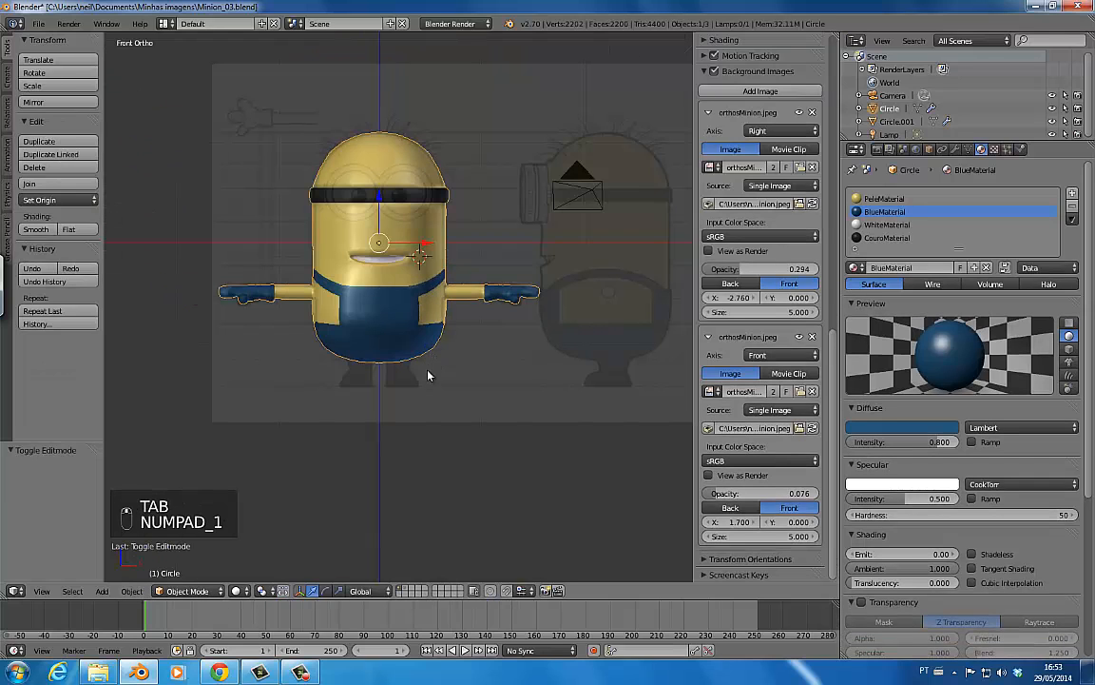
scroll(447, 349, up, 2)
key(ctrl+s)
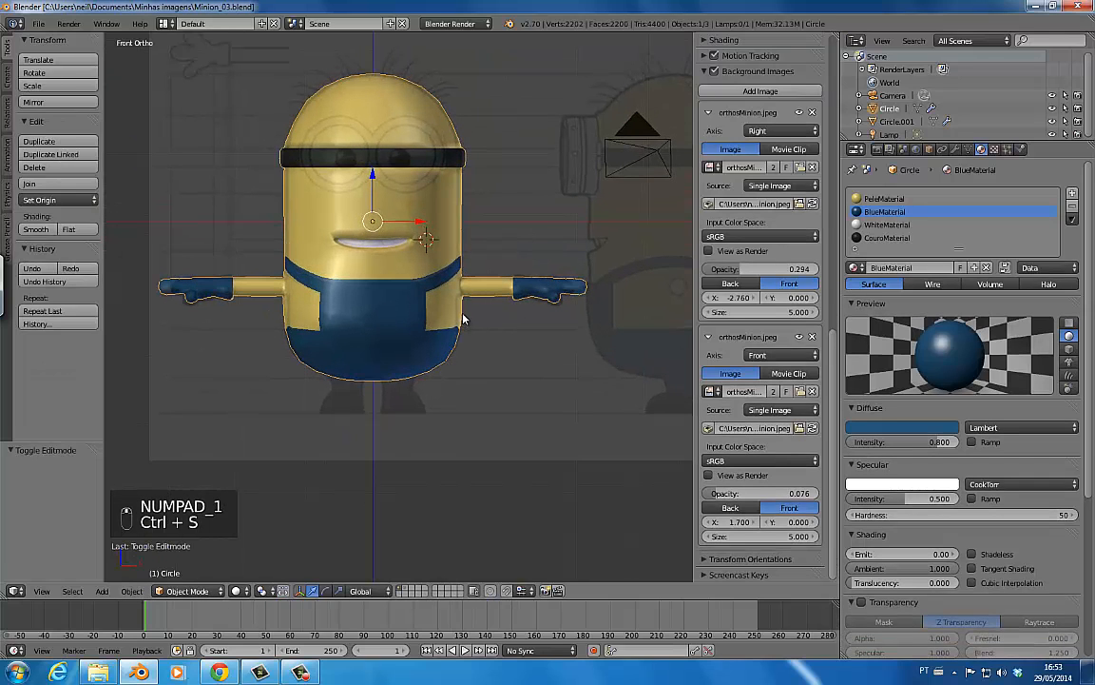
- In Edit Mode, extrude the selected overalls faces in place and apply Shrink/Fatten with an offset of 0.016
scroll(455, 361, up, 1)
key(Tab)
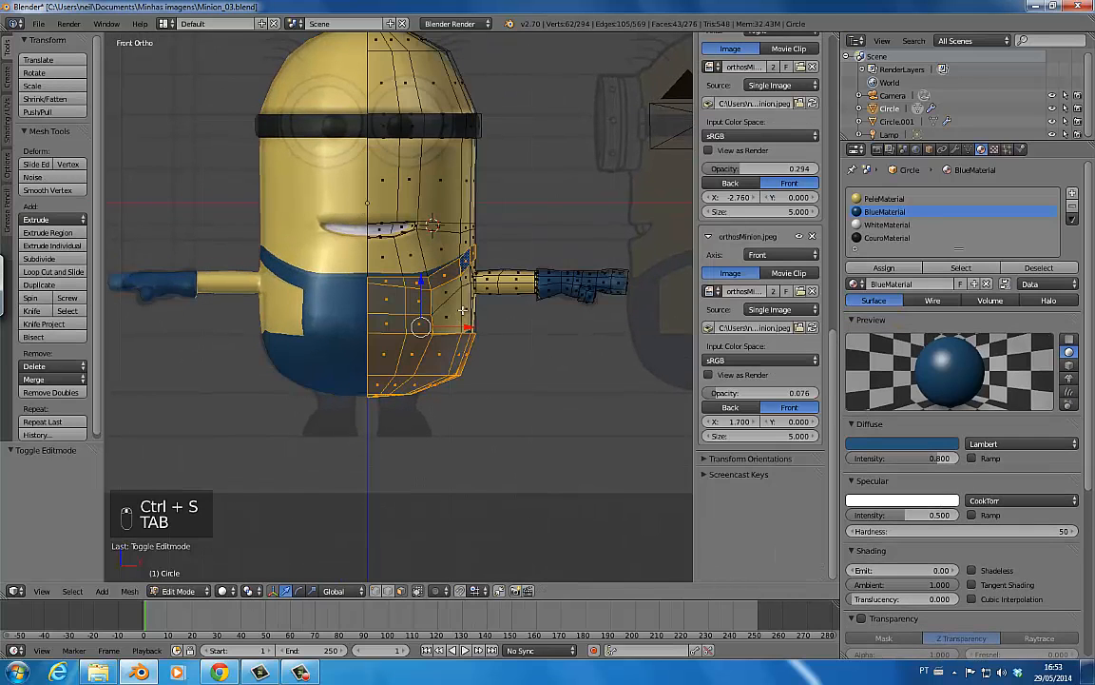
key(e)
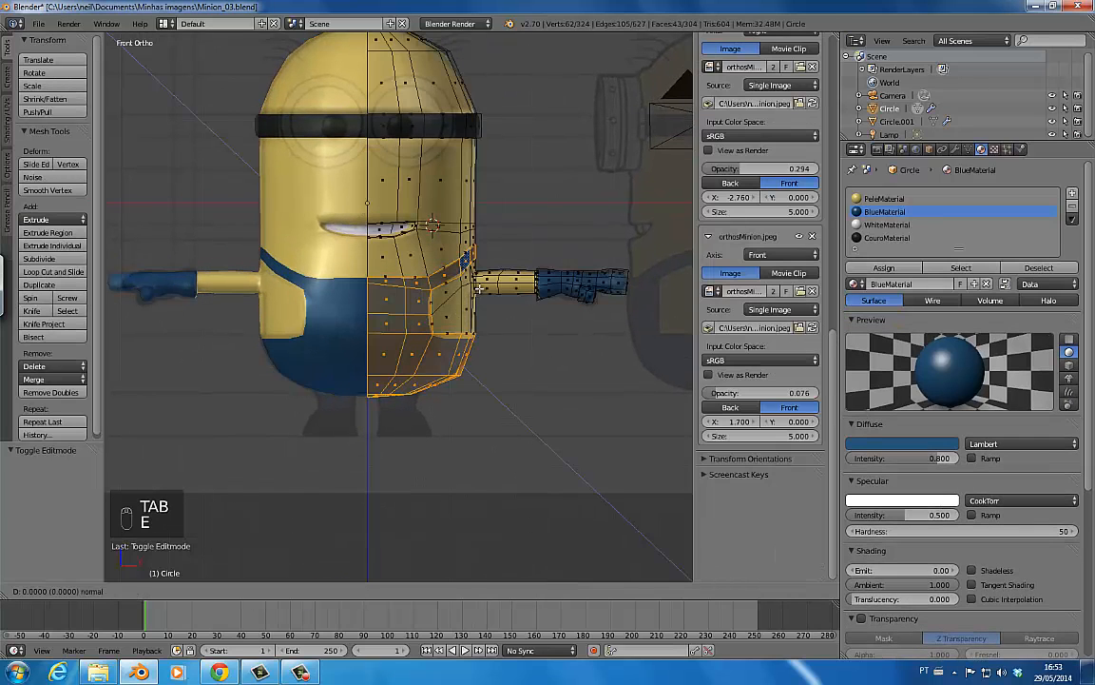
right_click(484, 285)
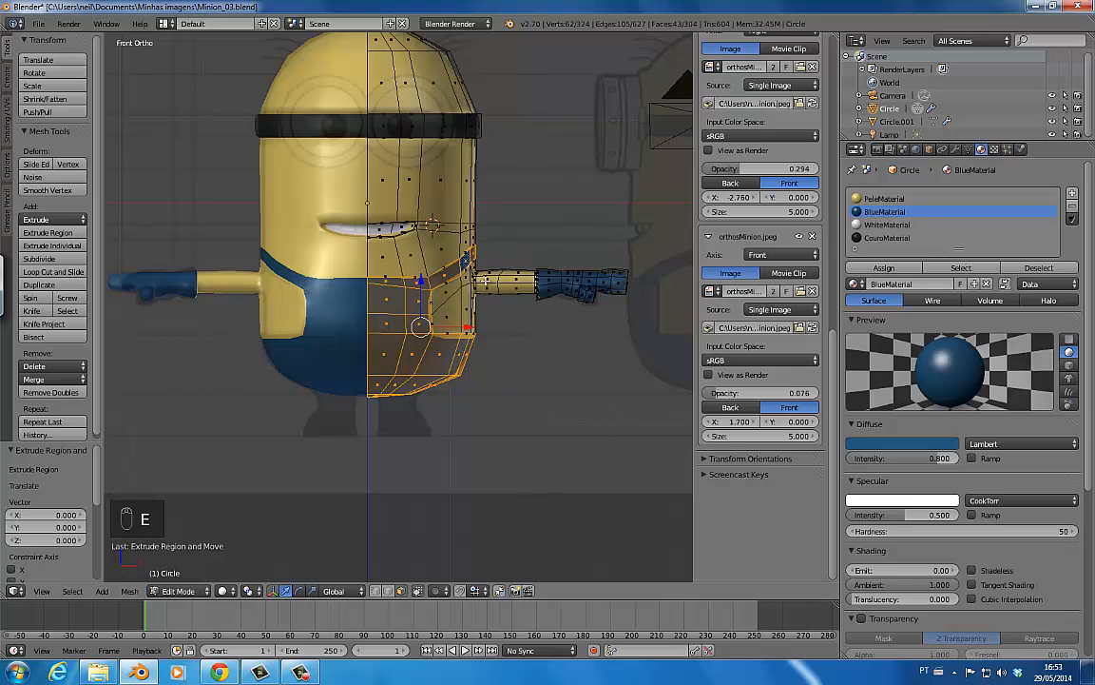
key(alt+s)
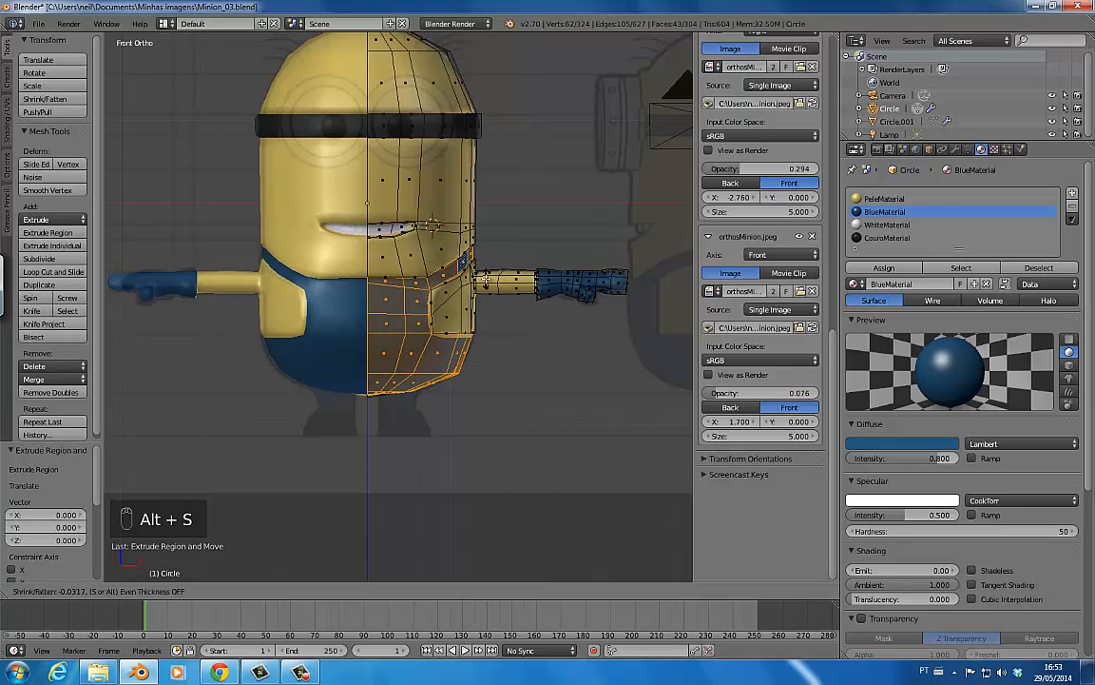
click(485, 281)
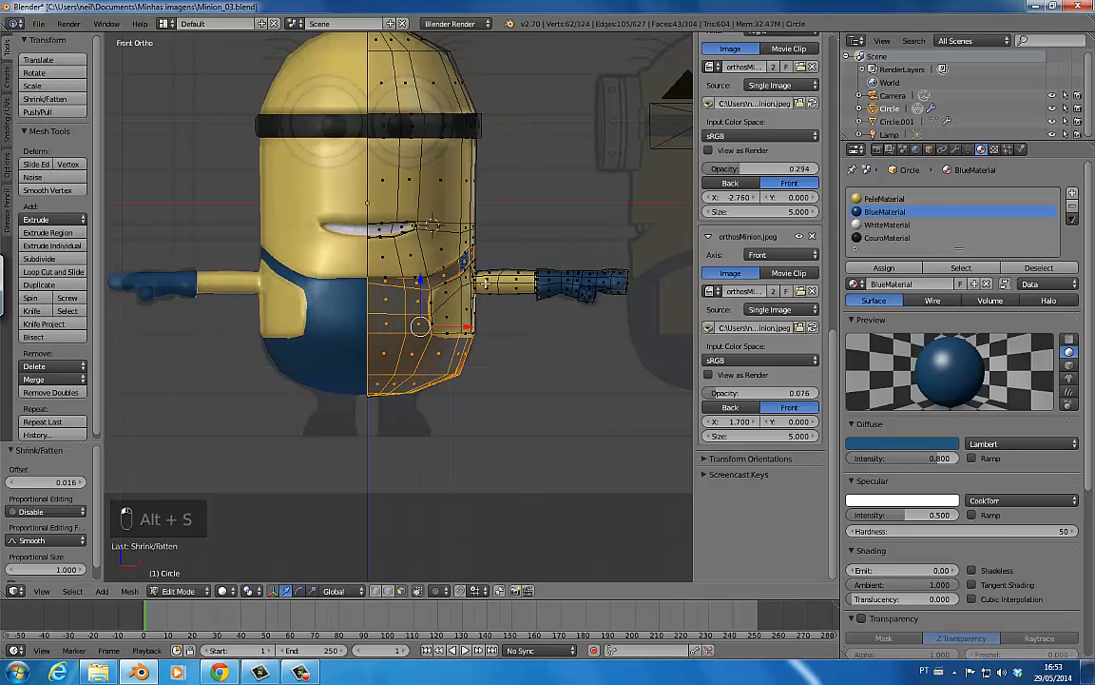
- Extrude the overalls faces again in place and fatten them outward by about 0.05
key(e)
right_click(487, 284)
key(alt+s)
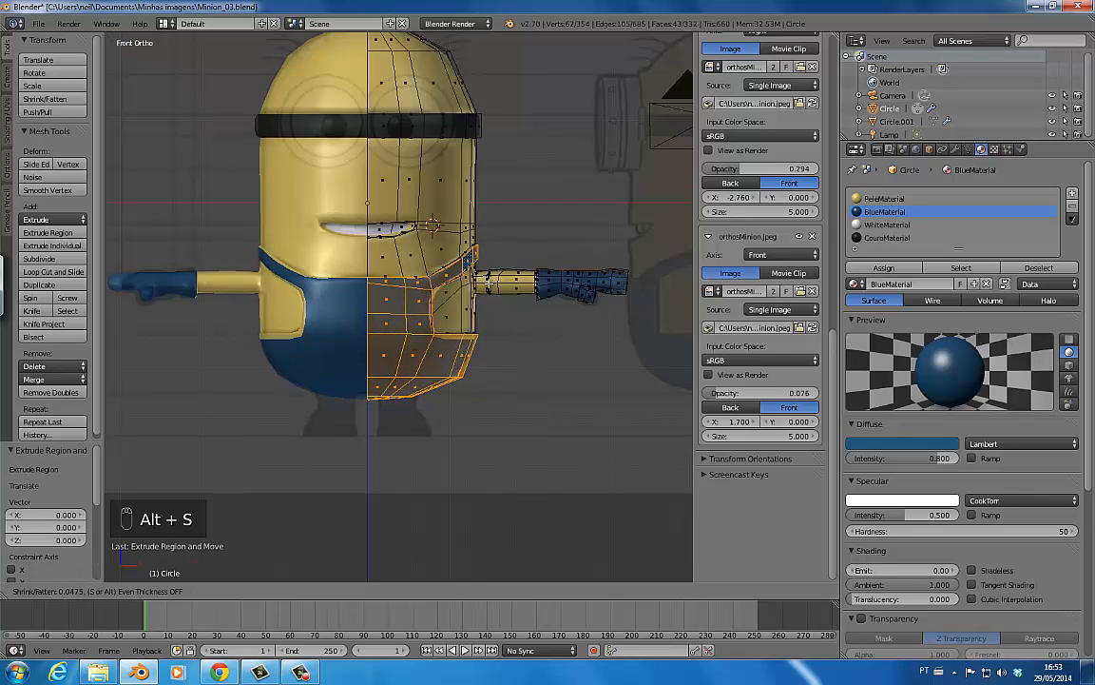
click(456, 245)
- Grow the overalls selection by one ring, assign BlueMaterial to it, and save the file from Object Mode
key(ctrl+KP_Add)
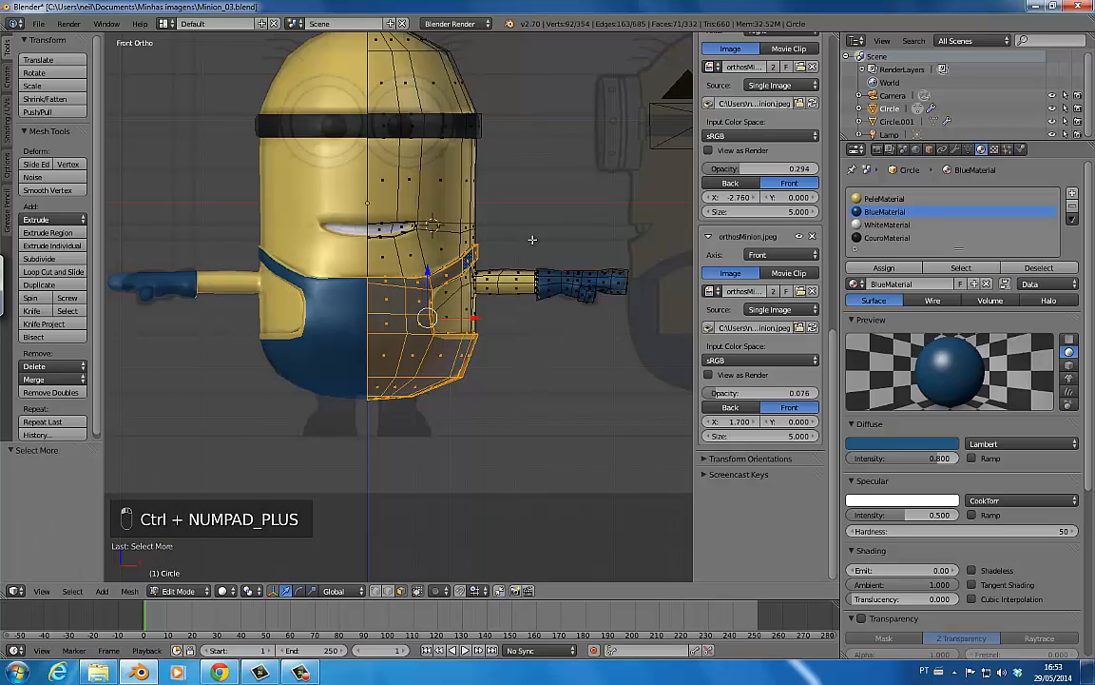
click(903, 268)
key(Tab)
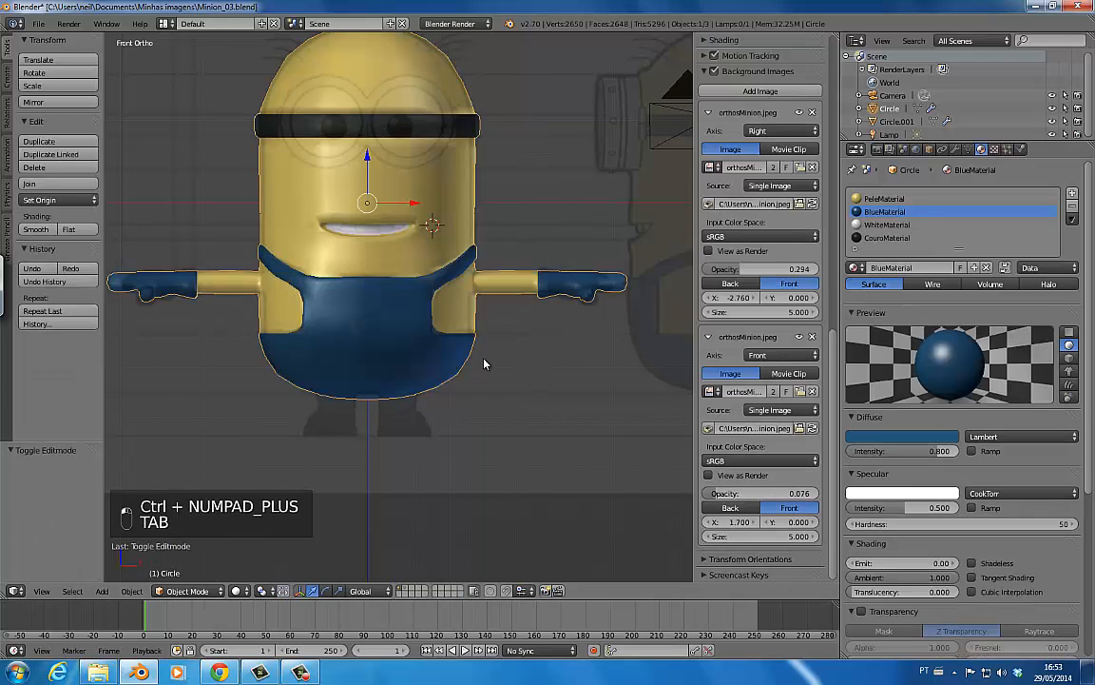
key(ctrl+s)
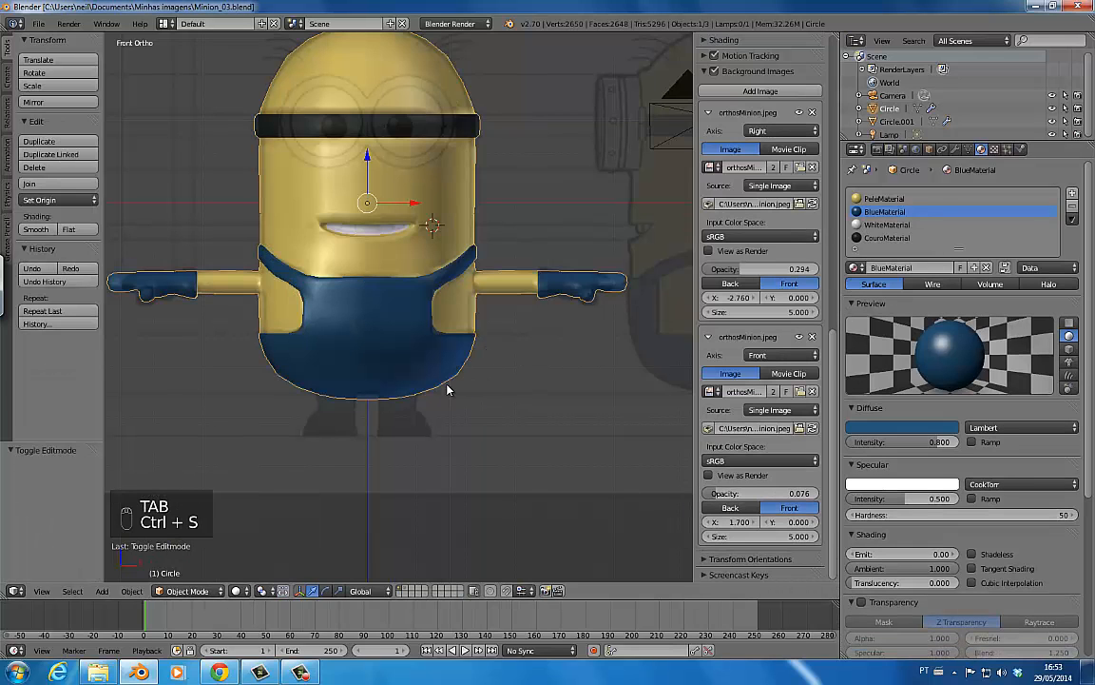
- Render the scene to examine the overalls and close the render
key(F12)
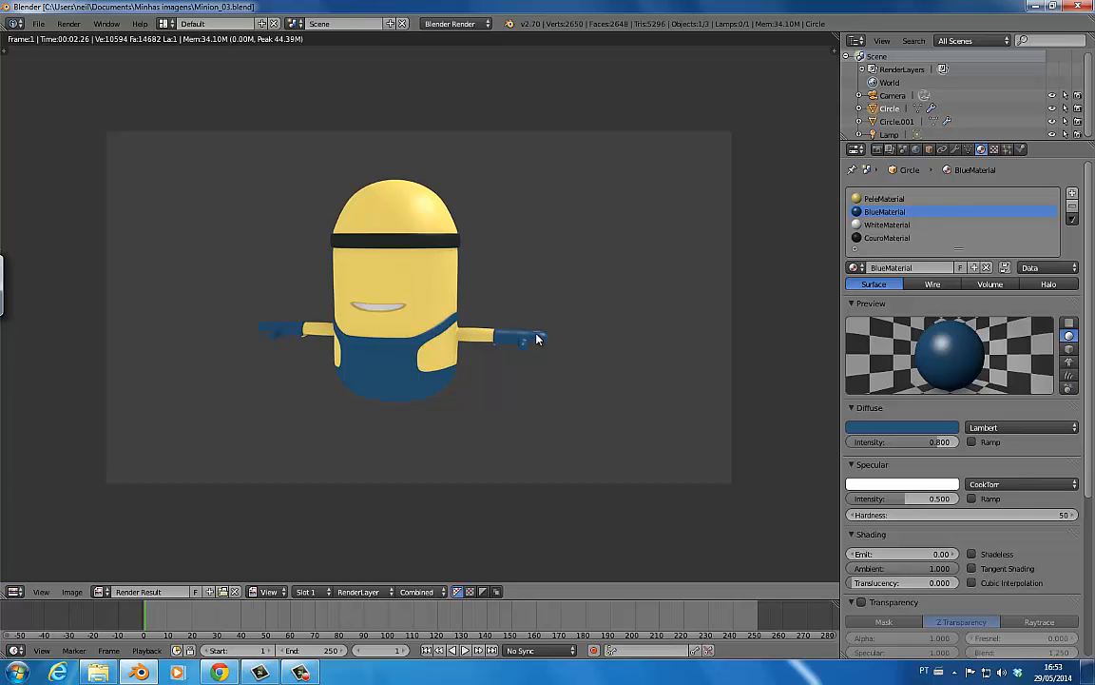
key(Escape)
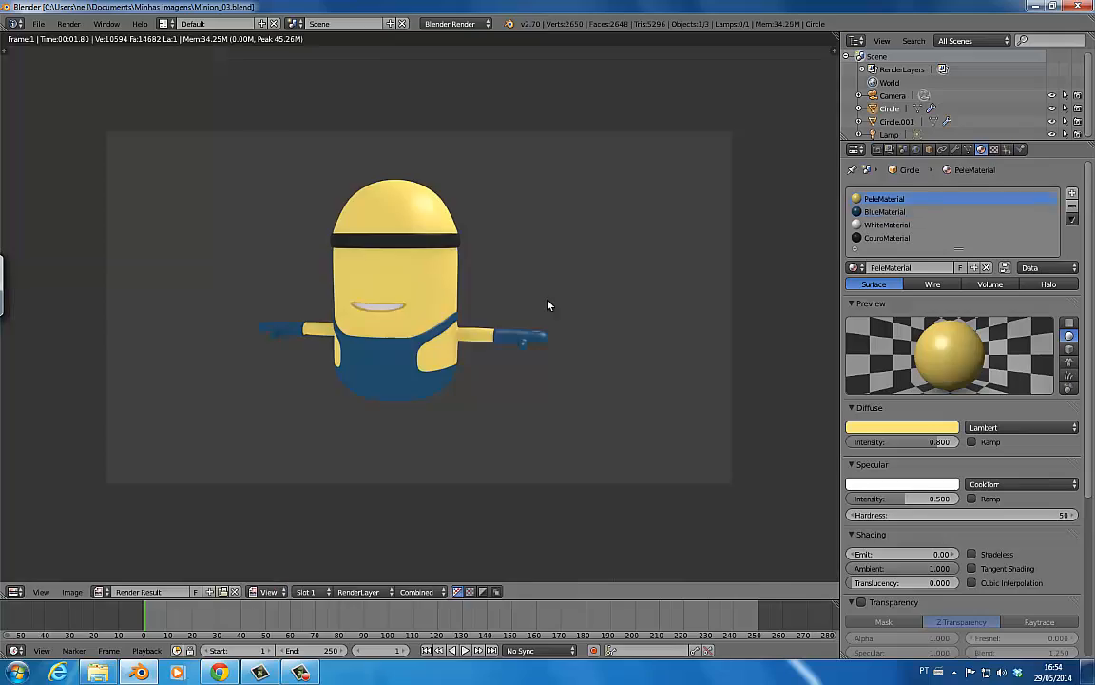
key(Escape)
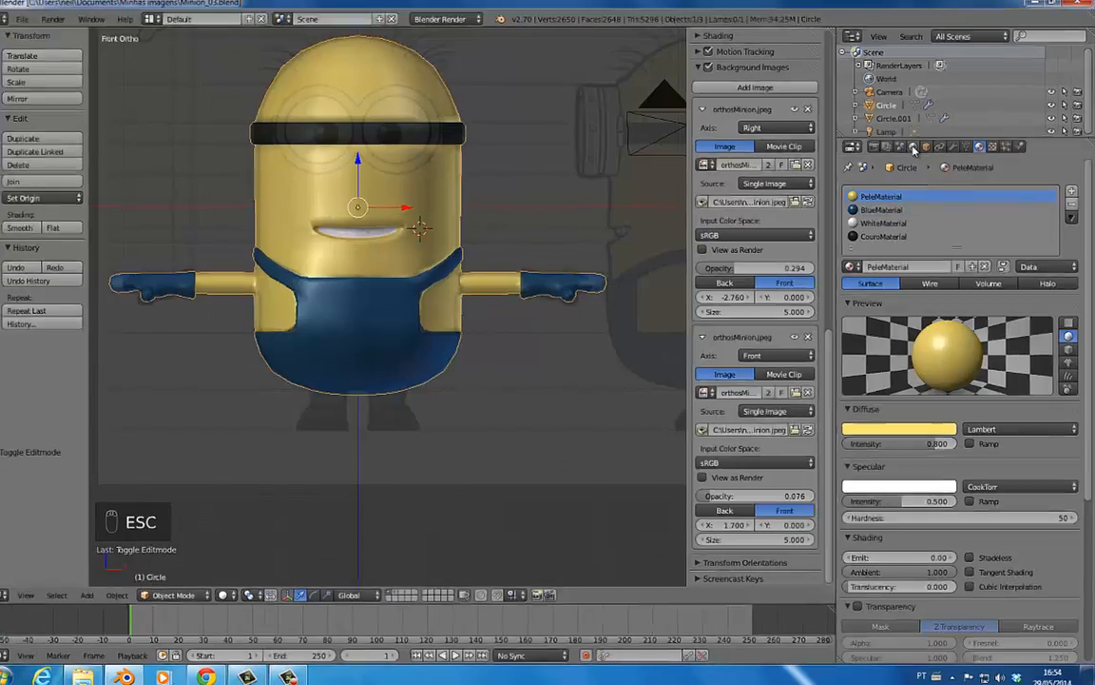
- Set the world's horizon color to white (RGB 1.000, 1.000, 1.000) and test it with a render
click(916, 149)
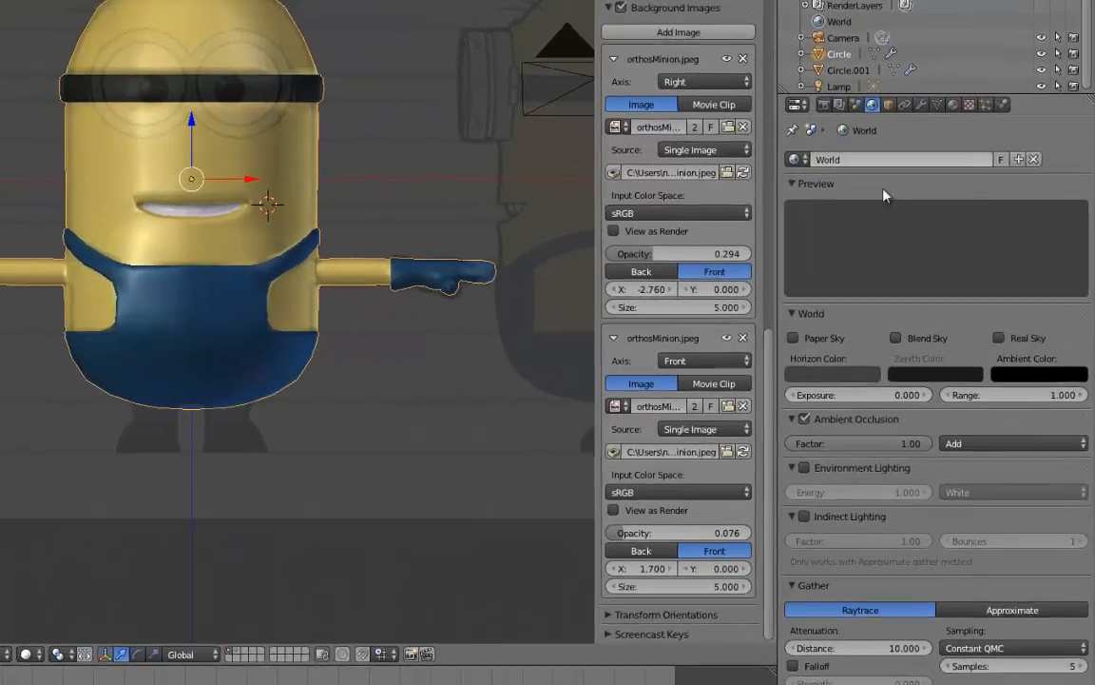
click(885, 364)
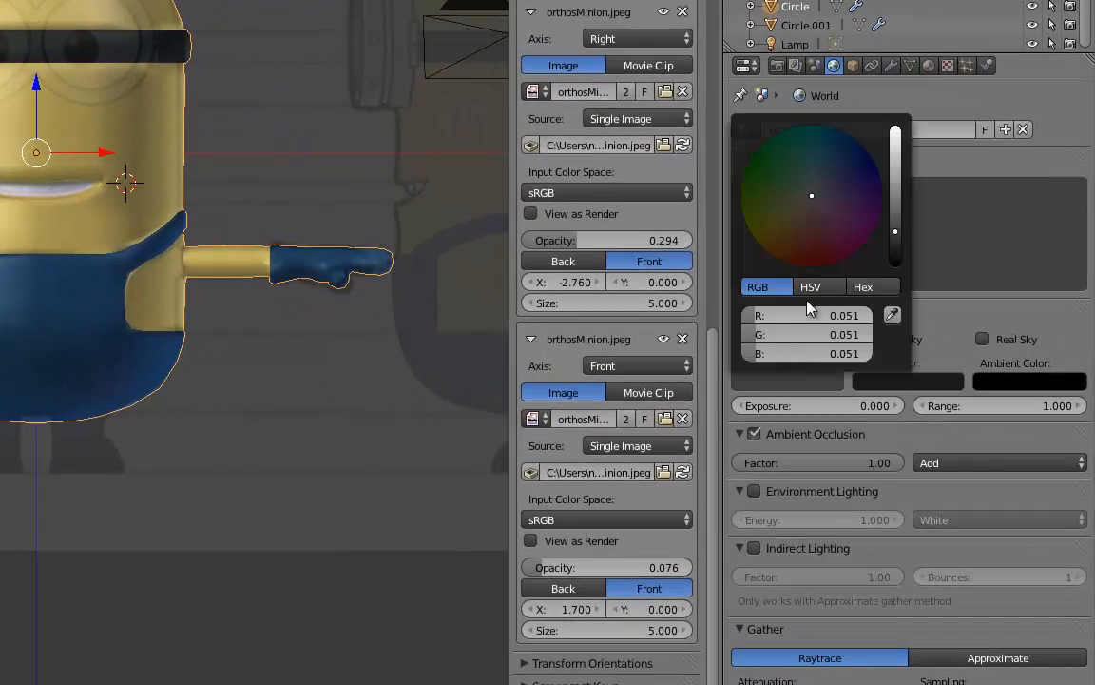
drag(894, 228, 907, 90)
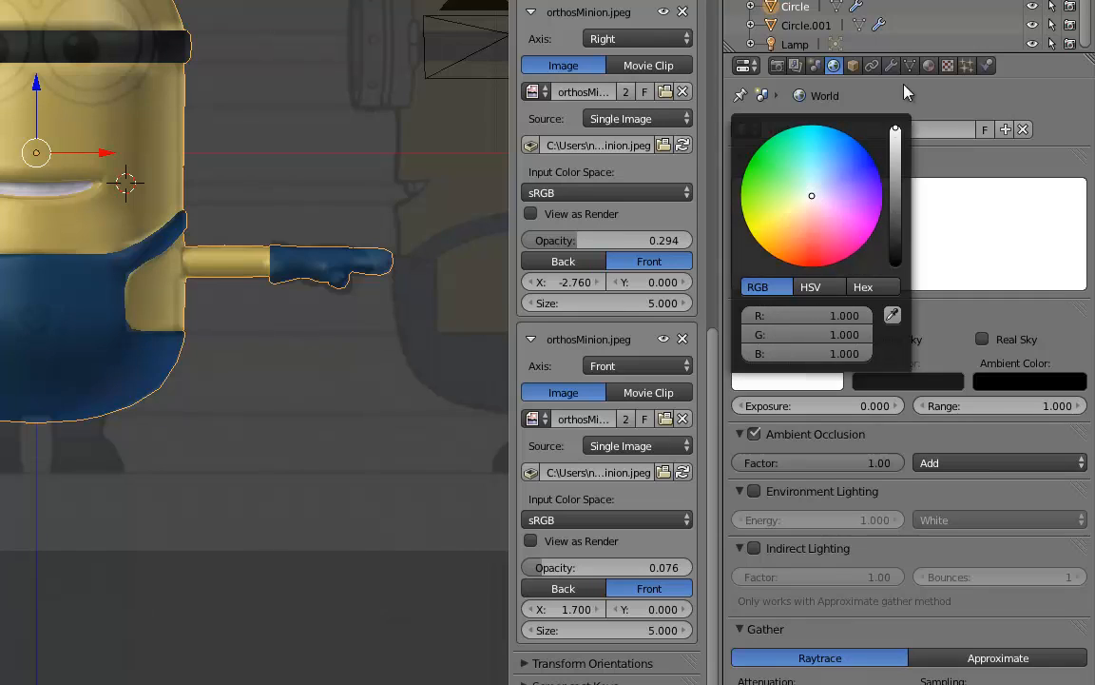
key(F12)
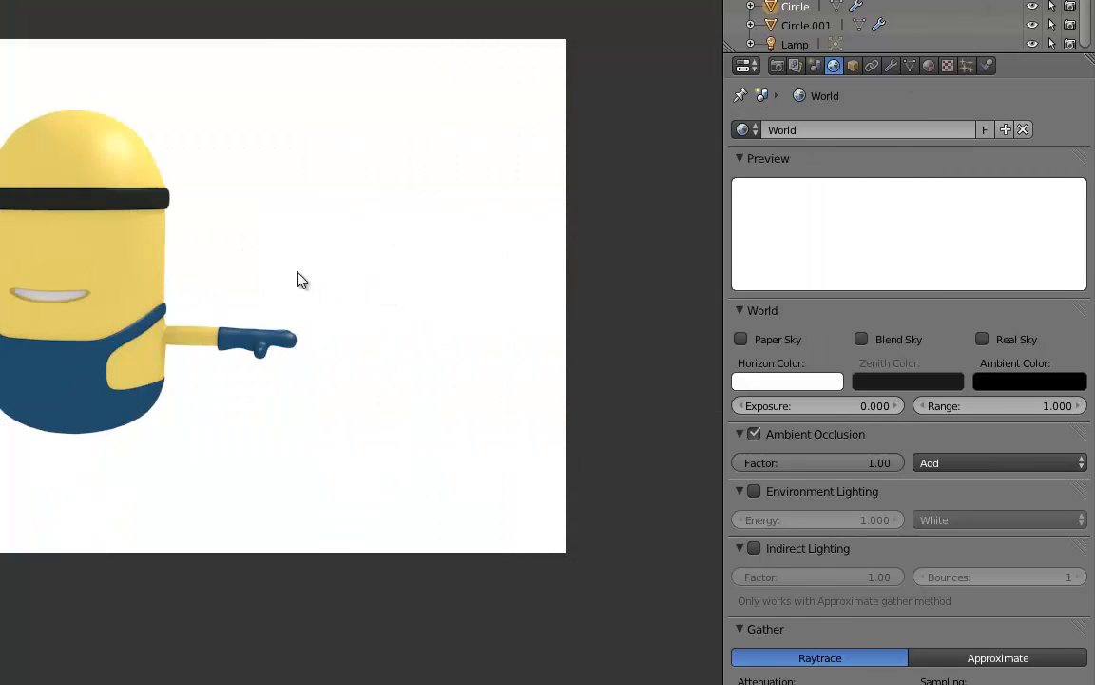
key(Escape)
- In the top view, move the lamp by about -7.624 in X and -4.751 in Y, and render the scene
key(KP_7)
scroll(350, 184, down, 3)
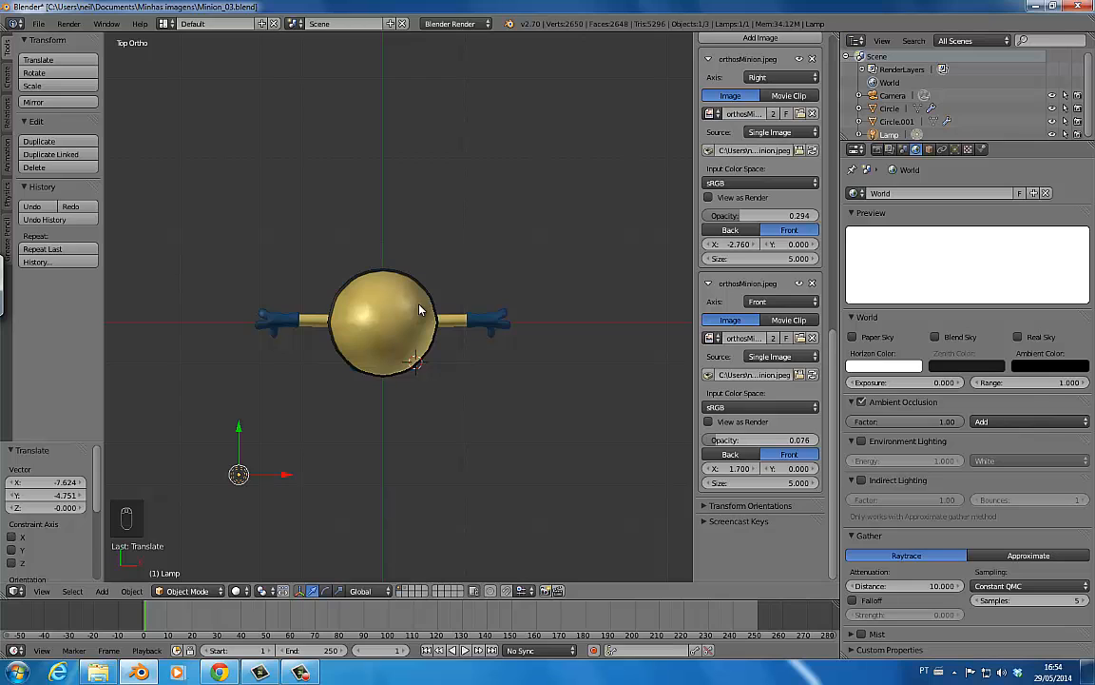
key(F12)
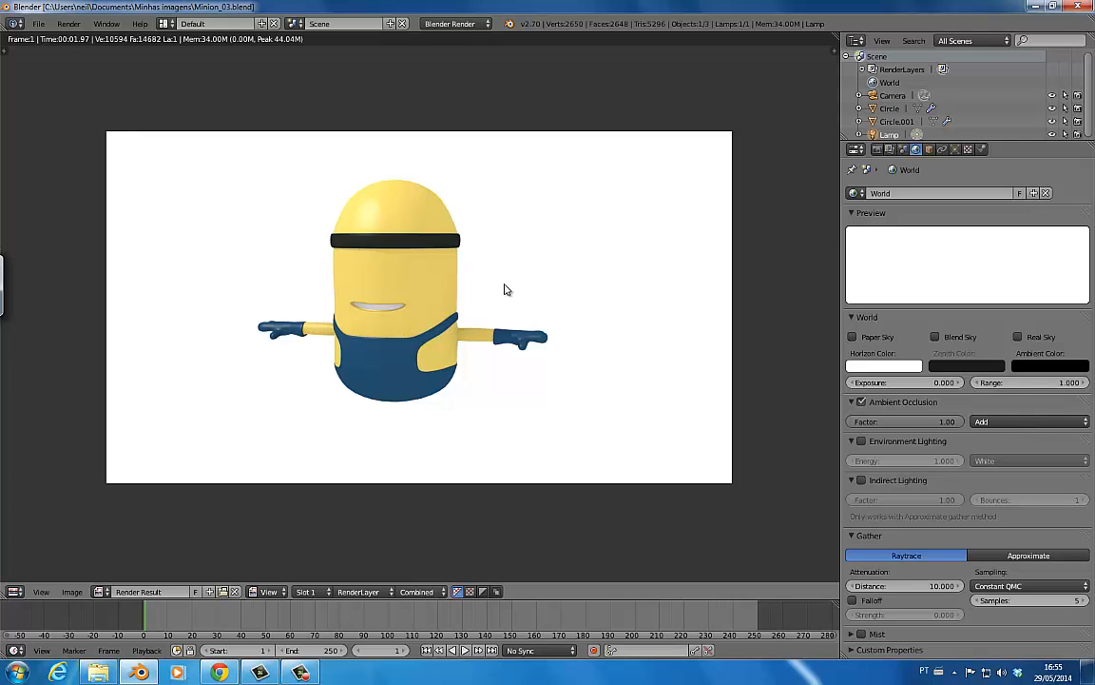
key(Escape)
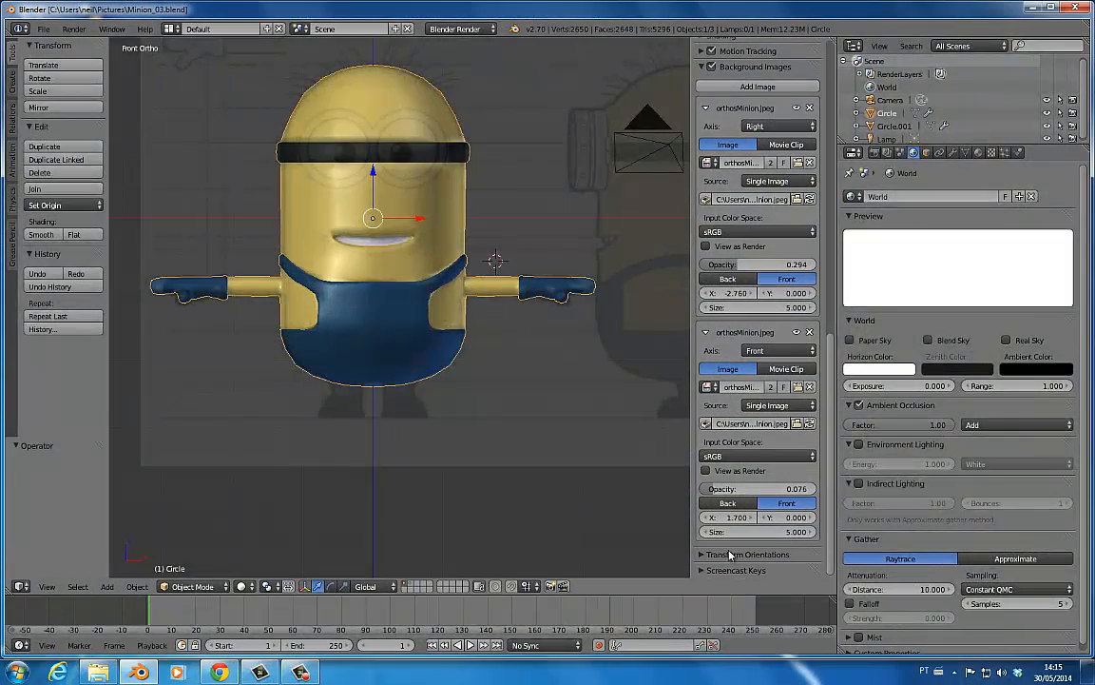
- In Edit Mode, select the body's face loop above the mouth and move it slightly inward along X
scroll(830, 546, down, 1)
scroll(830, 547, down, 2)
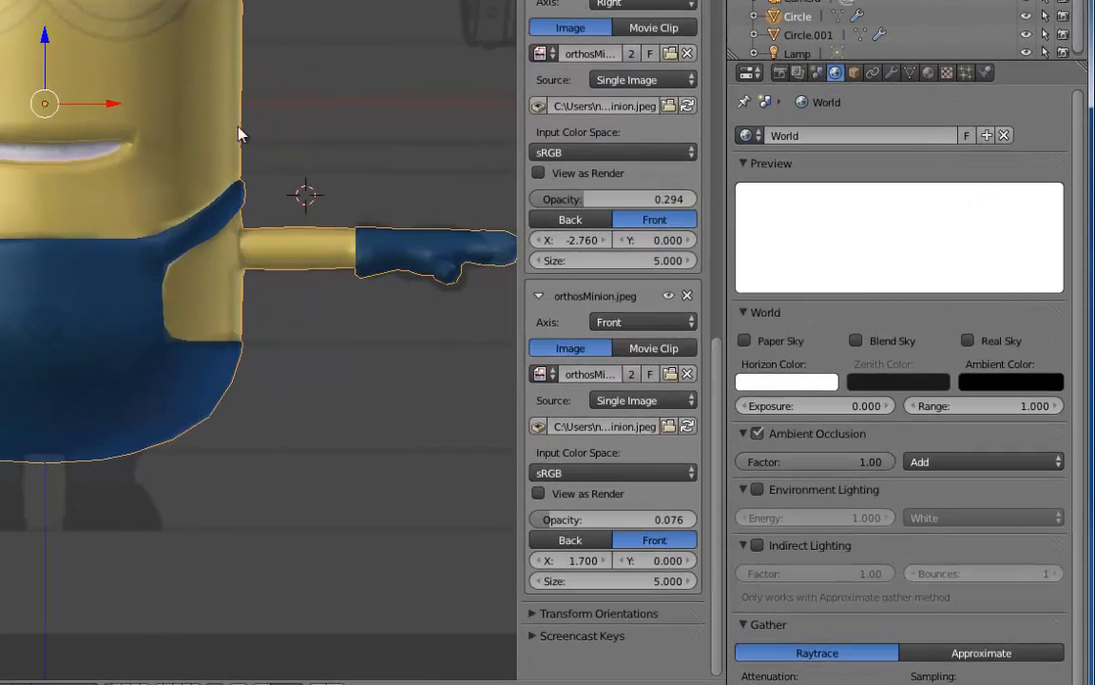
key(Tab)
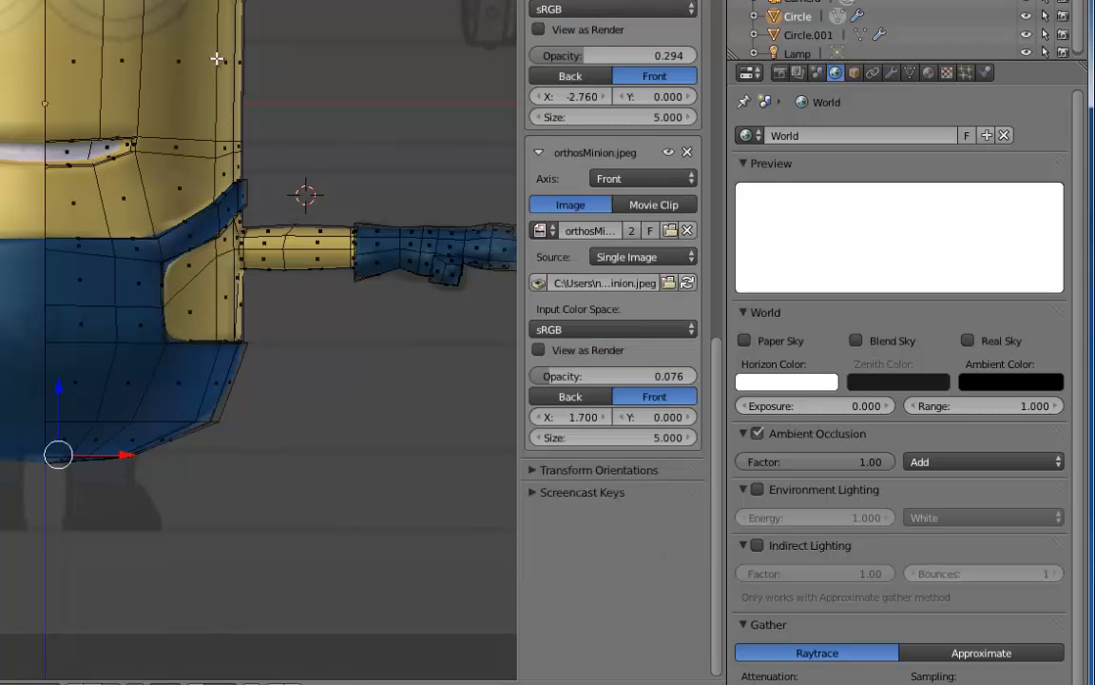
alt+right_click(217, 59)
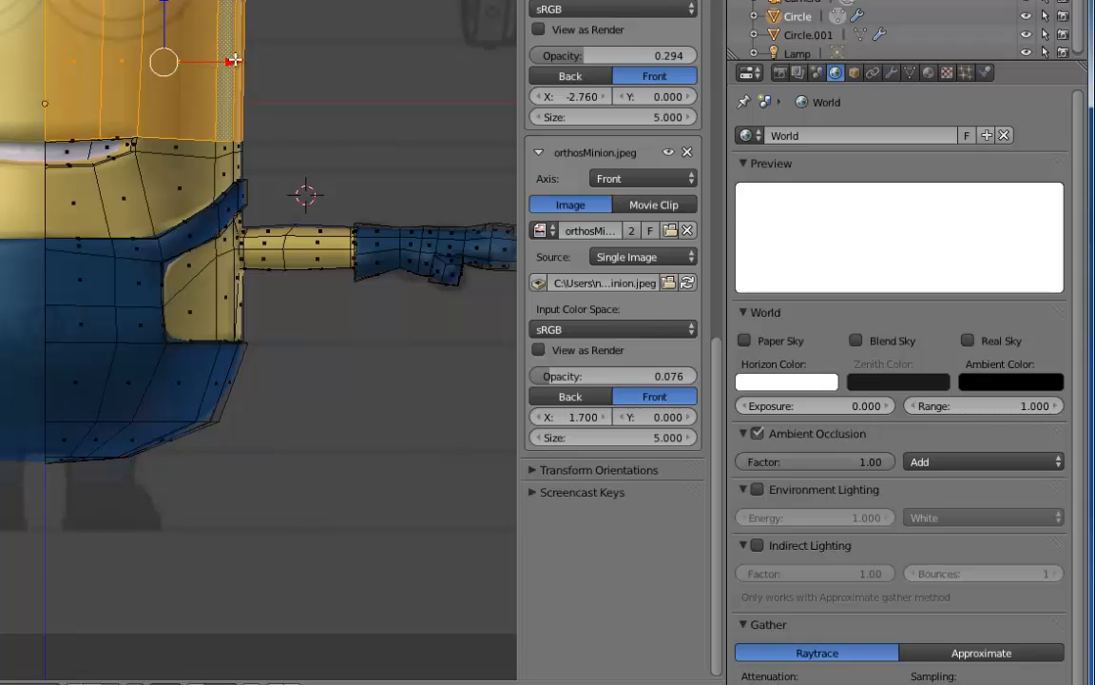
drag(233, 60, 227, 61)
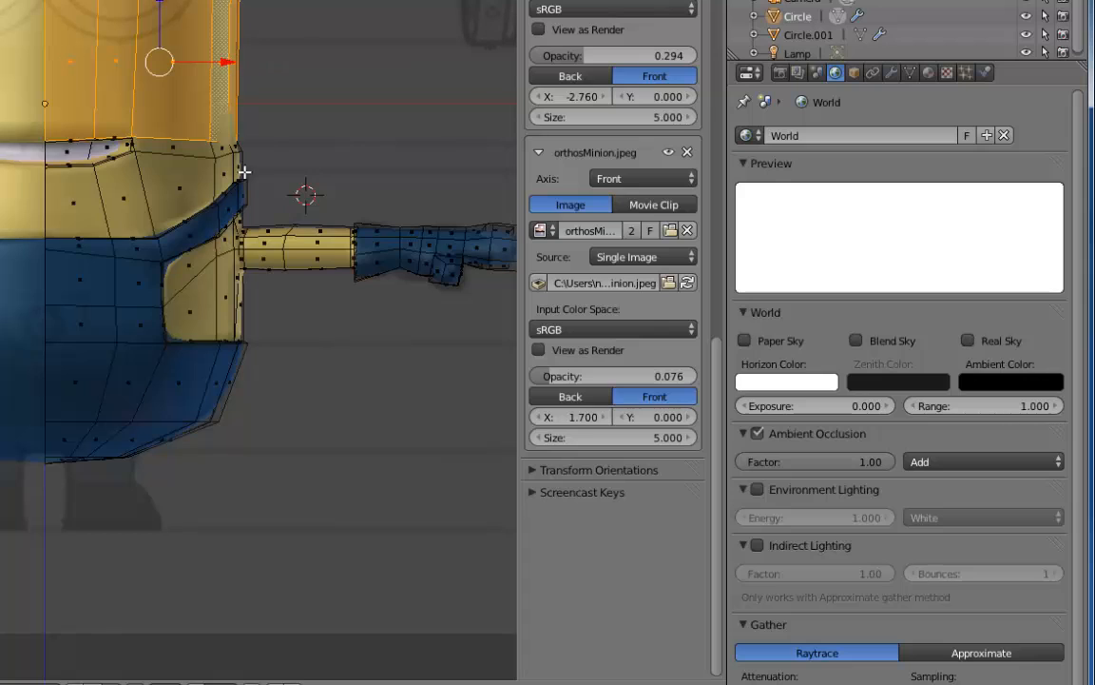
- In wireframe with vertex selection, select only the body's side vertices between the arm's underside and the overalls' waist
key(z)
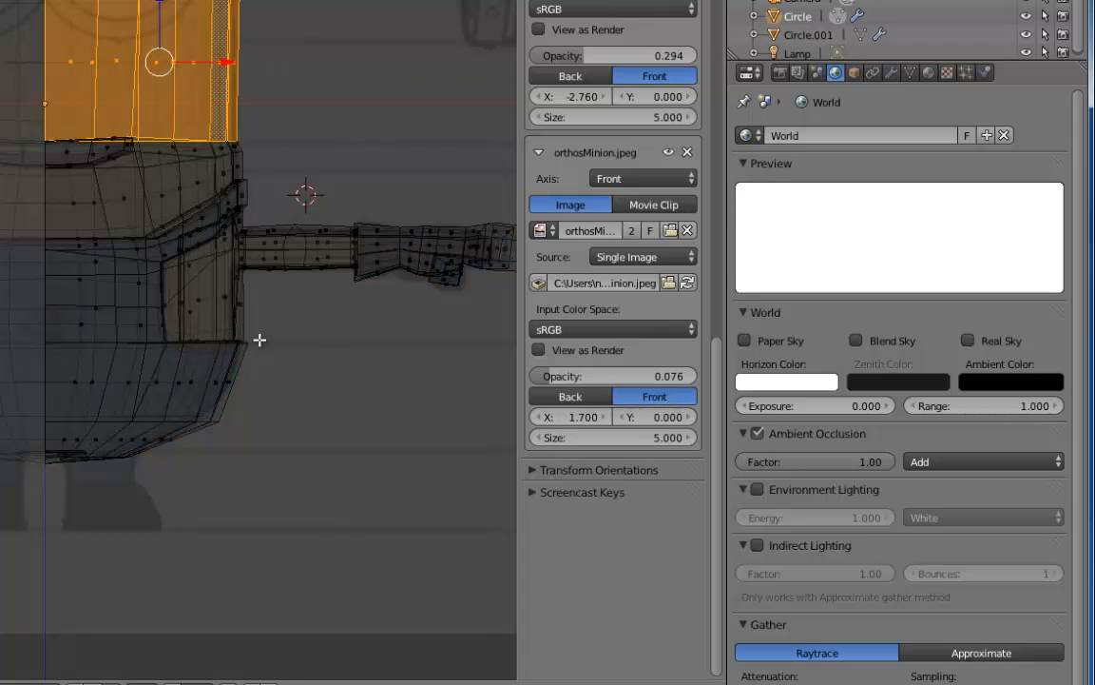
key(ctrl+Tab)
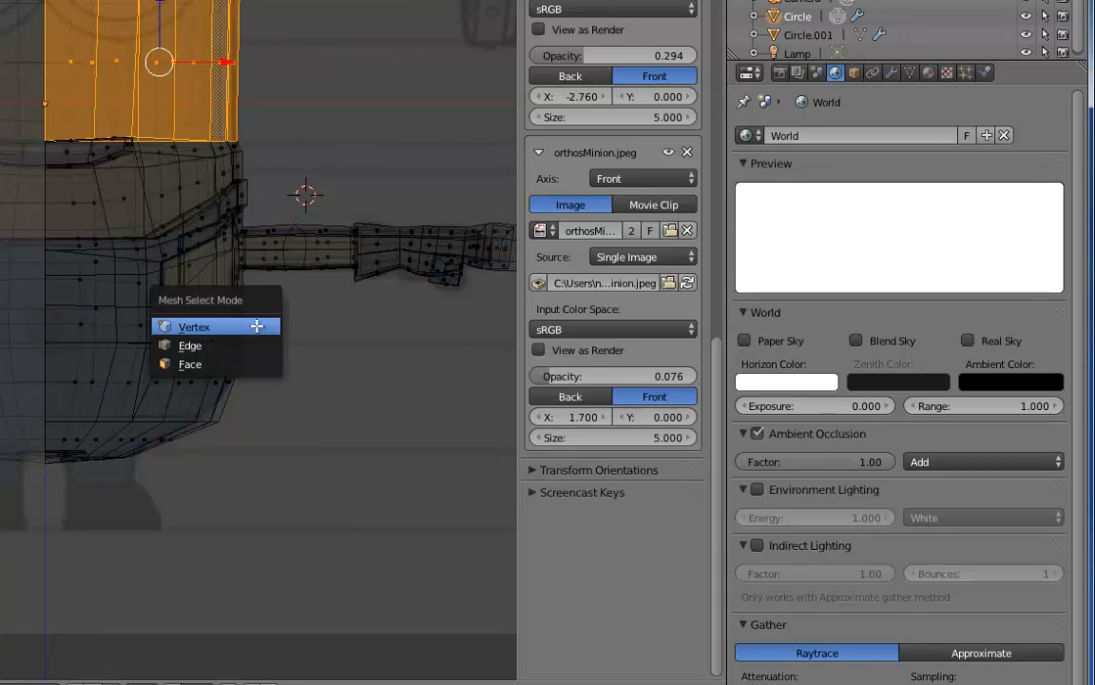
click(259, 326)
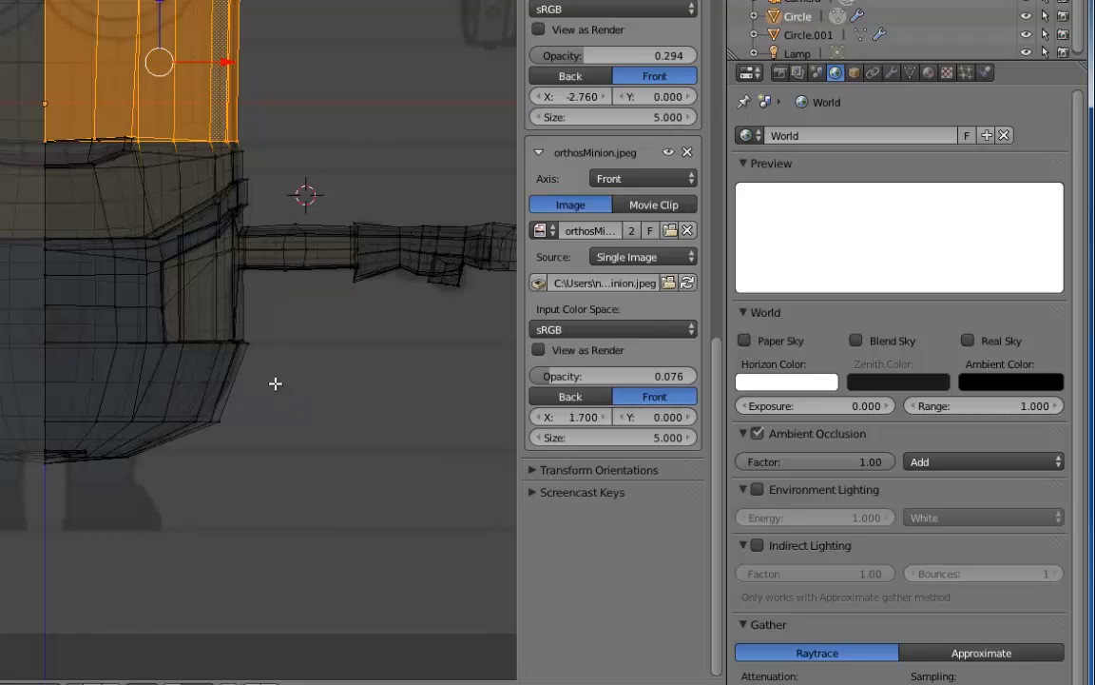
key(b)
drag(273, 359, 225, 264)
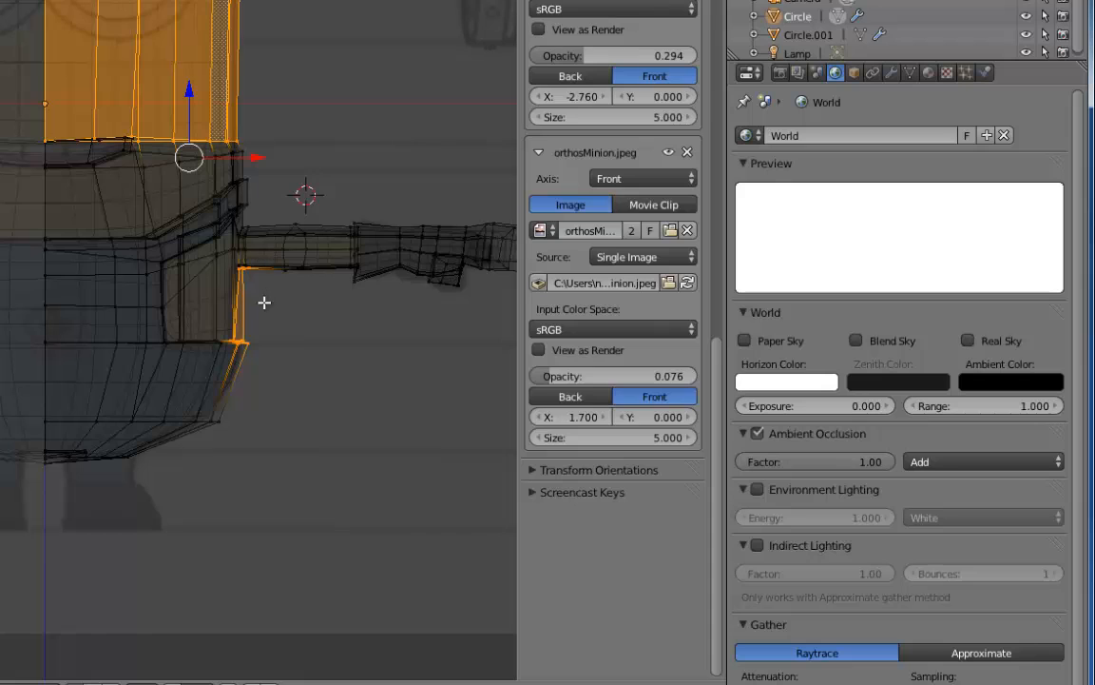
key(a)
key(b)
drag(257, 357, 233, 257)
- Pull the selected side vertices below the arm inward along X and return to Object Mode in solid shading
key(s)
key(x)
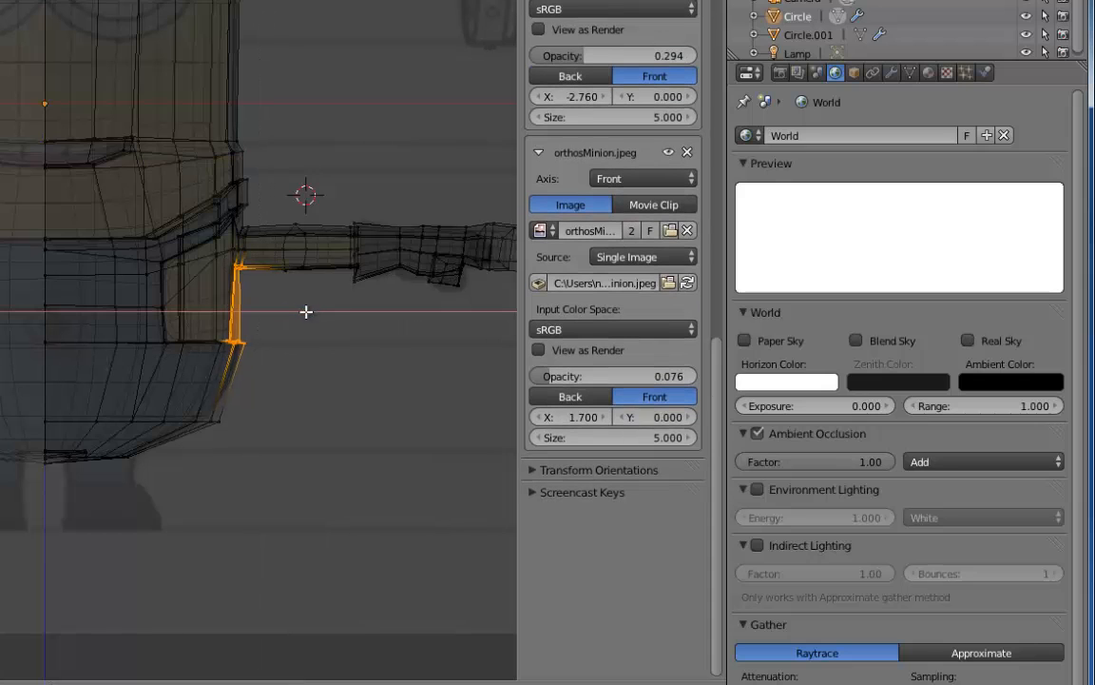
click(304, 311)
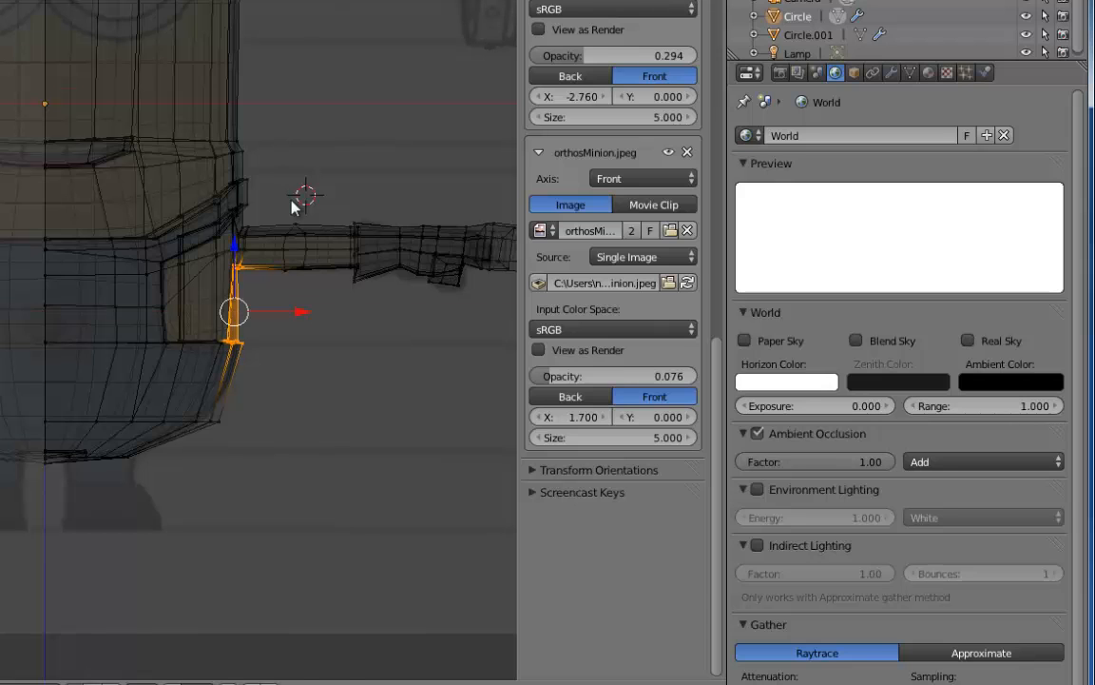
key(a)
key(Tab)
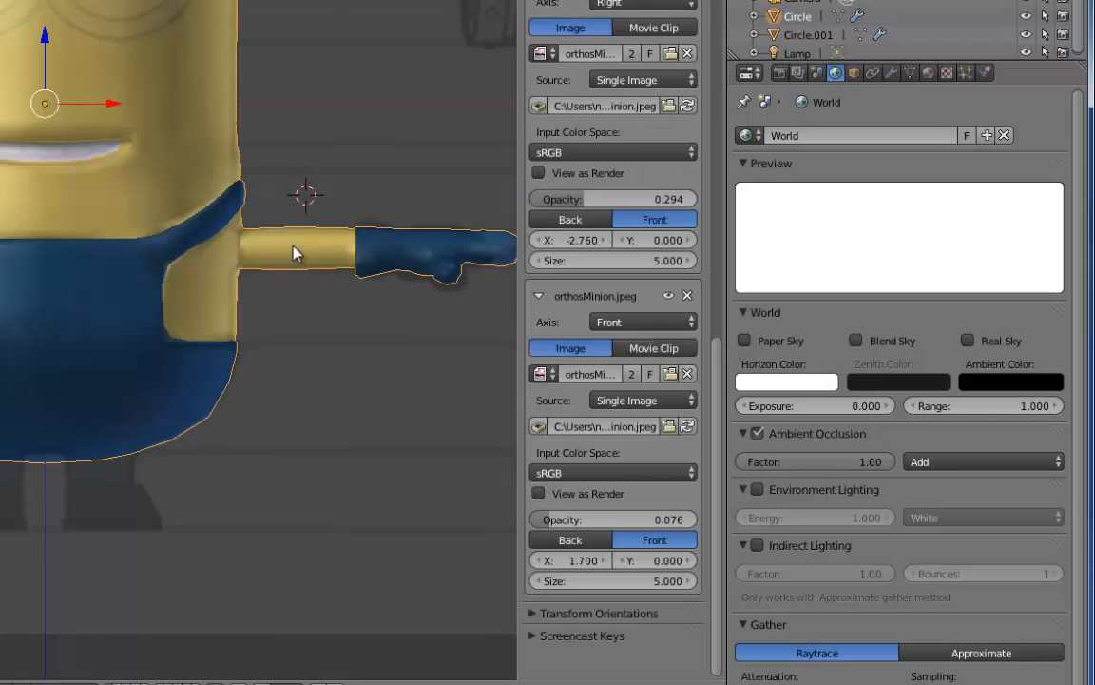
- Re-enter Edit Mode in solid shading and move the side vertices below the arm further inward along X
key(Tab)
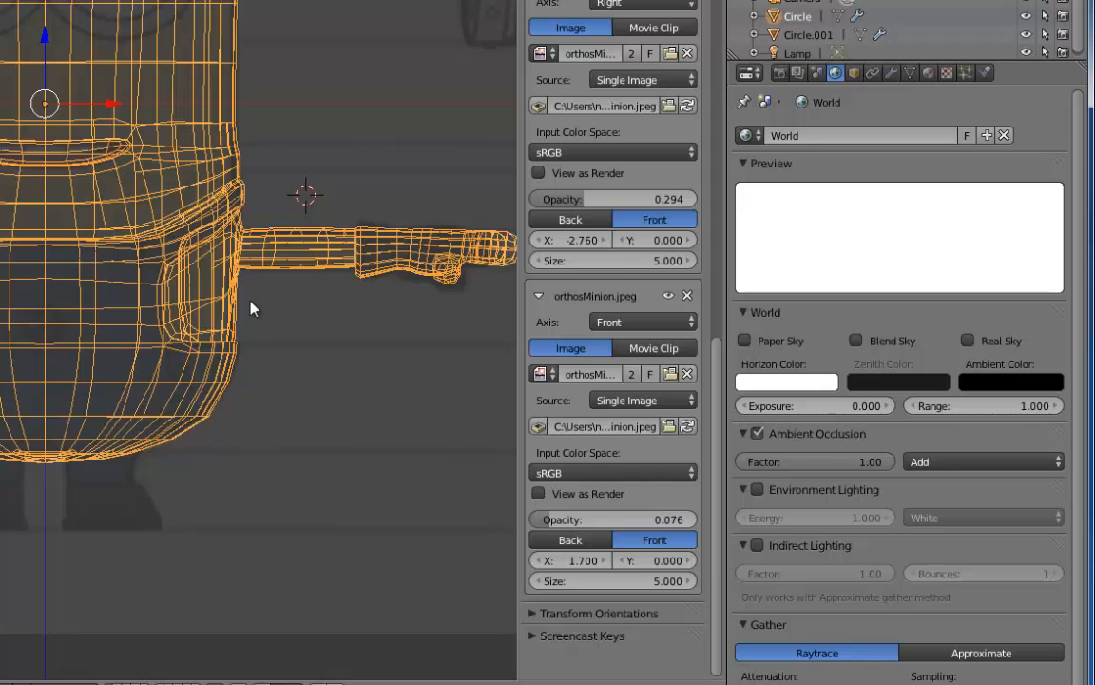
key(Tab)
key(Tab)
right_click(239, 307)
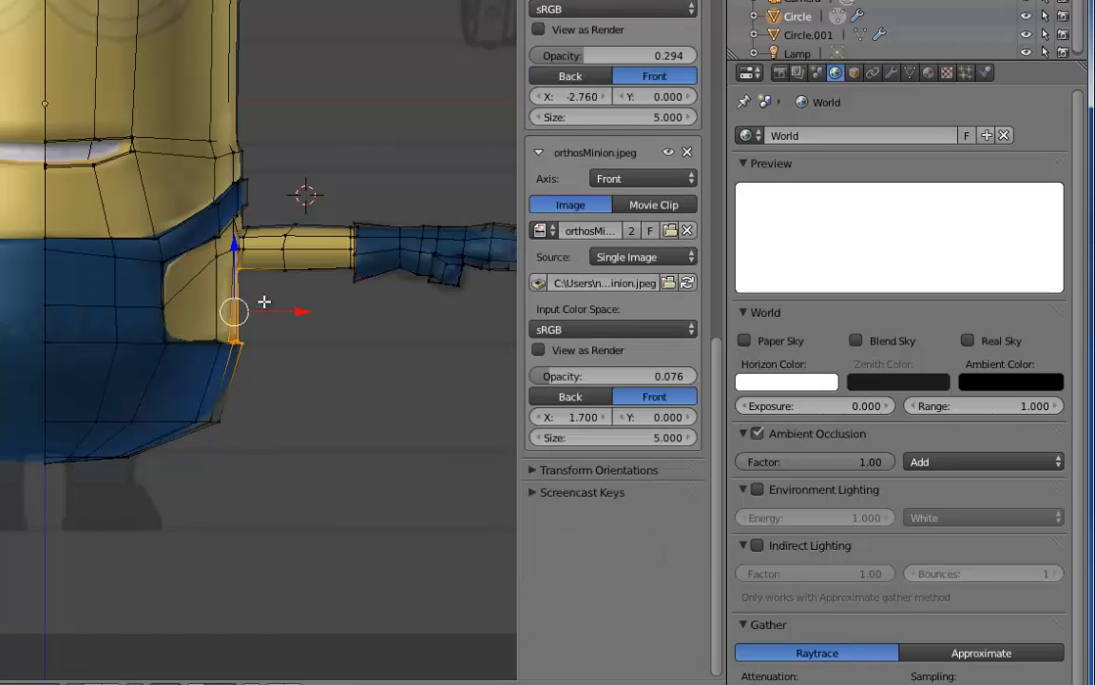
key(g)
key(x)
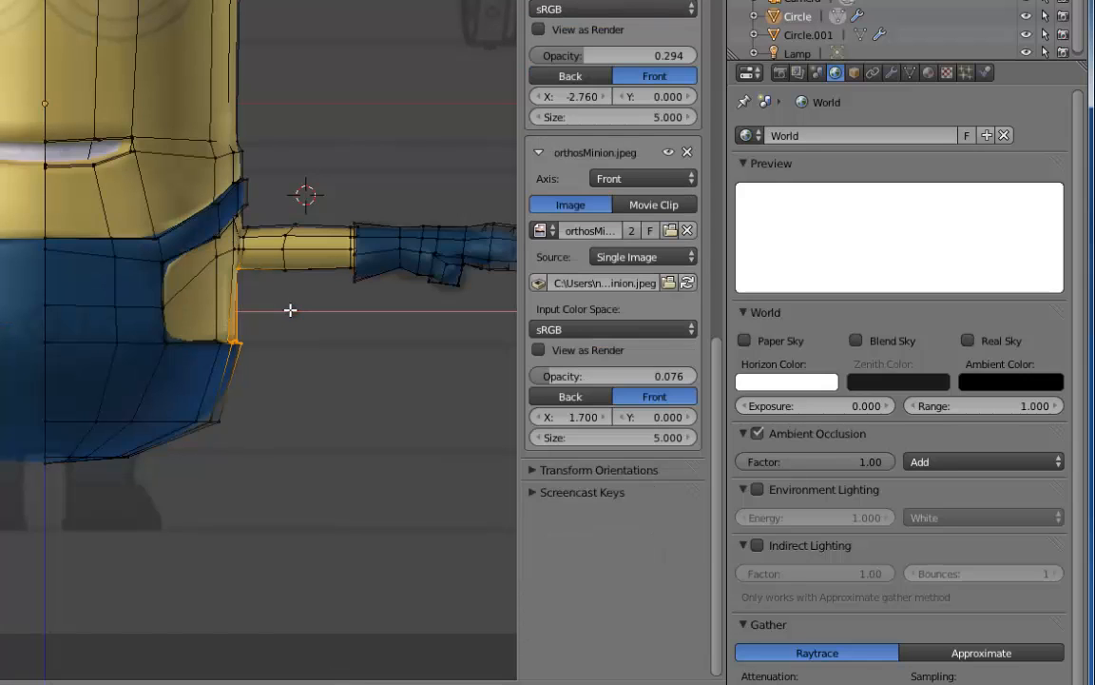
click(291, 309)
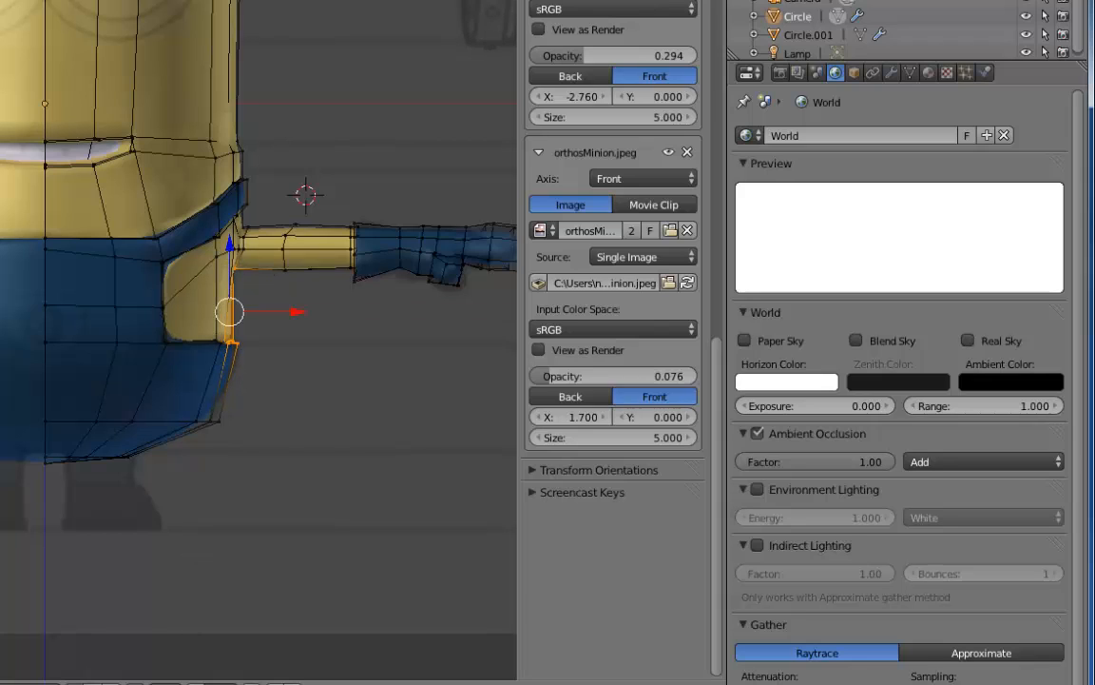
- Enable proportional editing and move the selected side vertices below the arm inward along X by about 0.019
click(164, 679)
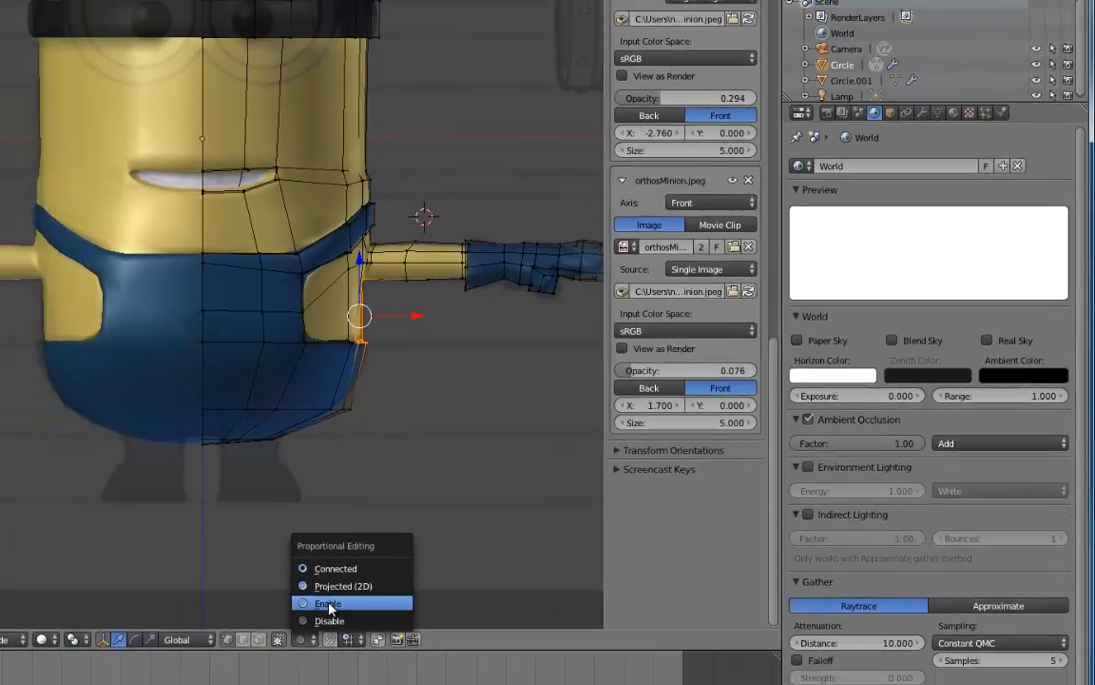
click(193, 650)
key(g)
key(x)
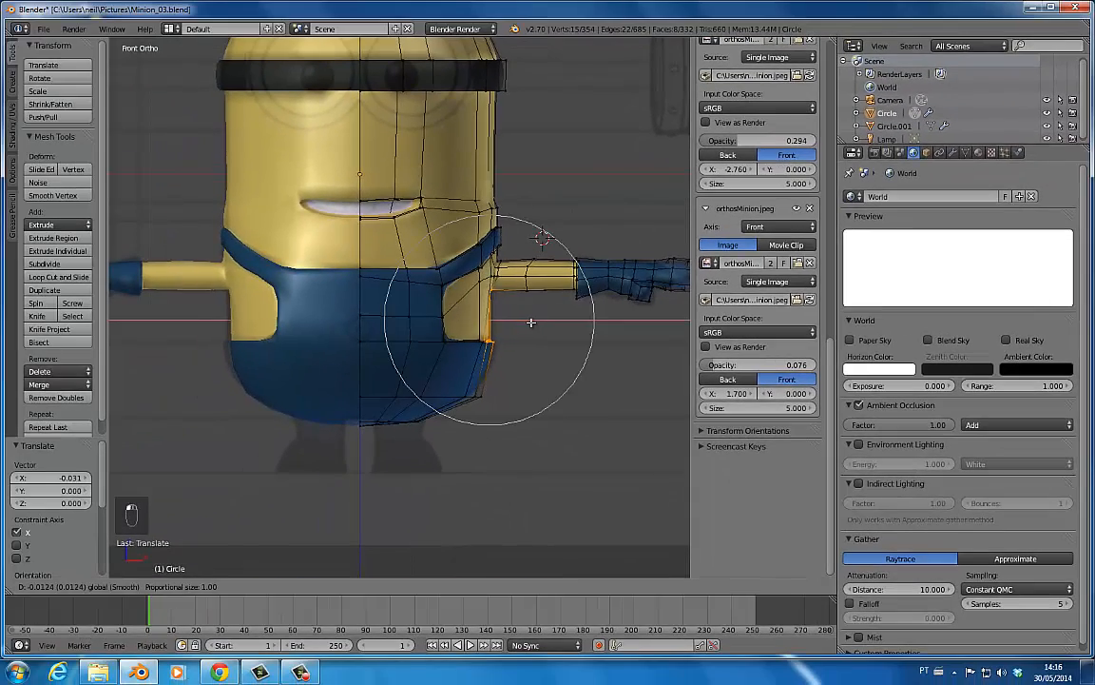
click(531, 322)
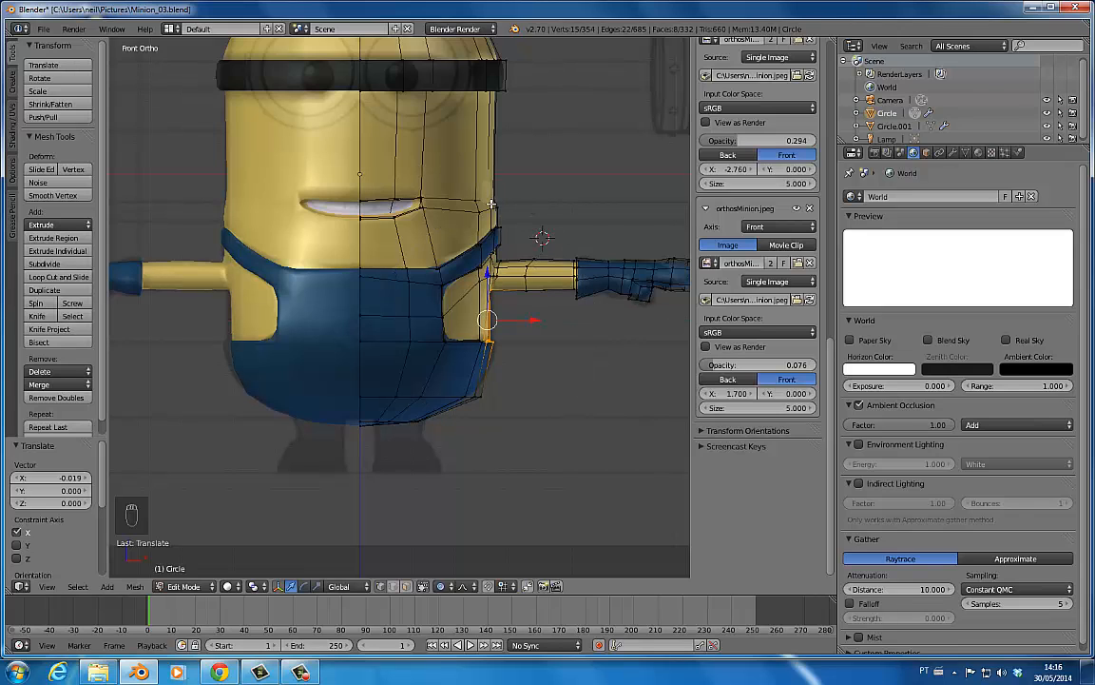
- Disable proportional editing and move the side edge level with the mouth inward along X by about 0.043
right_click(495, 214)
key(g)
click(496, 210)
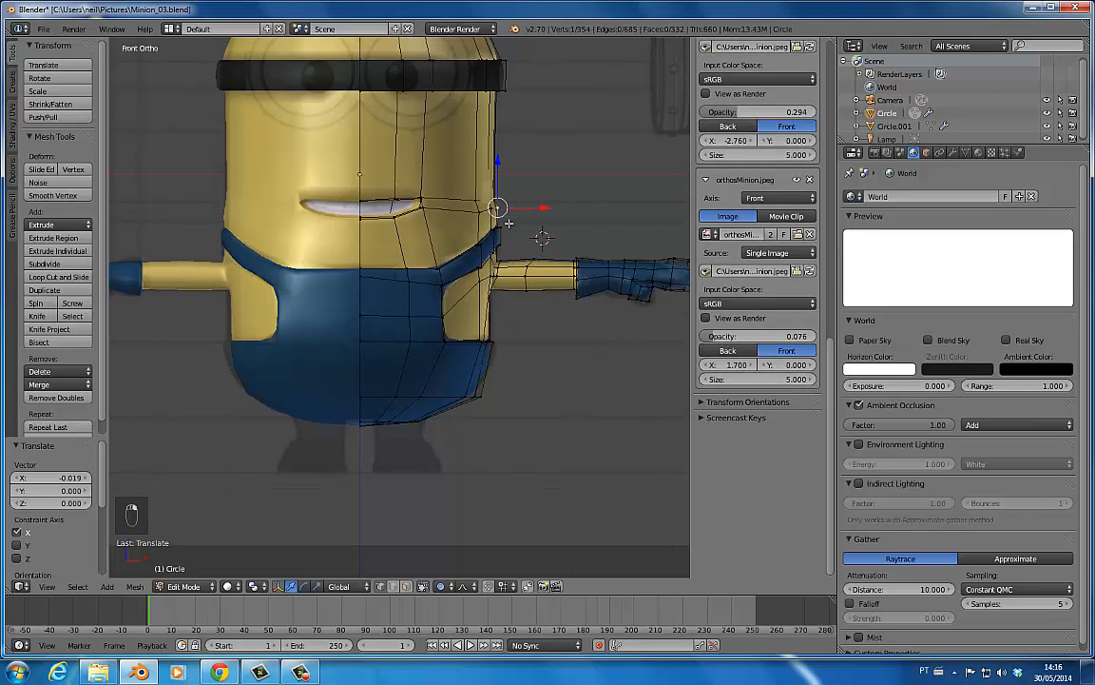
click(444, 587)
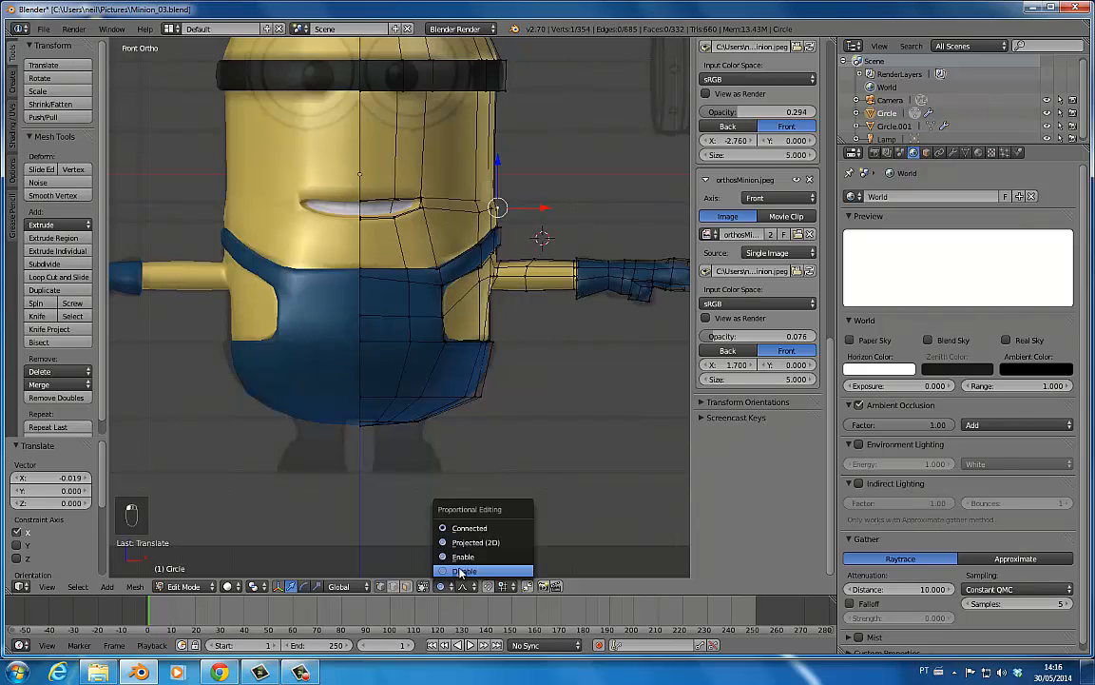
click(464, 571)
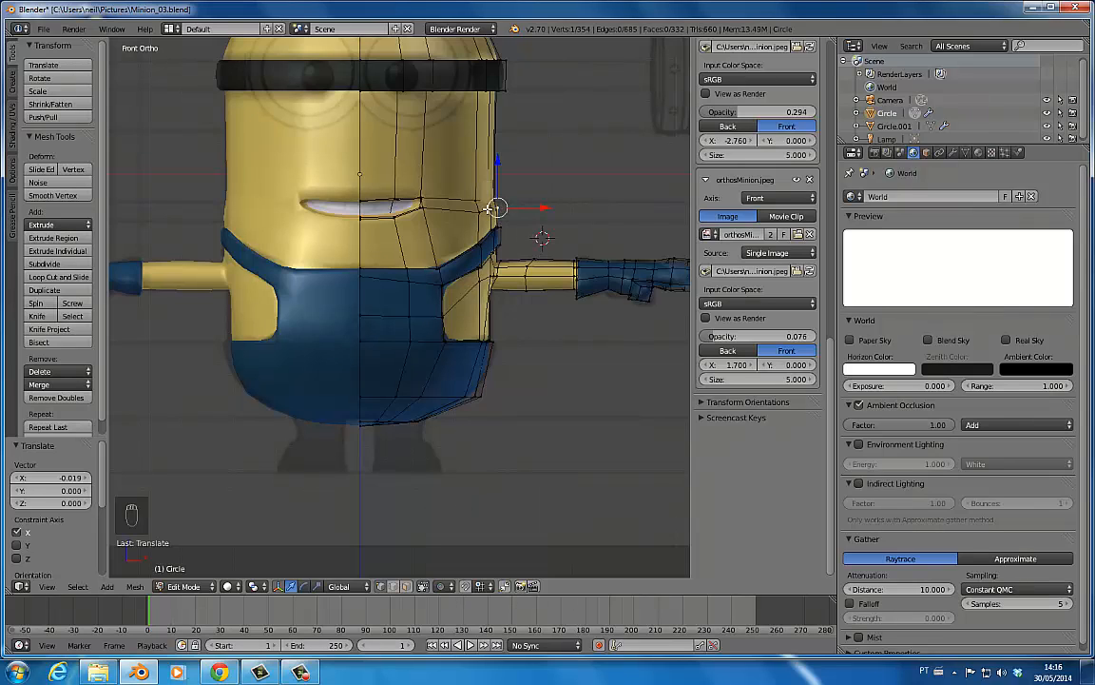
key(g)
key(x)
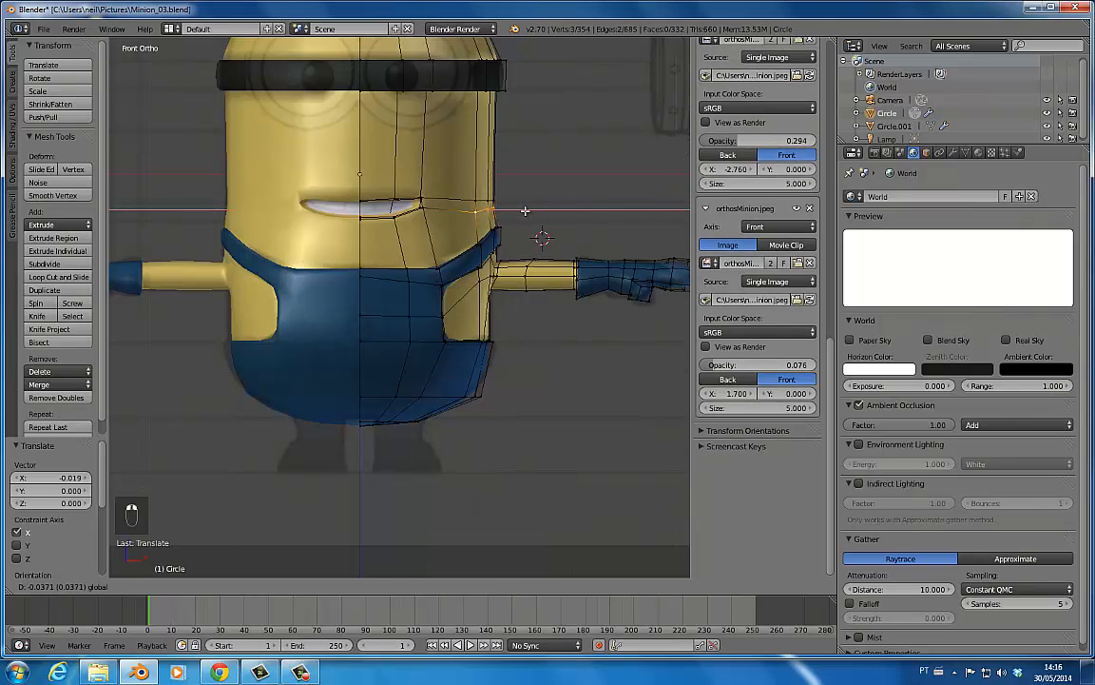
click(526, 209)
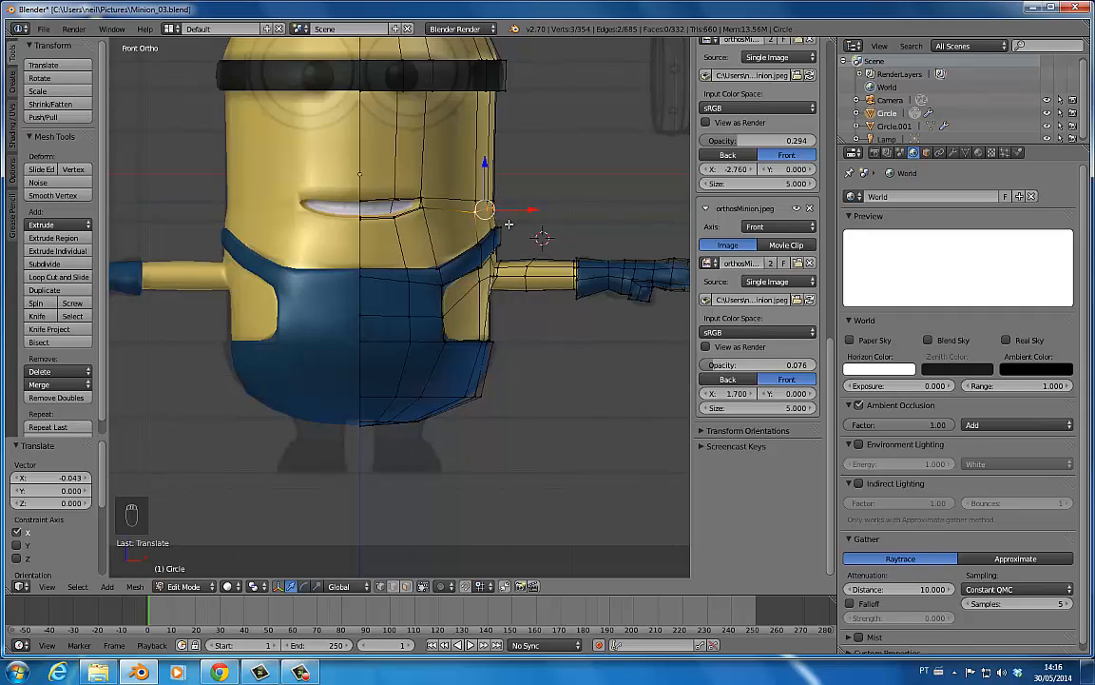
- Select the edge loop along the overalls' shoulder strap, move it slightly inward along X, and save the file in Object Mode
alt+right_click(494, 226)
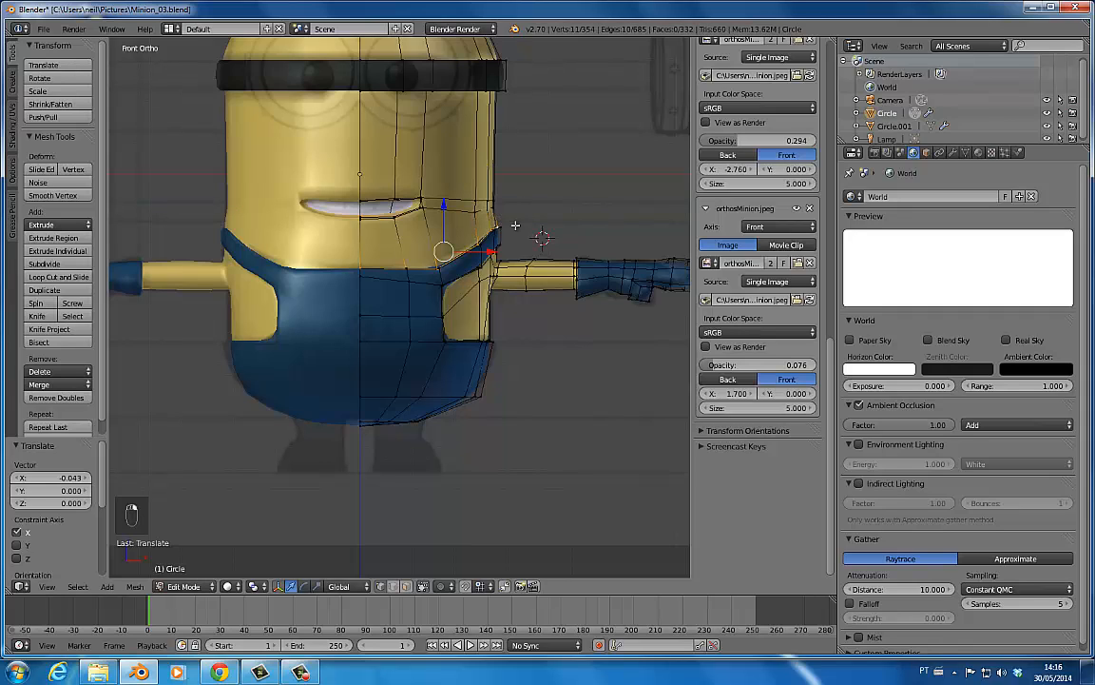
key(g)
key(x)
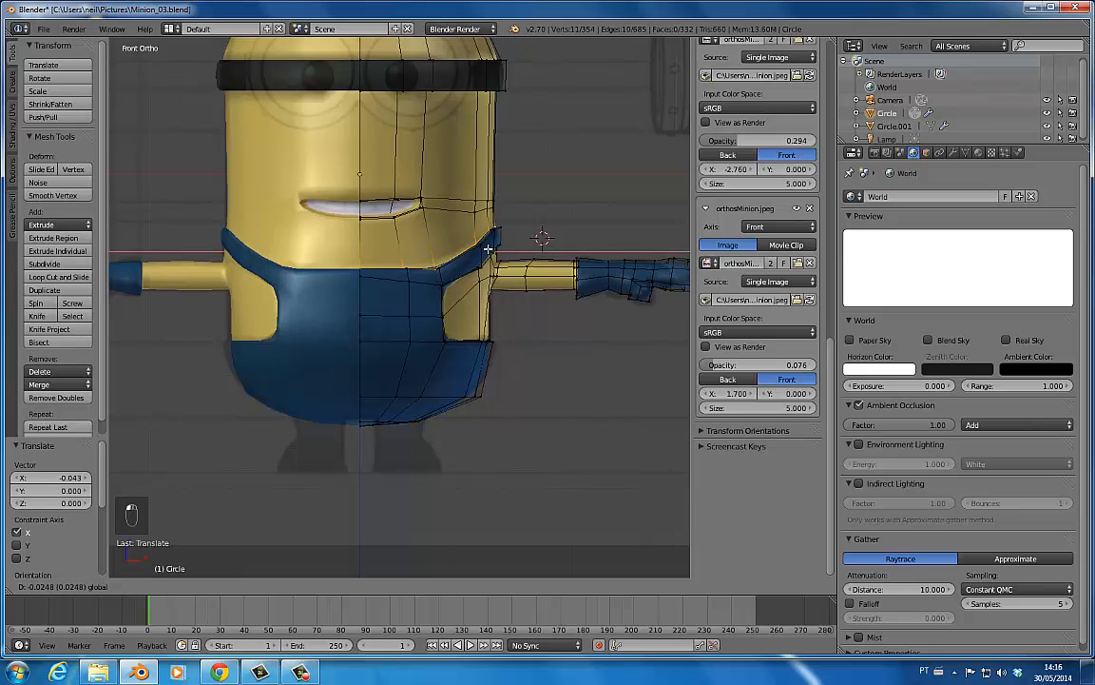
click(487, 248)
key(Tab)
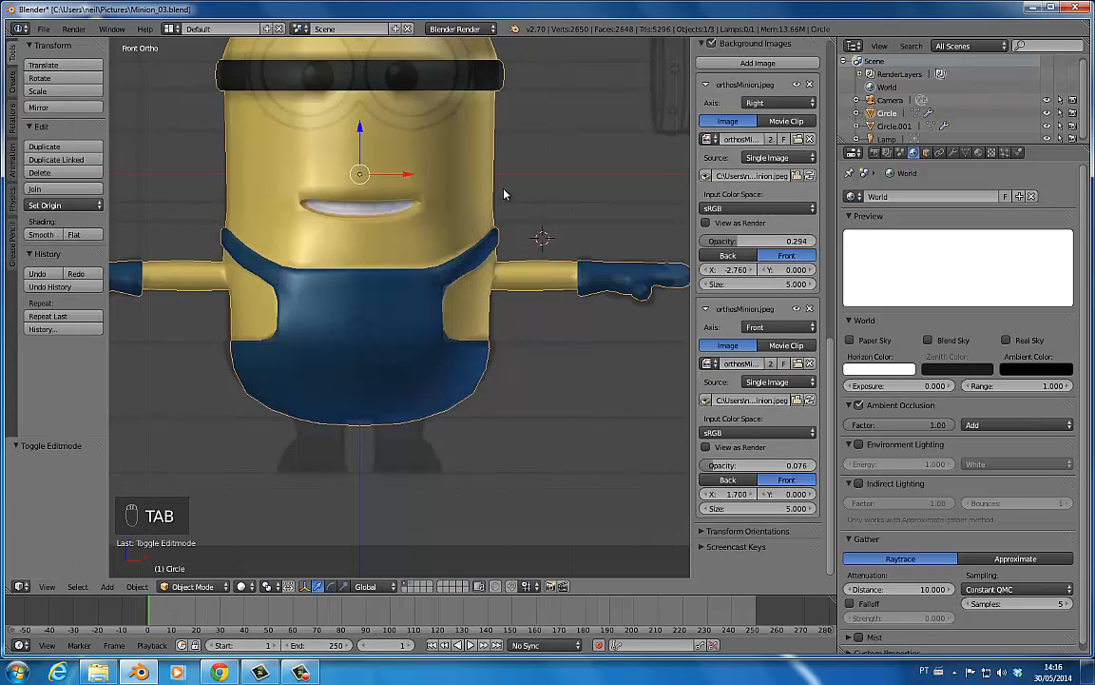
key(ctrl+s)
click(504, 173)
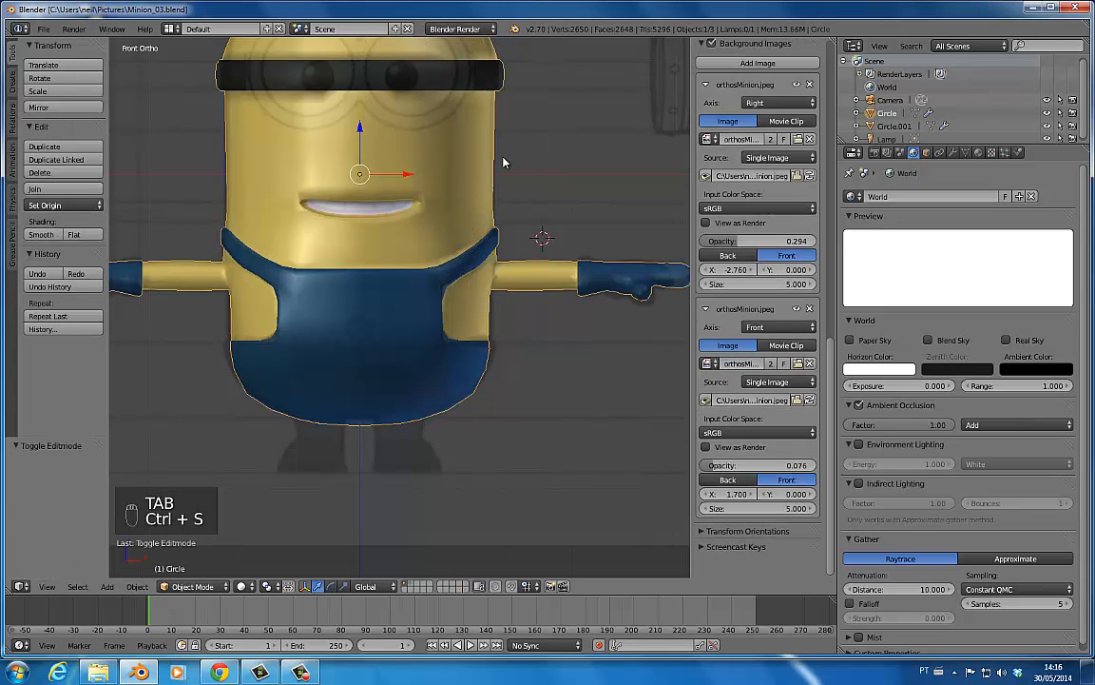
- In Edit Mode, select the overalls' waist edge below the side opening, nudge it along X, and save the file in Object Mode
shift+middle_drag(492, 186, 492, 214)
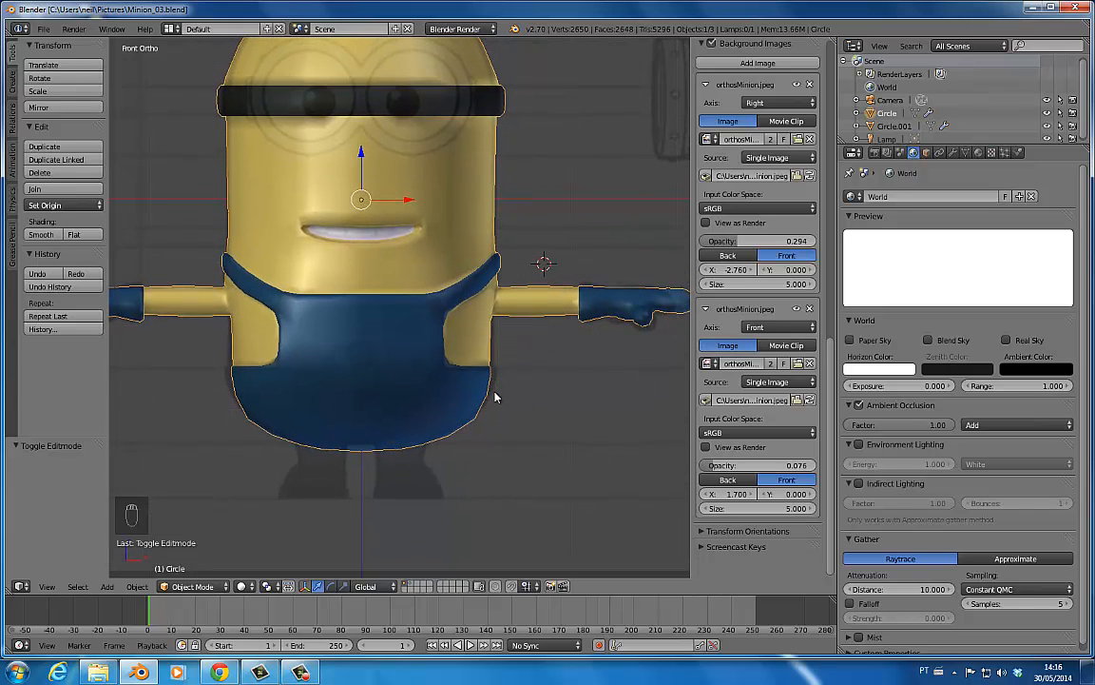
key(Tab)
right_click(475, 369)
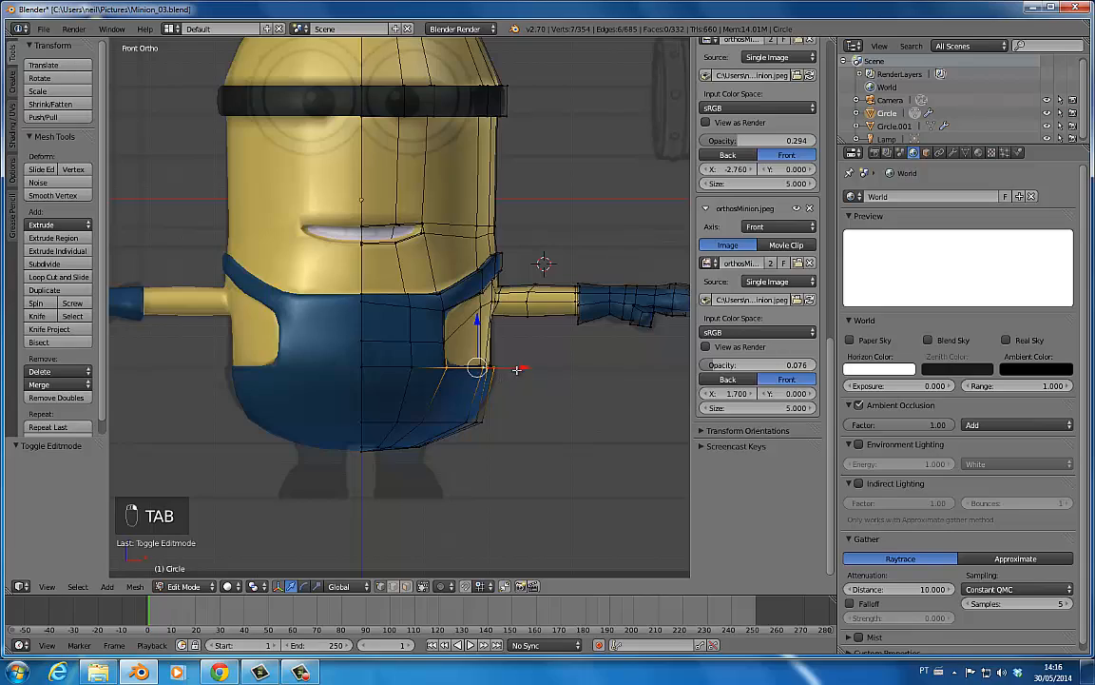
key(s)
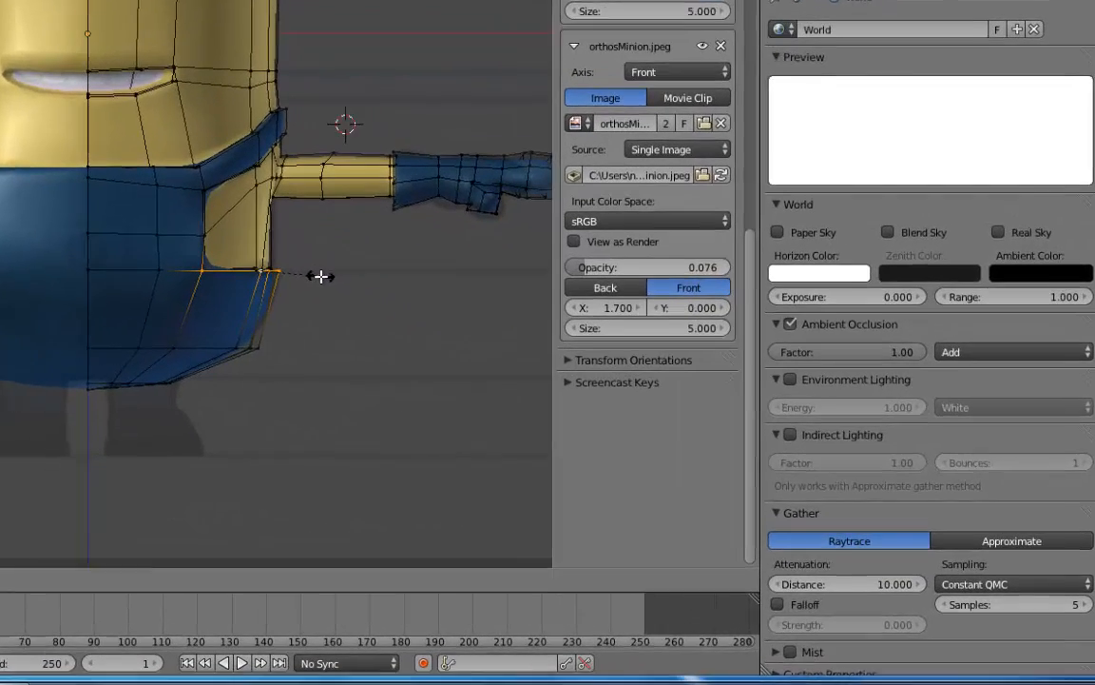
click(433, 331)
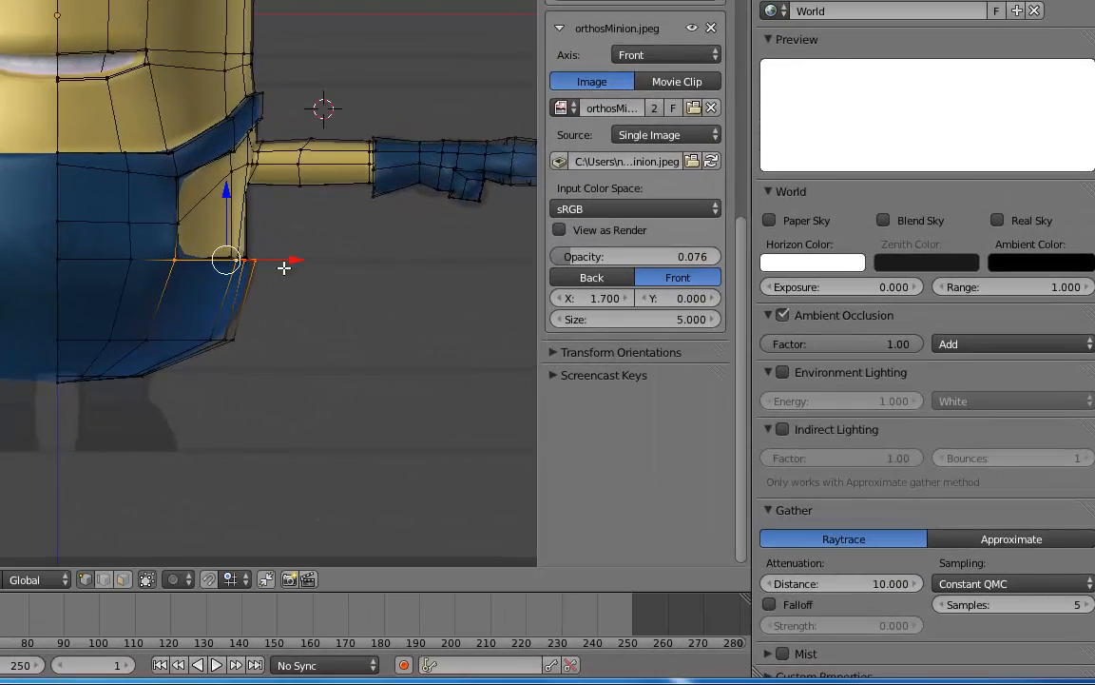
drag(431, 325, 434, 324)
drag(296, 260, 296, 260)
key(Tab)
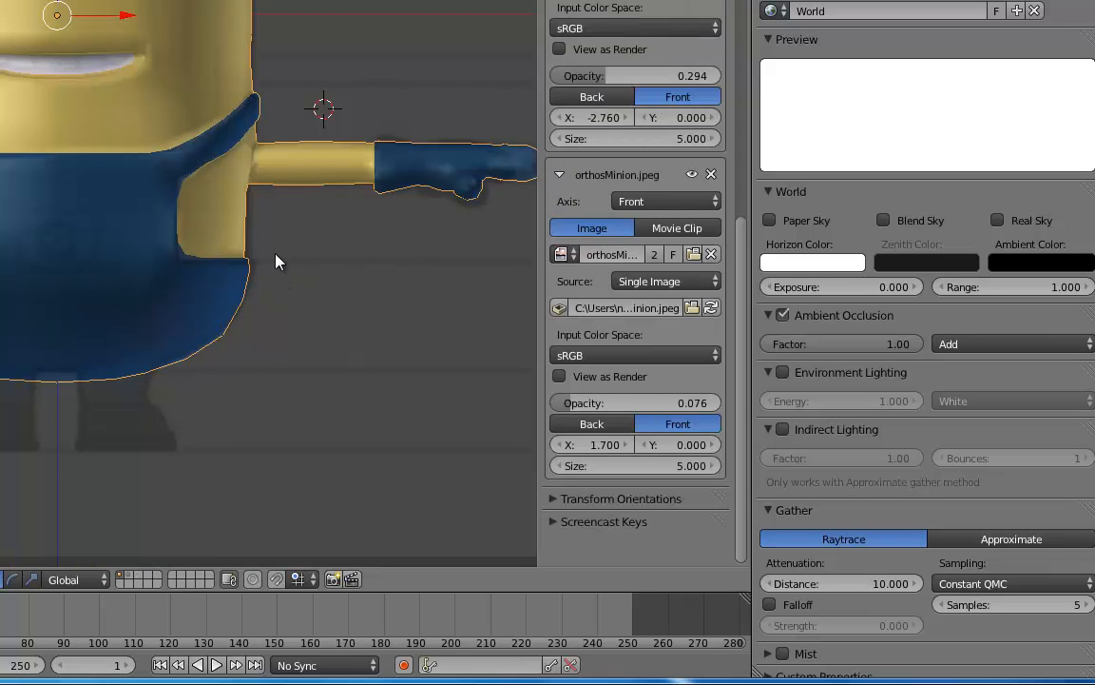
key(ctrl+s)
click(273, 261)
- In Edit Mode with proportional editing enabled, raise the overalls' bottom centre vertex slightly
key(Tab)
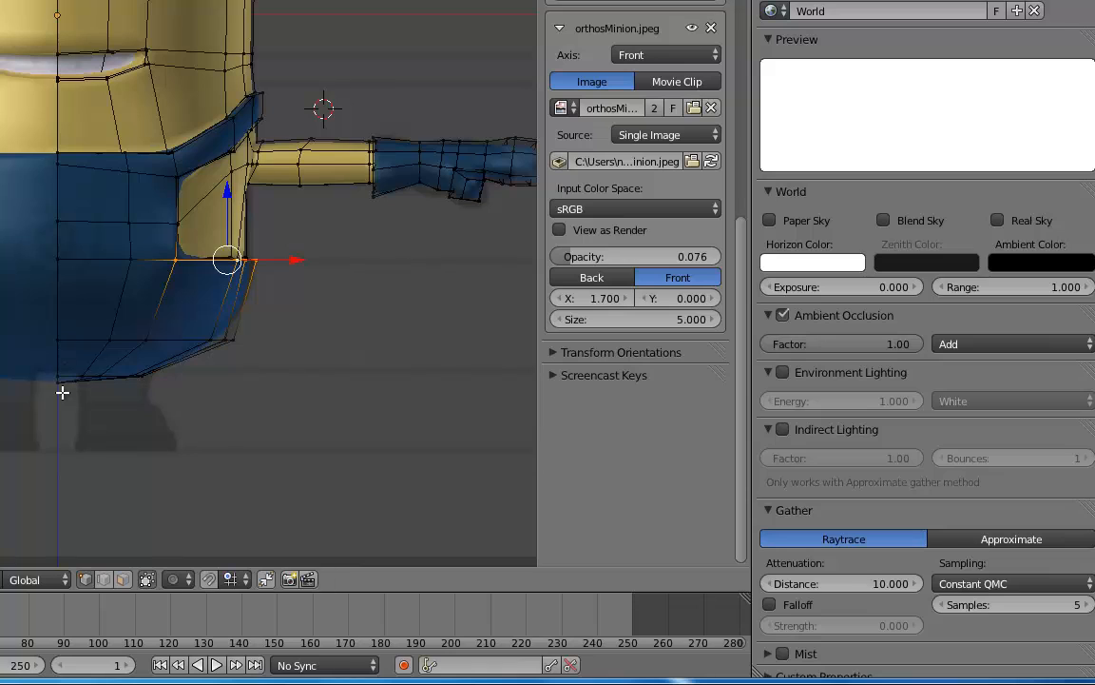
click(179, 579)
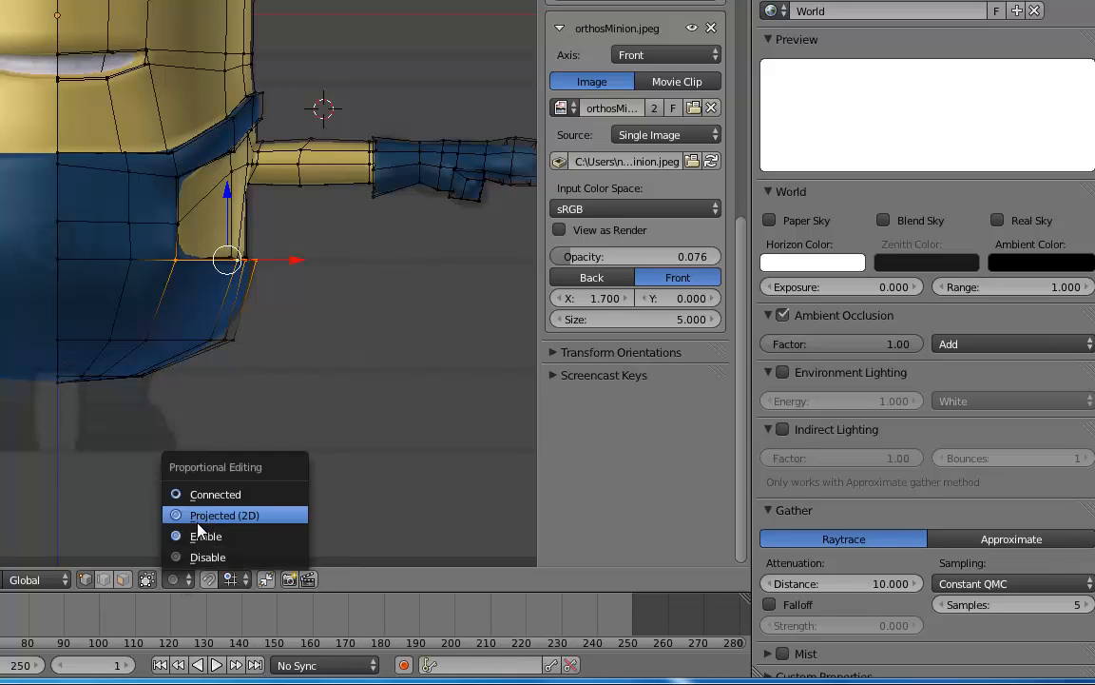
click(206, 535)
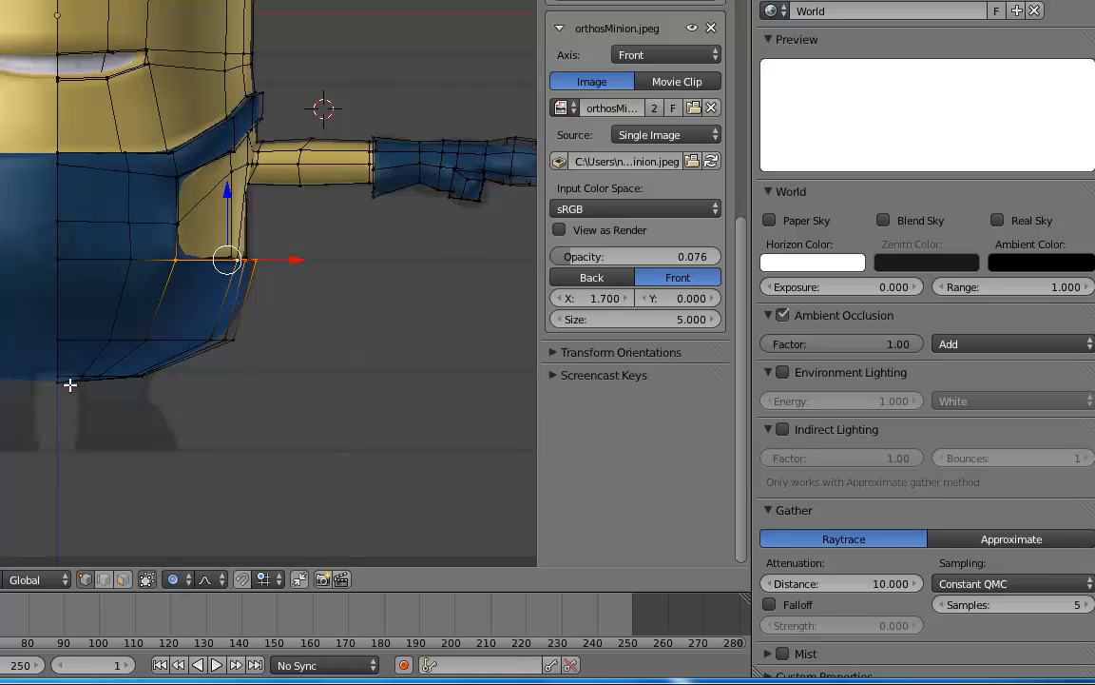
key(g)
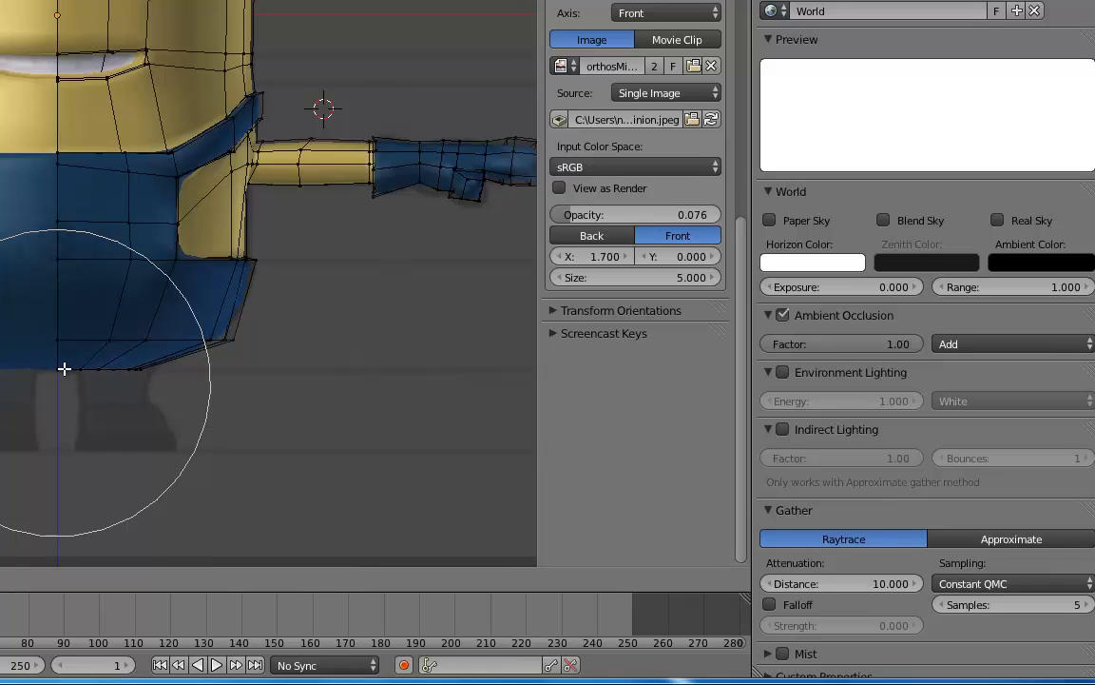
click(66, 368)
- Pull the overalls' lower corner and side waist vertices slightly outward with proportional editing, and save the file in Object Mode
right_click(234, 338)
key(g)
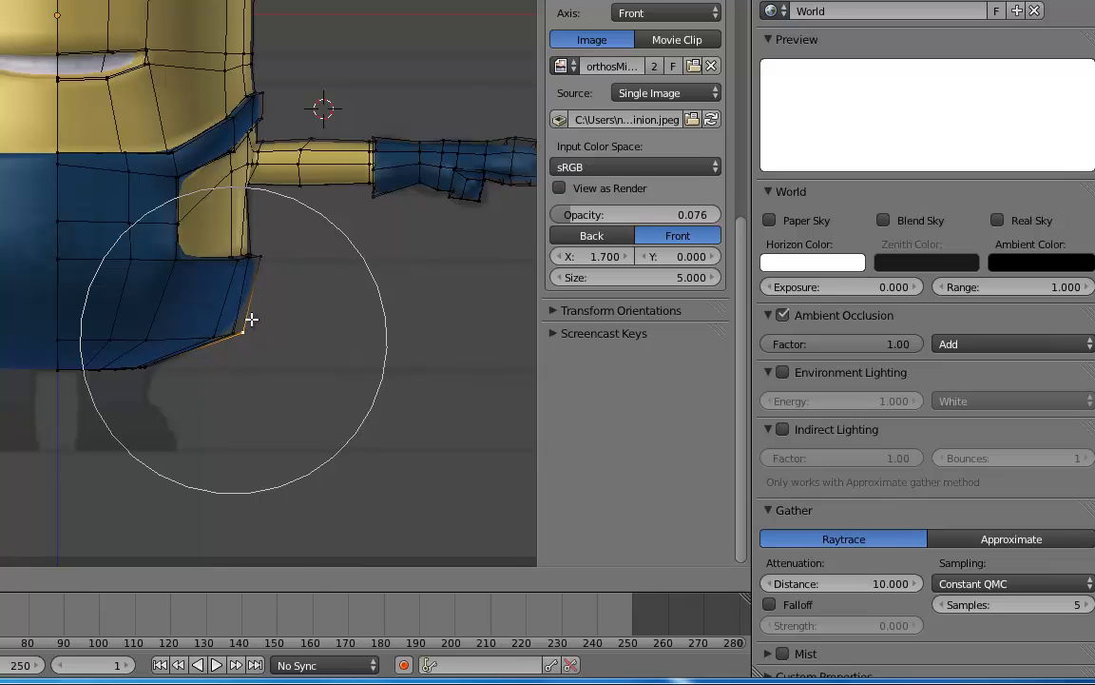
click(252, 320)
right_click(265, 251)
key(g)
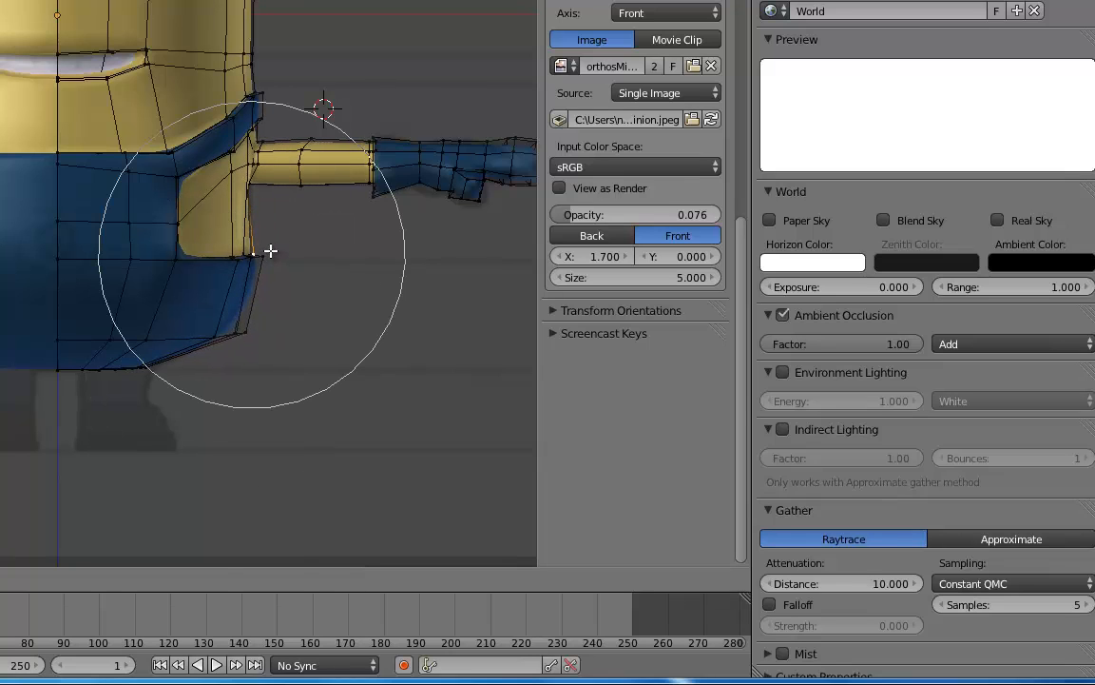
click(269, 254)
key(Tab)
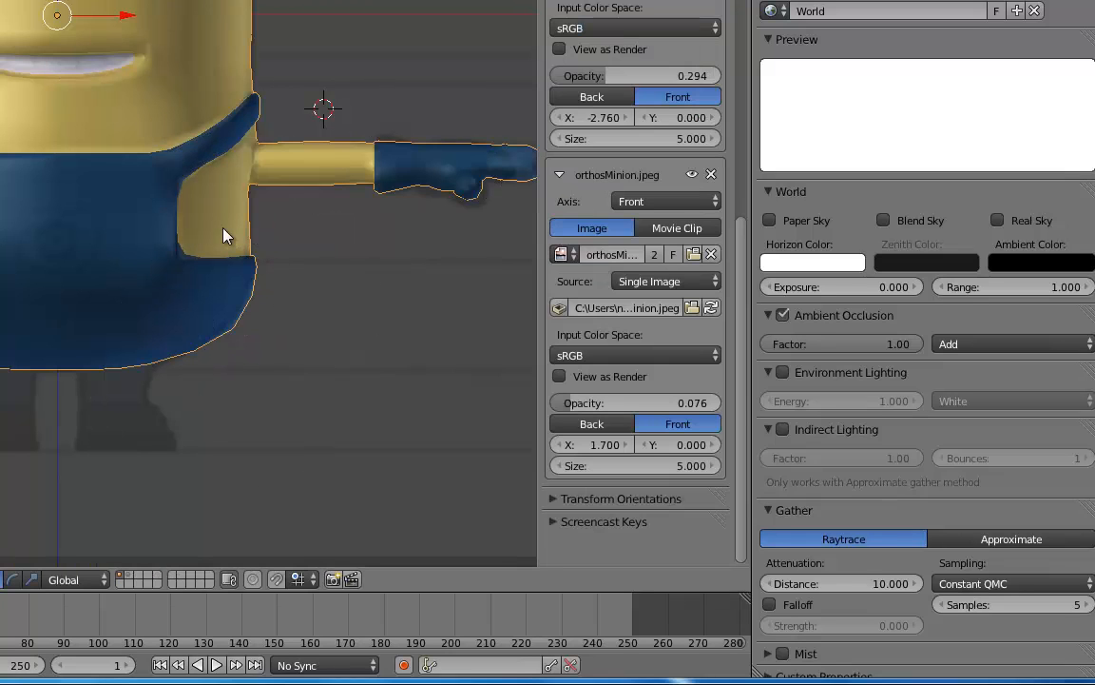
scroll(143, 223, down, 2)
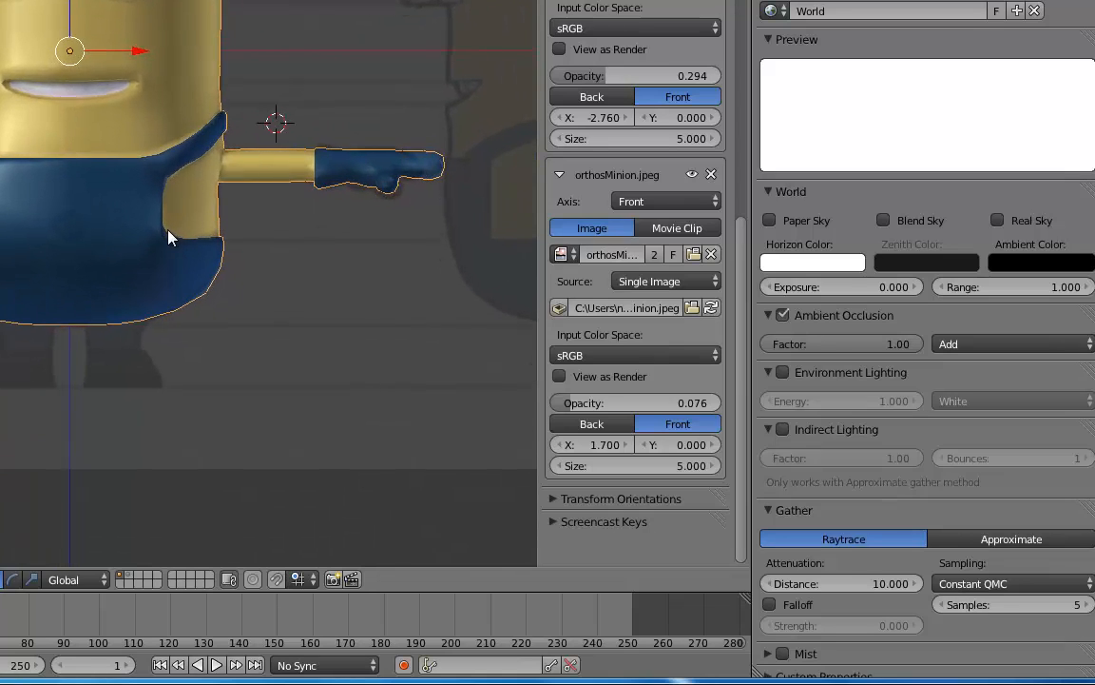
key(ctrl+s)
click(186, 105)
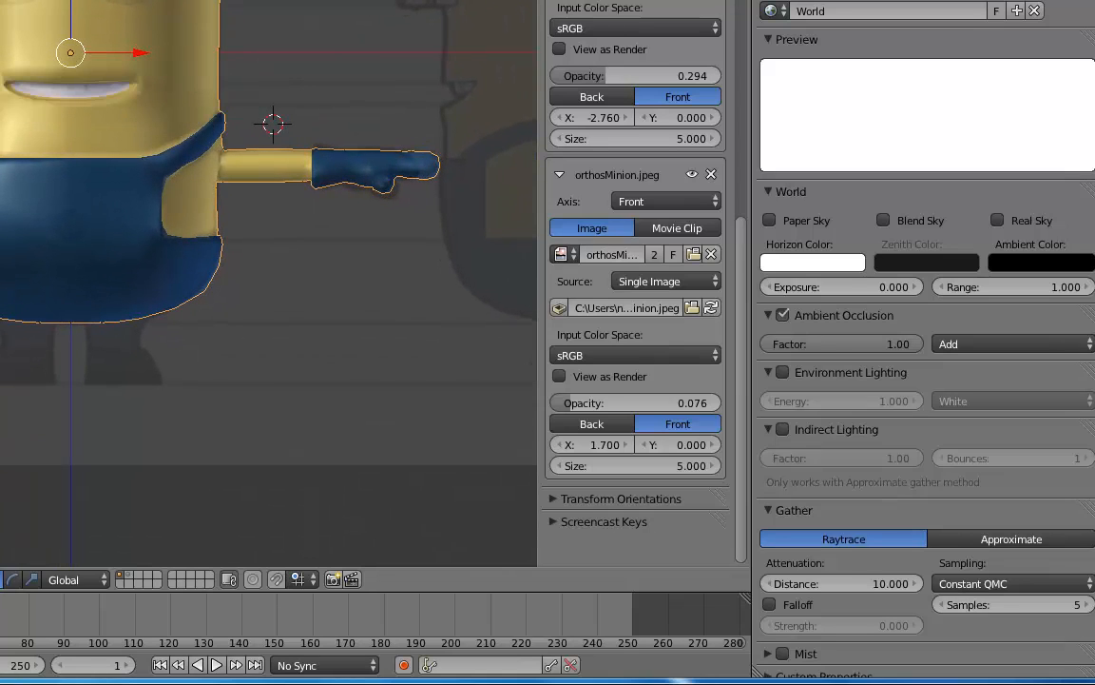
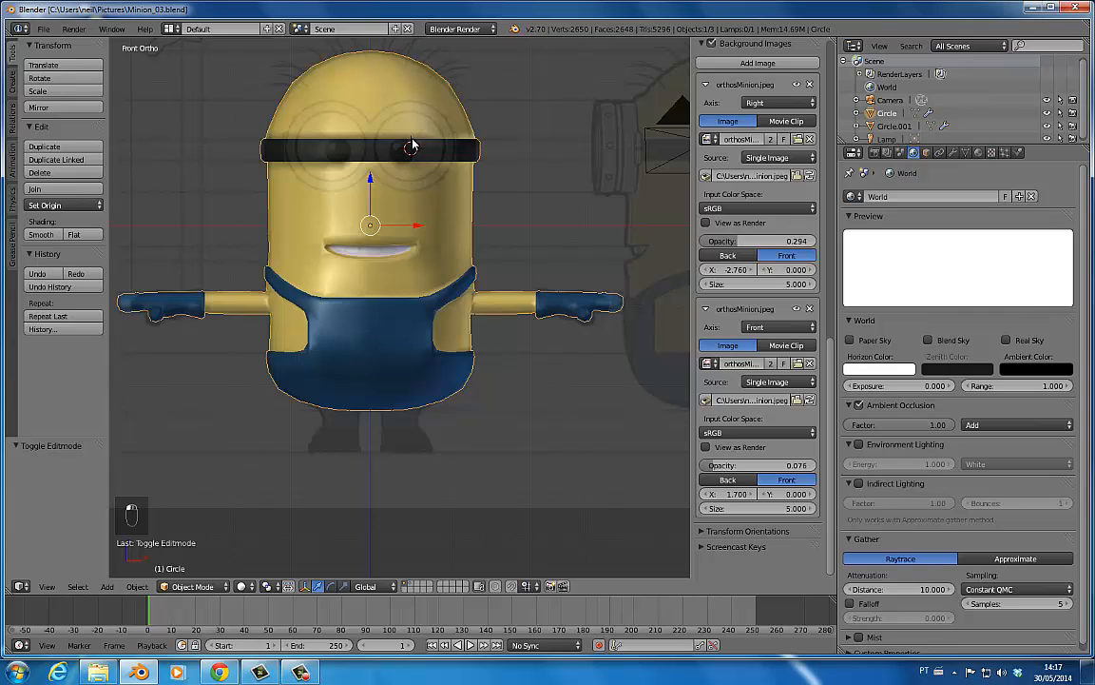
- Add a mesh circle with 12 vertices at the 3D cursor over the eye on the goggle strap
key(shift+a)
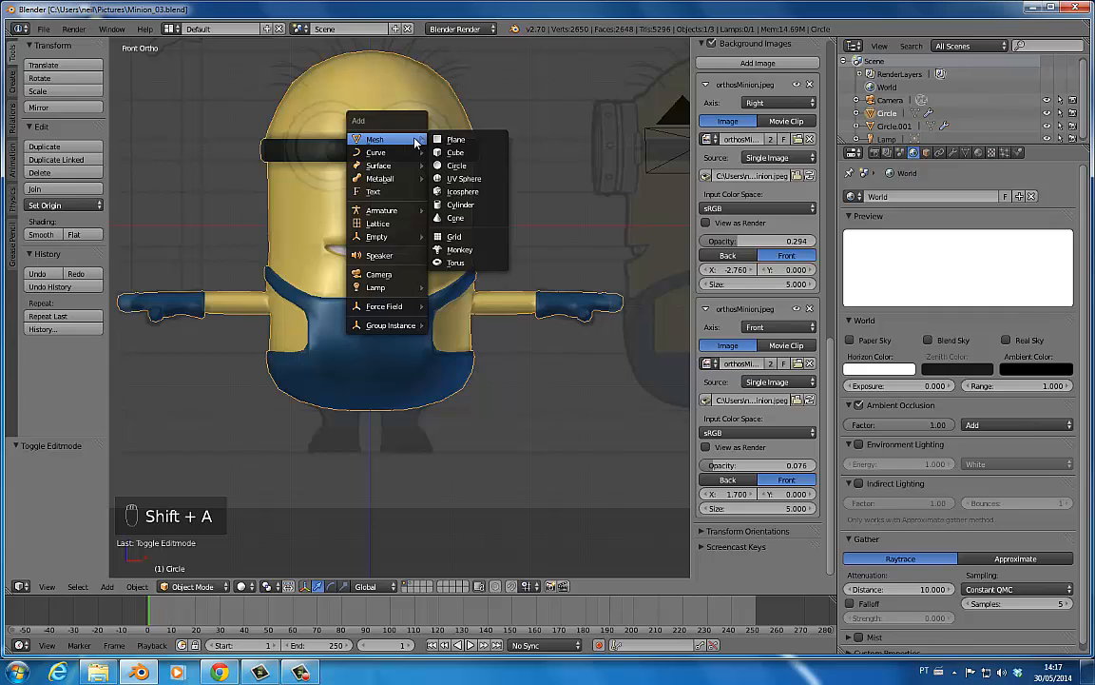
click(468, 168)
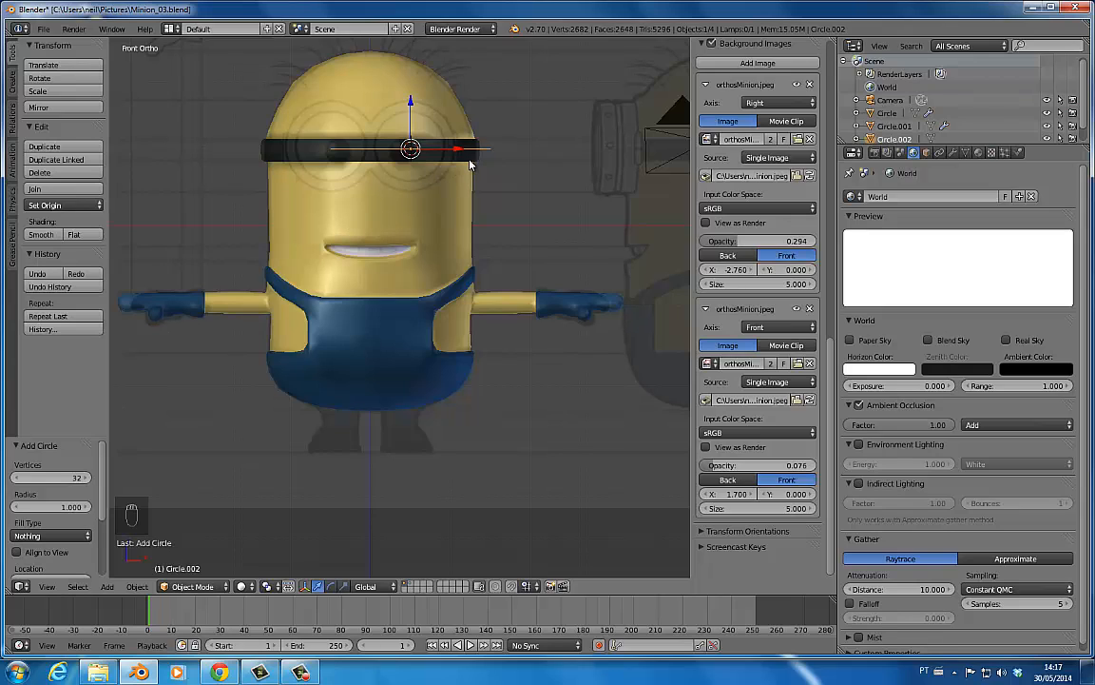
click(60, 482)
text(12)
key(Return)
- In Edit Mode, rotate the new circle 90° about the X axis so it faces the front view
key(Tab)
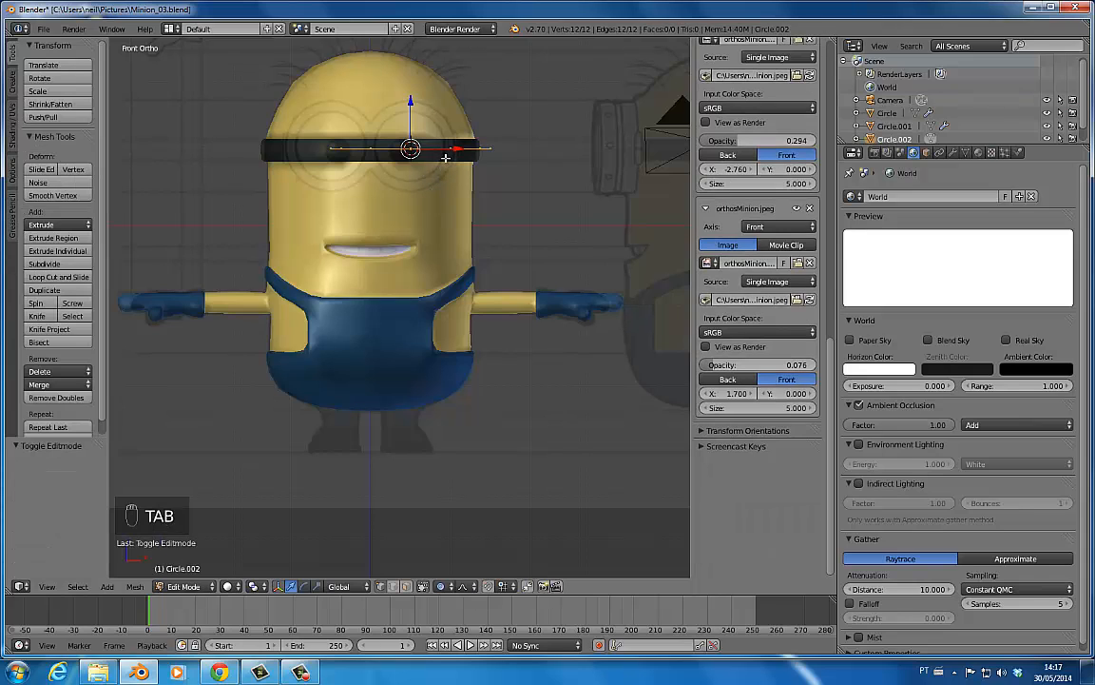
key(r)
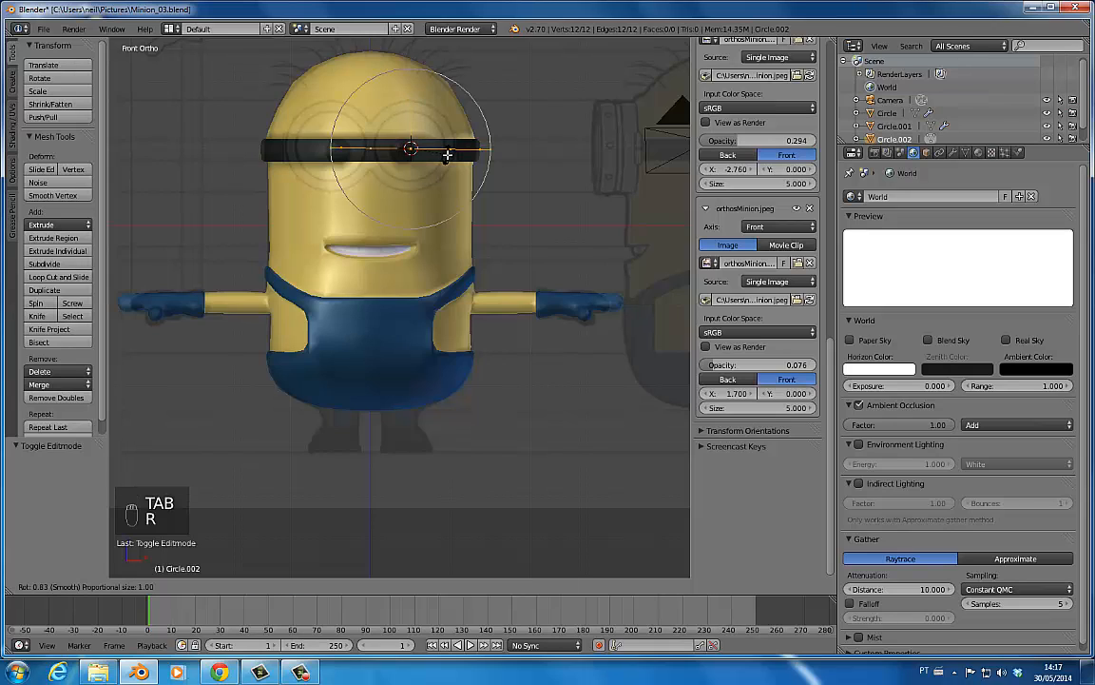
text(x90)
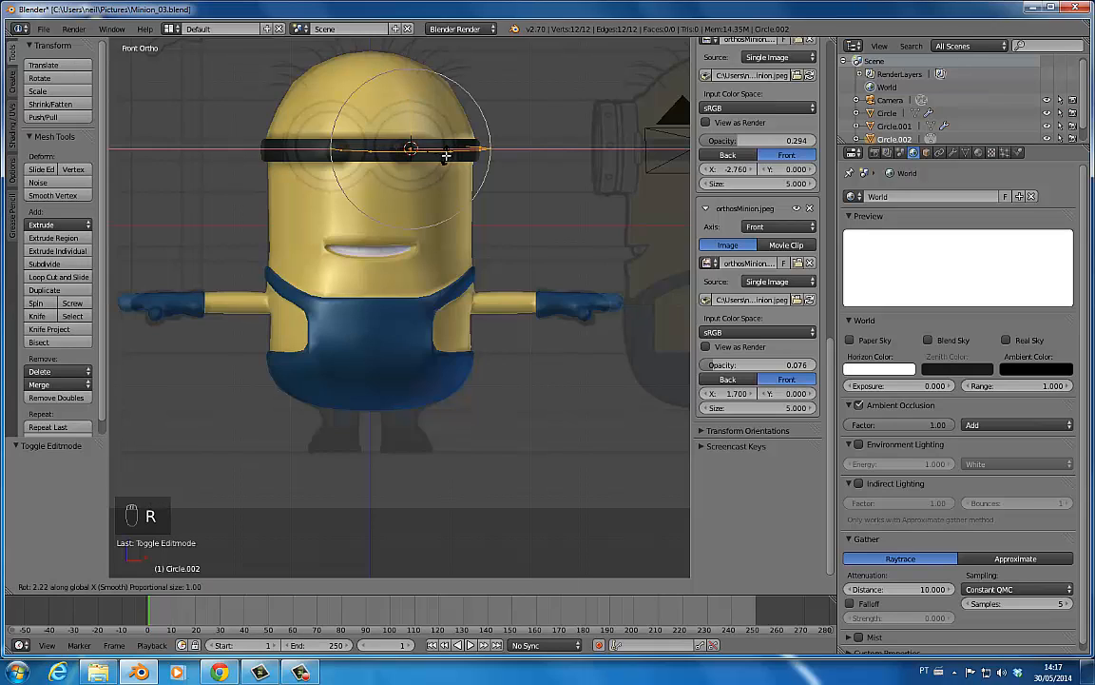
key(Return)
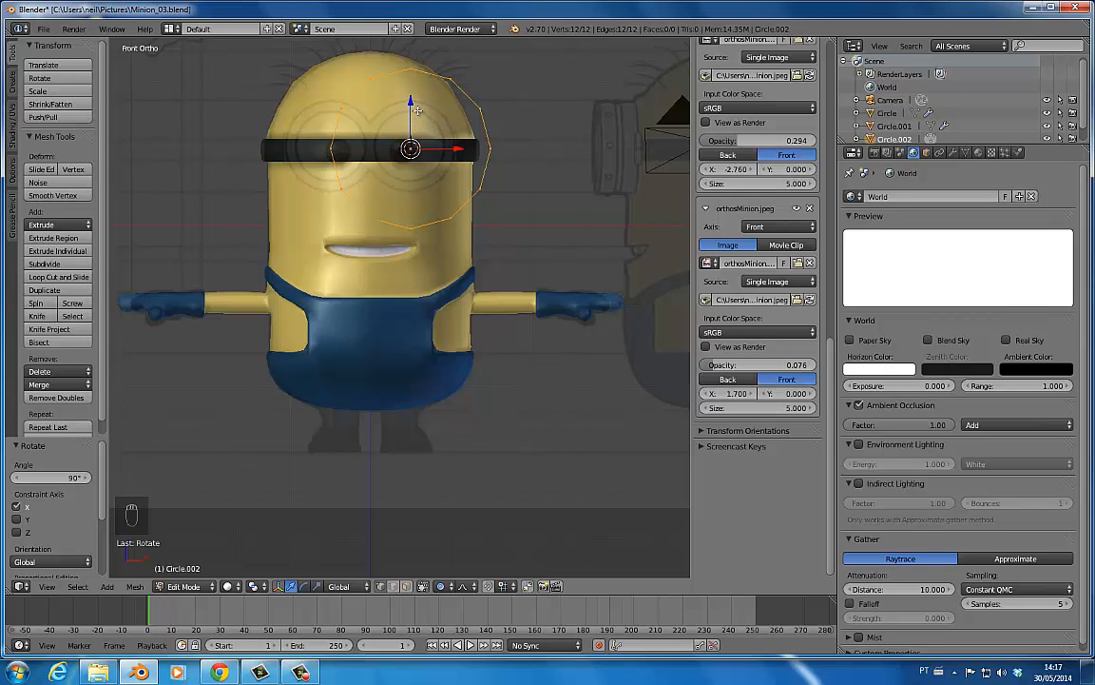
key(Tab)
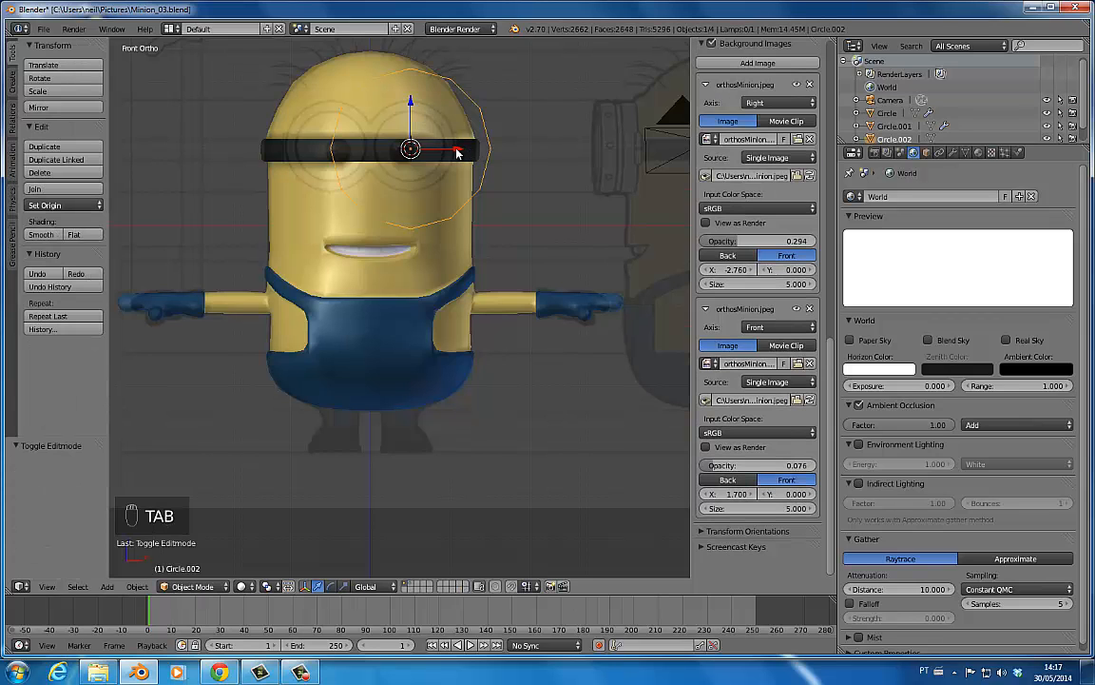
key(Tab)
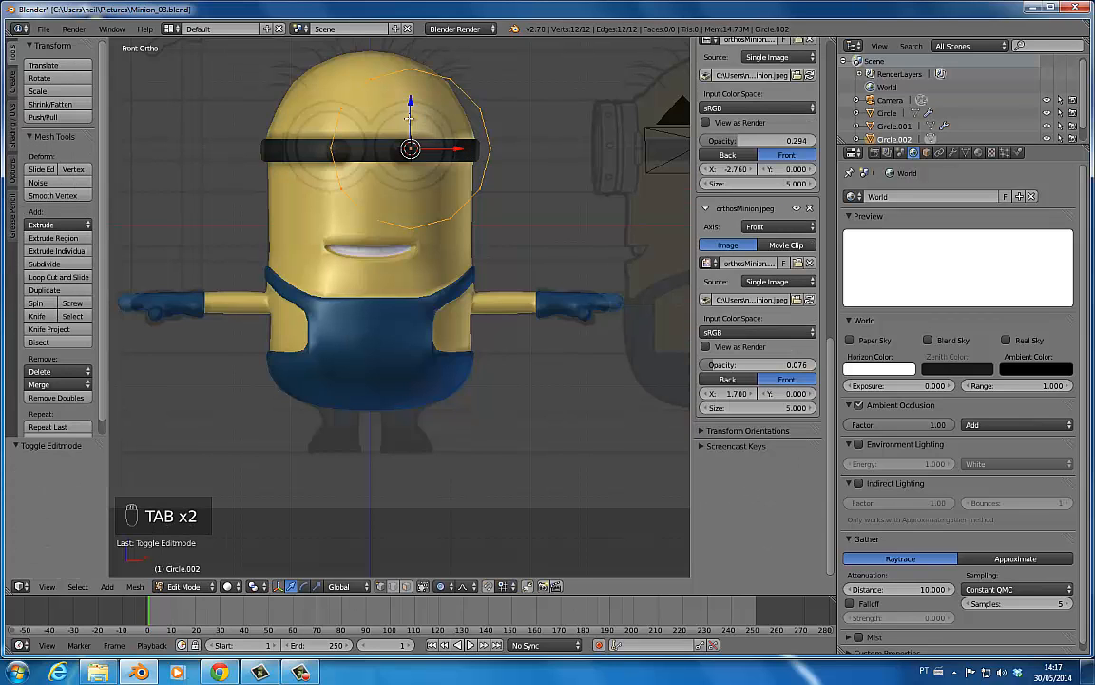
- In Object Mode, clear the circle's location and raise it about 0.94 along Z to the height of the goggle strap
key(Tab)
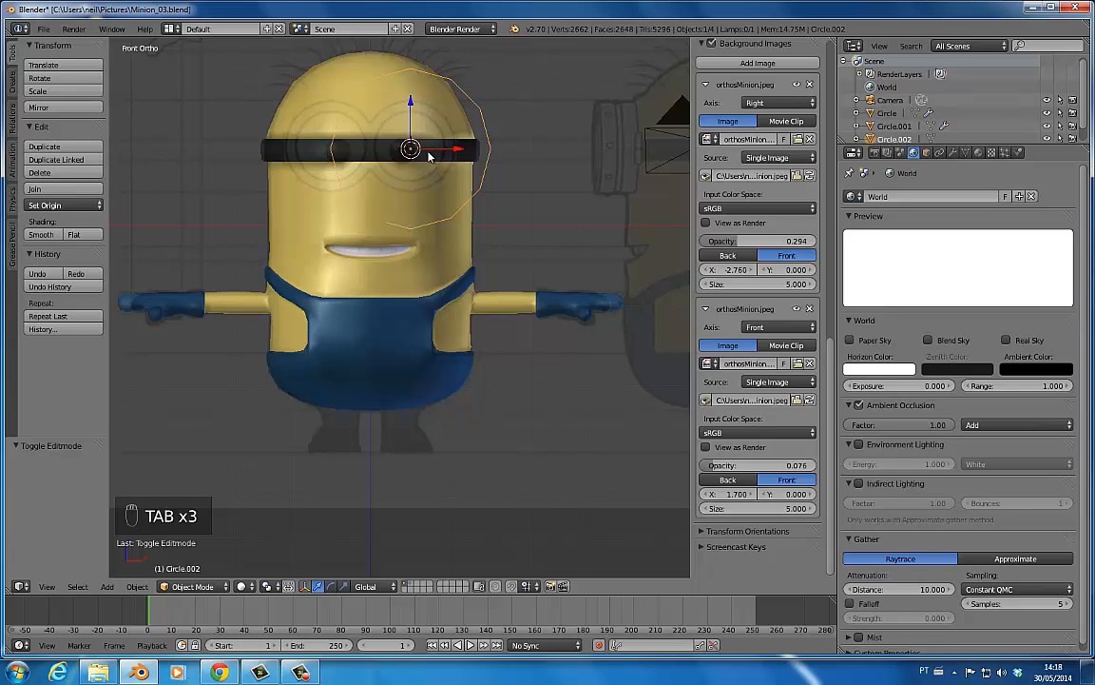
key(alt+g)
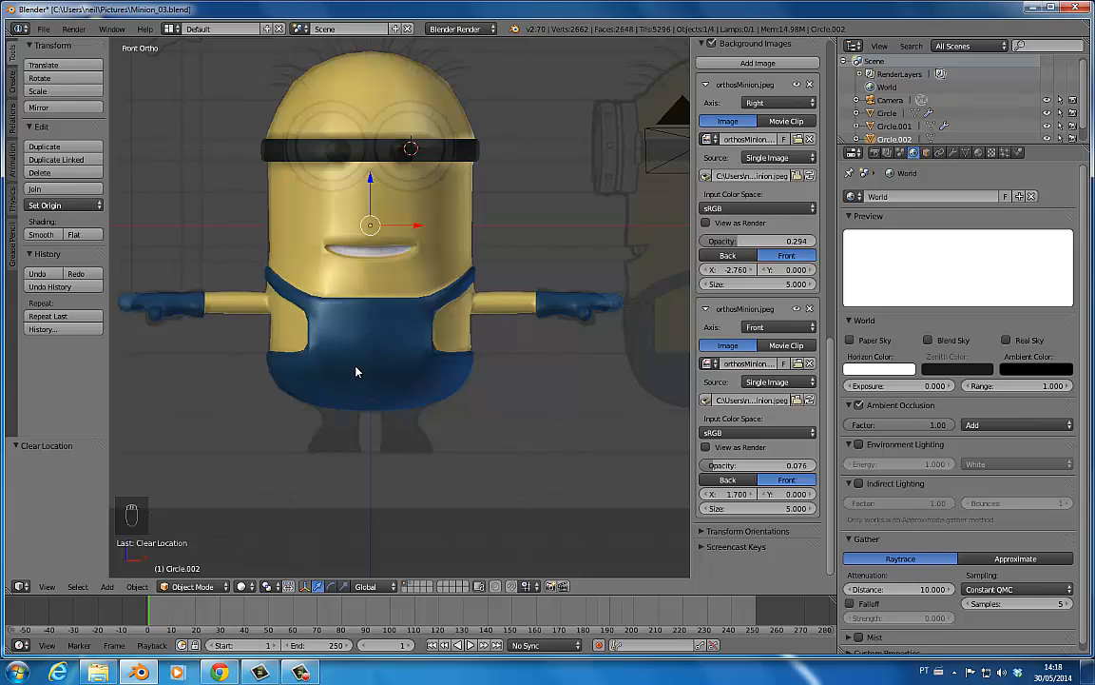
key(KP_Decimal)
key(z)
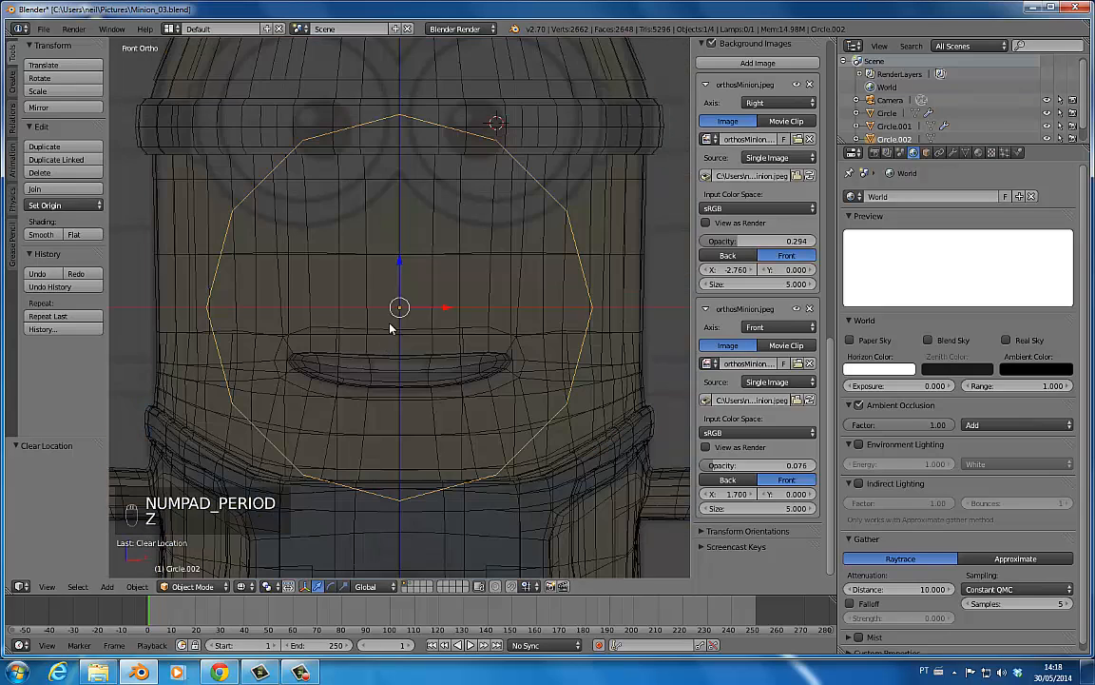
scroll(394, 323, down, 6)
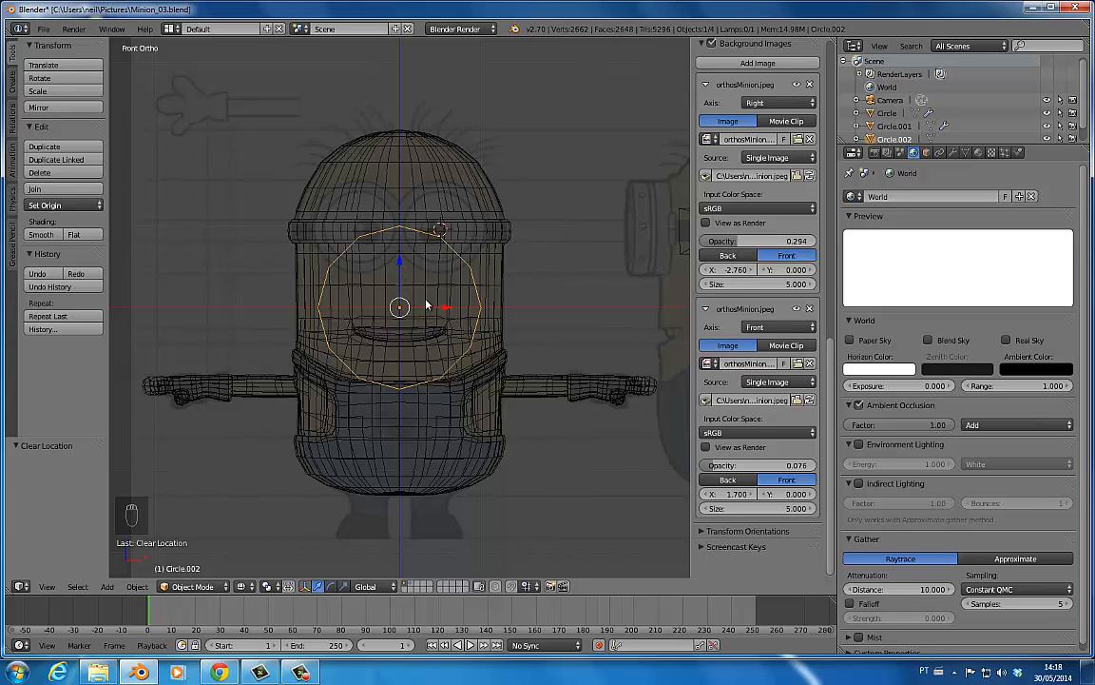
scroll(721, 350, up, 15)
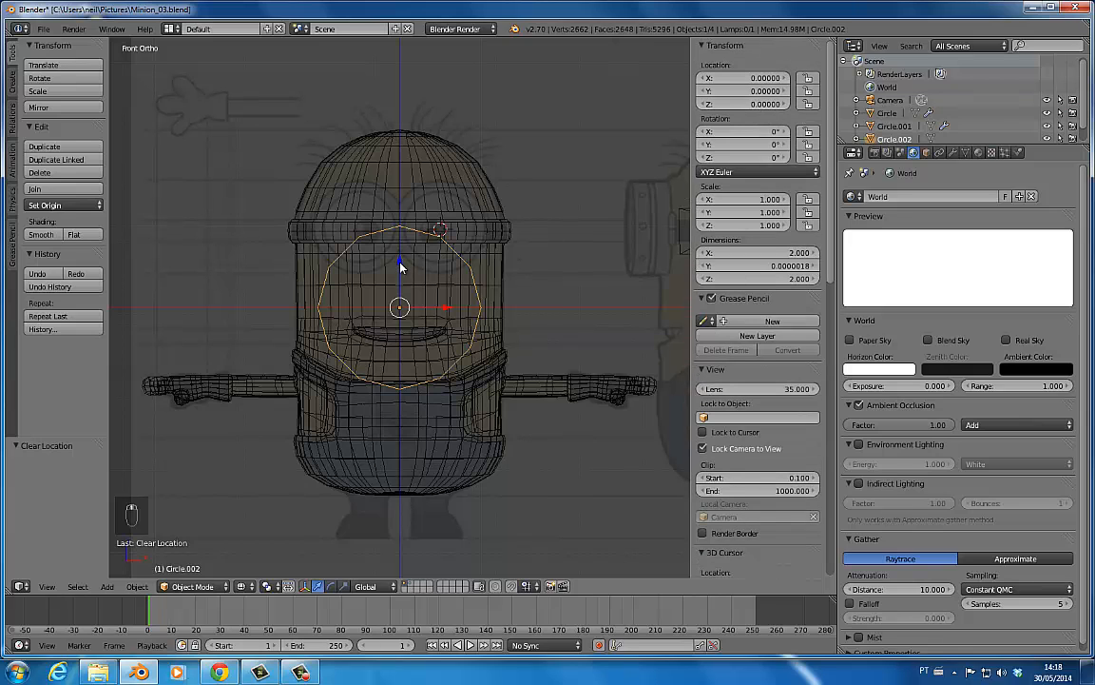
drag(400, 268, 402, 190)
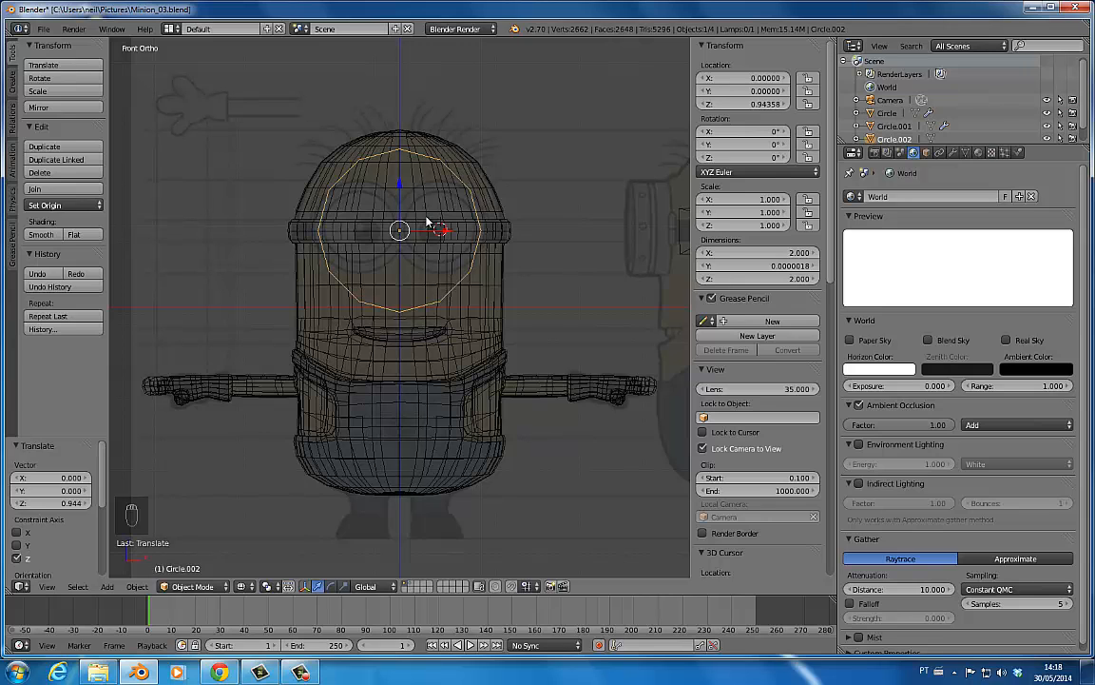
- In Edit Mode, move the circle's vertices sideways over one eye and scale them down to about 0.89 in diameter
key(Tab)
drag(444, 229, 504, 234)
click(500, 235)
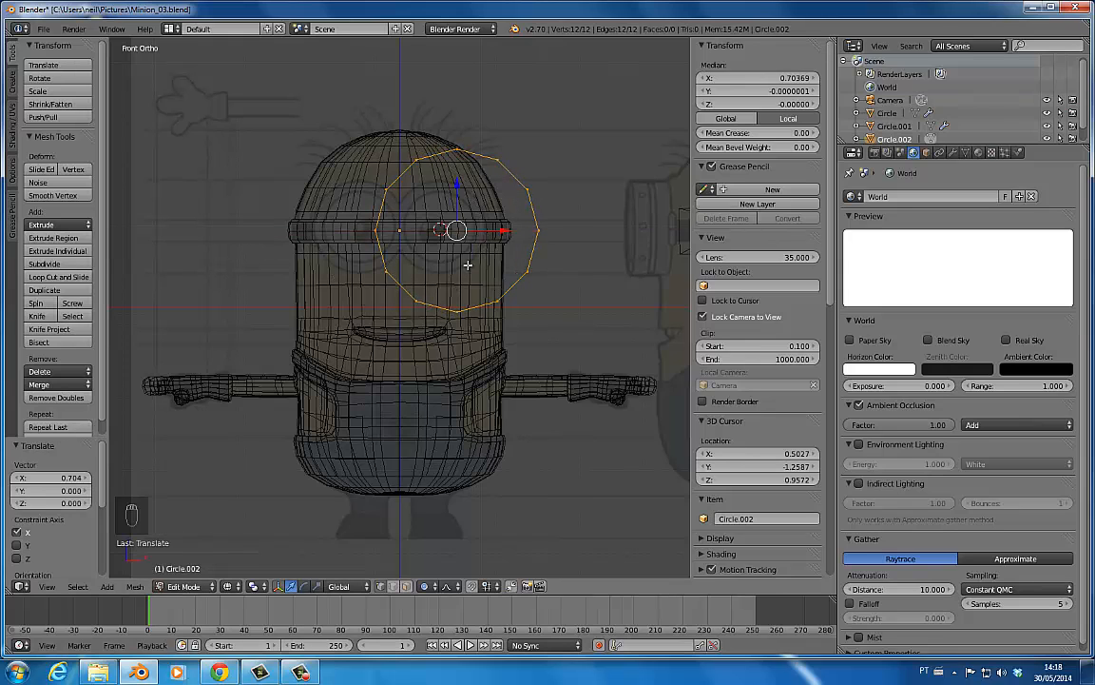
key(s)
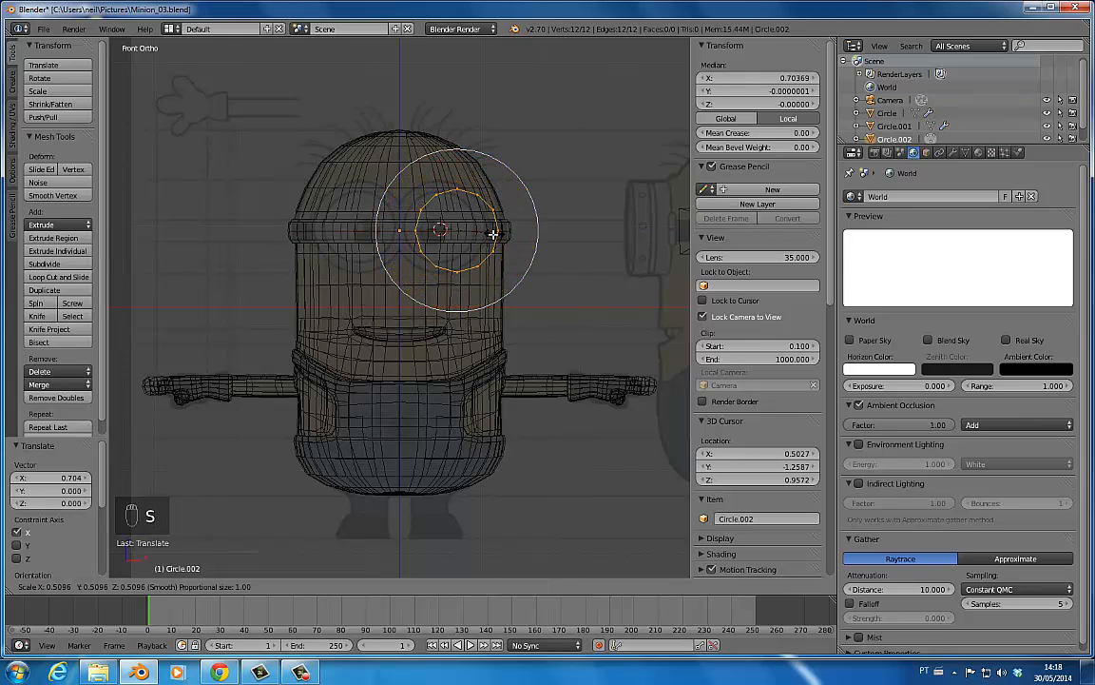
right_click(492, 234)
drag(498, 232, 449, 182)
key(s)
click(484, 196)
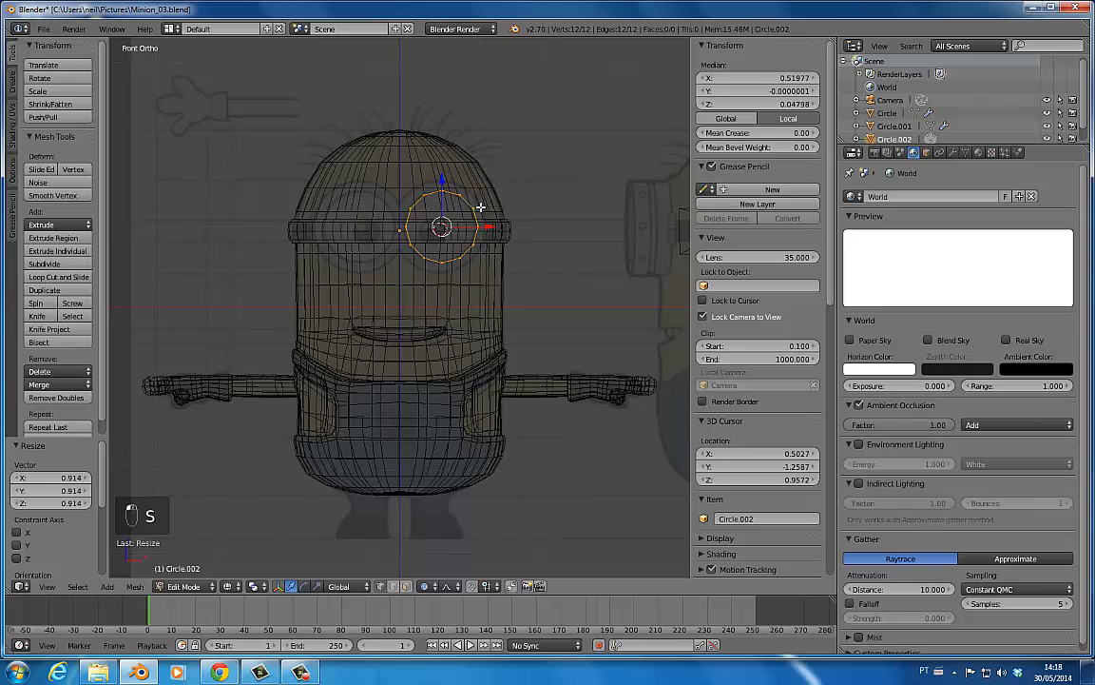
- Nudge the circle slightly along X and Z to align it with the goggle's inner ring in the reference image
drag(490, 227, 416, 240)
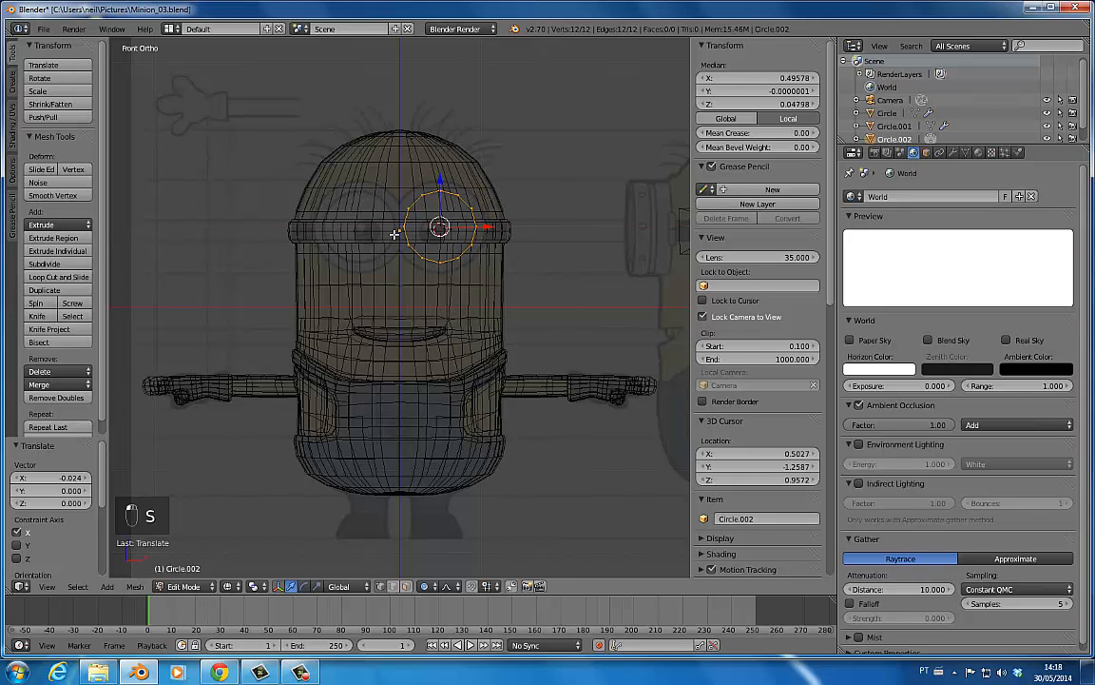
scroll(405, 235, up, 3)
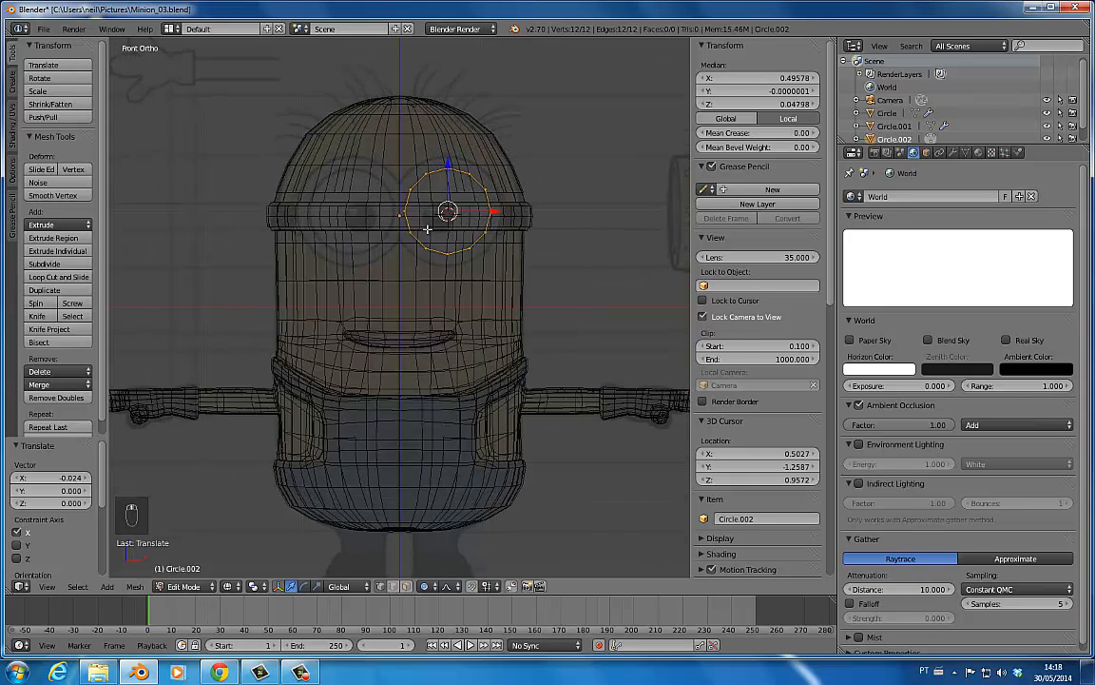
scroll(417, 210, up, 1)
scroll(418, 209, down, 2)
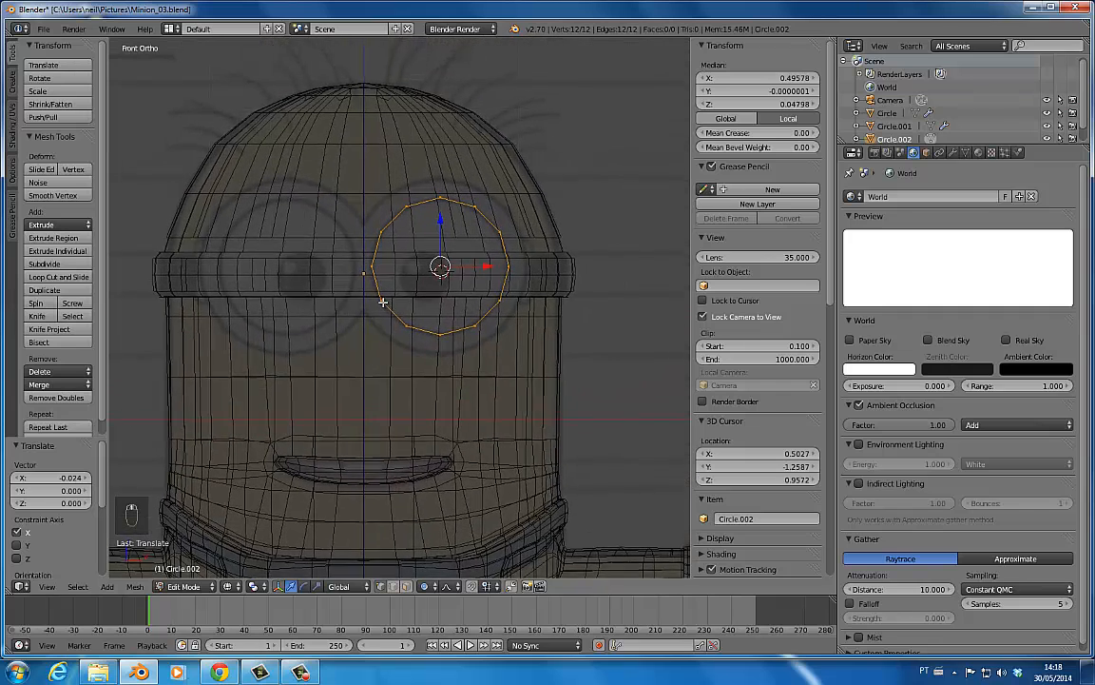
key(g)
key(z)
click(434, 227)
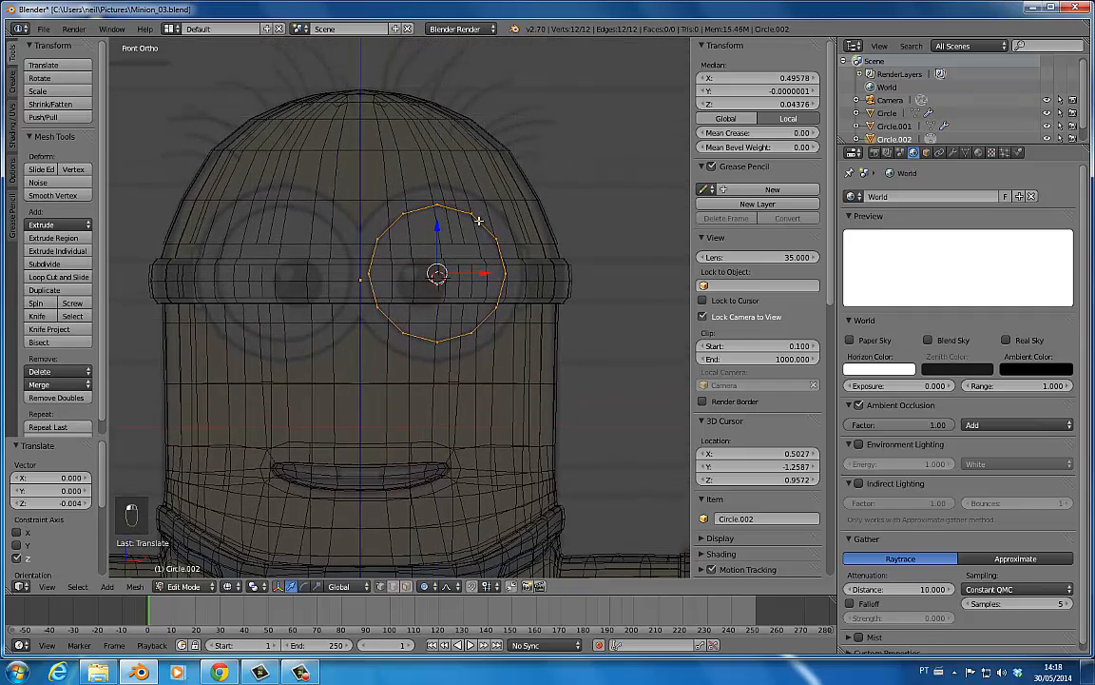
drag(485, 273, 484, 272)
click(483, 273)
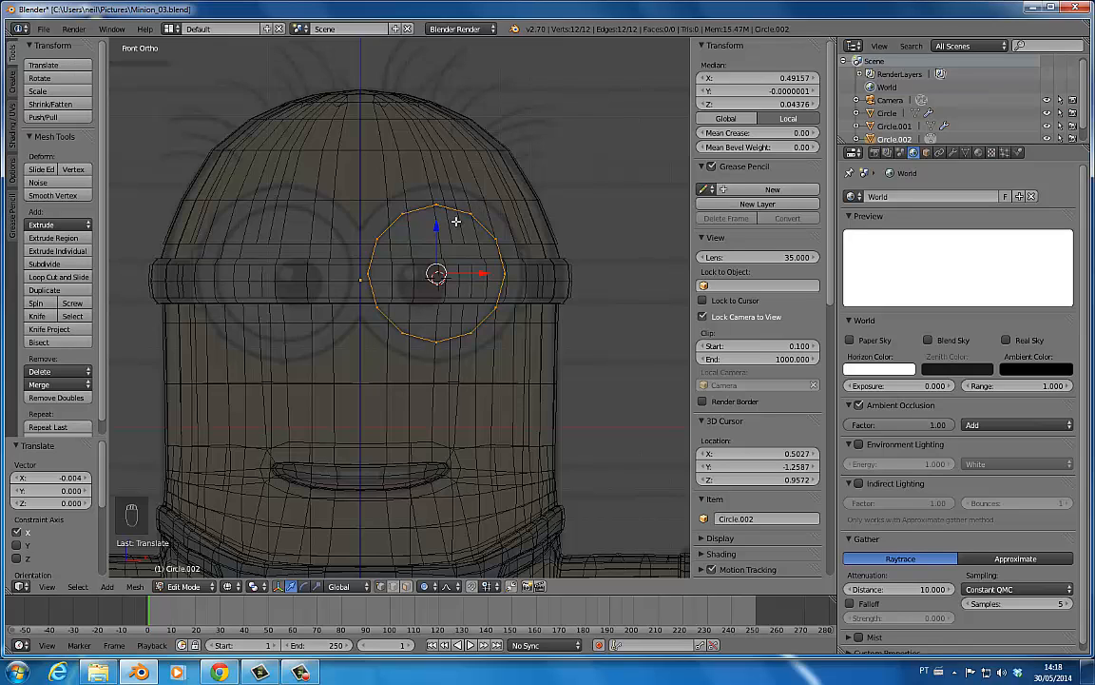
- Add a Mirror modifier on the X axis to the goggle circle
click(954, 153)
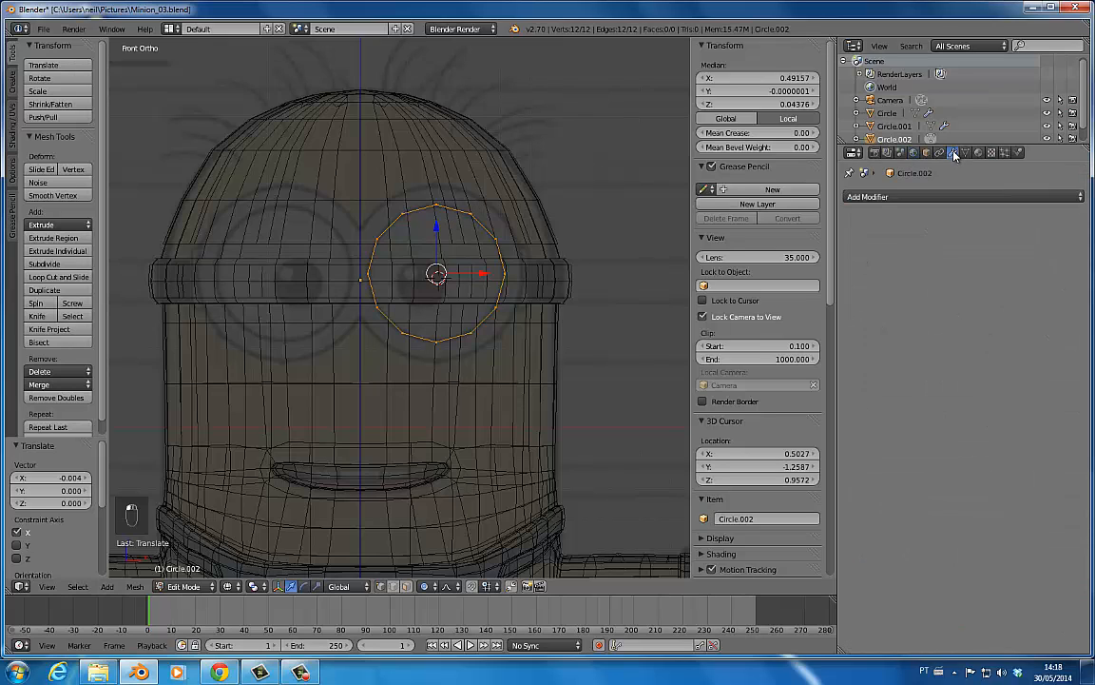
click(863, 197)
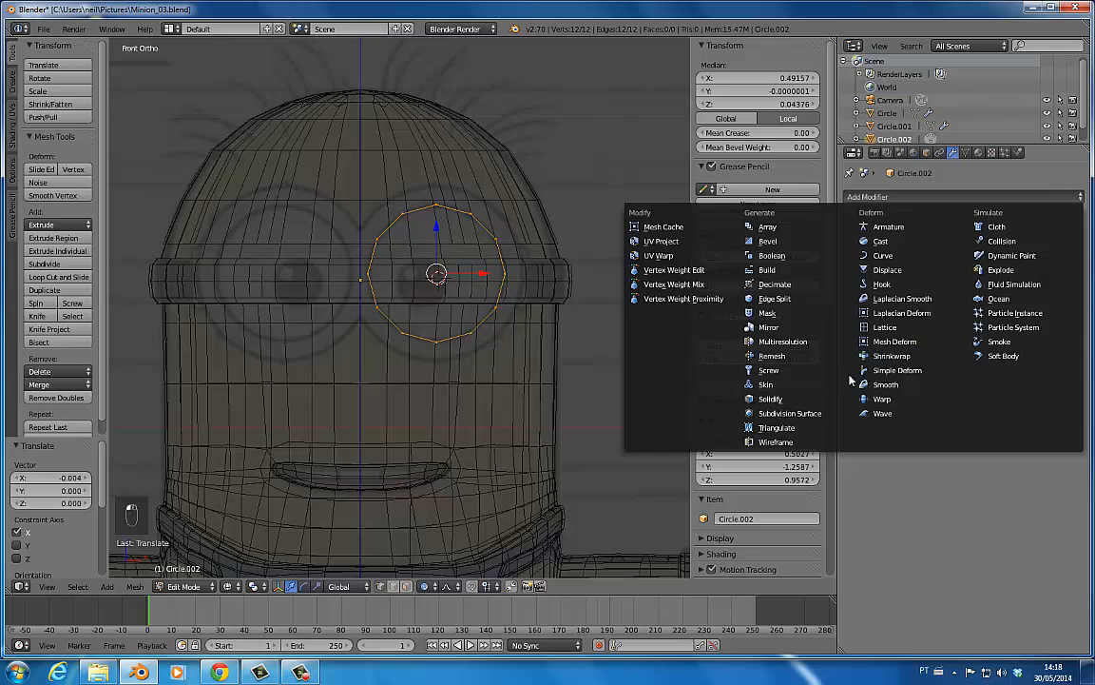
click(772, 328)
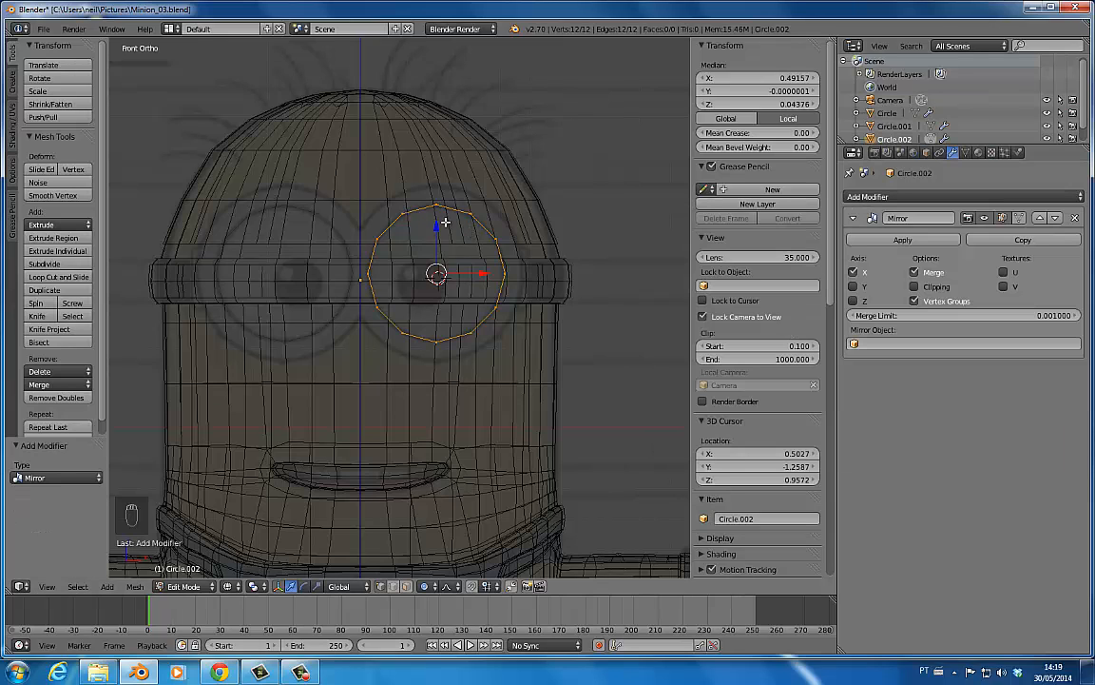
key(z)
key(z)
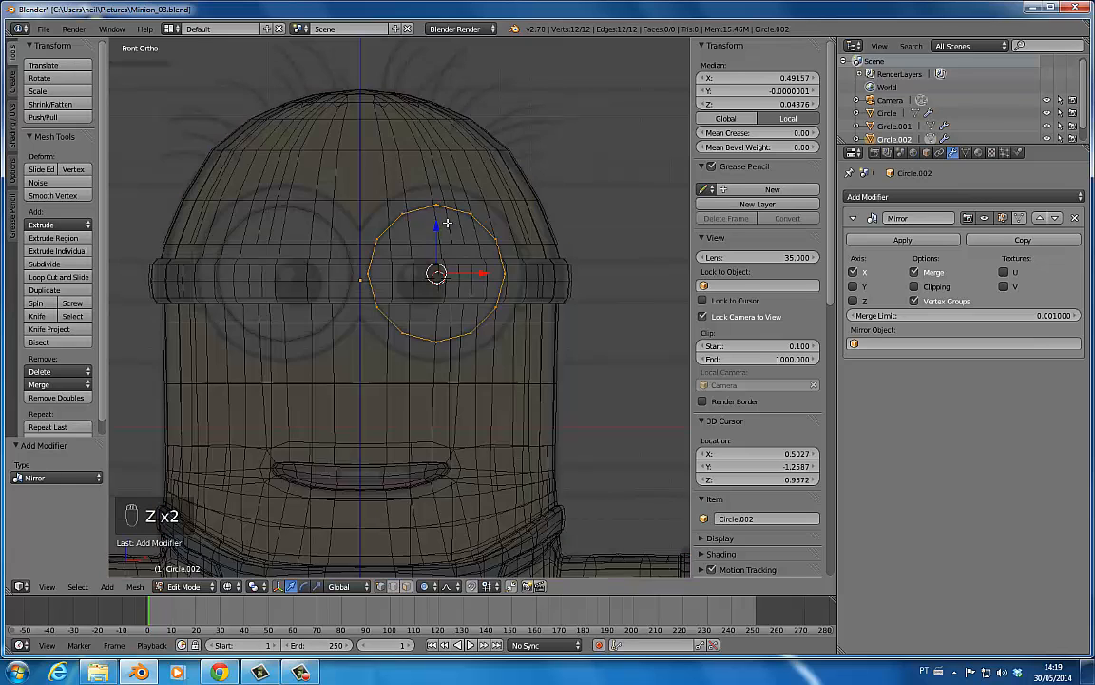
key(z)
key(z)
- In Object Mode, move the mirrored circles along Y to about -1.61, in front of the face, using the side view
key(Tab)
key(KP_3)
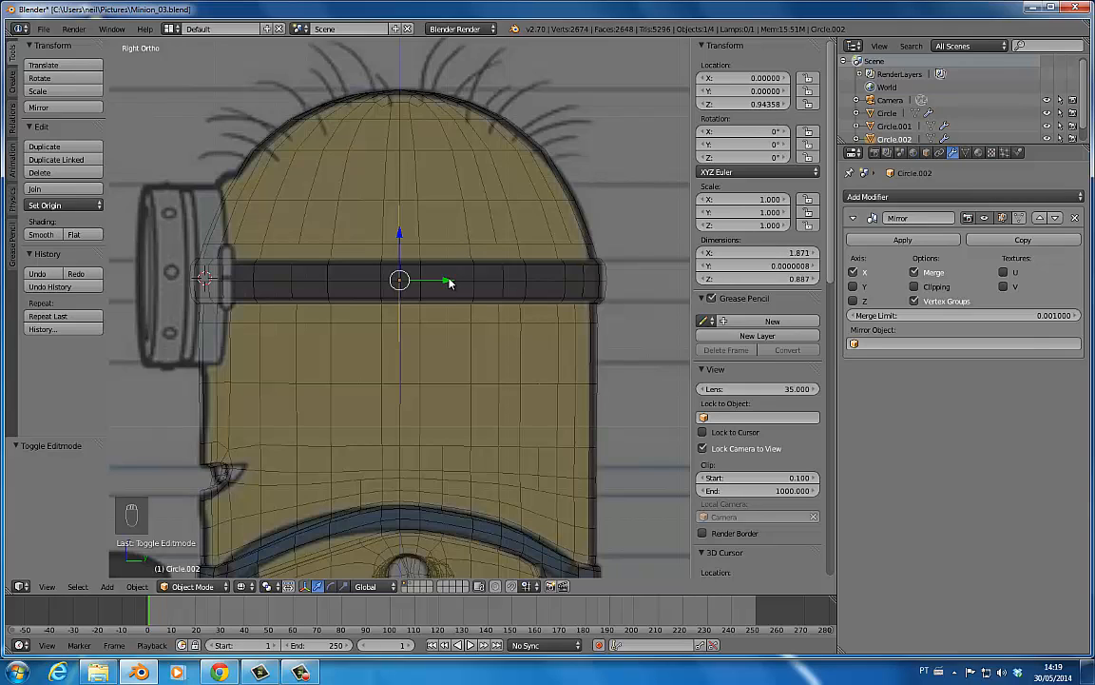
drag(451, 283, 202, 282)
key(KP_1)
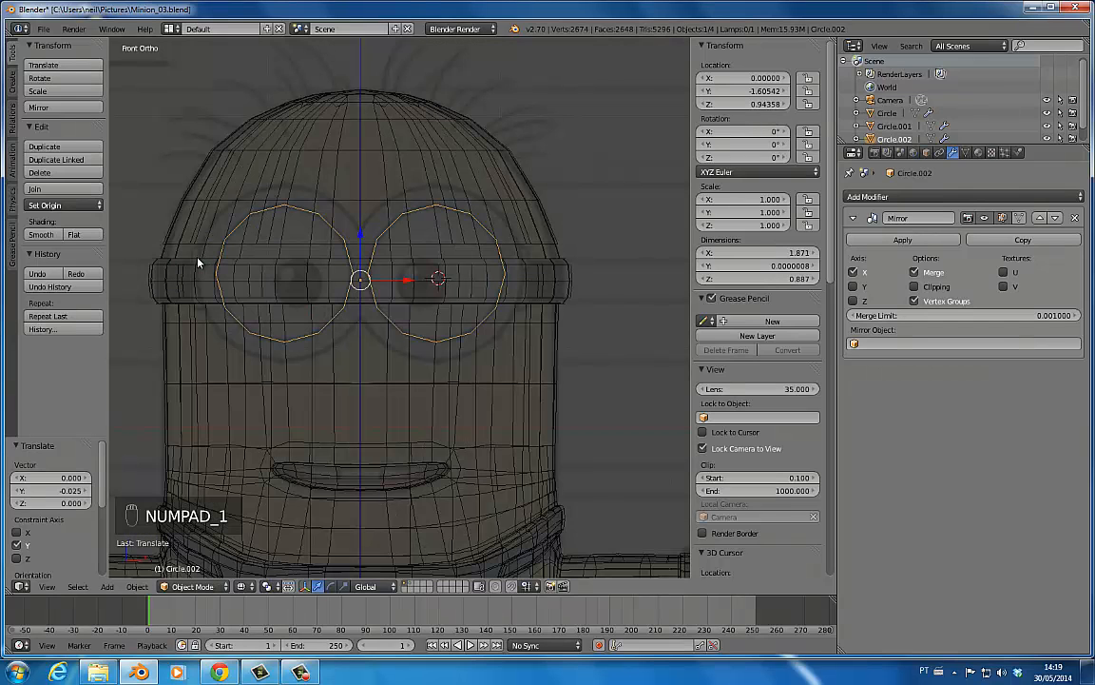
- In Edit Mode, extrude the circle in place without offset and disable proportional editing
key(Tab)
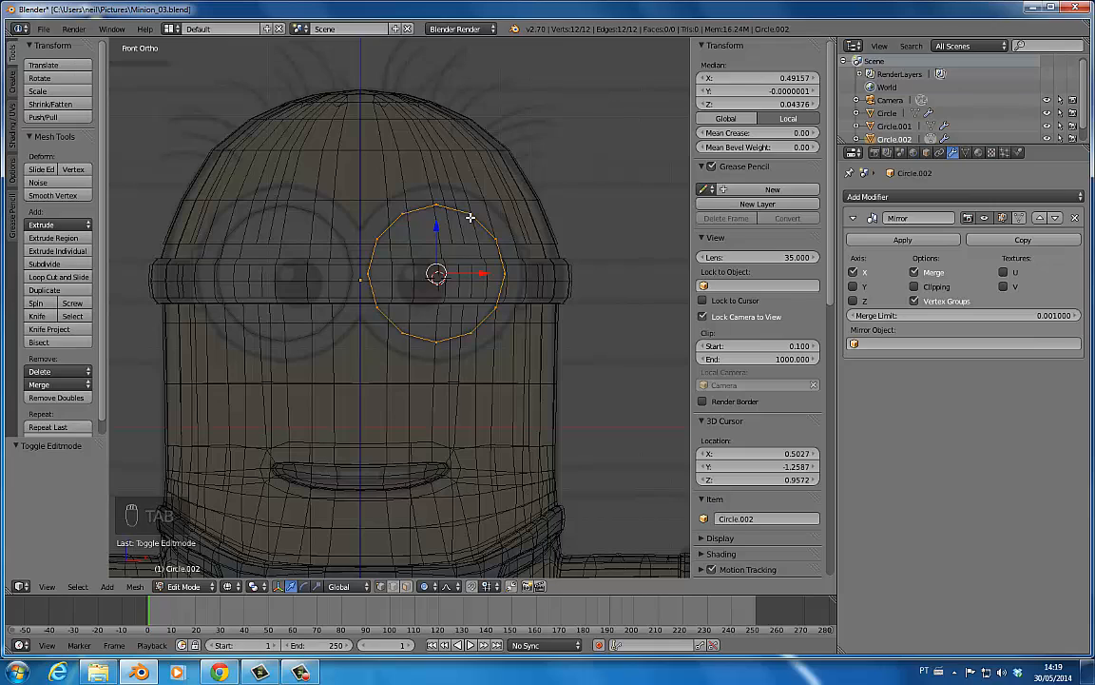
key(e)
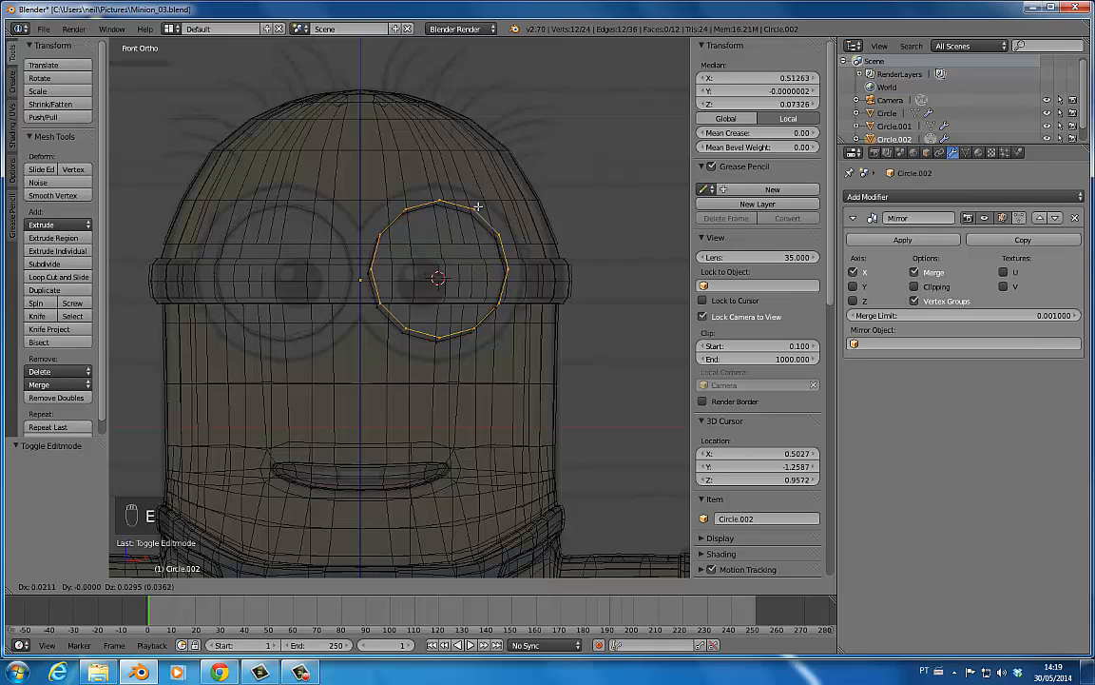
right_click(463, 201)
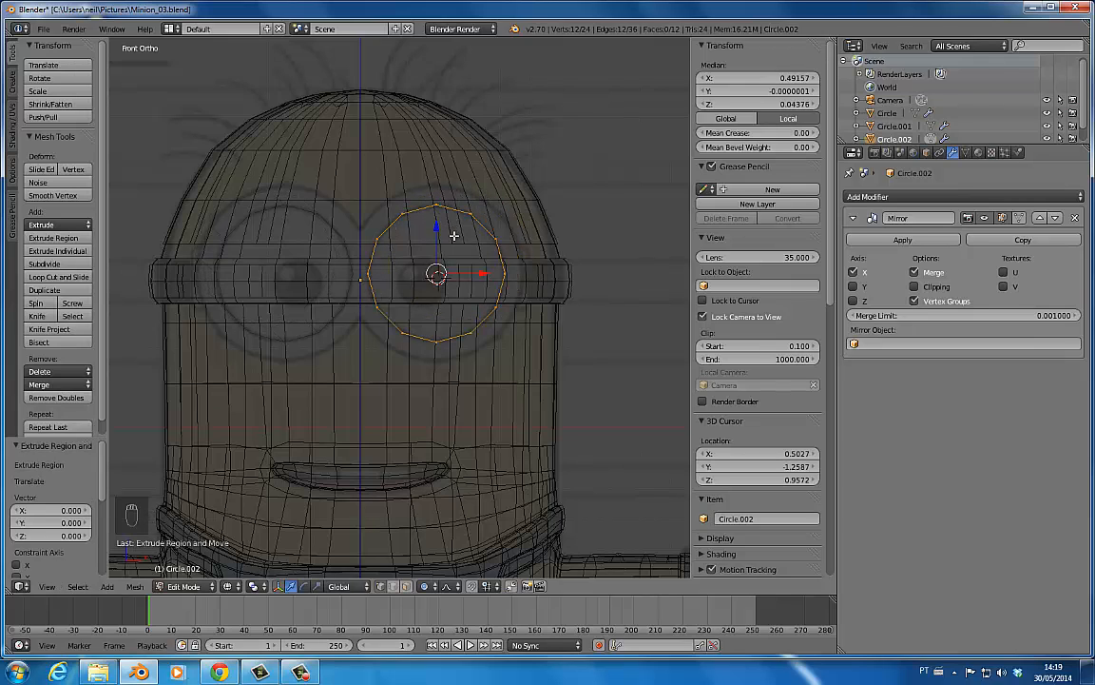
key(alt+s)
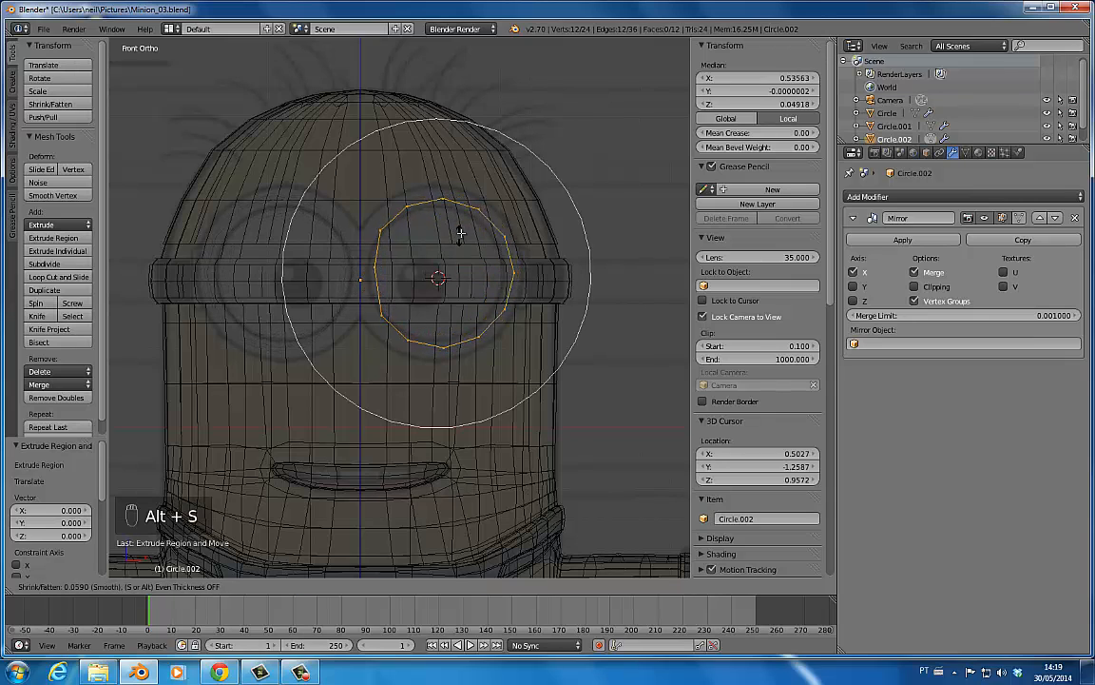
right_click(462, 235)
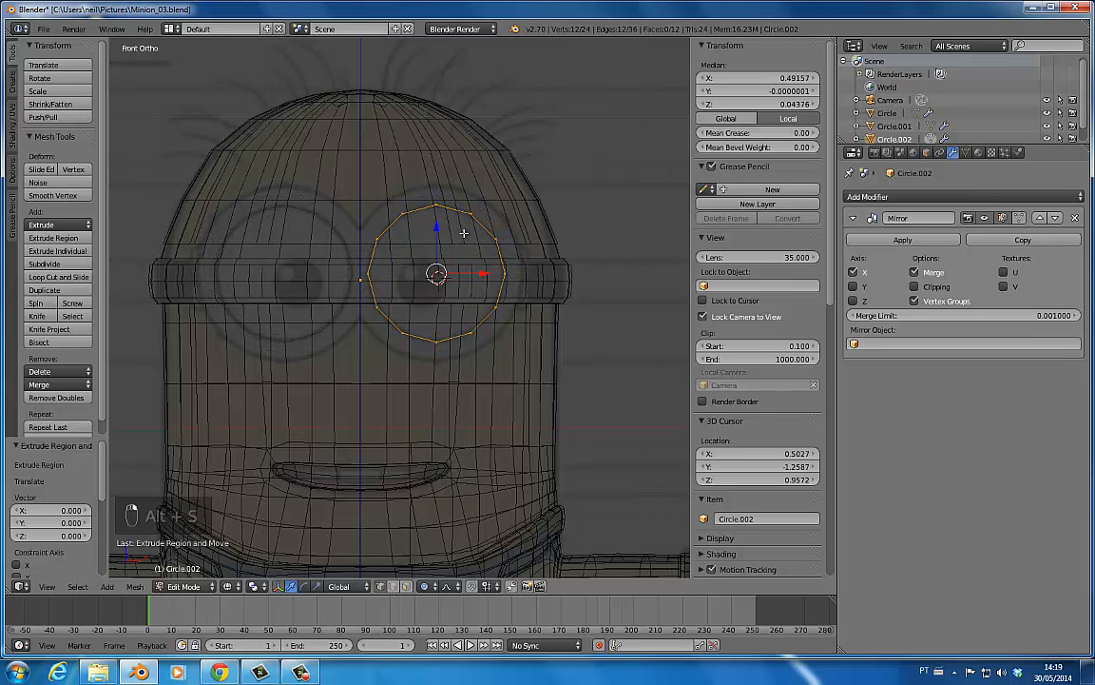
click(425, 586)
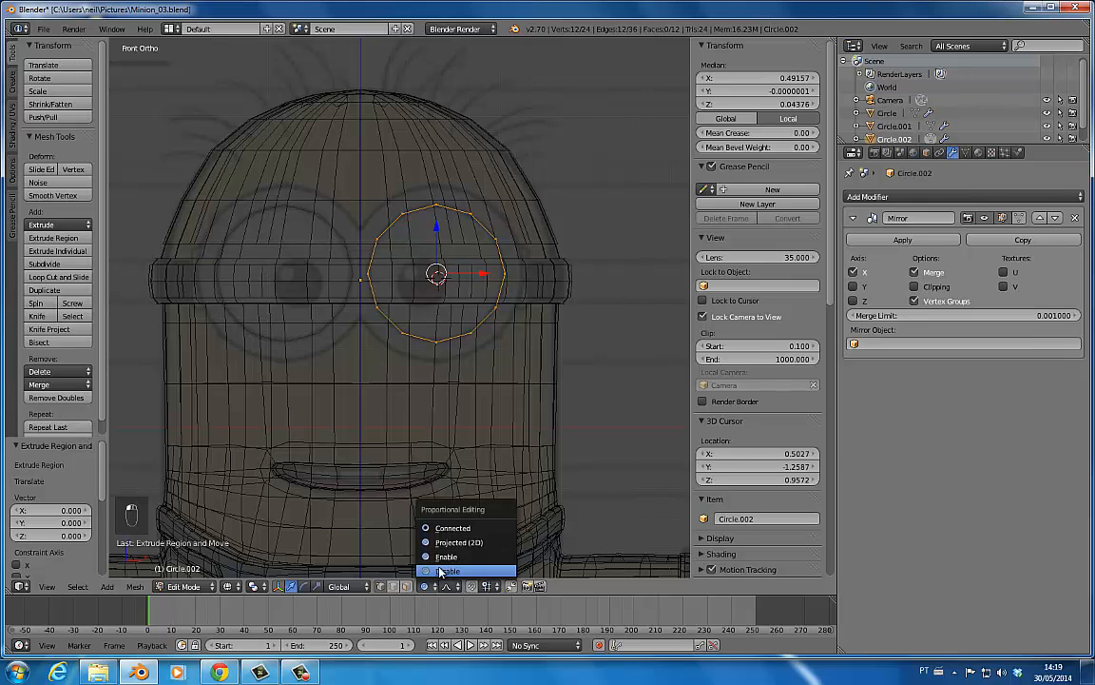
click(440, 572)
- Scale the extruded loop by about 1.28 to match the goggle's outer ring, and check the rim in solid shading
key(alt+s)
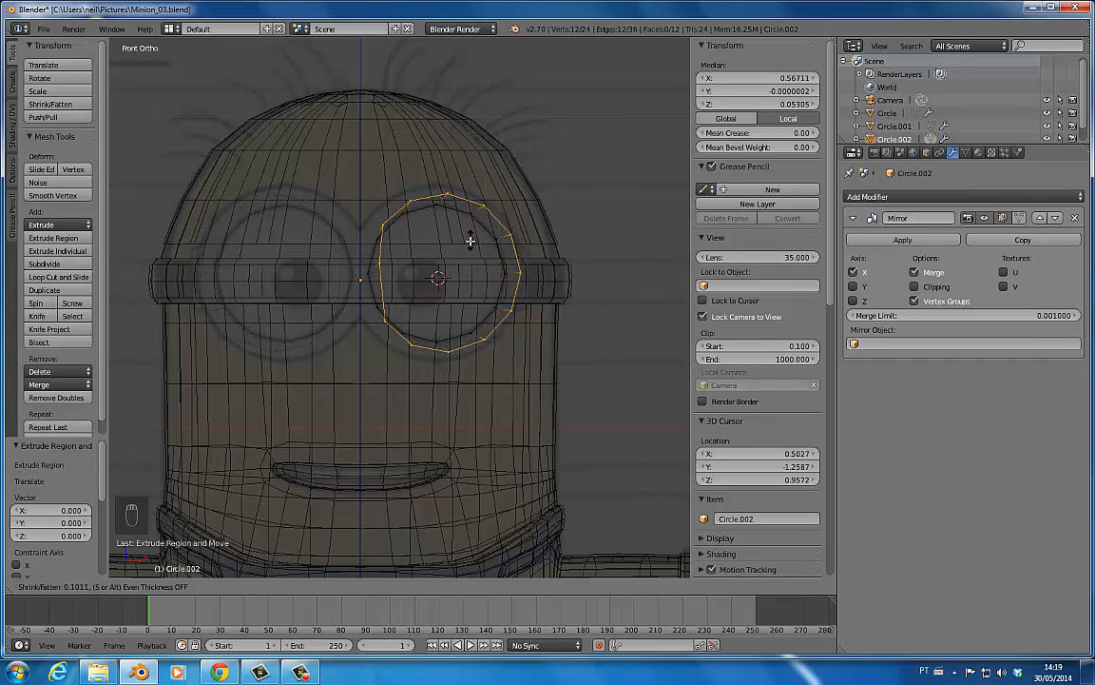
right_click(469, 242)
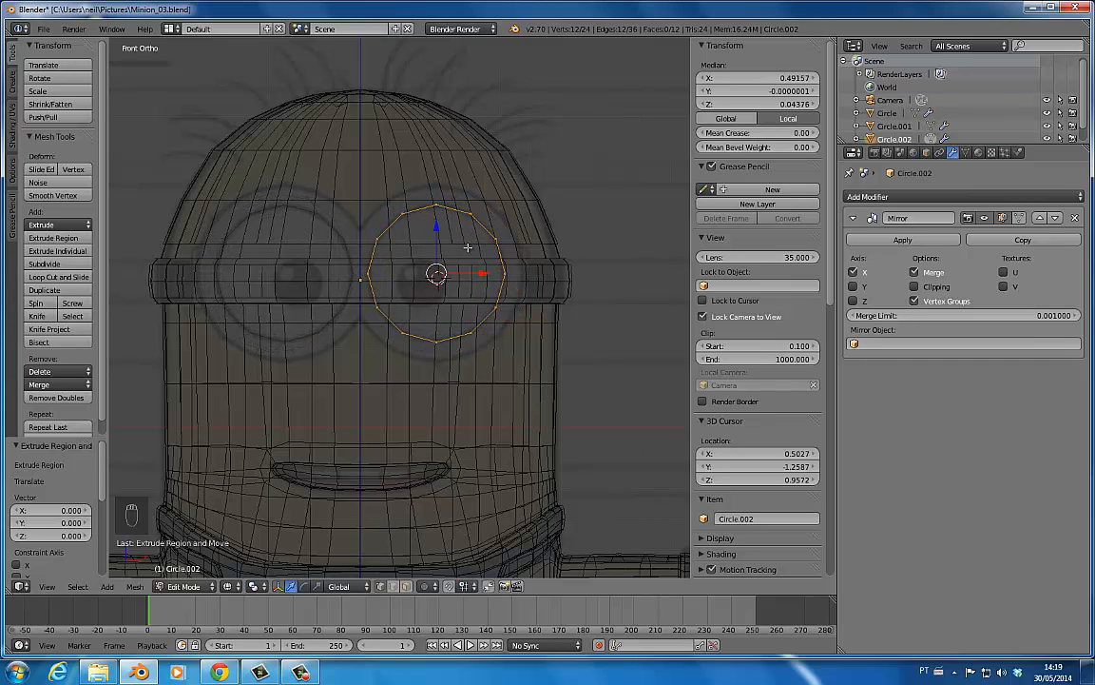
key(s)
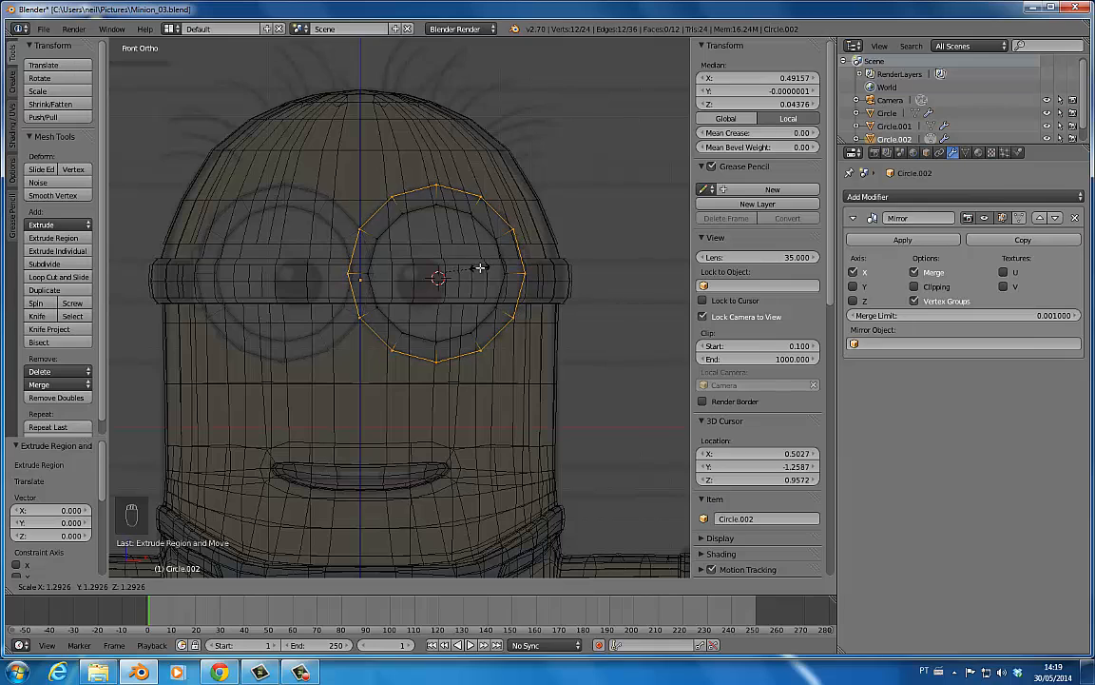
click(478, 255)
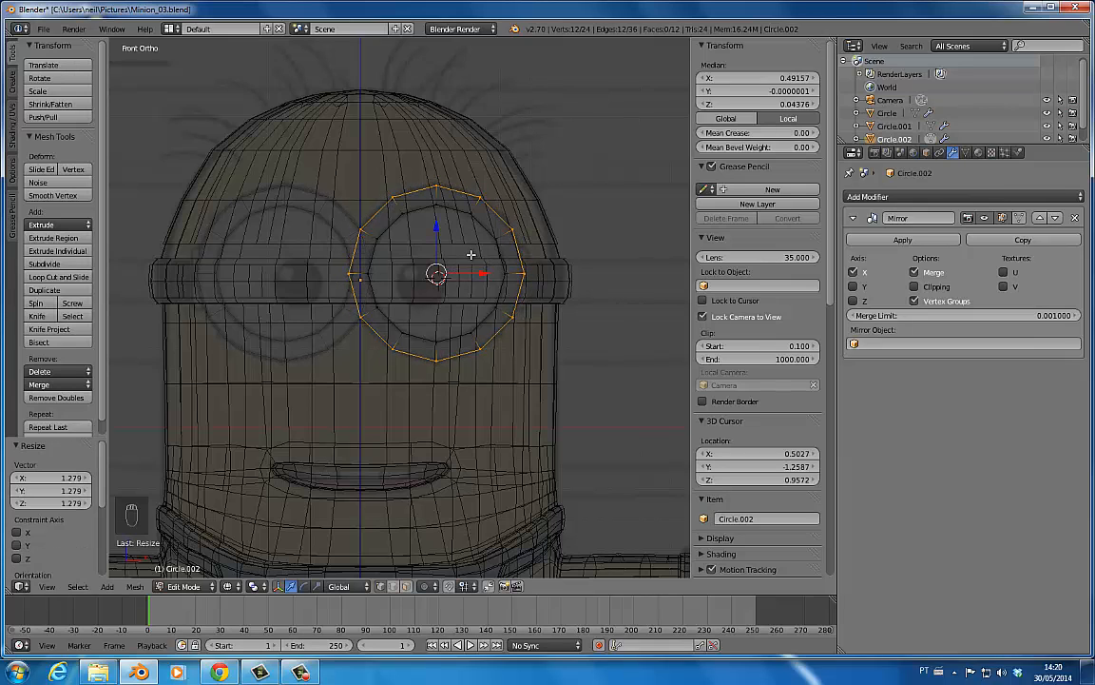
key(z)
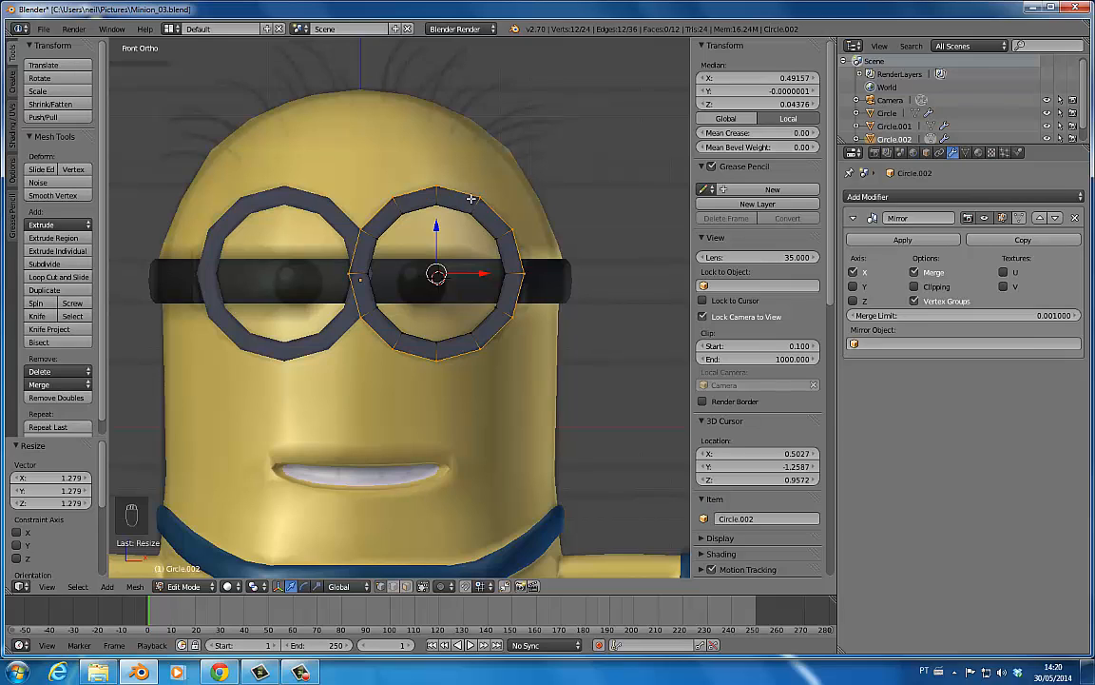
key(z)
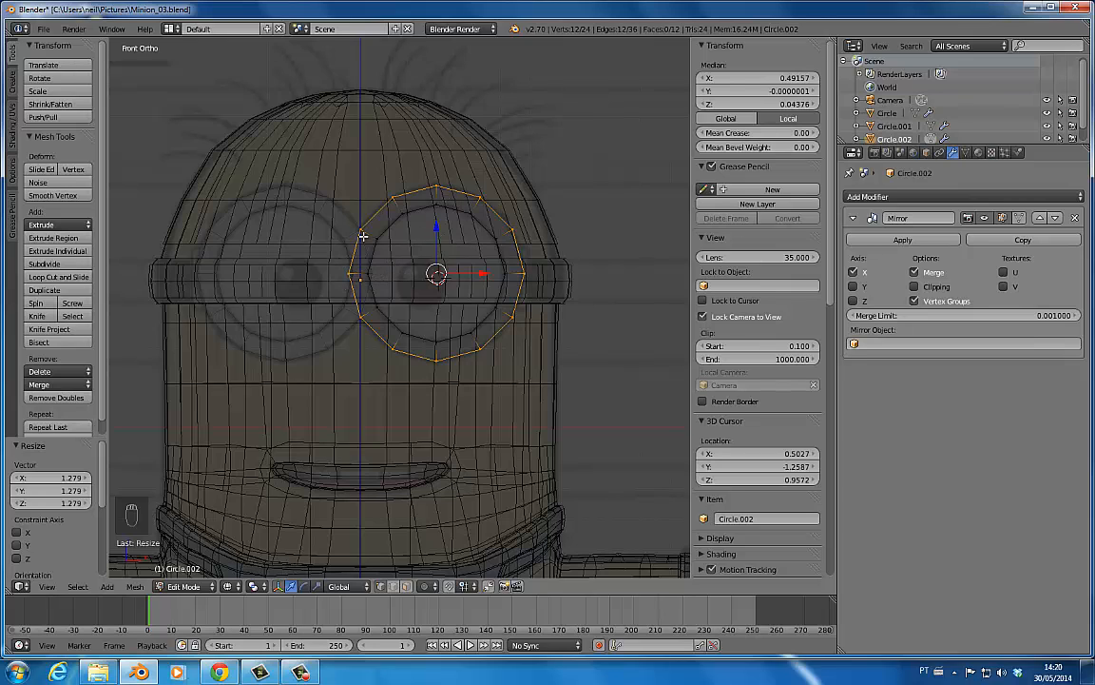
- Enable Clipping on the Mirror modifier and snap the rim's three innermost outer vertices onto the centre line
click(932, 285)
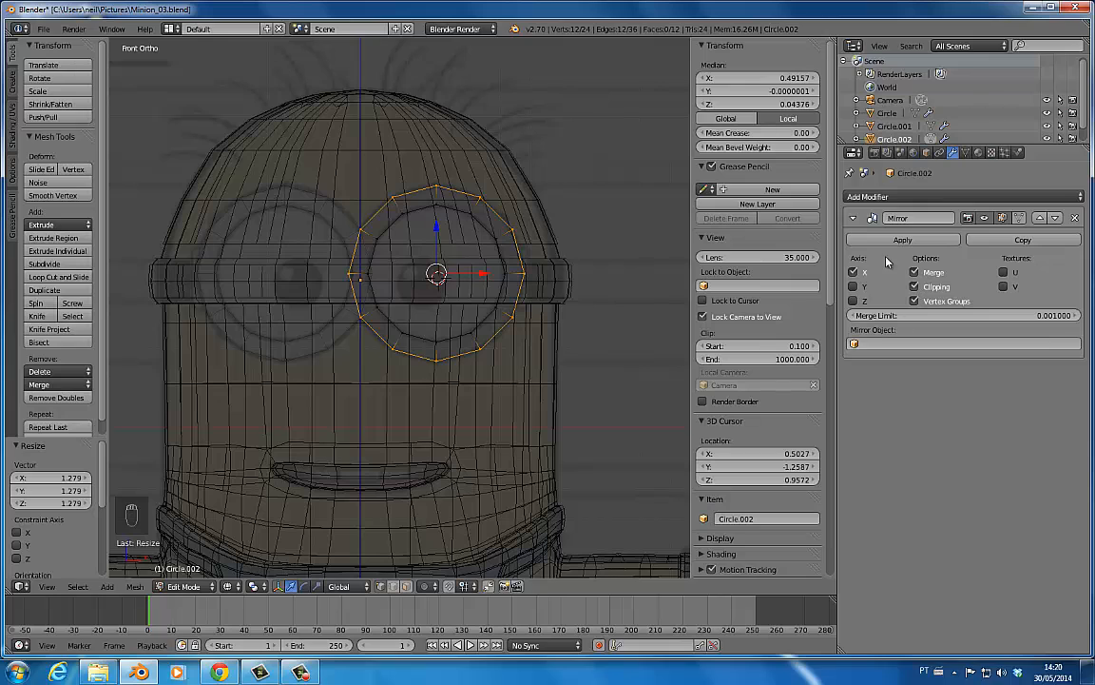
right_drag(369, 235, 369, 232)
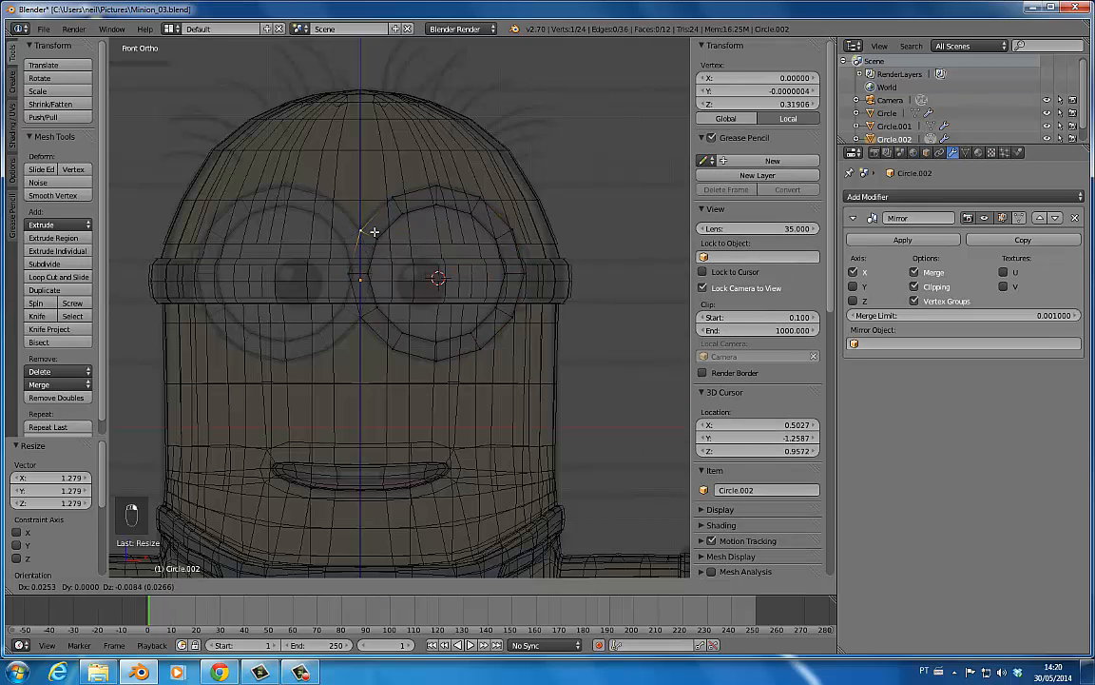
click(368, 234)
right_drag(357, 273, 361, 314)
click(378, 272)
click(362, 281)
click(360, 317)
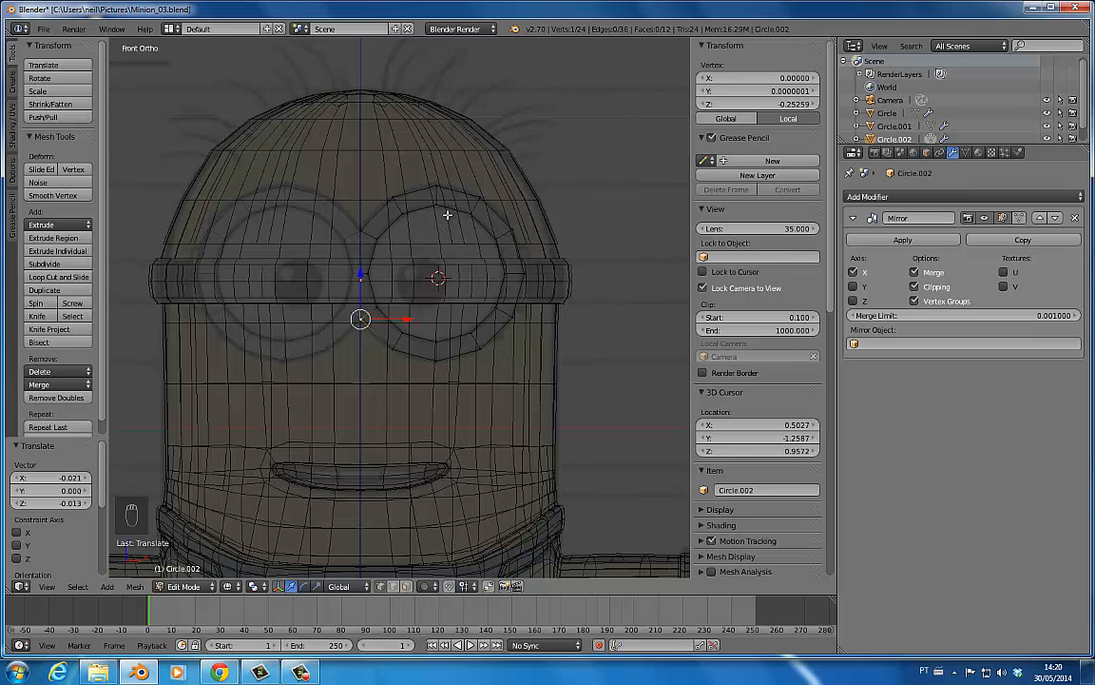
- In edge select mode, select the goggle rim's outer edge loop, leaving out the edge shared at the centre line
key(z)
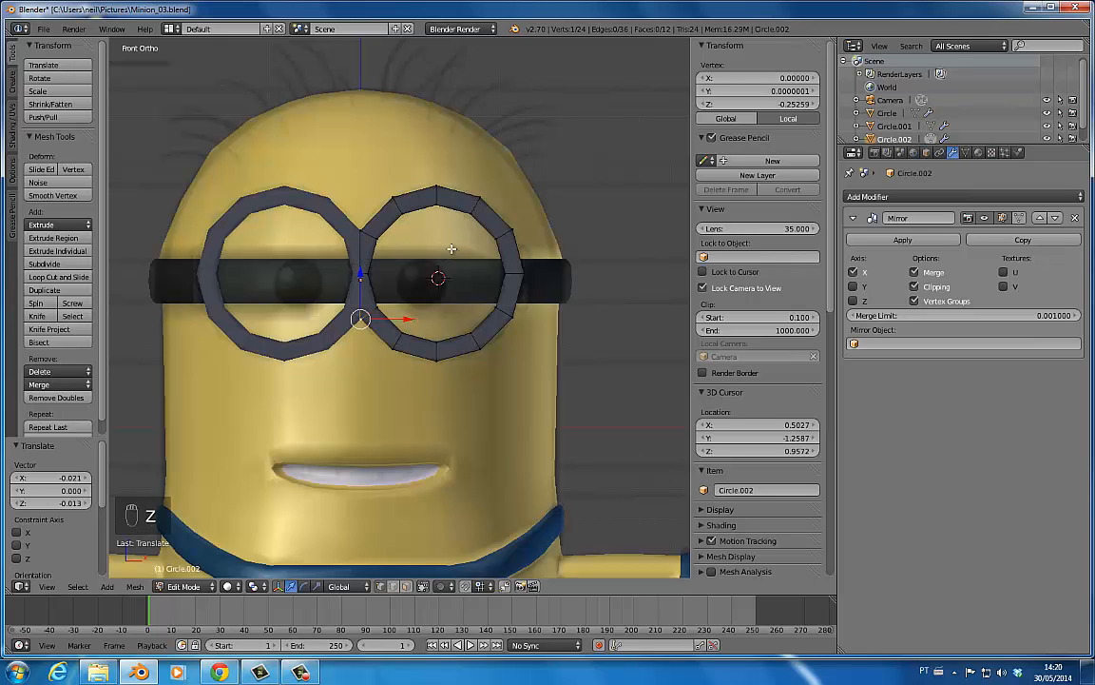
key(z)
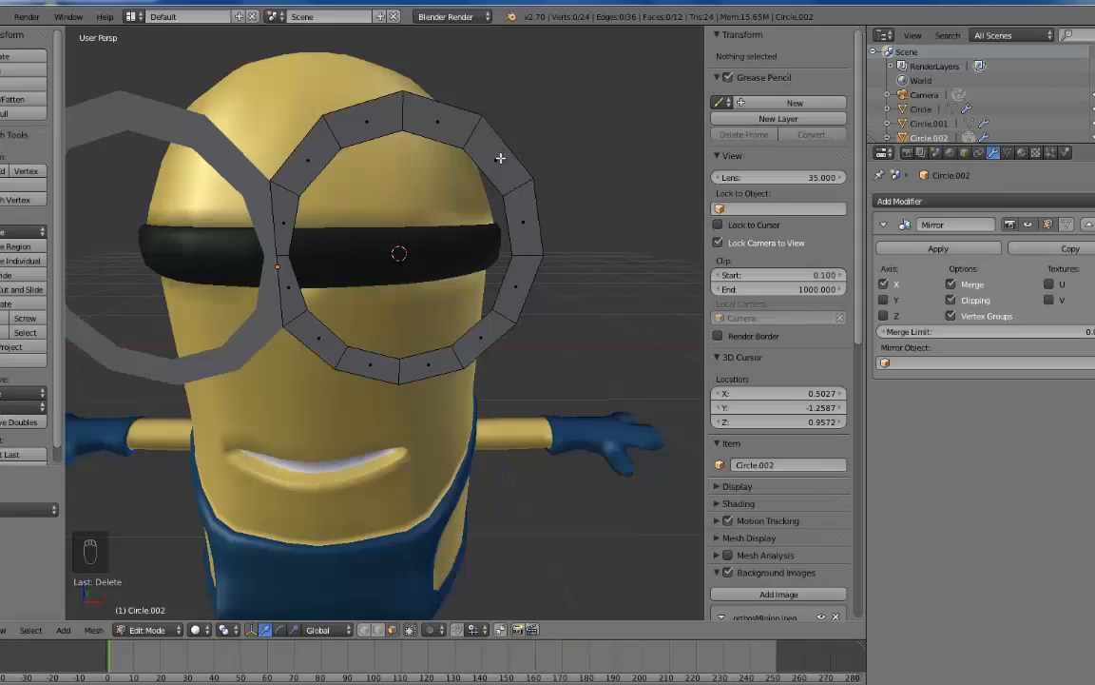
key(ctrl+Tab)
click(451, 142)
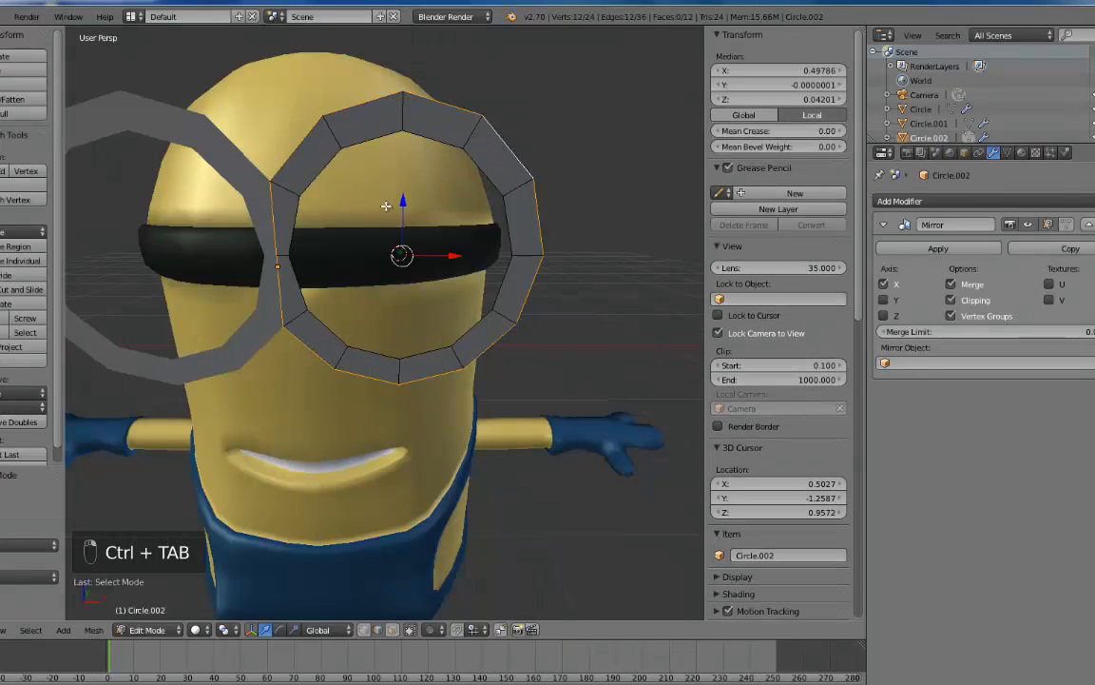
shift+right_click(276, 283)
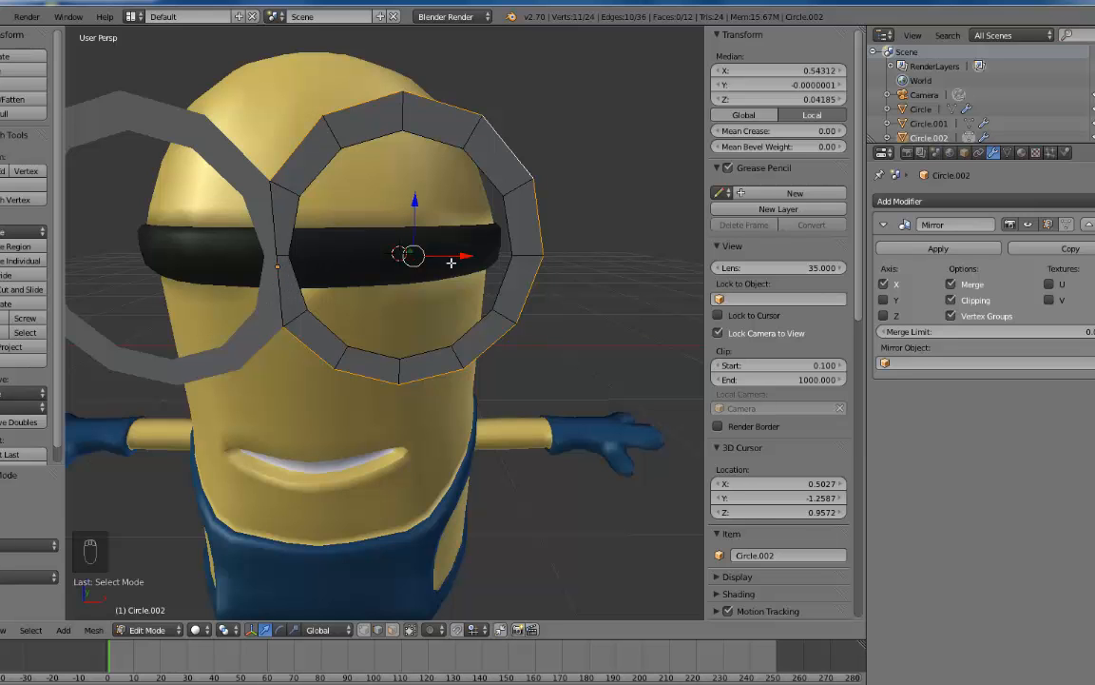
- Extrude the outer loop back towards the face along Y and lengthen it to about 0.205, matching the front ring in the side view
middle_drag(451, 263, 375, 223)
key(KP_5)
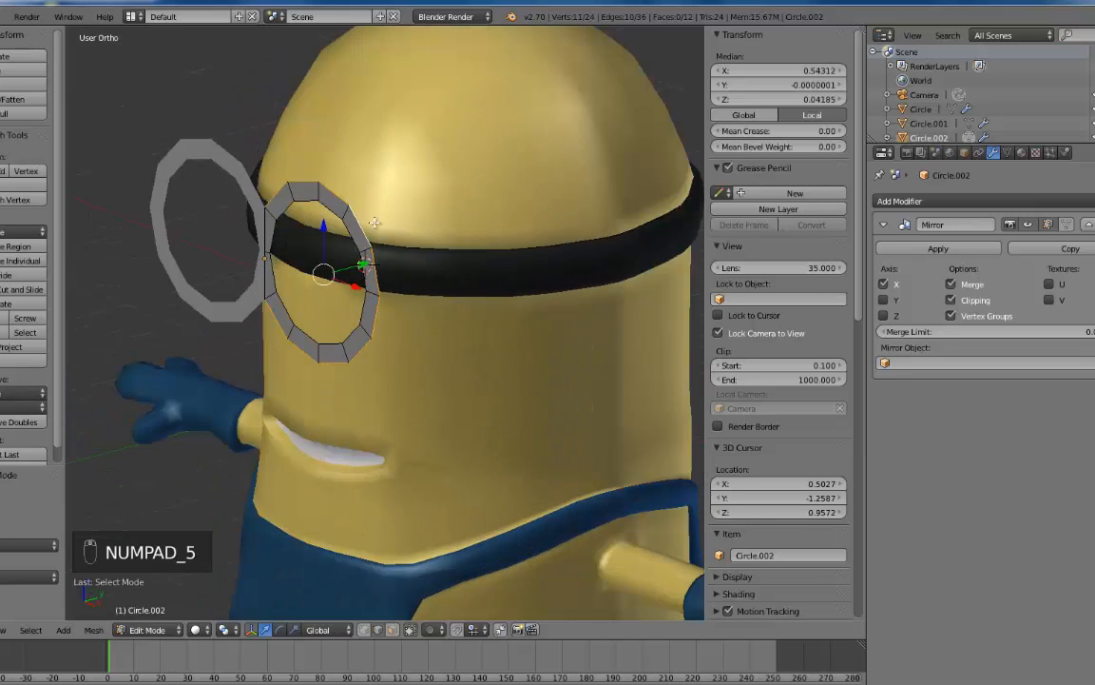
scroll(375, 223, down, 4)
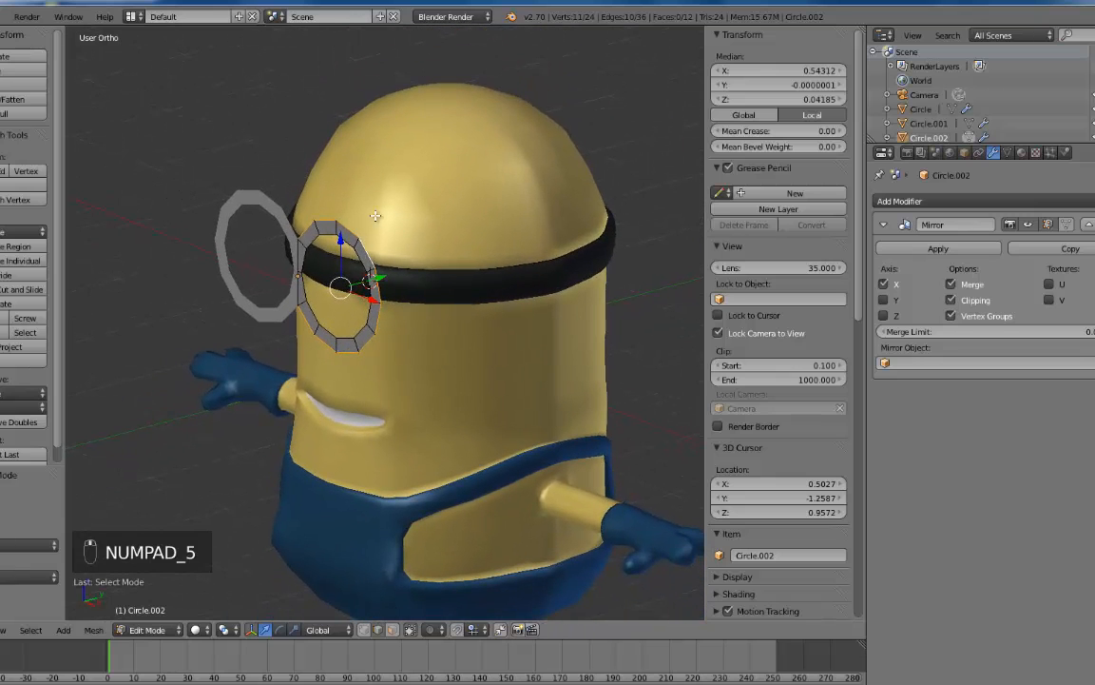
middle_drag(385, 313, 356, 329)
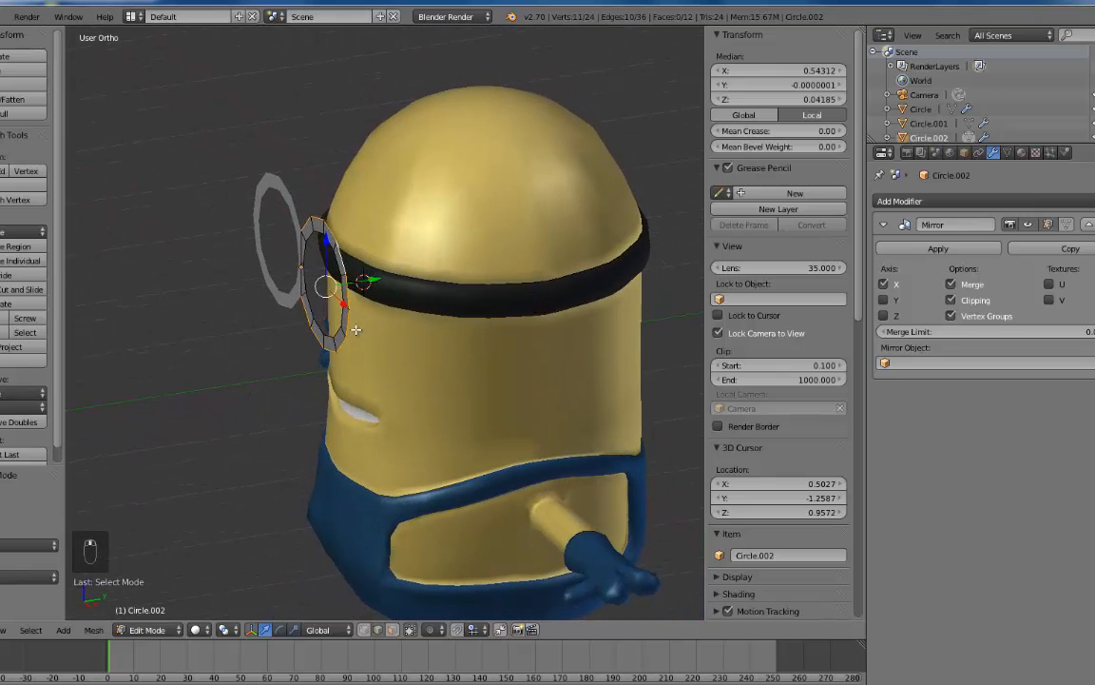
key(e)
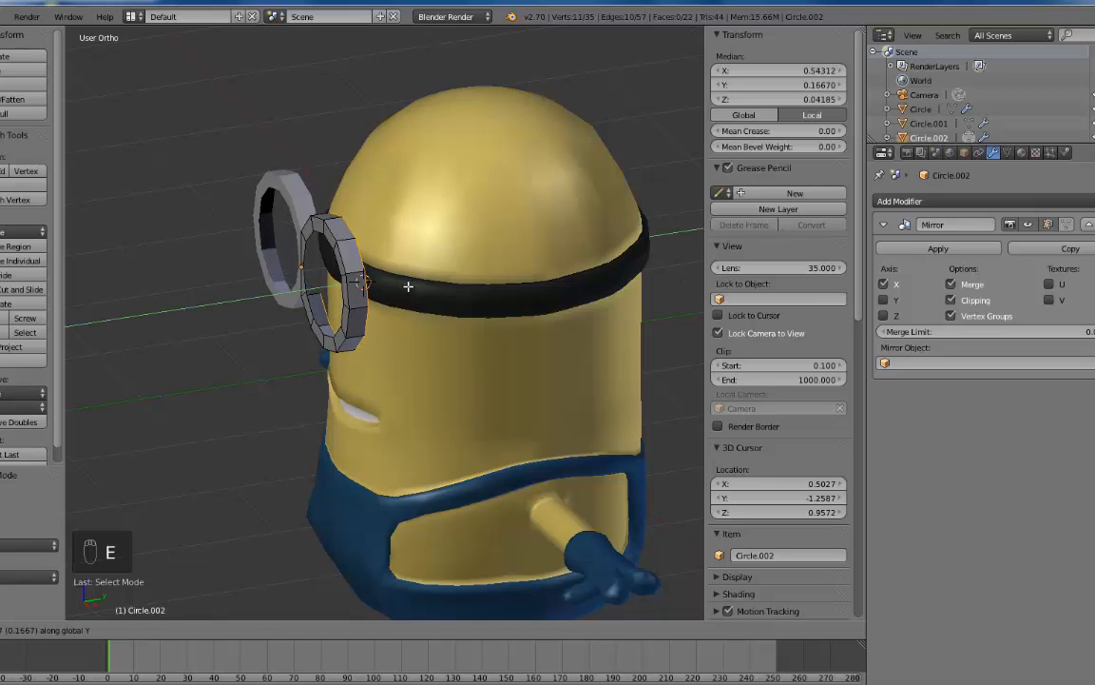
click(406, 292)
key(KP_3)
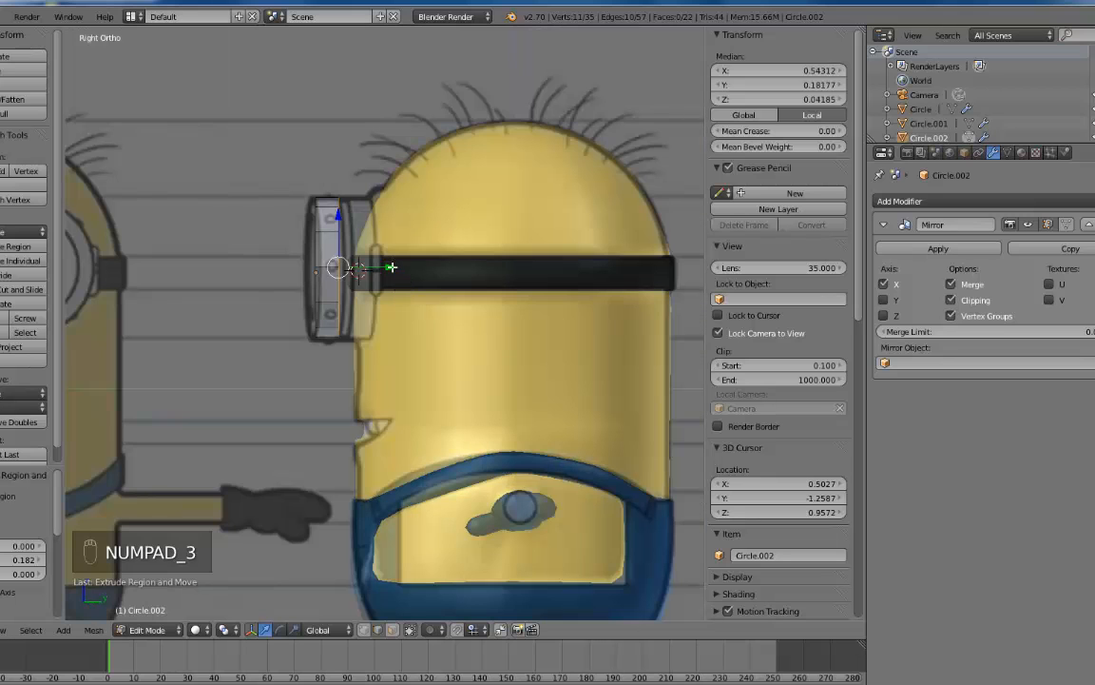
drag(391, 267, 393, 268)
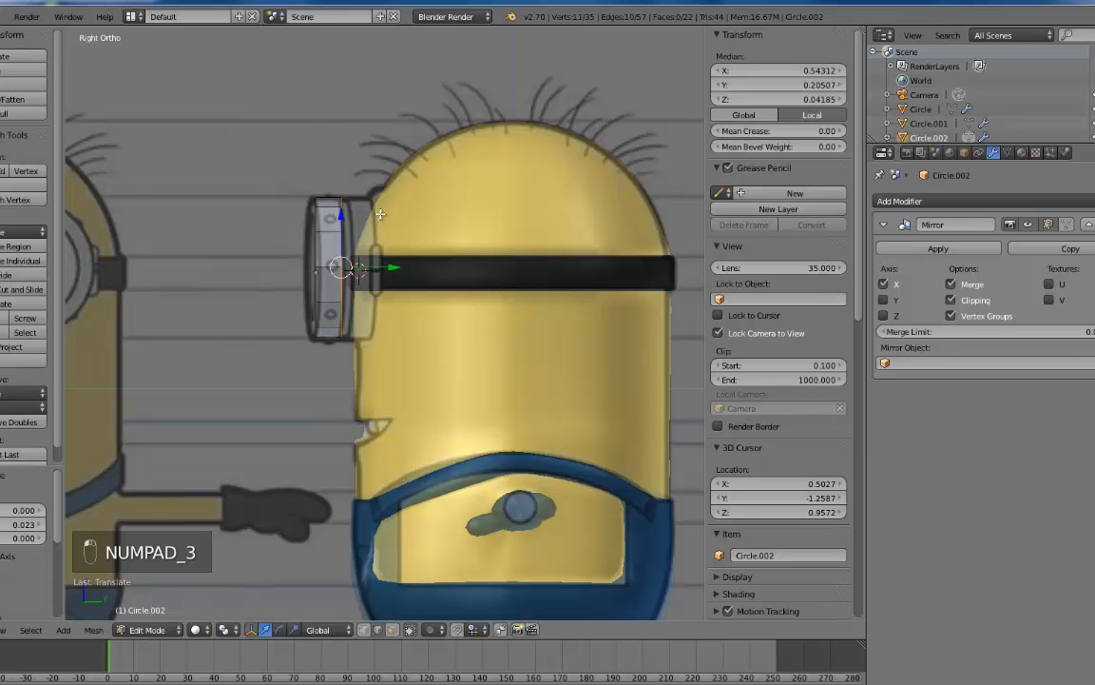
key(e)
click(388, 207)
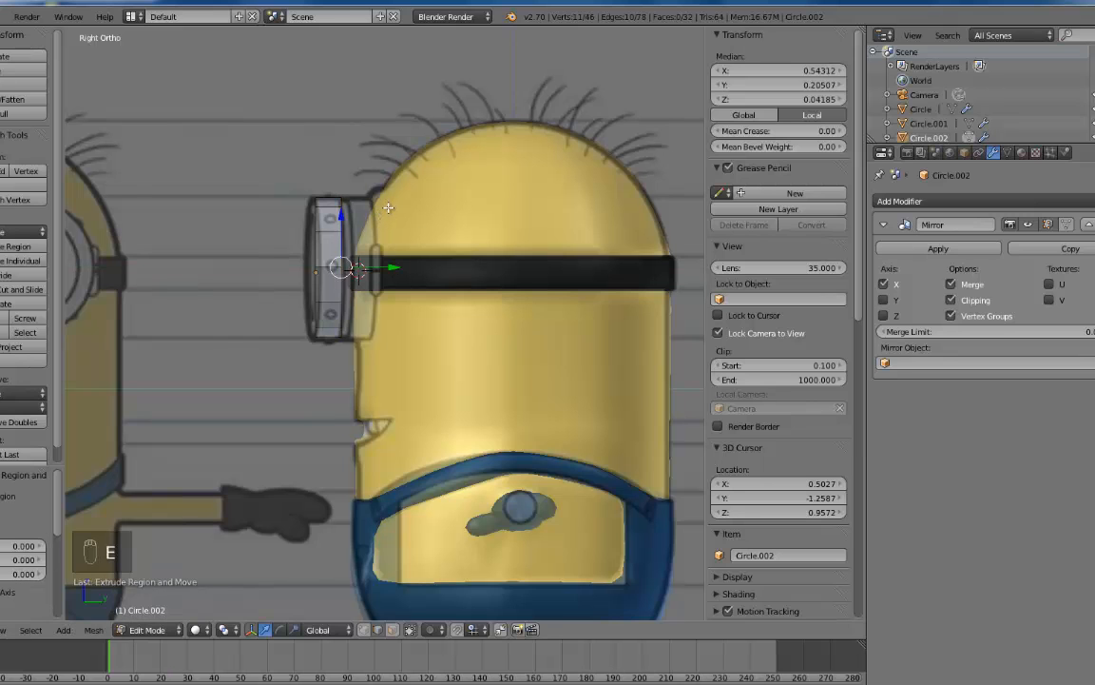
middle_drag(362, 214, 354, 258)
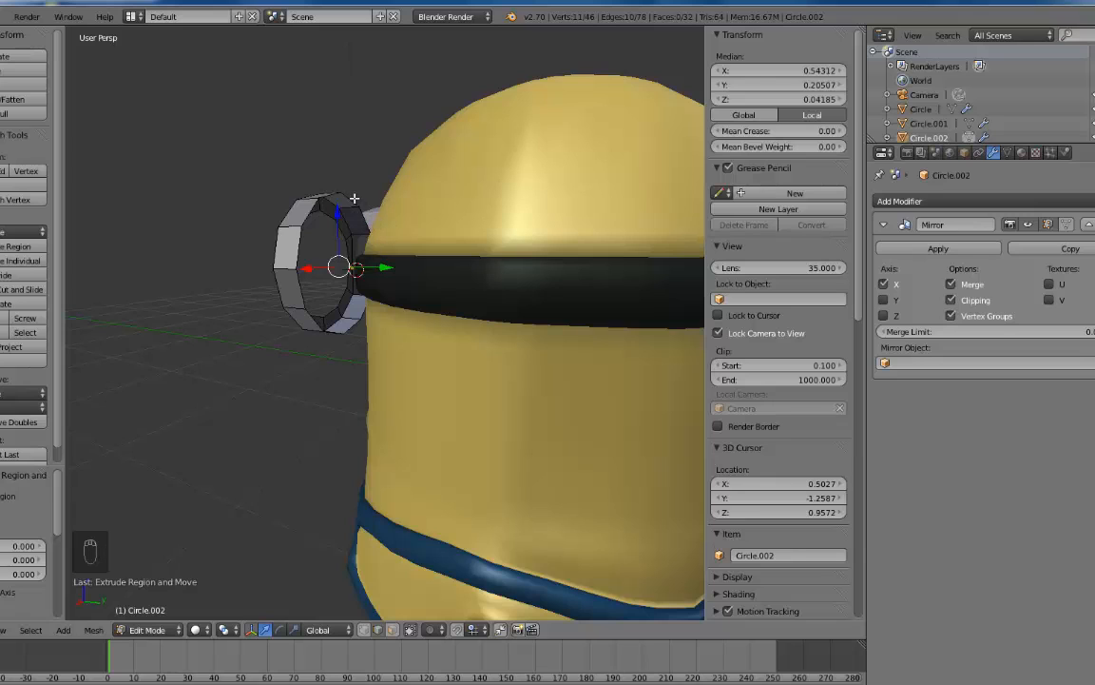
key(ctrl+z)
key(s)
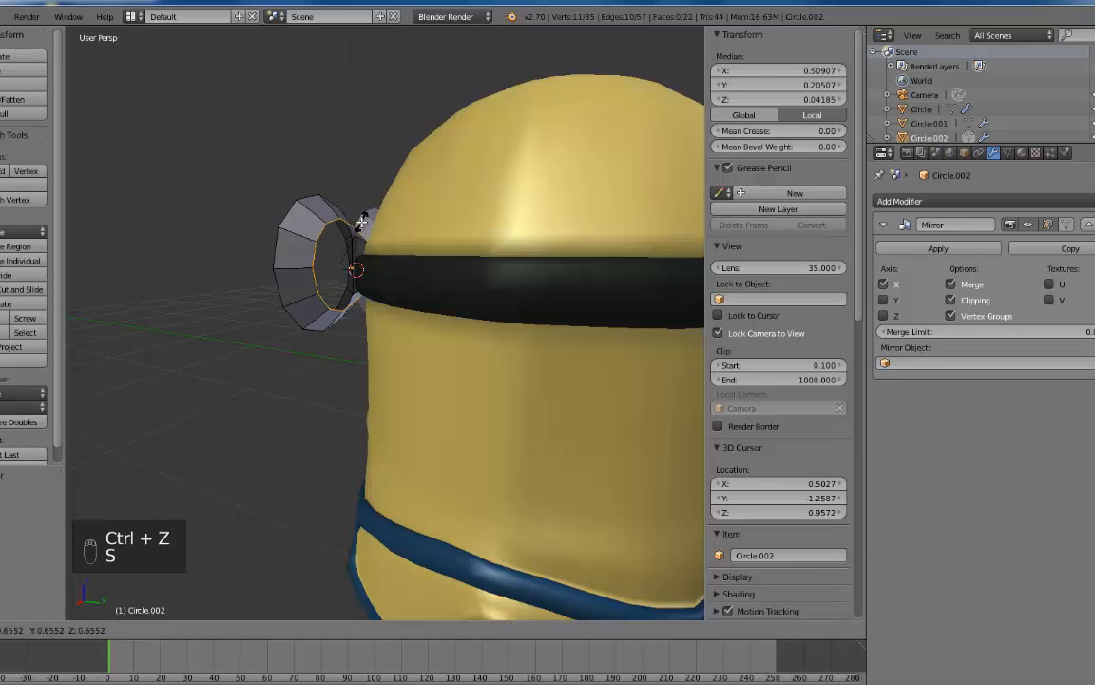
- Extrude the ring's rear loop in place and scale it in by about 0.853
key(e)
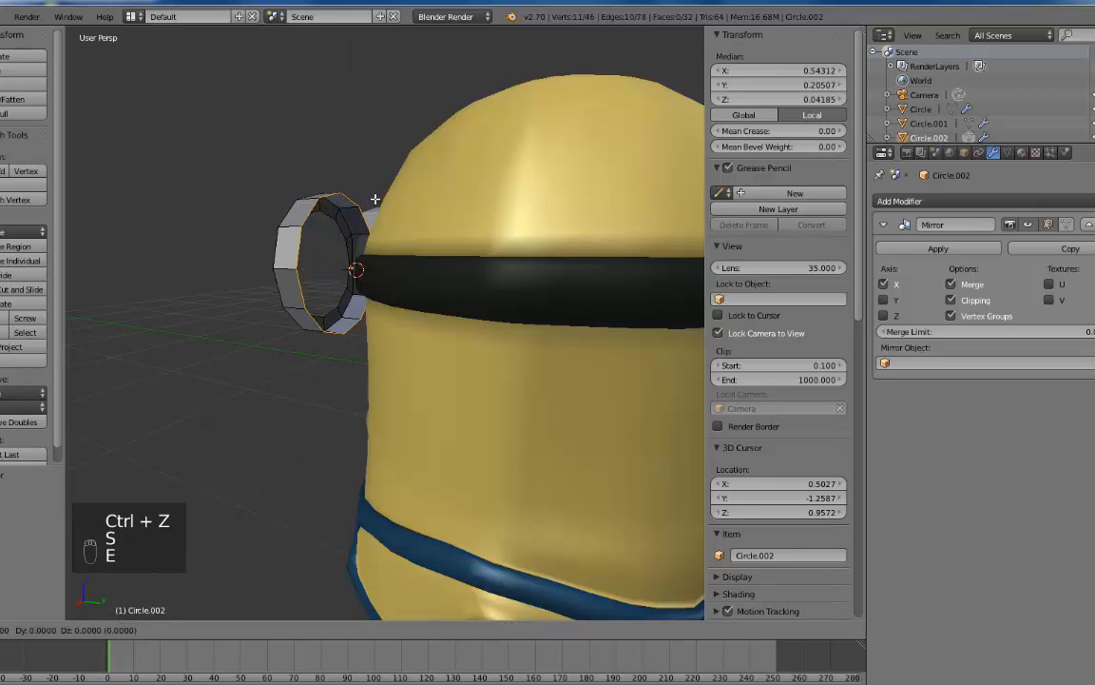
key(s)
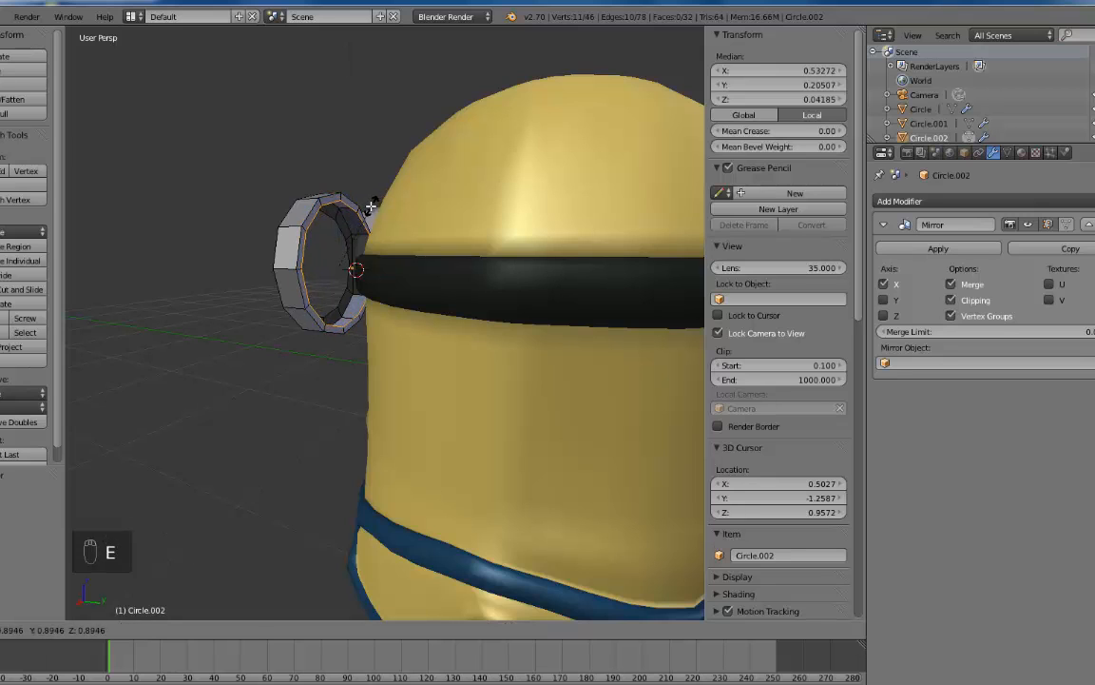
click(371, 207)
key(KP_1)
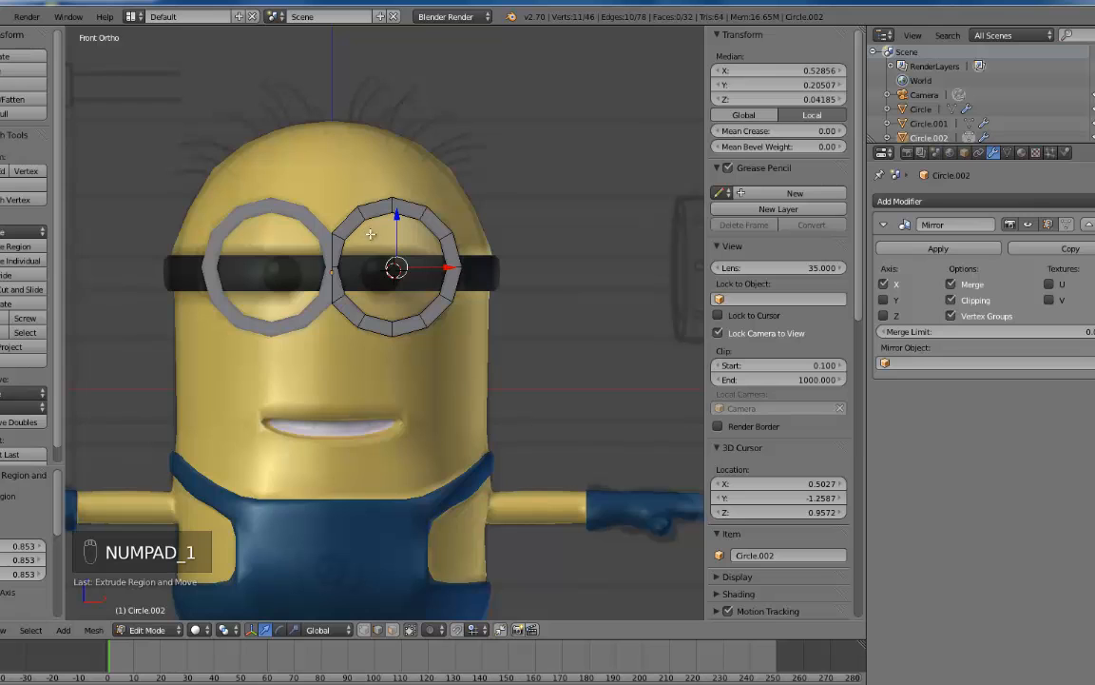
- Extrude the scaled-in loop about 0.058 along Y to form the groove behind the front ring
key(KP_3)
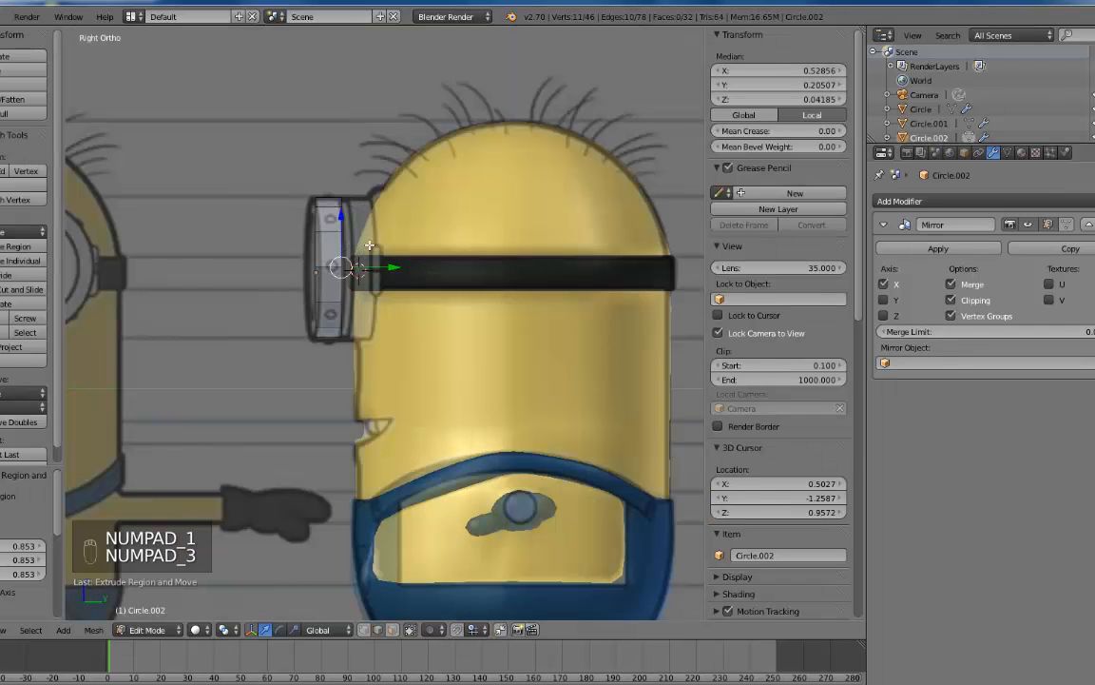
key(e)
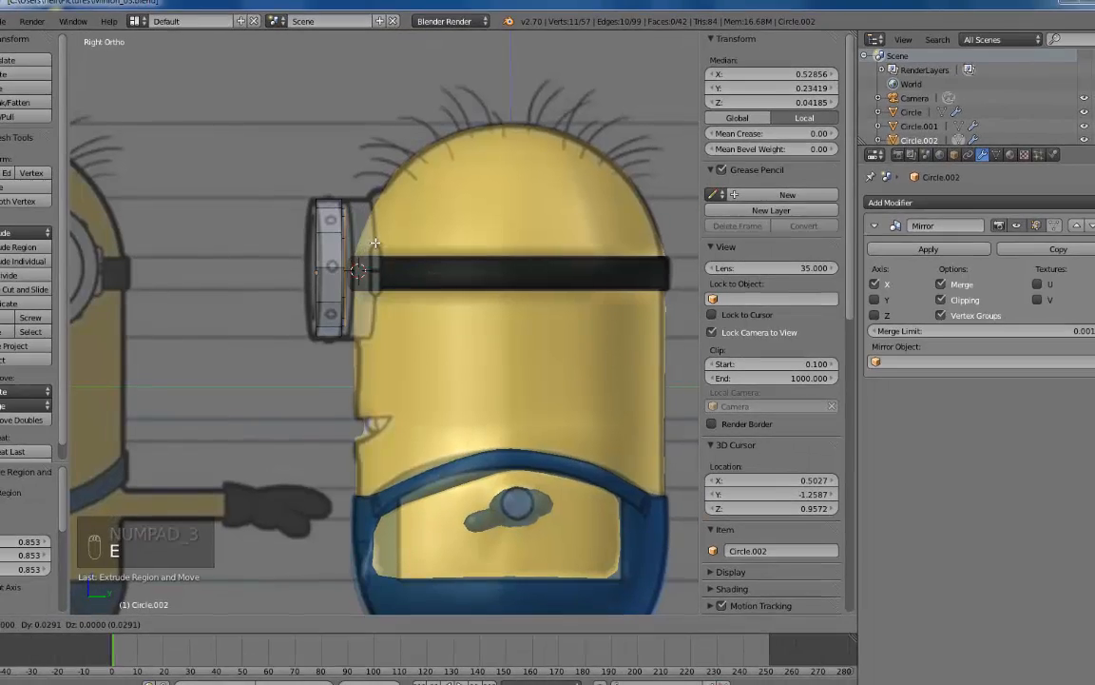
key(y)
click(377, 243)
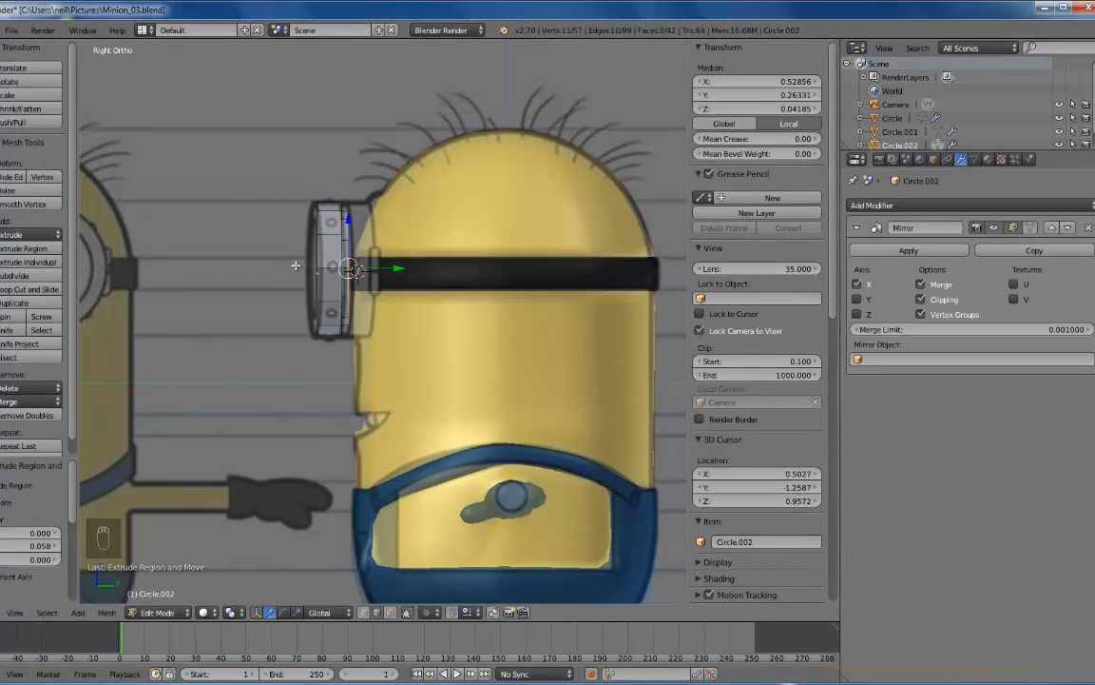
- Extrude the groove's rear loop, scale it out by about 1.179, and extrude it about 0.646 along Y into the head
key(e)
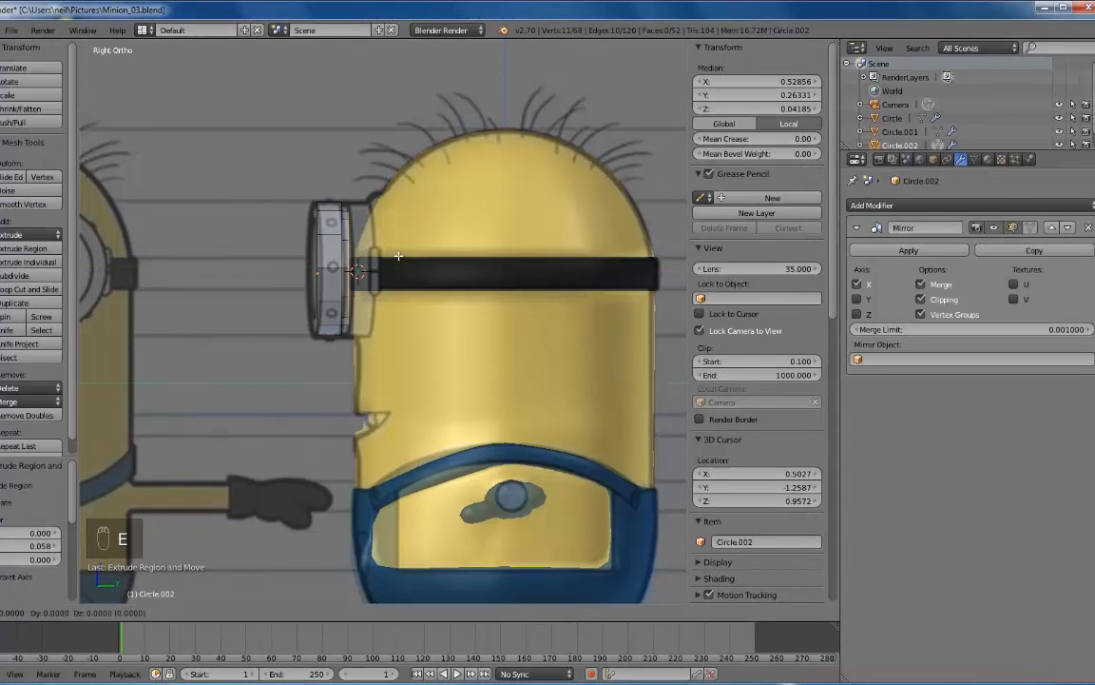
key(s)
click(409, 245)
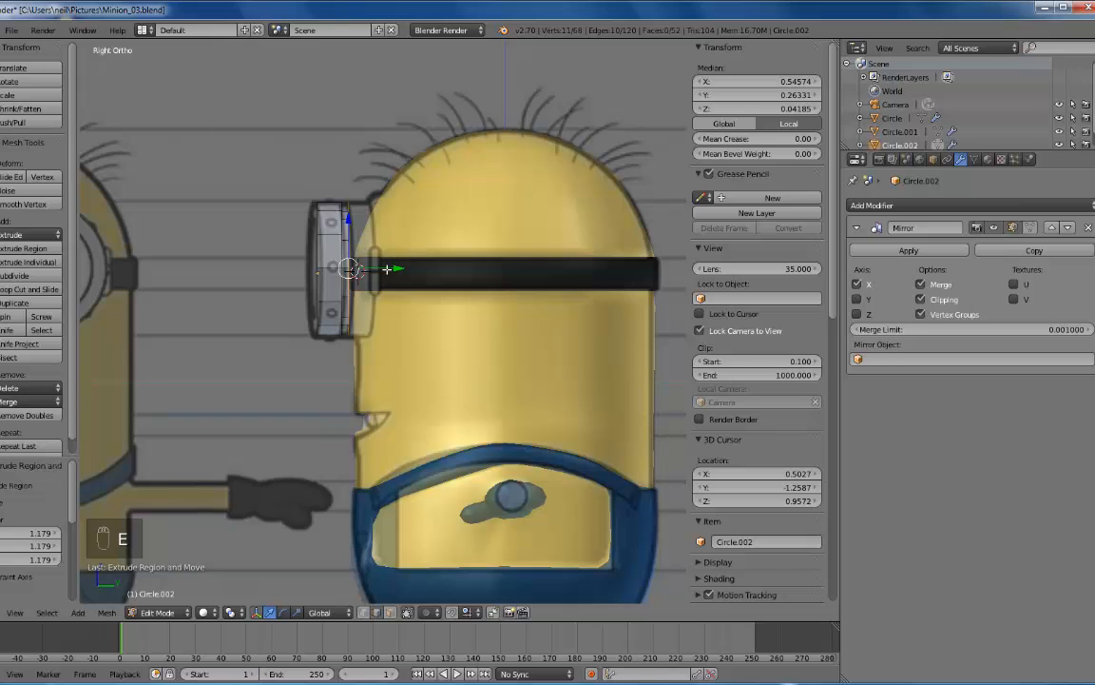
key(e)
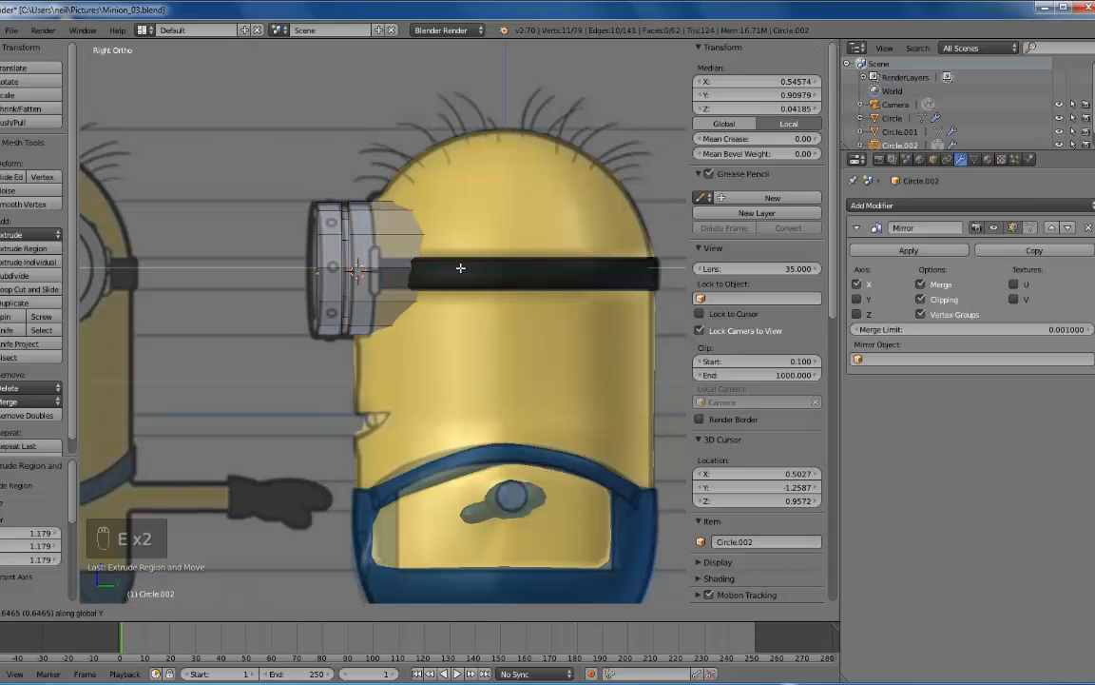
click(403, 279)
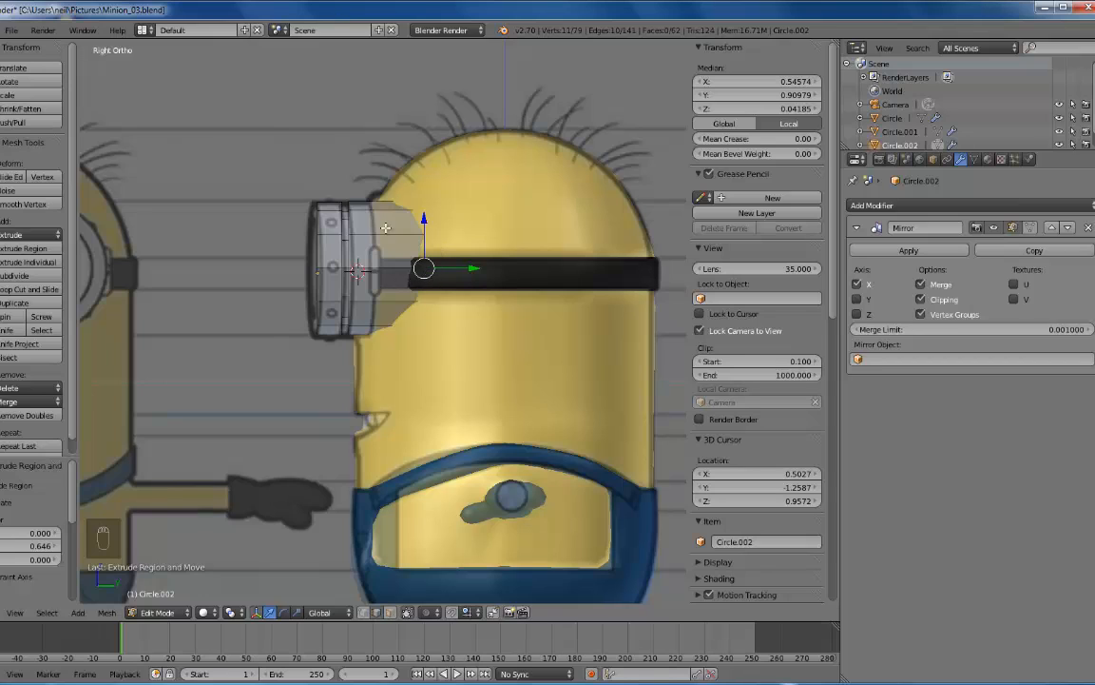
- In Object Mode, add a Subdivision Surface modifier to the goggles and set their shading to smooth
key(Tab)
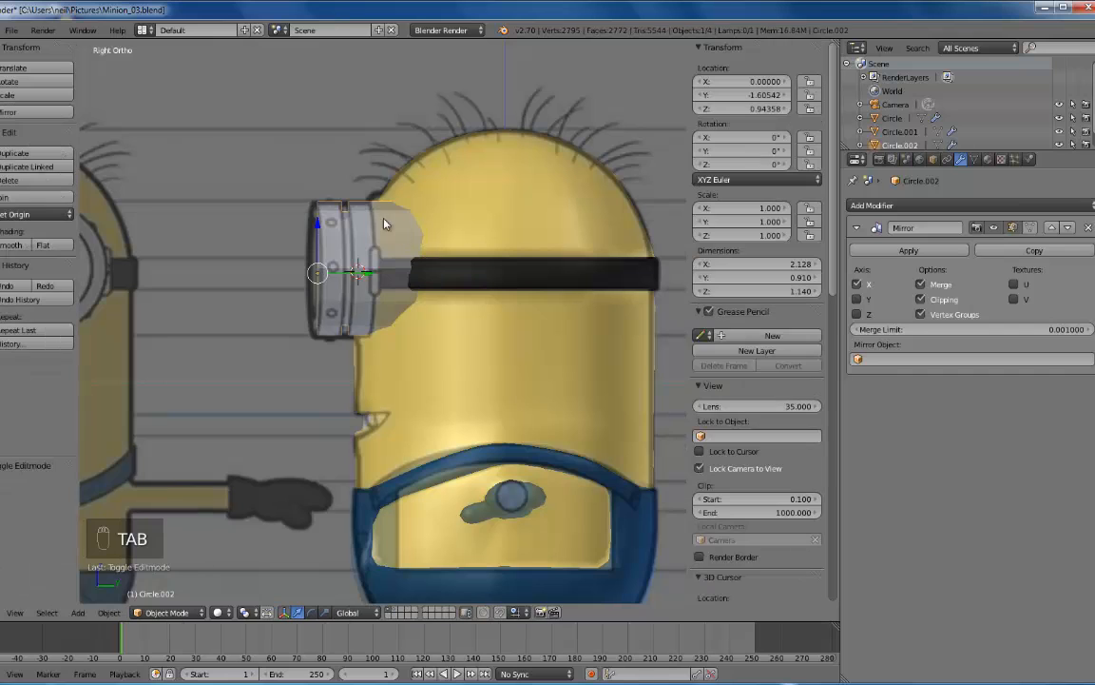
middle_drag(356, 257, 432, 287)
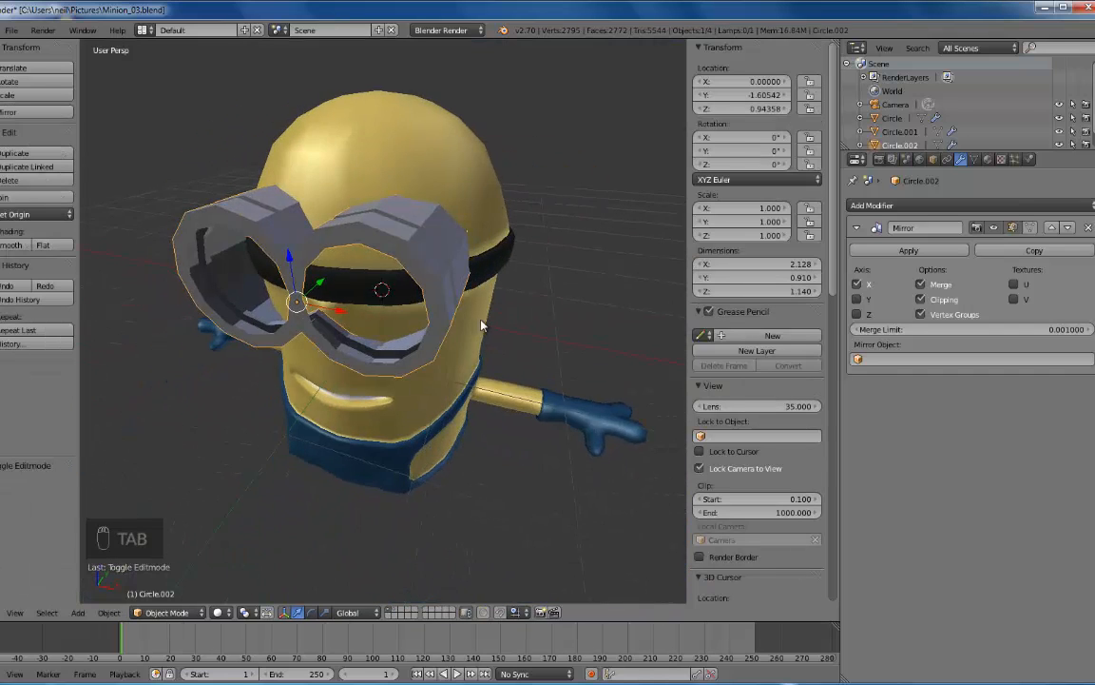
click(958, 207)
click(713, 389)
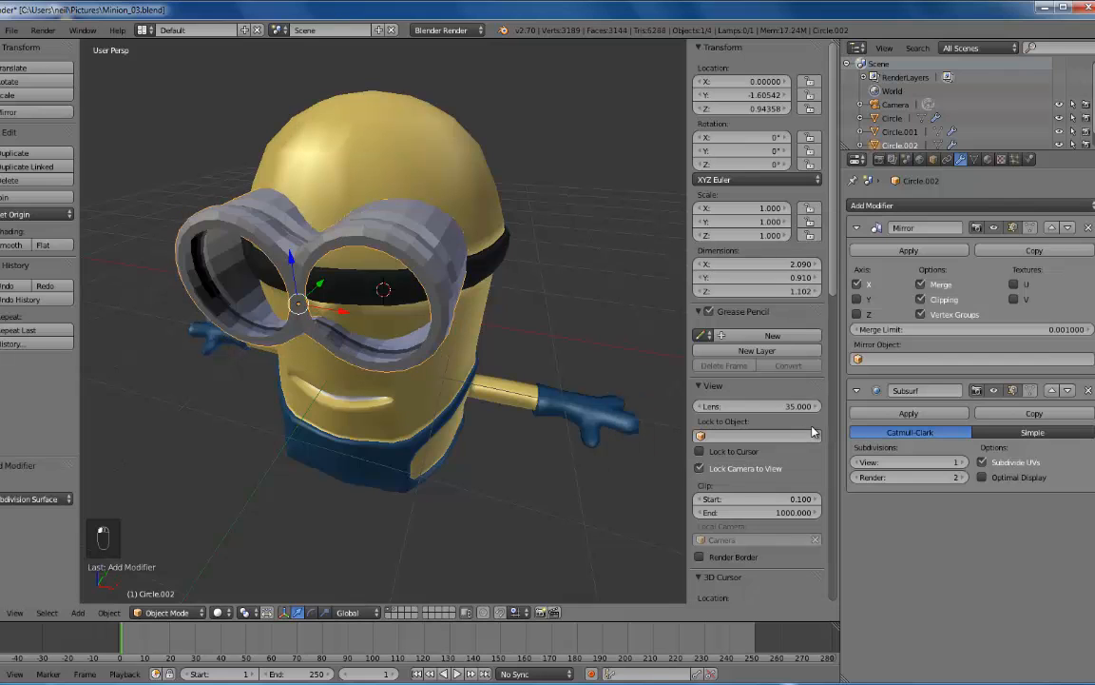
click(13, 245)
- Examine the smoothed goggles' shape from several angles, including the side
middle_drag(469, 321, 350, 224)
key(ctrl+s)
click(409, 249)
middle_drag(414, 256, 330, 270)
middle_drag(402, 307, 360, 270)
key(ctrl+s)
click(362, 274)
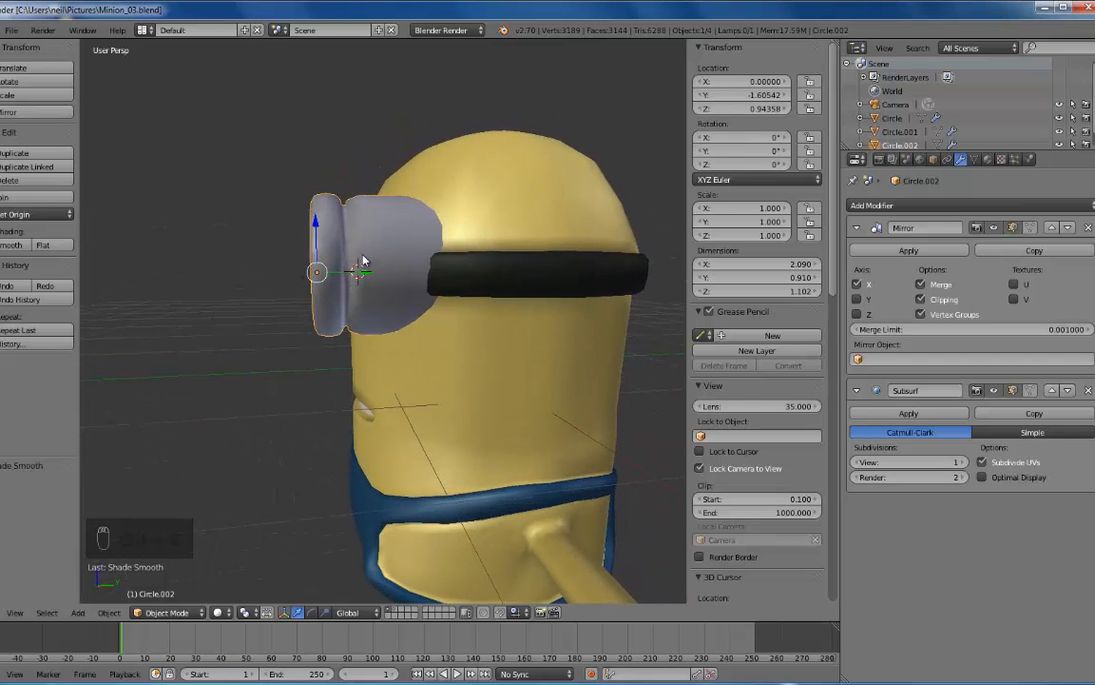
- In Edit Mode, add two loop cuts around the goggle's front ring, slid close to its front and rear edges
key(Tab)
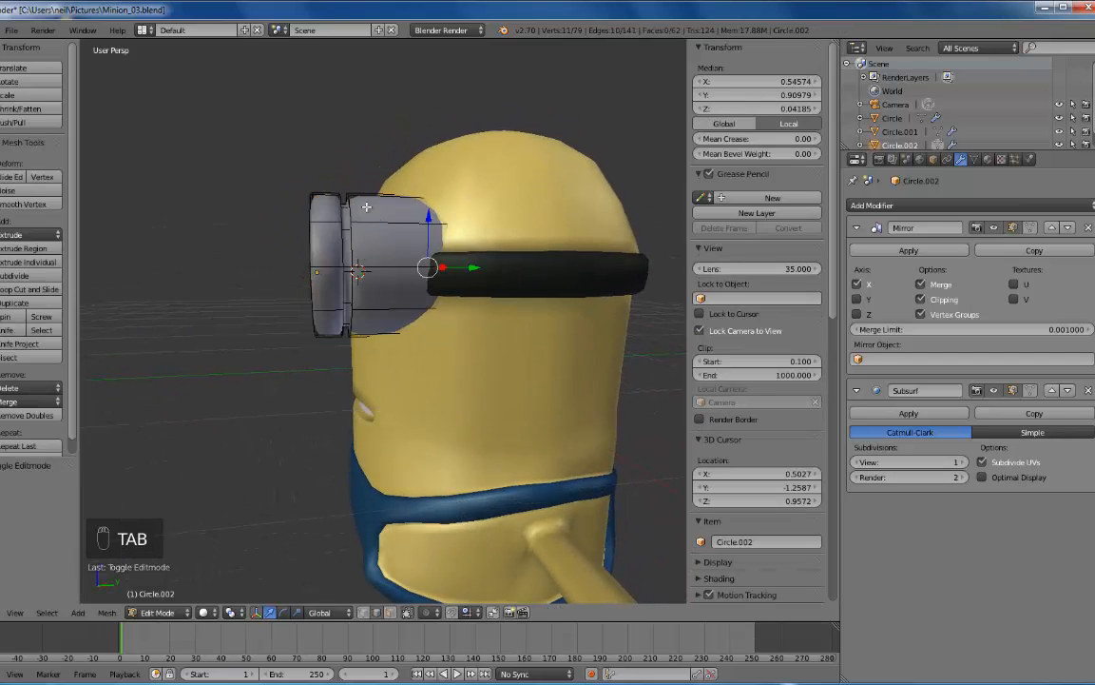
key(KP_5)
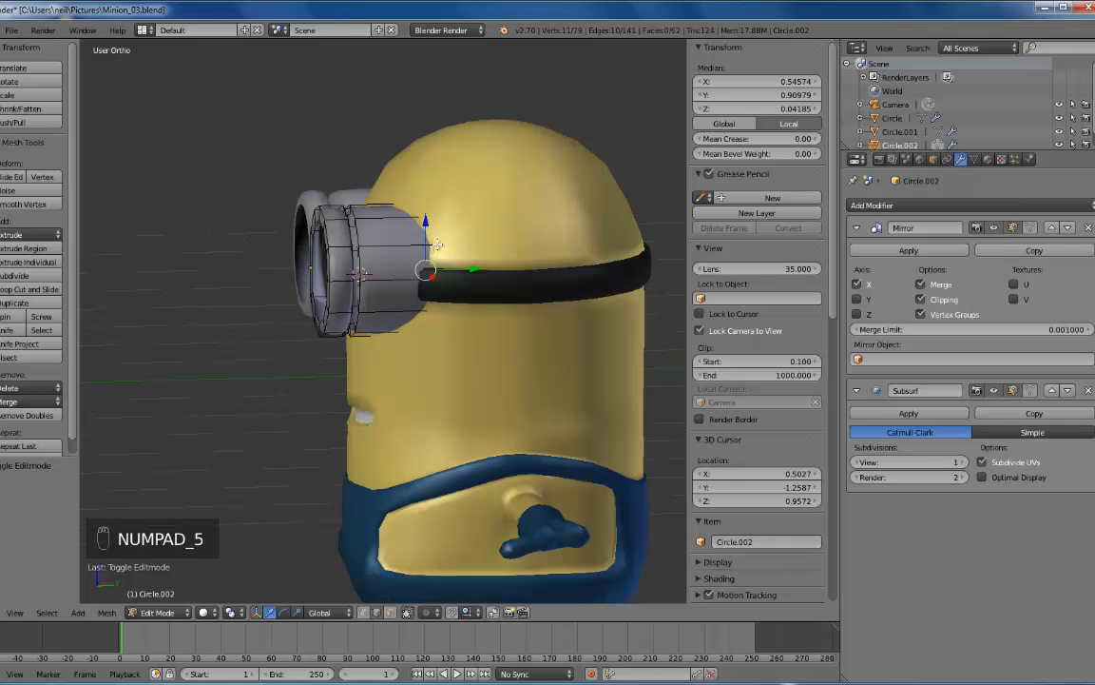
mouse_move(276, 285)
middle_down()
mouse_move(274, 298)
mouse_move(270, 291)
middle_up()
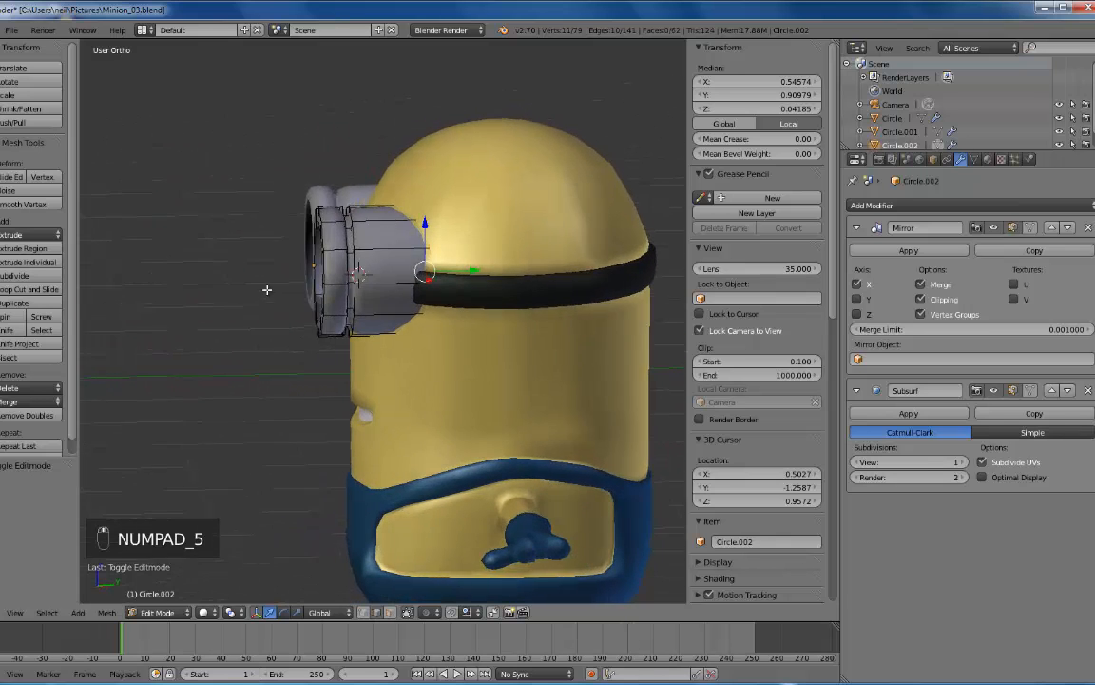
scroll(343, 323, up, 4)
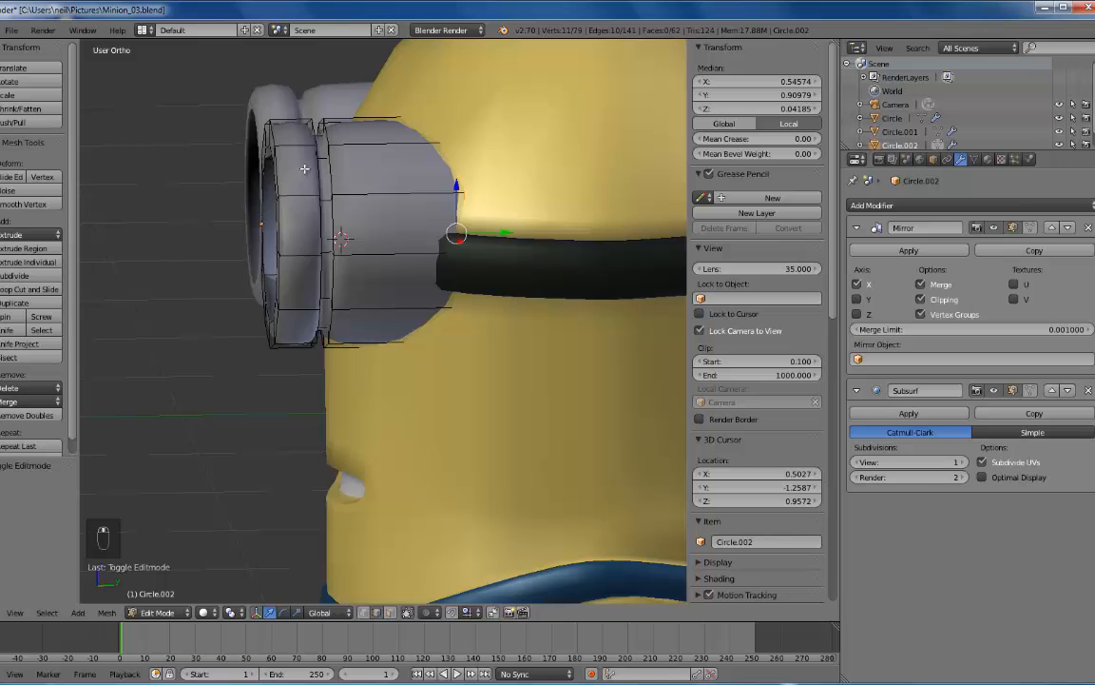
key(ctrl+r)
click(294, 127)
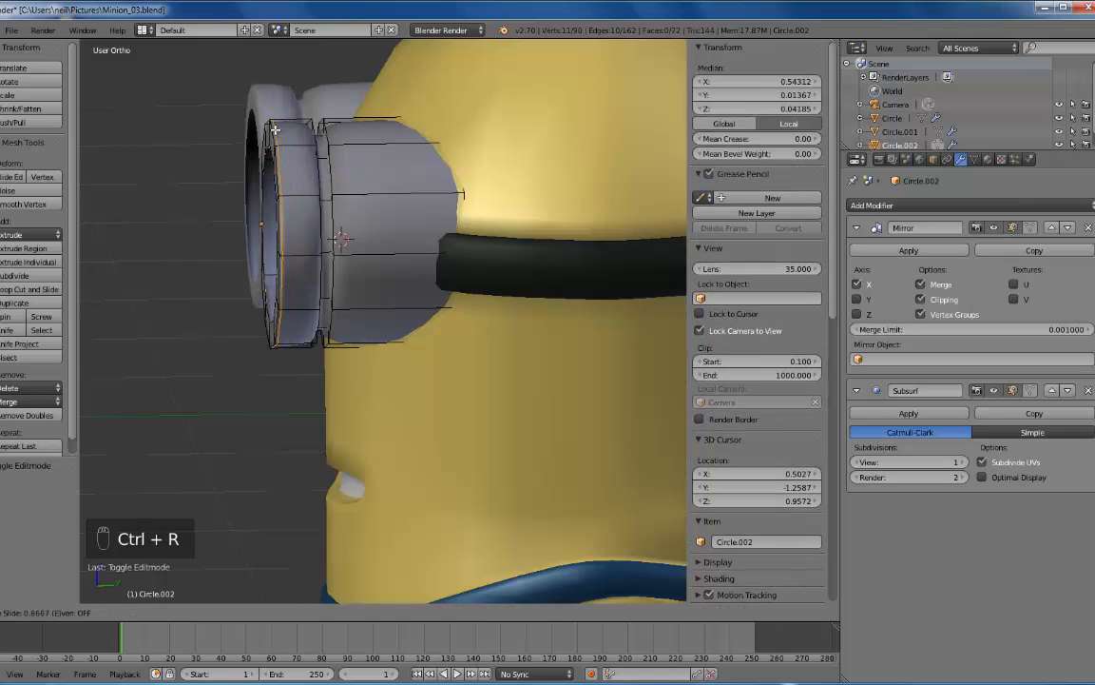
click(296, 144)
key(ctrl+r)
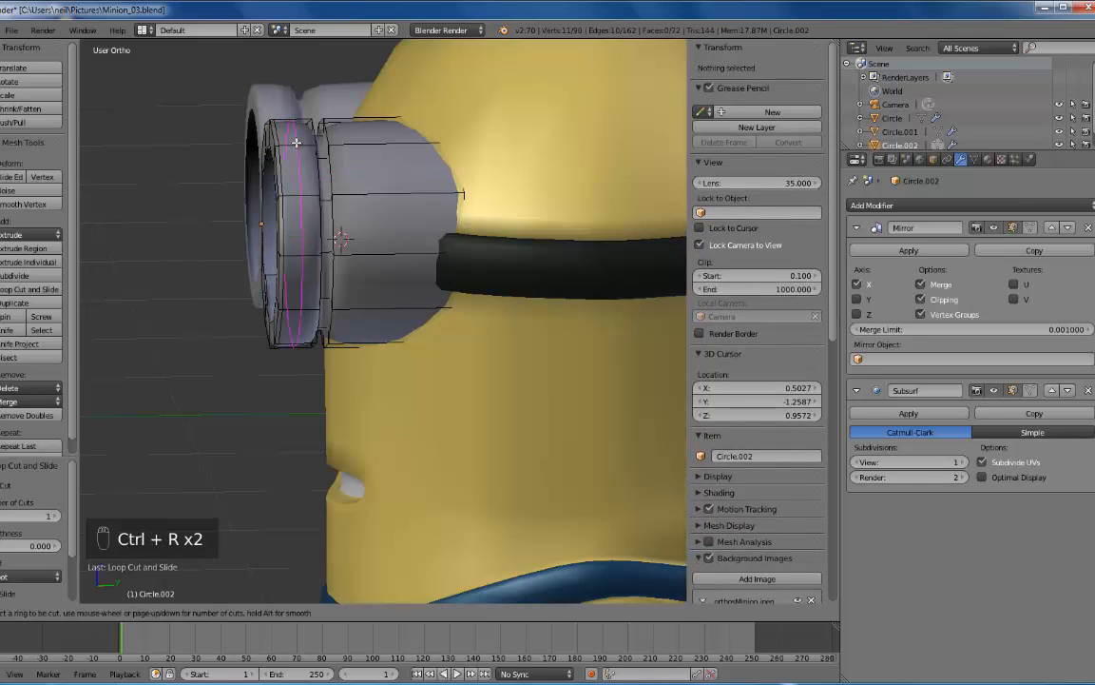
click(302, 142)
click(310, 140)
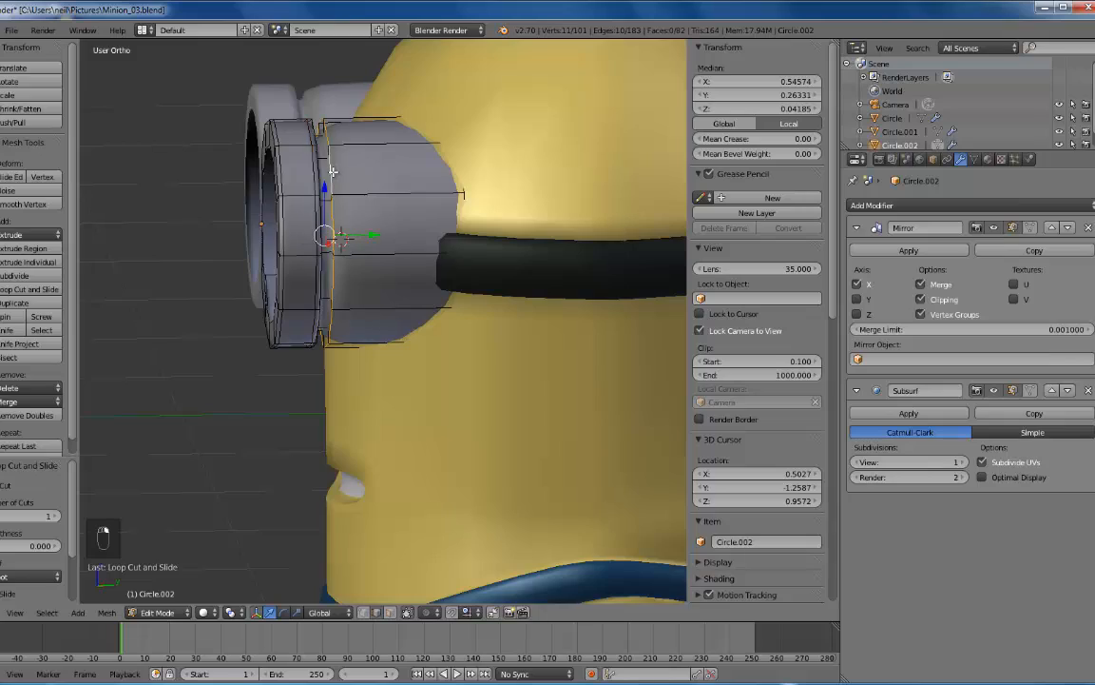
middle_drag(333, 170, 362, 133)
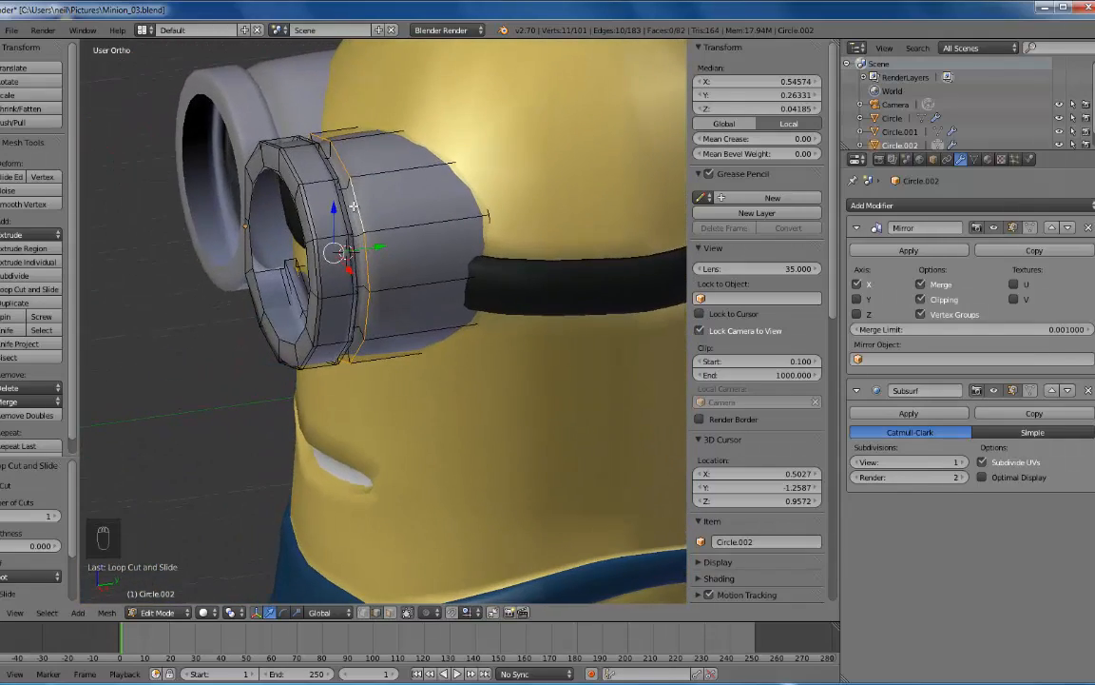
- Bevel the selected edge loop behind the goggle's groove with an offset of about 0.011 and return to Object Mode
key(w)
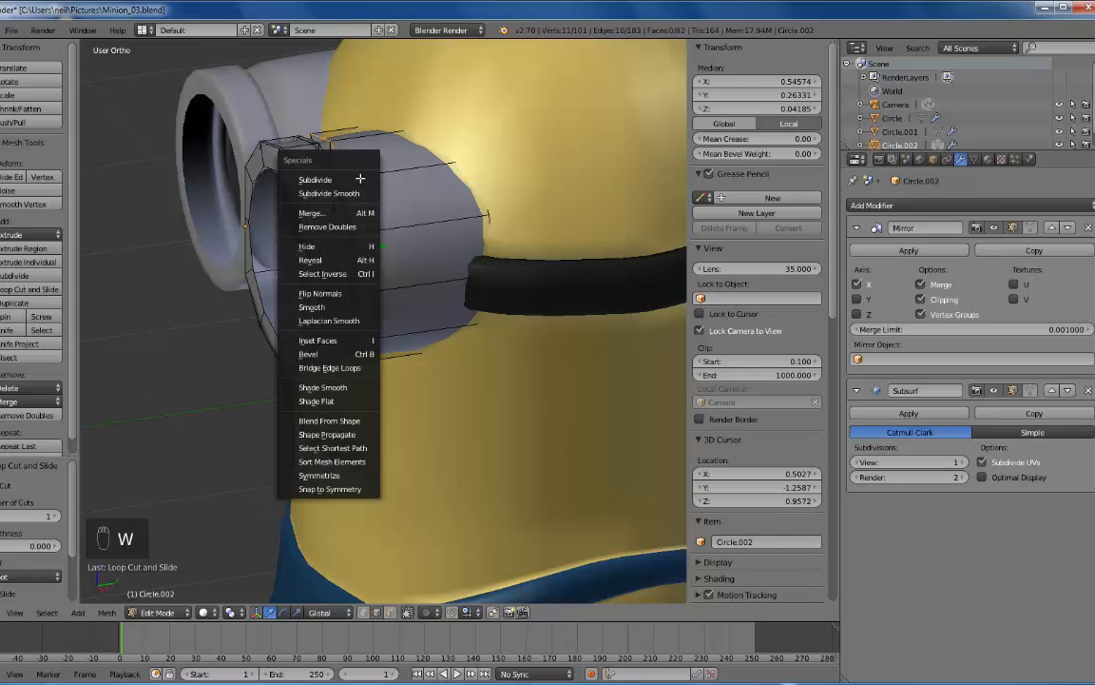
click(344, 354)
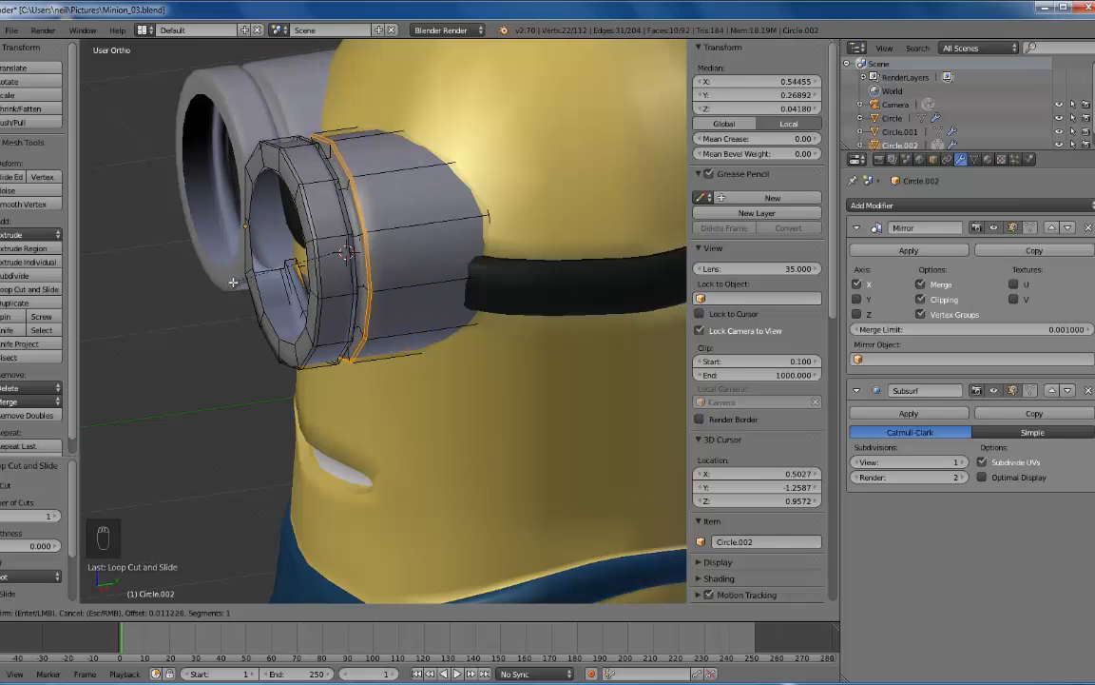
click(233, 282)
key(Tab)
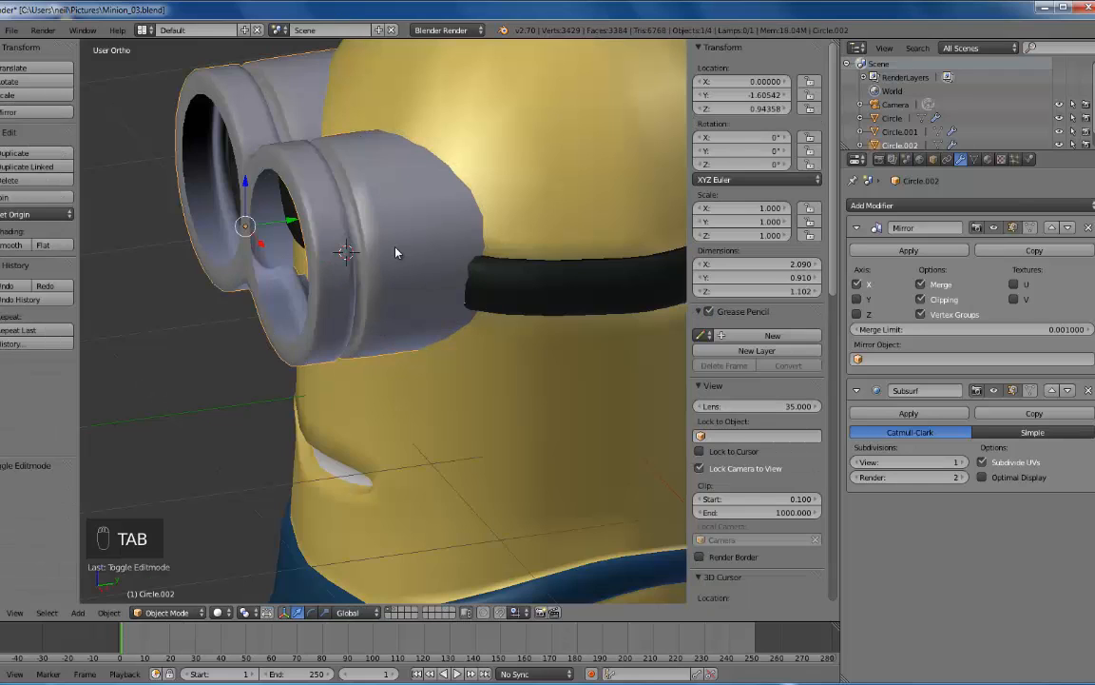
- Render the scene to check the goggles, close the render and save the file over the existing version
middle_drag(345, 250, 399, 213)
key(F12)
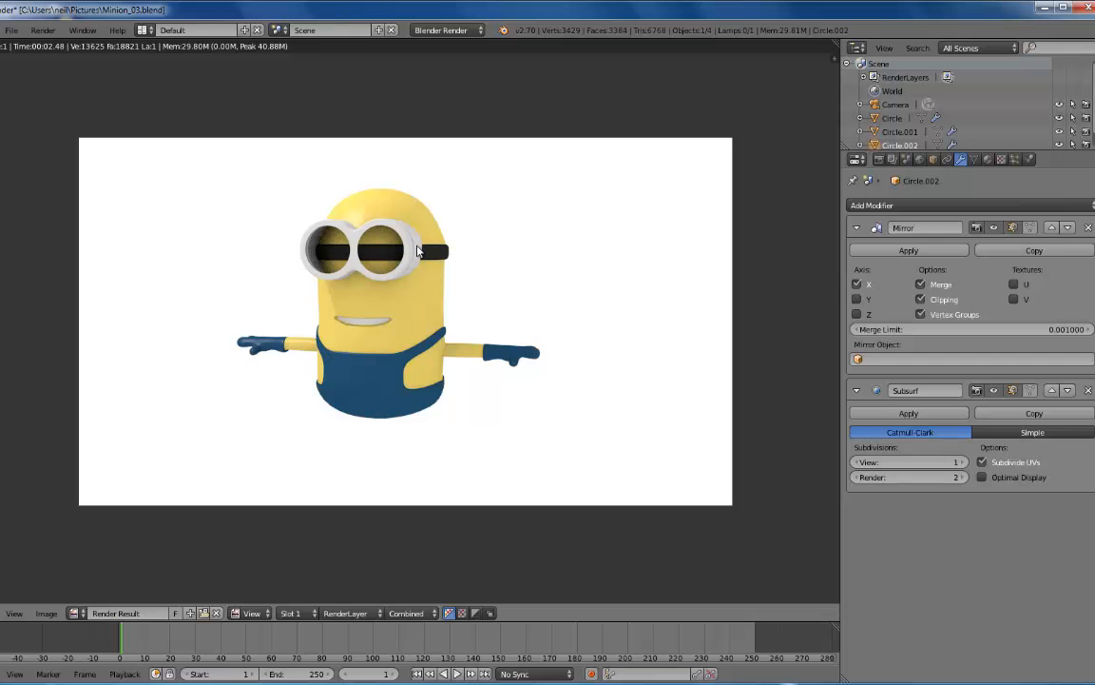
key(Escape)
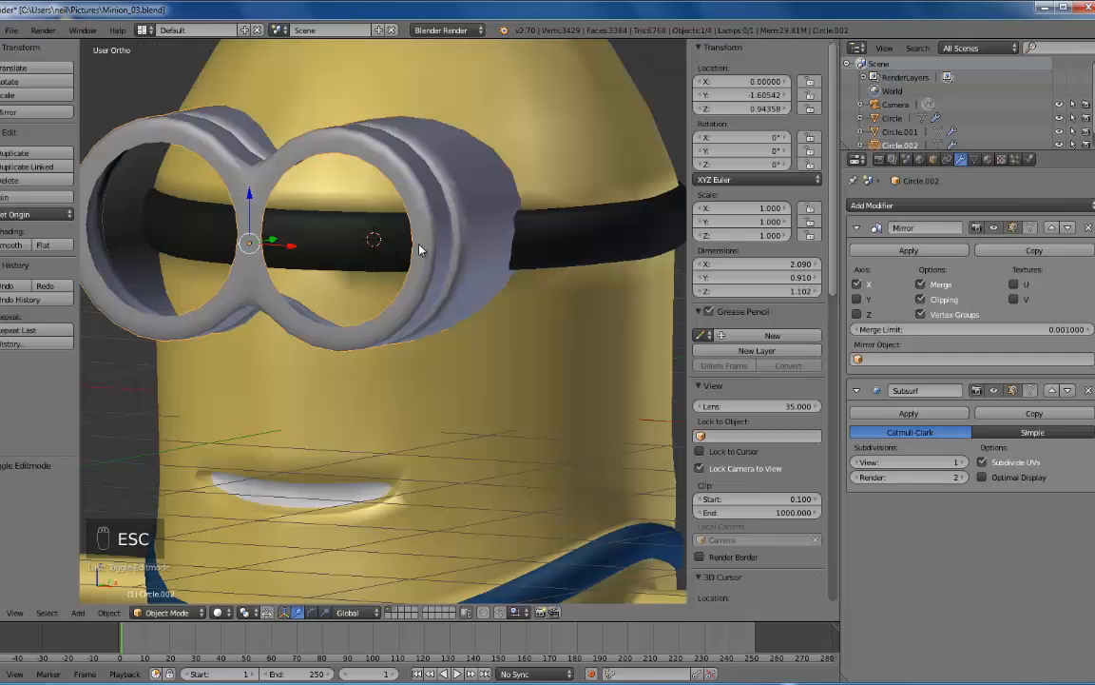
key(ctrl+s)
click(411, 228)
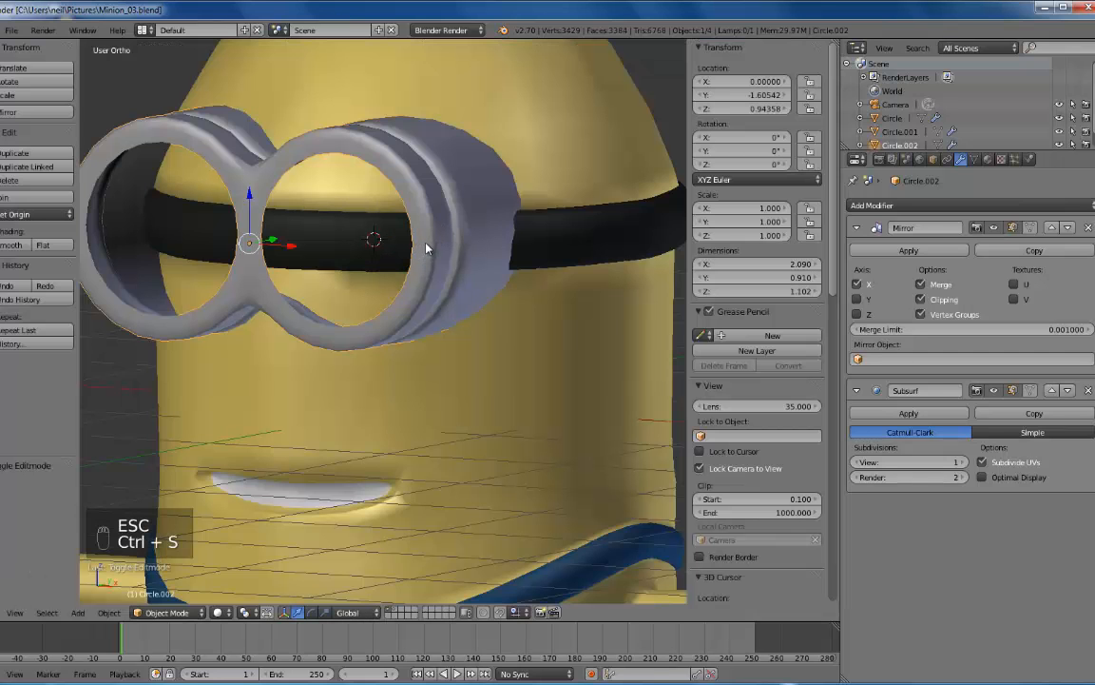
- Display layer 2 and move the low-poly capsule body with the Screw modifier to layer 10
key(2)
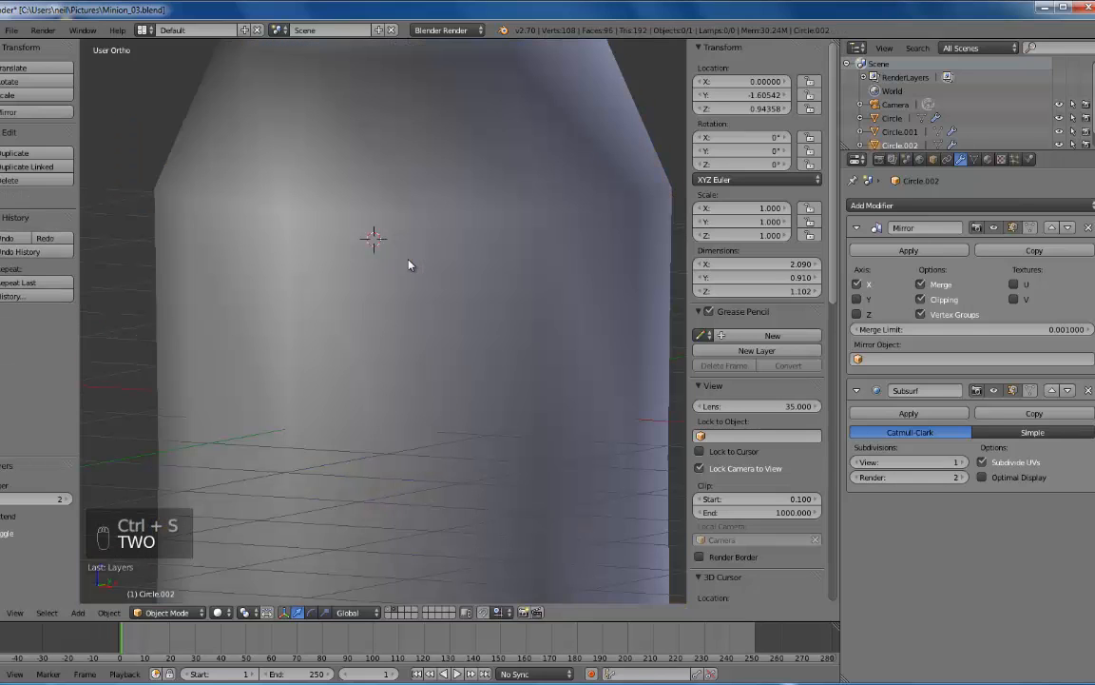
scroll(400, 258, down, 5)
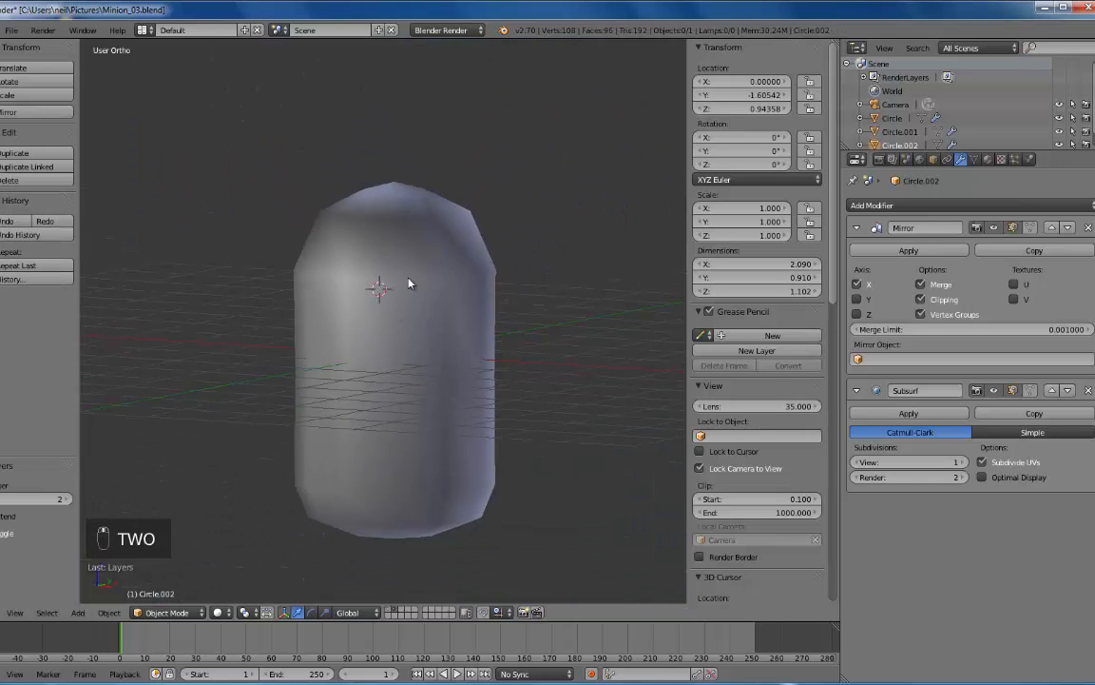
middle_drag(409, 283, 451, 217)
right_click(391, 237)
key(Tab)
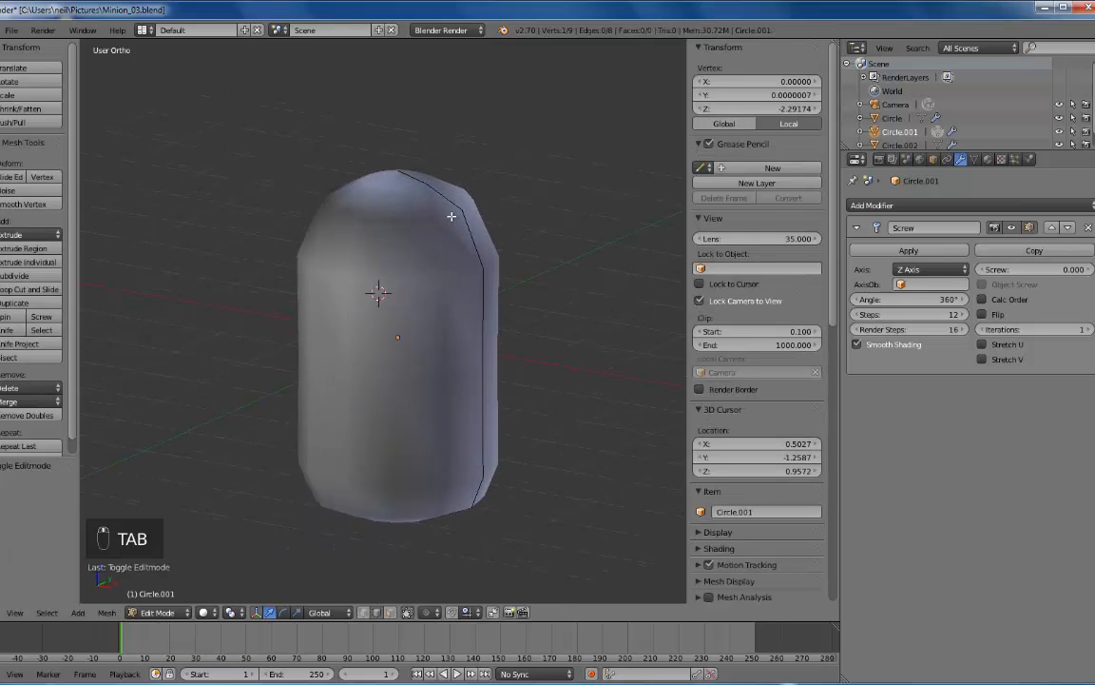
right_click(460, 205)
key(Tab)
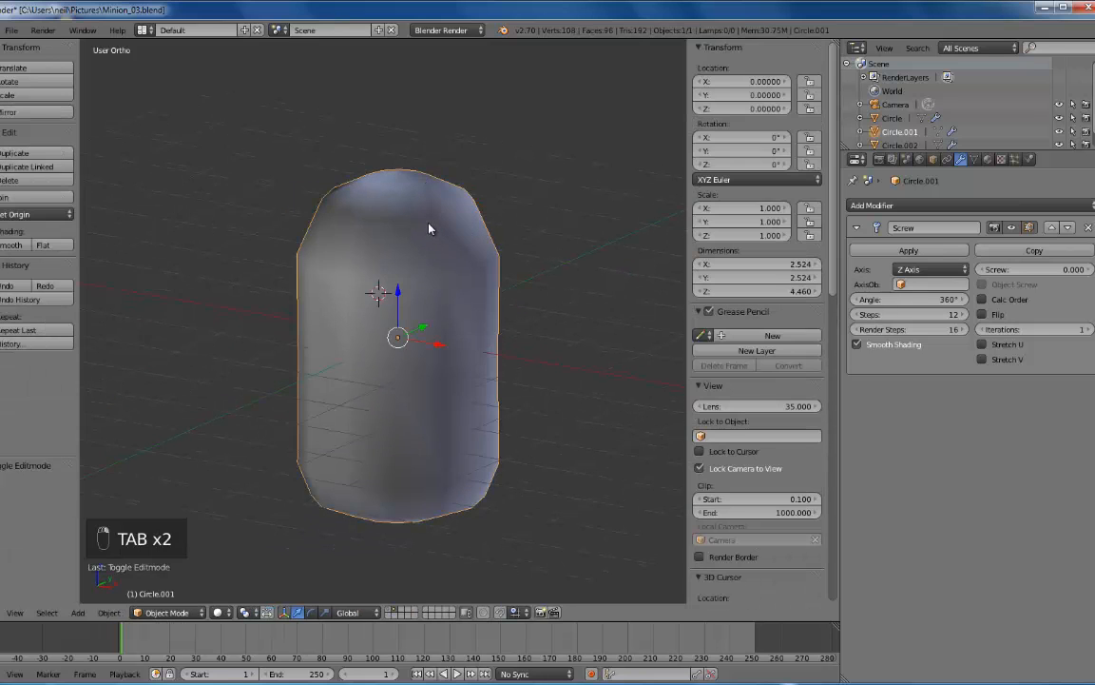
key(m)
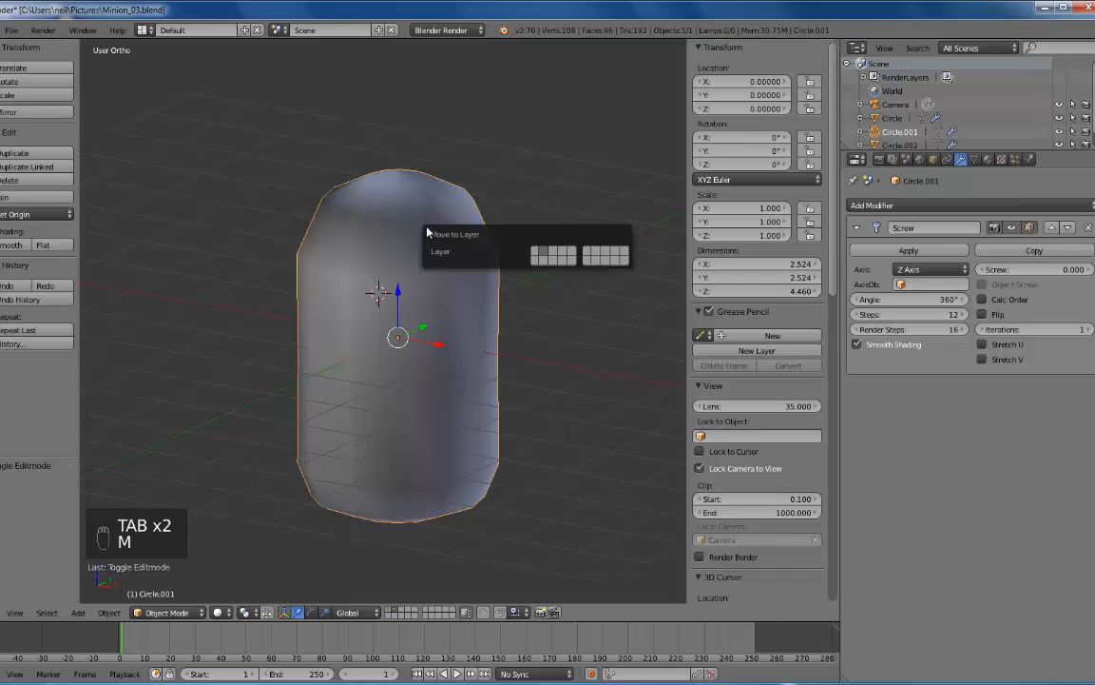
click(625, 255)
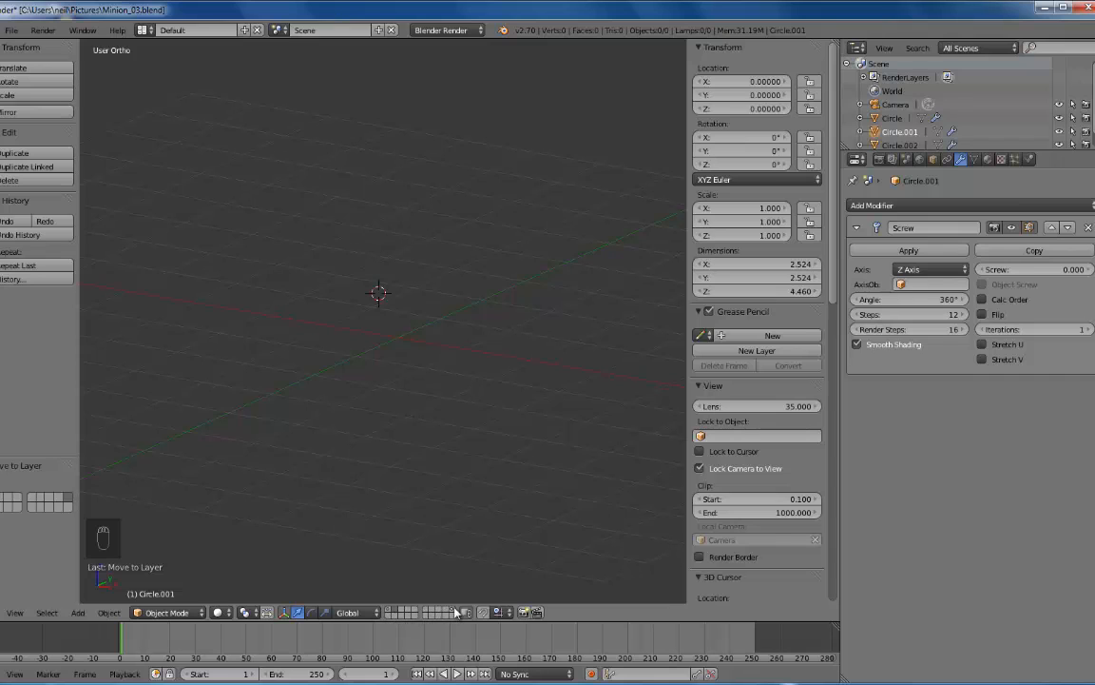
- Move the goggles from layer 1 to layer 2 and save the file with layer 2 displayed
key(1)
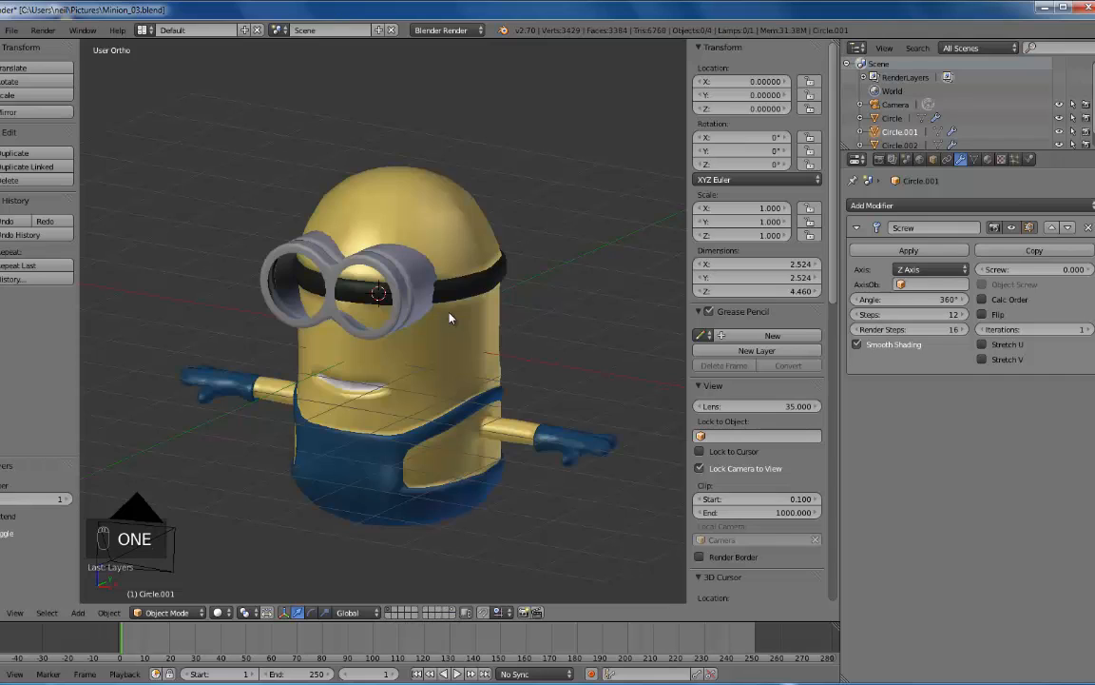
right_click(357, 238)
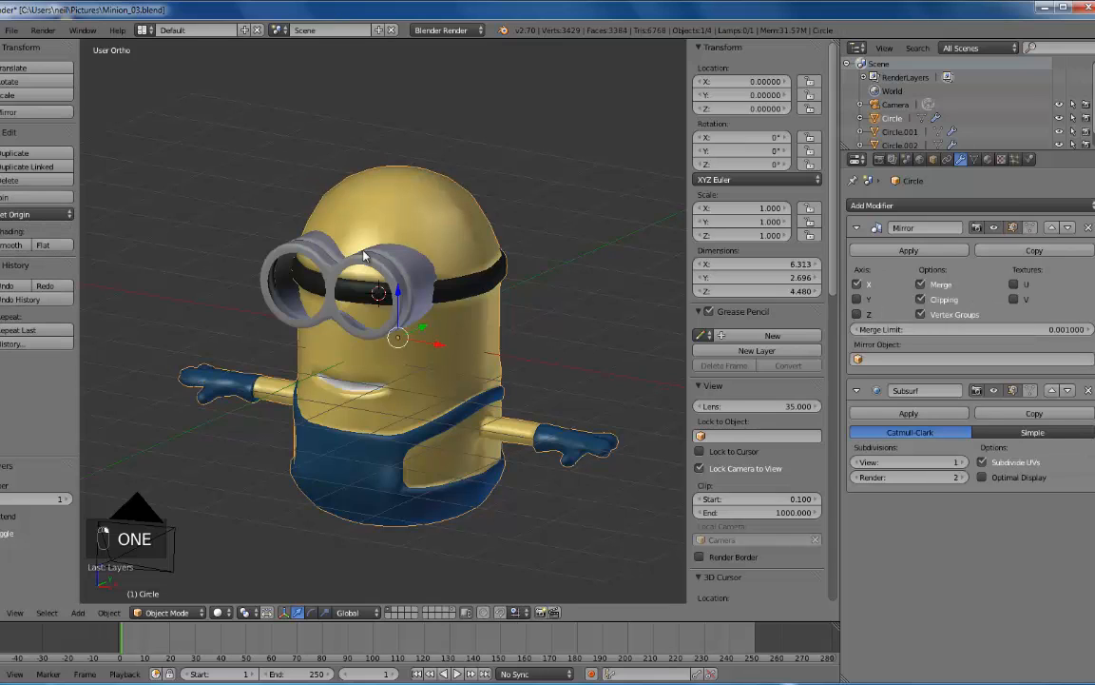
right_click(275, 253)
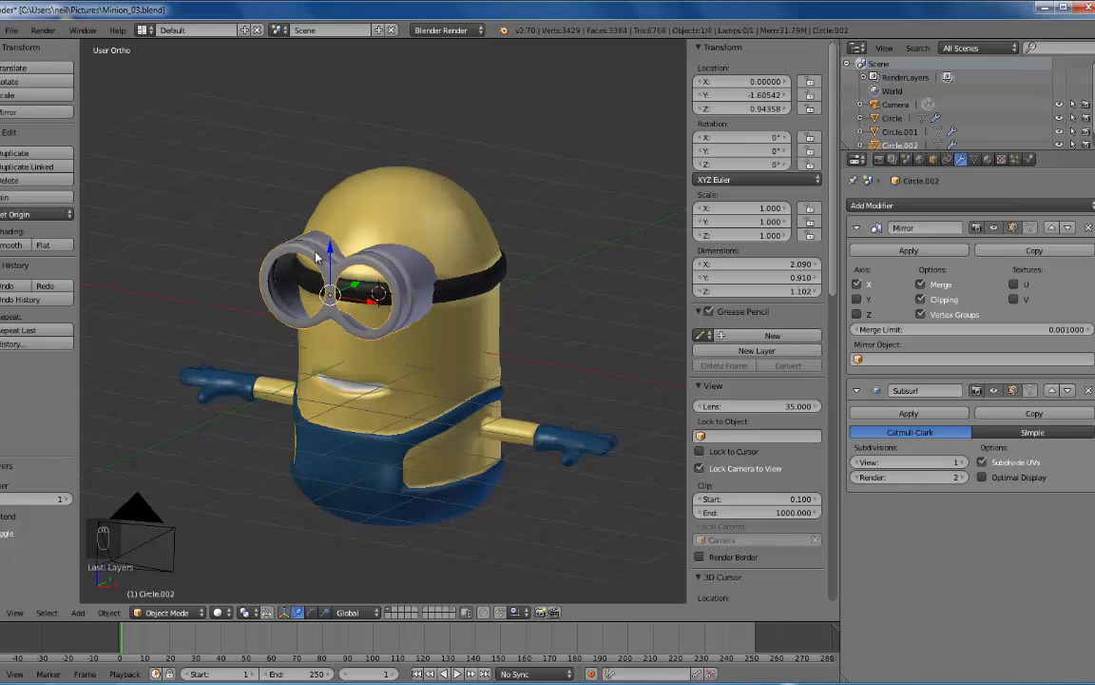
key(m)
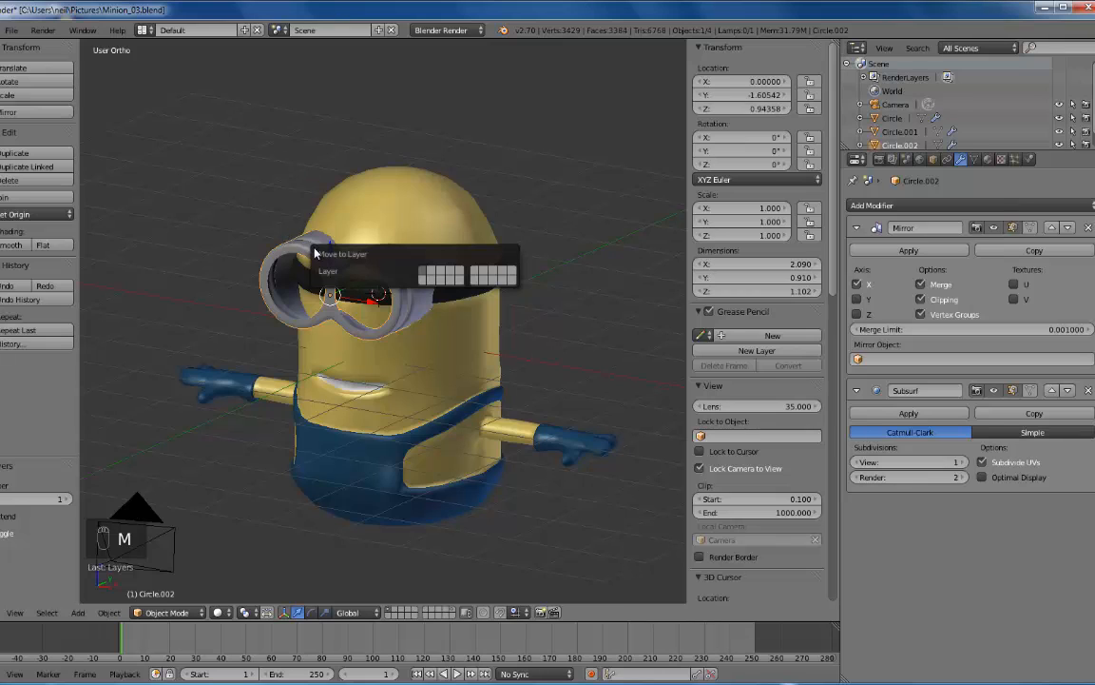
click(424, 274)
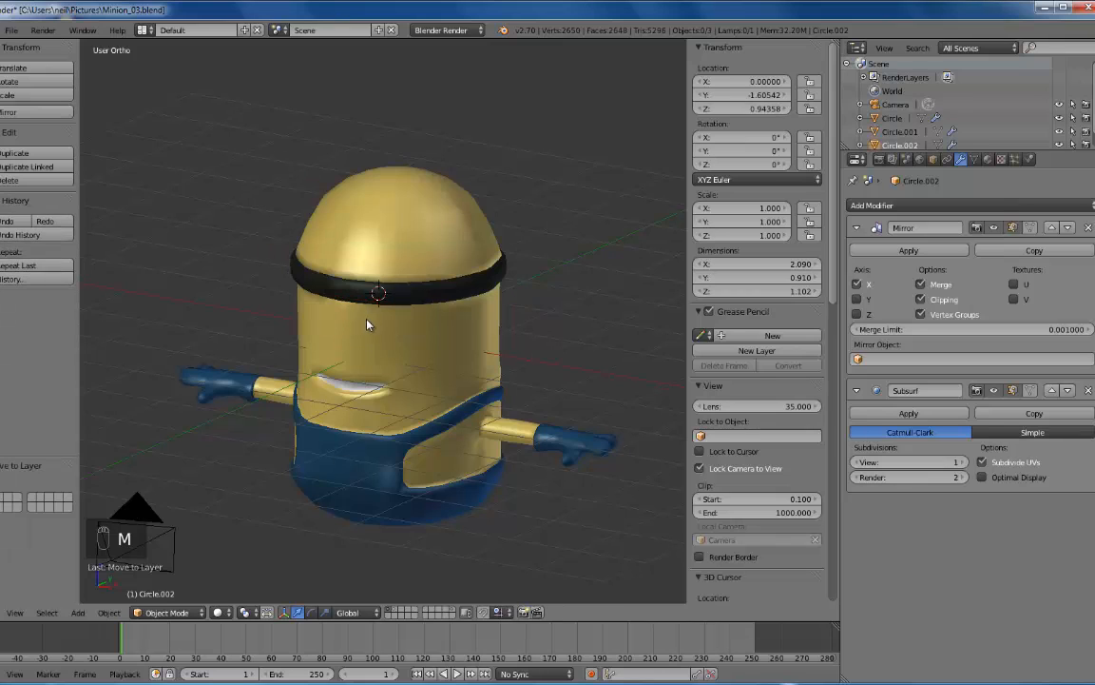
key(2)
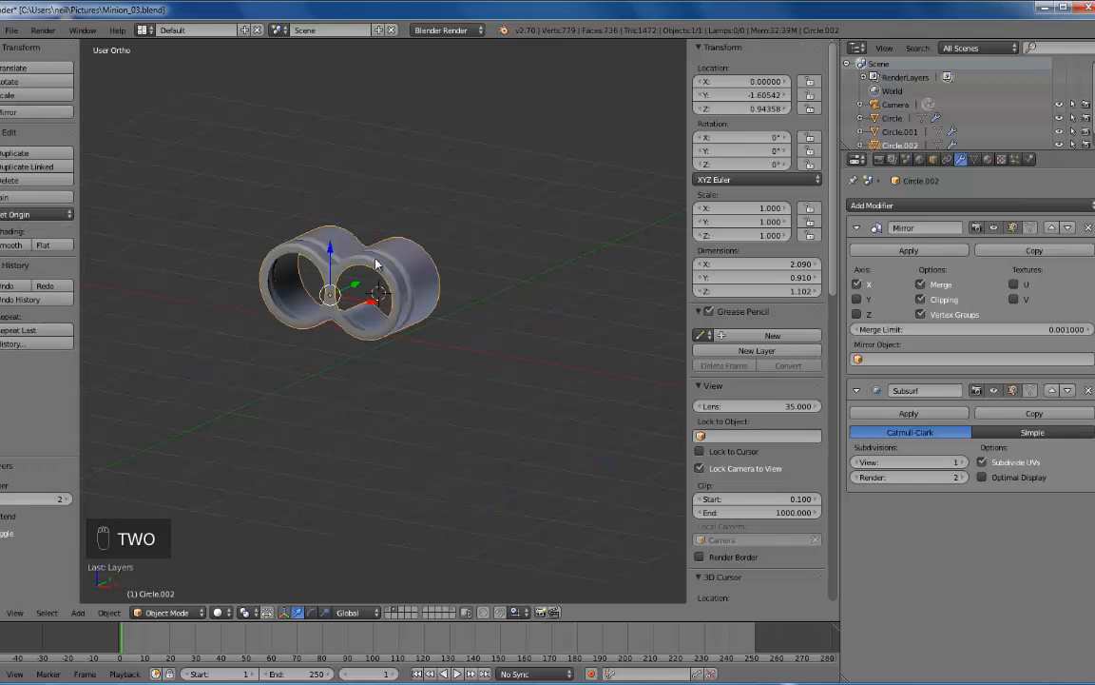
middle_drag(389, 300, 411, 262)
key(ctrl+s)
click(400, 252)
- In Edit Mode, scale the goggle's front inner edge loop by about 0.925, then about 1.075 against the front reference
middle_drag(367, 330, 524, 296)
key(Tab)
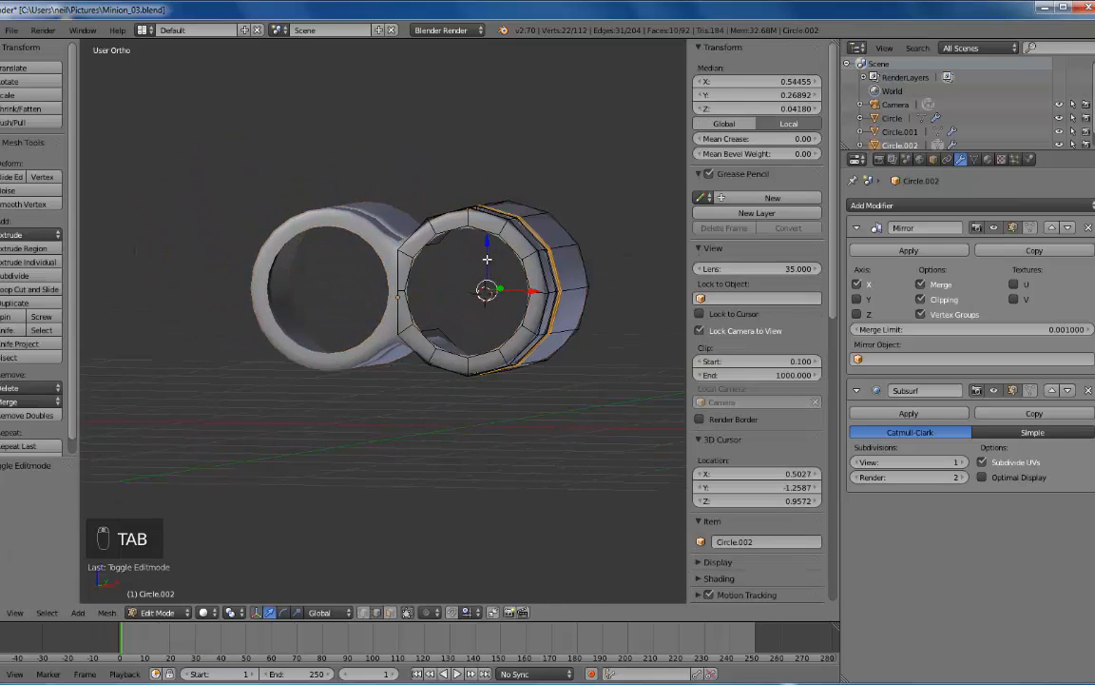
middle_drag(432, 248, 451, 304)
alt+right_click(479, 270)
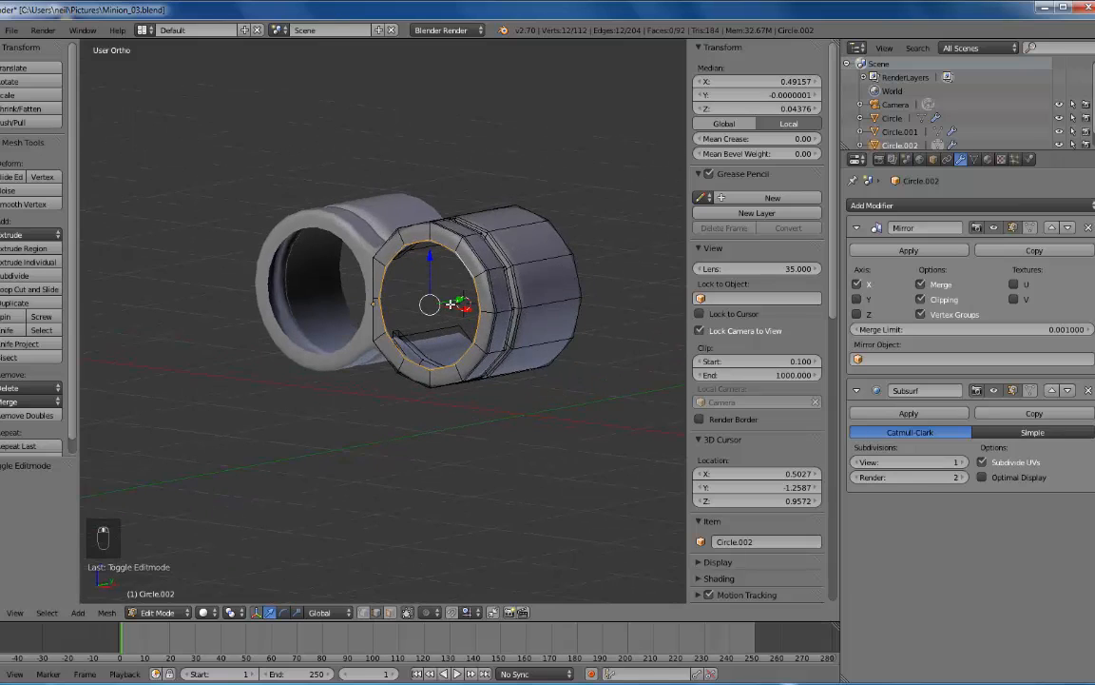
key(s)
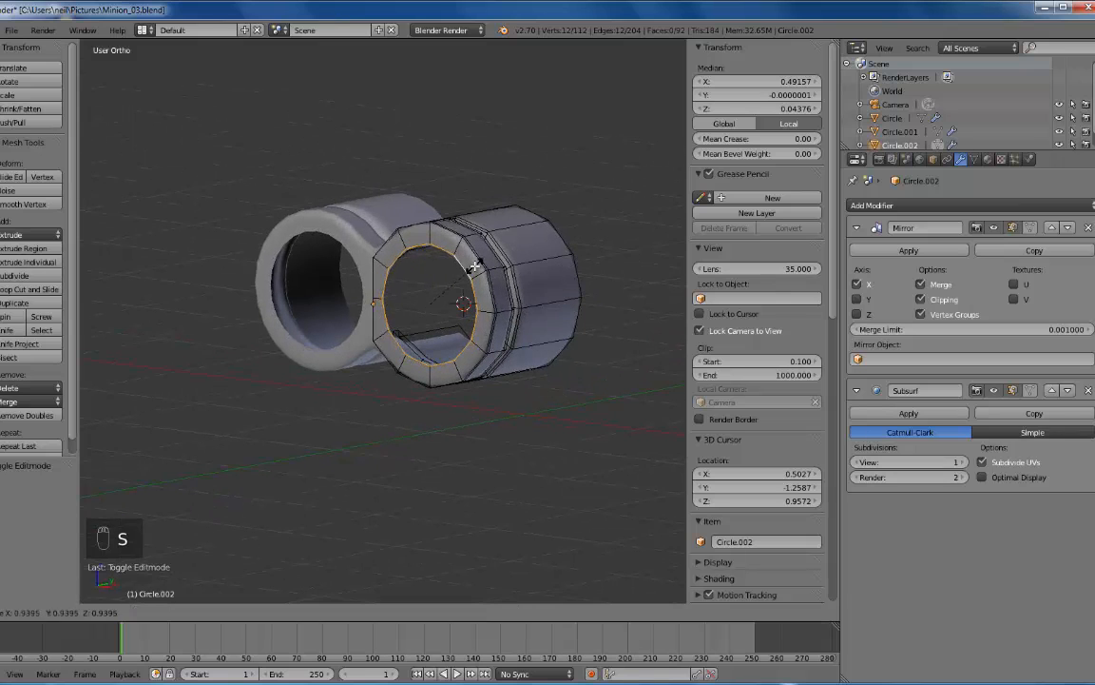
click(467, 256)
key(KP_1)
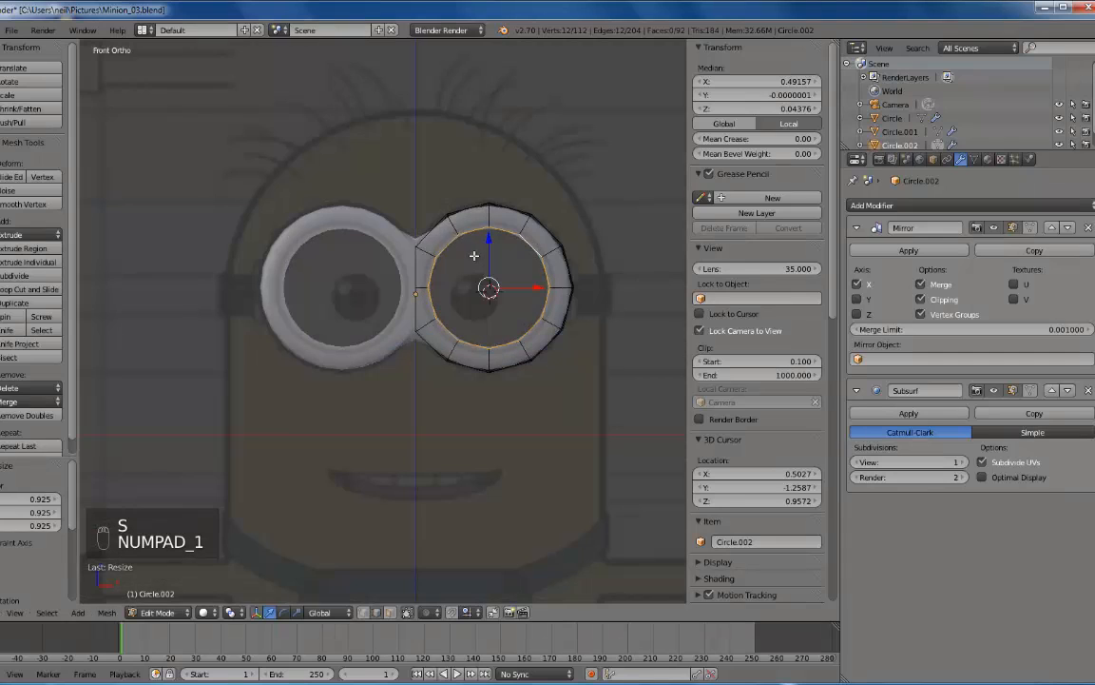
key(s)
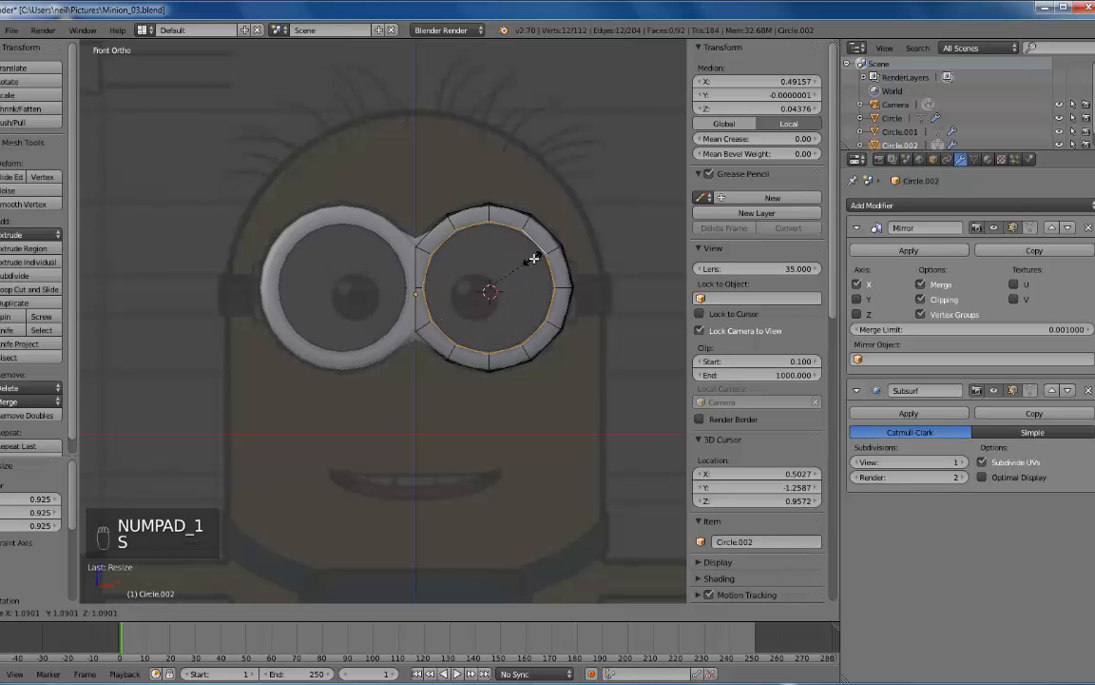
click(533, 260)
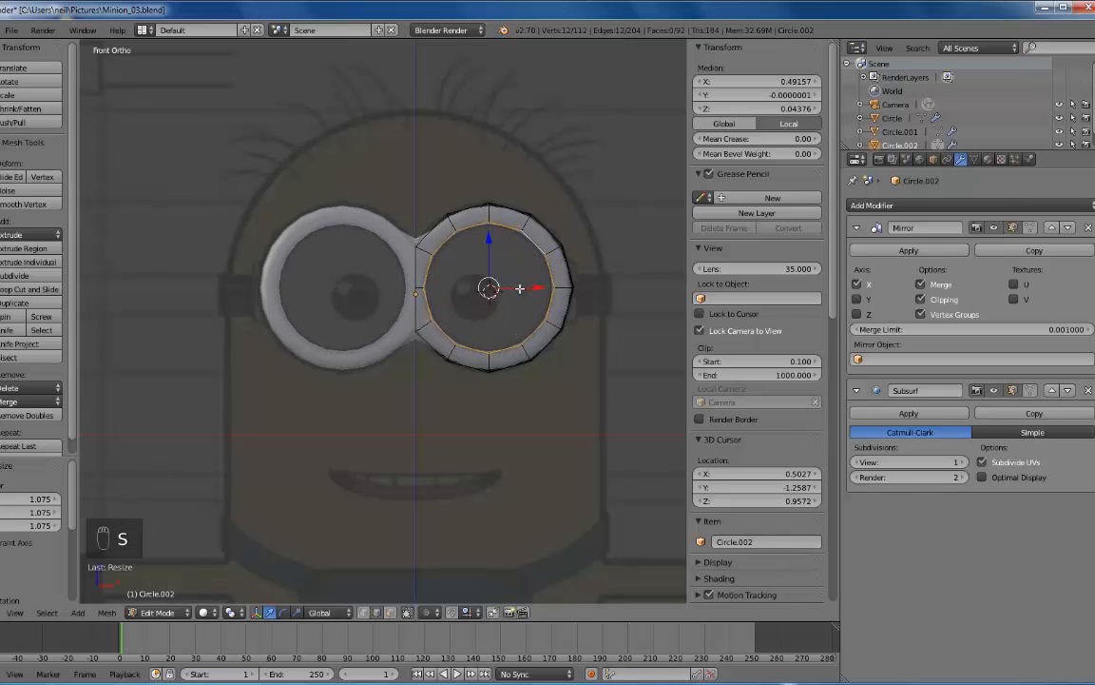
- Extrude the front inner edge loop about 0.203 along Y into the goggle to form its inner wall
middle_drag(531, 256, 443, 244)
key(KP_5)
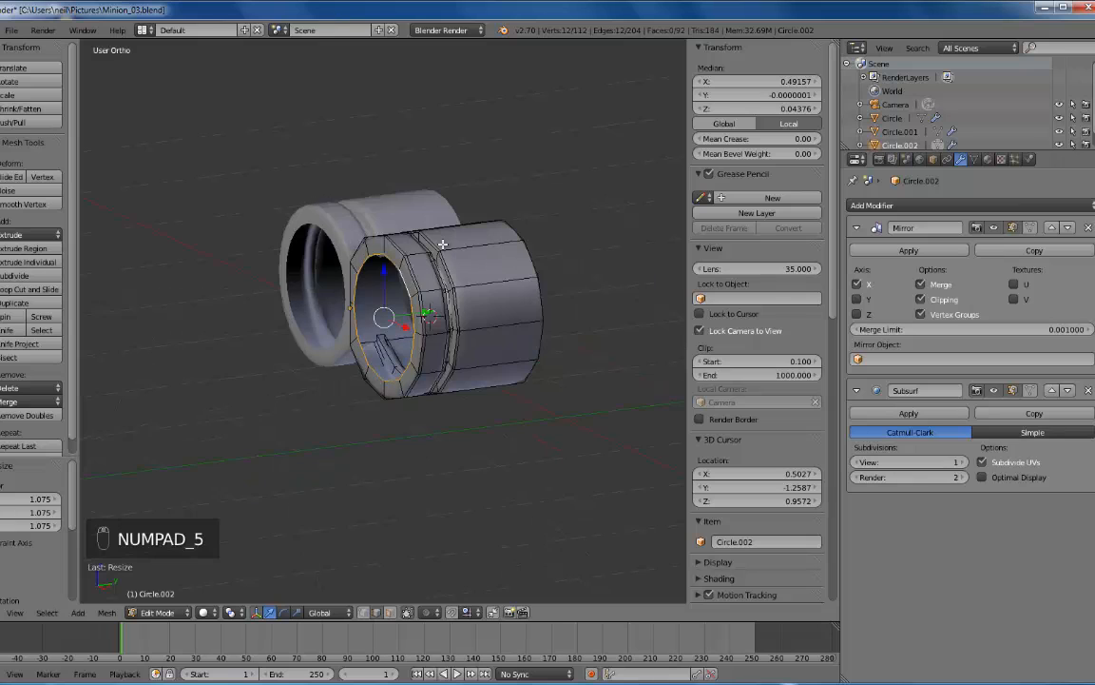
middle_drag(347, 324, 392, 283)
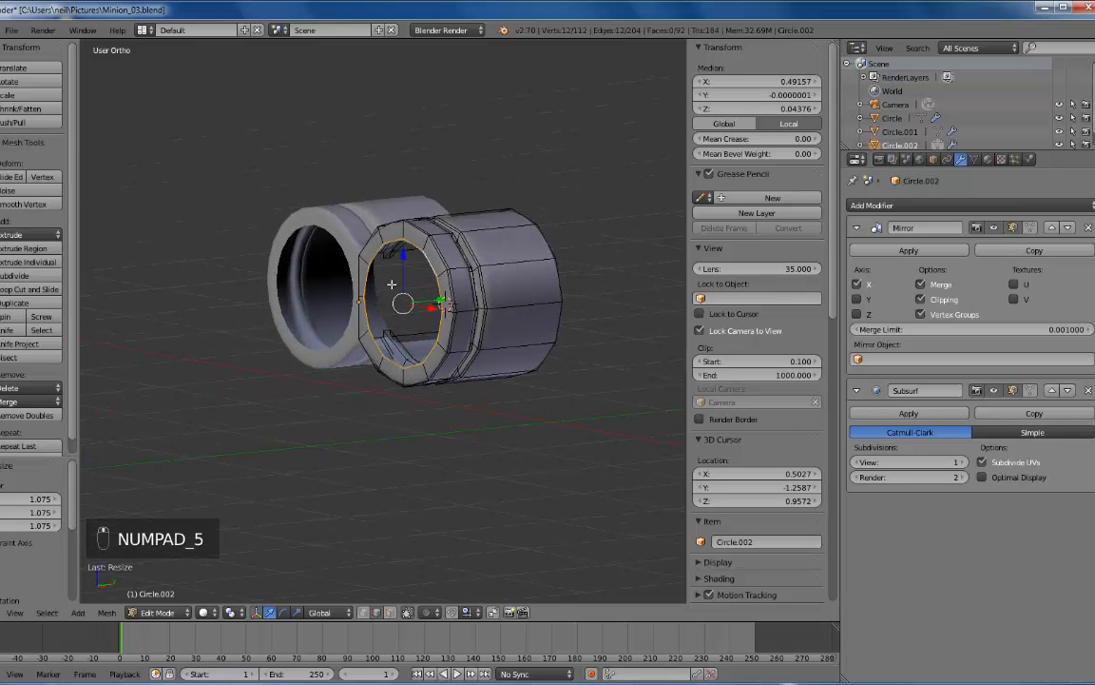
key(e)
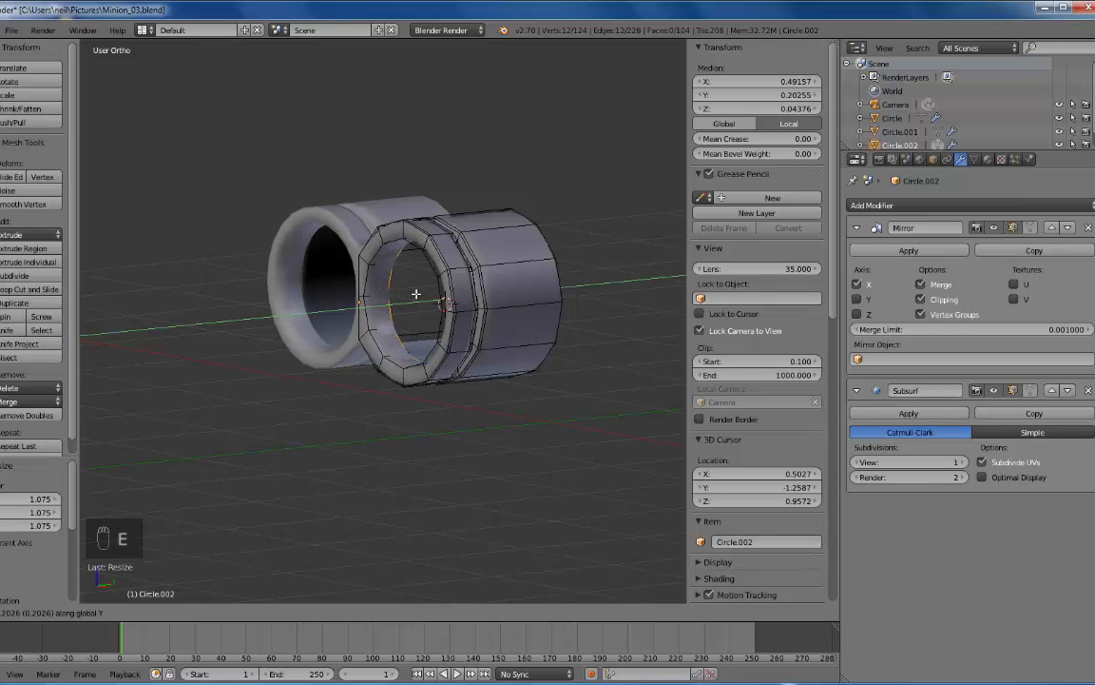
click(416, 294)
- Extrude the inner wall's rear loop about -0.085 along Y and scale it in by about 0.882
middle_drag(415, 303, 424, 222)
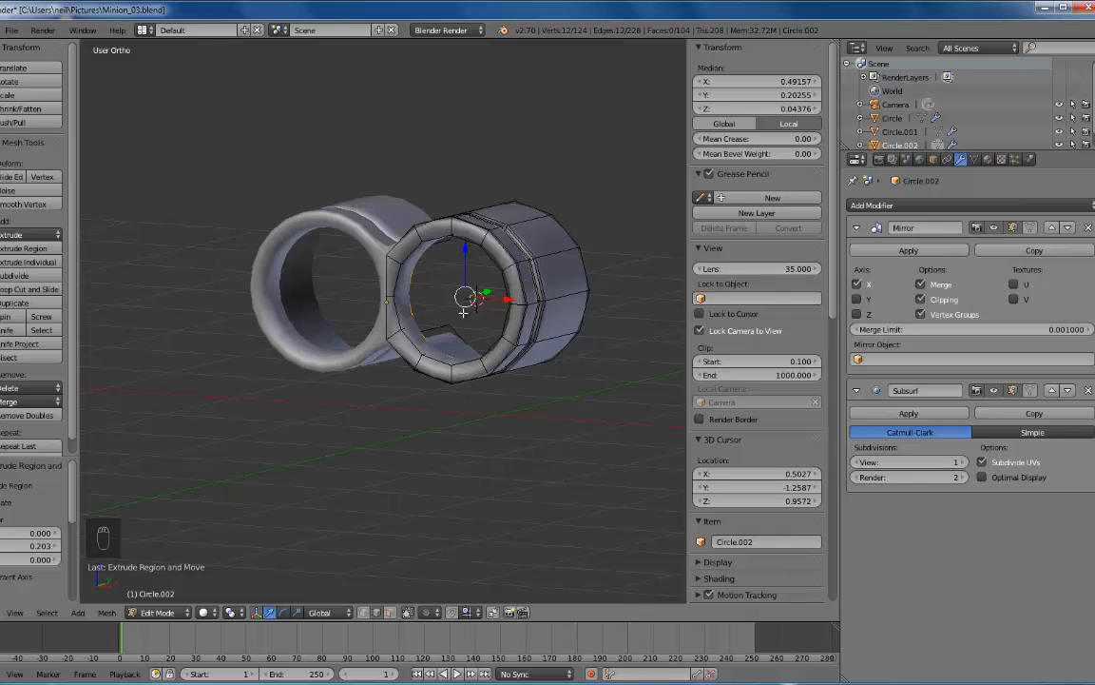
middle_drag(466, 309, 540, 261)
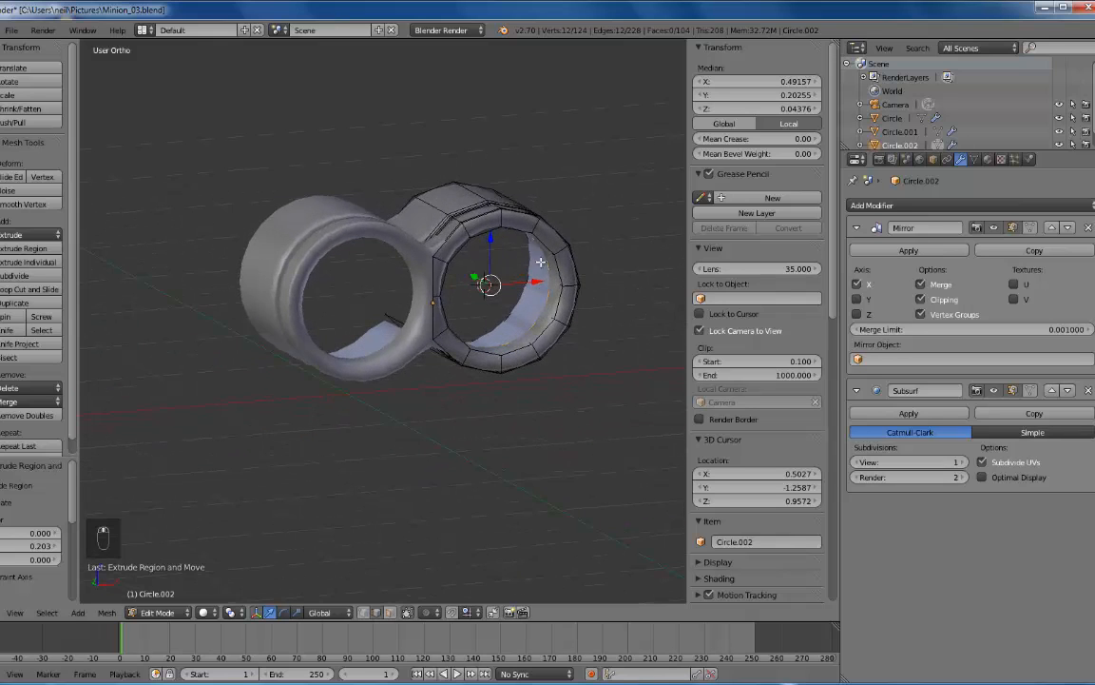
middle_drag(476, 298, 477, 270)
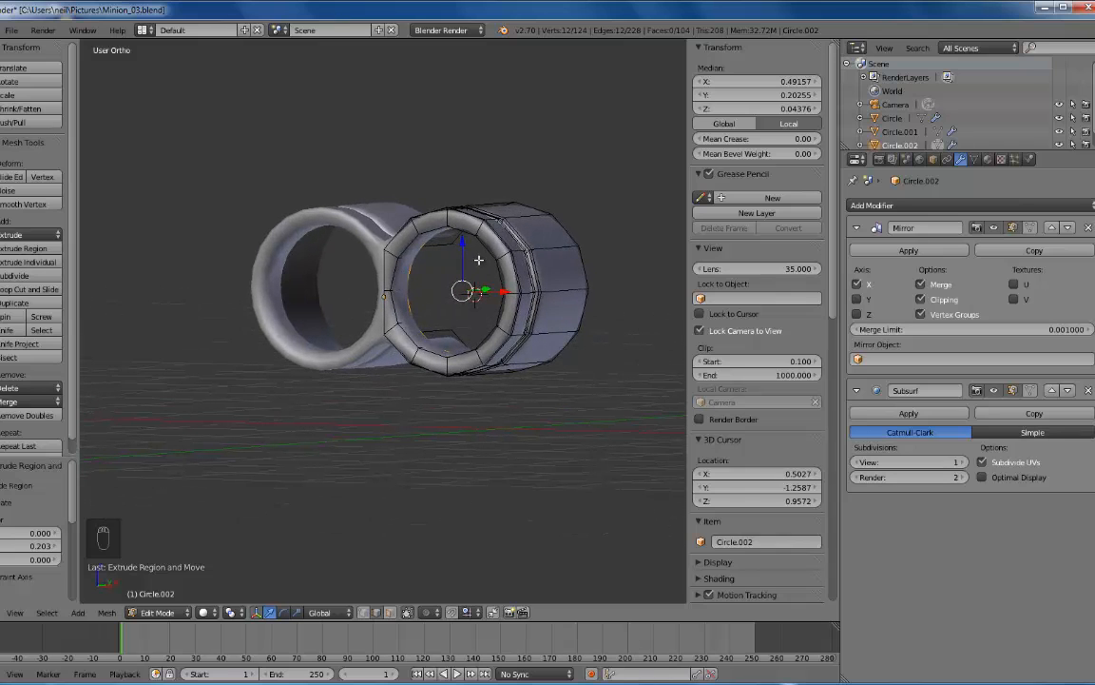
key(e)
click(472, 263)
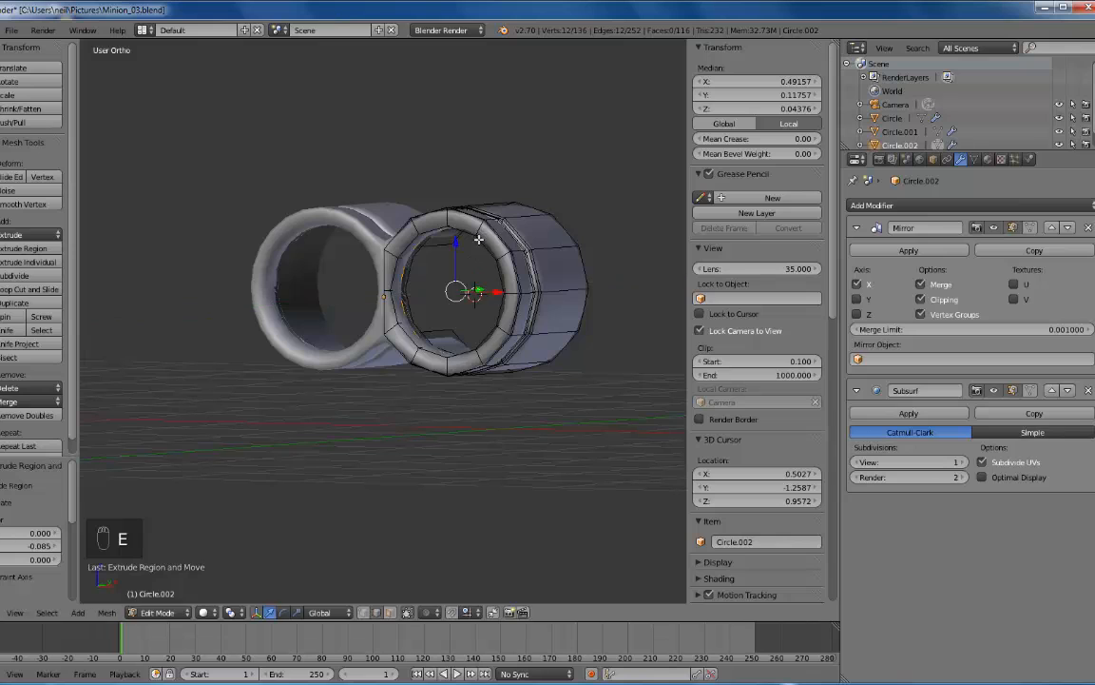
key(s)
click(478, 243)
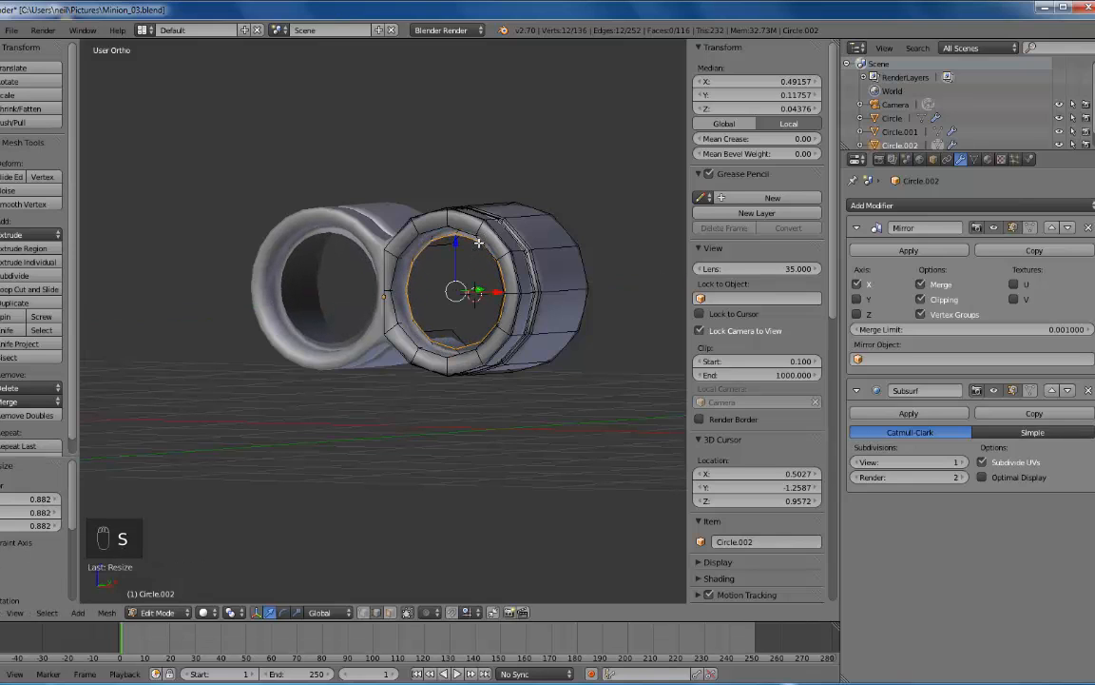
- Extrude the lens's inner loop about -0.104 along Y and scale it in by about 0.582
key(e)
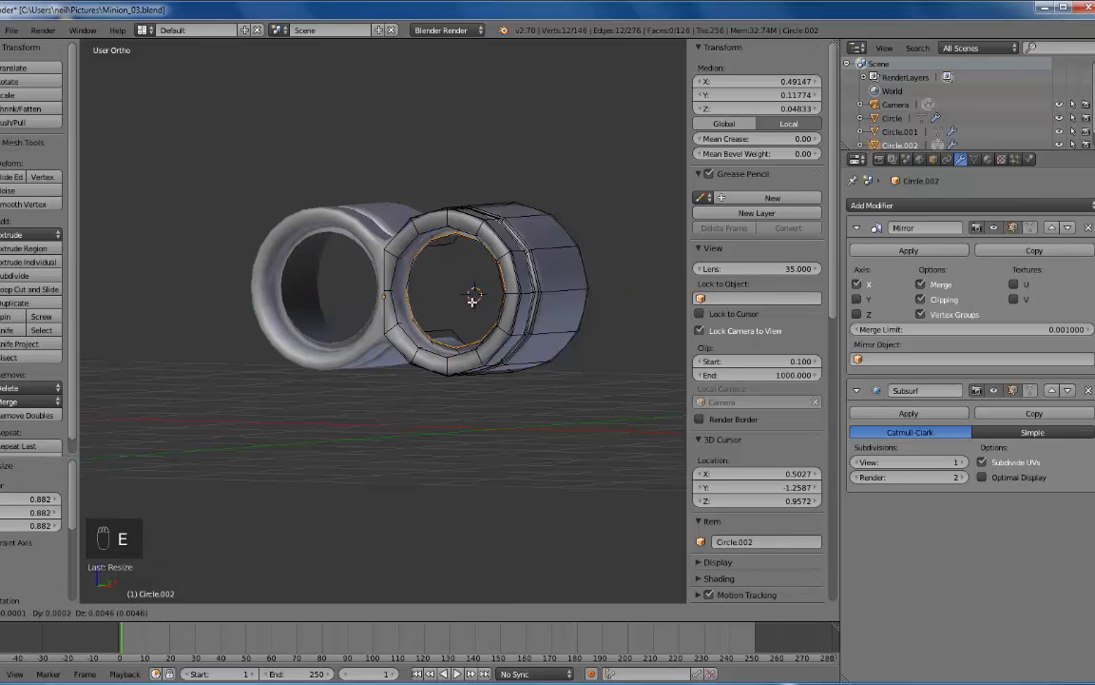
click(476, 274)
key(s)
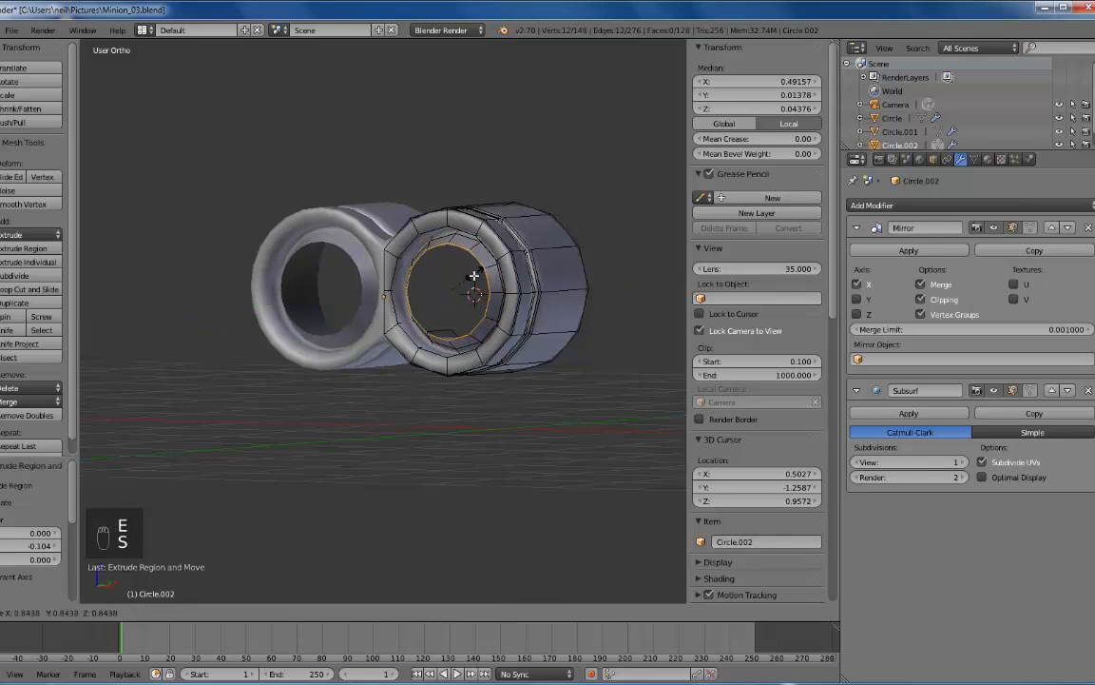
click(470, 286)
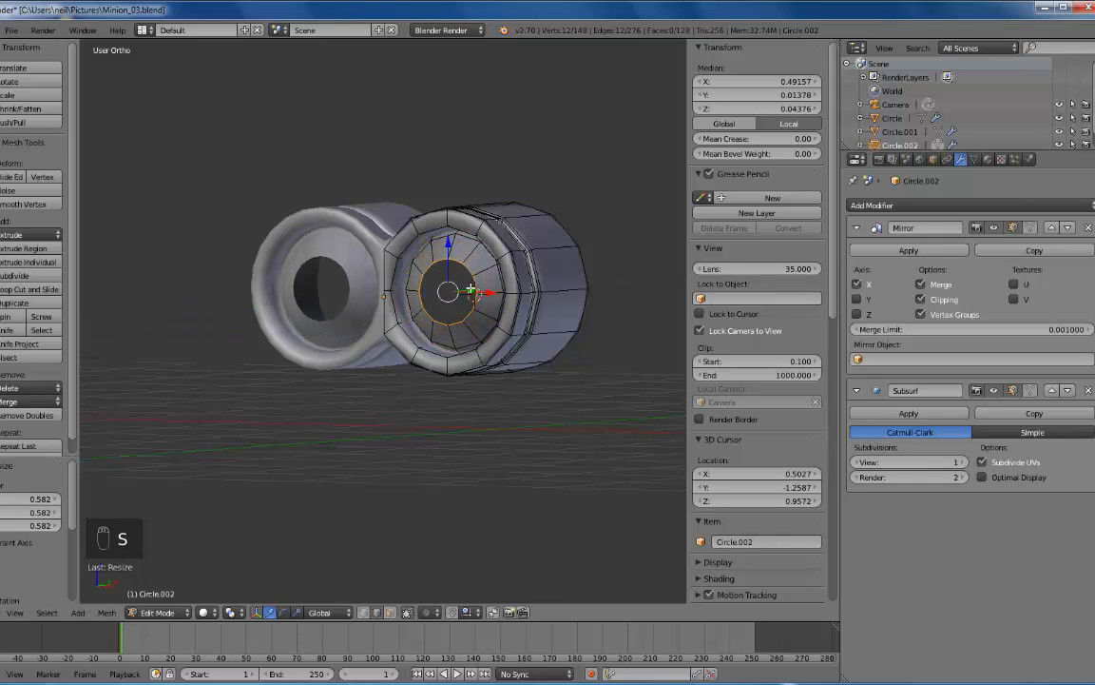
- Extrude the lens's inner edge loop about -0.093 along Y and scale it in by about 0.396
key(e)
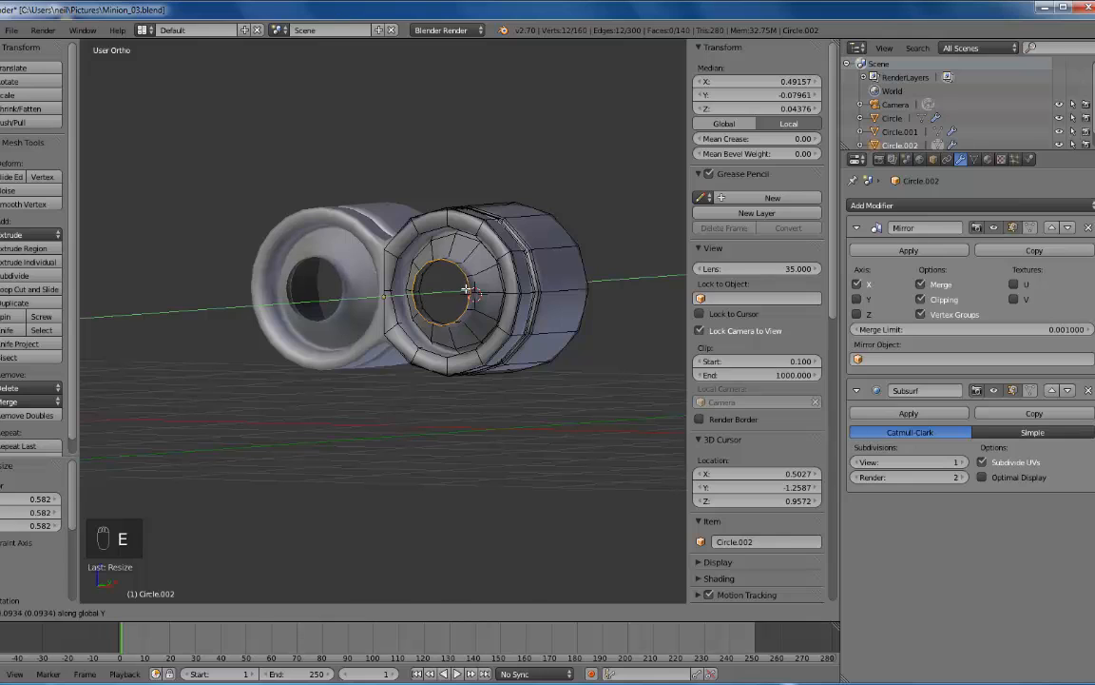
click(475, 262)
key(s)
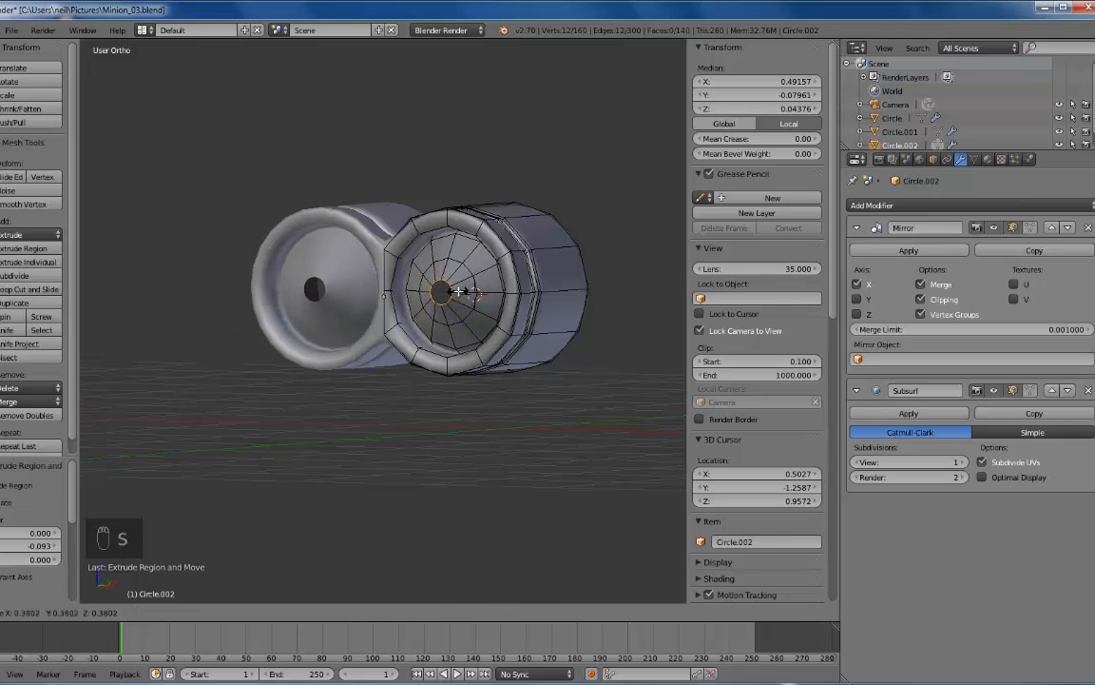
click(484, 291)
- Move the lens's innermost loop about 0.060 back along Y to flatten the dome
middle_drag(474, 305, 470, 312)
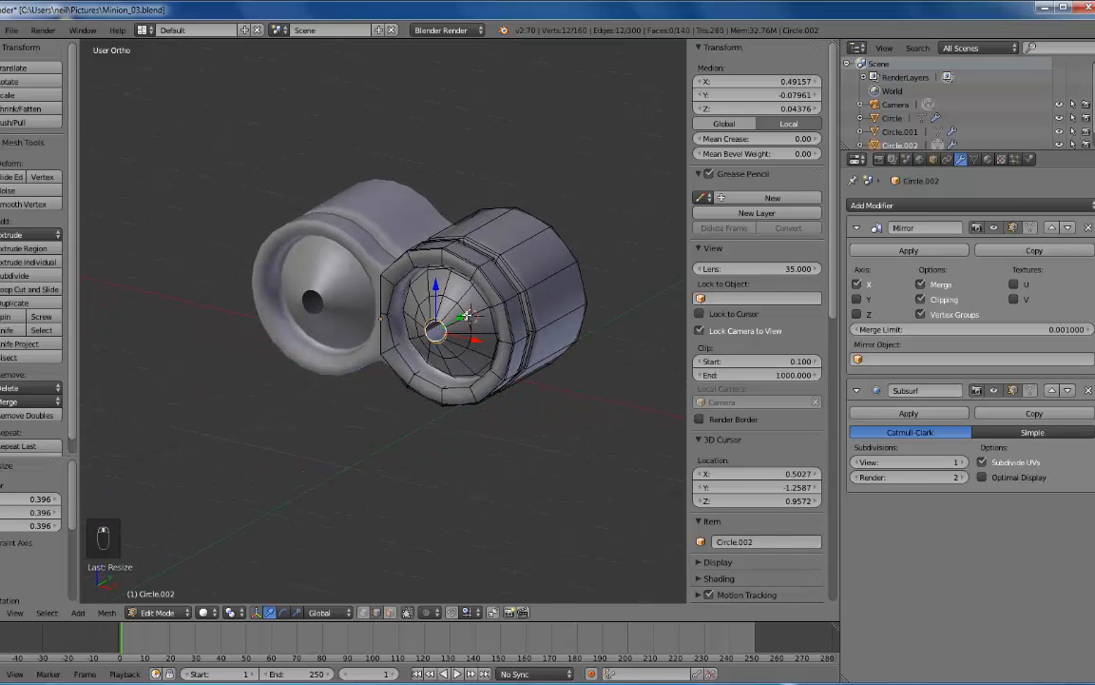
key(g)
key(y)
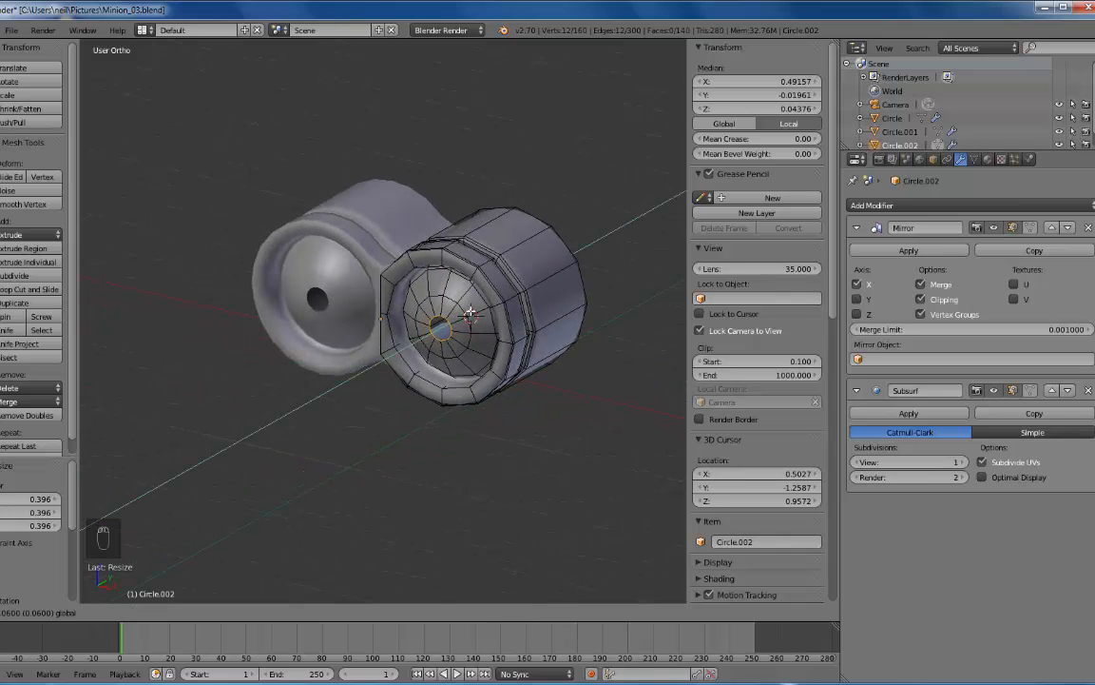
click(470, 312)
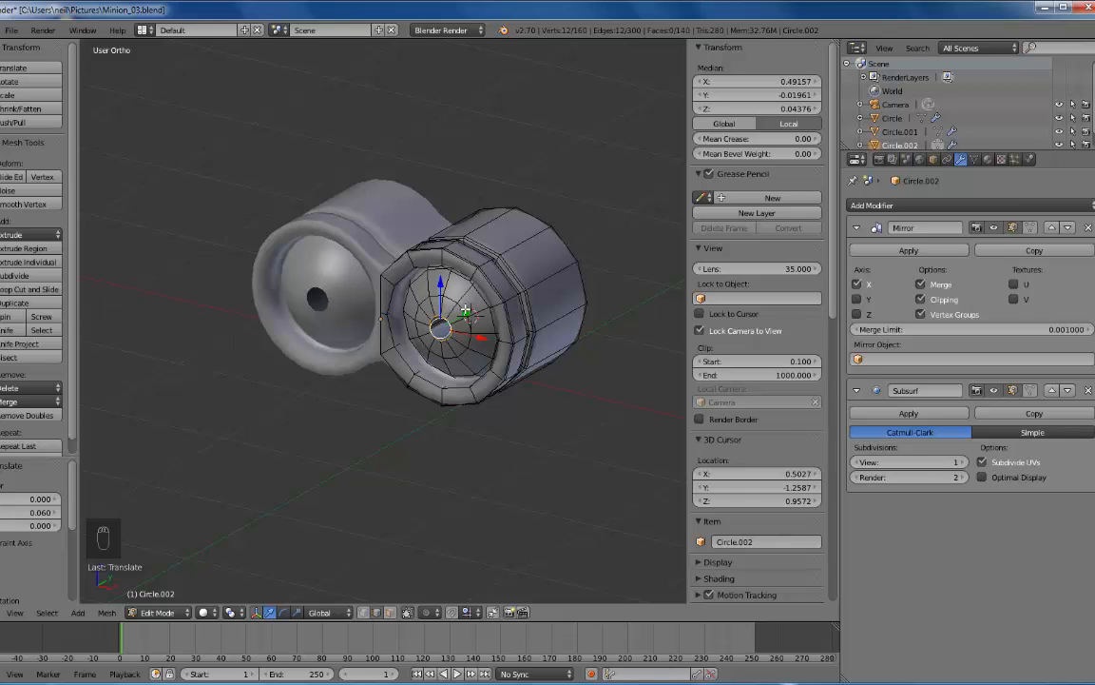
- Extrude the lens's innermost loop in place and scale the new loop in by about 0.254
key(e)
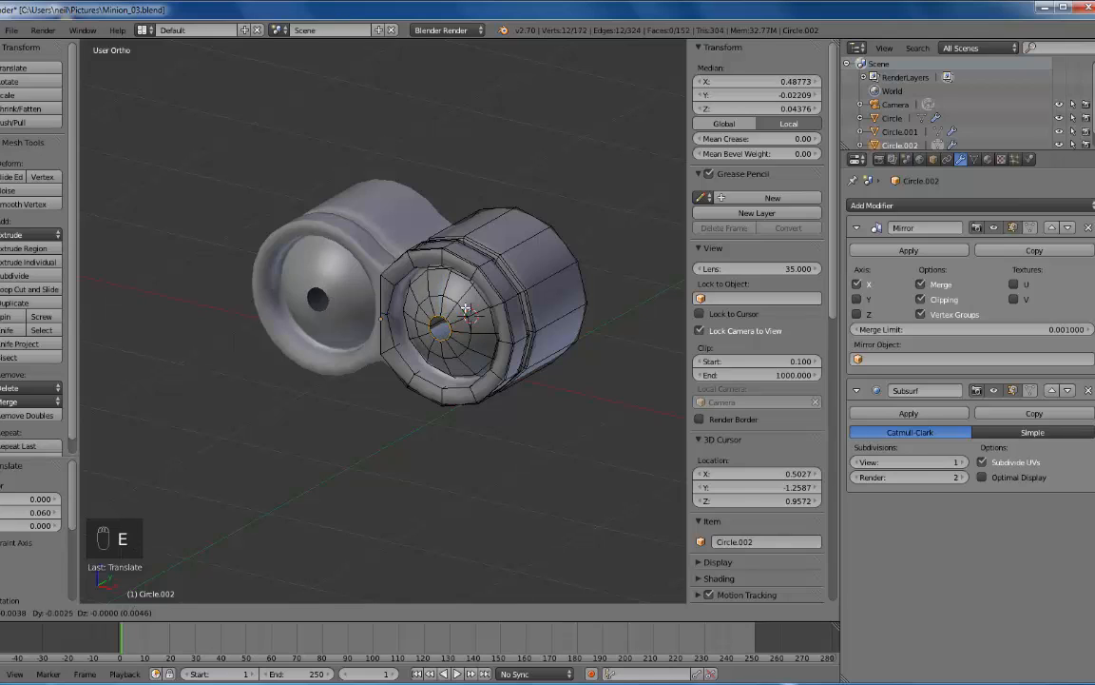
key(s)
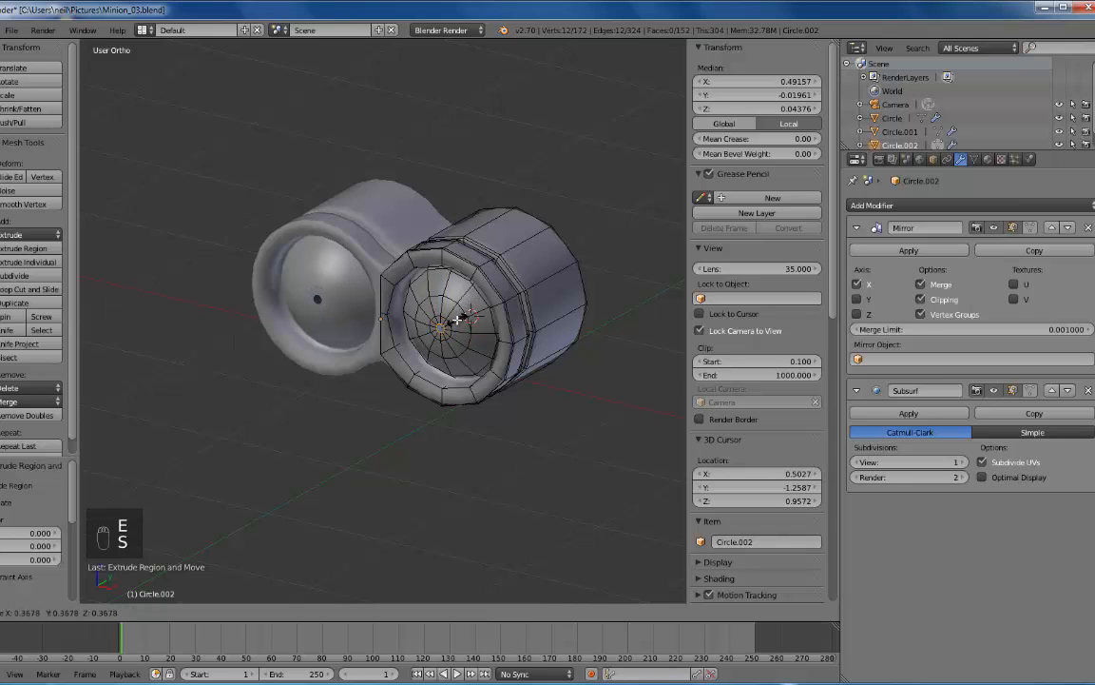
click(463, 317)
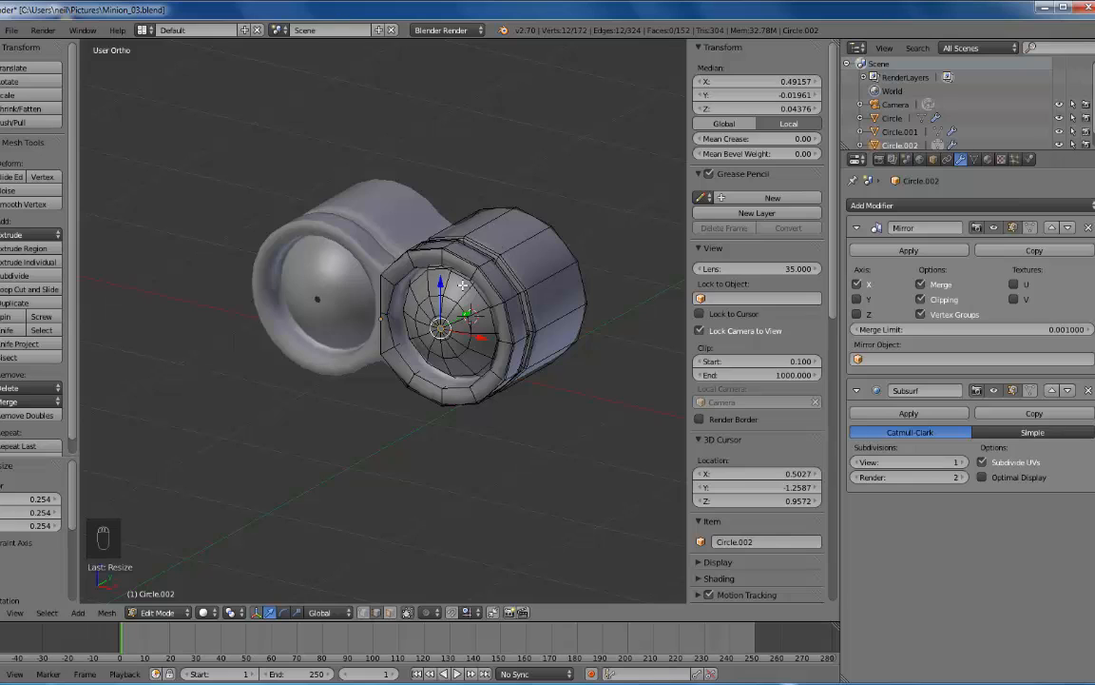
- In vertex select mode, merge the small central ring's vertices at center to close the lens, and return to Object Mode
key(ctrl+Tab)
click(457, 288)
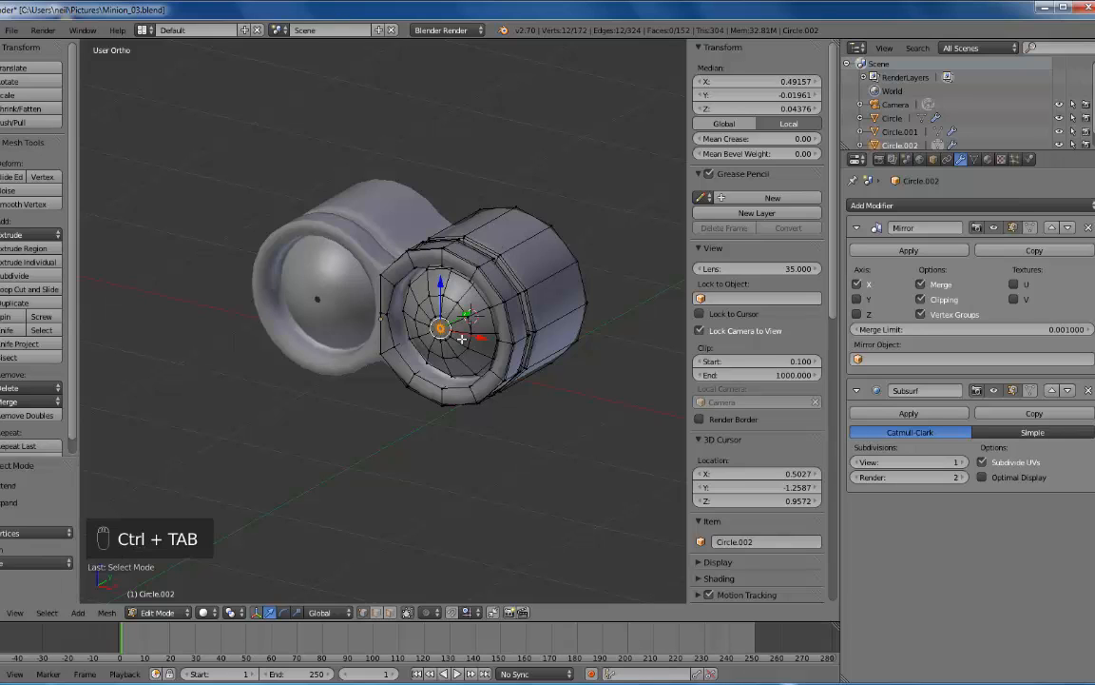
key(alt+m)
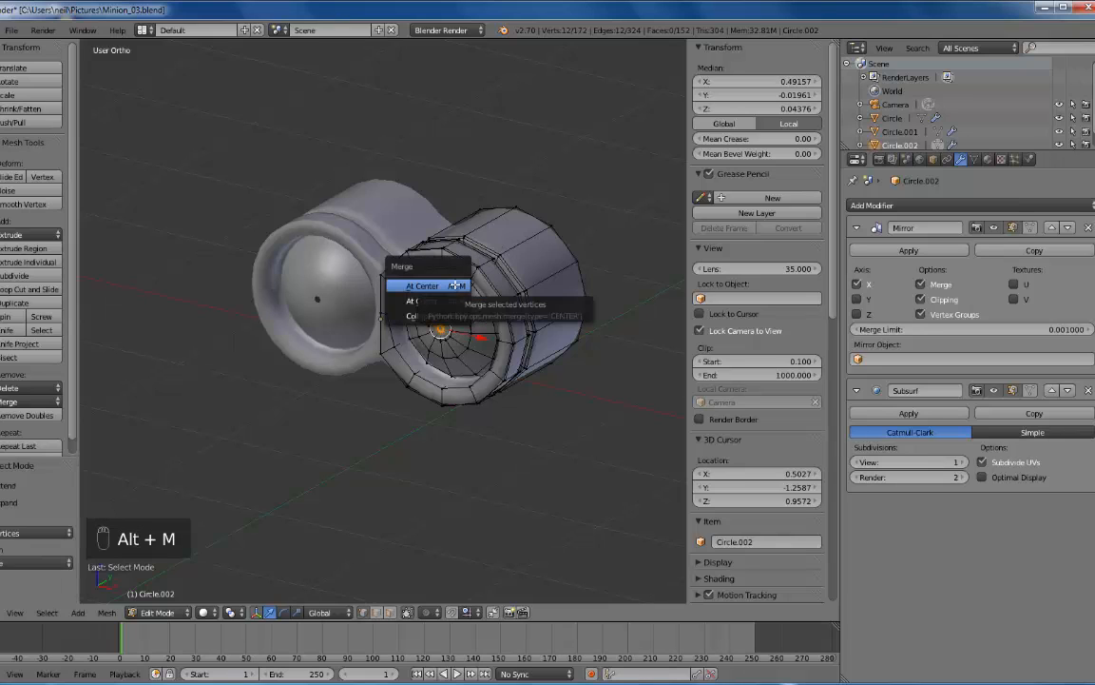
click(455, 285)
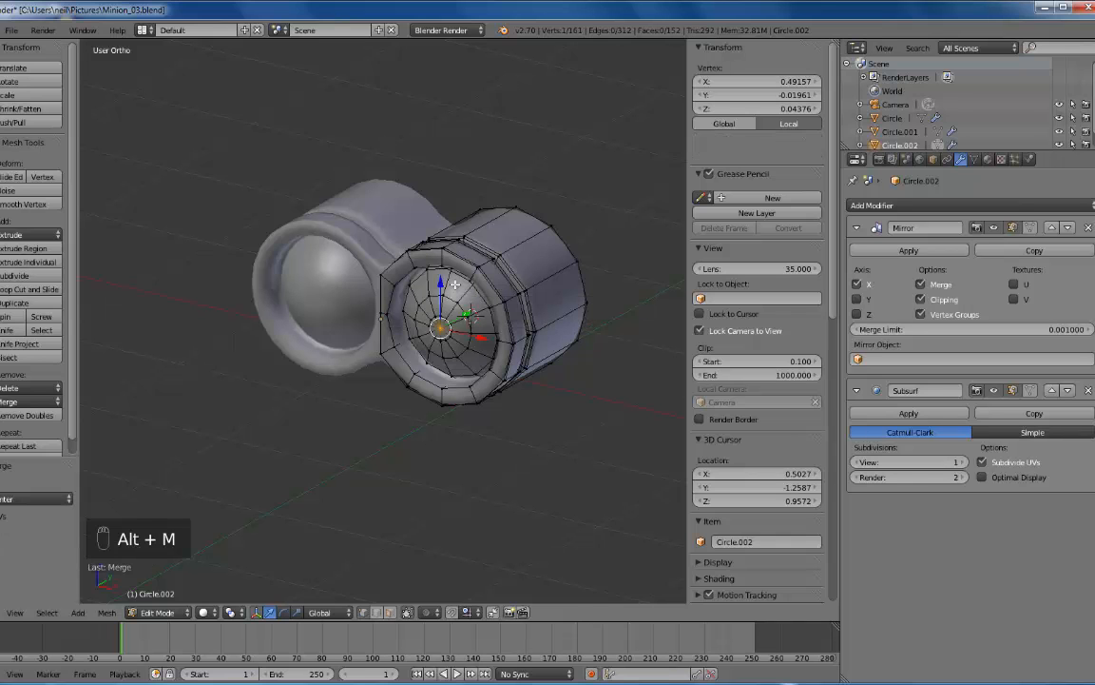
key(Tab)
- Save the scene over Minion_03.blend
middle_drag(437, 347, 426, 295)
key(ctrl+s)
click(465, 289)
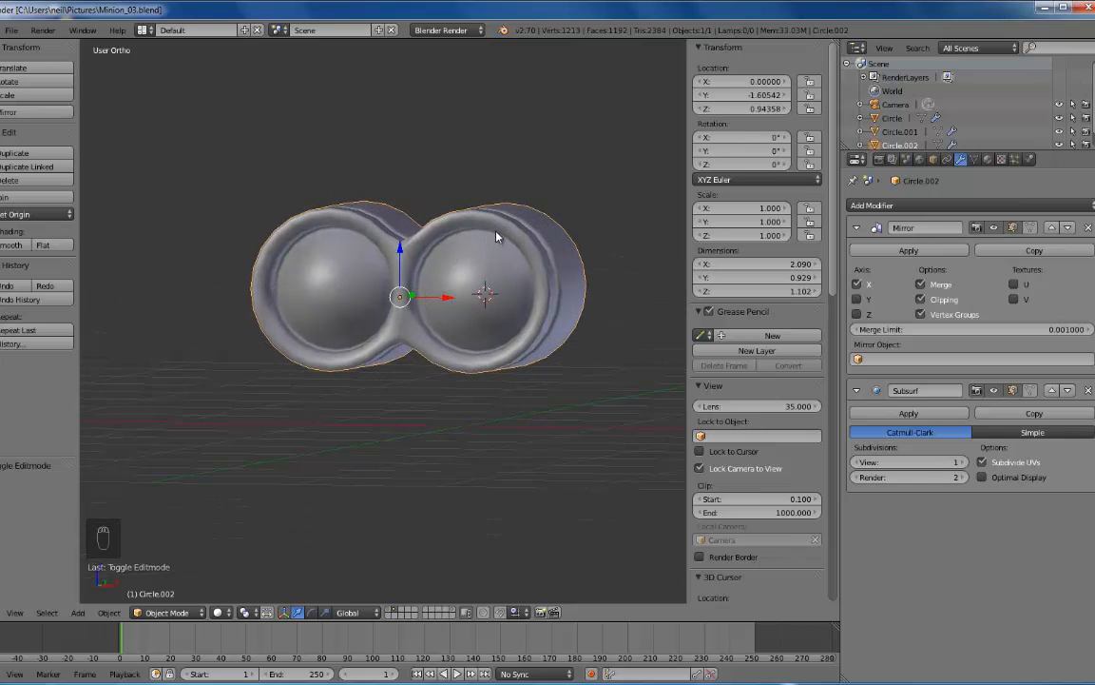
- Add a new material to the goggles and name it OculosMaterial
click(987, 161)
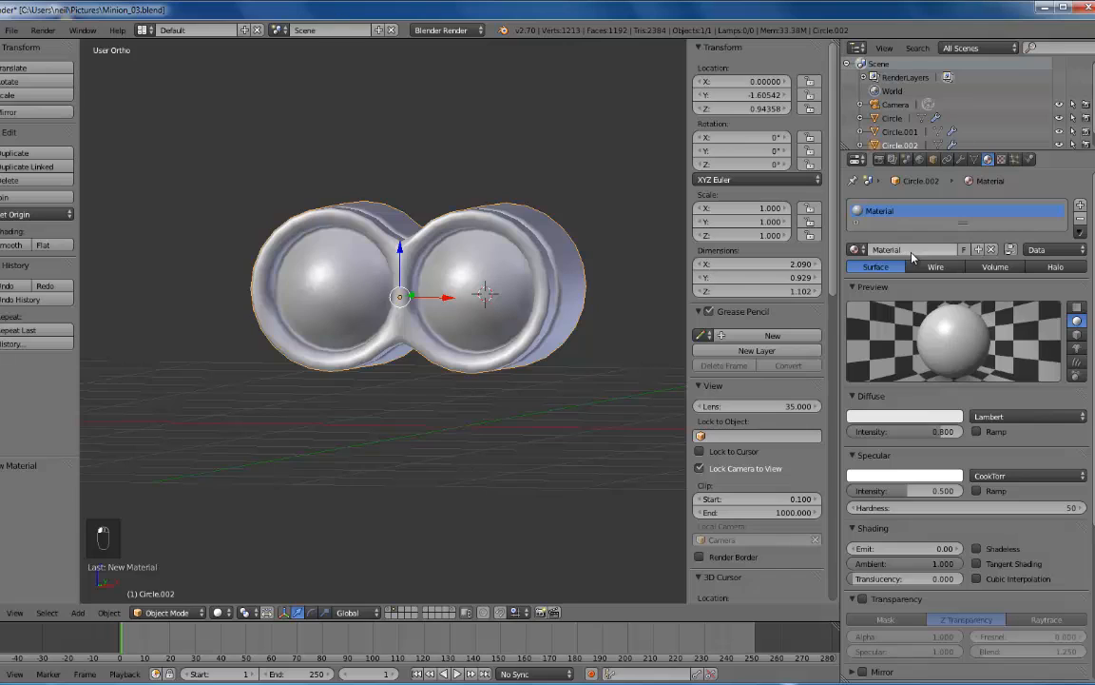
click(911, 249)
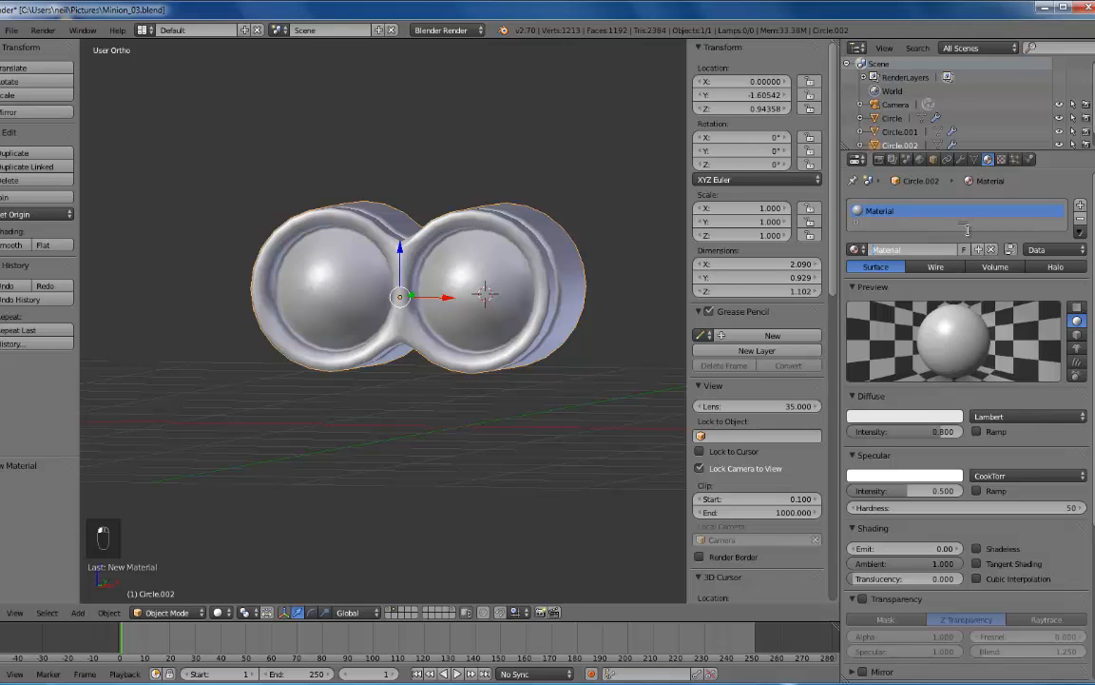
key(Home)
key(Return)
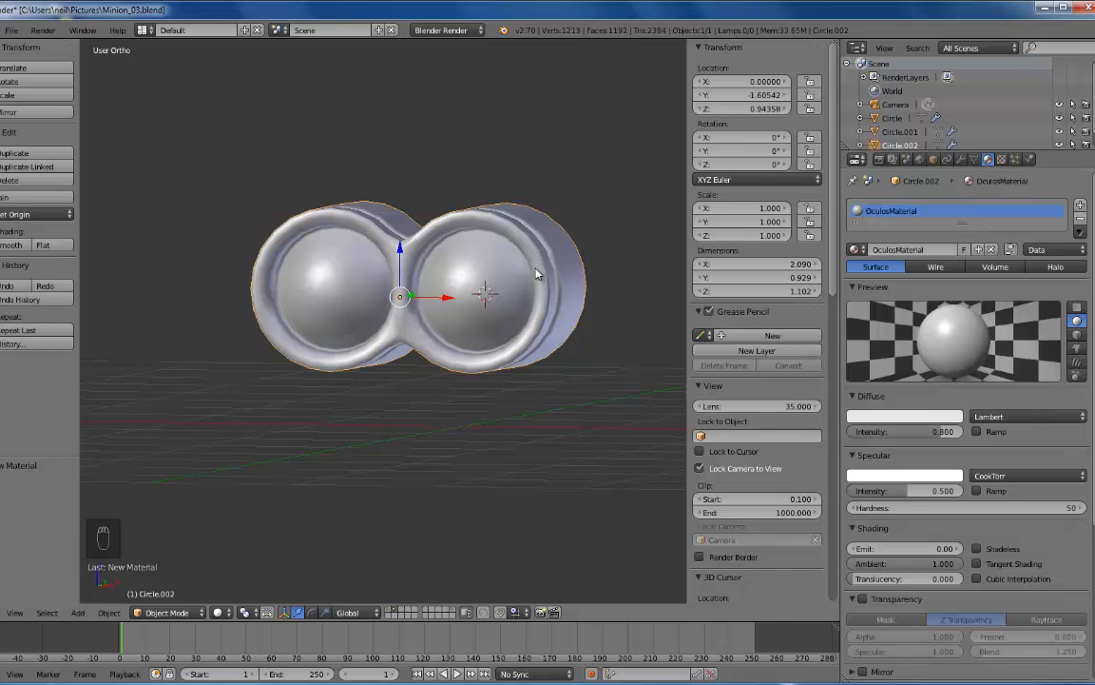
- In the right side view, raise the right-axis background image's opacity to 1.000
key(KP_1)
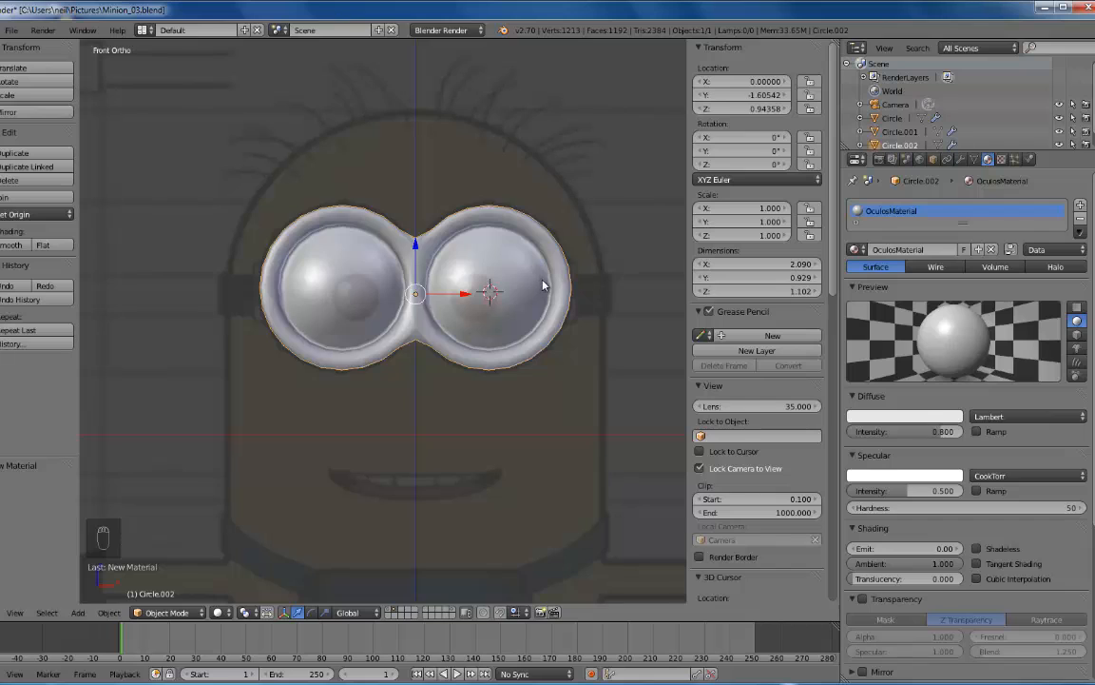
key(KP_3)
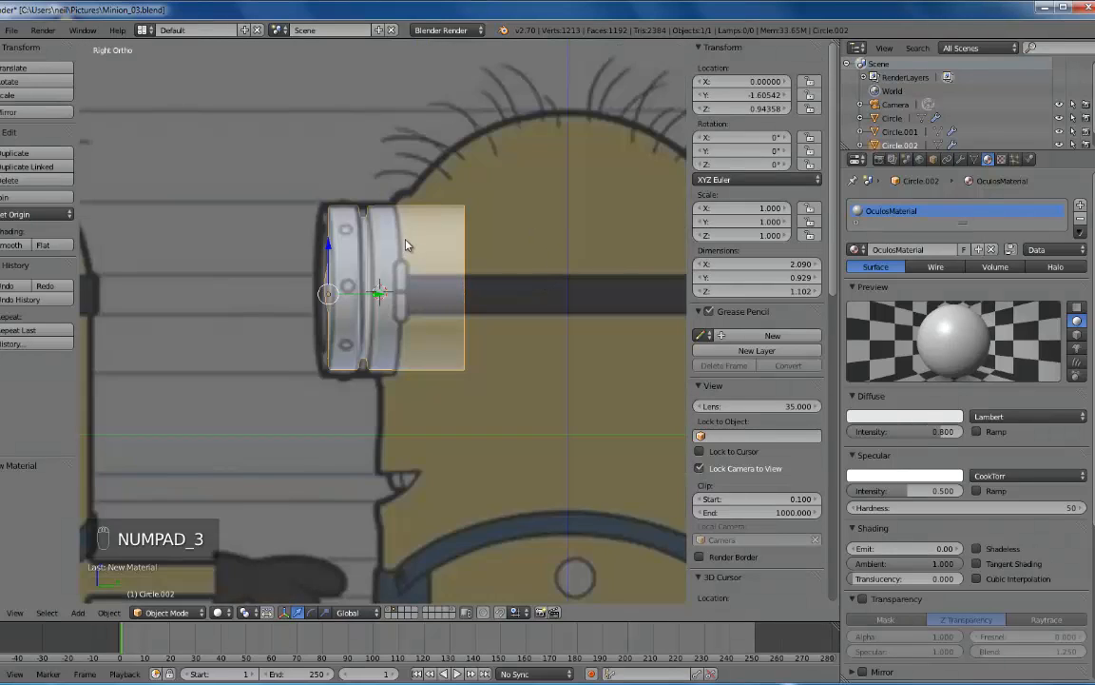
scroll(727, 409, down, 15)
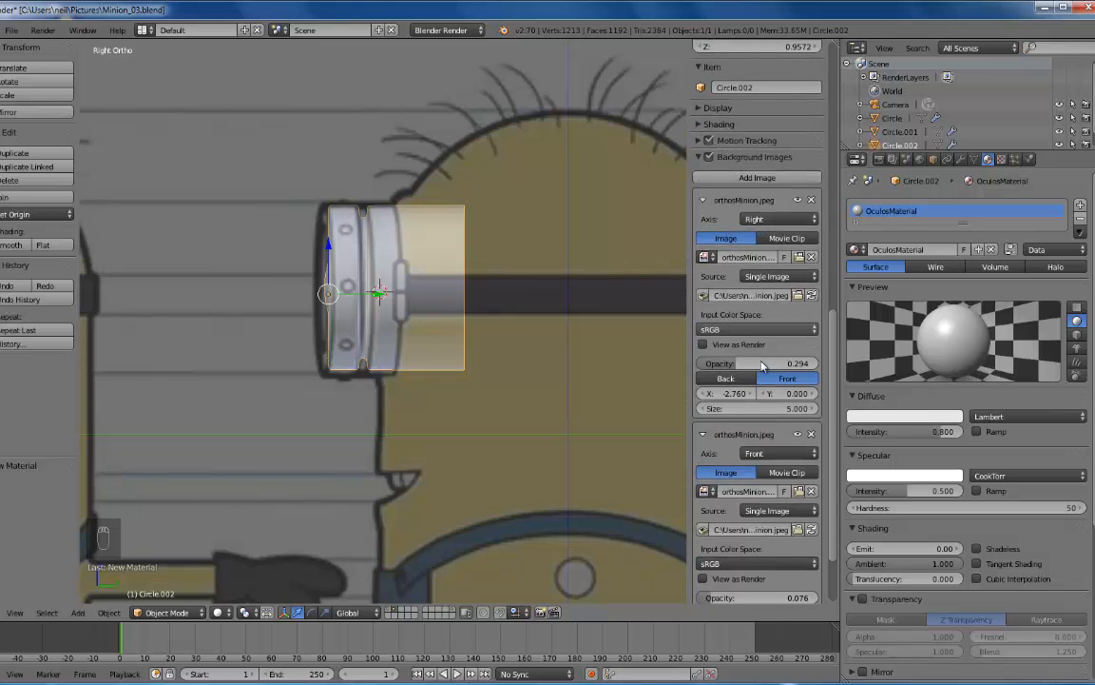
drag(733, 367, 805, 364)
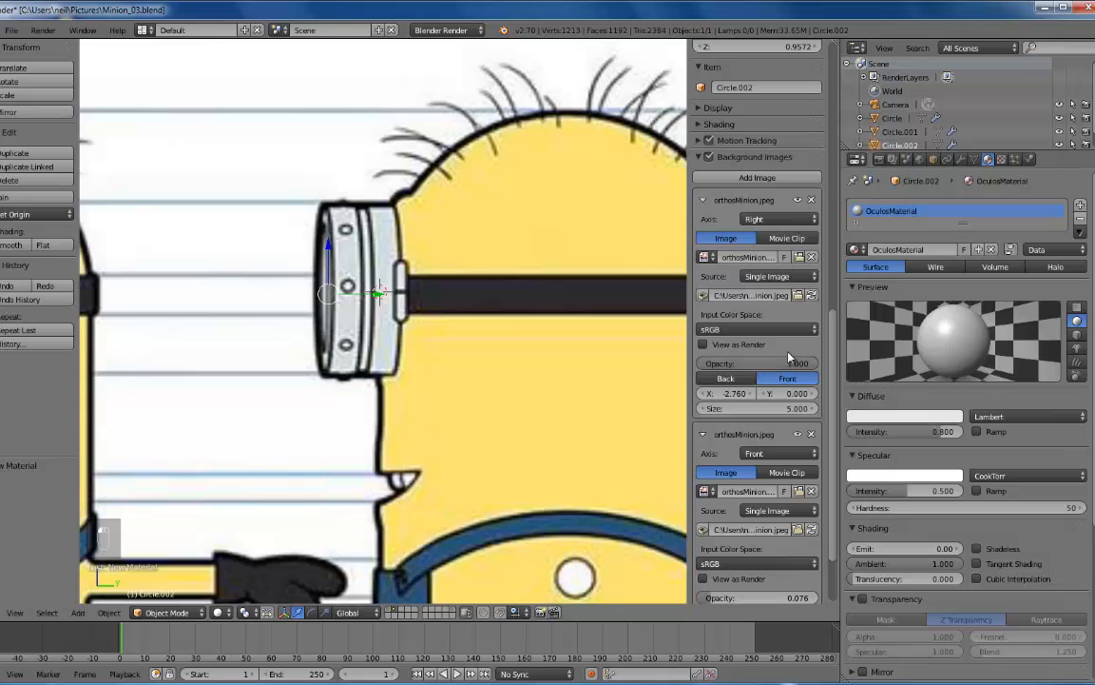
- Sample the reference goggle's light grey as OculosMaterial's diffuse colour and lower the right-axis image's opacity to about 0.164
click(894, 416)
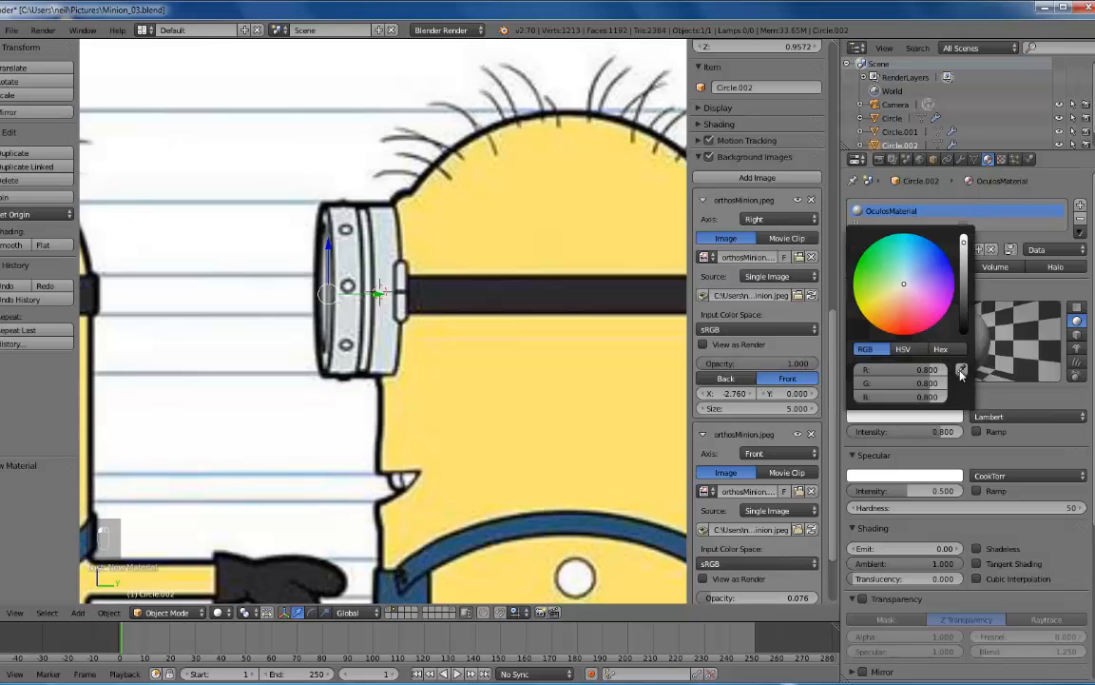
click(345, 217)
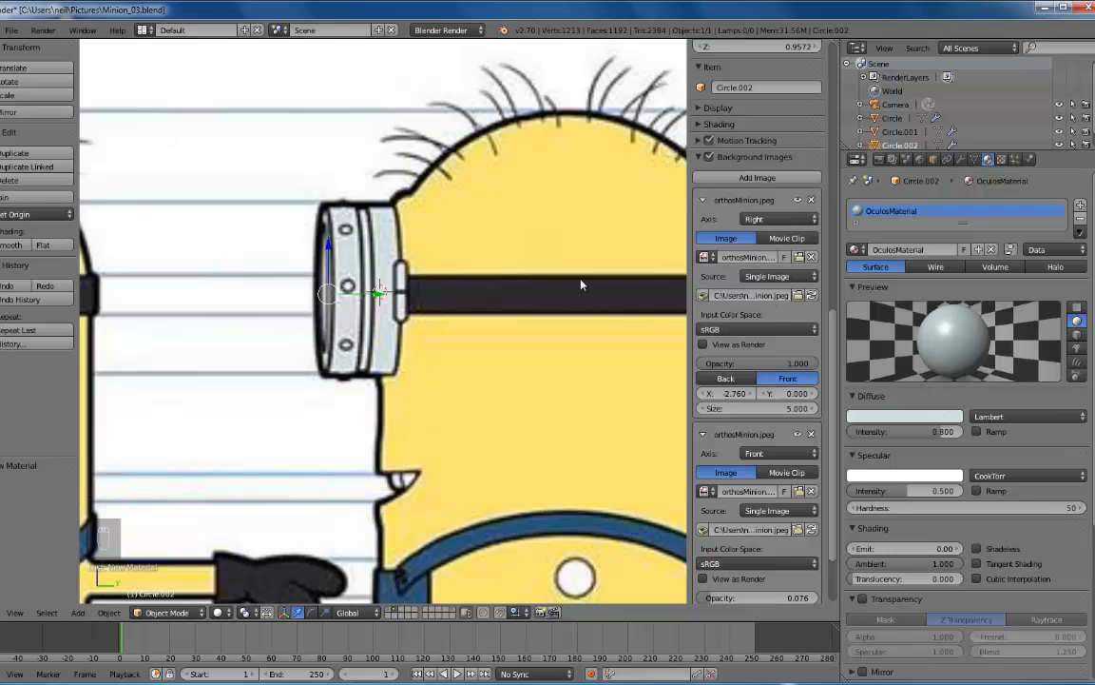
drag(806, 364, 714, 369)
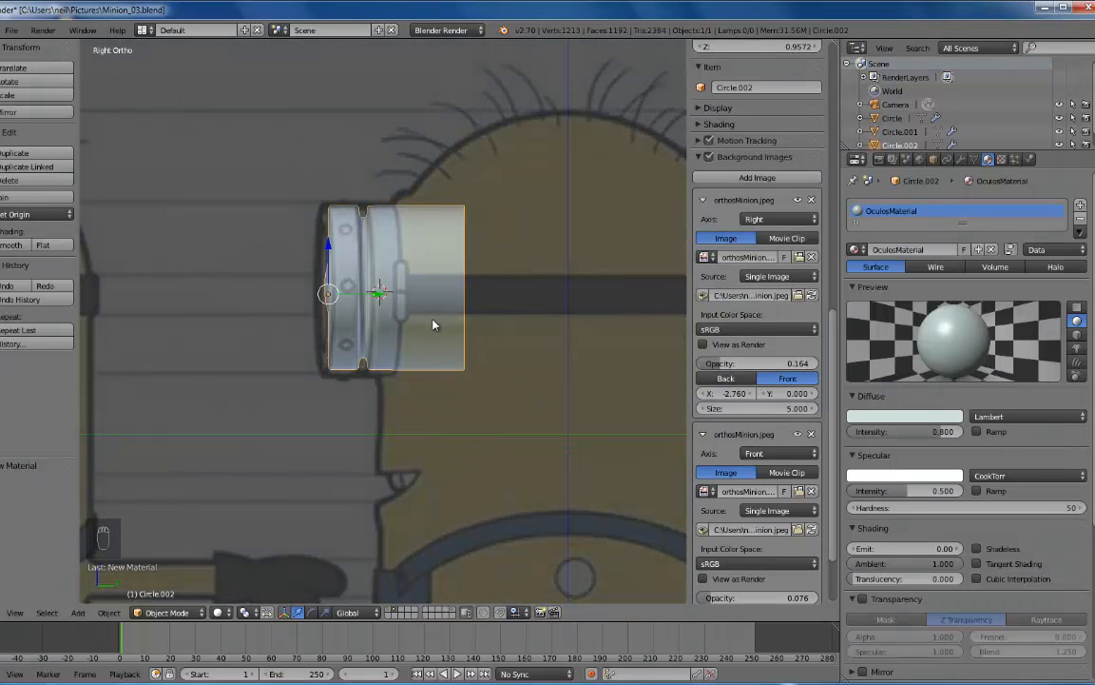
- In Edit Mode, grow the selection from the lens's centre vertex over the whole lens and assign it WhiteMaterial in a new slot
middle_drag(421, 330, 489, 262)
key(Tab)
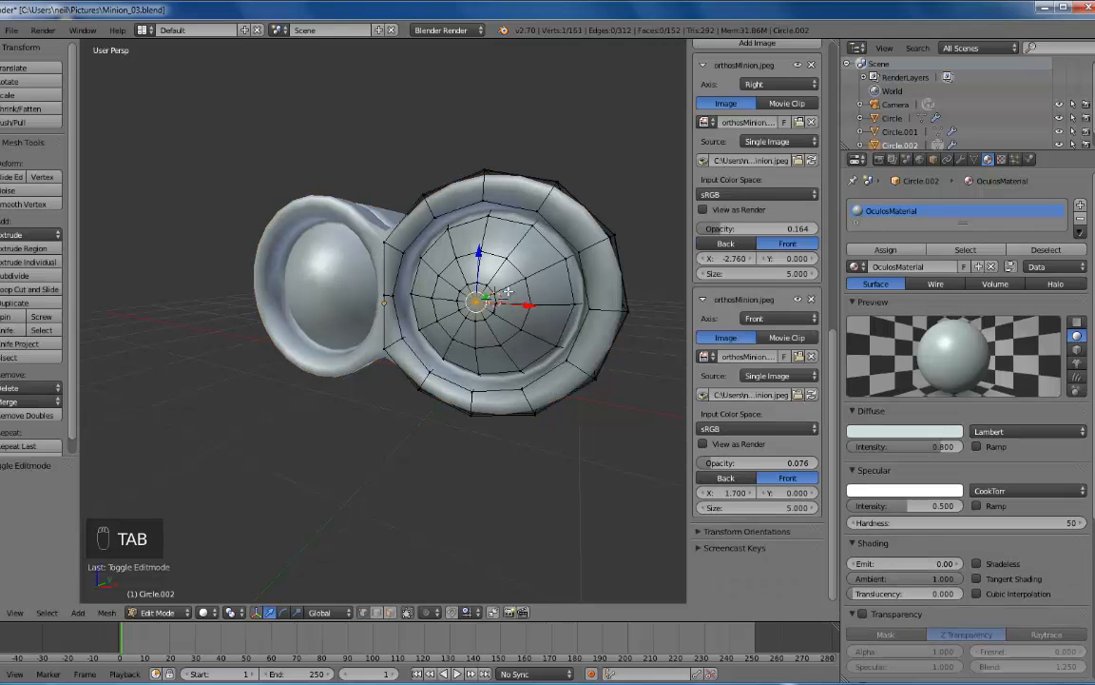
right_click(475, 302)
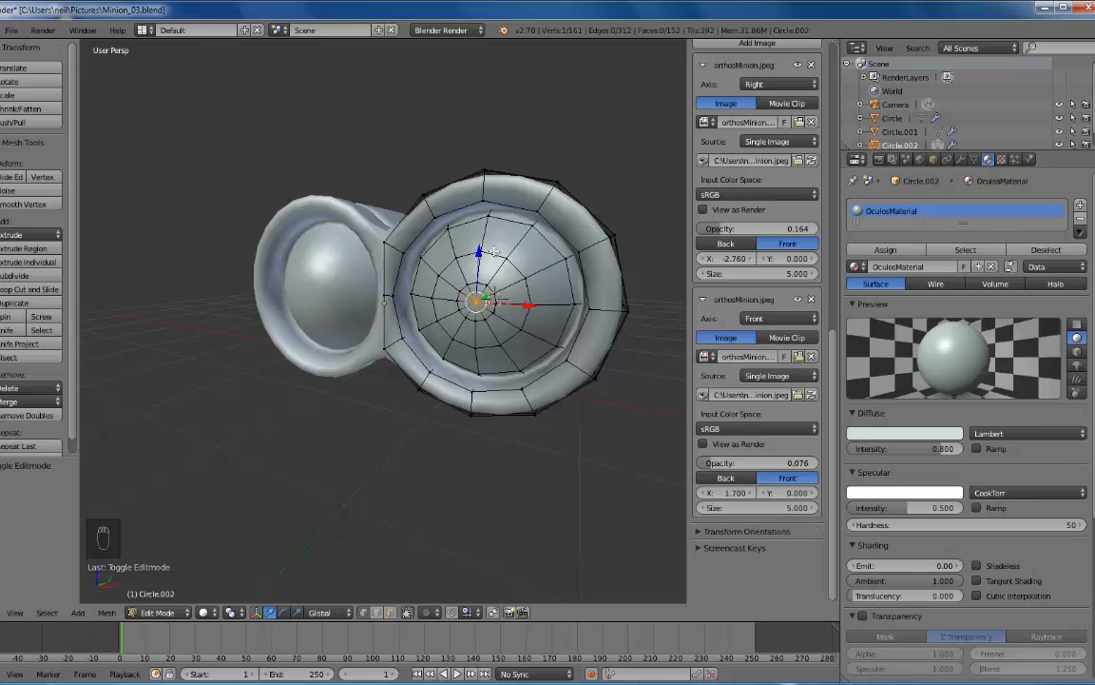
key(ctrl+KP_Add)
key(ctrl+KP_Add)
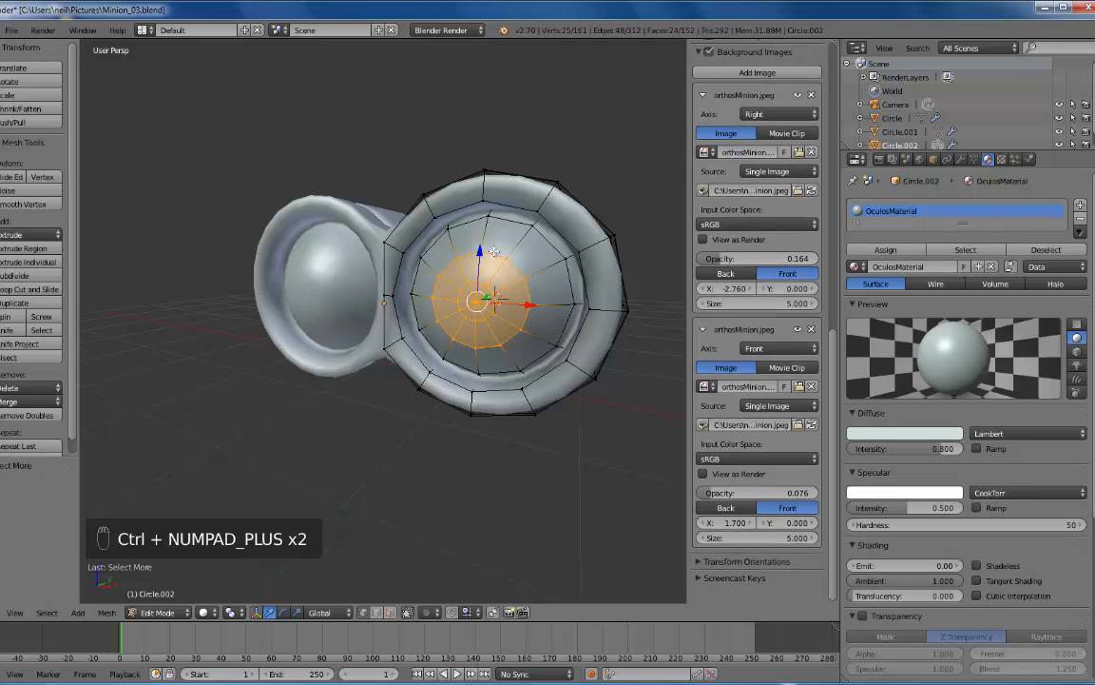
key(ctrl+KP_Add)
key(ctrl+KP_Add)
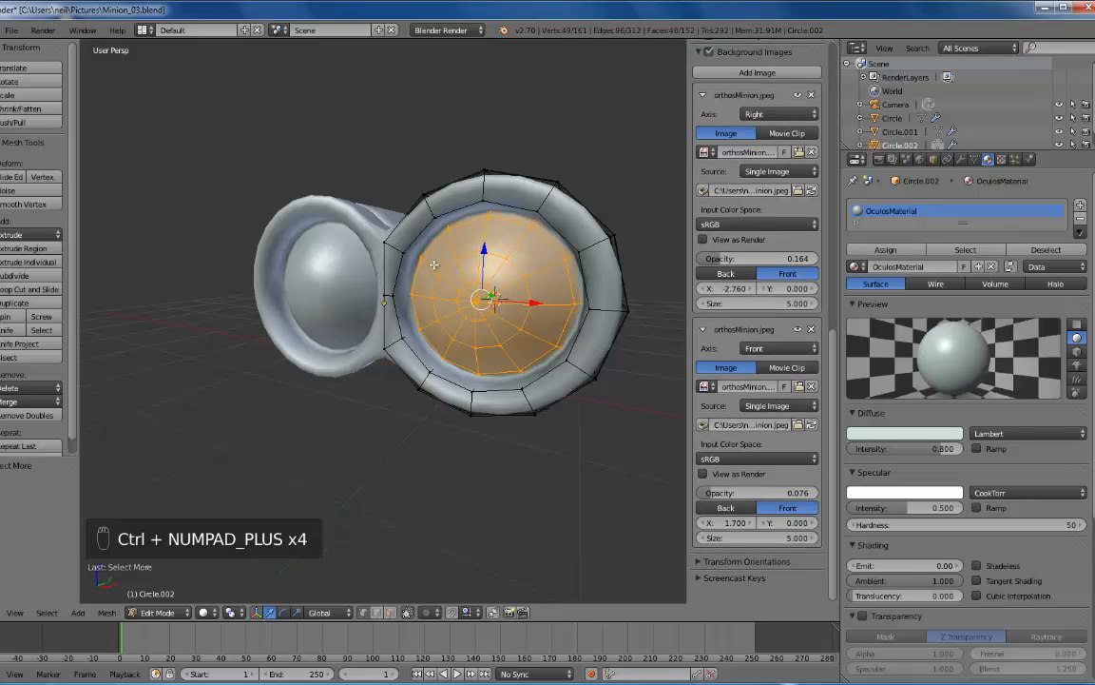
click(1080, 204)
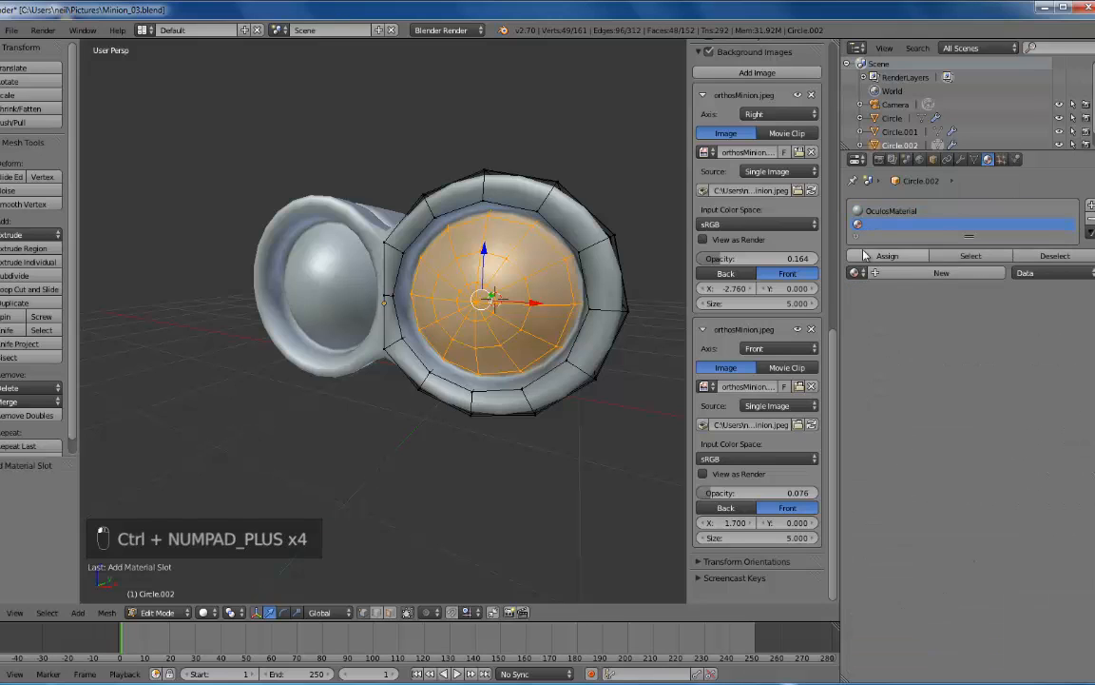
click(857, 271)
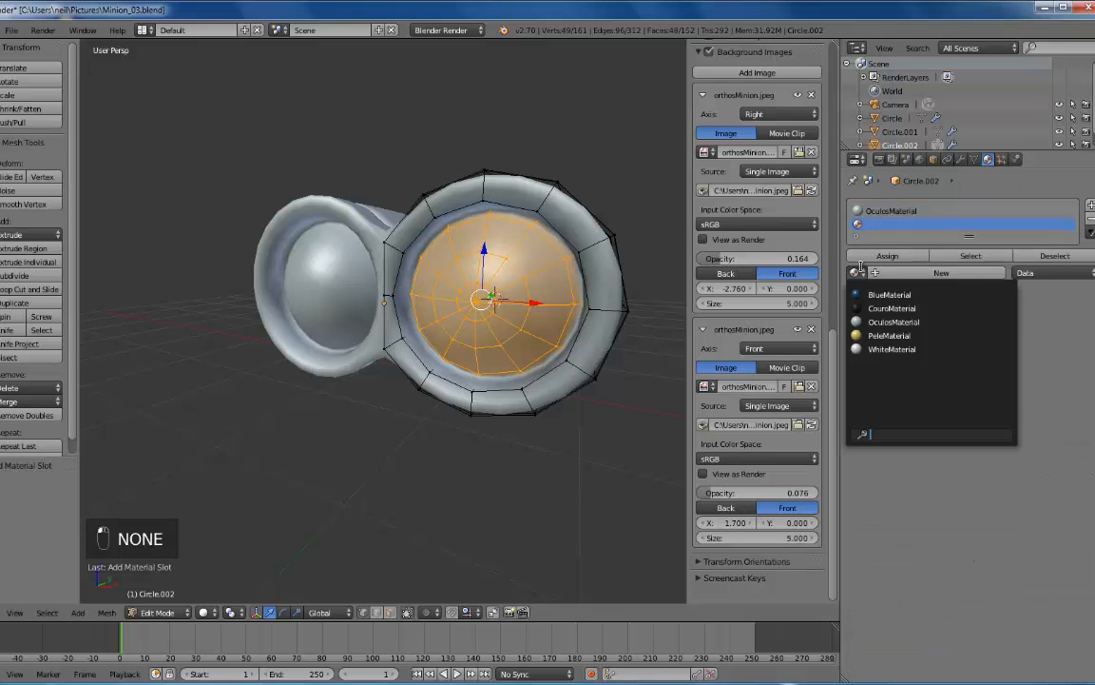
click(878, 349)
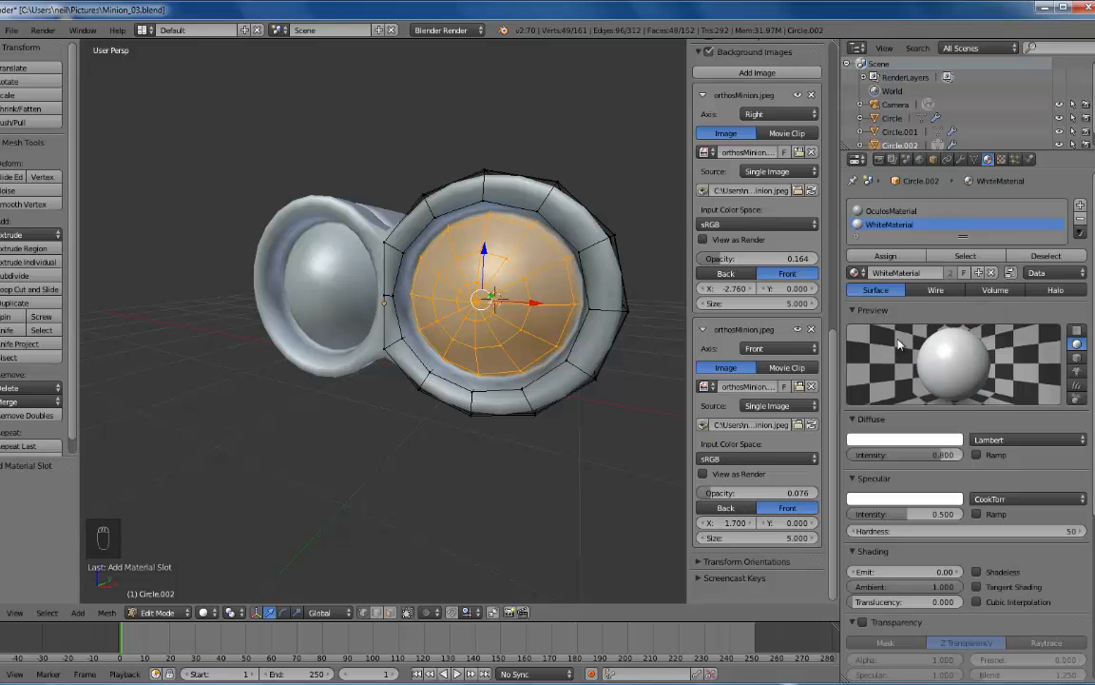
click(903, 260)
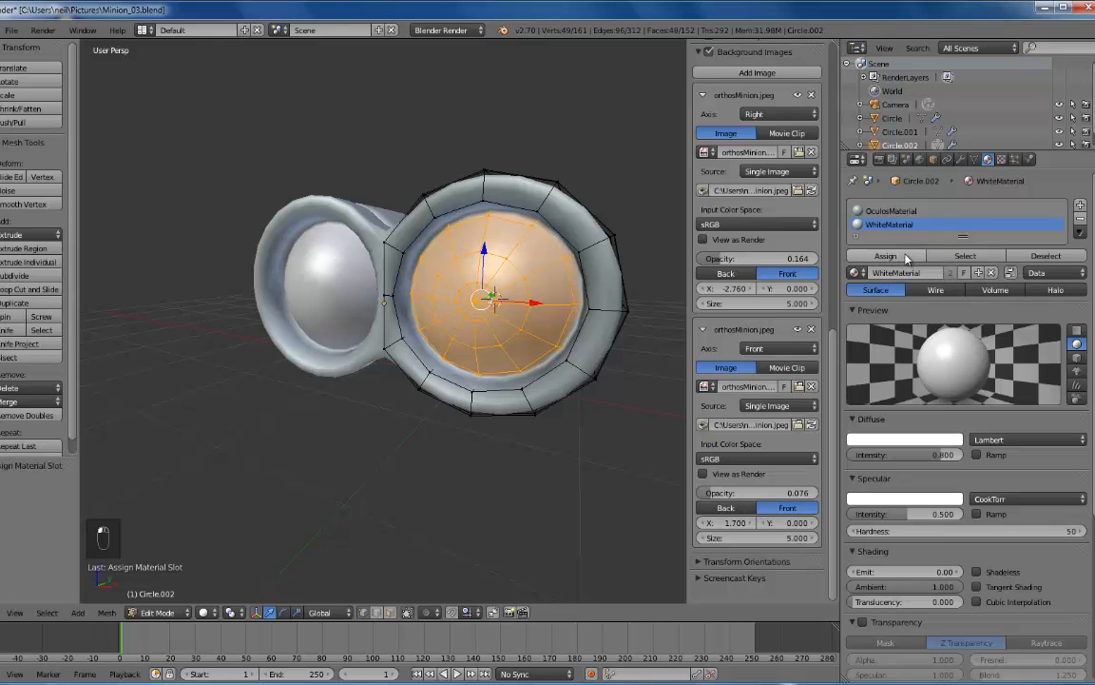
key(Tab)
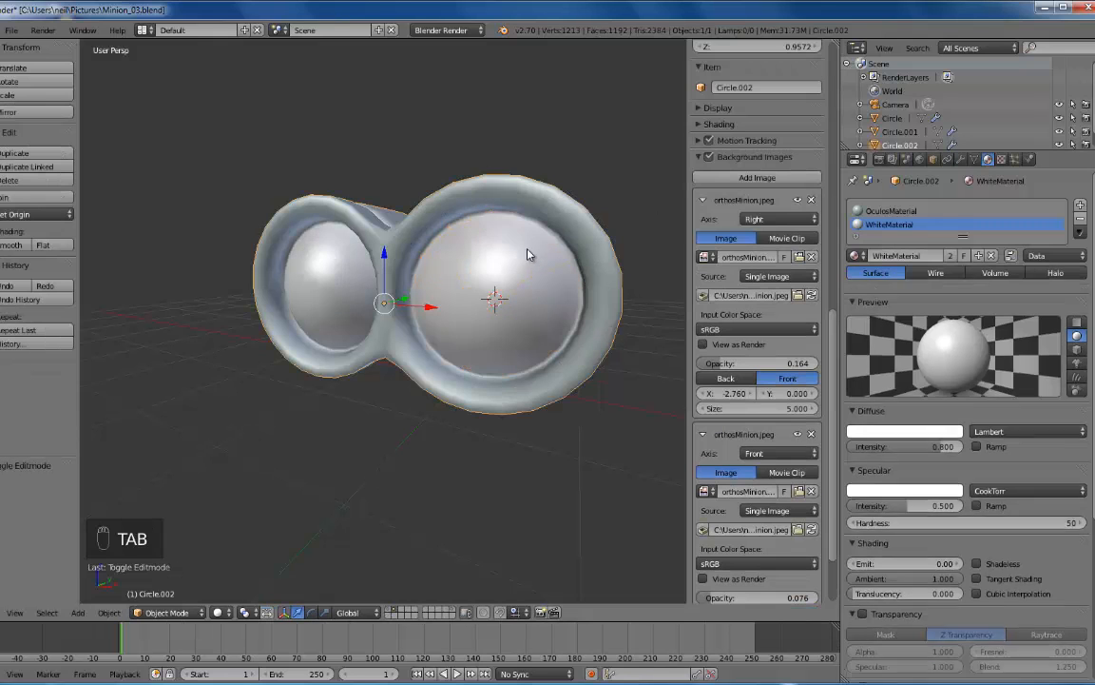
- Save the file with the coloured goggles over Minion_03.blend
middle_drag(479, 275, 455, 280)
key(ctrl+s)
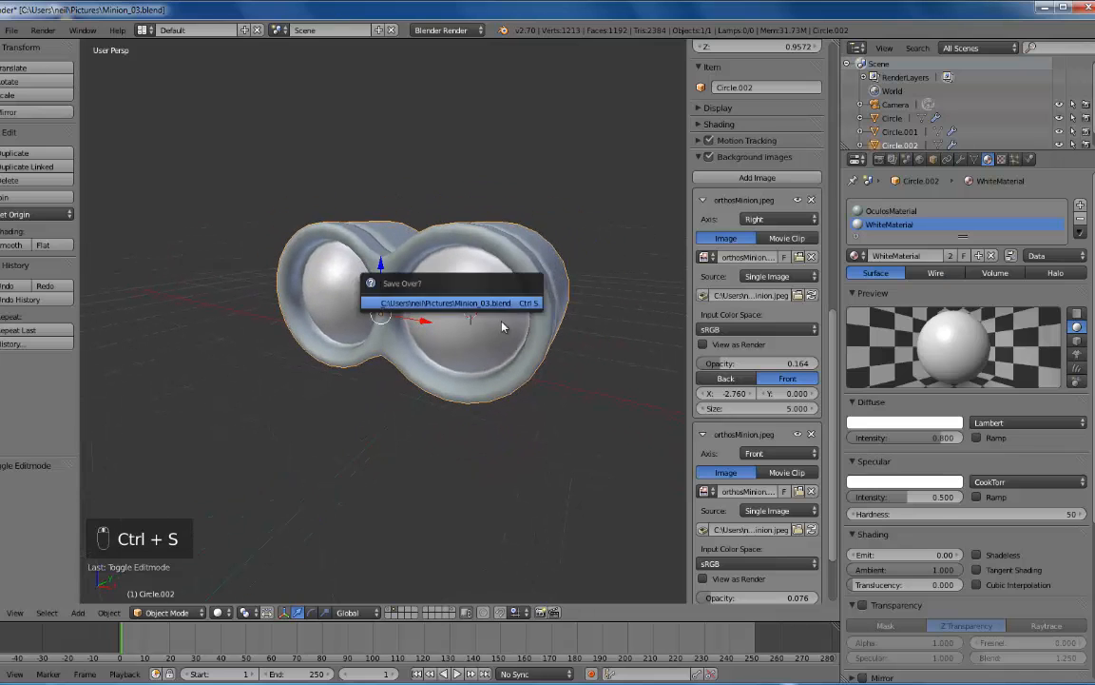
click(451, 295)
- Show layer 1 with the Minion's body together with the goggles and render a test image of the scene
key(shift+1)
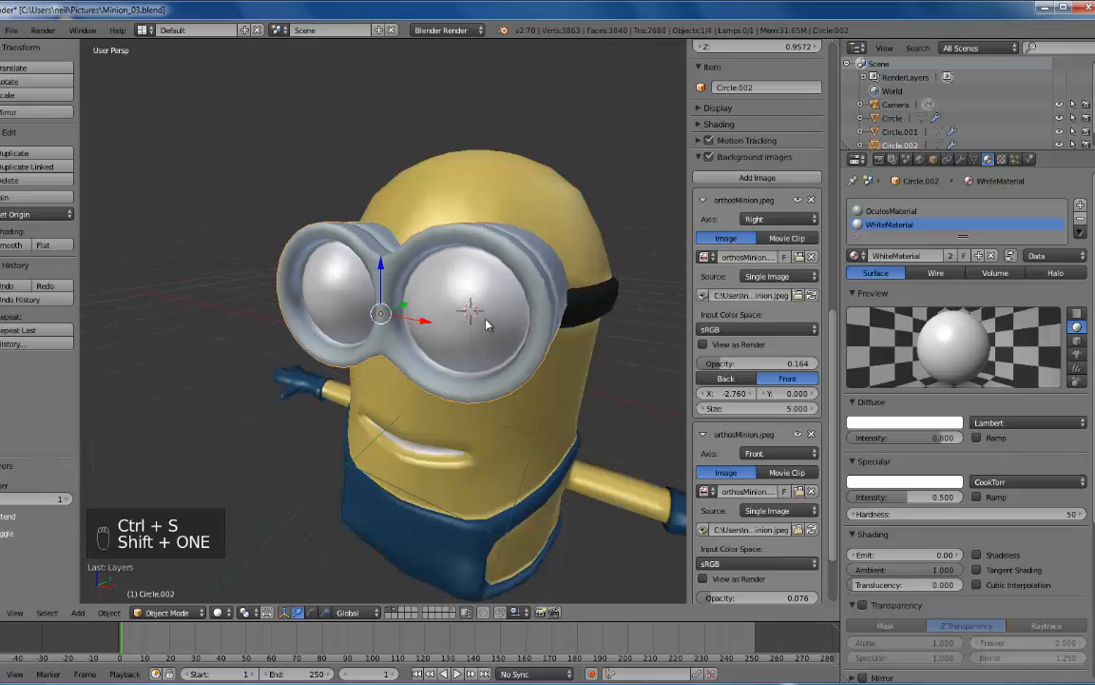
key(F12)
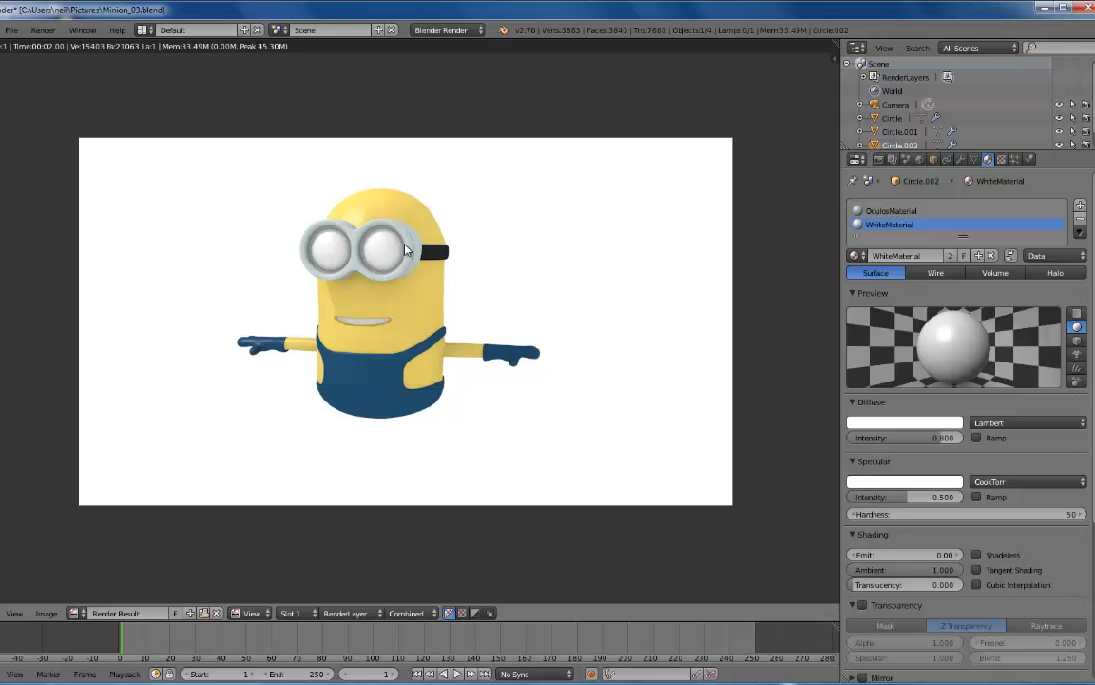
key(Escape)
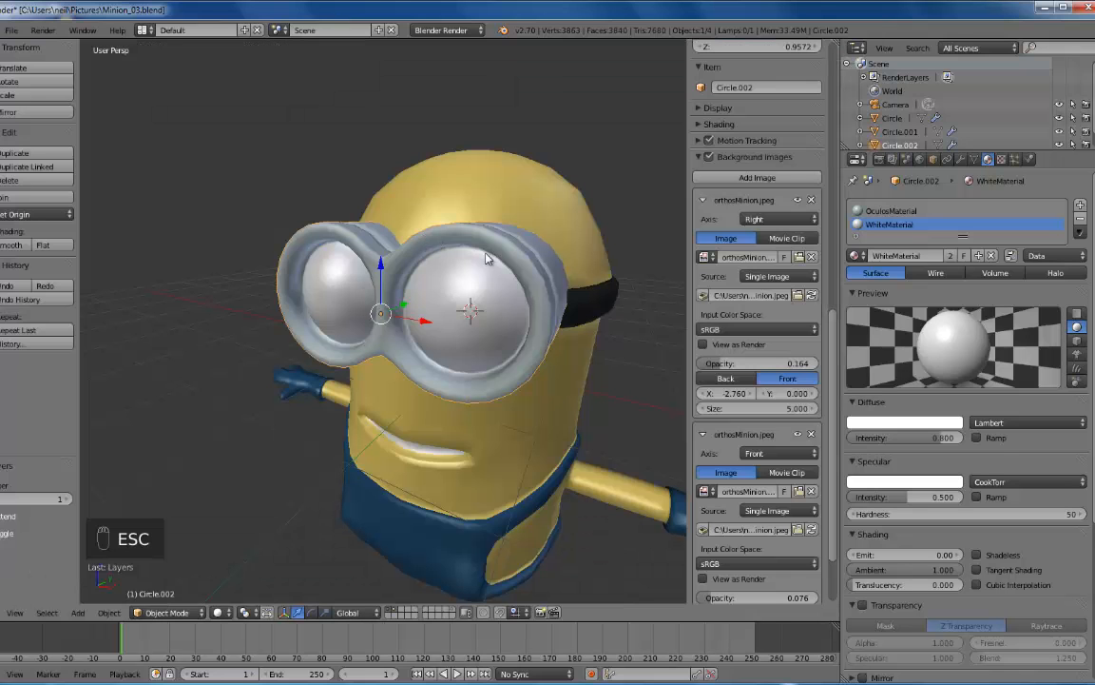
- In Edit Mode, grow the selection from the lens's centre vertex to its innermost ring and switch to front view
key(Tab)
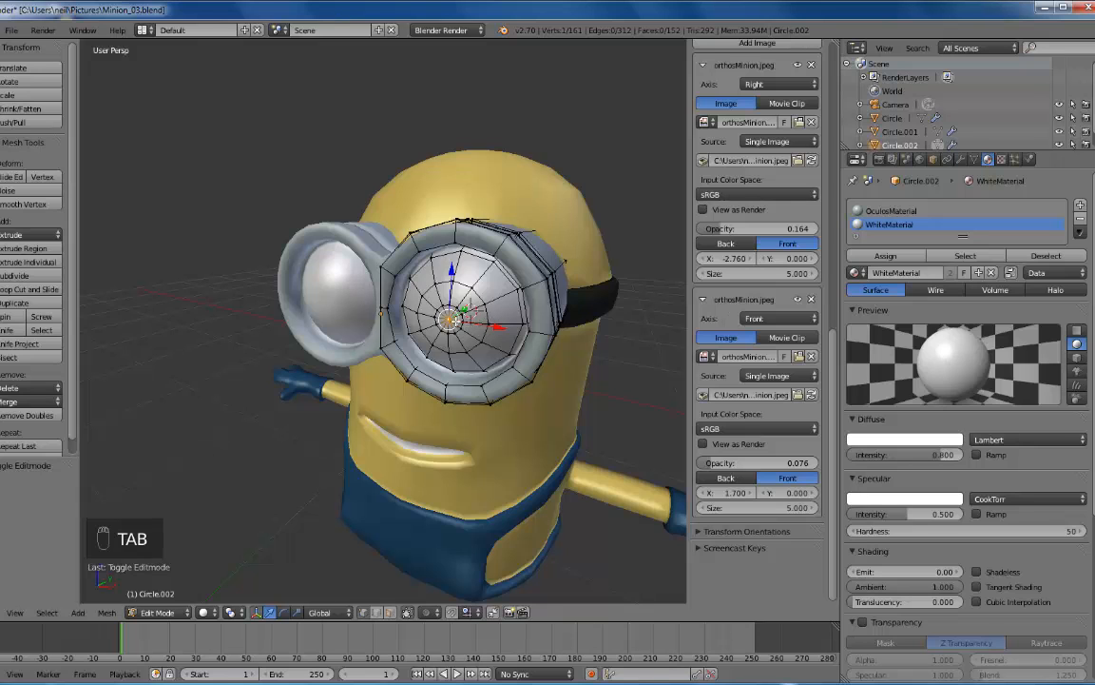
key(ctrl+KP_Add)
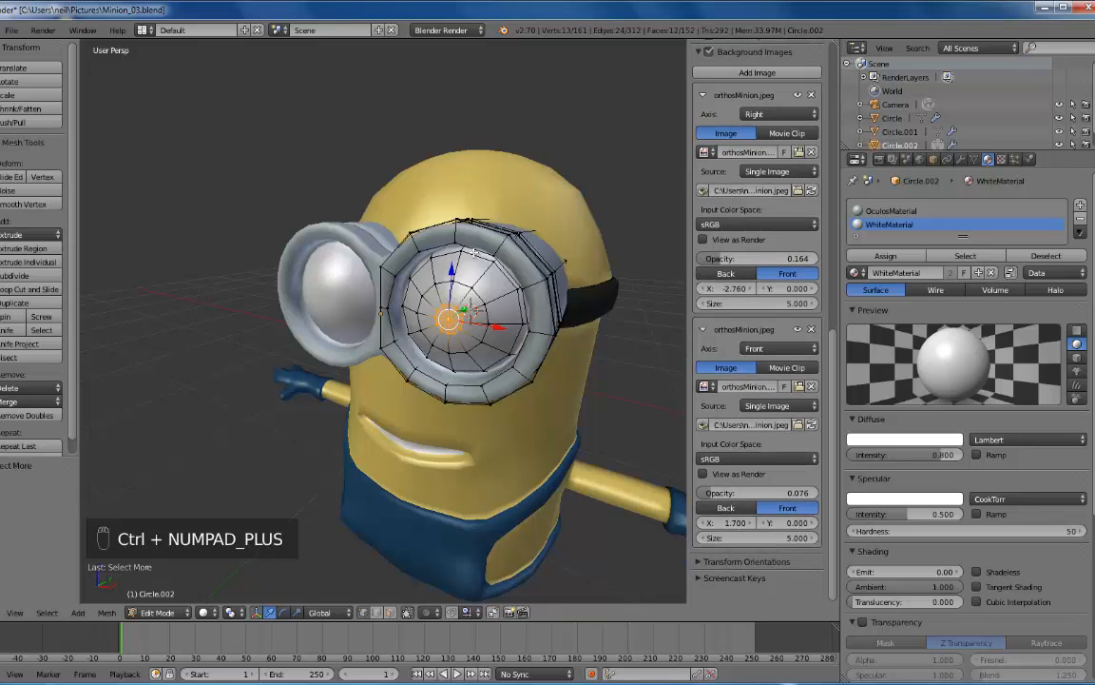
key(KP_1)
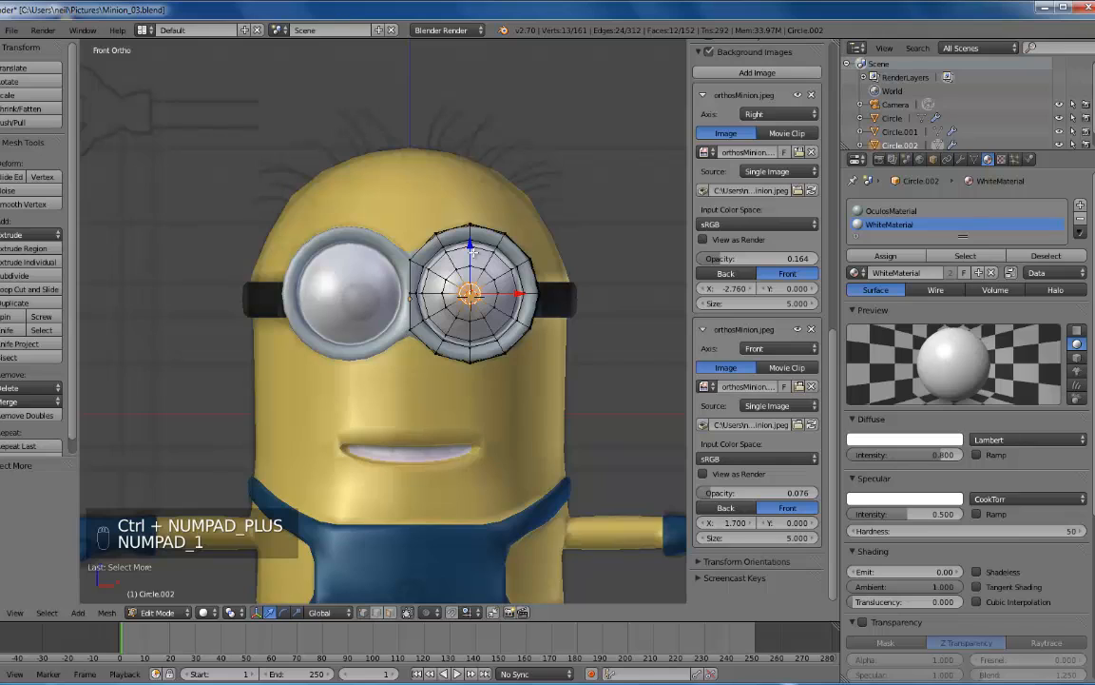
key(ctrl+KP_Add)
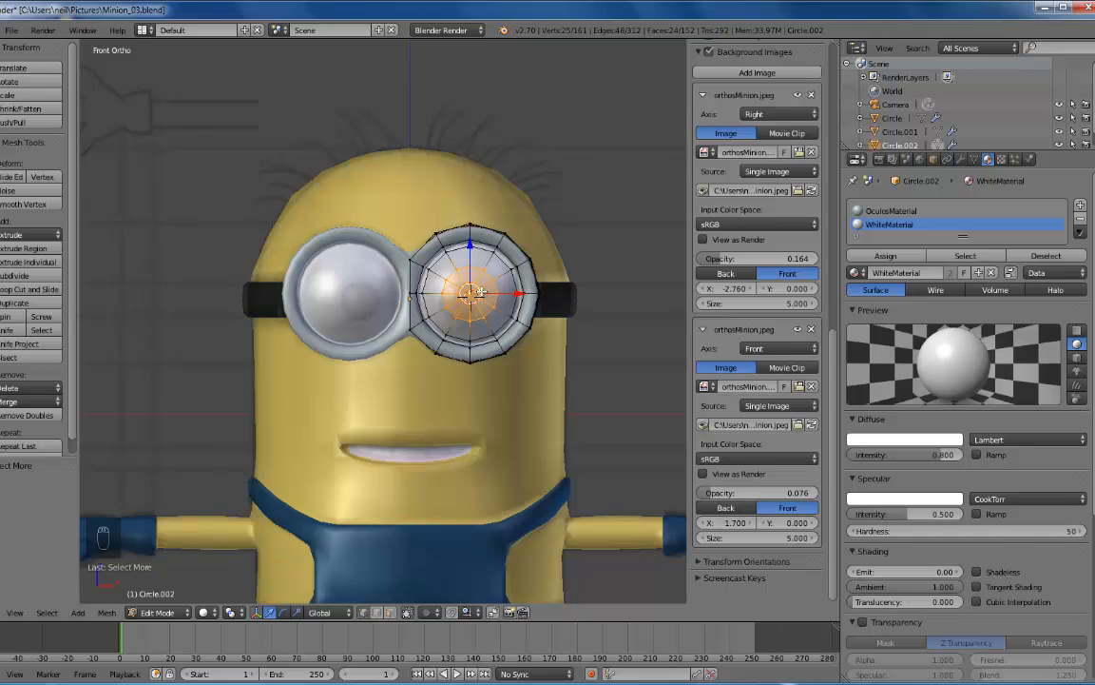
key(g)
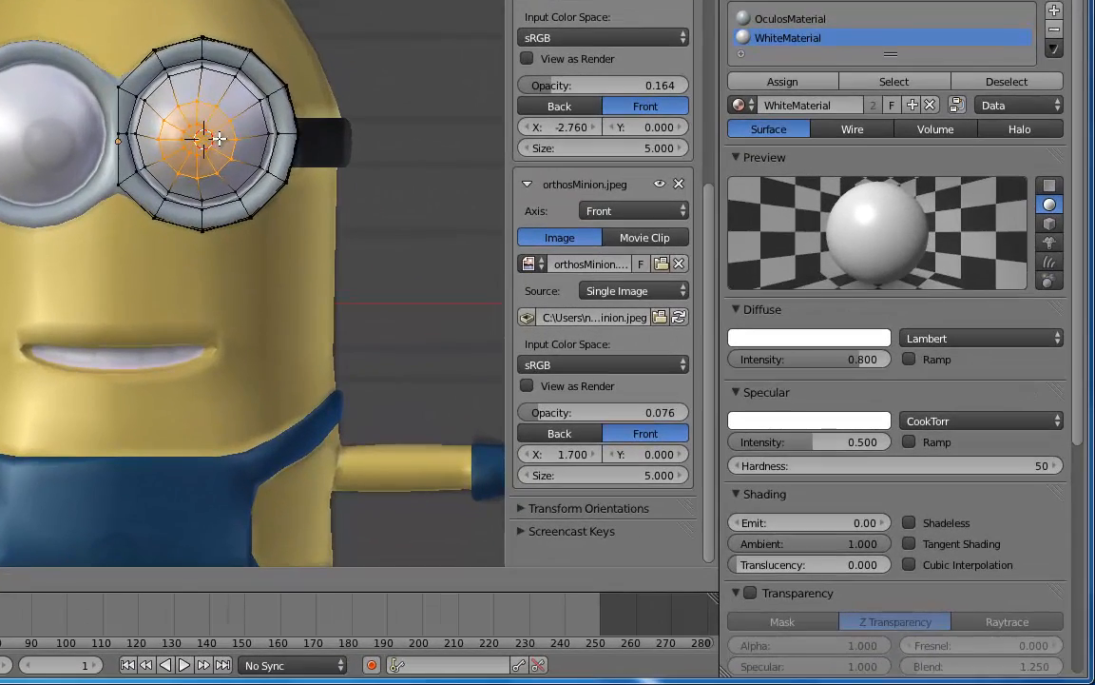
key(ctrl+z)
key(ctrl+z)
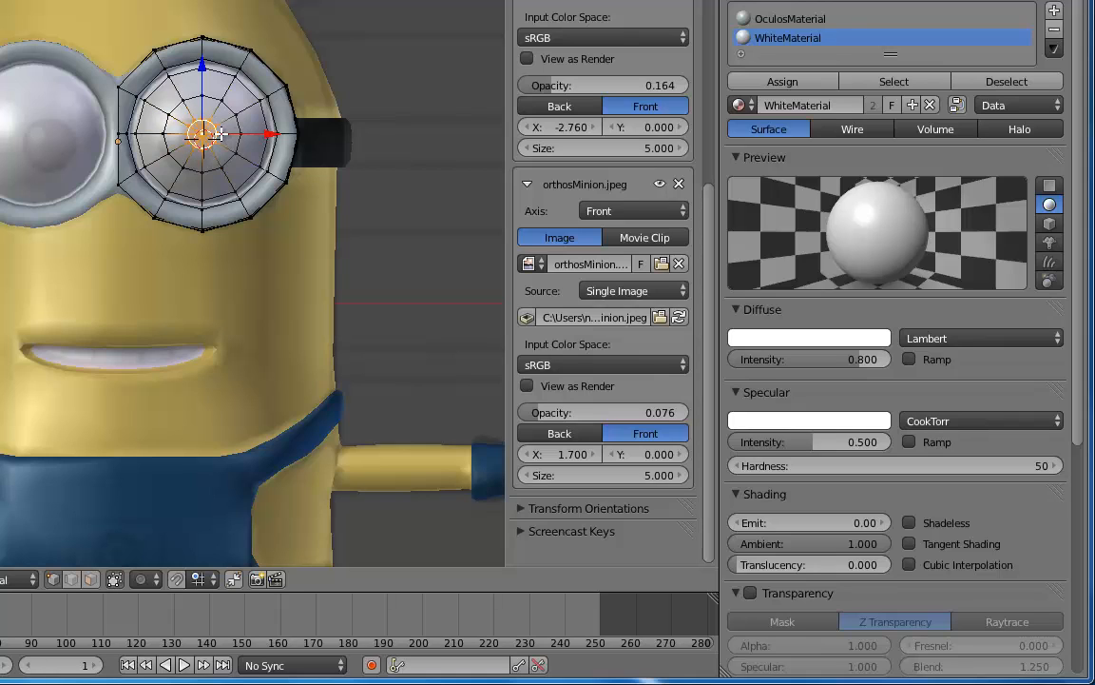
key(g)
key(y)
click(116, 390)
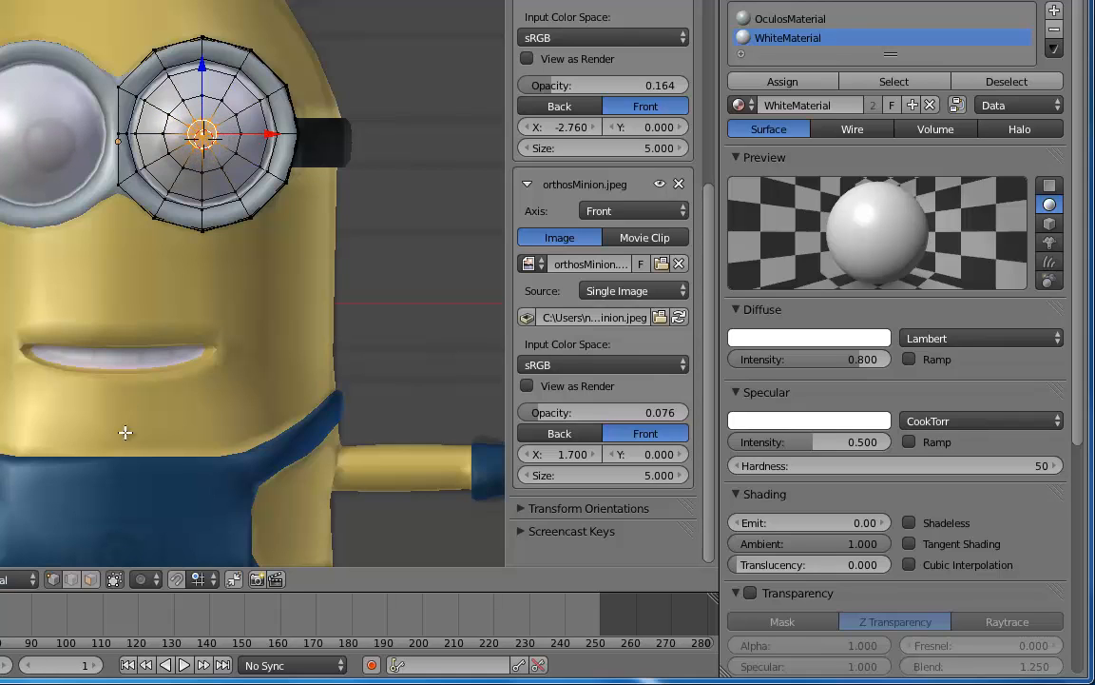
- Enable proportional editing and move the lens's central vertices by about -0.078 in X and -0.050 in Z with proportional size 0.32
click(147, 579)
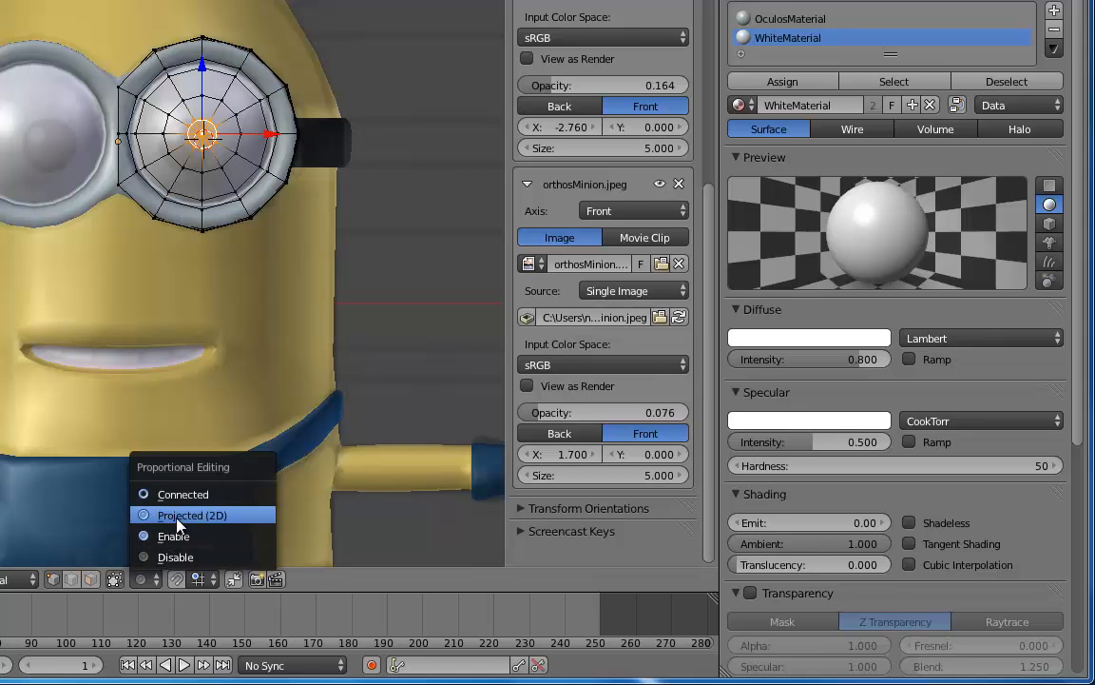
click(174, 536)
key(g)
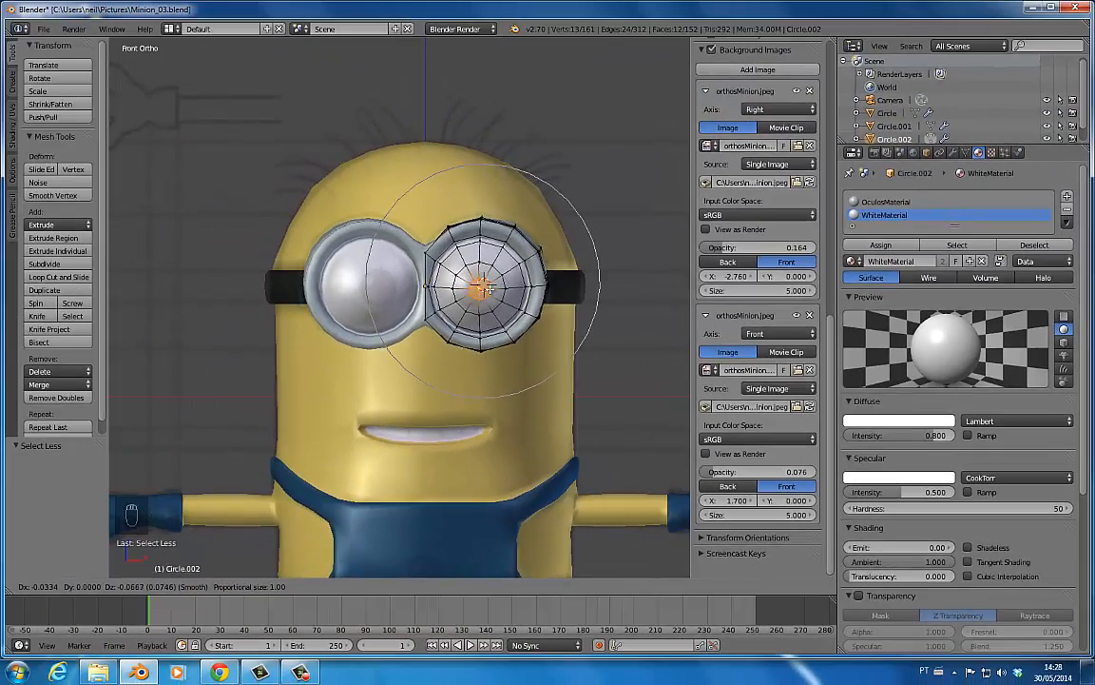
scroll(487, 288, up, 14)
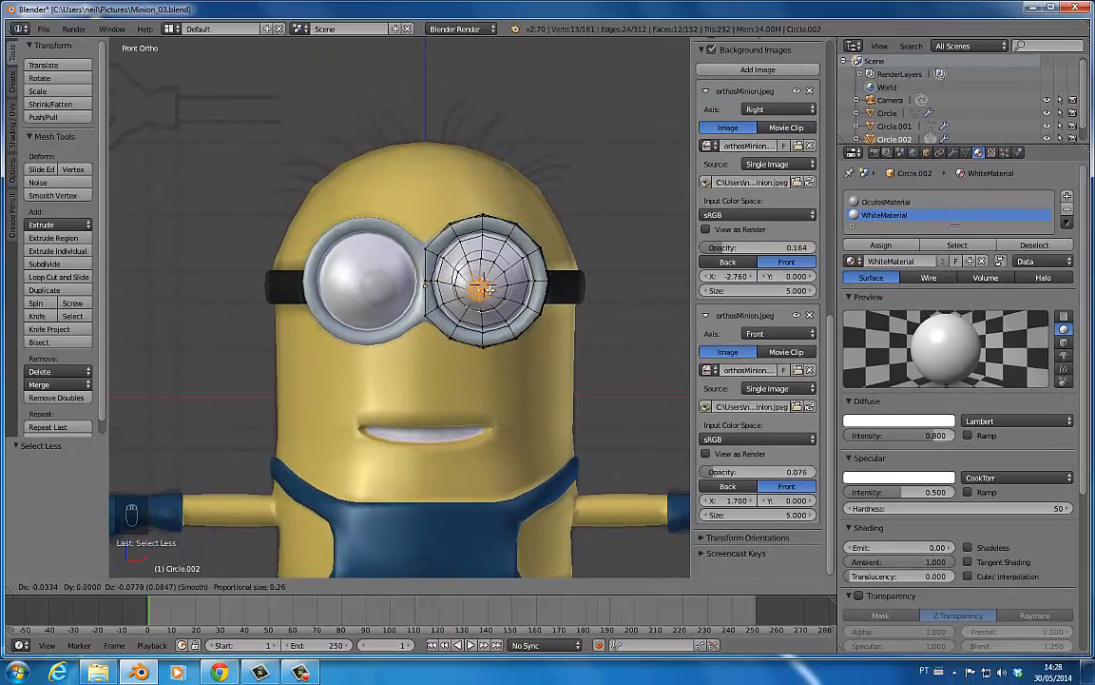
scroll(490, 288, up, 1)
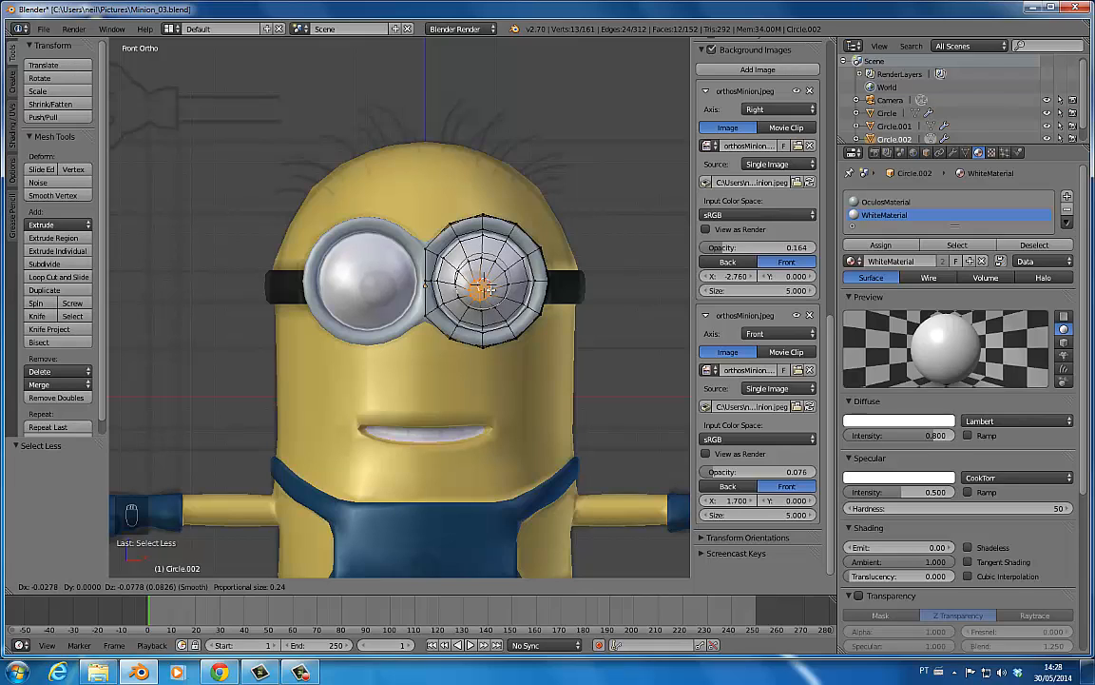
scroll(484, 288, down, 3)
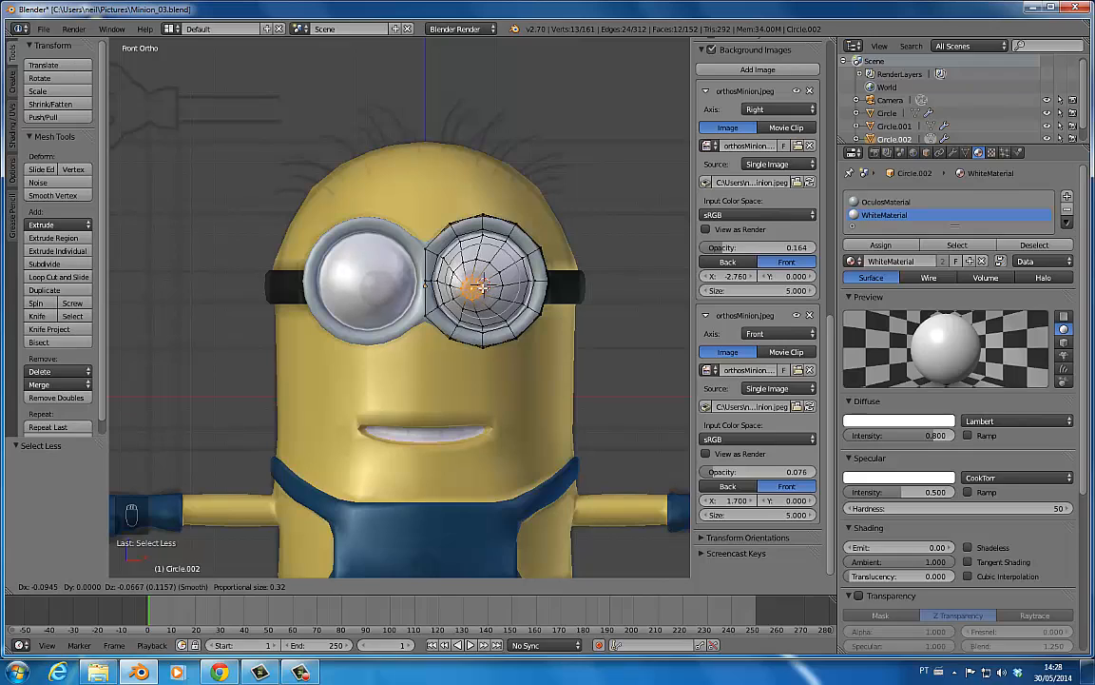
click(484, 285)
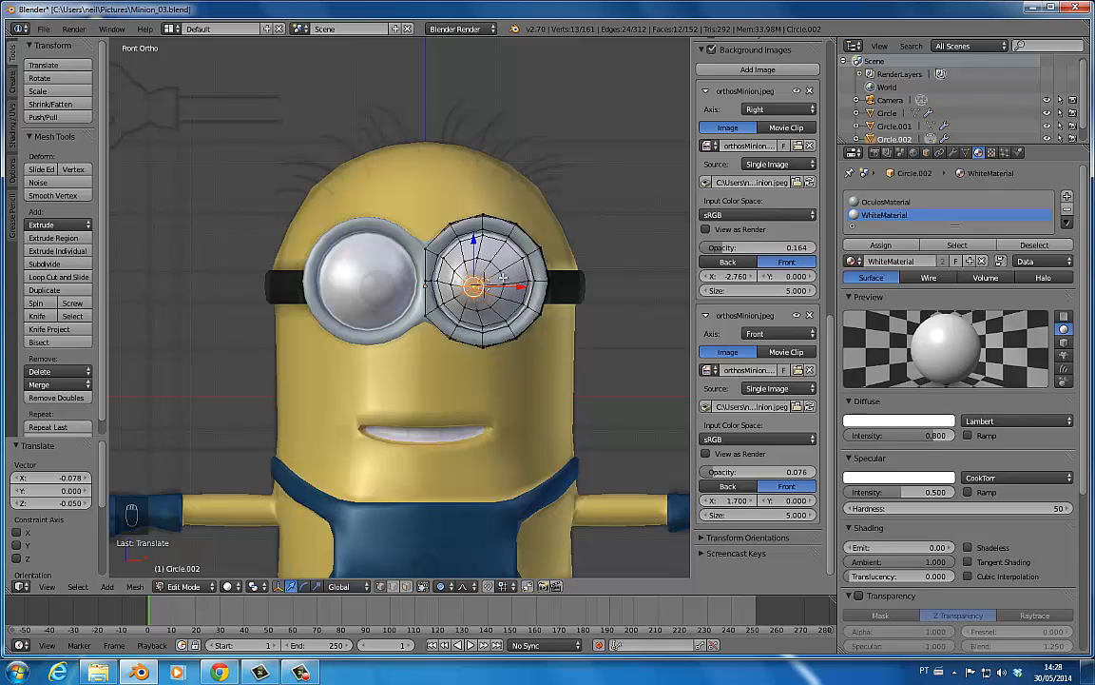
- Select a single vertex near the lens's centre and move it slightly with proportional editing
right_drag(453, 291, 471, 288)
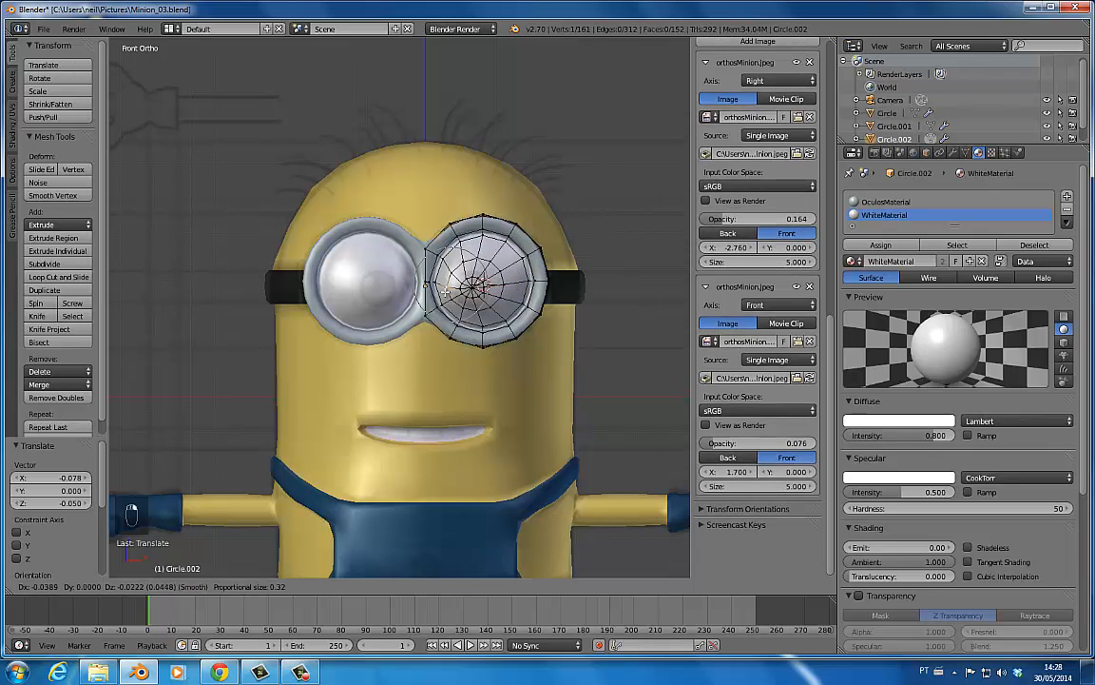
- Cancel the move in progress and add one loop cut around the centre of the eye mesh to outline the pupil
right_click(488, 288)
right_click(490, 294)
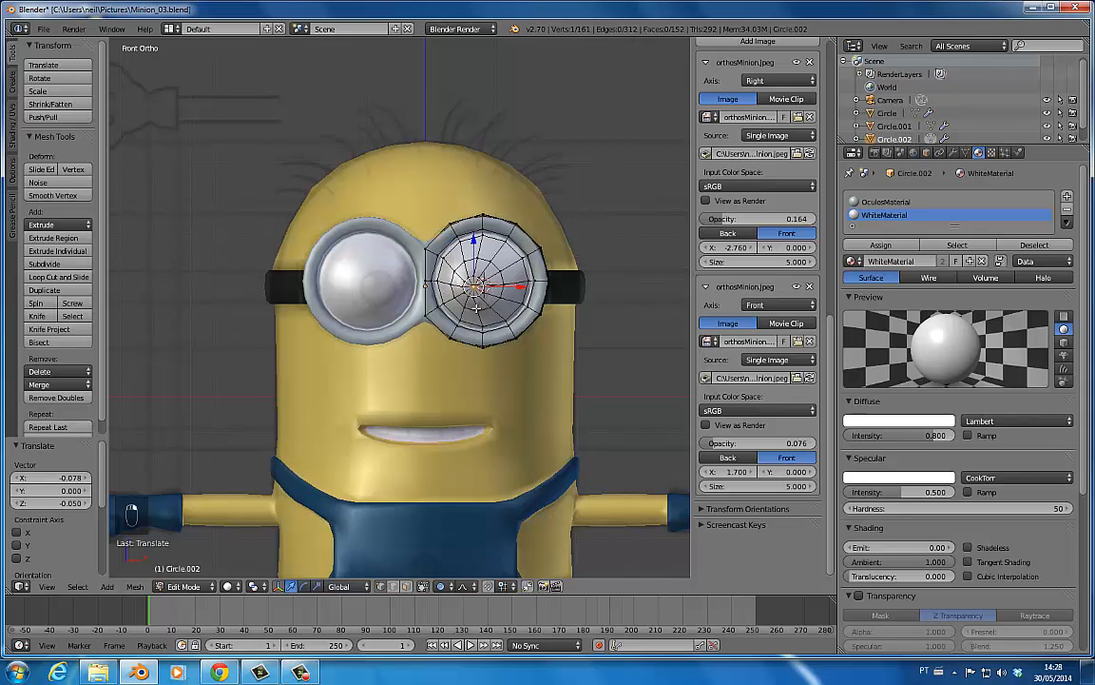
key(ctrl+r)
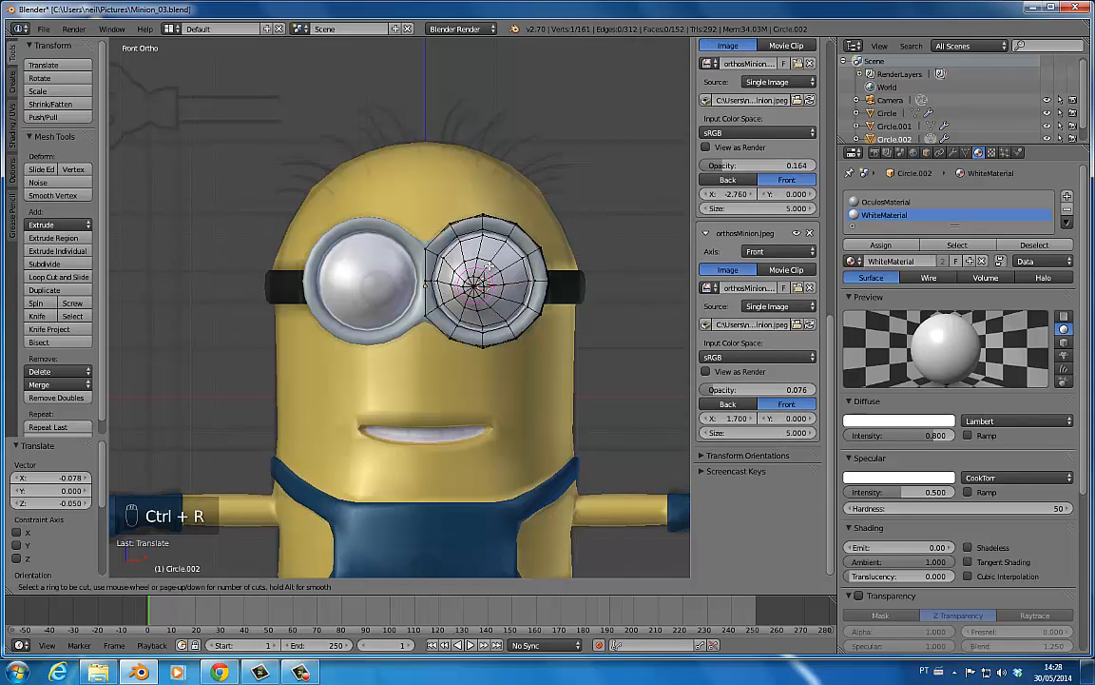
click(439, 242)
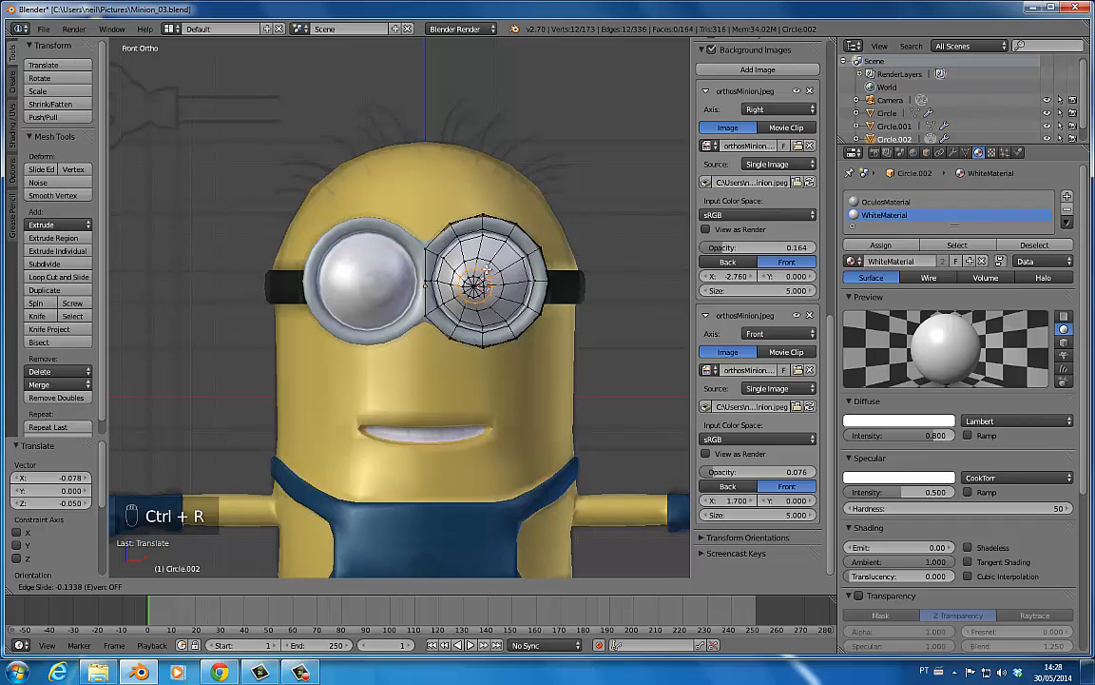
click(486, 271)
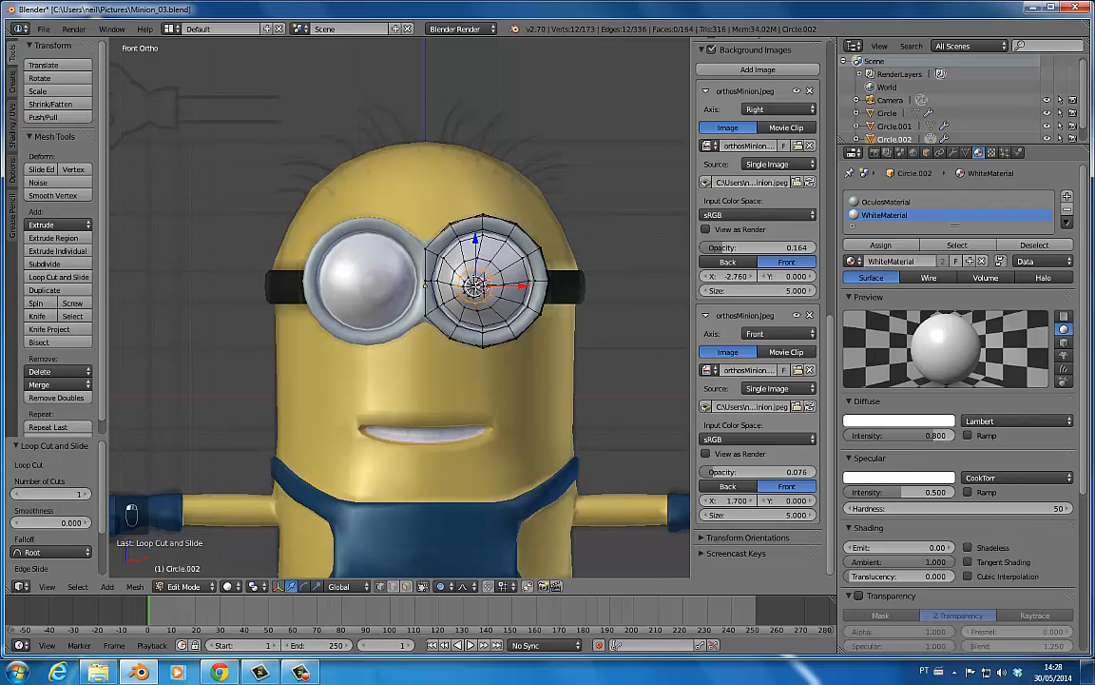
- Select the pupil faces by picking the eye's centre vertex and growing the selection outward
right_click(498, 276)
key(ctrl+KP_Add)
key(ctrl+KP_Add)
key(ctrl+KP_Add)
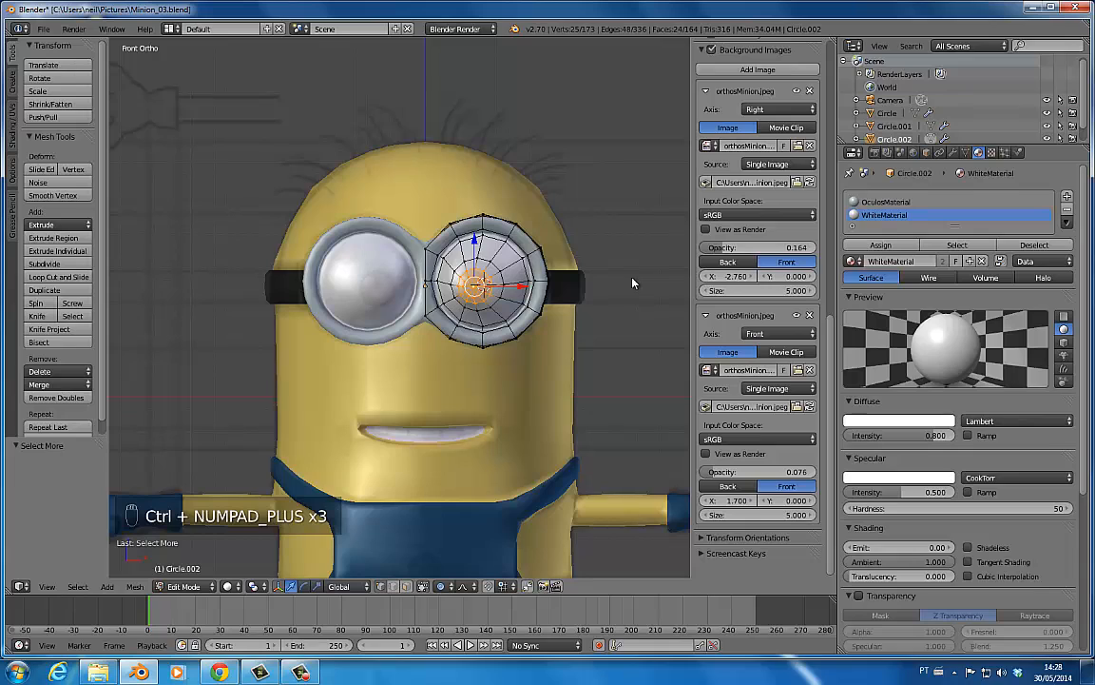
- Add a third material slot to the goggles object with a new material named BlackMaterial
click(1067, 196)
click(856, 273)
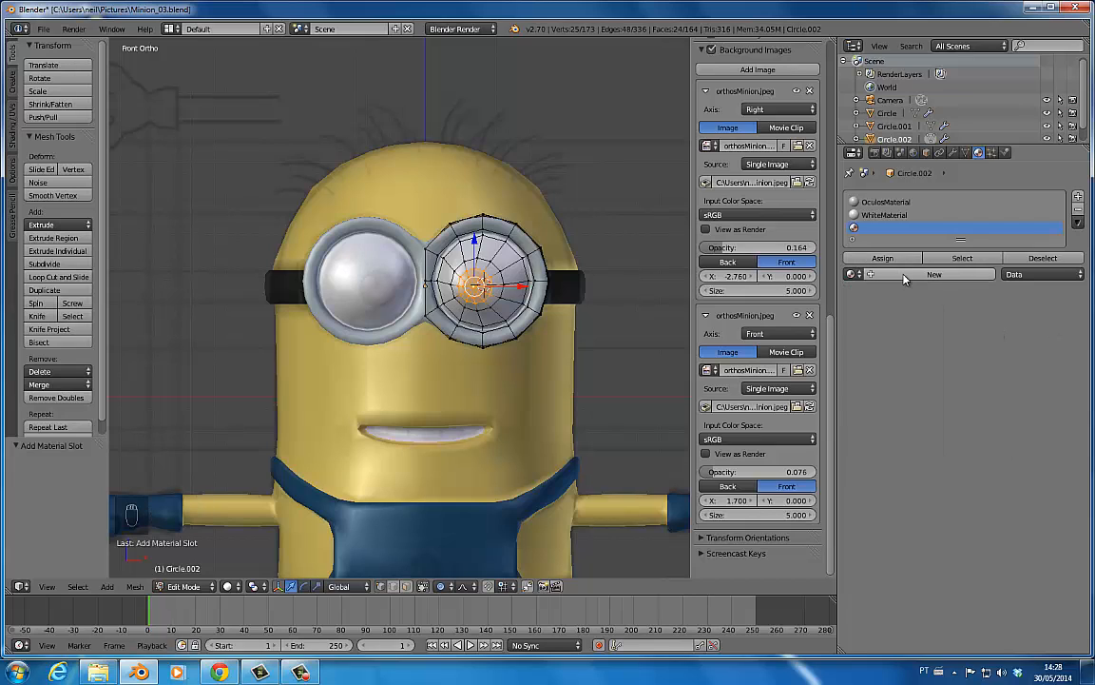
click(904, 274)
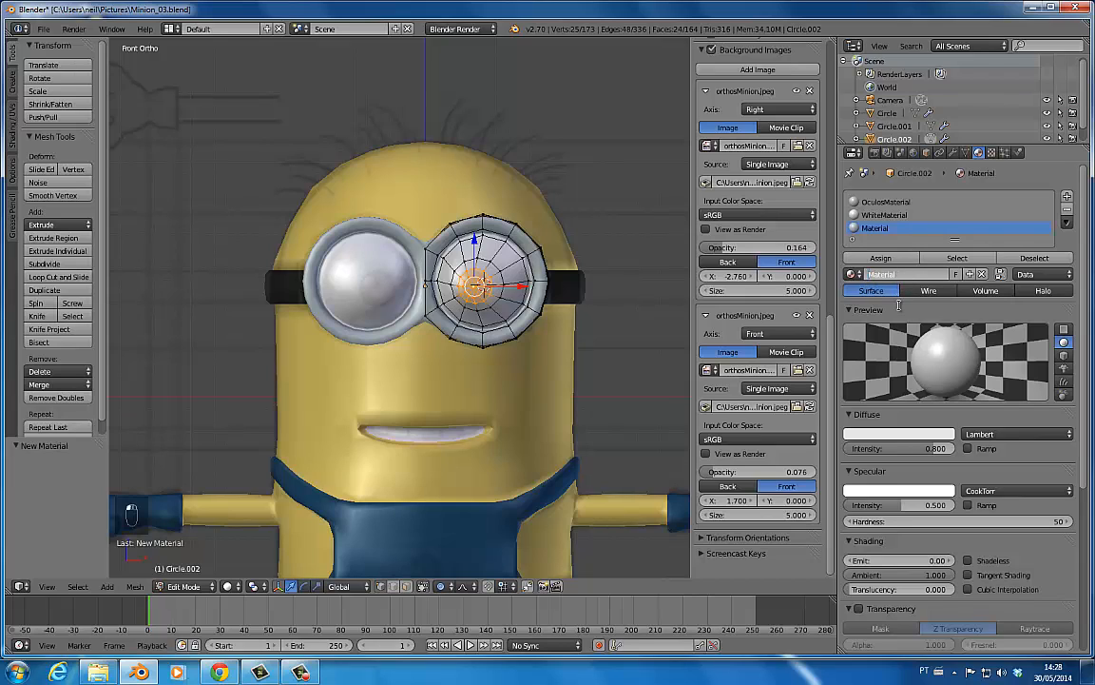
text(B)
text(lack)
key(Return)
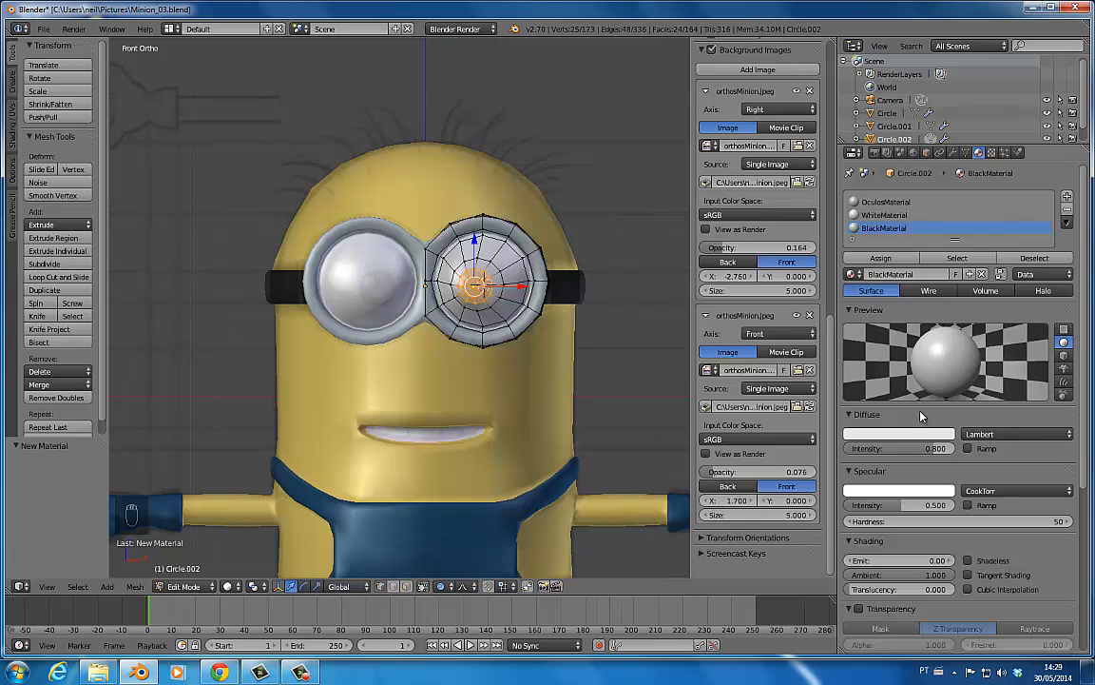
- Make BlackMaterial pure black with specular intensity 0, assign it to the selected pupil faces and return to Object Mode
click(899, 433)
drag(958, 347, 957, 357)
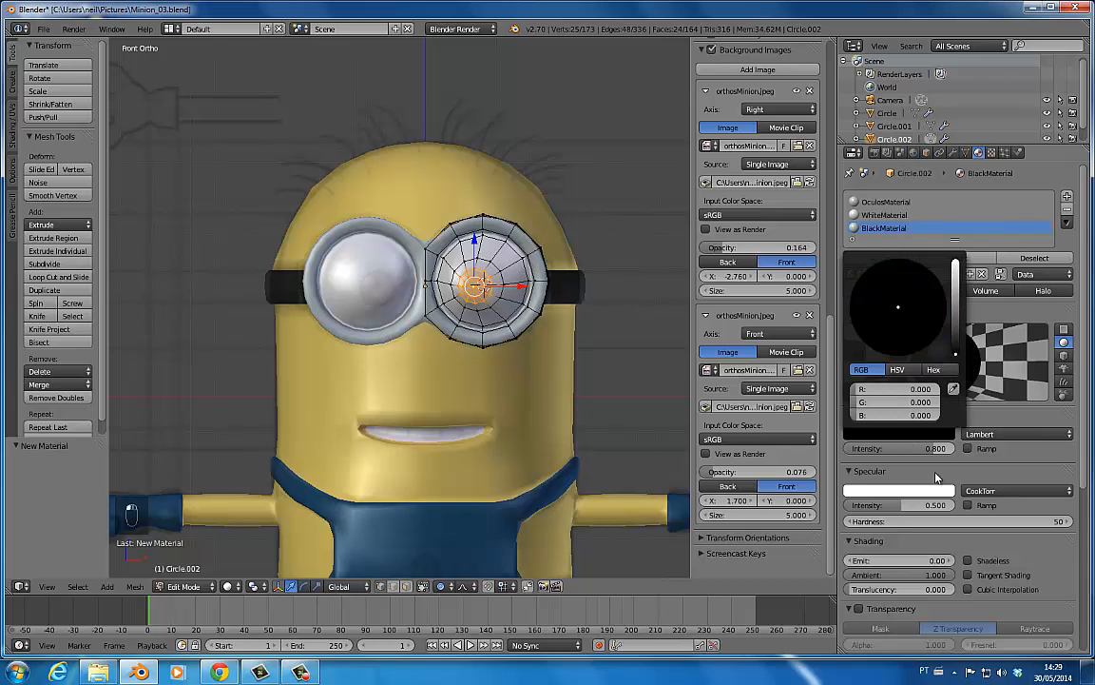
click(881, 258)
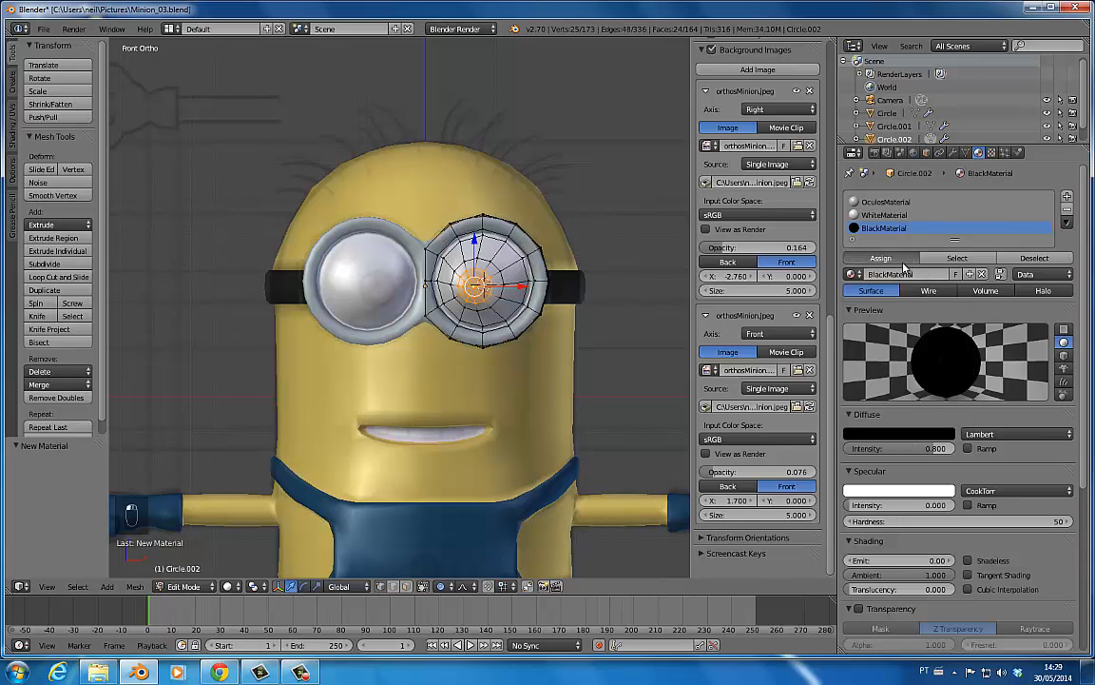
key(Tab)
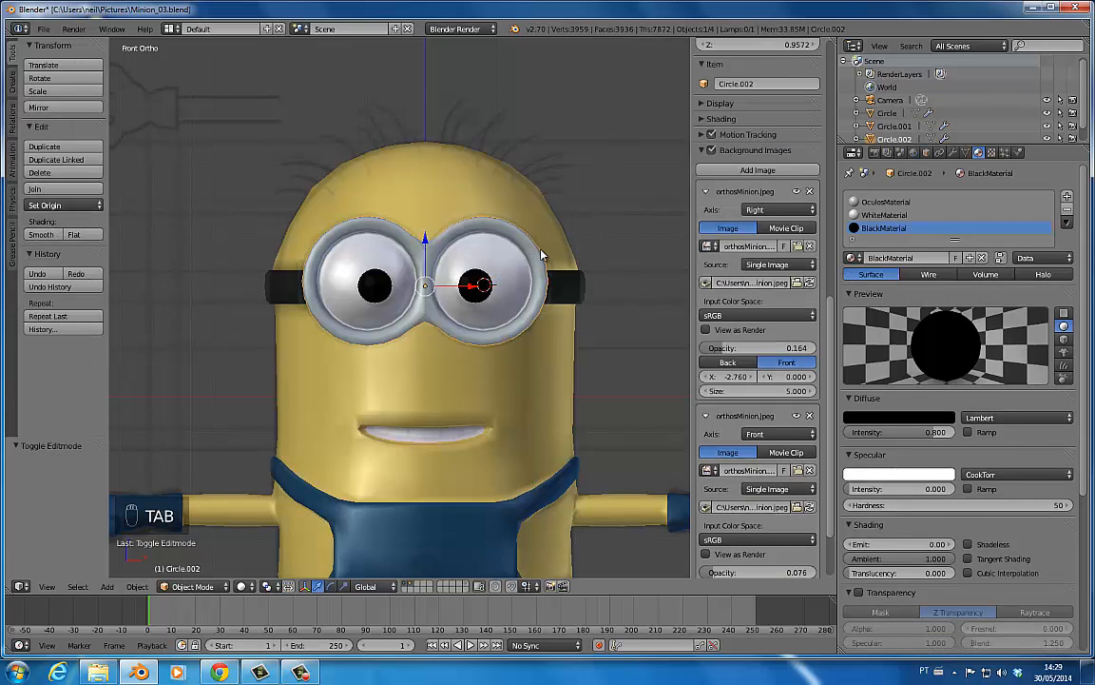
- Save the project over Minion_03.blend
key(ctrl+s)
click(475, 228)
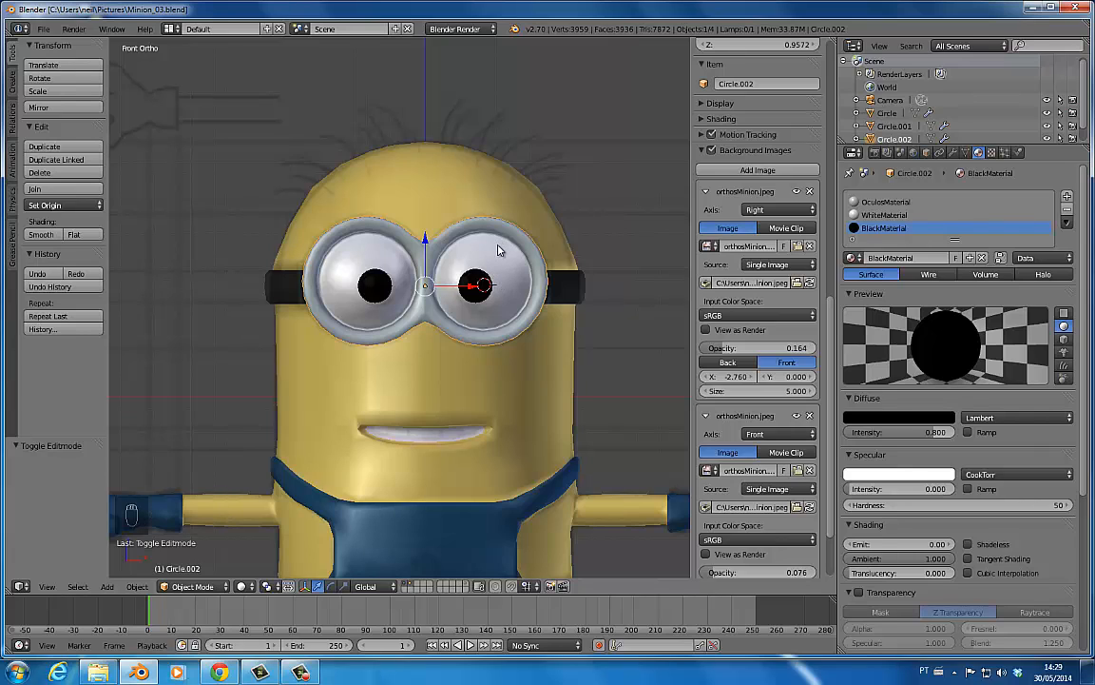
key(ctrl+s)
click(451, 224)
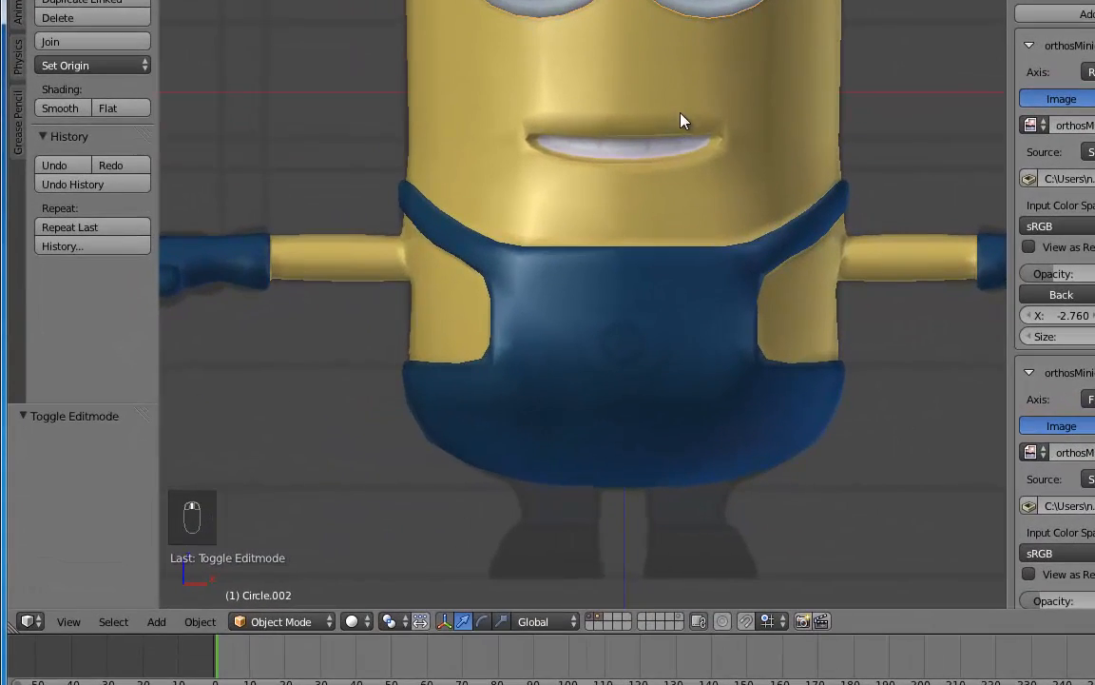
scroll(681, 133, down, 2)
key(ctrl+s)
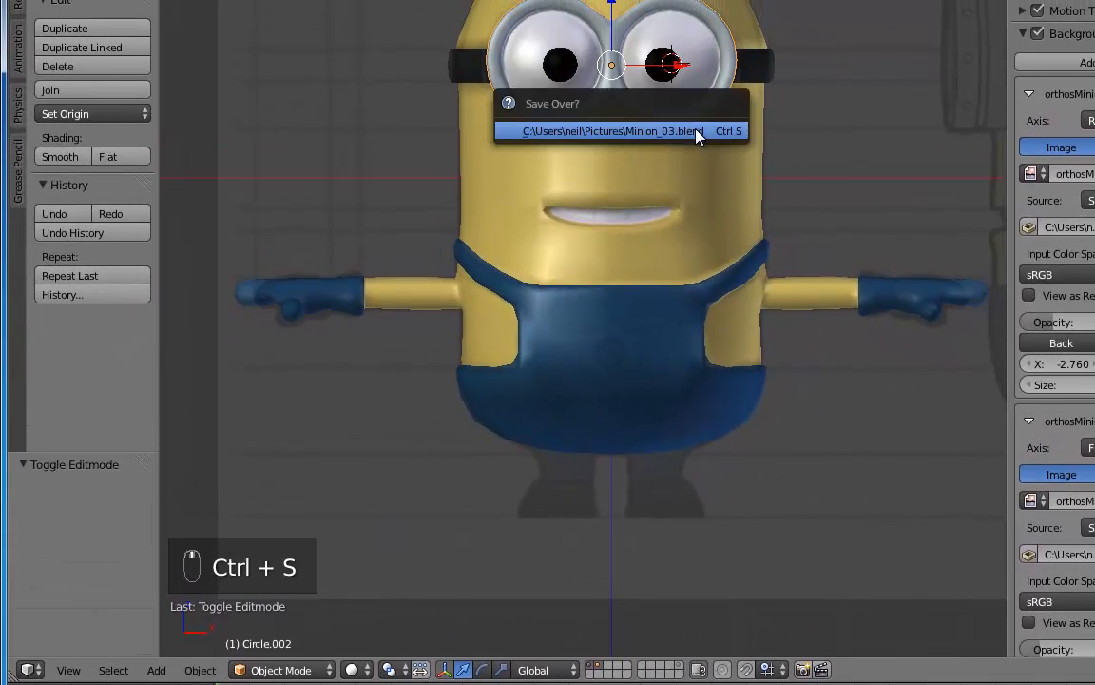
click(695, 129)
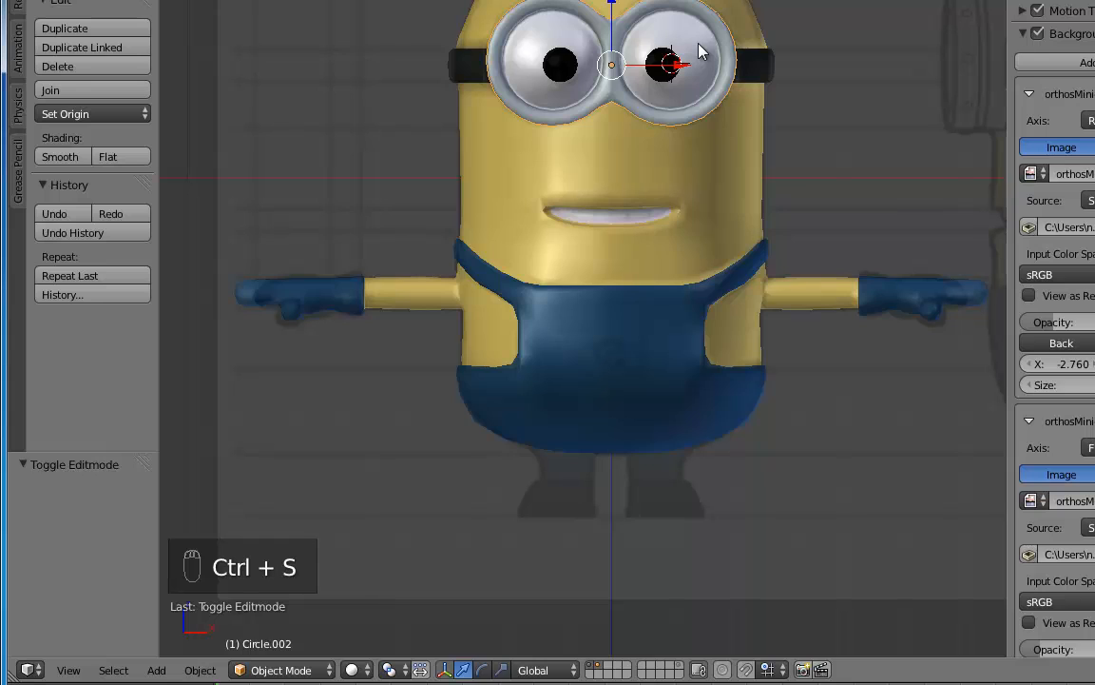
- Switch to the empty third layer and reset the 3D cursor to the scene's origin
key(2)
scroll(742, 86, up, 1)
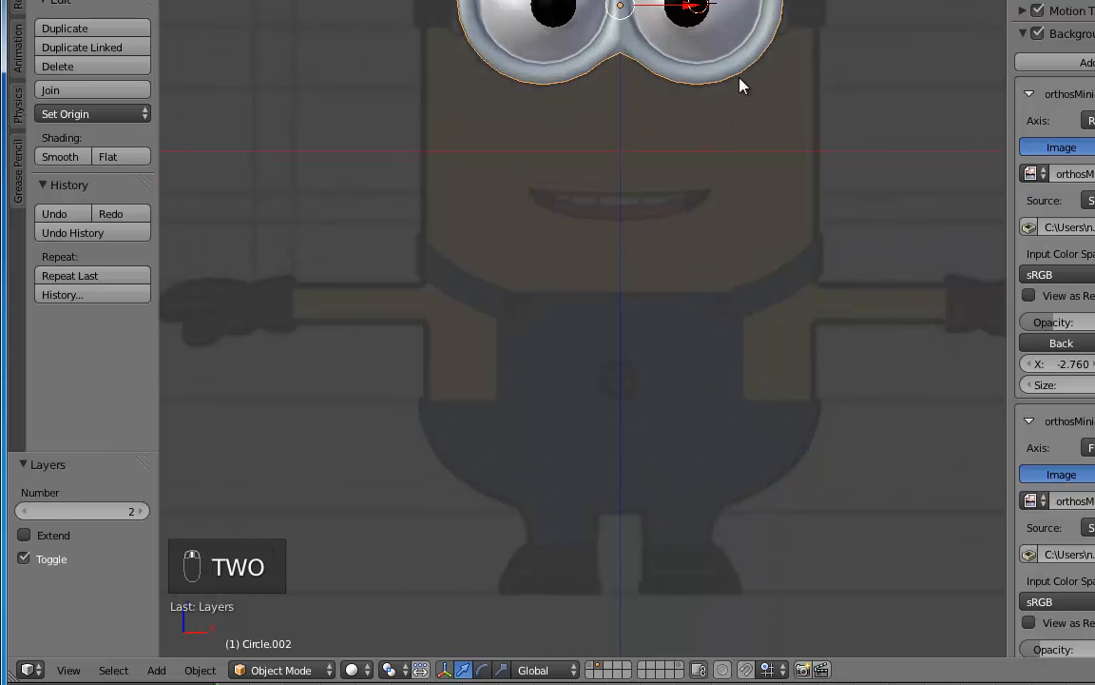
key(ctrl+s)
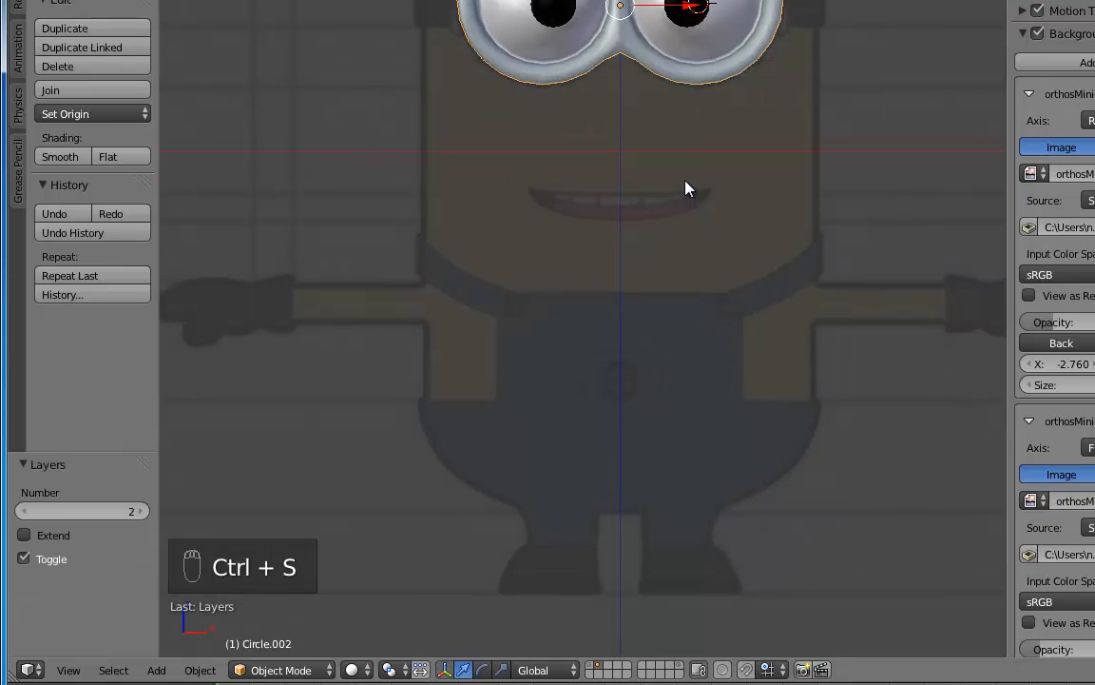
click(612, 665)
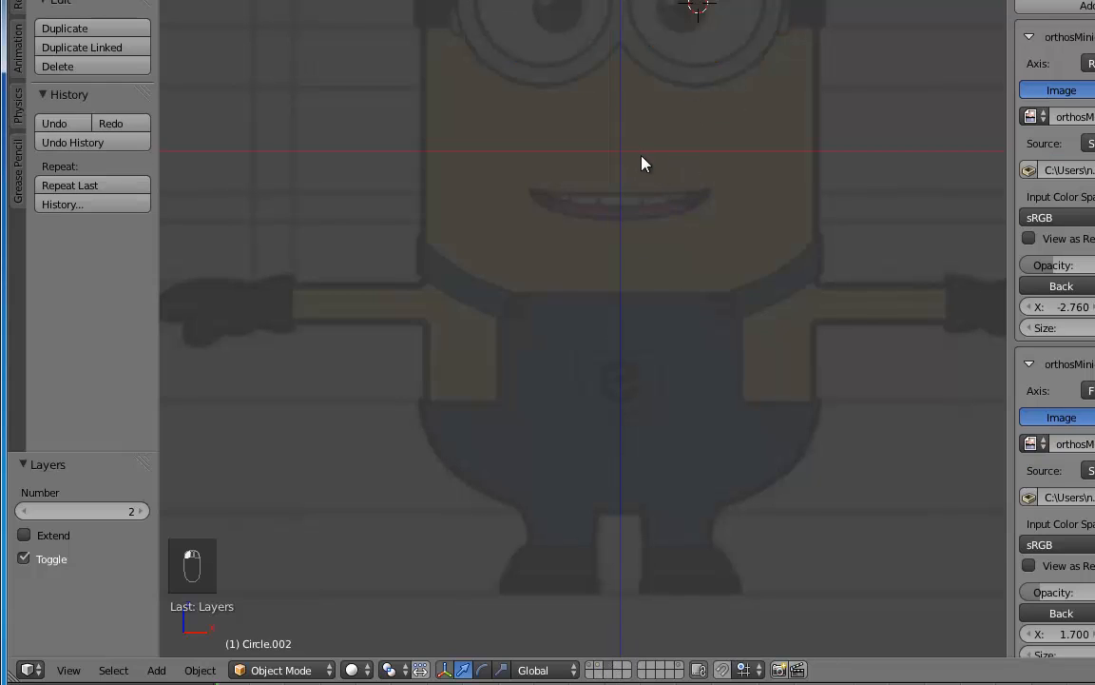
key(shift+c)
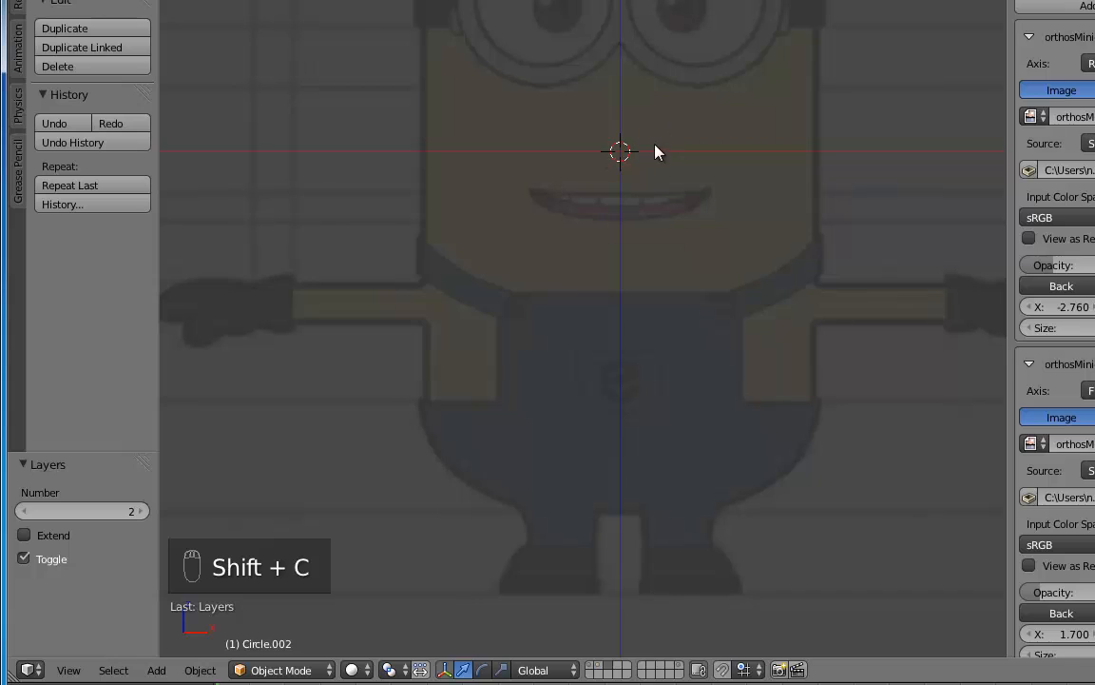
- Add a UV sphere with 12 segments and 8 rings at the origin and save the file
scroll(655, 162, down, 2)
key(shift+a)
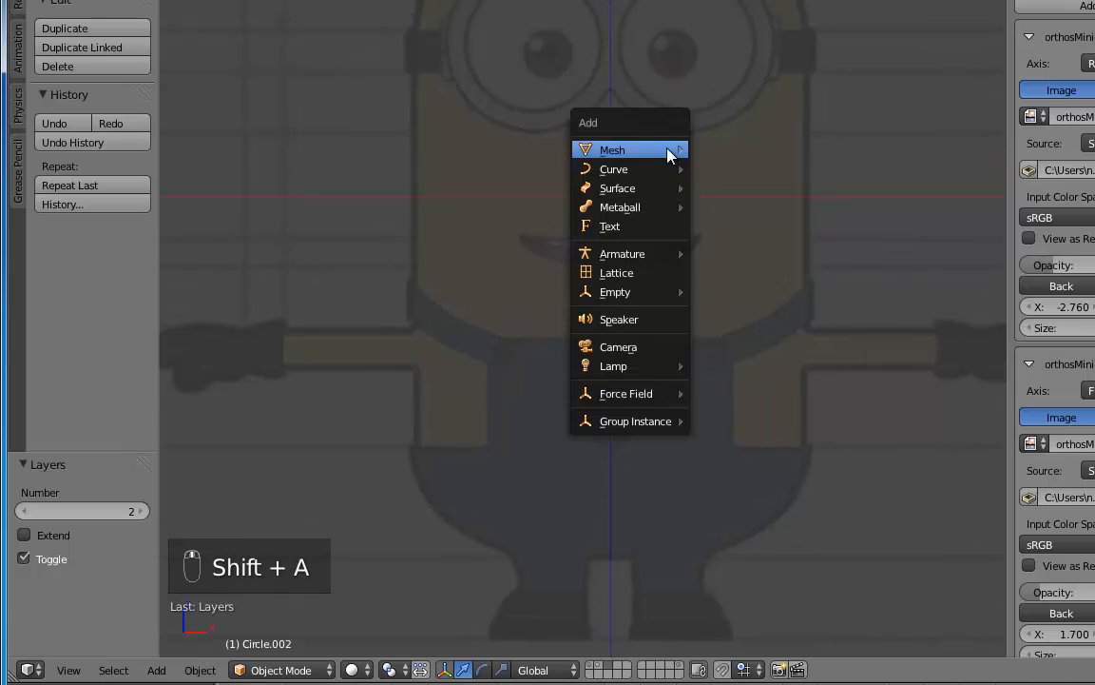
mouse_move(676, 155)
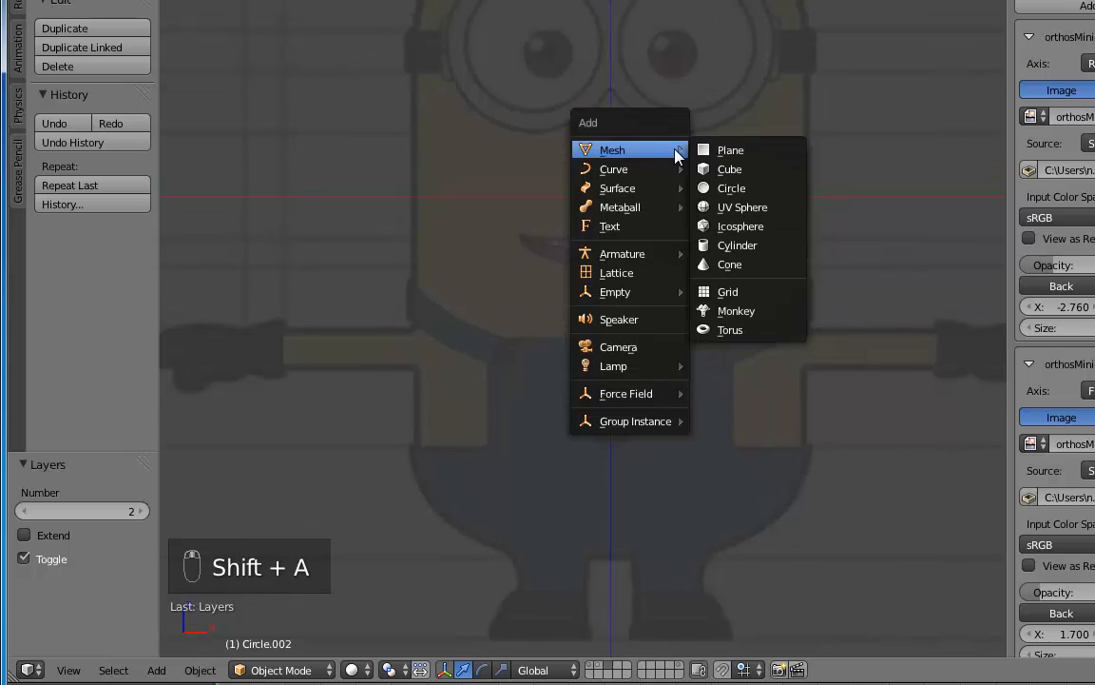
click(745, 208)
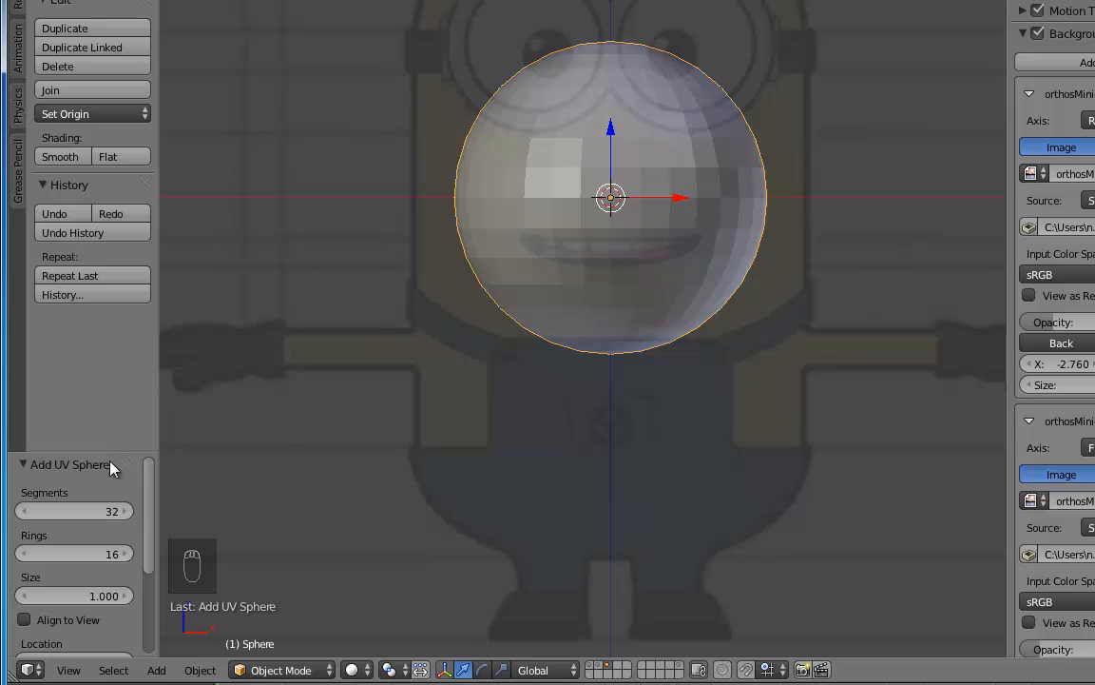
click(99, 515)
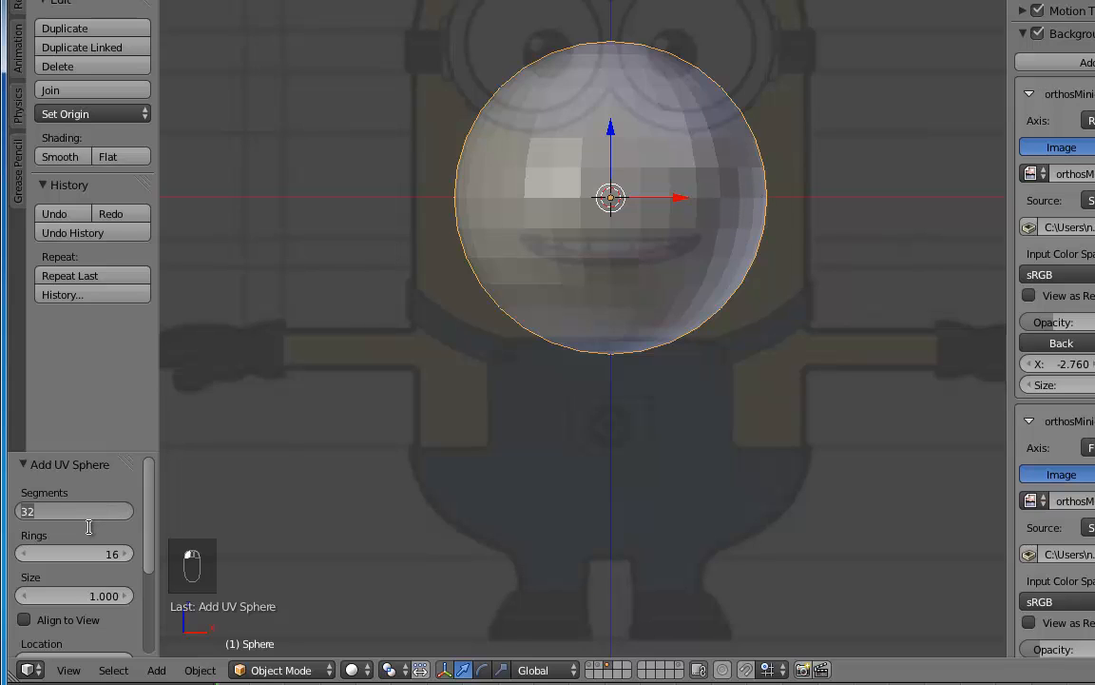
text(12)
key(Return)
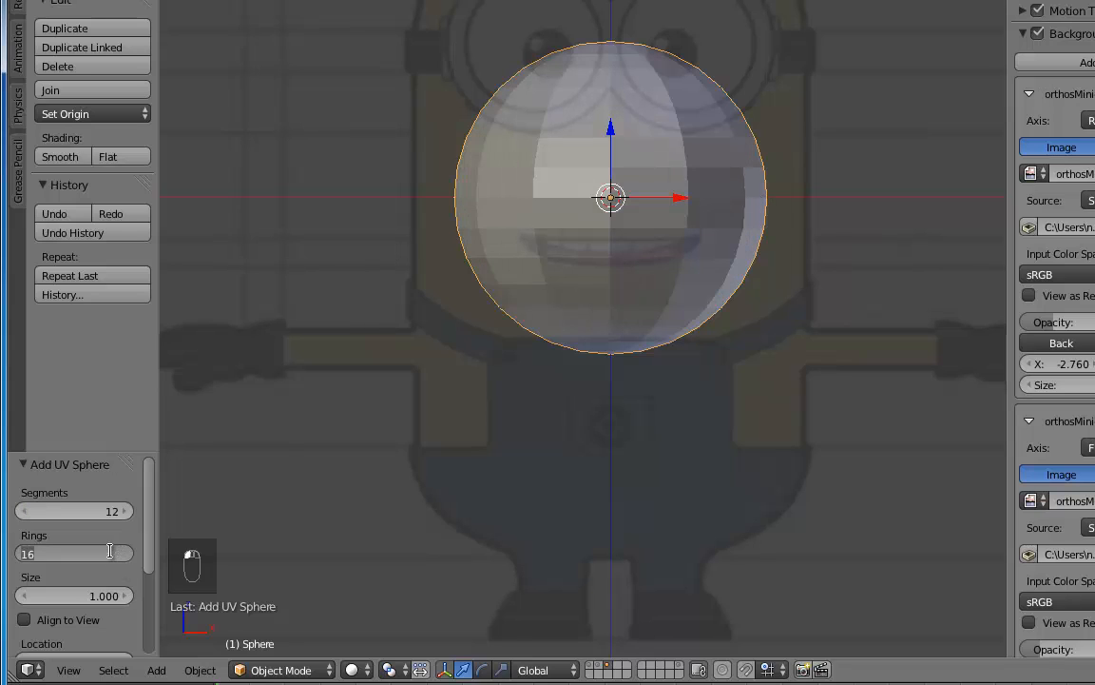
click(97, 552)
text(8)
key(Return)
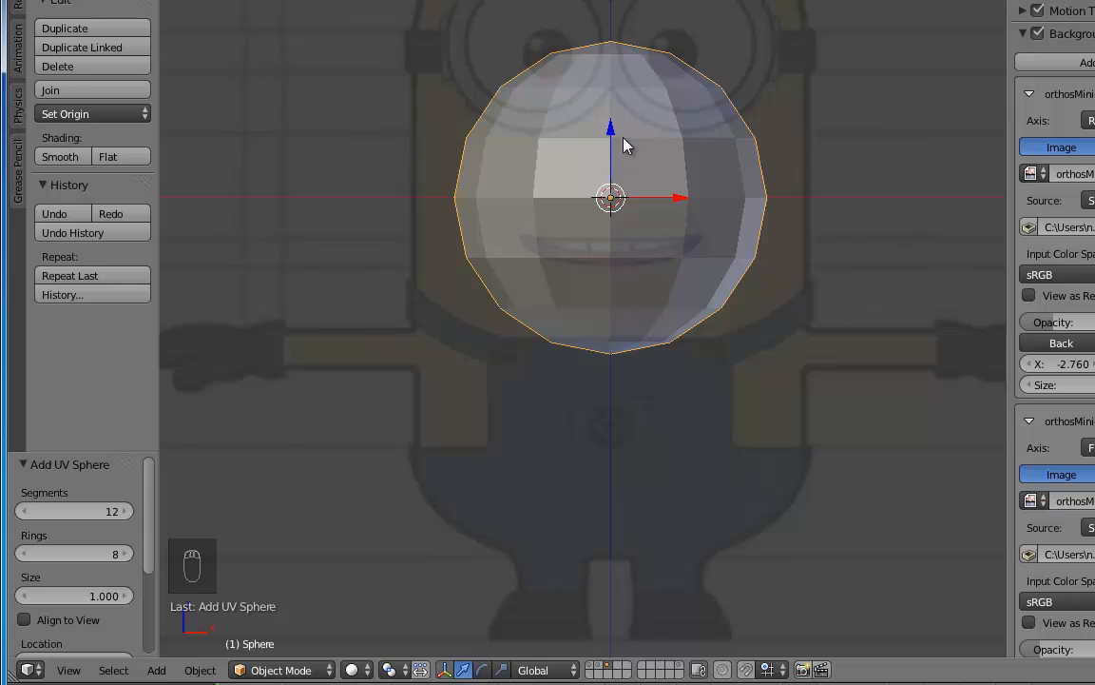
key(ctrl+s)
click(657, 130)
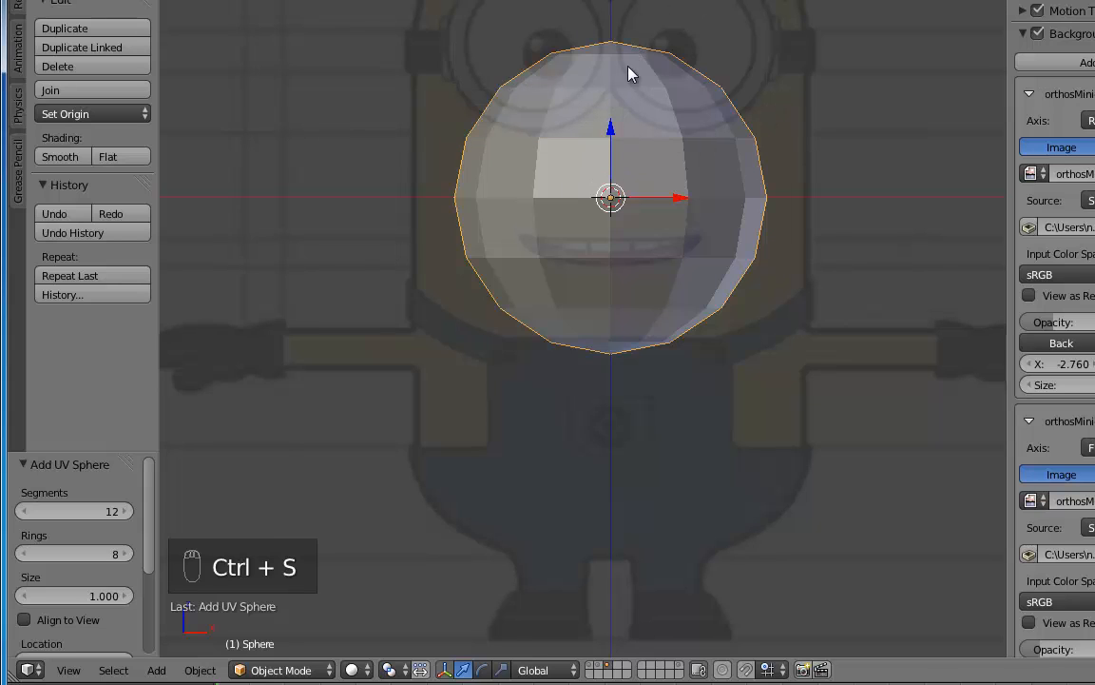
- Scale the sphere's mesh to about 0.3 of its size in Edit Mode, and move the sphere object up 0.860 along Z
key(s)
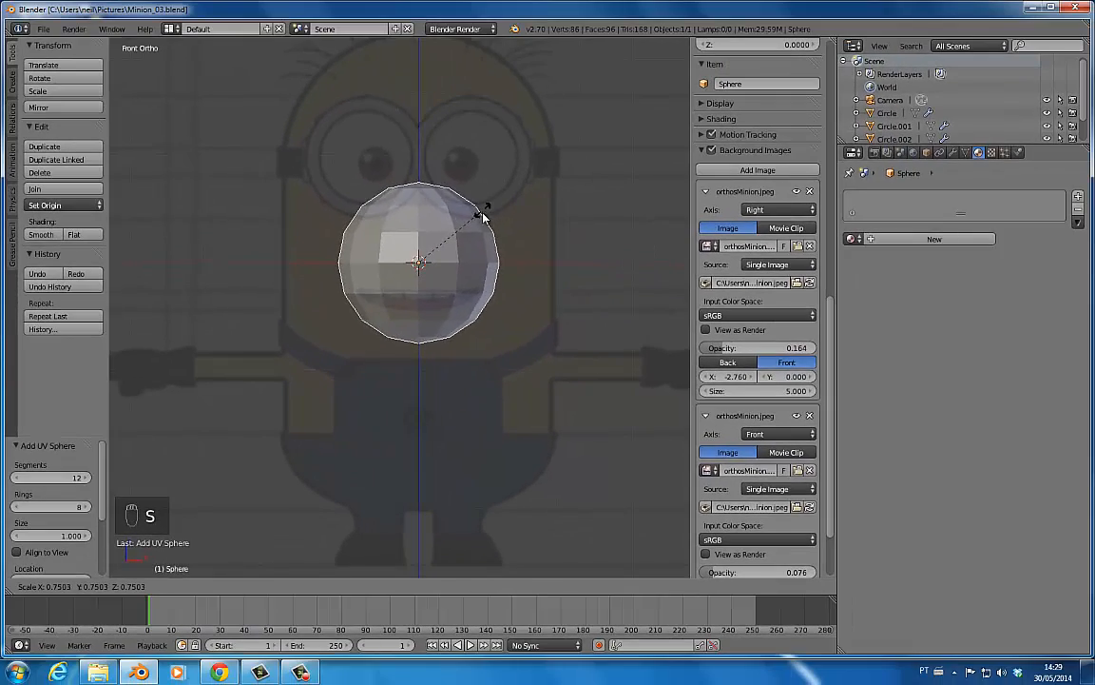
click(576, 165)
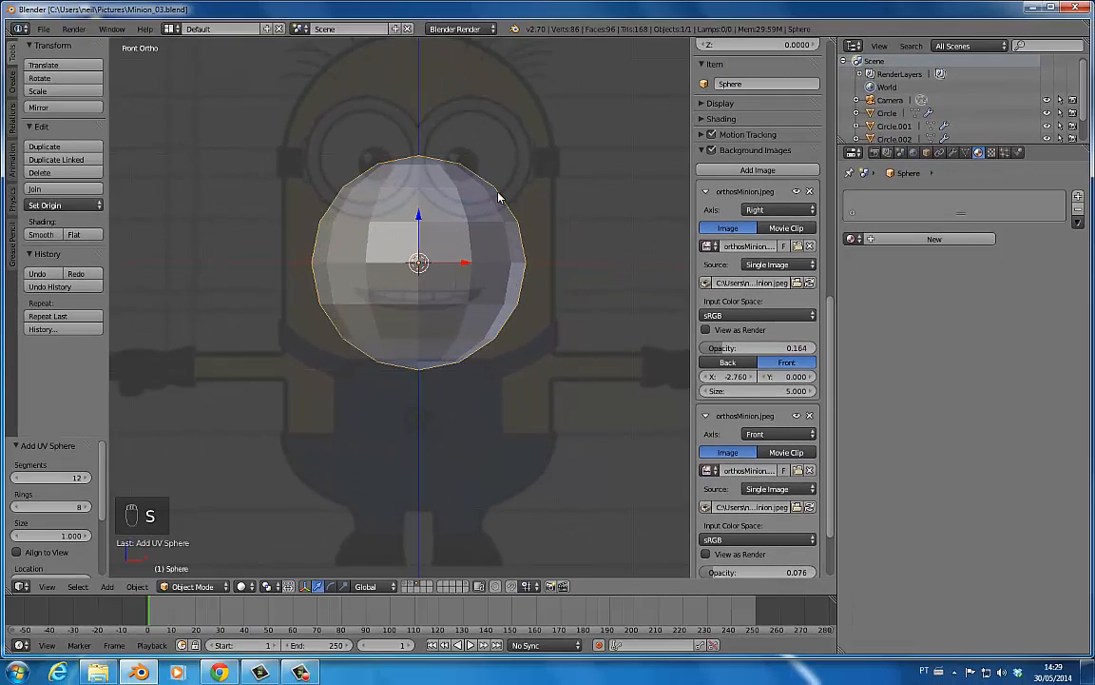
key(Tab)
key(s)
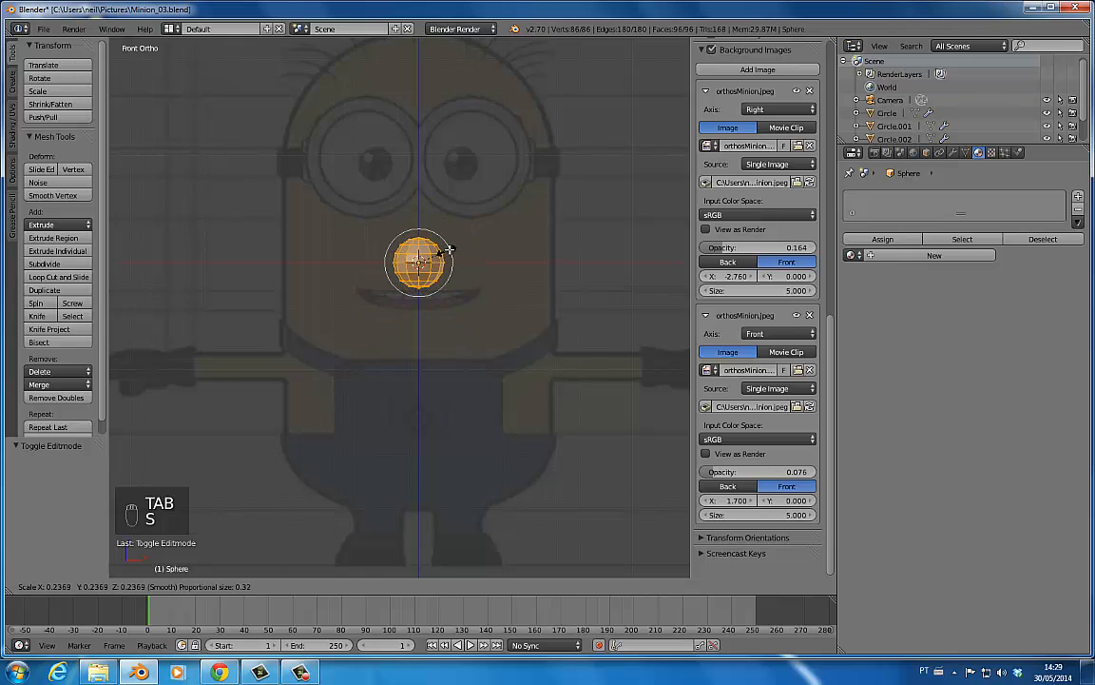
click(406, 226)
key(Tab)
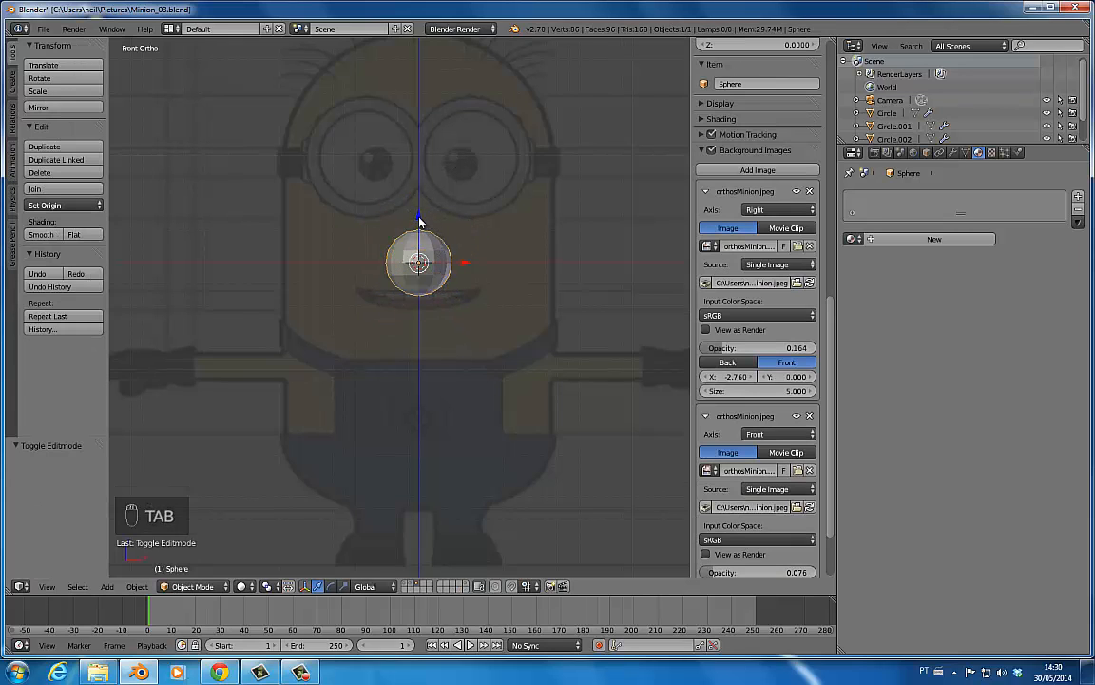
drag(419, 222, 420, 131)
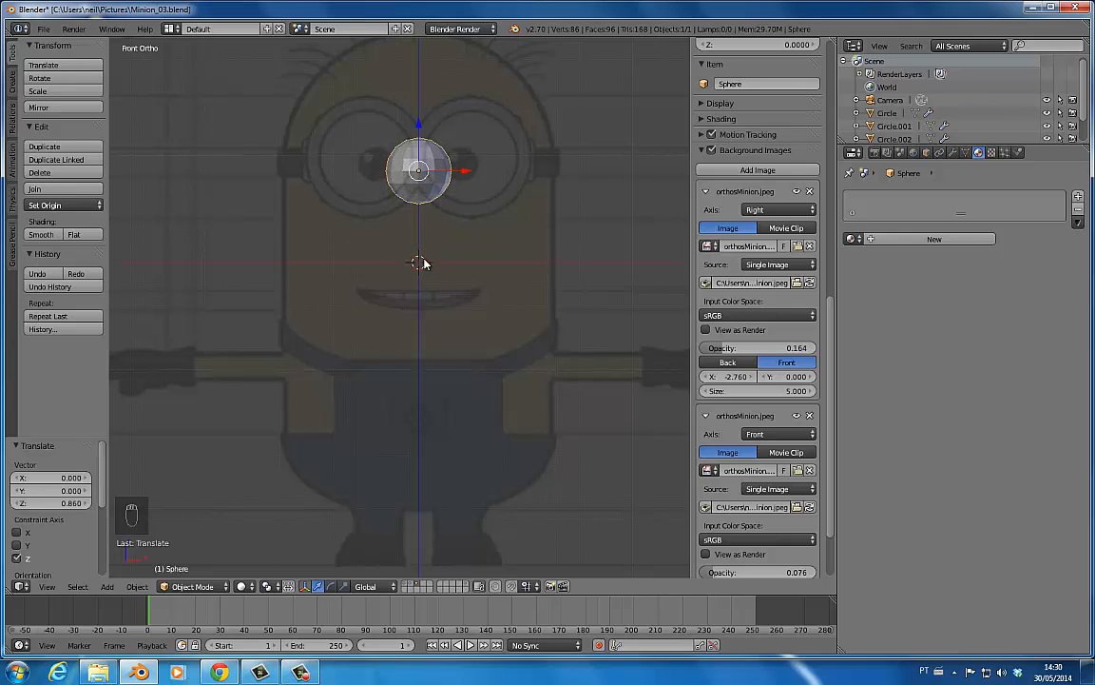
- Add a Plain Axes empty at the origin and reselect the sphere
key(shift+a)
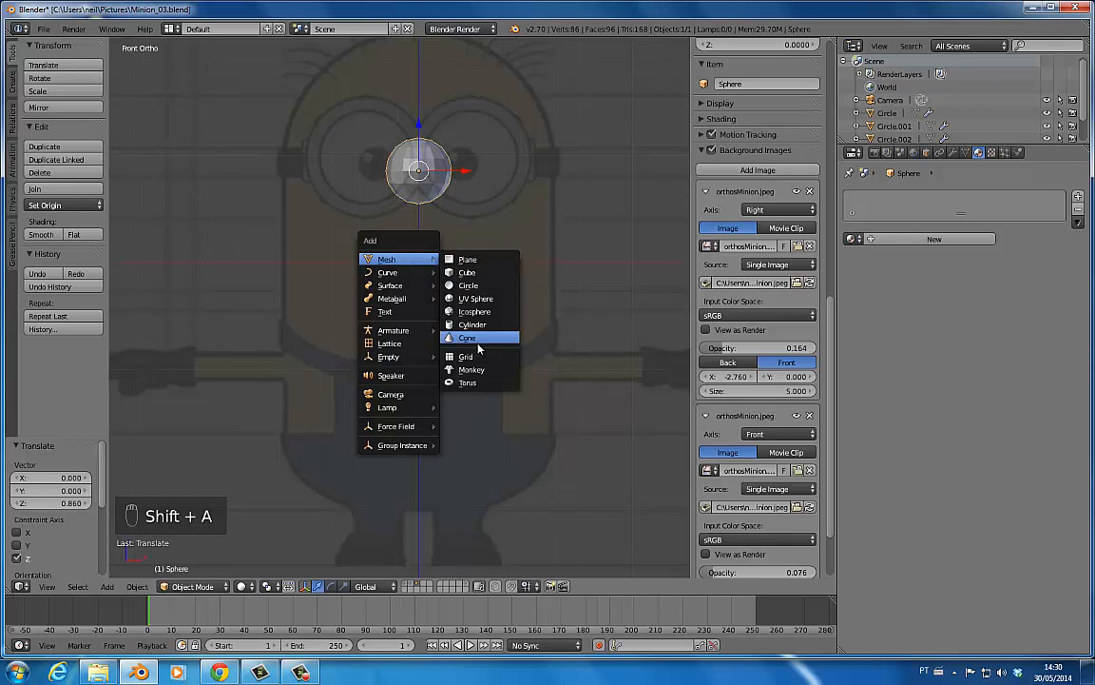
mouse_move(423, 357)
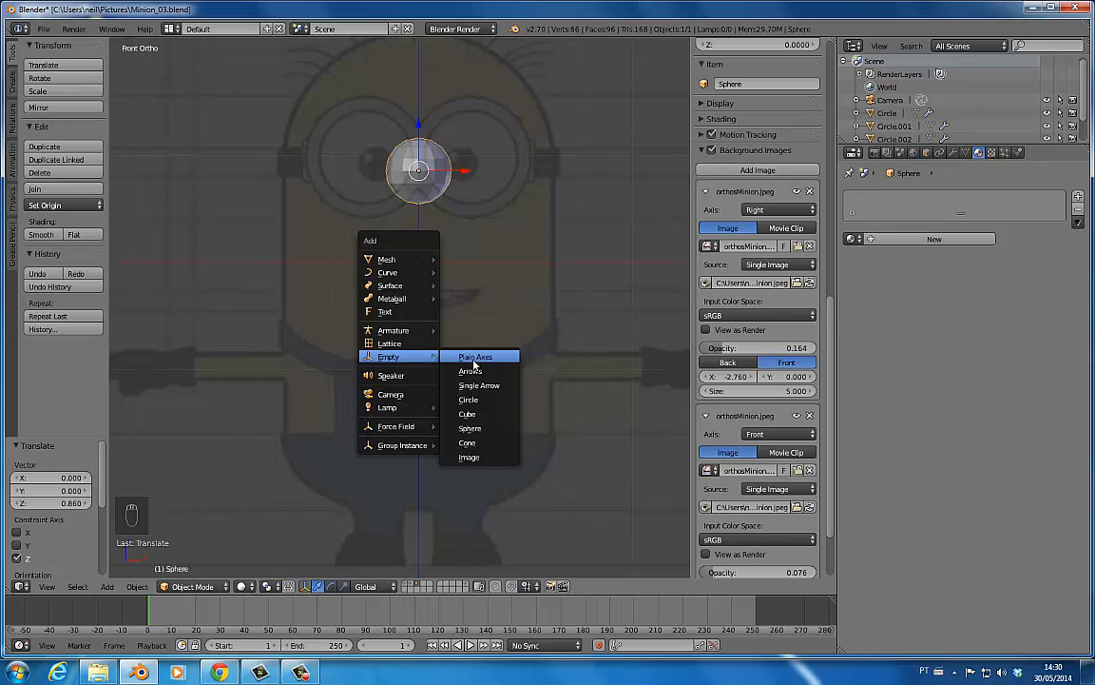
click(466, 358)
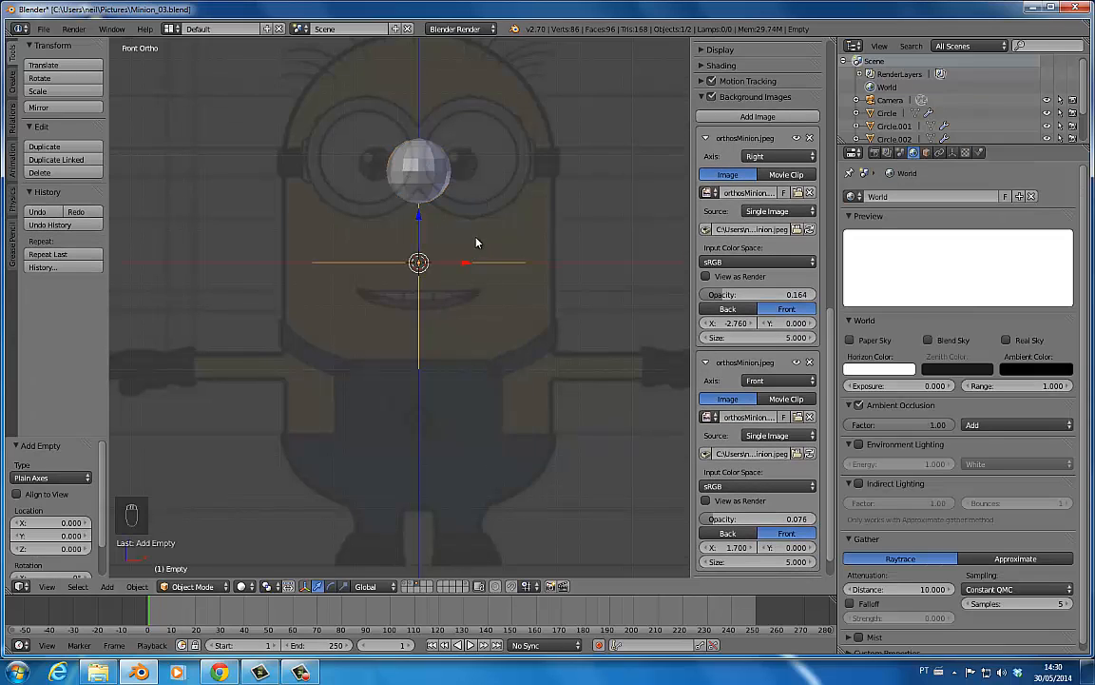
right_click(427, 159)
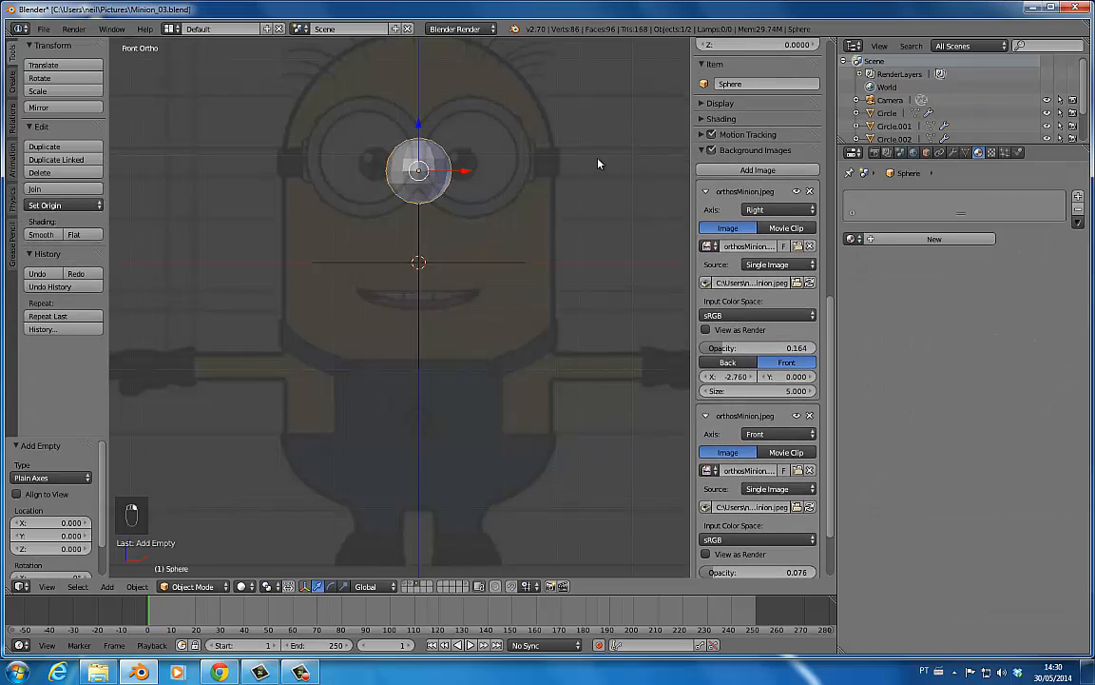
- Add an Array modifier to the sphere with a fixed count of 4
click(954, 154)
click(871, 196)
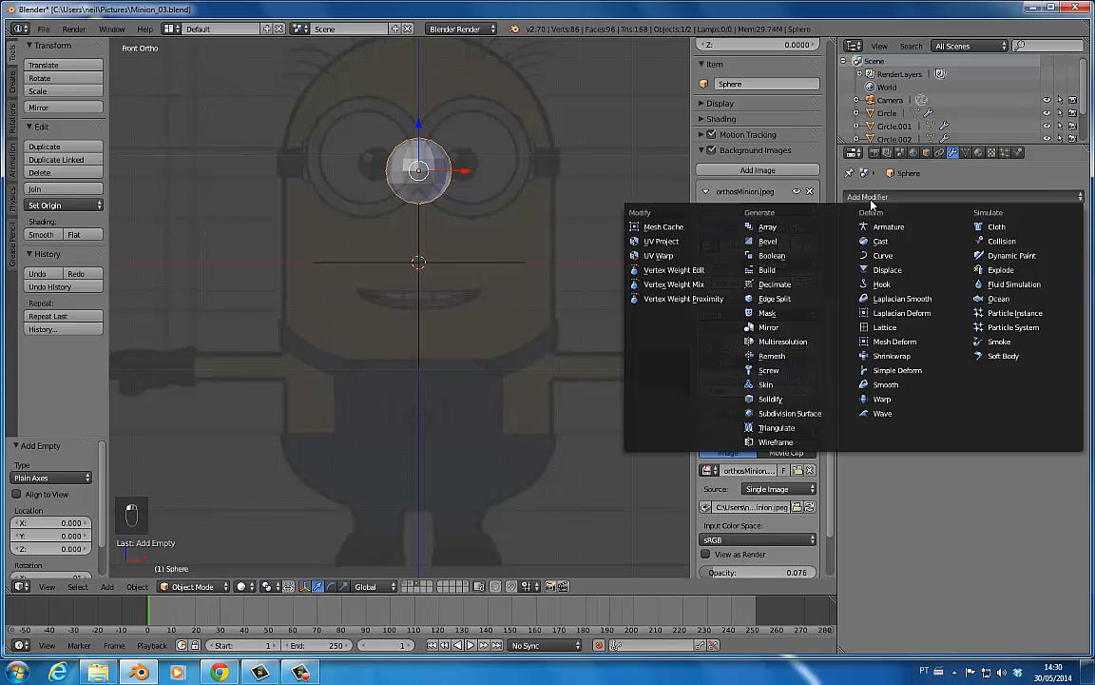
click(770, 227)
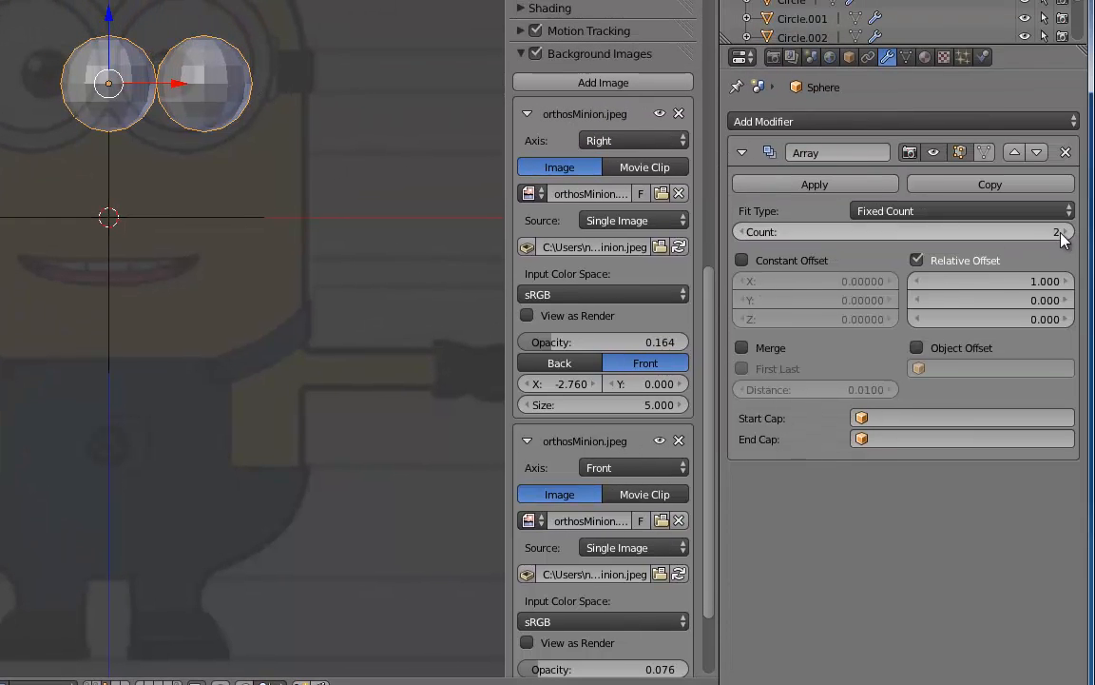
click(1070, 232)
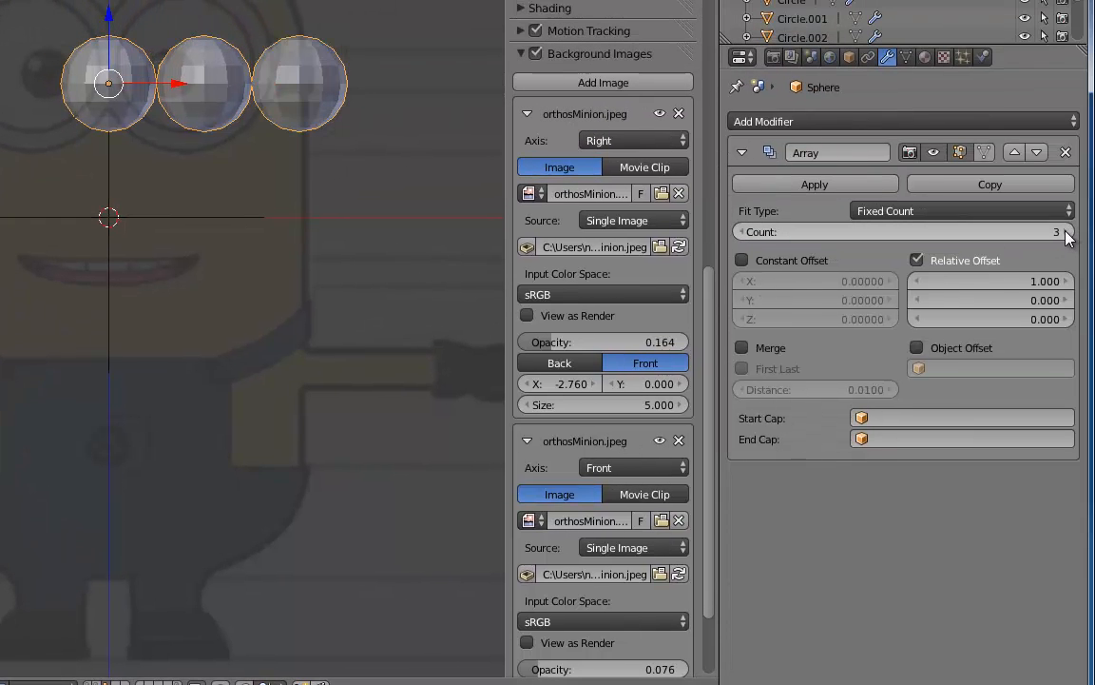
click(1069, 232)
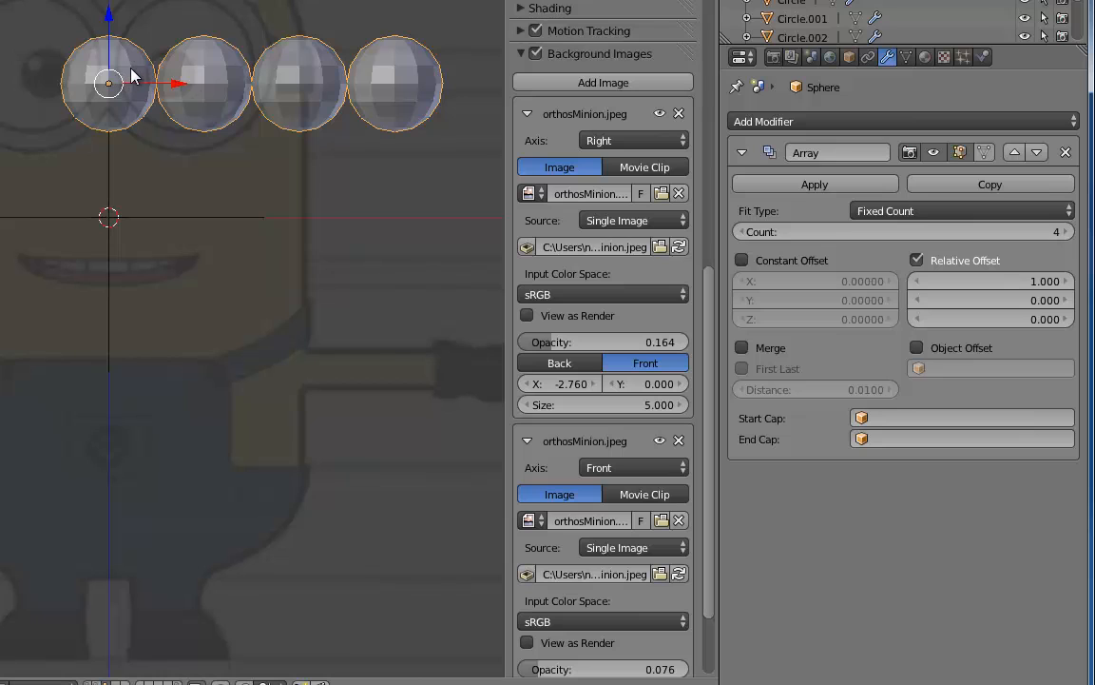
- Scale the sphere's mesh down slightly in Edit Mode, and return to Object Mode
key(Tab)
key(s)
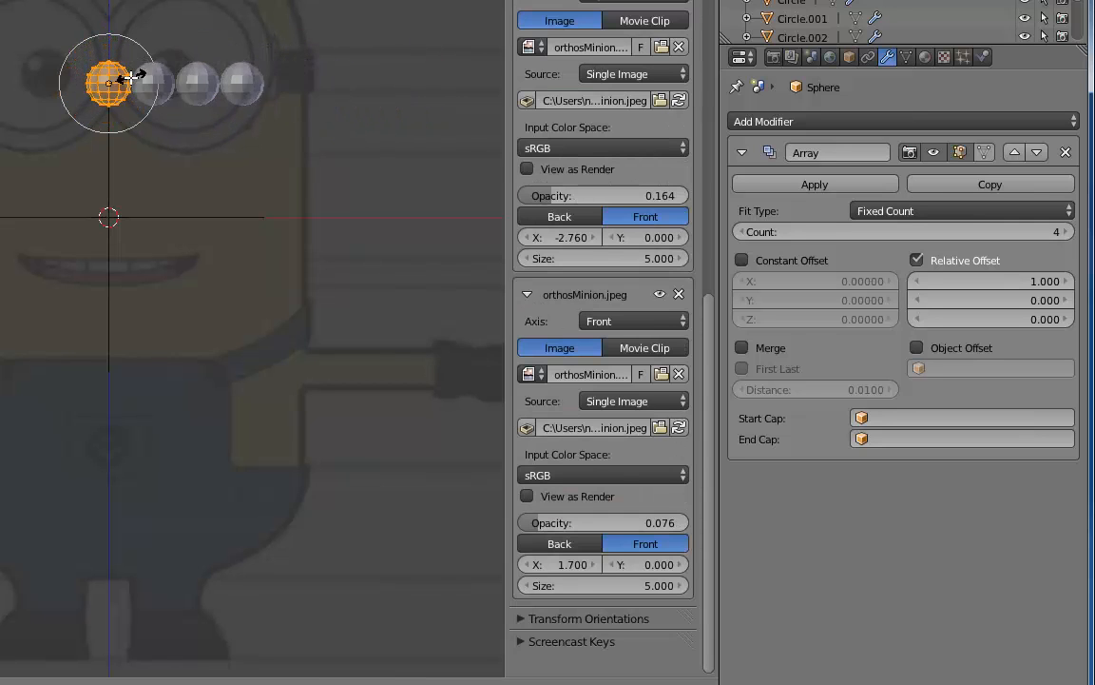
click(142, 62)
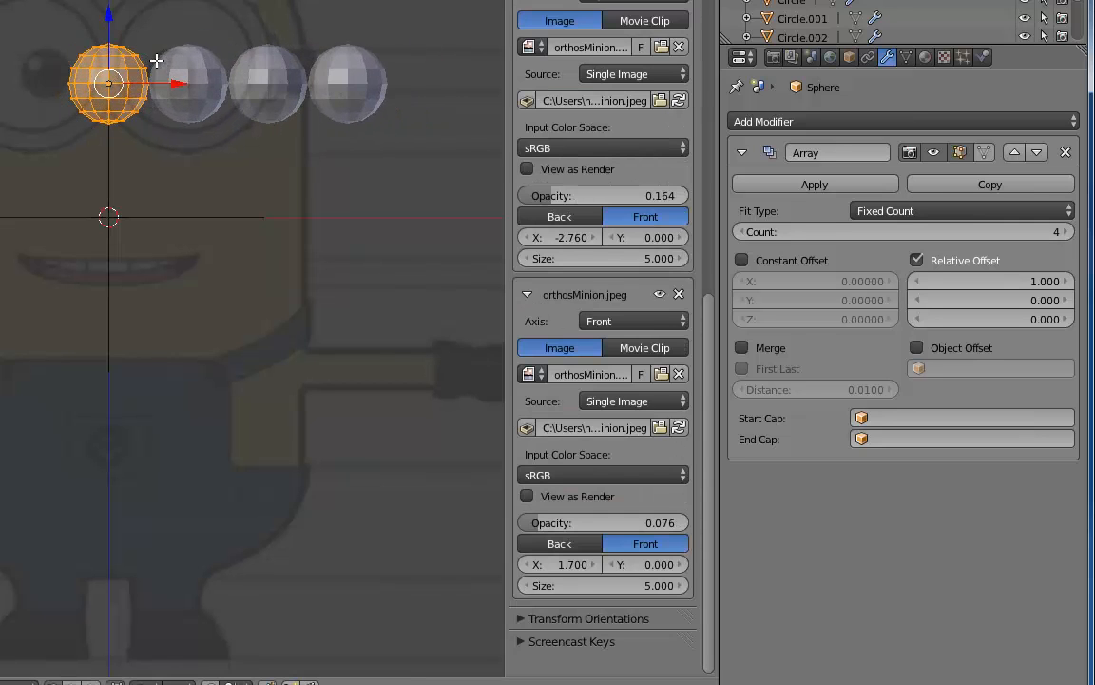
key(Tab)
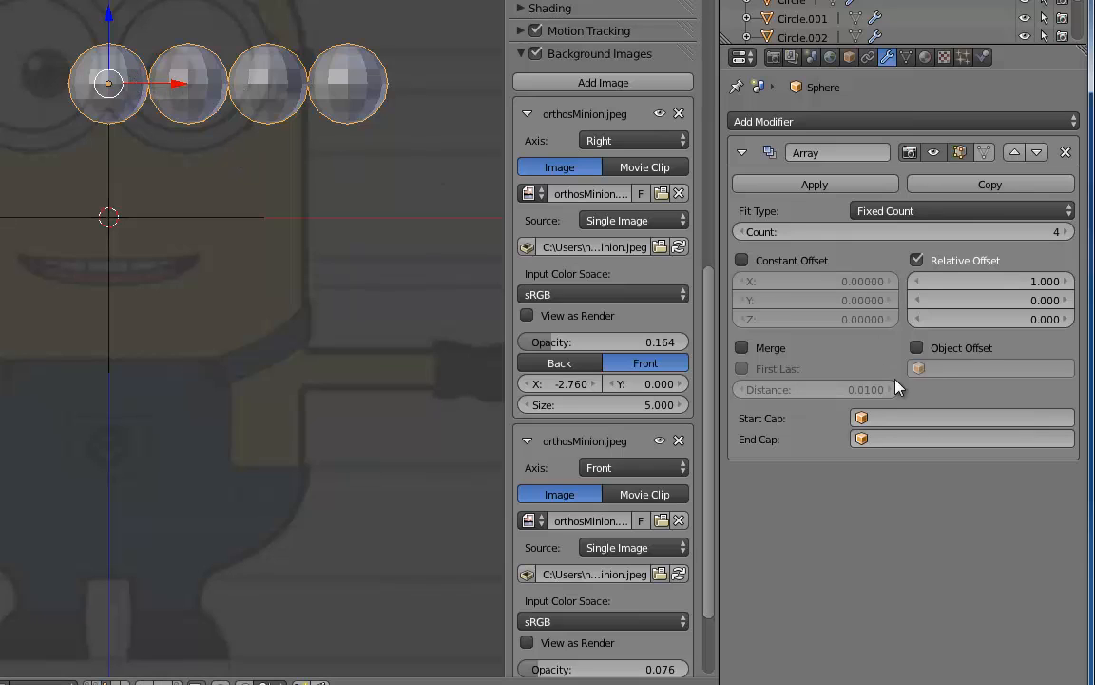
- Enable Object Offset in the sphere's Array modifier and use Empty as the offset object
click(917, 349)
click(929, 368)
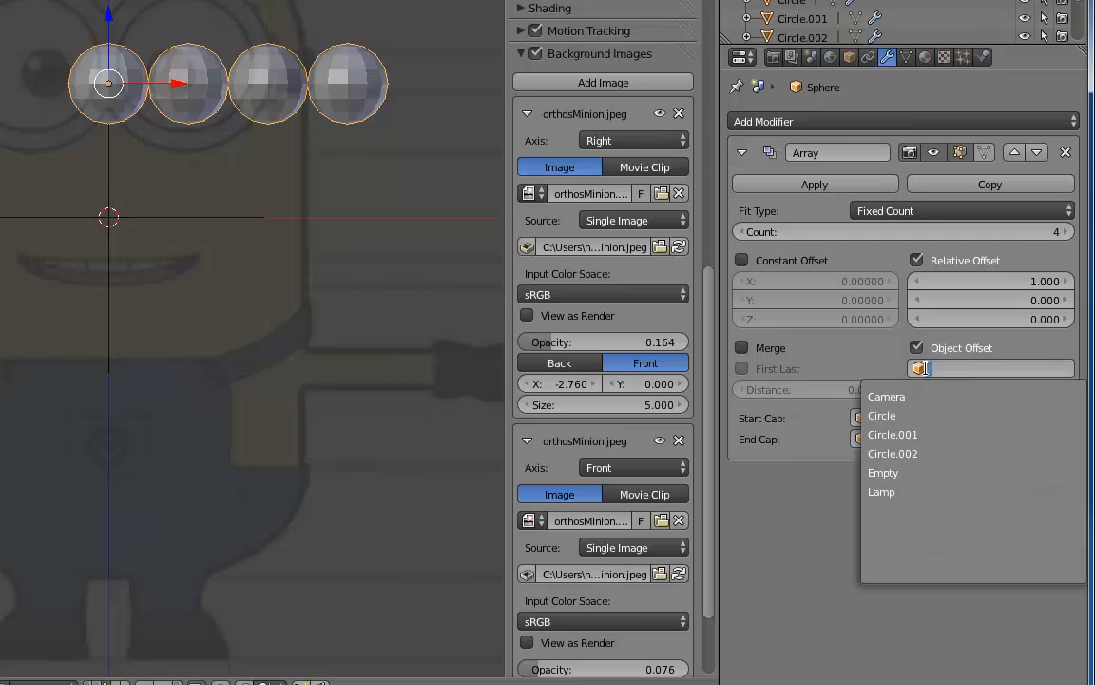
click(906, 472)
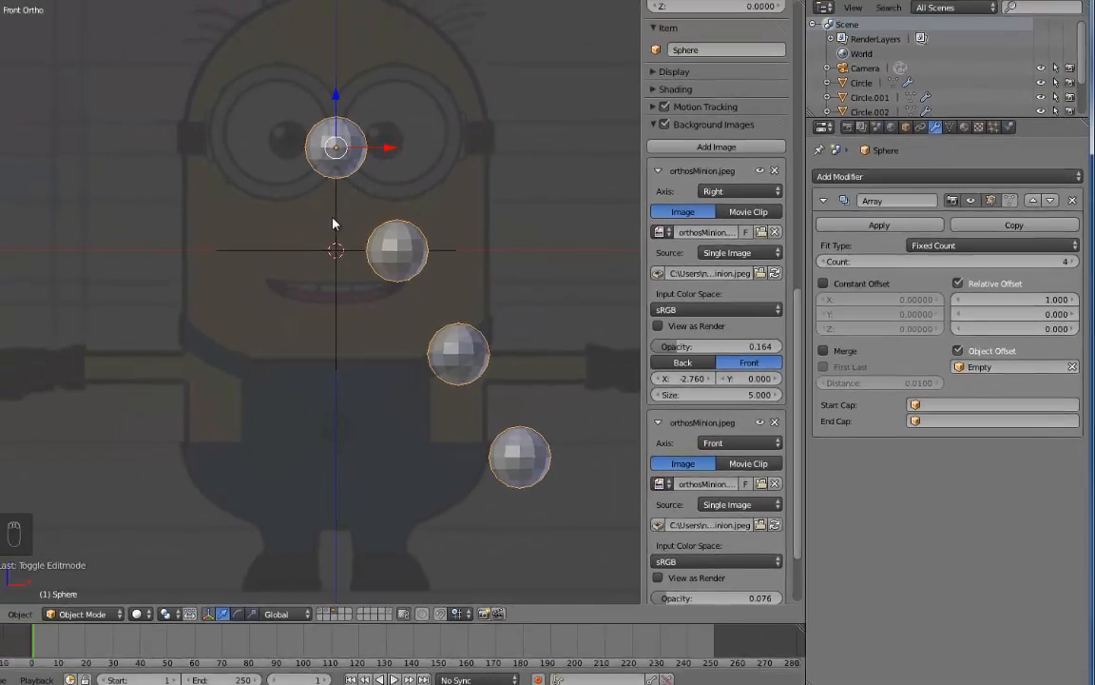
- Rotate the empty by about 70° around the Y axis in the front view
right_click(111, 181)
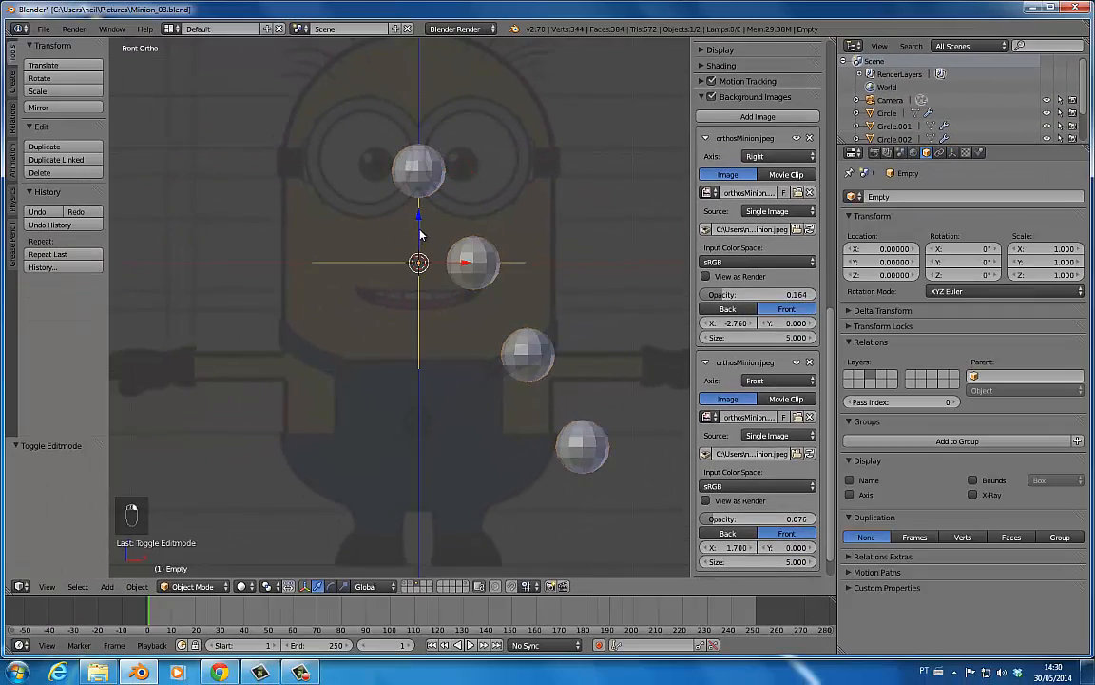
key(r)
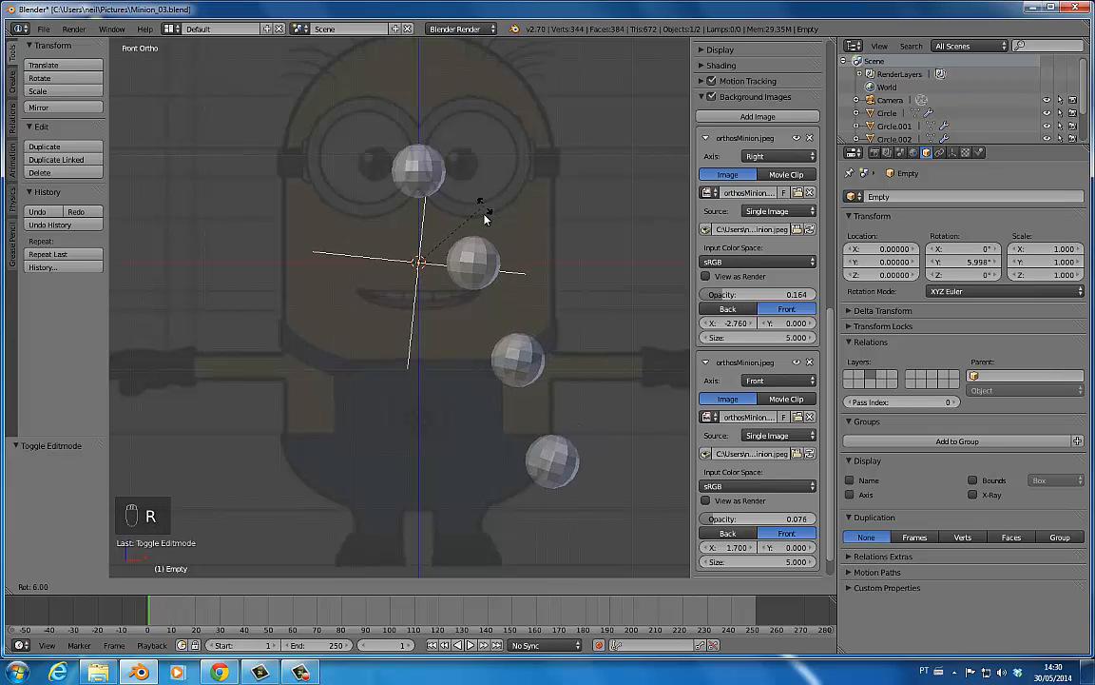
click(460, 272)
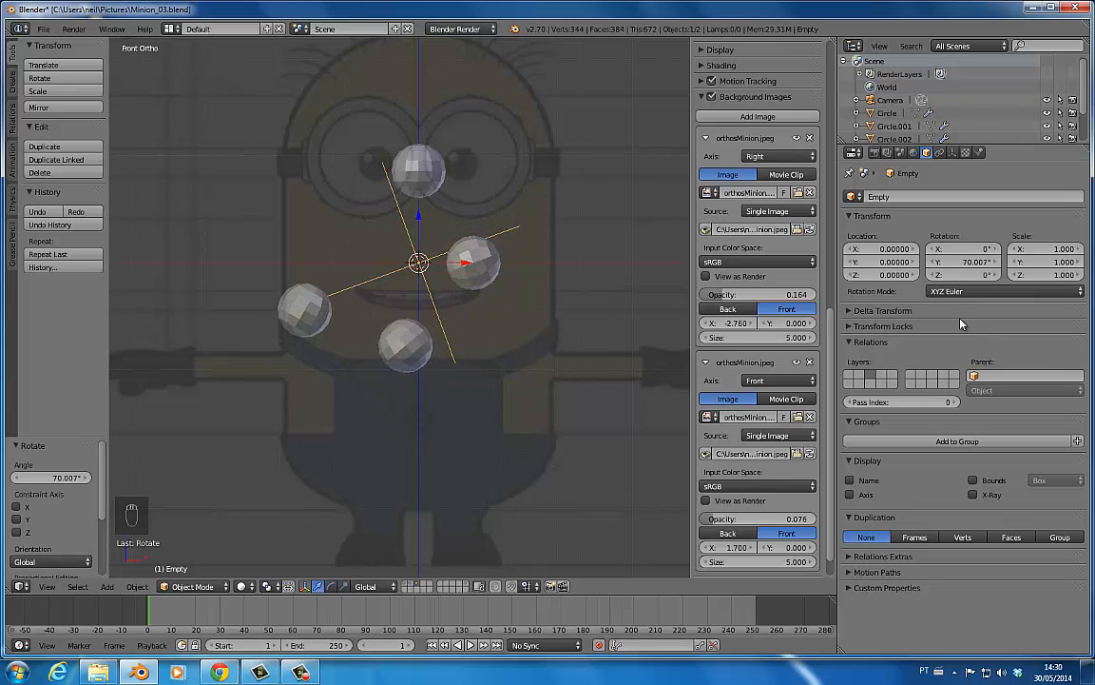
- Scale the sphere's mesh to about 0.404 of its size in Edit Mode, and return to Object Mode
right_click(424, 170)
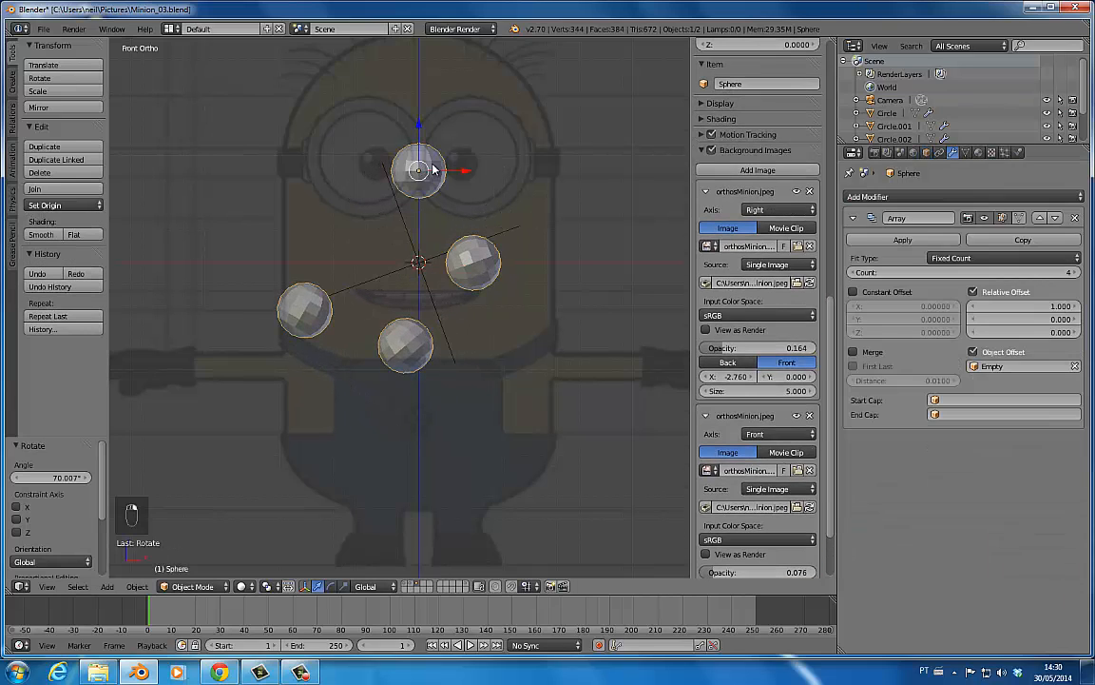
key(Tab)
key(s)
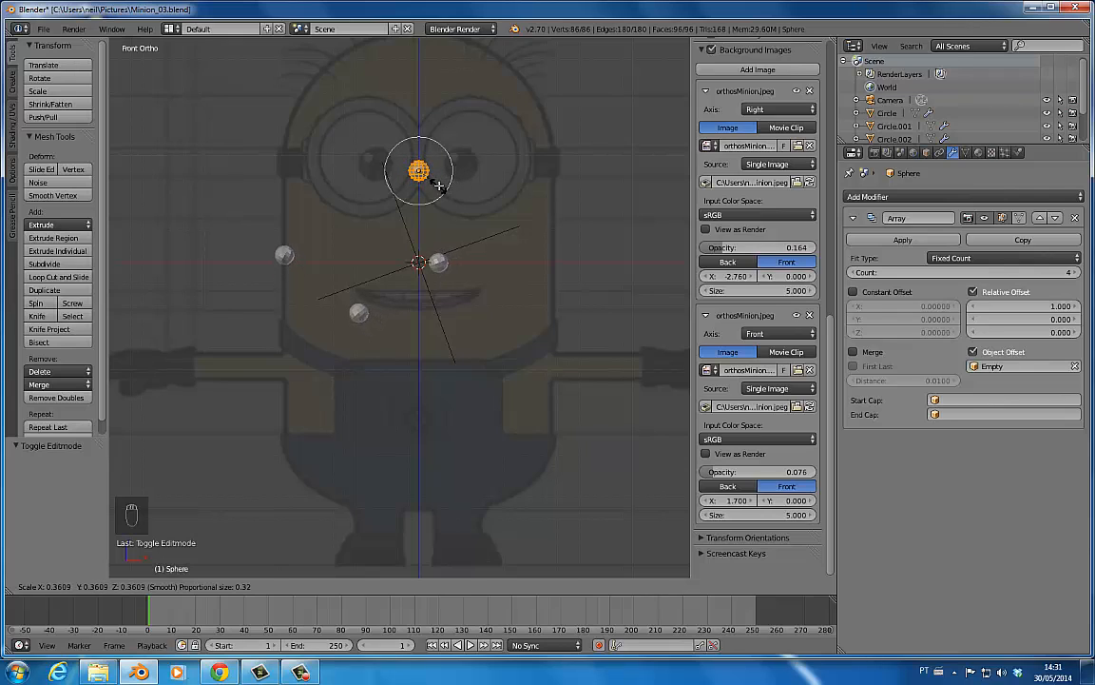
click(479, 194)
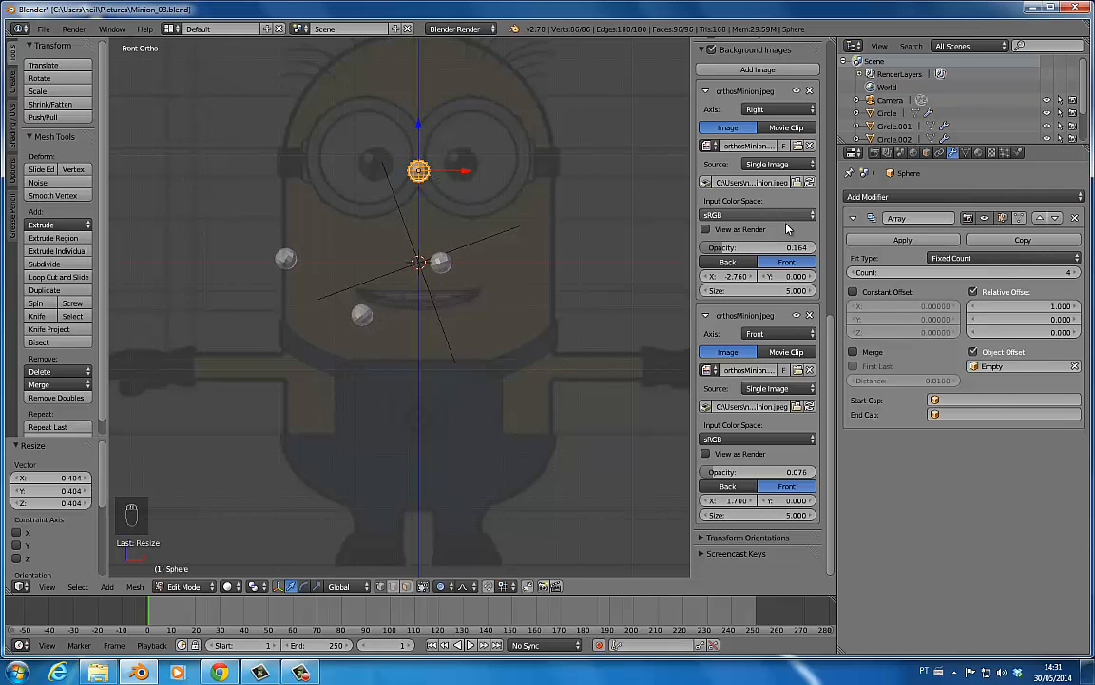
key(Tab)
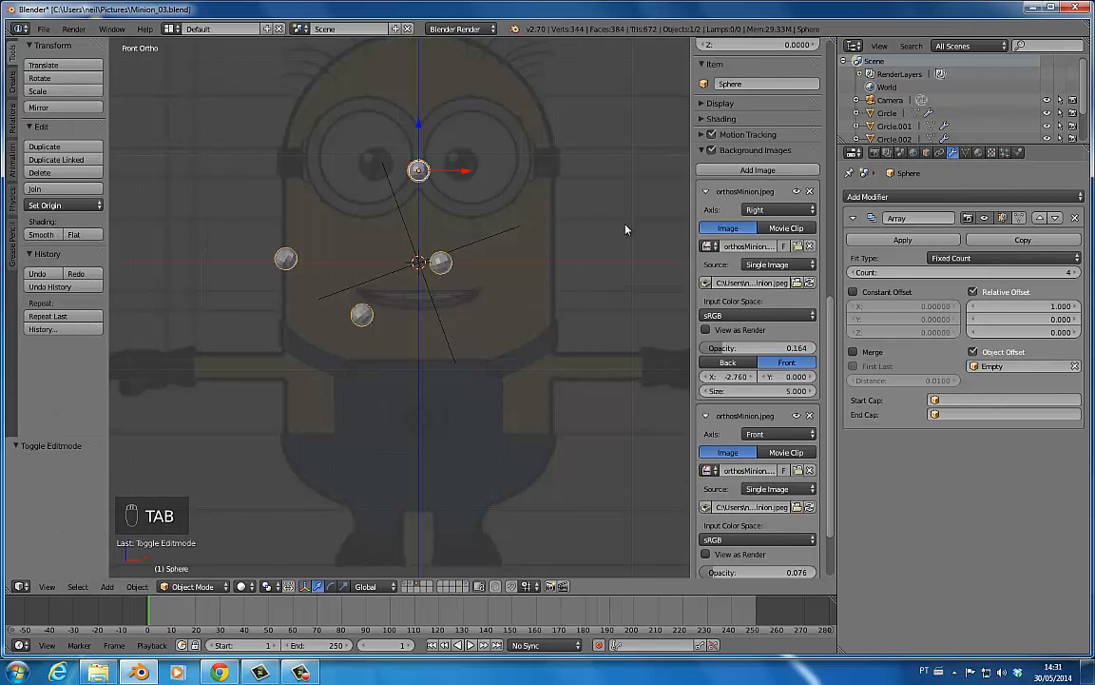
- Set the Array modifier's count to 5 and its relative X offset to -1.700
click(1074, 273)
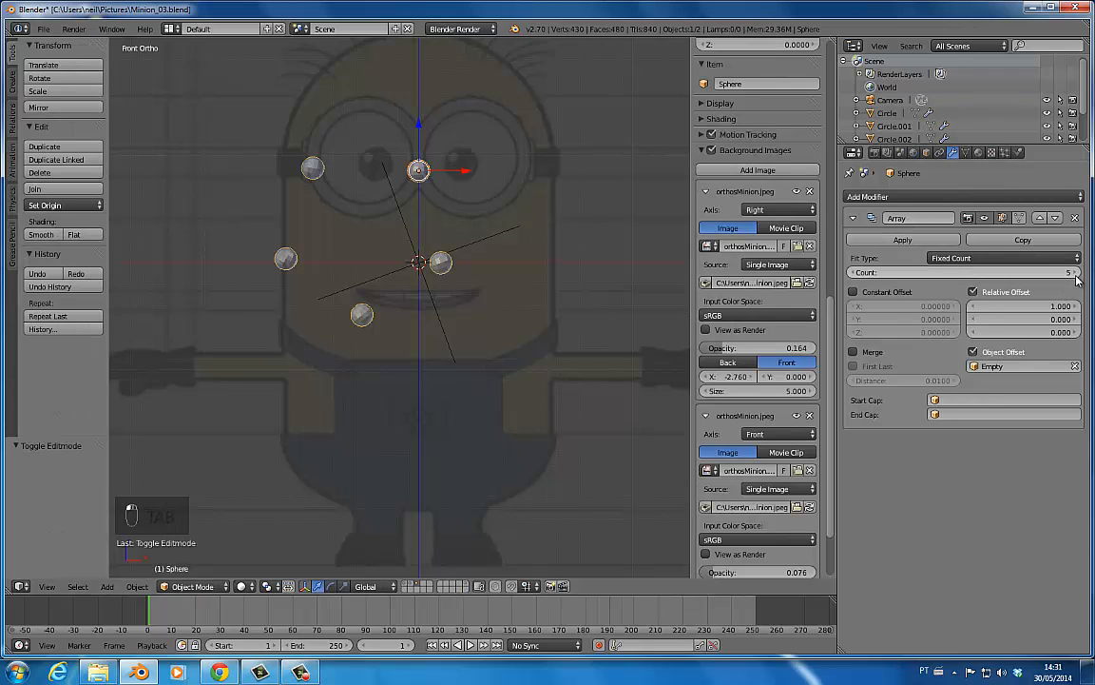
click(1075, 273)
click(853, 273)
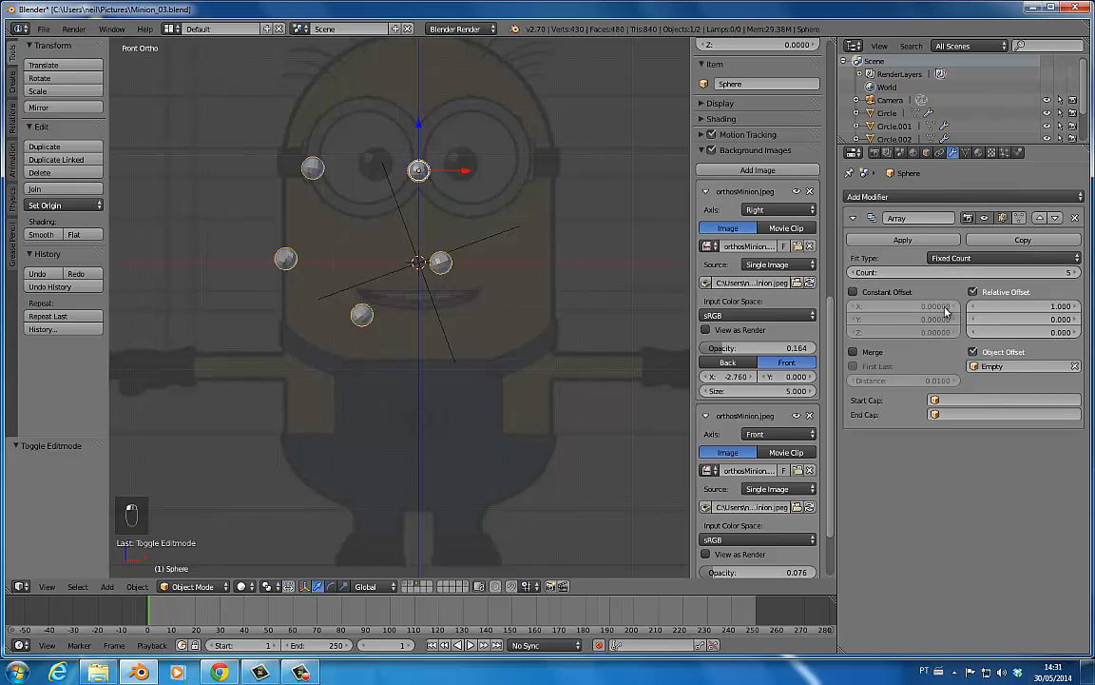
drag(1023, 307, 998, 324)
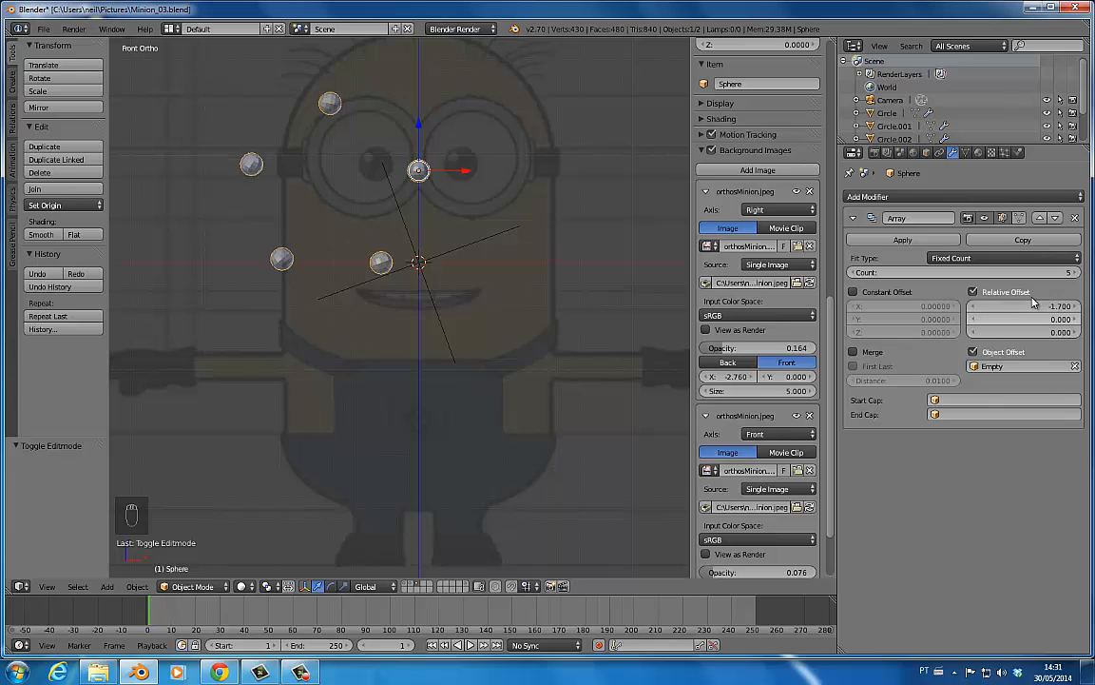
- Try higher Array counts up to 11 on the sphere, and bring the count back to 5
click(1073, 274)
click(1073, 274)
click(1073, 274)
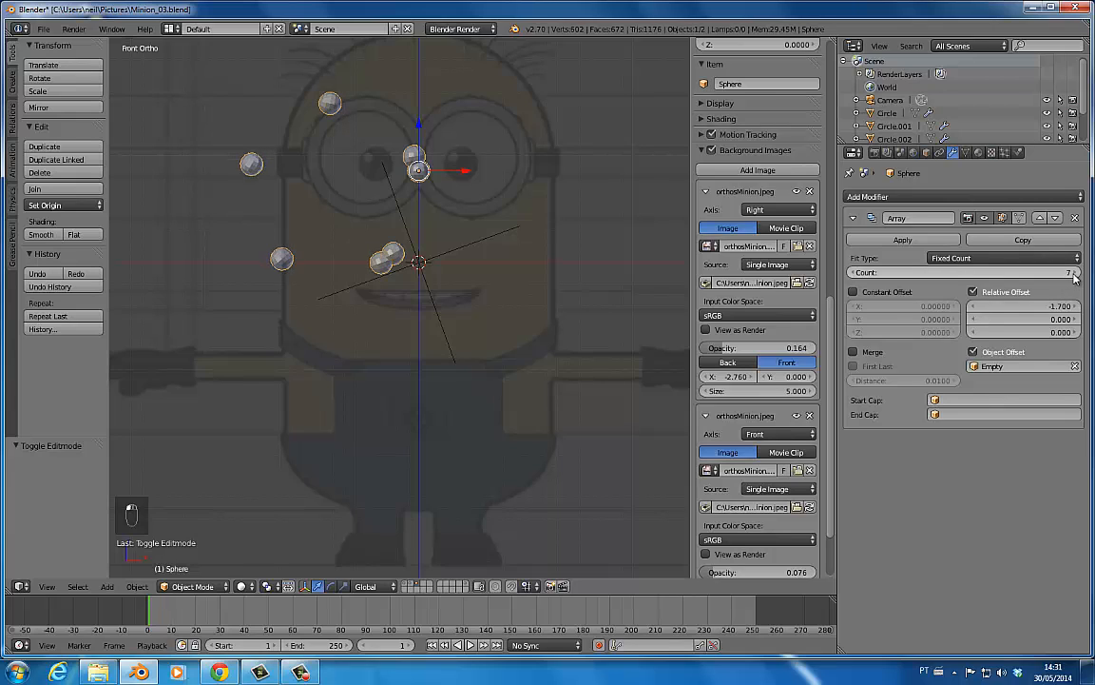
click(1074, 274)
click(1073, 274)
click(1074, 274)
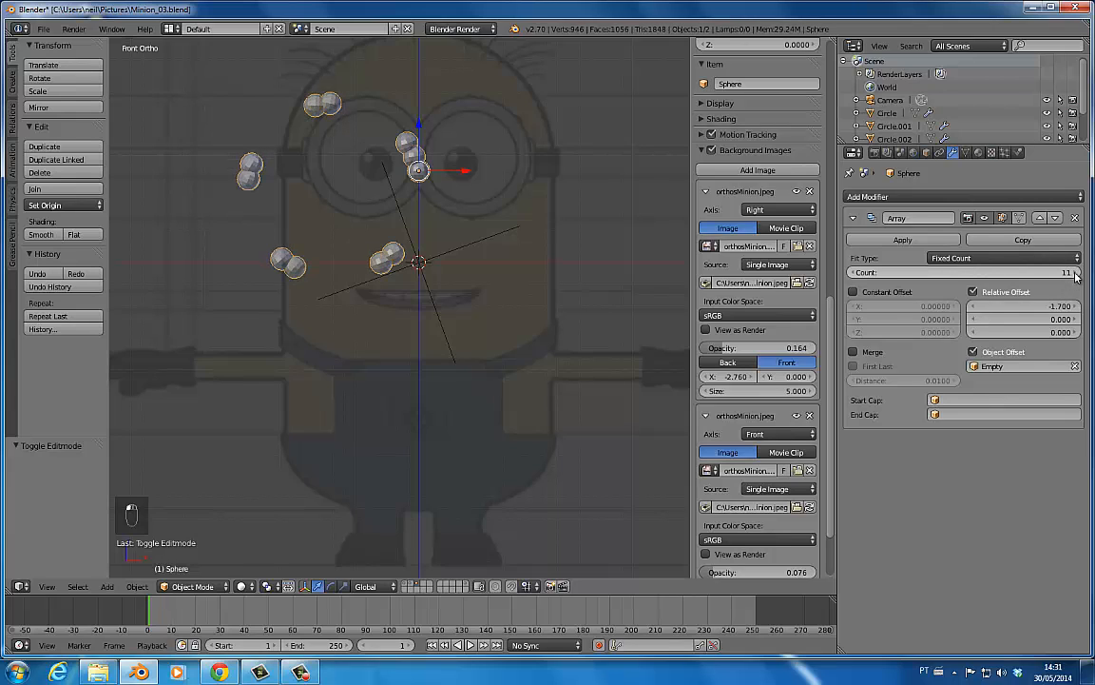
click(857, 274)
click(856, 274)
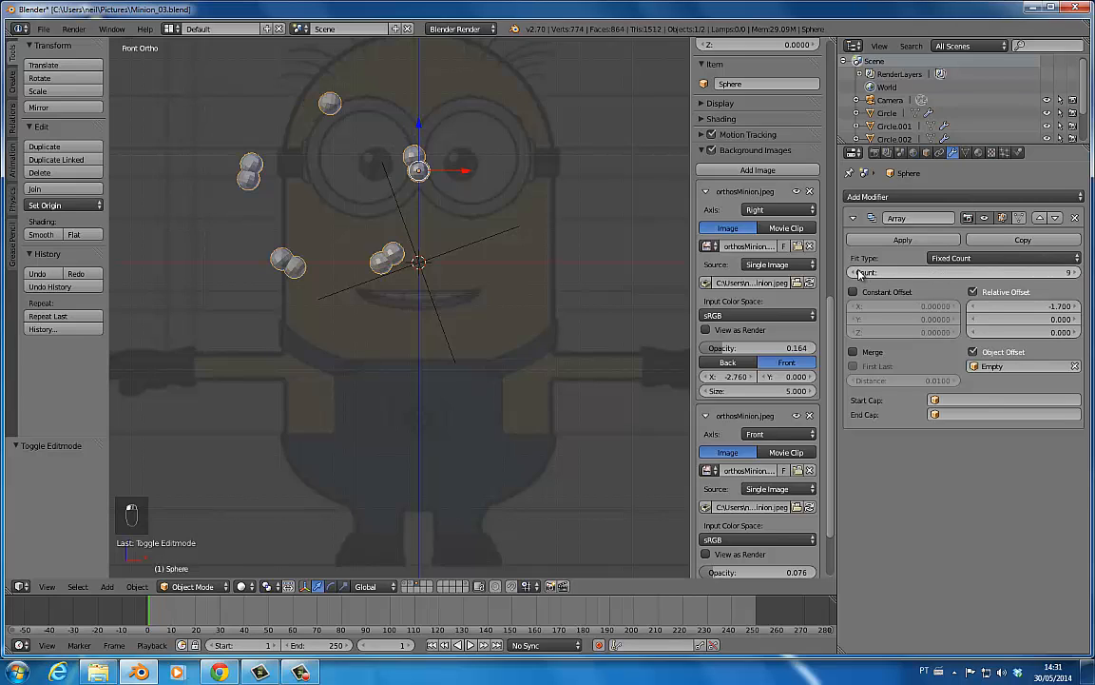
click(856, 274)
click(855, 273)
click(856, 273)
click(855, 273)
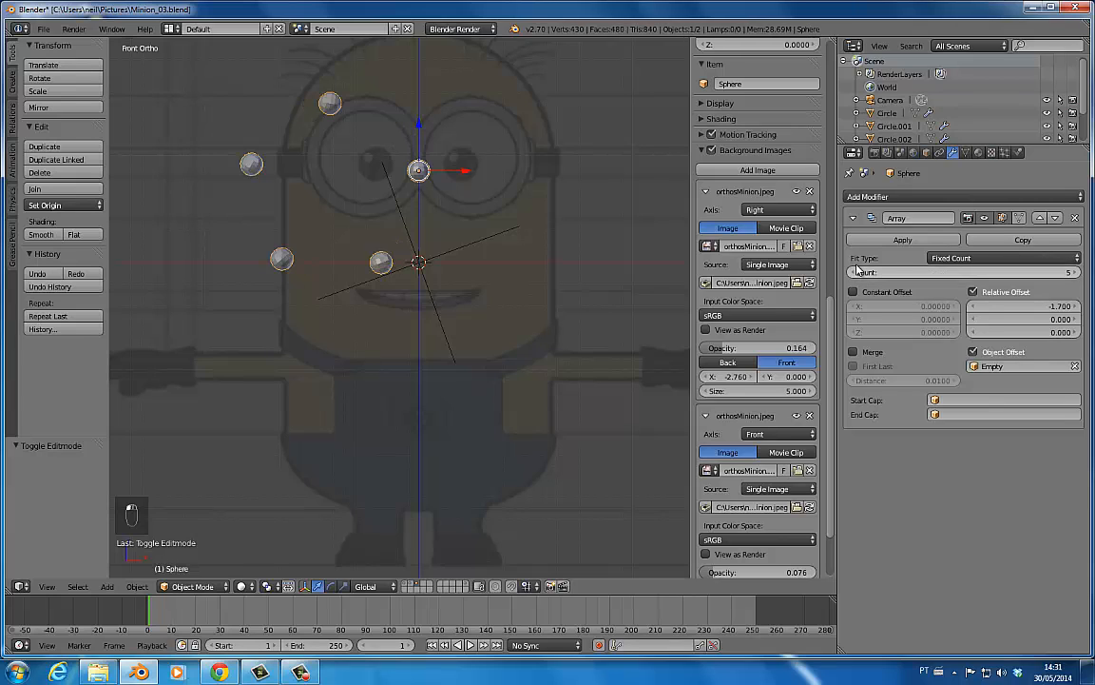
- Try scaling the empty, cancel the scaling, and rotate the empty by about -34.5° around the Y axis
right_click(499, 232)
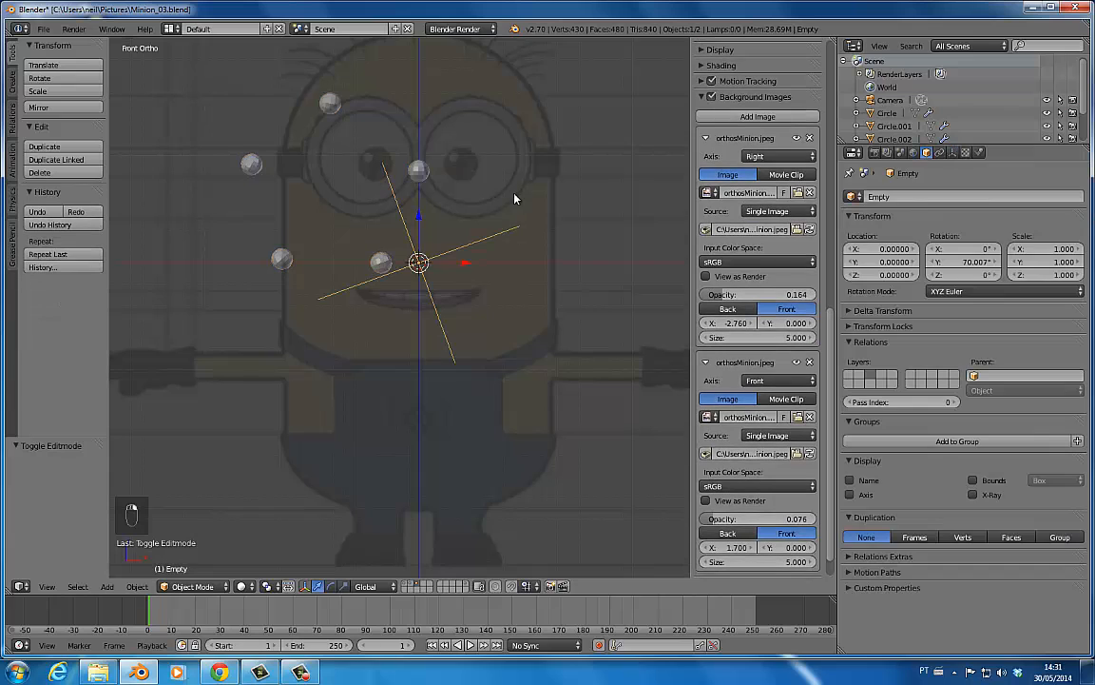
key(s)
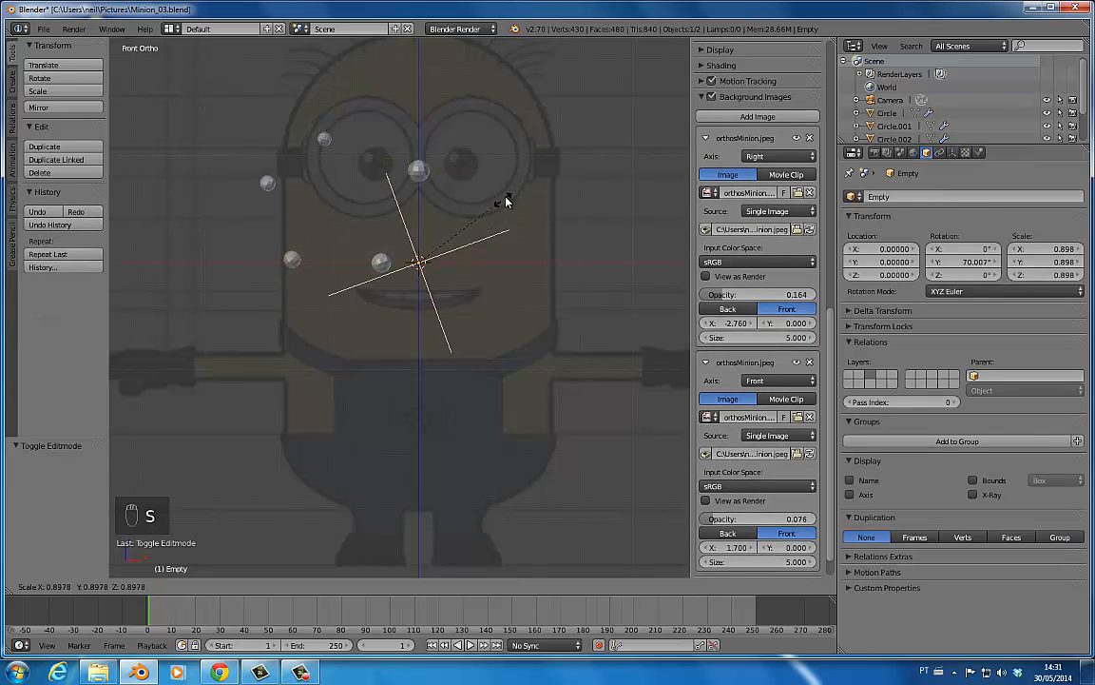
key(s)
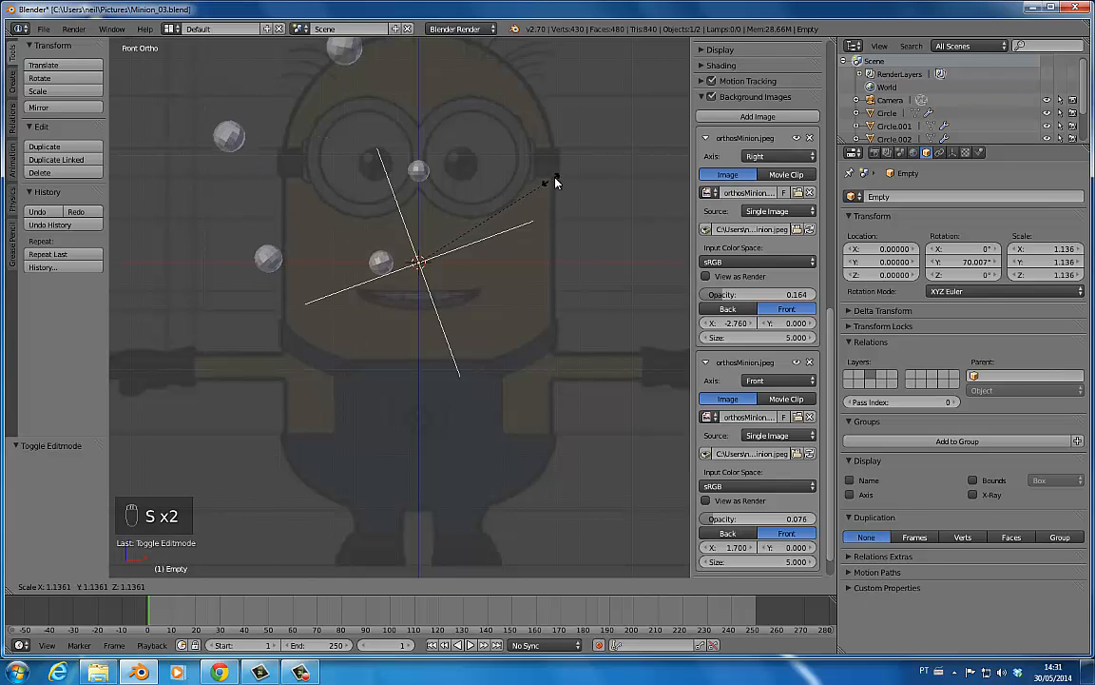
right_click(533, 196)
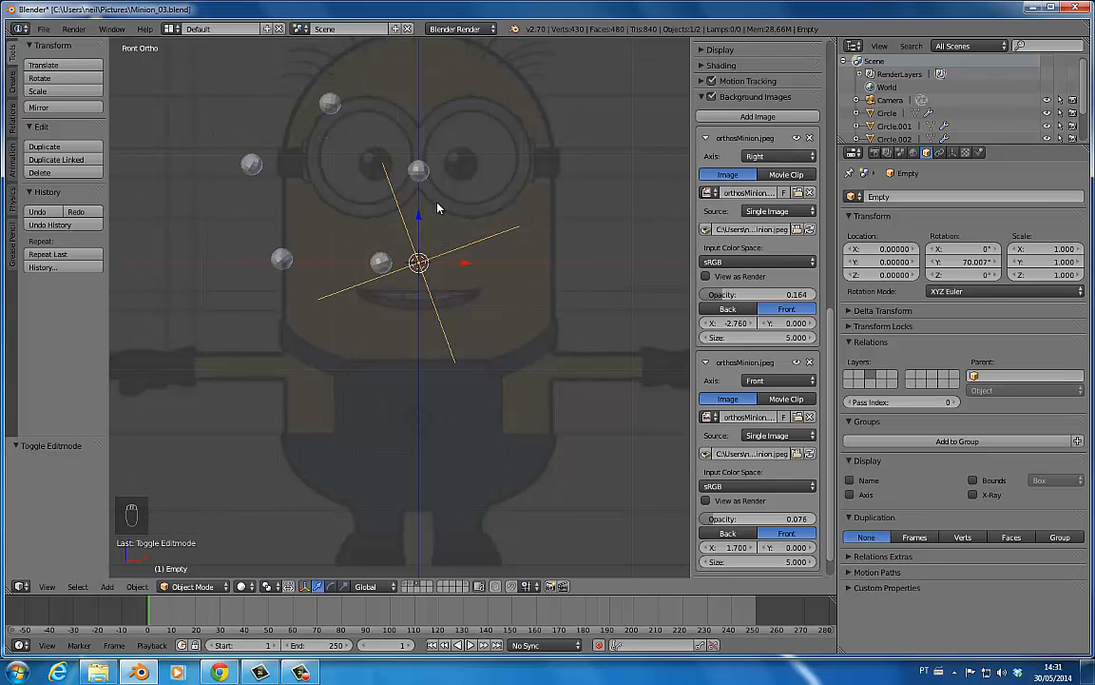
key(r)
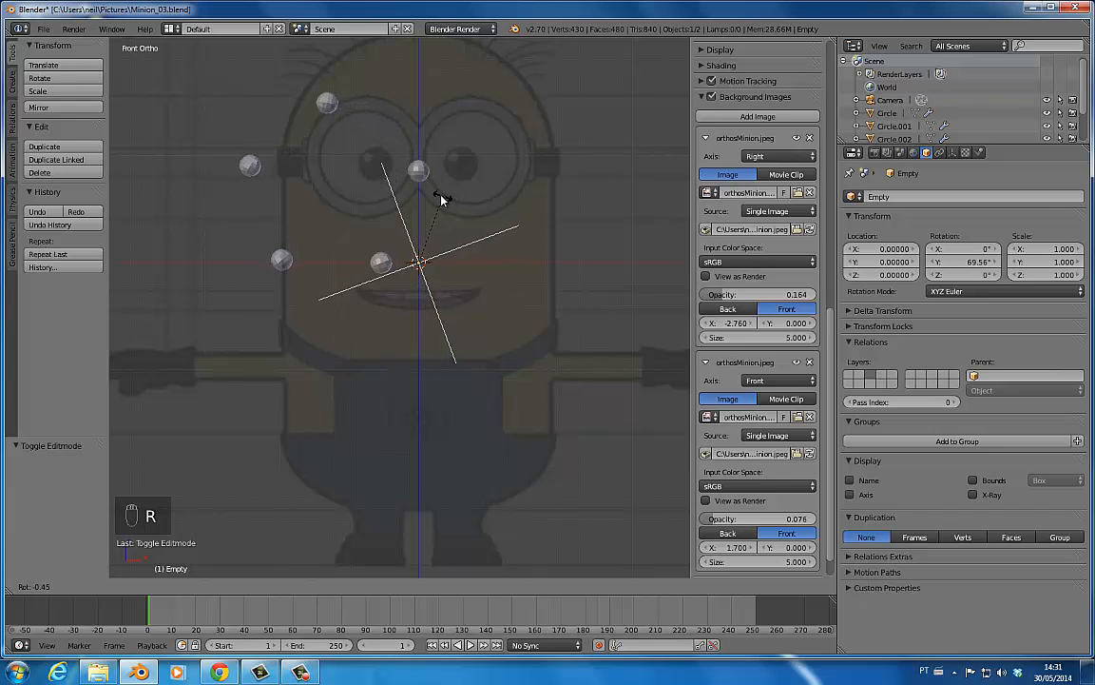
click(365, 188)
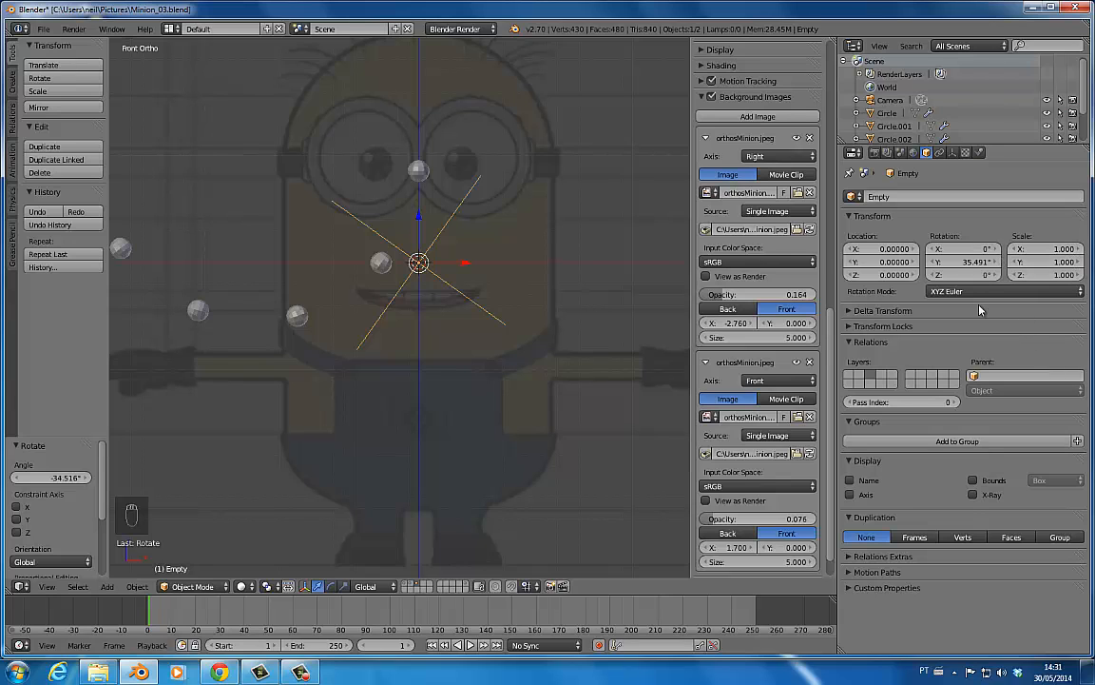
- Select the sphere and raise its Array modifier's count to 10
right_click(411, 181)
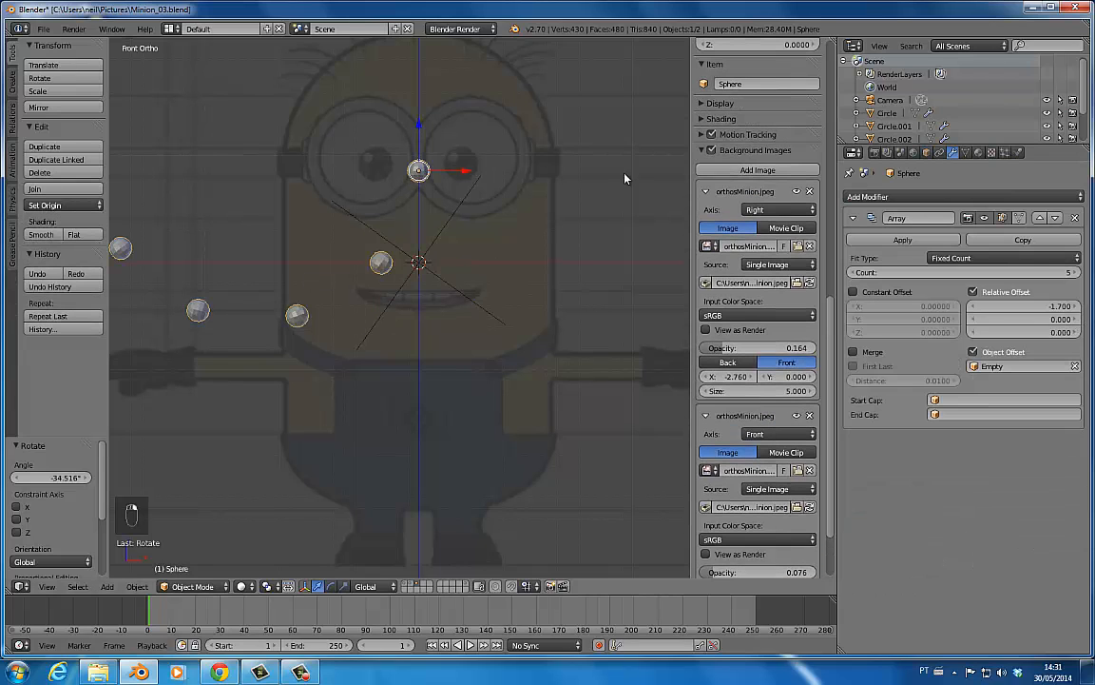
click(1075, 274)
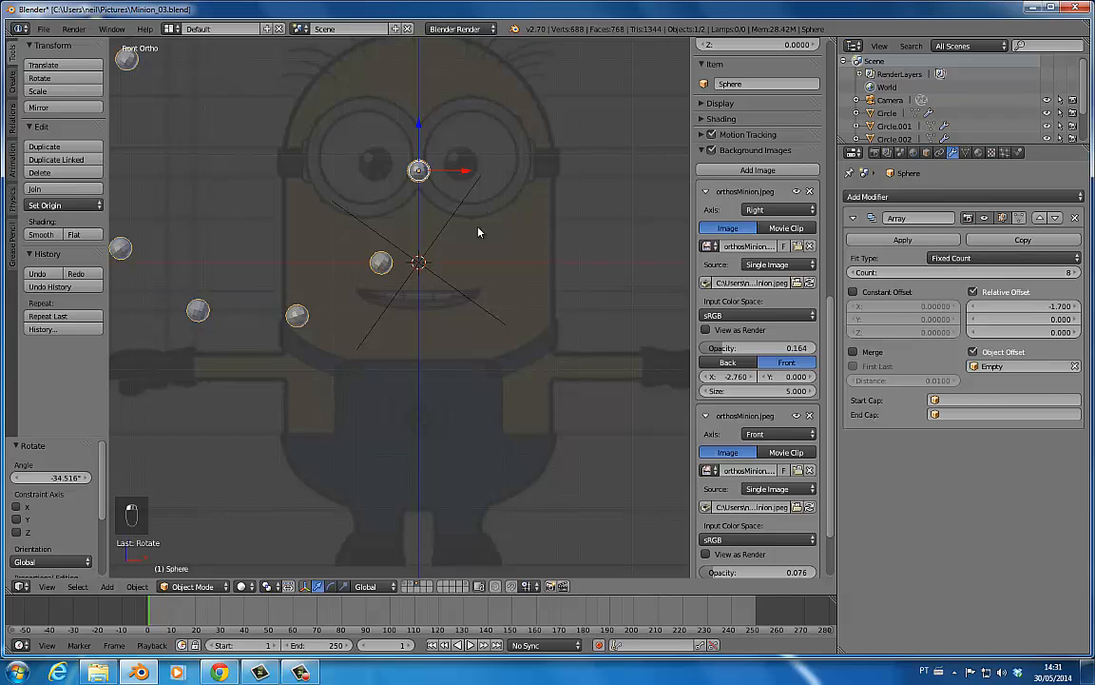
scroll(447, 228, down, 3)
click(1076, 273)
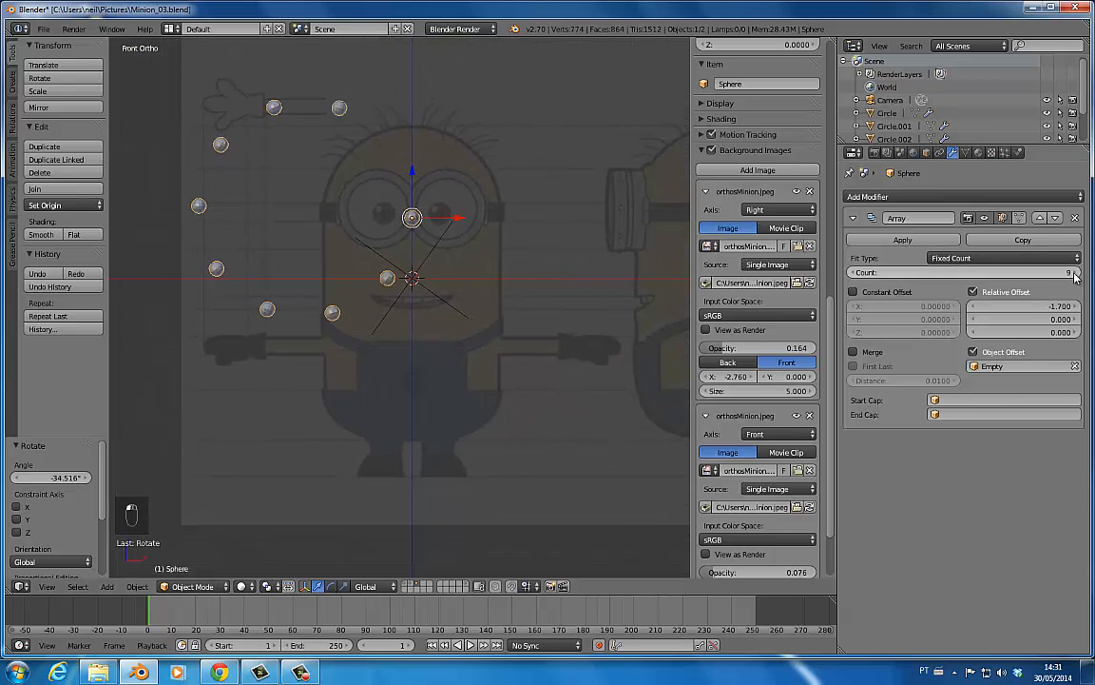
click(1077, 273)
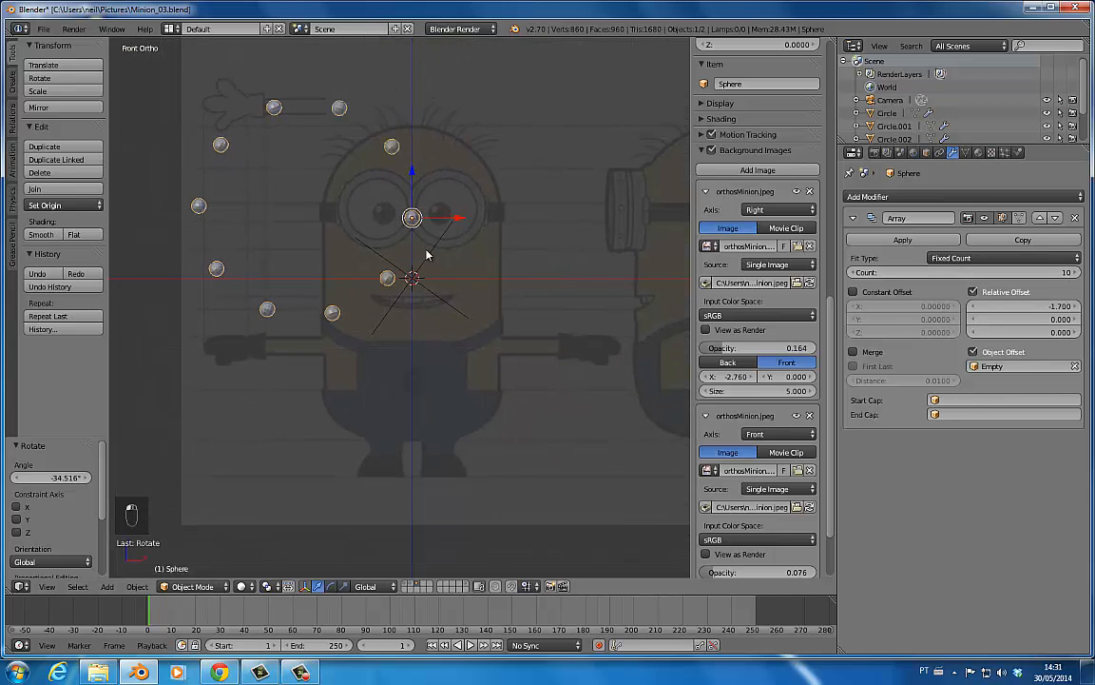
- Select the empty and set its Y rotation to 45°
right_click(407, 224)
scroll(720, 379, up, 5)
scroll(718, 378, up, 5)
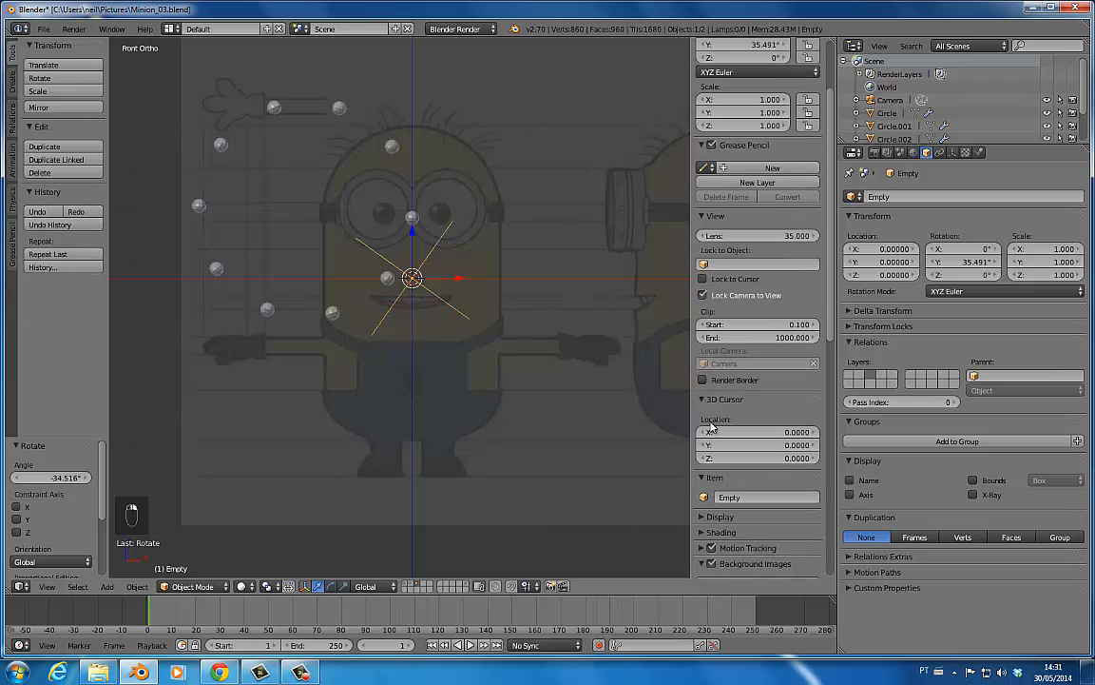
scroll(748, 151, up, 3)
click(775, 145)
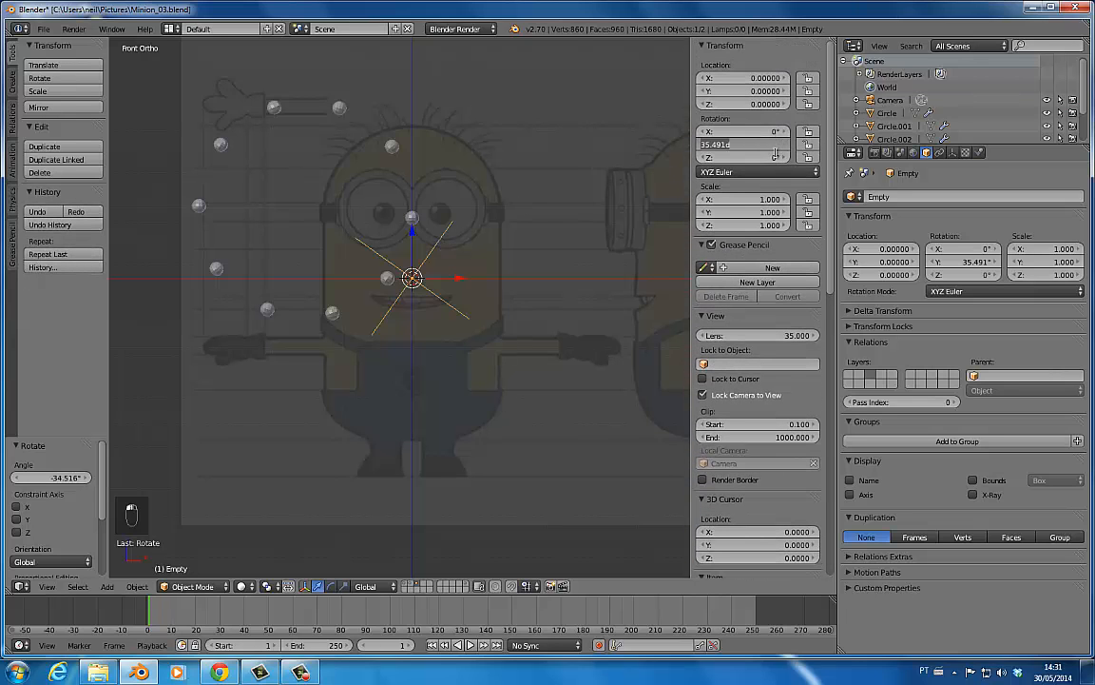
text(458)
key(Return)
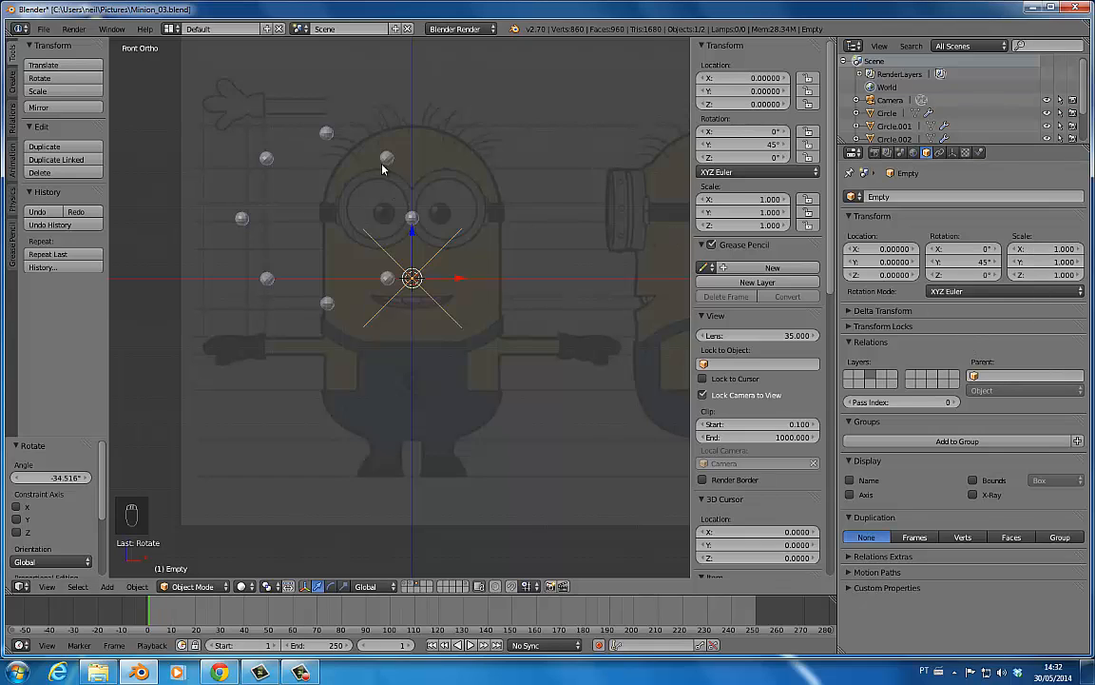
- Select the sphere and set its Array modifier's count to 8
right_click(416, 226)
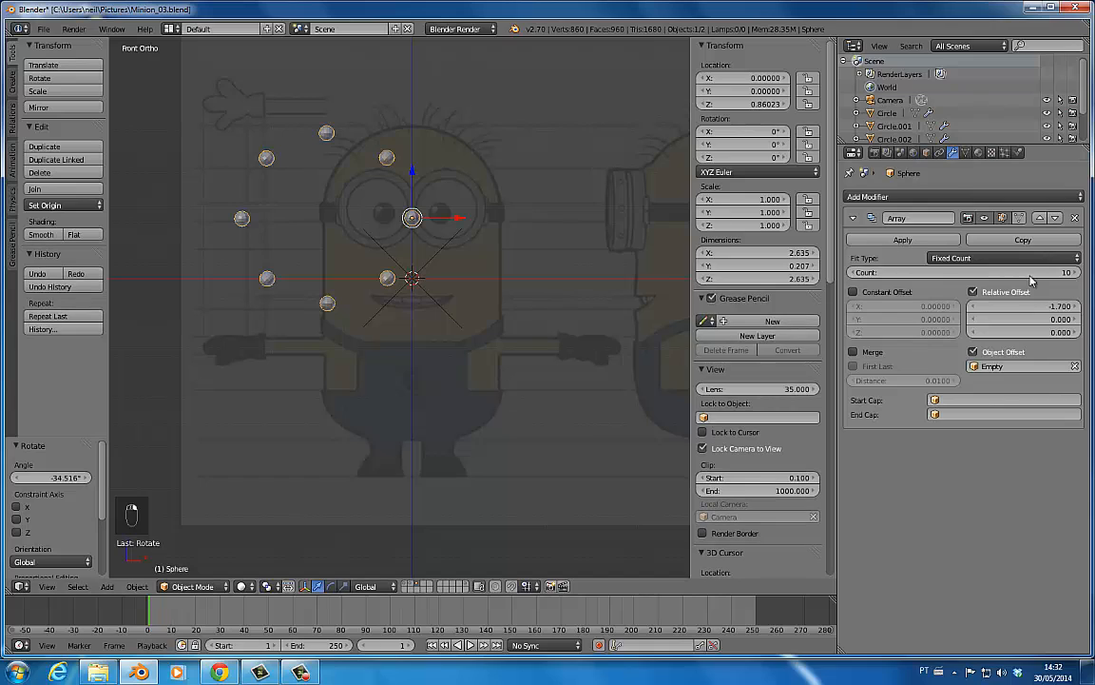
click(858, 274)
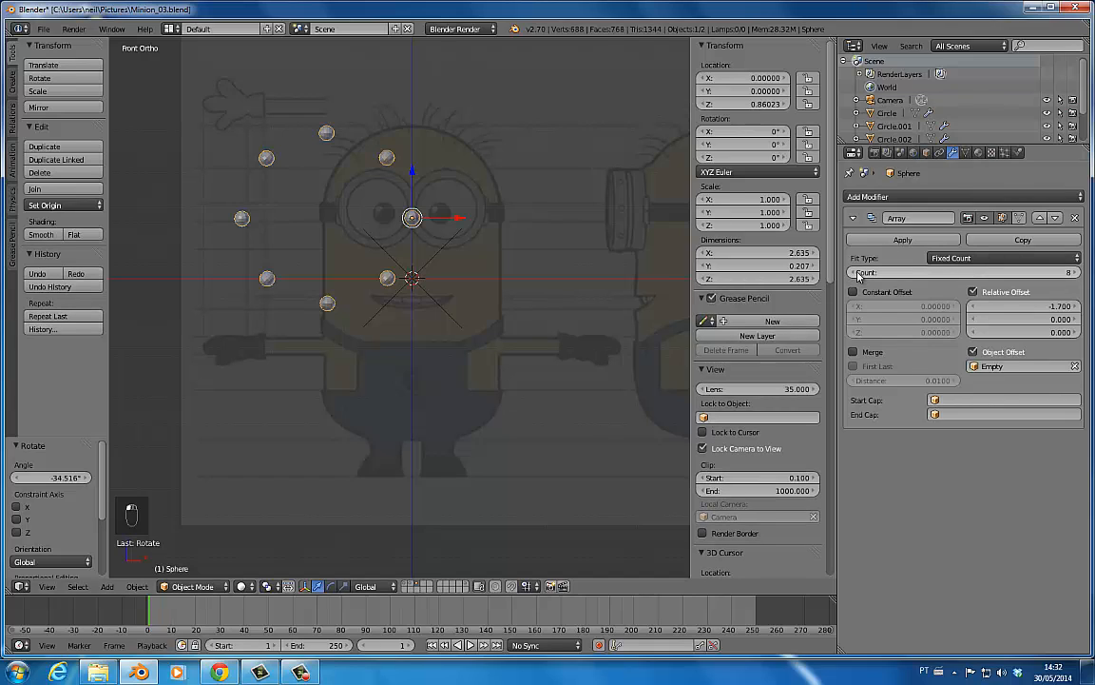
click(858, 274)
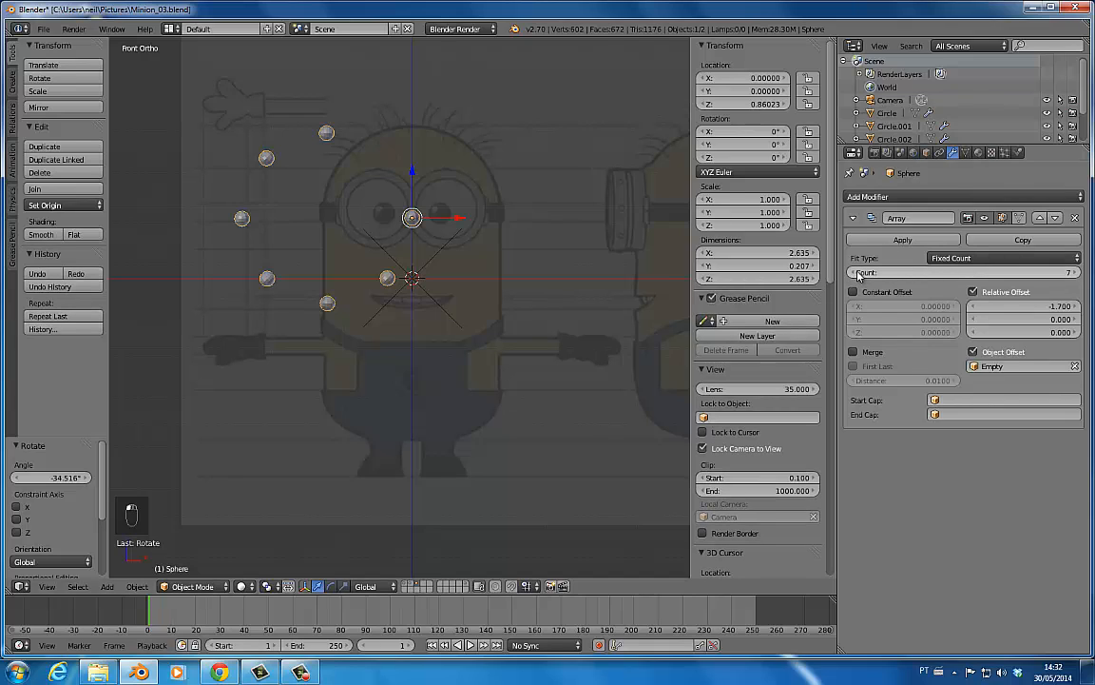
click(1072, 274)
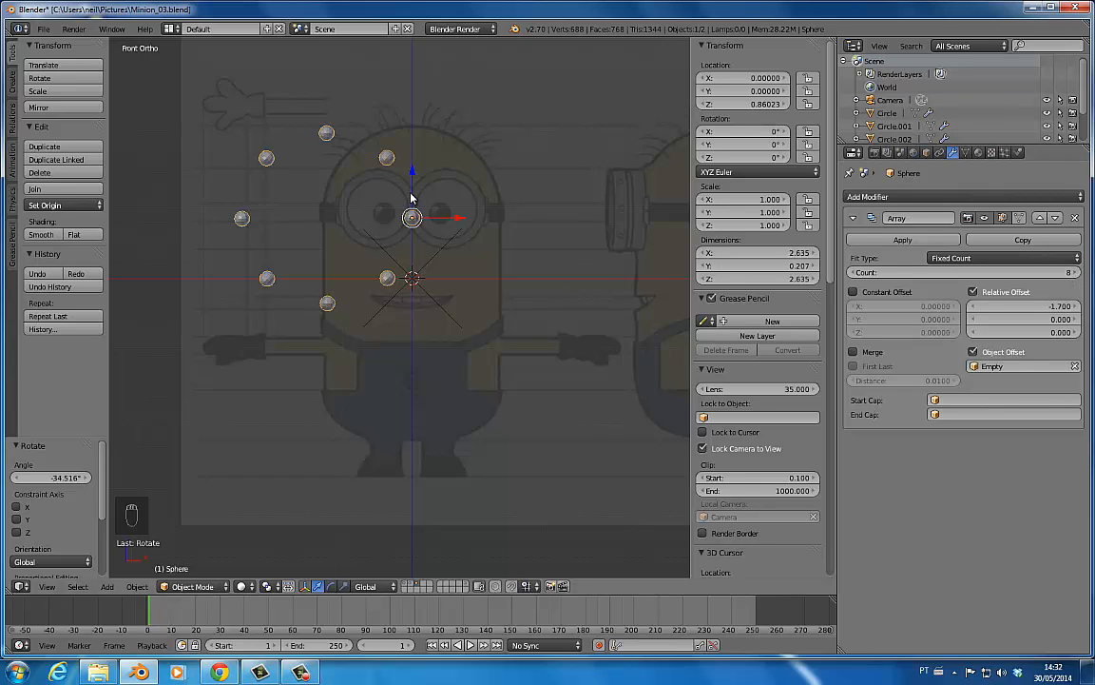
- Move the sphere and empty together about 2.74 units along X, and scale both down to about 0.387
right_click(379, 254)
key(g)
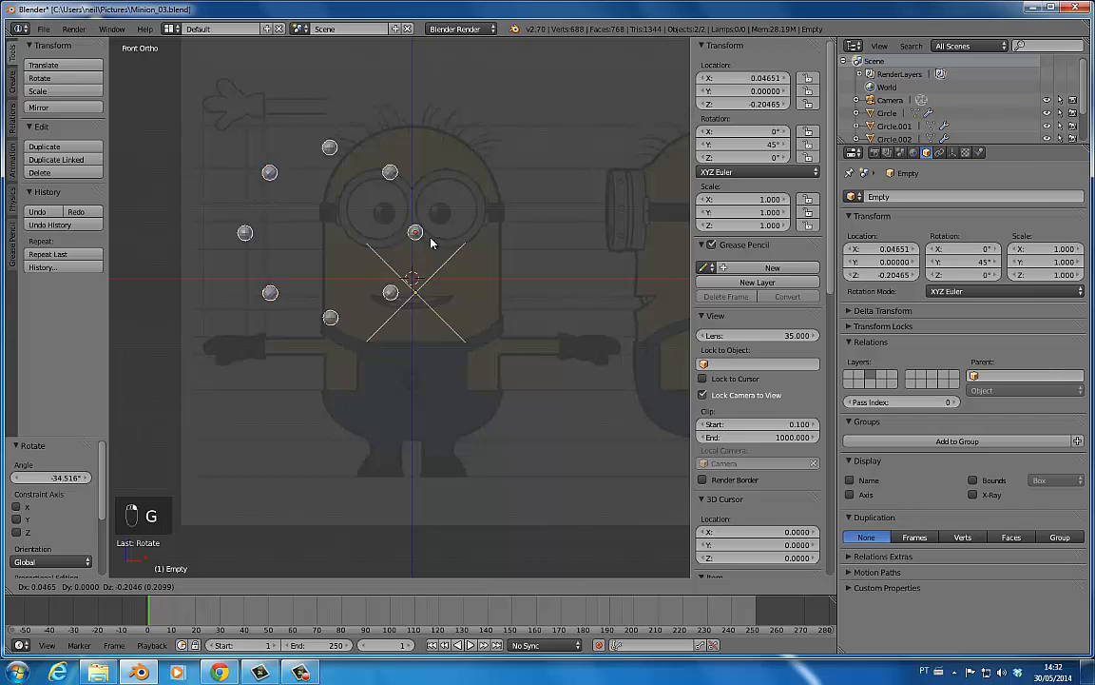
key(x)
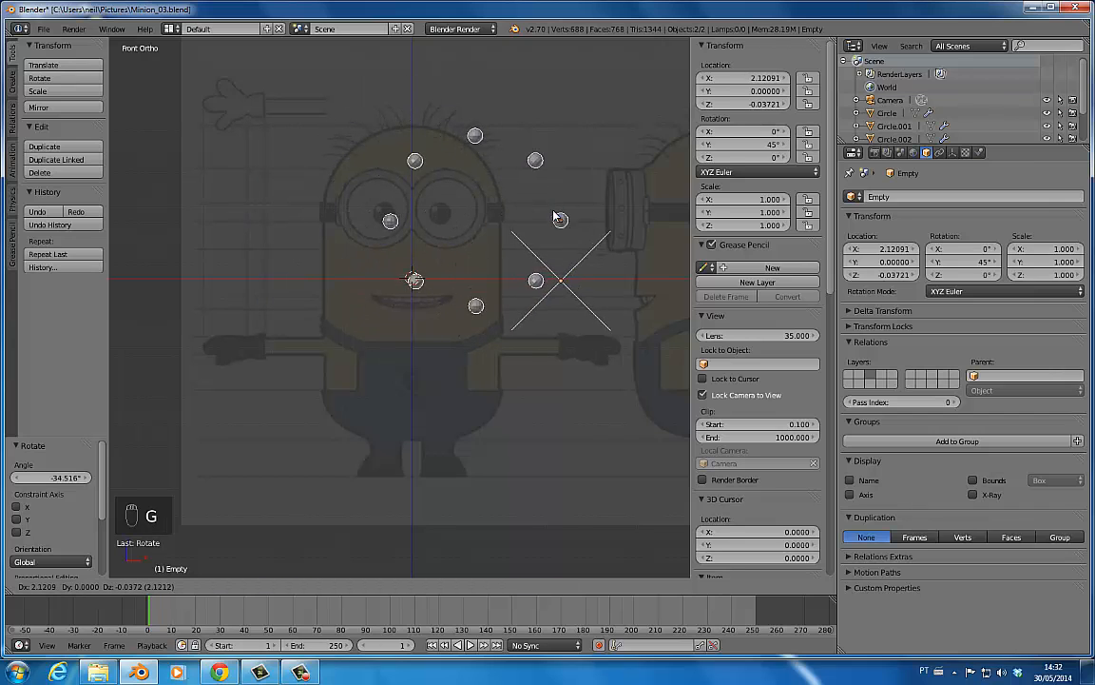
click(575, 213)
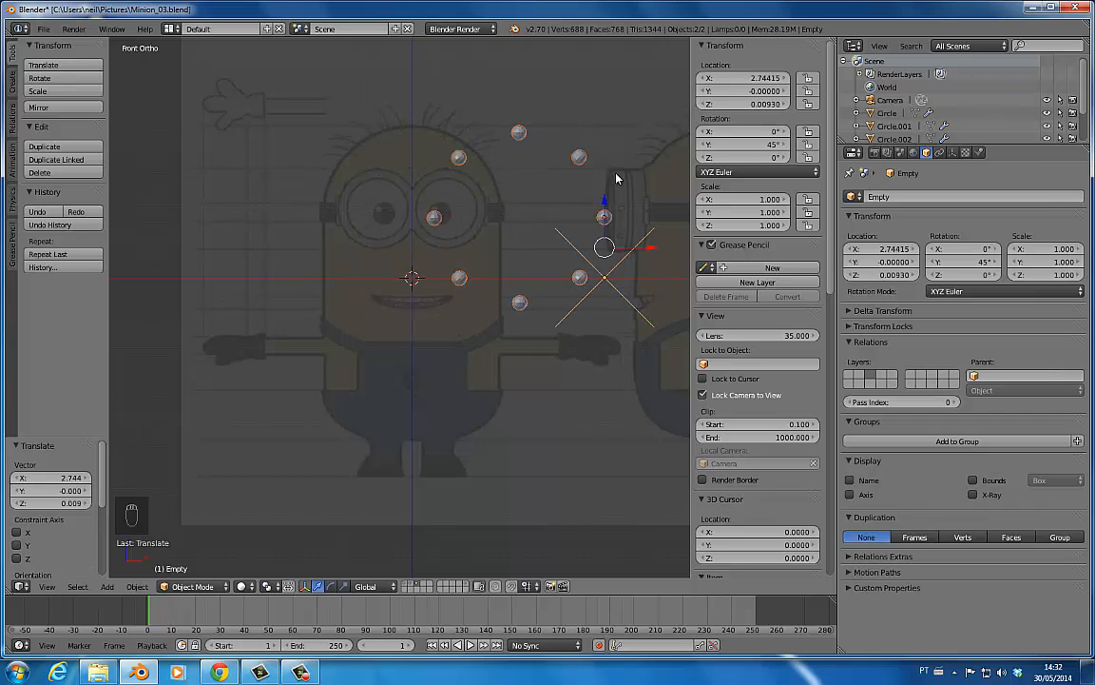
key(s)
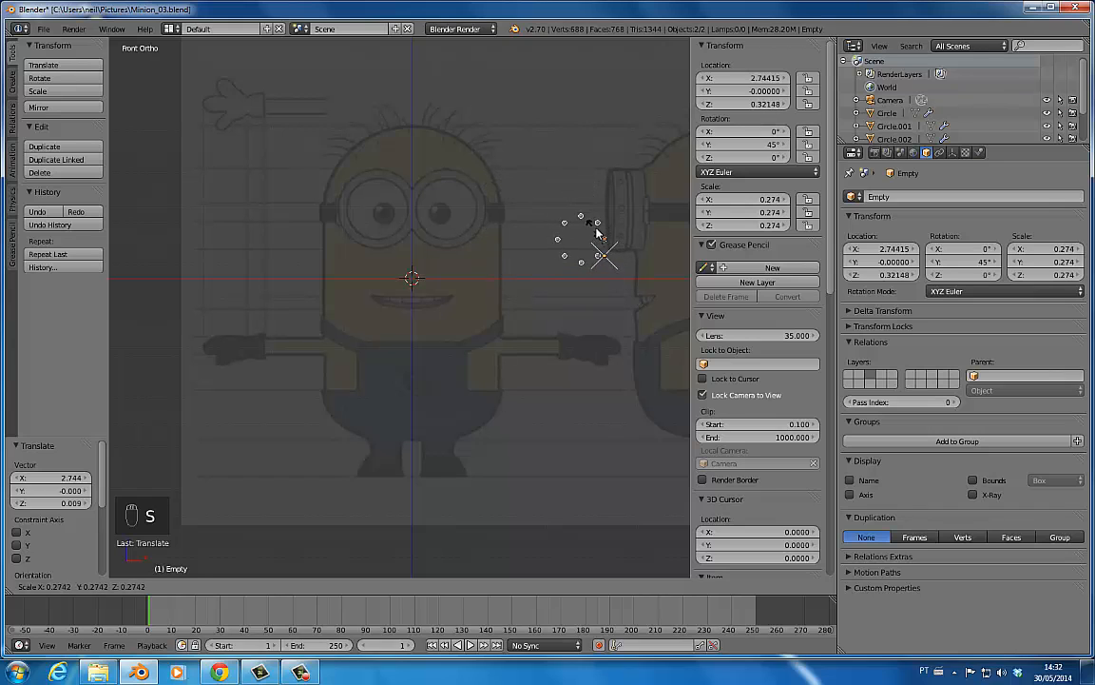
click(537, 218)
- Place the sphere ring and empty over the right-hand goggle, scaling them up by about 1.135 to match its rim
key(g)
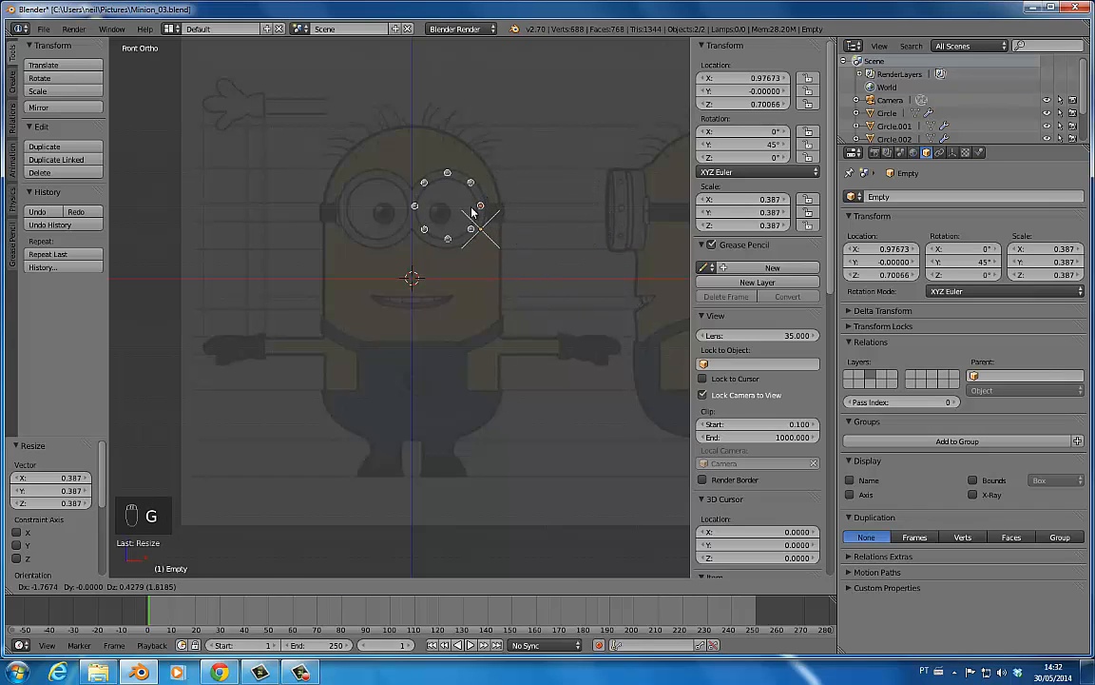
click(471, 215)
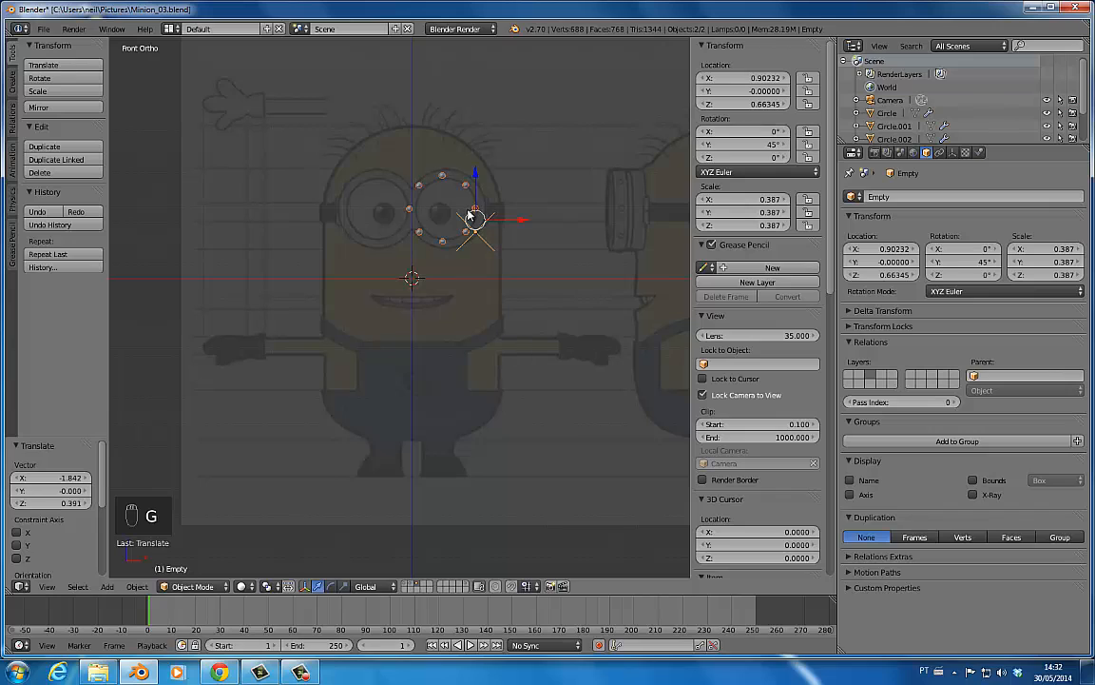
key(s)
click(467, 213)
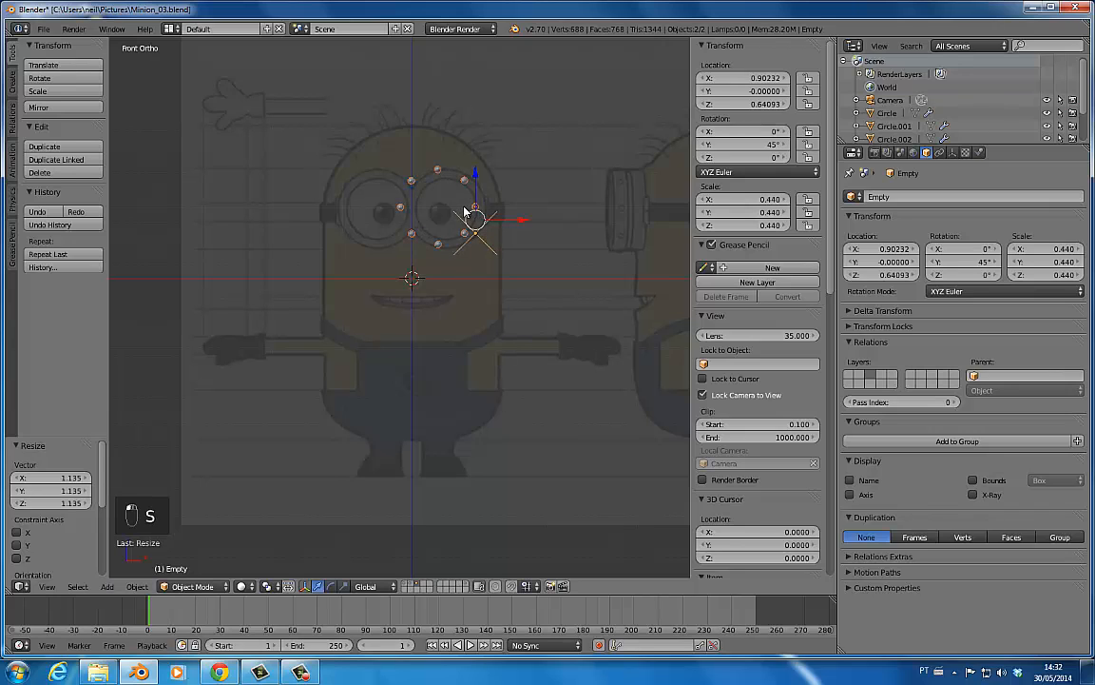
key(g)
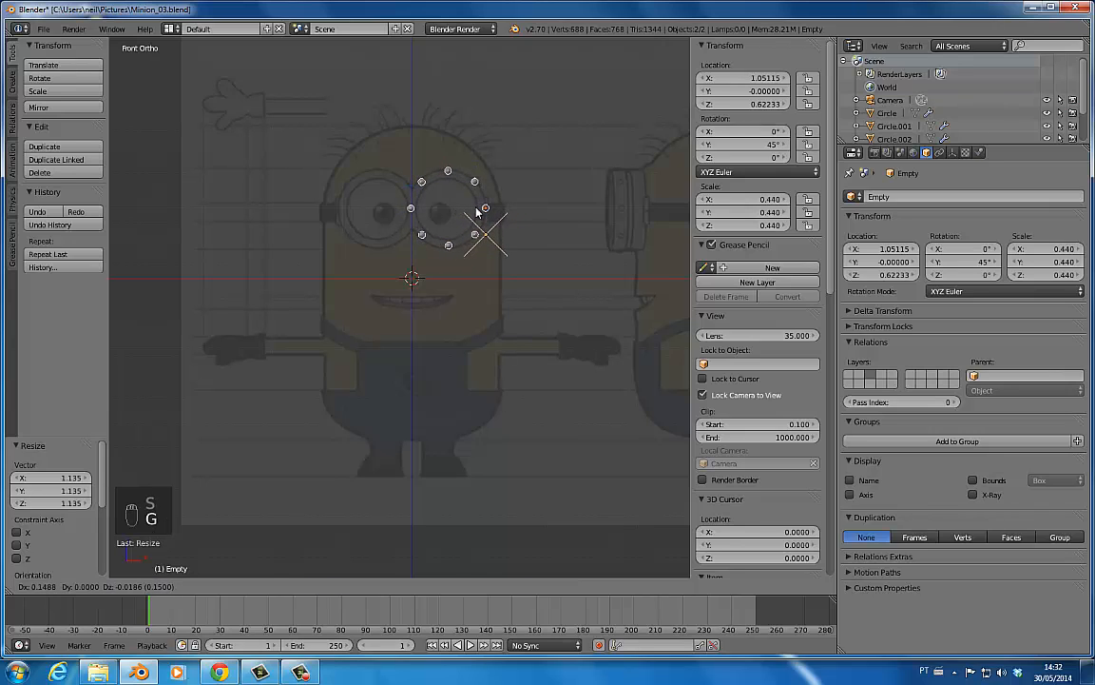
click(485, 221)
- Move the ring and empty about 1.53 units along X off the goggle, and apply the sphere's Array modifier
key(g)
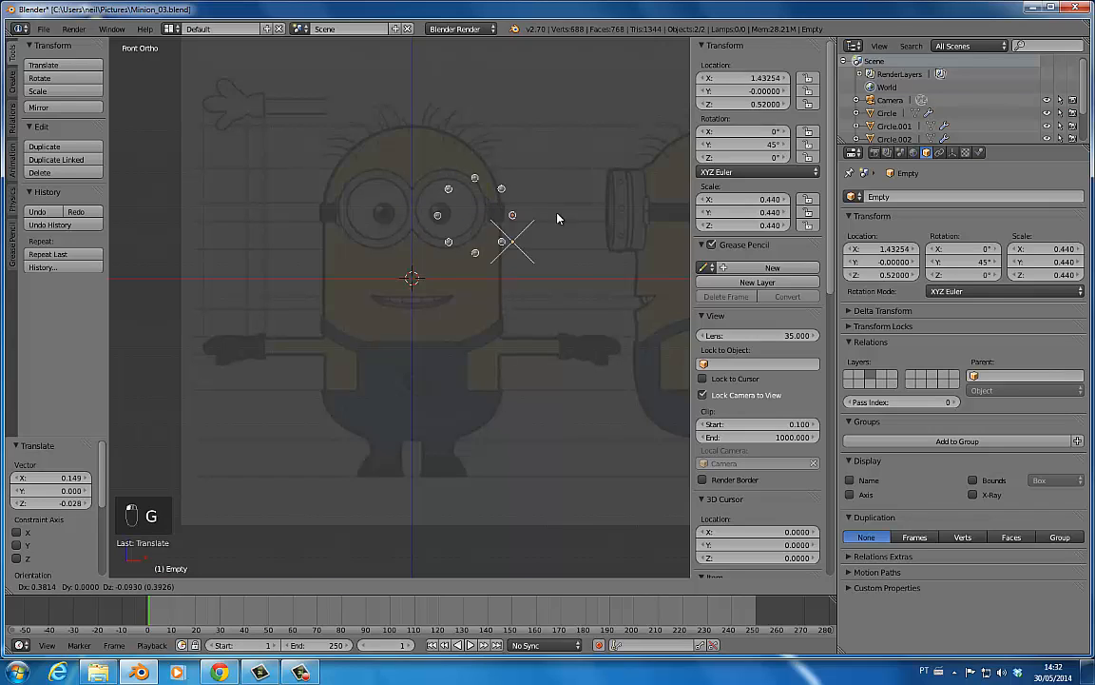
click(582, 222)
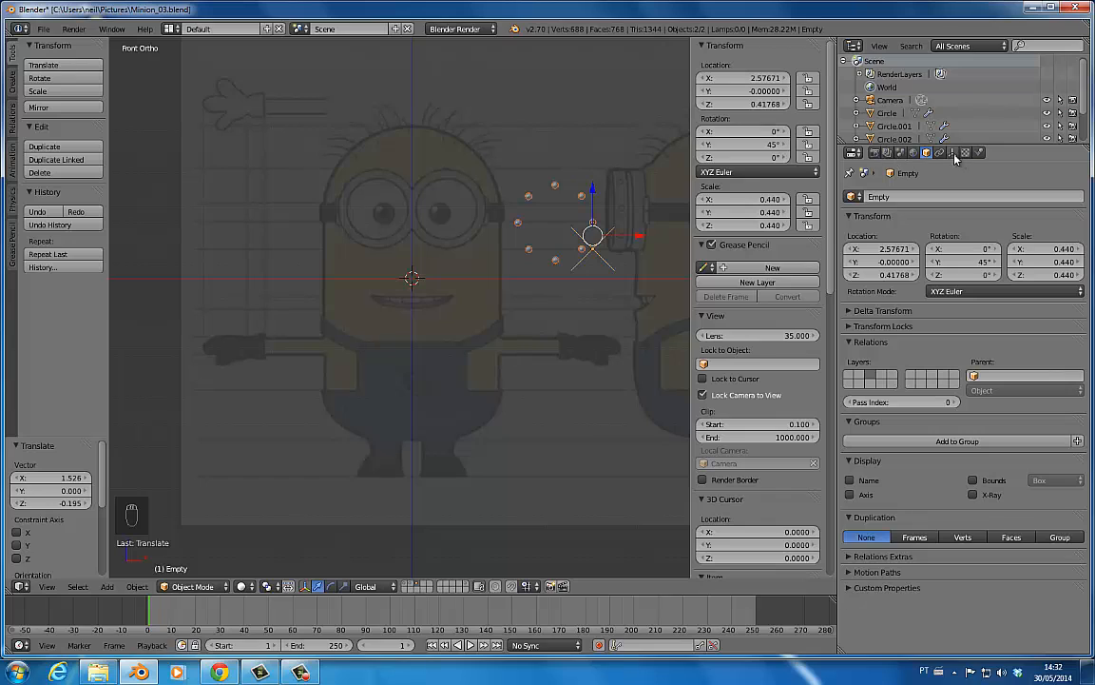
right_click(592, 222)
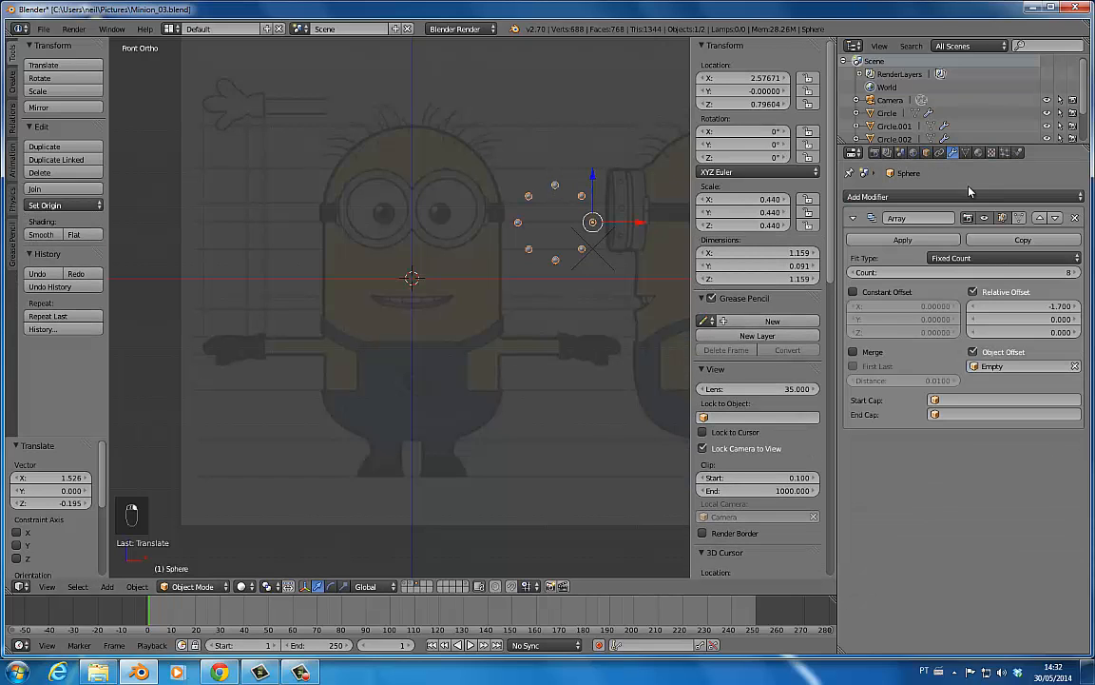
click(903, 239)
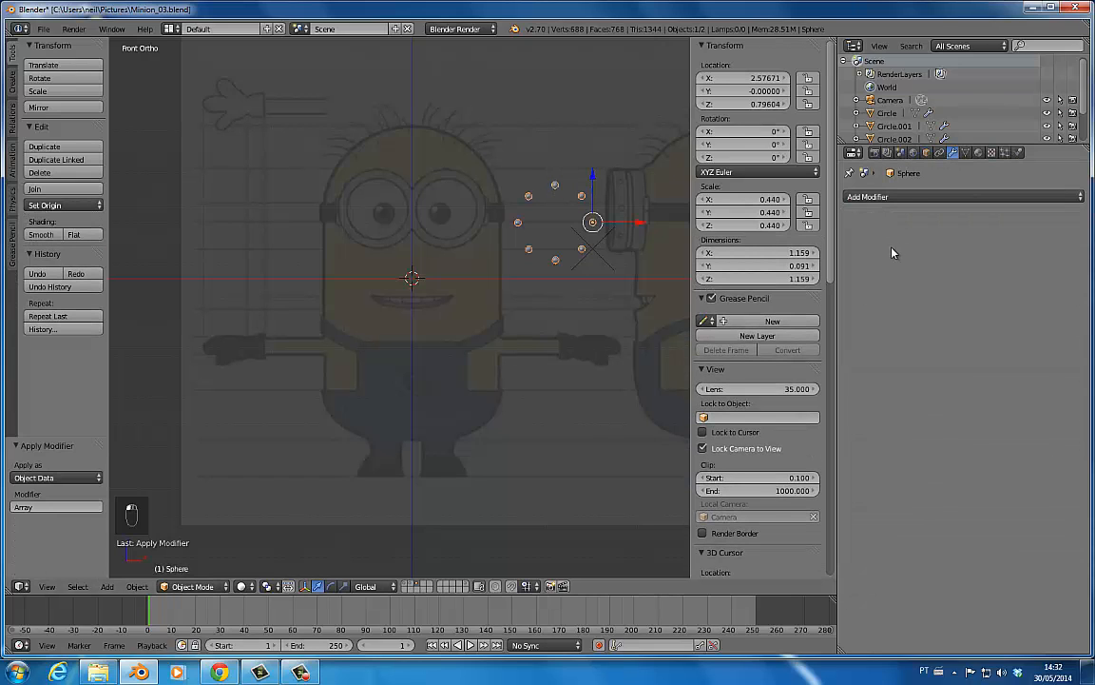
- Shade the sphere ring smooth and move it without the empty back onto the right-hand goggle's rim
click(41, 234)
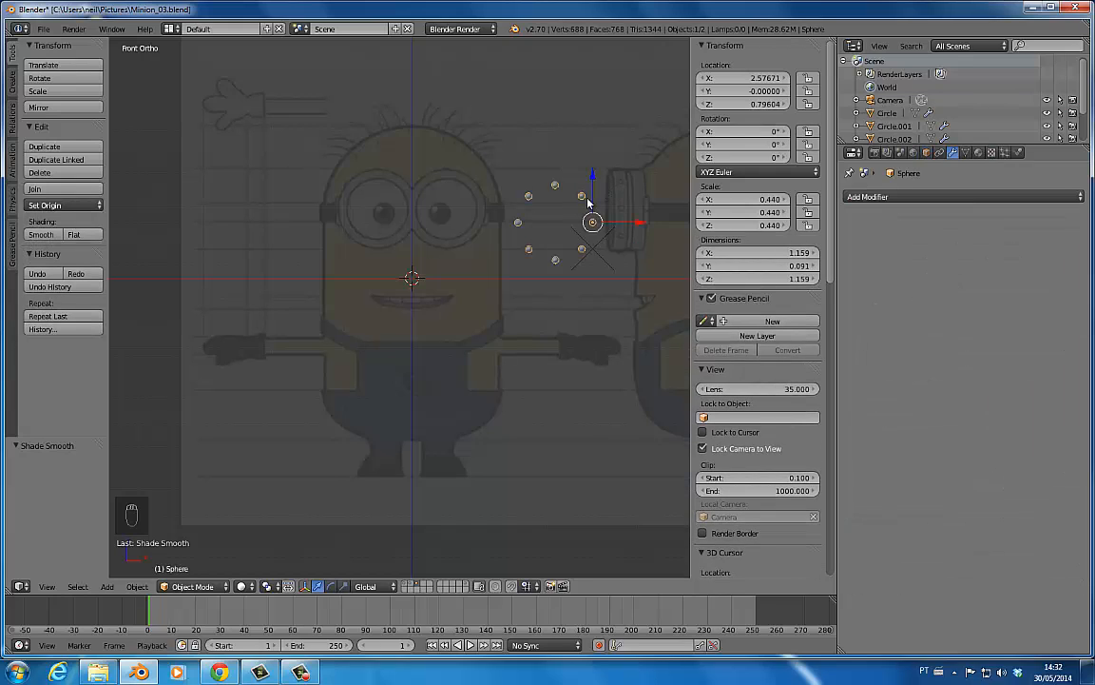
key(g)
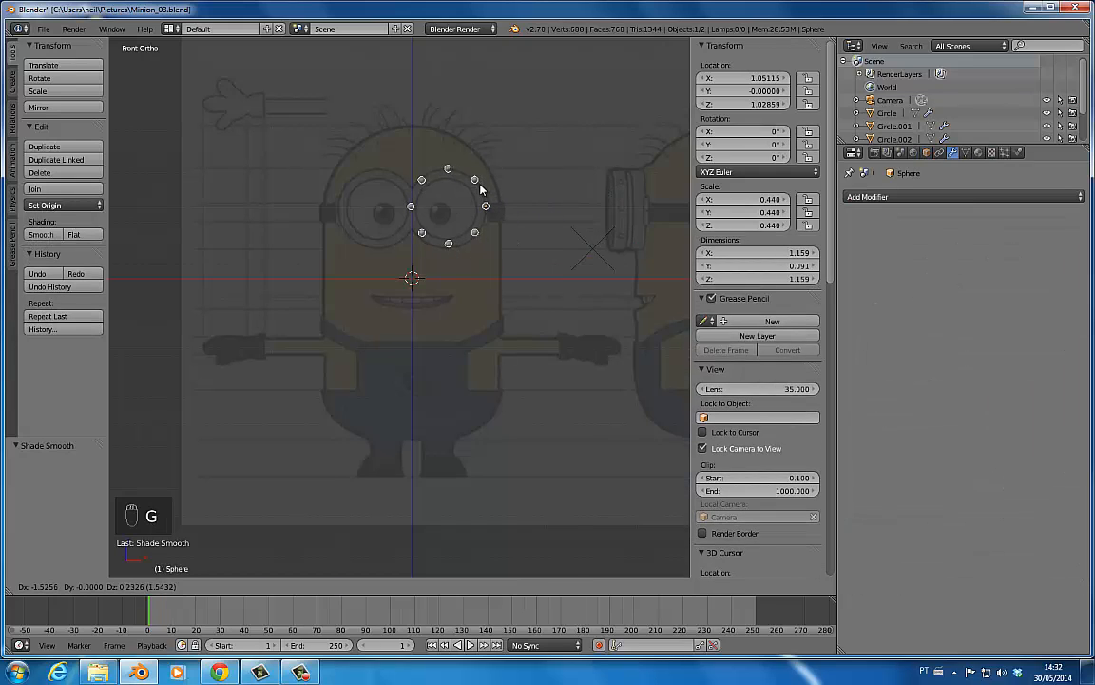
click(478, 190)
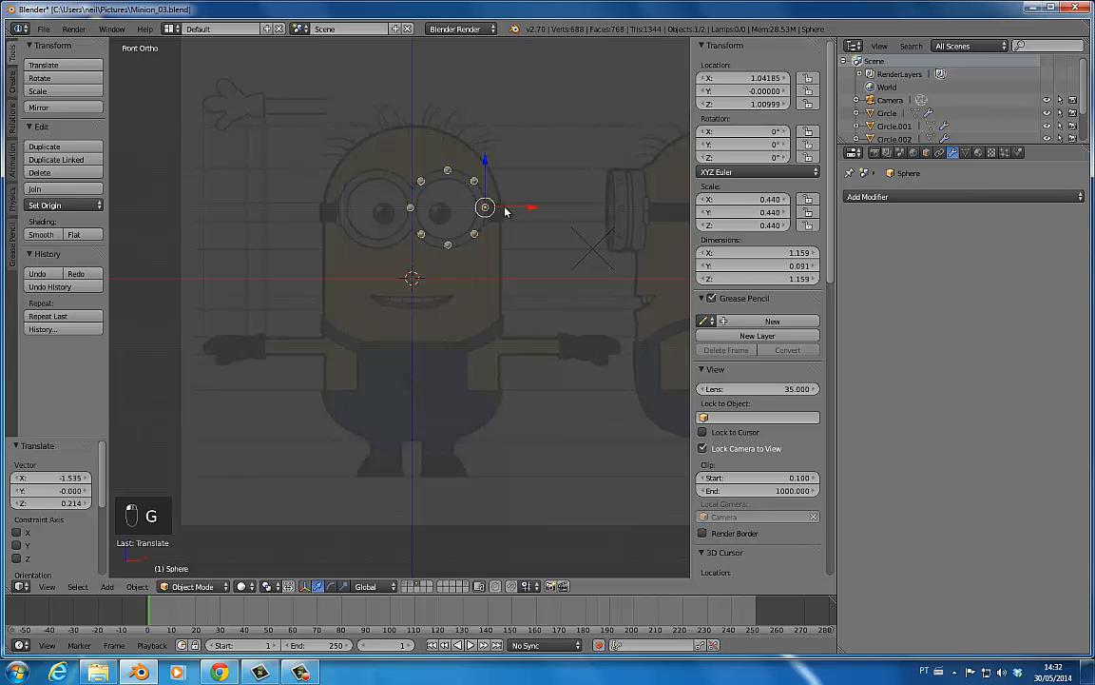
- Show the goggles on layer 2 with layer 1 hidden, and move the ring about -1.488 along Y onto the goggle's side
key(shift+2)
key(shift+1)
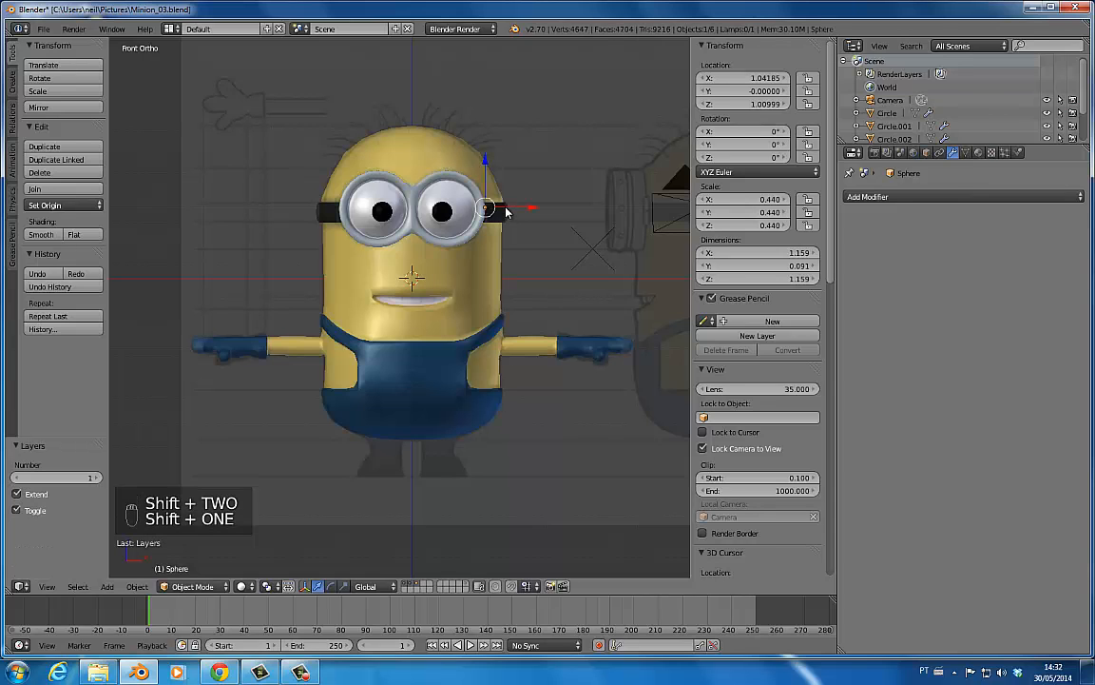
key(shift+1)
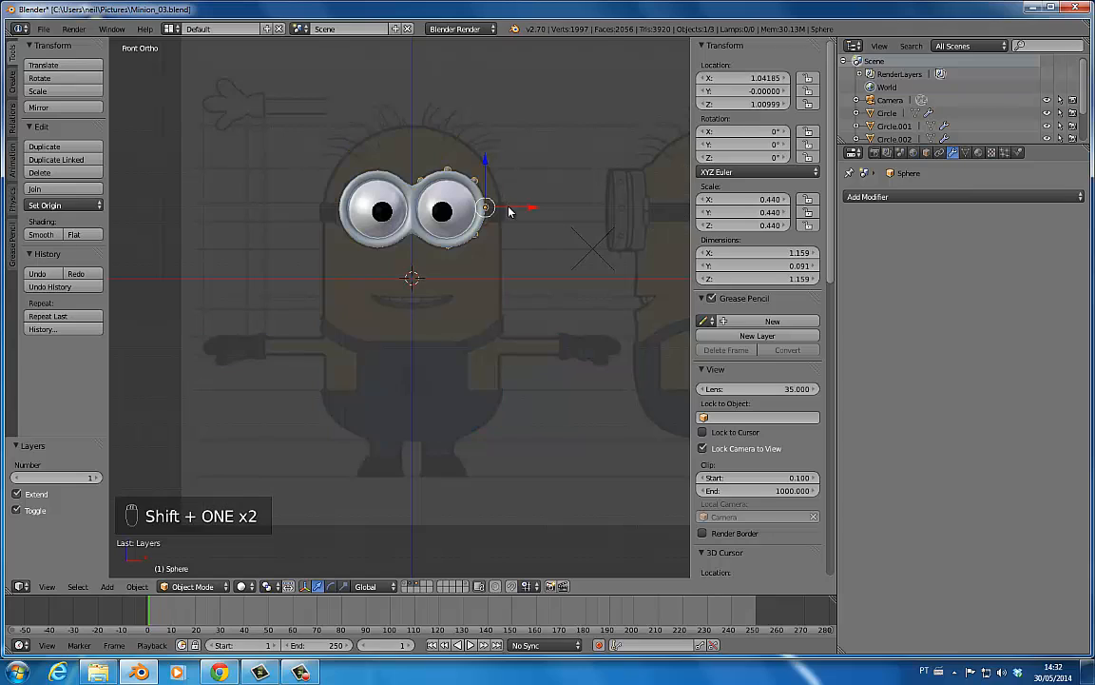
key(KP_3)
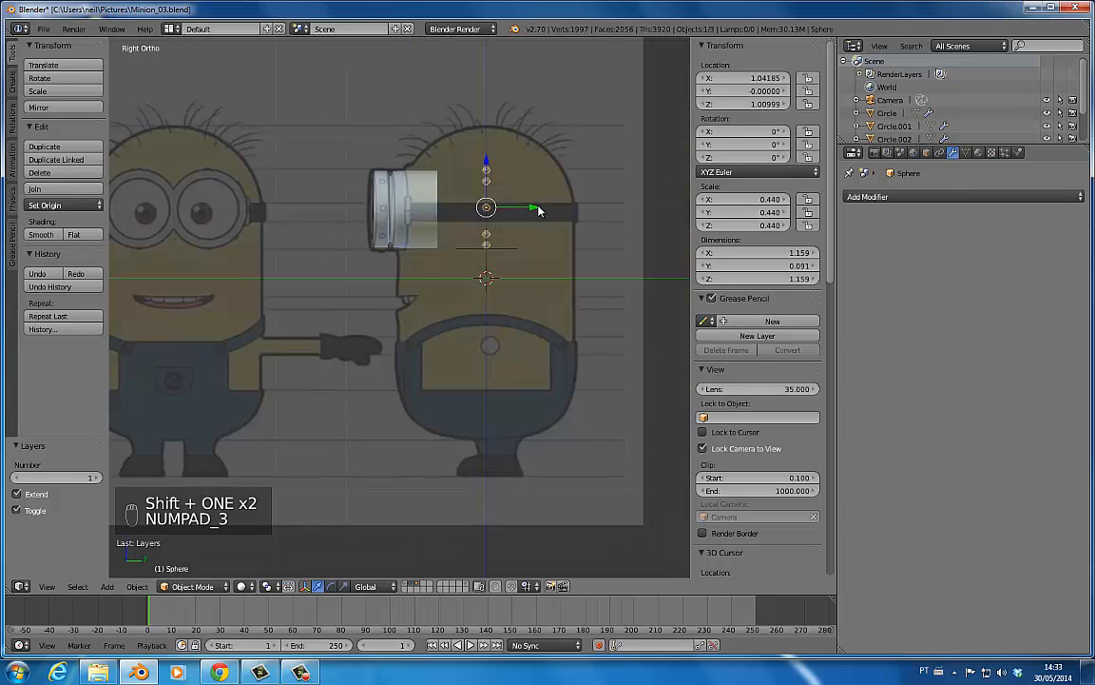
drag(538, 210, 435, 215)
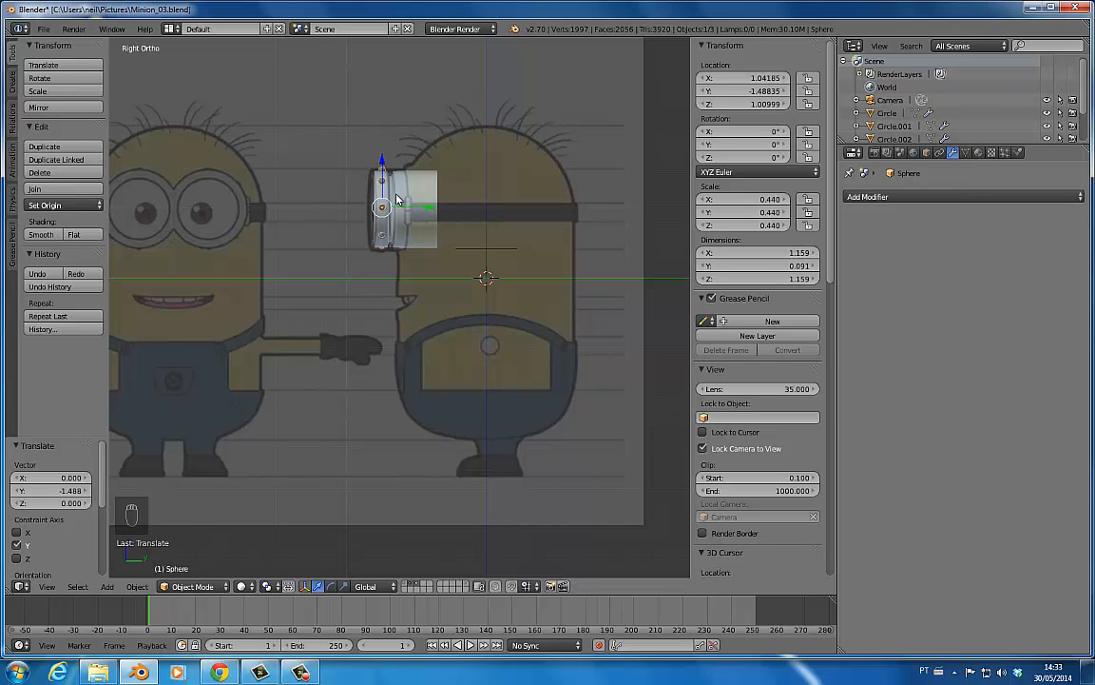
- Align the ring with the goggle in front view by lowering it about 0.019 along Z
key(KP_1)
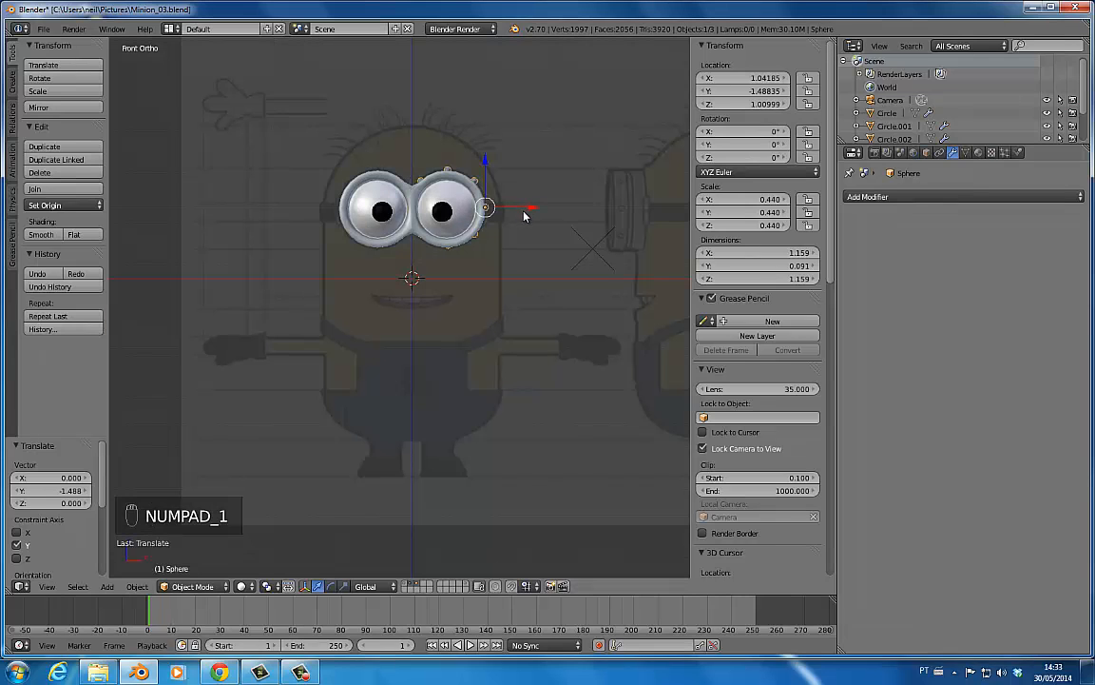
key(g)
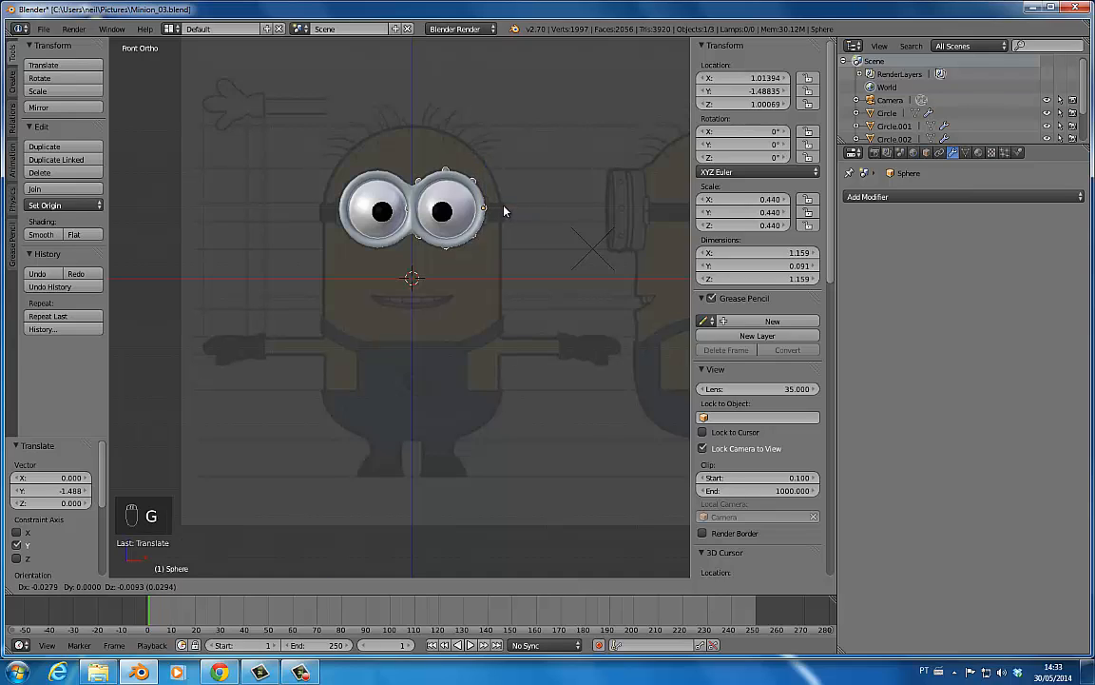
click(506, 212)
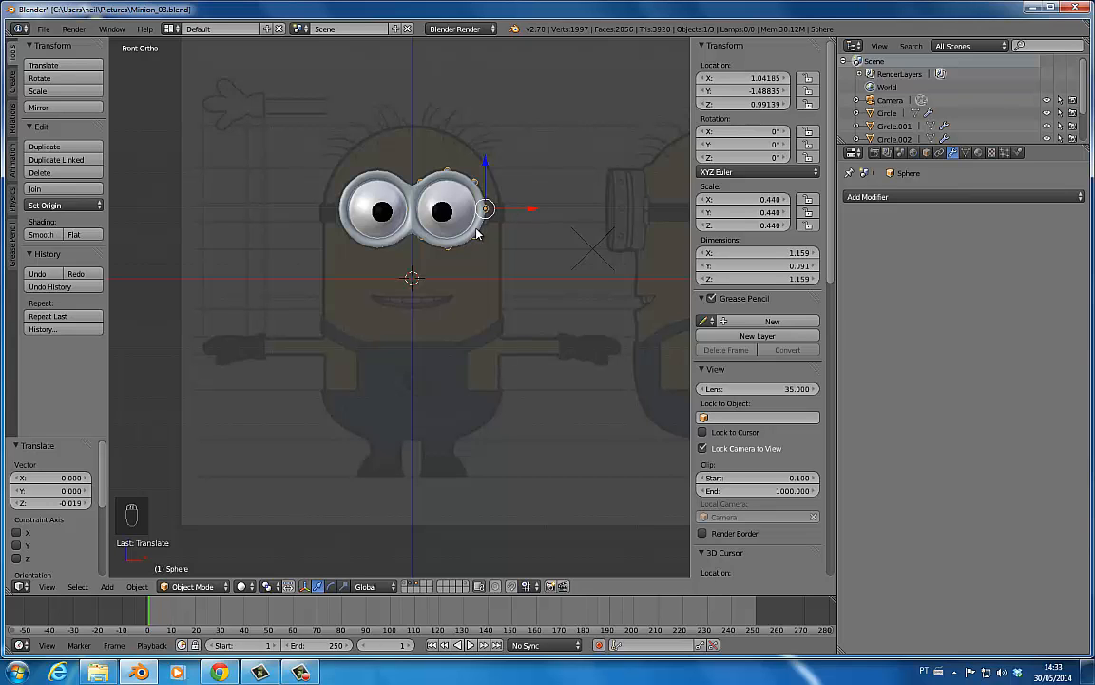
- Switch to wireframe, move the ring object over to the left-hand goggle, and set its X location to 0
key(z)
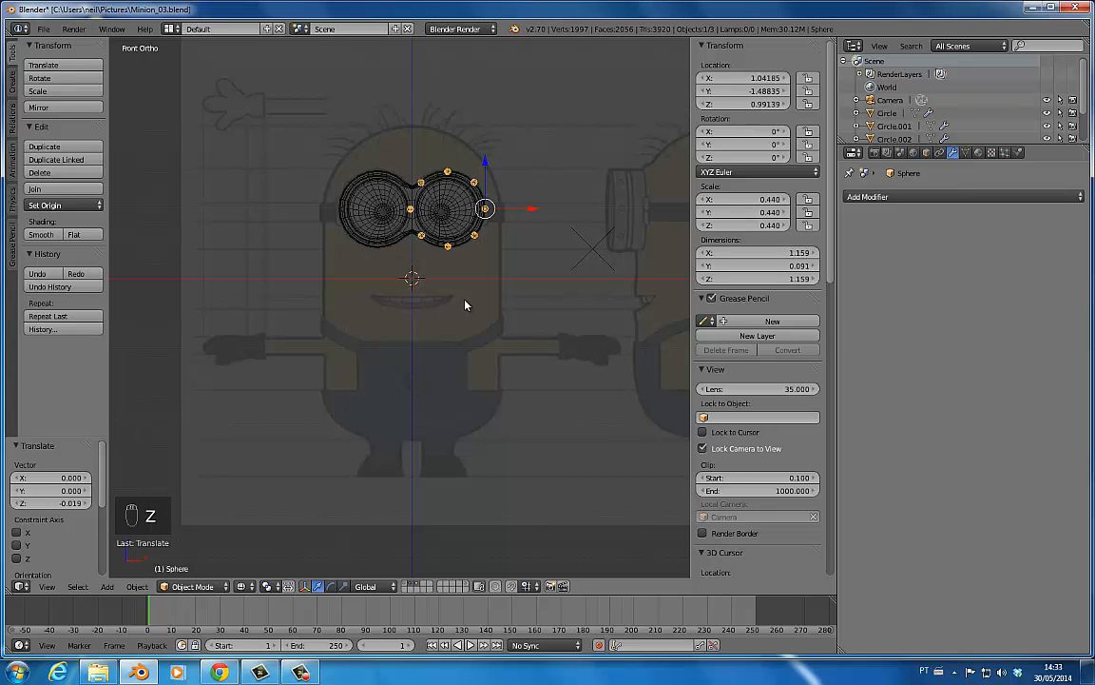
scroll(490, 243, up, 4)
scroll(480, 261, down, 3)
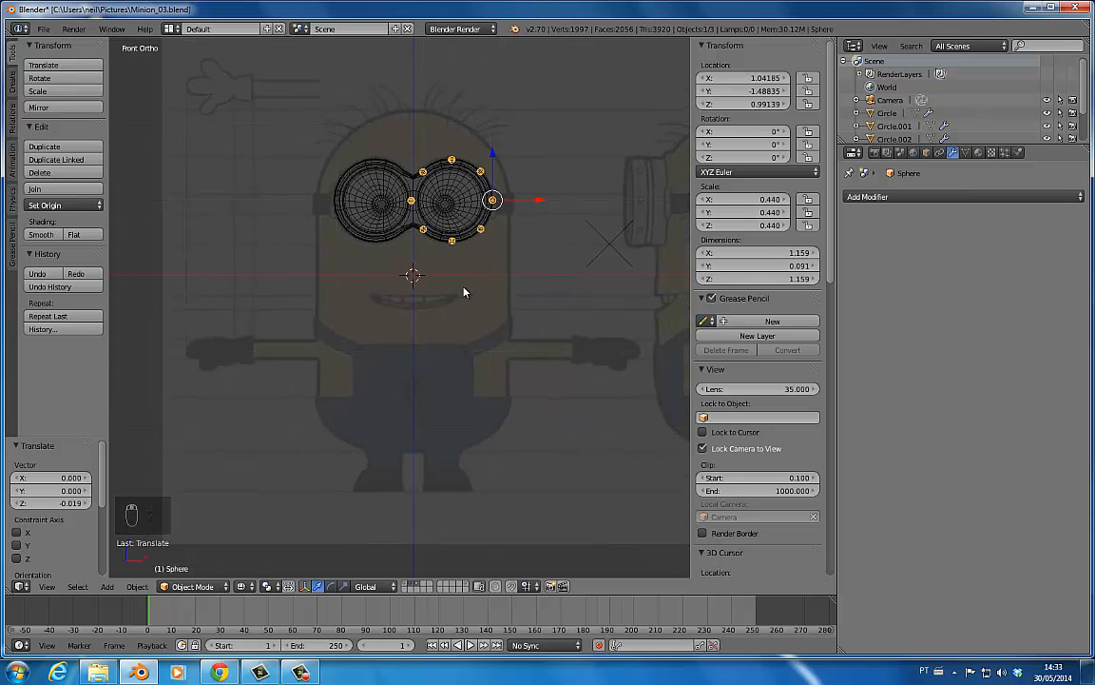
drag(541, 203, 460, 212)
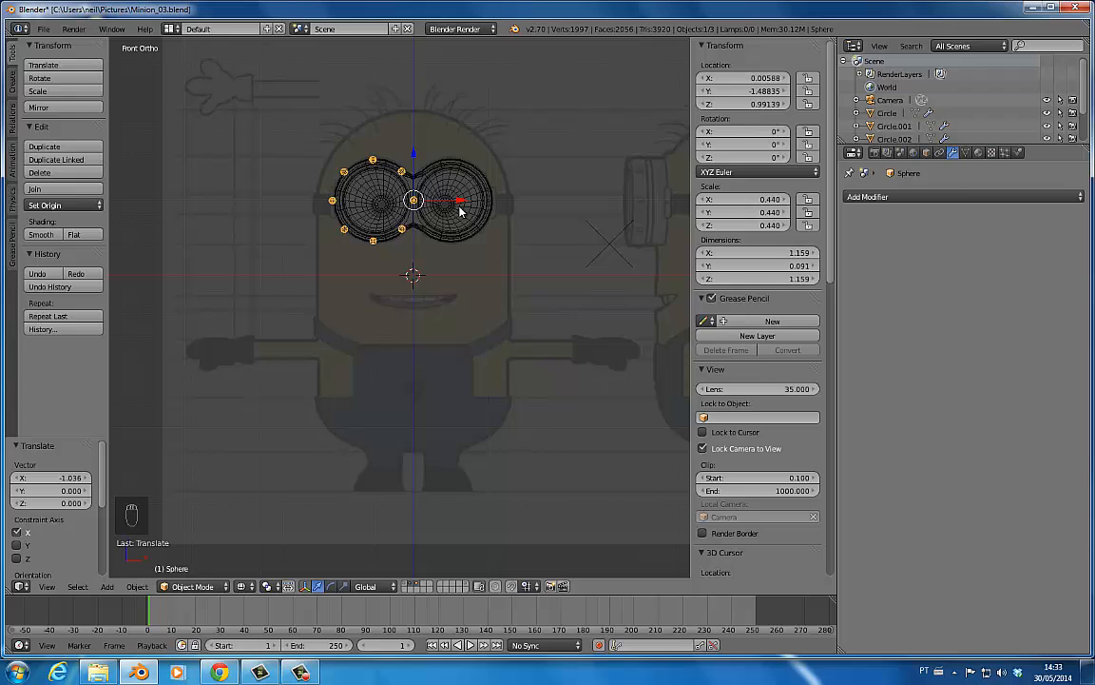
click(765, 78)
text(0)
key(Return)
- In Edit Mode, select all the rivet geometry and move it about 1.062 along X onto the right-hand goggle
key(Tab)
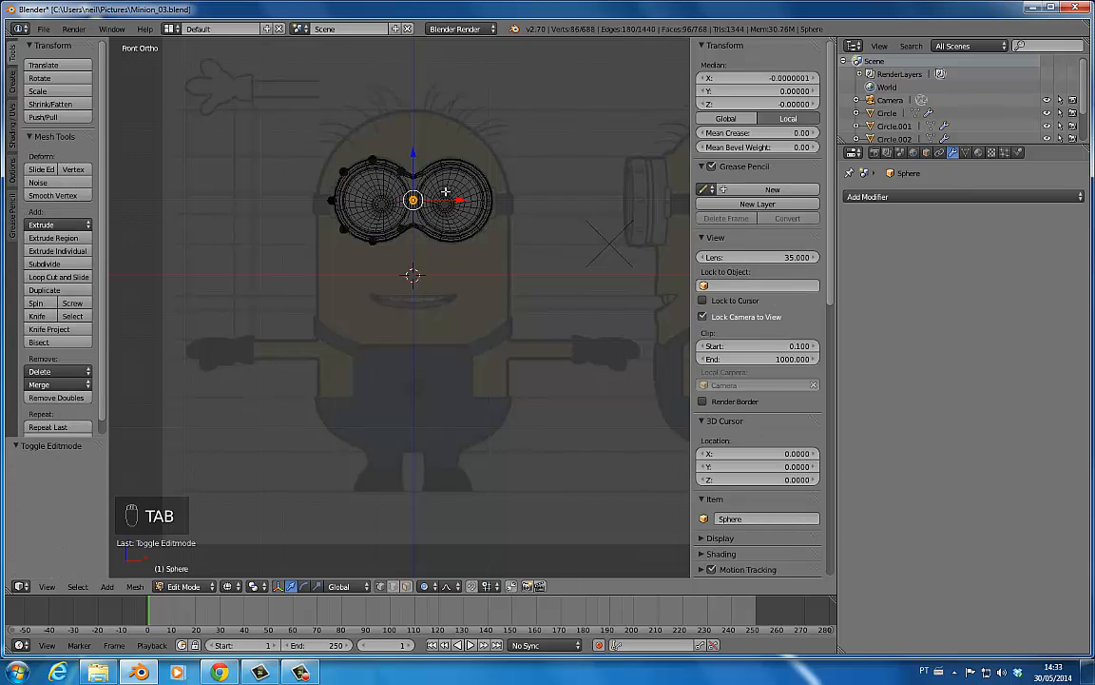
key(a)
key(a)
key(a)
key(a)
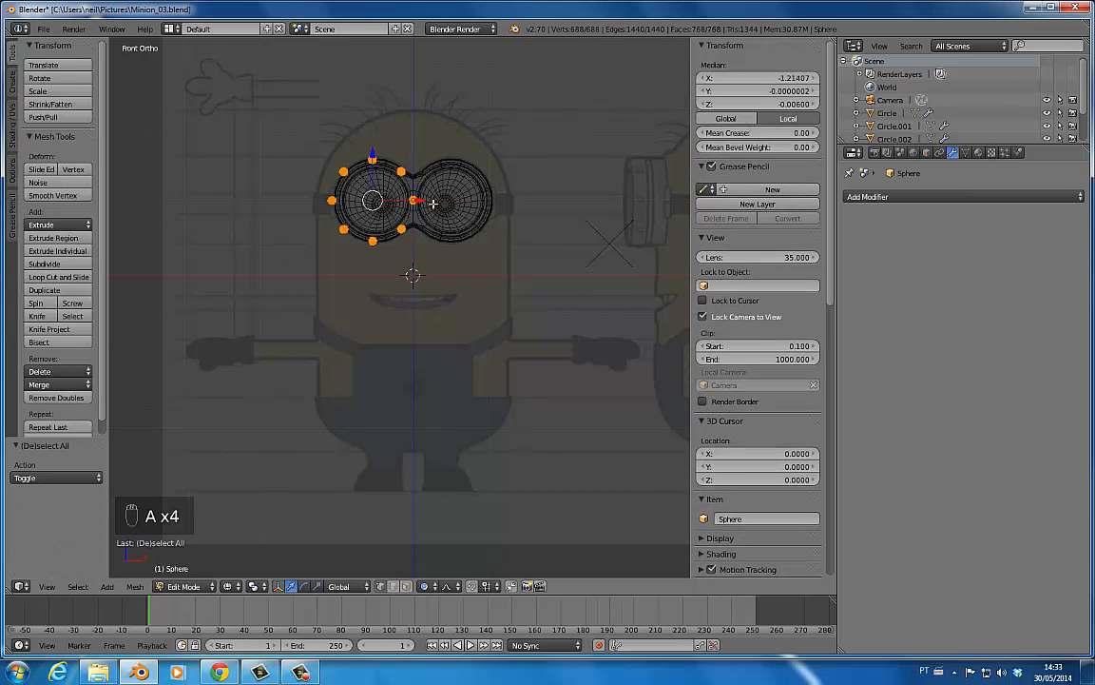
key(g)
key(x)
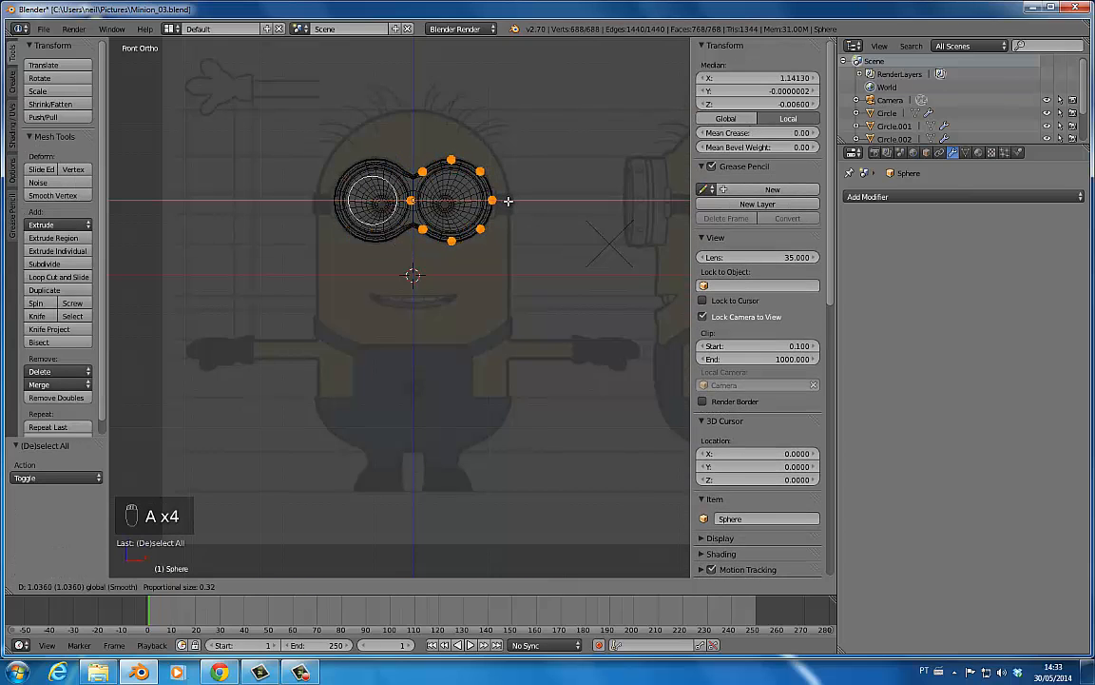
click(510, 200)
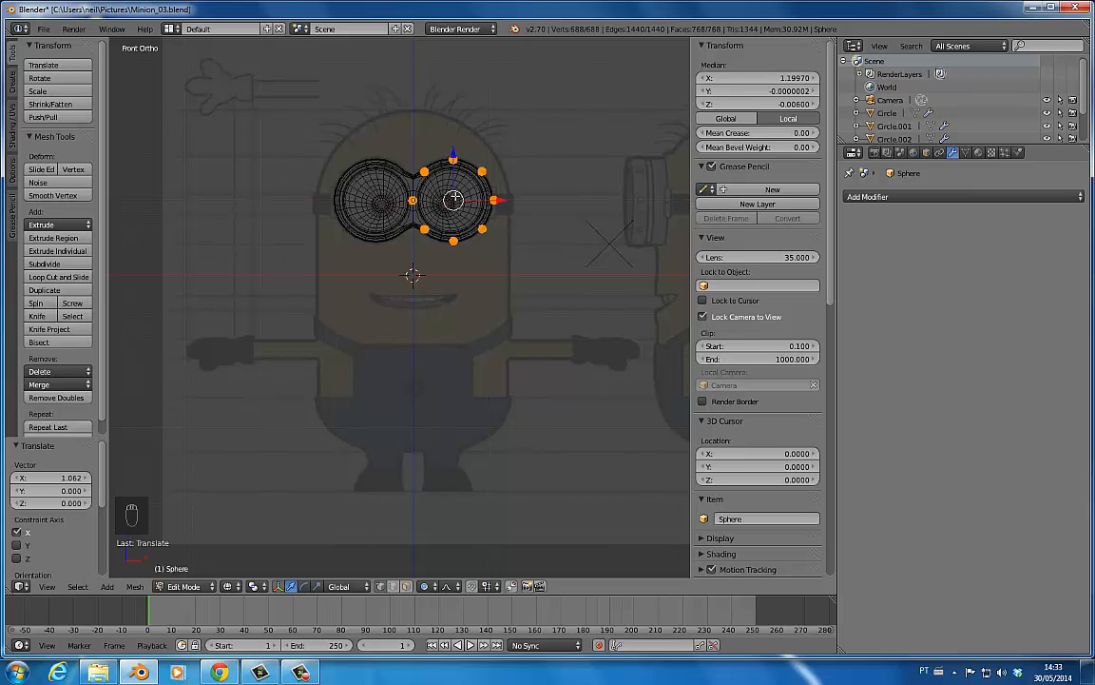
- Delete the faces of the rivet sitting at the bridge between the two goggles
key(a)
key(b)
drag(394, 189, 434, 211)
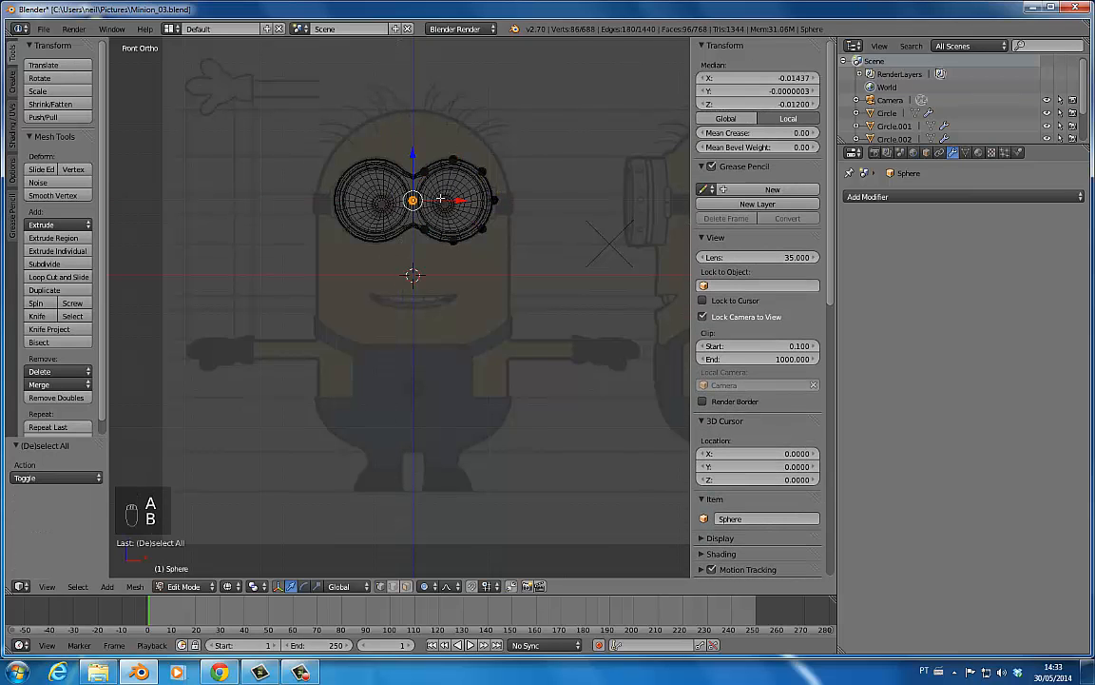
key(x)
click(435, 198)
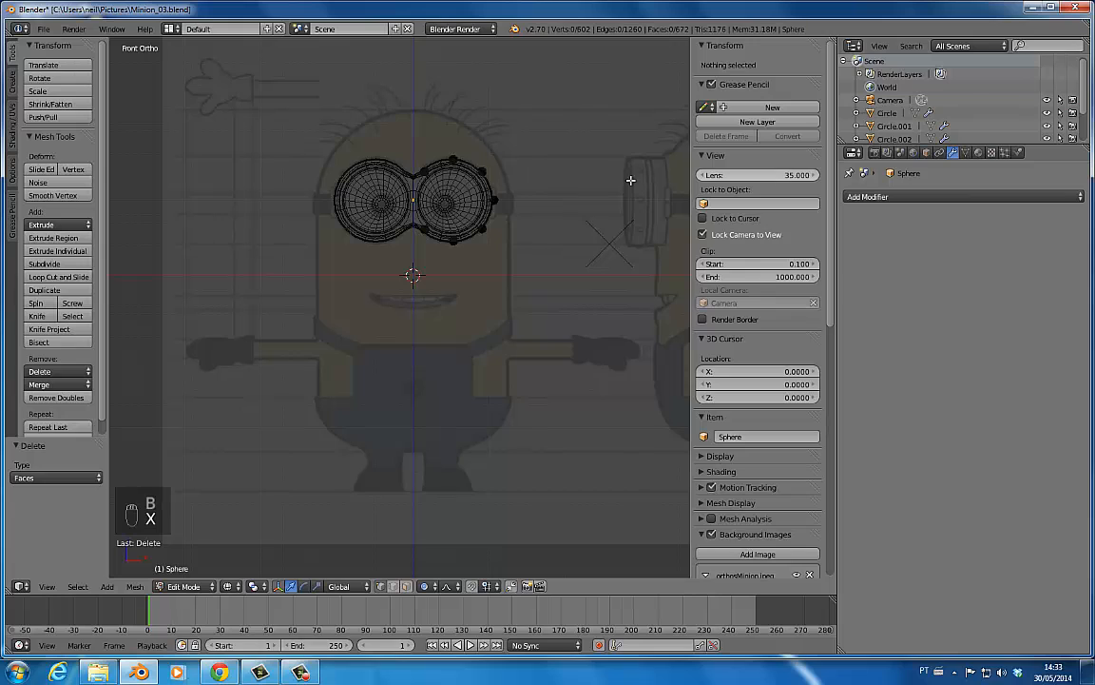
- Return to Object Mode and add a Mirror modifier on the X axis to the rivets
key(Tab)
click(880, 196)
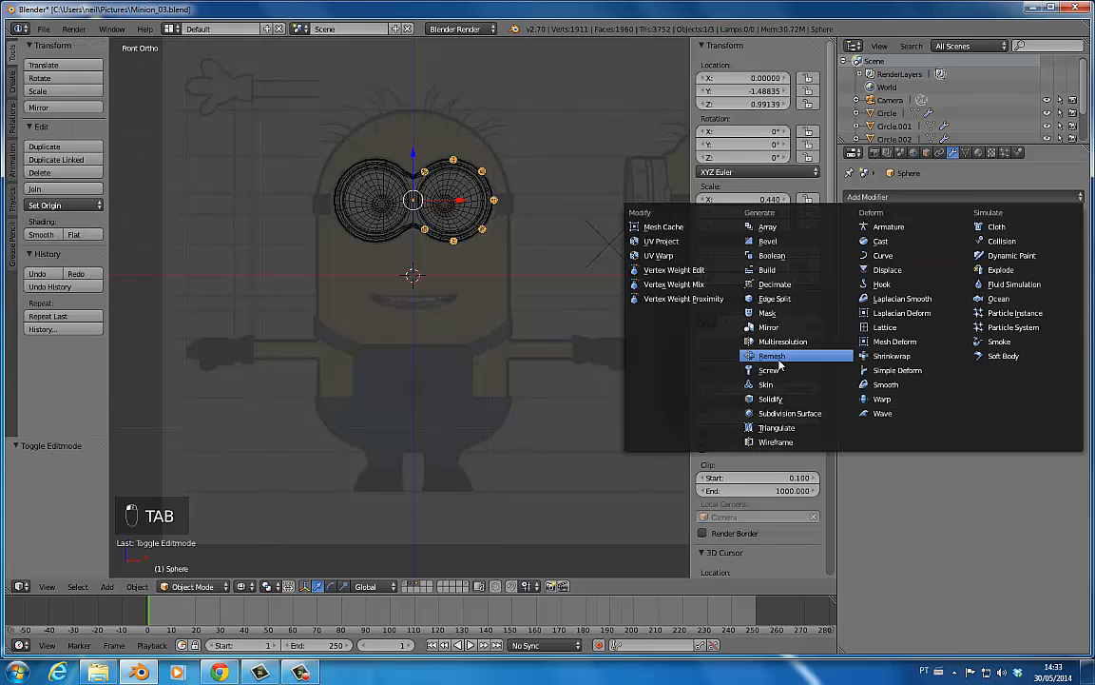
click(768, 327)
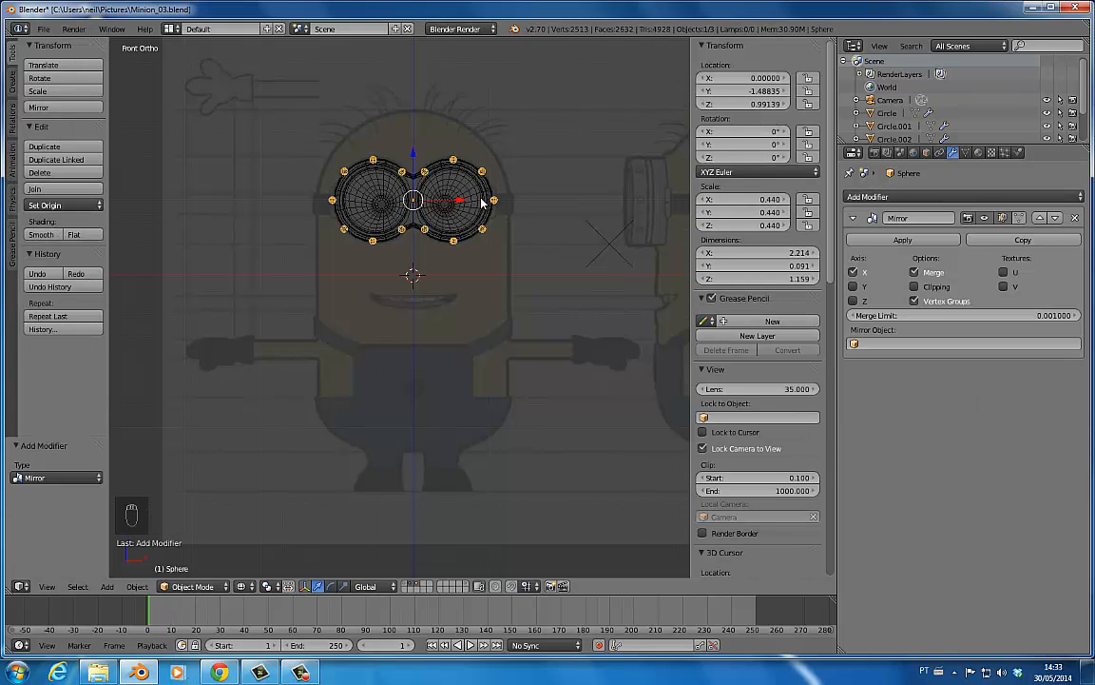
- In solid shading, scale the mirrored rivets object by about 0.995 and save over Minion_03.blend
key(z)
mouse_move(432, 204)
middle_down()
mouse_move(448, 248)
mouse_move(436, 311)
mouse_move(511, 247)
mouse_move(477, 265)
mouse_move(518, 203)
middle_up()
key(s)
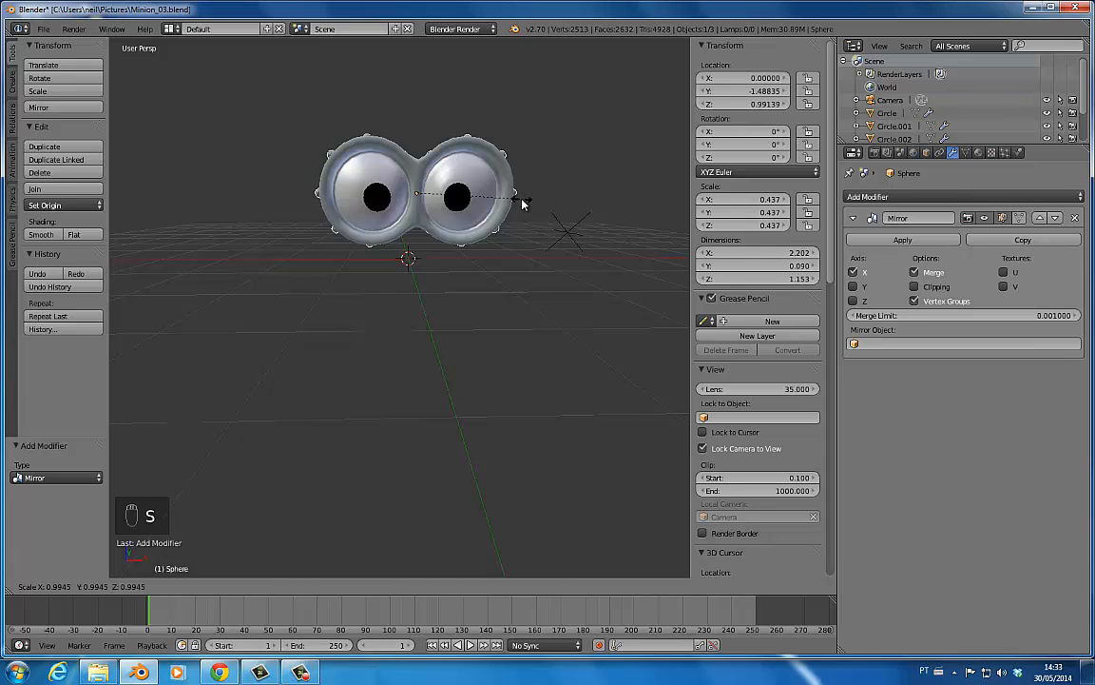
click(522, 204)
middle_drag(495, 250, 443, 216)
key(ctrl+s)
click(485, 215)
- Select all the rivet geometry in Edit Mode and apply Shrink/Fatten with an offset of about 0.019
key(KP_1)
scroll(457, 320, up, 3)
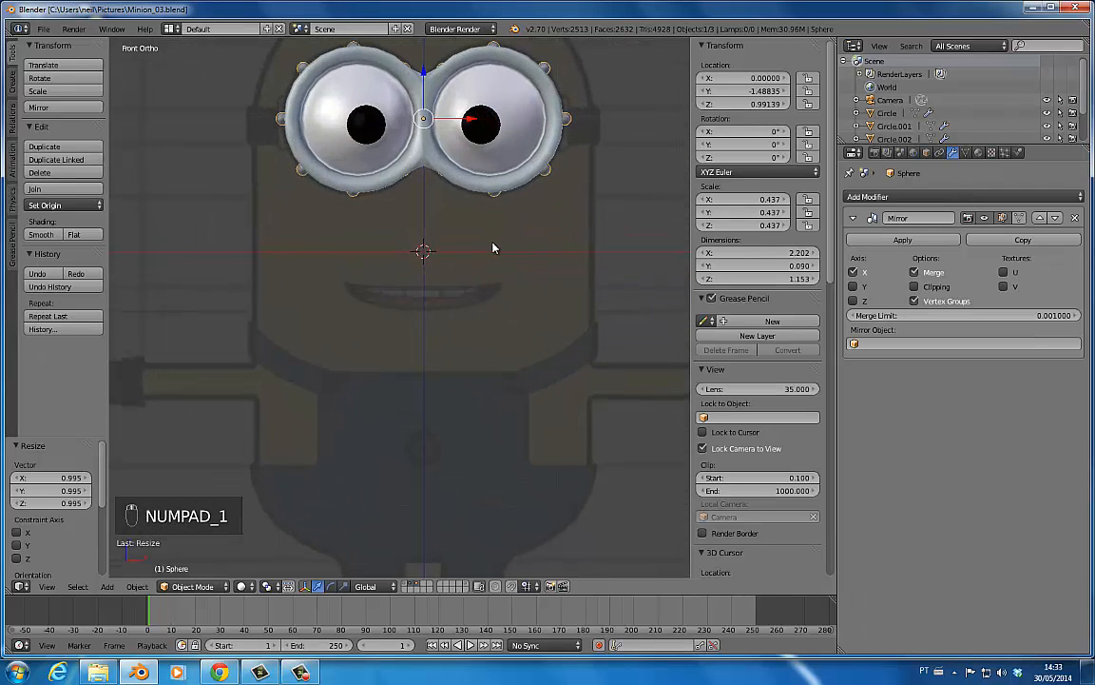
shift+middle_drag(496, 185, 439, 271)
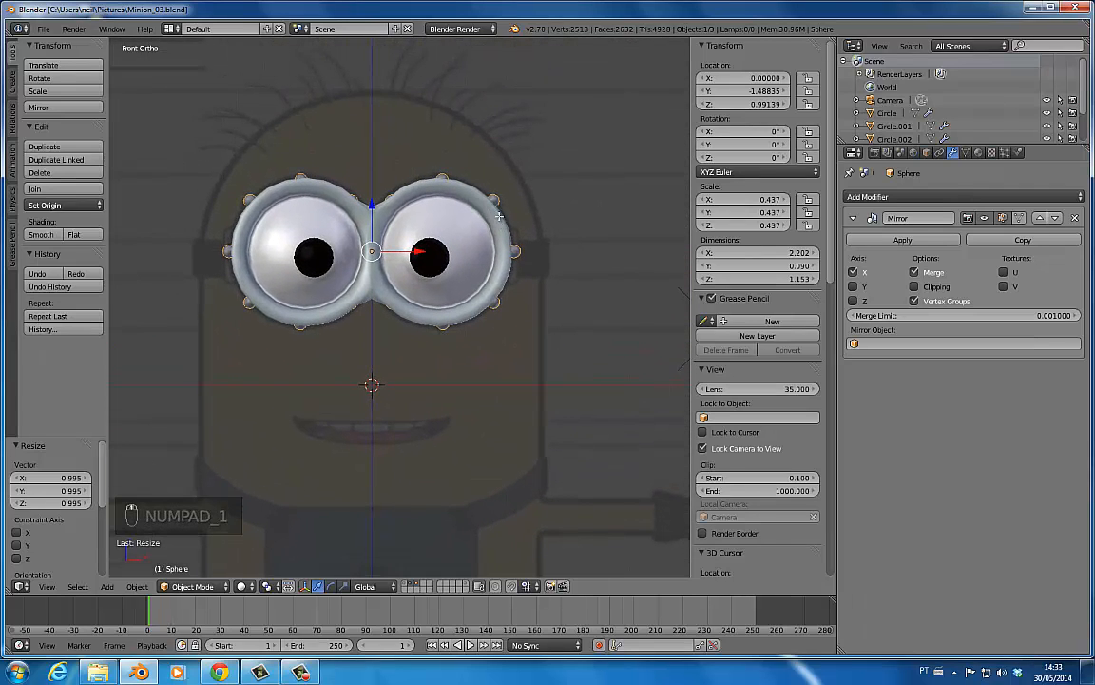
key(Tab)
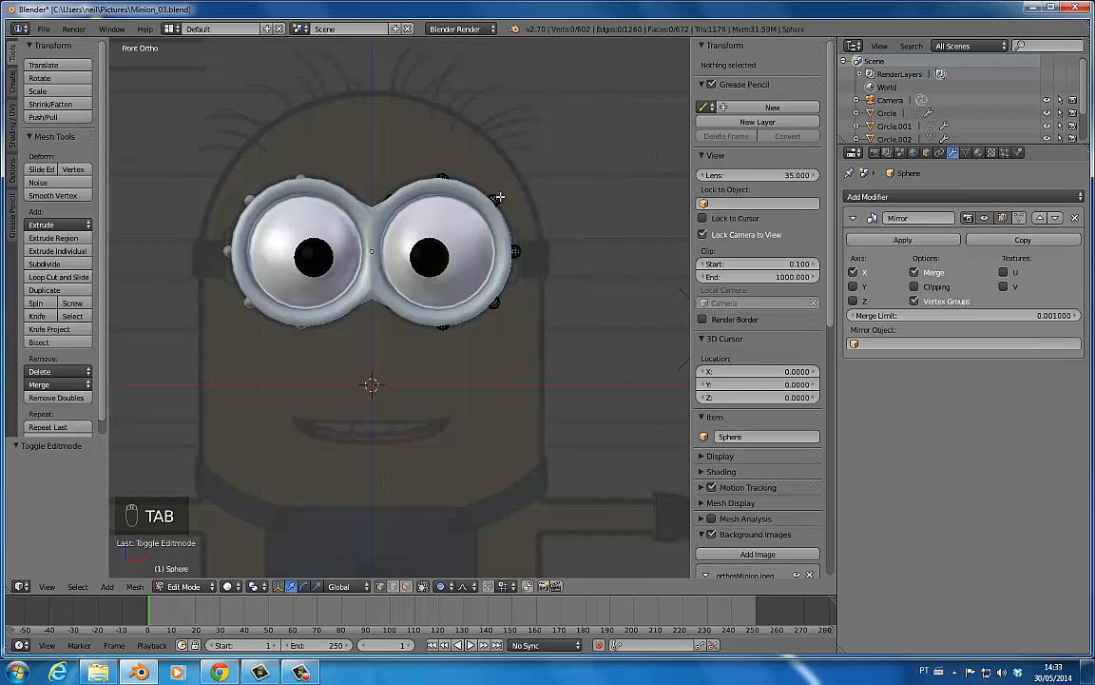
key(a)
key(a)
key(s)
key(s)
key(s)
key(s)
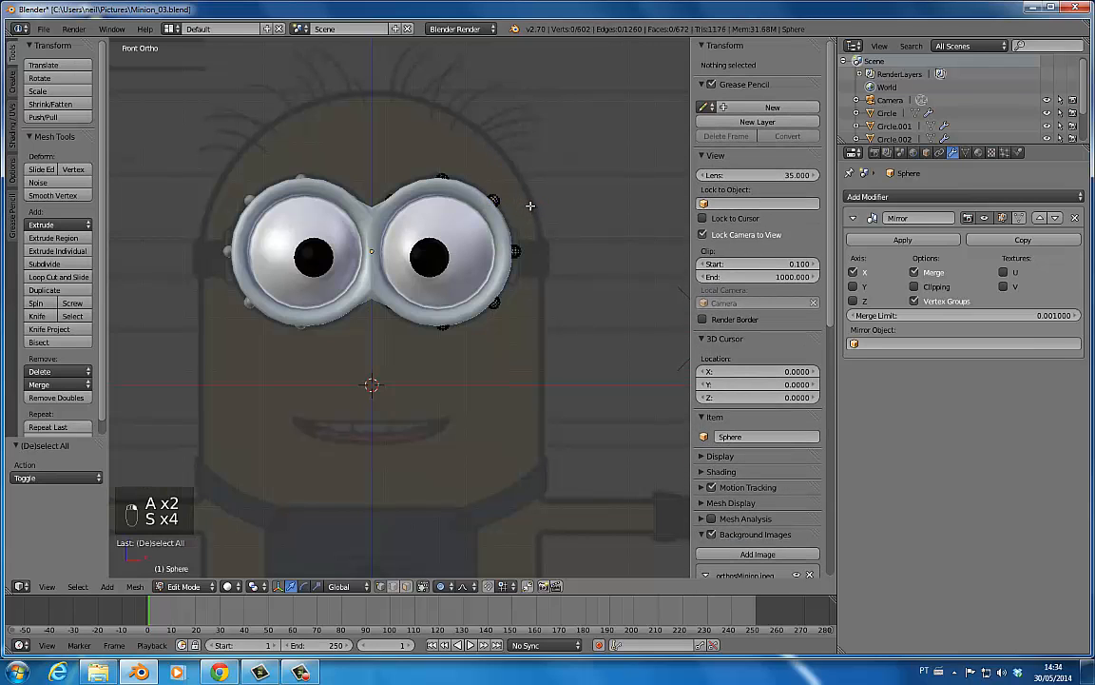
key(a)
key(a)
key(a)
key(a)
key(alt+s)
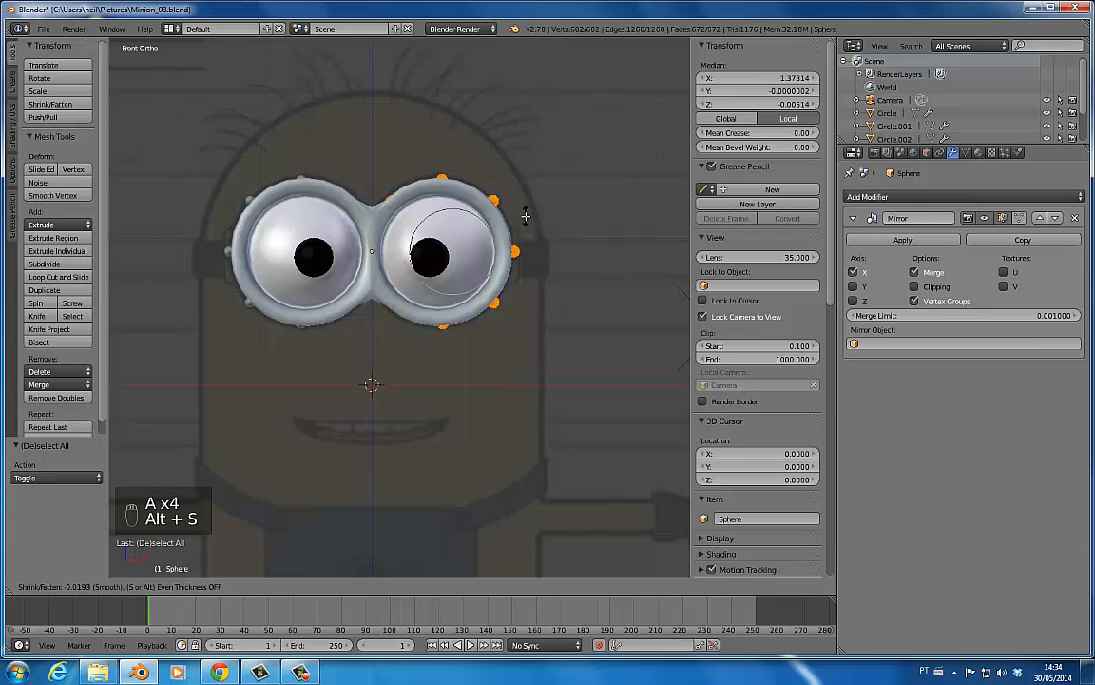
click(525, 215)
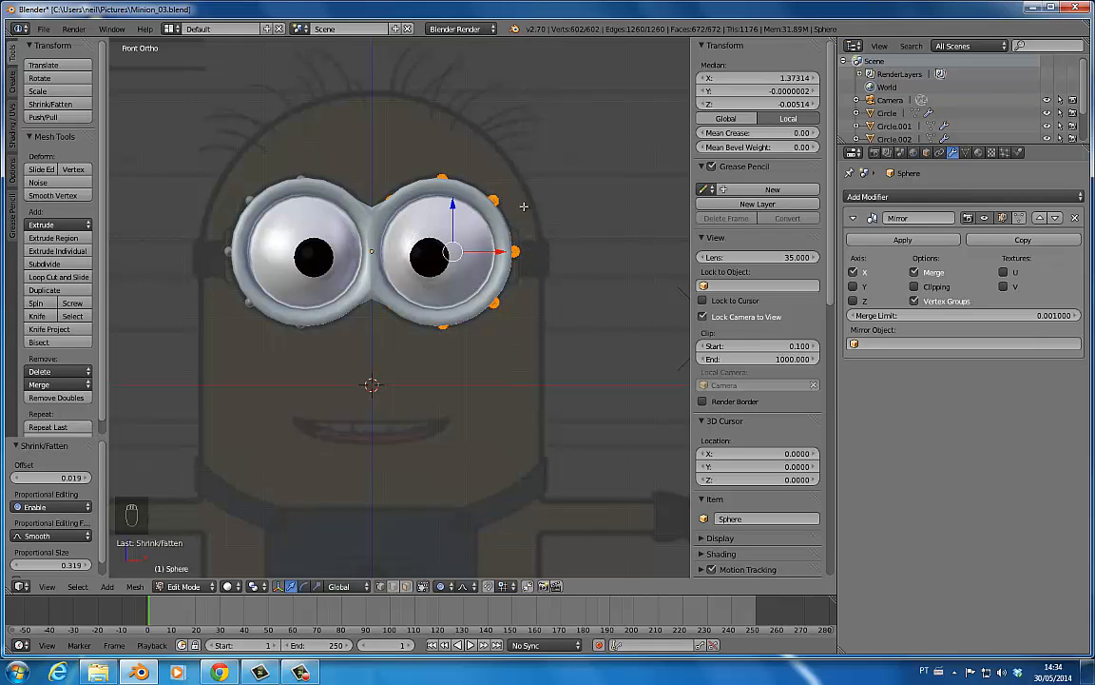
- Scale the selected rivets by about 1.013 and move them about -0.039 along X to fit the goggle rim
key(s)
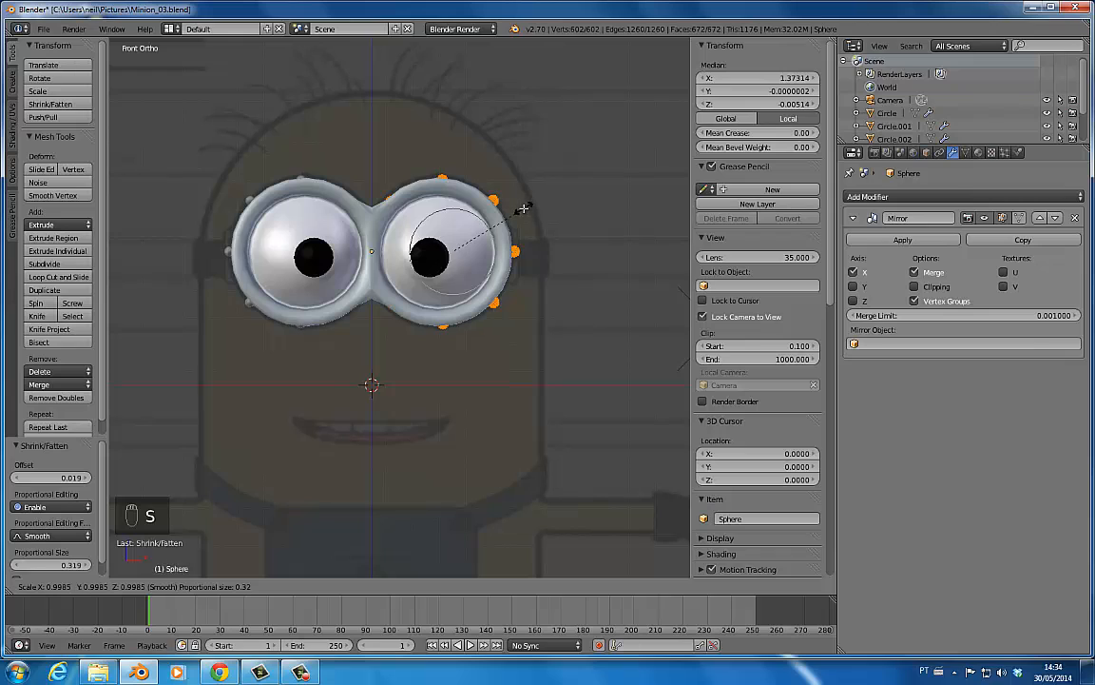
click(519, 217)
key(g)
key(x)
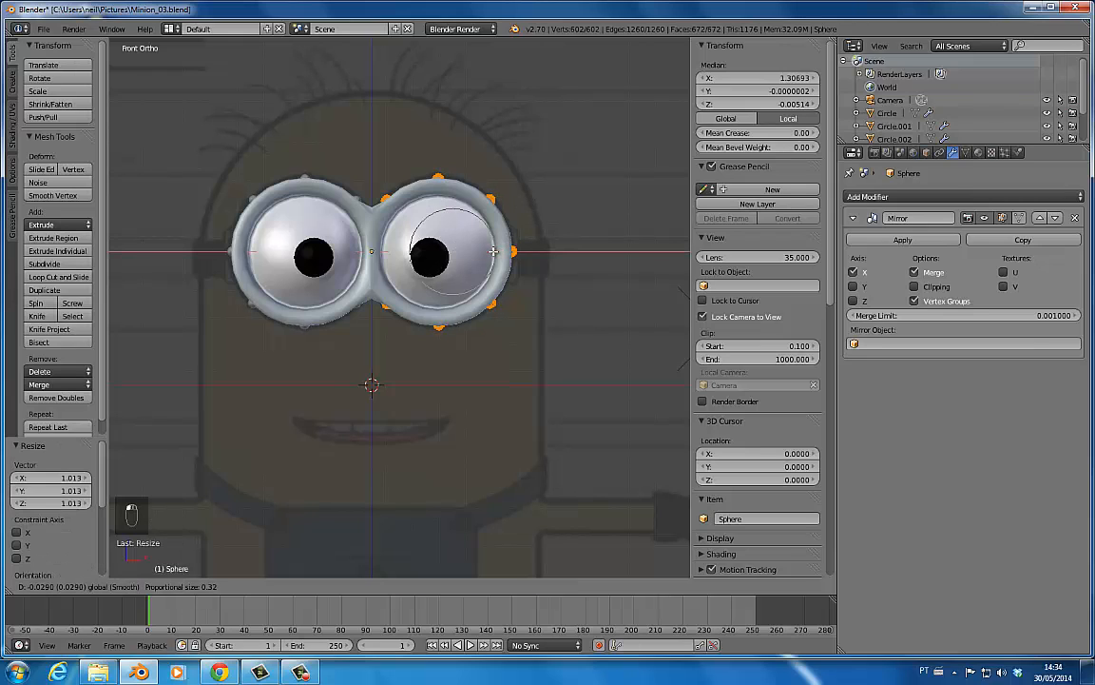
click(442, 225)
- Lower the rivets about 0.01 along Z, return to Object Mode and save the file
key(g)
key(z)
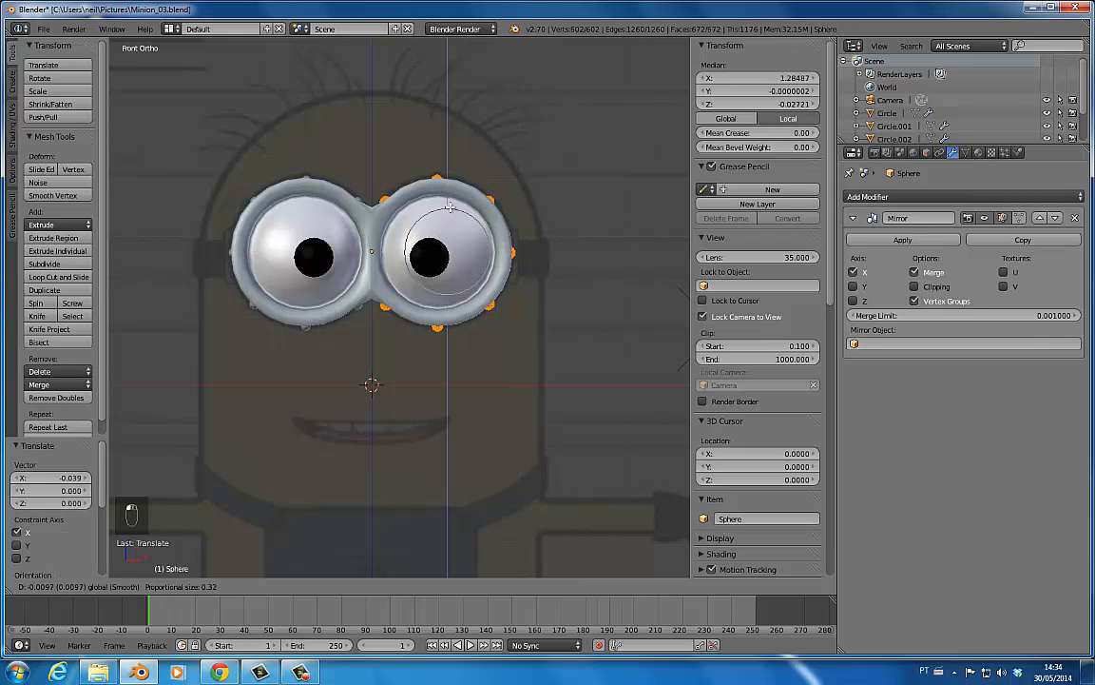
click(450, 205)
key(Tab)
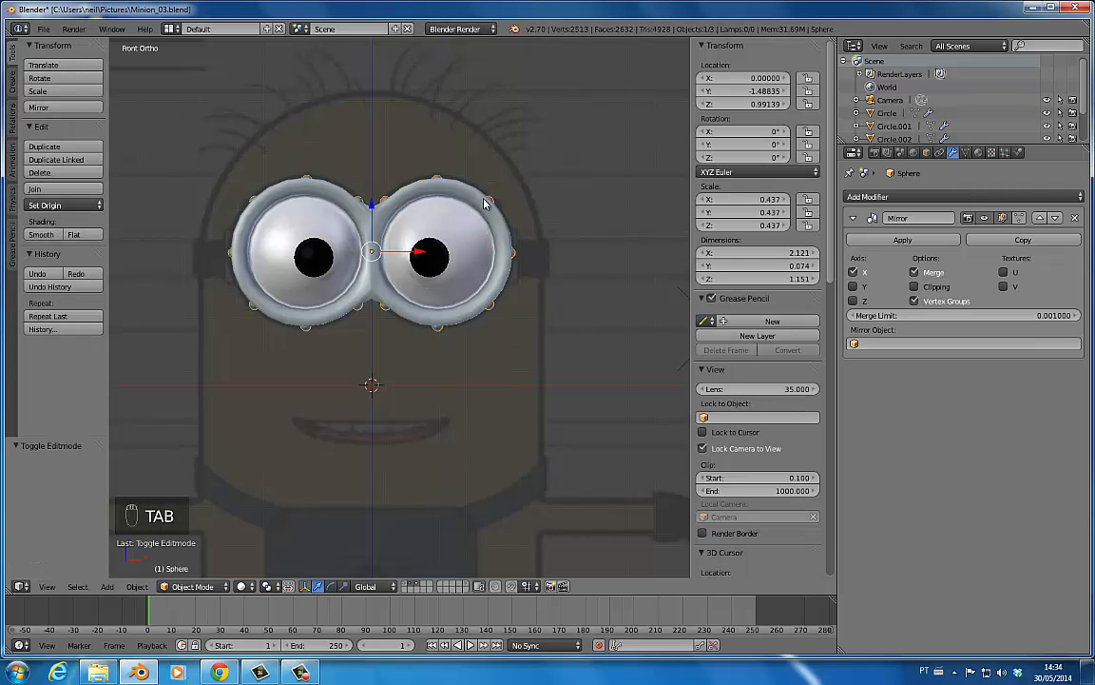
key(ctrl+s)
- Assign the existing OculosMaterial to the rivets and save the file
middle_drag(477, 237, 466, 285)
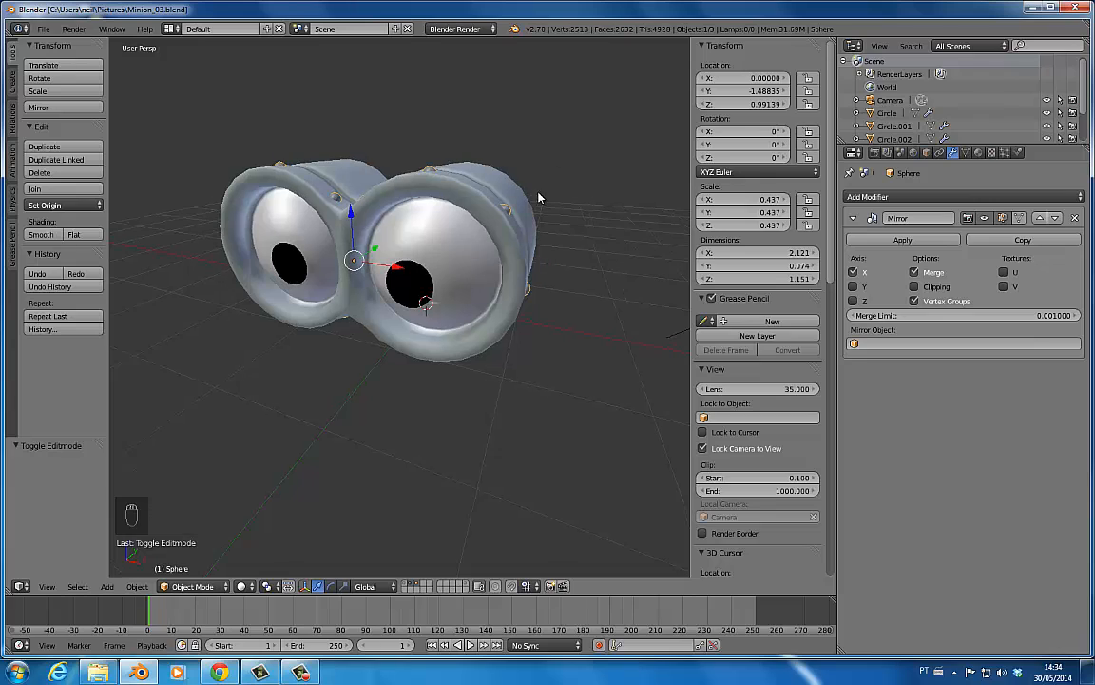
key(KP_1)
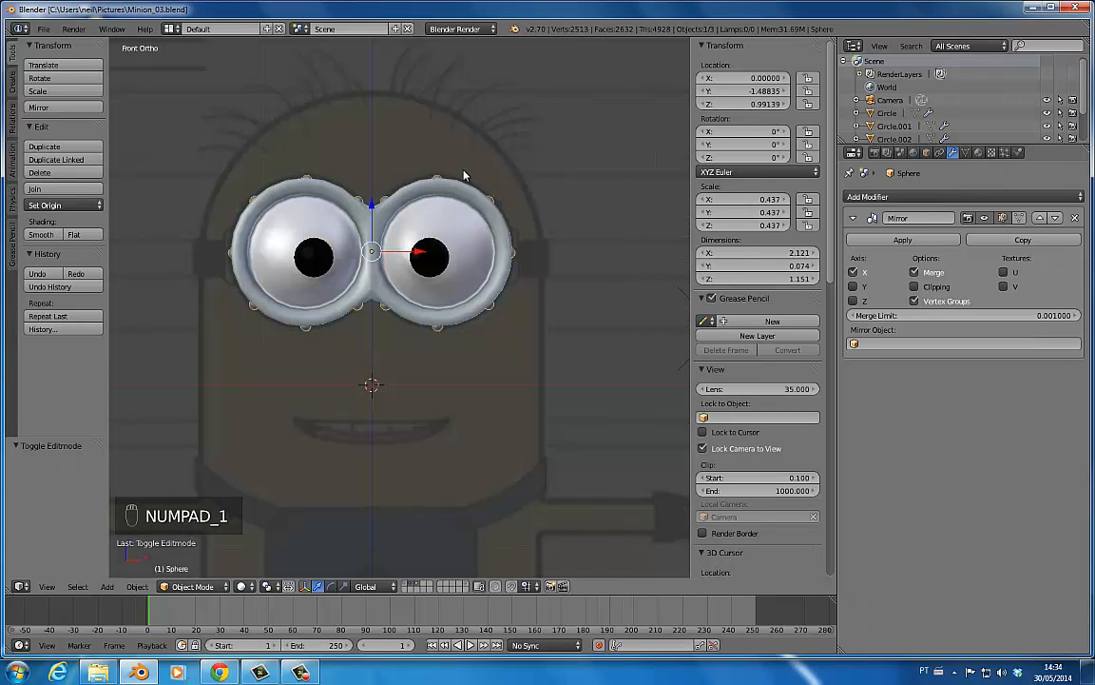
click(979, 152)
click(851, 239)
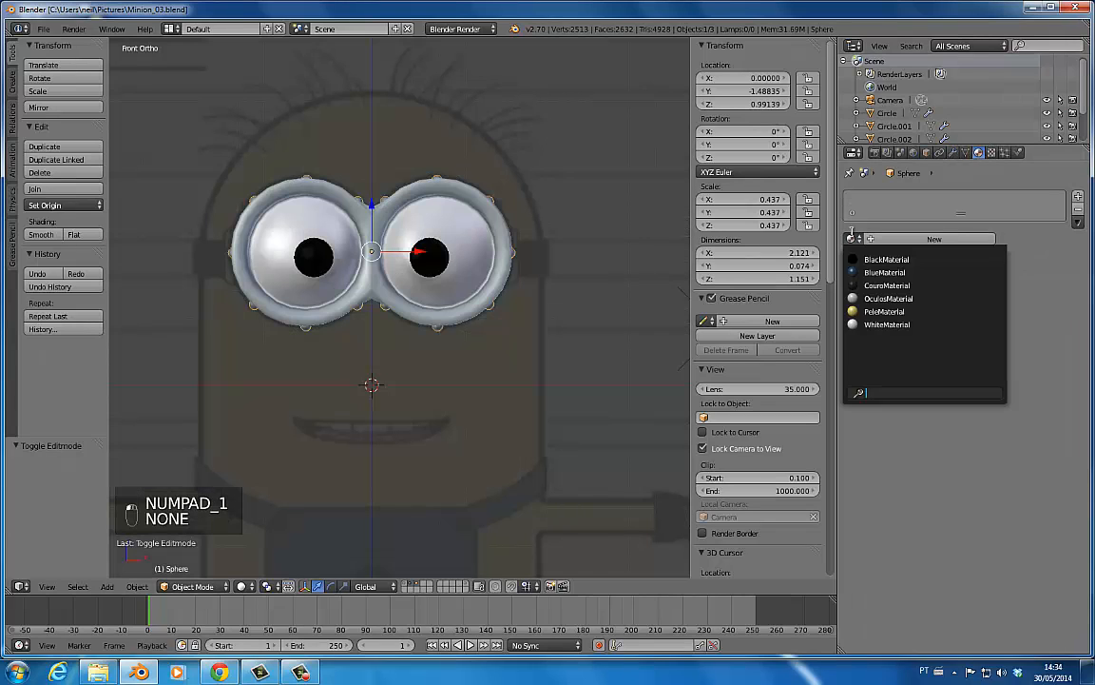
click(867, 298)
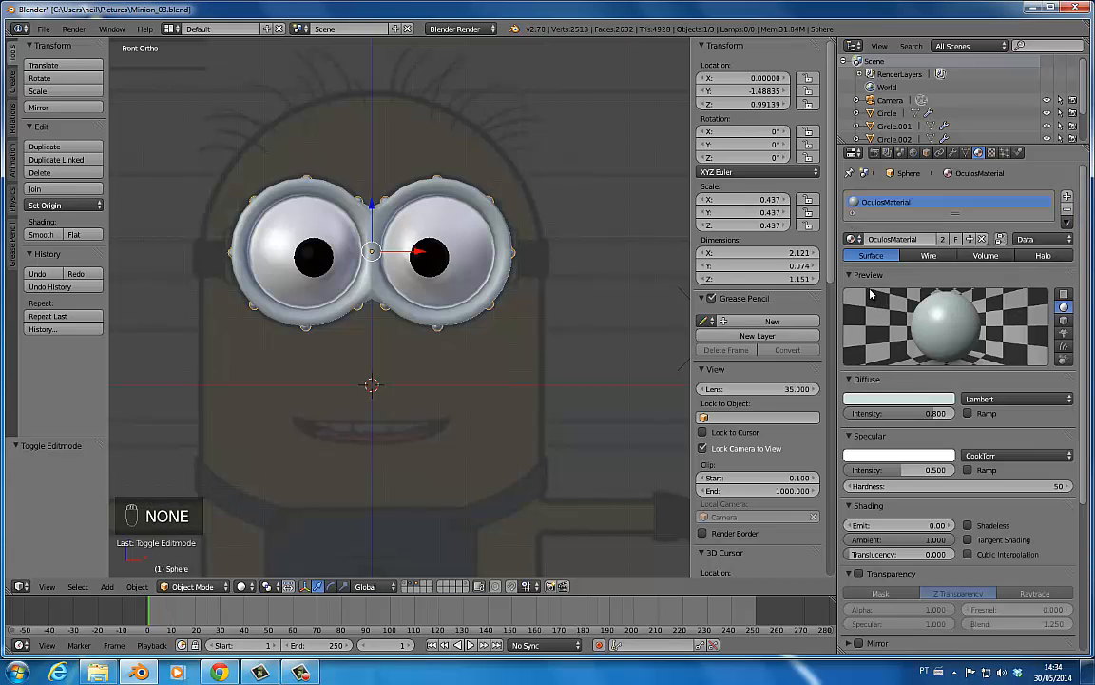
key(ctrl+s)
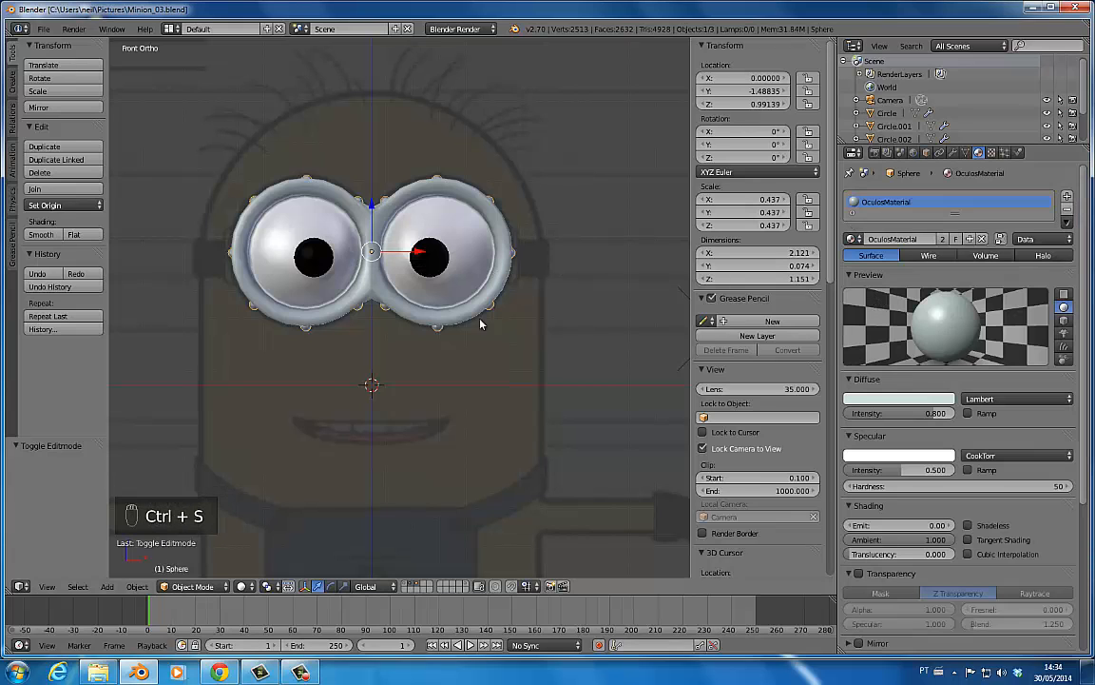
- Show layer 1 with the Minion's body together with the goggles layer, and save over Minion_03.blend
shift+click(406, 584)
key(ctrl+s)
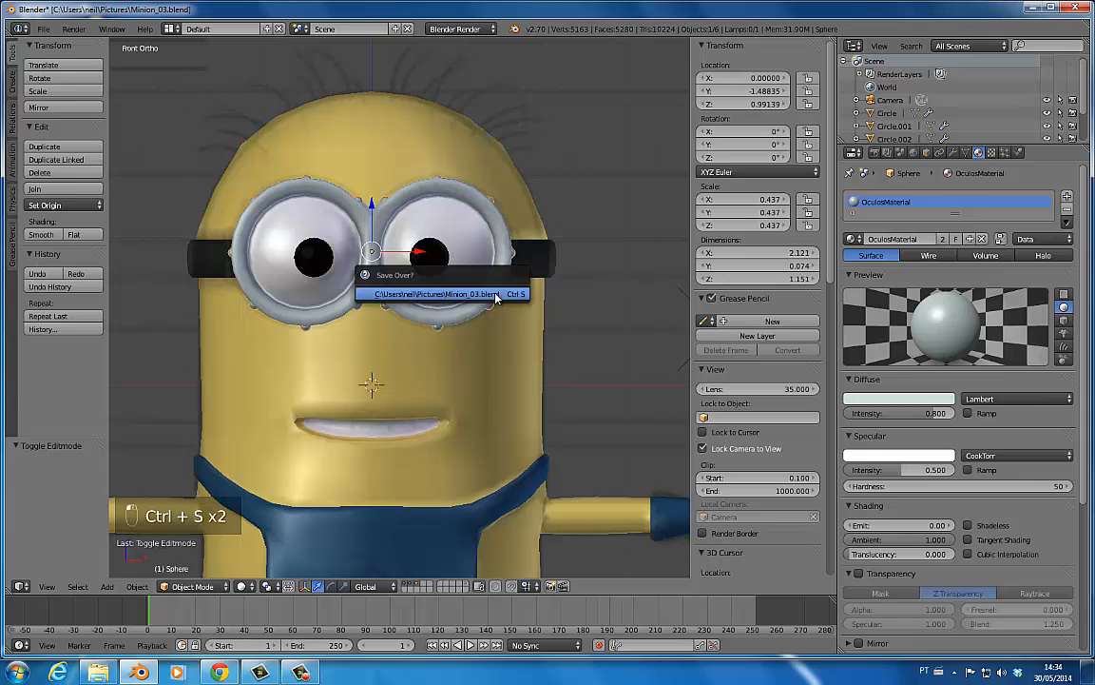
click(447, 285)
- Render the Minion scene, then return to the 3D view and save over Minion_03.blend
key(F12)
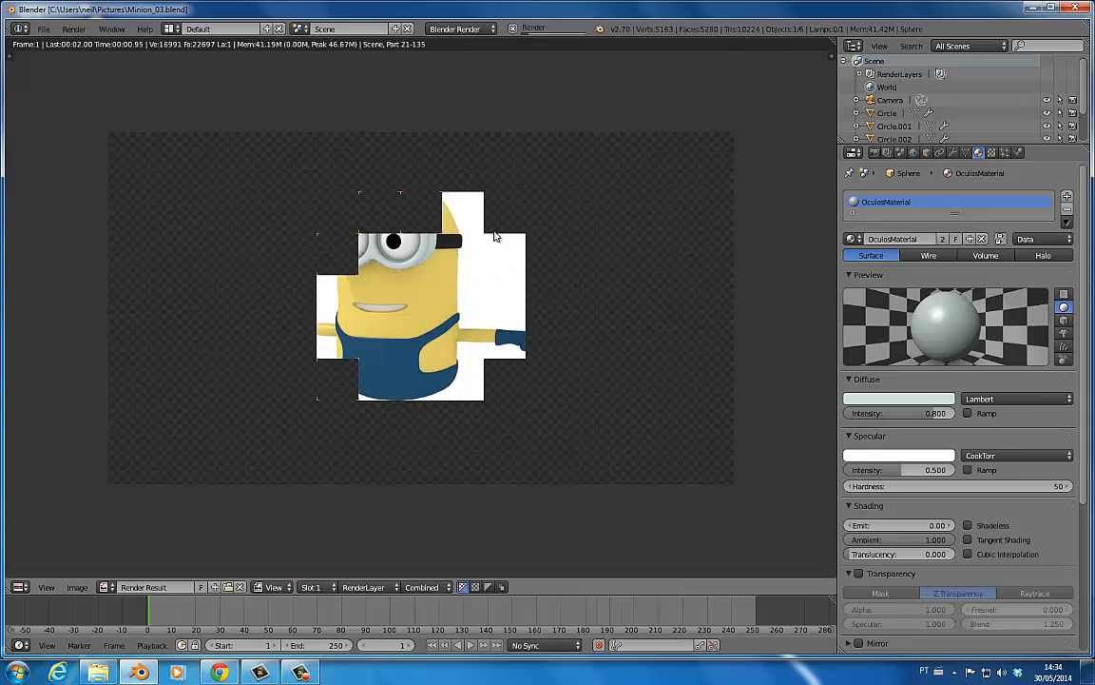
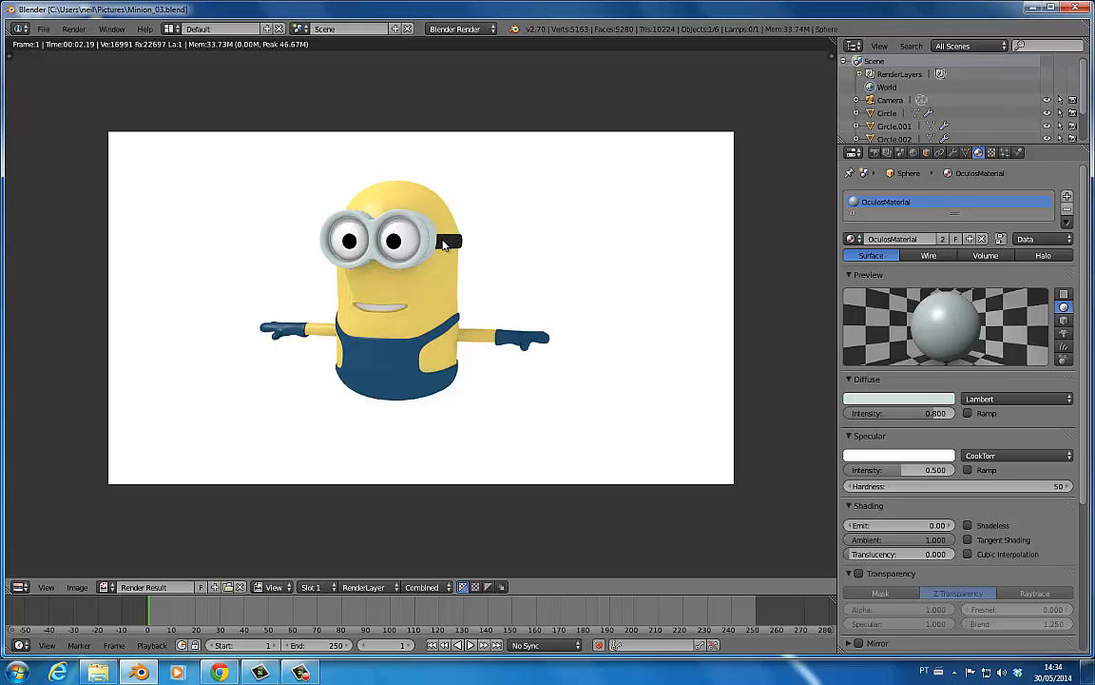
key(Escape)
key(ctrl+s)
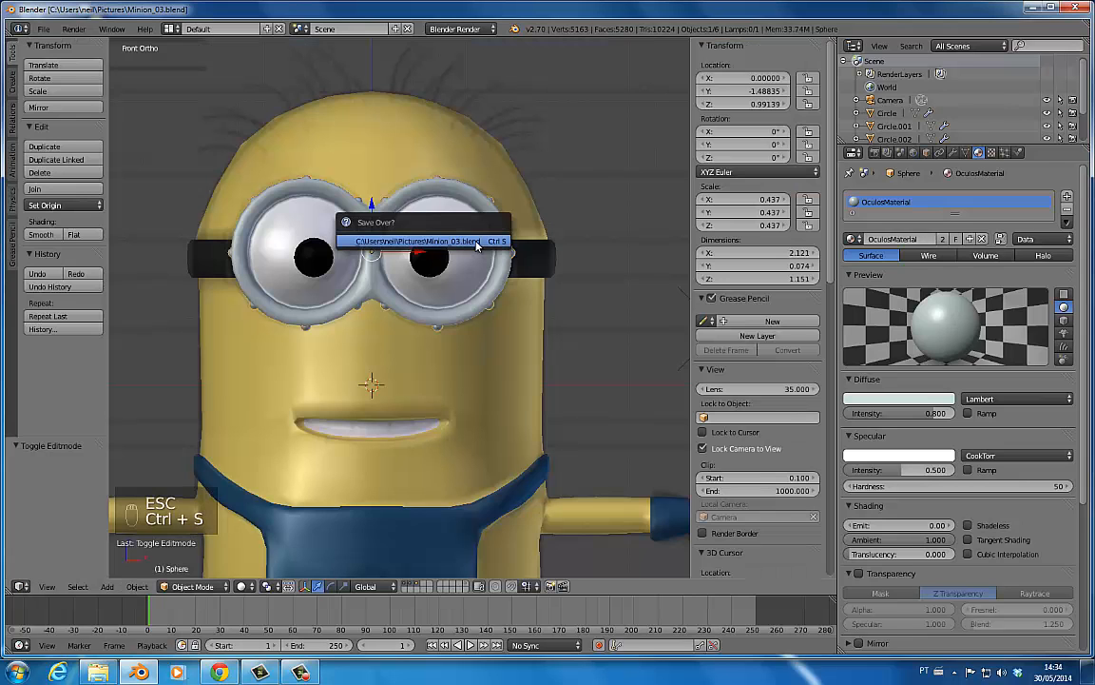
click(471, 246)
shift+middle_drag(454, 407, 462, 175)
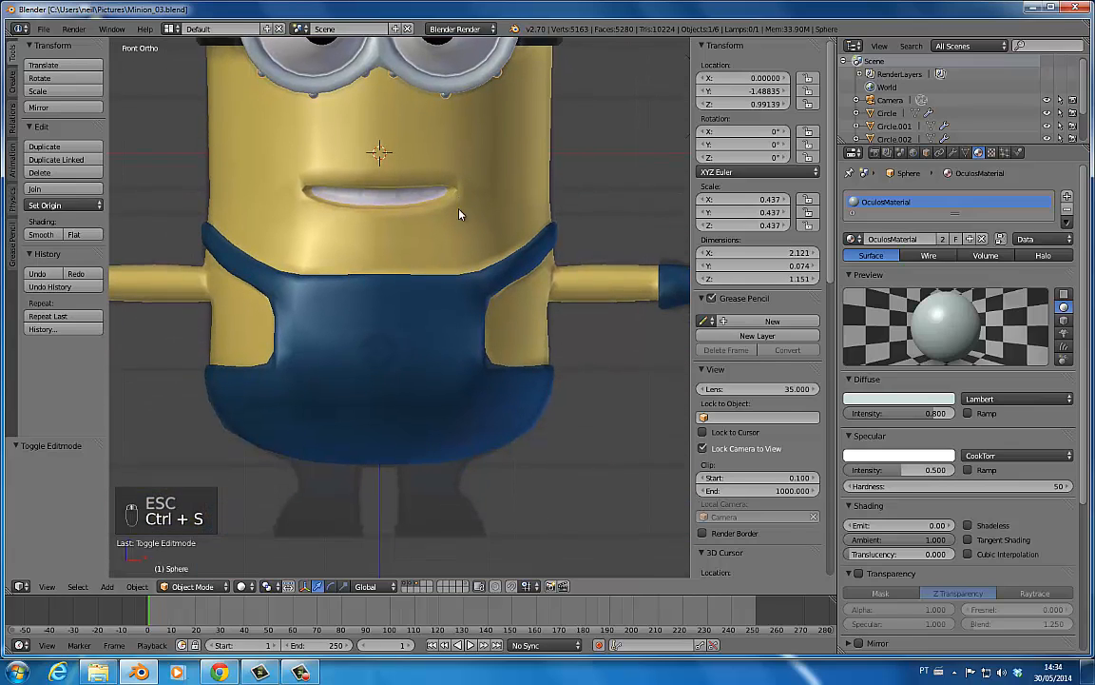
shift+middle_drag(447, 352, 454, 303)
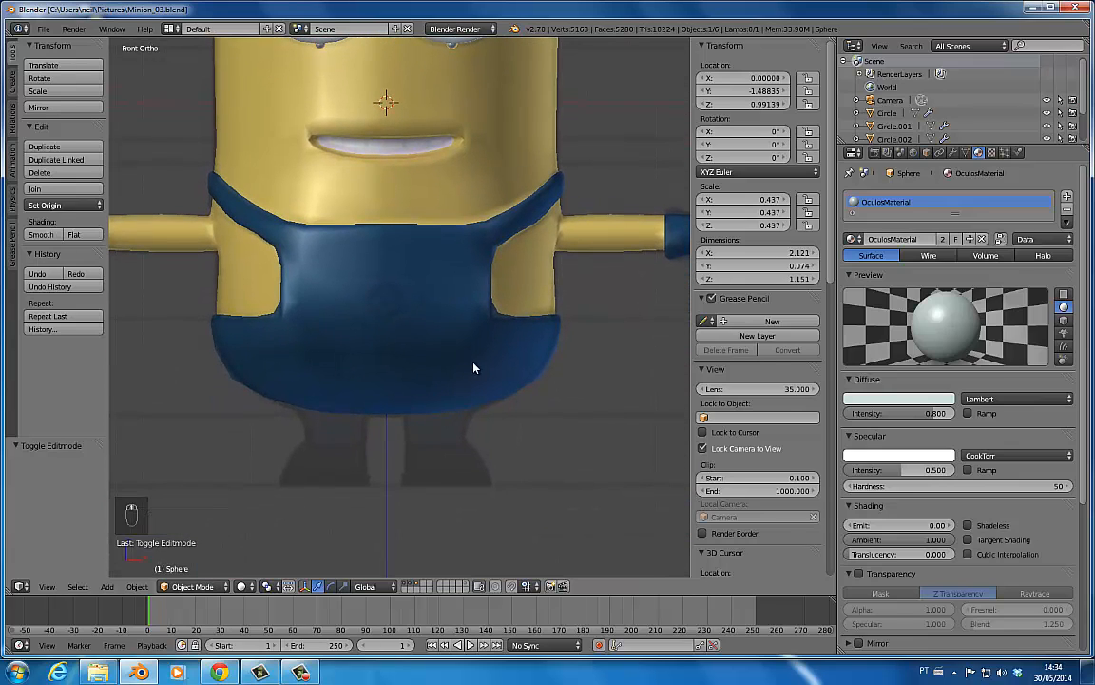
key(ctrl+s)
click(471, 365)
- Place the 3D cursor at the top of the Minion's right-hand leg, positioning it in front view and right side view
key(shift+c)
shift+middle_drag(412, 505, 421, 380)
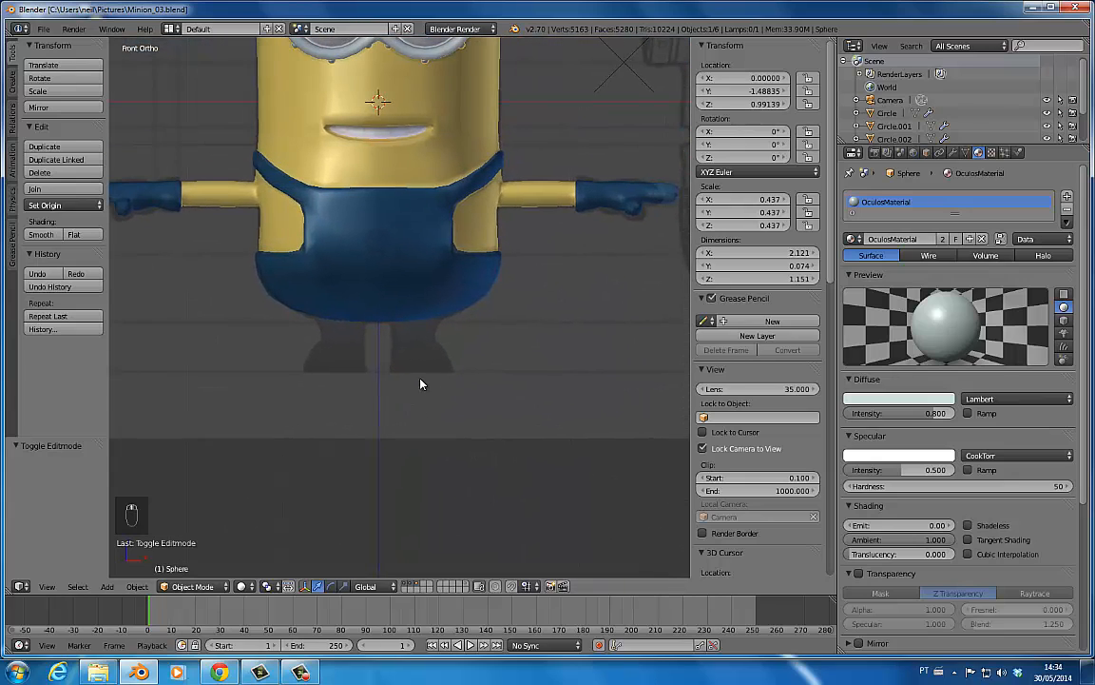
click(414, 319)
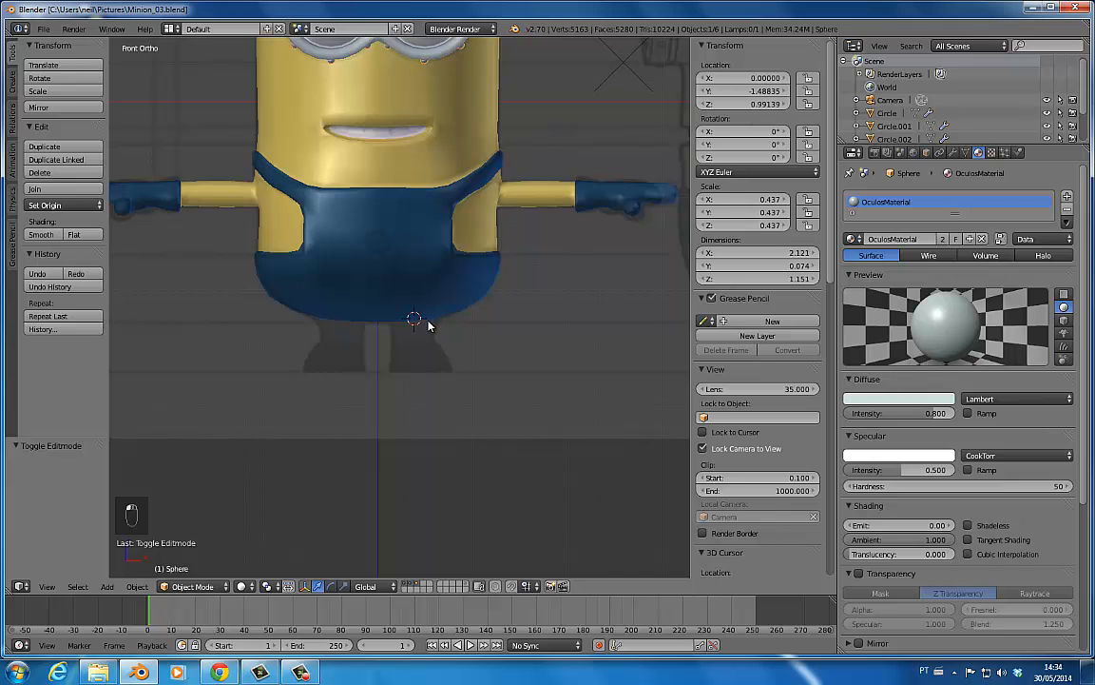
key(KP_3)
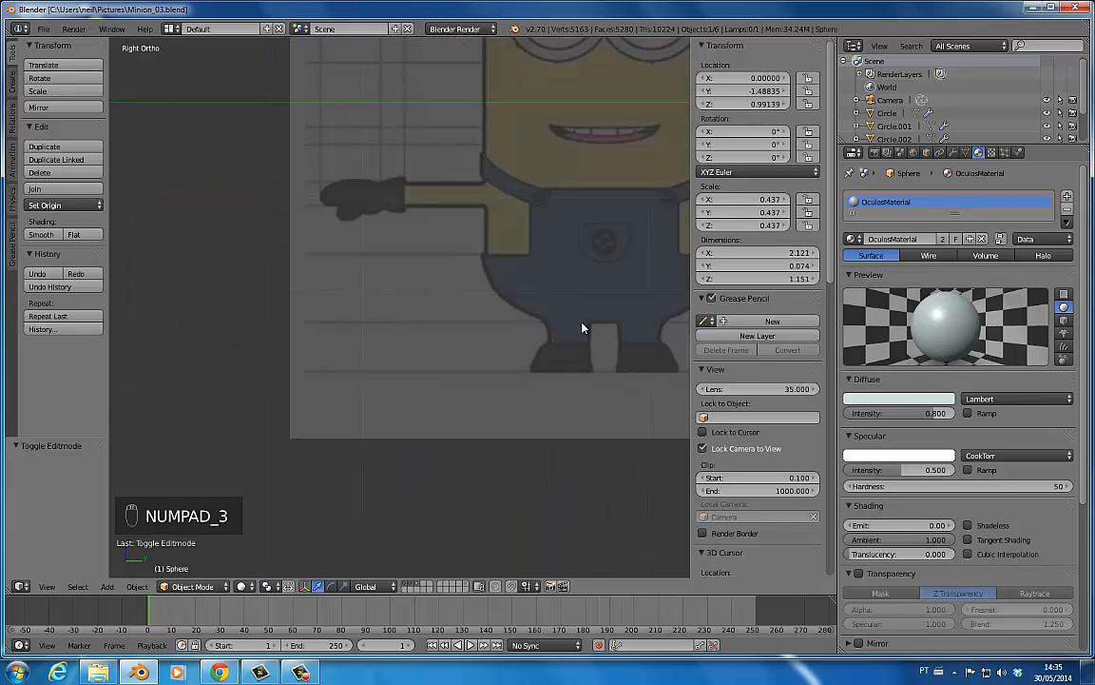
shift+middle_drag(341, 295, 376, 278)
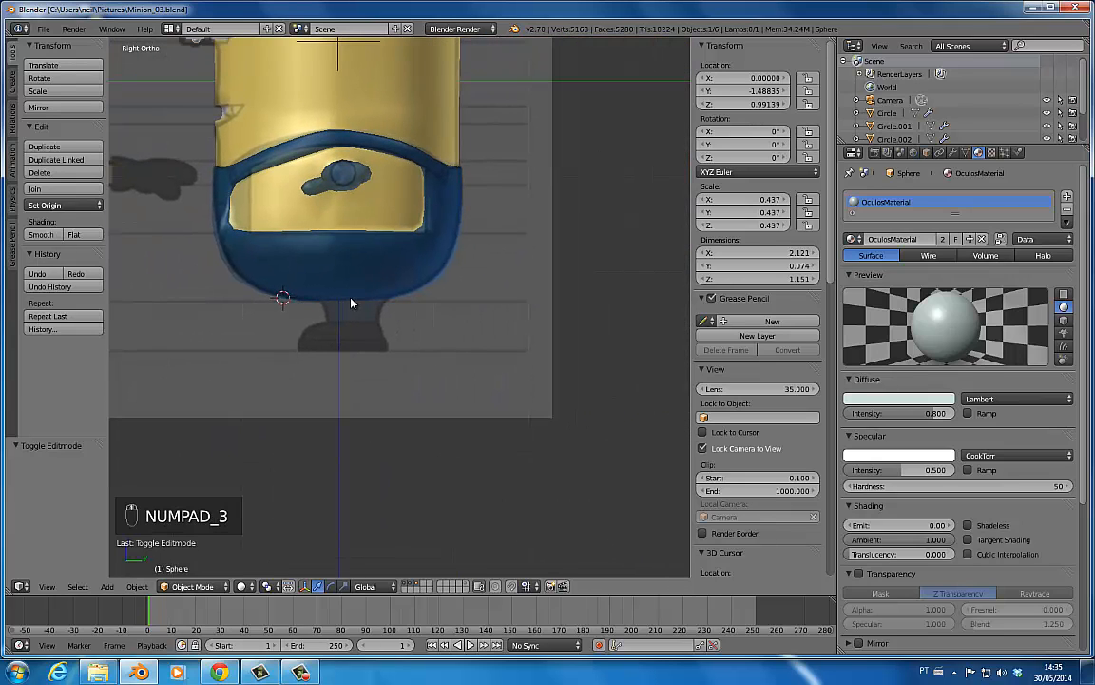
click(354, 298)
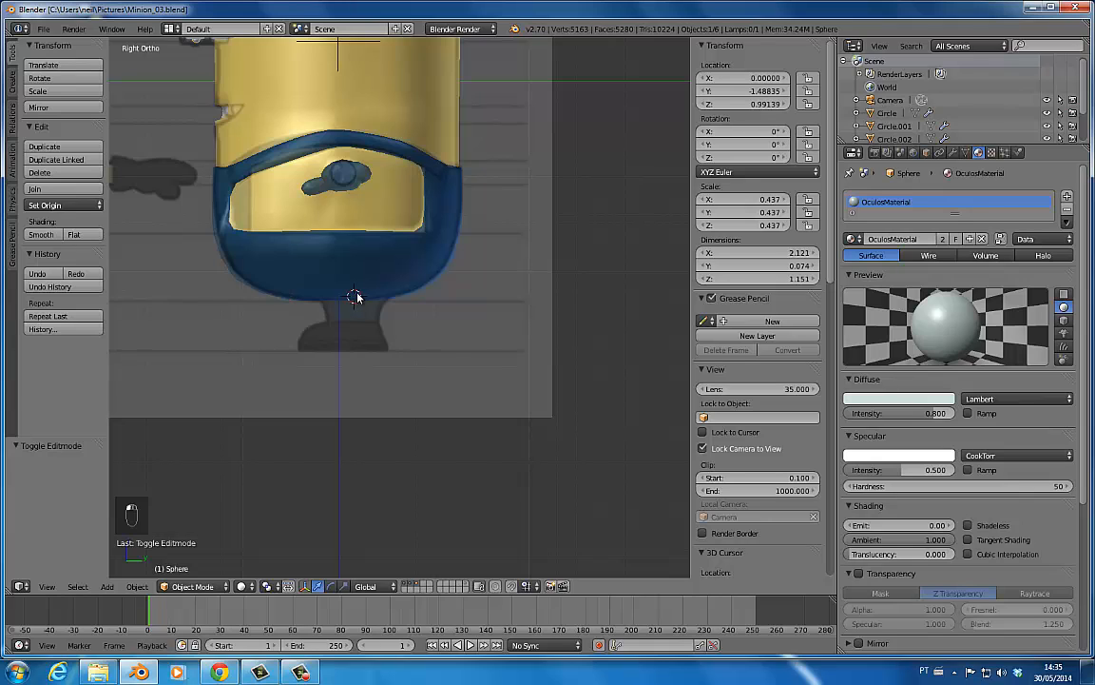
- Add a 12-vertex mesh circle at the top of the leg and scale its vertices to about 0.38
key(shift+a)
mouse_move(357, 196)
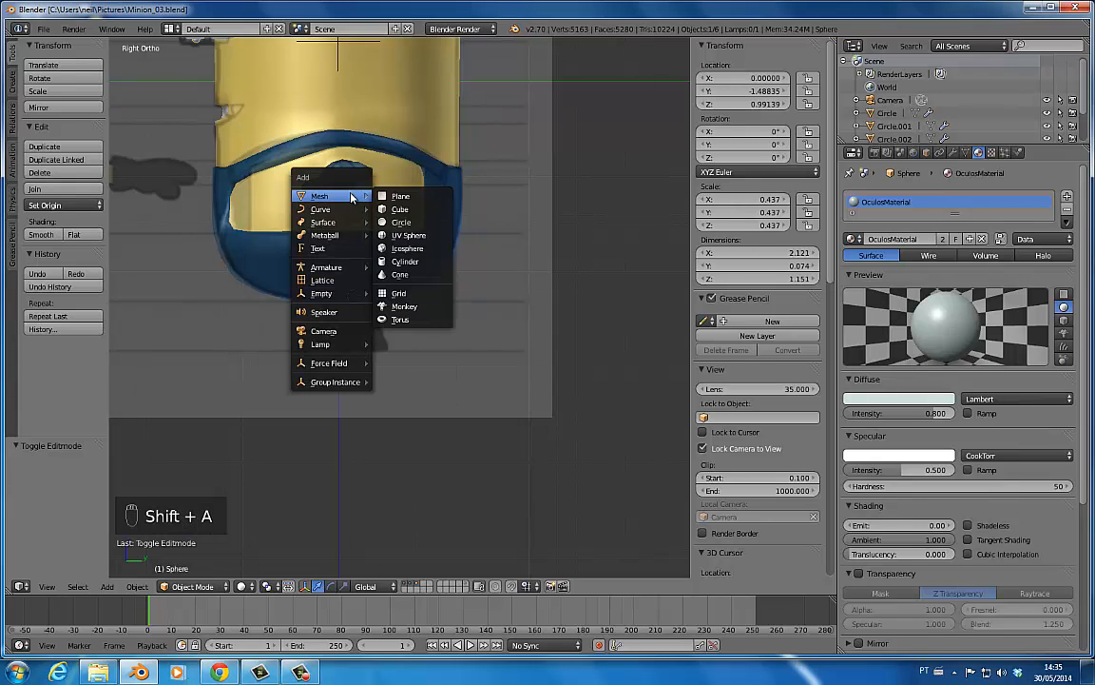
click(401, 221)
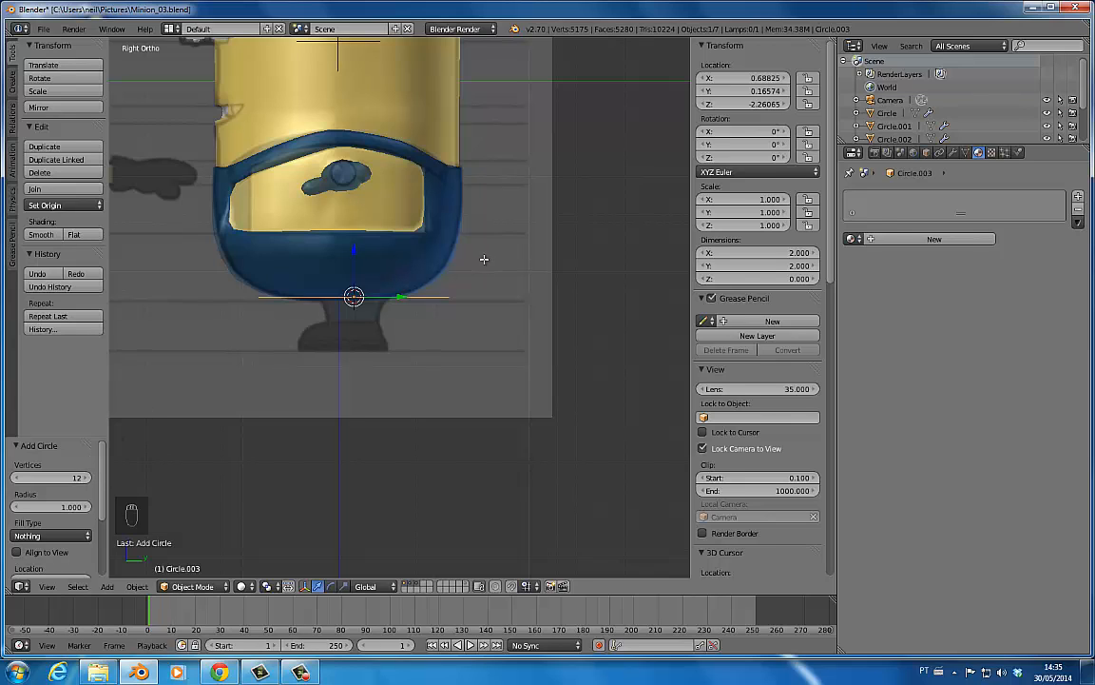
key(Tab)
key(s)
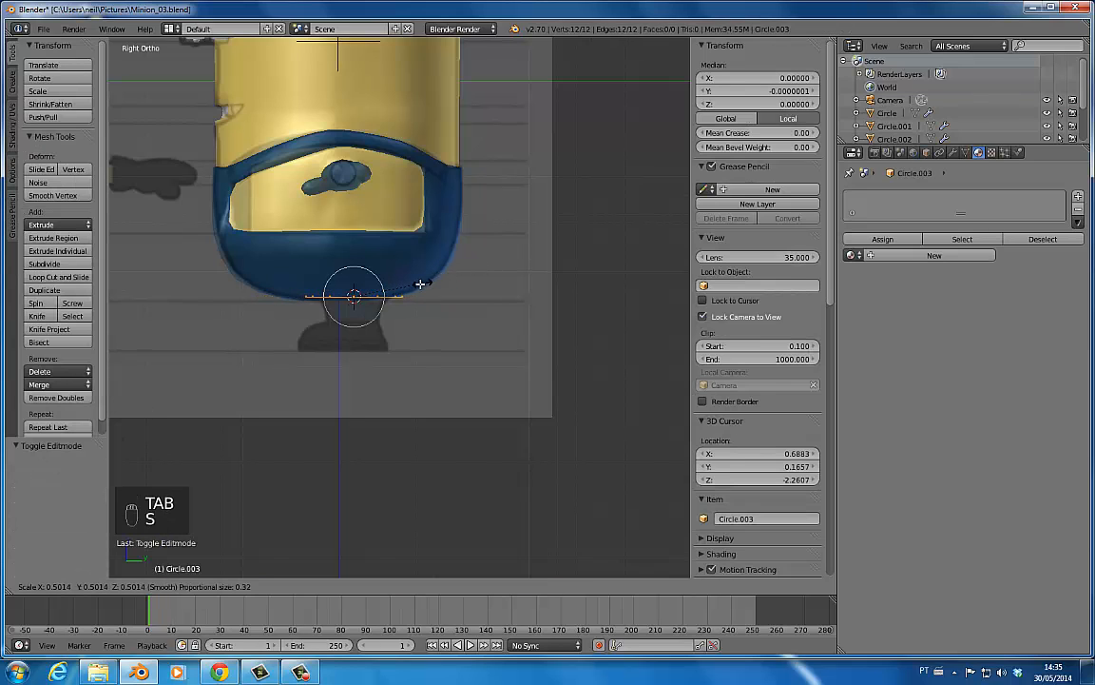
click(407, 288)
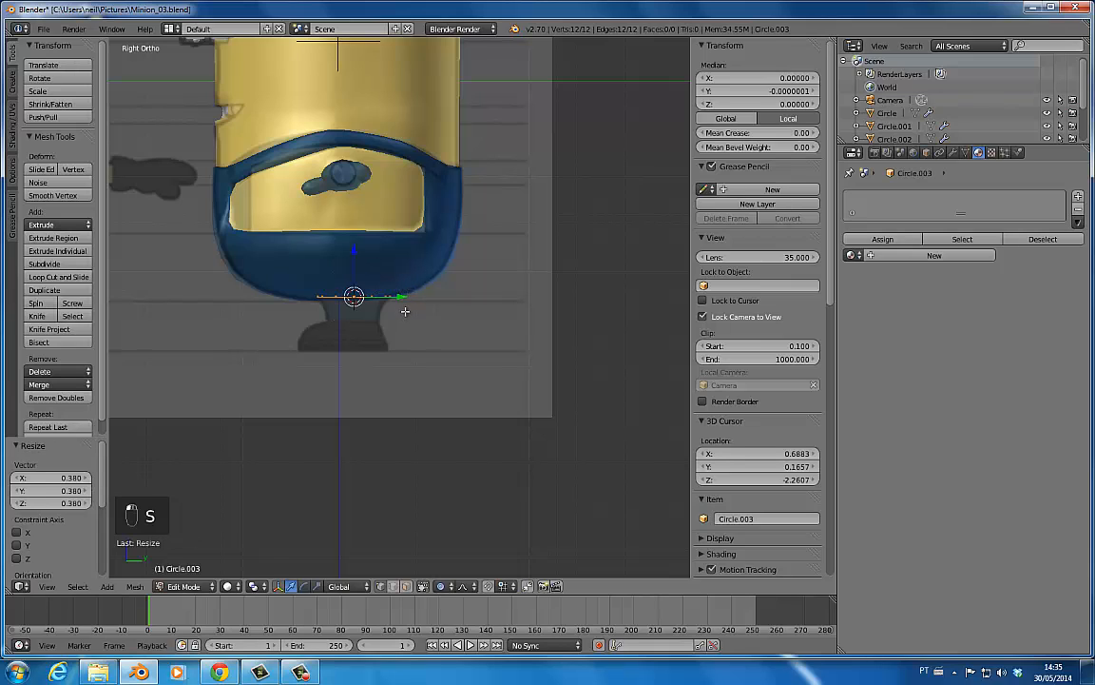
- Tilt the circle to follow the body's underside, rotating about -5.1° and back about 2.4°, and turn off proportional editing
key(r)
click(406, 306)
click(354, 553)
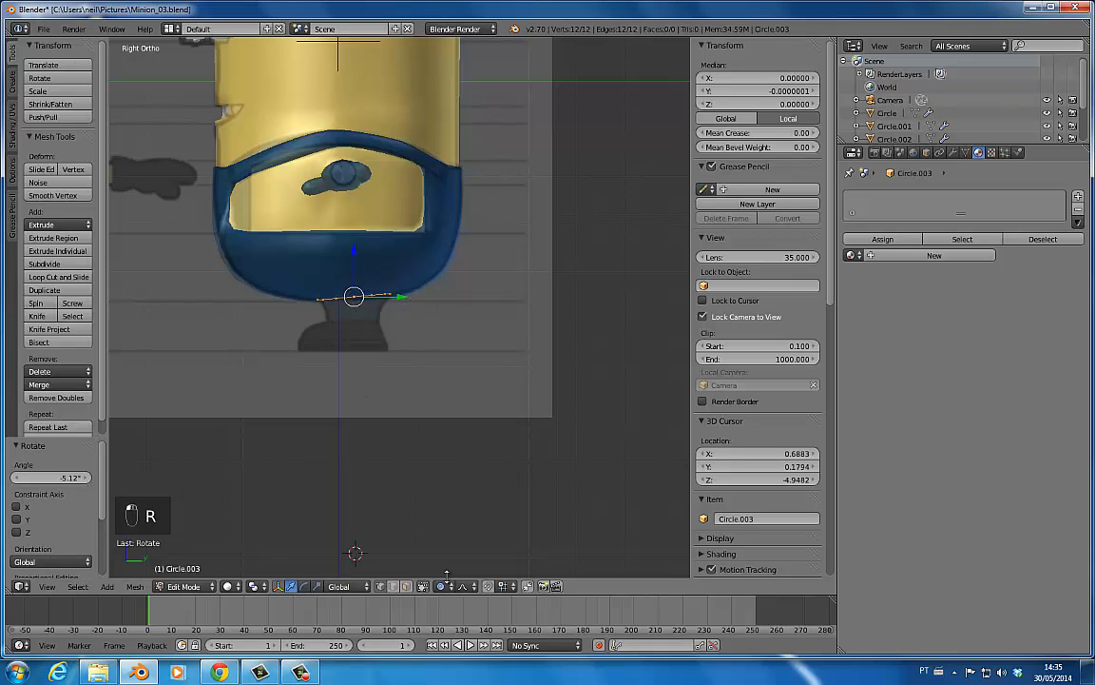
click(442, 585)
click(460, 572)
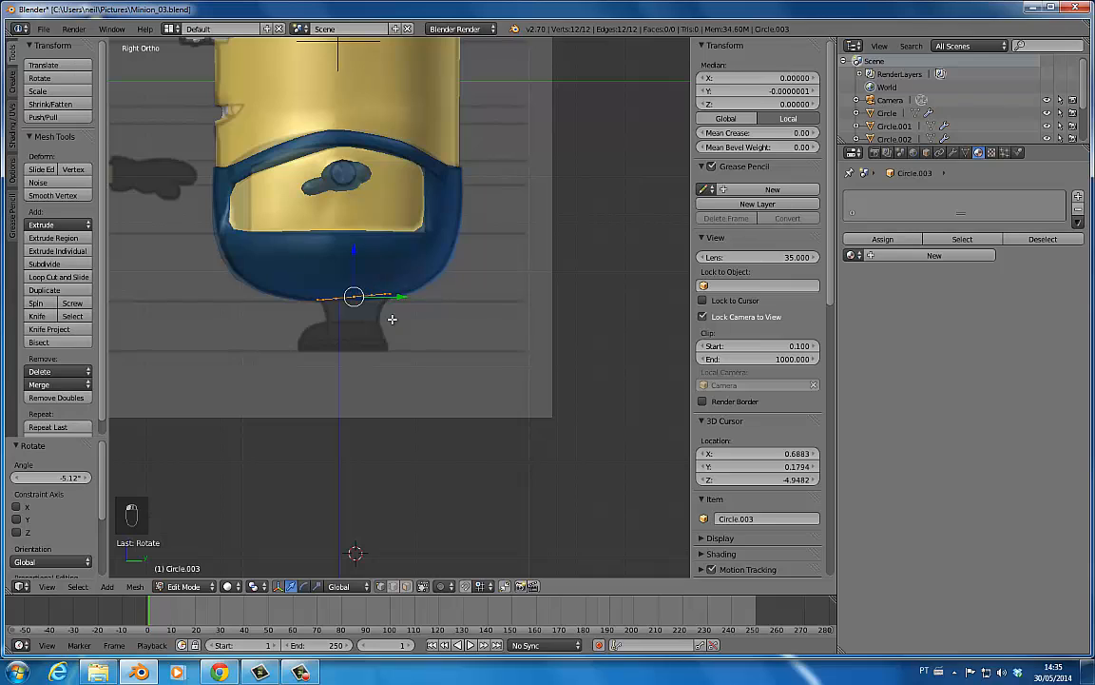
key(r)
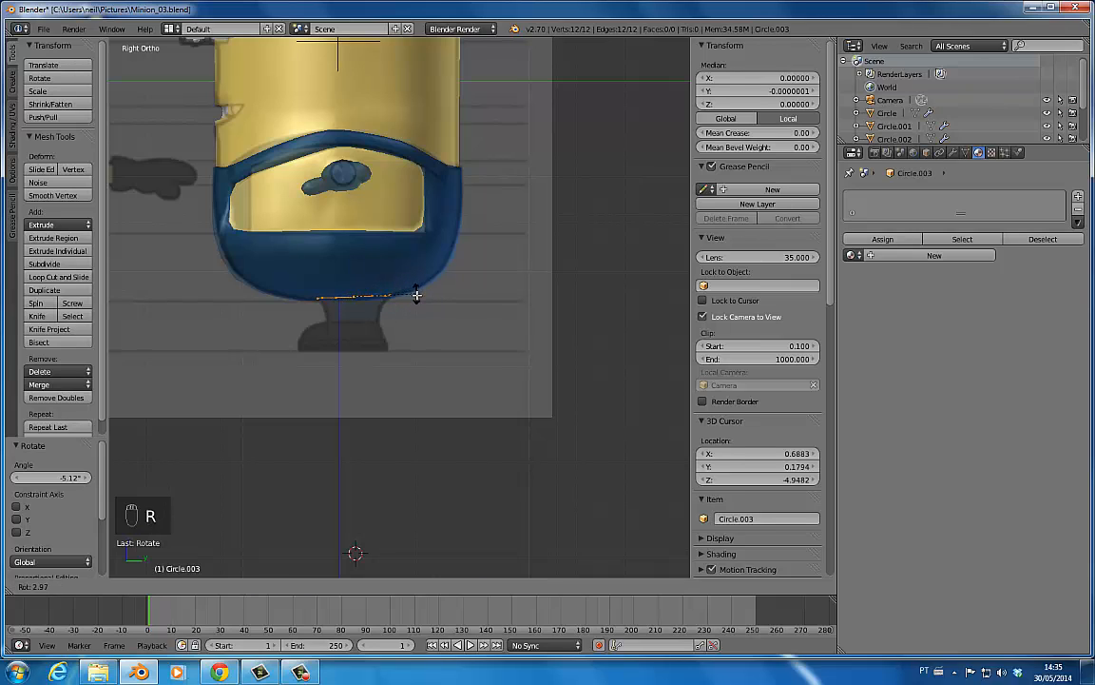
click(417, 294)
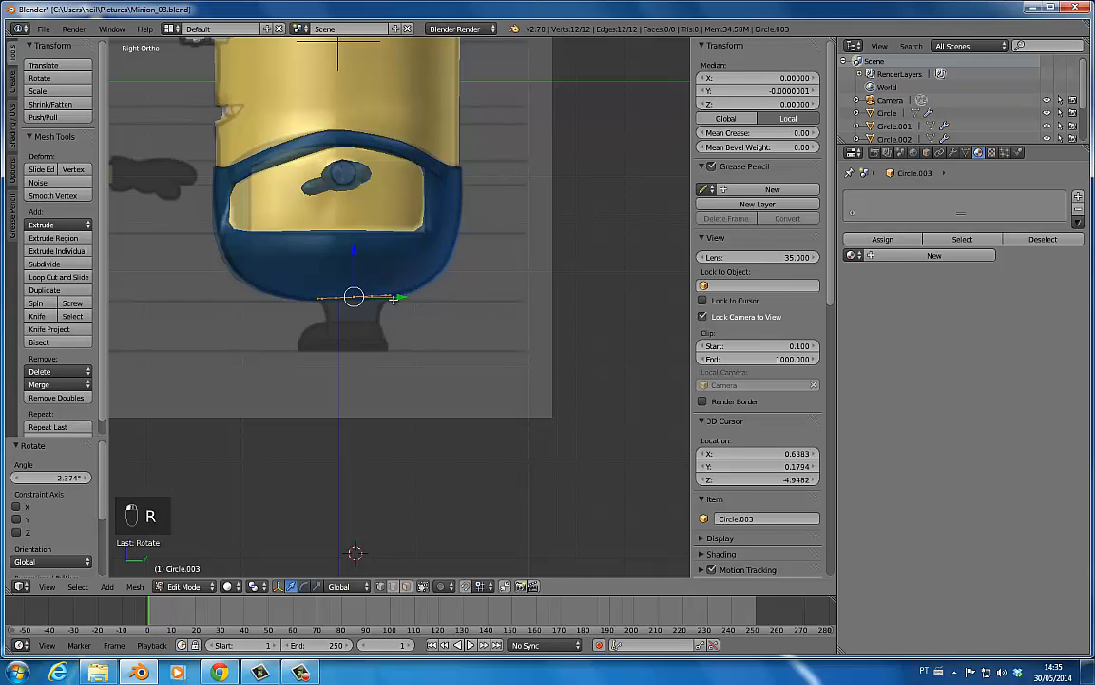
- Extrude the circle about 0.19 downward to form the upper leg and scale the new ring to about 0.83
key(e)
click(393, 319)
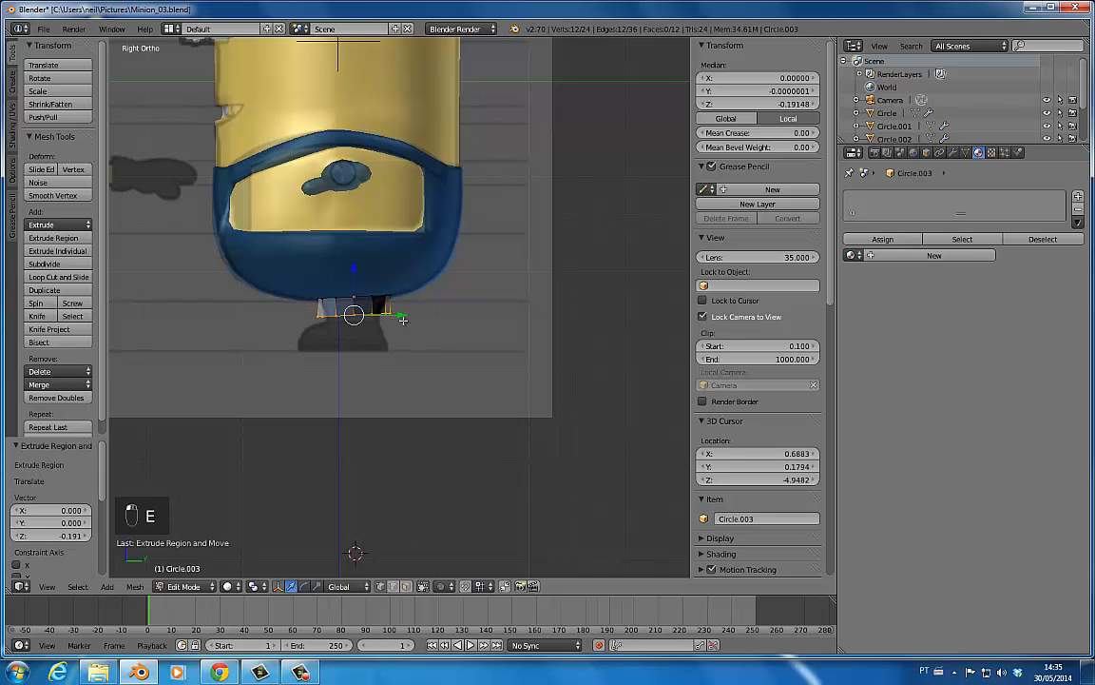
key(s)
click(401, 321)
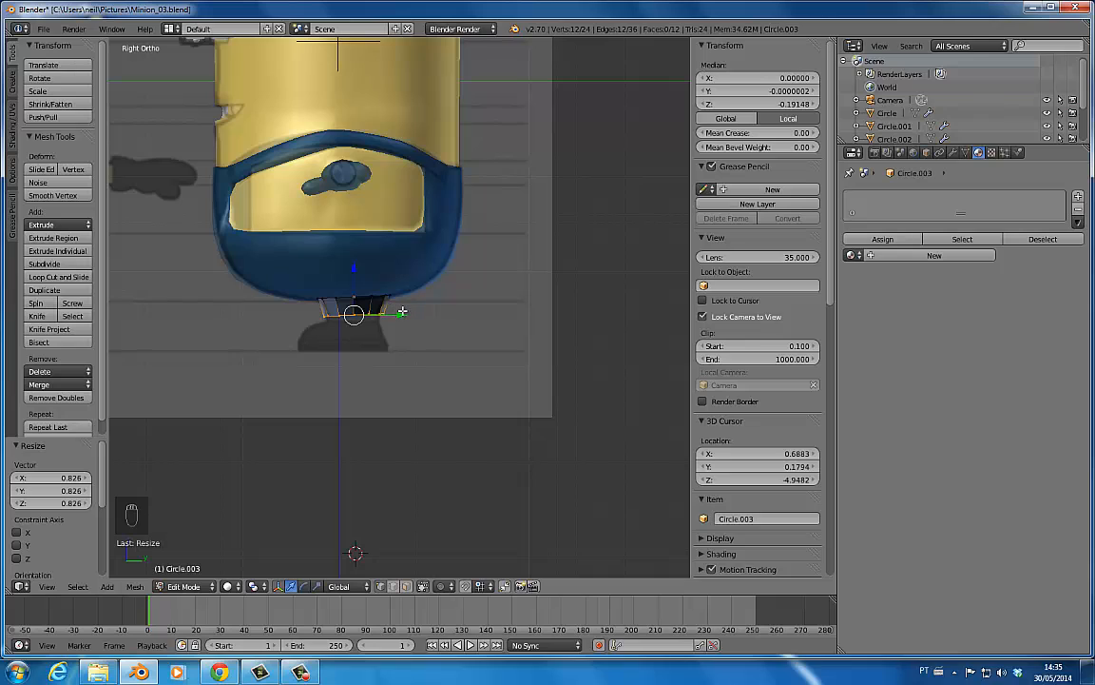
- Lower the bottom ring about 0.07 to the ankle, rotate it about 5.5° and scale it to about 0.86
drag(356, 275, 355, 283)
key(r)
click(400, 319)
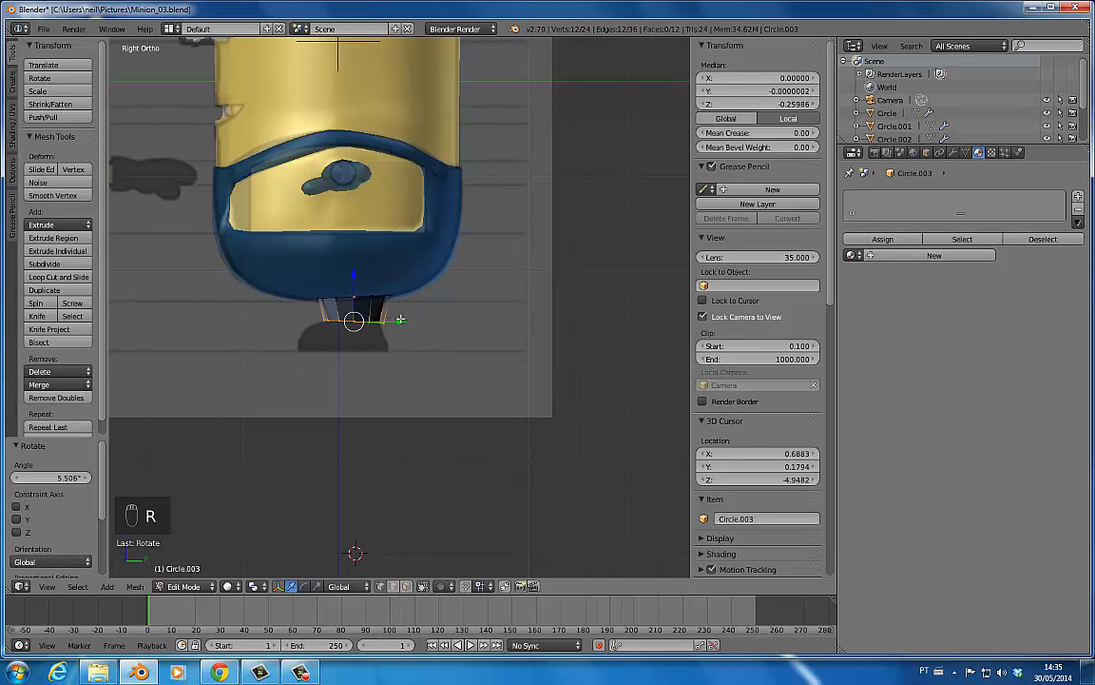
key(s)
click(392, 321)
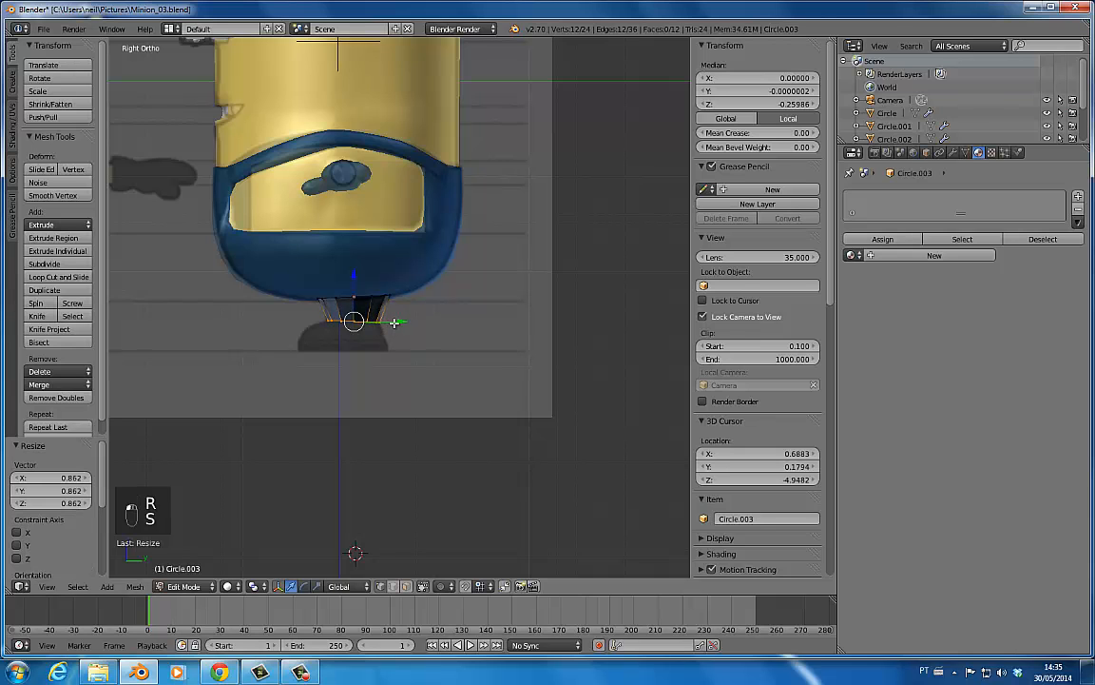
- Extrude the ankle ring about 0.3 down to the sole, scale it about 1.65 along Y and shift it about -0.1 along Y
scroll(388, 372, up, 4)
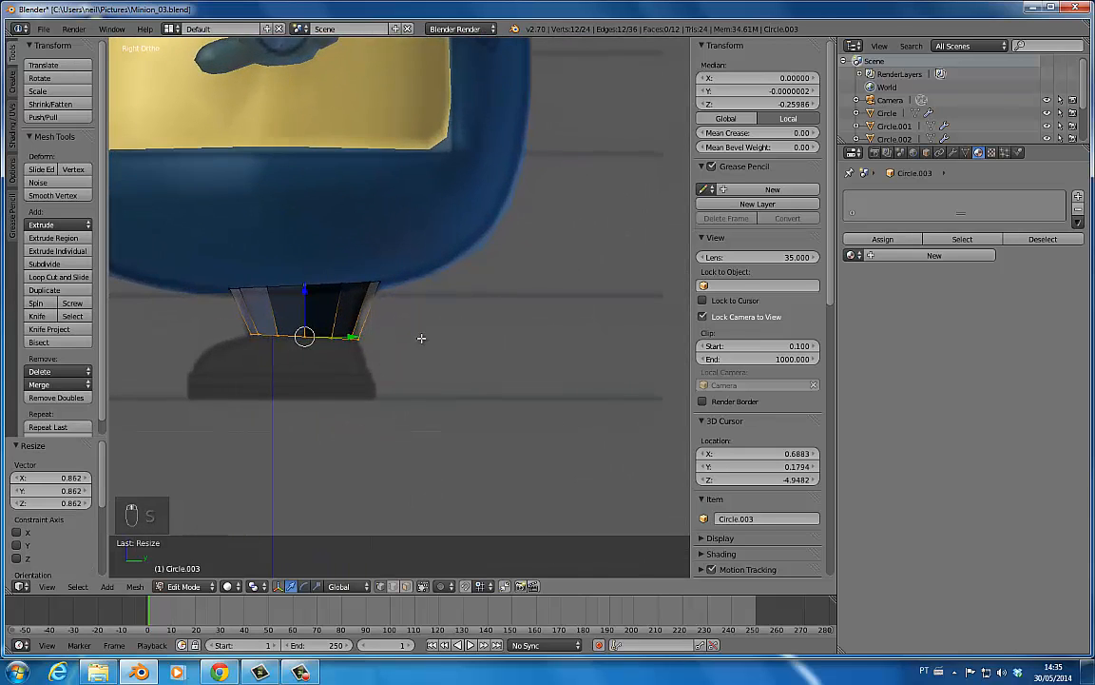
shift+middle_drag(420, 338, 466, 291)
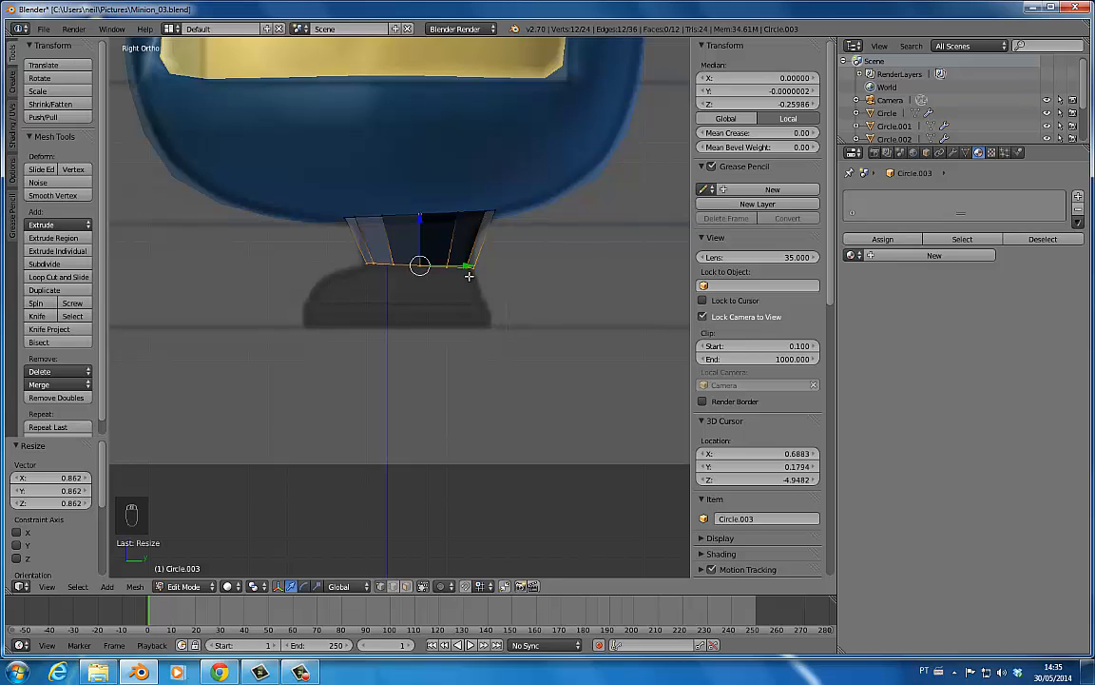
key(e)
click(472, 326)
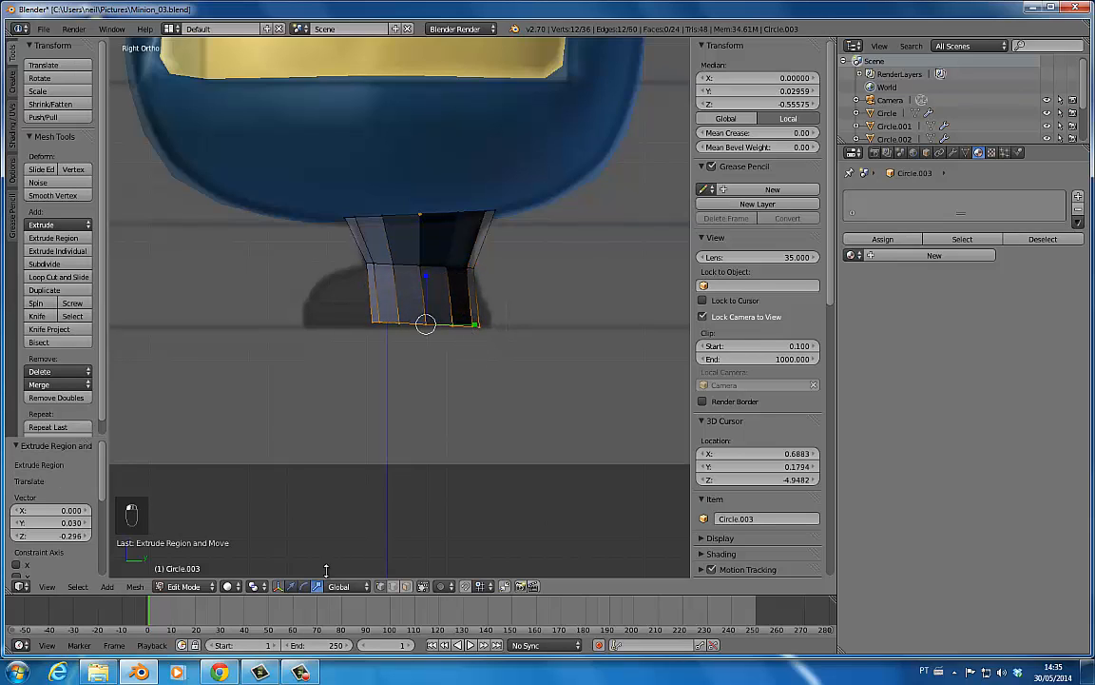
key(s)
click(494, 337)
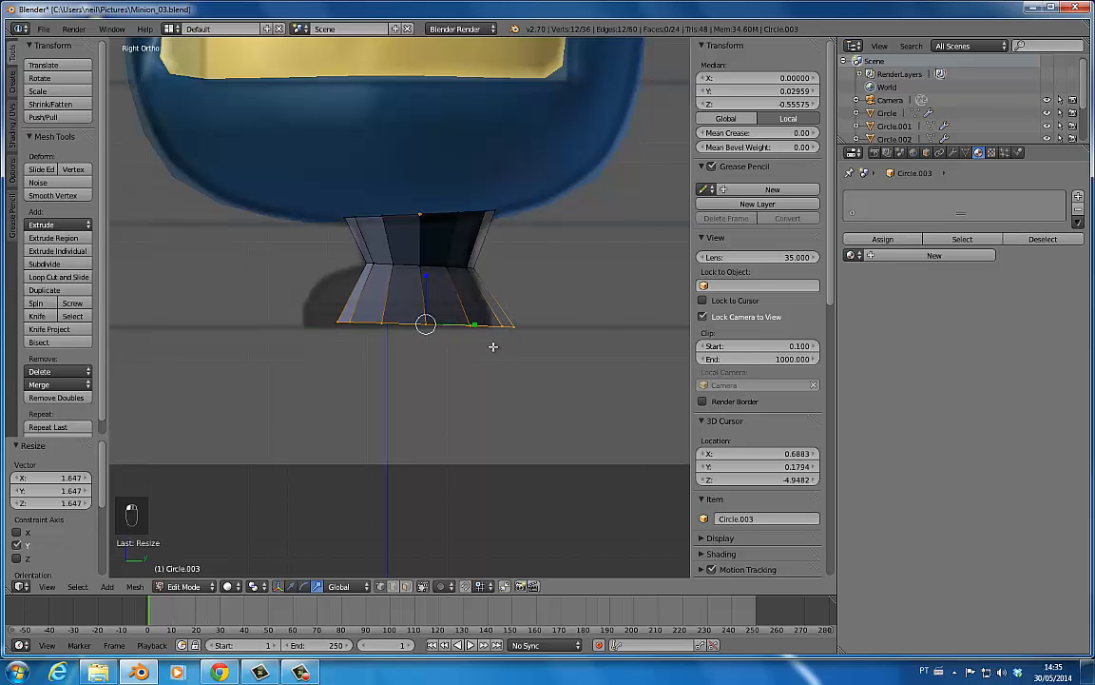
drag(493, 326, 473, 325)
- Enable the rotate manipulator as well, rotate the sole ring about -1.4° and flatten it by scaling to 0 along Z
shift+click(306, 589)
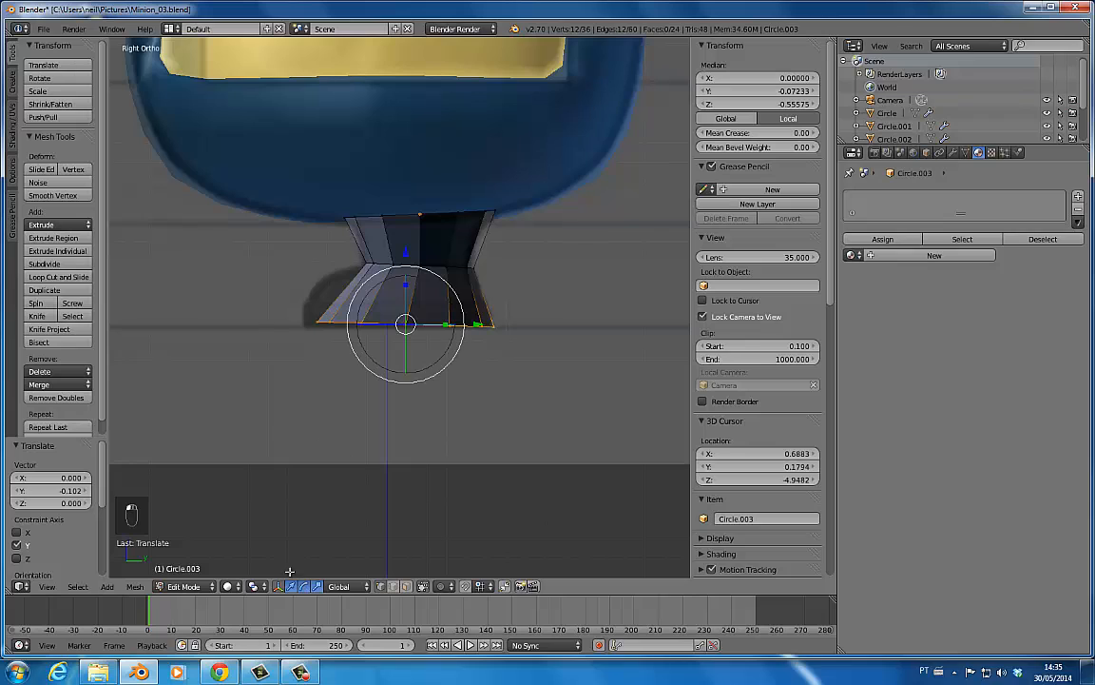
key(r)
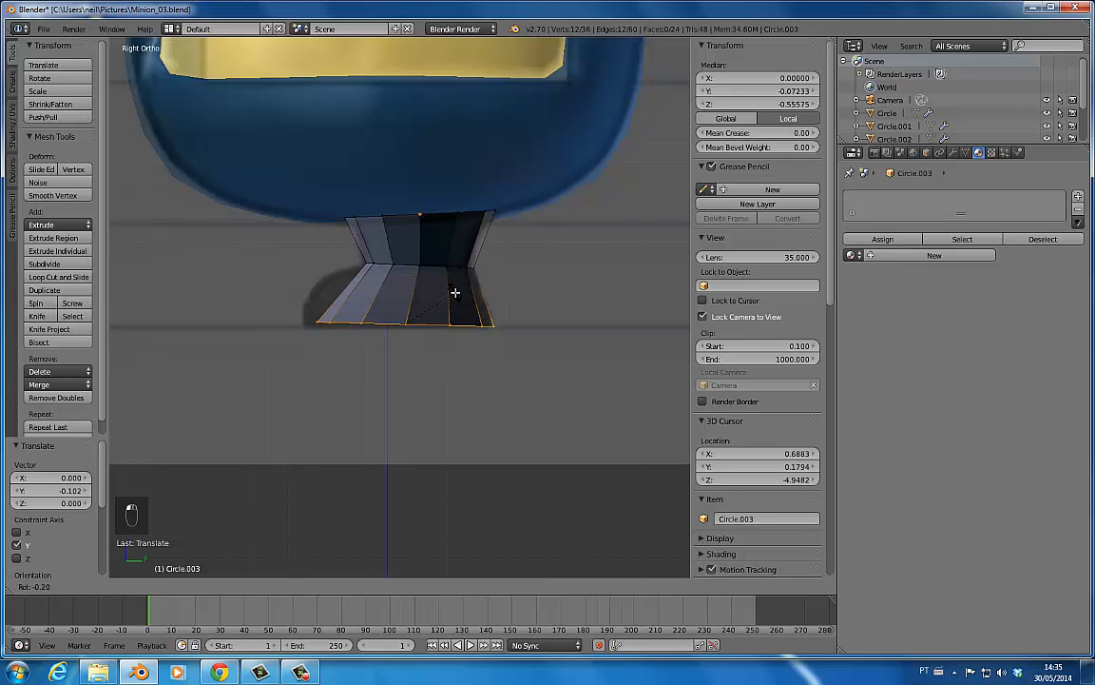
click(456, 290)
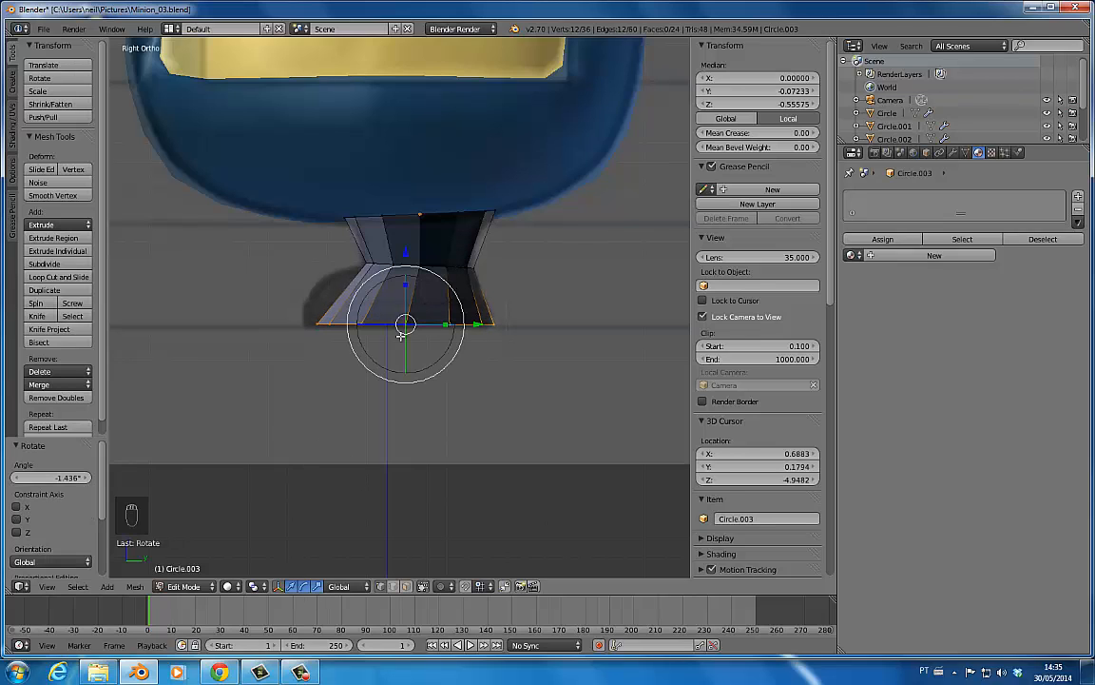
key(s)
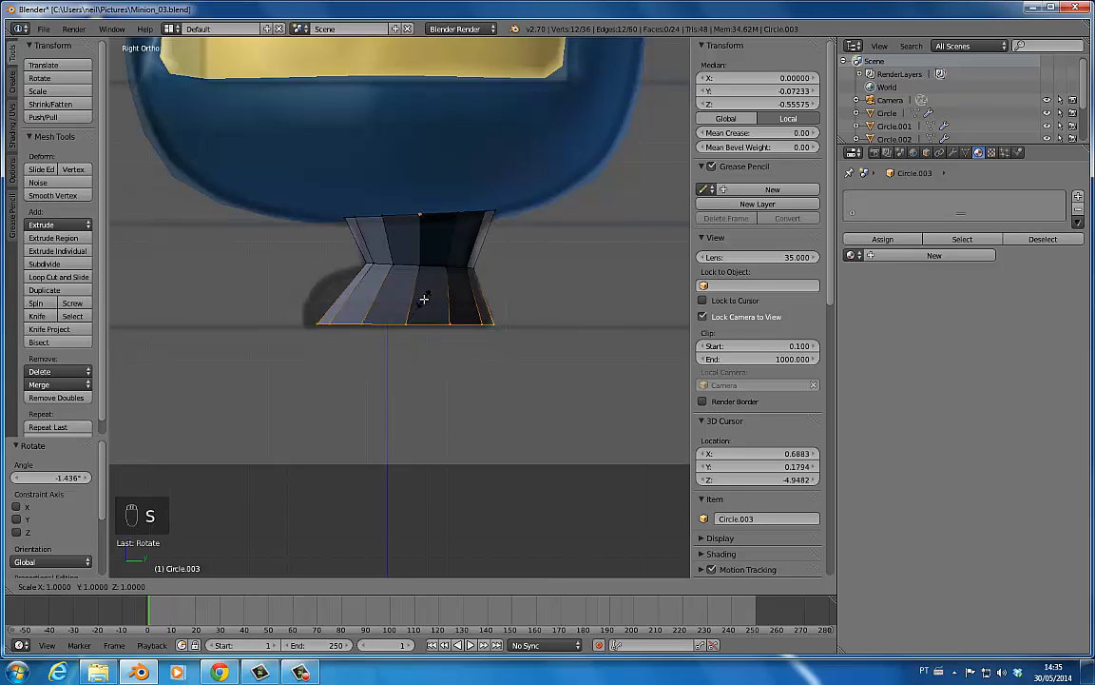
text(z)
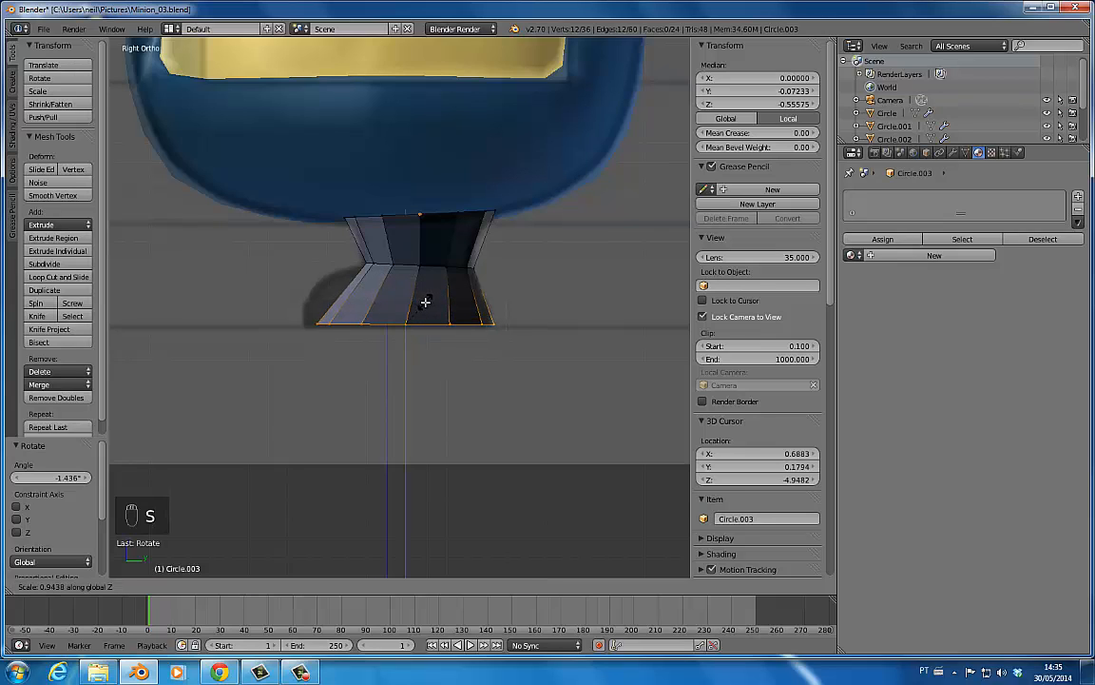
text(0)
key(Return)
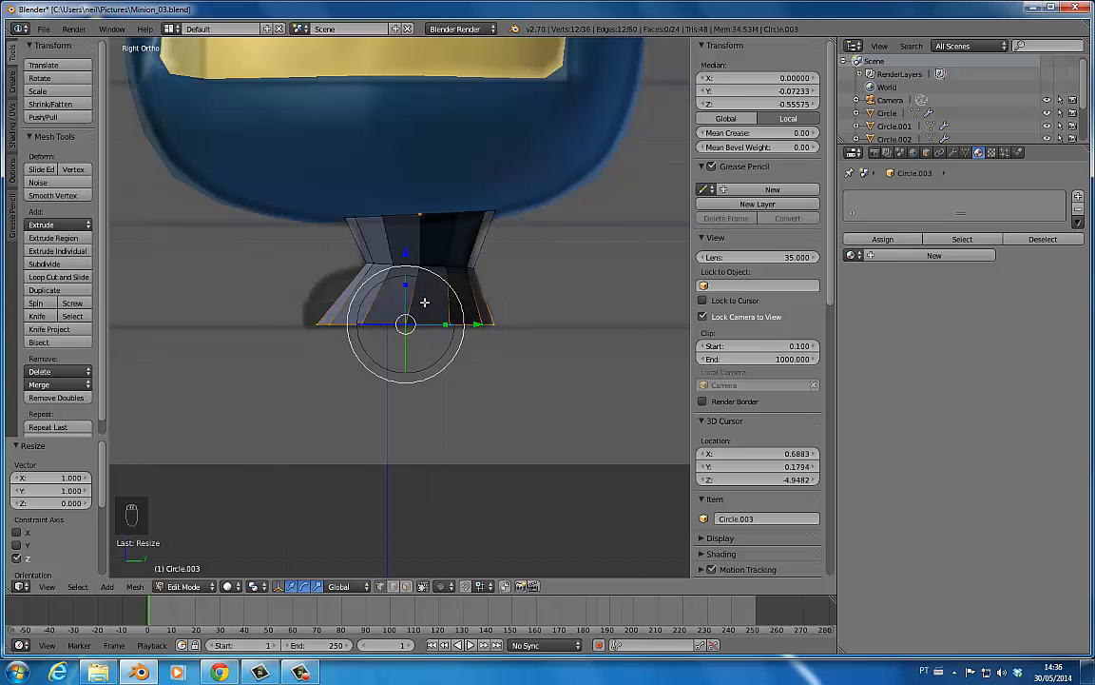
- Shift the sole ring toward the toe and scale it about 1.095 along Y, and rotate the ankle loop about -2.6°
key(z)
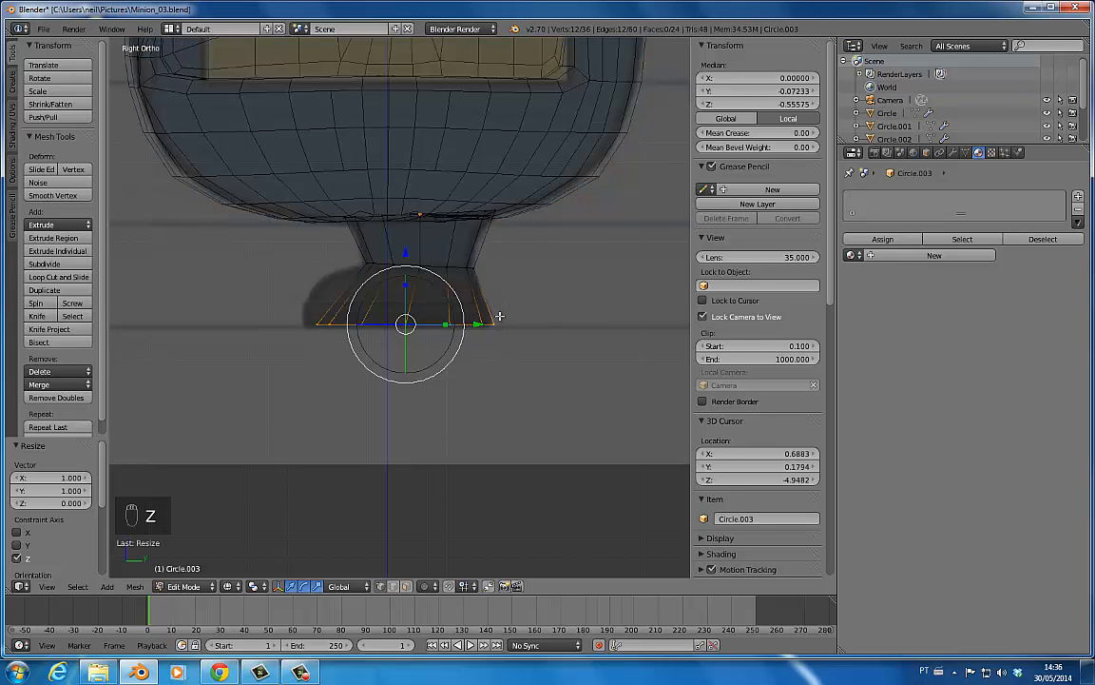
key(z)
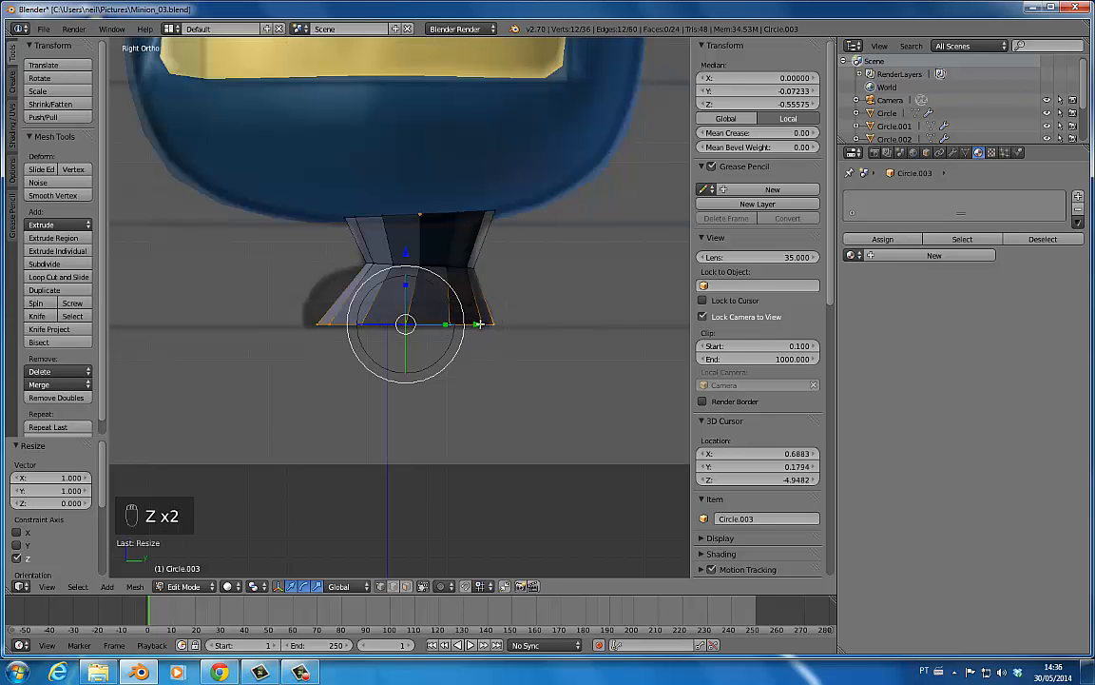
drag(479, 324, 444, 321)
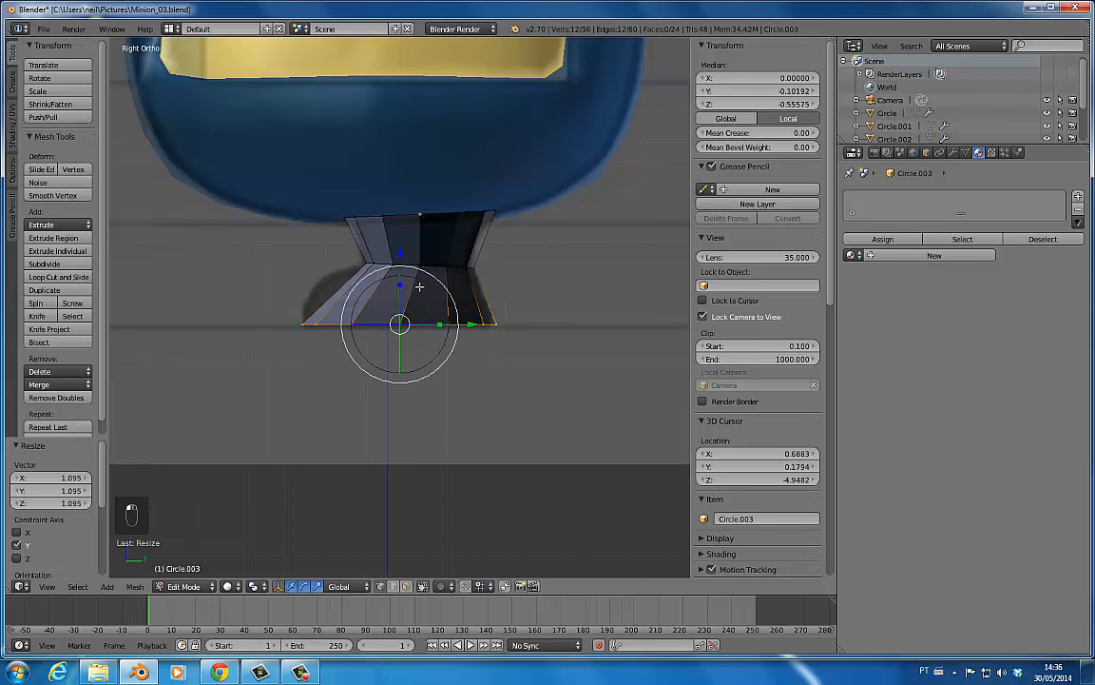
alt+right_click(425, 267)
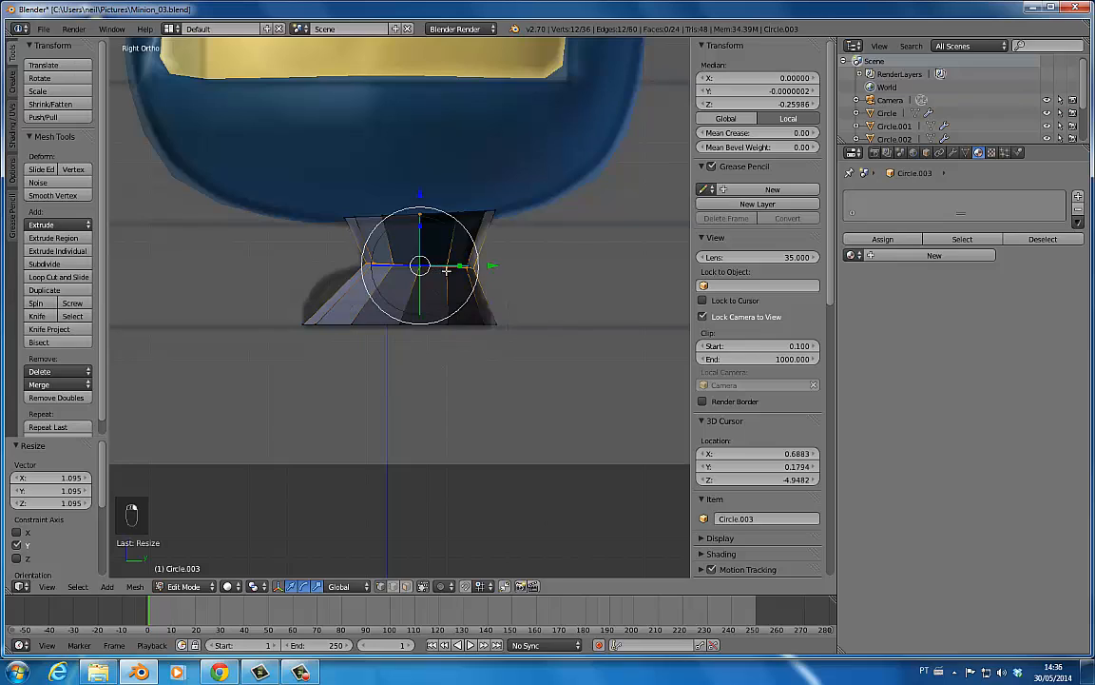
drag(478, 252, 444, 230)
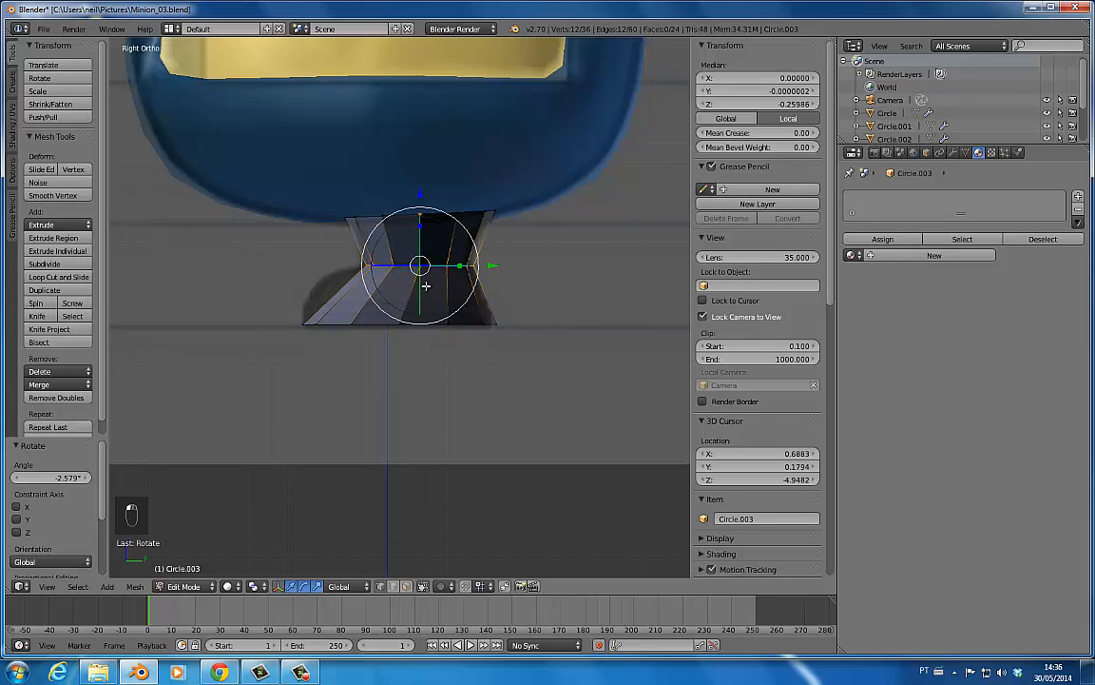
- Add a loop cut around the middle of the upper leg section and rotate it about 3.5°
key(ctrl+e)
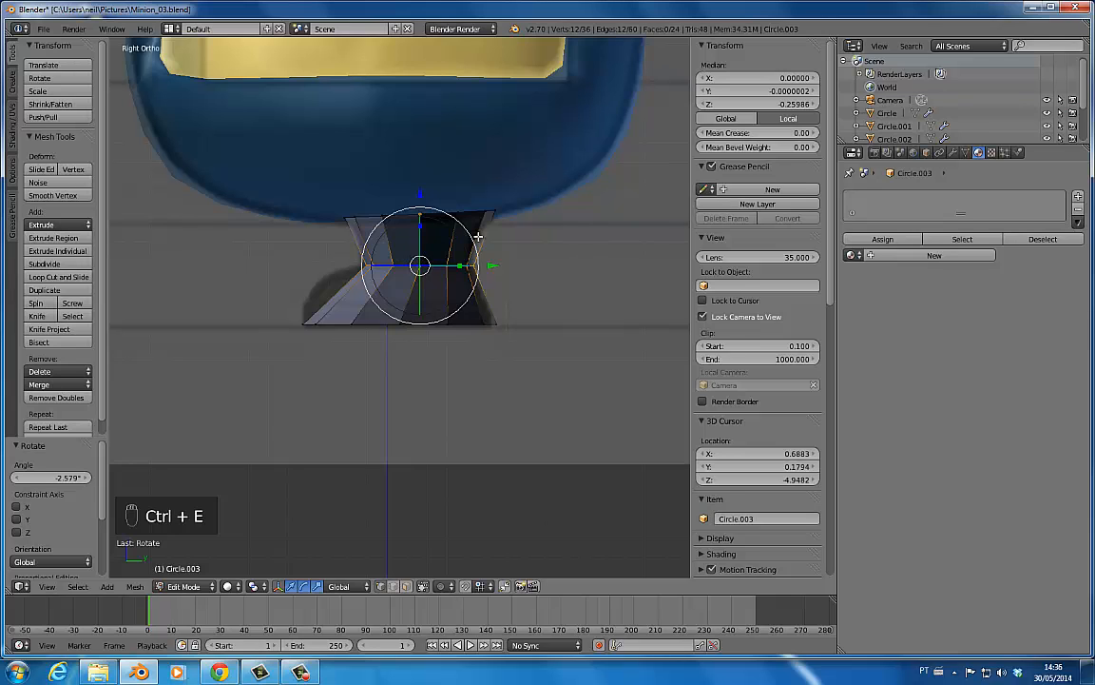
key(ctrl+r)
click(484, 233)
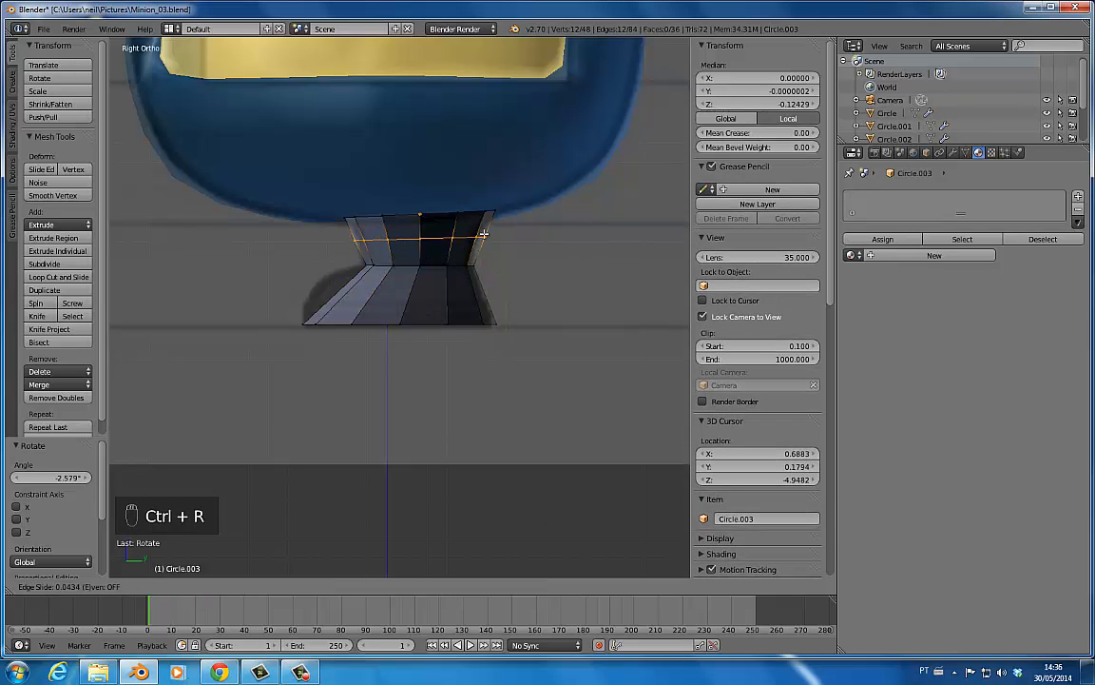
click(484, 233)
key(r)
click(492, 236)
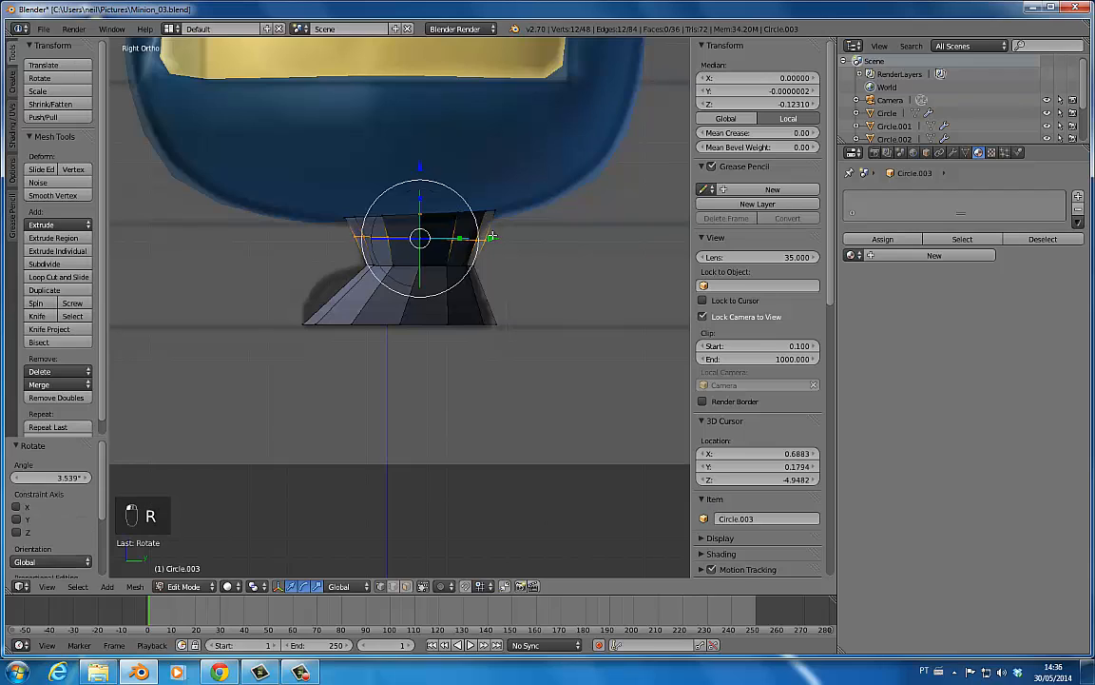
- Scale the upper leg's new loop to about 0.91 and move it about -0.013 along Y
key(s)
click(482, 233)
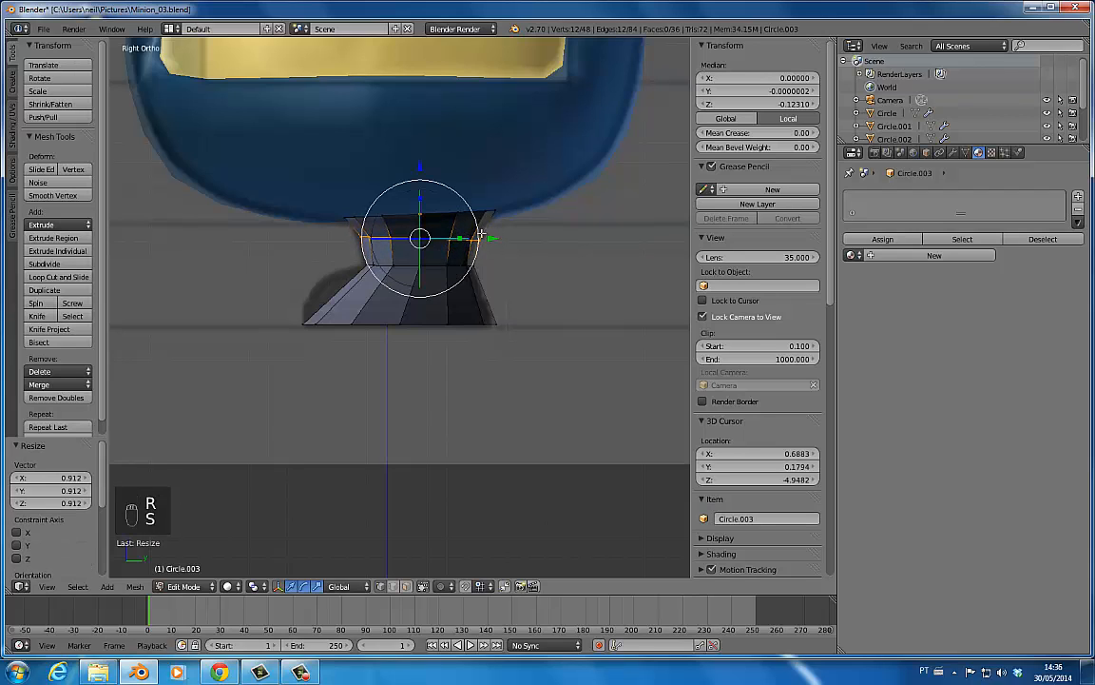
key(g)
key(y)
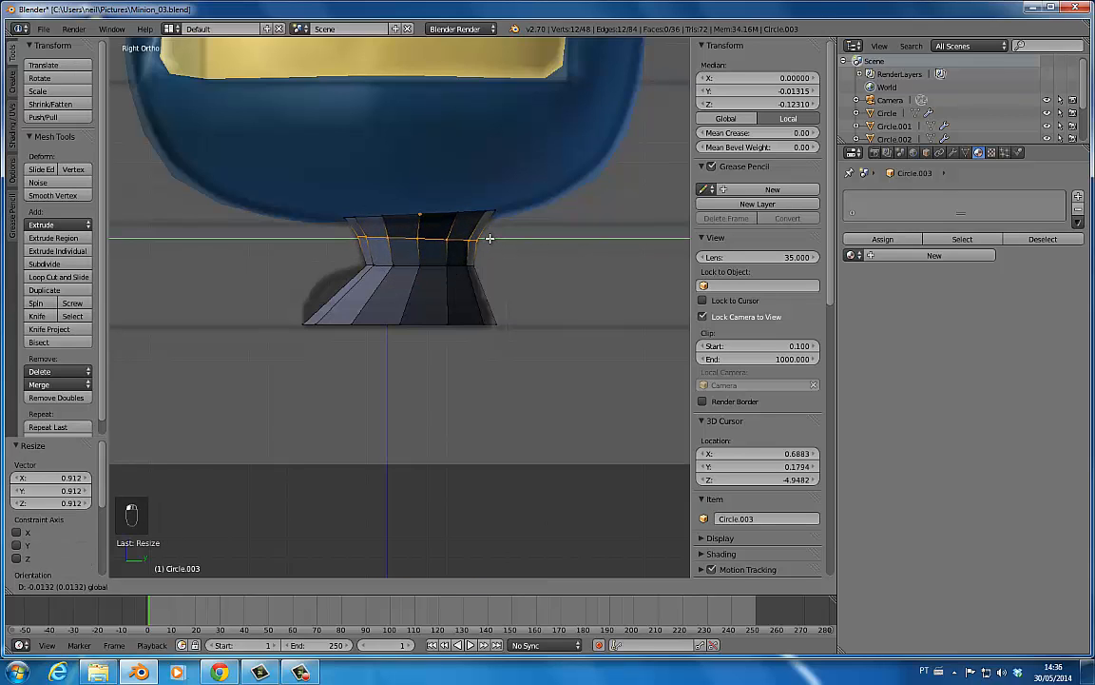
click(488, 237)
- Add a loop cut around the foot section between the ankle and the sole
alt+right_click(402, 267)
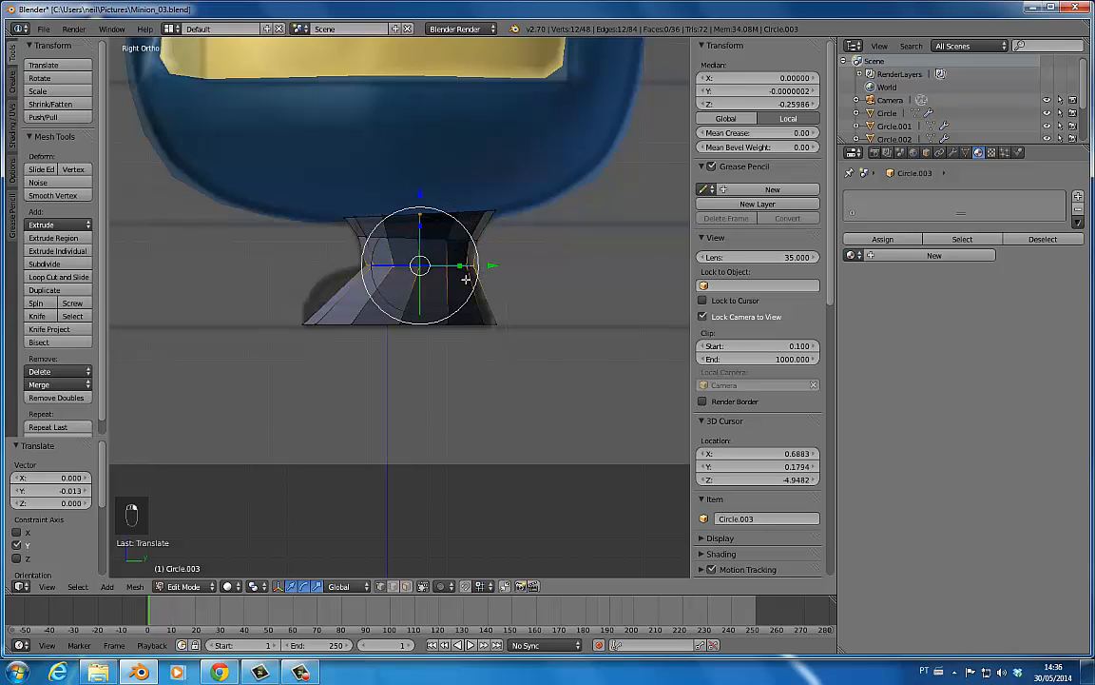
key(ctrl+r)
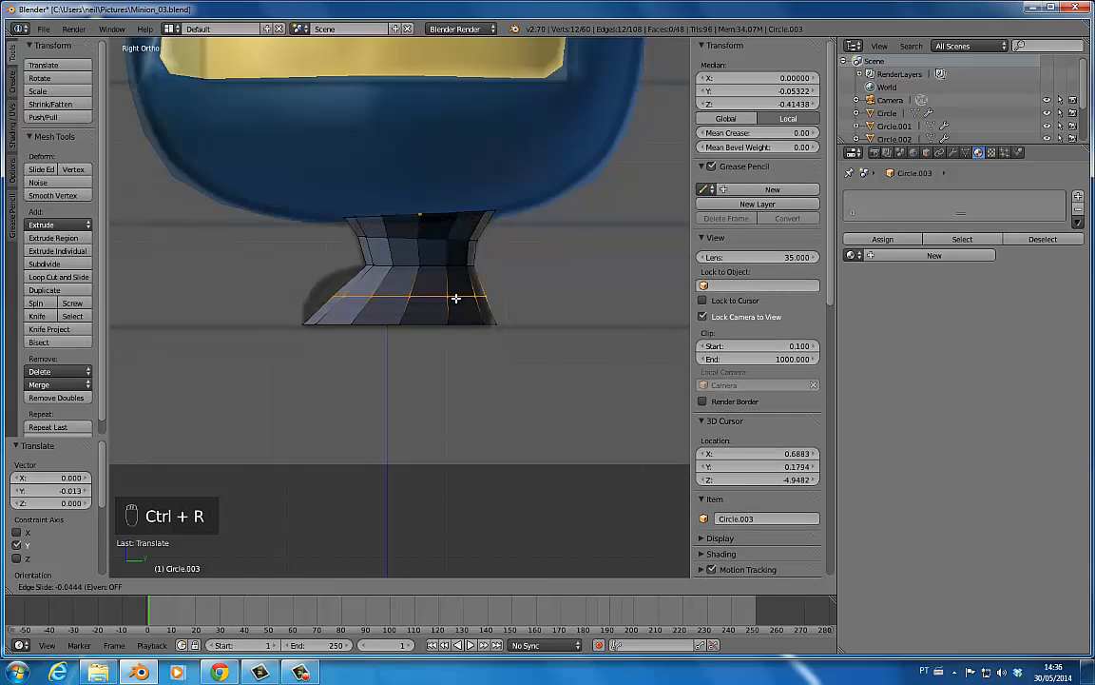
click(457, 298)
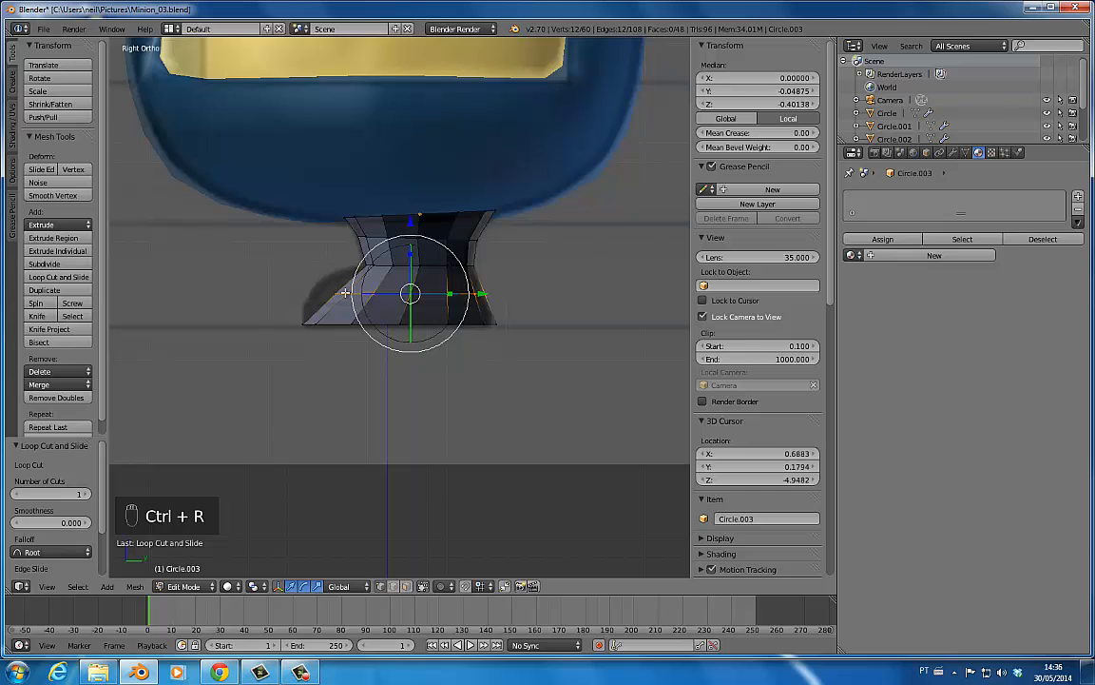
- Widen the foot's new middle loop along Y and shift it about -0.079 along Y toward the toe
click(447, 293)
key(s)
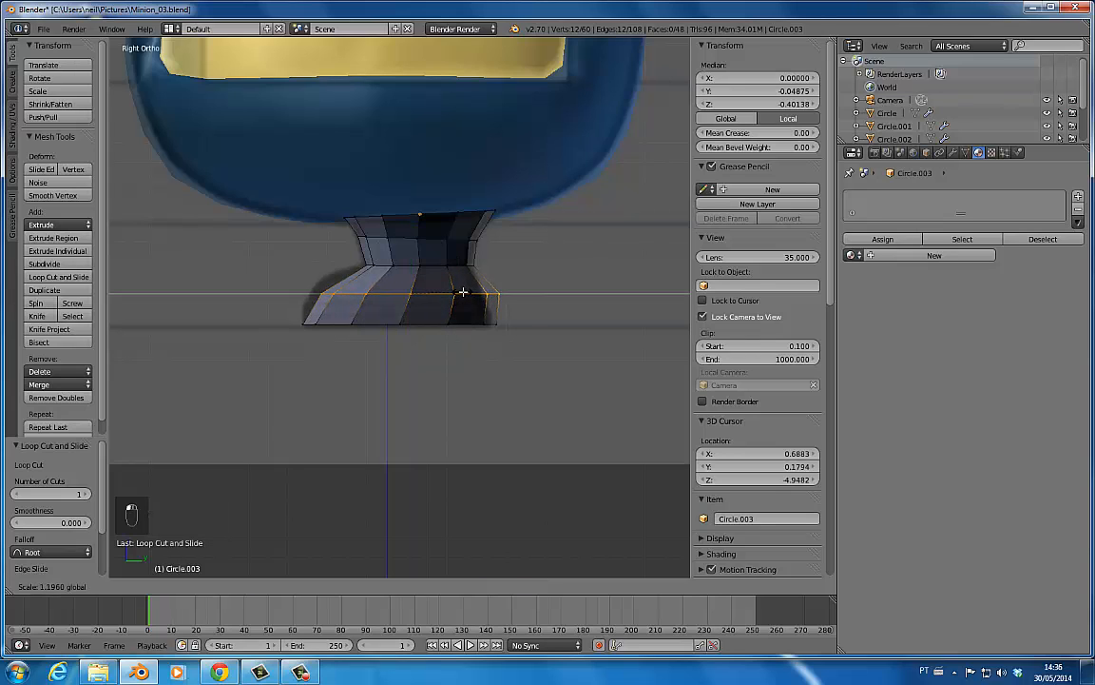
click(511, 297)
drag(488, 294, 443, 291)
- Add a loop cut between the ankle and the foot's middle loop, and set the leg to smooth shading
key(ctrl+r)
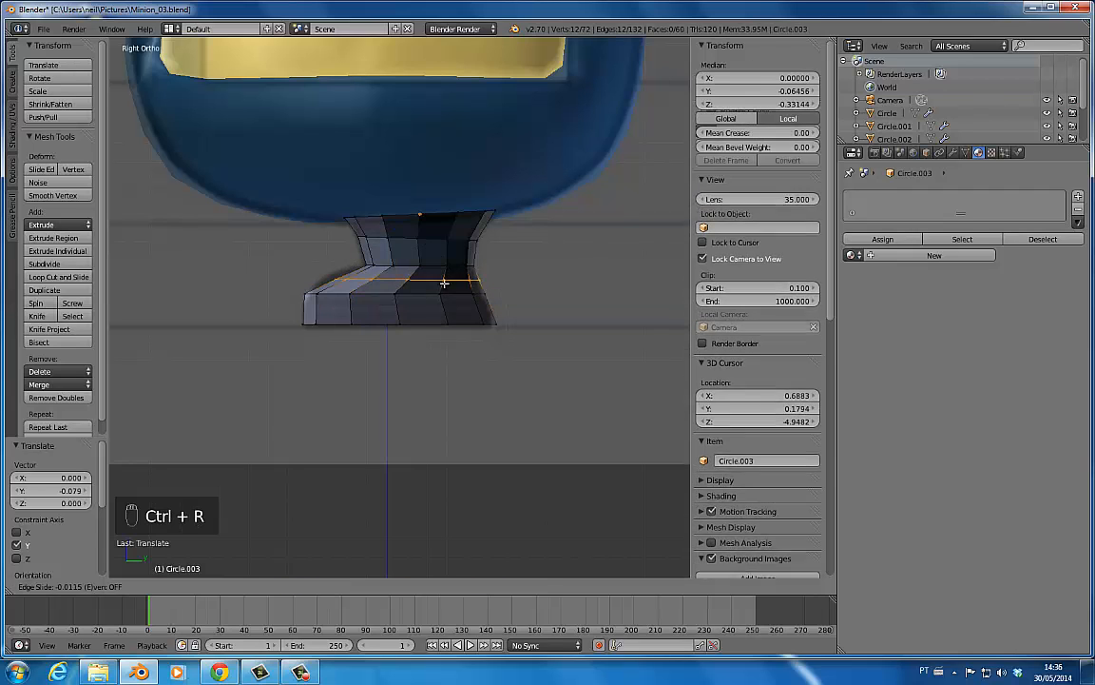
click(445, 283)
key(Tab)
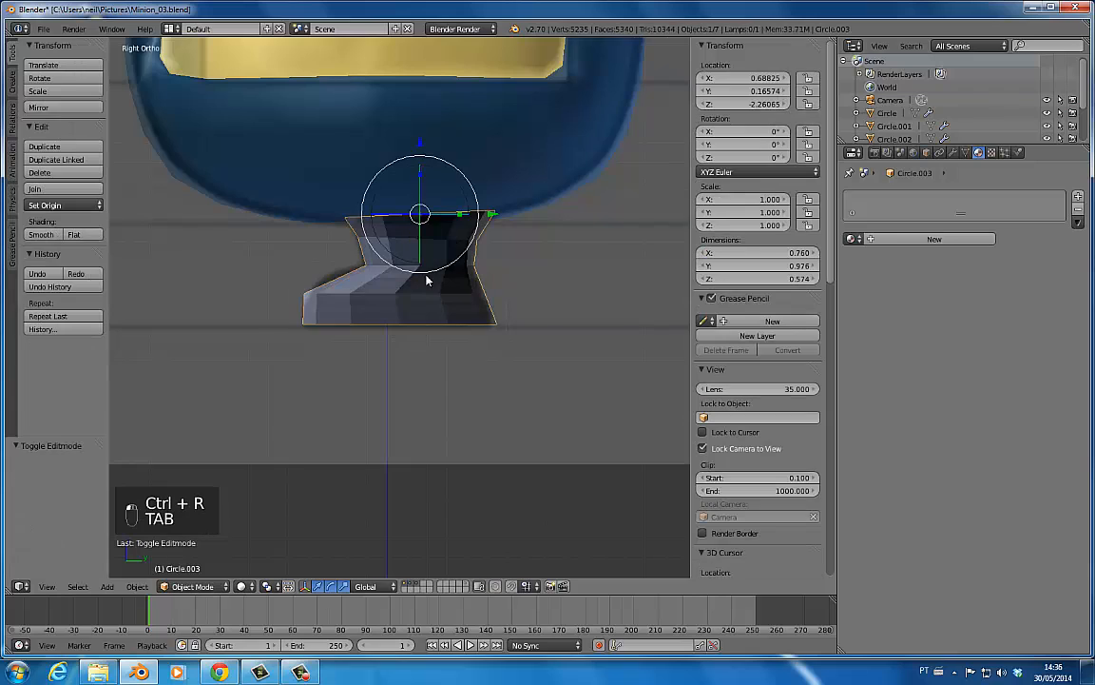
click(41, 234)
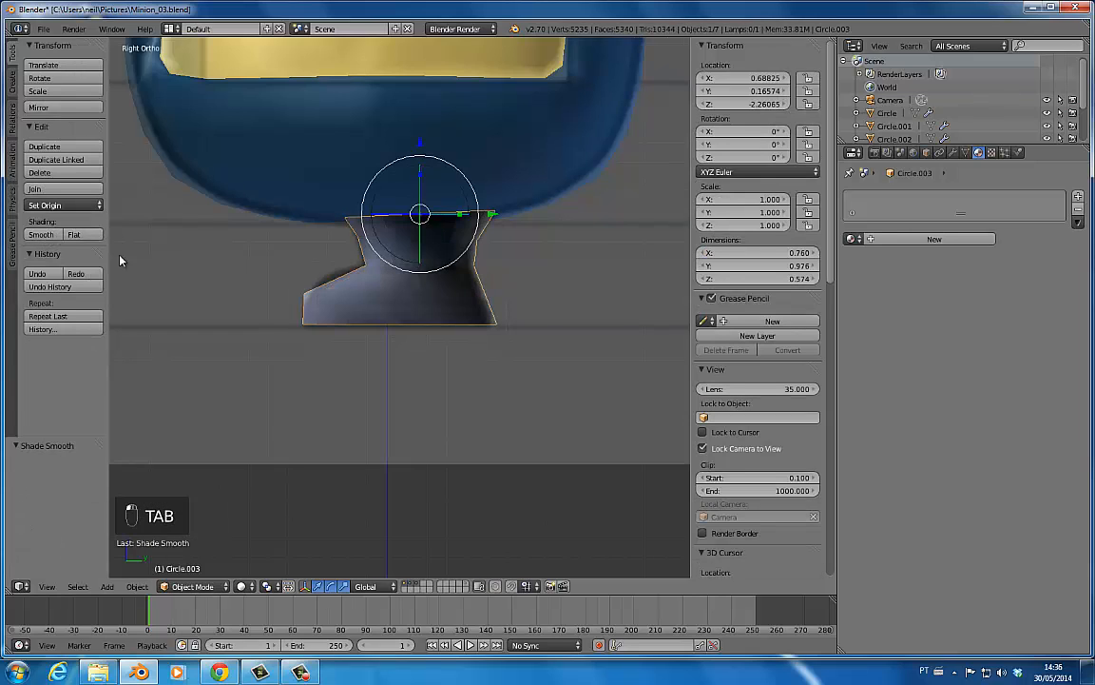
- Add a Subdivision Surface modifier to the leg and raise its top ring about 0.168 along Z into the body
click(951, 154)
click(875, 197)
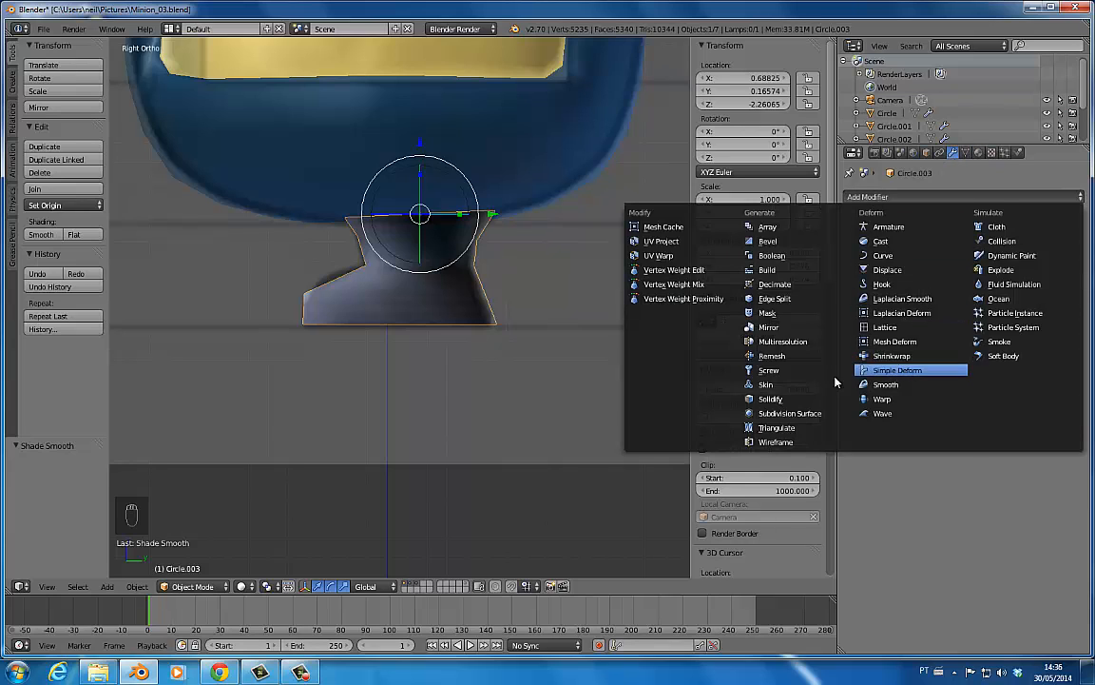
click(789, 412)
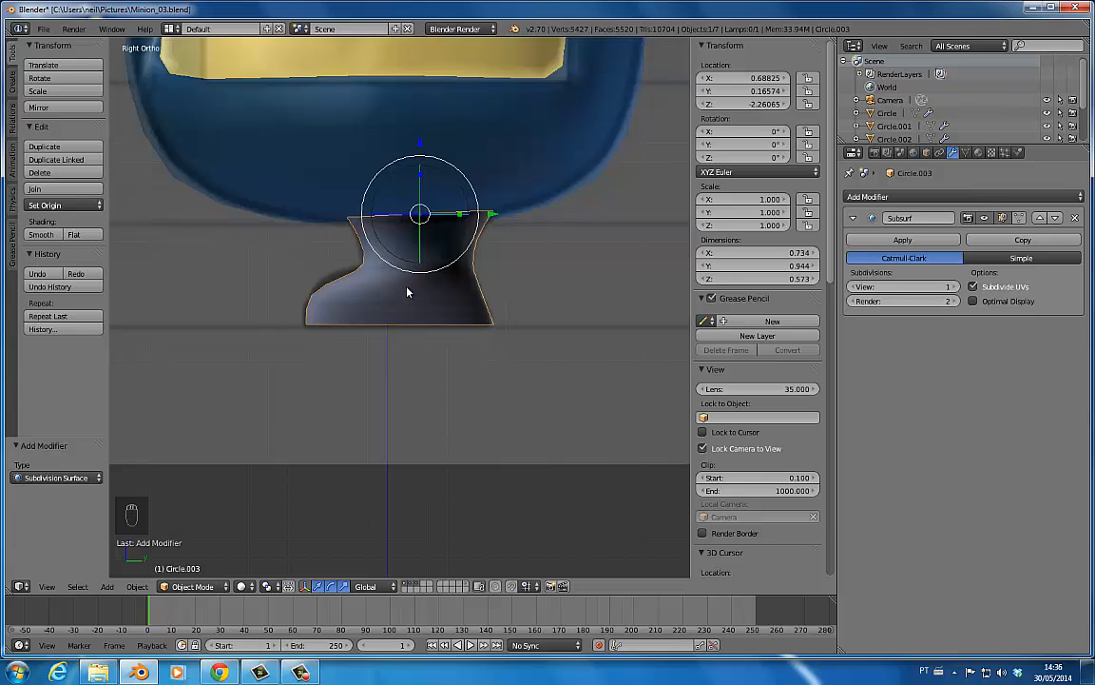
key(Tab)
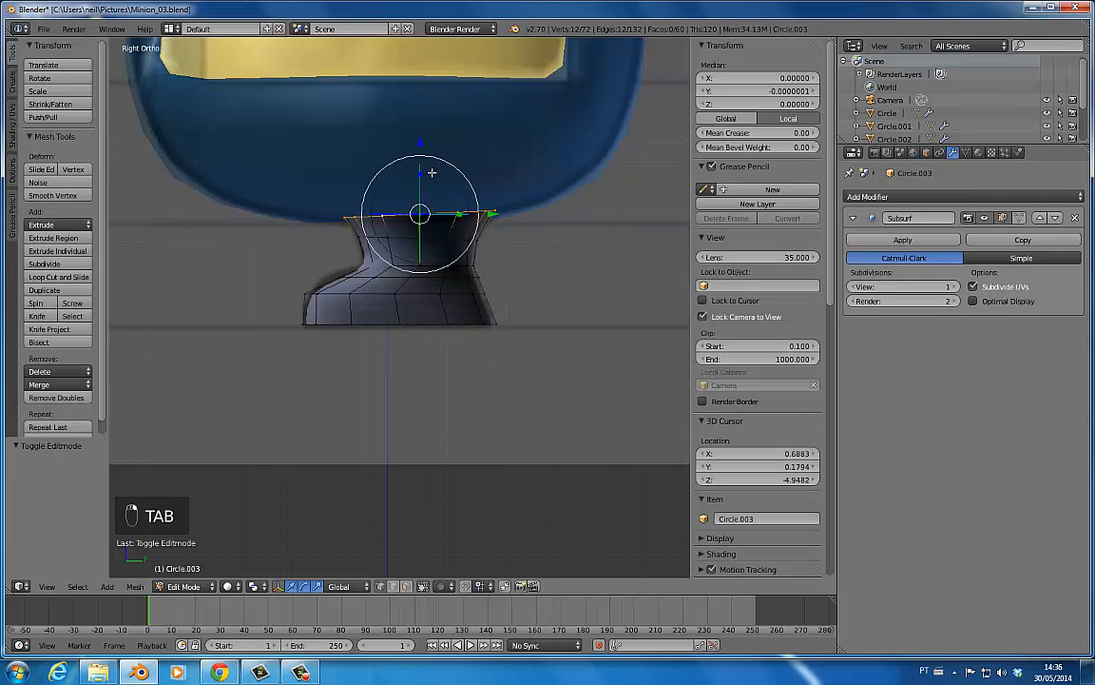
drag(431, 172, 431, 116)
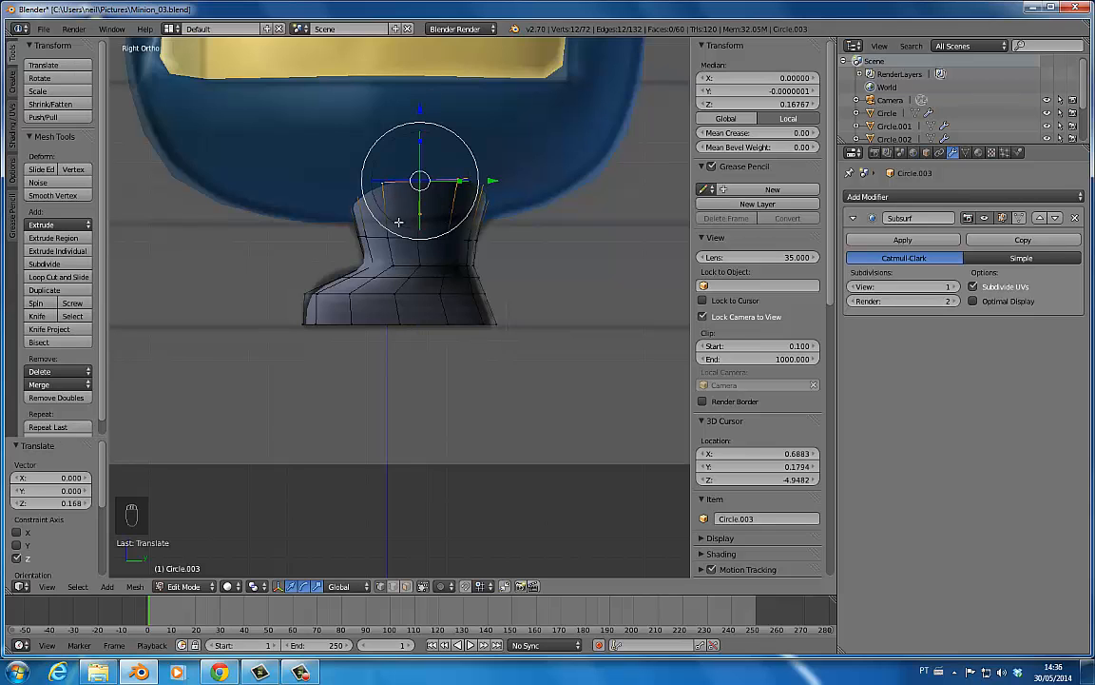
- Move the whole leg object about -0.289 along X to line up with the front-view reference
key(KP_1)
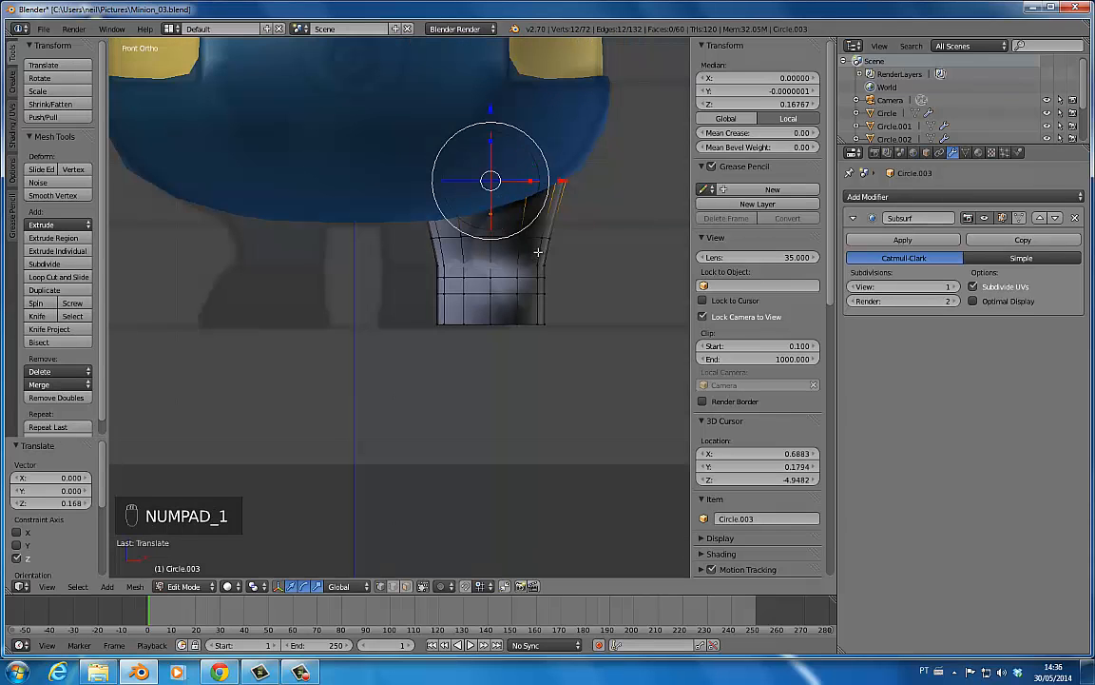
key(a)
key(a)
key(a)
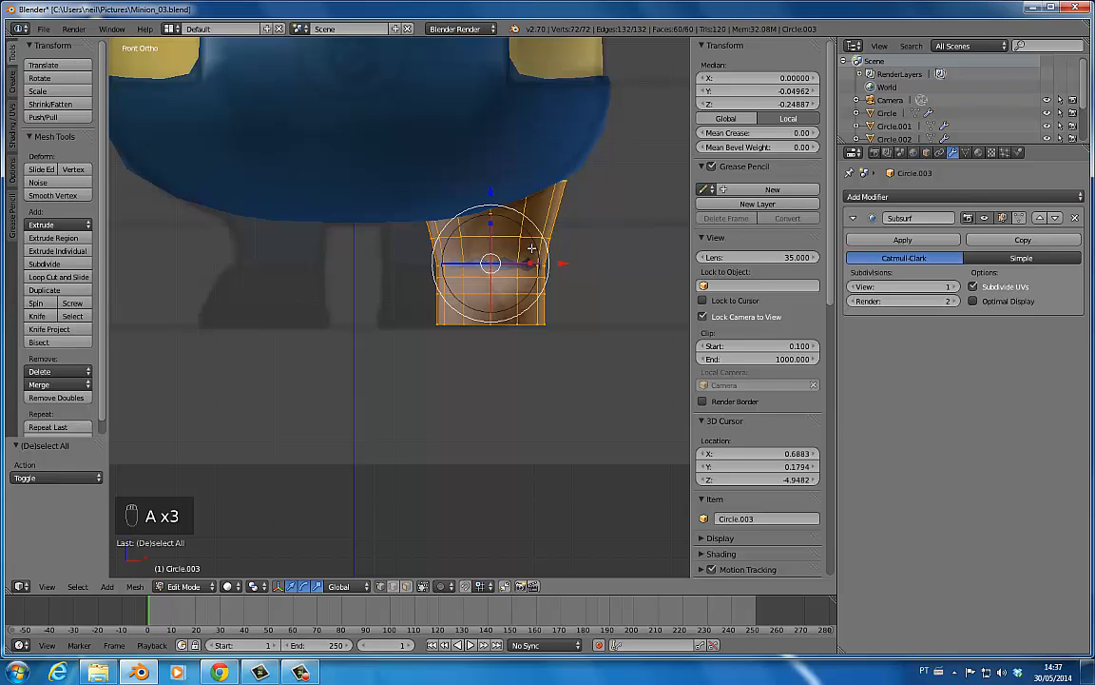
key(Tab)
key(g)
key(x)
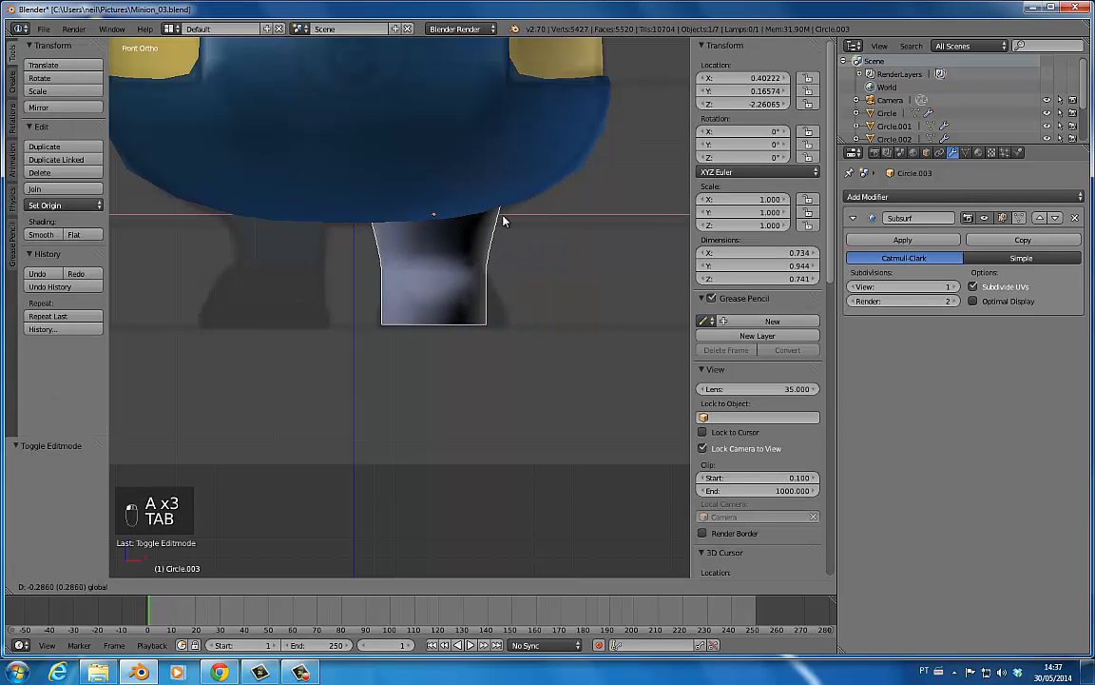
click(497, 225)
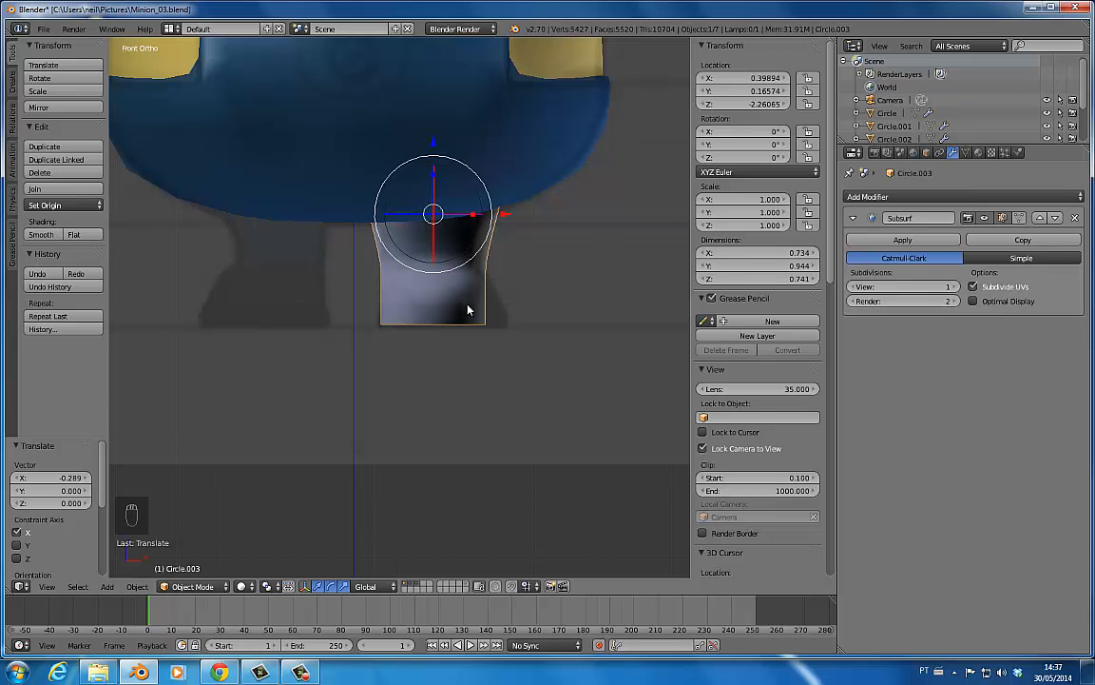
- Select the foot's three lowest loops, enable proportional editing, and shift them about 0.023 along X
key(Tab)
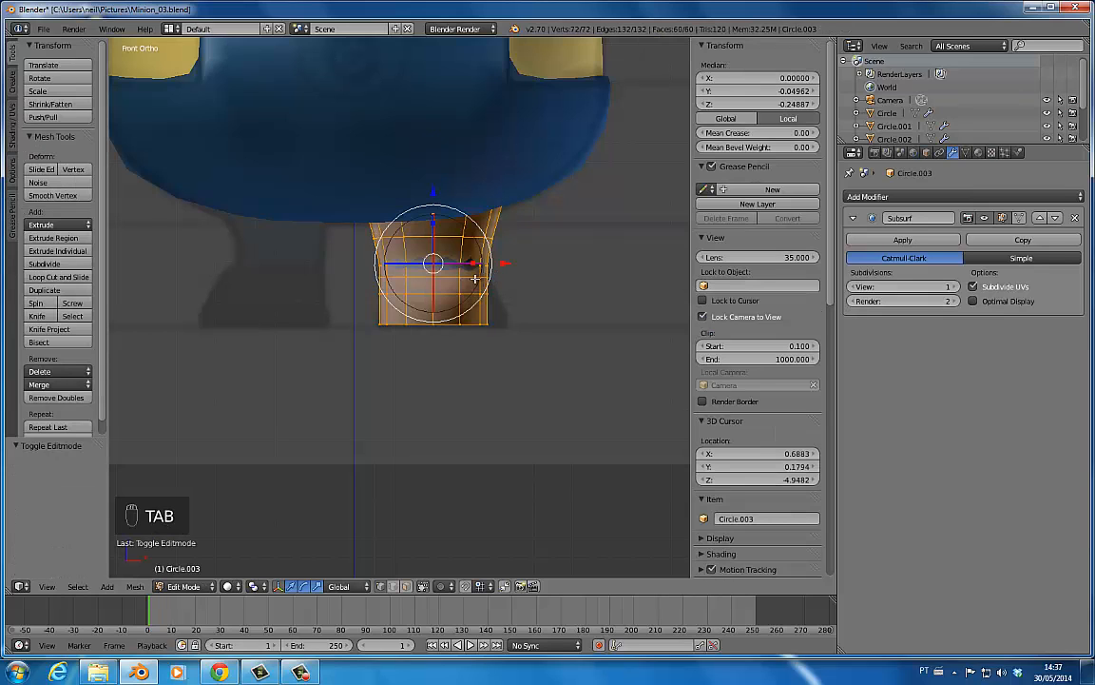
alt+right_click(470, 293)
alt+shift+right_click(470, 295)
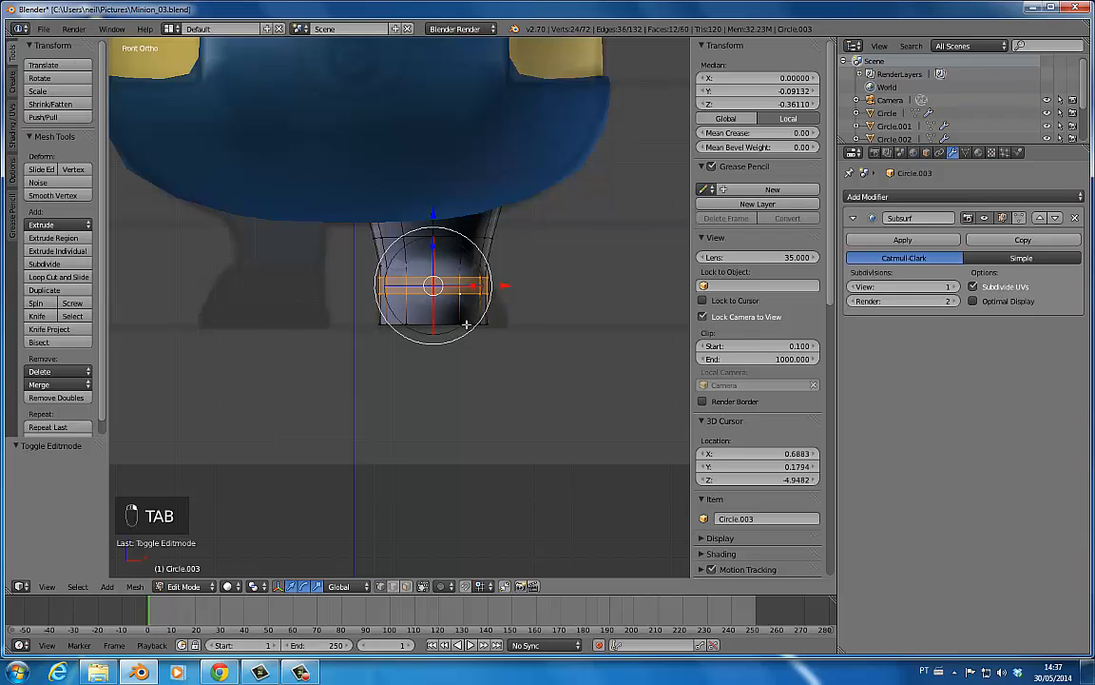
alt+shift+right_click(467, 324)
key(g)
key(x)
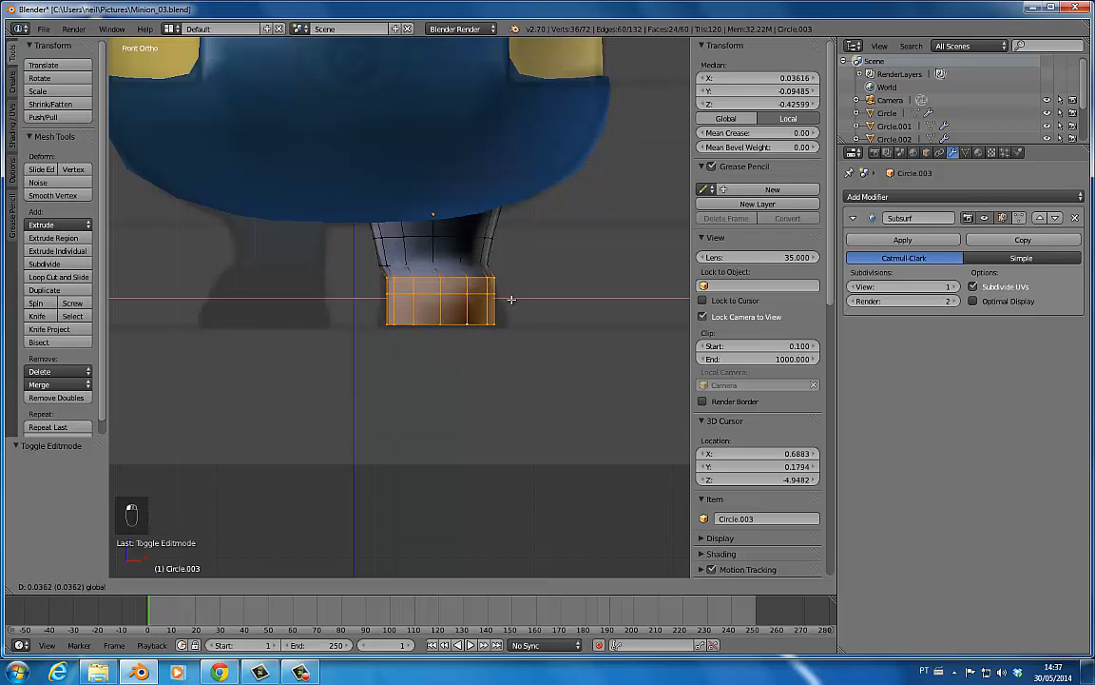
key(o)
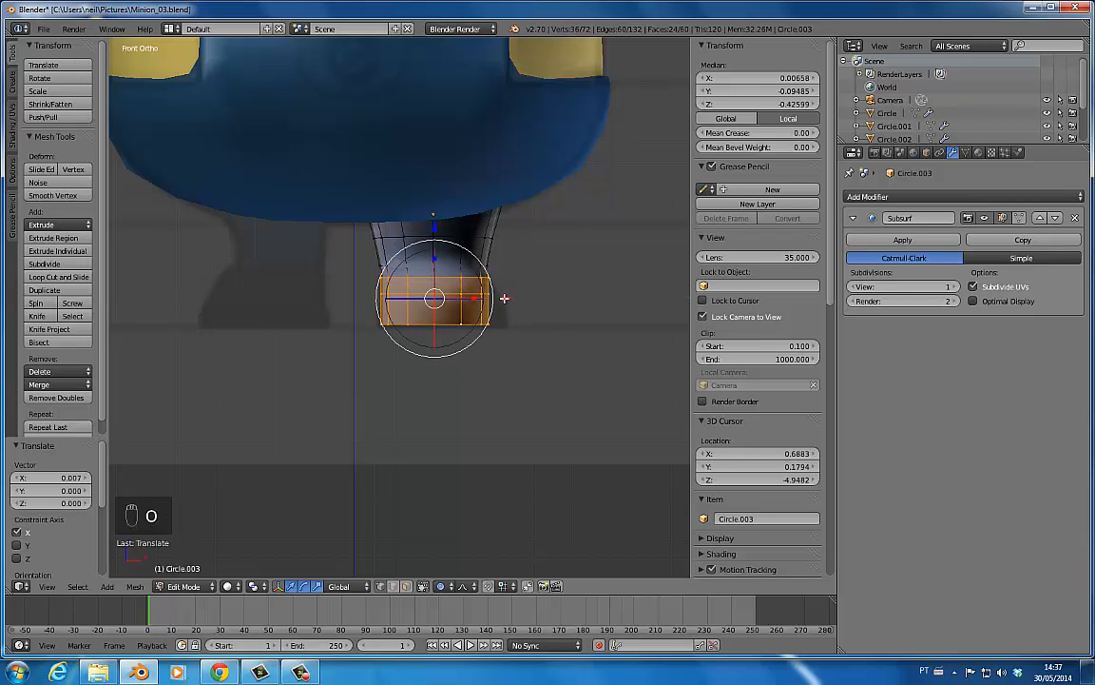
click(513, 301)
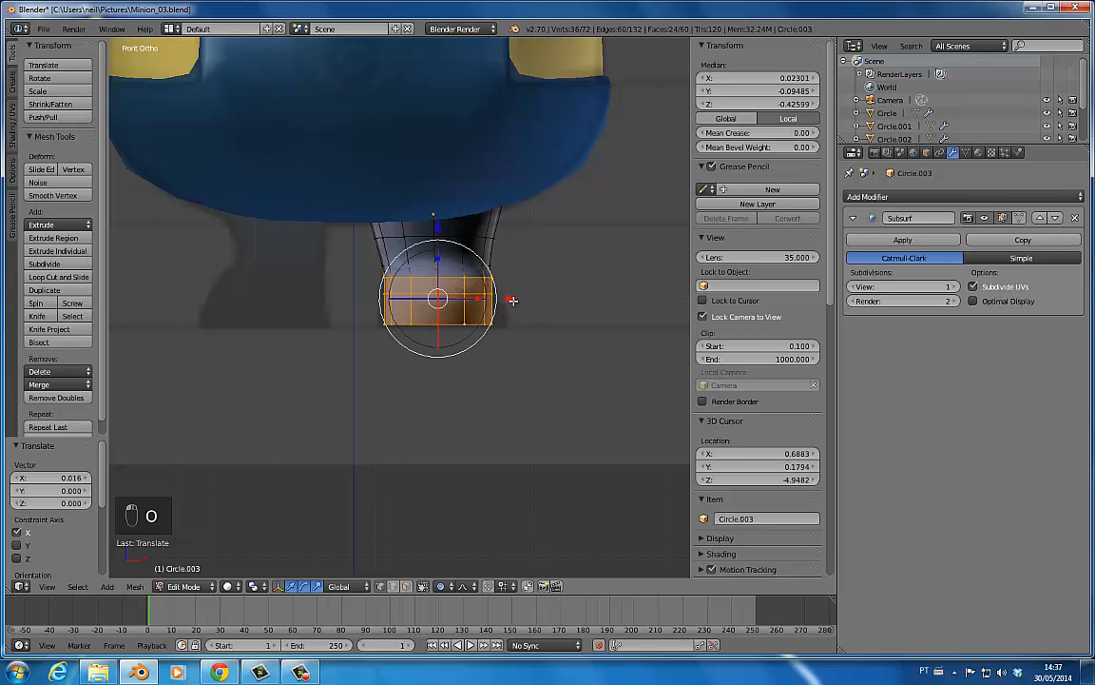
- Scale the foot's three lowest loops about 1.23 along X and move them about 0.016 along X
key(s)
key(x)
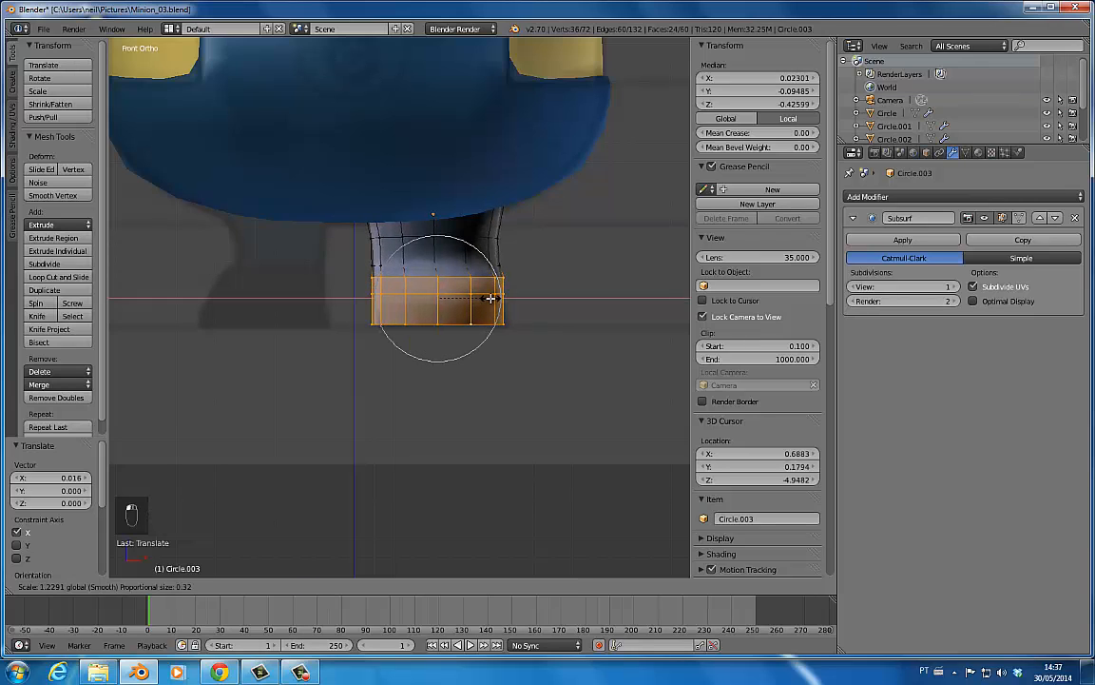
click(491, 299)
drag(510, 299, 515, 299)
- Turn off proportional editing, then scale the foot's upper loop to about 0.877 and the ankle loop to about 0.795
alt+right_click(481, 278)
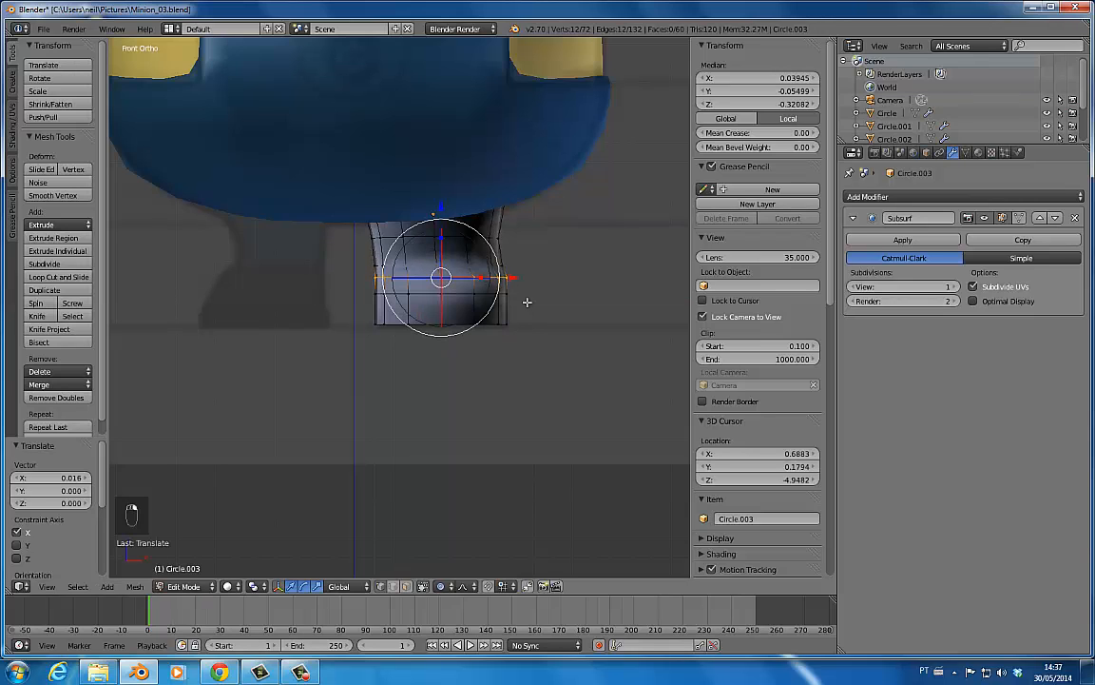
key(o)
key(s)
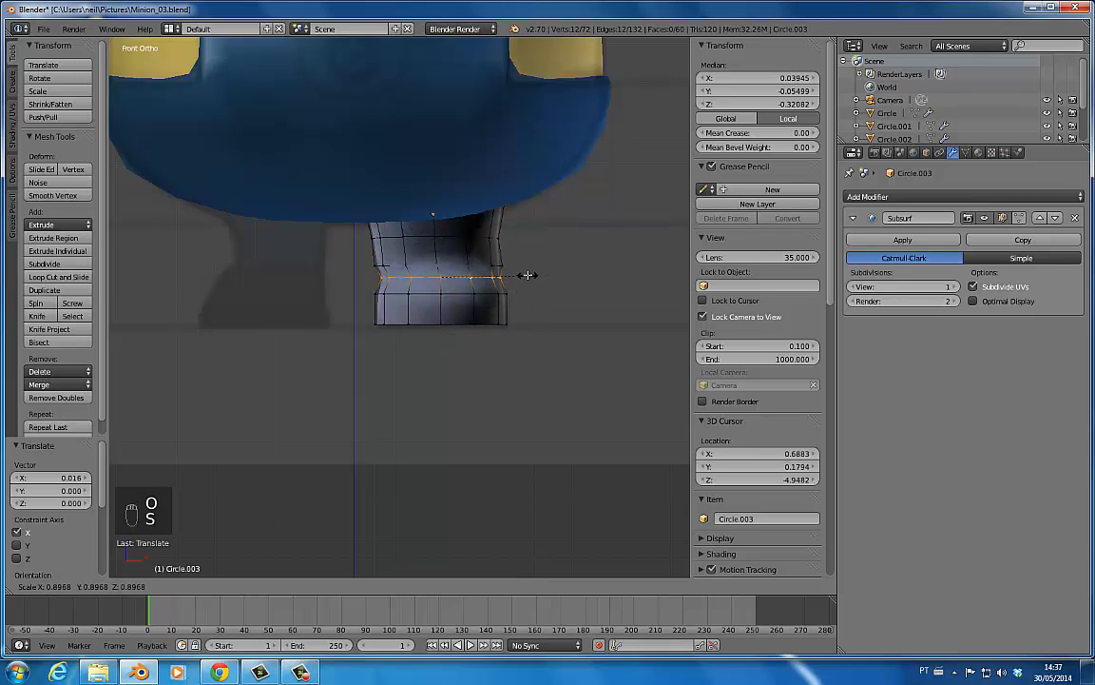
click(504, 259)
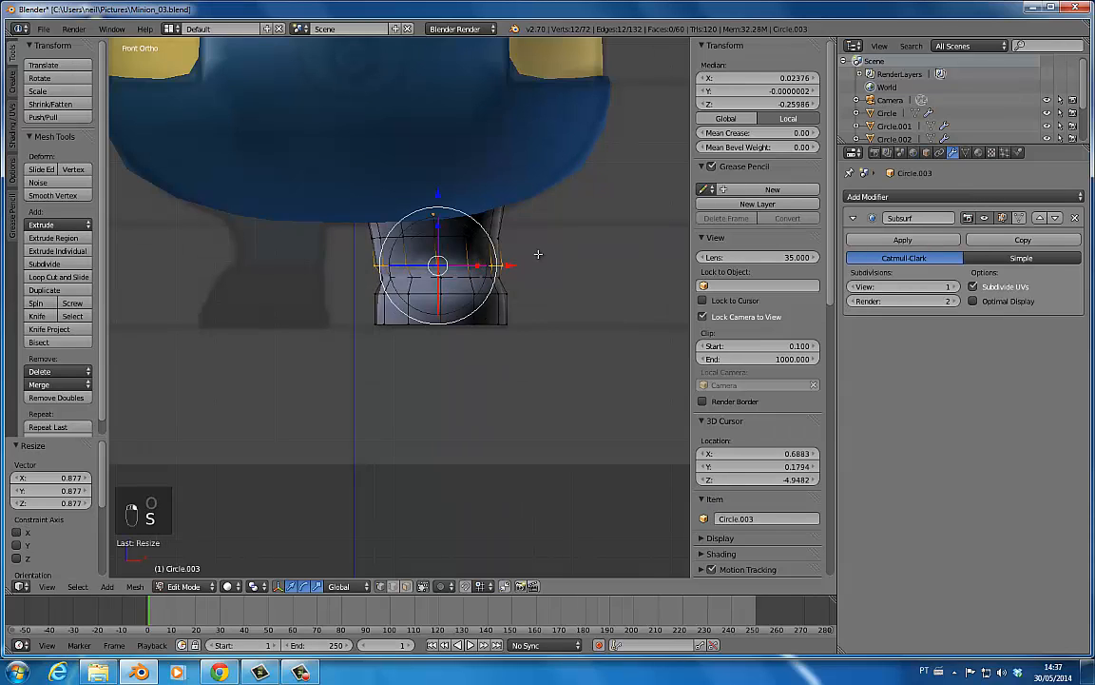
key(s)
click(509, 254)
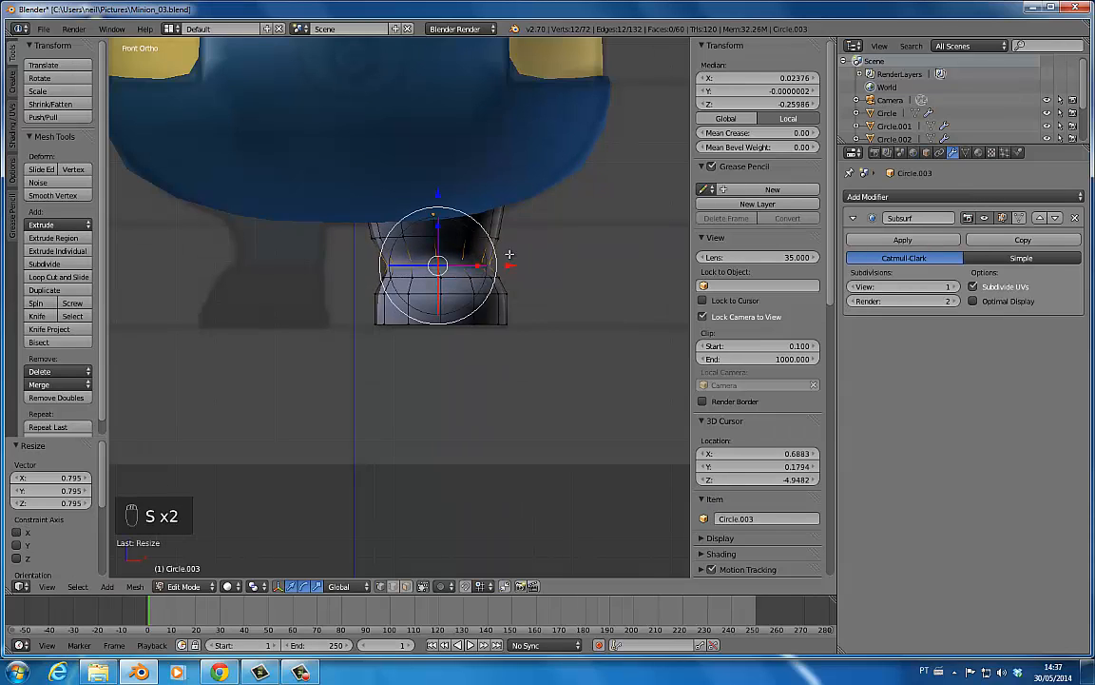
- Scale down the loop in the middle of the upper leg to narrow it
alt+right_click(453, 235)
key(s)
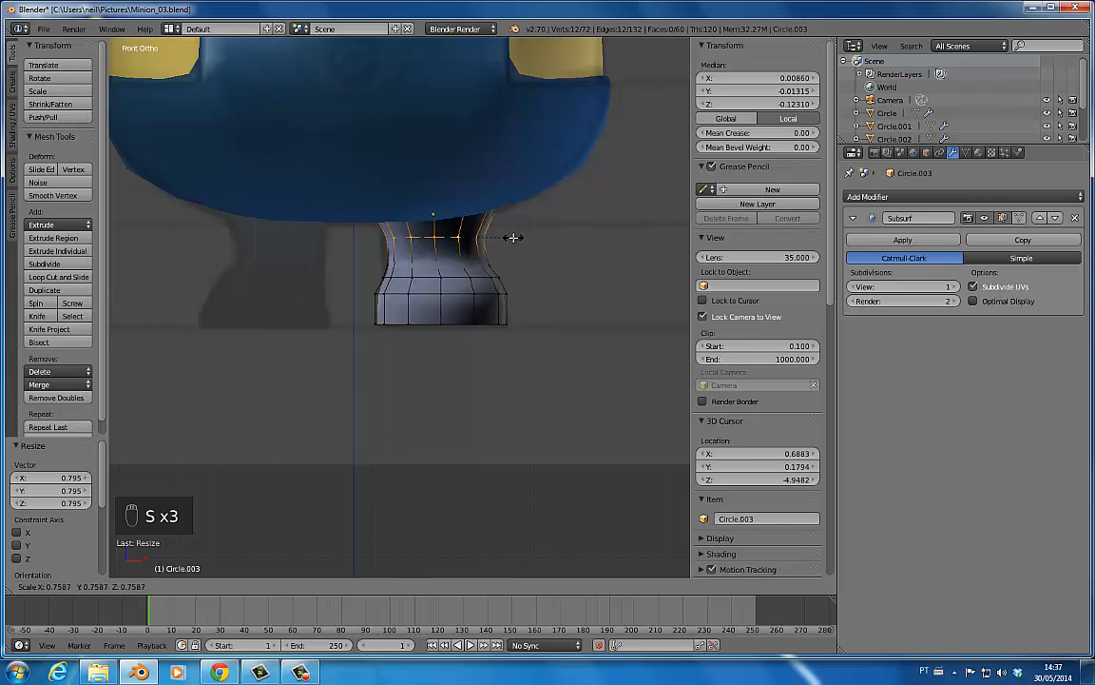
click(506, 254)
key(Tab)
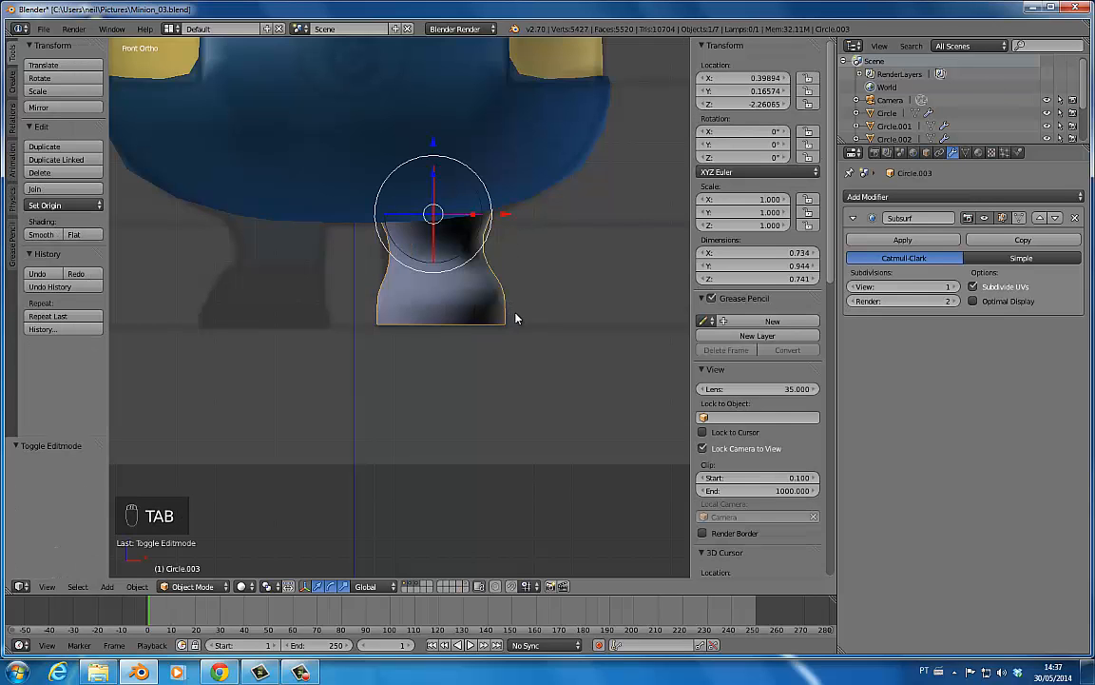
- In side view, move the instep vertex about -0.026 along Y and 0.030 along Z, and pull the heel's bottom vertex inward
key(KP_3)
middle_drag(403, 313, 451, 277)
key(KP_3)
key(Tab)
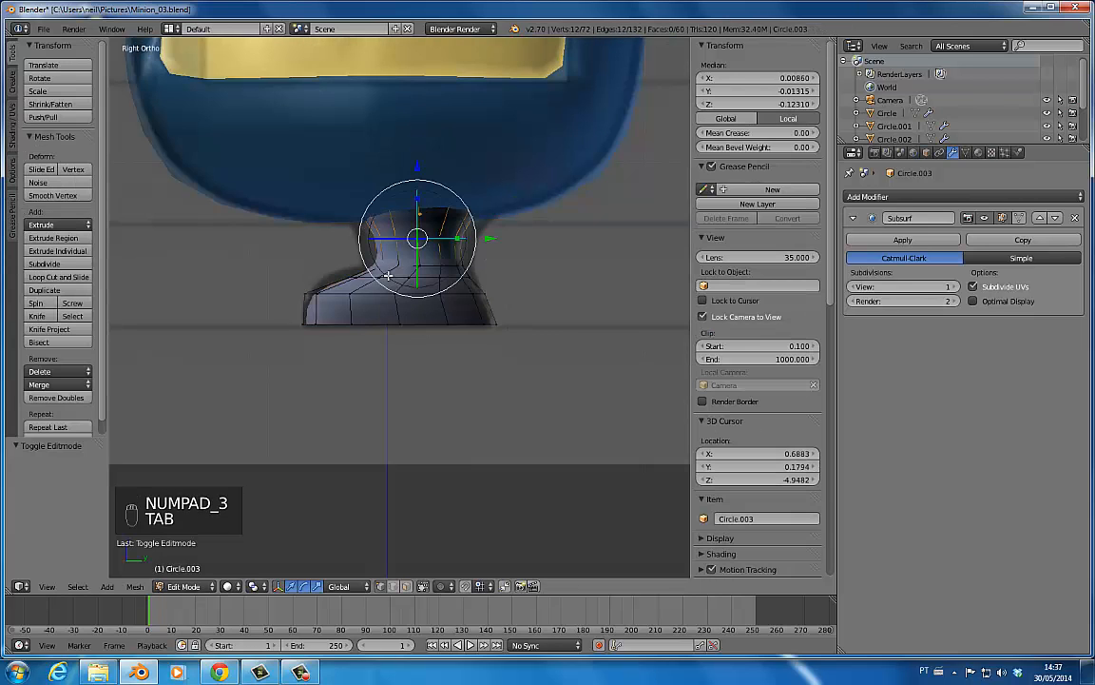
mouse_move(347, 278)
right_down()
mouse_move(335, 261)
mouse_move(359, 272)
right_up()
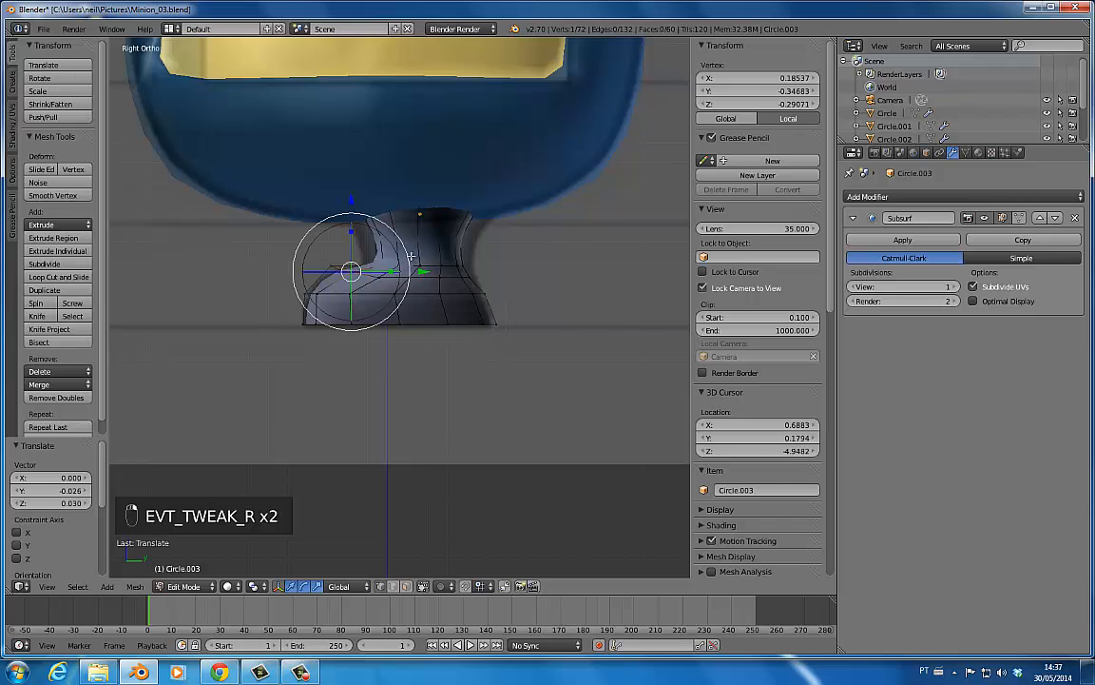
key(Tab)
key(Tab)
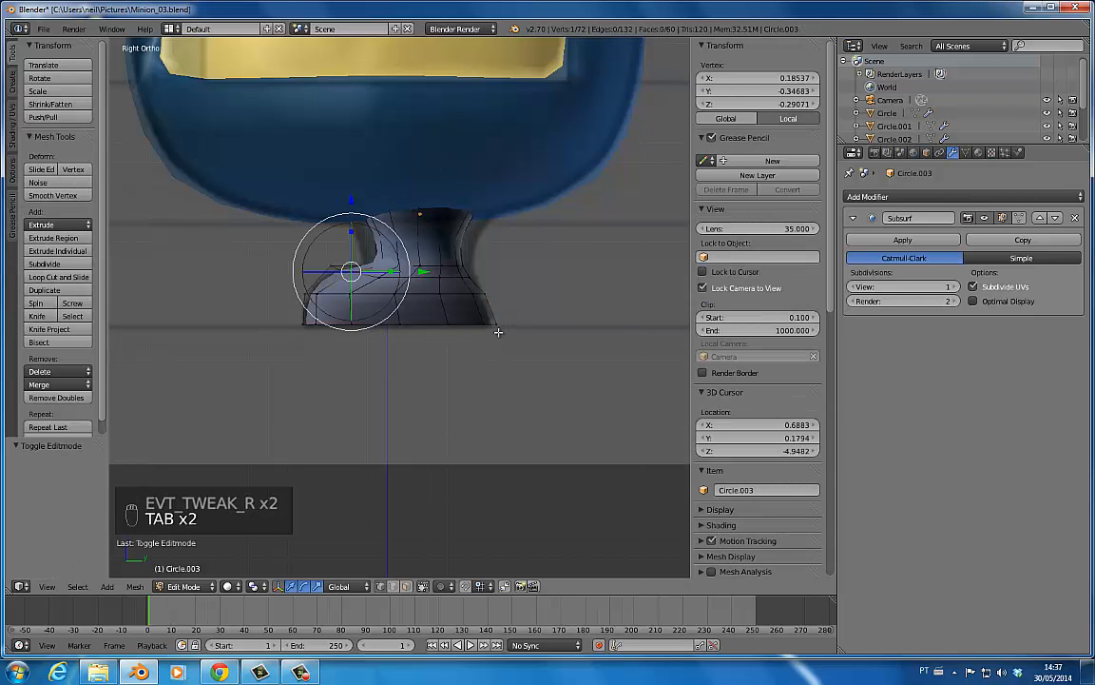
right_drag(494, 325, 476, 325)
key(Tab)
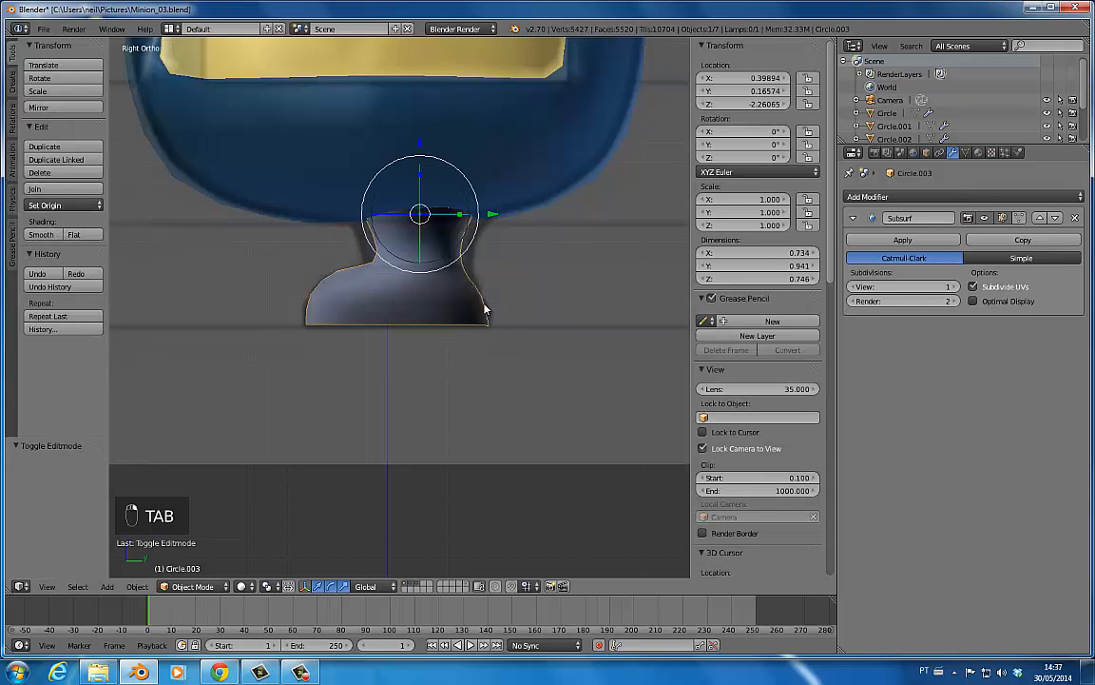
- Add a horizontal loop cut around the lower foot just above the sole
key(Tab)
key(ctrl+r)
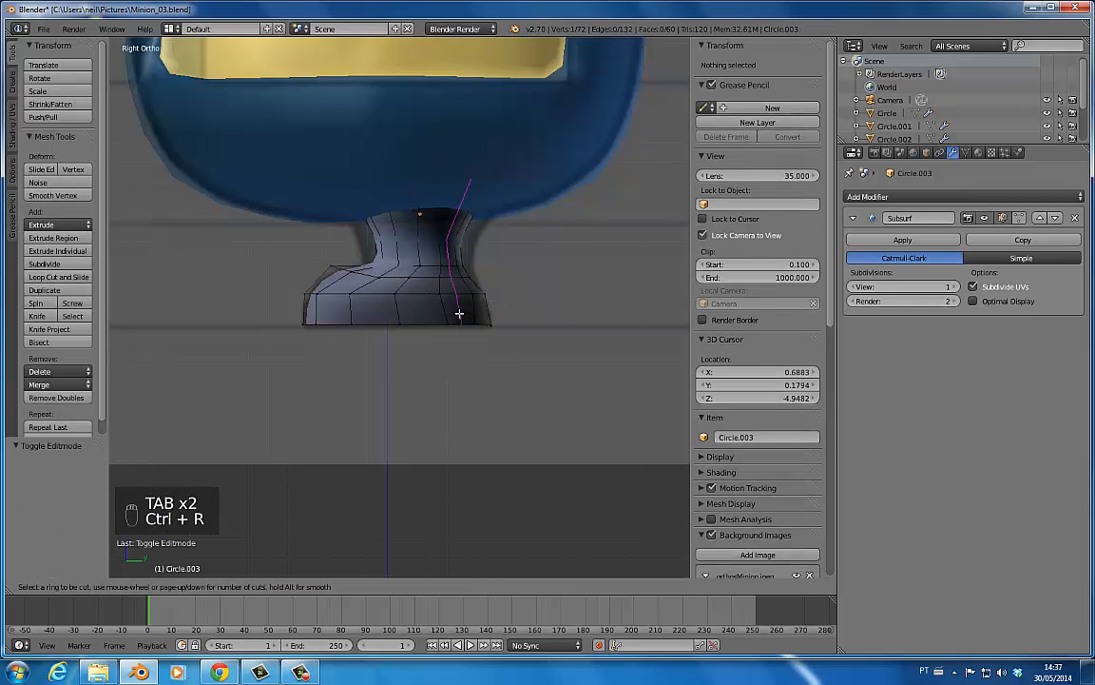
click(487, 308)
click(484, 312)
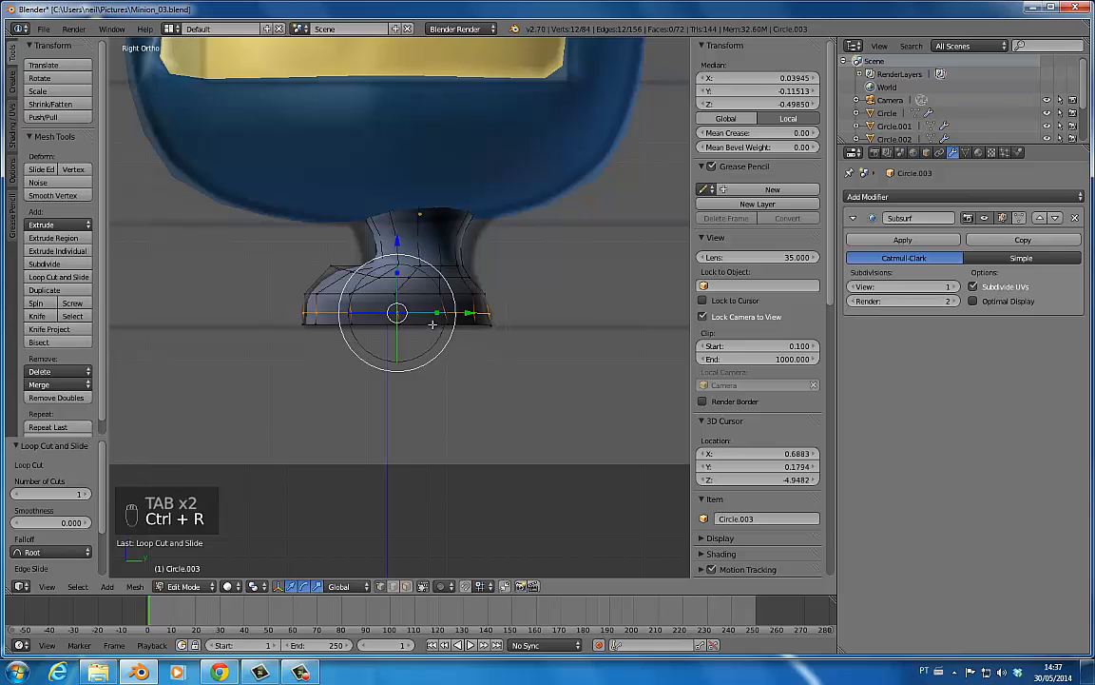
- Extrude the band of faces along the foot's bottom edge slightly outward as a shoe sole, and save the file
ctrl+right_click(484, 323)
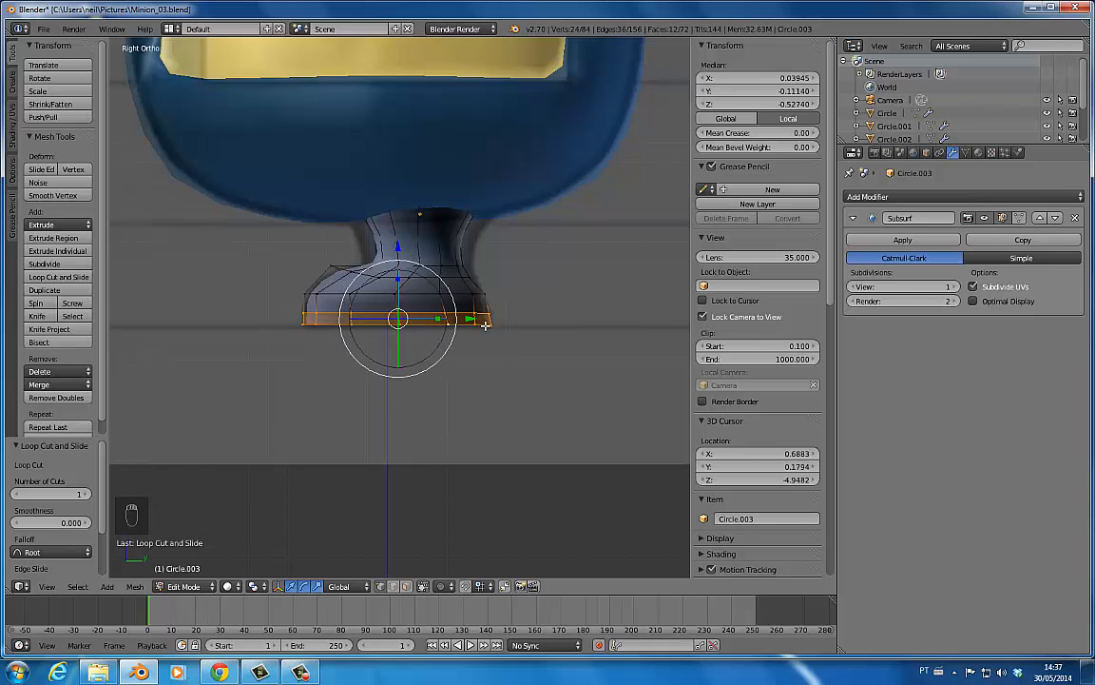
key(e)
key(alt+s)
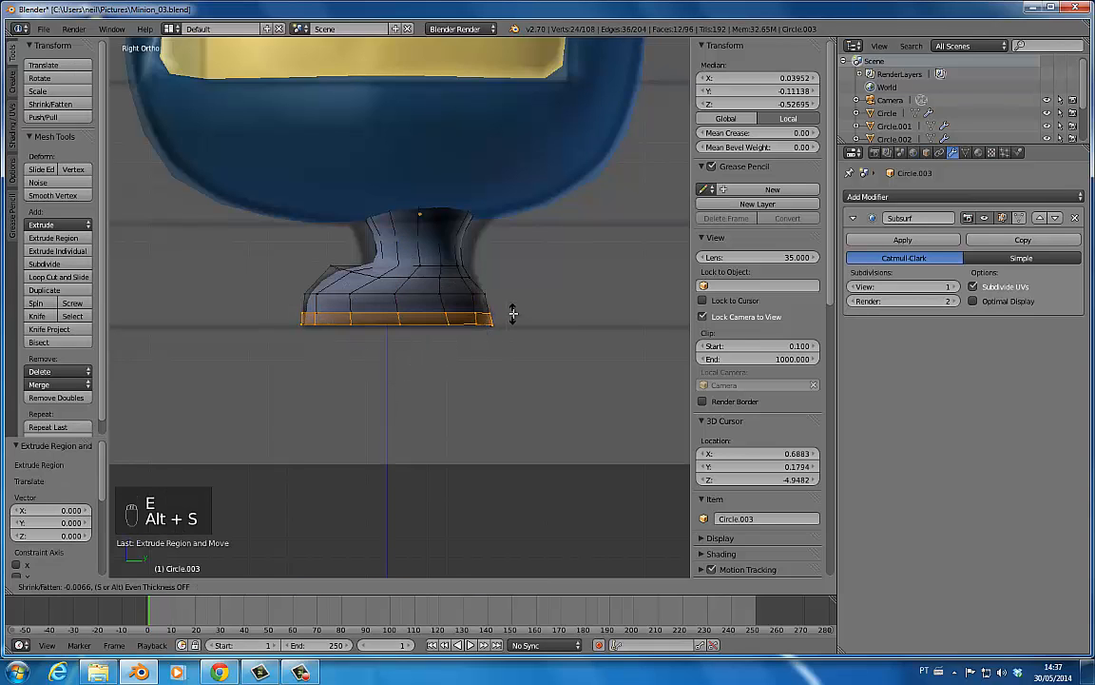
click(513, 314)
key(Tab)
key(ctrl+s)
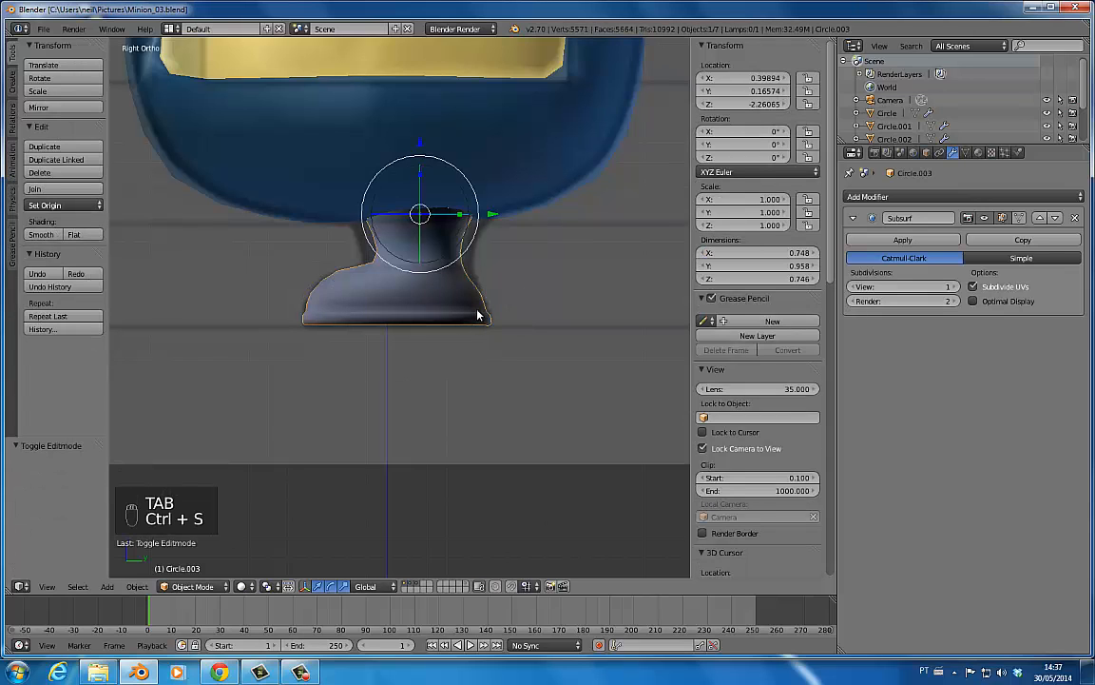
- Select the leg's edge loops above the shoe in wireframe and give the leg object the existing BlueMaterial
key(Tab)
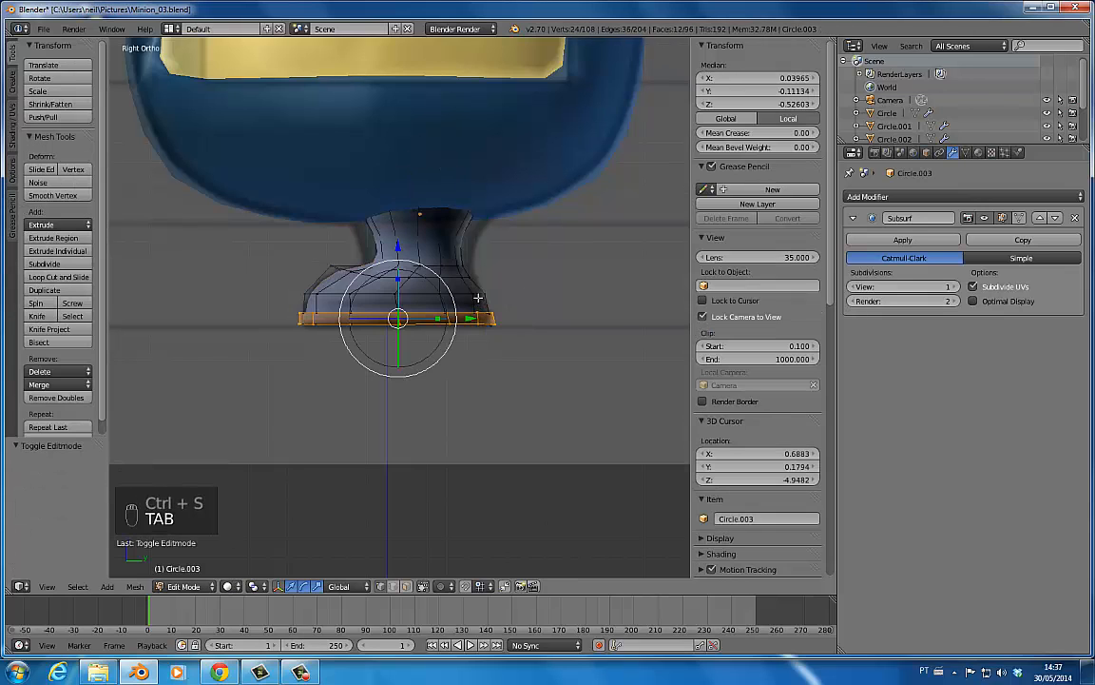
alt+right_click(430, 263)
key(z)
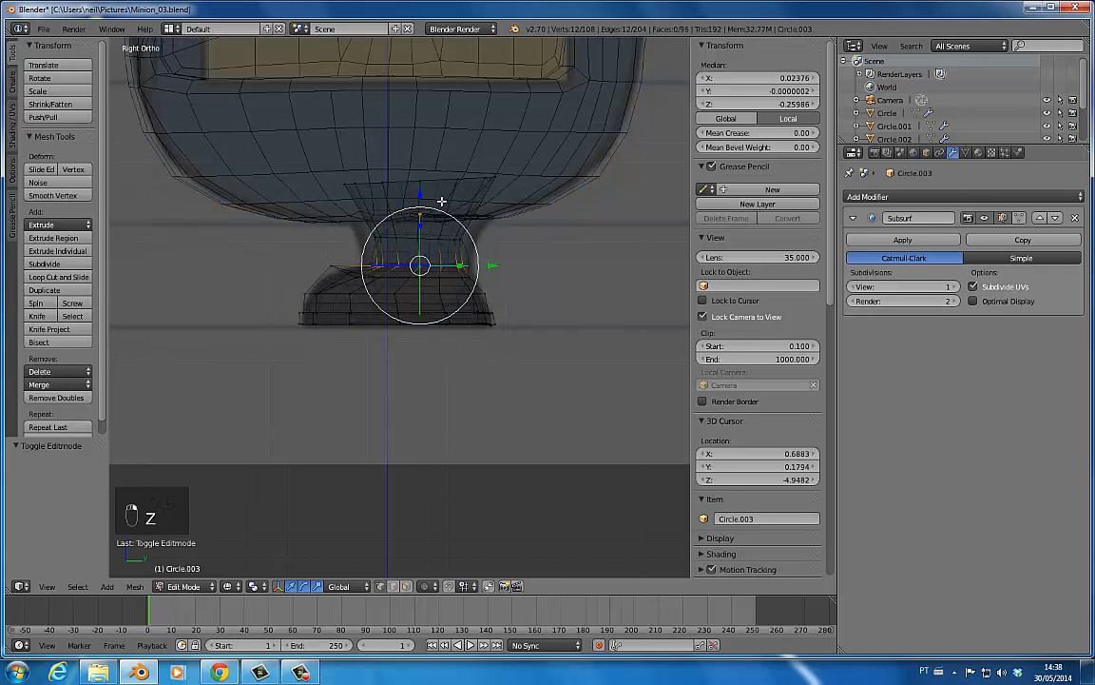
alt+shift+right_click(445, 189)
alt+shift+right_click(429, 233)
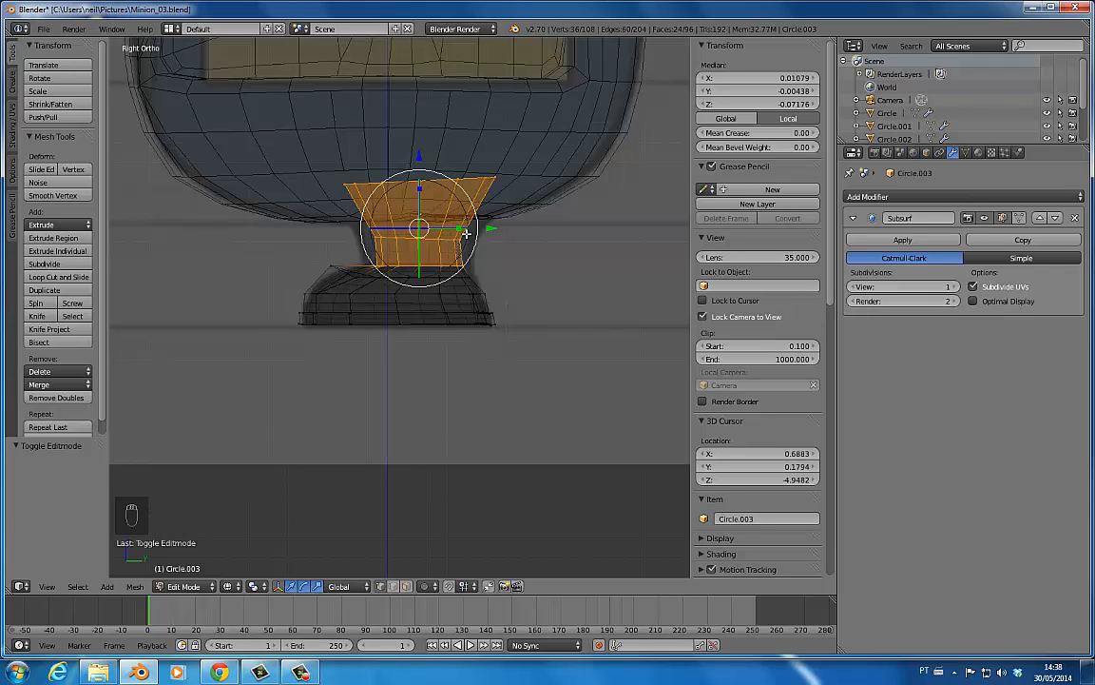
click(978, 152)
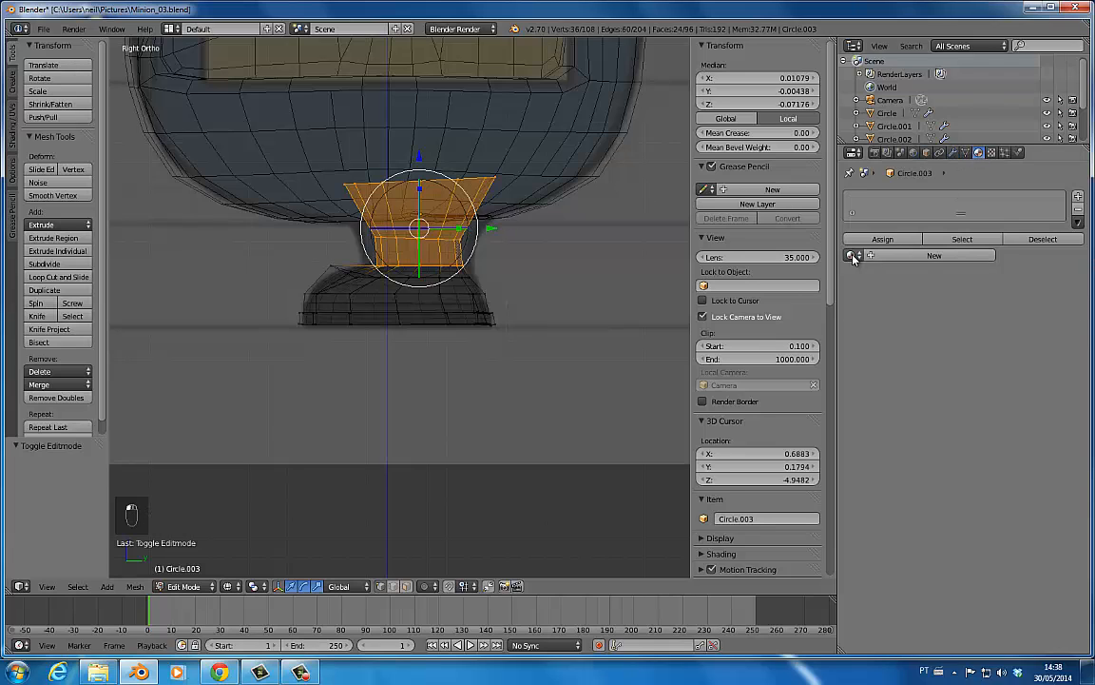
click(853, 257)
click(865, 284)
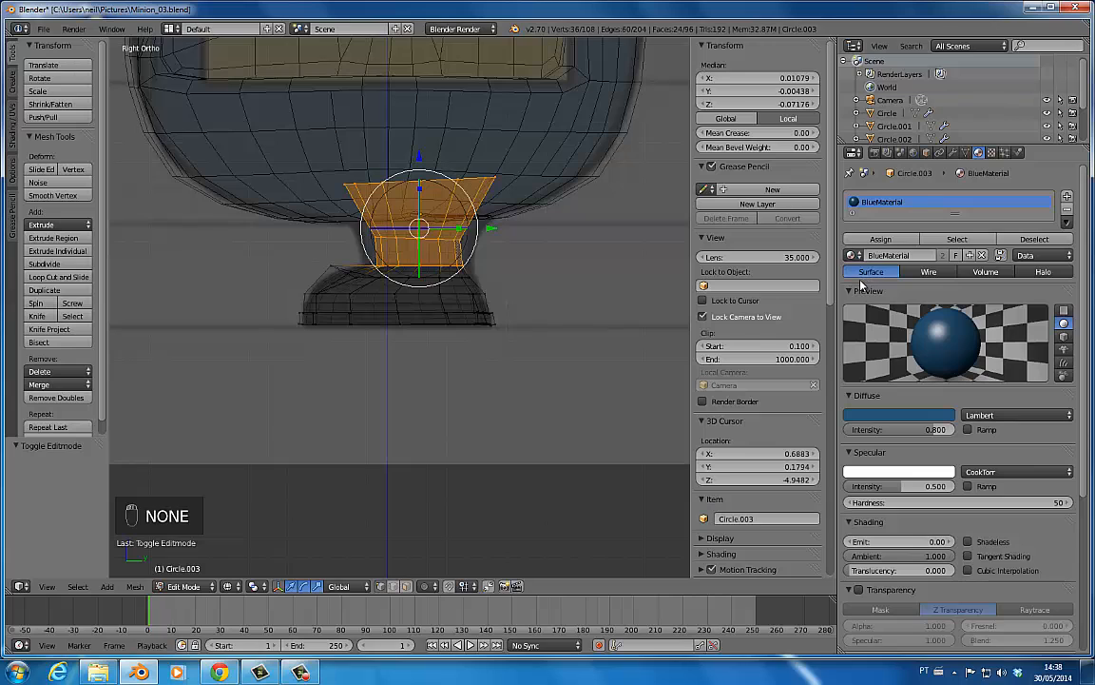
- Select the shoe faces below the leg, assign them CouroMaterial in a second material slot, and save the file
key(Tab)
key(Tab)
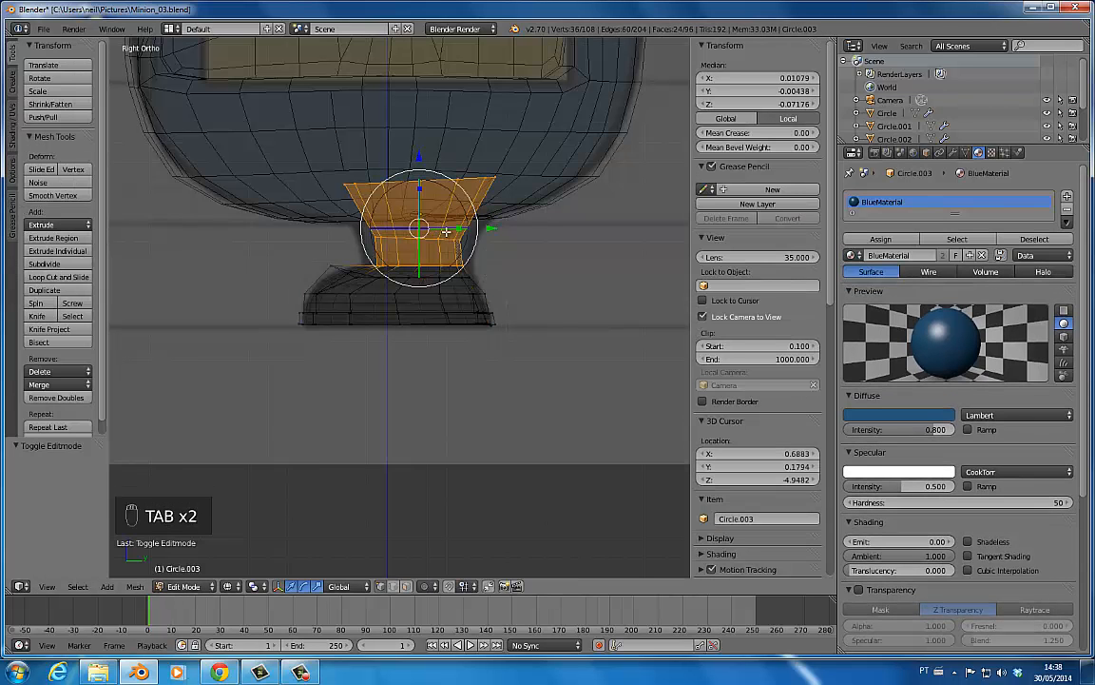
key(ctrl+i)
key(ctrl+KP_Add)
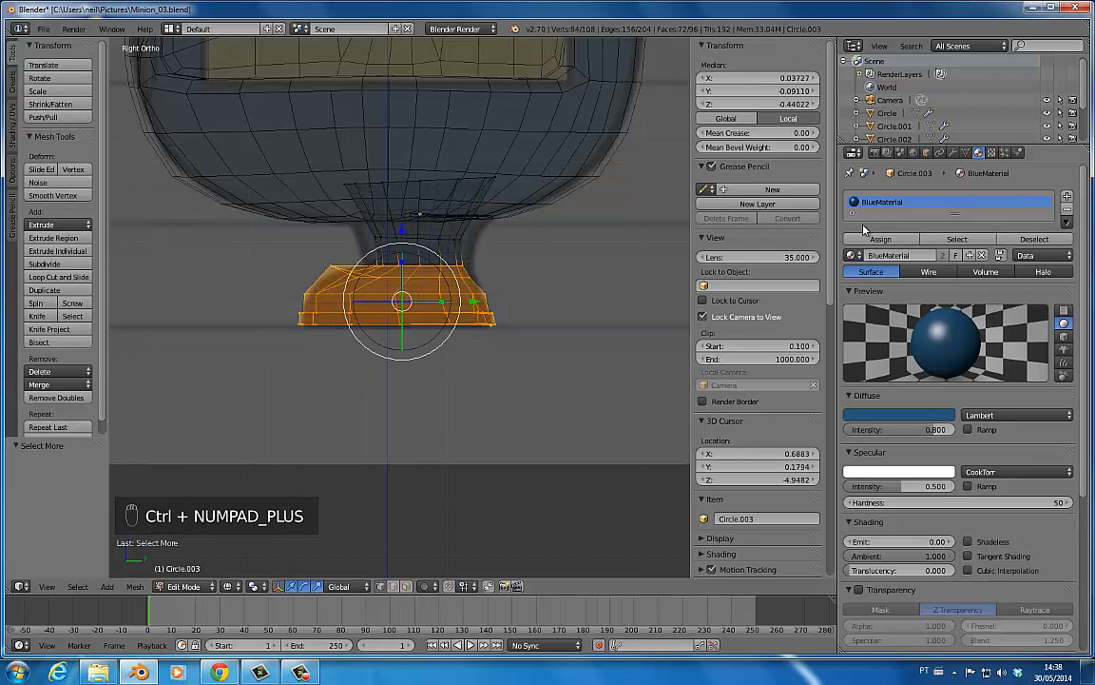
click(1067, 195)
click(851, 261)
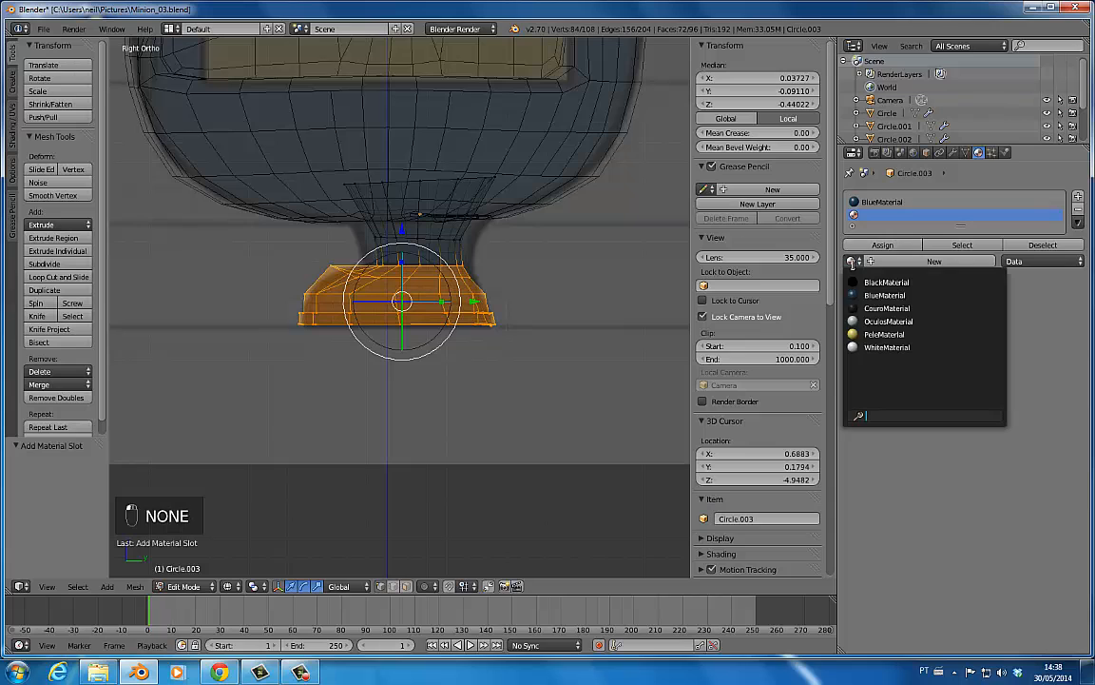
click(885, 304)
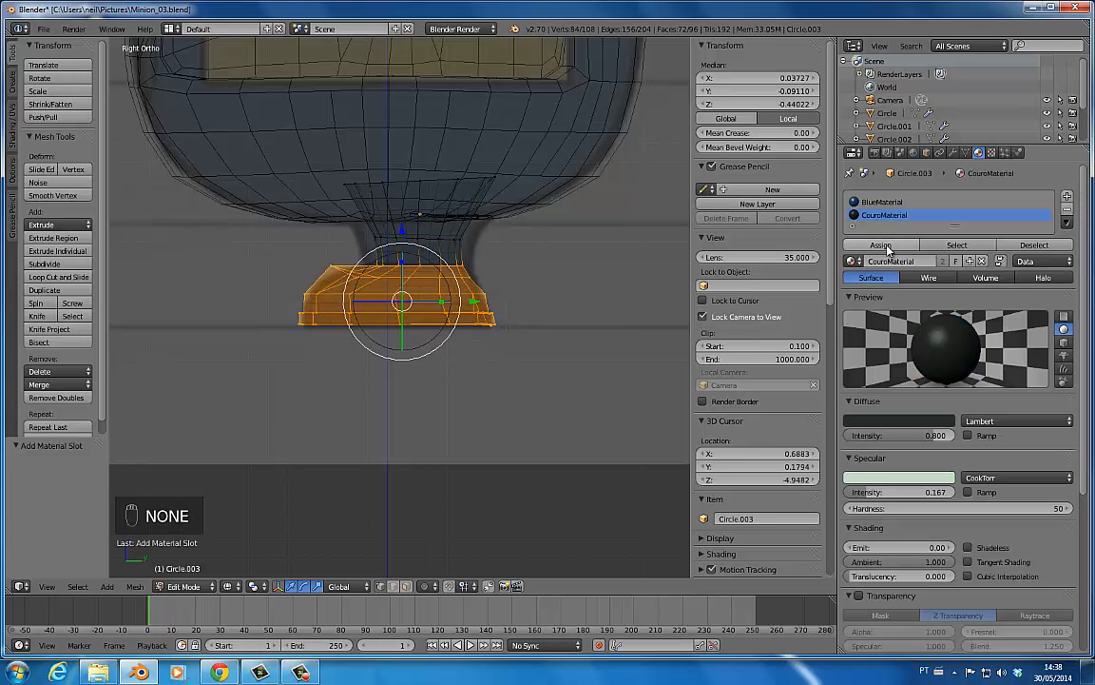
key(Tab)
key(z)
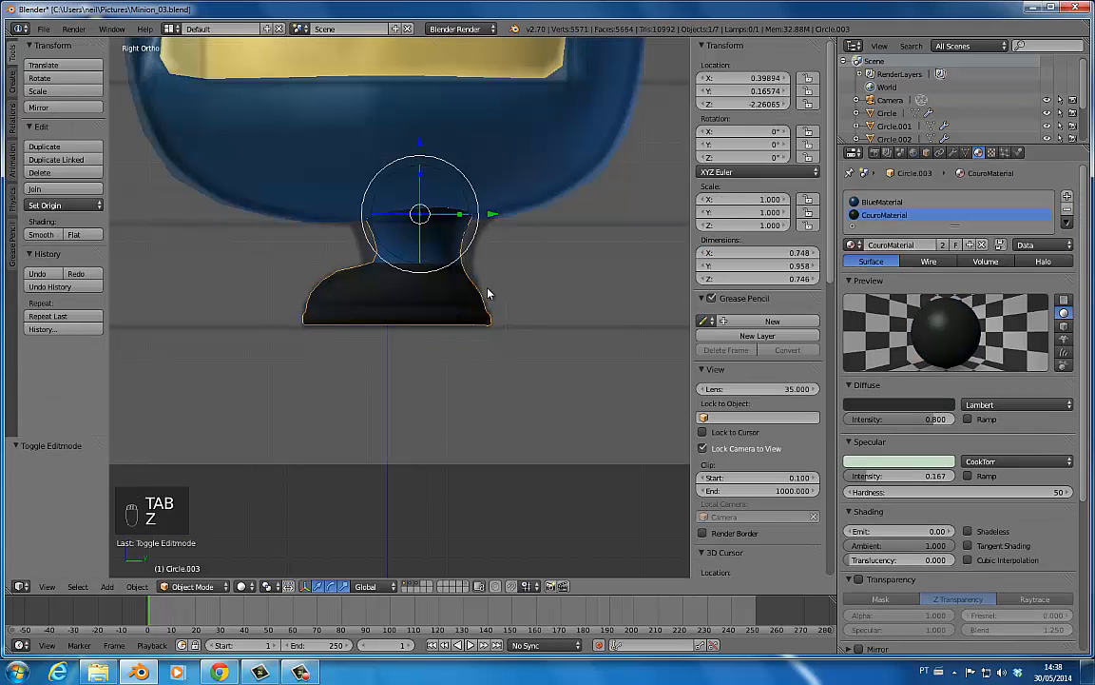
key(ctrl+s)
scroll(465, 357, down, 3)
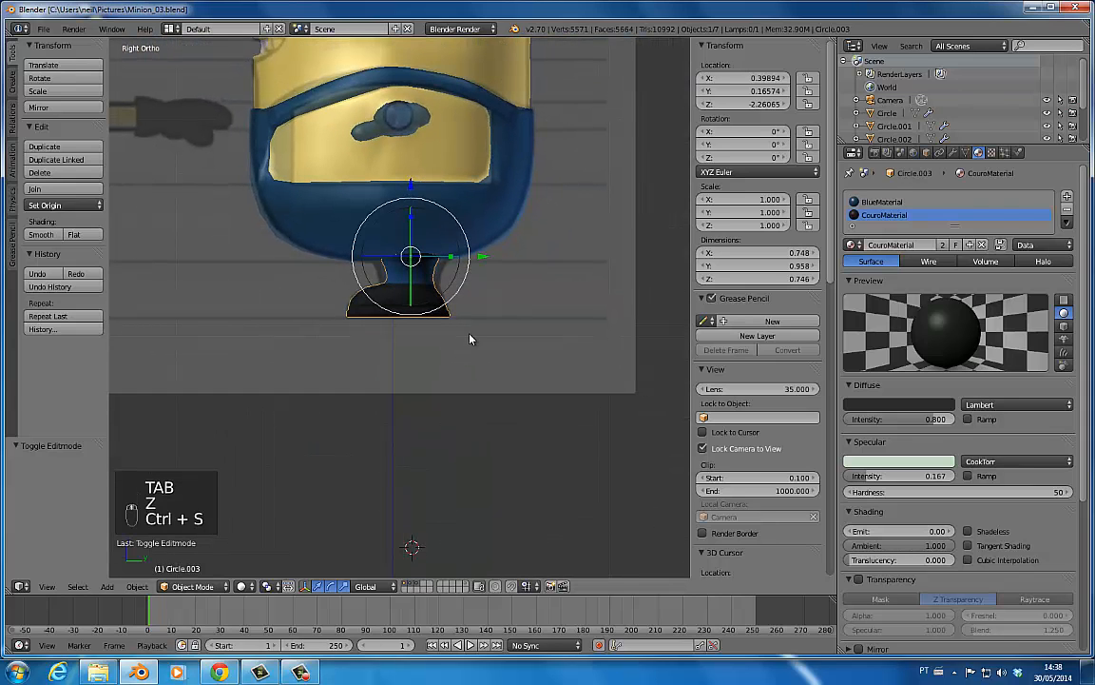
key(ctrl+s)
click(470, 340)
- Switch to the front view, save the file, and select the leg object's entire mesh in Edit Mode
middle_drag(414, 381, 519, 340)
key(KP_1)
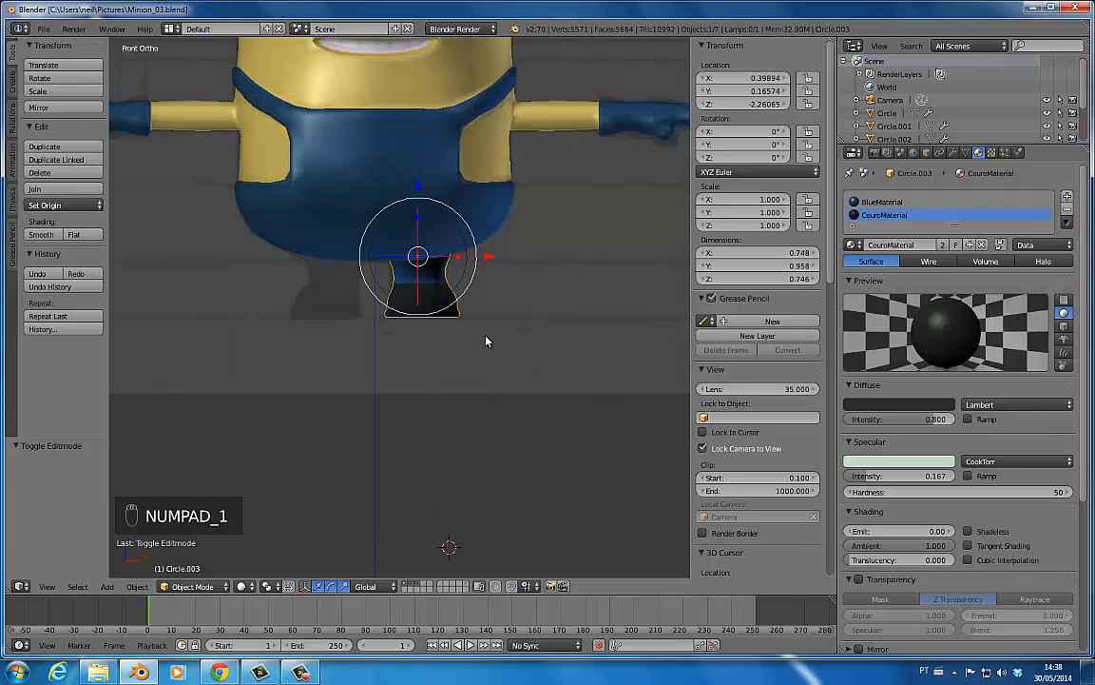
scroll(481, 318, down, 3)
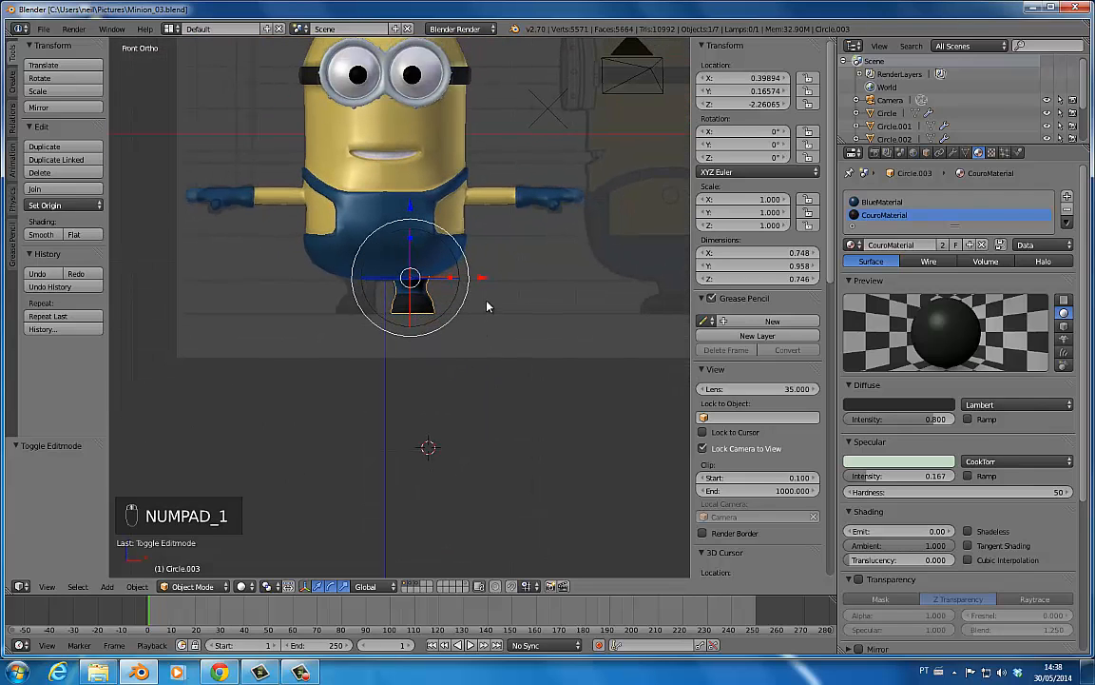
key(ctrl+s)
click(486, 302)
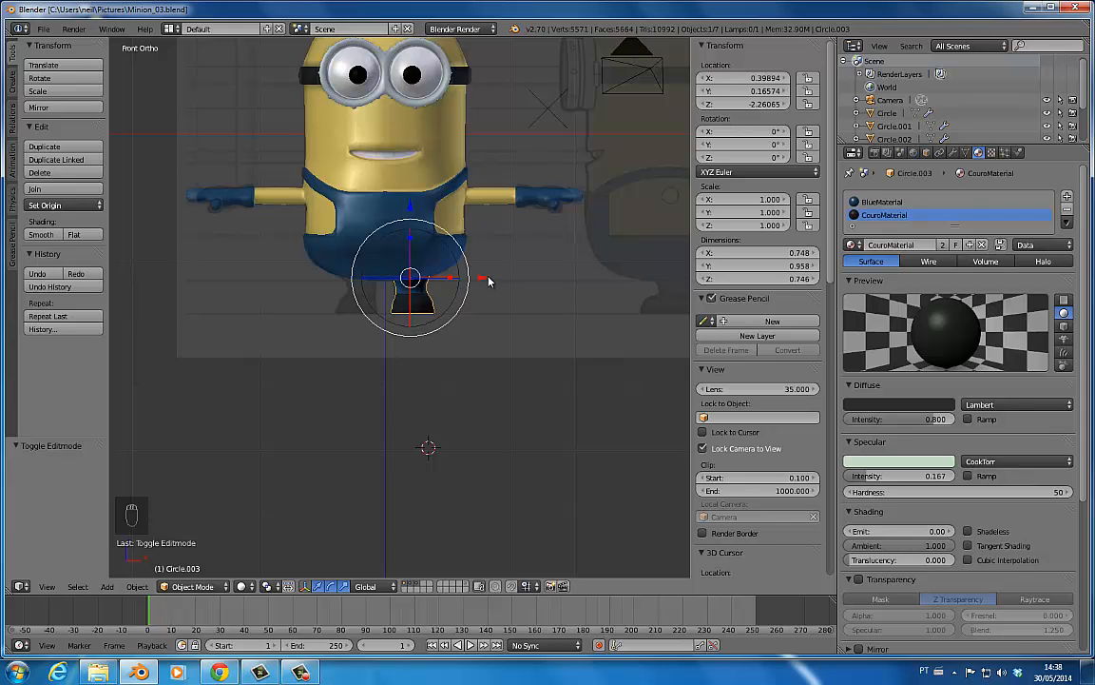
key(Tab)
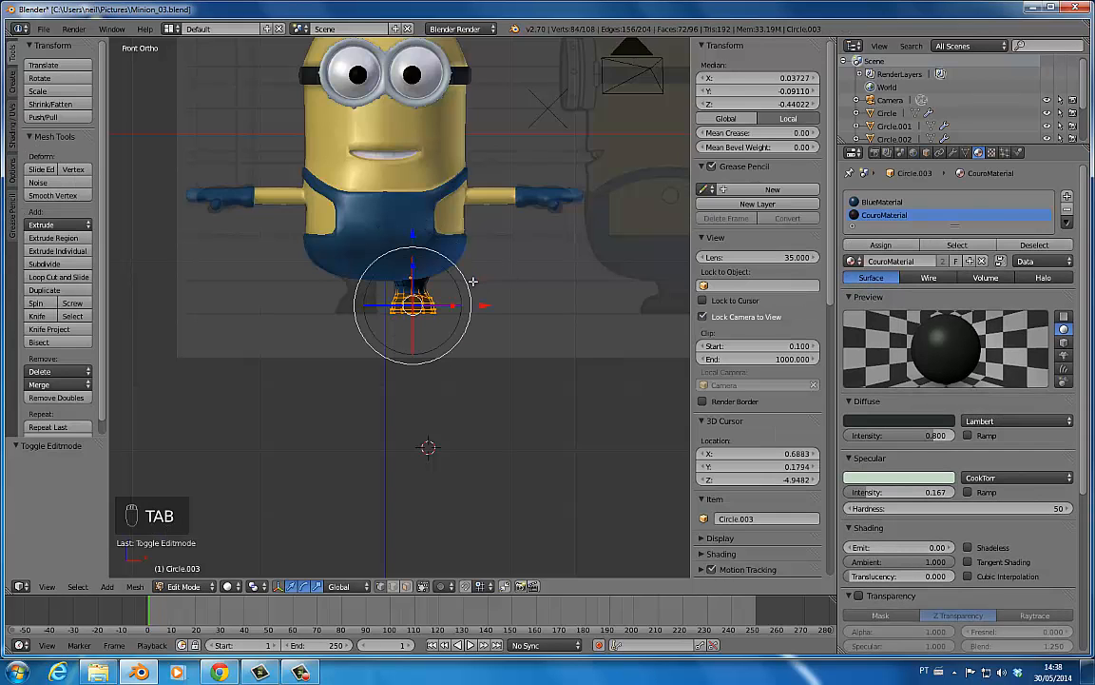
key(a)
key(a)
key(a)
key(a)
key(Tab)
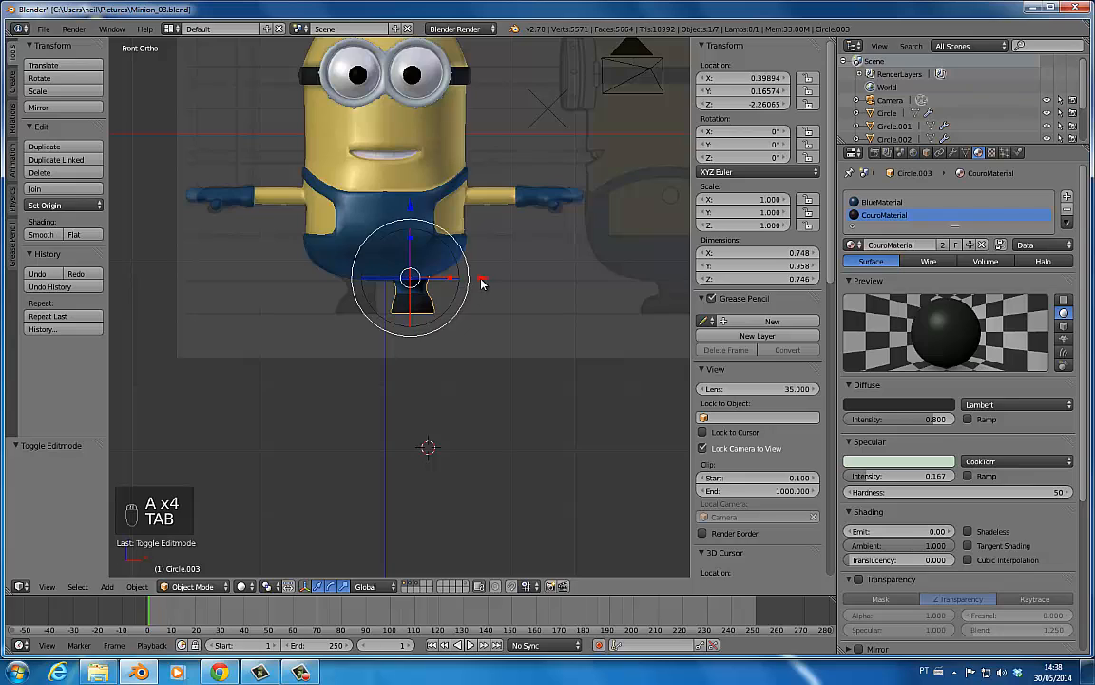
- Set the leg object's X location to 0 so its origin lies on the body's centre line
drag(479, 294, 472, 286)
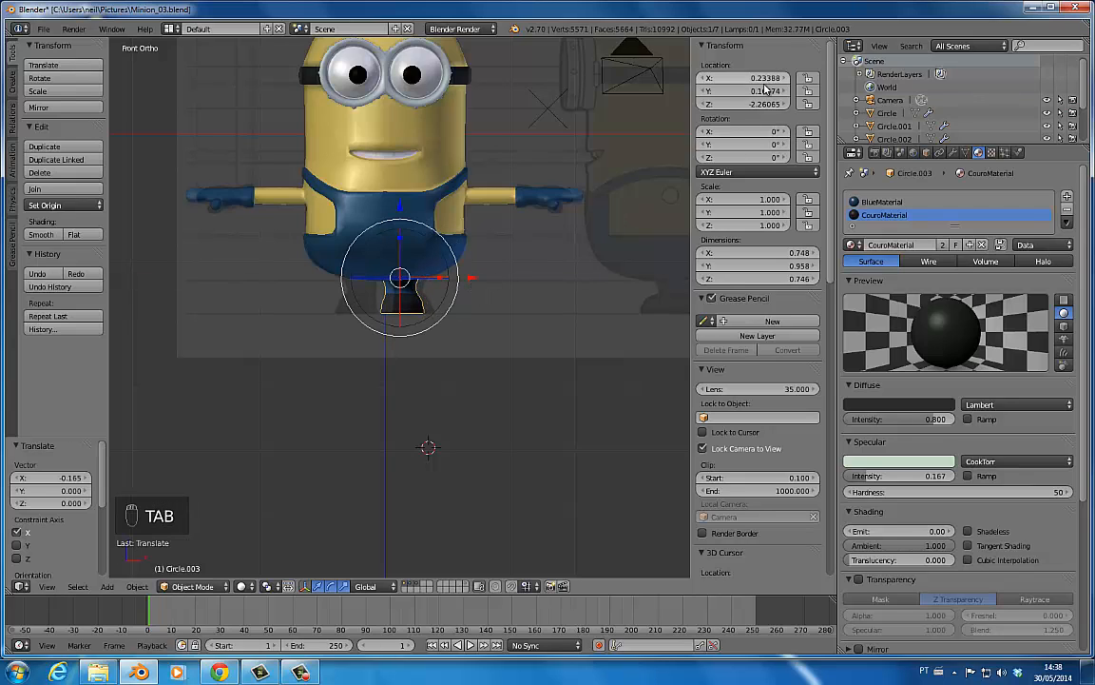
click(735, 78)
text(0)
key(Return)
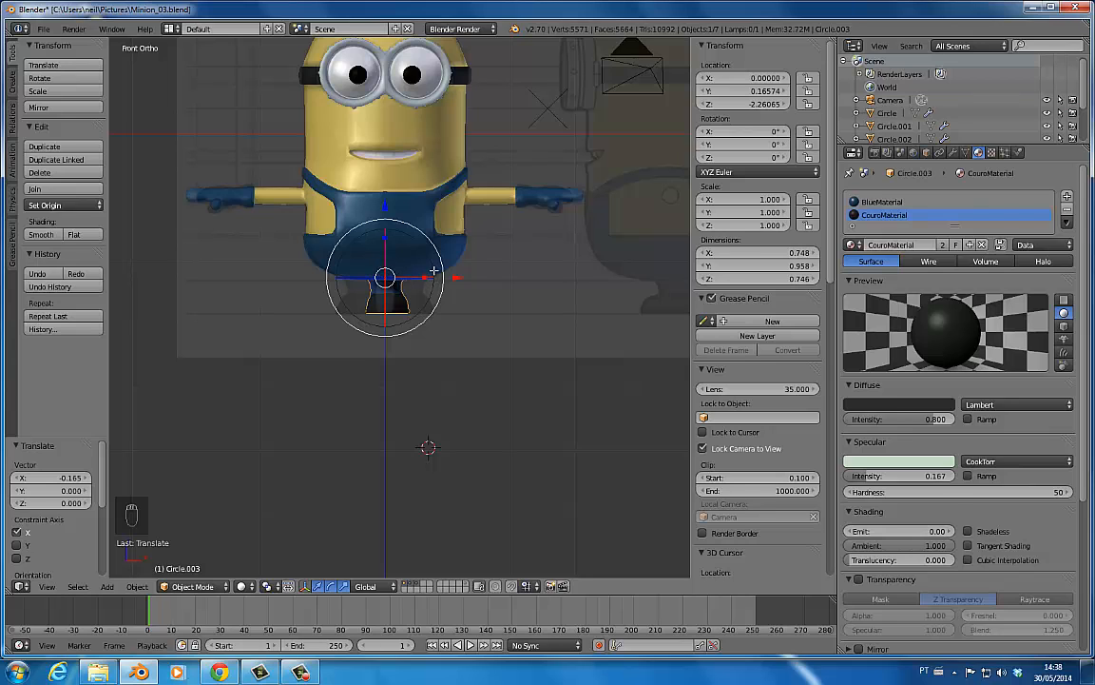
- Move the leg's whole mesh along X in Edit Mode, back onto the reference leg beside the centre line
key(Tab)
drag(460, 301, 491, 305)
key(Tab)
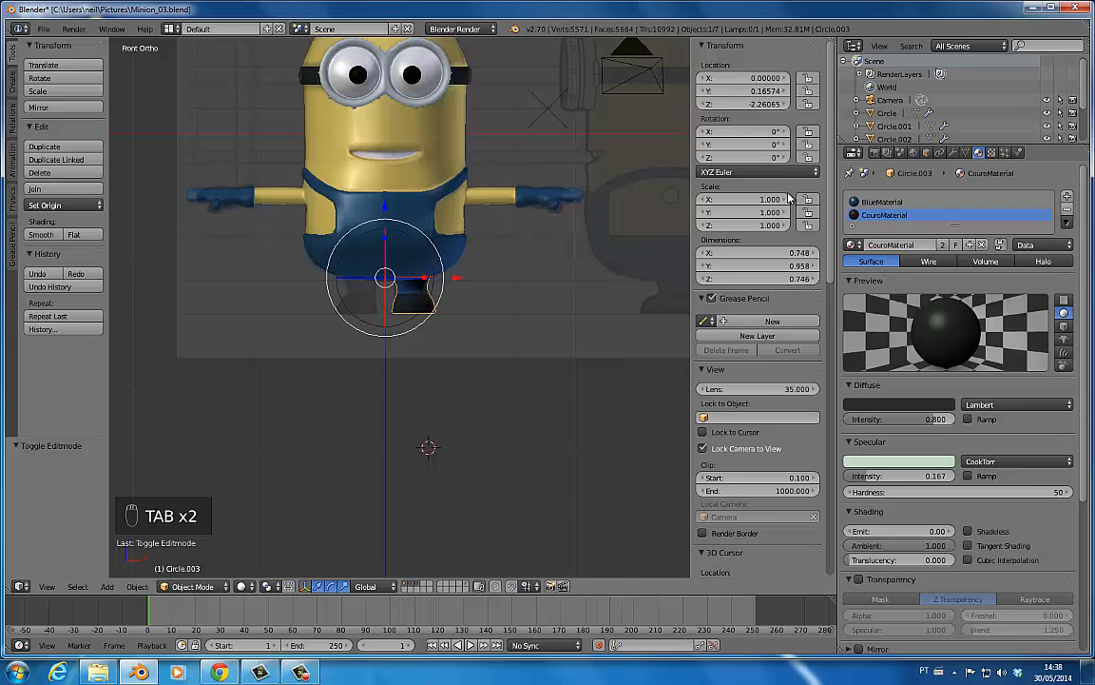
- Add an X-axis Mirror modifier to the leg, place it above the Subsurf modifier, and save the file
click(953, 152)
click(886, 196)
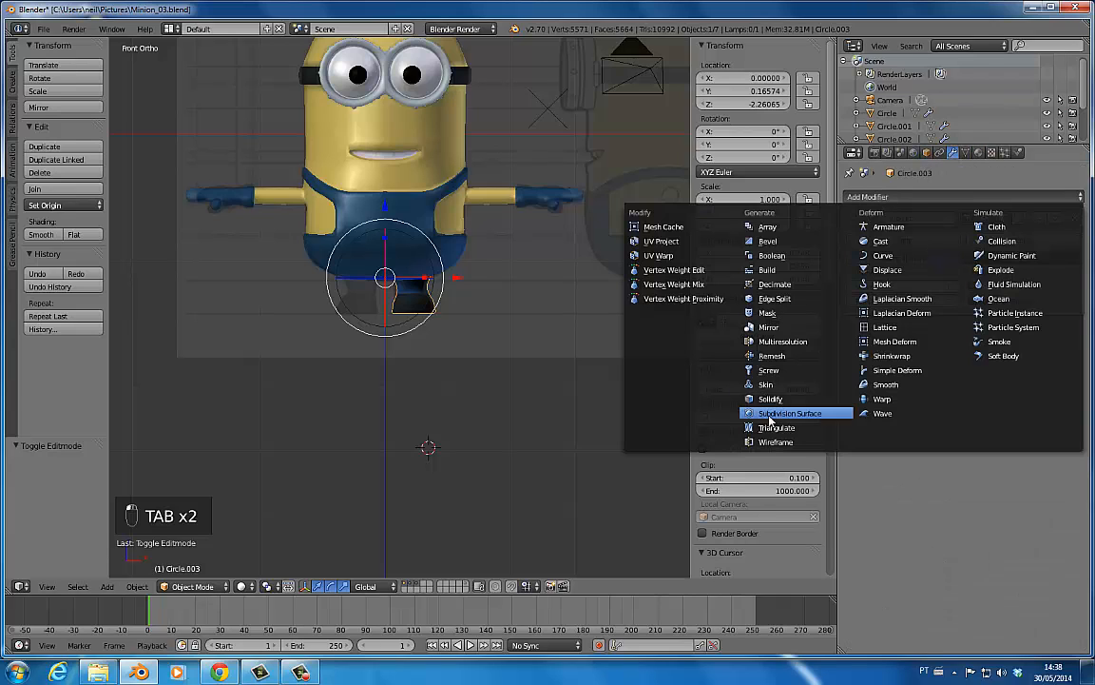
click(769, 327)
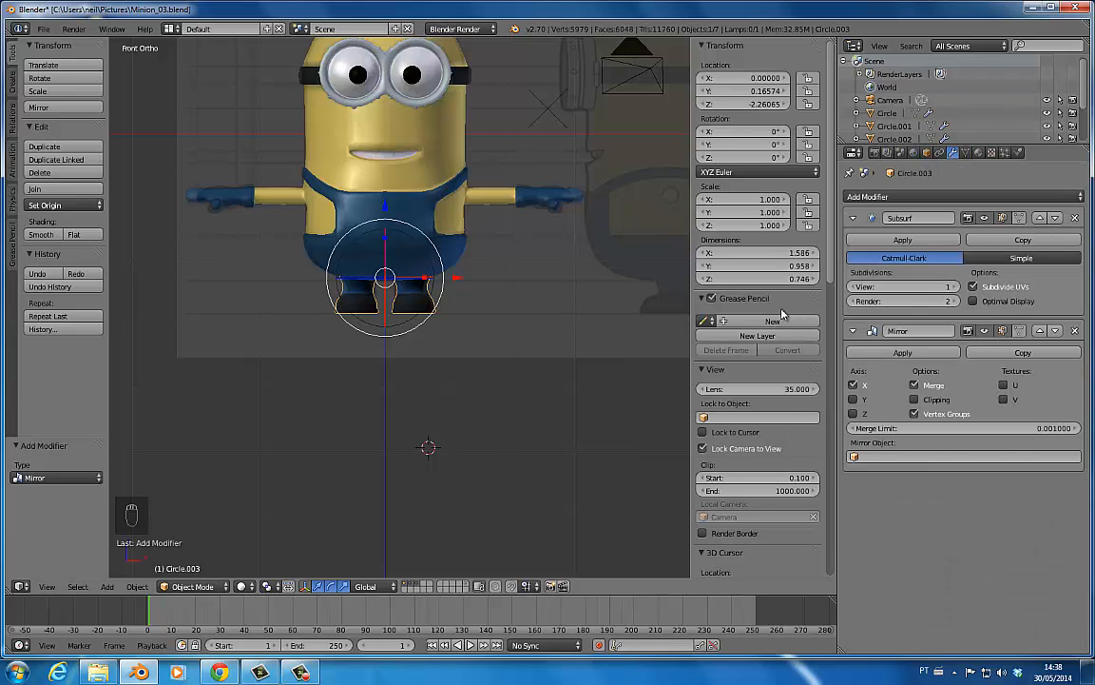
click(1040, 331)
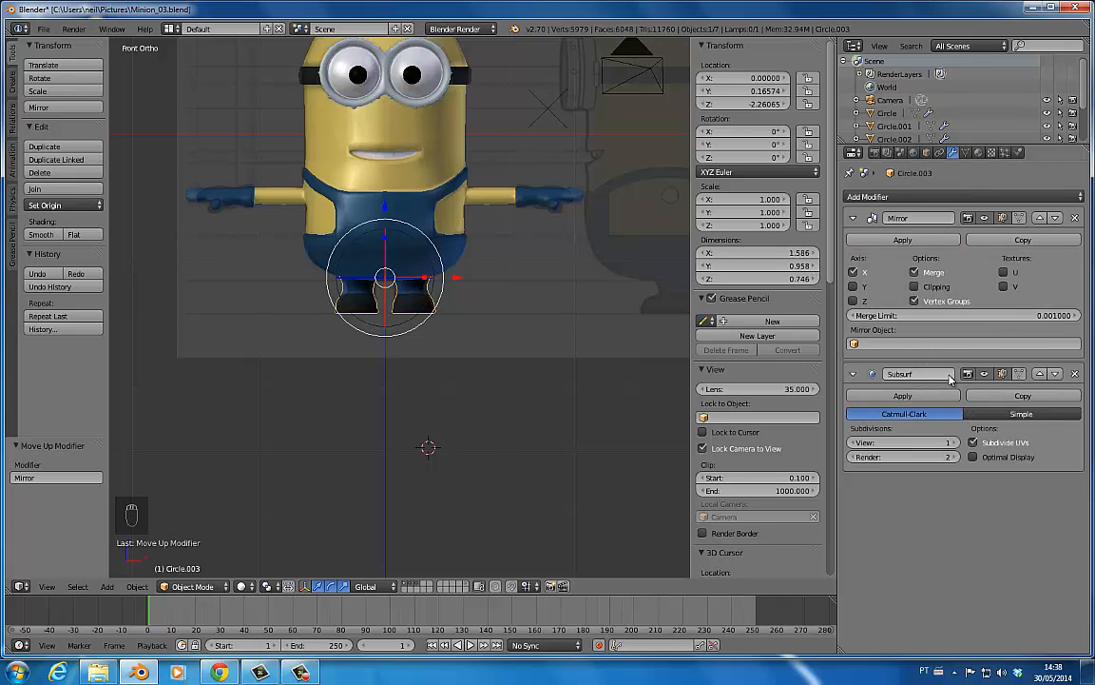
key(ctrl+s)
click(489, 268)
- Save the file and render the scene to check the whole character with both legs
middle_drag(470, 329, 518, 301)
key(KP_5)
key(ctrl+s)
click(514, 294)
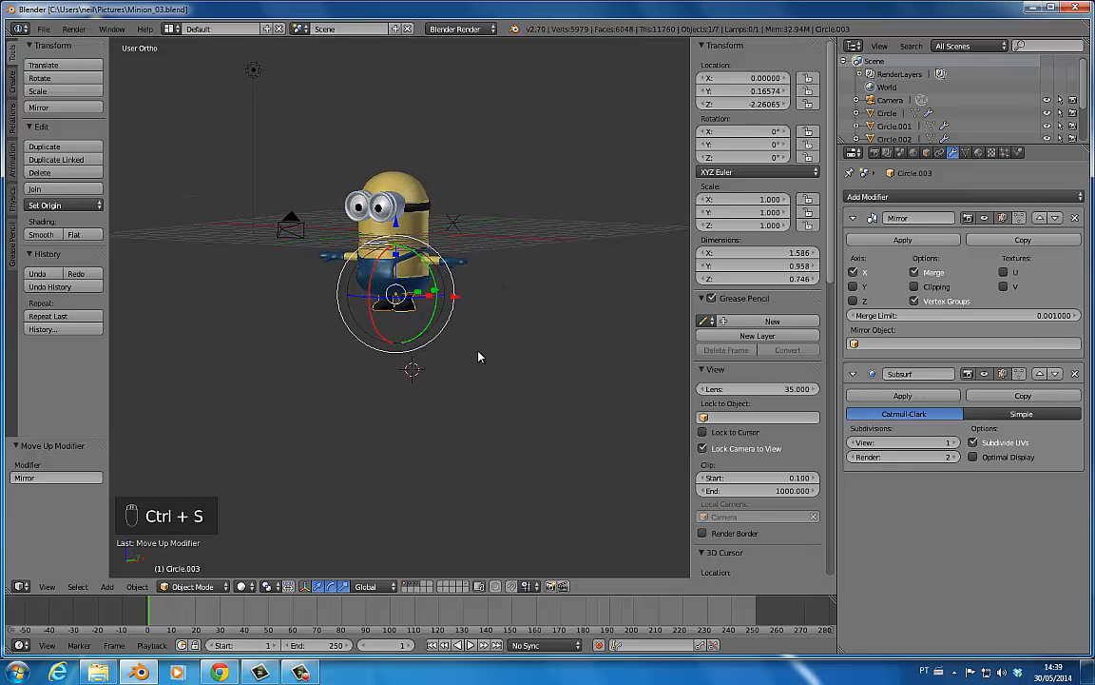
scroll(494, 323, up, 3)
key(ctrl+s)
middle_drag(501, 305, 442, 335)
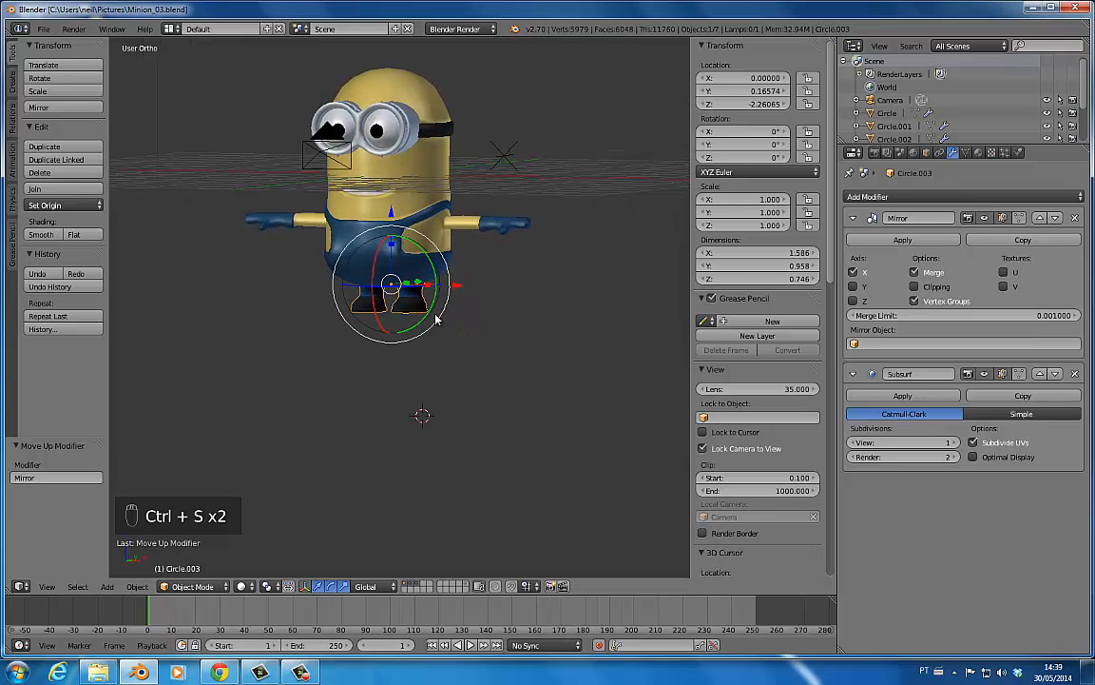
key(F12)
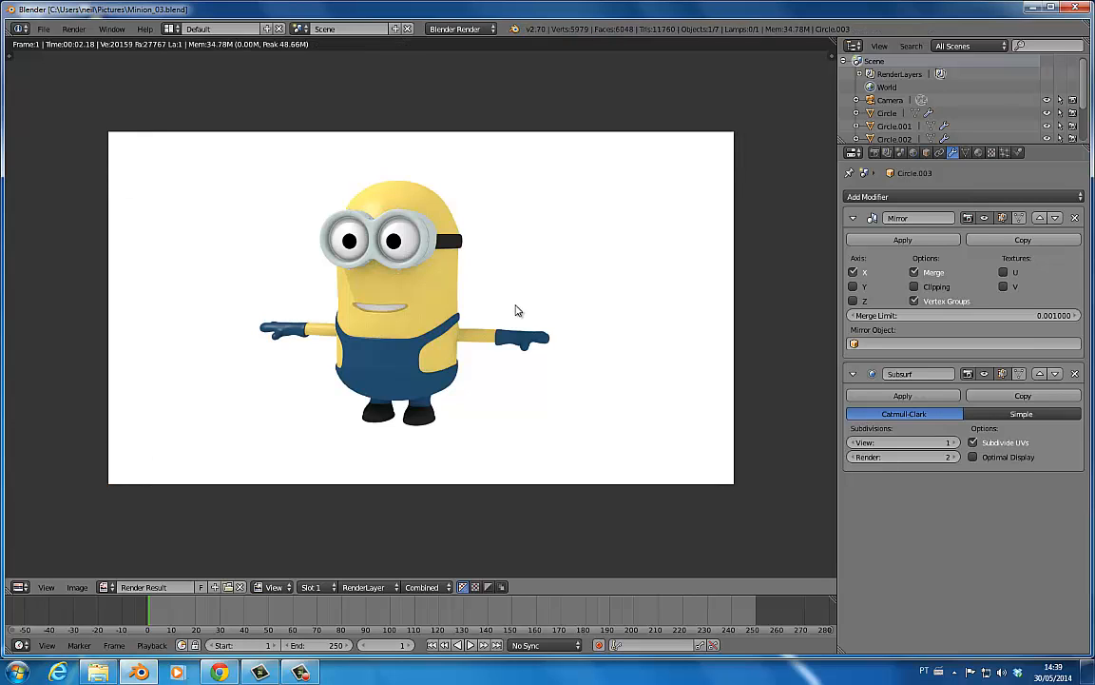
key(Escape)
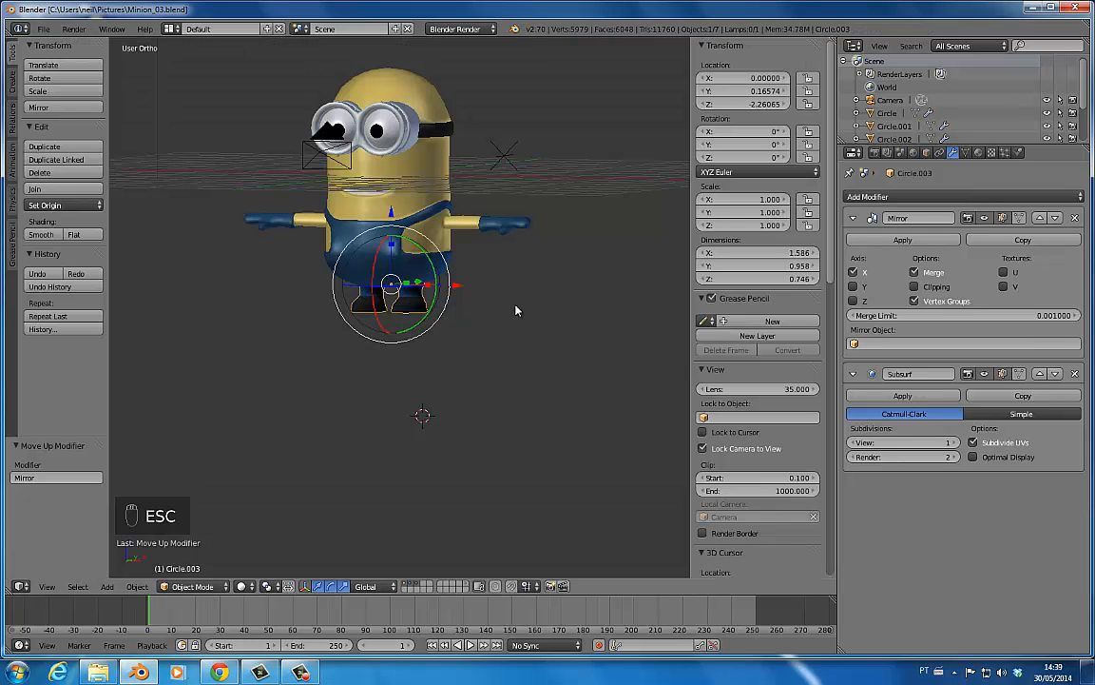
- Select the body object, display only layer 1, check the body's mesh in Edit Mode, and save the file
key(ctrl+s)
click(500, 289)
shift+middle_drag(500, 289, 482, 371)
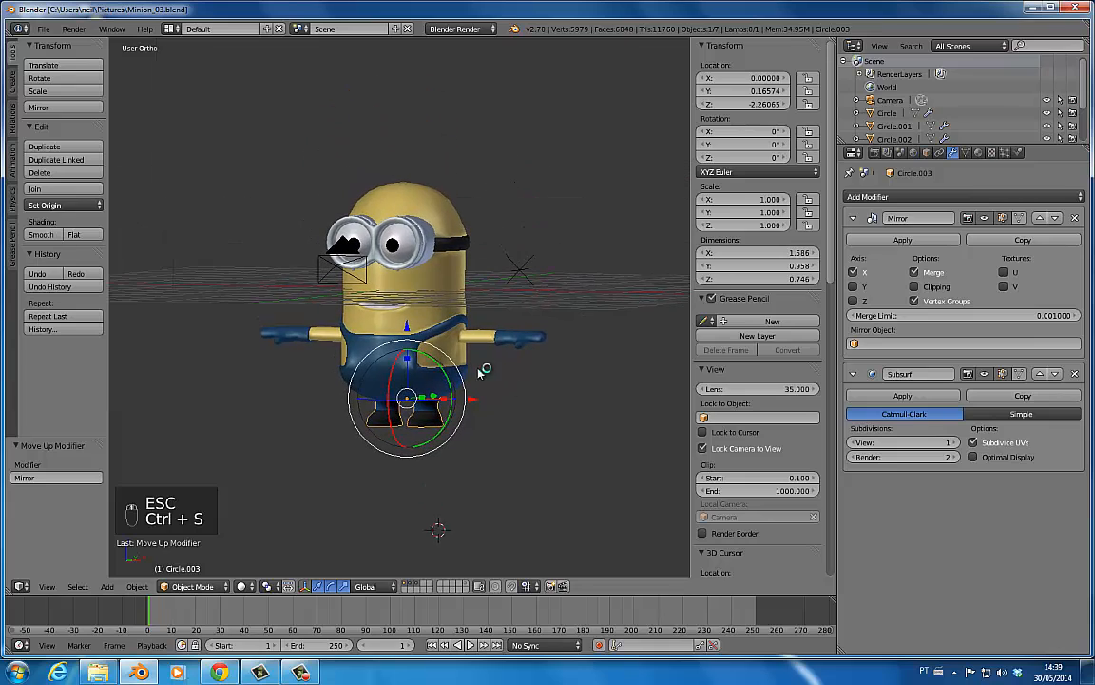
key(ctrl+s)
middle_drag(475, 312, 509, 320)
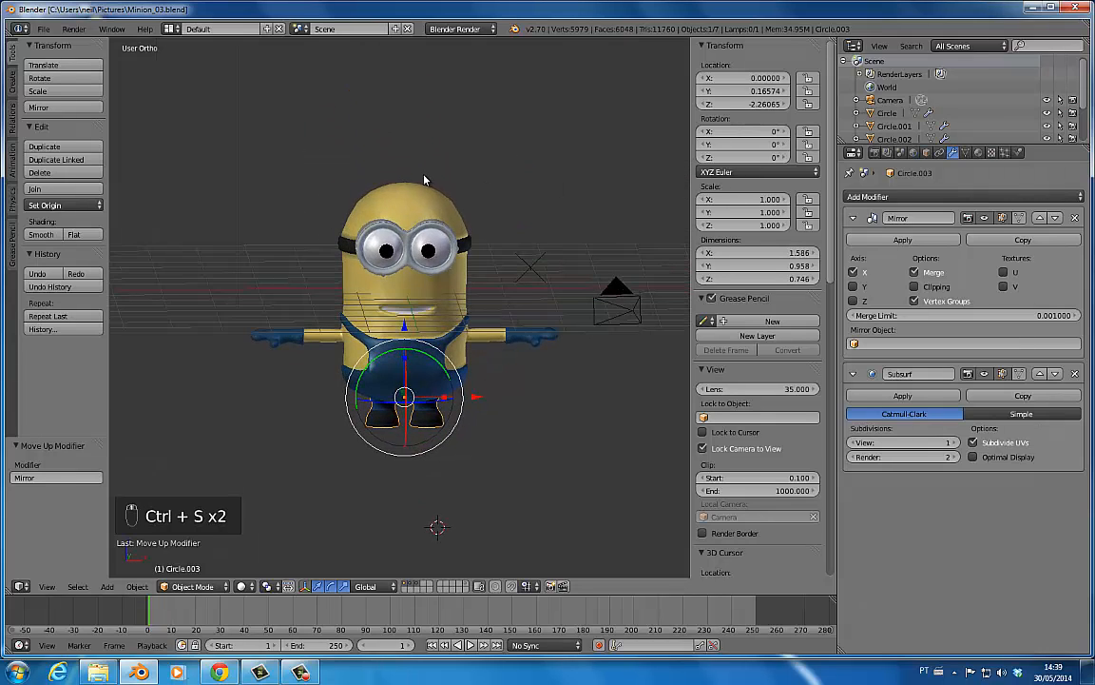
right_click(425, 203)
key(1)
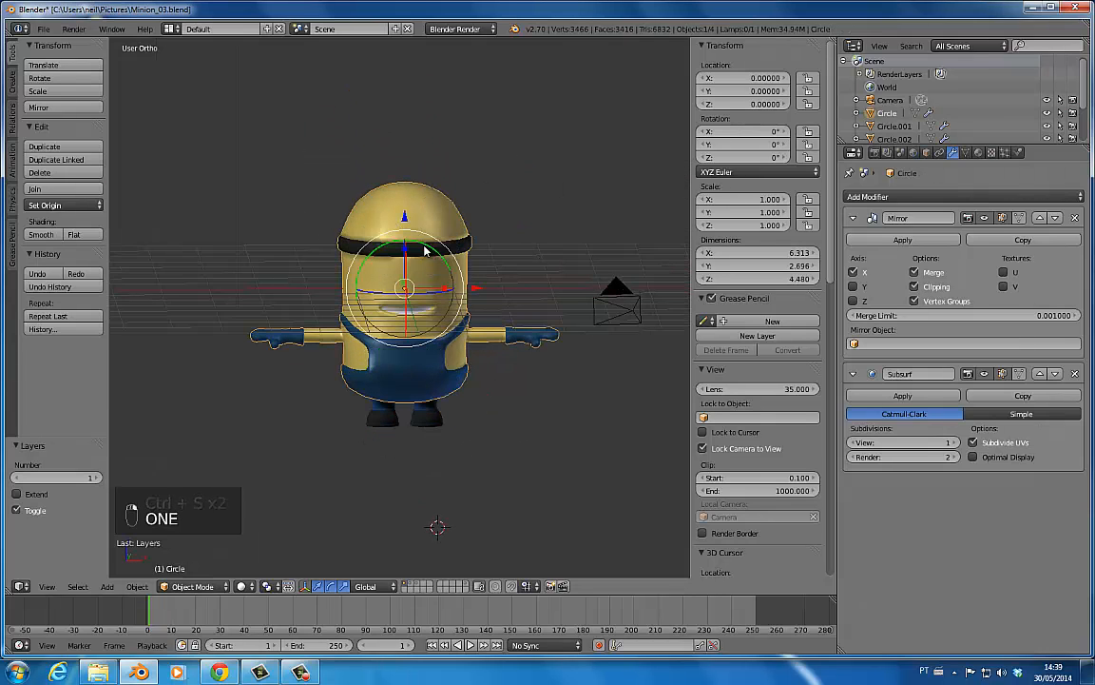
key(Tab)
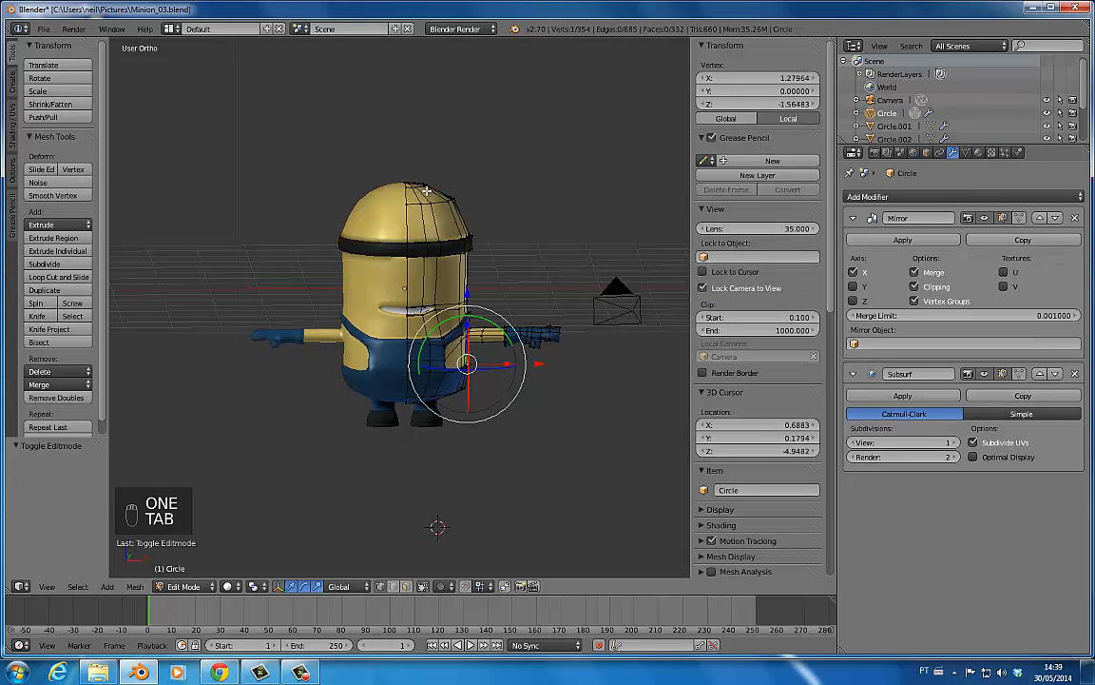
key(Tab)
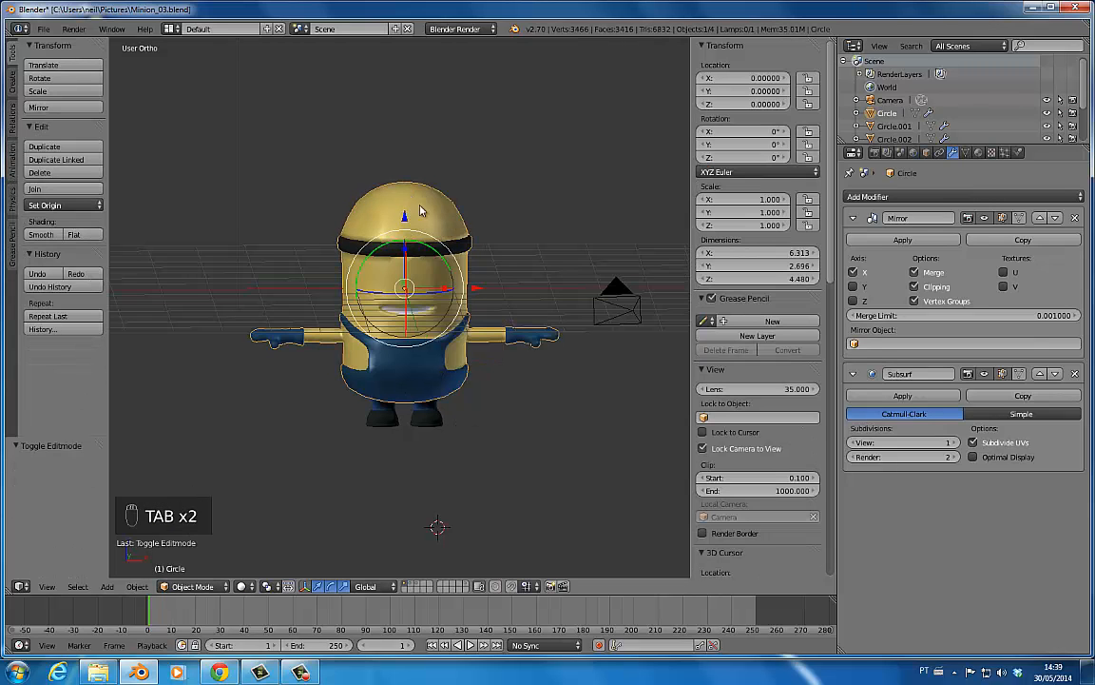
key(ctrl+s)
click(418, 204)
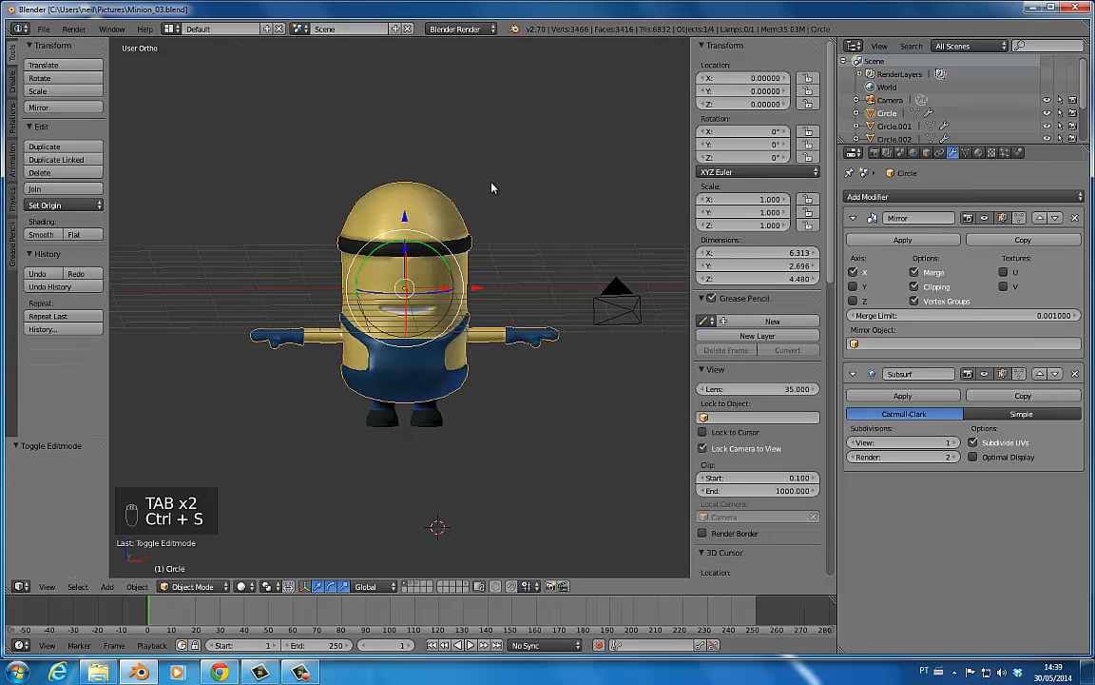
key(ctrl+s)
click(440, 198)
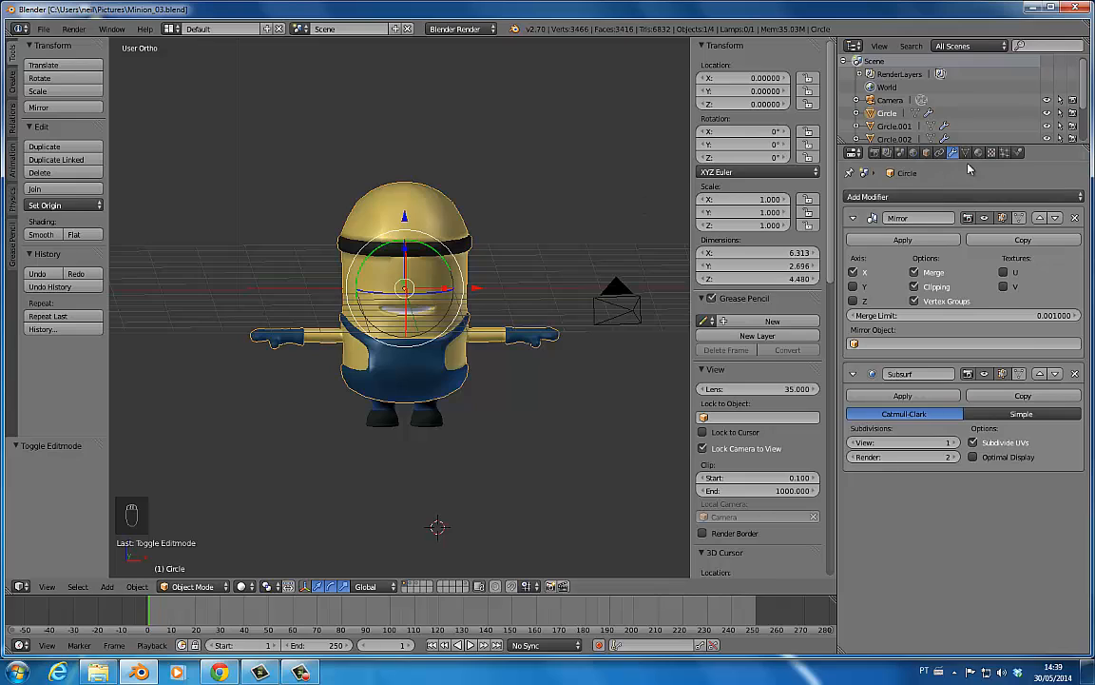
- Apply the body's Mirror modifier and open the full body mesh in Edit Mode
click(855, 219)
click(855, 219)
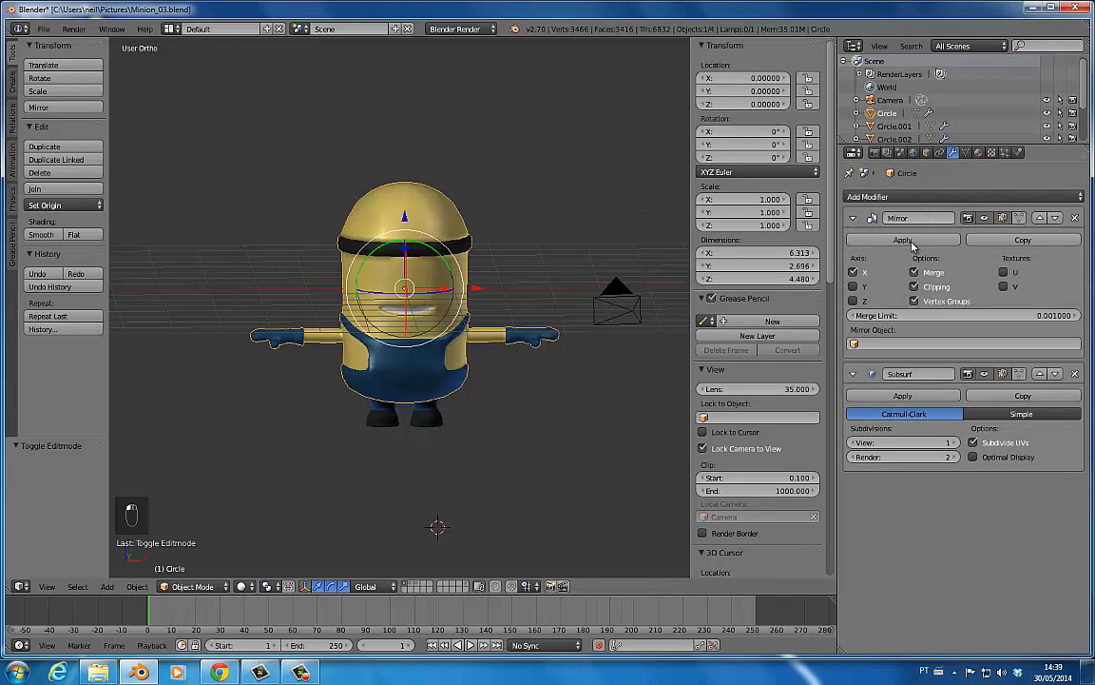
click(902, 240)
key(Tab)
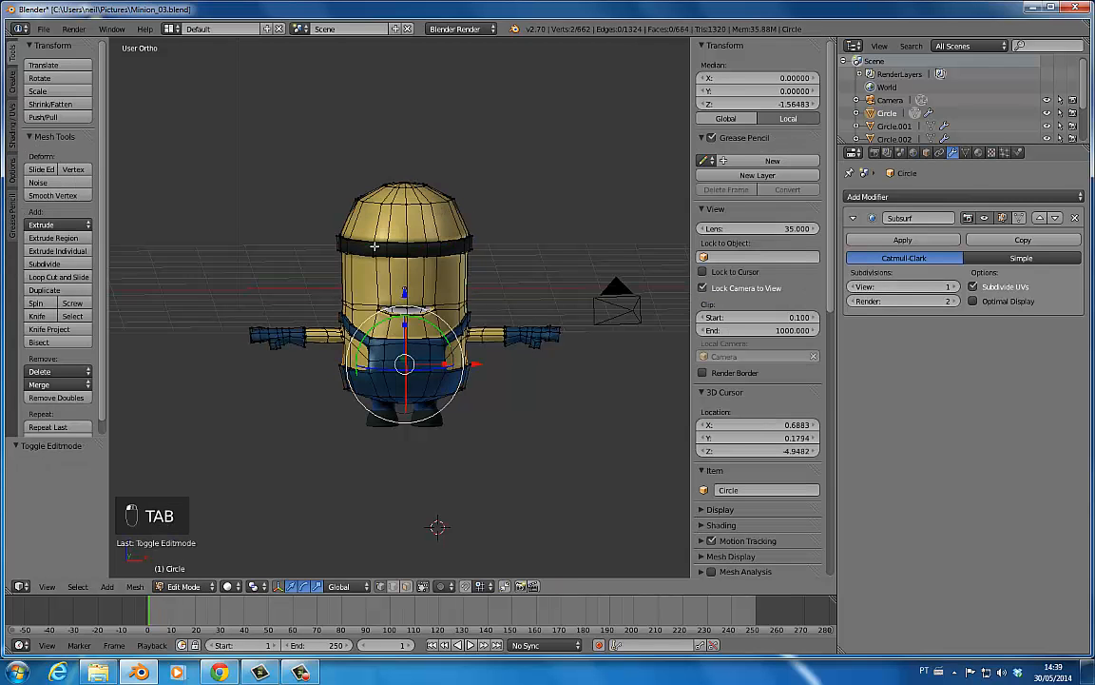
- Select the whole body mesh and make its normals consistent
key(a)
key(a)
key(a)
key(a)
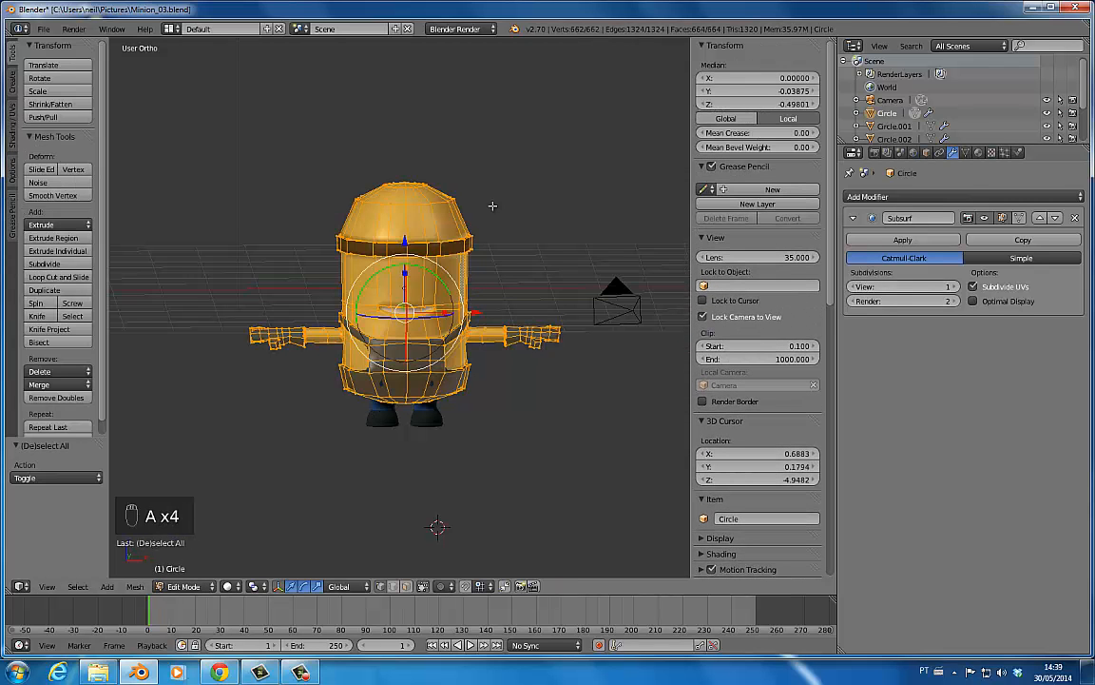
key(ctrl+n)
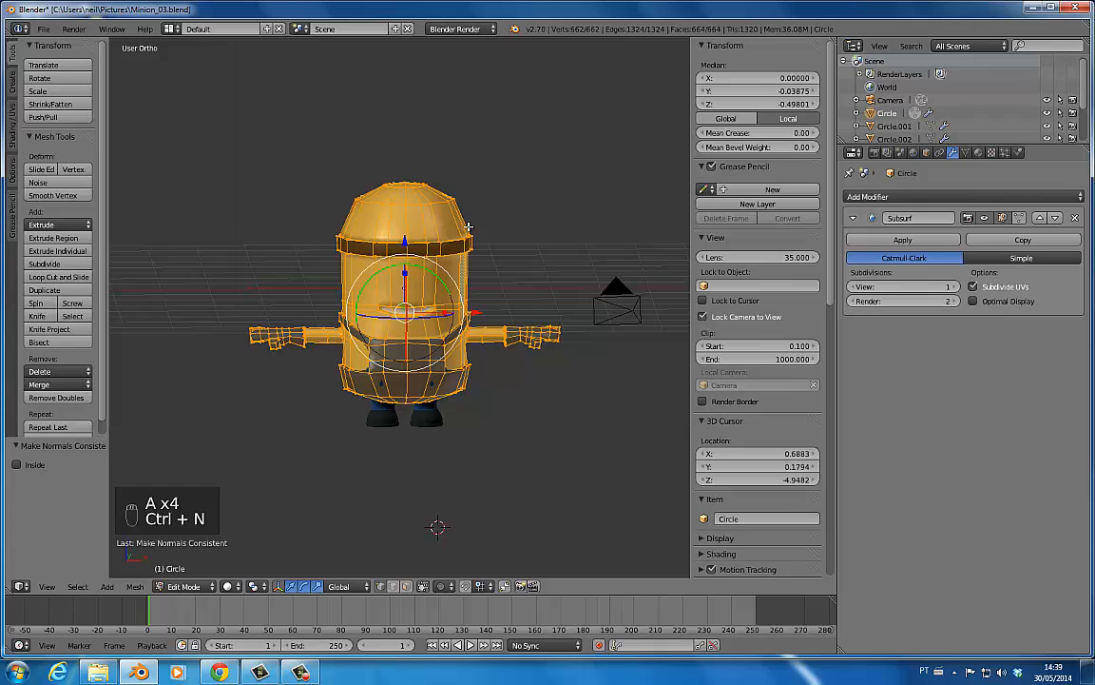
- Remove doubles from the selected body mesh, return to Object Mode, and save the file
key(w)
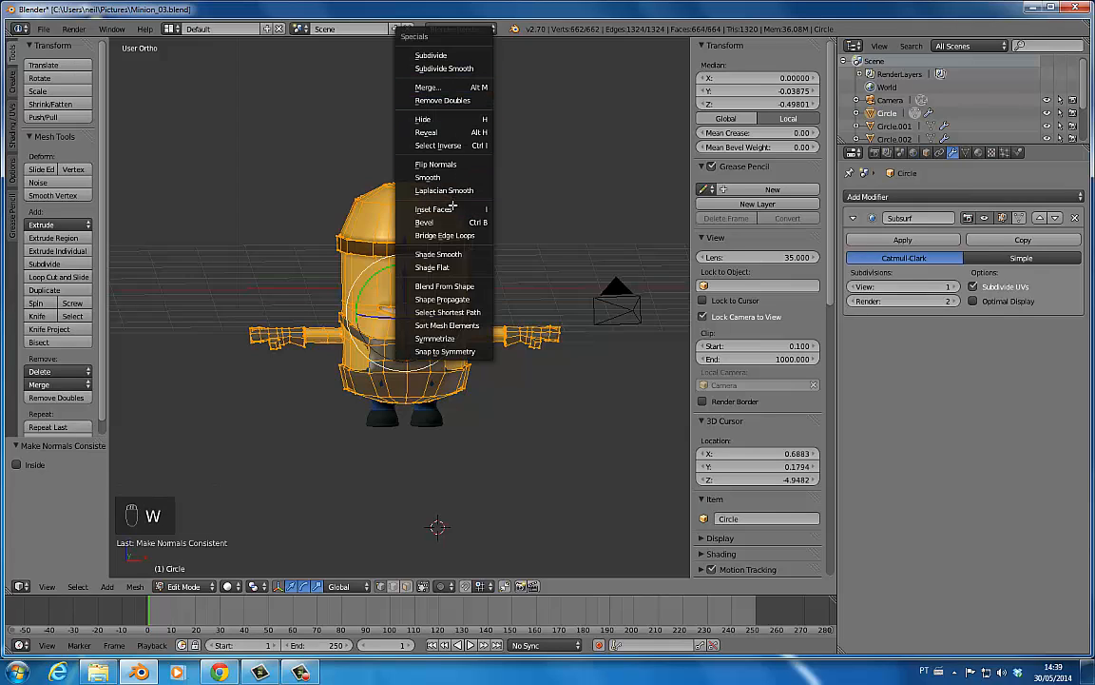
click(447, 100)
key(Tab)
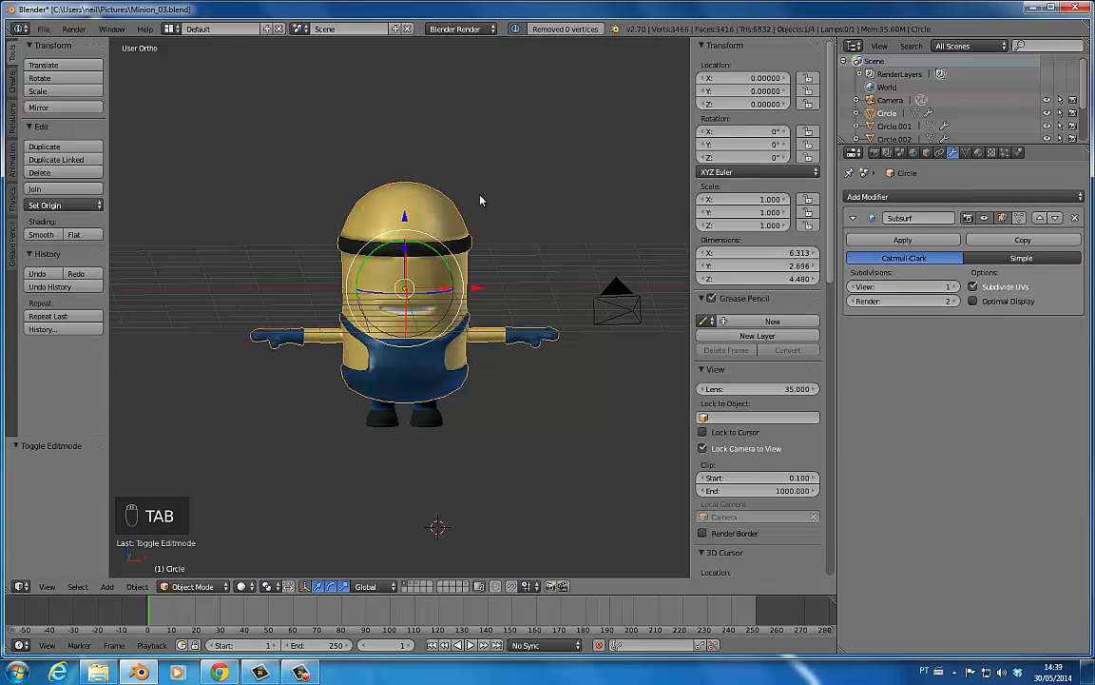
key(ctrl+s)
click(447, 188)
- Select the vertex at the crown of the head in Edit Mode and grow the selection three times over the scalp
key(Tab)
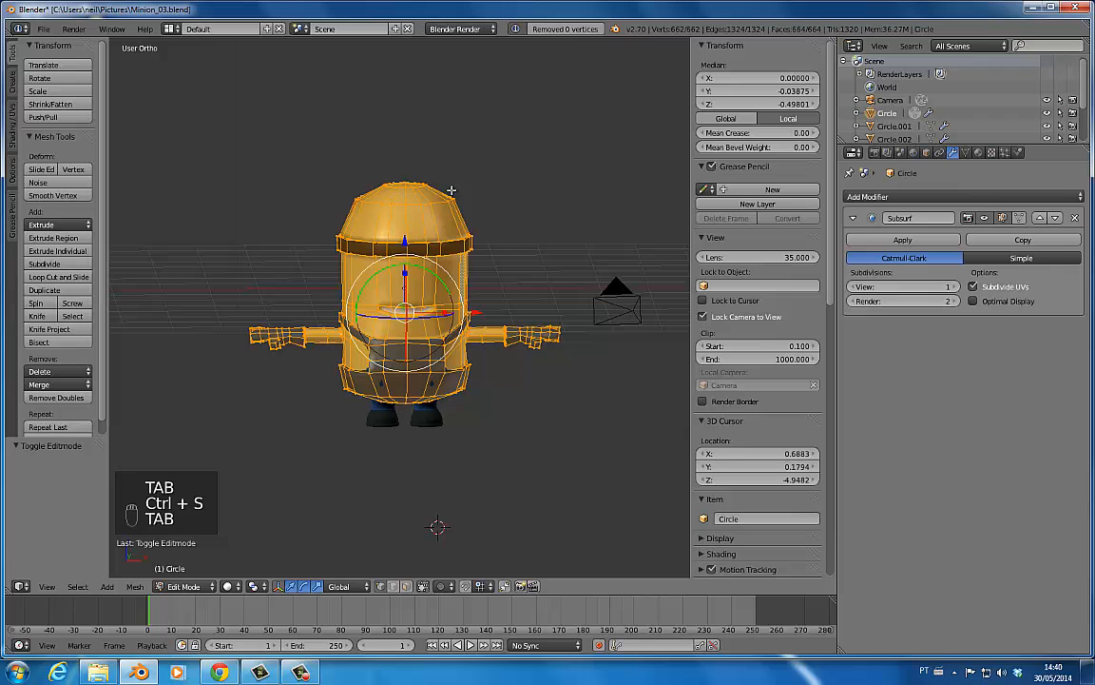
right_click(404, 179)
key(ctrl+KP_Add)
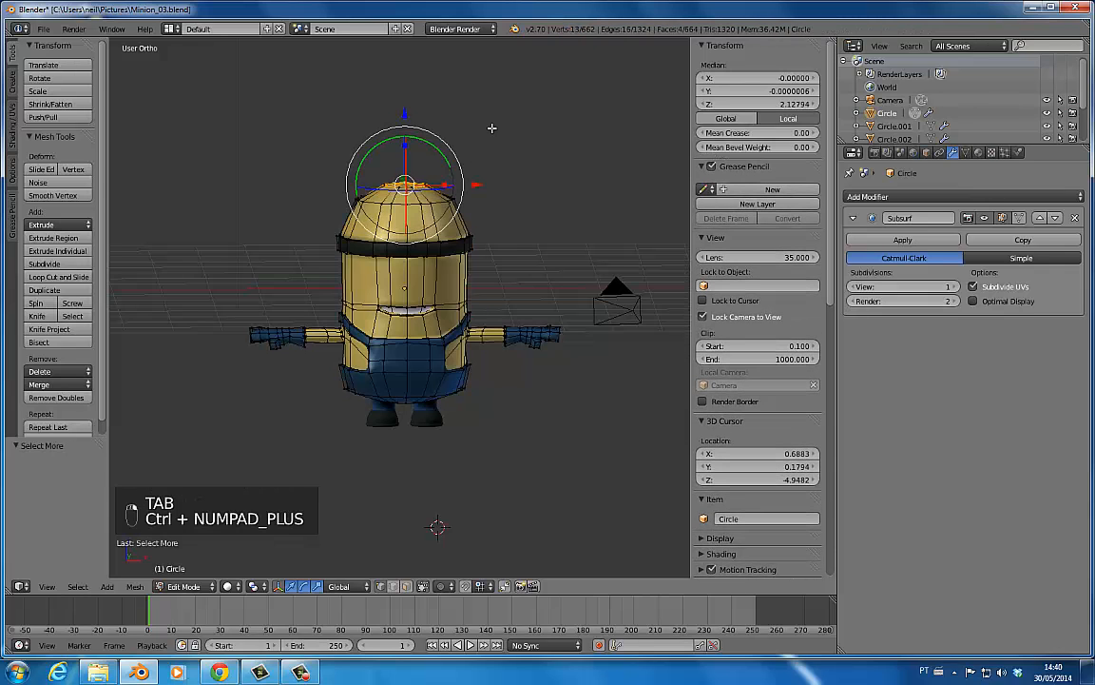
key(ctrl+KP_Add)
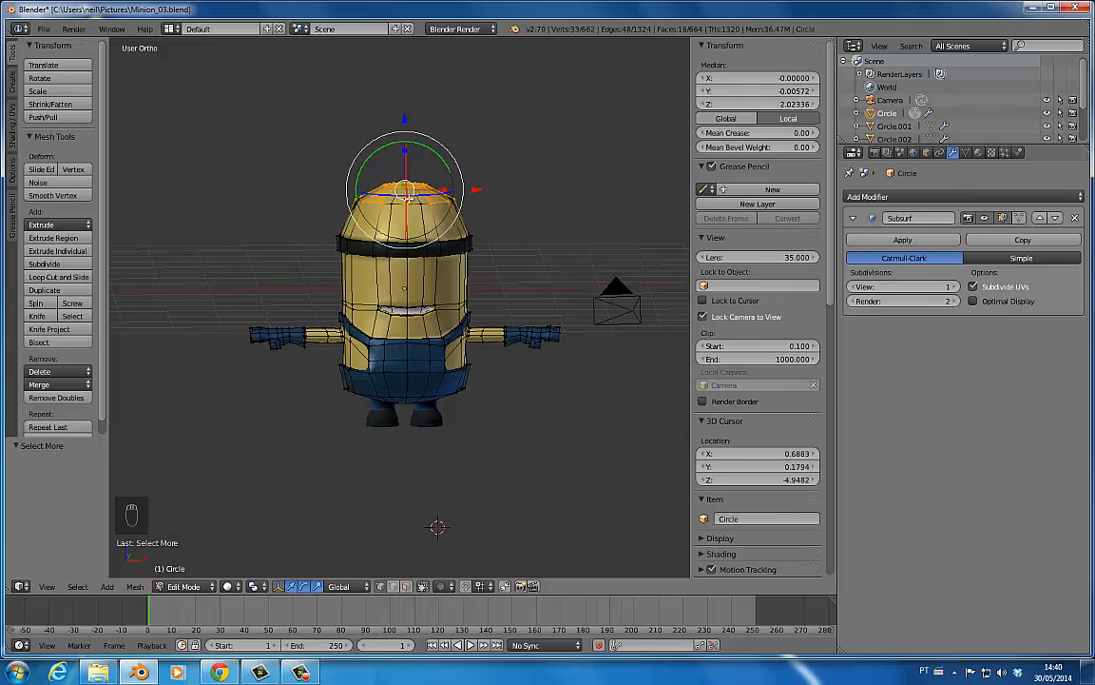
key(ctrl+KP_Add)
middle_drag(434, 199, 400, 199)
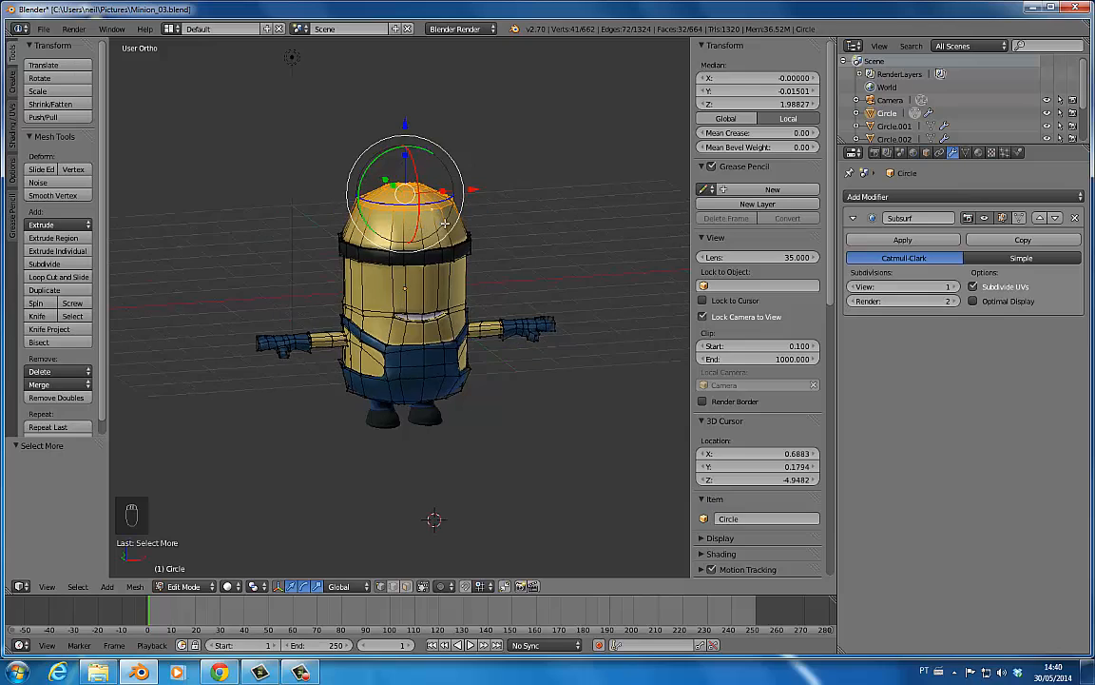
key(KP_3)
key(KP_1)
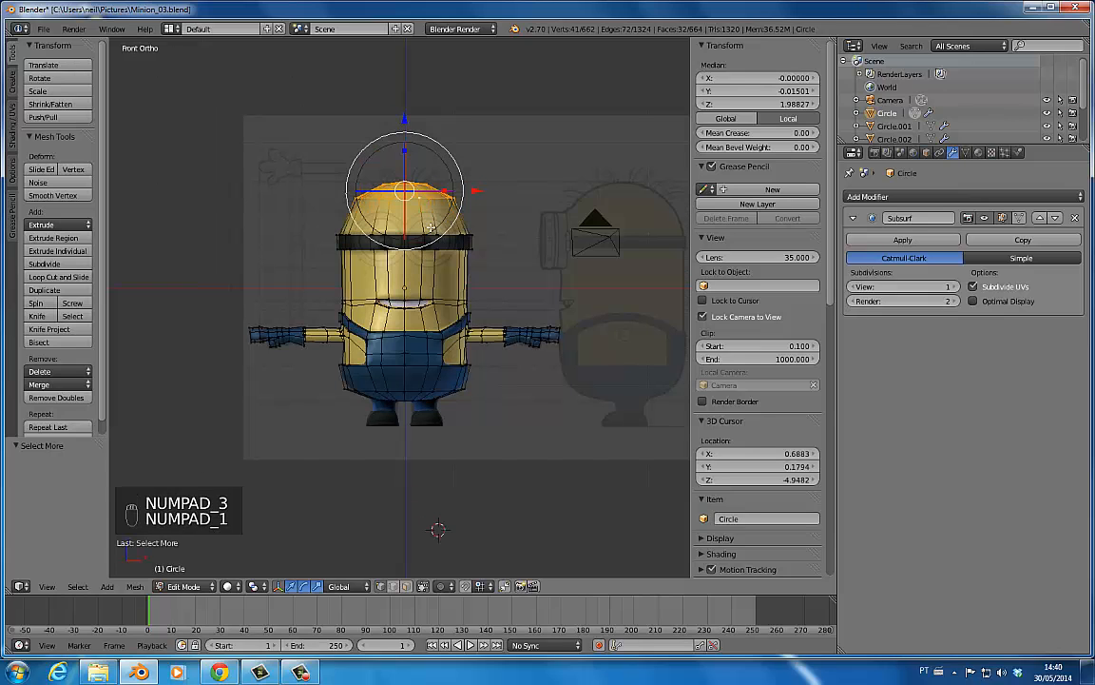
- Create a vertex group named Cabelo, assign the selected scalp vertices to it, and leave Edit Mode
click(965, 152)
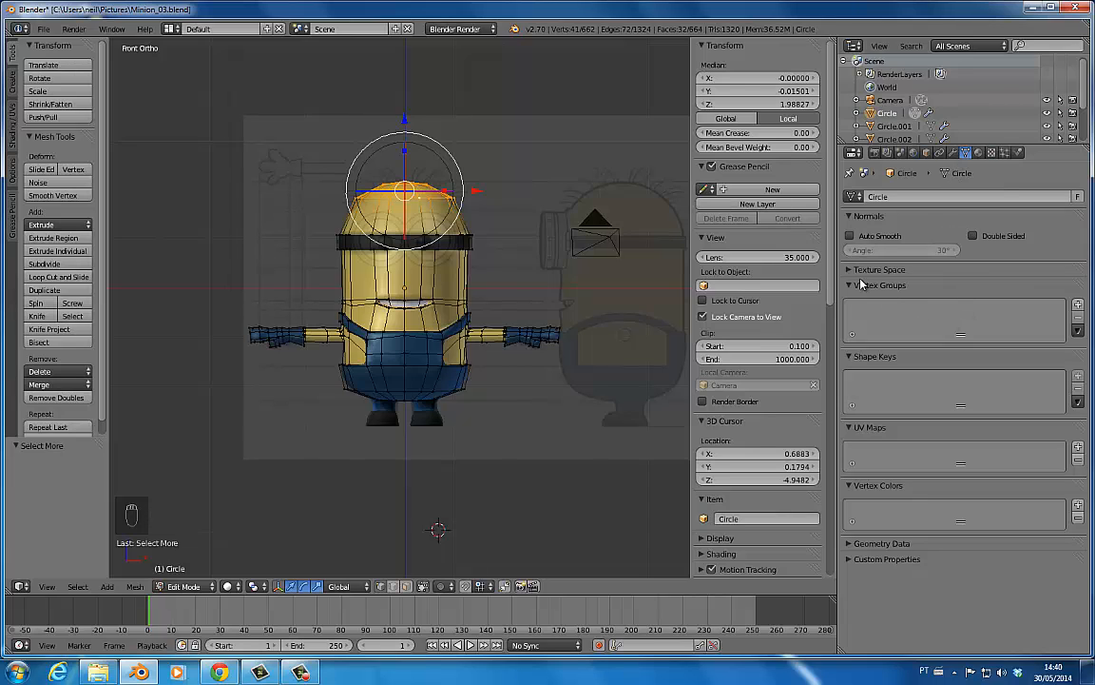
click(1077, 304)
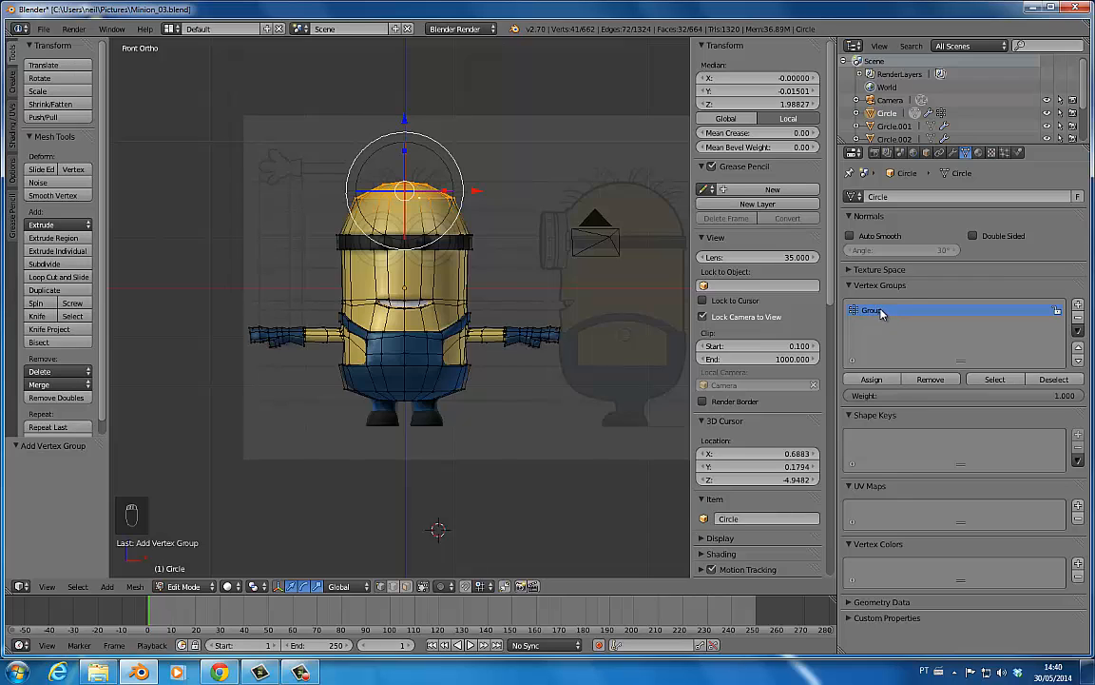
right_click(881, 313)
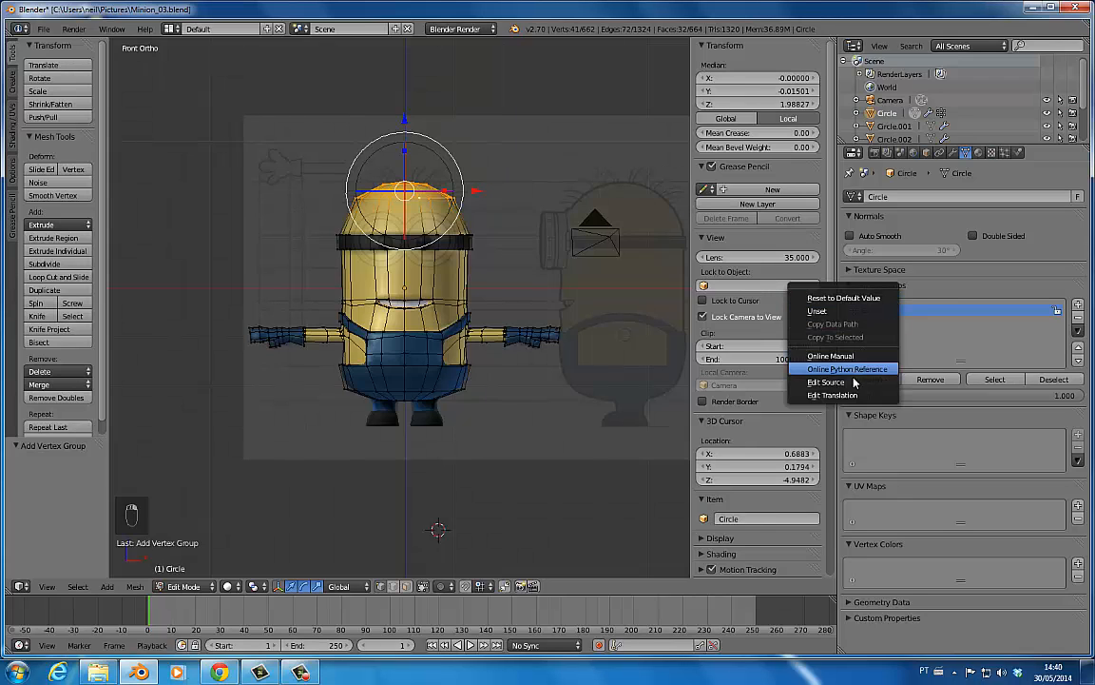
key(Escape)
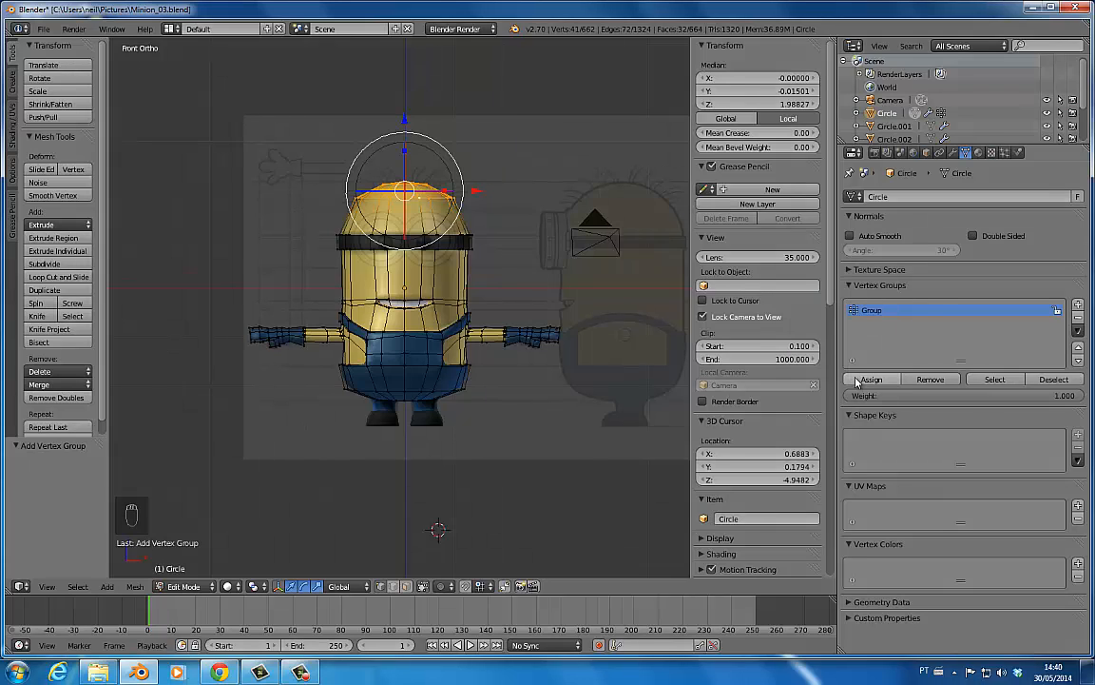
double_click(888, 311)
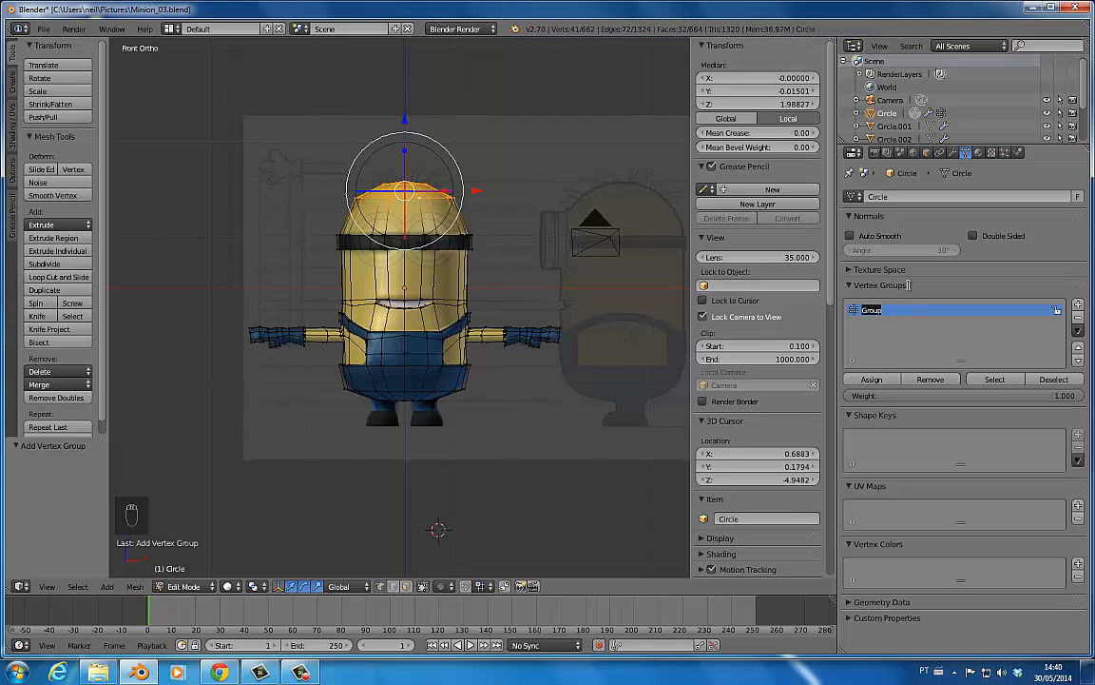
text(Cabelo)
click(873, 379)
key(Tab)
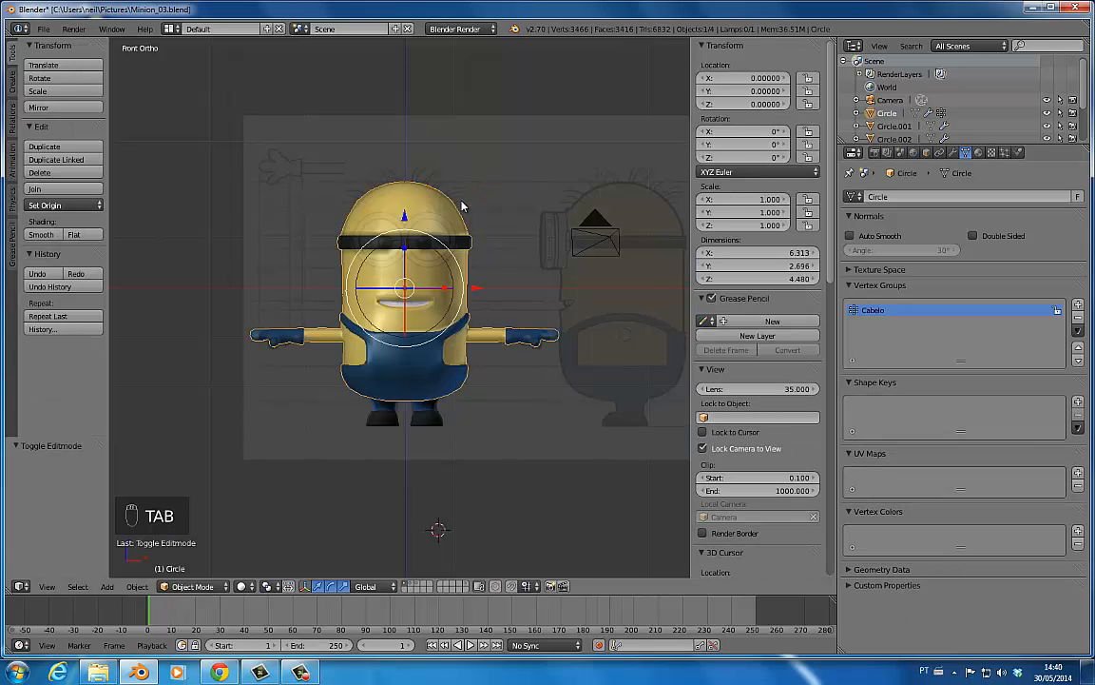
- Paint away the Cabelo weight on the forehead with the Subtract brush in Weight Paint mode, then return to Object Mode and save
key(ctrl+Tab)
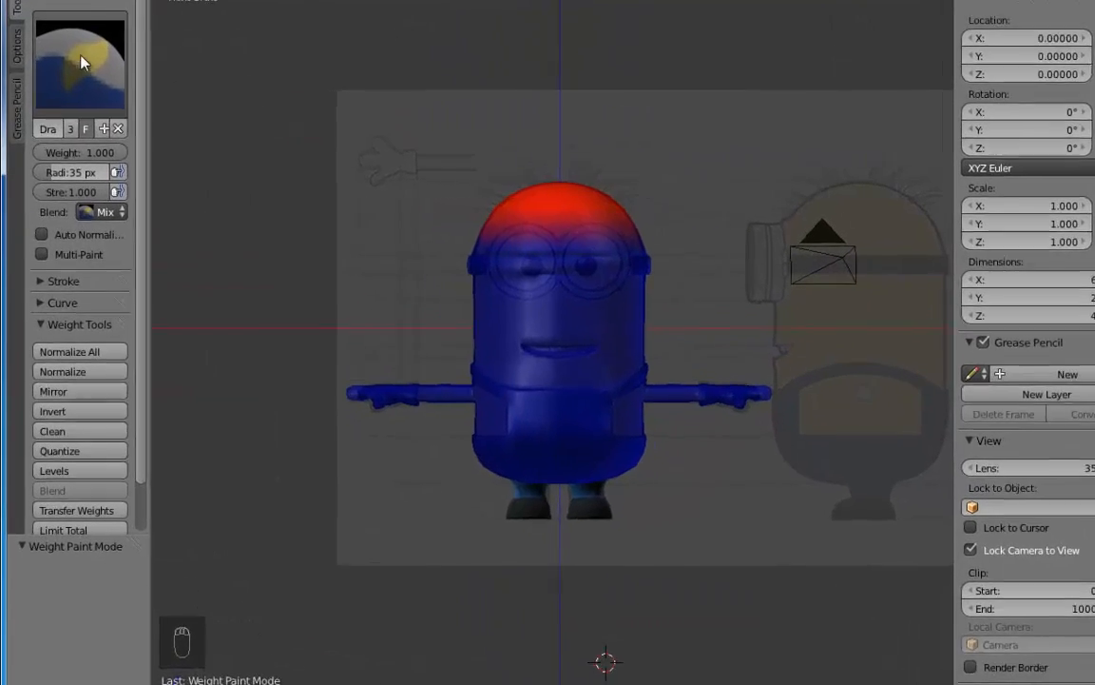
click(57, 109)
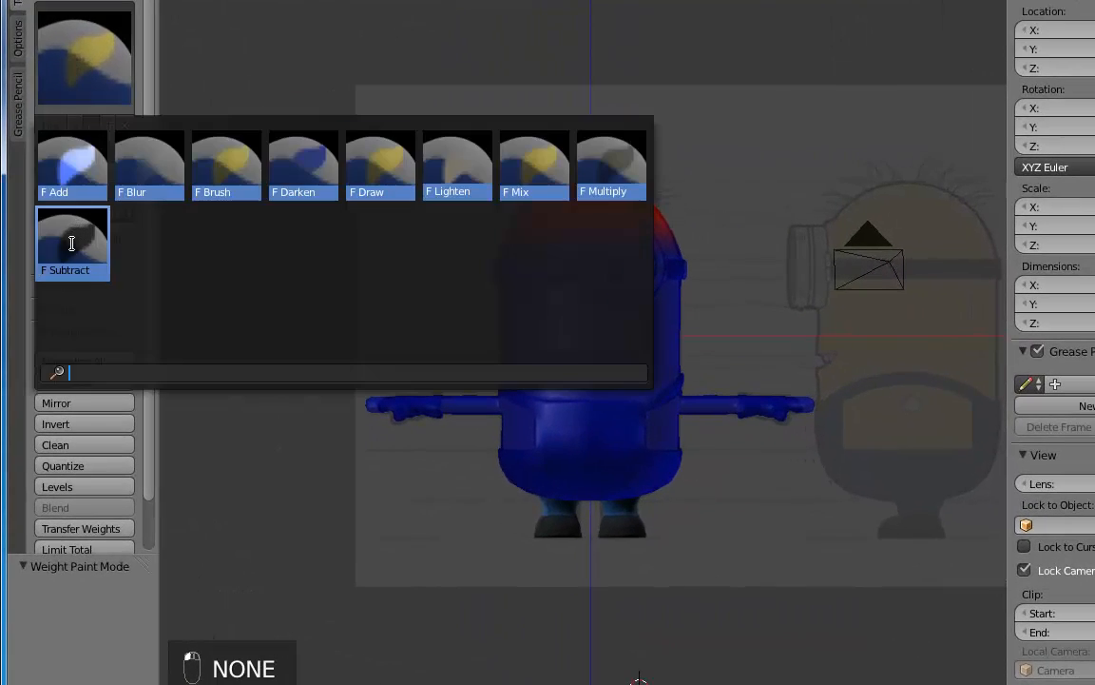
click(71, 244)
mouse_move(590, 227)
mouse_down()
mouse_move(578, 215)
mouse_move(561, 224)
mouse_move(502, 205)
mouse_up()
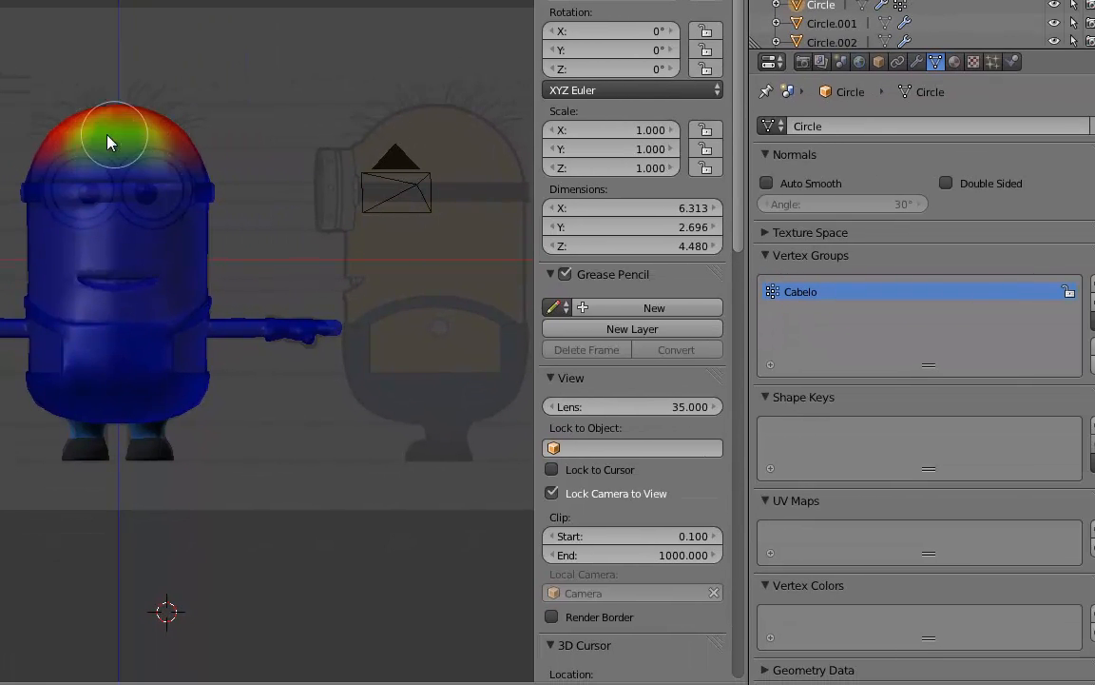
mouse_move(107, 142)
mouse_down()
mouse_move(86, 152)
mouse_move(93, 134)
mouse_move(129, 137)
mouse_move(137, 169)
mouse_move(57, 133)
mouse_move(112, 147)
mouse_move(93, 159)
mouse_move(149, 168)
mouse_move(159, 155)
mouse_move(66, 174)
mouse_move(137, 181)
mouse_move(216, 124)
mouse_move(224, 172)
mouse_up()
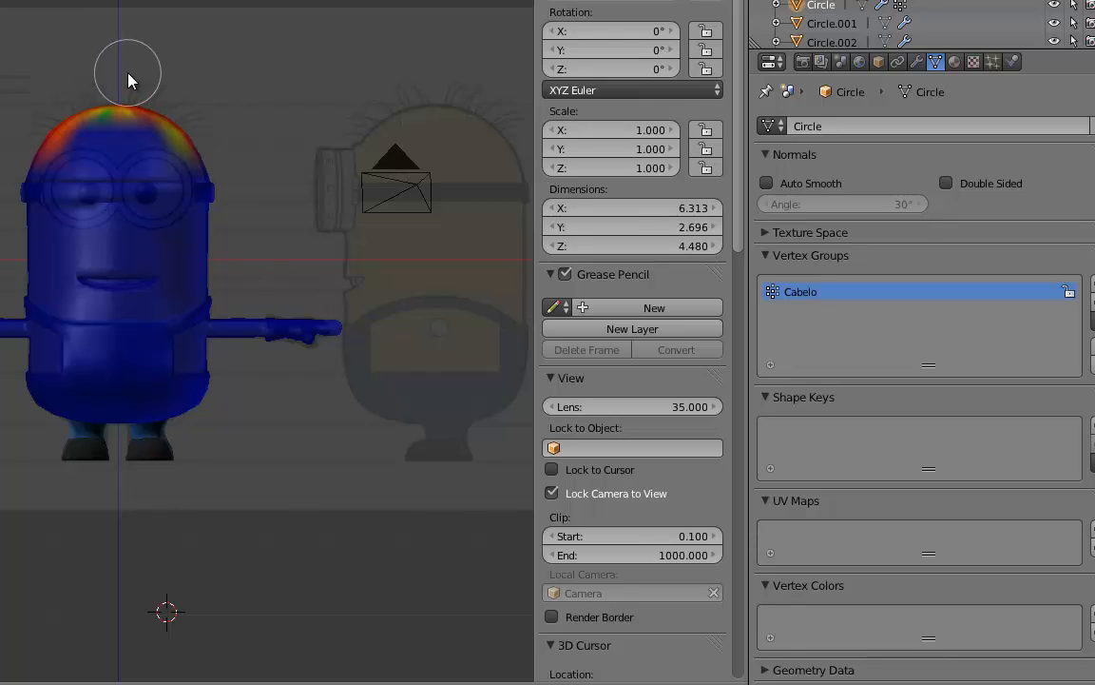
key(ctrl+Tab)
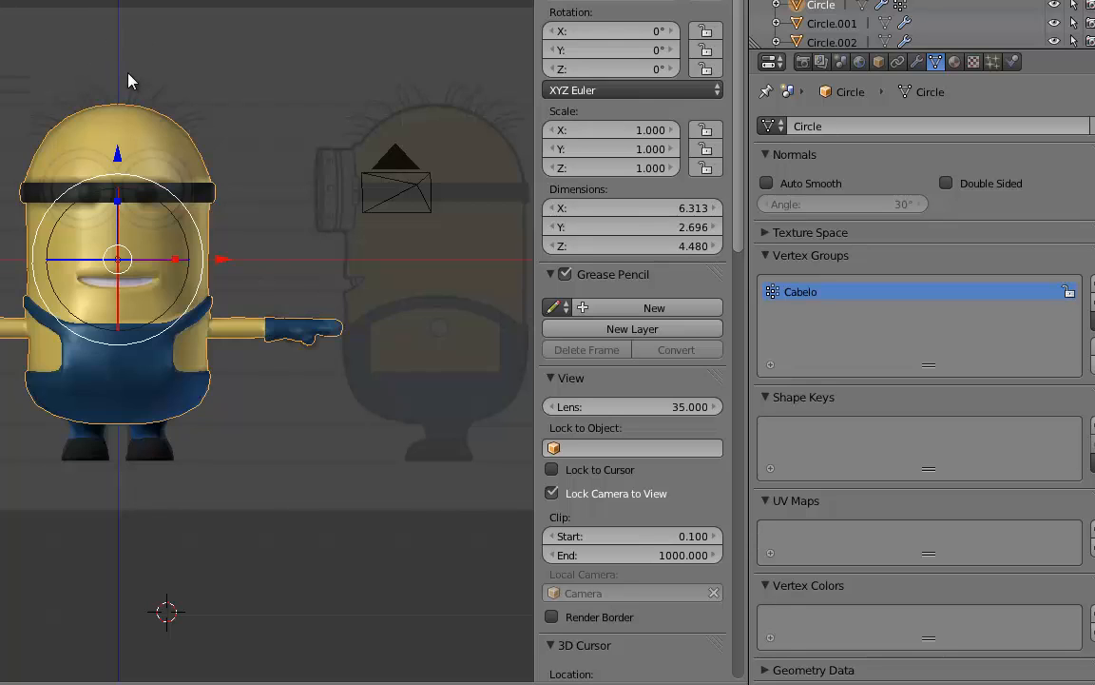
key(ctrl+s)
click(177, 109)
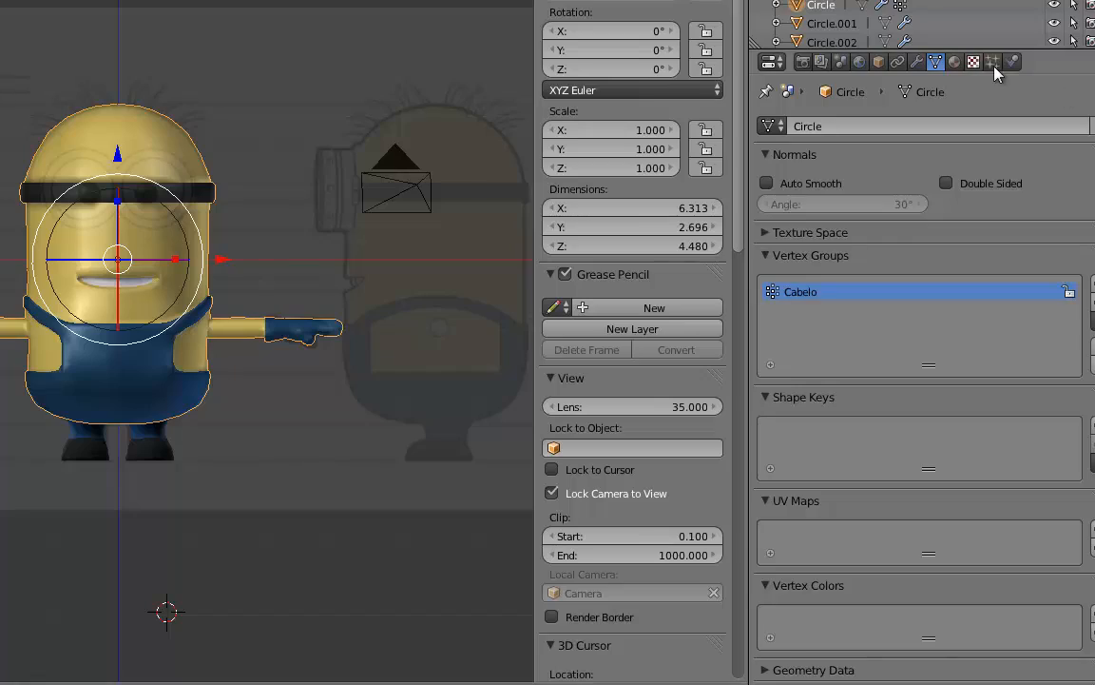
- Add a particle system to the body and set its type to Hair
click(992, 61)
click(859, 179)
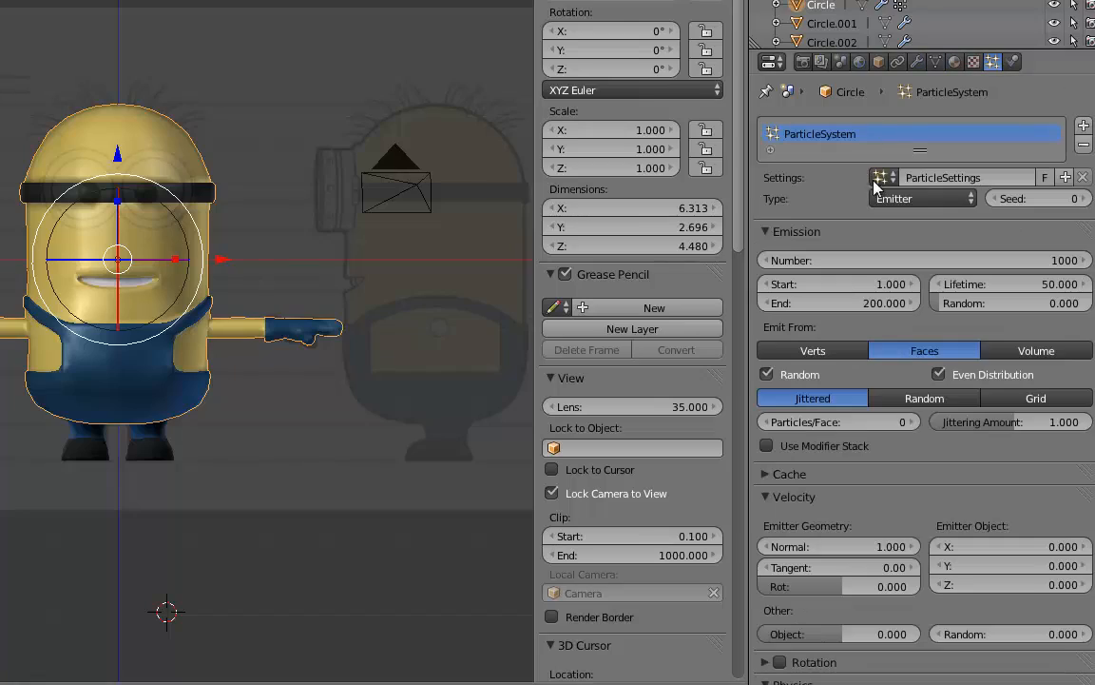
click(887, 202)
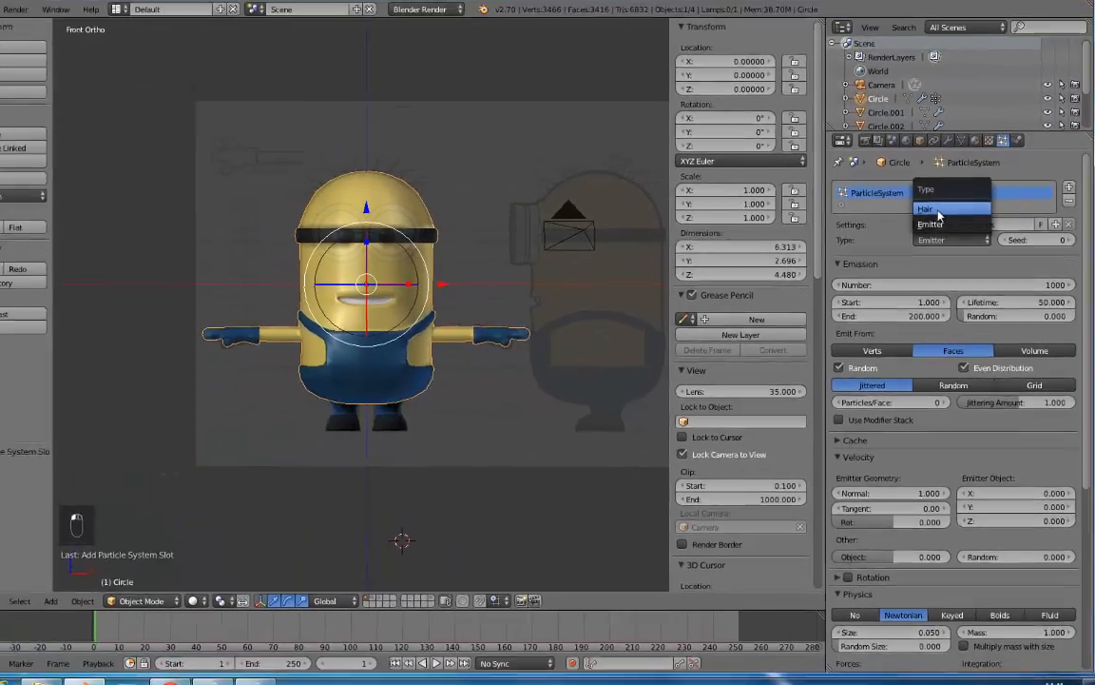
click(889, 154)
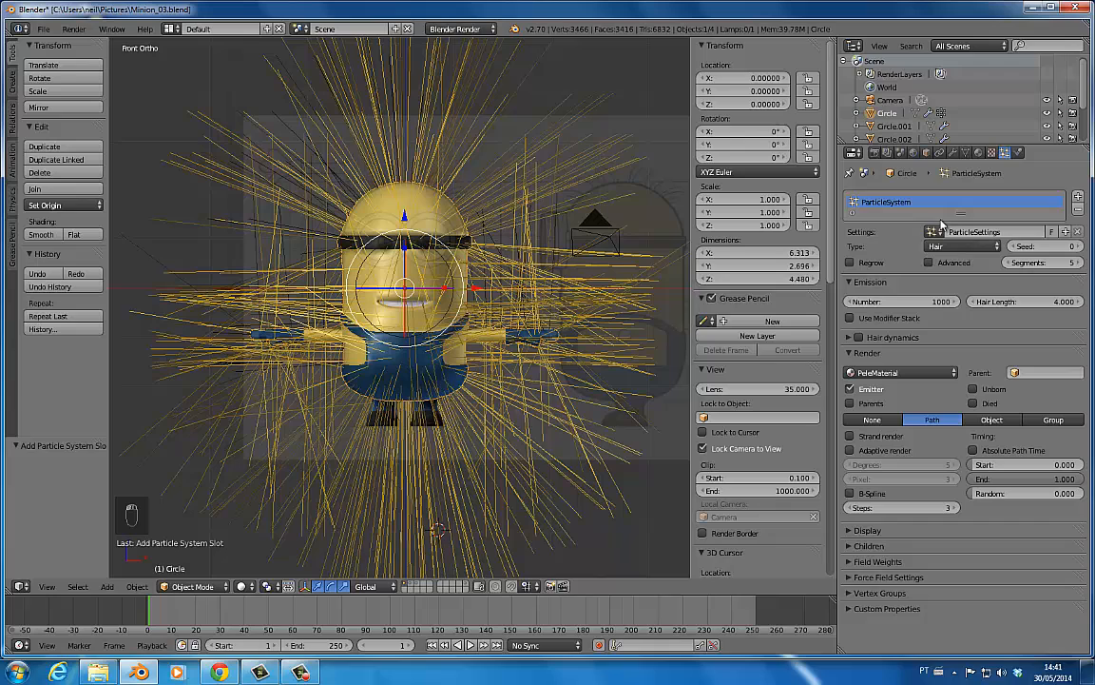
- Limit the hair density to the Cabelo vertex group and save the file
click(880, 593)
click(950, 612)
click(884, 431)
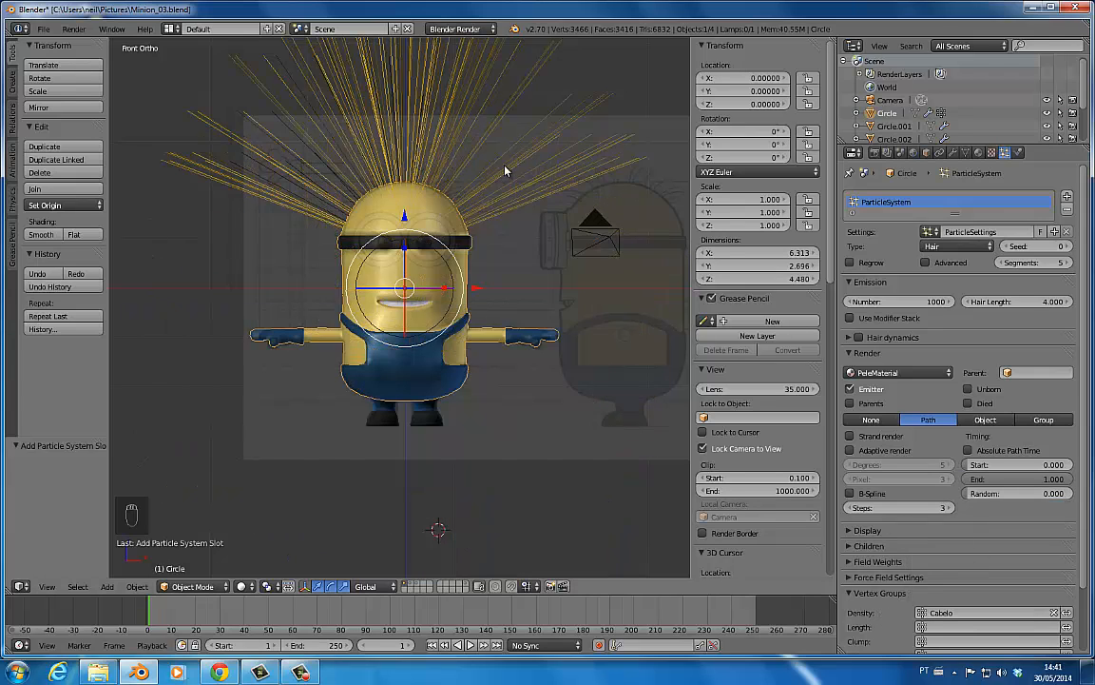
key(ctrl+s)
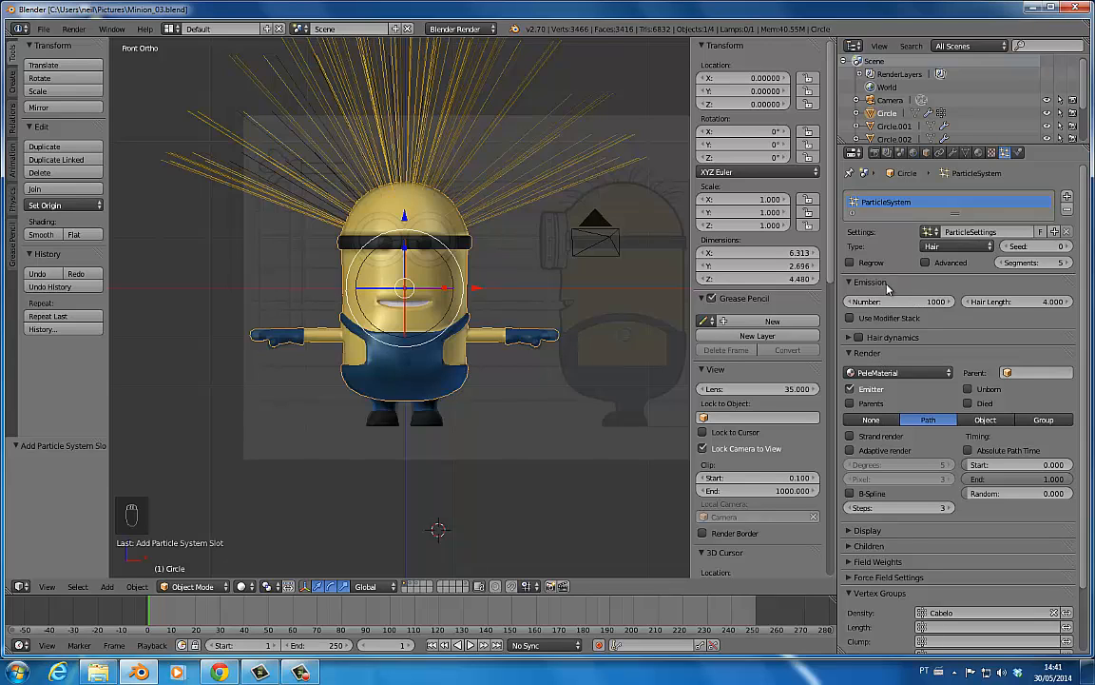
- Shorten the hair length to 0.510 and reduce the number of hairs to 139
drag(1046, 308, 998, 314)
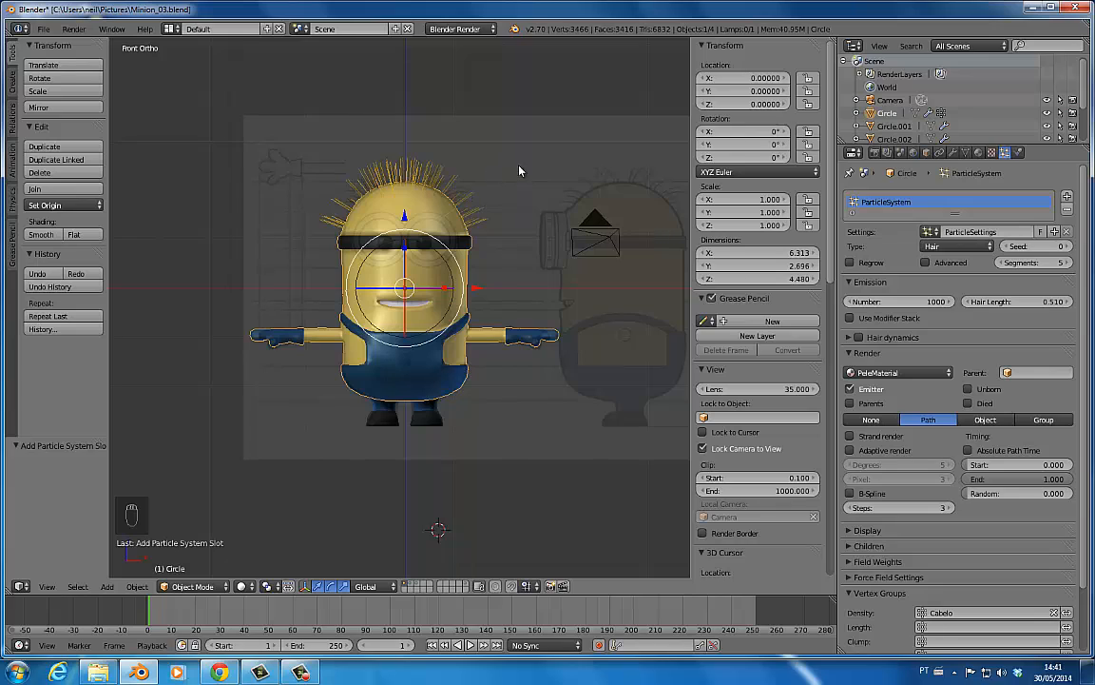
click(931, 300)
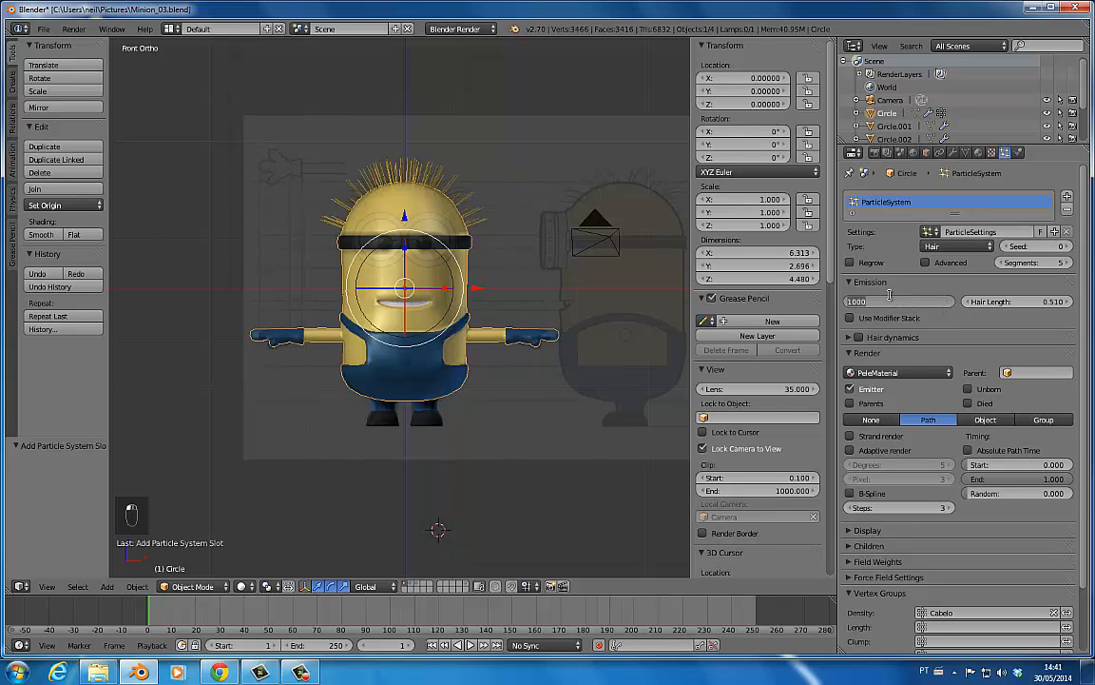
text(500)
key(Return)
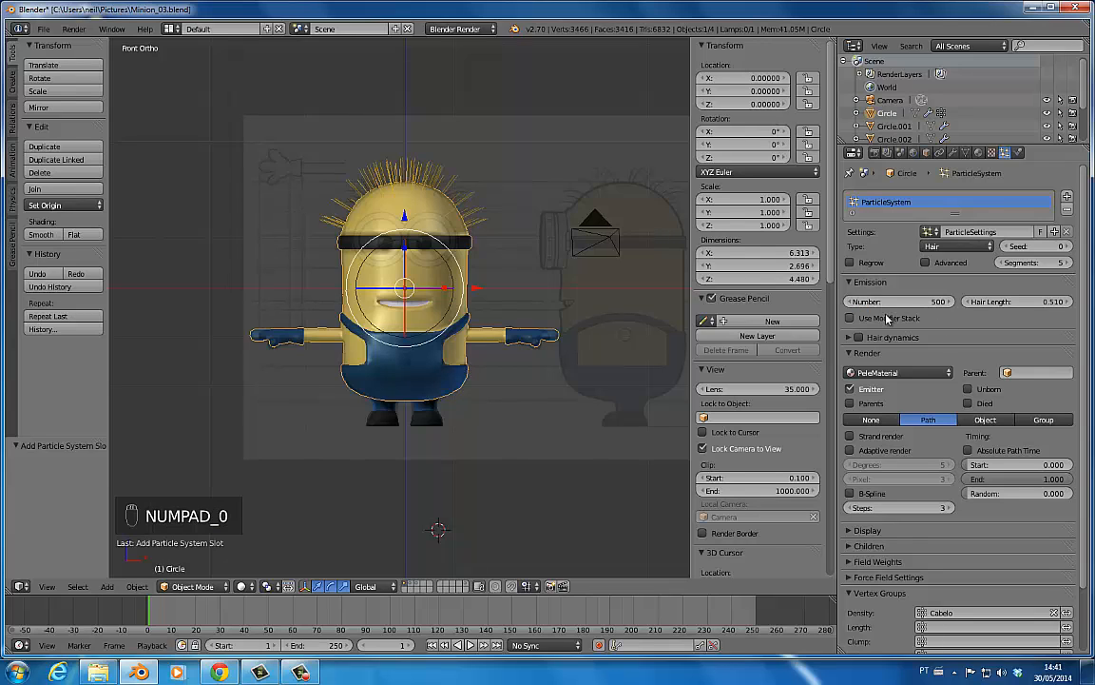
drag(927, 310, 833, 306)
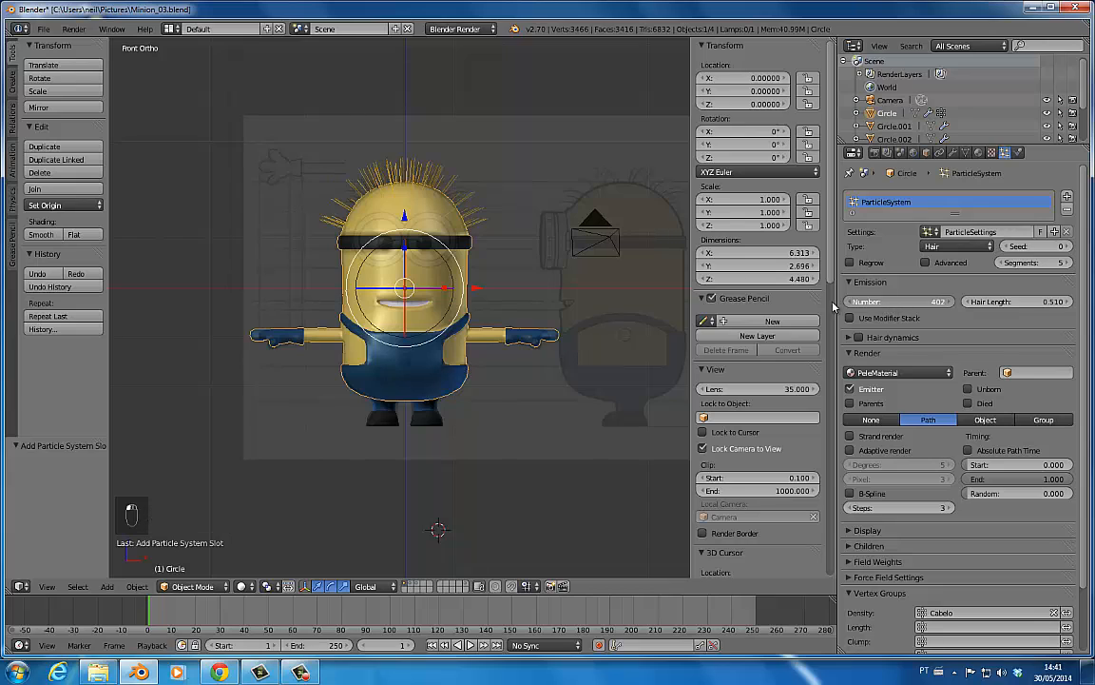
drag(720, 314, 692, 322)
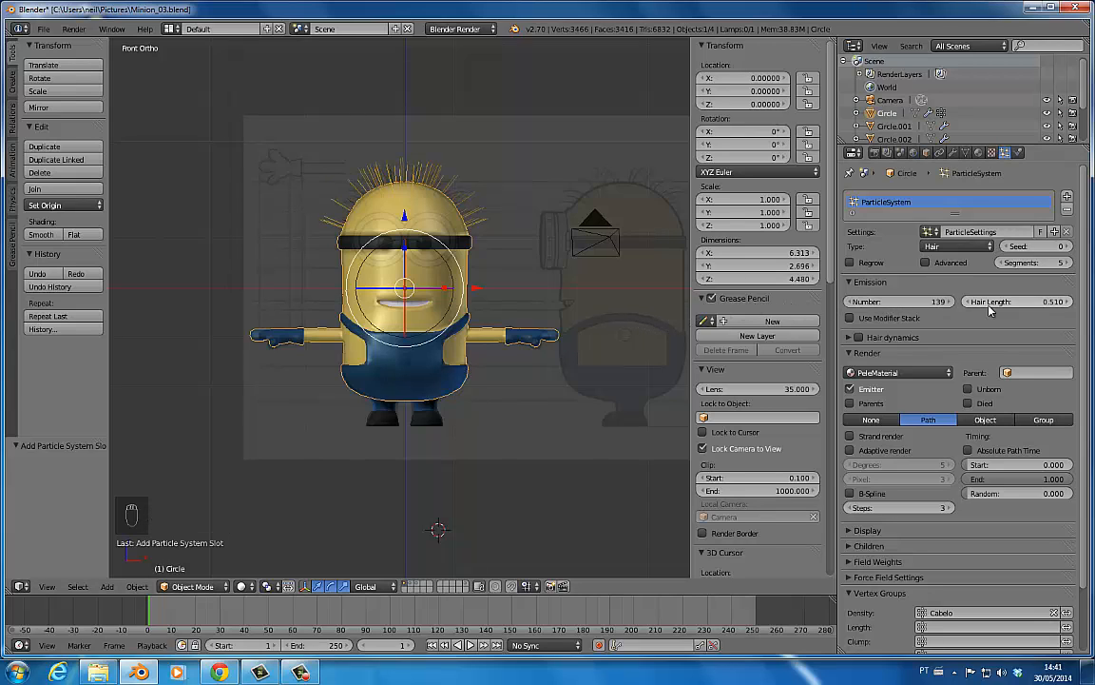
middle_drag(967, 401, 1021, 201)
scroll(979, 333, up, 3)
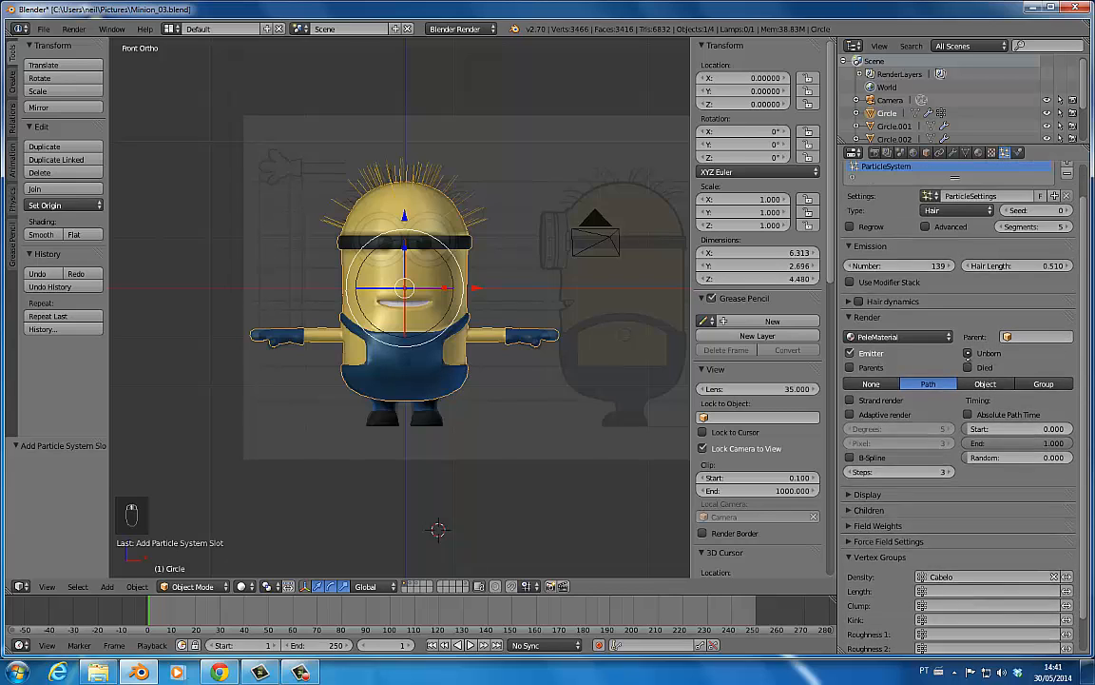
click(866, 354)
click(865, 354)
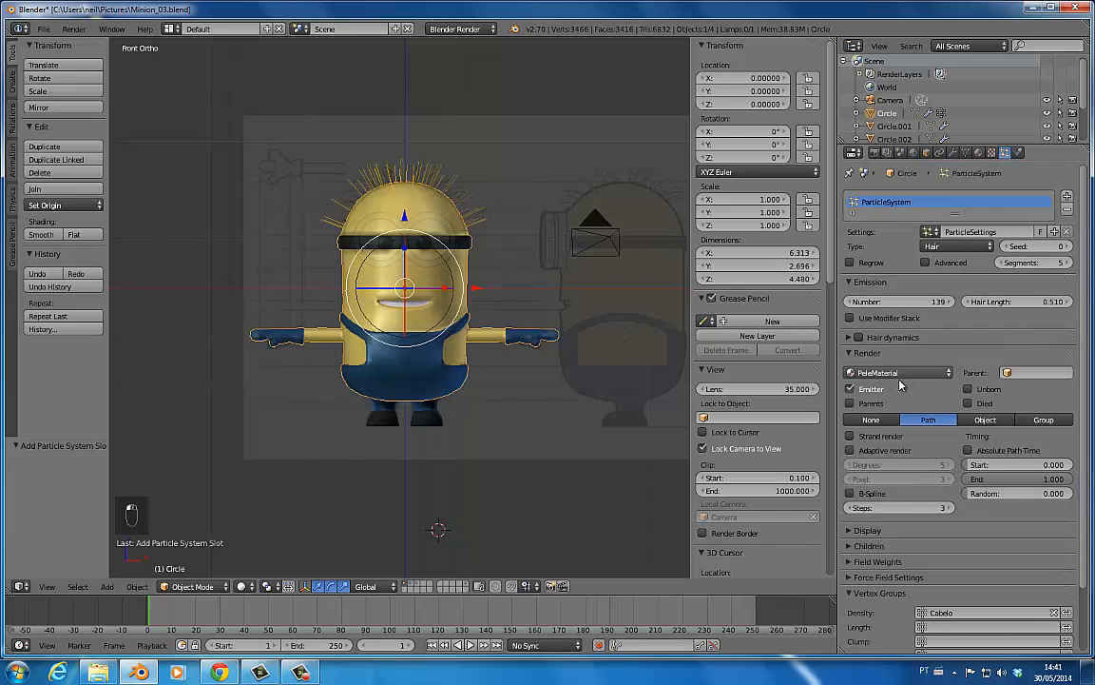
click(876, 372)
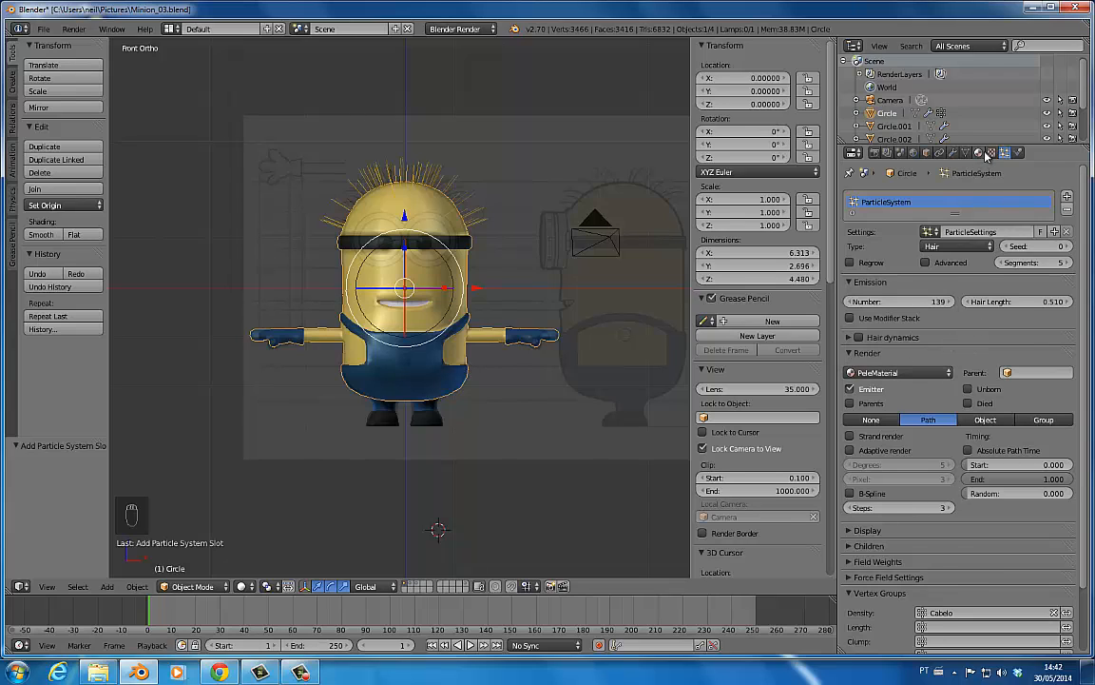
- Add a fifth material slot to the body and assign the existing BlackMaterial to it
click(979, 152)
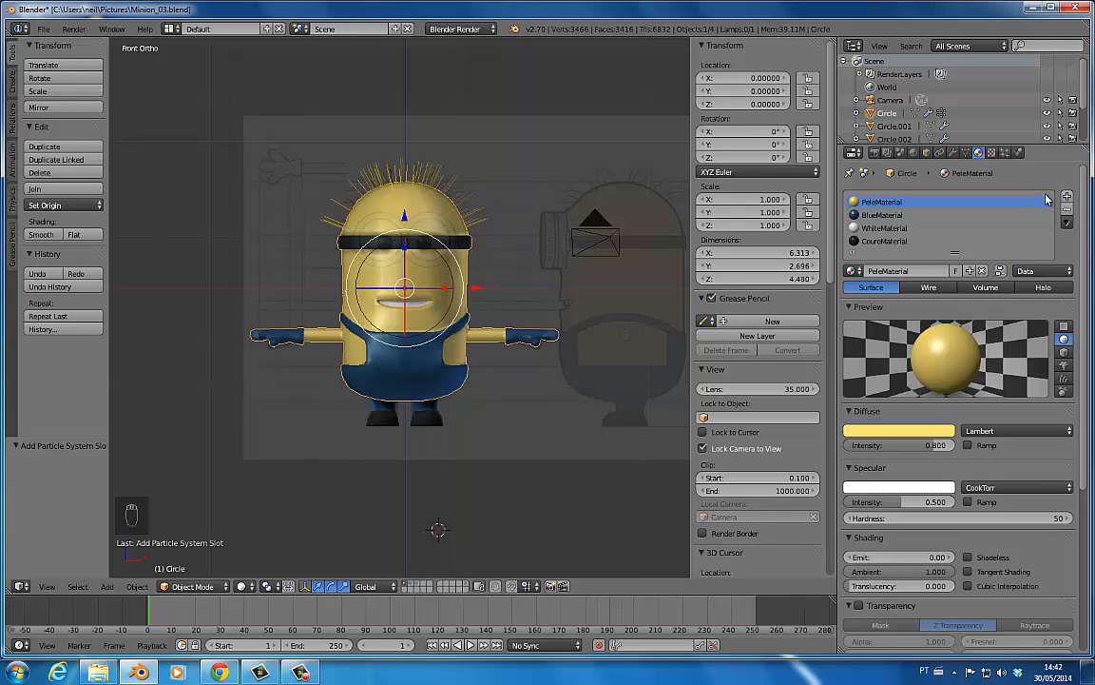
click(1067, 197)
click(854, 284)
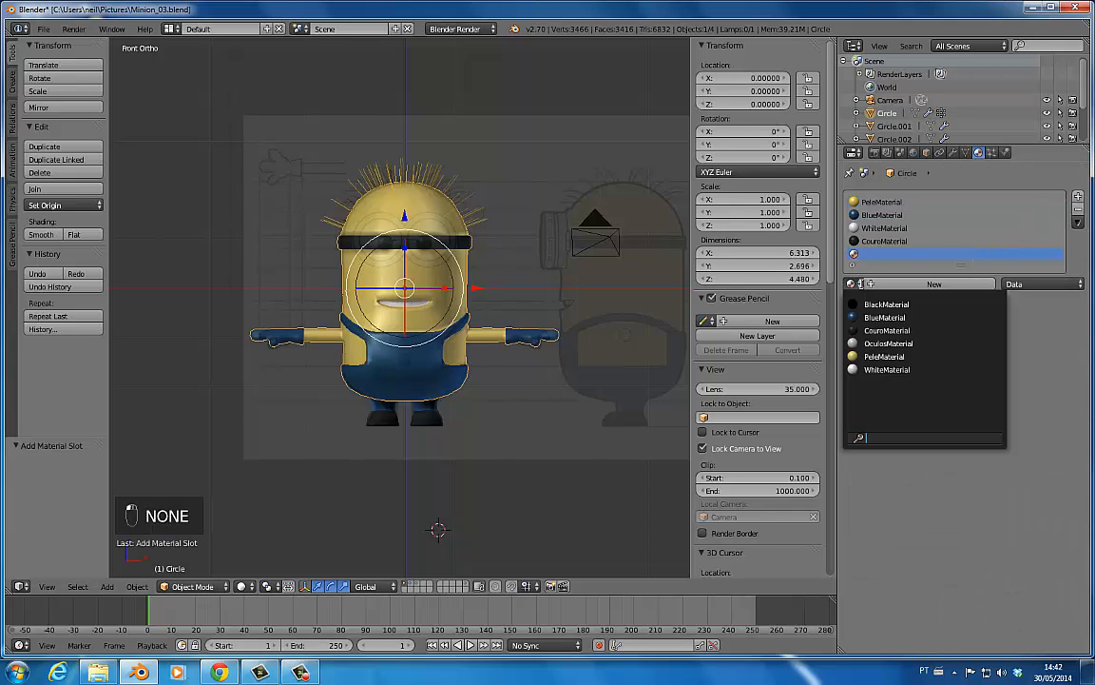
click(869, 303)
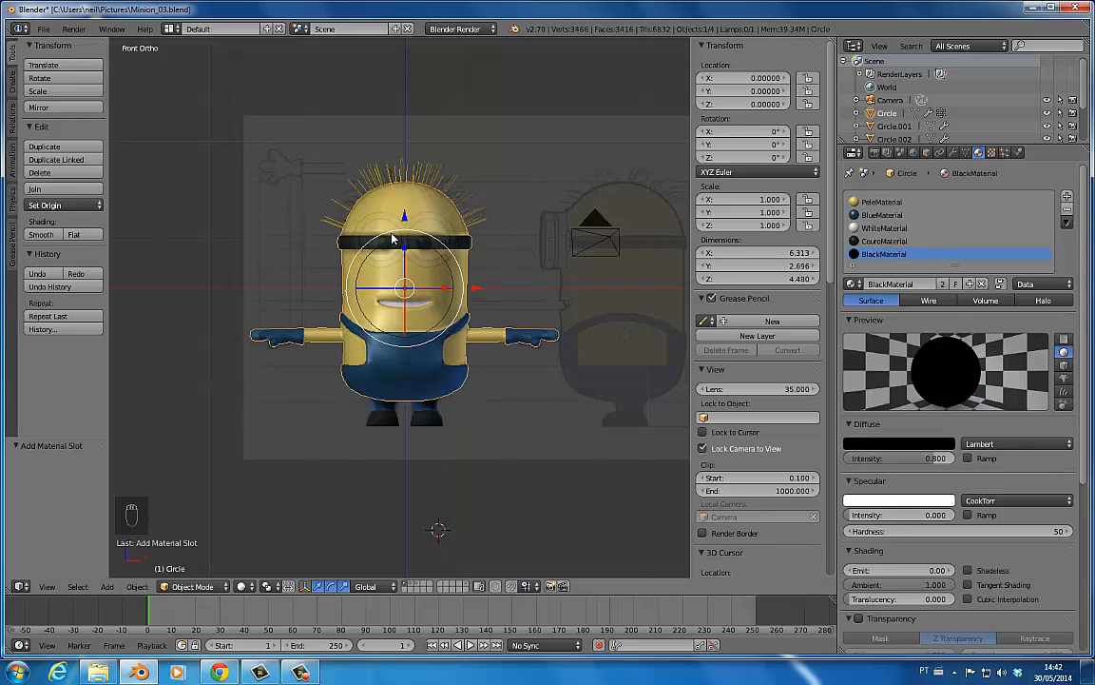
- Set the hair particles' render material to BlackMaterial, test-render the Minion and save the file
click(1003, 153)
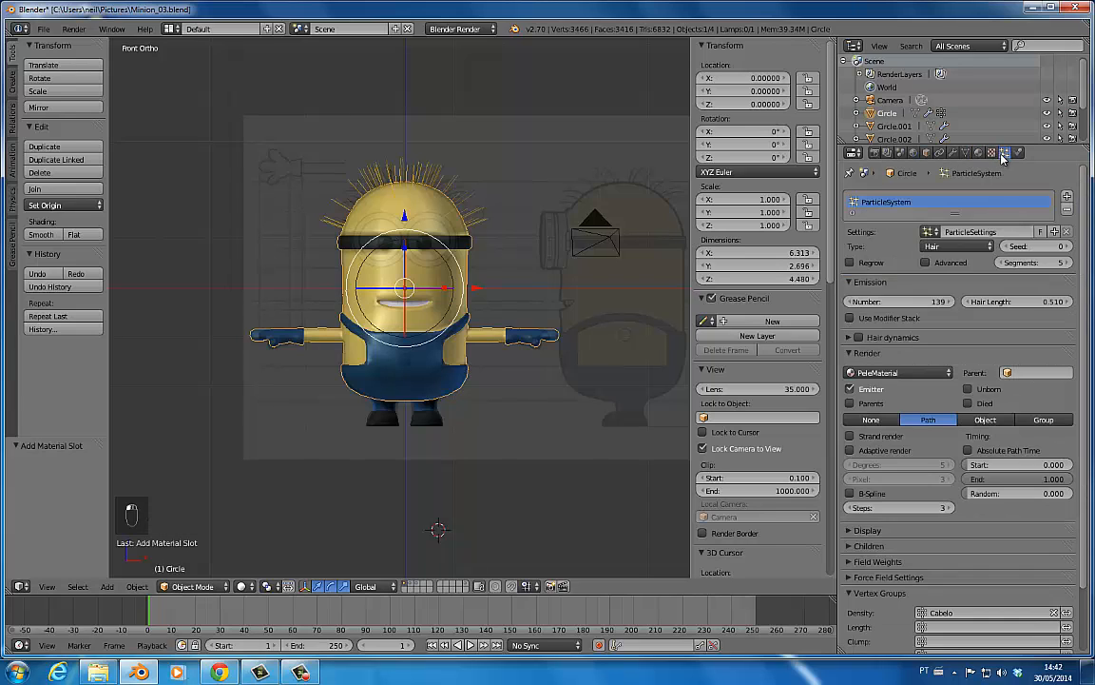
click(889, 371)
click(916, 302)
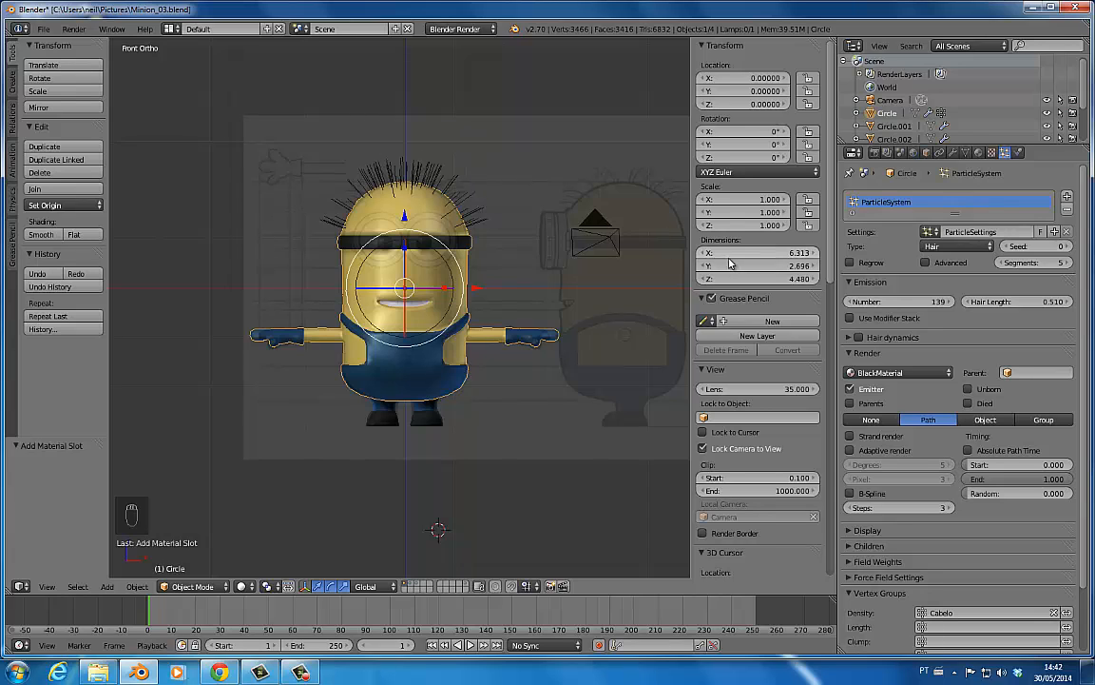
key(F12)
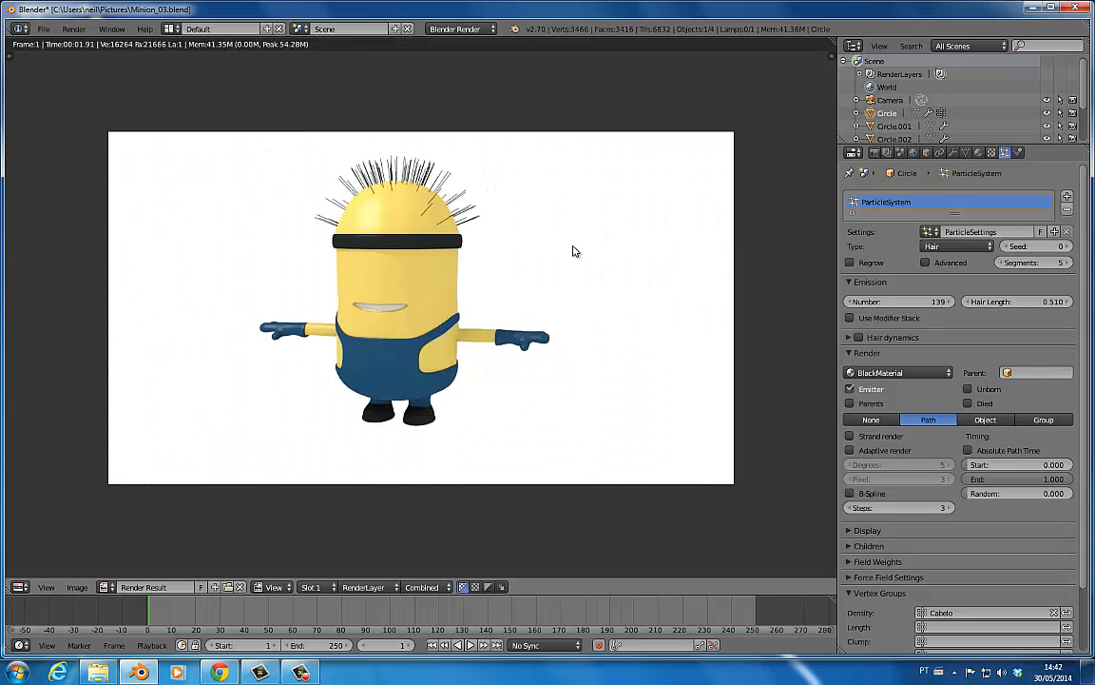
key(Escape)
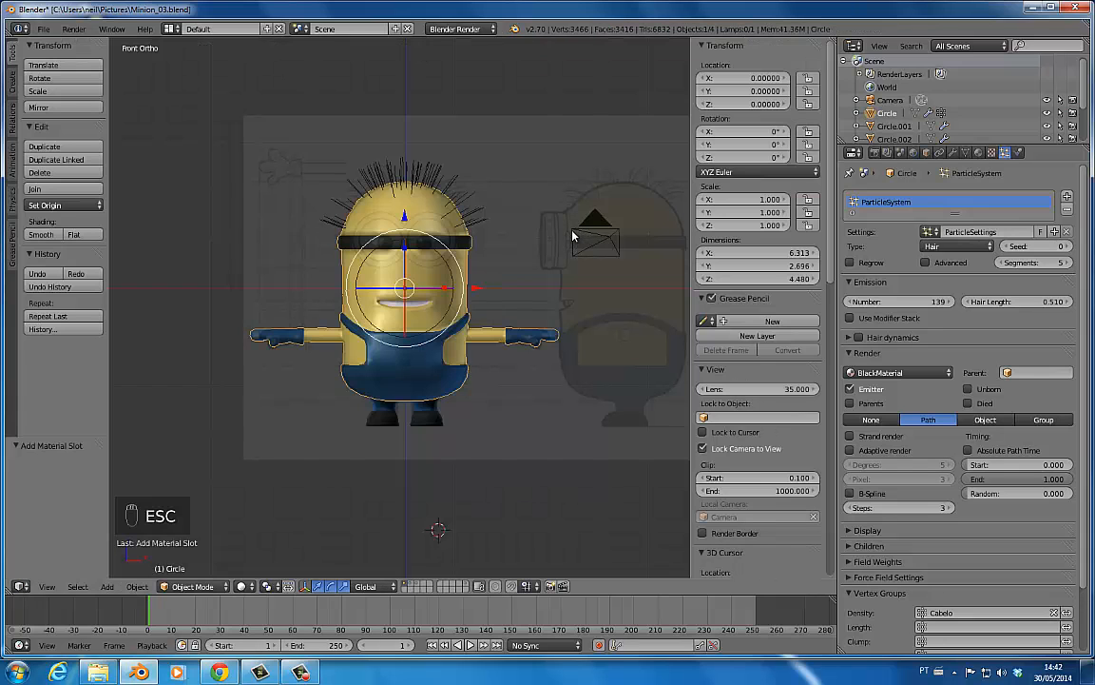
key(ctrl+s)
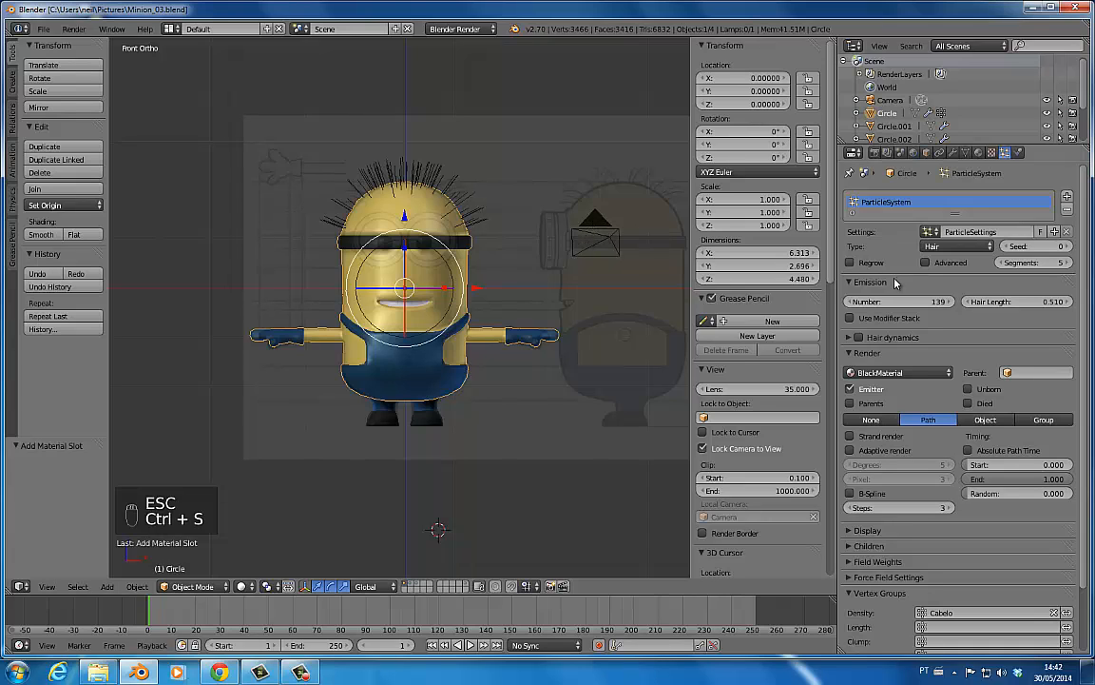
scroll(885, 461, down, 3)
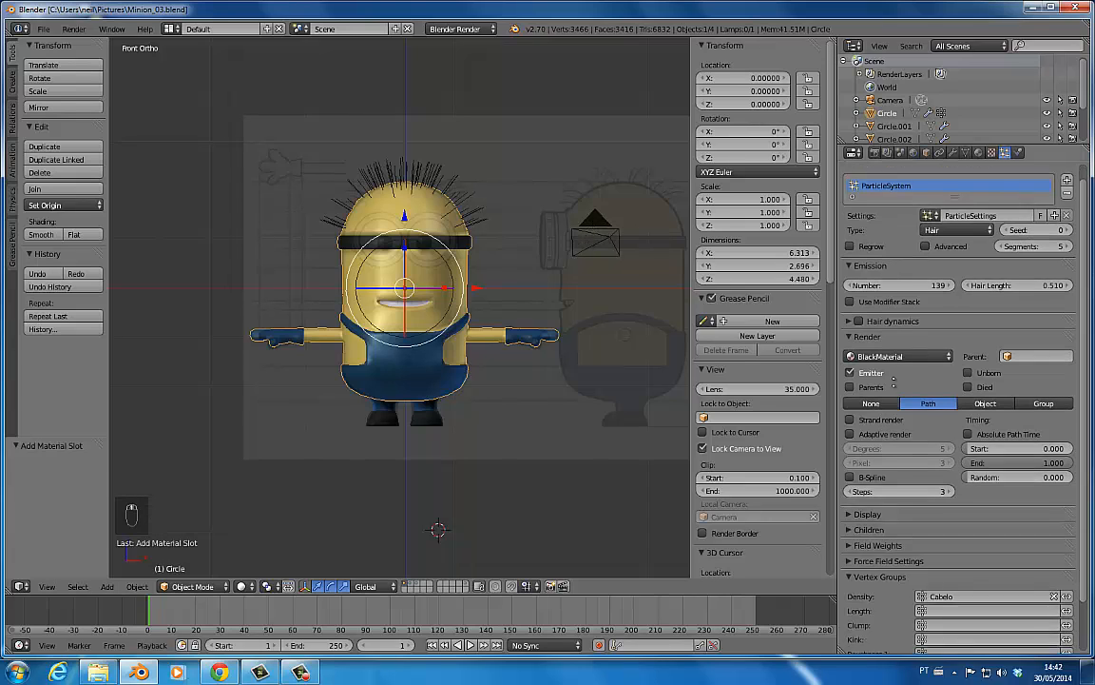
click(885, 473)
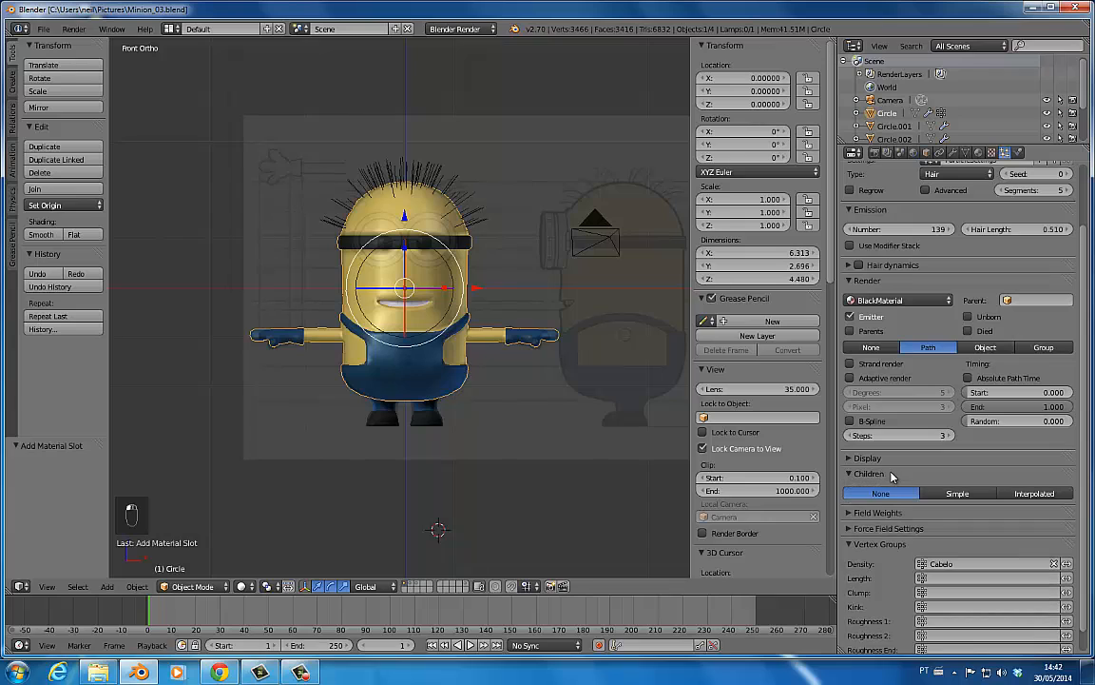
click(889, 475)
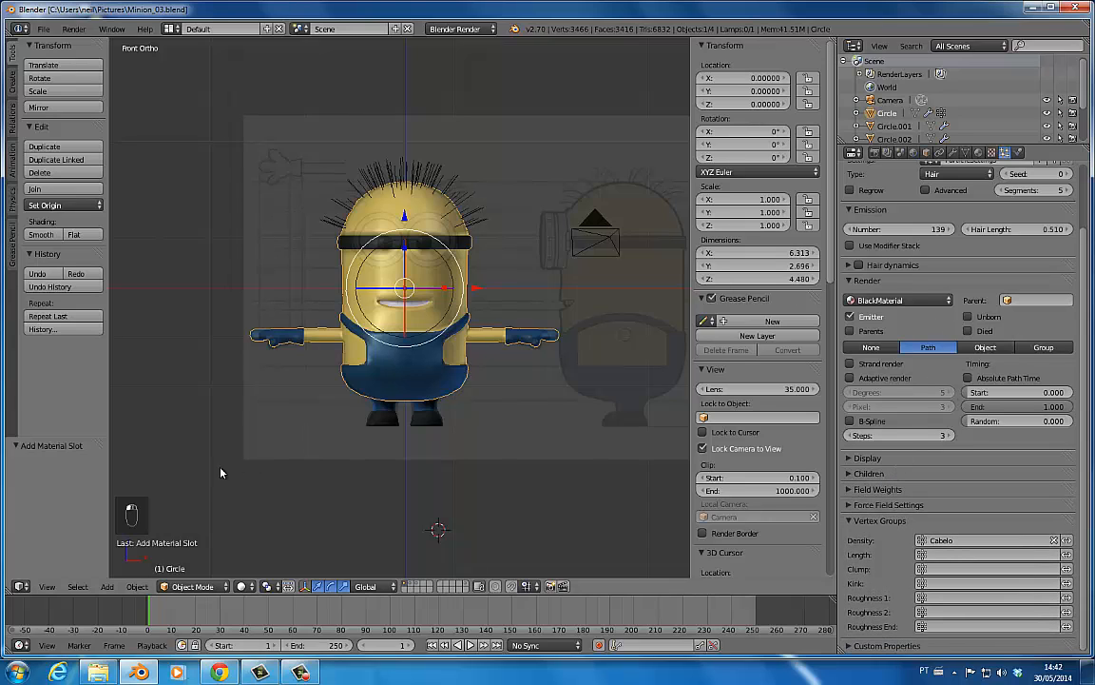
- Switch the body to Particle Edit mode and style the scalp hair with the Comb brush in the front and right views
click(183, 587)
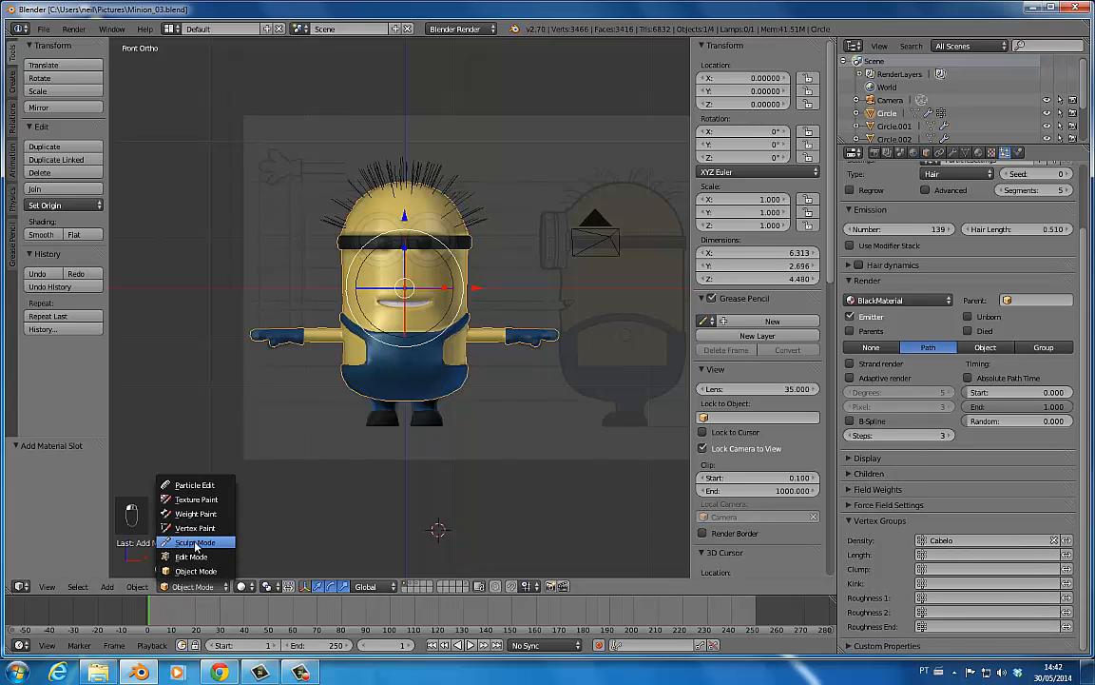
click(194, 486)
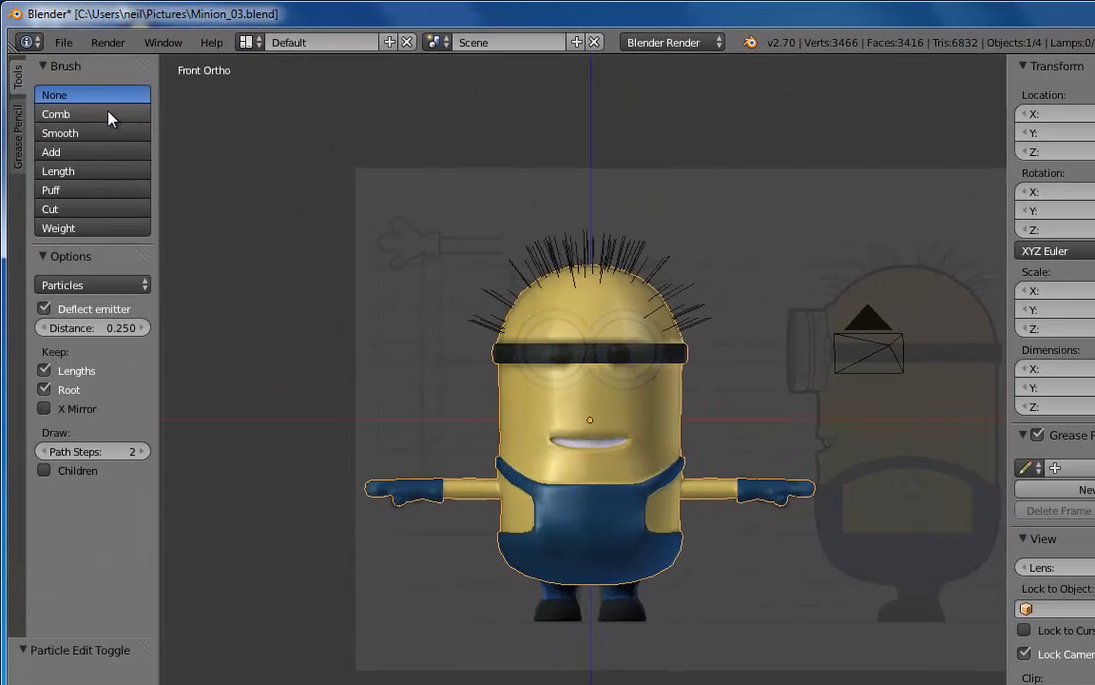
click(100, 78)
mouse_move(708, 324)
mouse_down()
mouse_move(672, 311)
mouse_move(686, 309)
mouse_move(623, 269)
mouse_move(495, 311)
mouse_move(477, 344)
mouse_move(501, 324)
mouse_move(522, 256)
mouse_move(553, 252)
mouse_move(641, 321)
mouse_move(633, 254)
mouse_move(602, 236)
mouse_move(623, 239)
mouse_move(526, 246)
mouse_move(605, 262)
mouse_move(653, 301)
mouse_move(673, 288)
mouse_move(647, 244)
mouse_up()
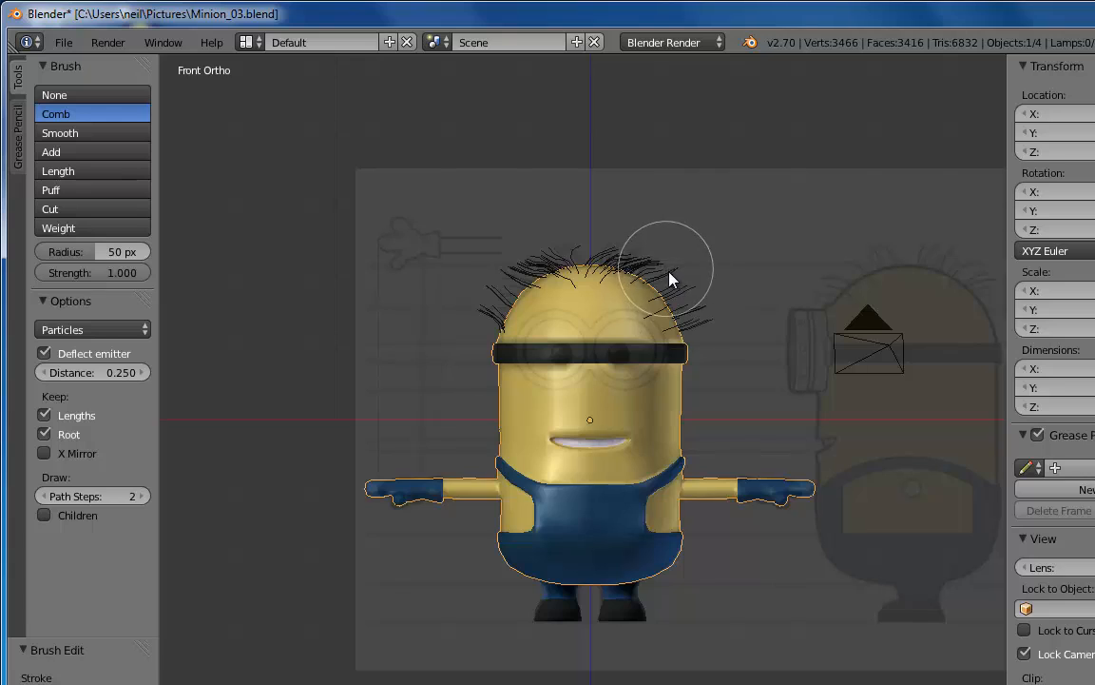
key(KP_3)
mouse_move(526, 293)
mouse_down()
mouse_move(501, 305)
mouse_move(509, 257)
mouse_move(538, 244)
mouse_move(536, 275)
mouse_move(693, 313)
mouse_move(686, 324)
mouse_move(669, 299)
mouse_move(653, 254)
mouse_move(629, 253)
mouse_move(591, 288)
mouse_move(583, 318)
mouse_move(570, 273)
mouse_up()
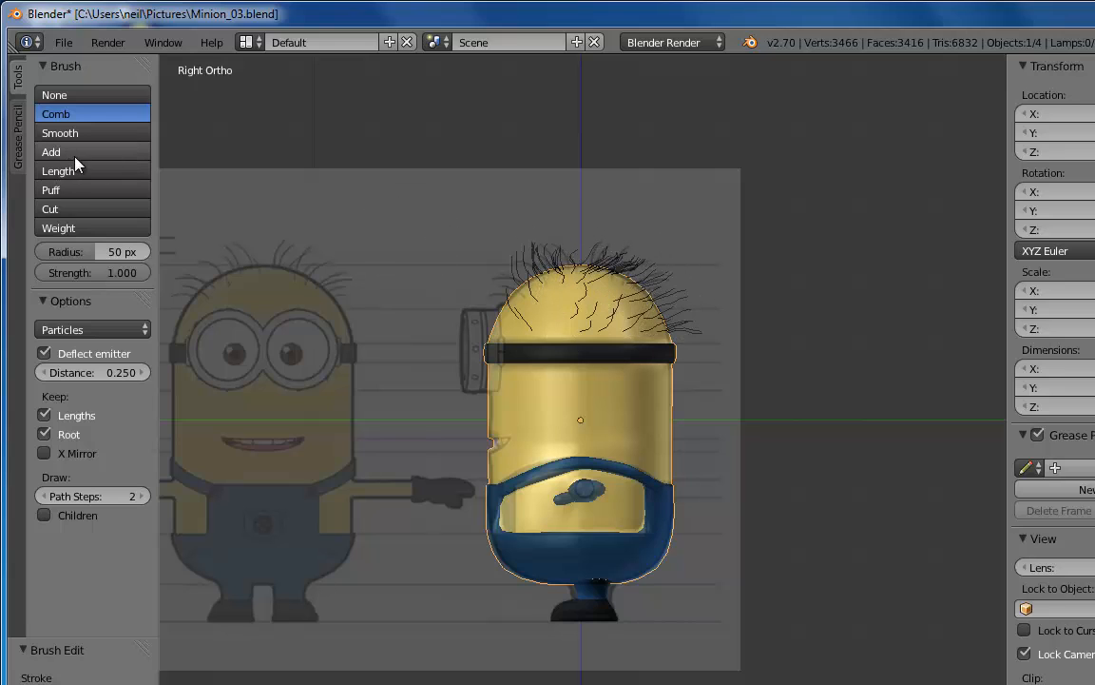
- Raise the hair with the Puff brush and even it out with the Smooth brush in the right view
click(63, 192)
mouse_move(612, 304)
mouse_down()
mouse_move(557, 269)
mouse_move(628, 321)
mouse_move(504, 282)
mouse_up()
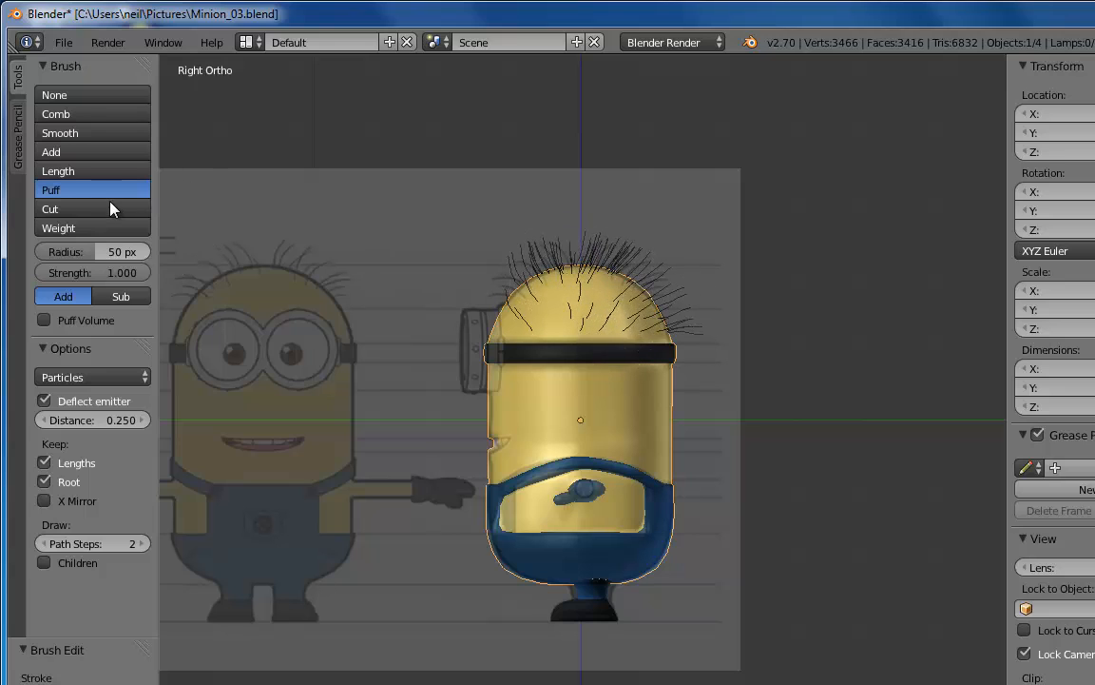
click(124, 140)
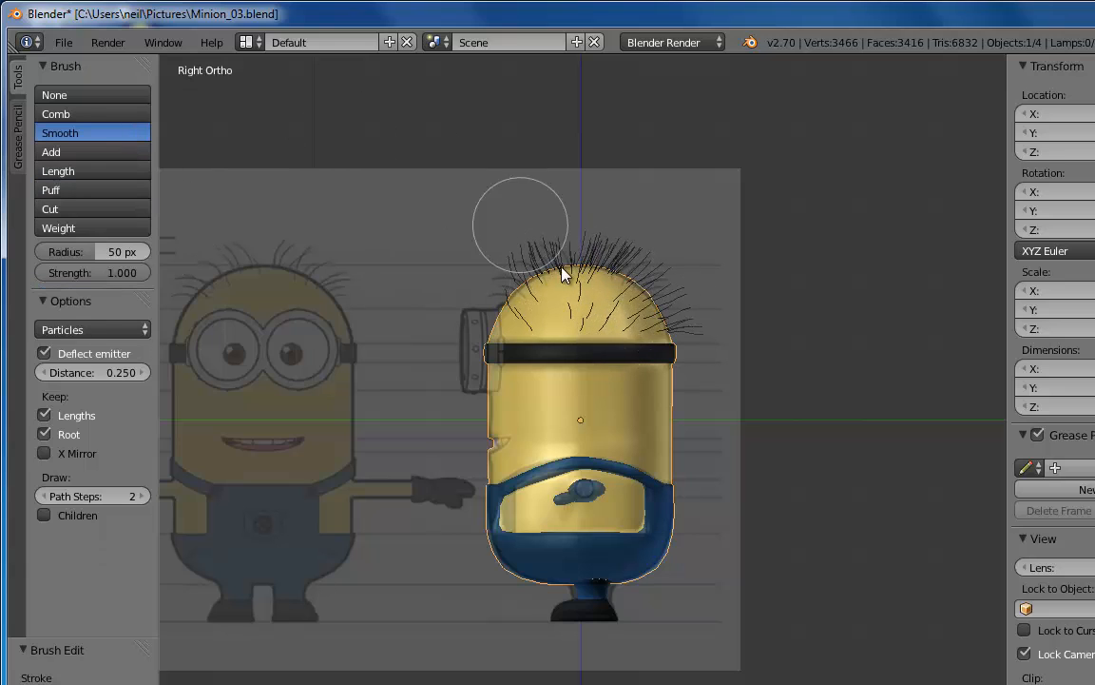
mouse_move(505, 240)
mouse_down()
mouse_move(586, 305)
mouse_move(681, 322)
mouse_move(663, 307)
mouse_move(535, 312)
mouse_move(579, 198)
mouse_move(601, 318)
mouse_move(592, 287)
mouse_move(705, 169)
mouse_up()
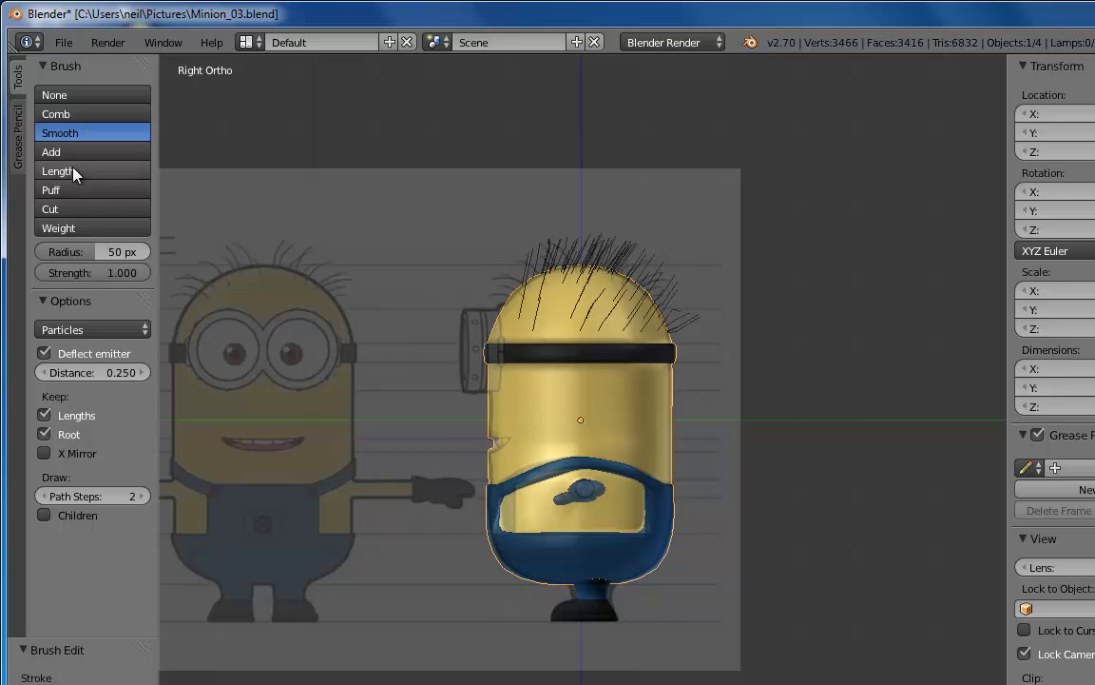
- Comb the hair towards the back of the head in both the right and left views
click(87, 114)
mouse_move(521, 300)
mouse_down()
mouse_move(501, 269)
mouse_move(596, 311)
mouse_move(660, 309)
mouse_move(607, 263)
mouse_move(619, 225)
mouse_move(672, 244)
mouse_move(701, 303)
mouse_move(695, 340)
mouse_move(607, 338)
mouse_move(606, 235)
mouse_up()
key(ctrl+KP_3)
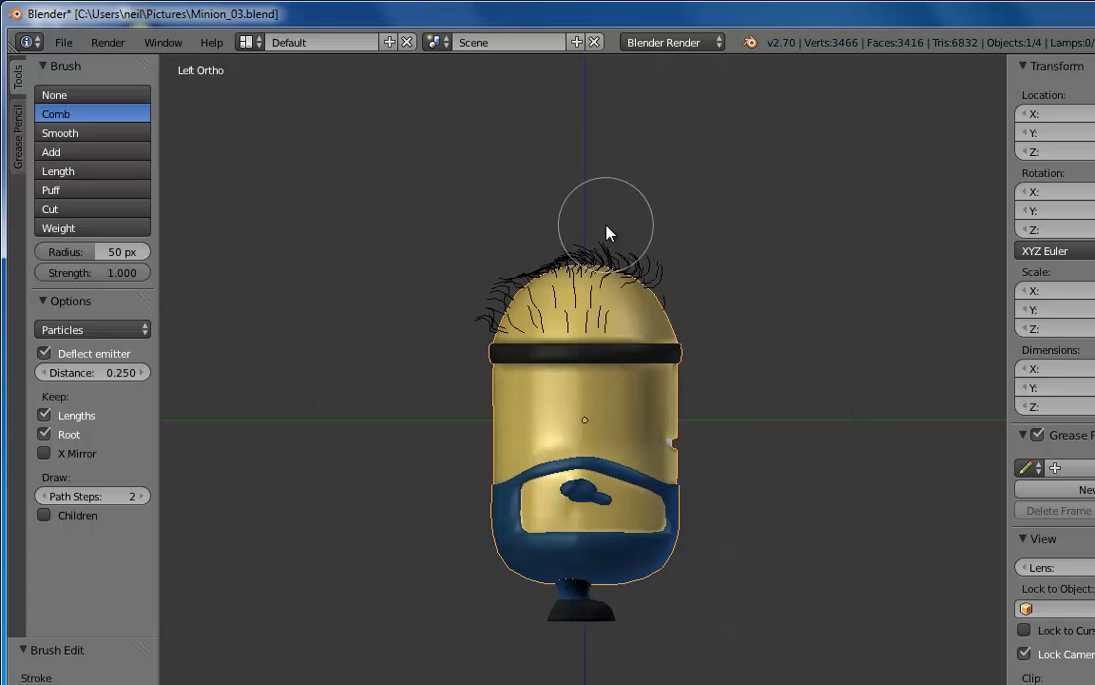
mouse_move(601, 315)
mouse_down()
mouse_move(579, 287)
mouse_move(527, 320)
mouse_move(556, 332)
mouse_move(521, 288)
mouse_move(513, 308)
mouse_move(471, 306)
mouse_move(466, 319)
mouse_up()
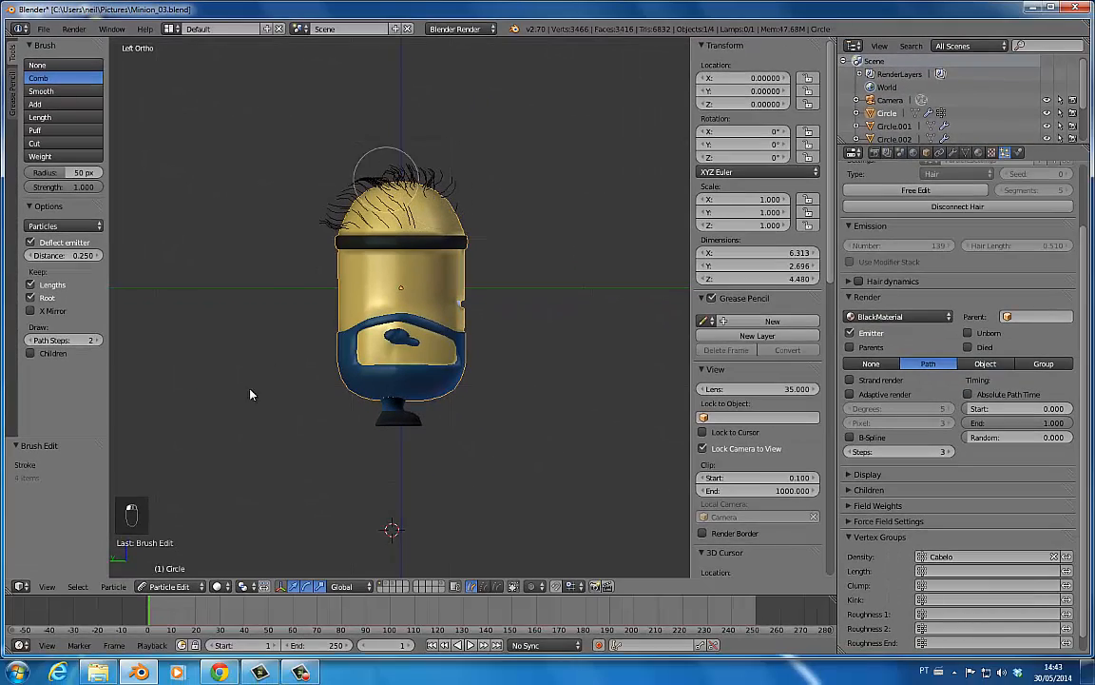
- Return to Object Mode and render the Minion to check the combed hair
click(171, 587)
click(188, 563)
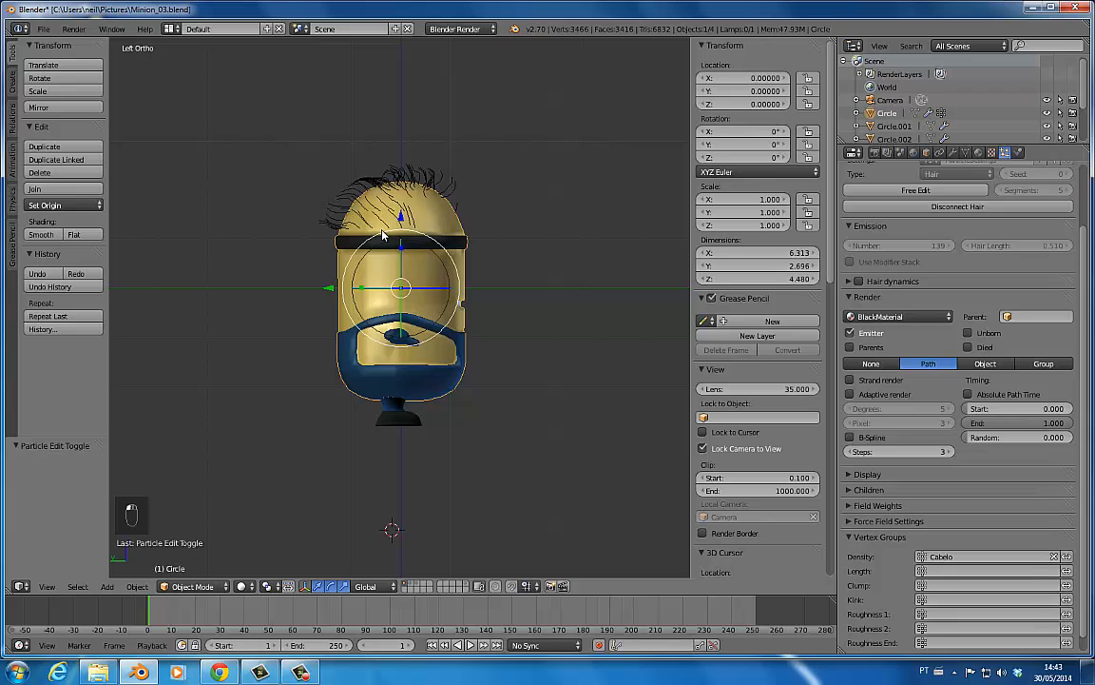
key(F12)
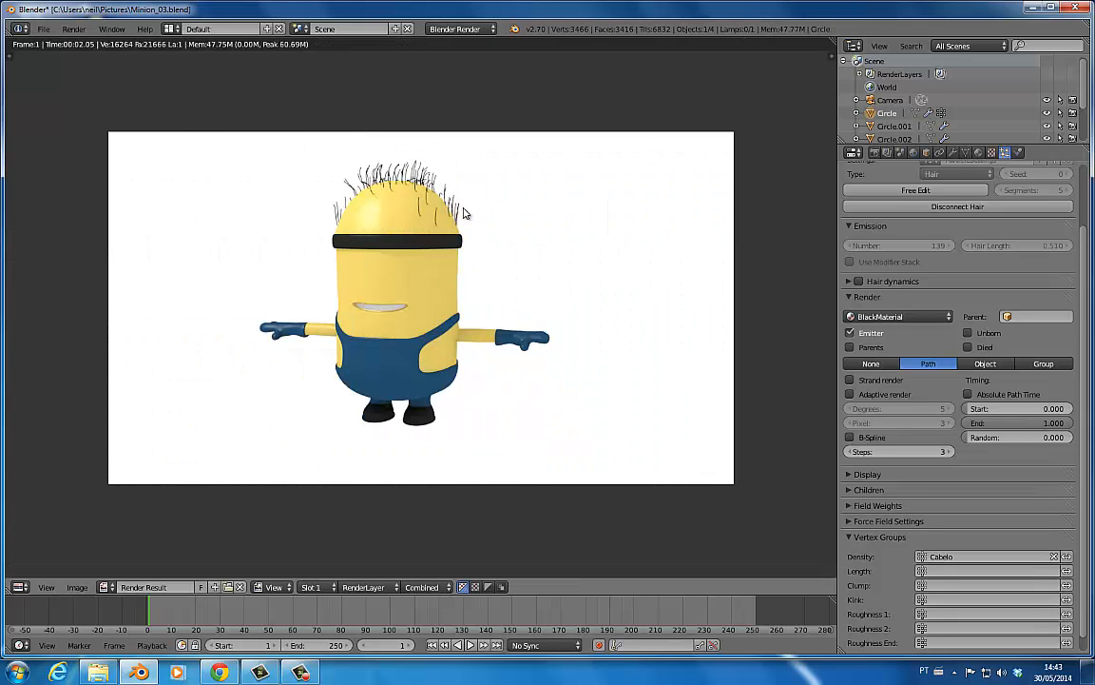
key(Escape)
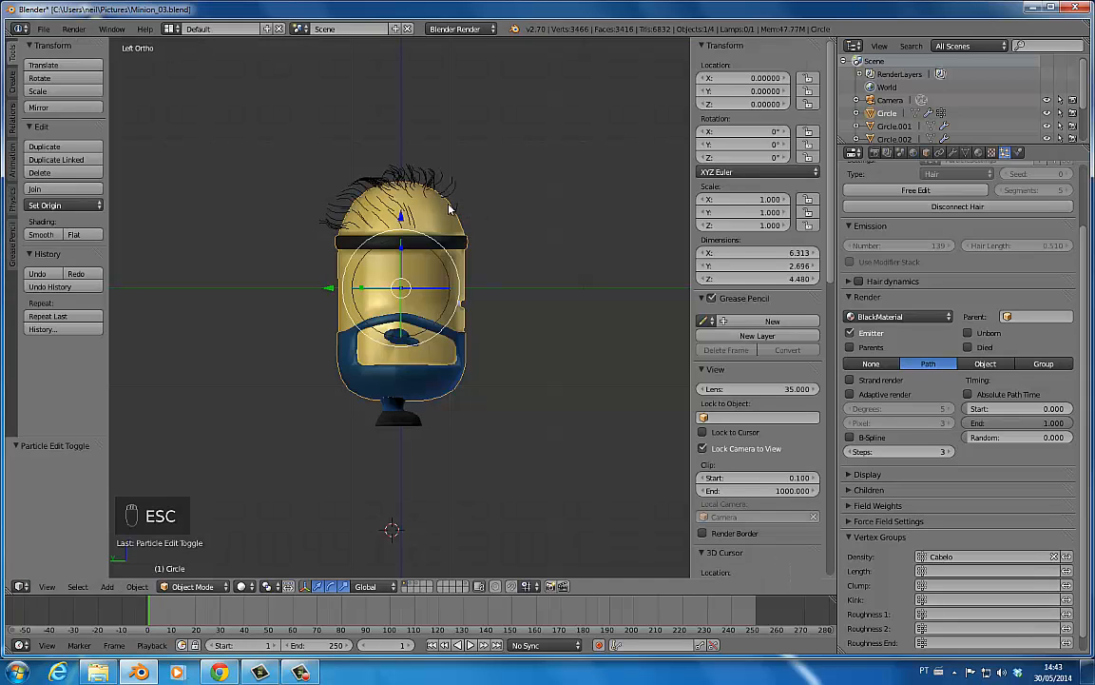
- Re-enter Particle Edit mode in the front view and comb the hair outwards to both sides of the head
key(KP_1)
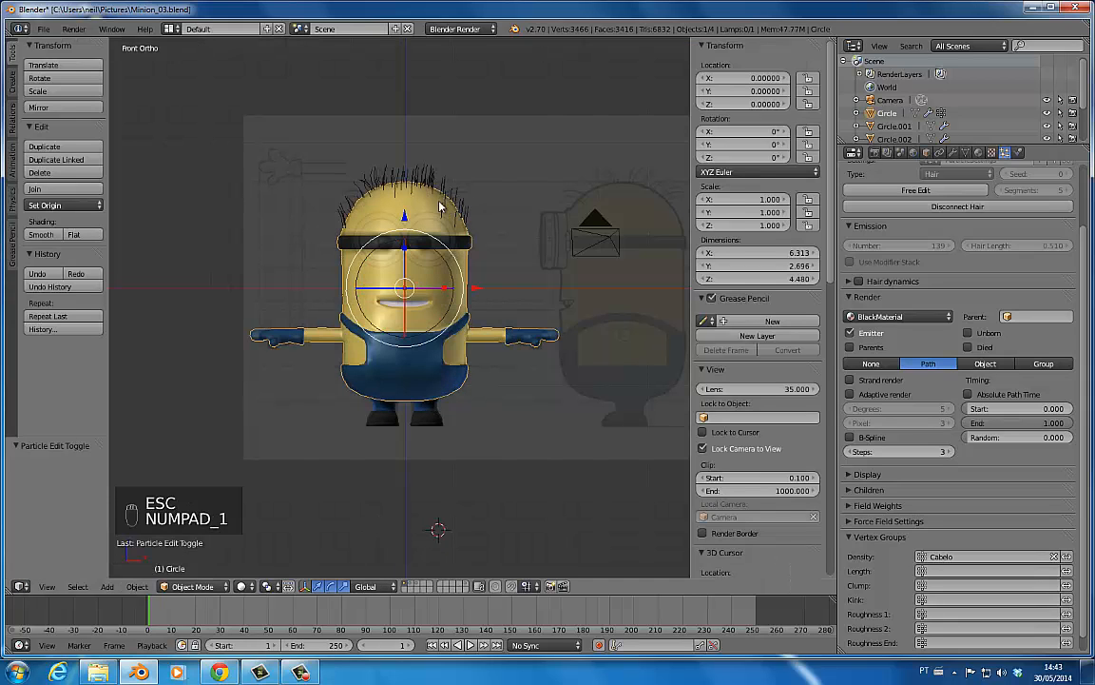
click(192, 585)
click(194, 487)
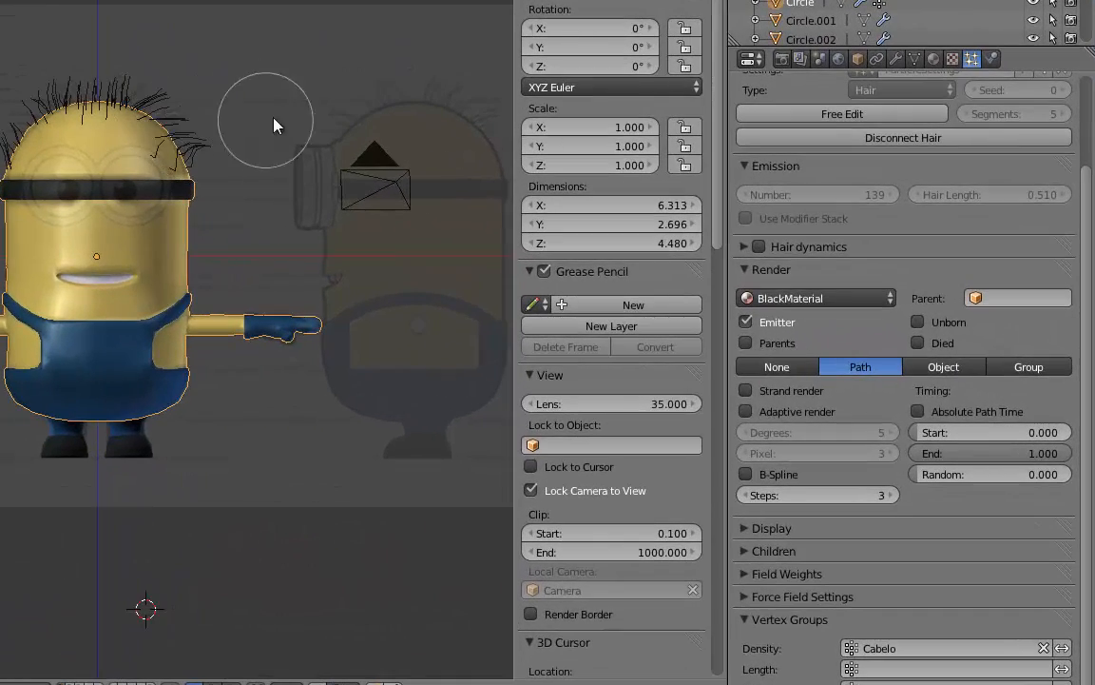
mouse_move(274, 125)
mouse_down()
mouse_move(256, 162)
mouse_move(210, 113)
mouse_move(276, 91)
mouse_move(27, 130)
mouse_move(36, 71)
mouse_move(21, 95)
mouse_move(59, 57)
mouse_move(168, 86)
mouse_move(39, 98)
mouse_move(55, 91)
mouse_move(29, 78)
mouse_move(112, 84)
mouse_move(140, 104)
mouse_move(82, 155)
mouse_up()
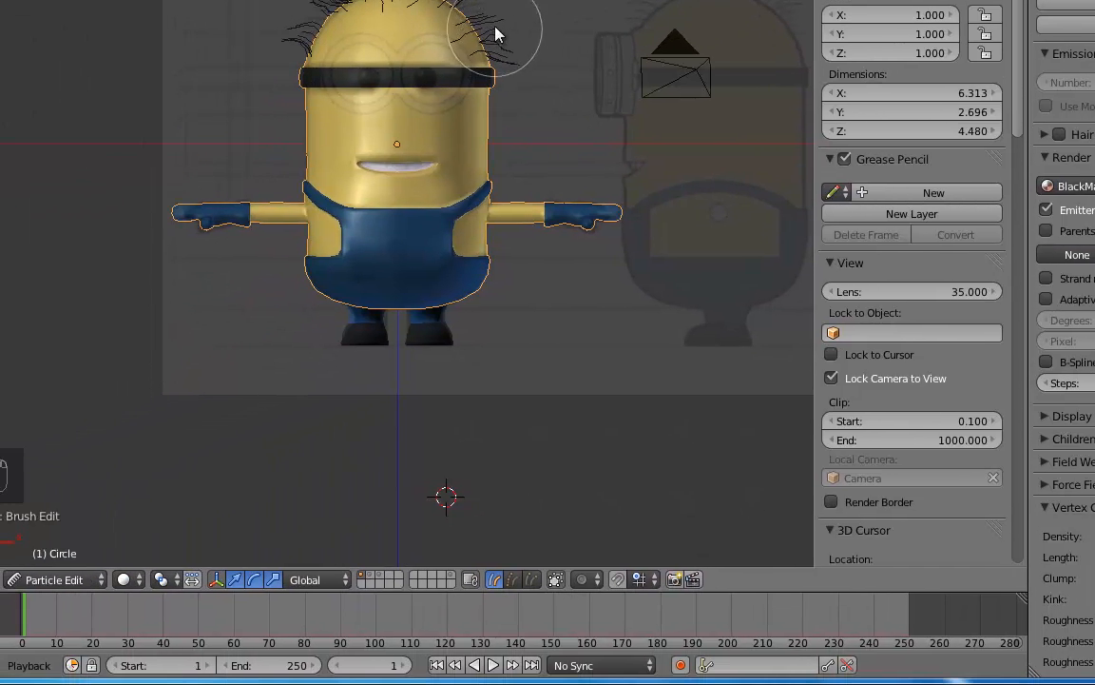
- Return to Object Mode, render the restyled hair and save over Minion_03.blend
click(54, 579)
click(50, 557)
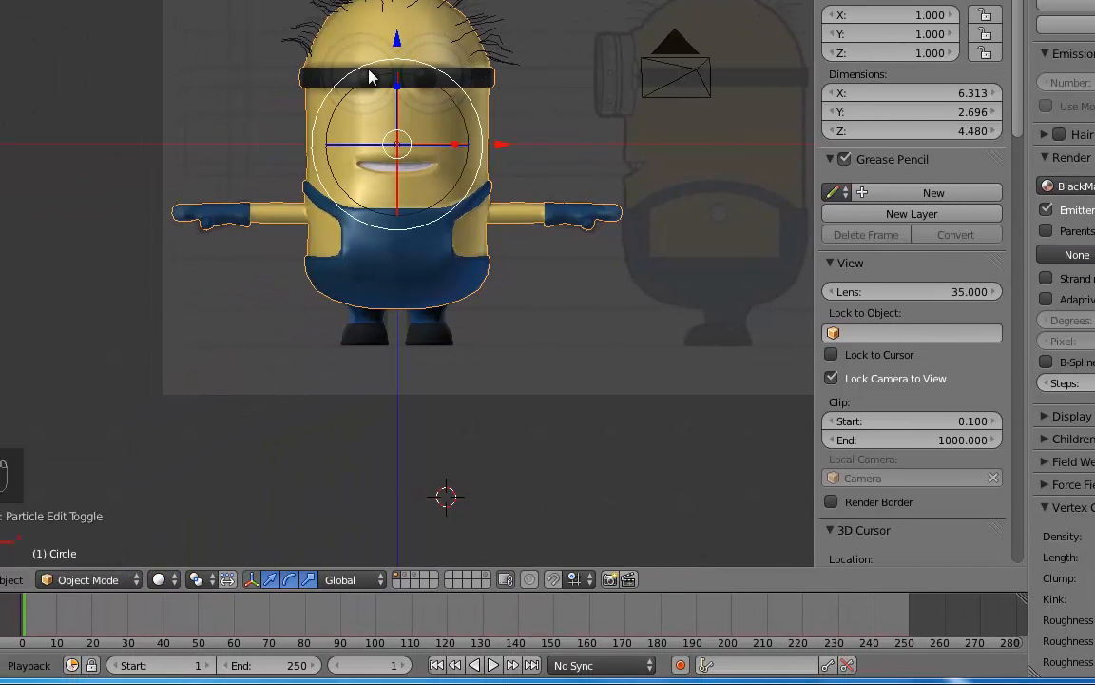
key(F12)
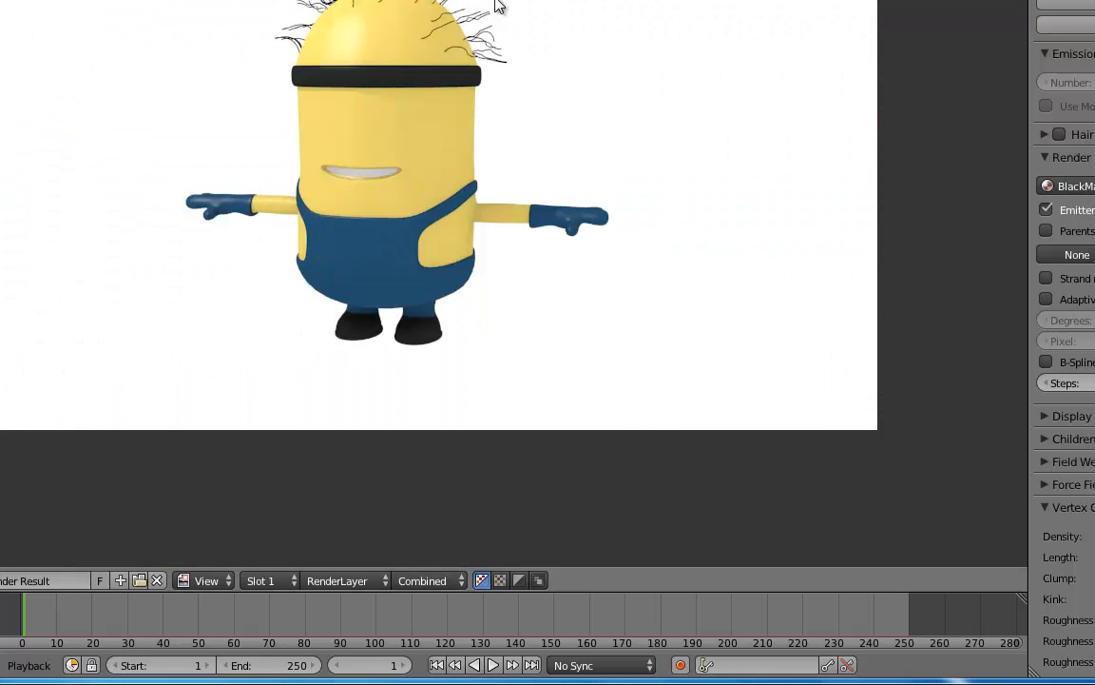
key(Escape)
key(ctrl+s)
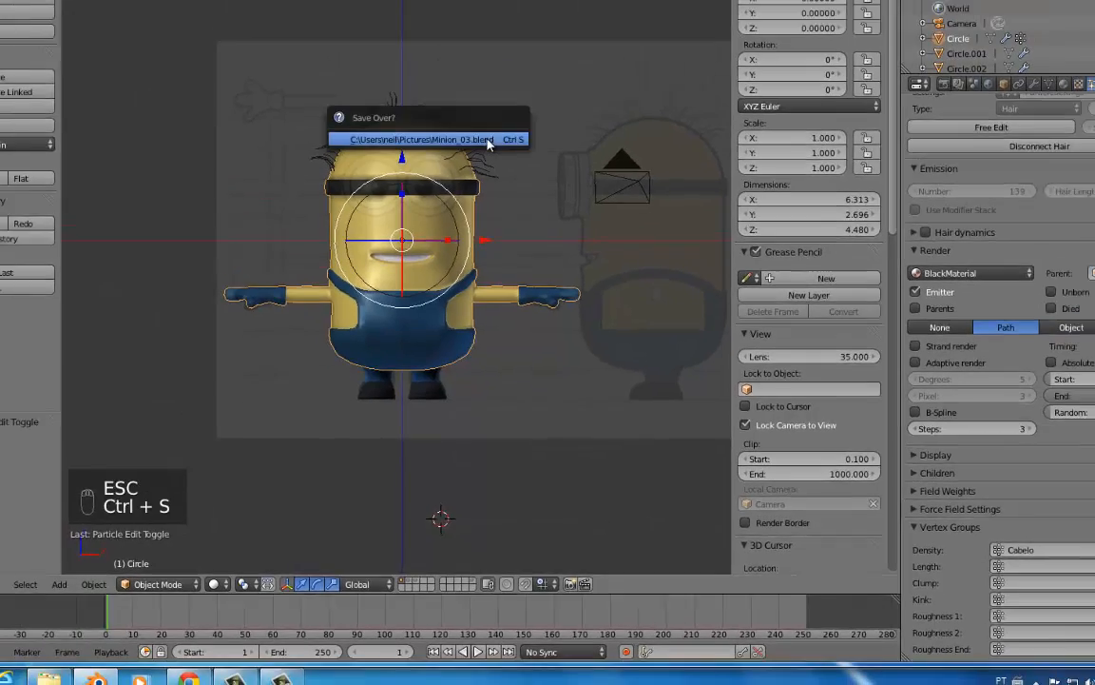
click(437, 140)
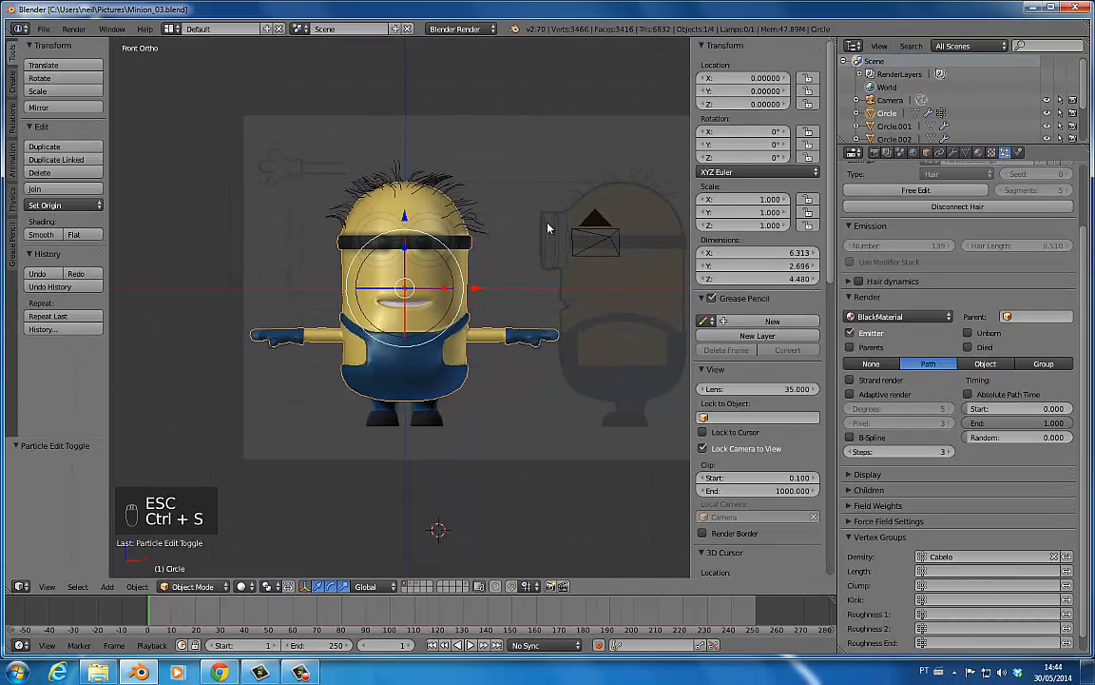
- Open the BlackMaterial settings, expand its strand options and switch the material preview to hair strands
click(979, 153)
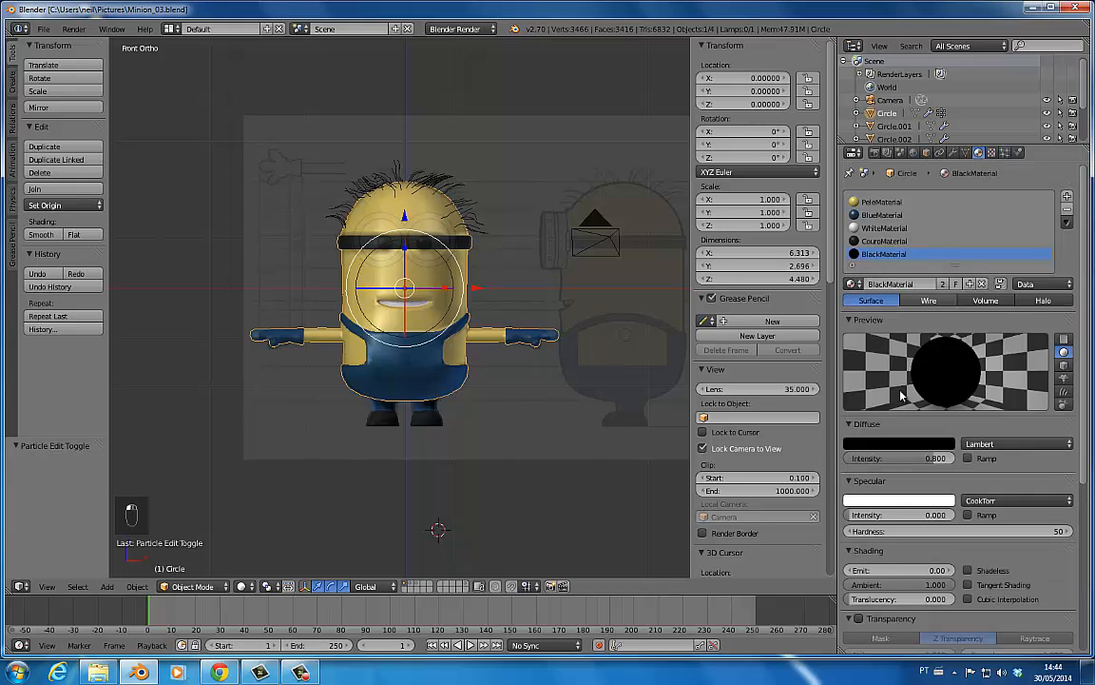
scroll(913, 323, down, 6)
scroll(914, 375, down, 1)
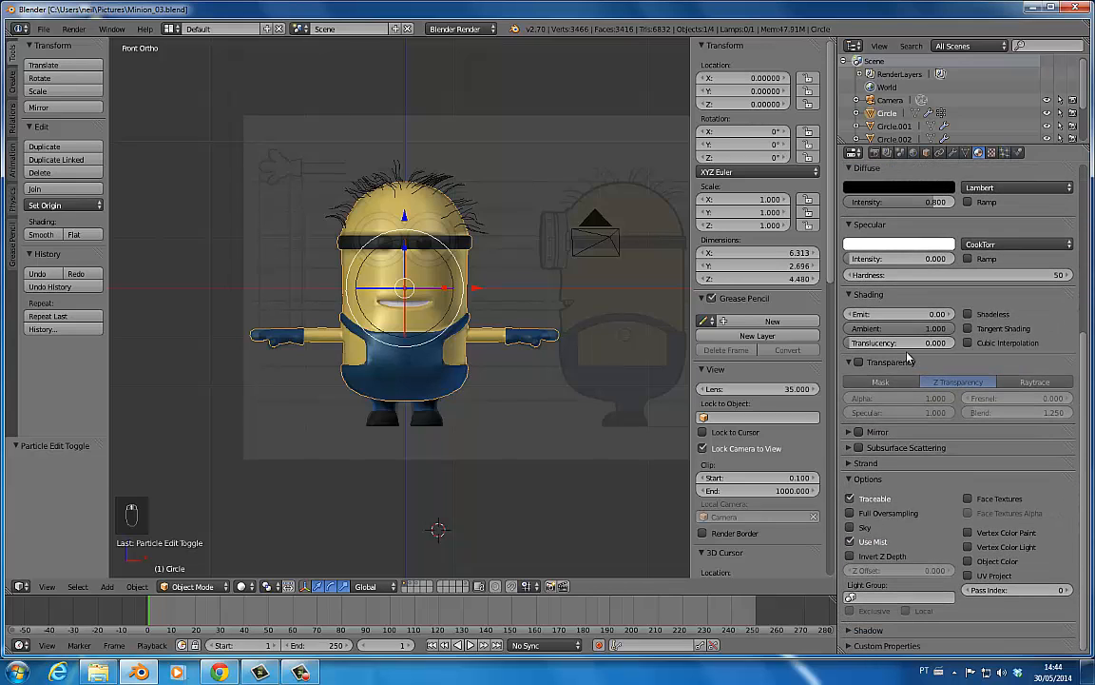
click(851, 463)
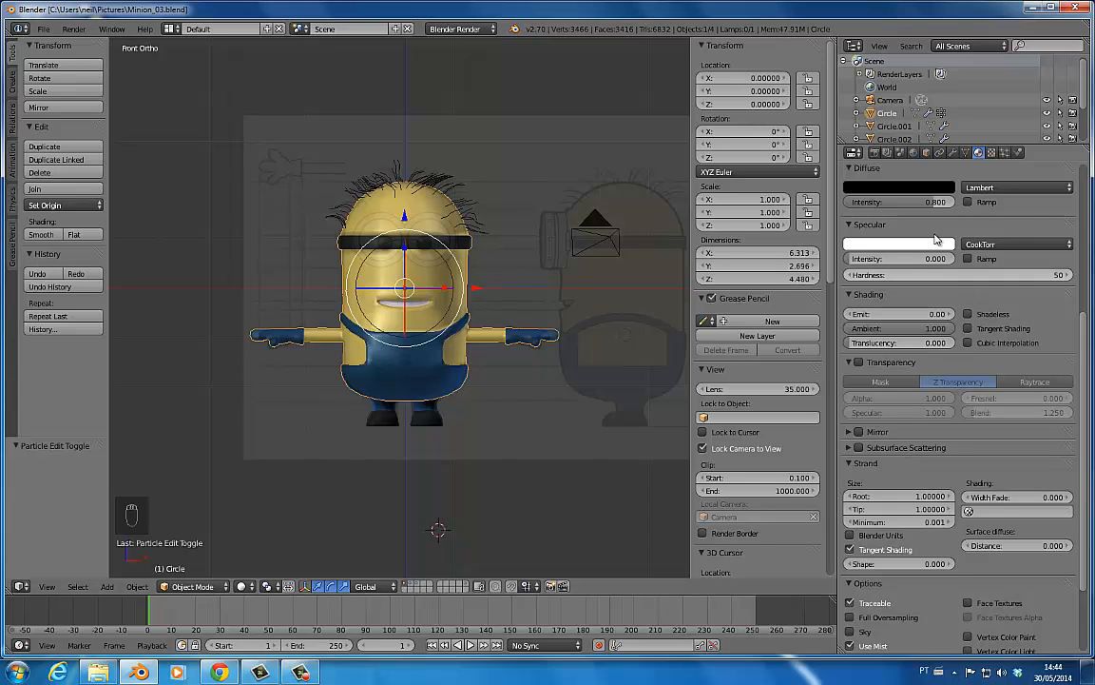
scroll(954, 356, up, 5)
click(1066, 329)
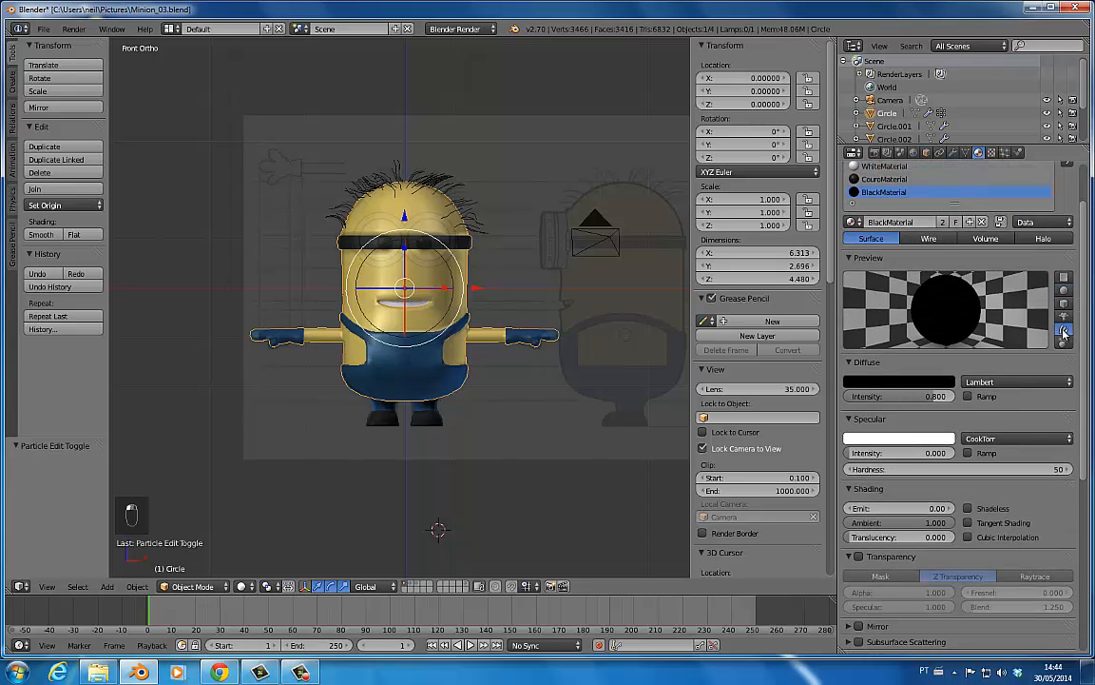
- Give BlackMaterial a dark red specular colour and set its specular intensity to about 0.479
click(885, 361)
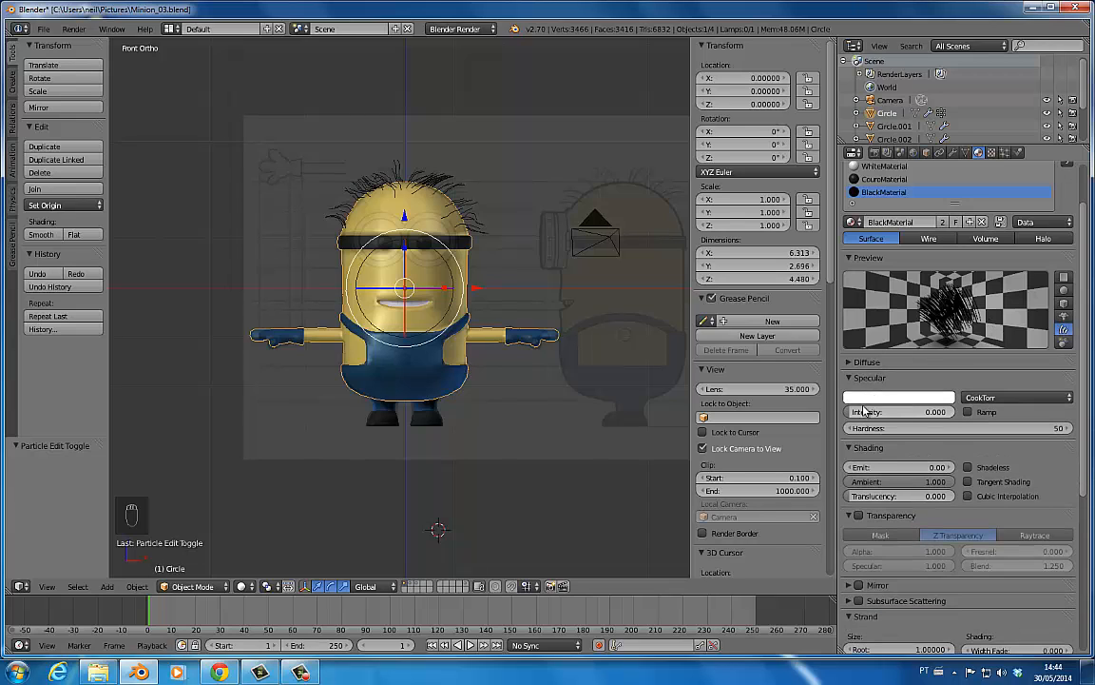
click(868, 398)
drag(906, 277, 905, 315)
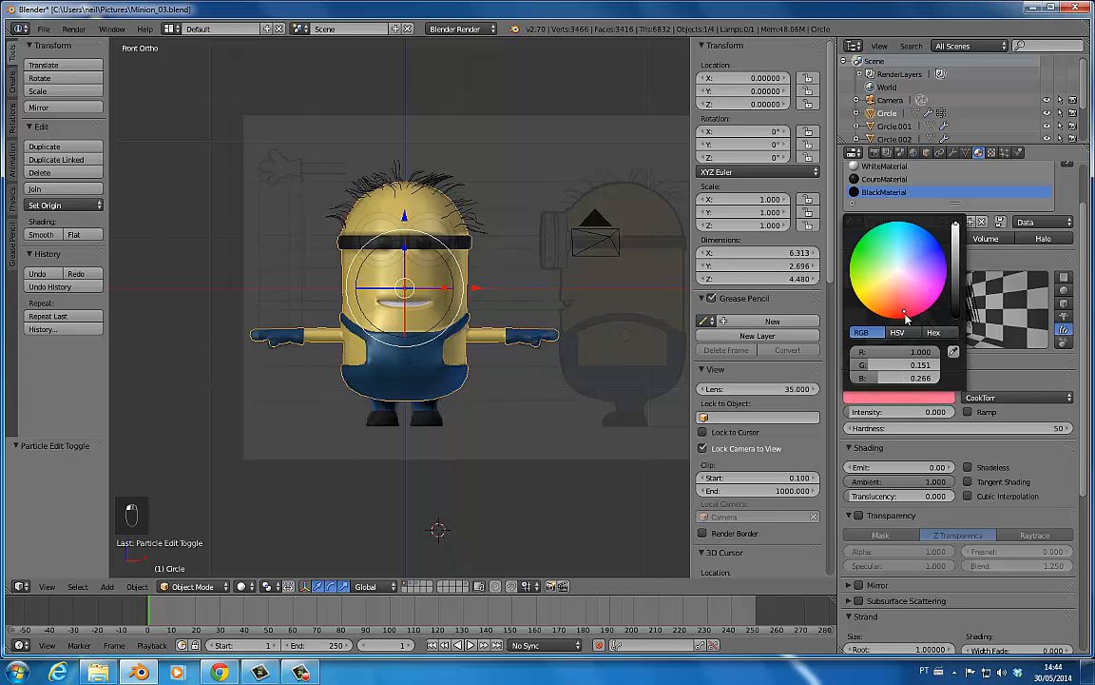
drag(956, 245, 957, 266)
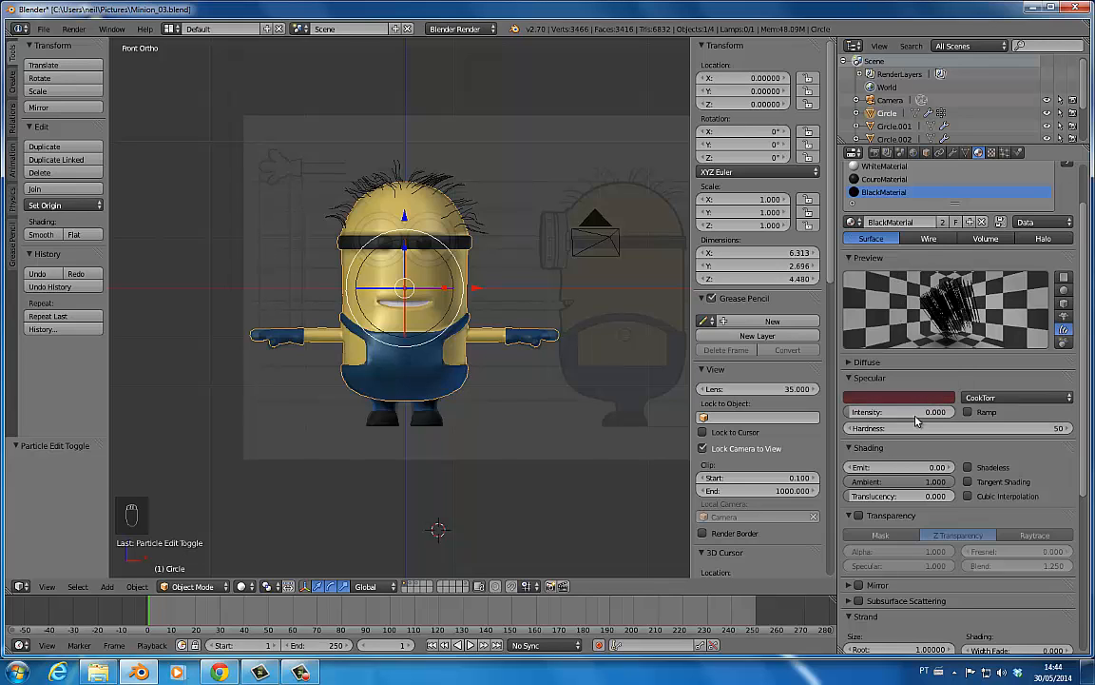
scroll(960, 428, down, 4)
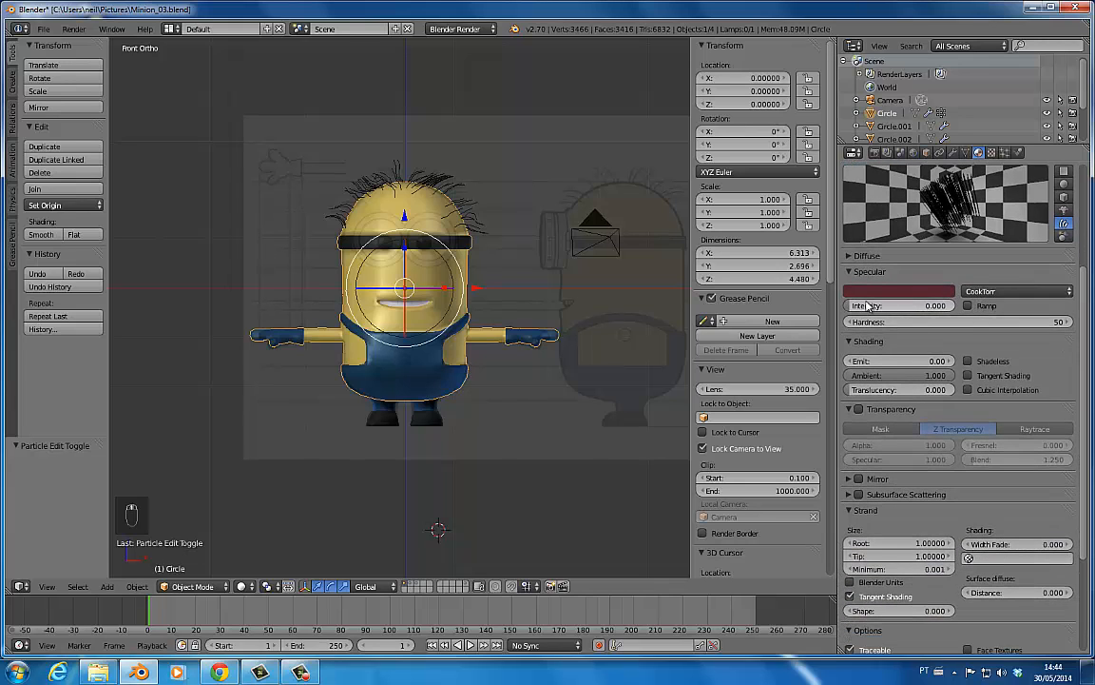
drag(861, 308, 921, 313)
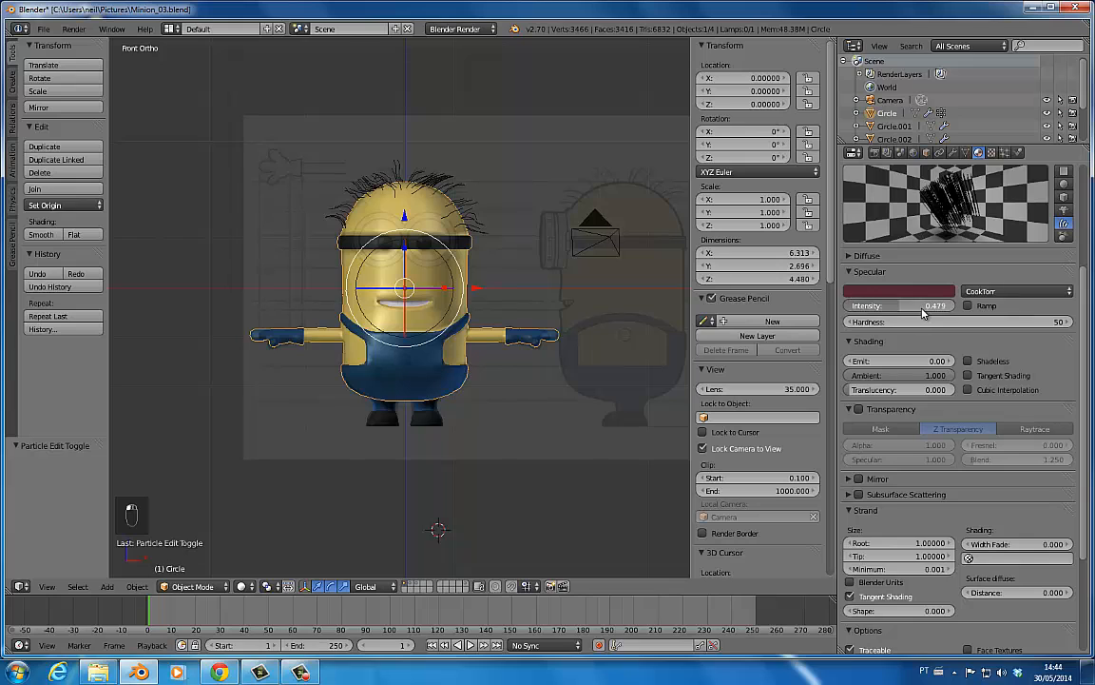
click(851, 272)
- Set the hair strand size to 3.5 at the root and 0.5 at the tip, and render the Minion
middle_drag(941, 385, 956, 293)
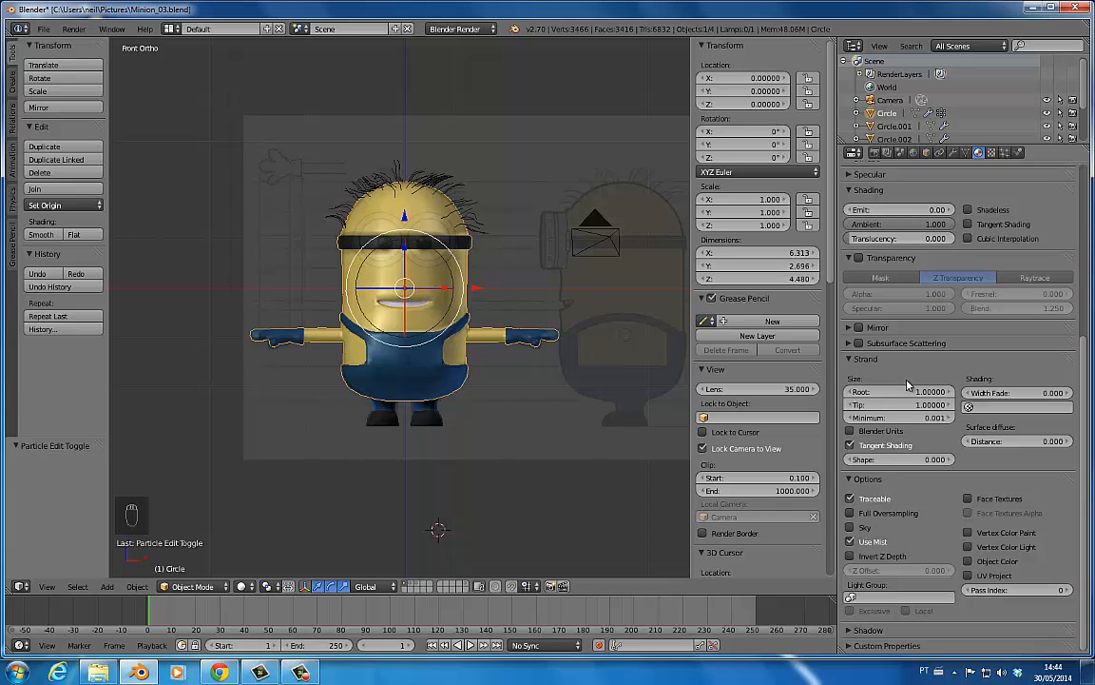
scroll(855, 418, up, 2)
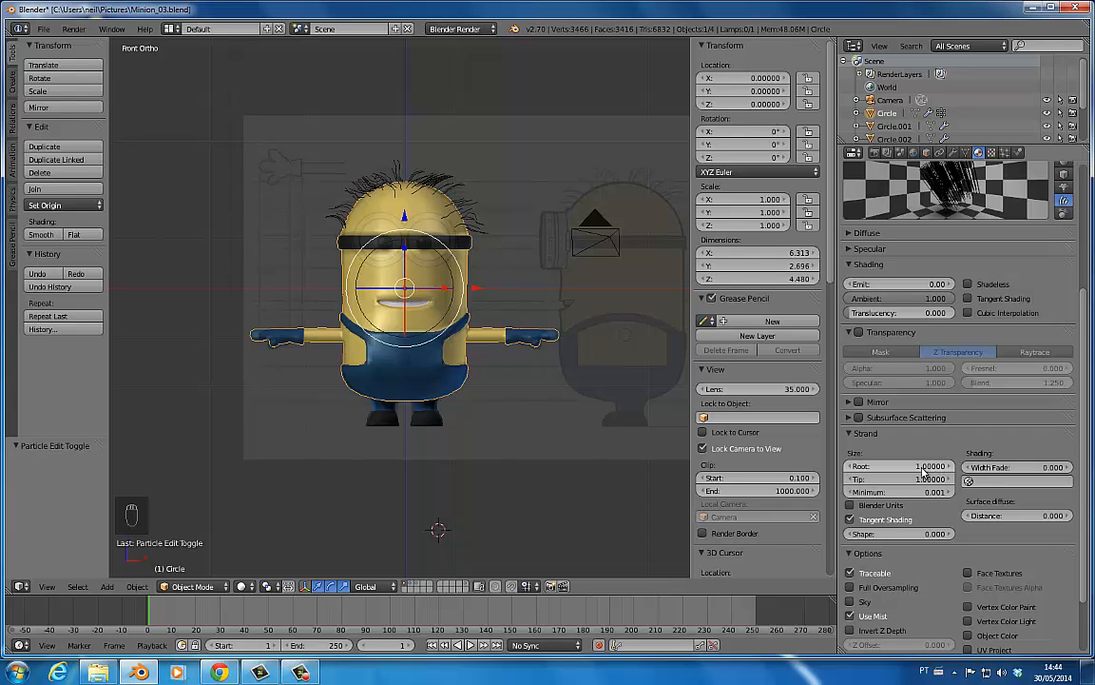
mouse_move(924, 471)
mouse_down()
mouse_move(955, 471)
mouse_move(915, 485)
mouse_up()
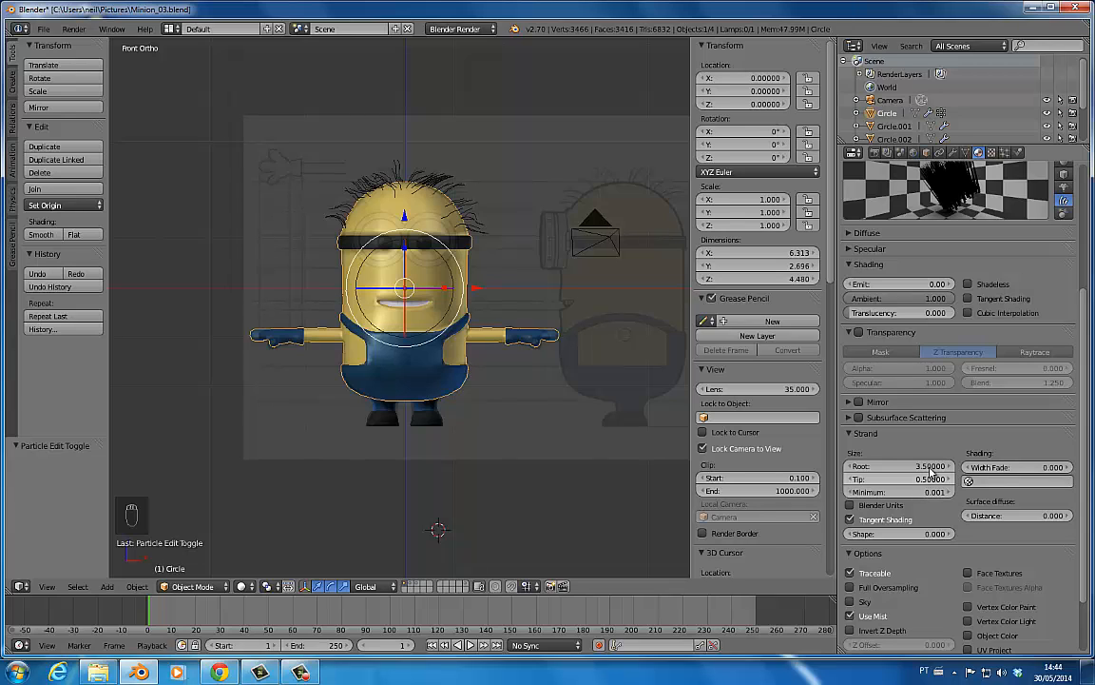
key(F12)
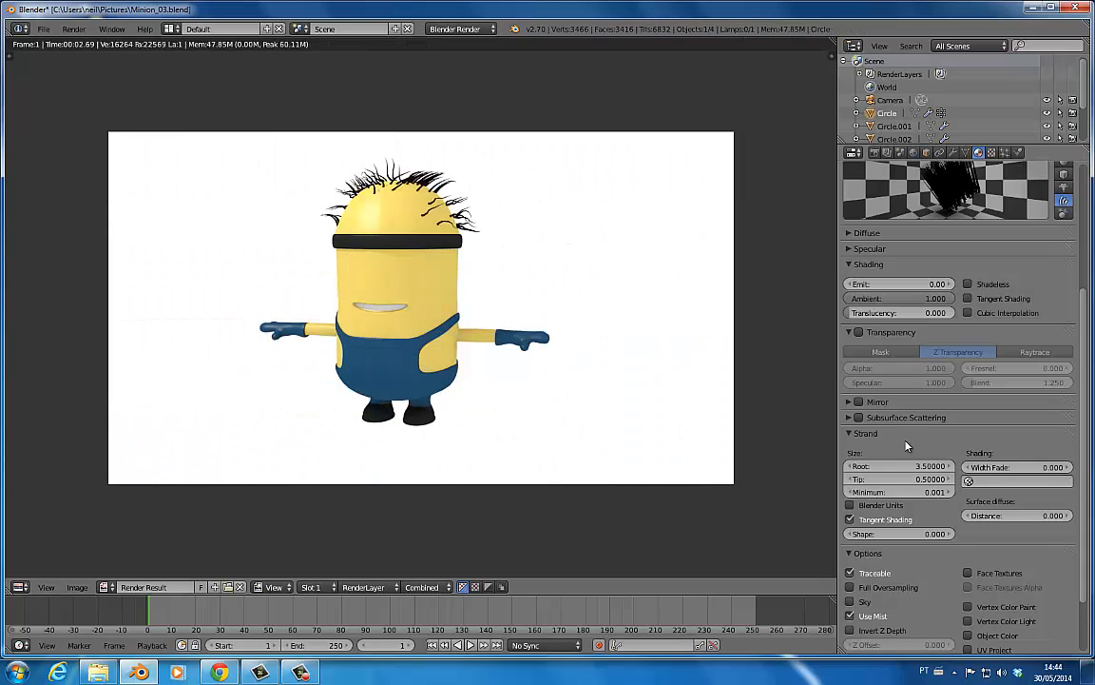
- Reduce the strand root size to 2.5, render the thinner hair and close the render view
drag(928, 468, 918, 467)
key(F12)
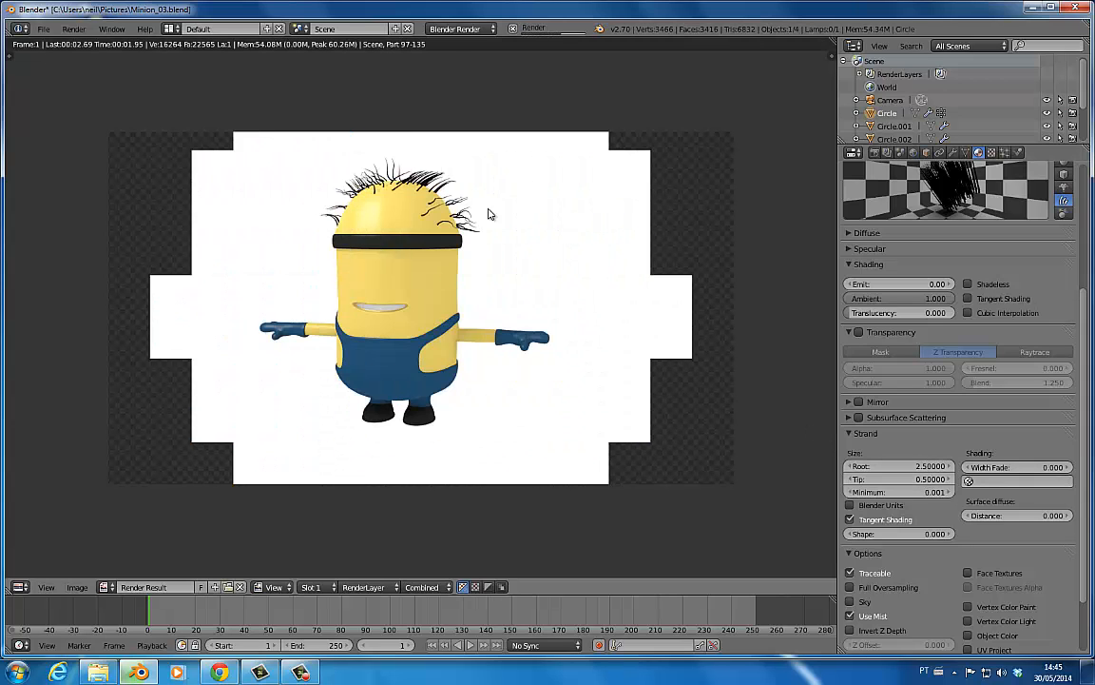
key(Escape)
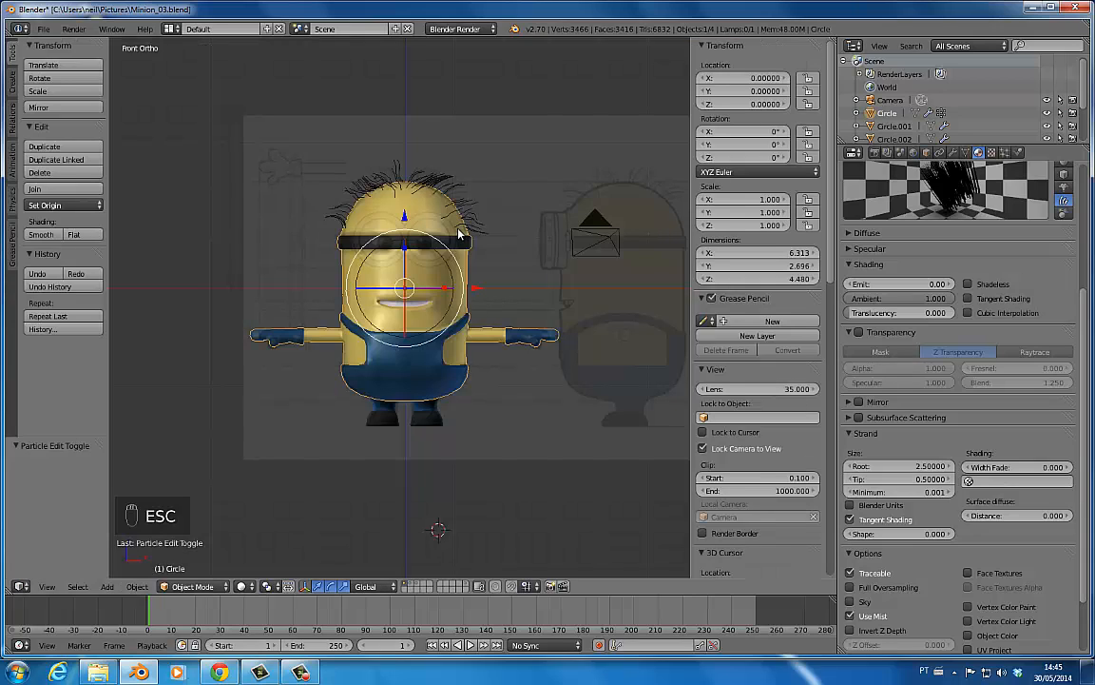
- Show layers 2 and 3 with the goggles and eyes, save over Minion_03.blend and render the complete Minion
key(shift+2)
key(shift+3)
key(ctrl+s)
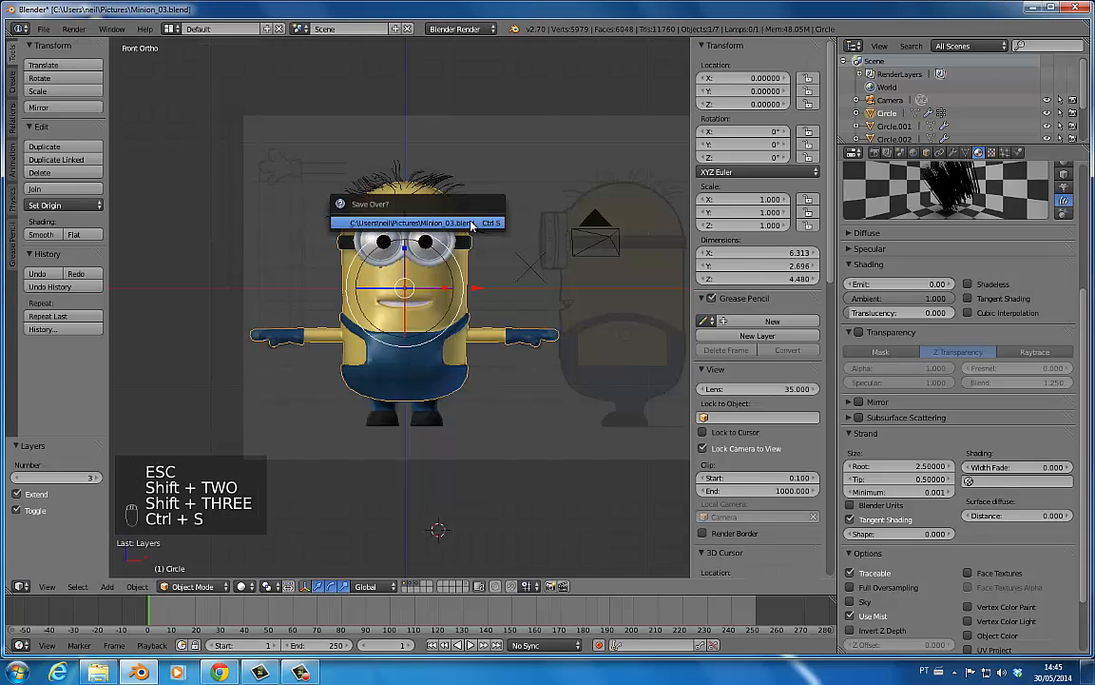
click(459, 233)
key(F12)
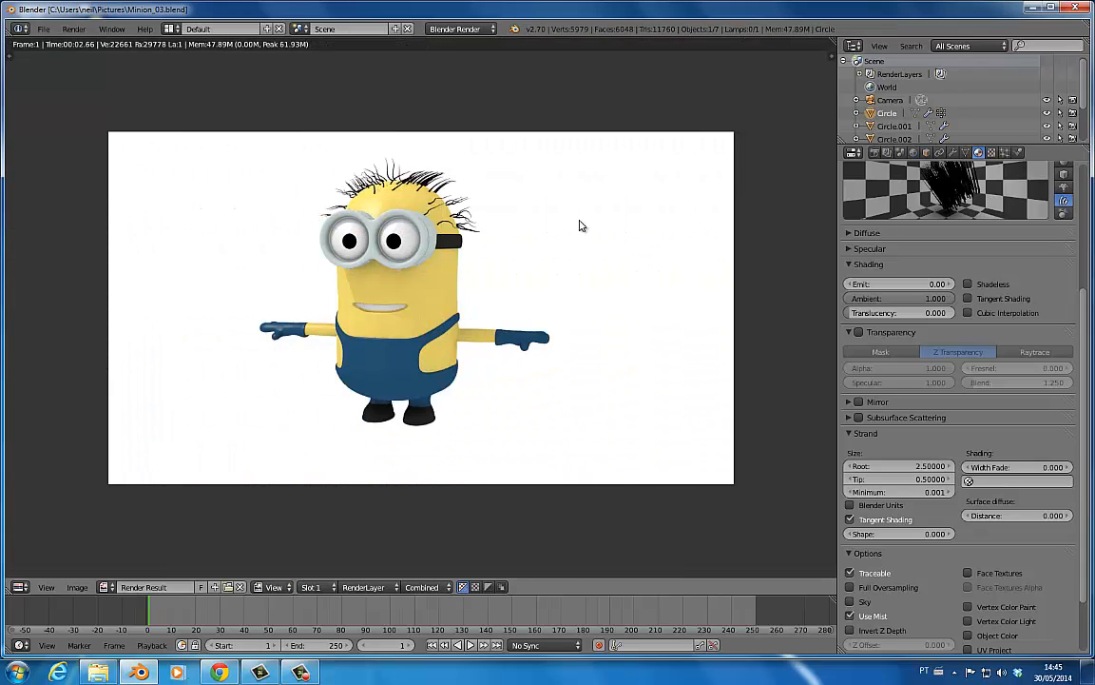
key(Escape)
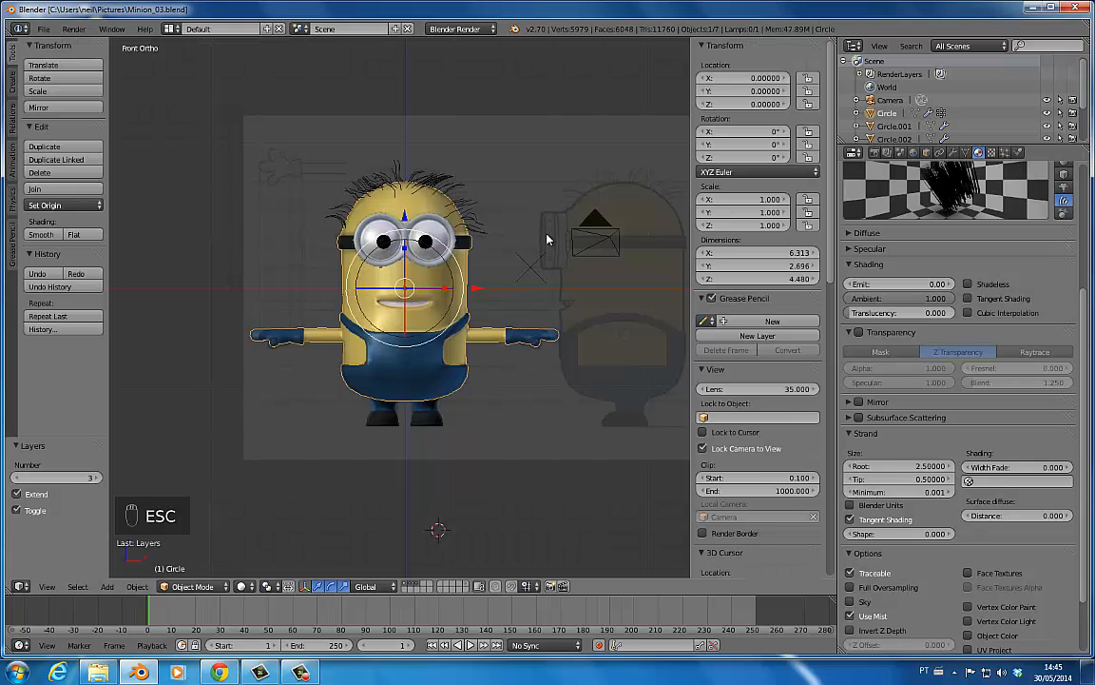
- Add a plane at the origin, lower it beneath the feet to about Z -2.776 and scale it up about 16.9 times
key(shift+a)
mouse_move(501, 372)
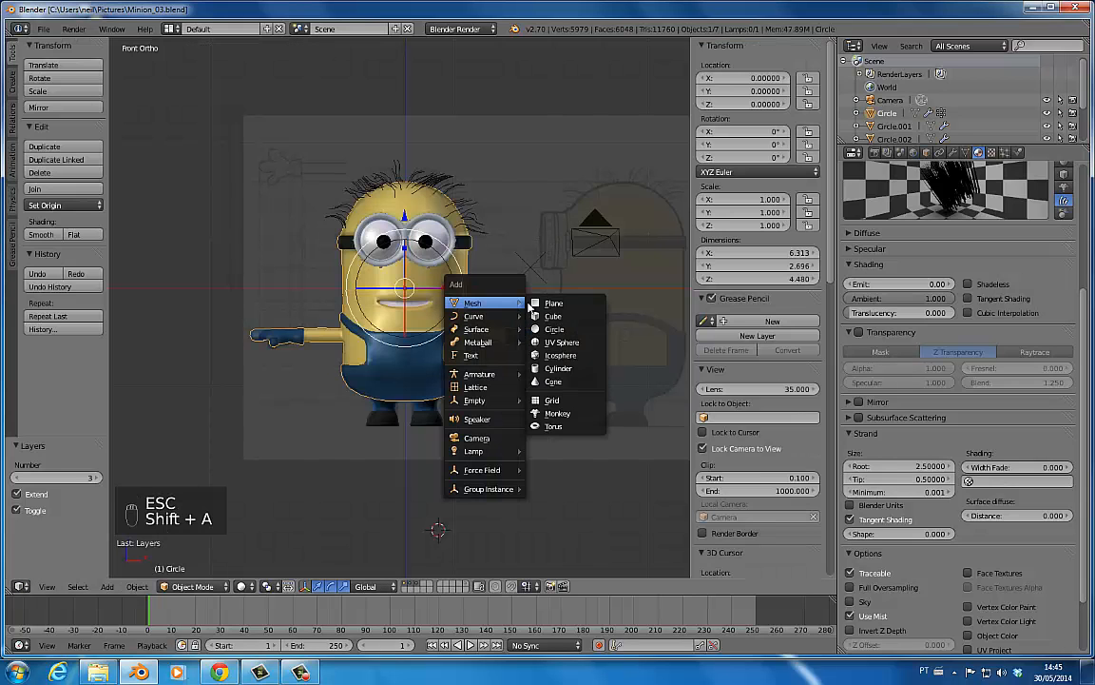
click(552, 372)
key(alt+g)
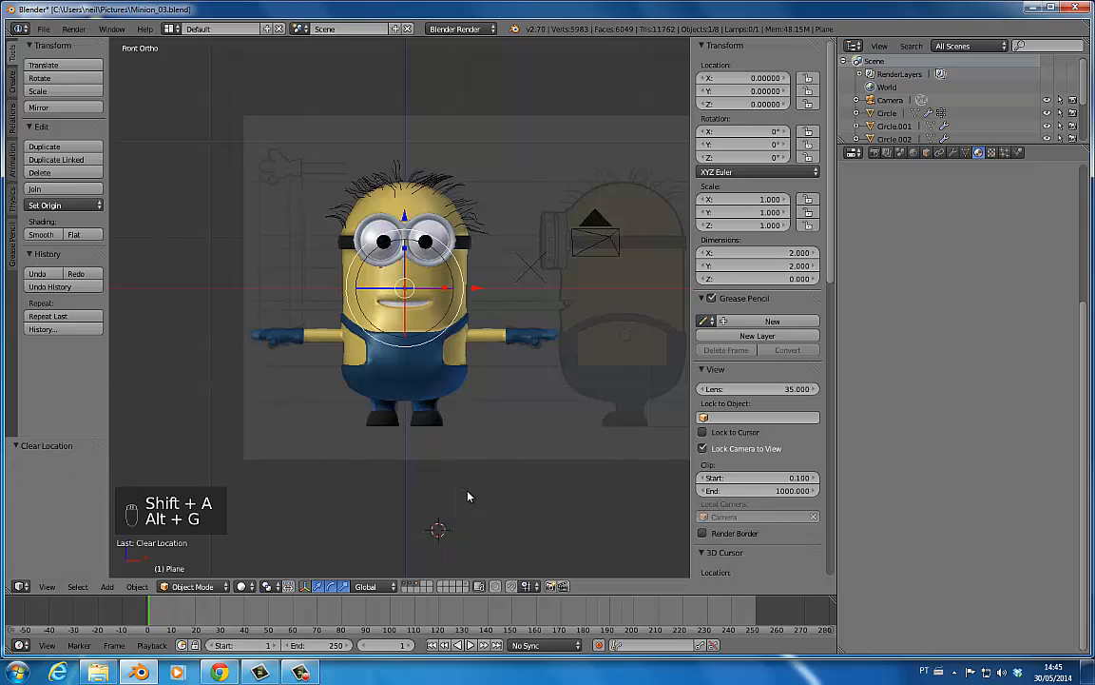
drag(404, 219, 404, 355)
key(s)
click(584, 344)
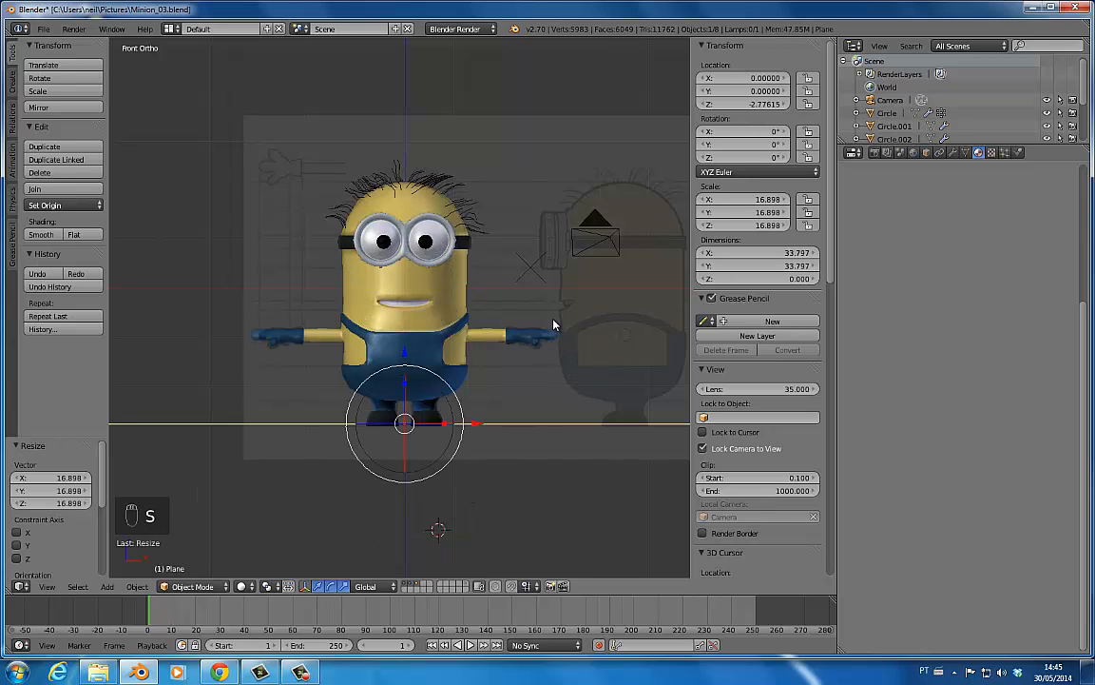
- Save over Minion_03.blend and render the Minion standing on the ground plane
key(ctrl+s)
key(F12)
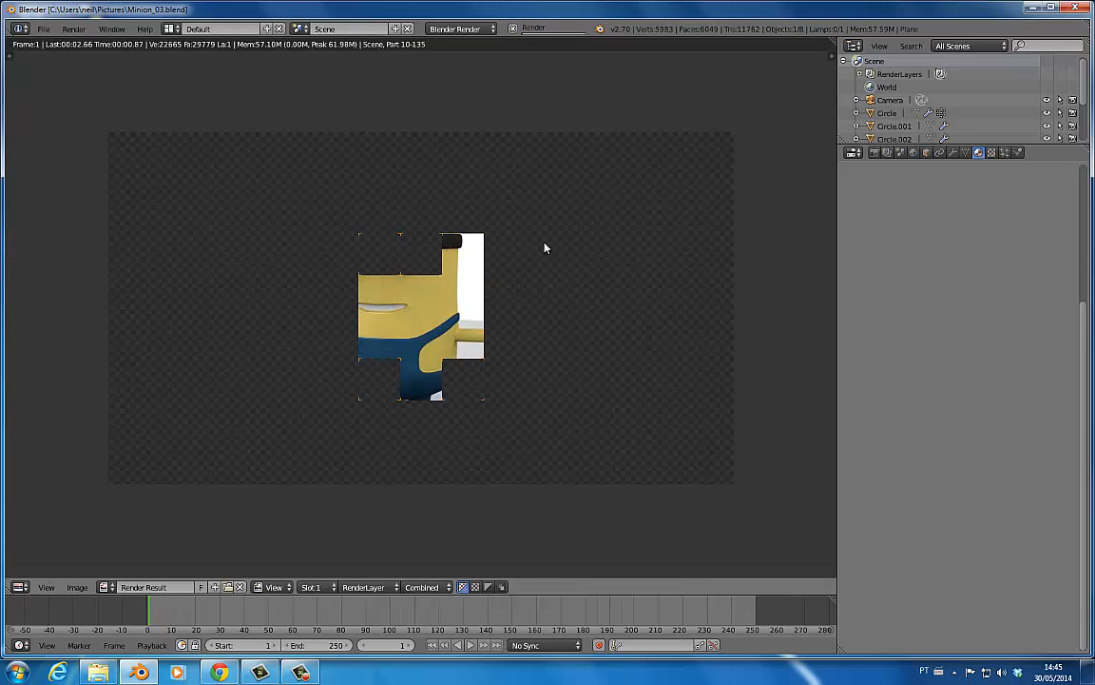